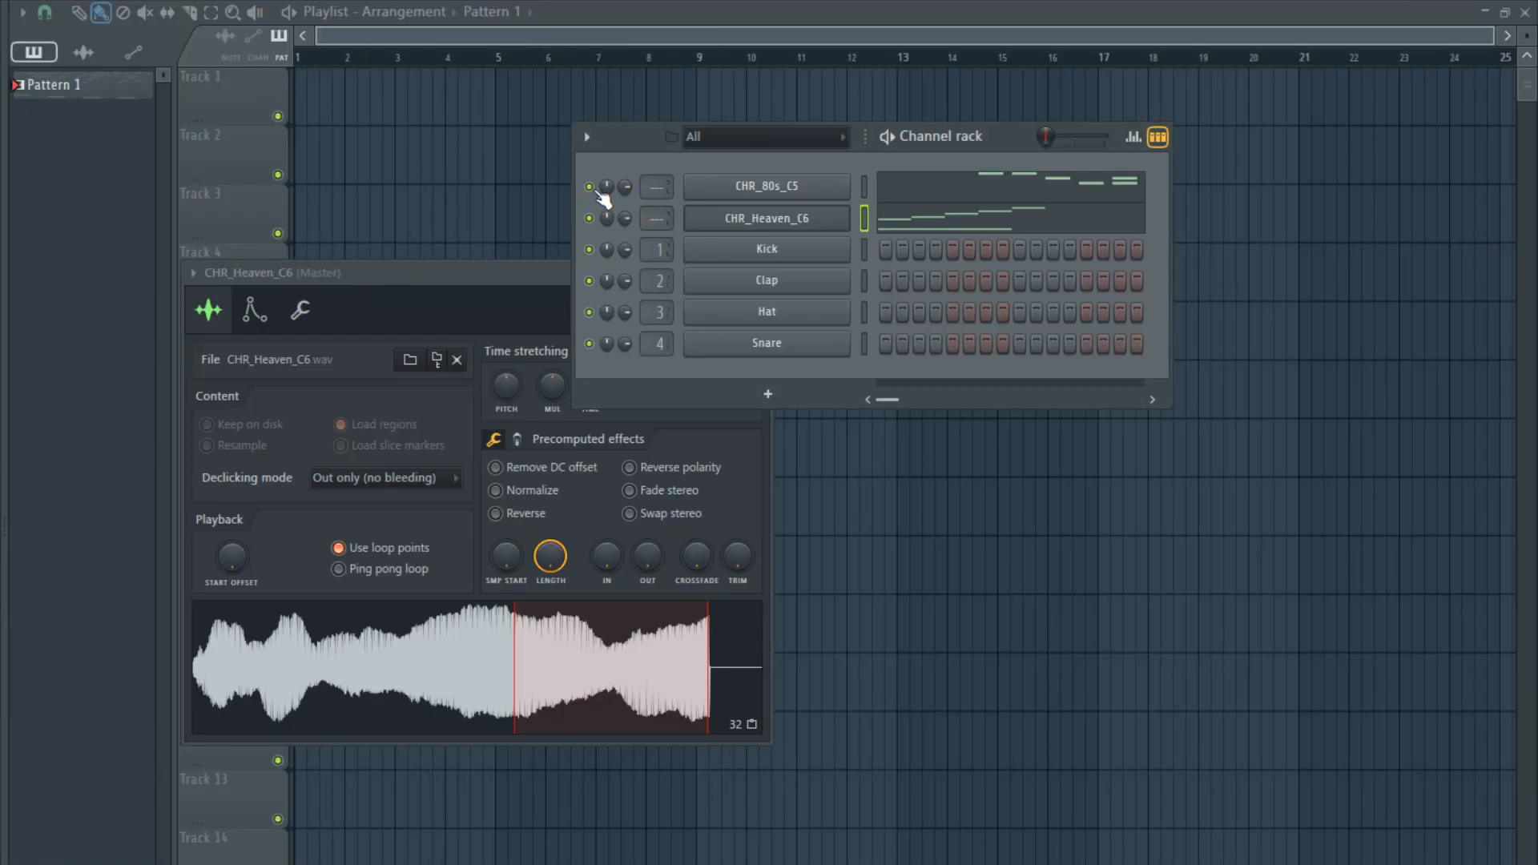
- Play the pattern with CHR_80s_C5 muted and route CHR_80s_C5 and CHR_Heaven_C6 to mixer tracks 5 and 6
click(589, 187)
key(space)
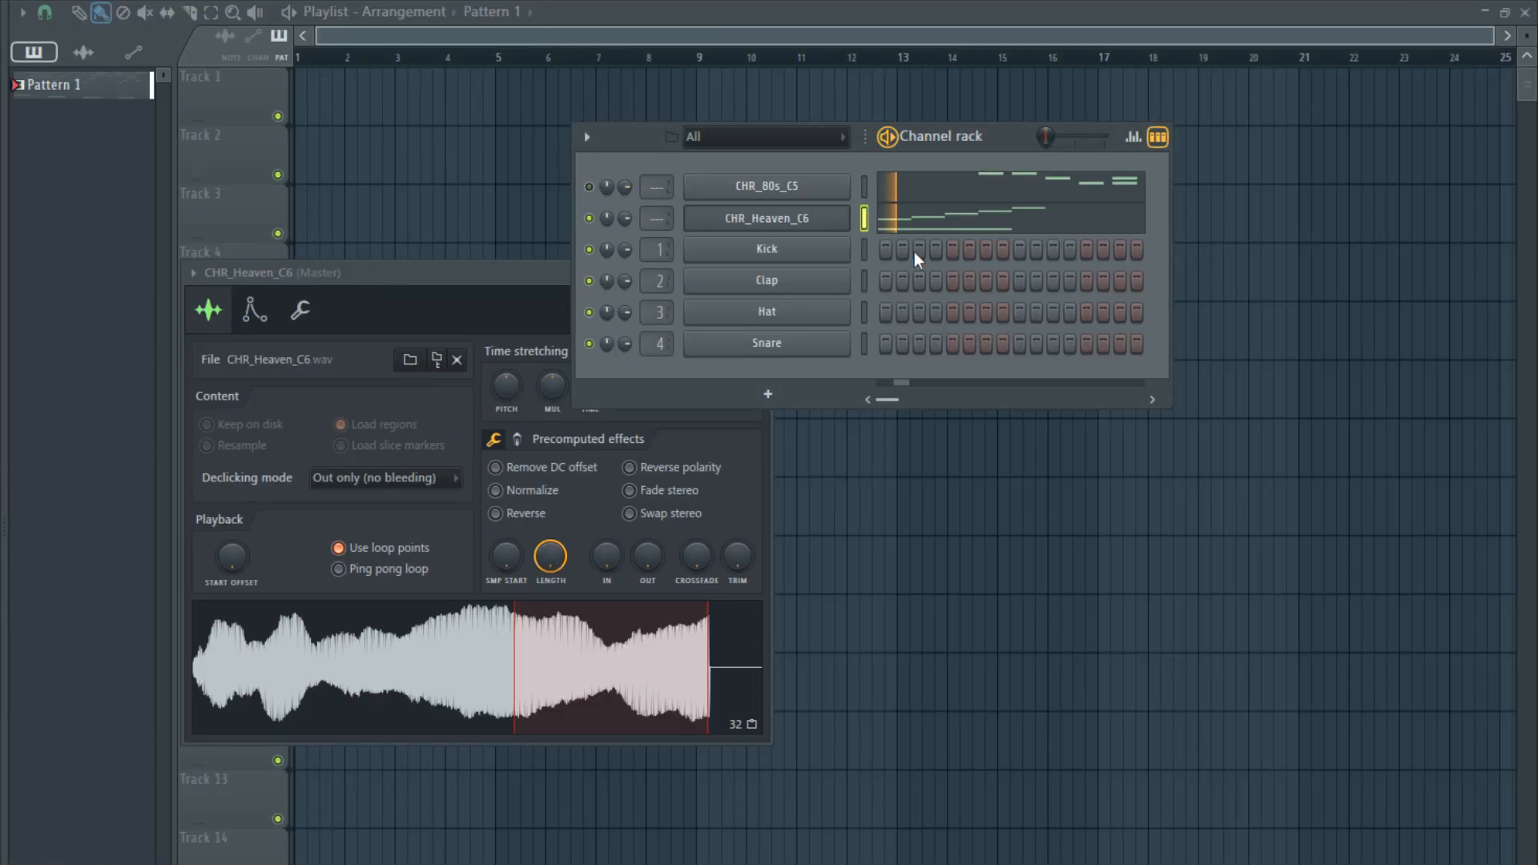
drag(867, 184, 867, 223)
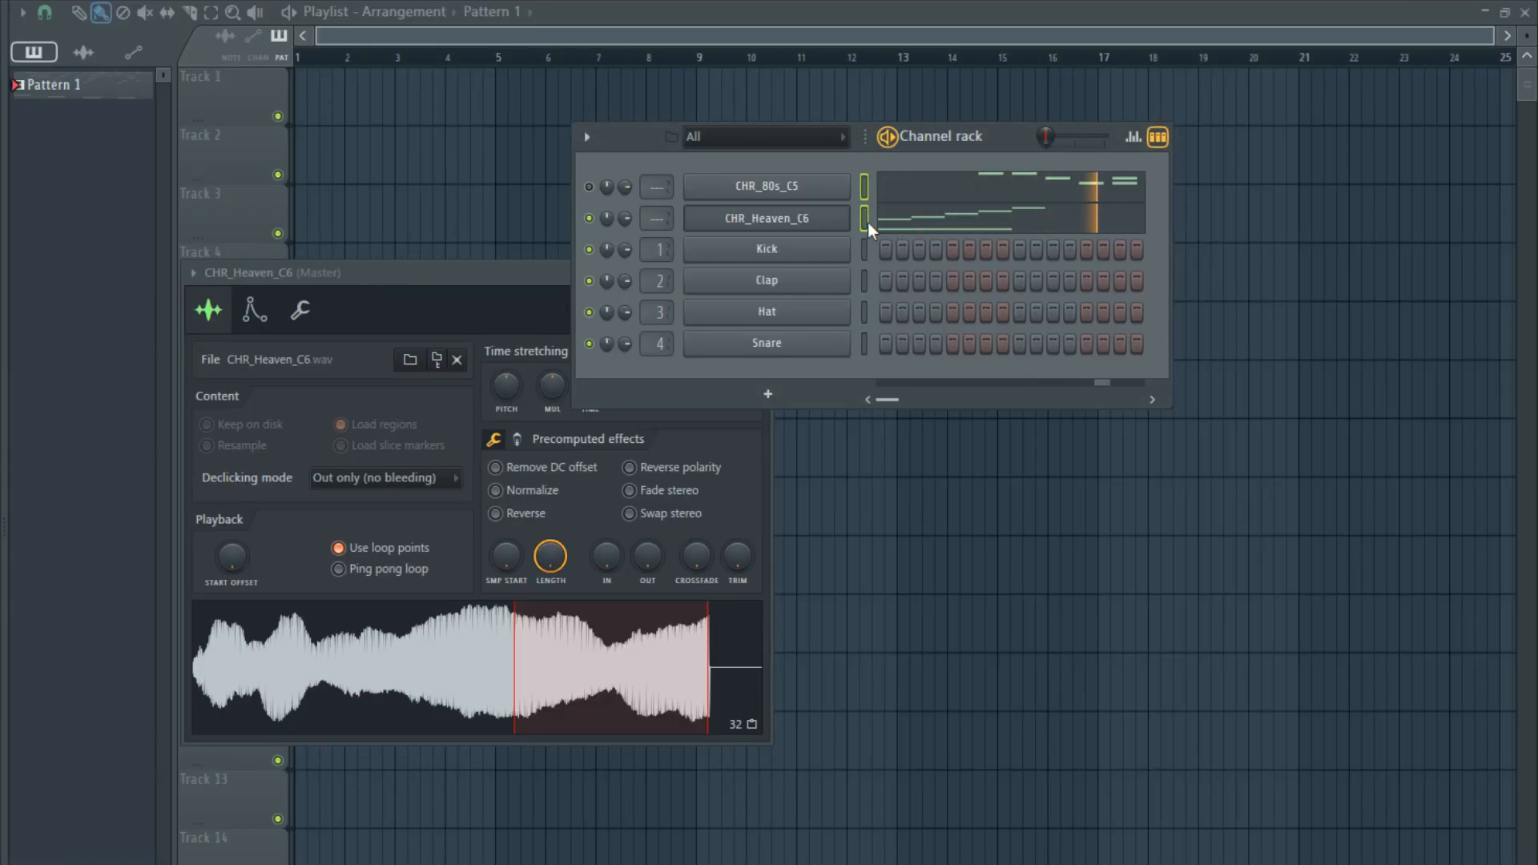
key(ctrl+l)
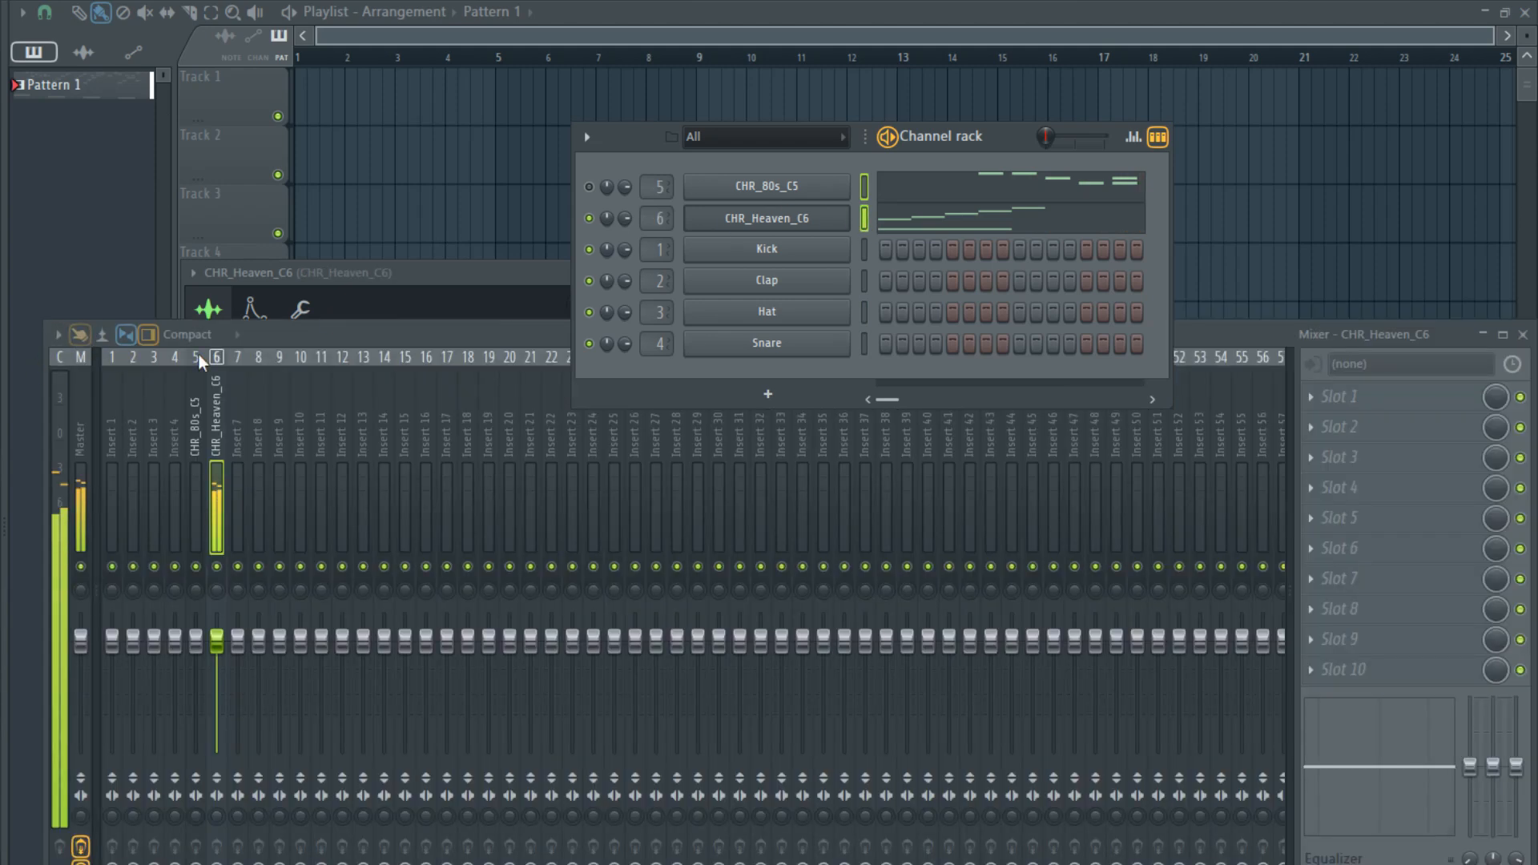
drag(288, 335, 344, 319)
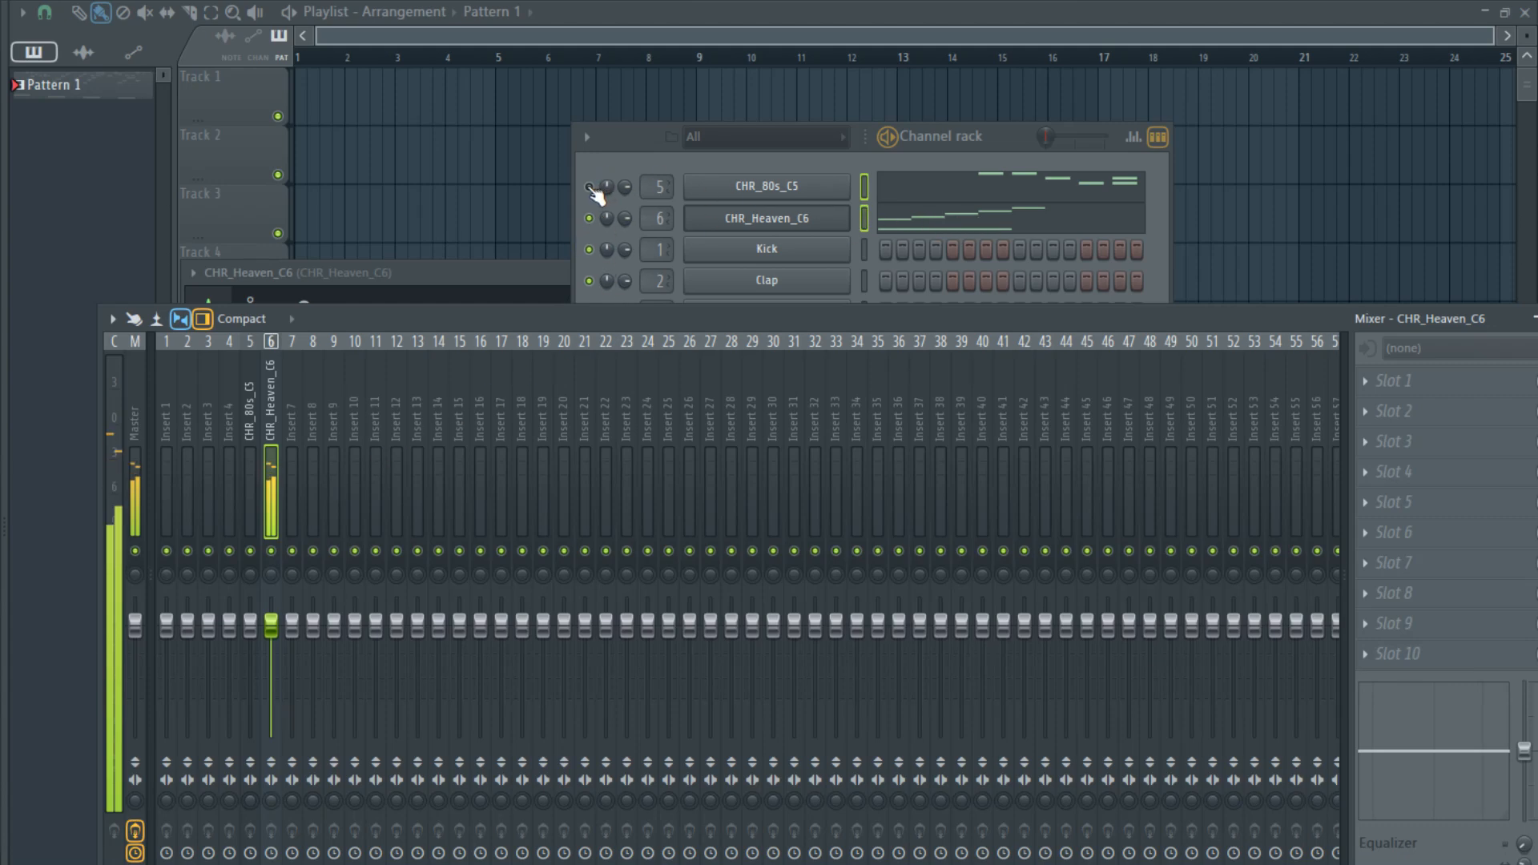
- Unmute CHR_80s_C5 and follow its melody in the piano roll during playback up to bar 3
click(591, 188)
click(987, 190)
scroll(561, 344, down, 4)
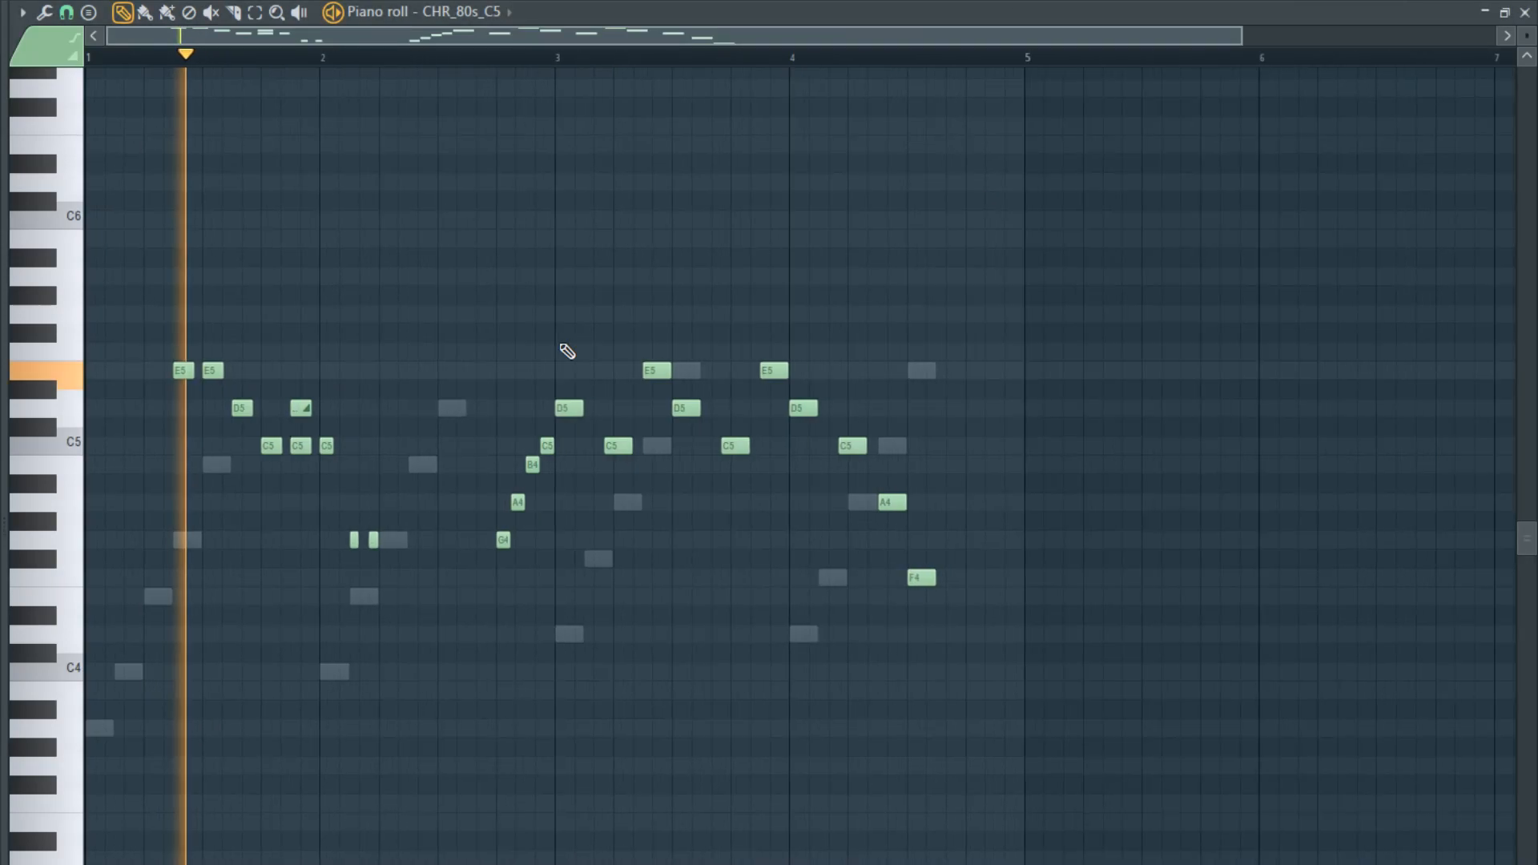
scroll(474, 392, up, 3)
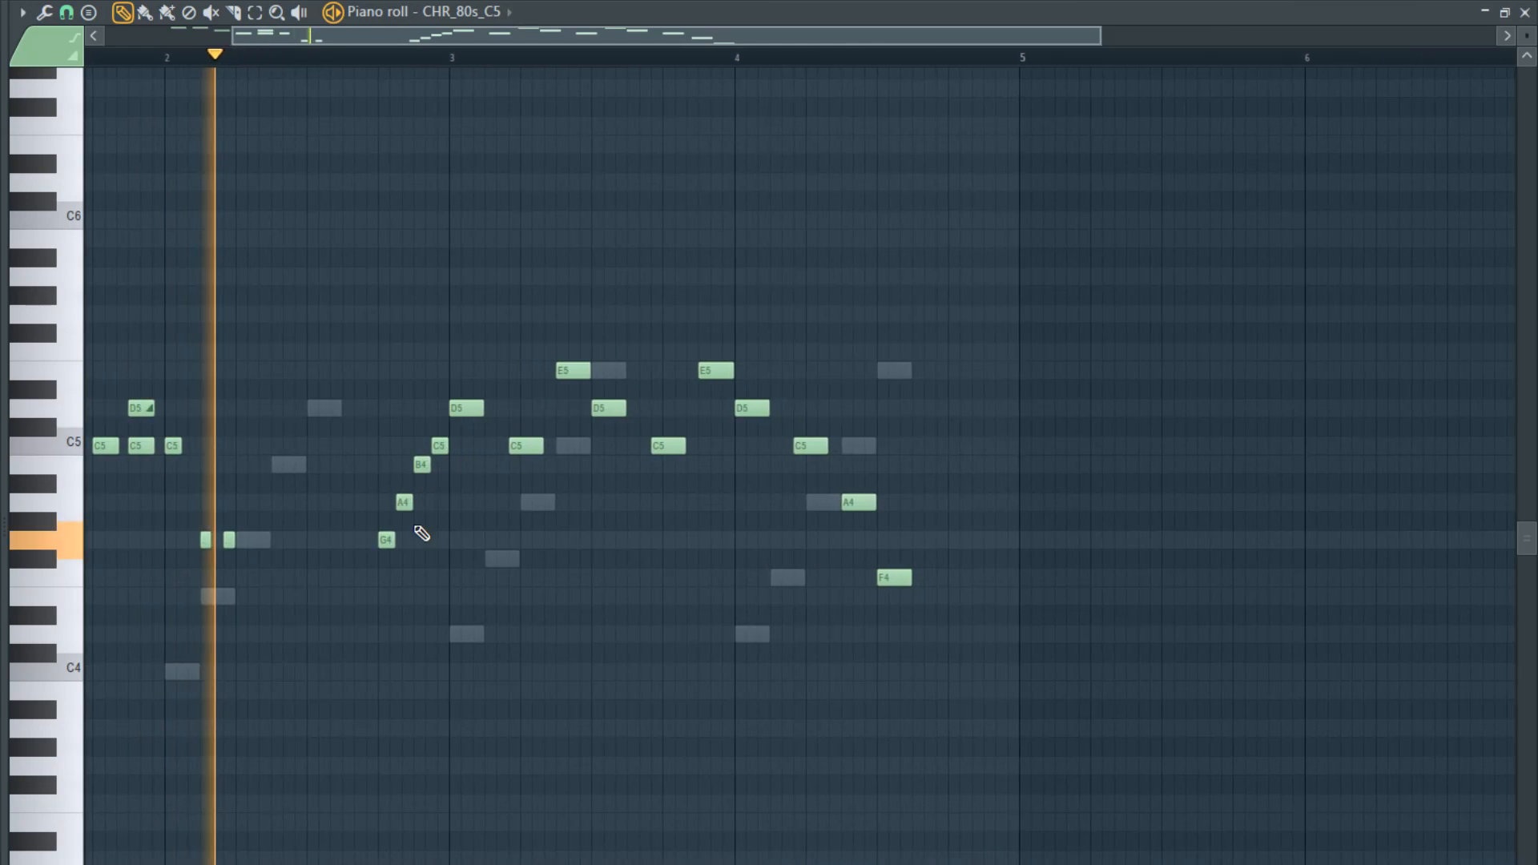
scroll(513, 554, down, 1)
scroll(745, 561, up, 2)
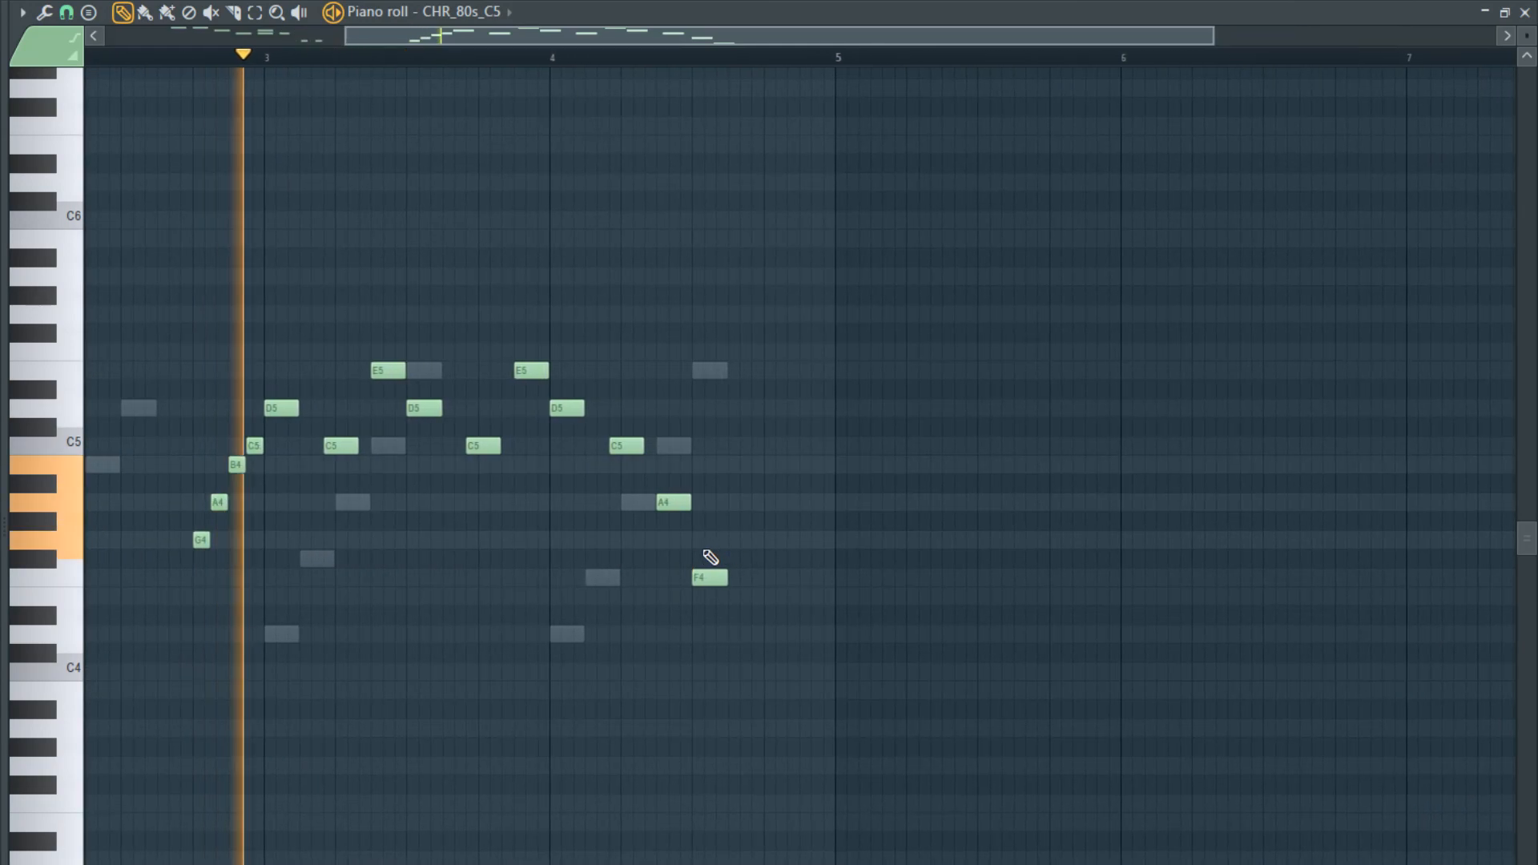
scroll(609, 563, down, 2)
scroll(681, 558, up, 2)
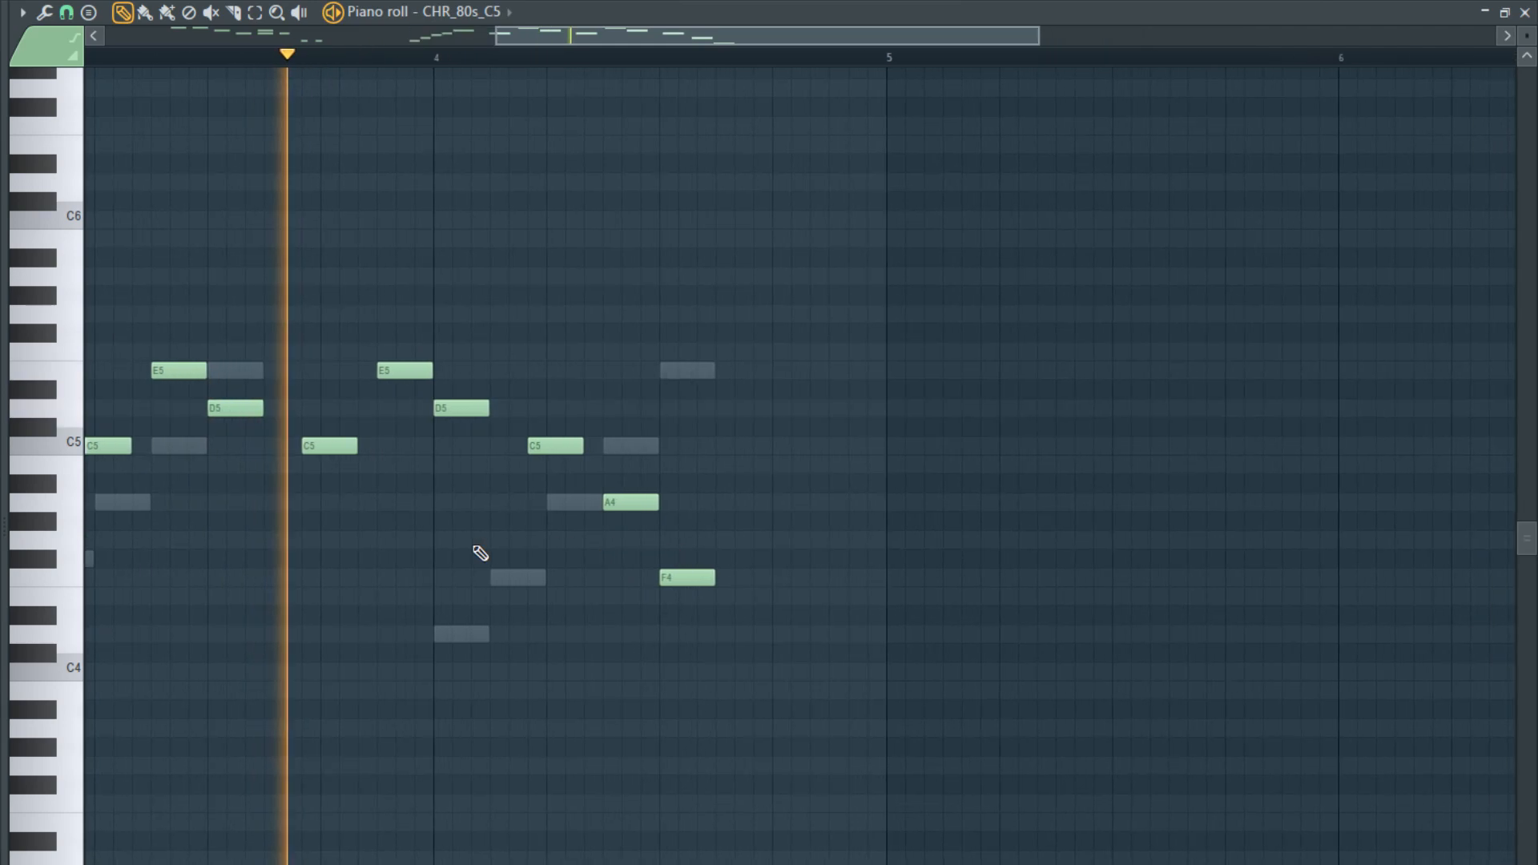
scroll(400, 539, down, 3)
key(space)
- Add a C5 note in bar 3 of the CHR_80s_C5 melody, starting just before the E5 note
scroll(232, 459, up, 3)
click(246, 415)
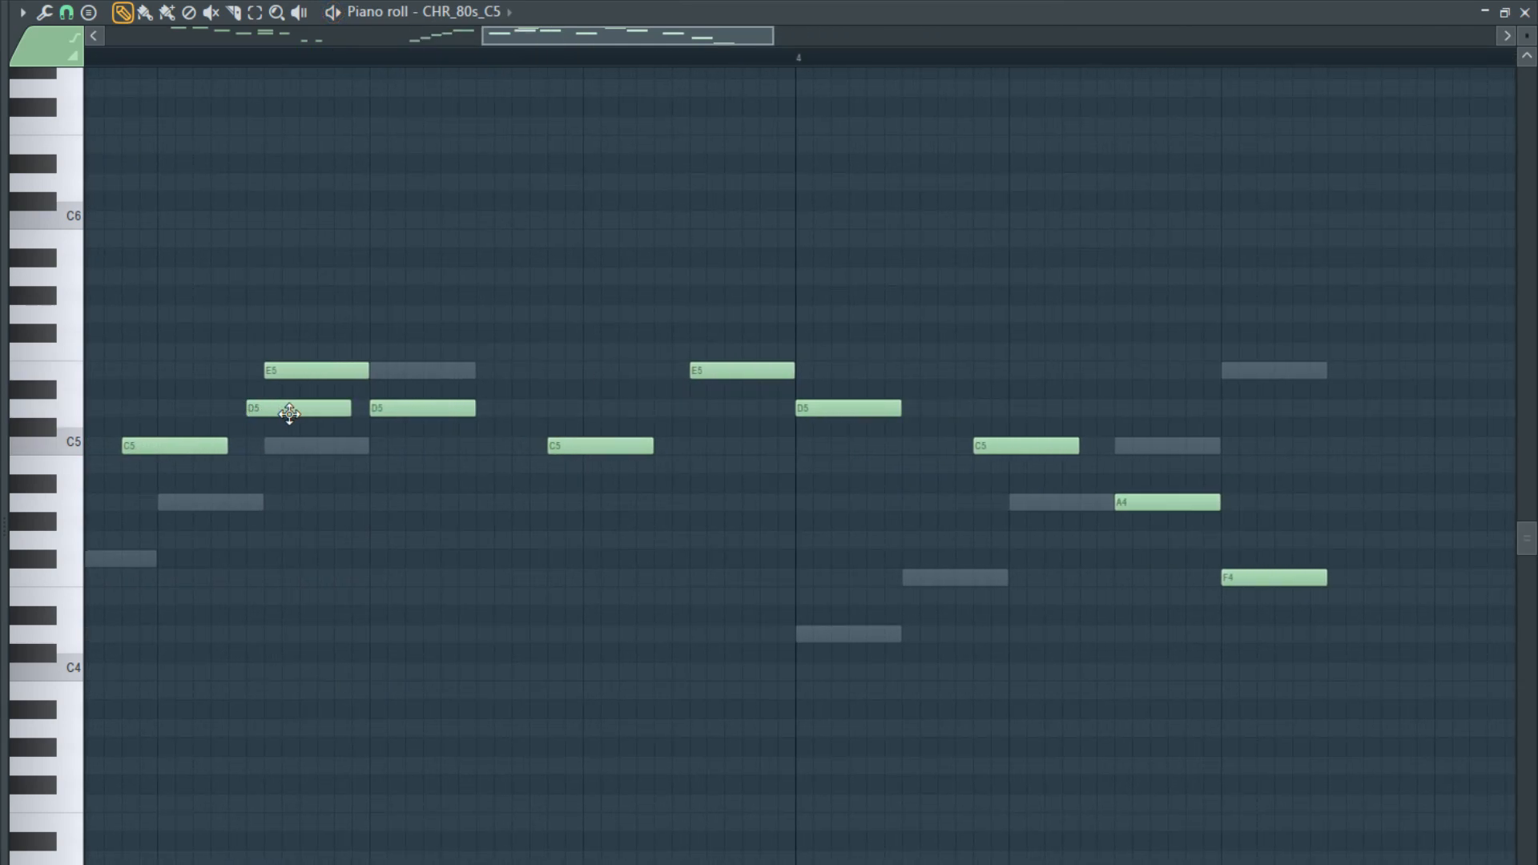
drag(288, 414, 282, 446)
scroll(213, 367, down, 4)
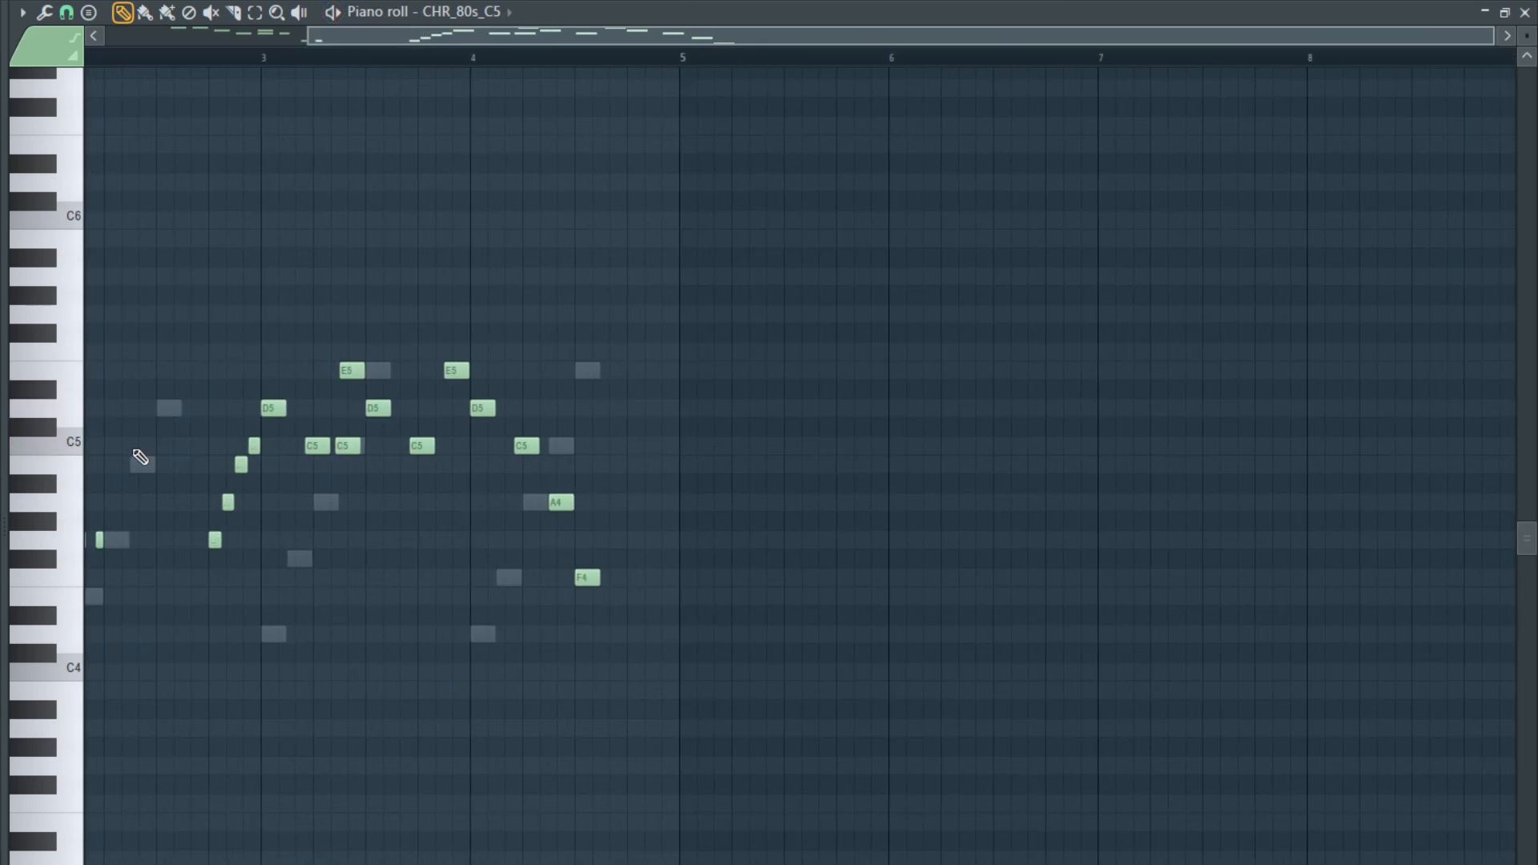
scroll(282, 497, up, 3)
scroll(310, 532, down, 2)
scroll(123, 550, up, 3)
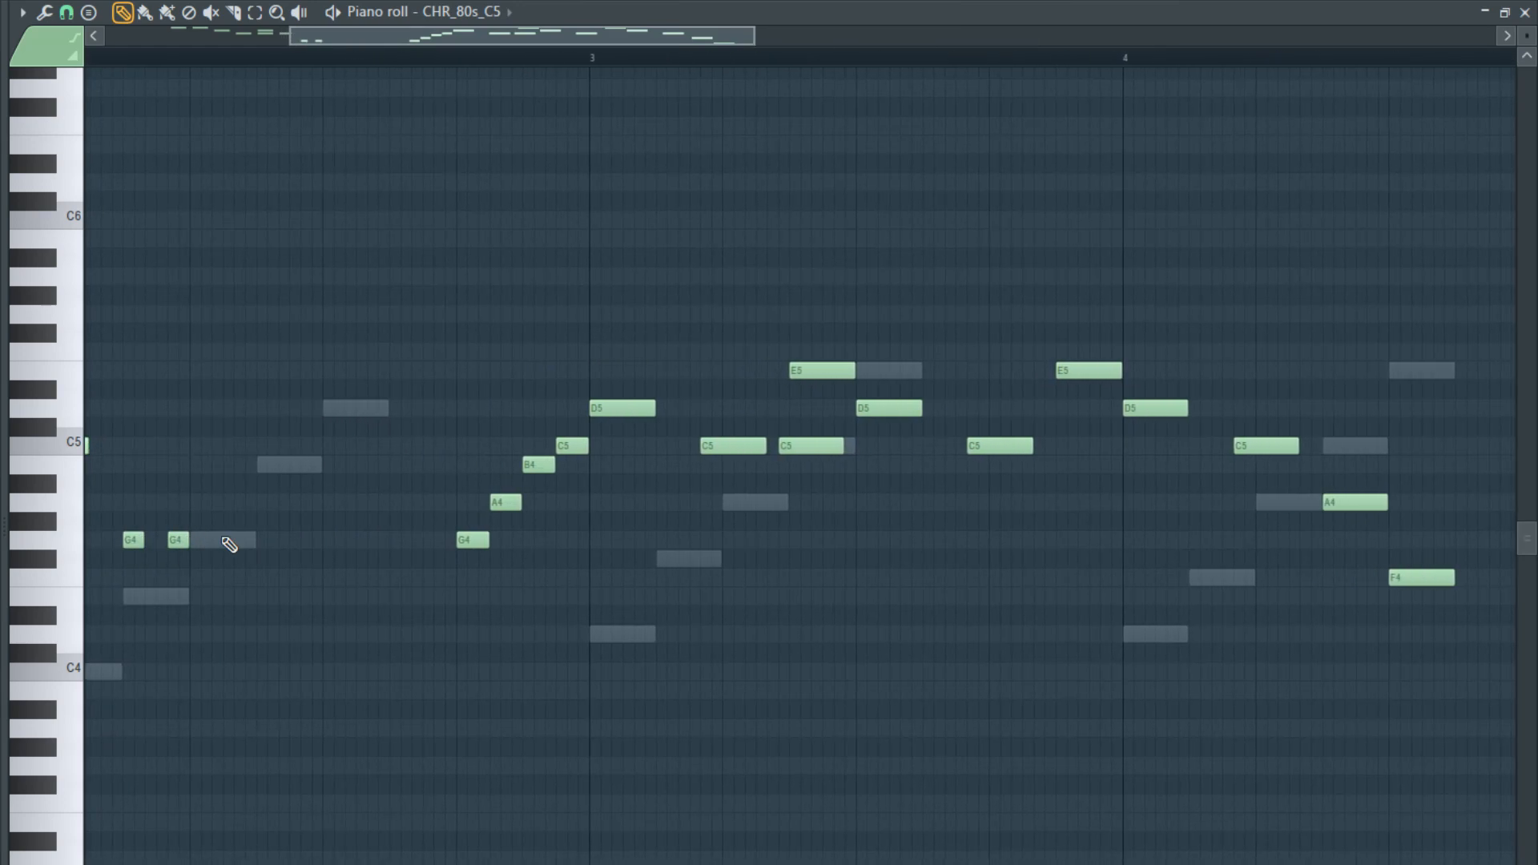
scroll(437, 480, down, 2)
scroll(617, 447, up, 4)
drag(580, 450, 580, 450)
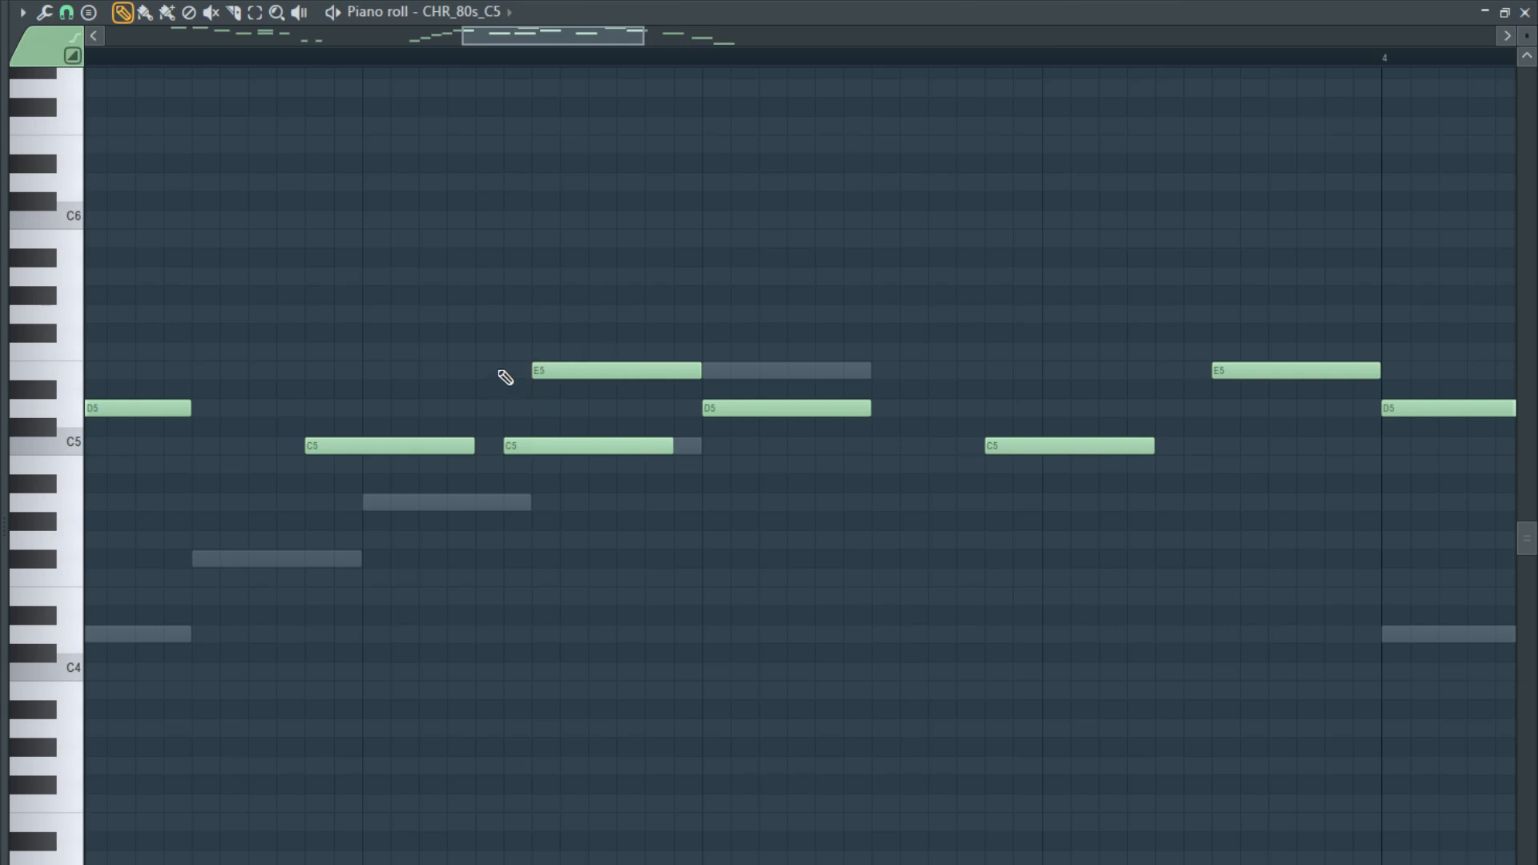
- Align the first E5 note in bar 3 with the start of the added C5 note, shorten it to half its length, and play it back
drag(532, 370, 503, 370)
mouse_move(651, 370)
mouse_down()
mouse_move(566, 362)
mouse_move(663, 373)
mouse_move(539, 375)
mouse_move(588, 372)
mouse_up()
click(220, 56)
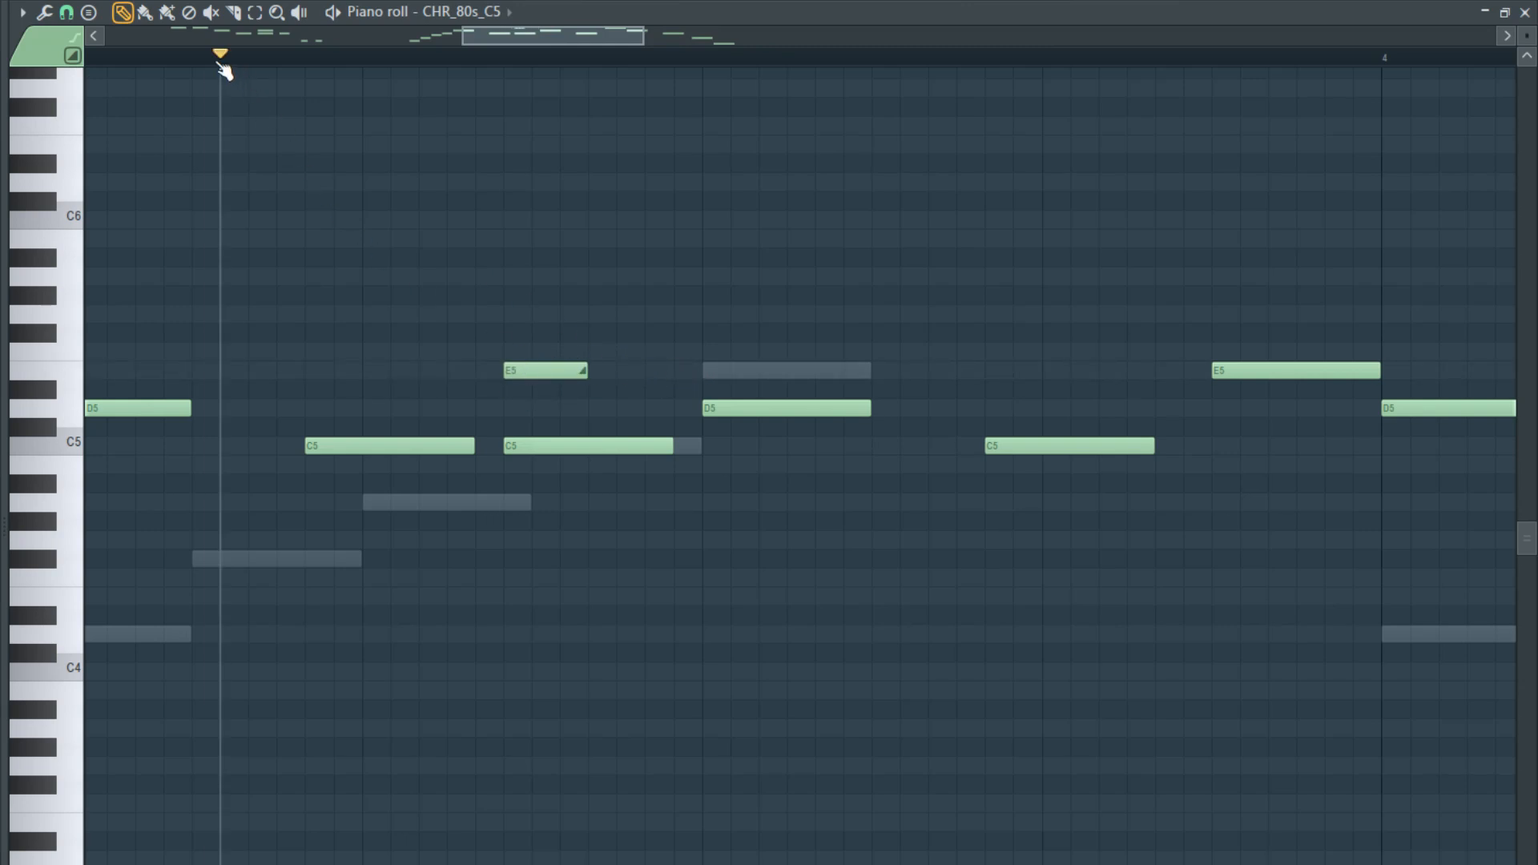
key(space)
scroll(585, 285, down, 6)
key(space)
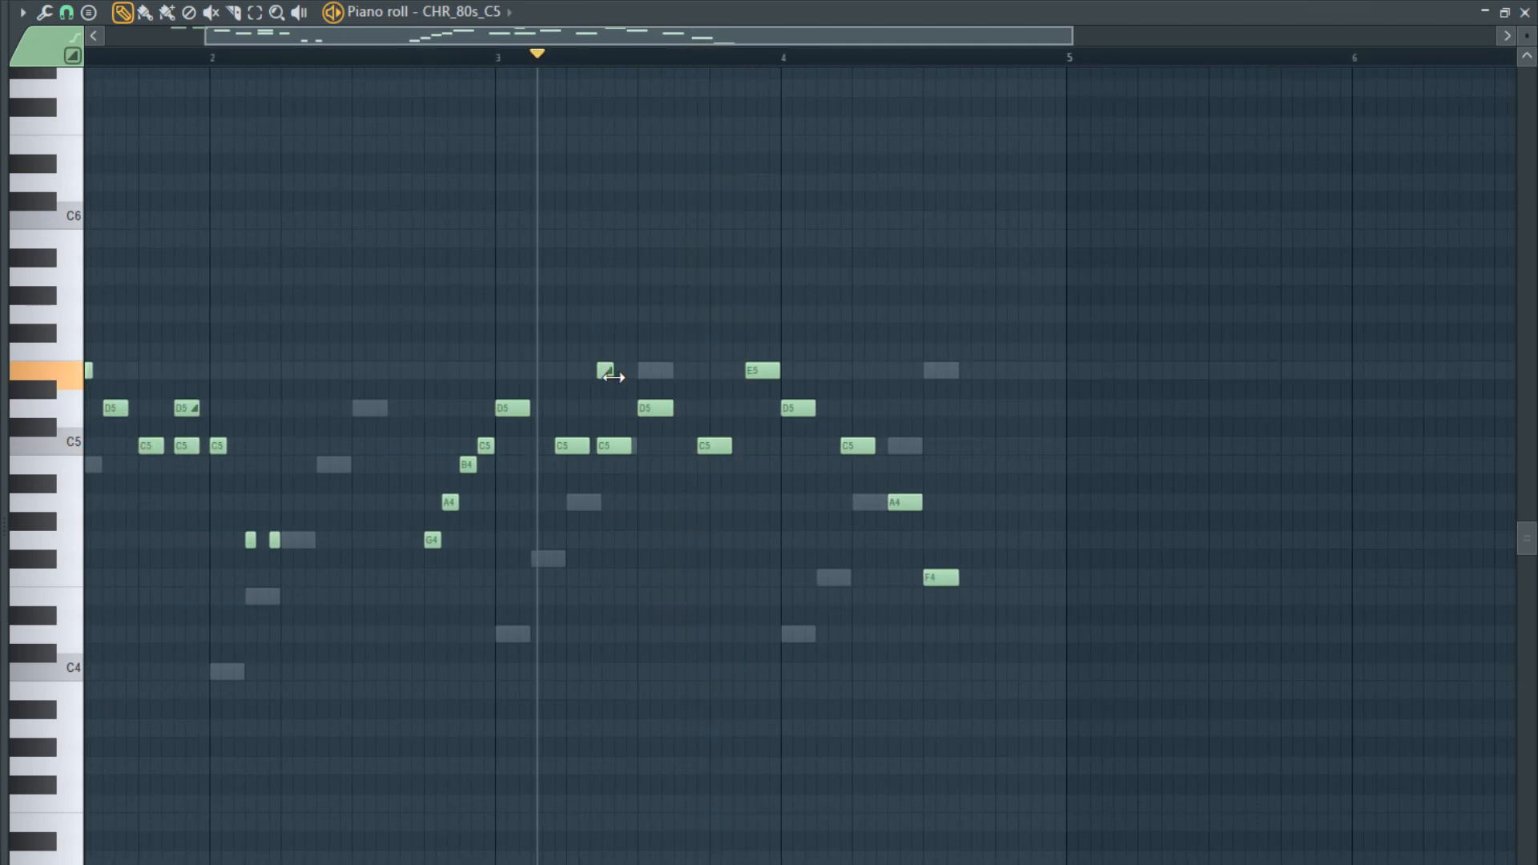
key(space)
scroll(662, 347, up, 2)
scroll(700, 344, down, 4)
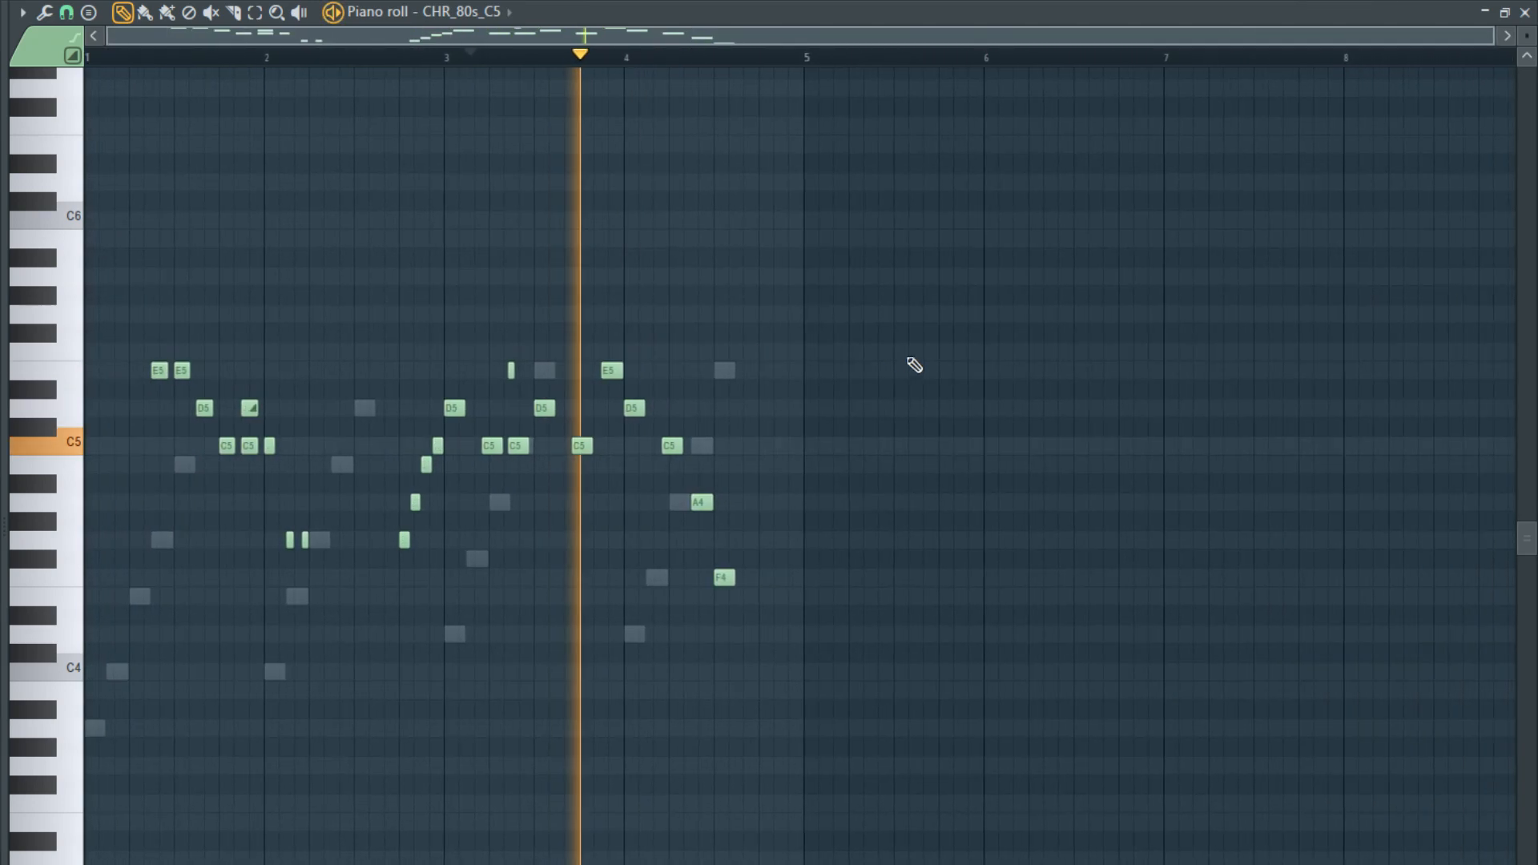
- Shift the F4 note in bar 4 slightly later, leaving a short gap after the A4 note
scroll(663, 384, up, 3)
scroll(484, 467, up, 3)
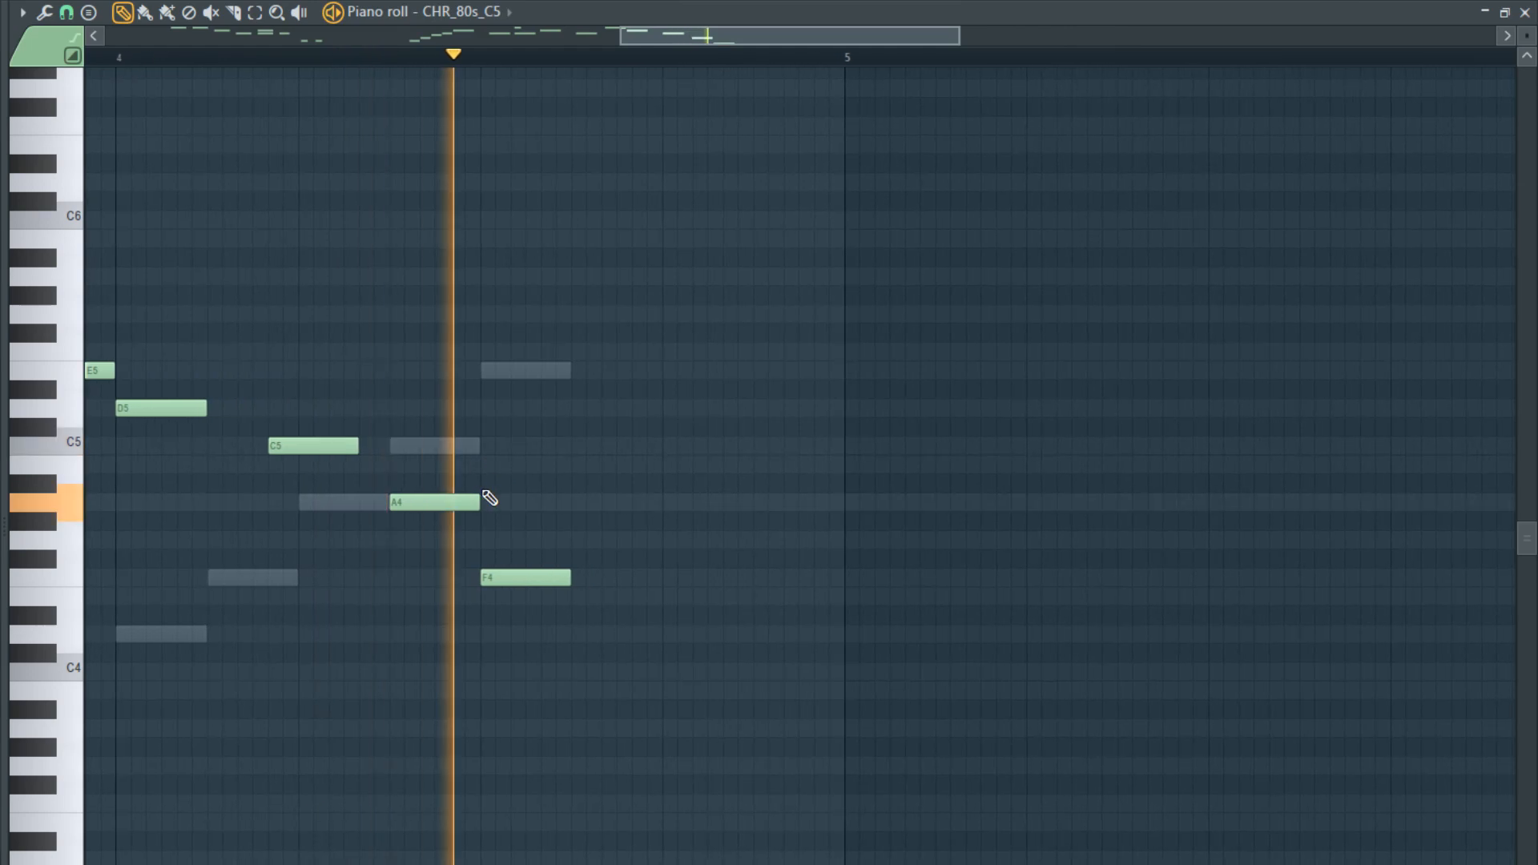
drag(521, 575, 560, 575)
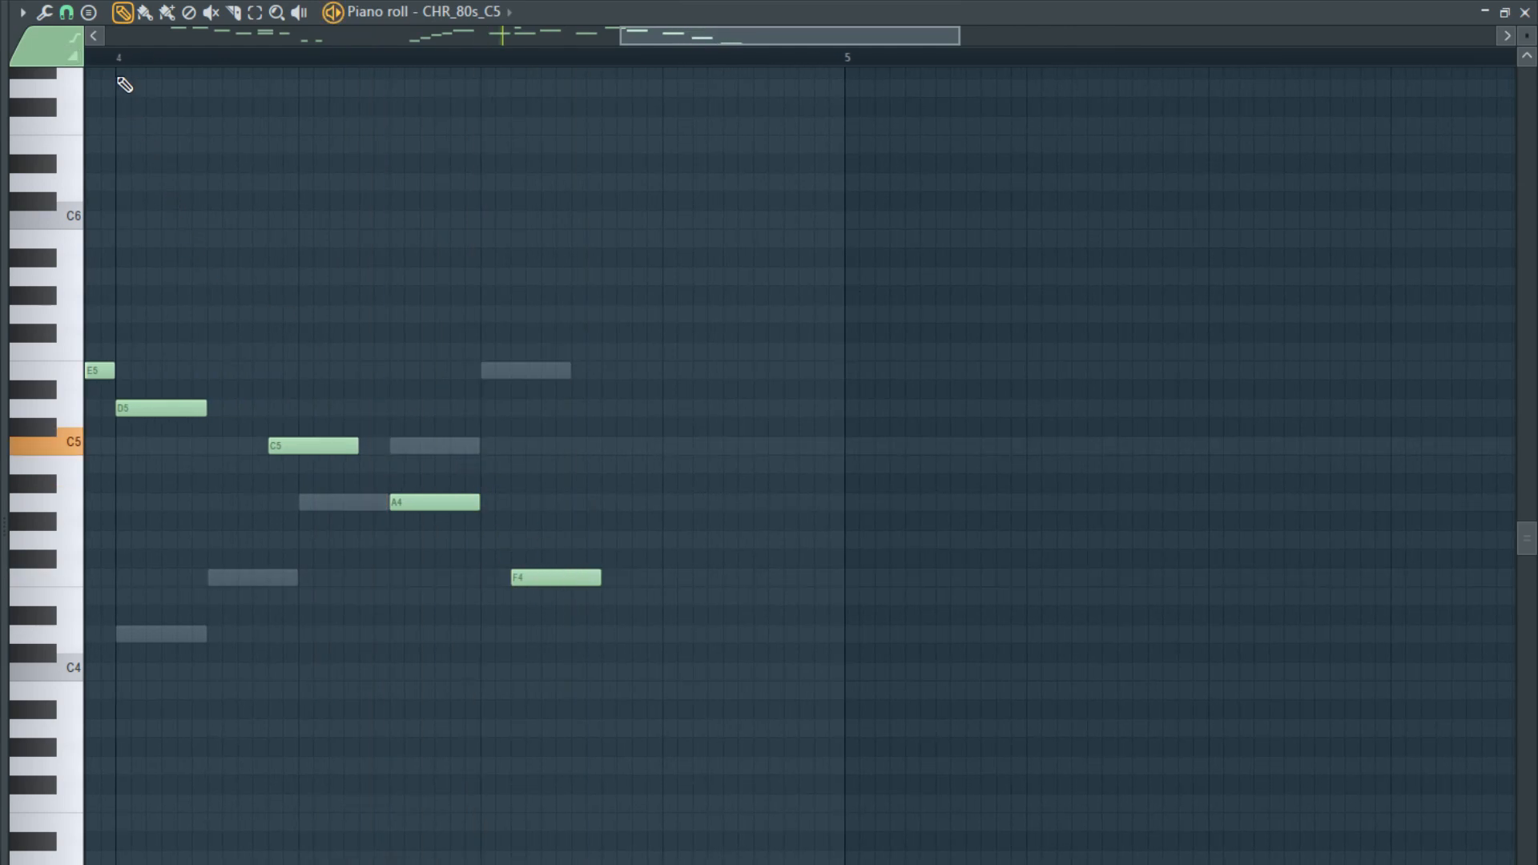
scroll(577, 567, up, 2)
key(space)
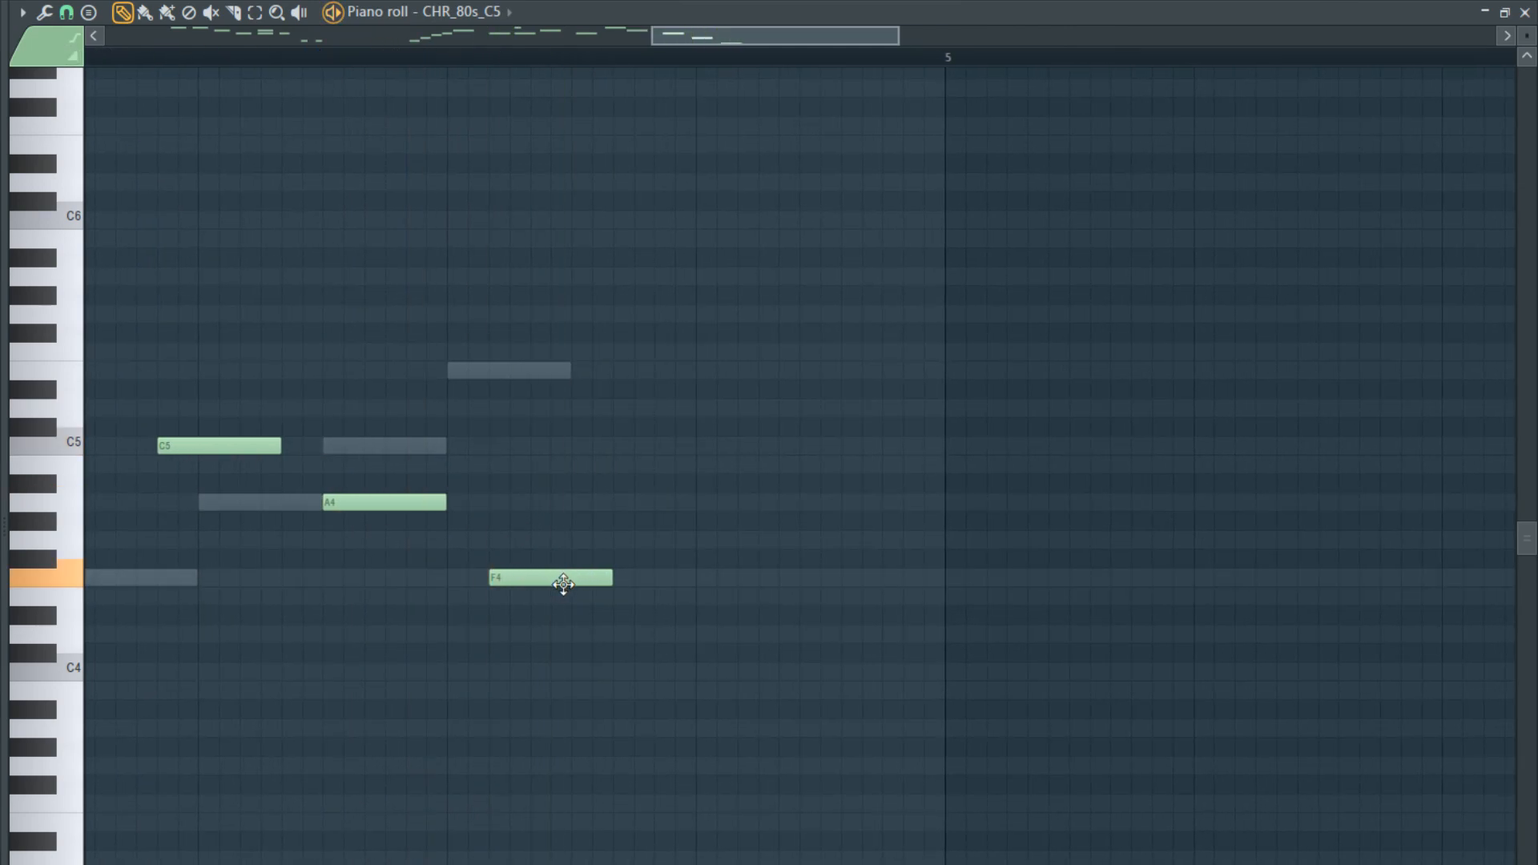
- Add a G4 note after the F4 note in bar 4 and audition the extended melody
mouse_move(563, 584)
mouse_down()
mouse_move(586, 615)
mouse_move(531, 596)
mouse_move(528, 569)
mouse_move(578, 575)
mouse_move(618, 539)
mouse_move(685, 541)
mouse_up()
key(space)
scroll(571, 599, down, 2)
key(space)
key(space)
scroll(545, 573, down, 1)
key(space)
scroll(633, 566, up, 1)
scroll(641, 563, up, 1)
key(space)
- Try a B4 ending in bar 4, replace it with a short G4 to A4 run, and play the pattern
drag(774, 501, 769, 450)
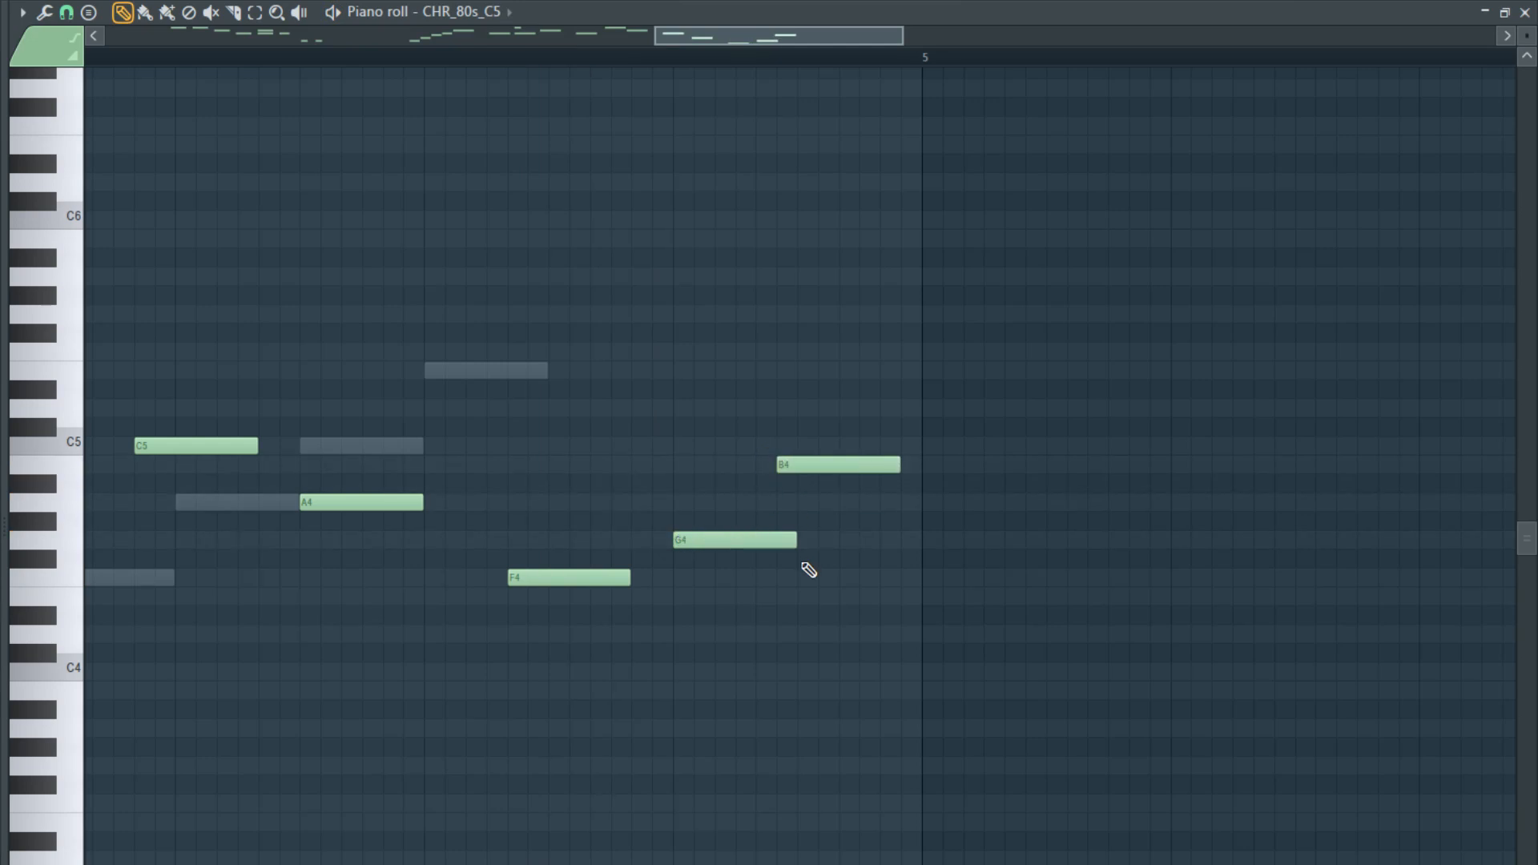
mouse_move(791, 541)
mouse_down()
mouse_move(774, 500)
mouse_move(871, 502)
mouse_up()
key(space)
right_click(828, 464)
click(782, 522)
scroll(727, 571, down, 3)
key(F7)
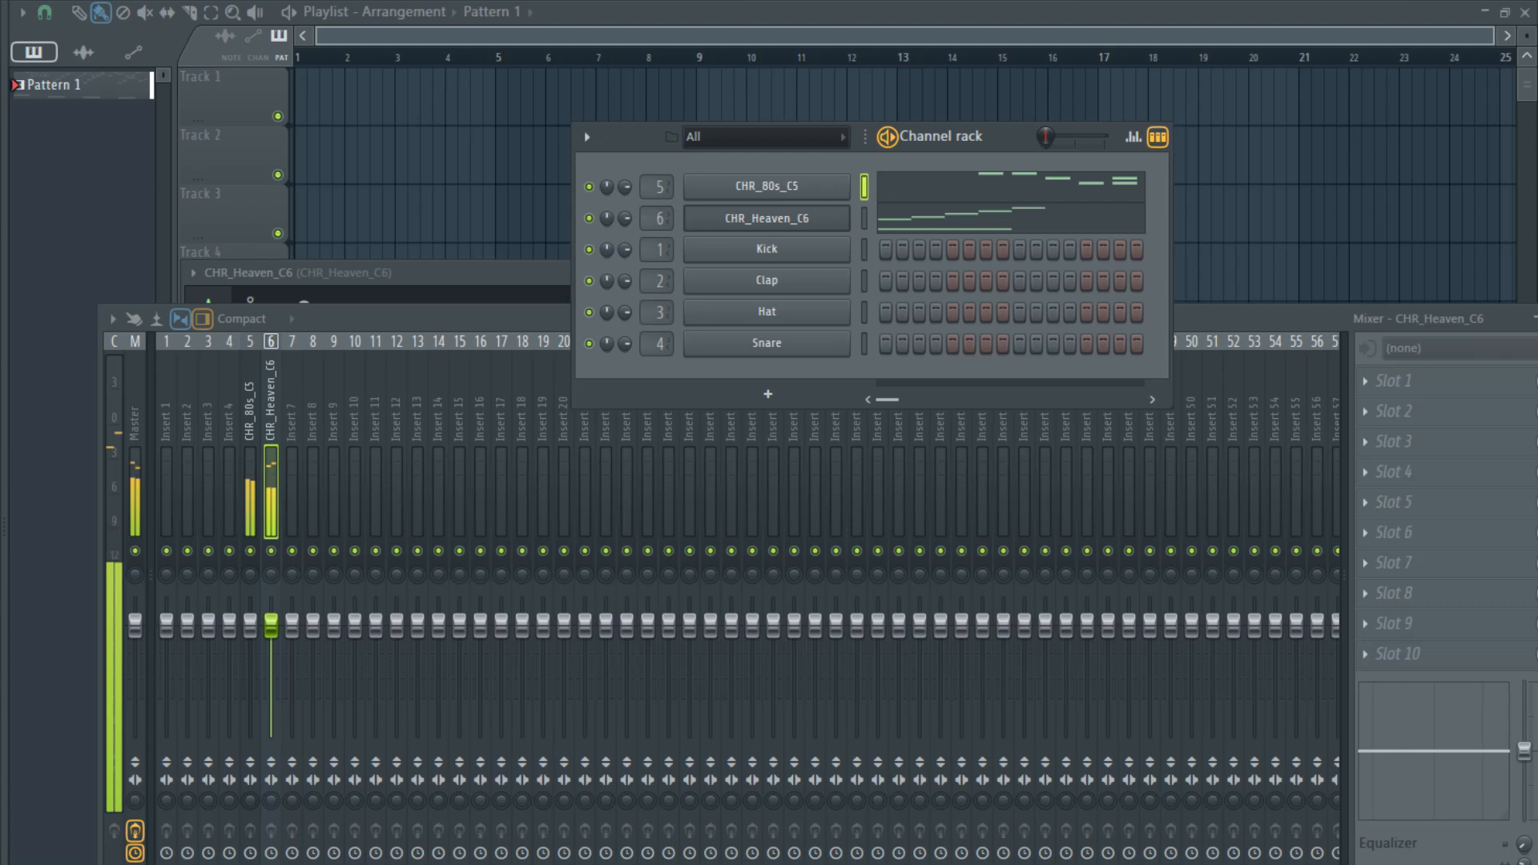
key(space)
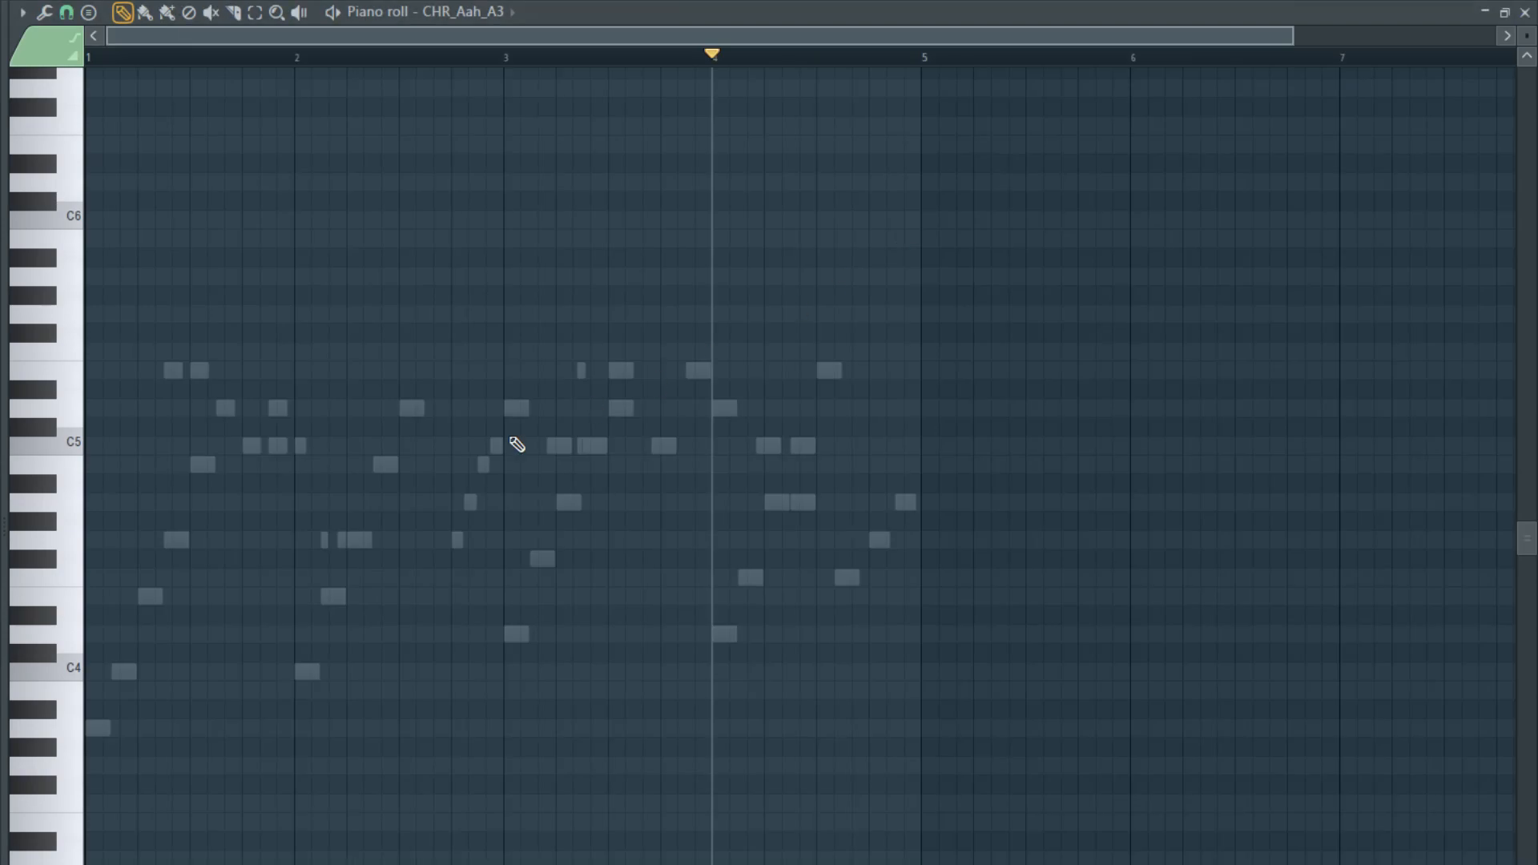
- Try a half-bar G4 note at the start of the CHR_Aah_A3 pattern and audition it
scroll(511, 440, down, 1)
scroll(85, 631, up, 6)
drag(138, 545, 14, 548)
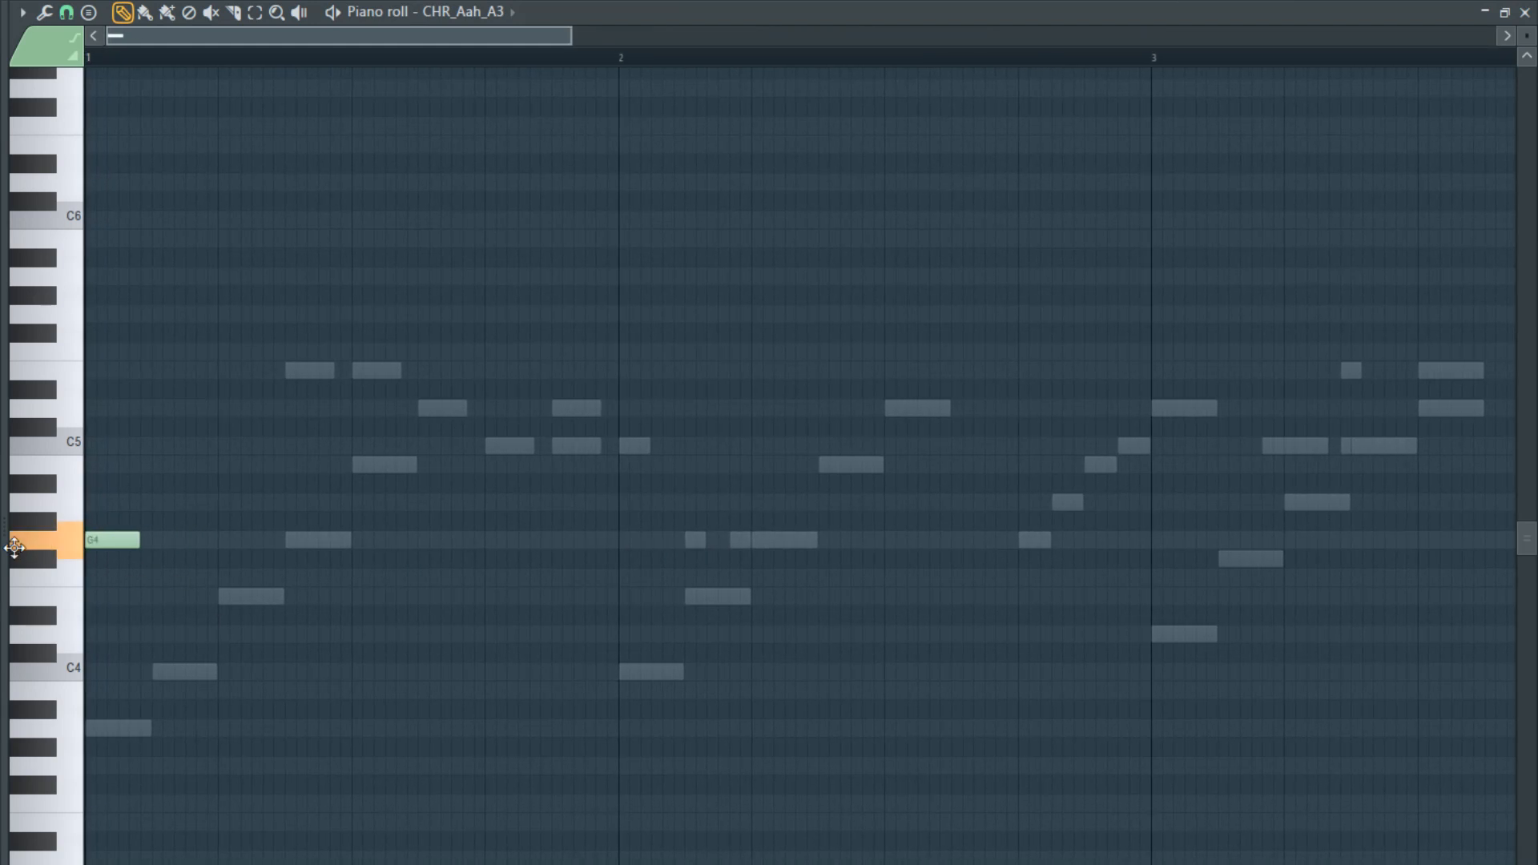
drag(140, 541, 350, 543)
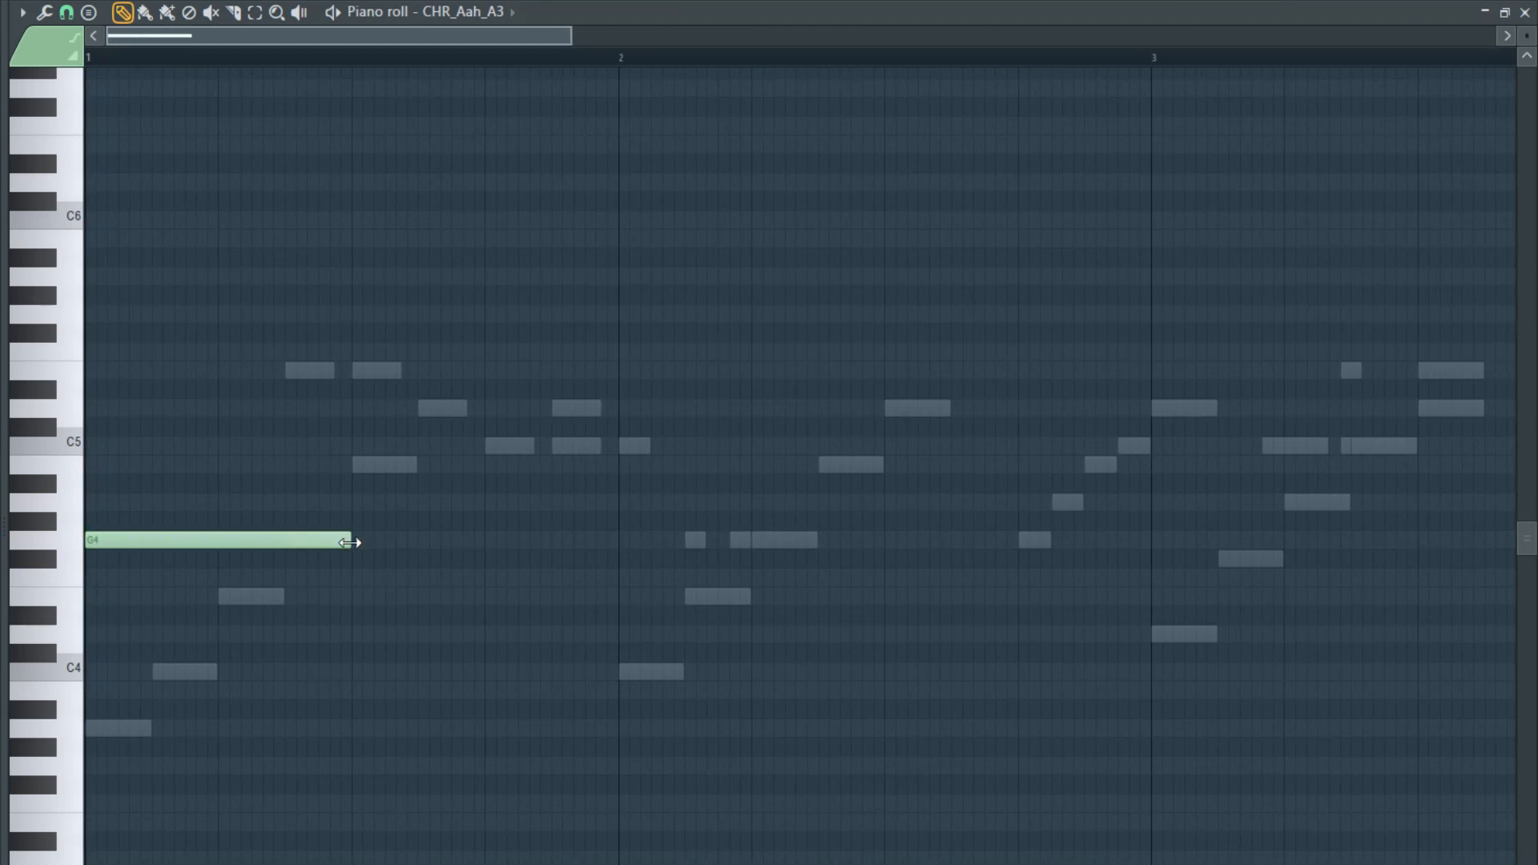
key(space)
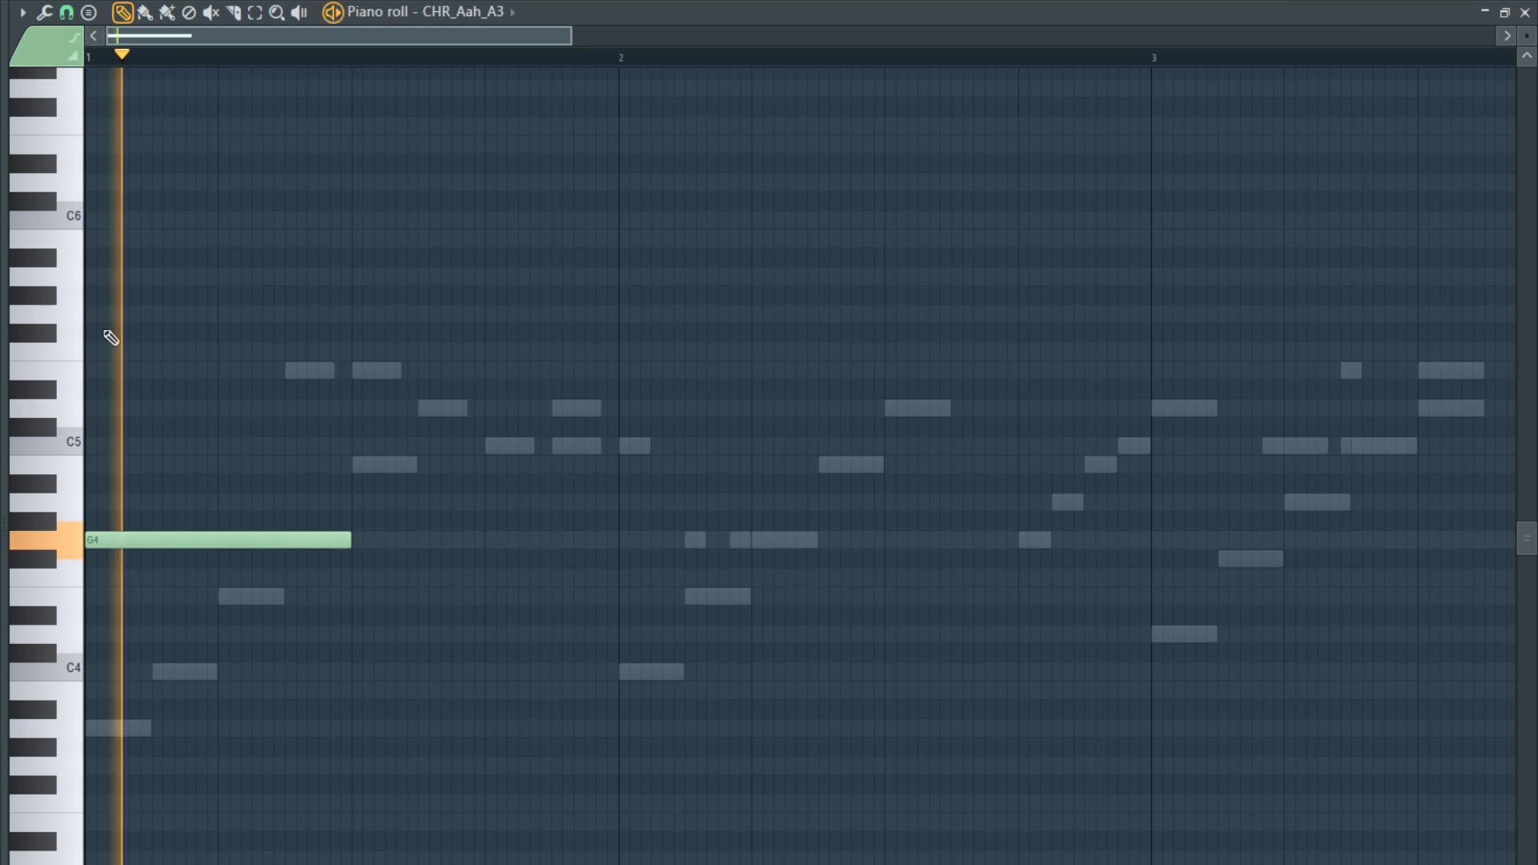
key(space)
drag(164, 533, 162, 458)
scroll(152, 560, up, 3)
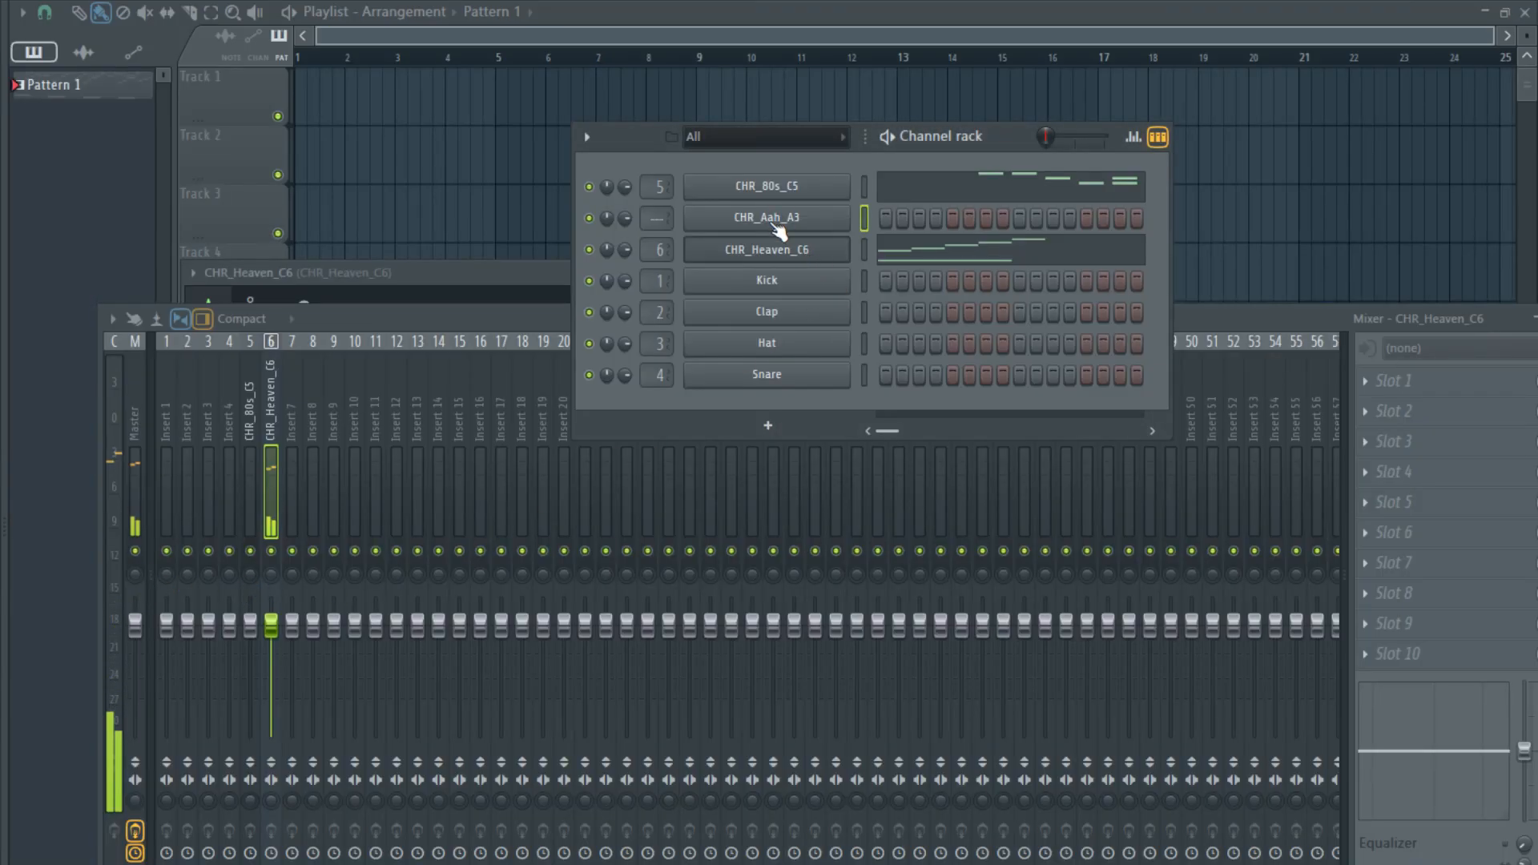
- Open the miscellaneous settings of the CHR_Aah_A3 sampler channel, where its root note is set
click(783, 224)
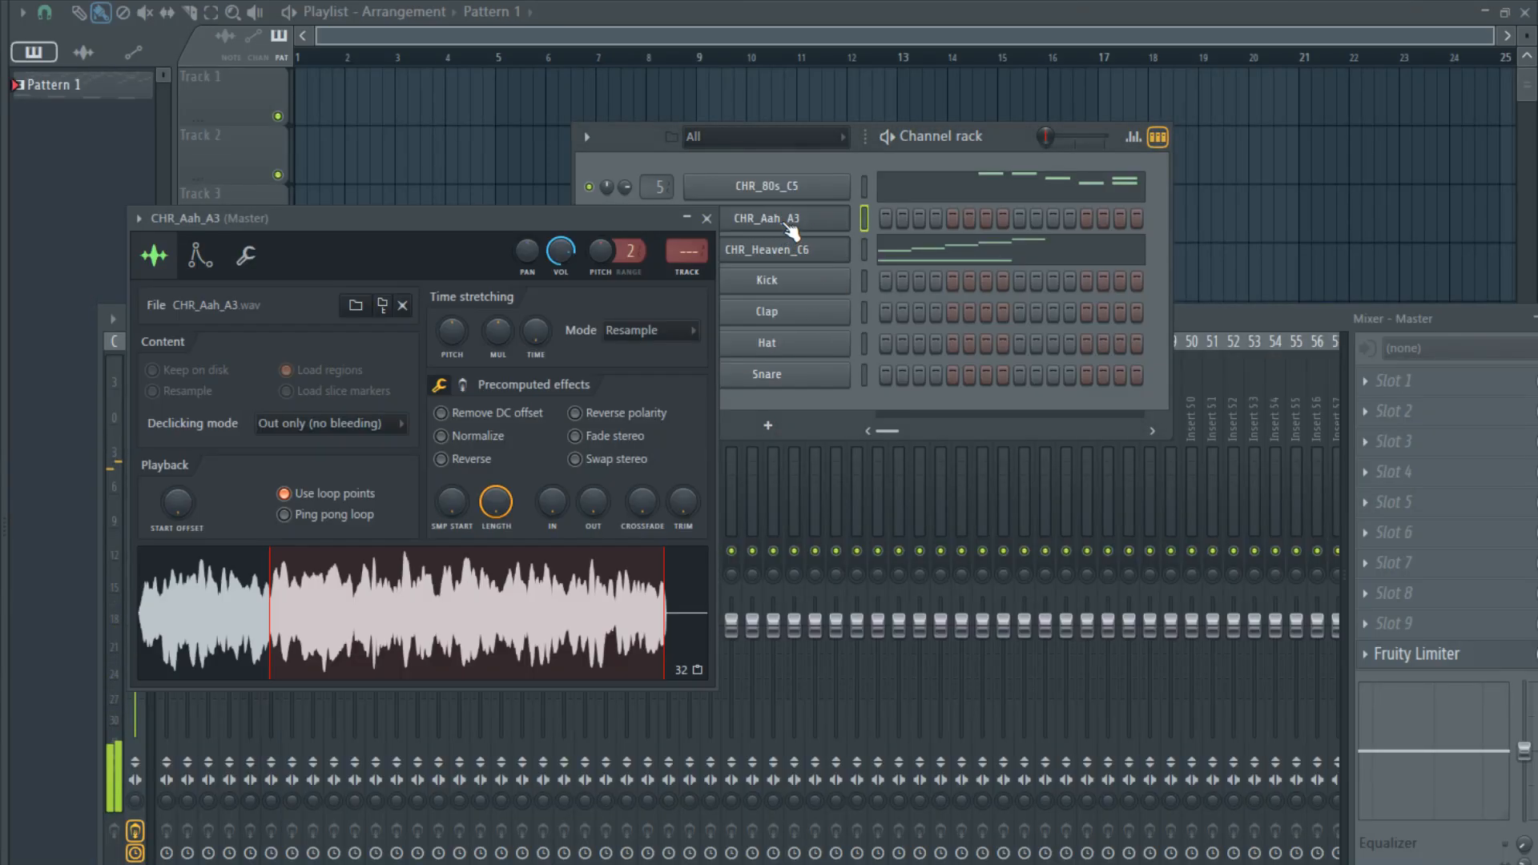
click(786, 224)
click(725, 227)
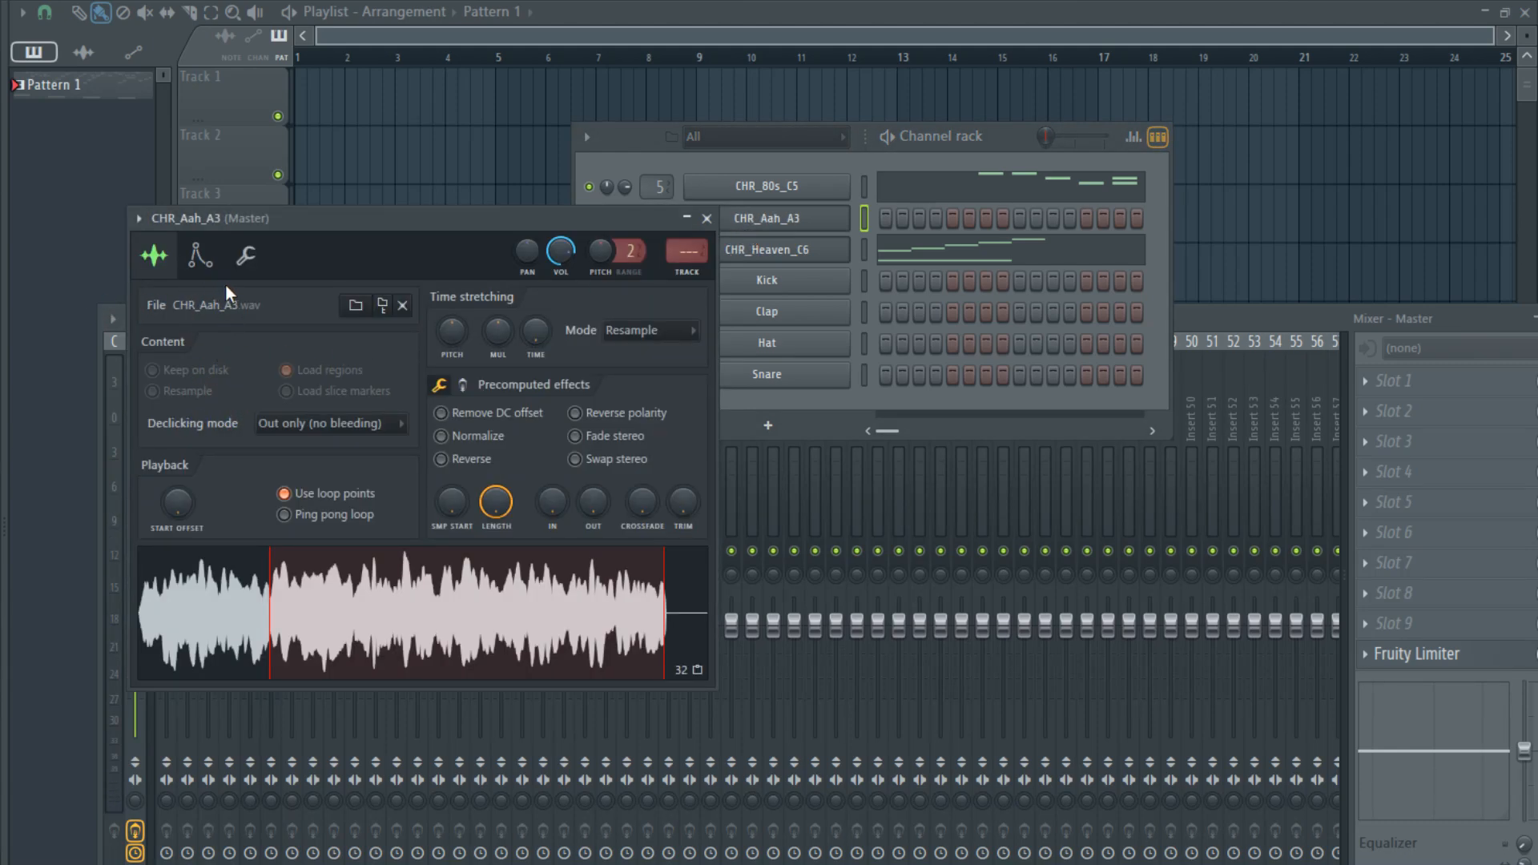
click(245, 255)
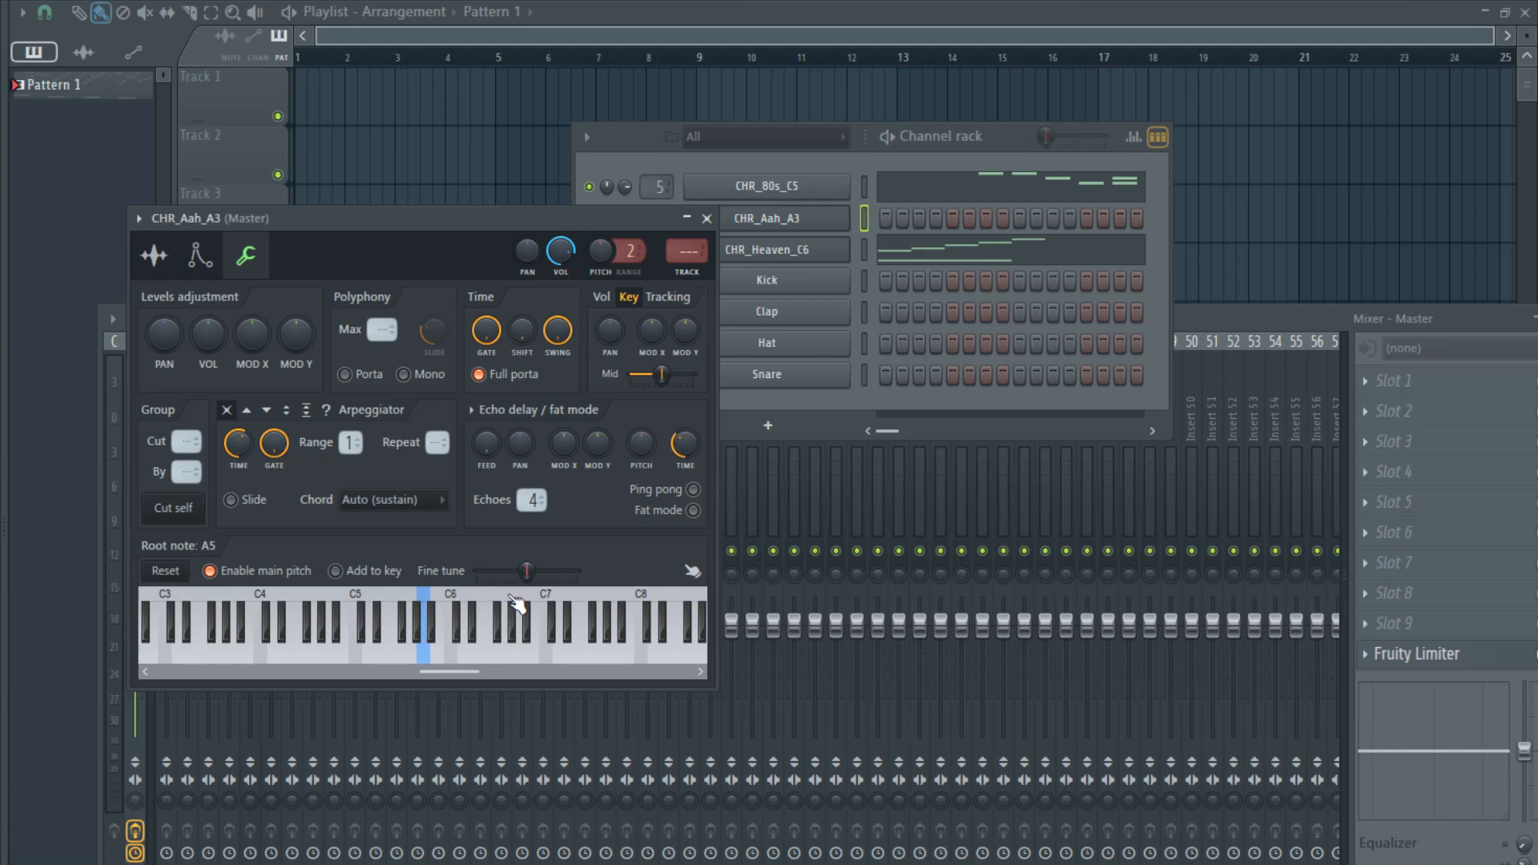
- Try A6 and A3 as the root note of CHR_Aah_A3 and audition keys with each
right_click(521, 605)
click(814, 218)
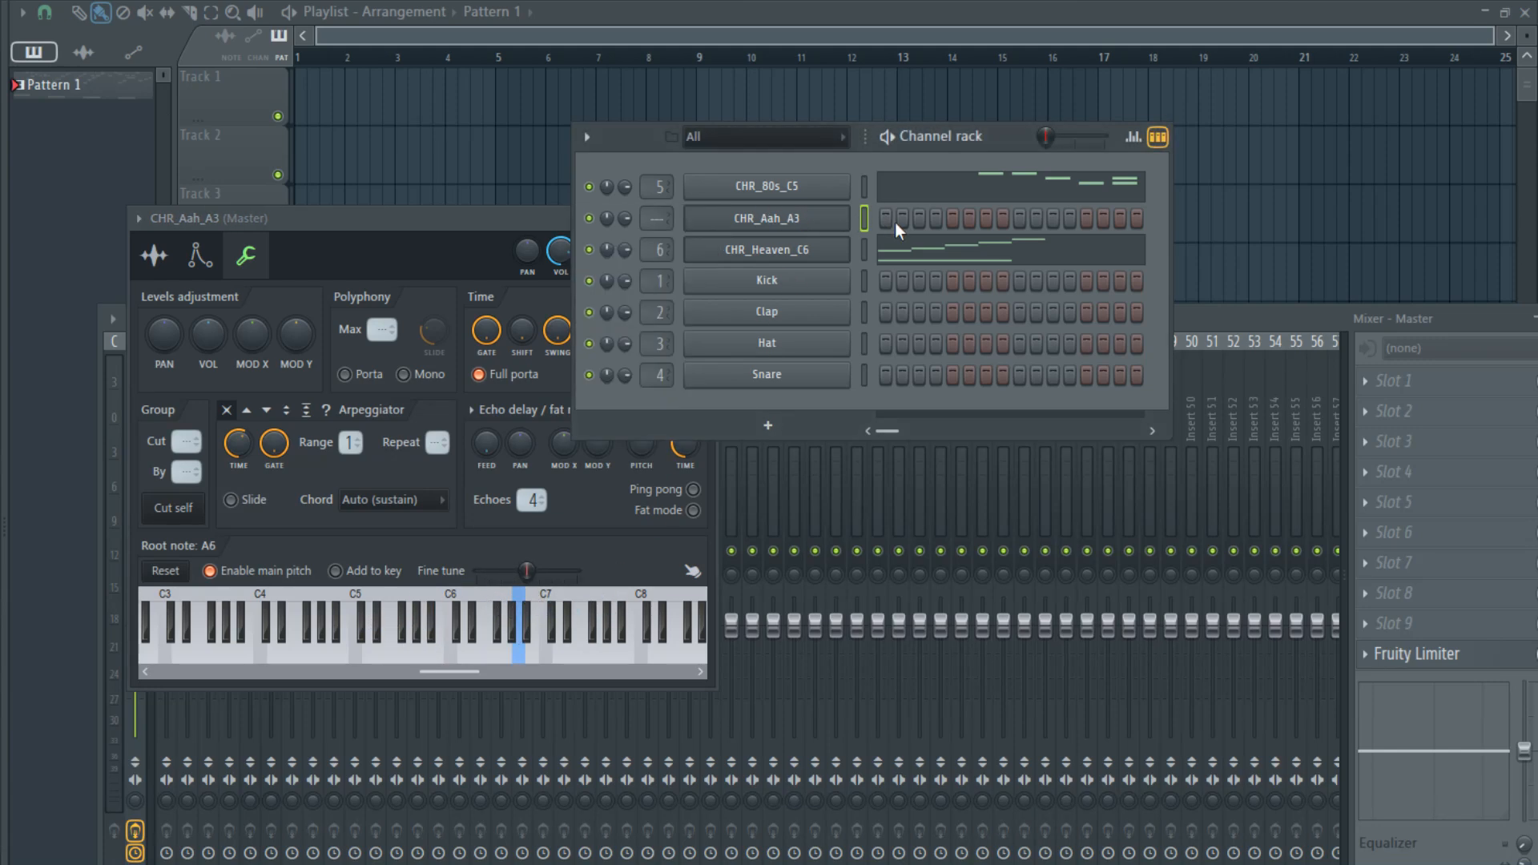
click(371, 637)
click(357, 649)
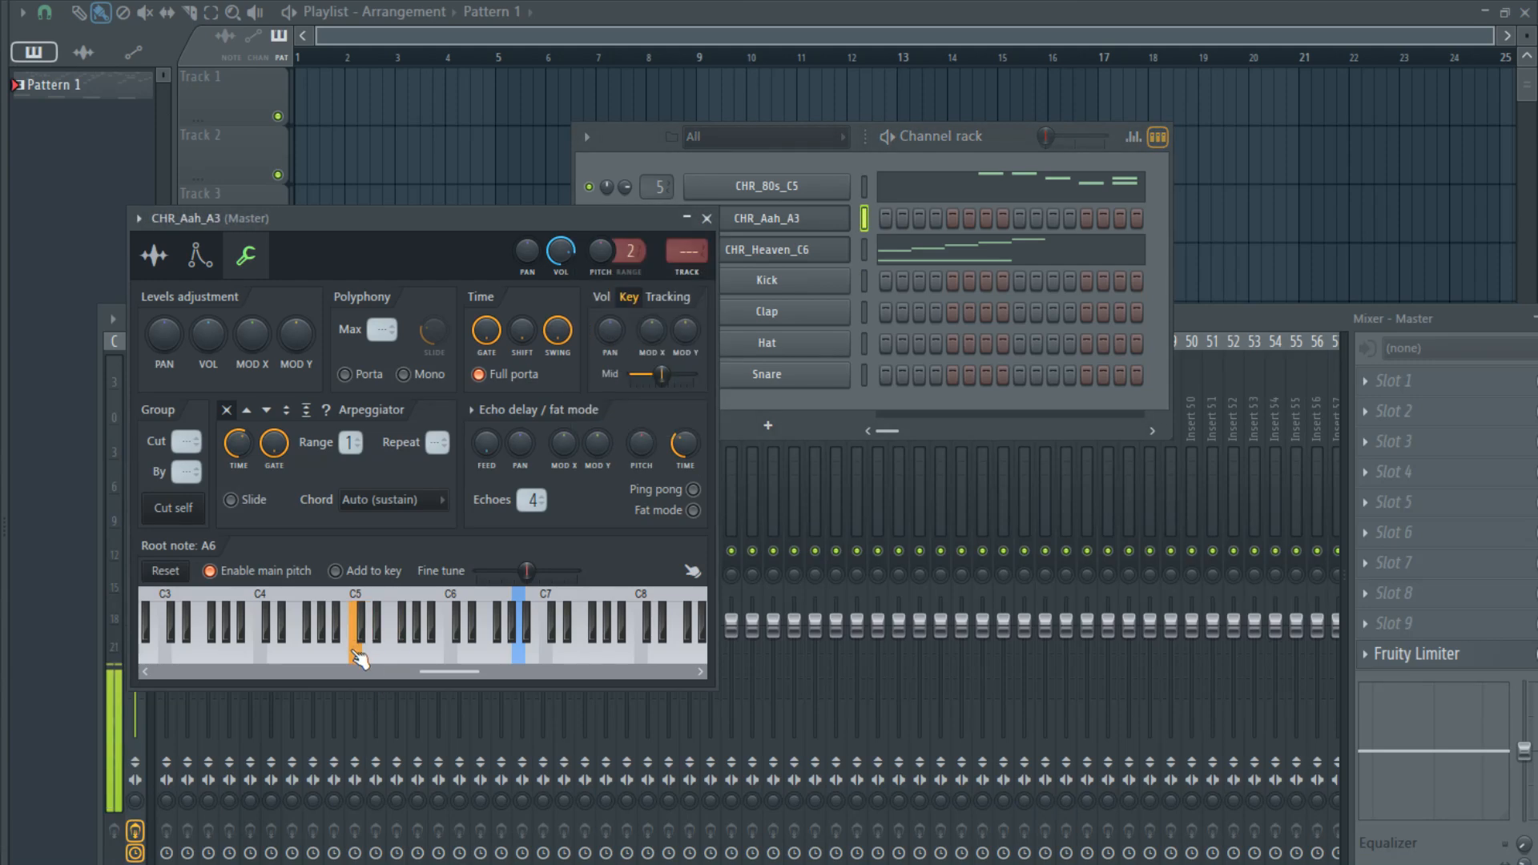
right_click(230, 605)
click(282, 629)
click(320, 629)
click(284, 633)
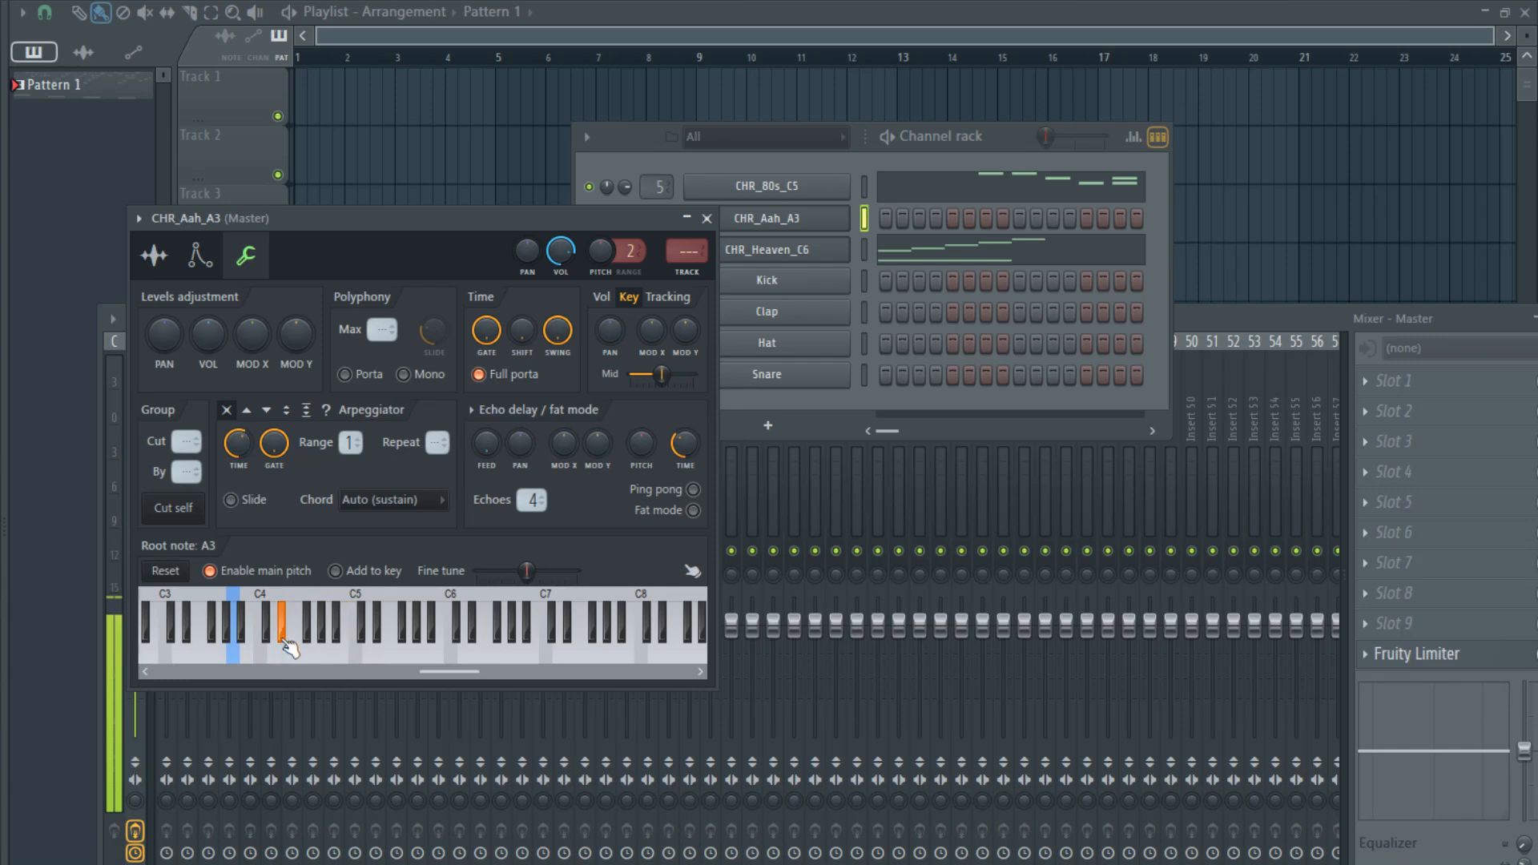
- Set the root note of CHR_Aah_A3 to A4, audition a key, and return to its piano roll
right_click(328, 632)
click(401, 650)
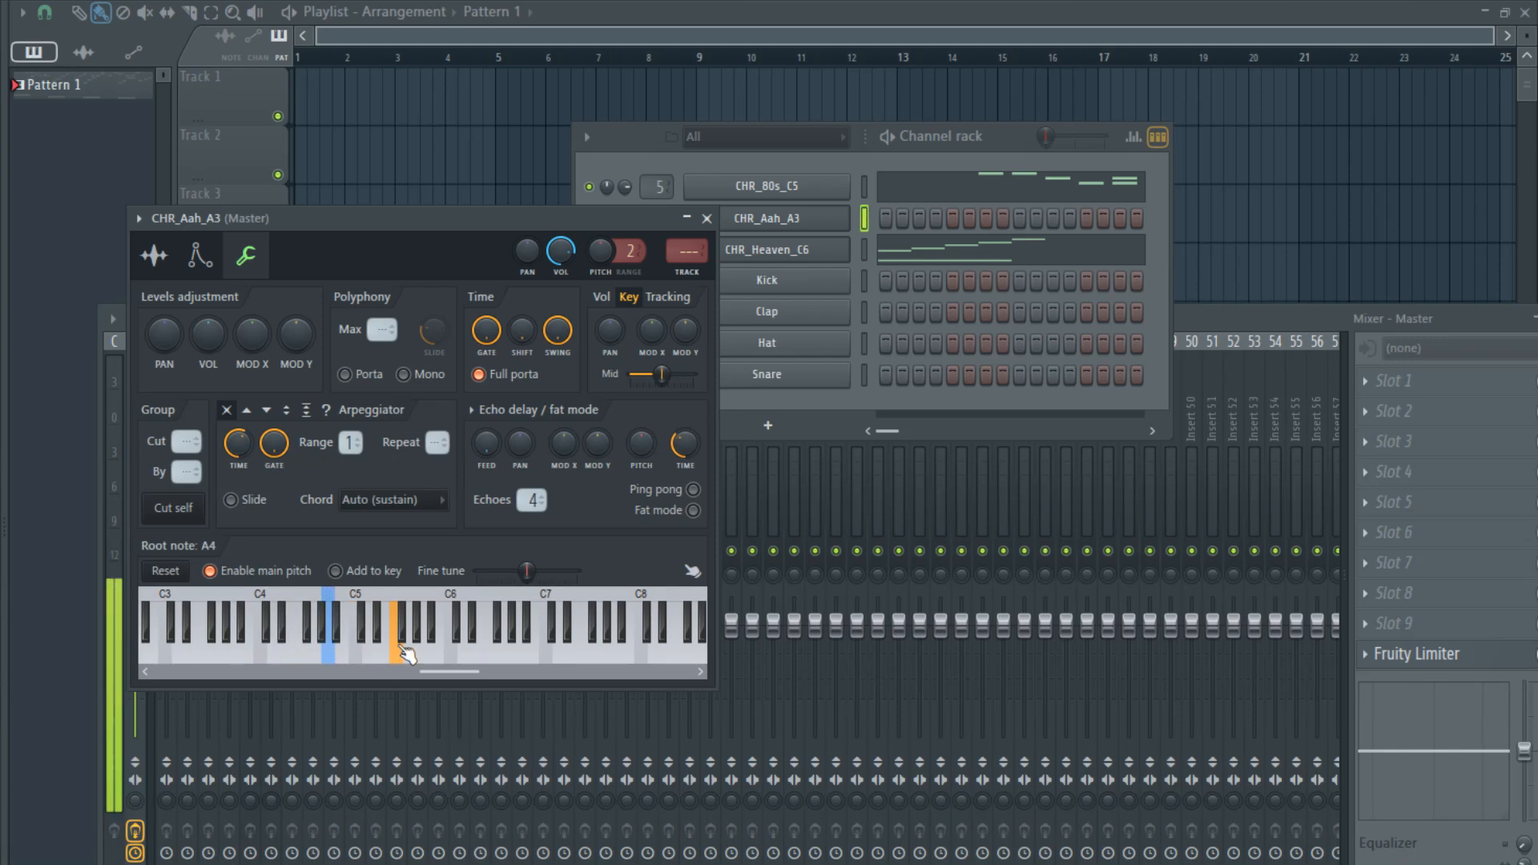
click(864, 218)
key(F7)
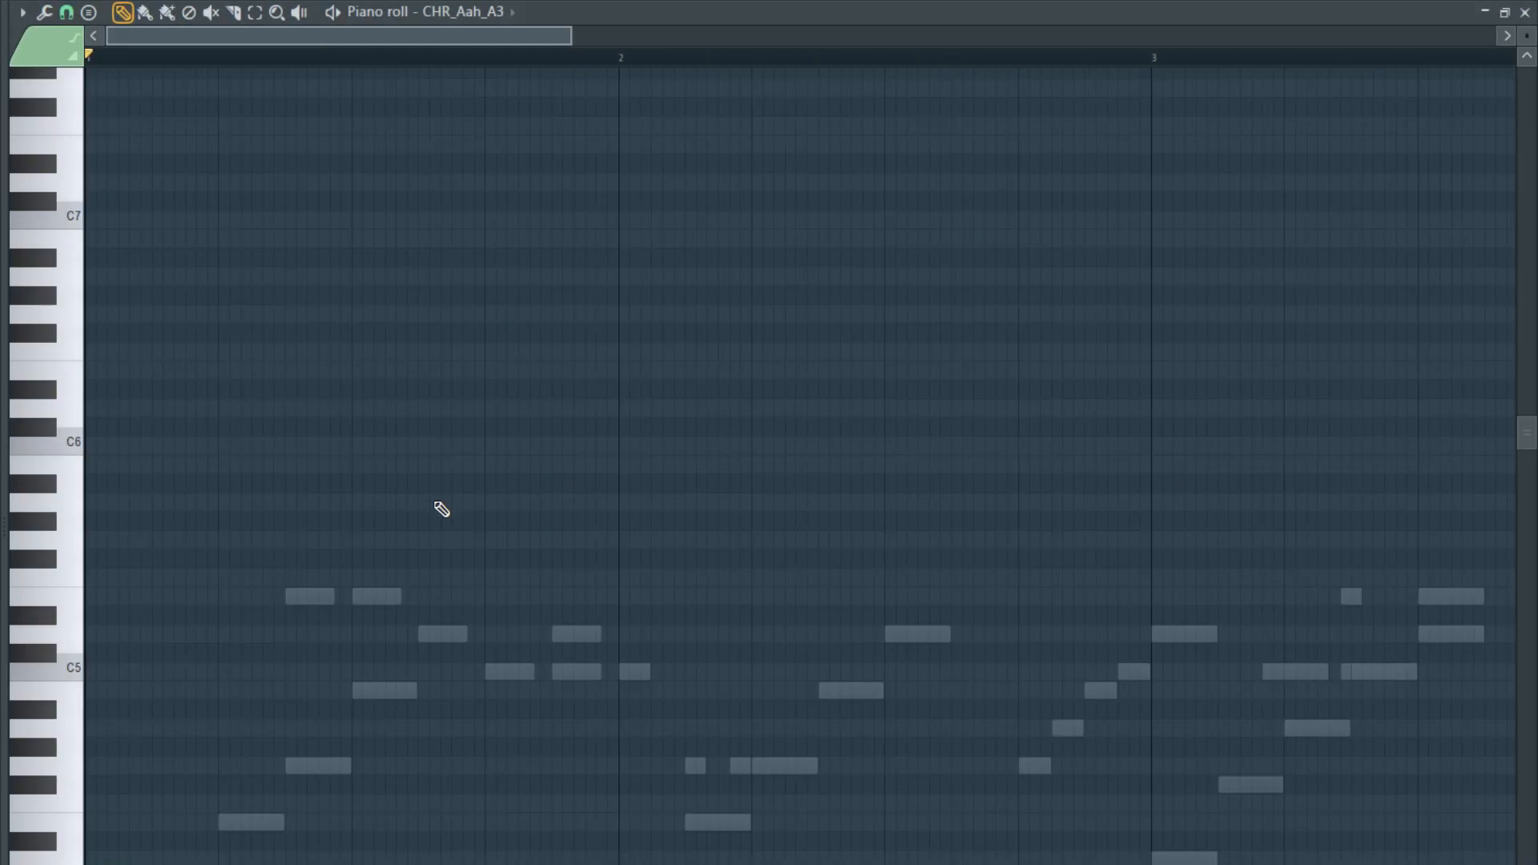
- Try a note at the start of bar 1 in the CHR_Aah_A3 piano roll and delete it
ctrl+scroll(131, 625, up, 2)
scroll(97, 615, down, 3)
drag(99, 452, 69, 475)
right_click(94, 473)
ctrl+scroll(116, 558, down, 2)
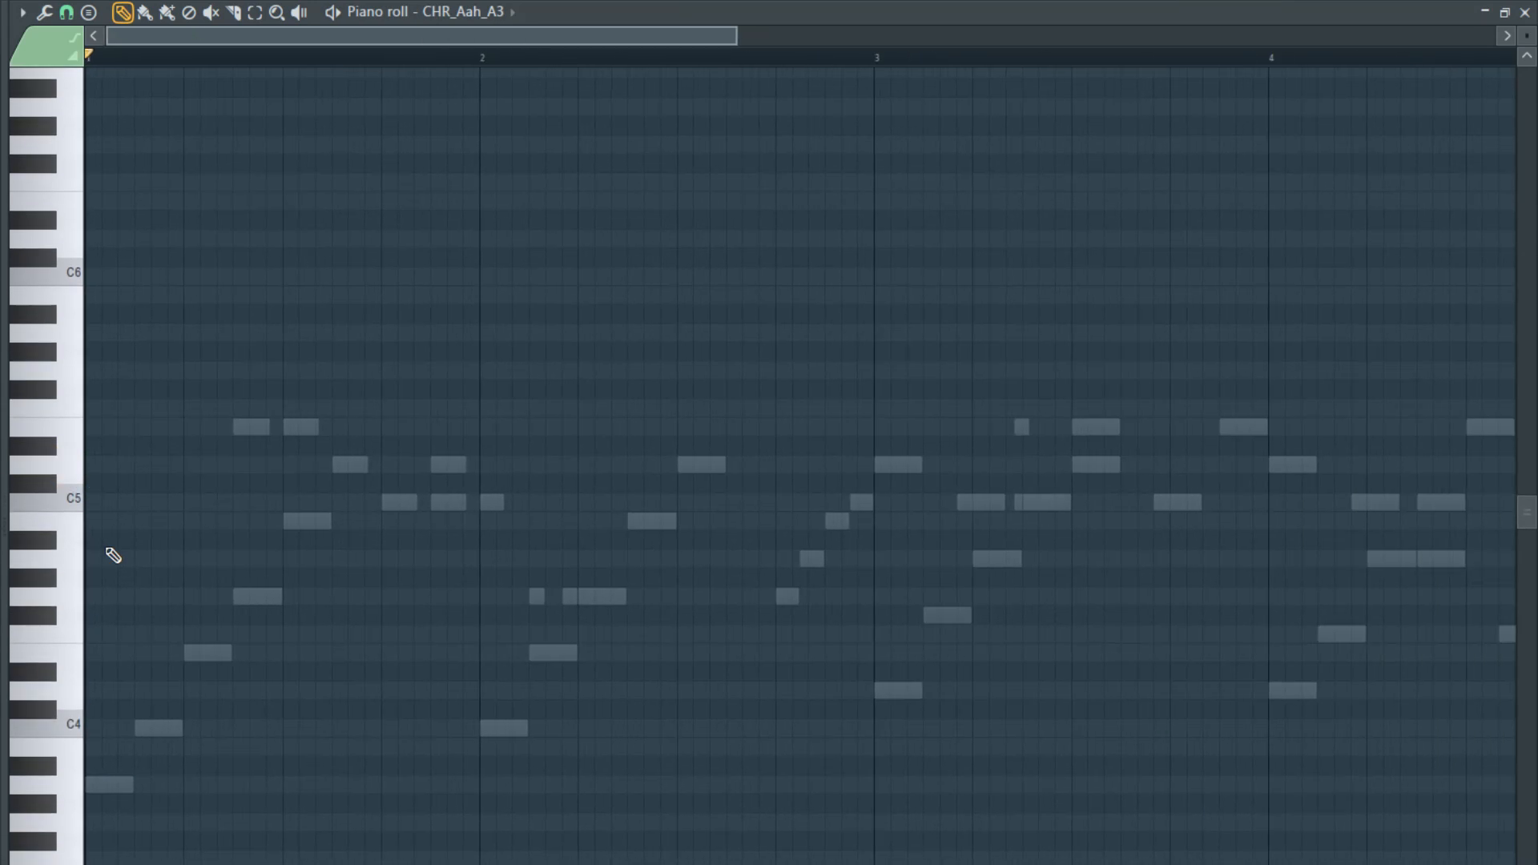
key(space)
key(space)
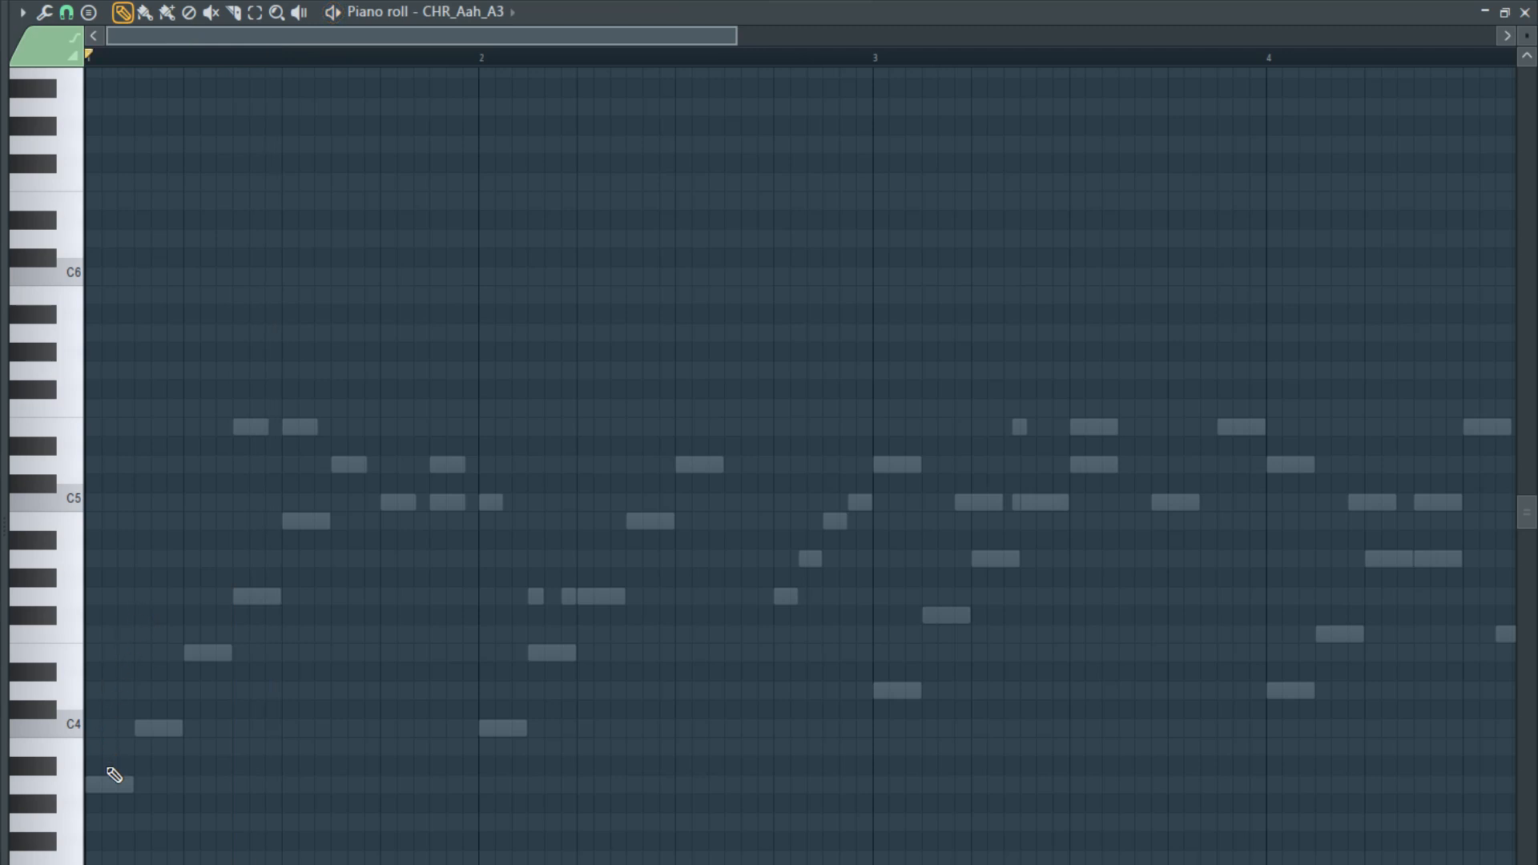
- Place a half-bar G4 note at the start of bar 1 followed by a half-bar C5, auditioning the pattern
drag(100, 666, 100, 597)
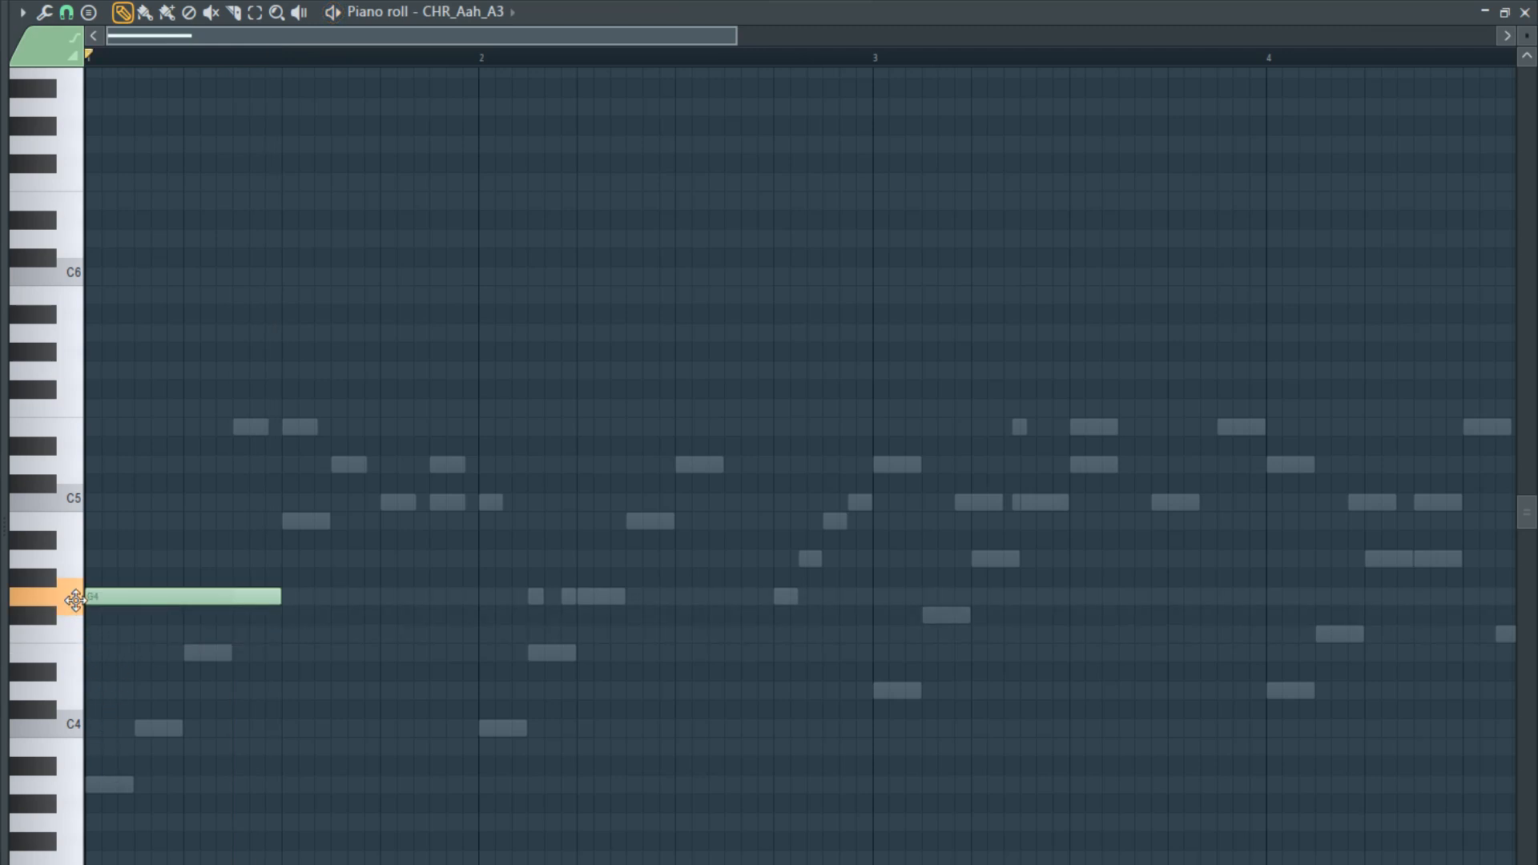
key(space)
key(space)
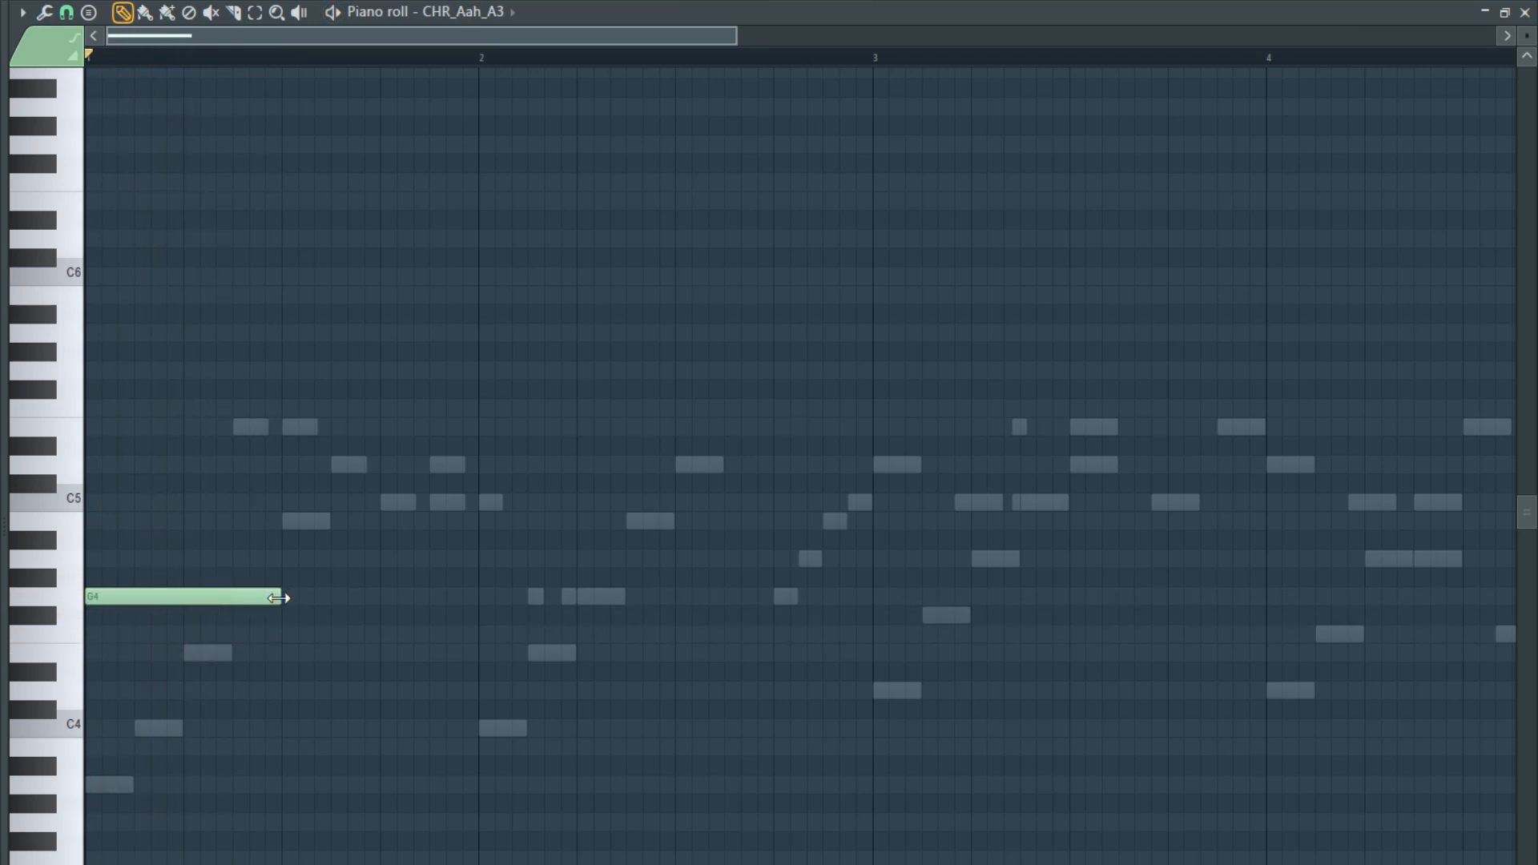
mouse_move(294, 519)
mouse_down()
mouse_move(281, 533)
mouse_move(288, 504)
mouse_up()
key(space)
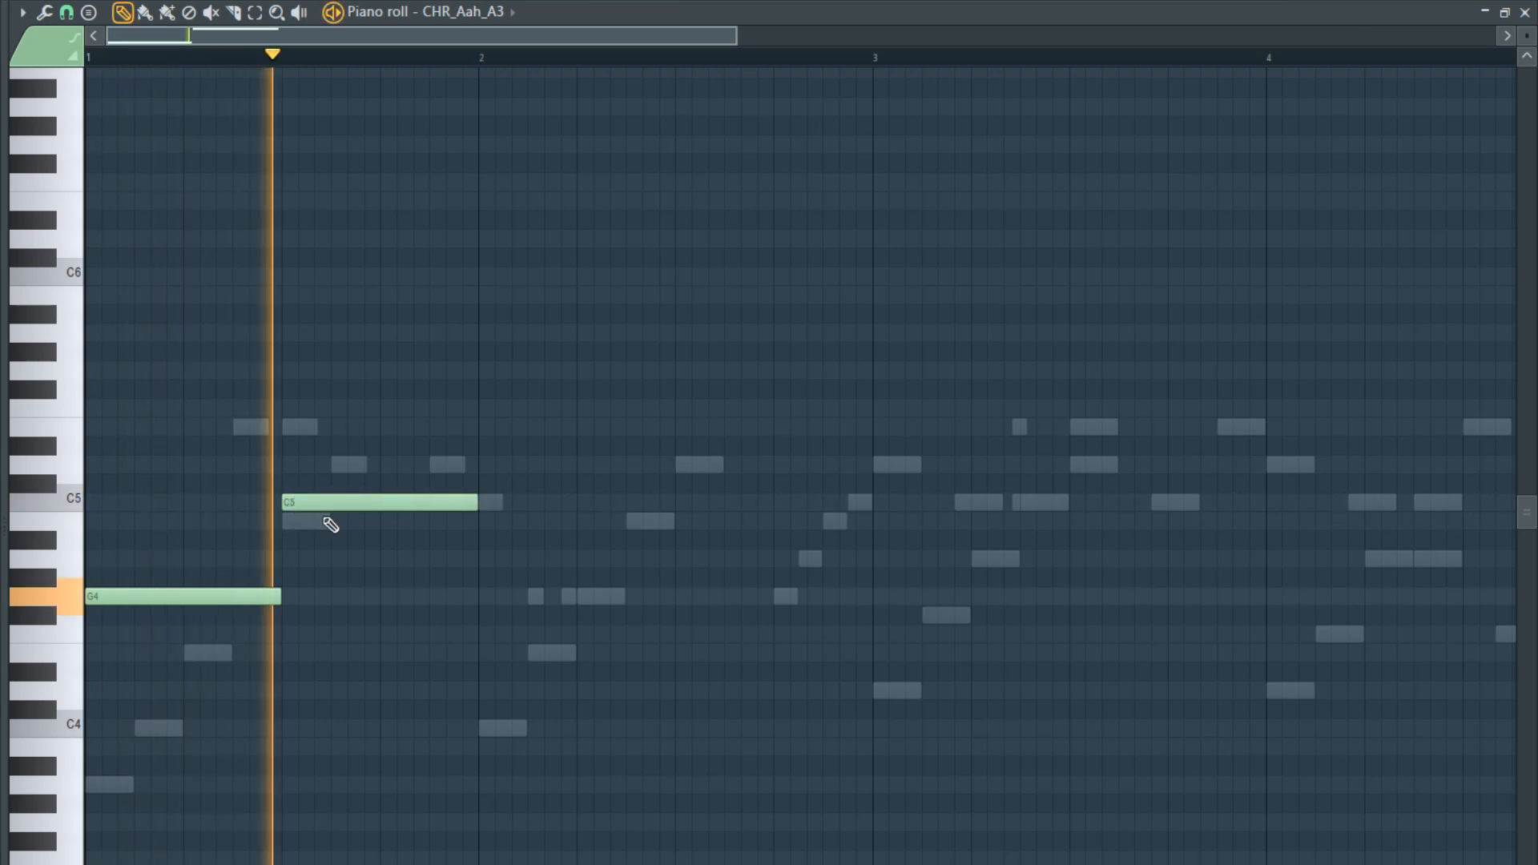
key(space)
- Add a half-bar D5 note at the start of bar 2 and play the pattern through it
drag(483, 483, 482, 462)
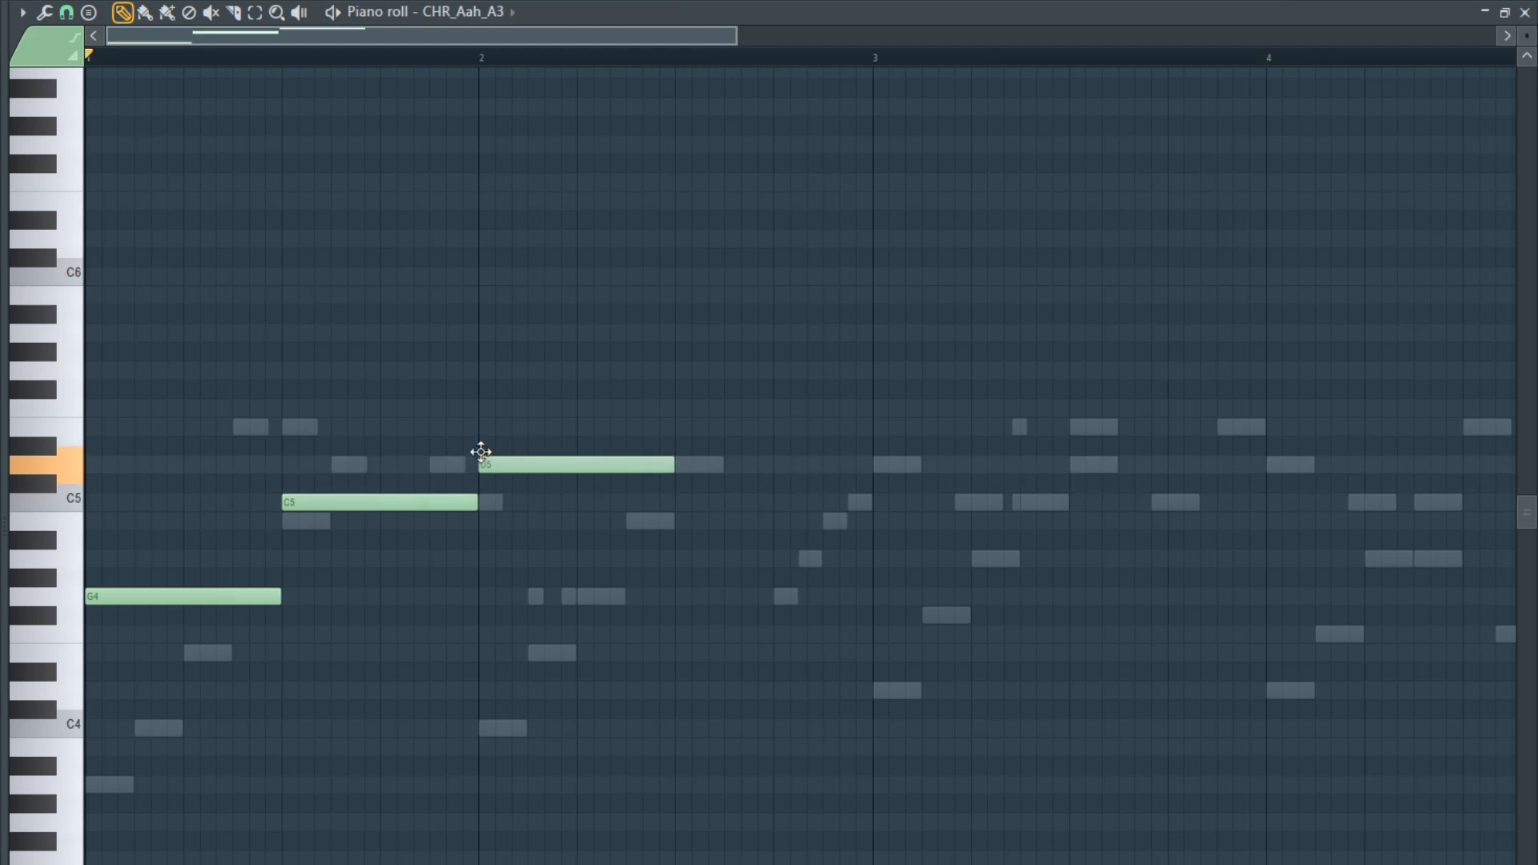
key(space)
scroll(638, 491, down, 2)
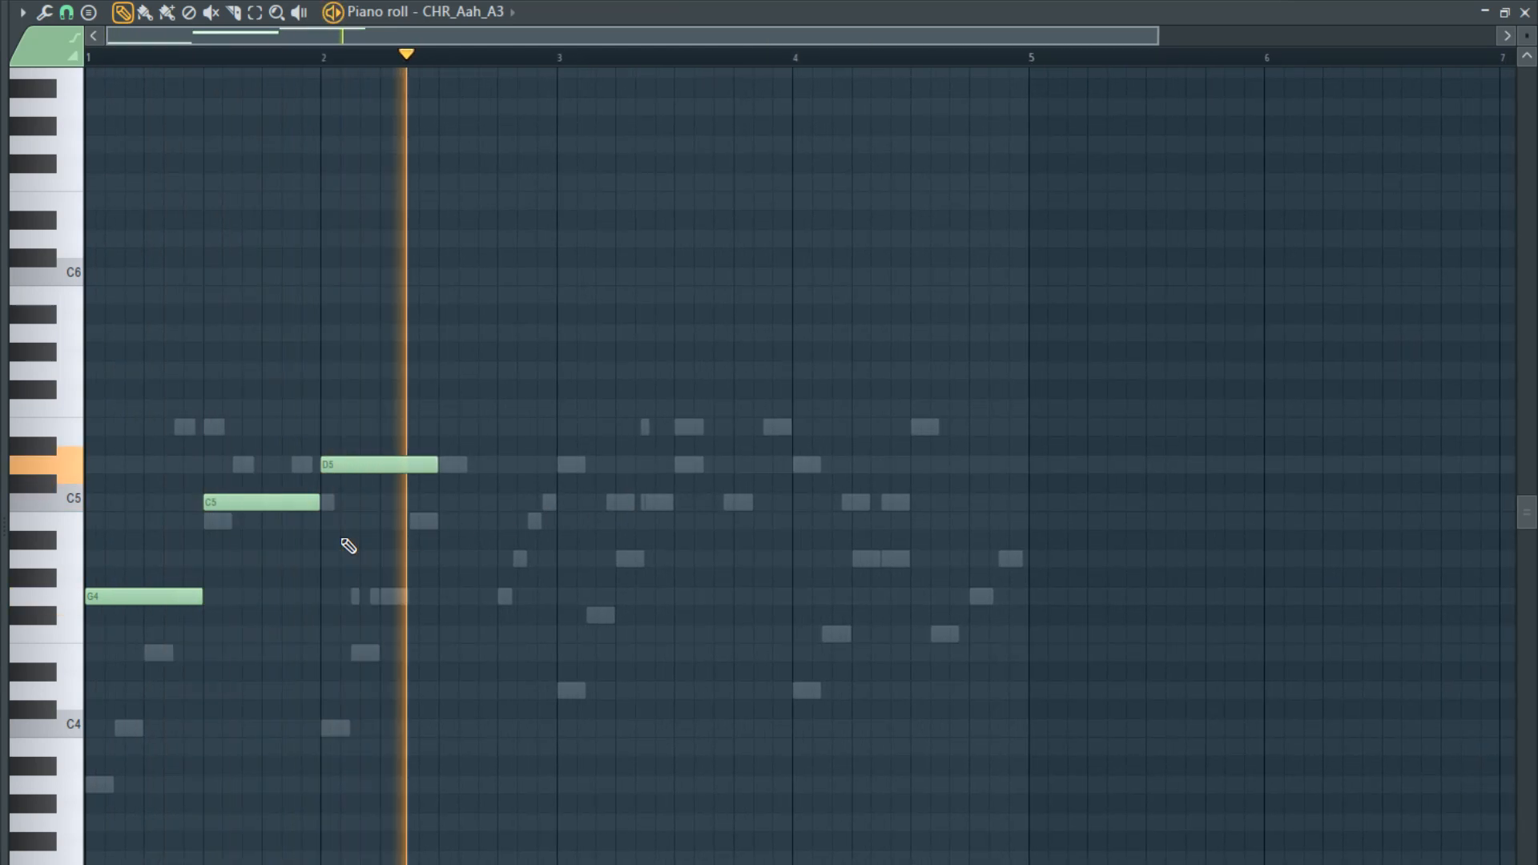
key(space)
- Fill the second half of bar 2 with quarter-bar E5 and D5 notes and play the melody
click(447, 429)
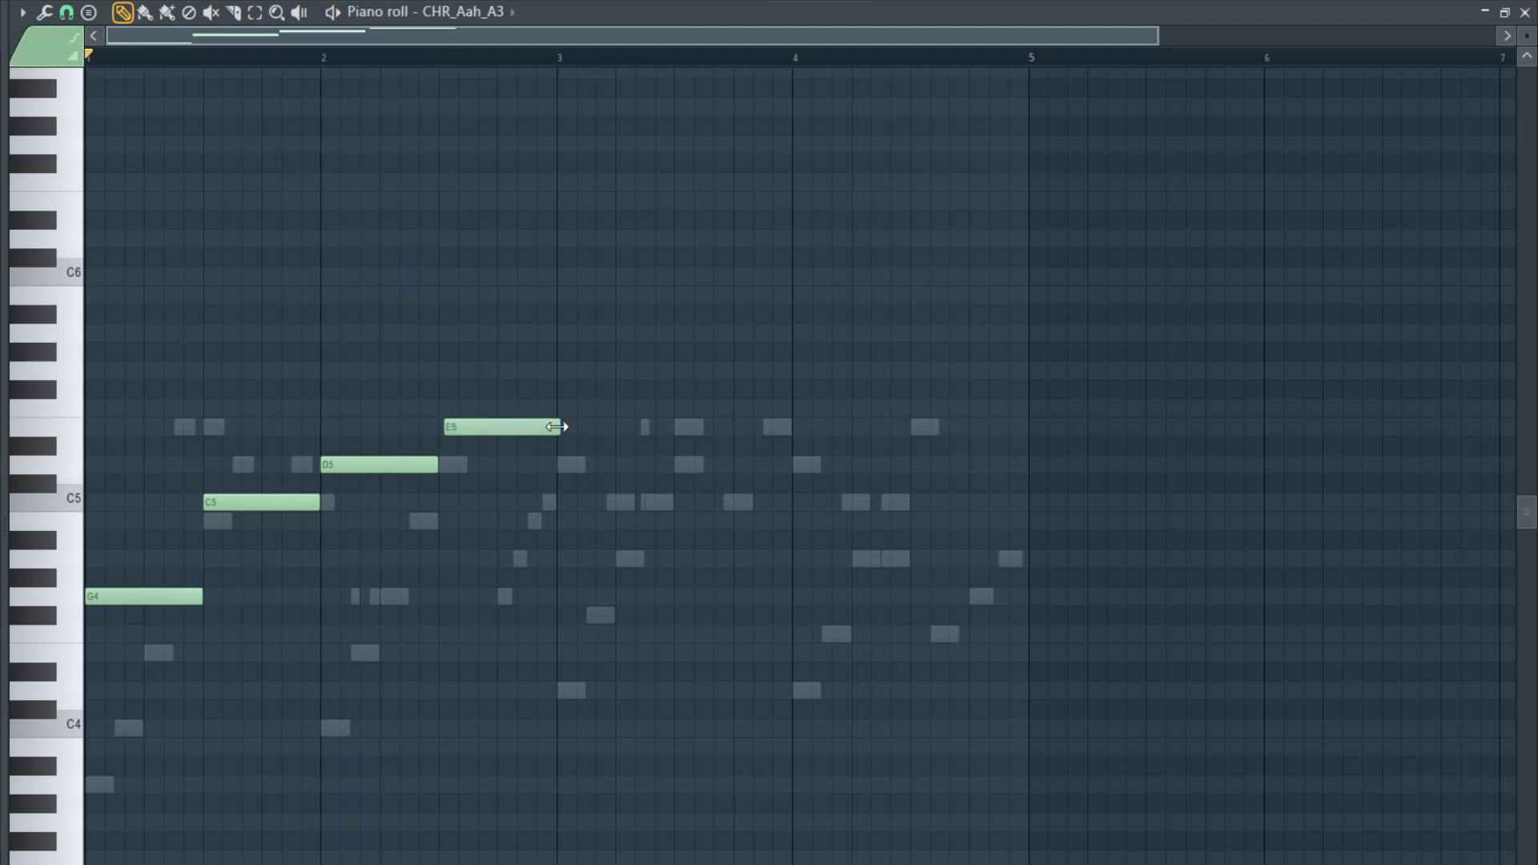
scroll(478, 465, up, 2)
click(492, 425)
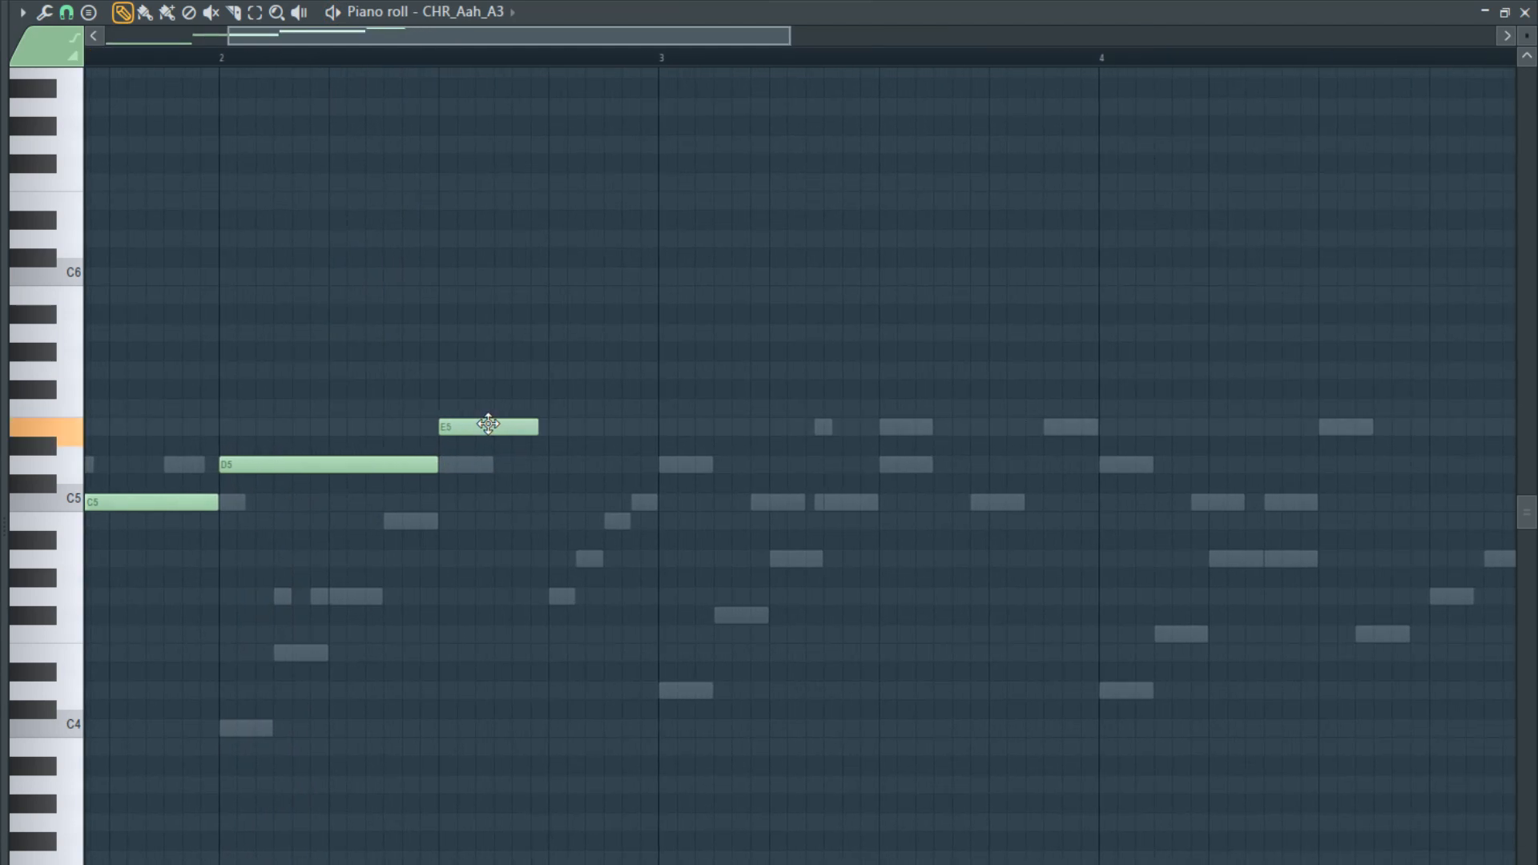
click(553, 465)
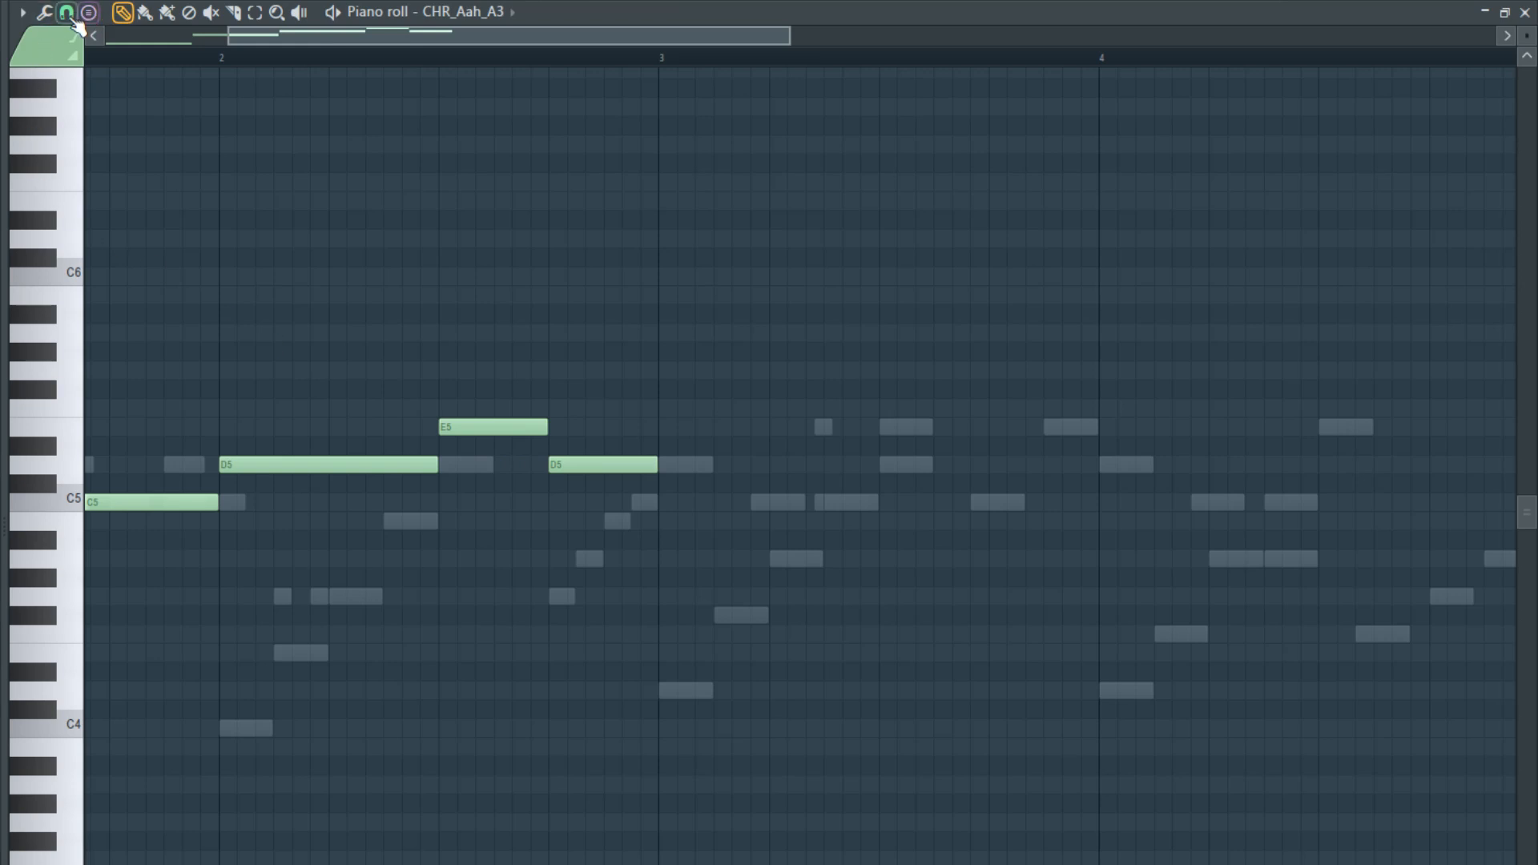
key(space)
scroll(292, 402, down, 3)
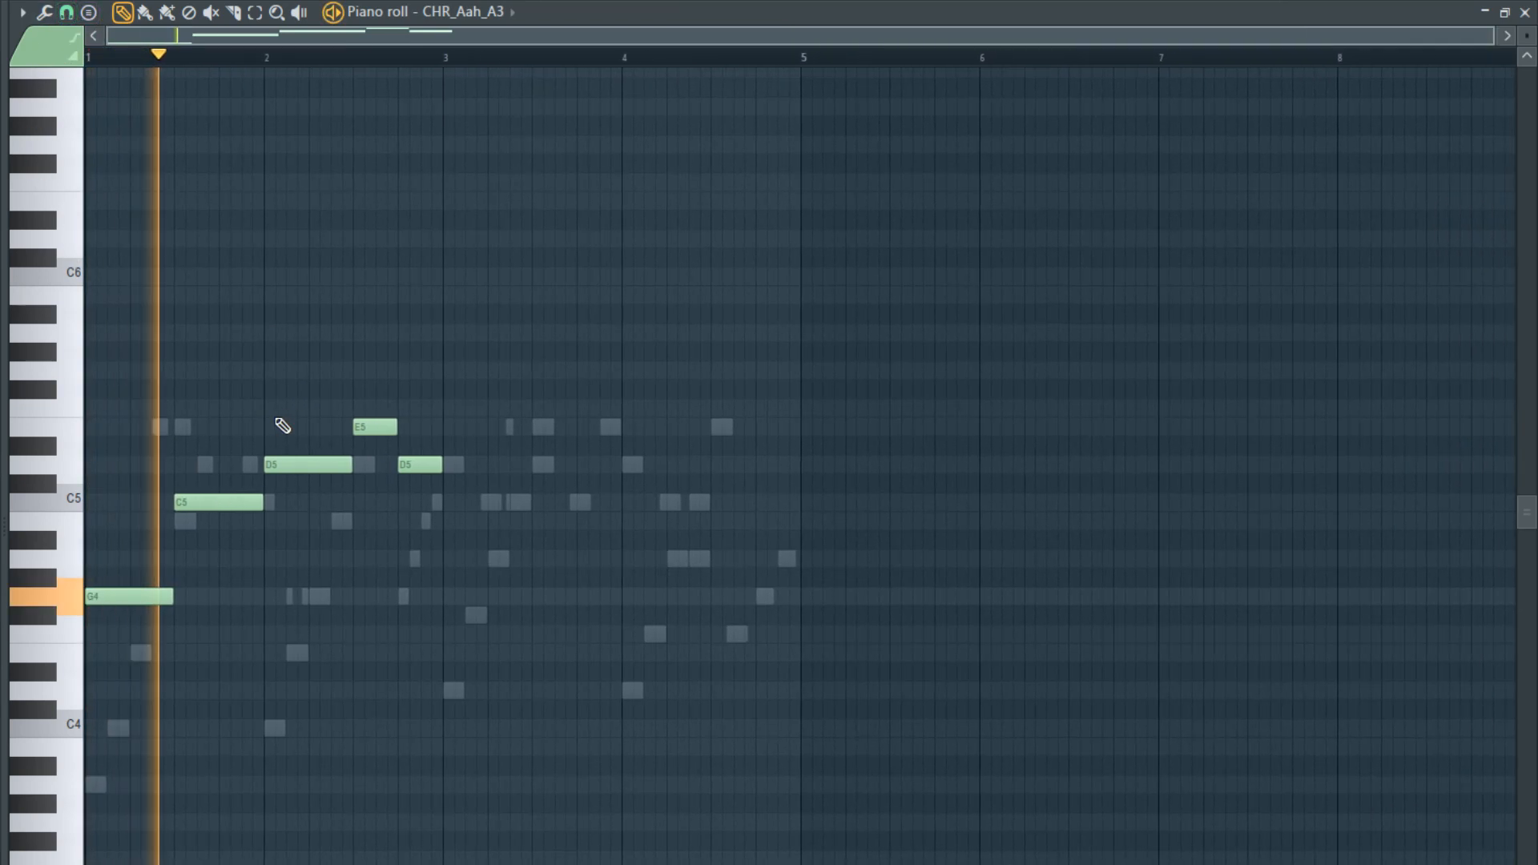
scroll(553, 481, up, 3)
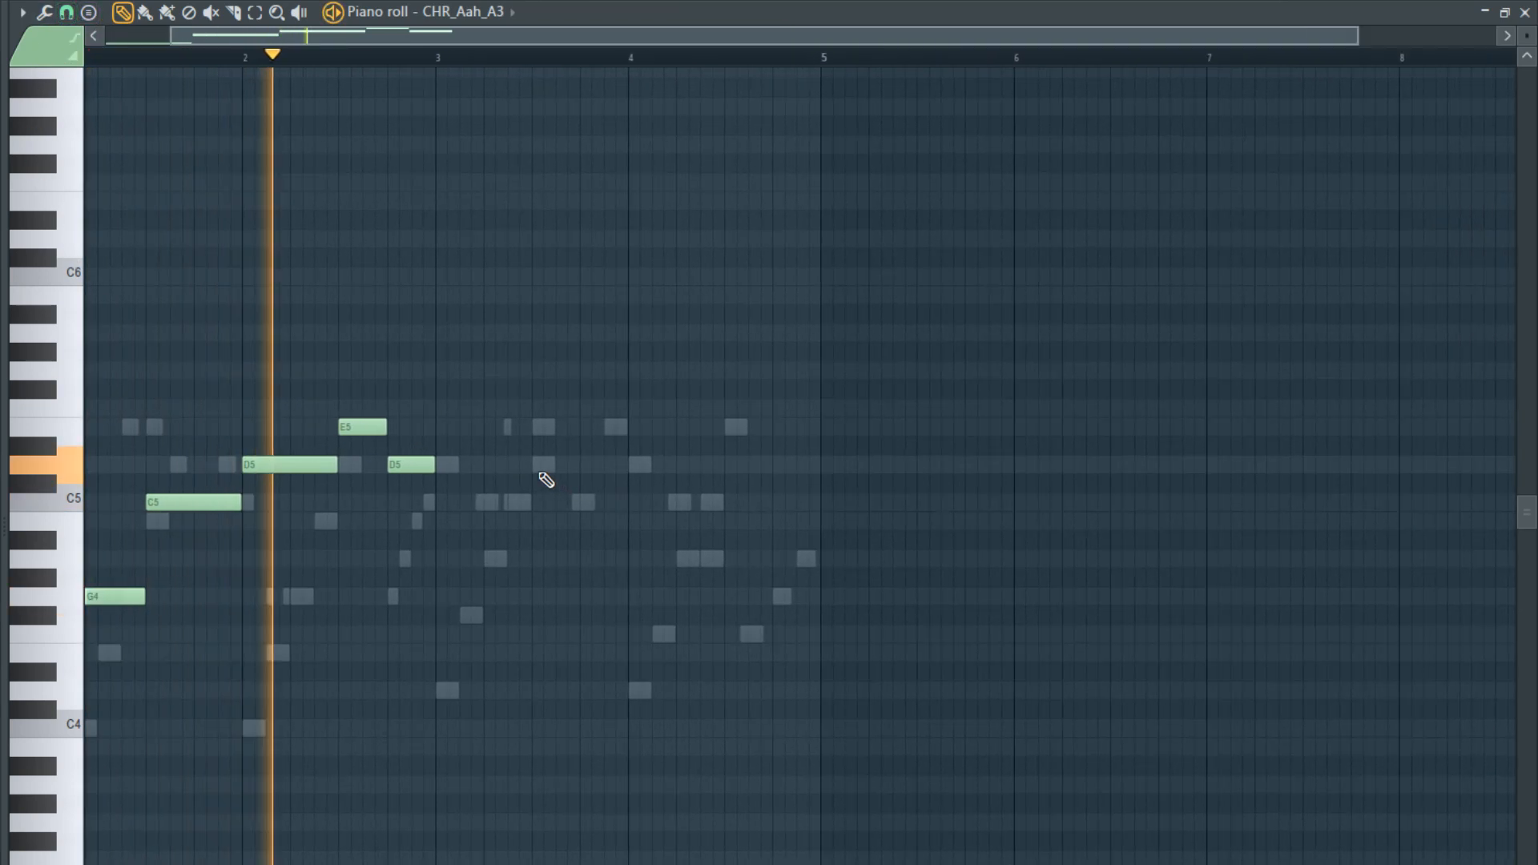
- Stop playback and replace the E5 note in bar 2 with a quarter-bar D5 note
key(space)
right_click(280, 427)
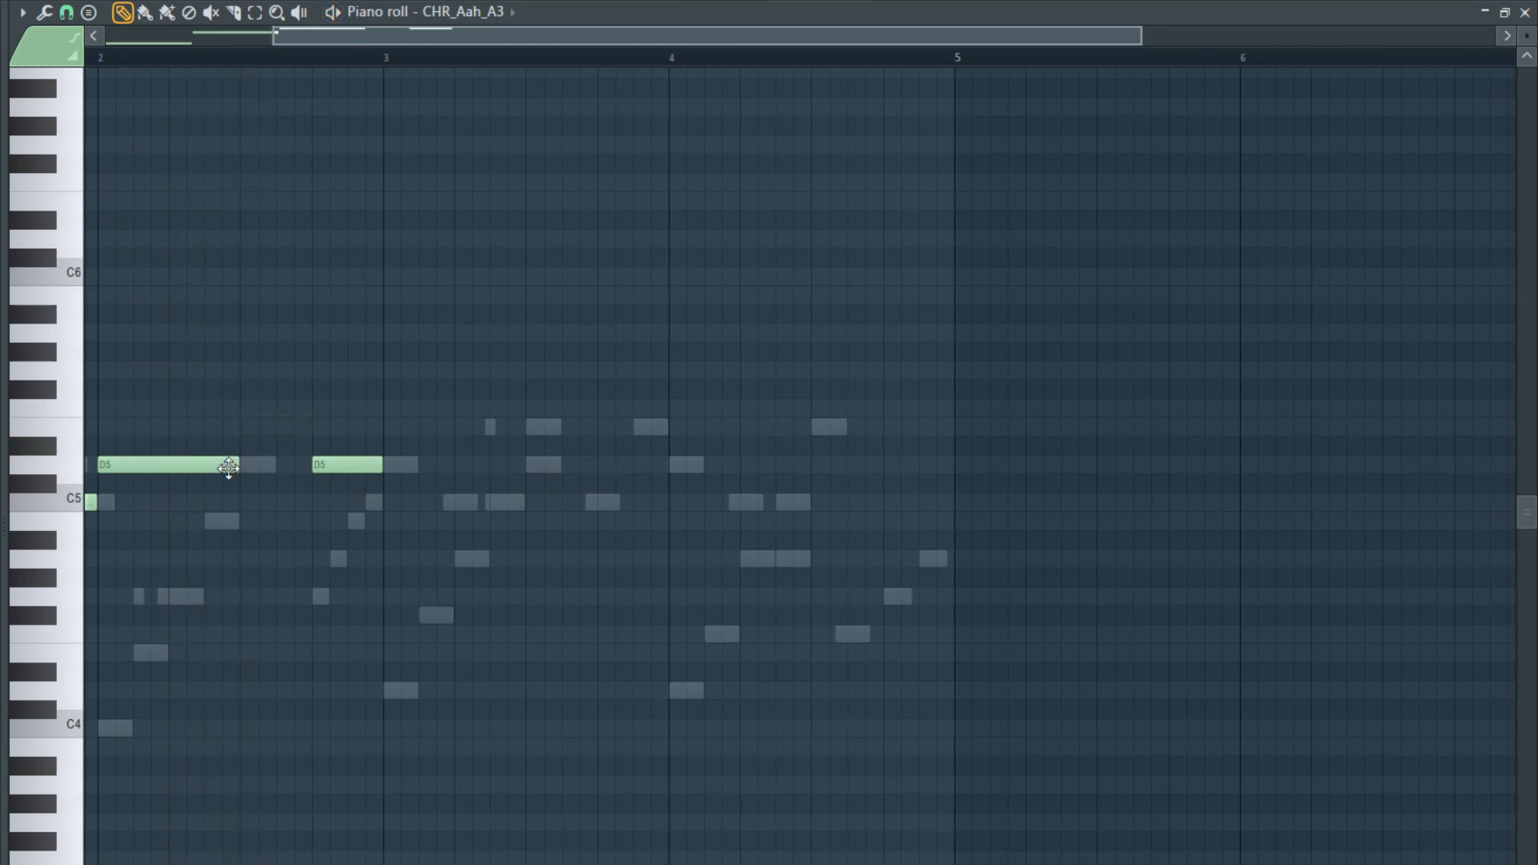
click(242, 465)
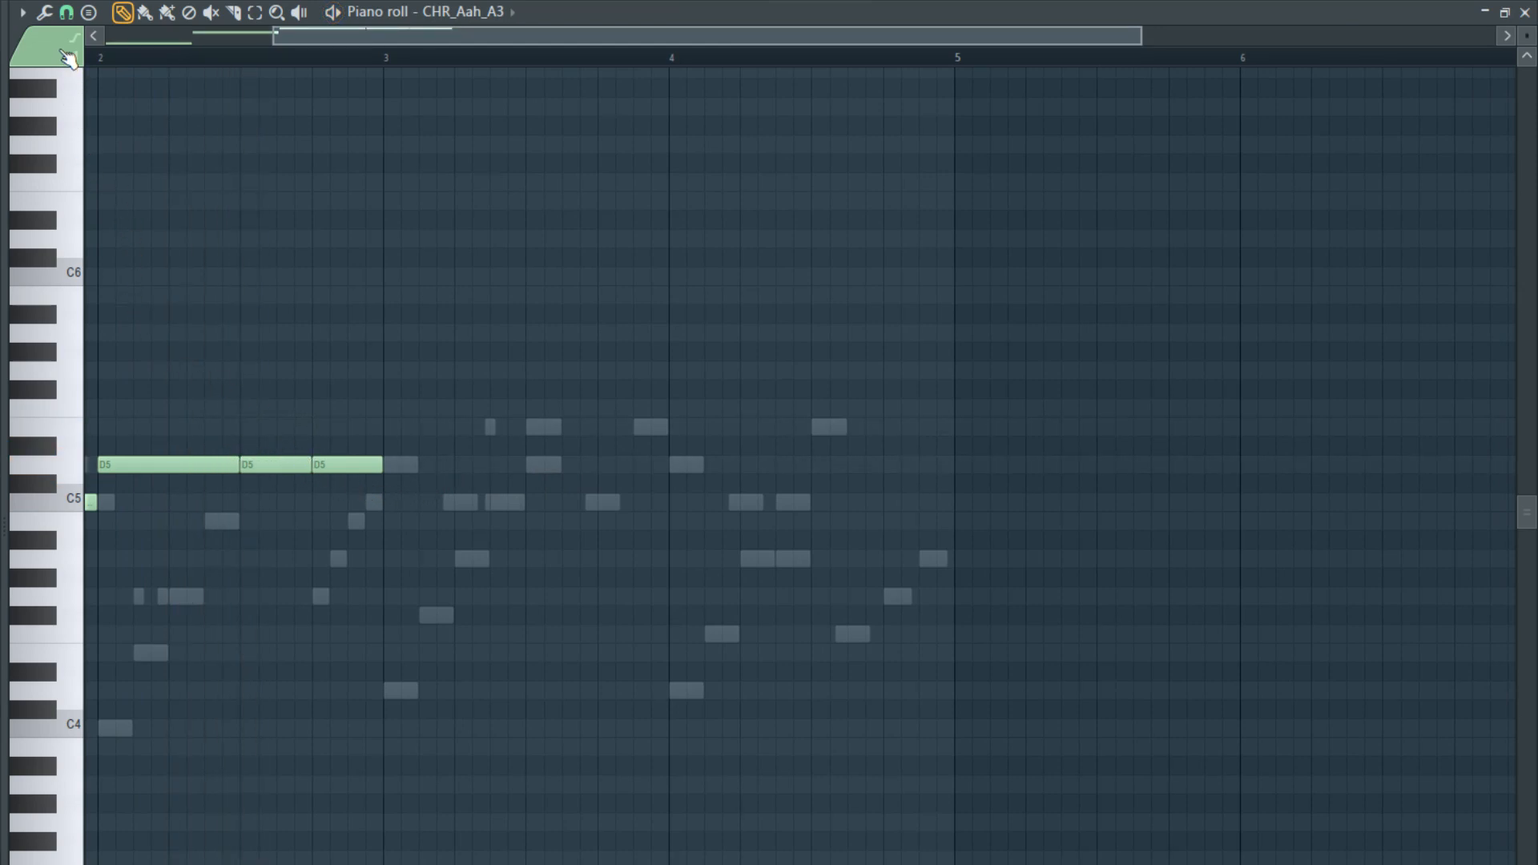
- Add short E5 and D5 slide notes over the second half of bar 2 while playing the pattern
click(279, 427)
drag(347, 427, 308, 427)
key(space)
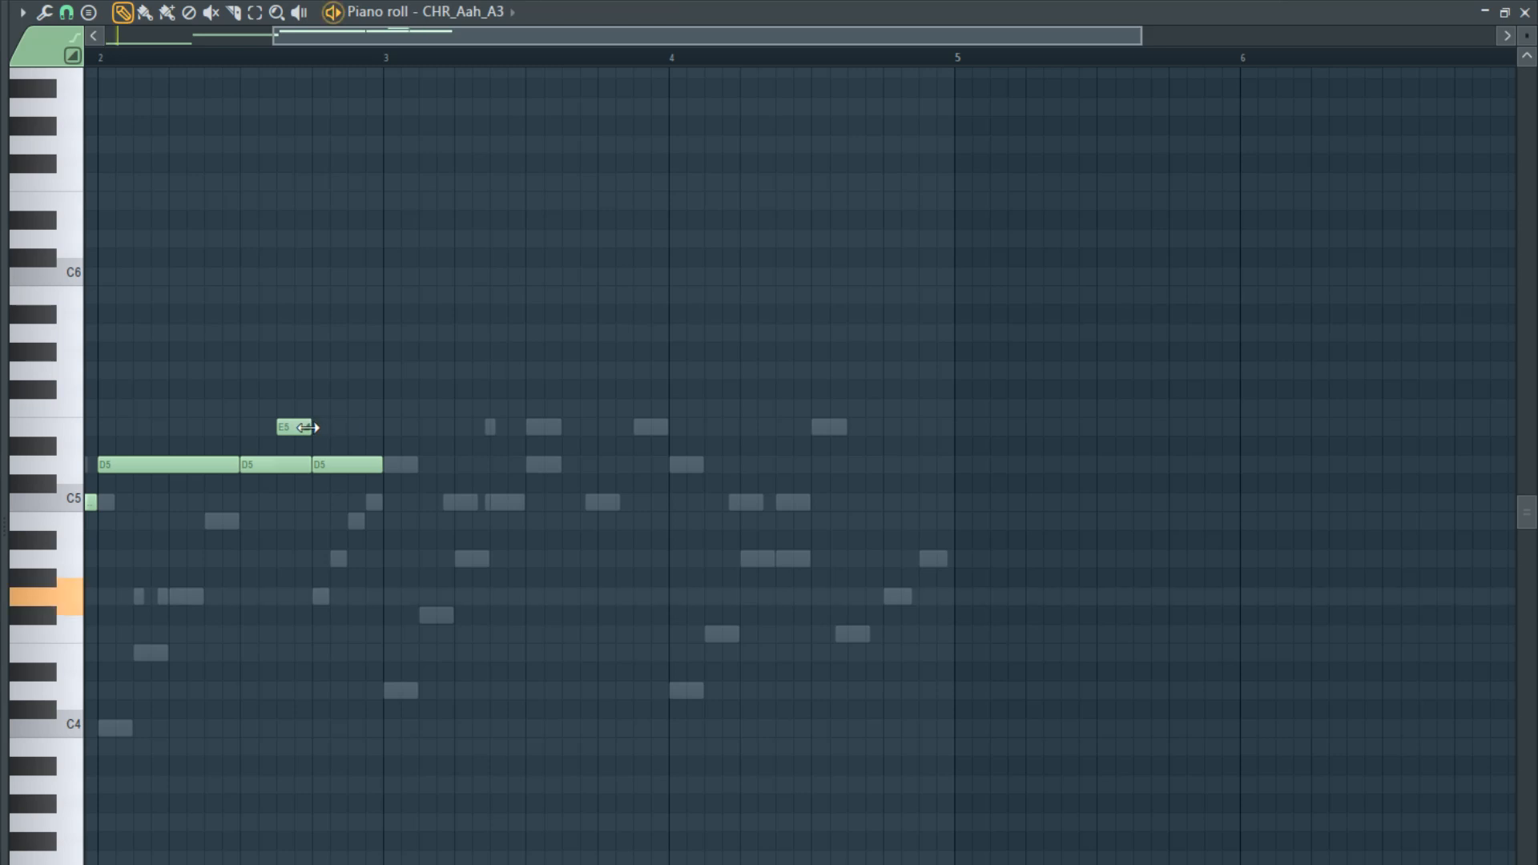
drag(381, 465, 347, 465)
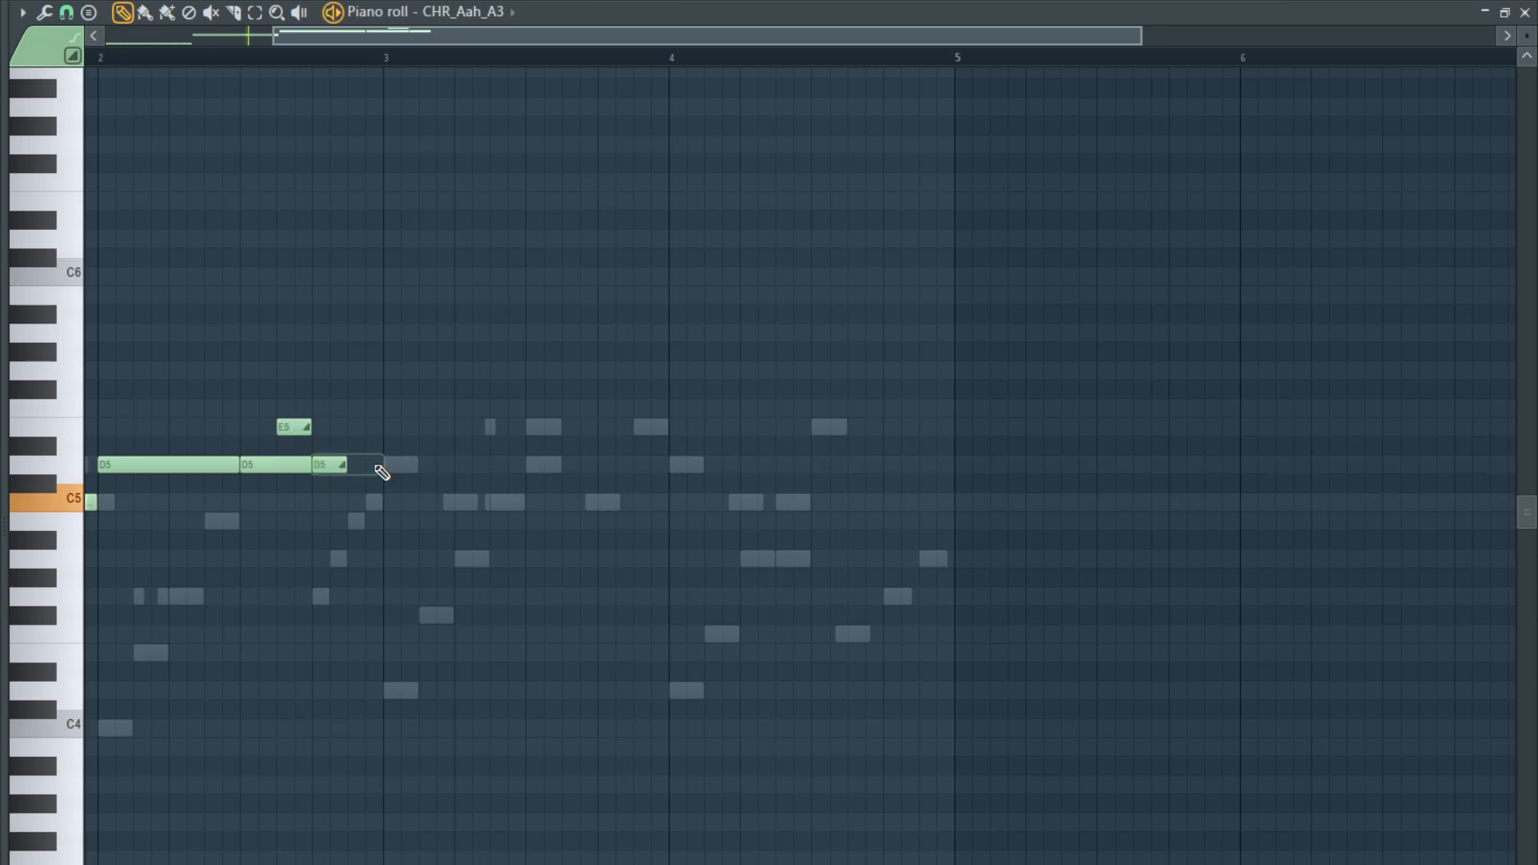
key(ctrl+z)
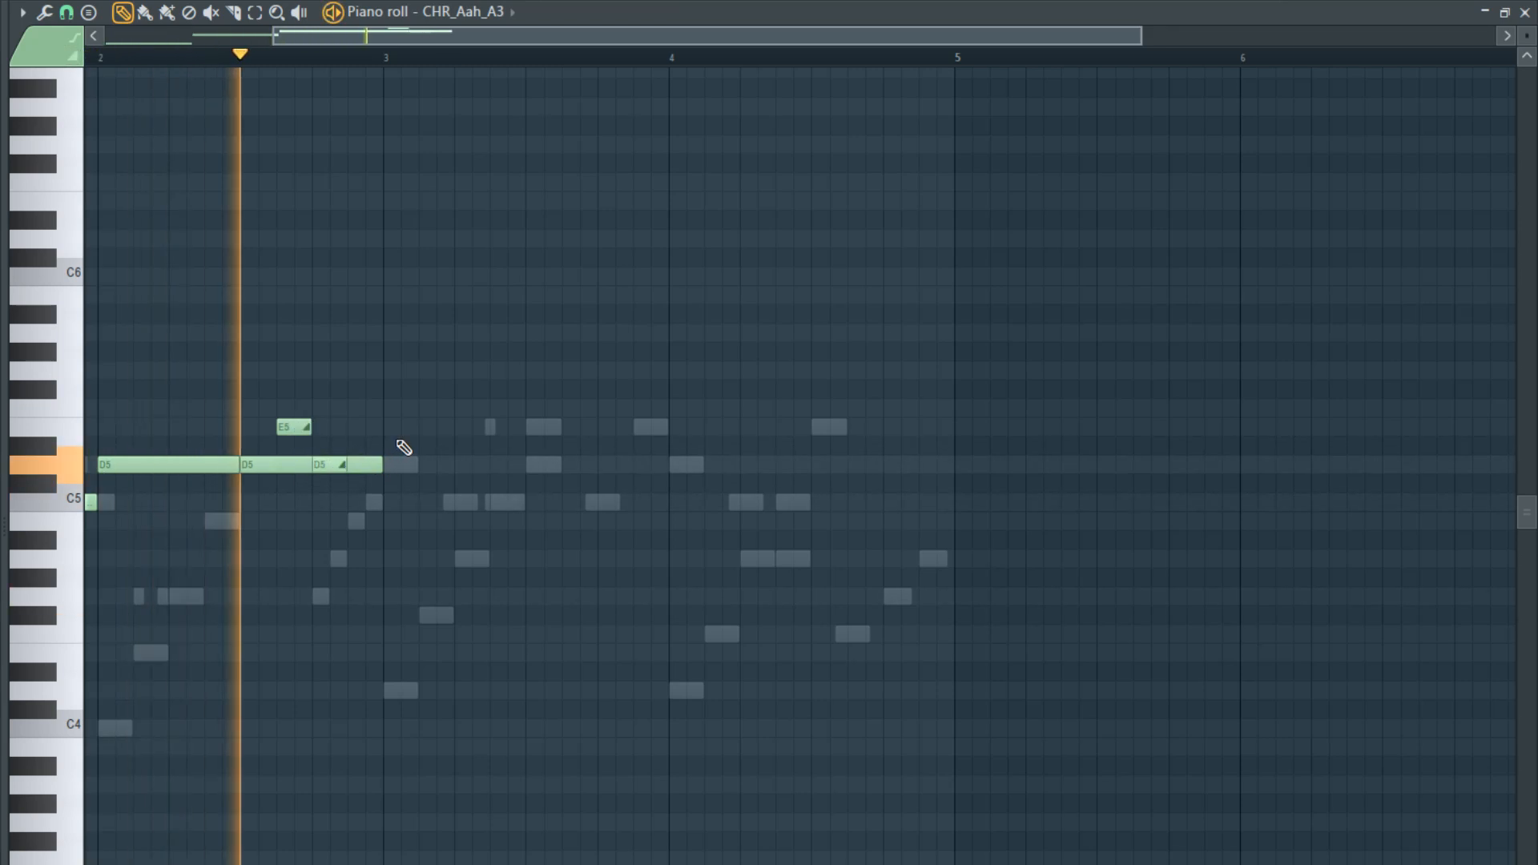
- Shorten the E5 slide note in bar 2 and shift both slide notes slightly later, checking them in playback
drag(333, 467, 345, 465)
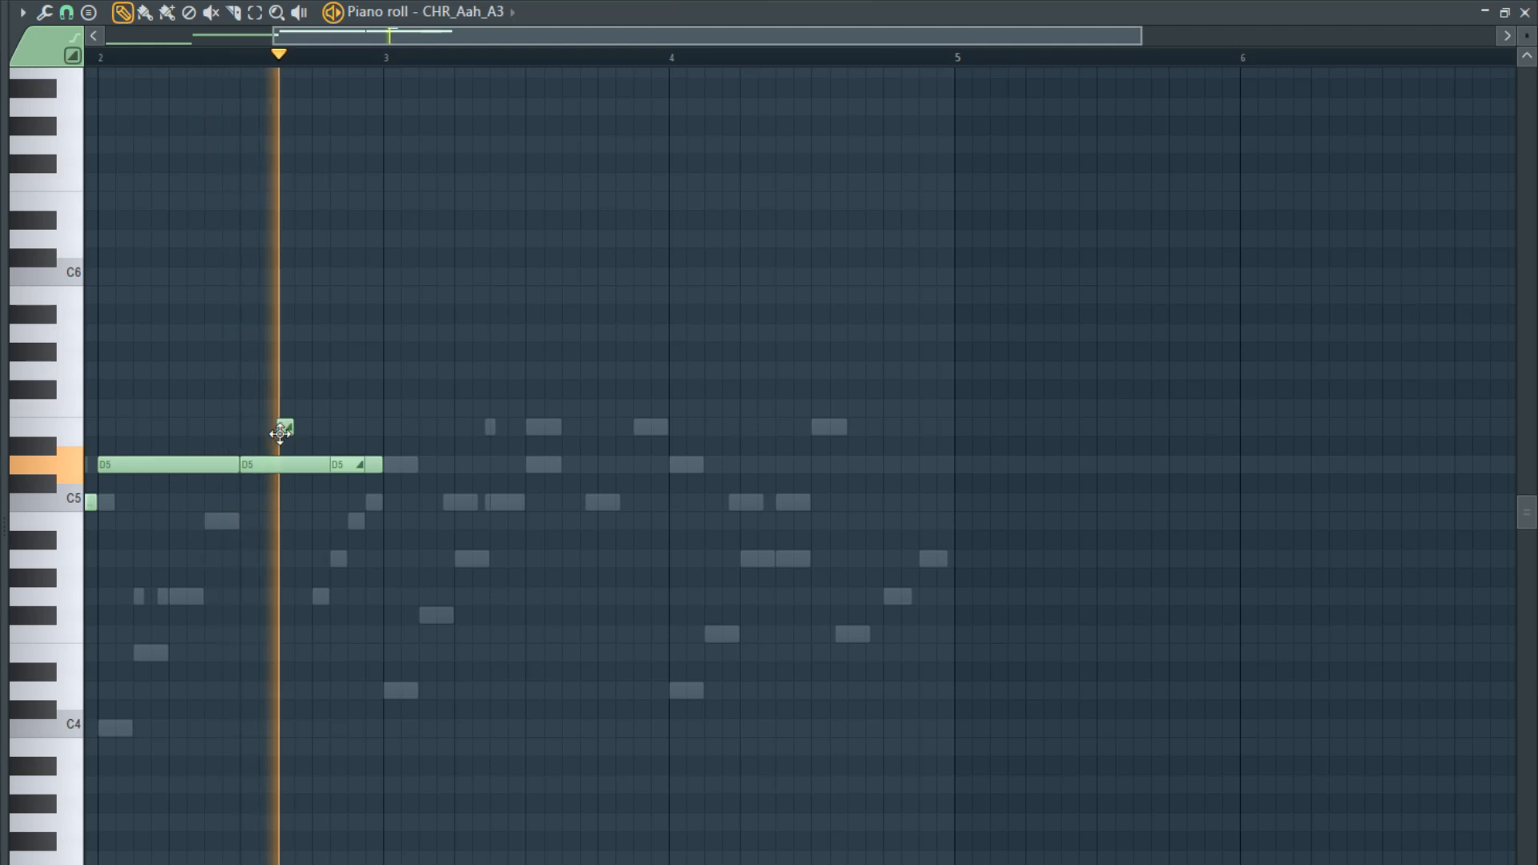
drag(286, 429, 298, 429)
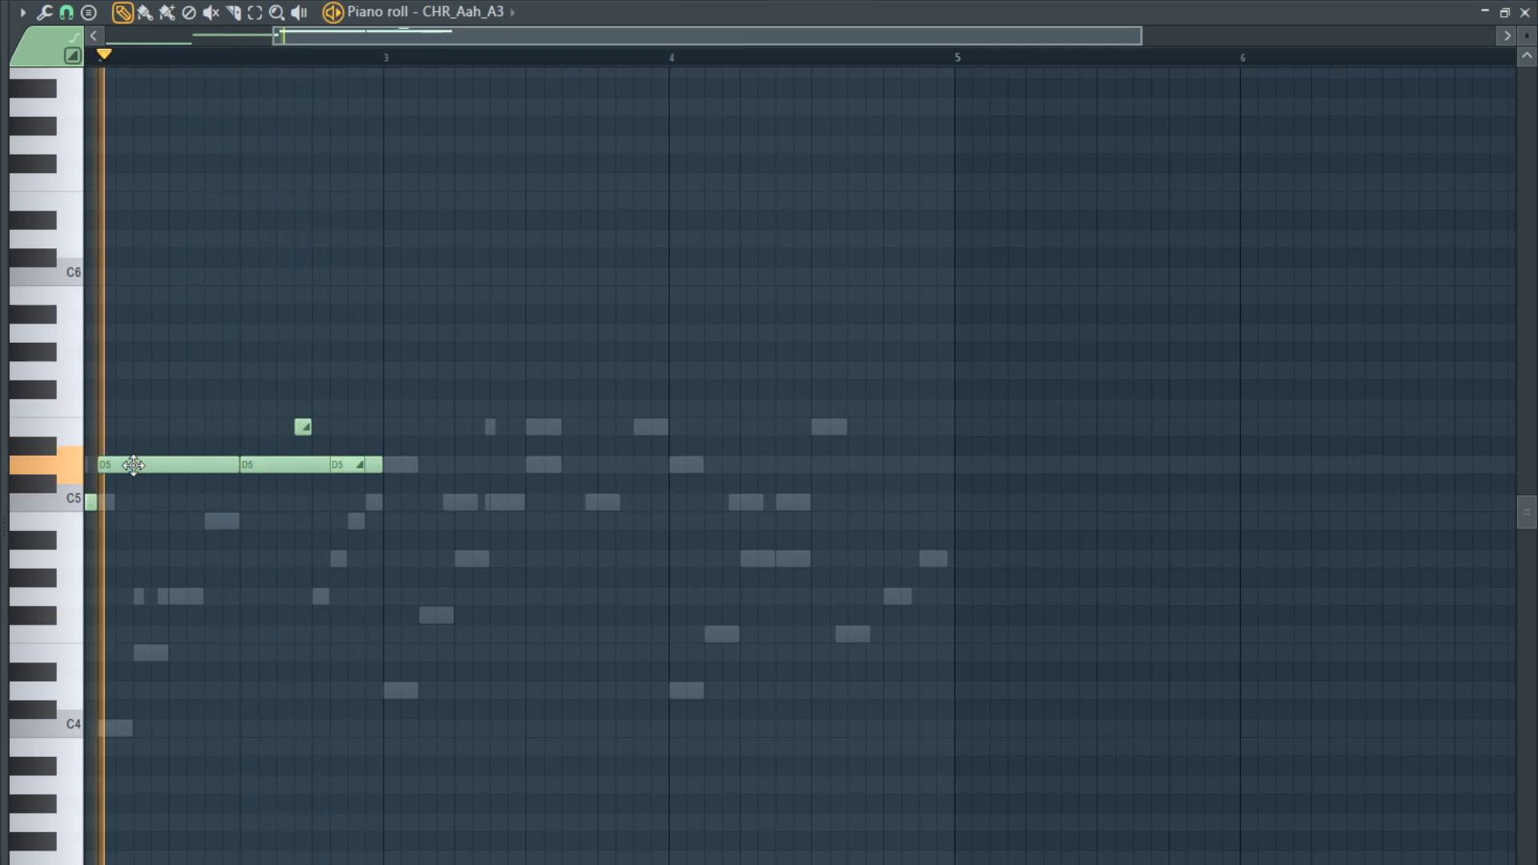
key(space)
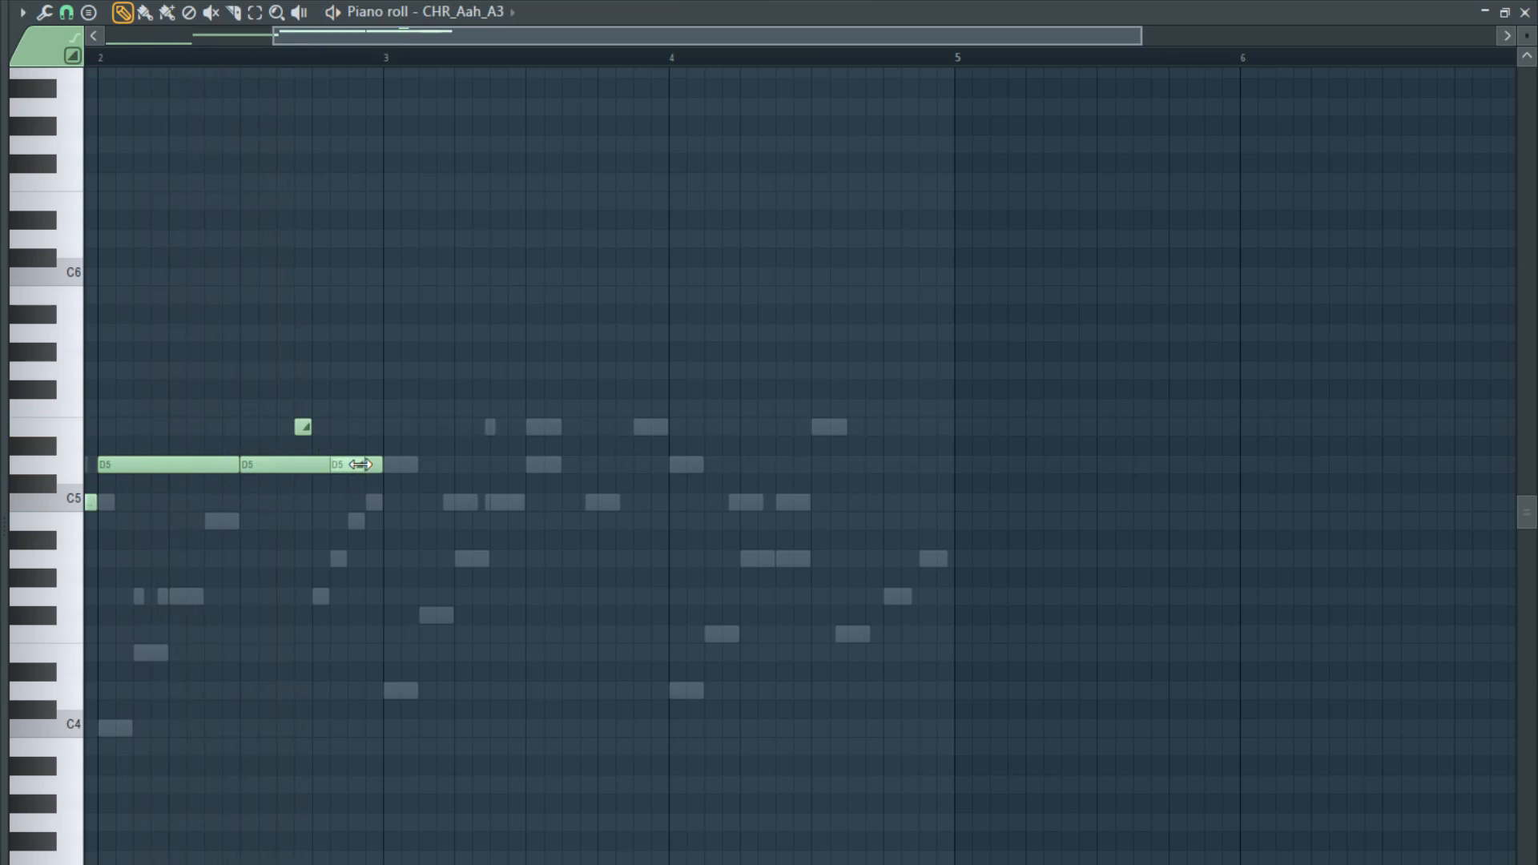
- Audition from the middle of bar 2, shift the E5 and D5 slides later again, and play from bar 2
click(249, 62)
key(space)
key(space)
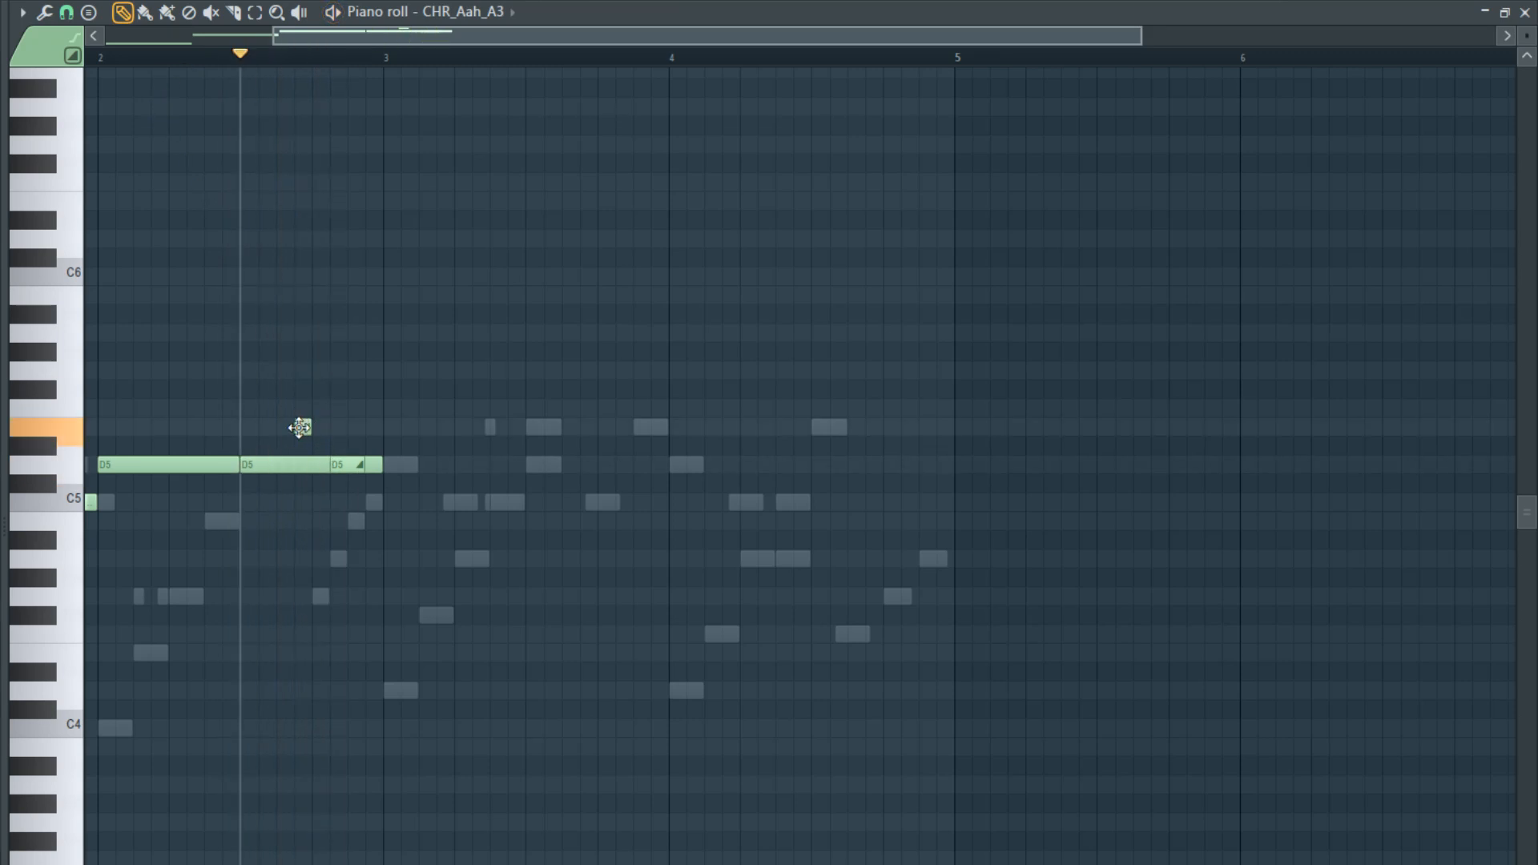
key(space)
key(space)
drag(300, 427, 358, 468)
click(108, 62)
key(space)
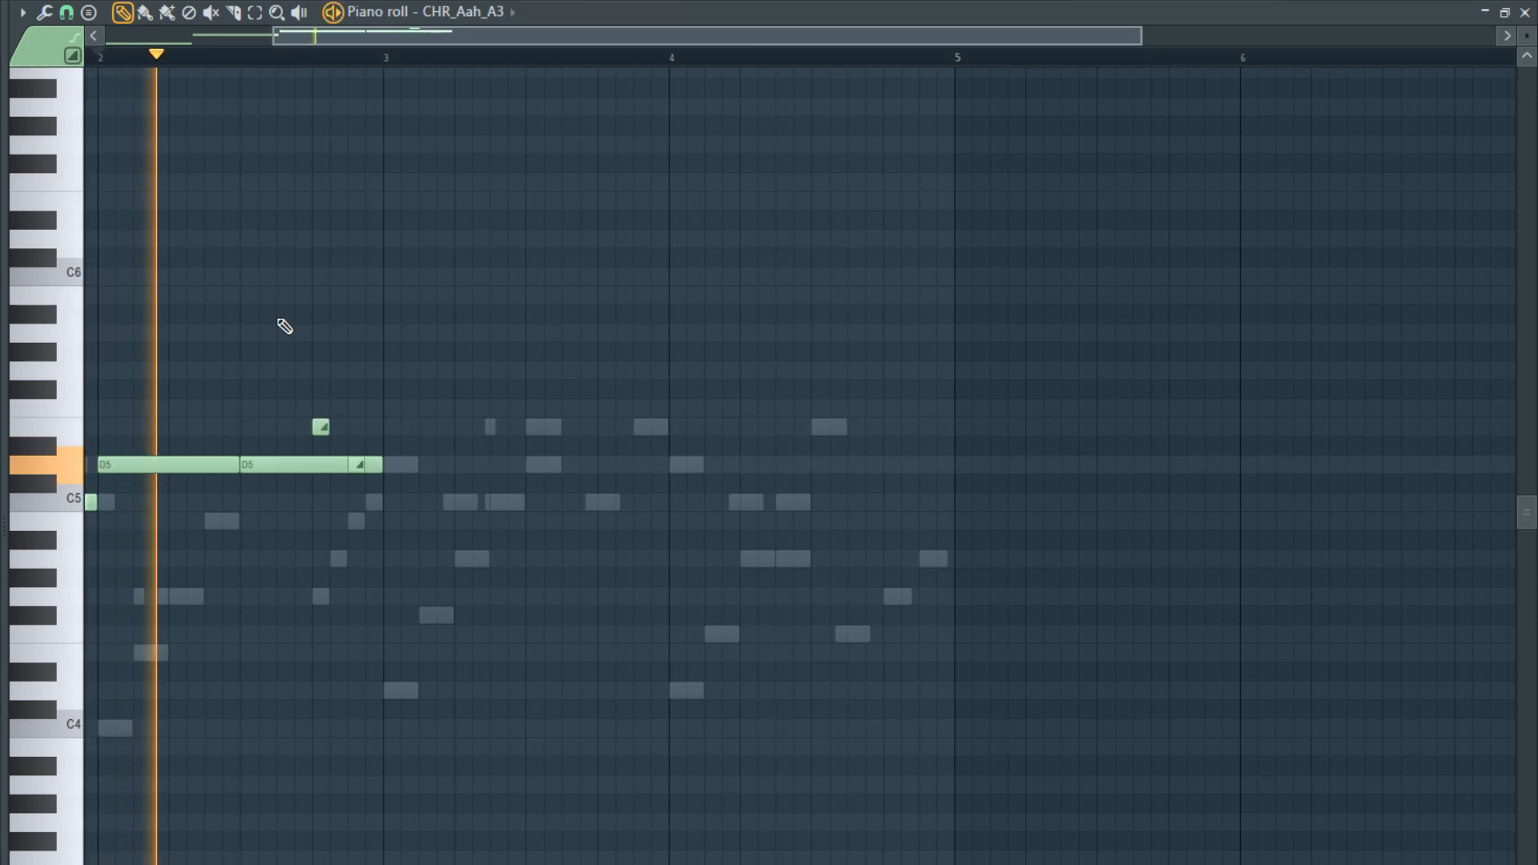
scroll(344, 313, up, 2)
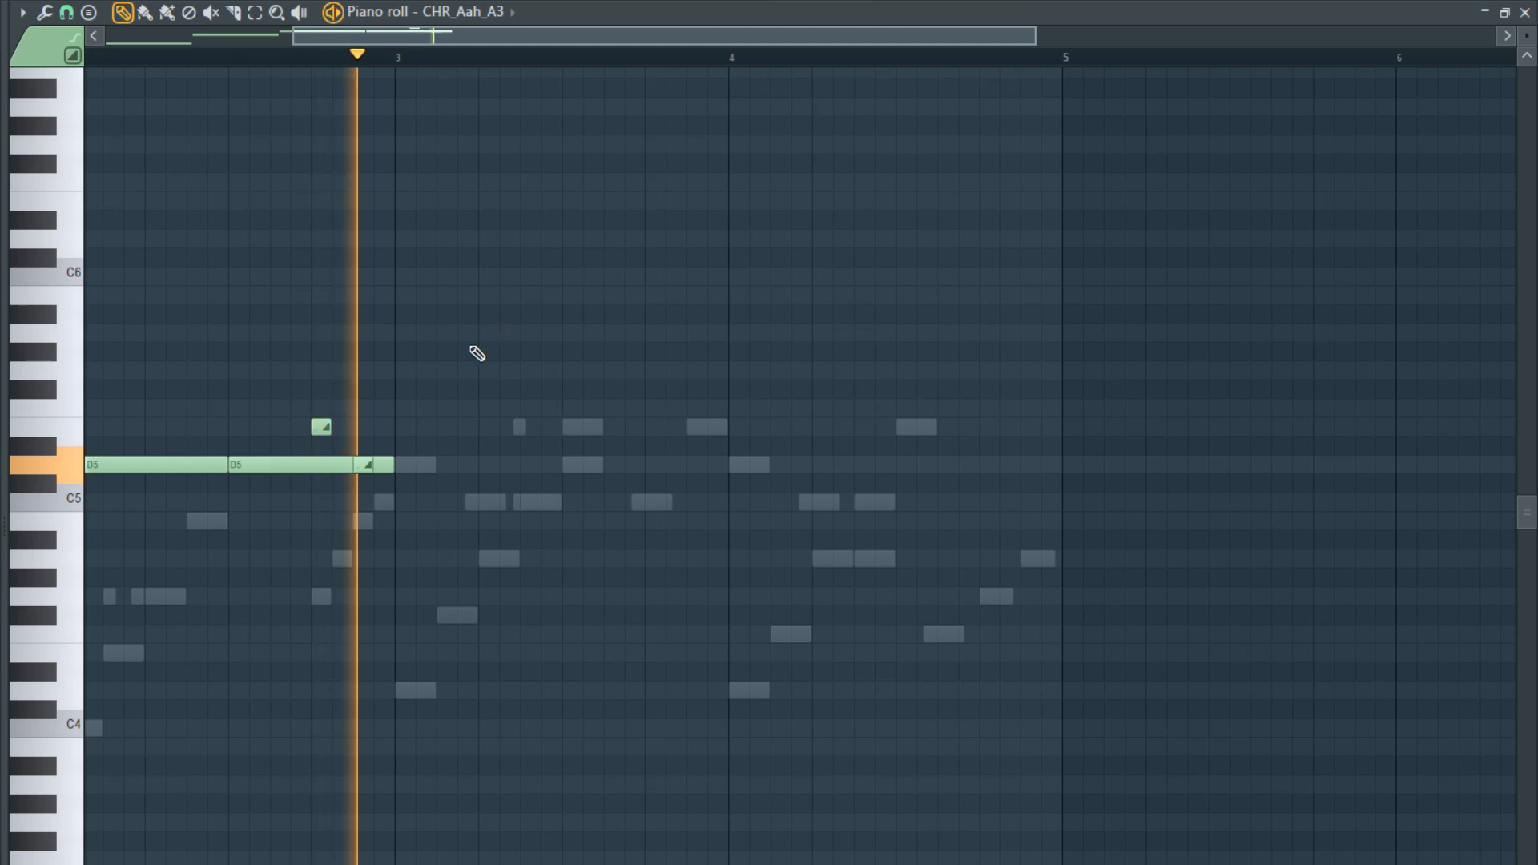
key(space)
- Replace the D5 slide with a regular D5 note at the start of bar 3 and shorten that note
drag(364, 467, 400, 468)
key(space)
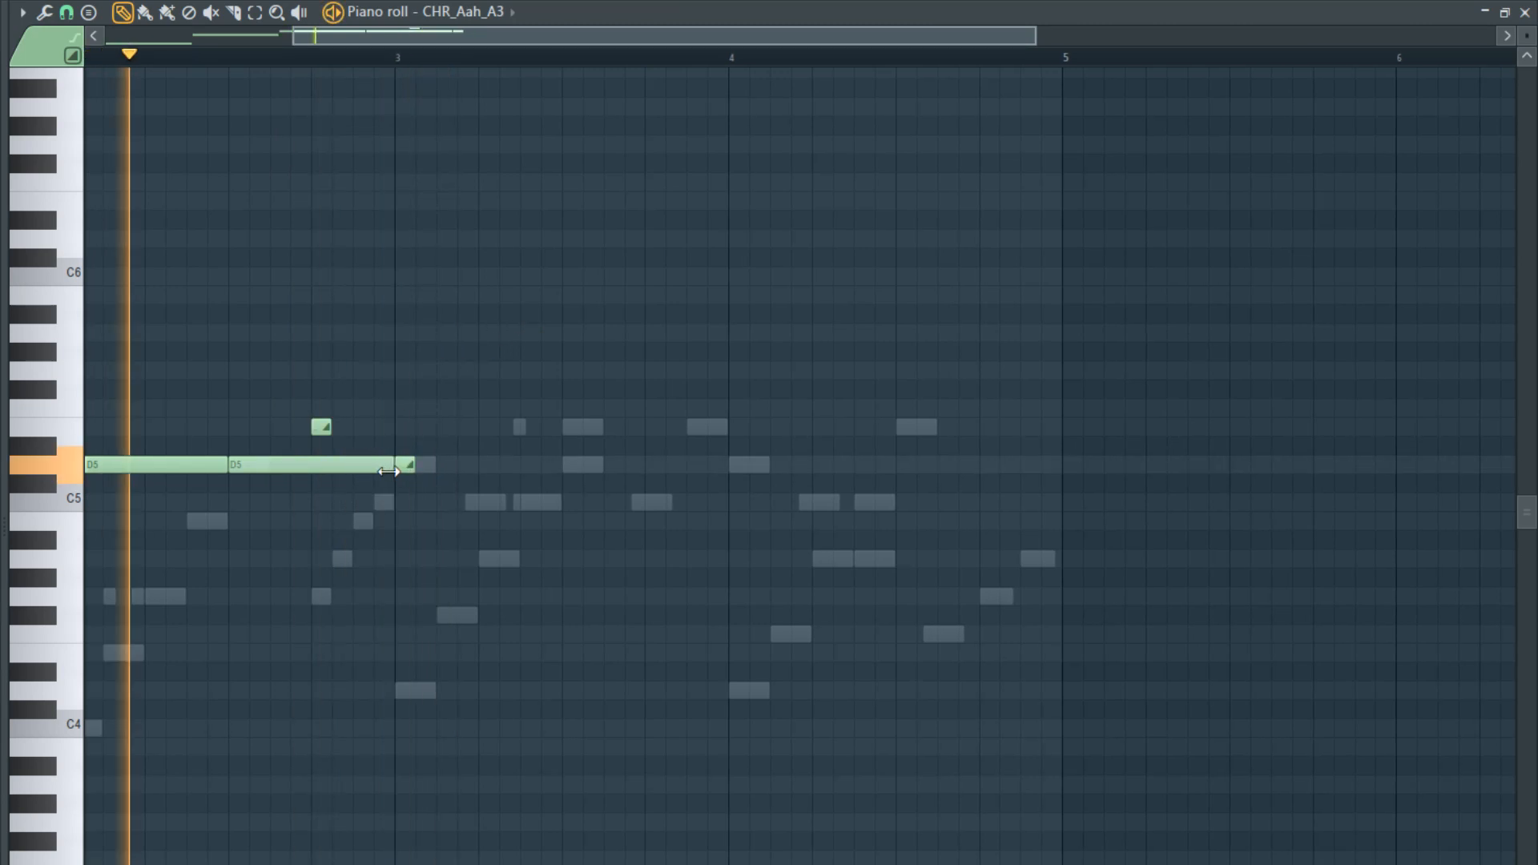
right_click(404, 468)
click(406, 469)
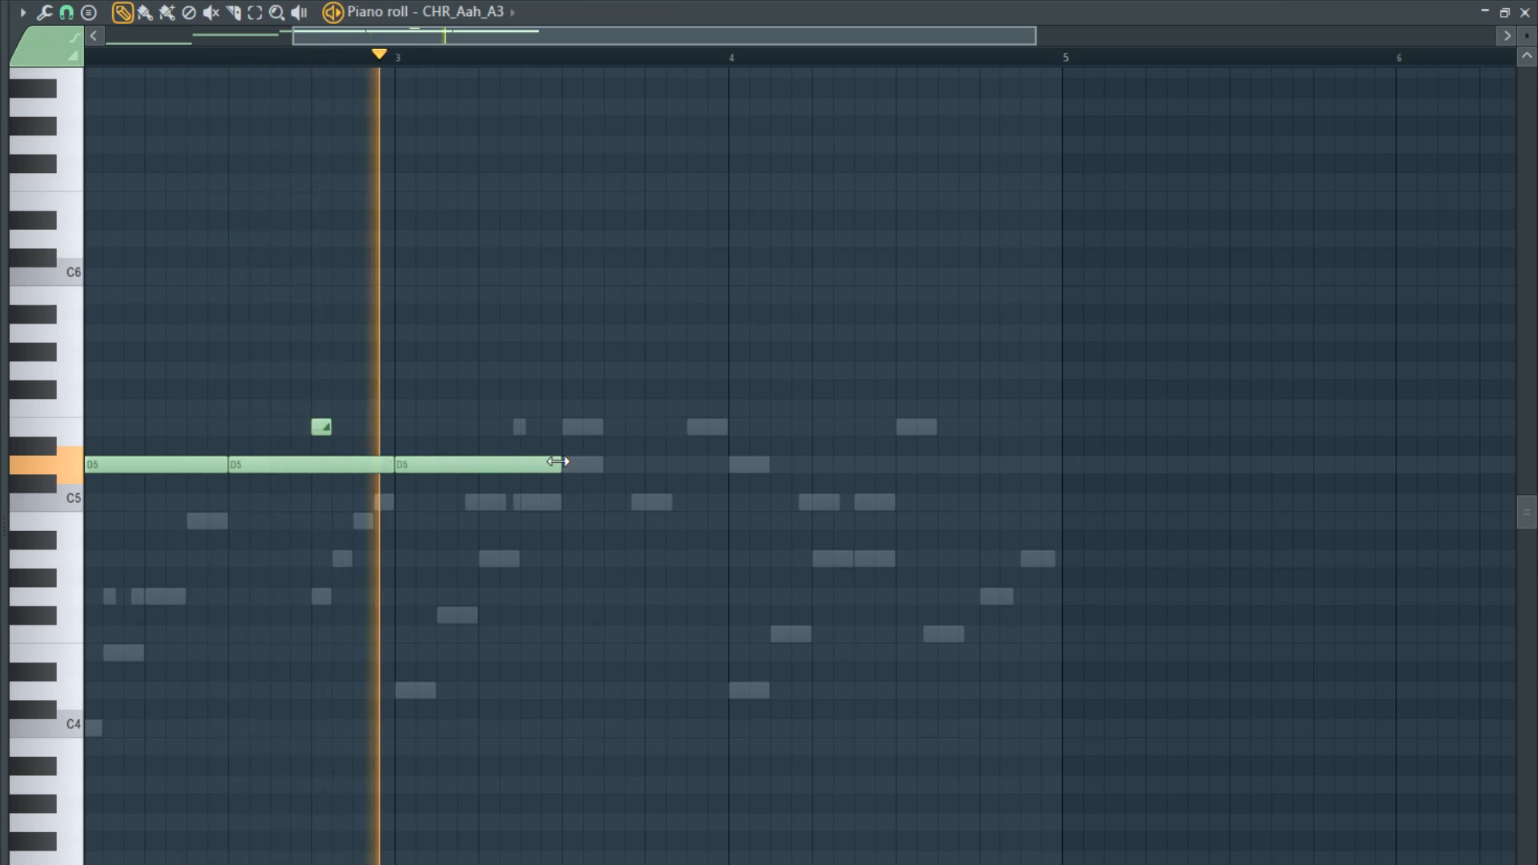
key(space)
drag(559, 461, 441, 465)
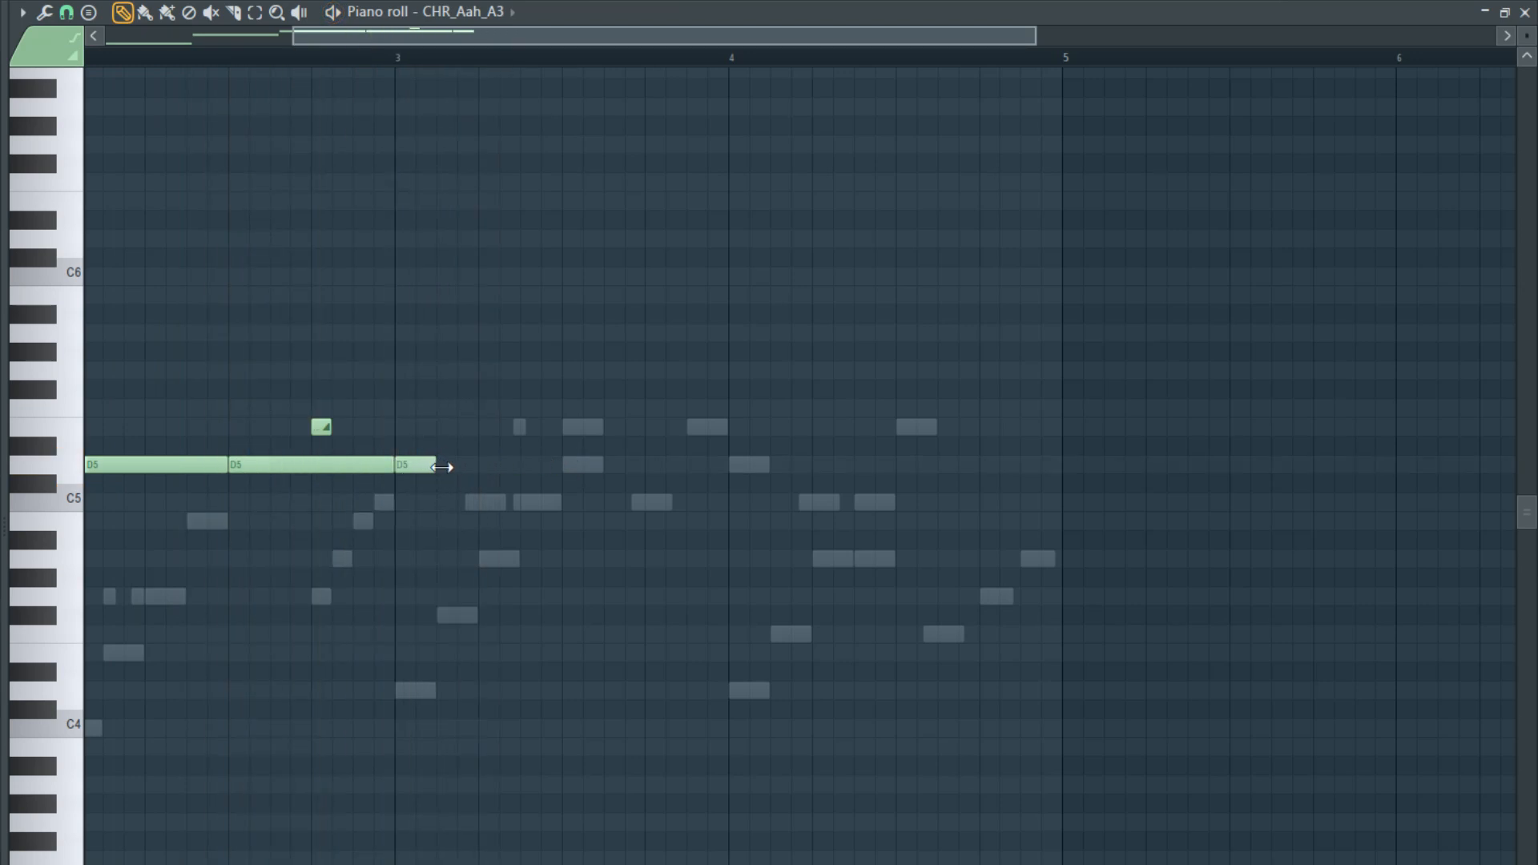
- Move the E5 slide note close to the end of bar 2 and play from bar 2
key(space)
drag(320, 430, 361, 427)
scroll(405, 419, down, 2)
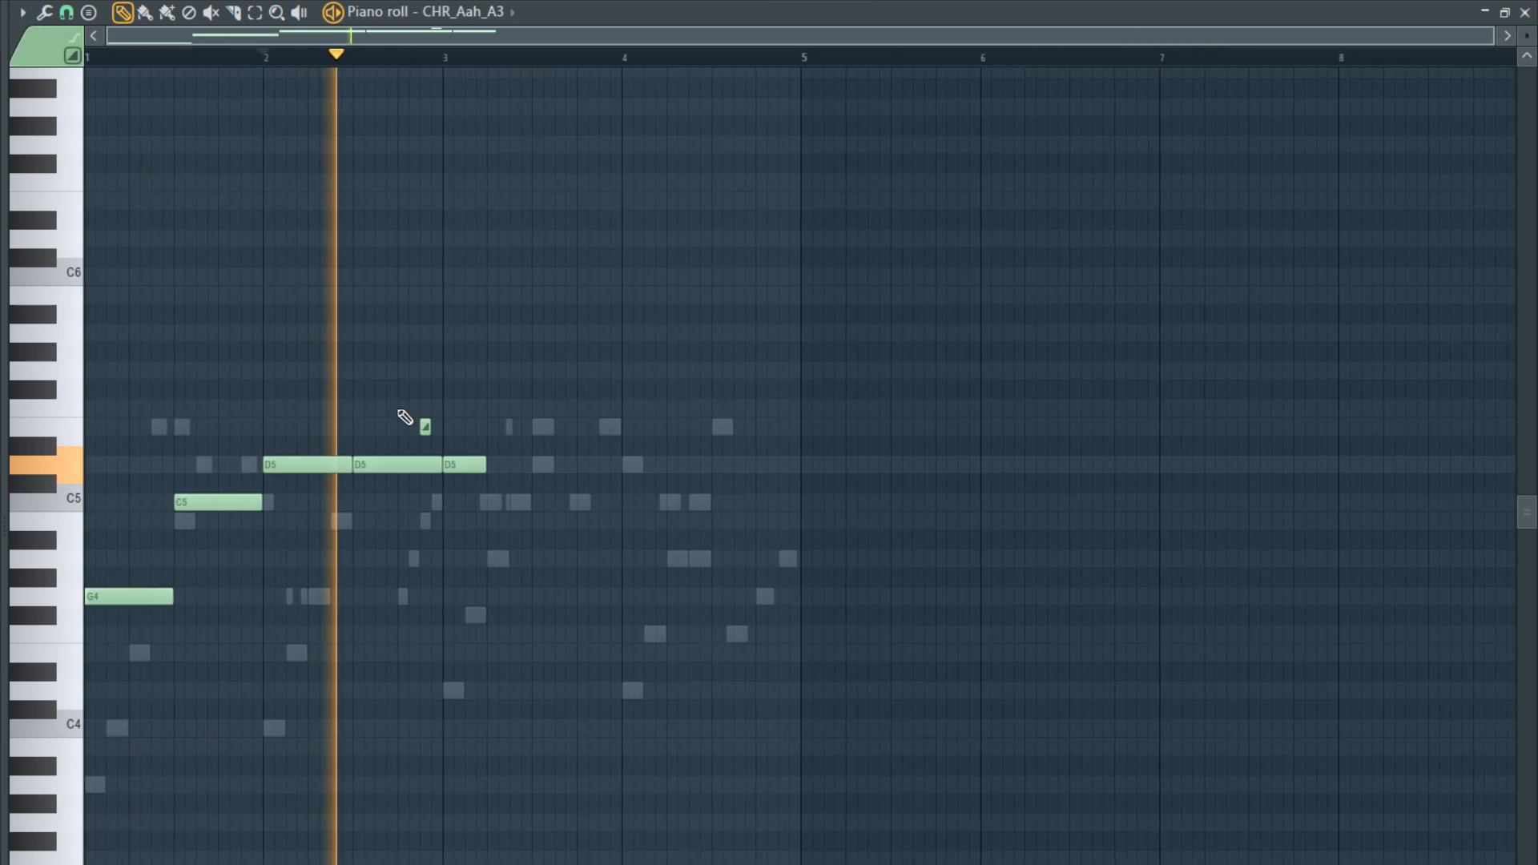
scroll(558, 407, up, 2)
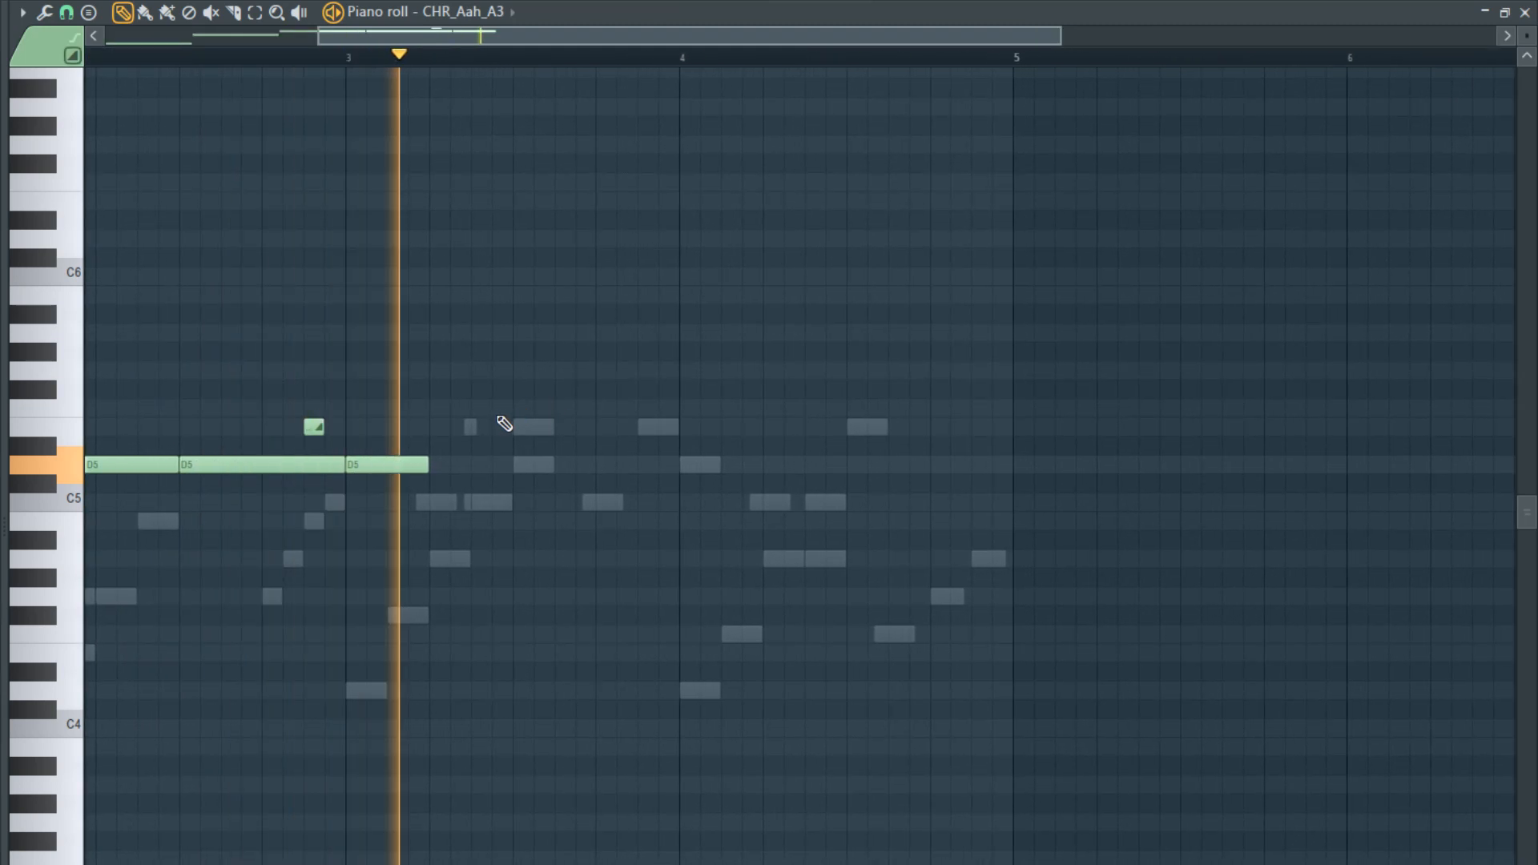
key(space)
- Trim the D5 at bar 3 to an eighth of a bar, follow it with a C5 lasting to mid-bar, and play
click(400, 501)
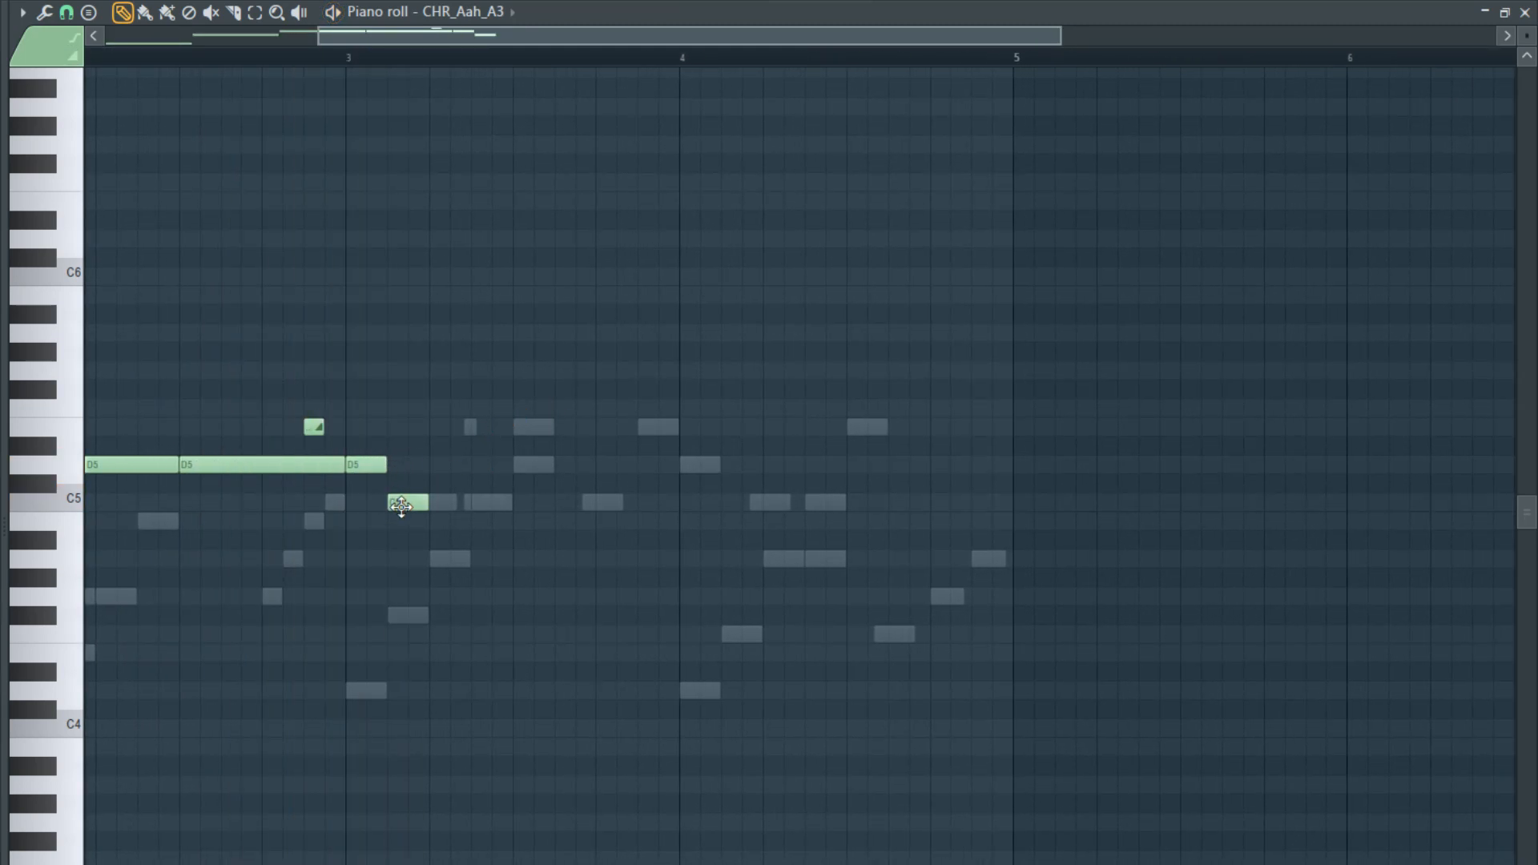
key(space)
drag(428, 501, 501, 498)
scroll(584, 467, down, 2)
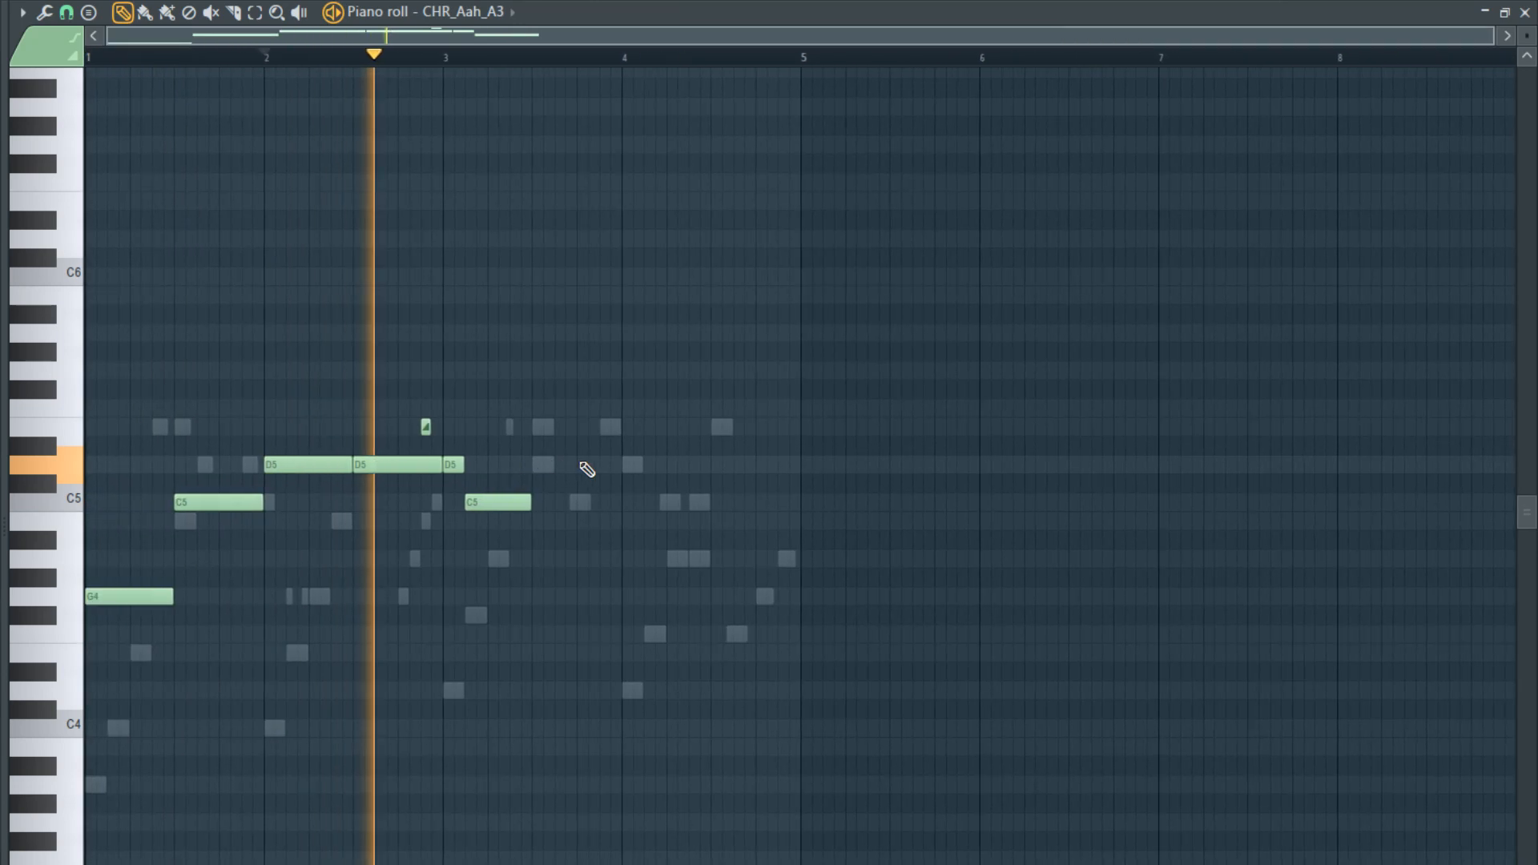
scroll(646, 480, up, 3)
scroll(656, 490, up, 1)
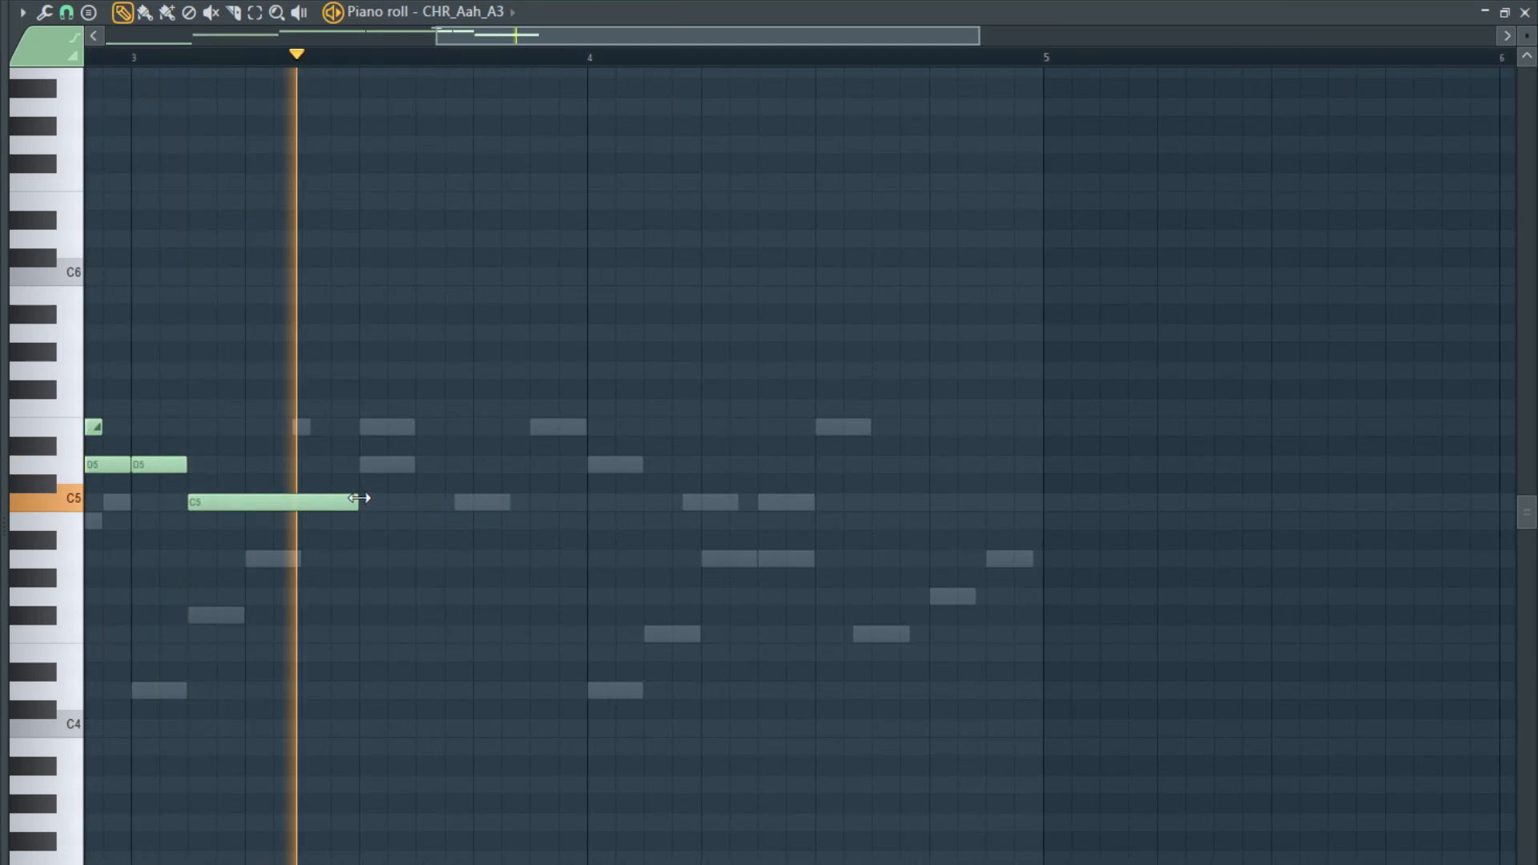
key(space)
- Extend the bar 3 C5 to the bar's last eighth, followed by eighth-bar E5 and D5 notes on either side of the bar 4 line
drag(359, 507, 460, 508)
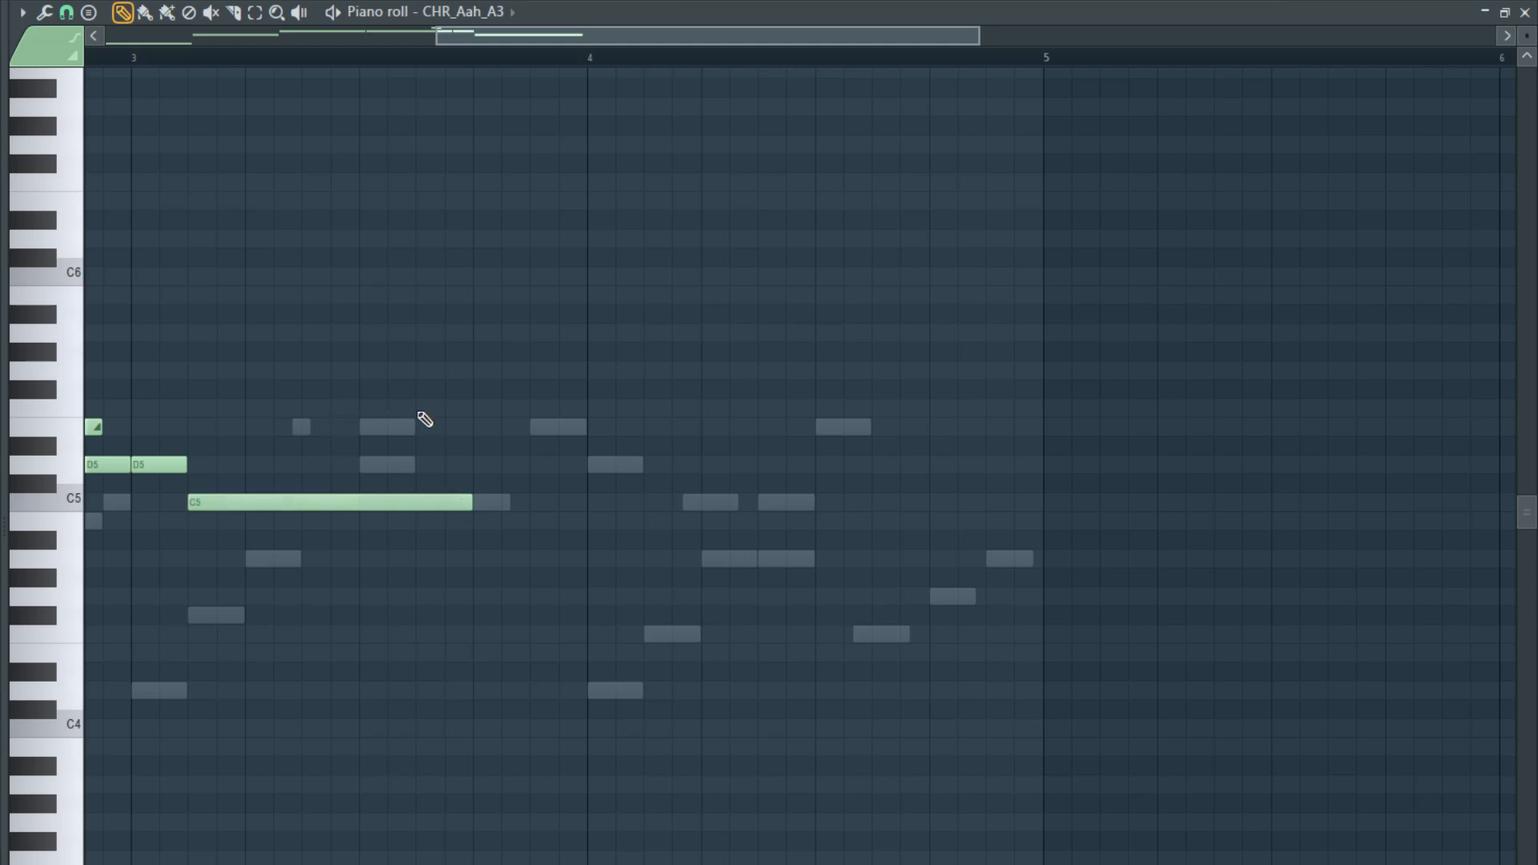
click(548, 431)
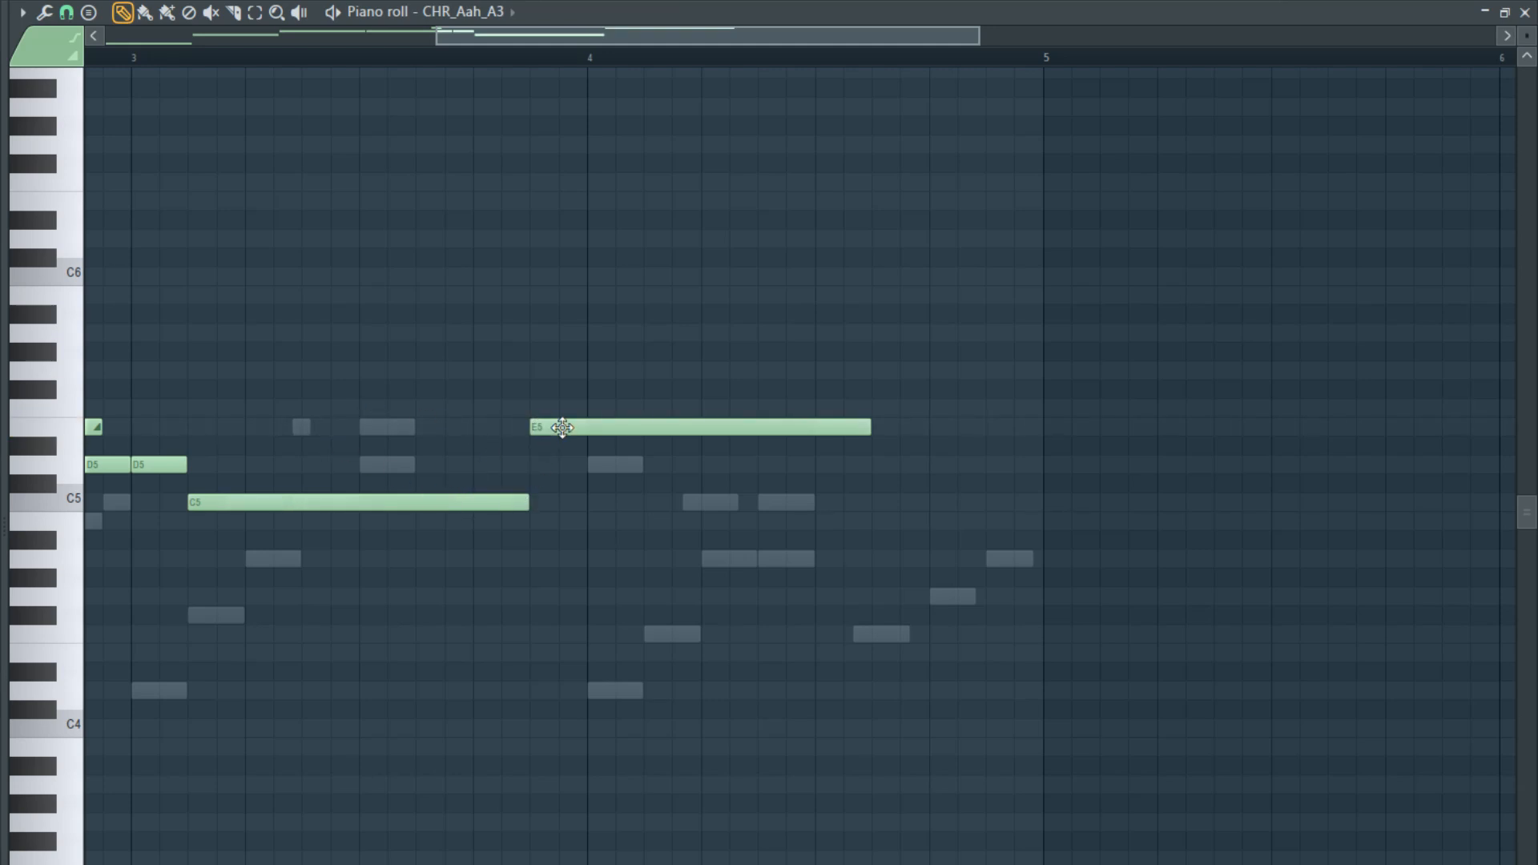
drag(871, 424, 623, 455)
click(594, 465)
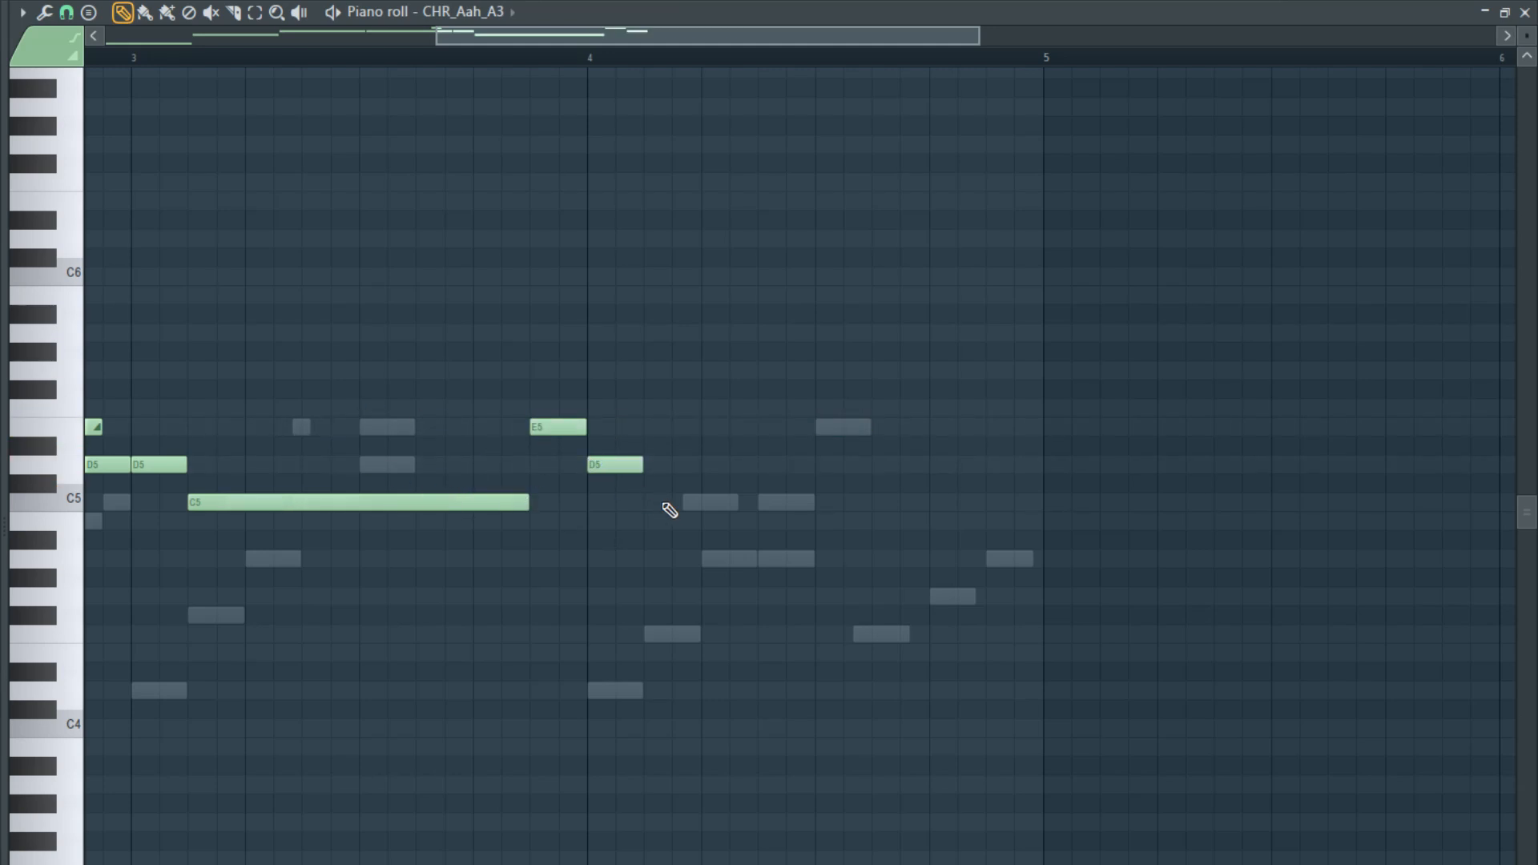
- Add a C5 note up to the middle of bar 4 and an A4 note sustained to the bar's end, and start playback
click(649, 502)
click(814, 561)
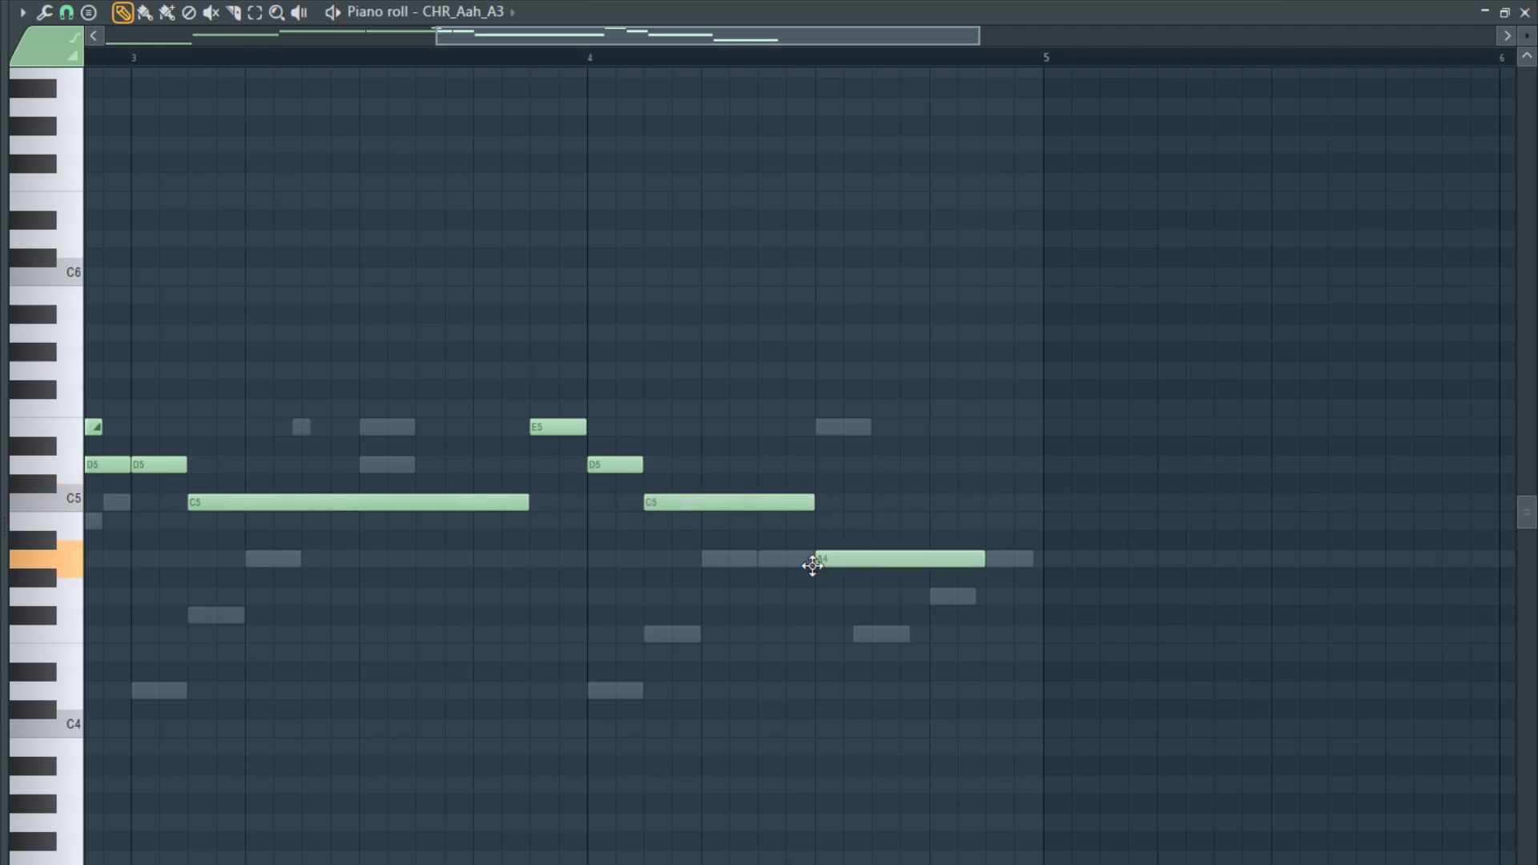
key(space)
drag(980, 563, 1042, 565)
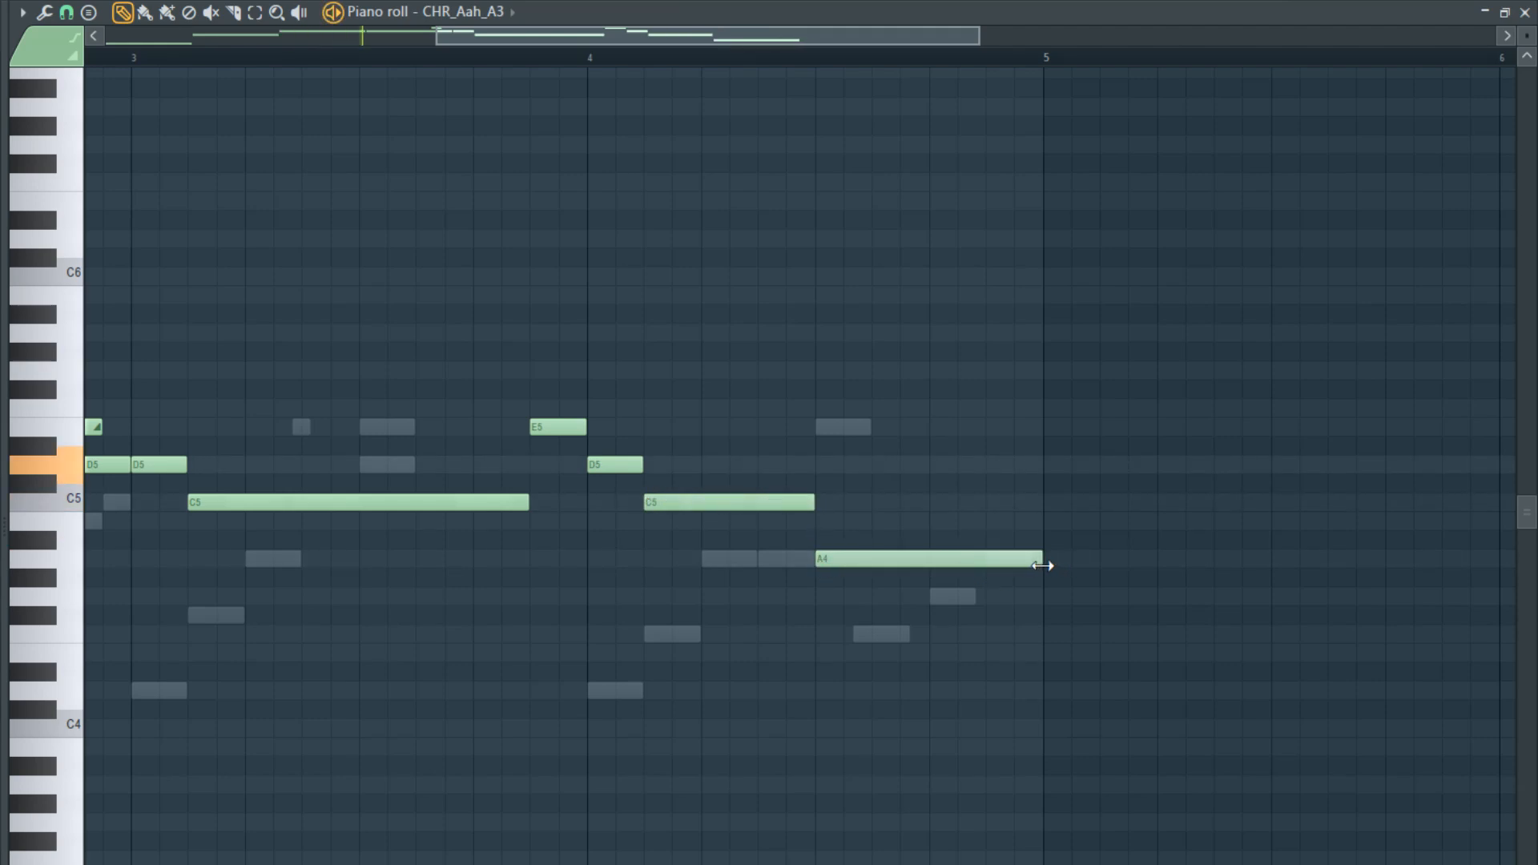
- Give CHR_Aah_A3 a panning LFO with the sine shape, Global and Tempo enabled, and a raised amount
key(F7)
click(200, 256)
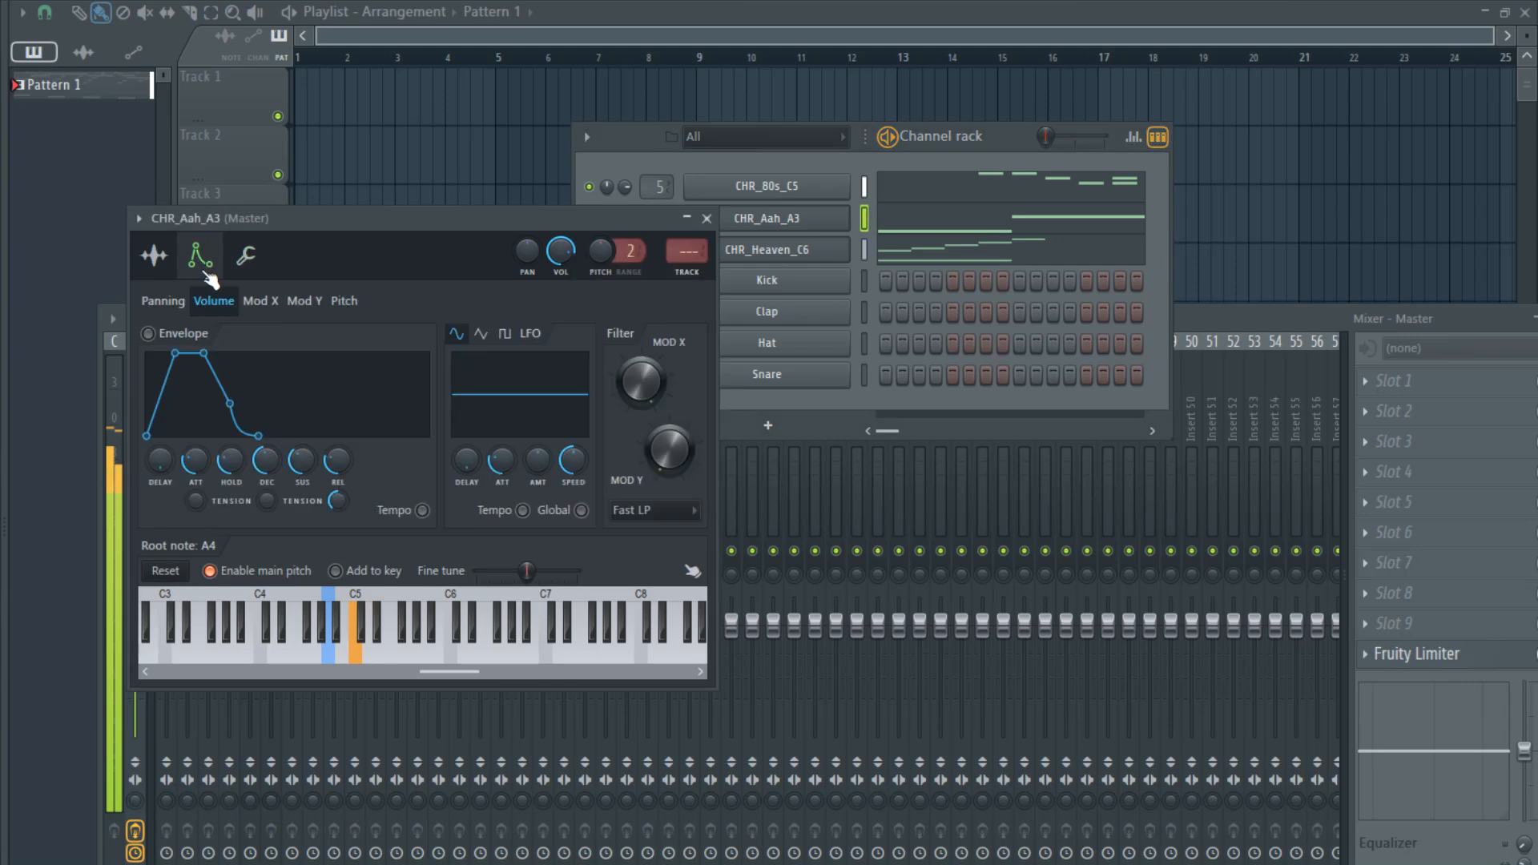
click(163, 301)
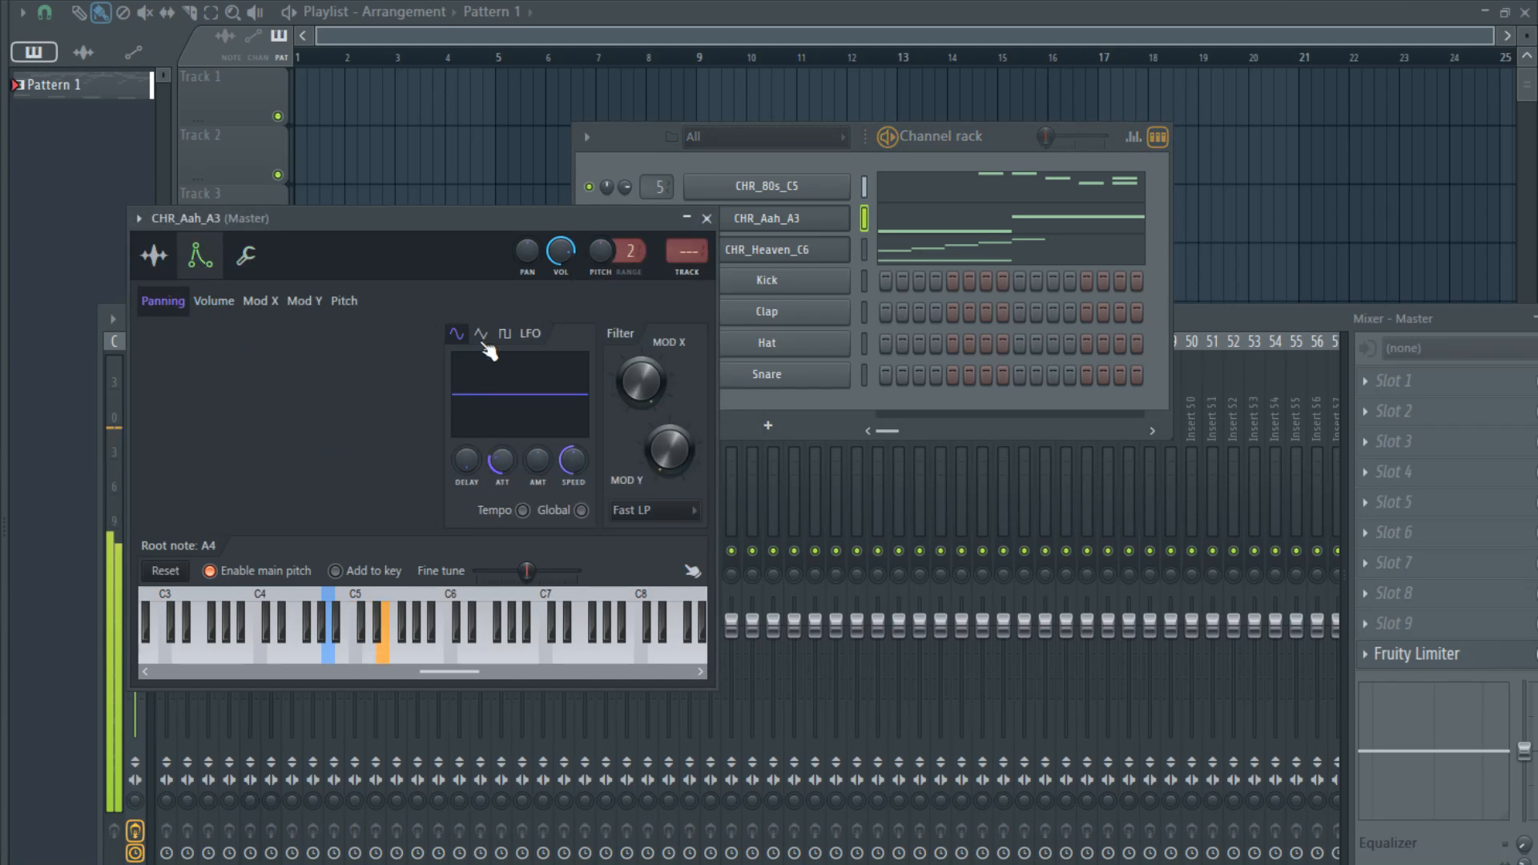
click(582, 511)
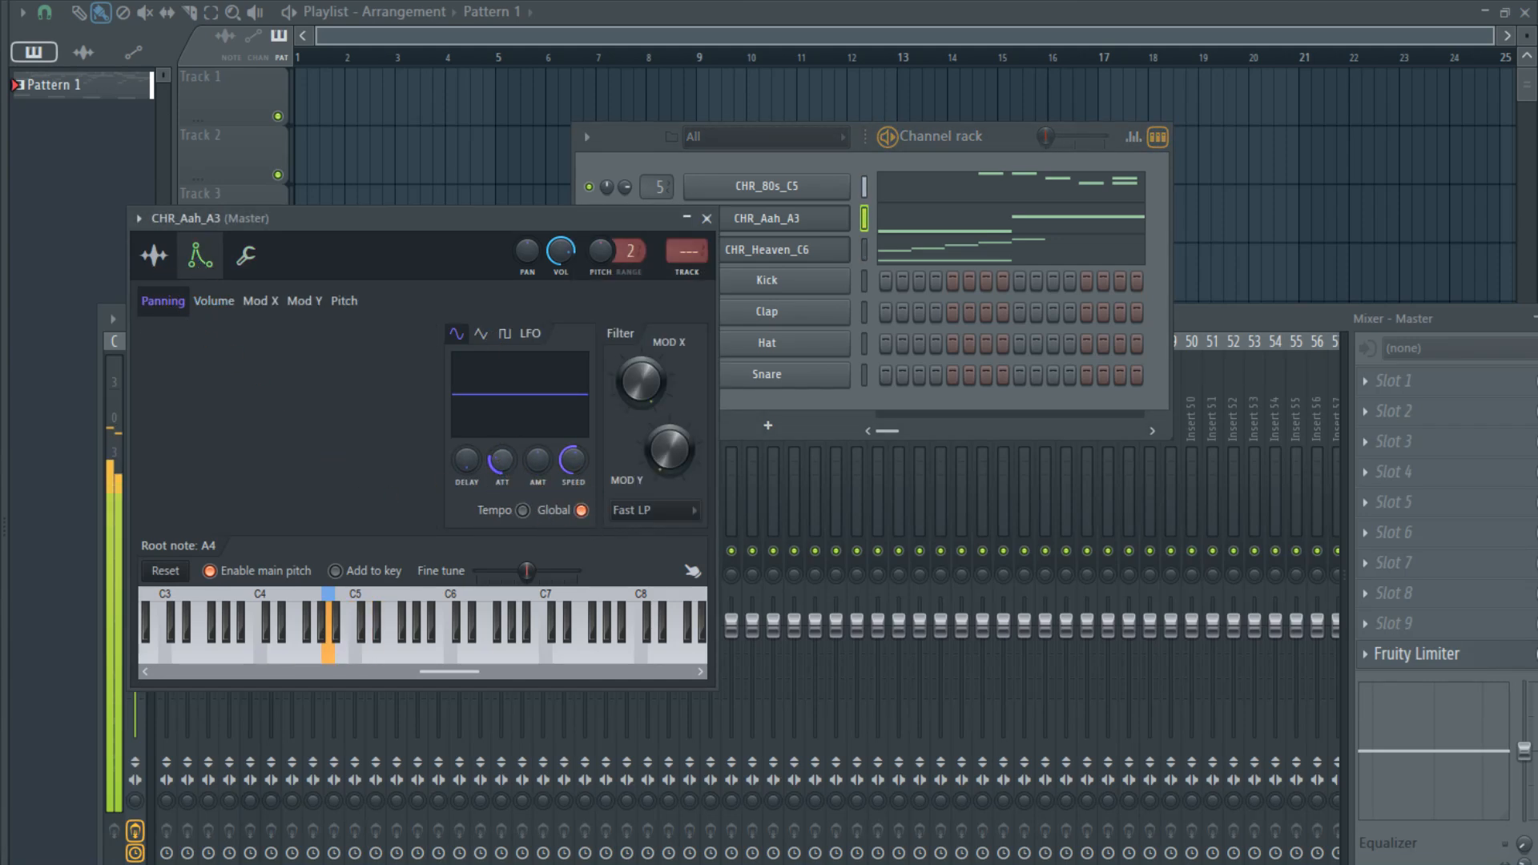
drag(500, 456, 533, 420)
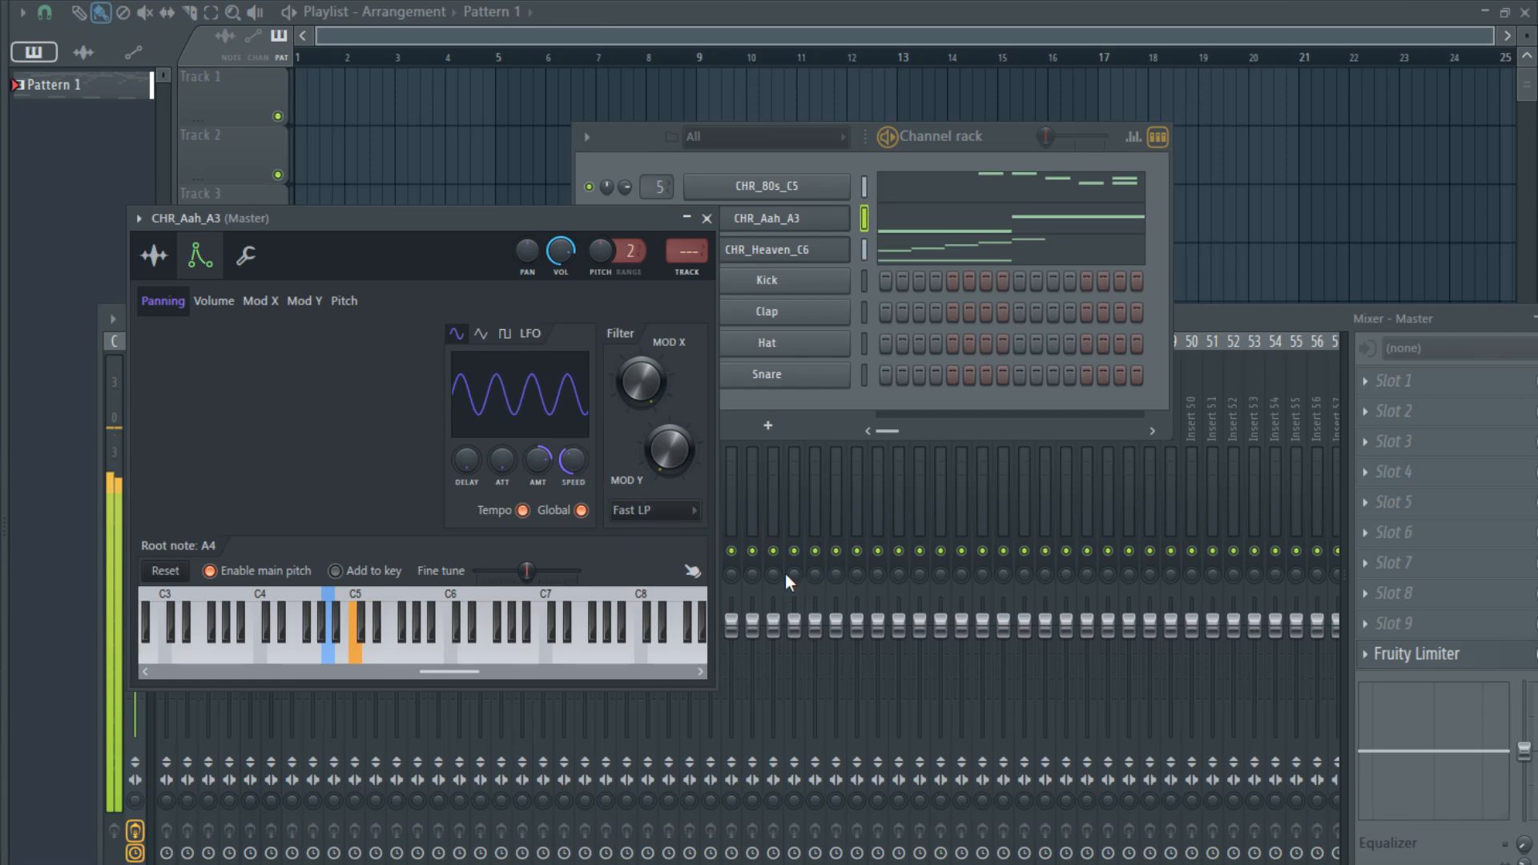
- Route CHR_Aah_A3 to mixer track 7, briefly solo CHR_Heaven_C6, and lower the faders of all three CHR tracks, with CHR_Aah_A3 lowest
click(862, 227)
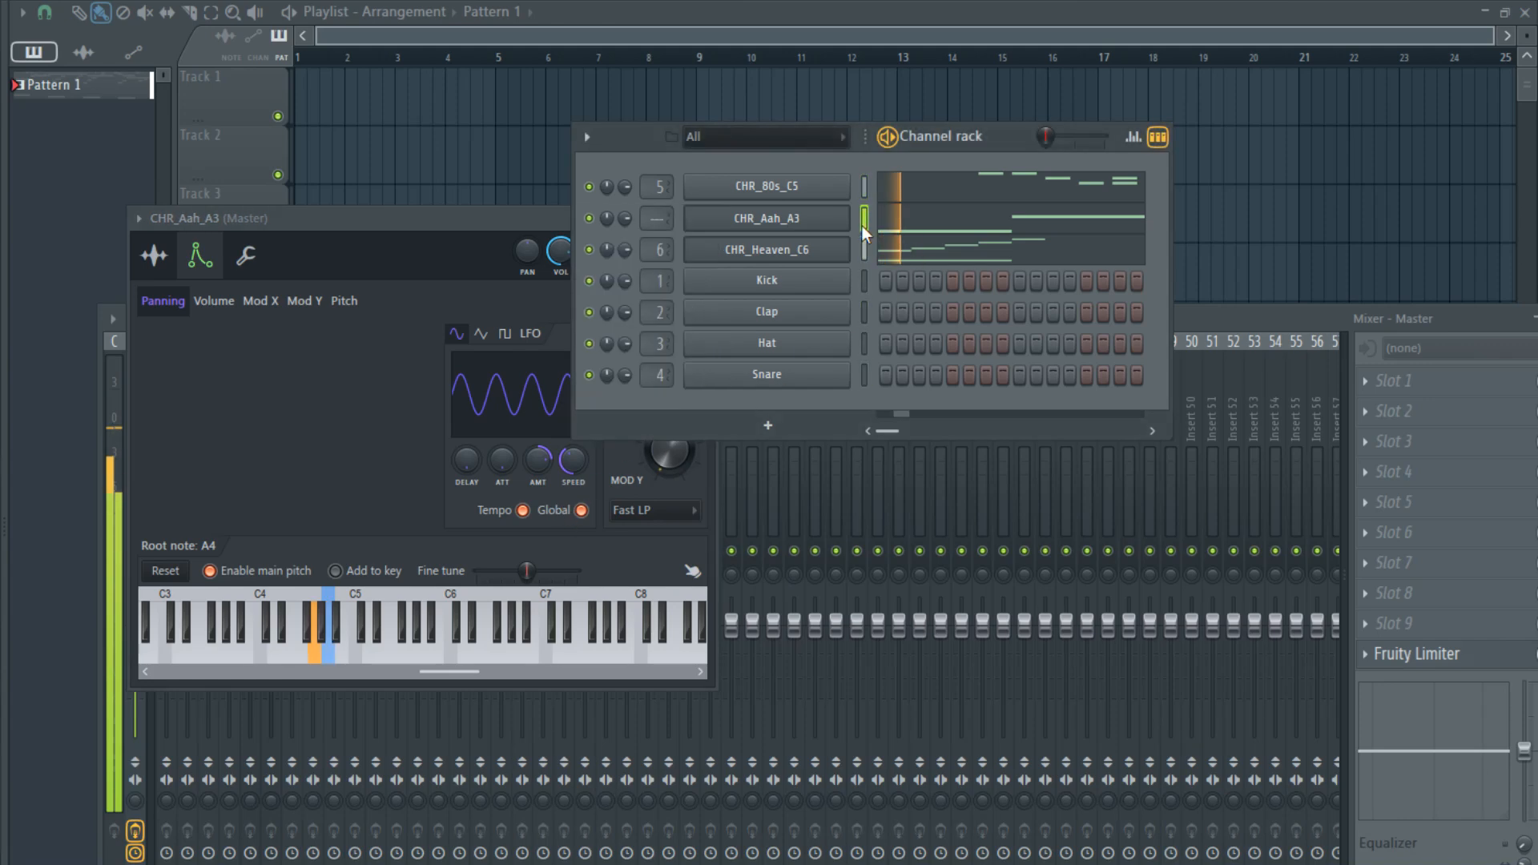
key(ctrl+l)
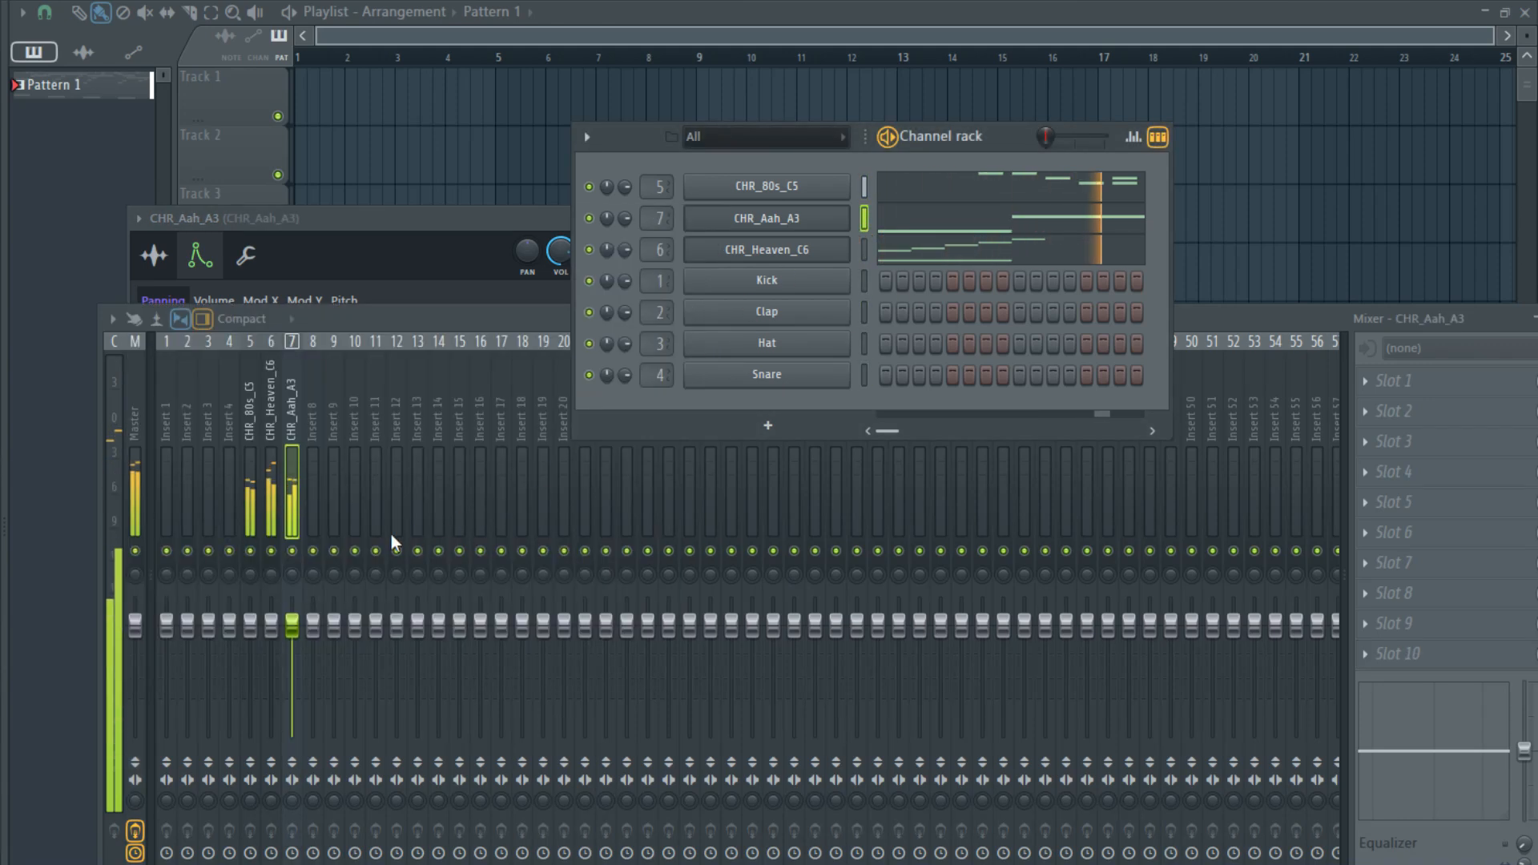
right_click(272, 552)
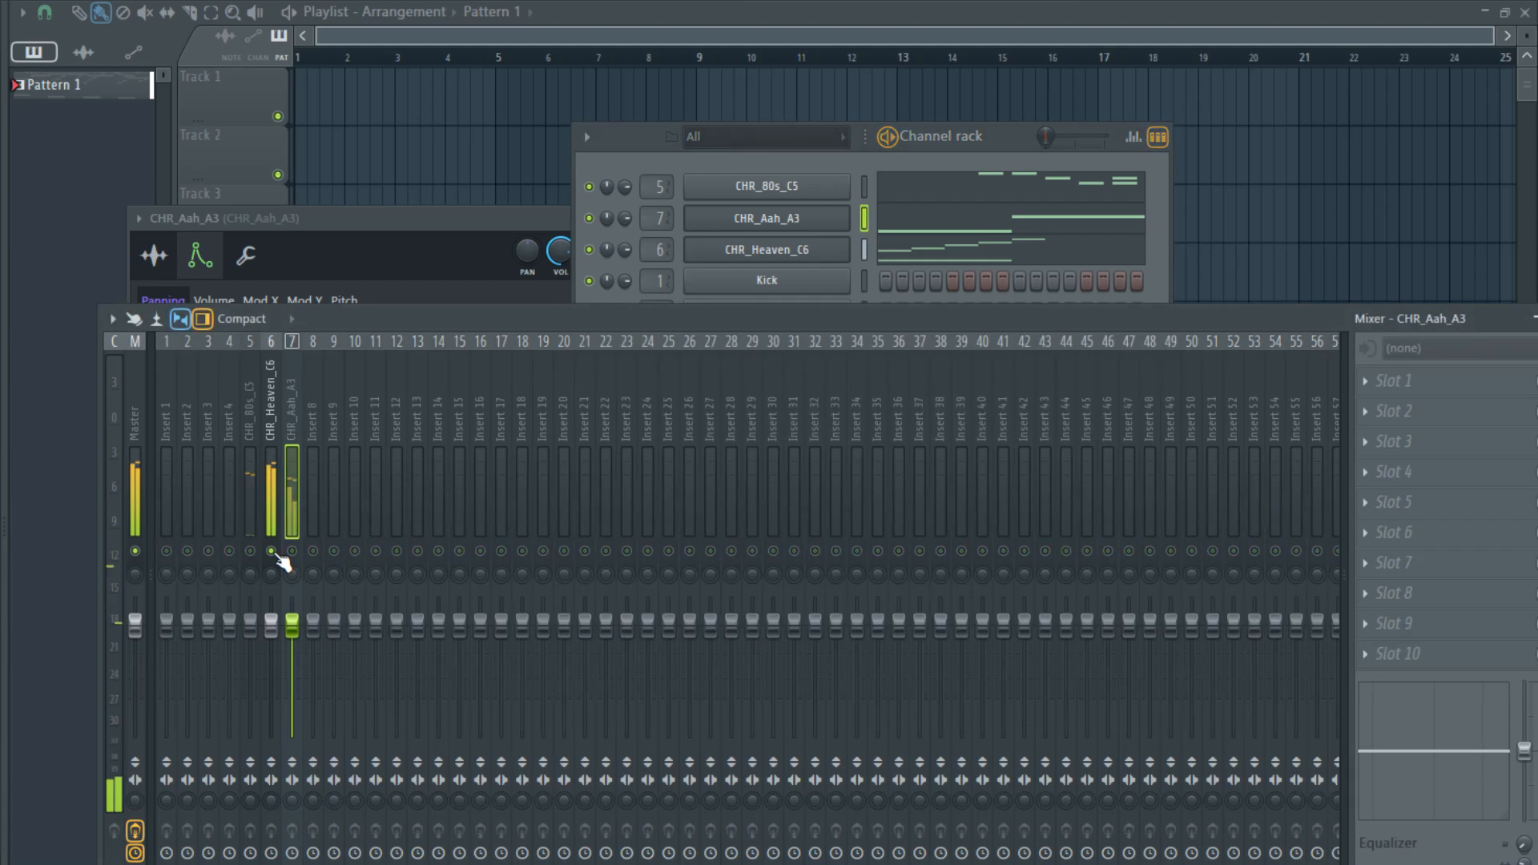
right_click(272, 552)
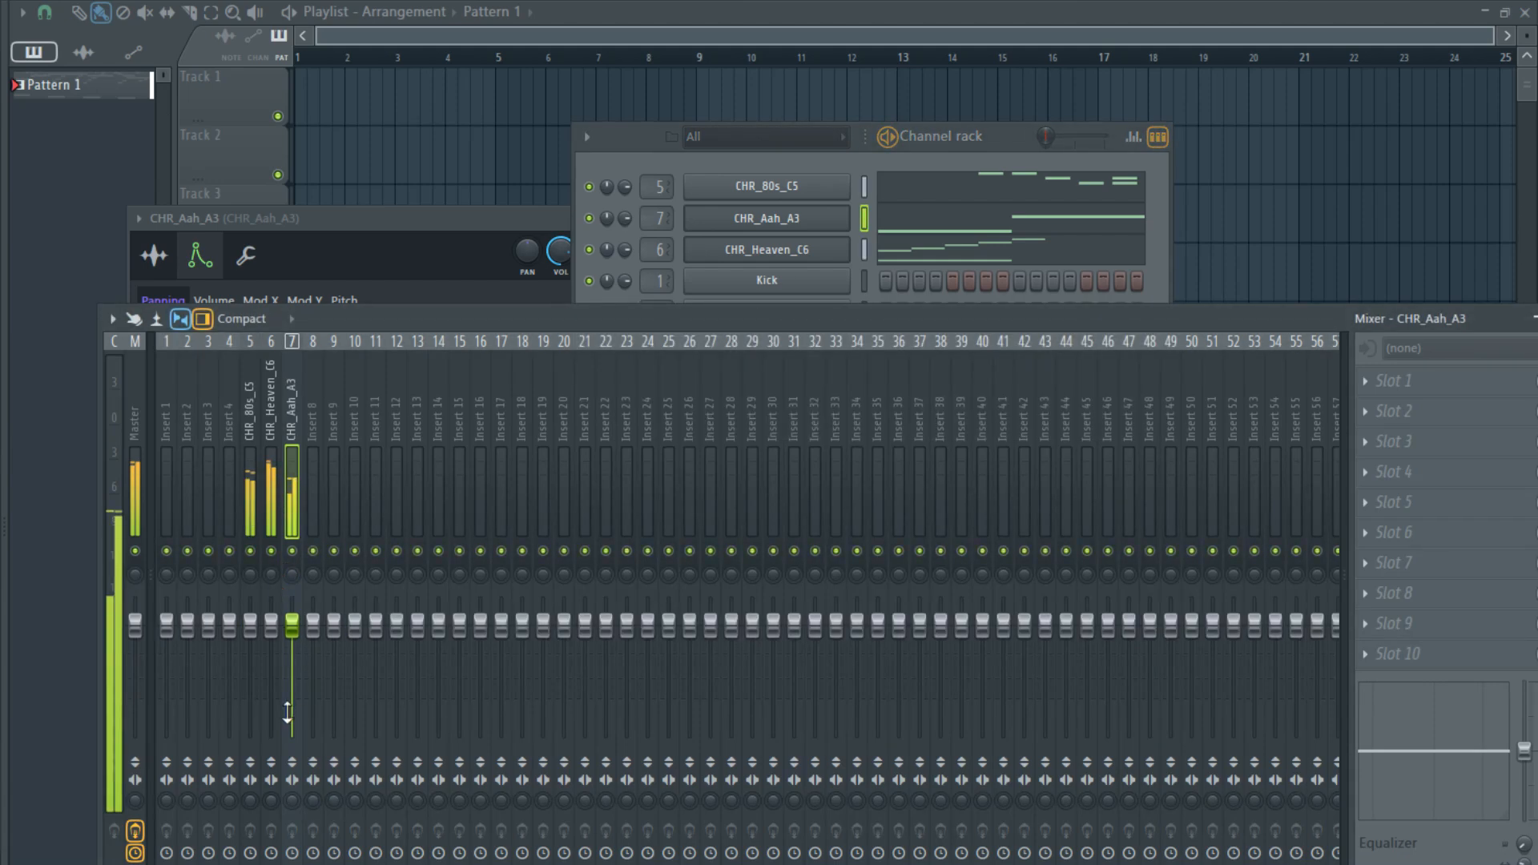
mouse_move(271, 630)
mouse_down()
mouse_move(292, 663)
mouse_move(250, 635)
mouse_up()
click(250, 625)
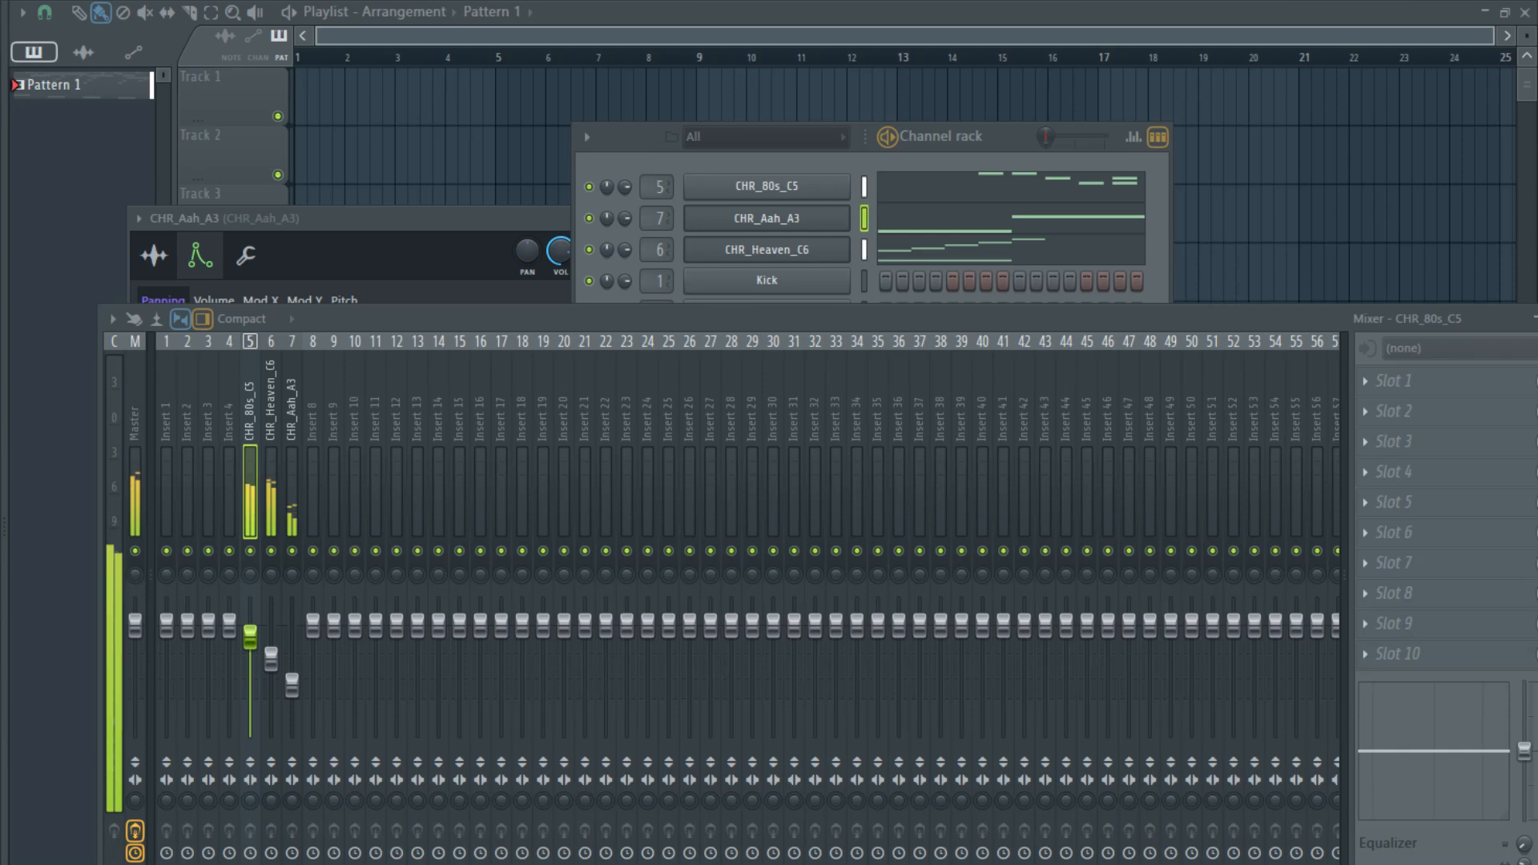
- Add a MODO BASS channel above CHR_80s_C5, select the Studio Bass model, and show its play style settings
click(790, 183)
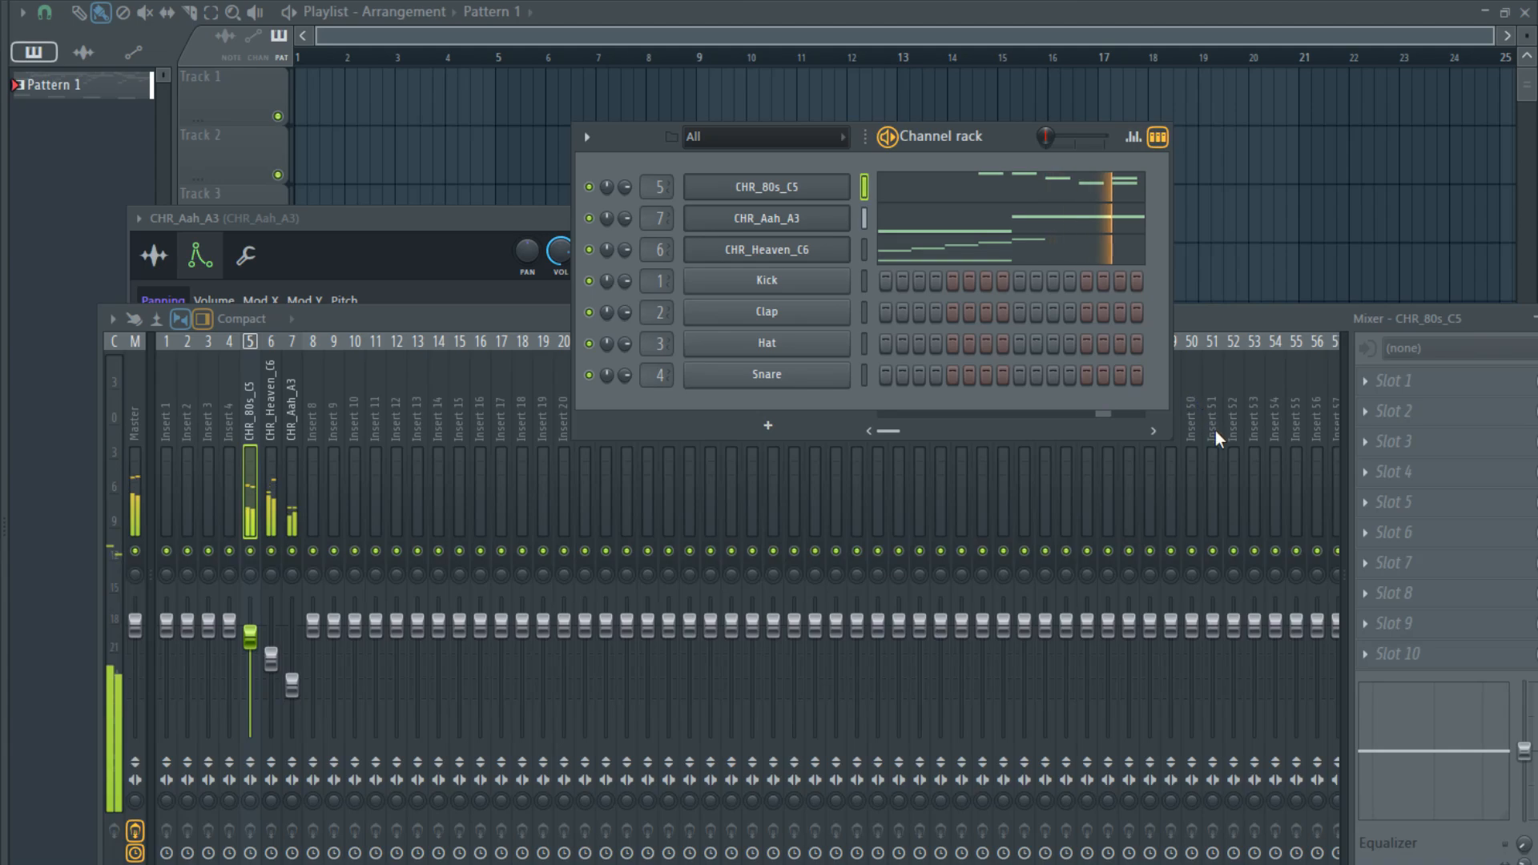
click(721, 227)
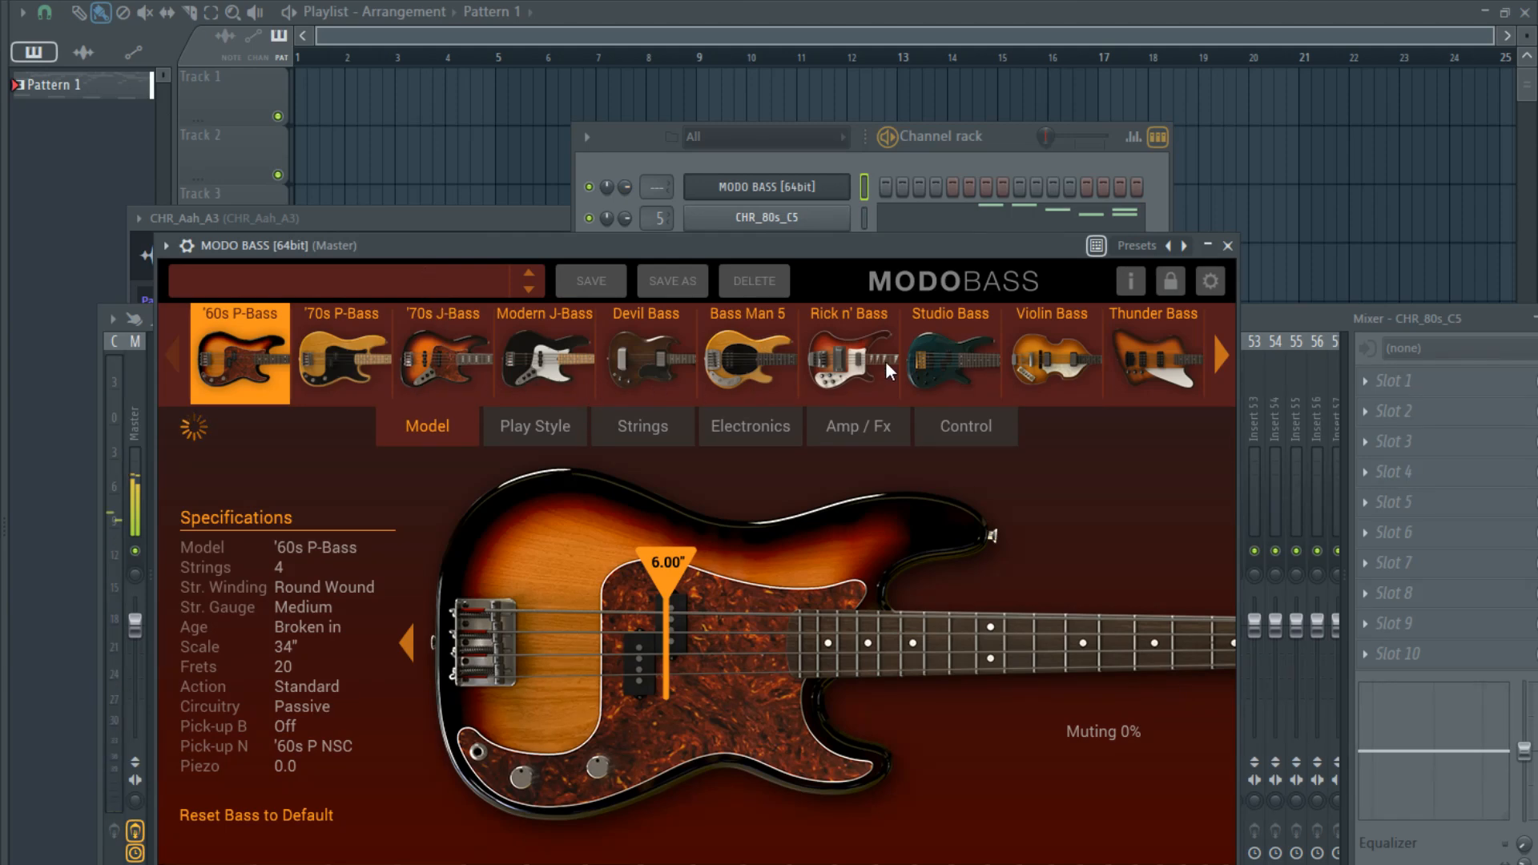
click(910, 378)
click(528, 424)
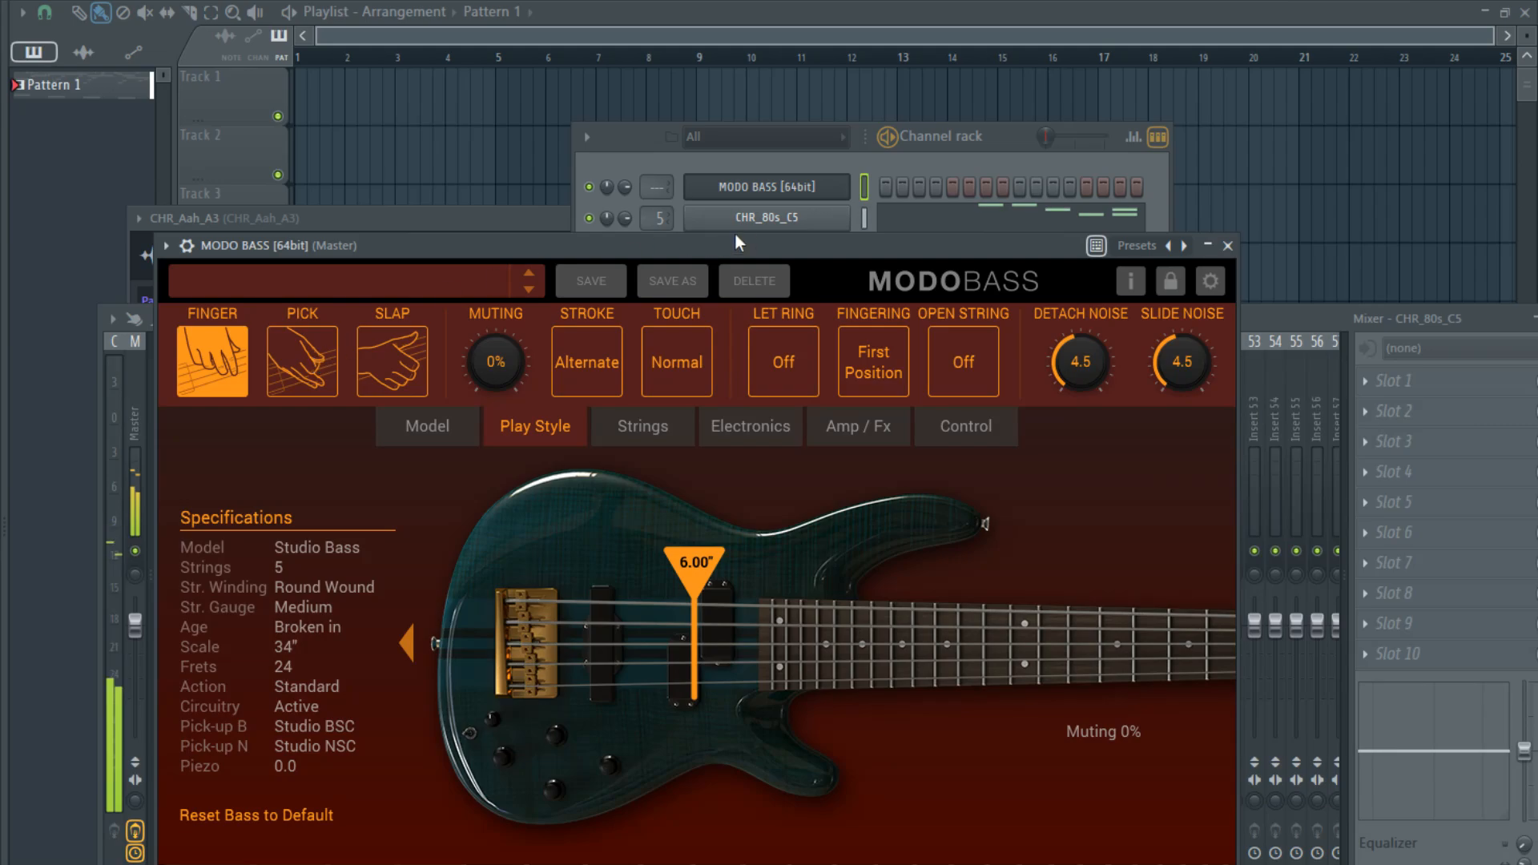
- Open the piano roll for MODO BASS at bar 1 with playback stopped
click(921, 181)
key(F7)
ctrl+scroll(31, 526, up, 1)
scroll(147, 498, down, 5)
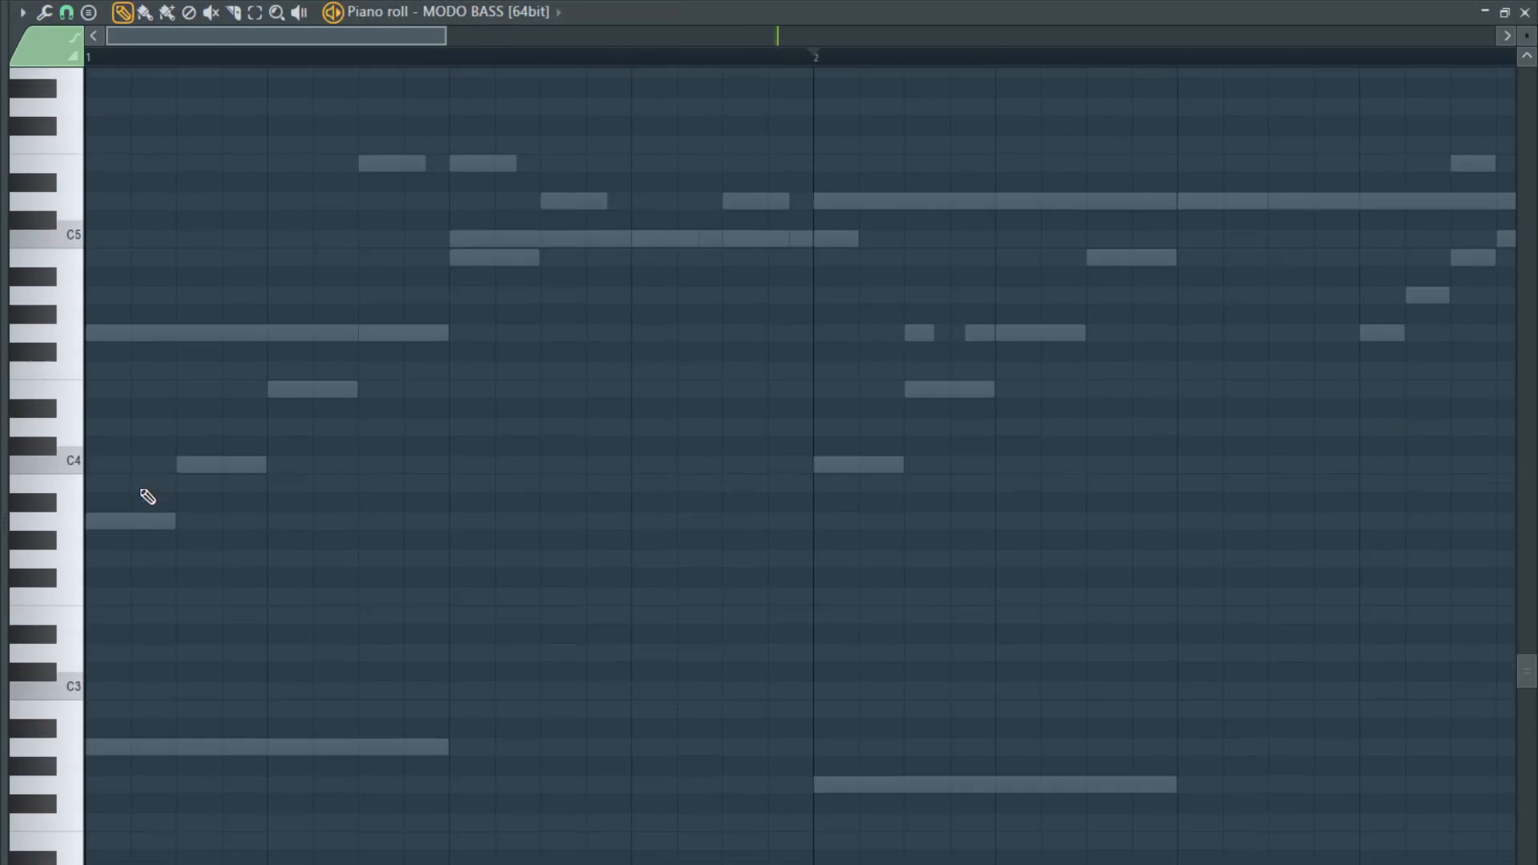
key(space)
ctrl+scroll(169, 473, down, 2)
key(space)
- Replace the trial A2 note with an A3 at the start of bar 1, shorten it to a quarter of the bar, and play
click(88, 451)
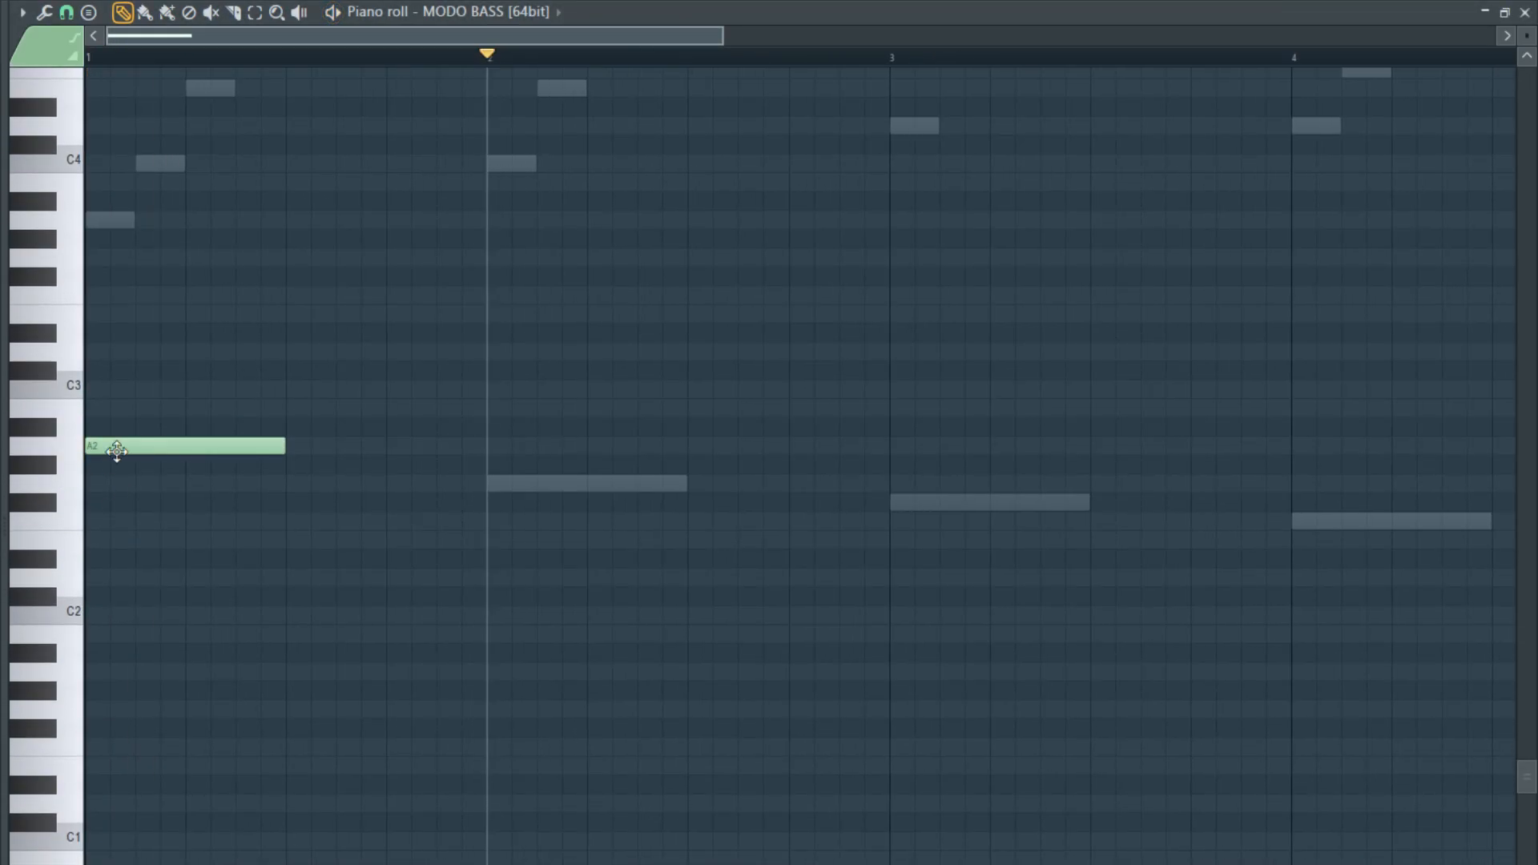
right_click(116, 451)
scroll(129, 487, up, 2)
scroll(130, 486, up, 2)
drag(114, 432, 53, 471)
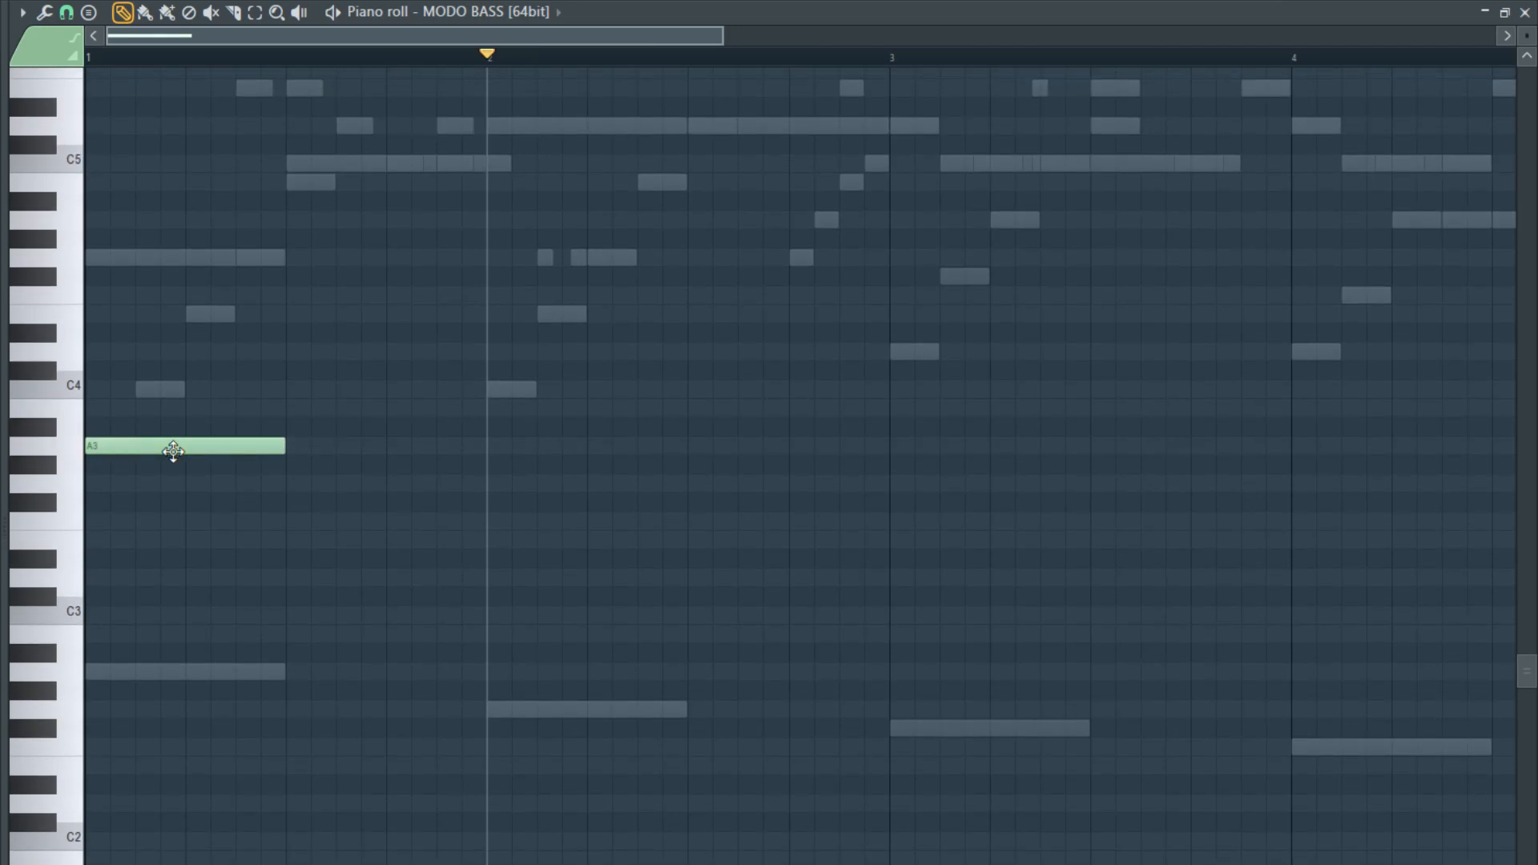
ctrl+scroll(105, 469, up, 1)
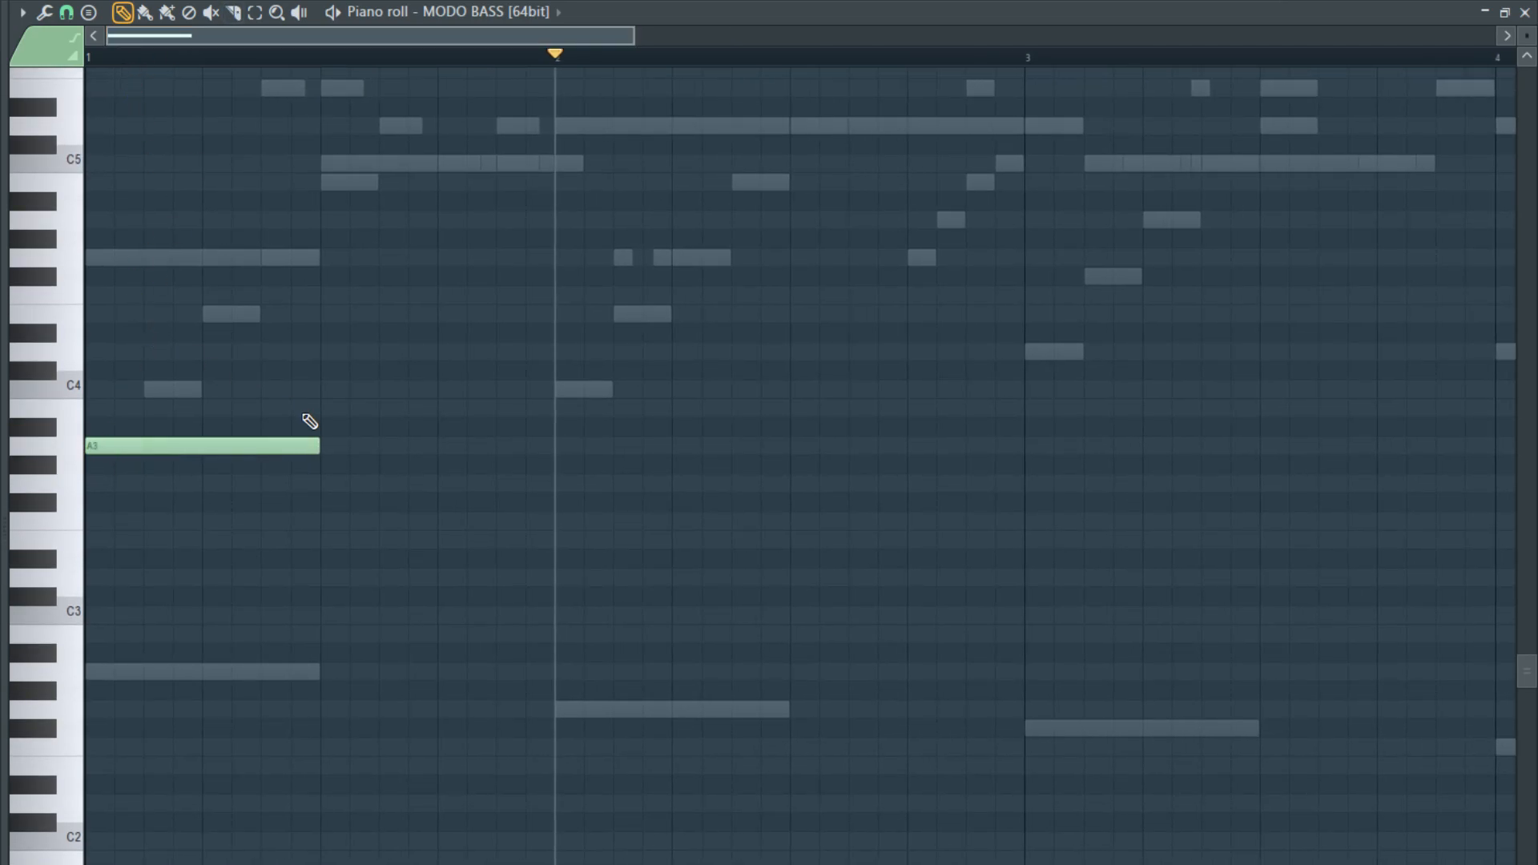
drag(312, 442, 199, 462)
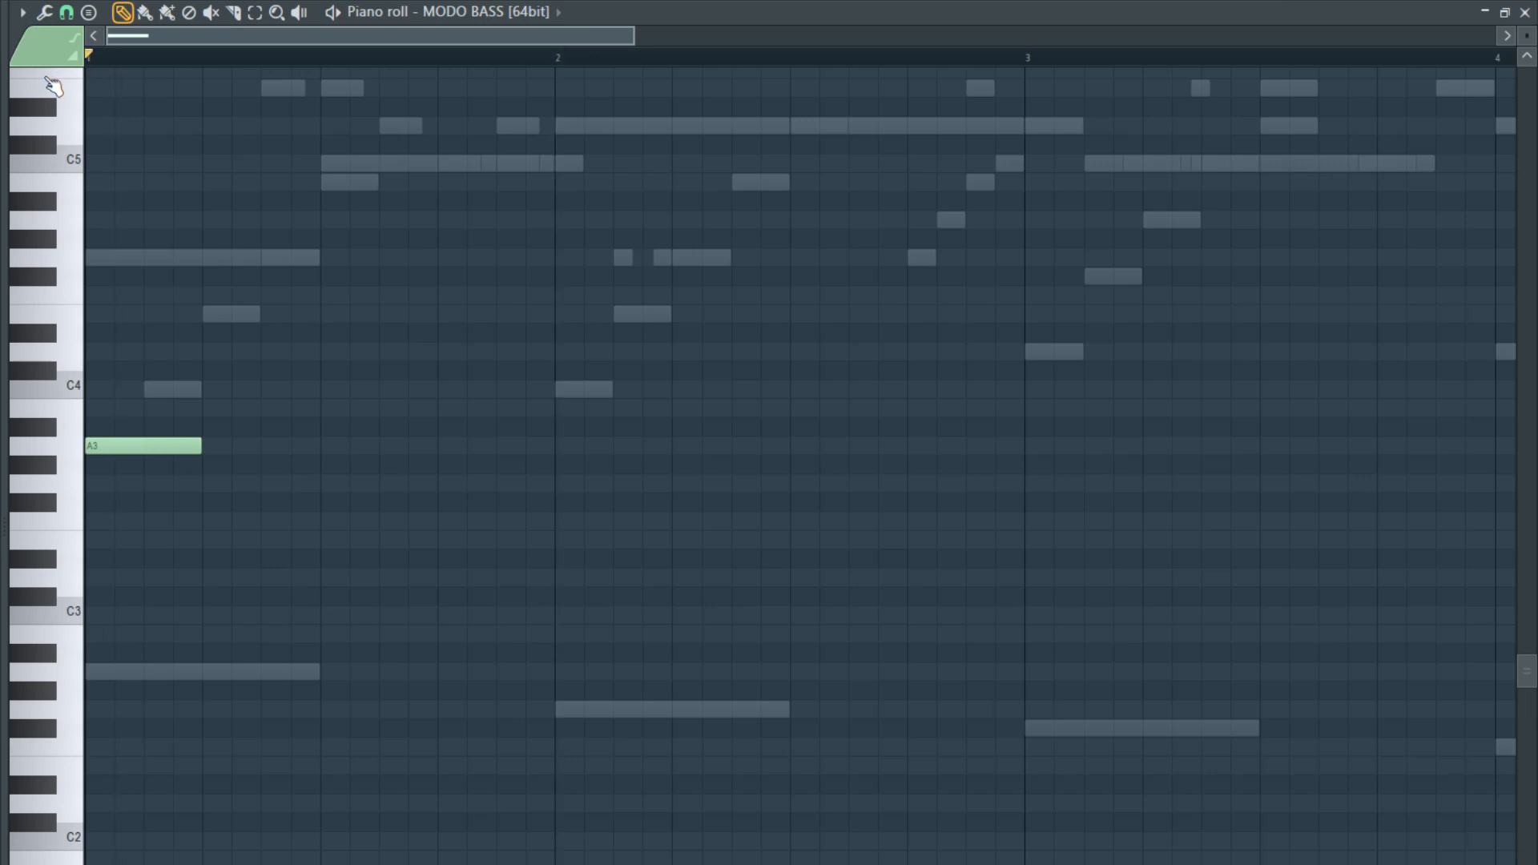
key(space)
click(180, 390)
click(262, 352)
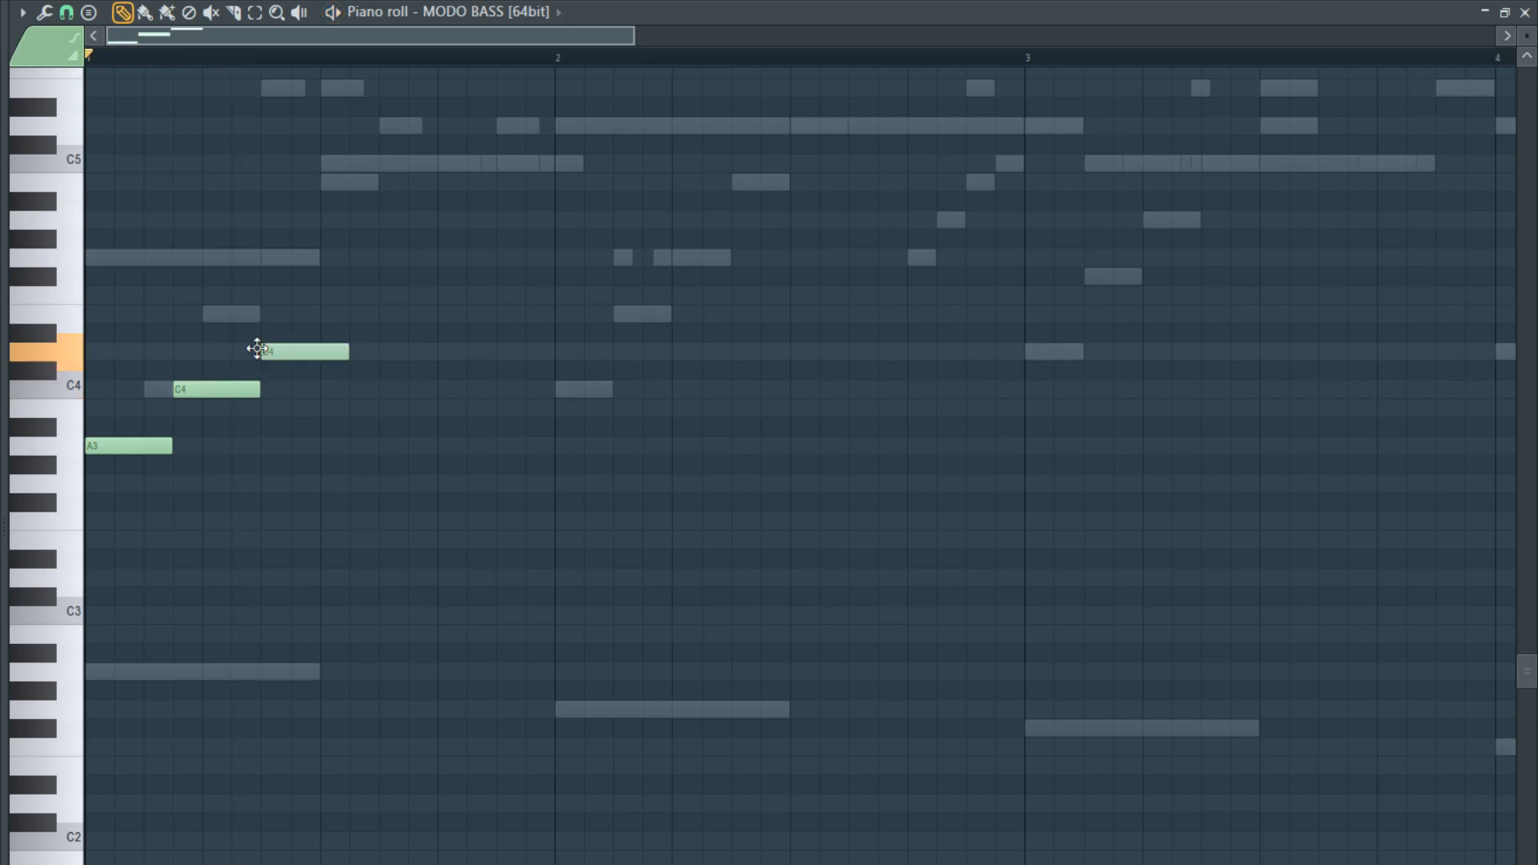
drag(336, 351, 303, 312)
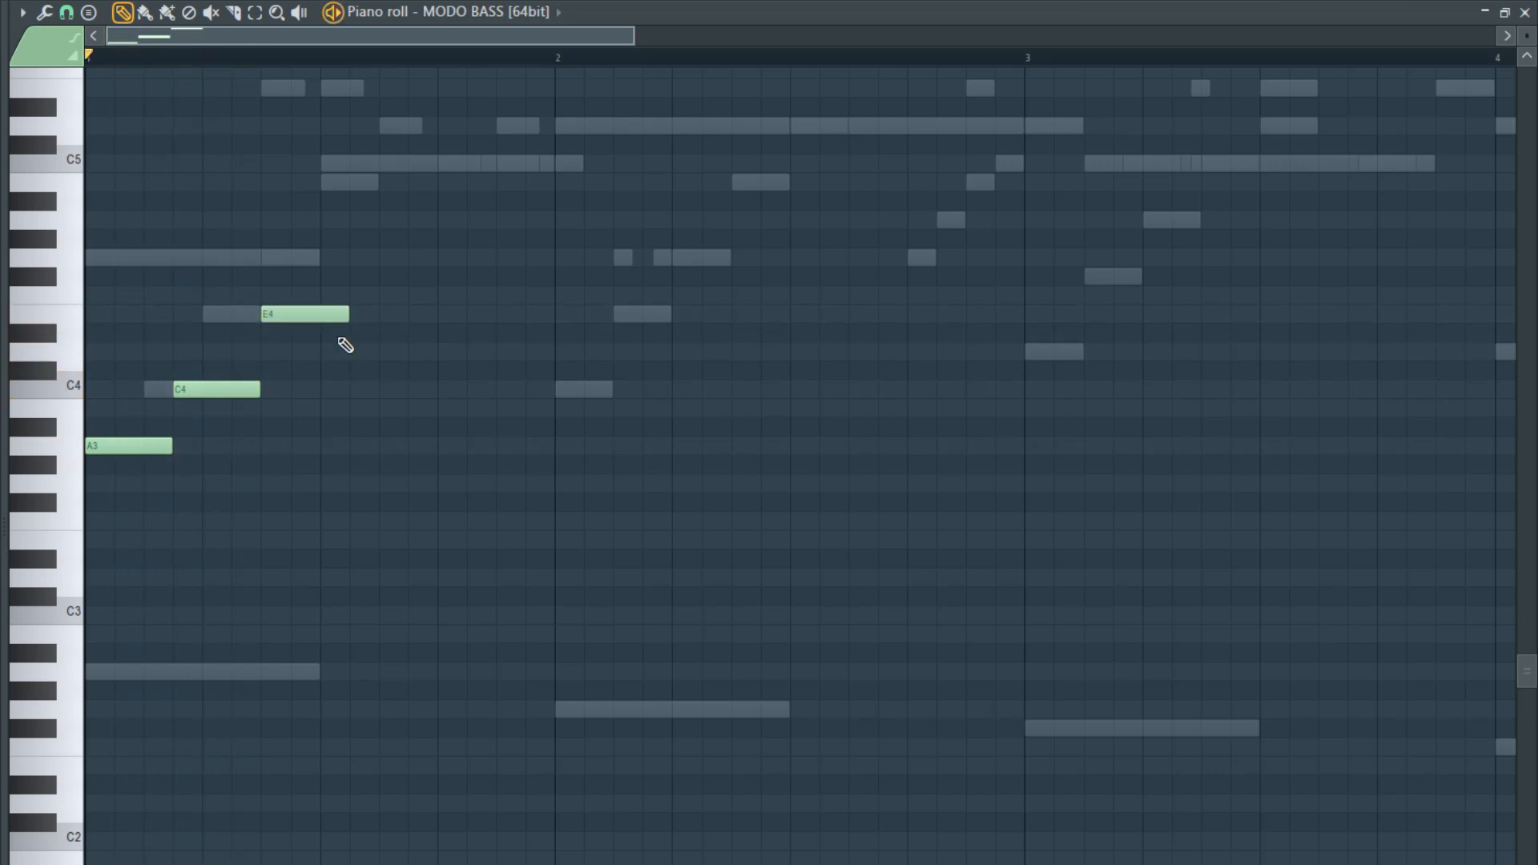
scroll(341, 420, up, 3)
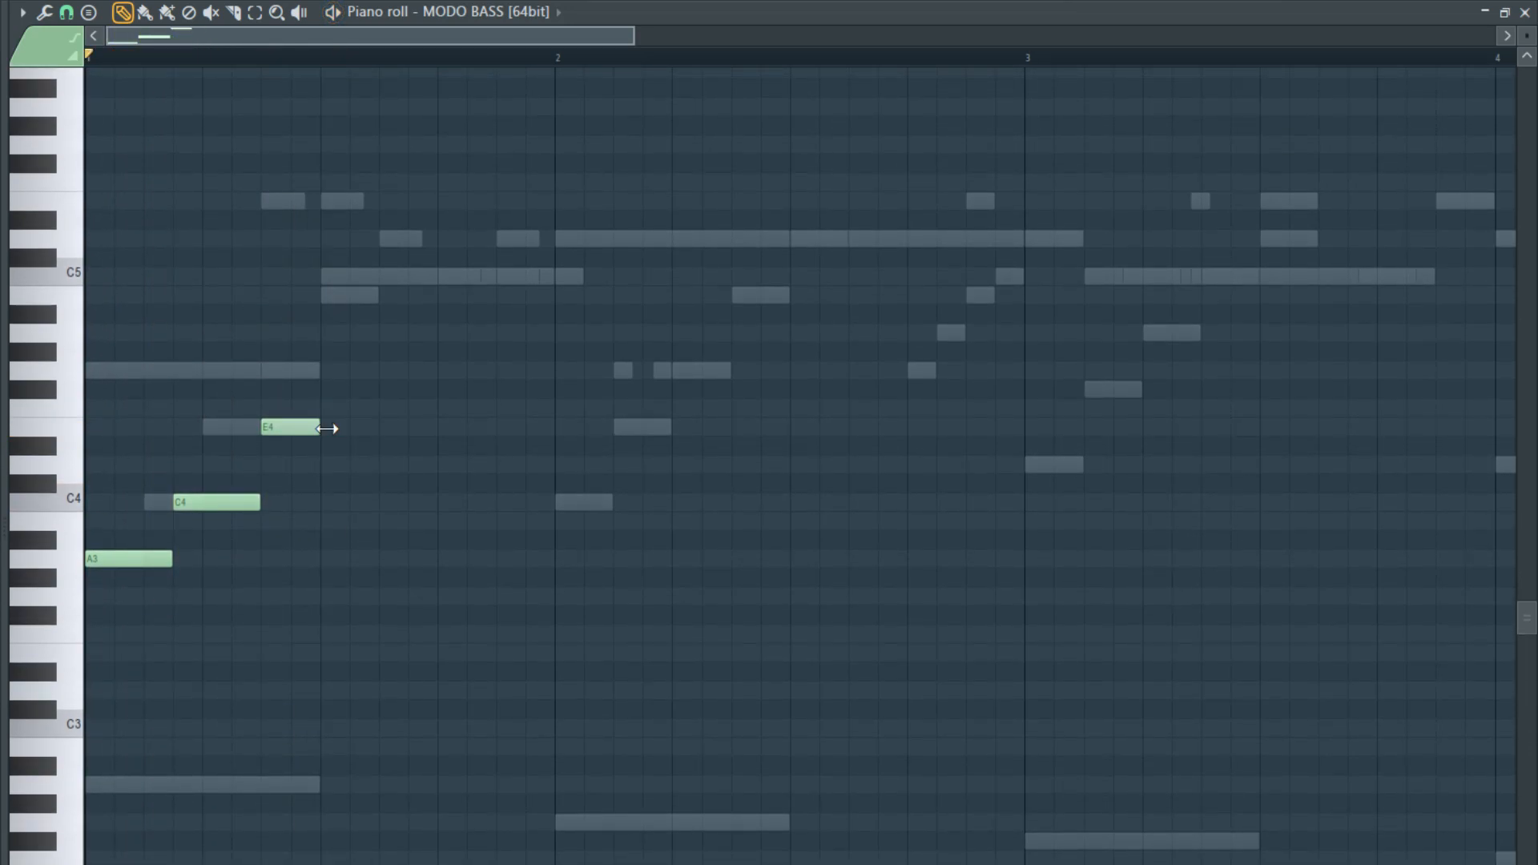
click(325, 370)
key(space)
drag(377, 371, 426, 372)
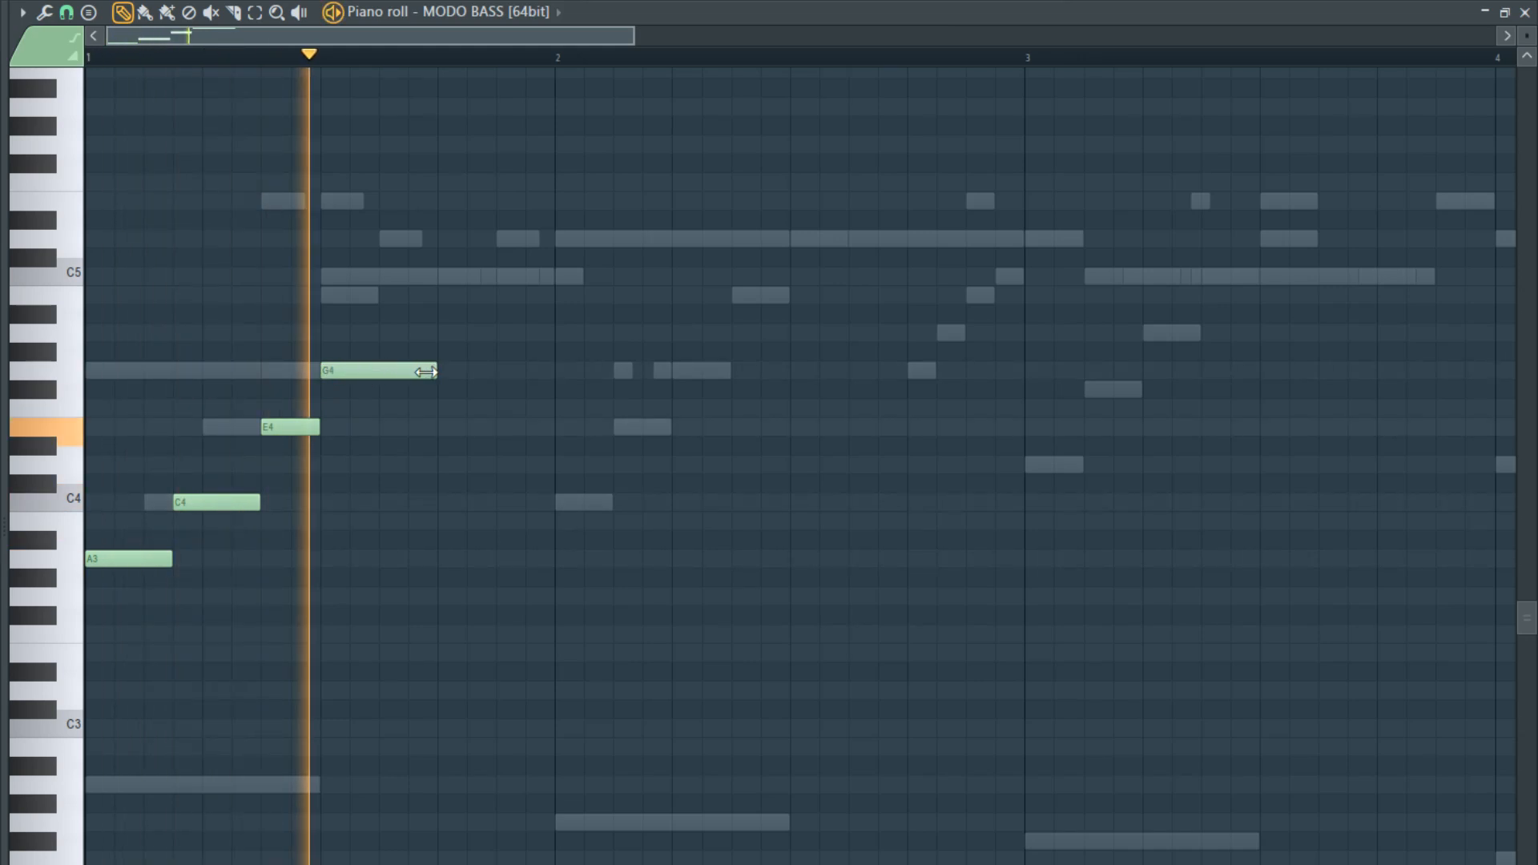
key(space)
right_click(417, 370)
right_click(290, 426)
right_click(216, 502)
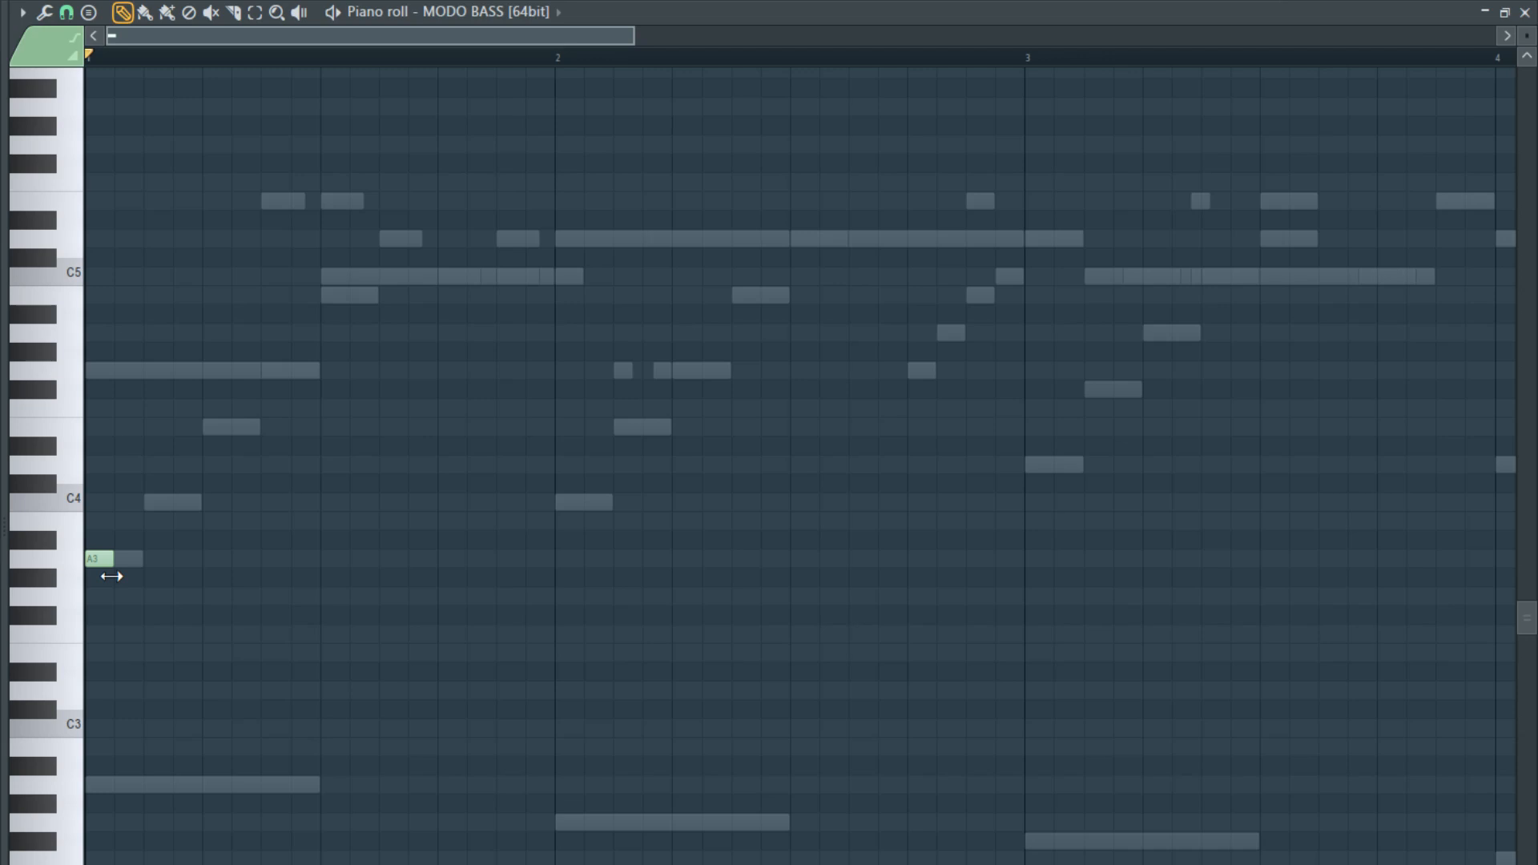
- Shorten the A3 to a sixteenth, add a matching A3 an eighth into bar 1 and an eighth-long G3 ending at mid-bar, and audition them
click(156, 558)
key(space)
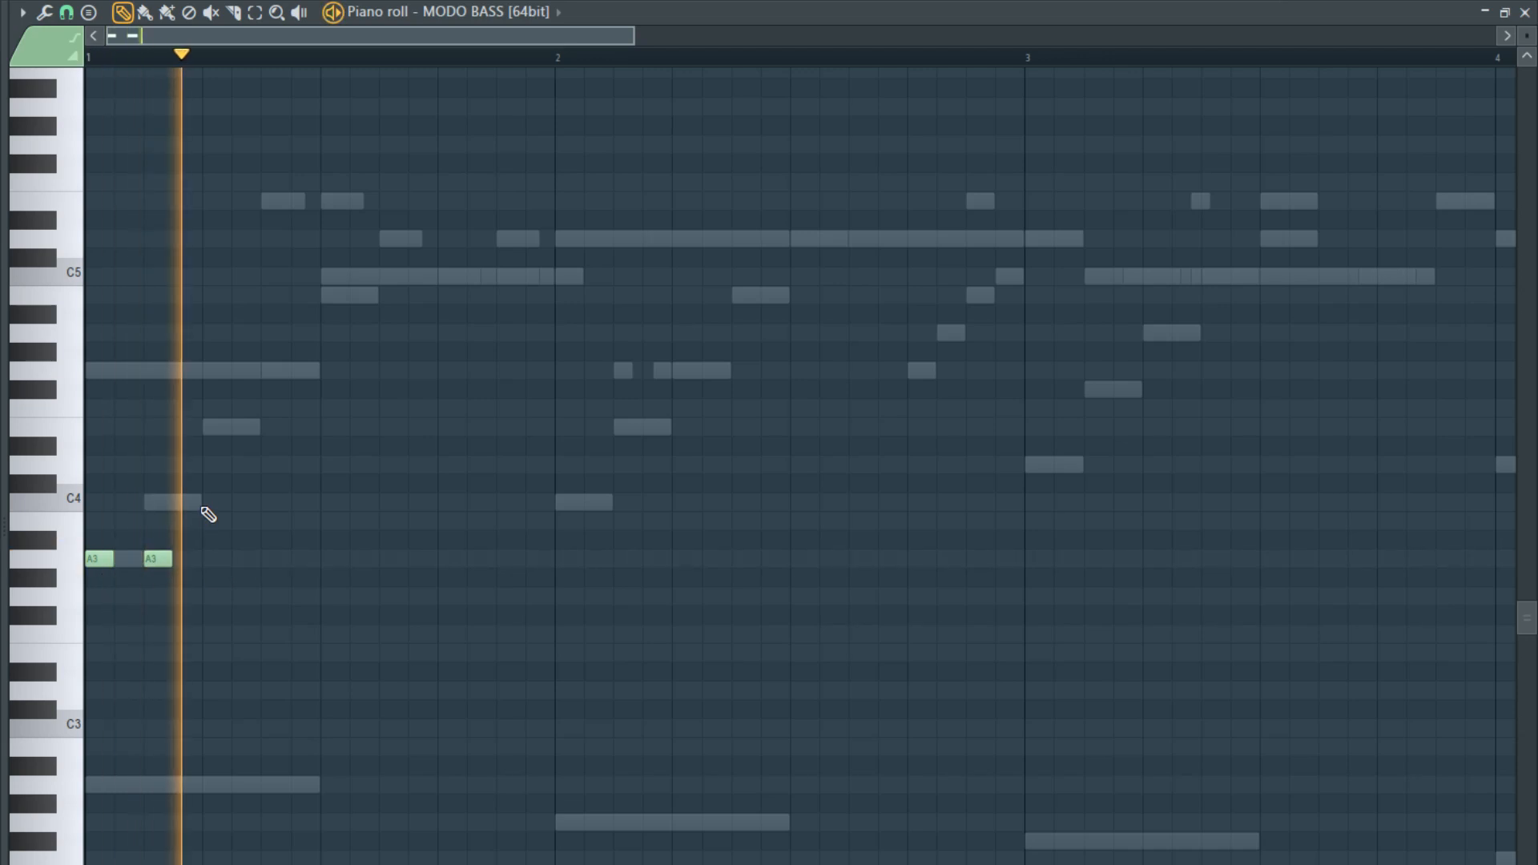
key(space)
drag(208, 608, 319, 597)
key(space)
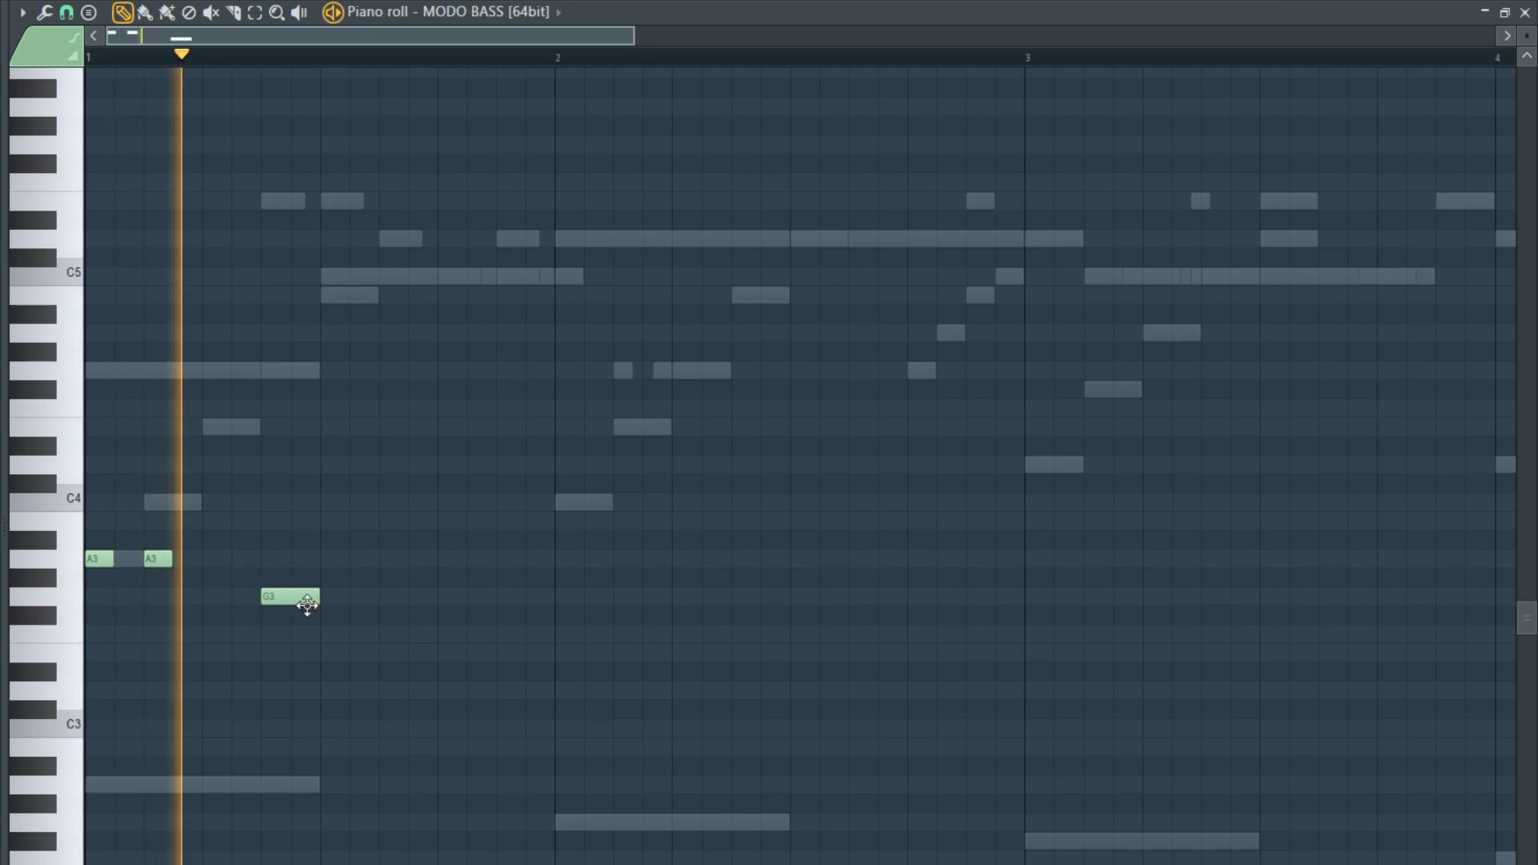
key(space)
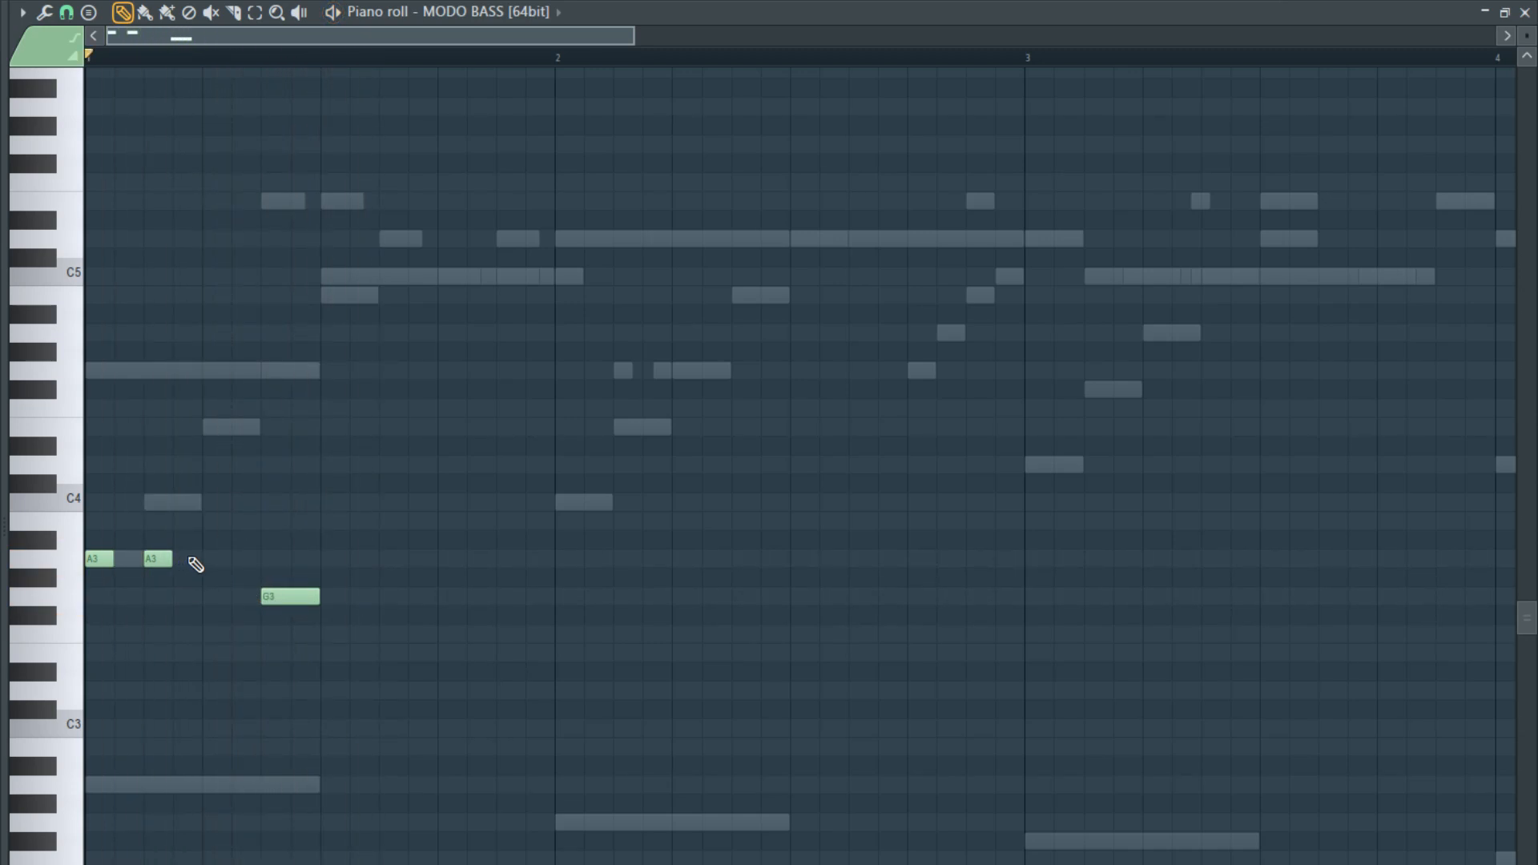
- Copy the two short A3 notes to the second half of bar 1 and extend the G3 up to the first copy, checking by playback
drag(94, 559, 387, 559)
key(space)
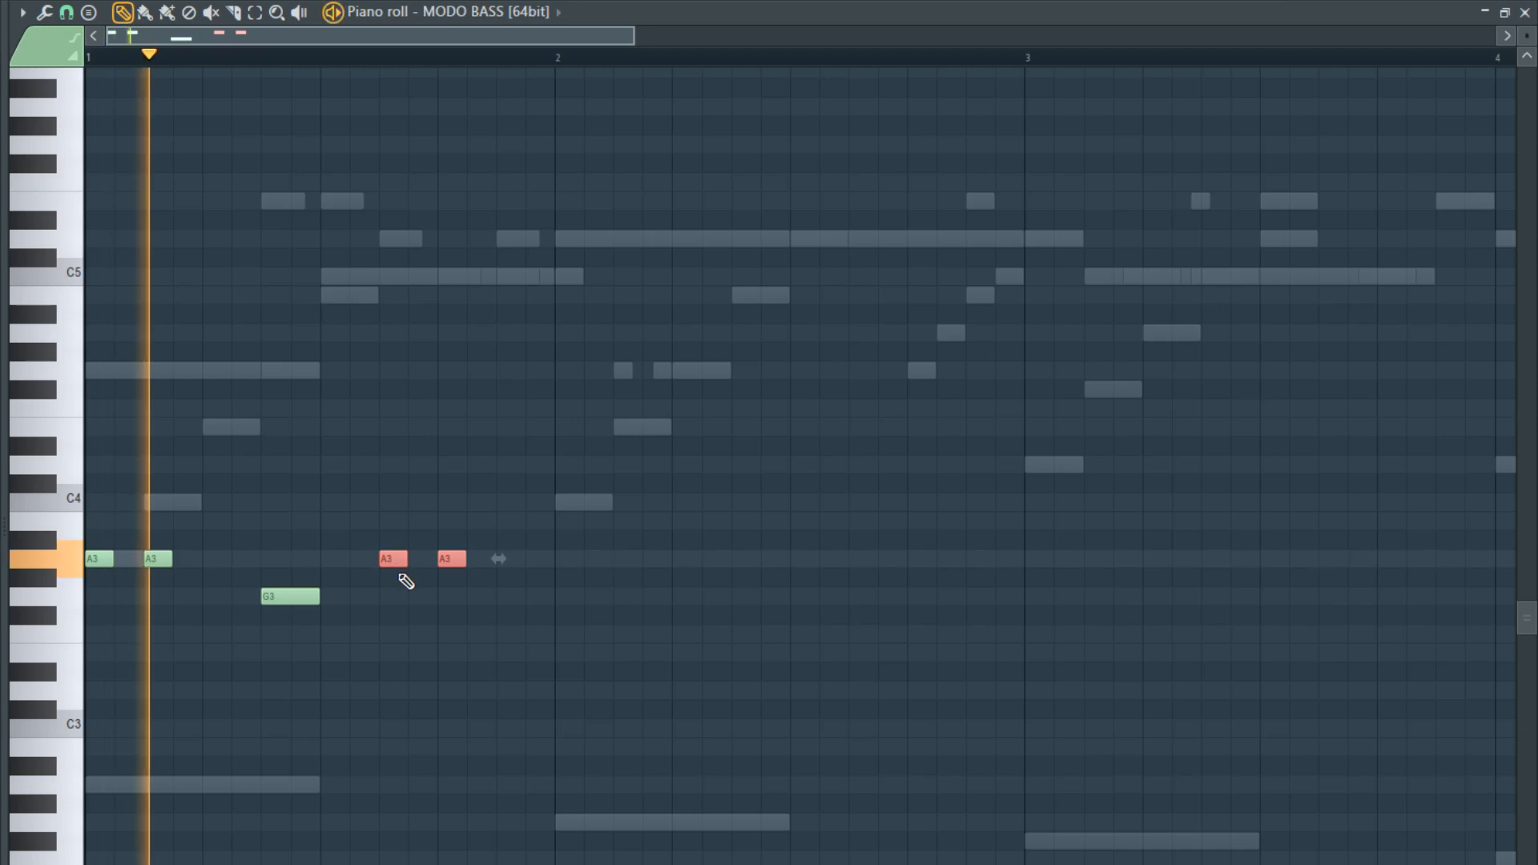
key(space)
key(space)
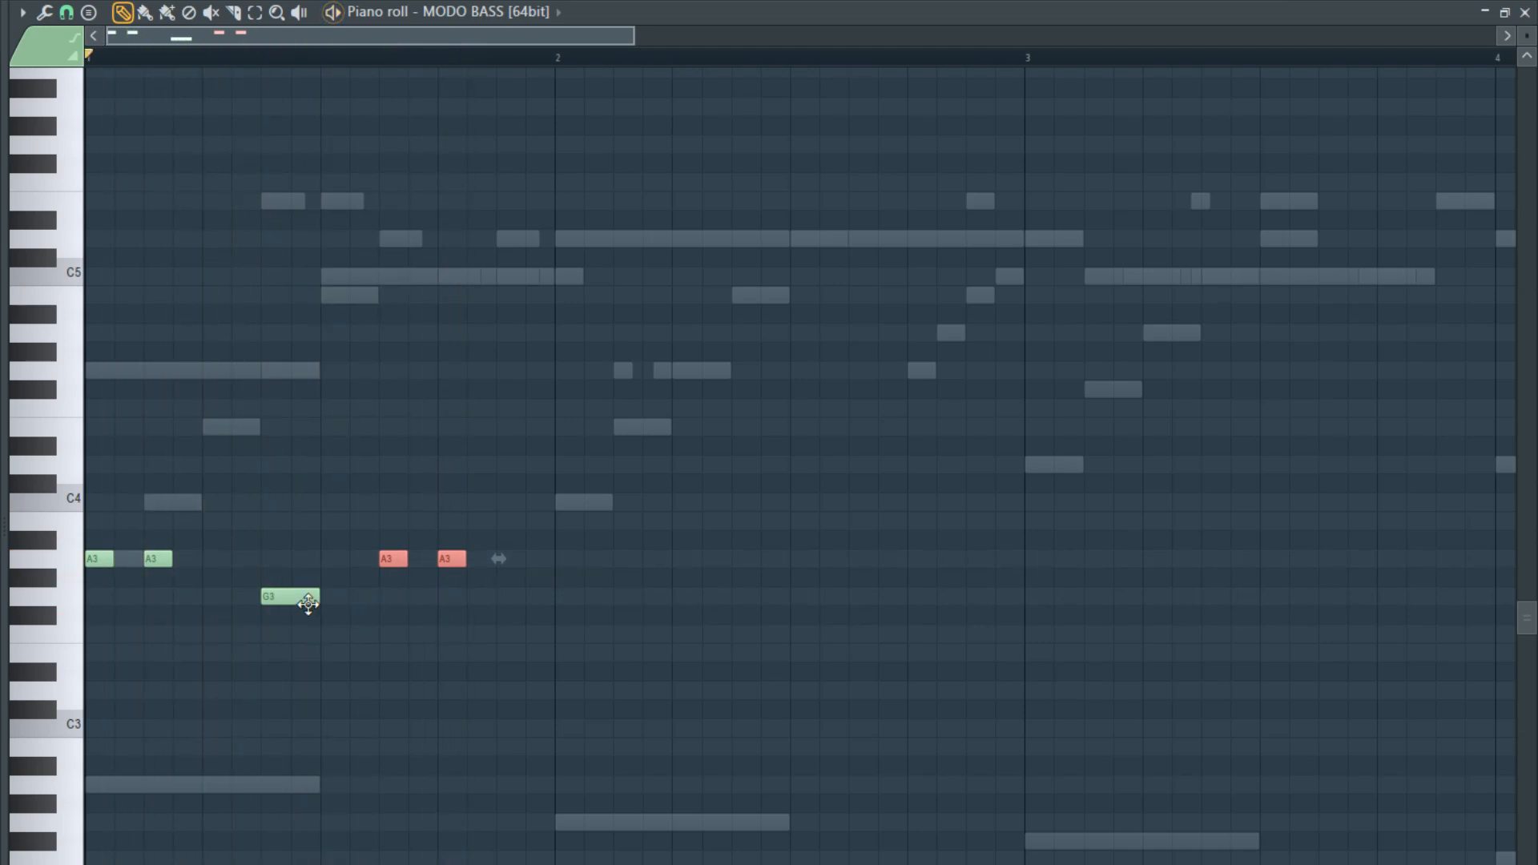
drag(318, 598, 378, 598)
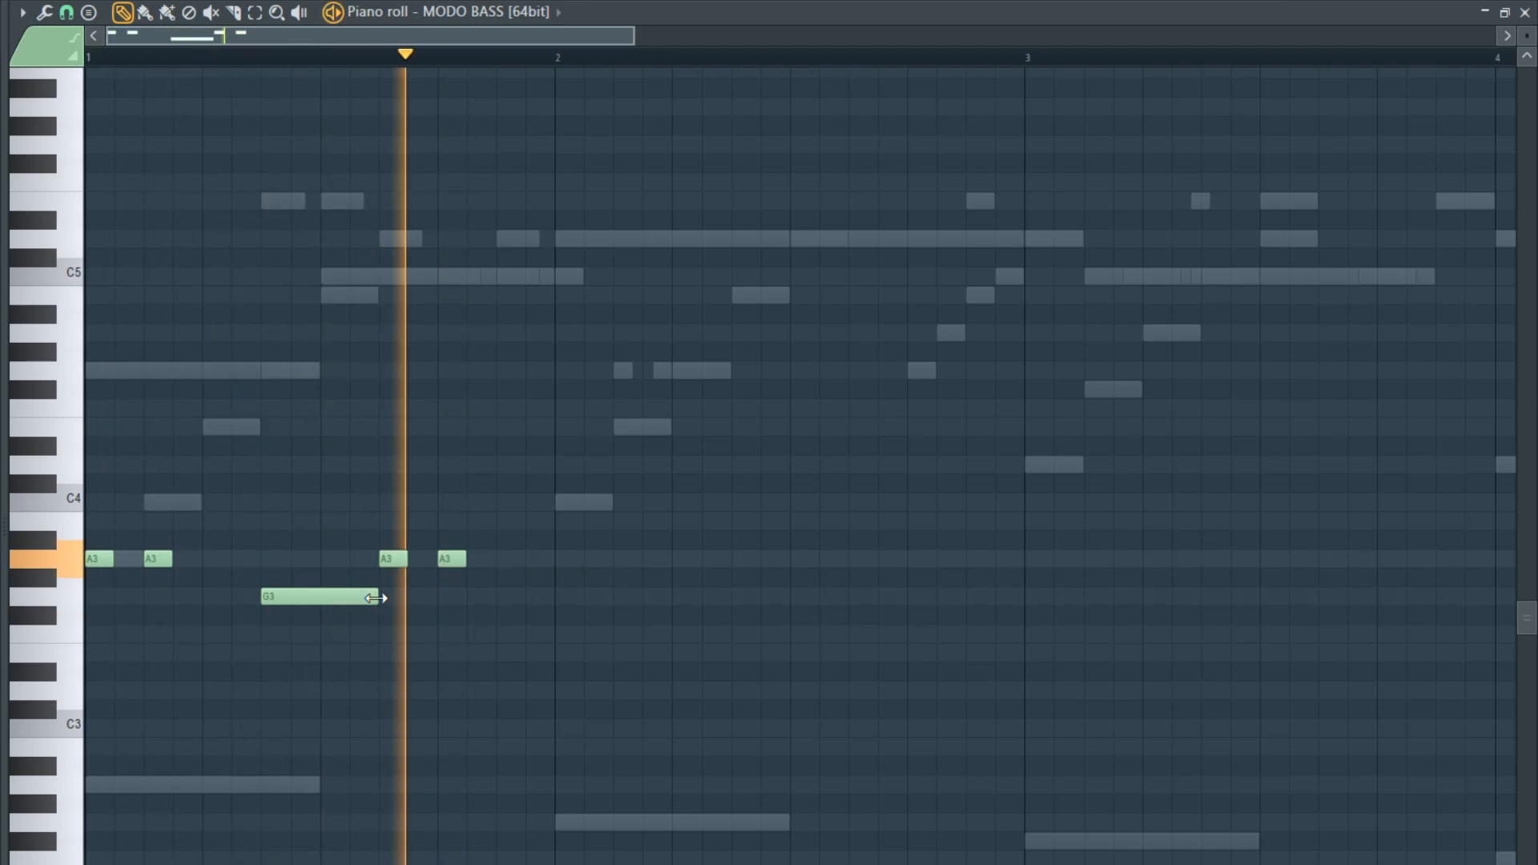
key(space)
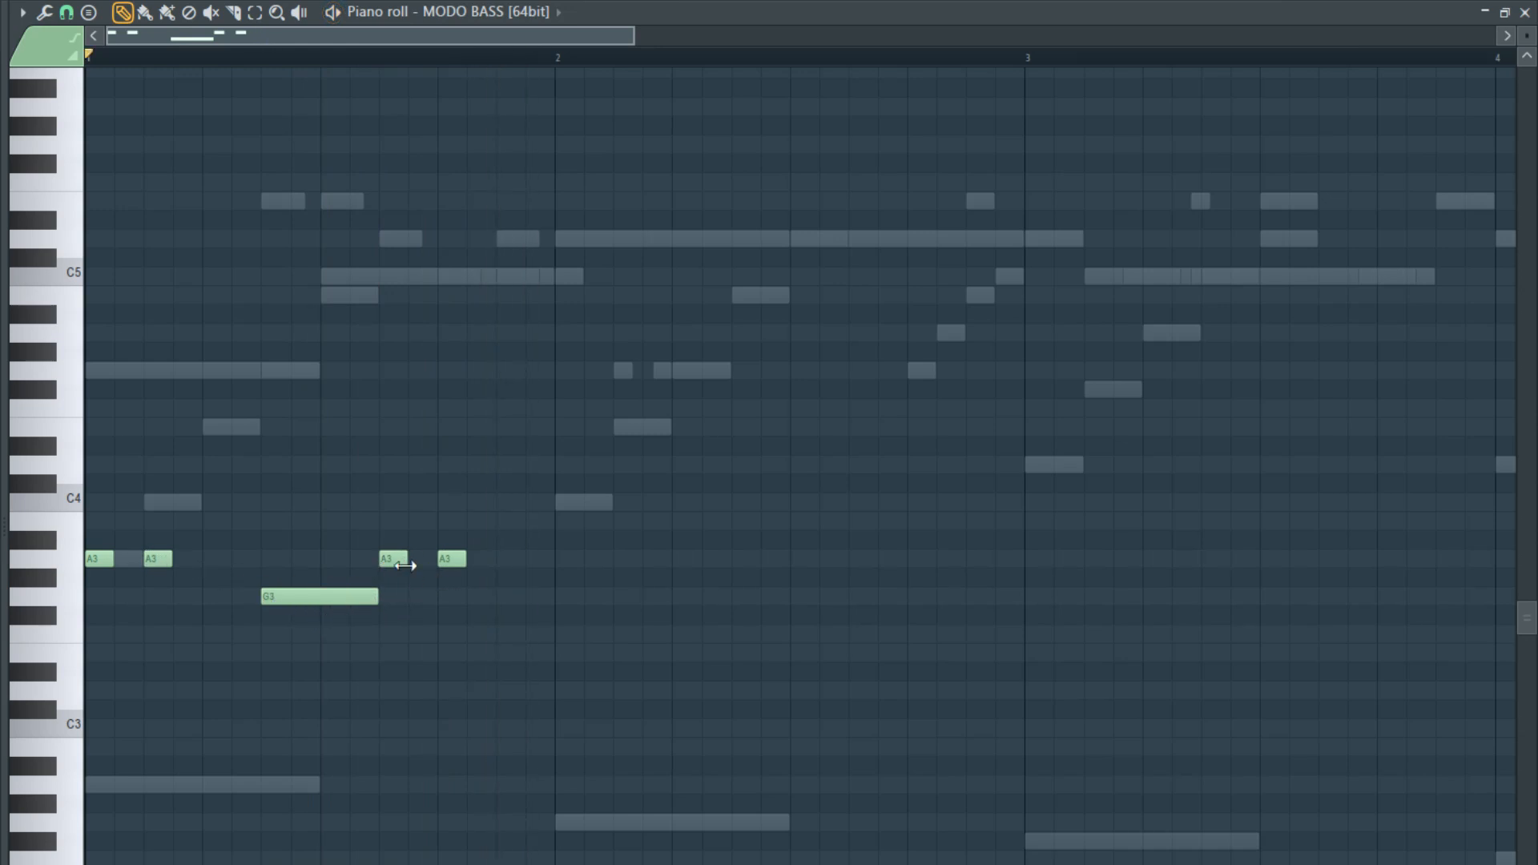
- Move the last A3 in bar 1 up to B3 and one sixteenth later, add a short C4 at the start of bar 2, and play
drag(472, 560, 481, 521)
click(561, 504)
key(space)
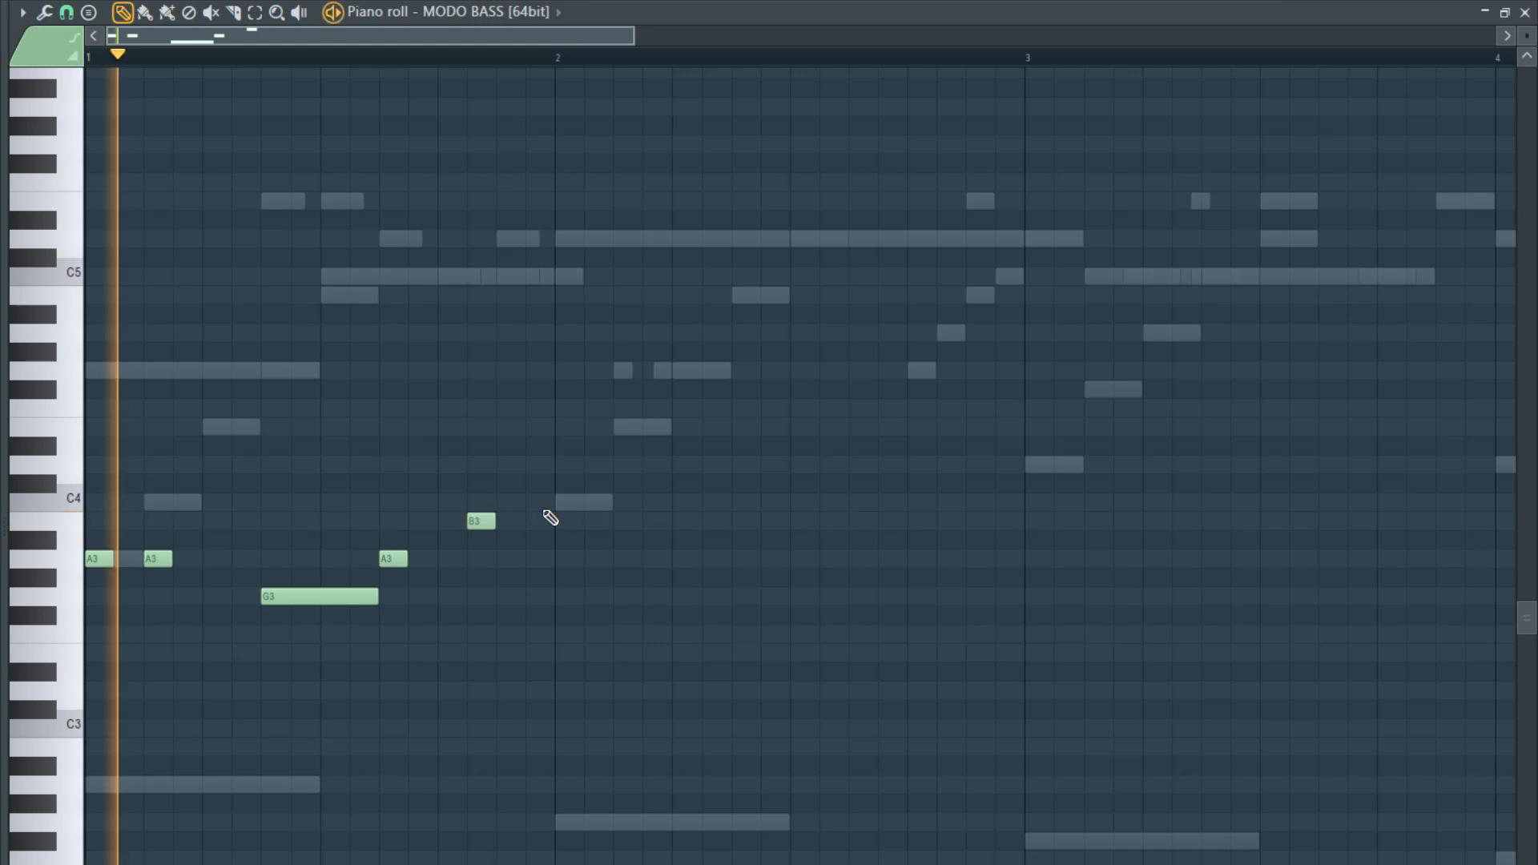
ctrl+scroll(528, 598, down, 2)
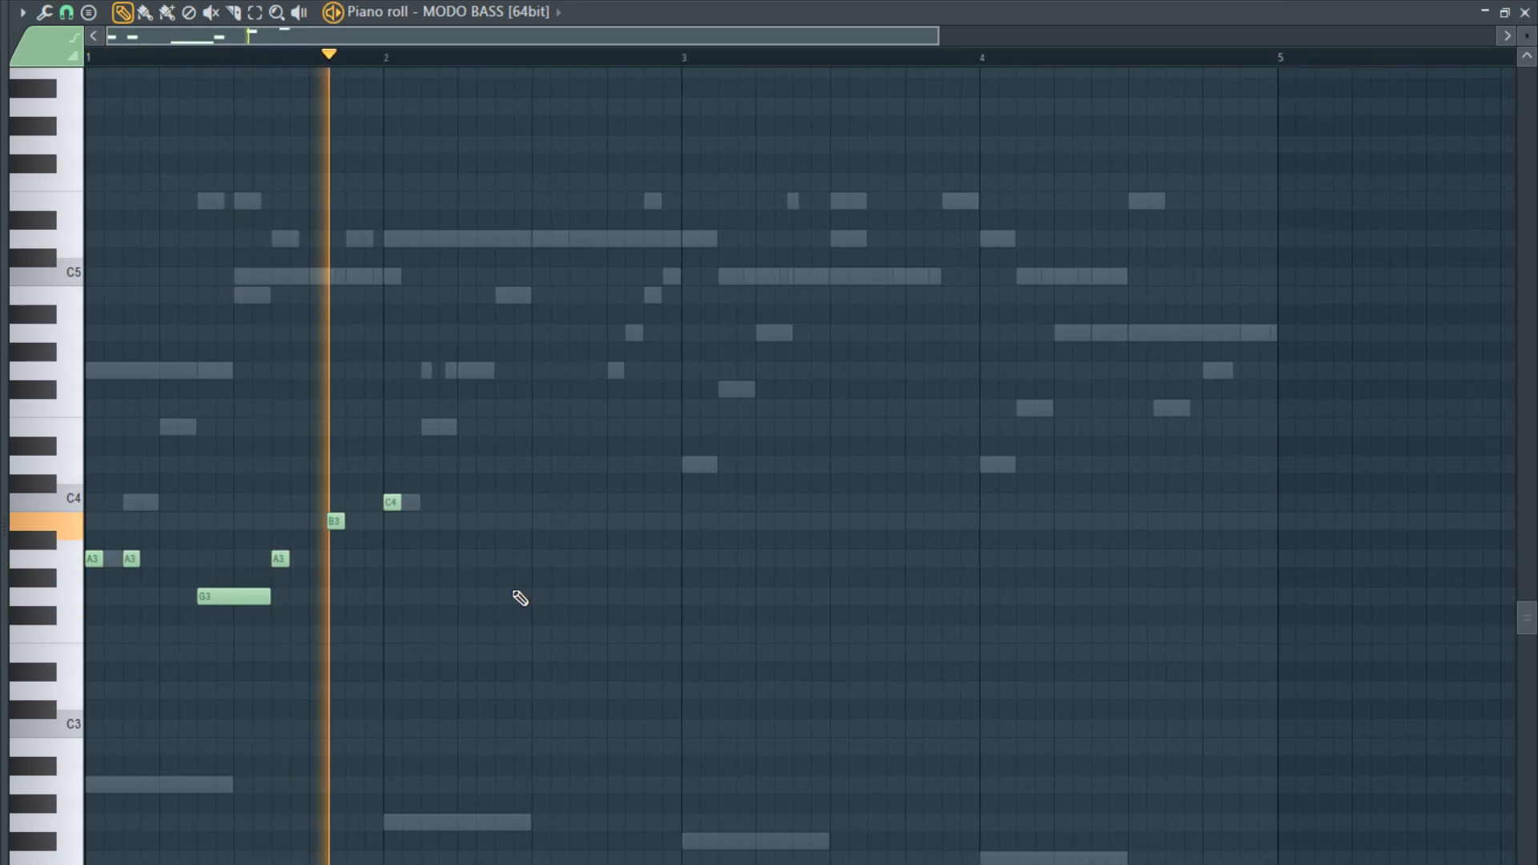
key(space)
- Lengthen the late bar 1 A3 and B3 to three sixteenths each, and add a second short C4 an eighth into bar 2
ctrl+scroll(328, 565, up, 2)
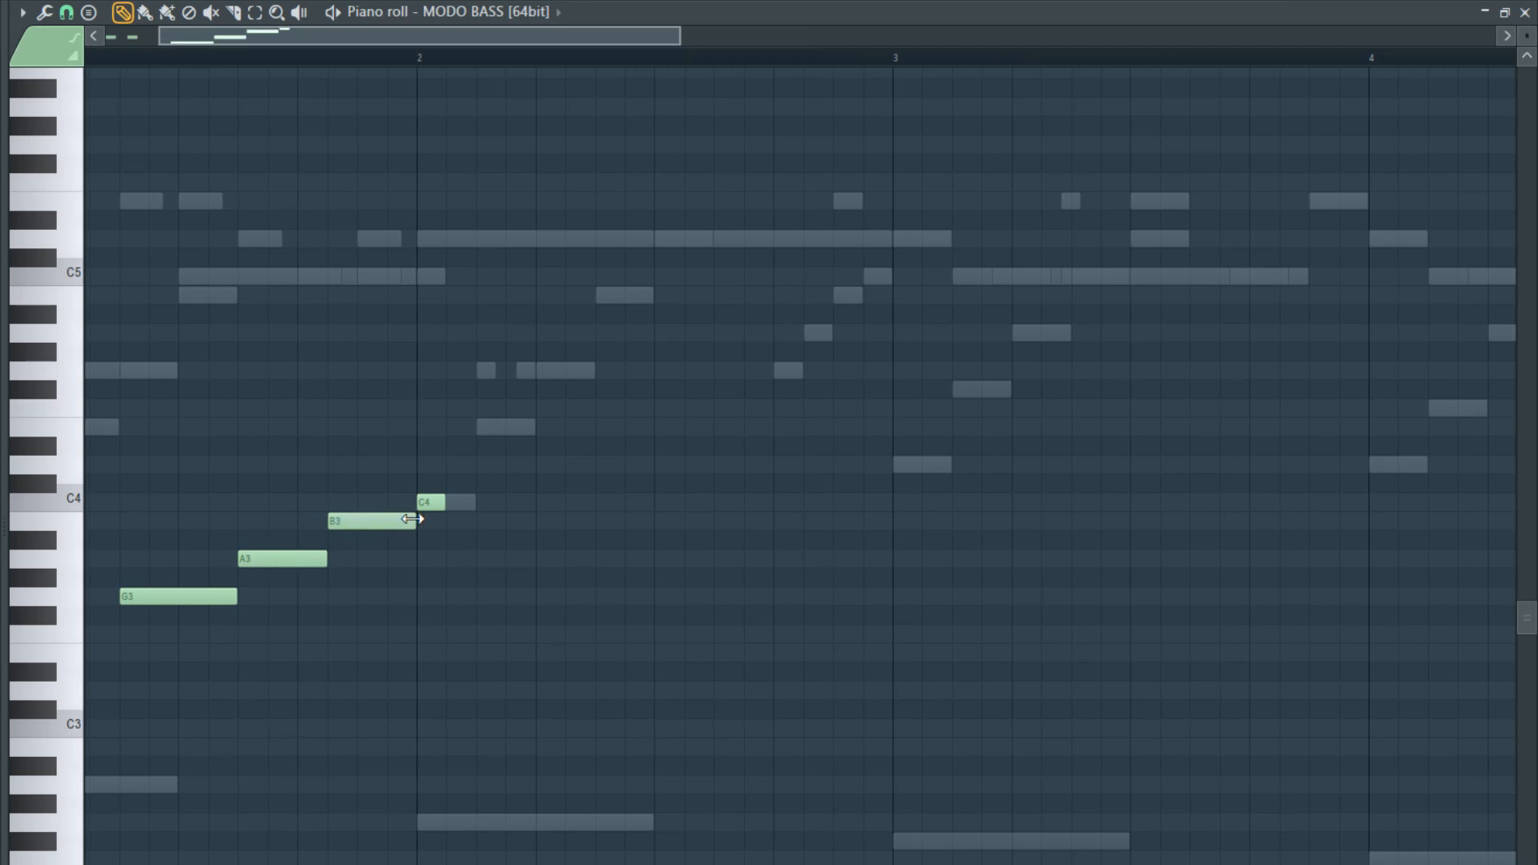
ctrl+scroll(292, 573, down, 4)
key(space)
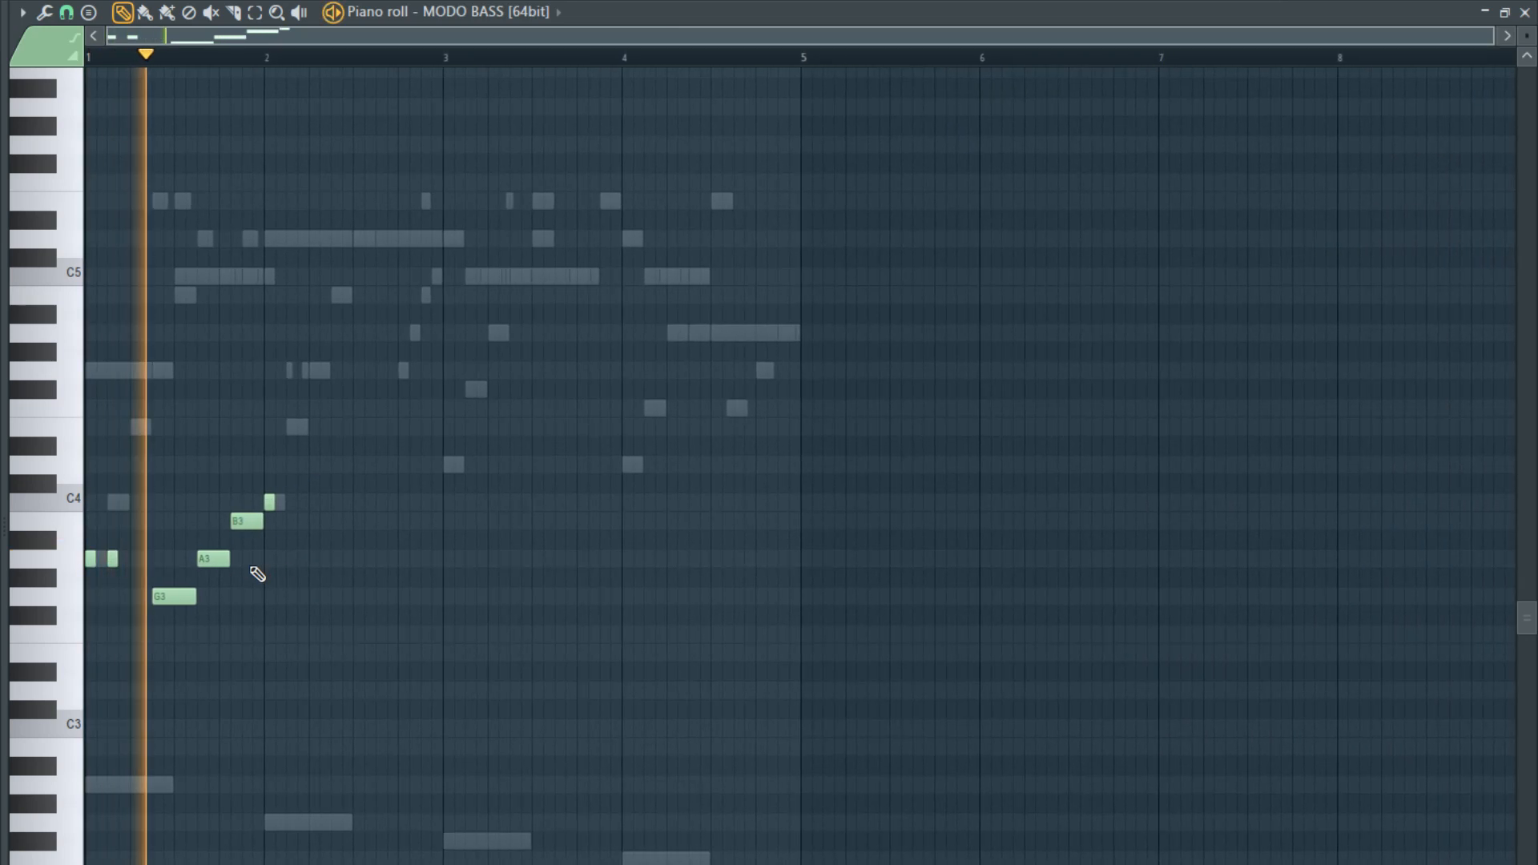
ctrl+scroll(268, 581, up, 3)
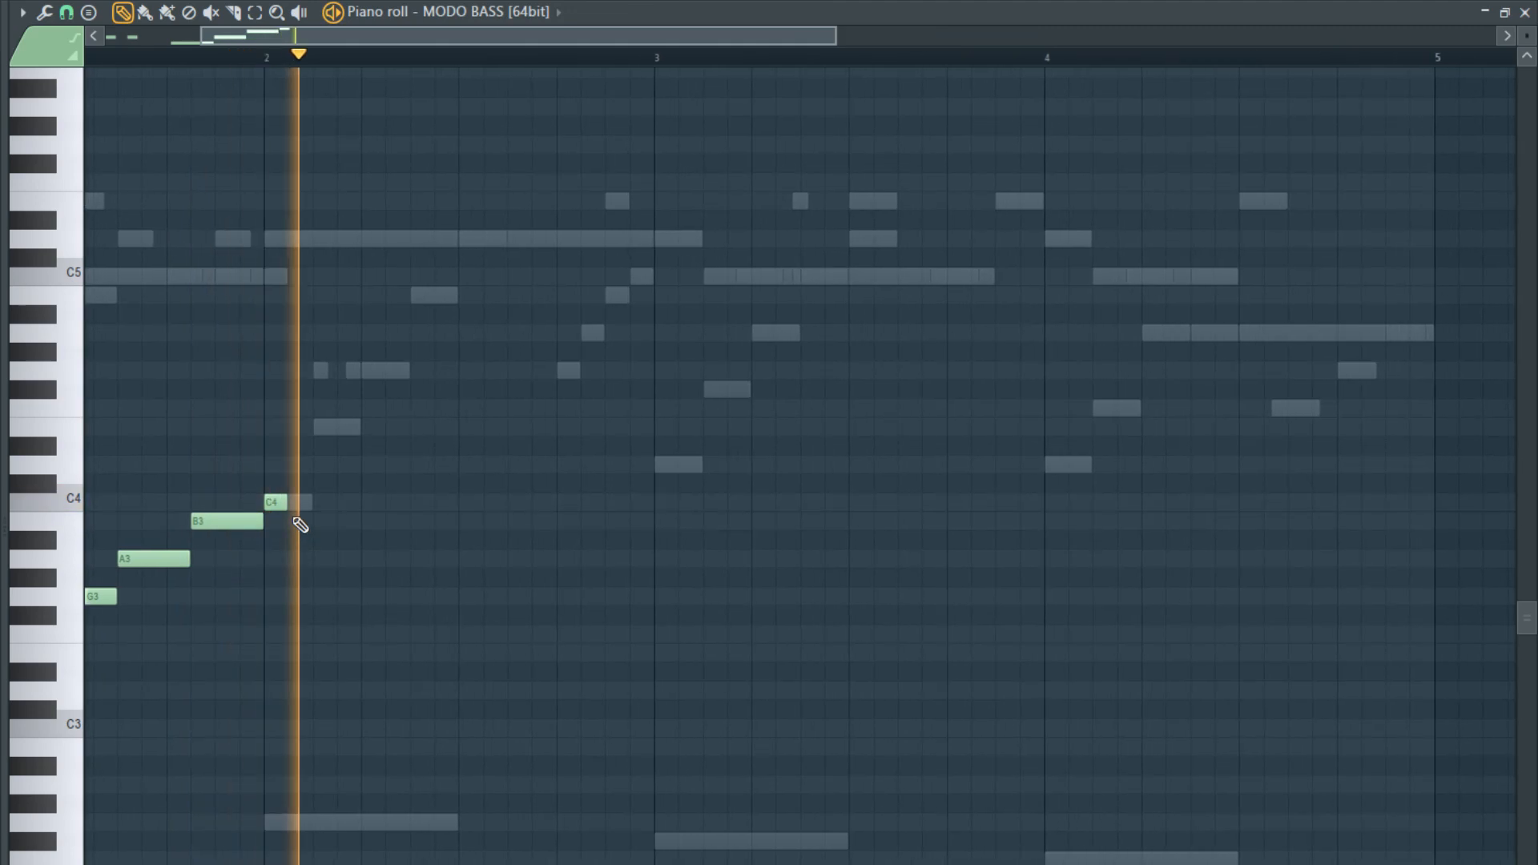
key(space)
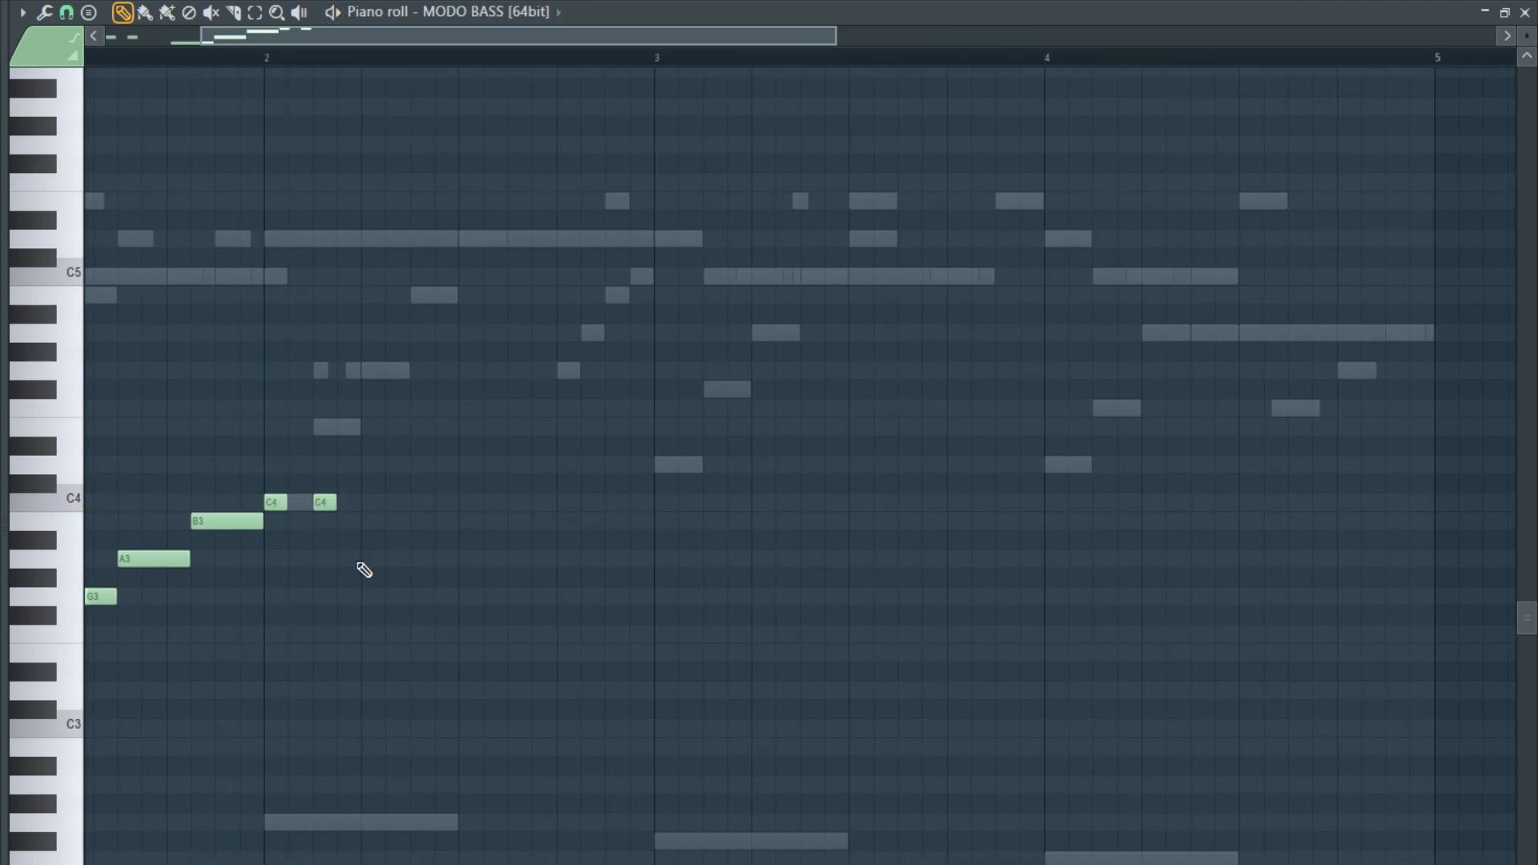
- Play the bass line, then add a short C4 ending at the middle of bar 2 and a D4 starting there
ctrl+scroll(365, 569, down, 2)
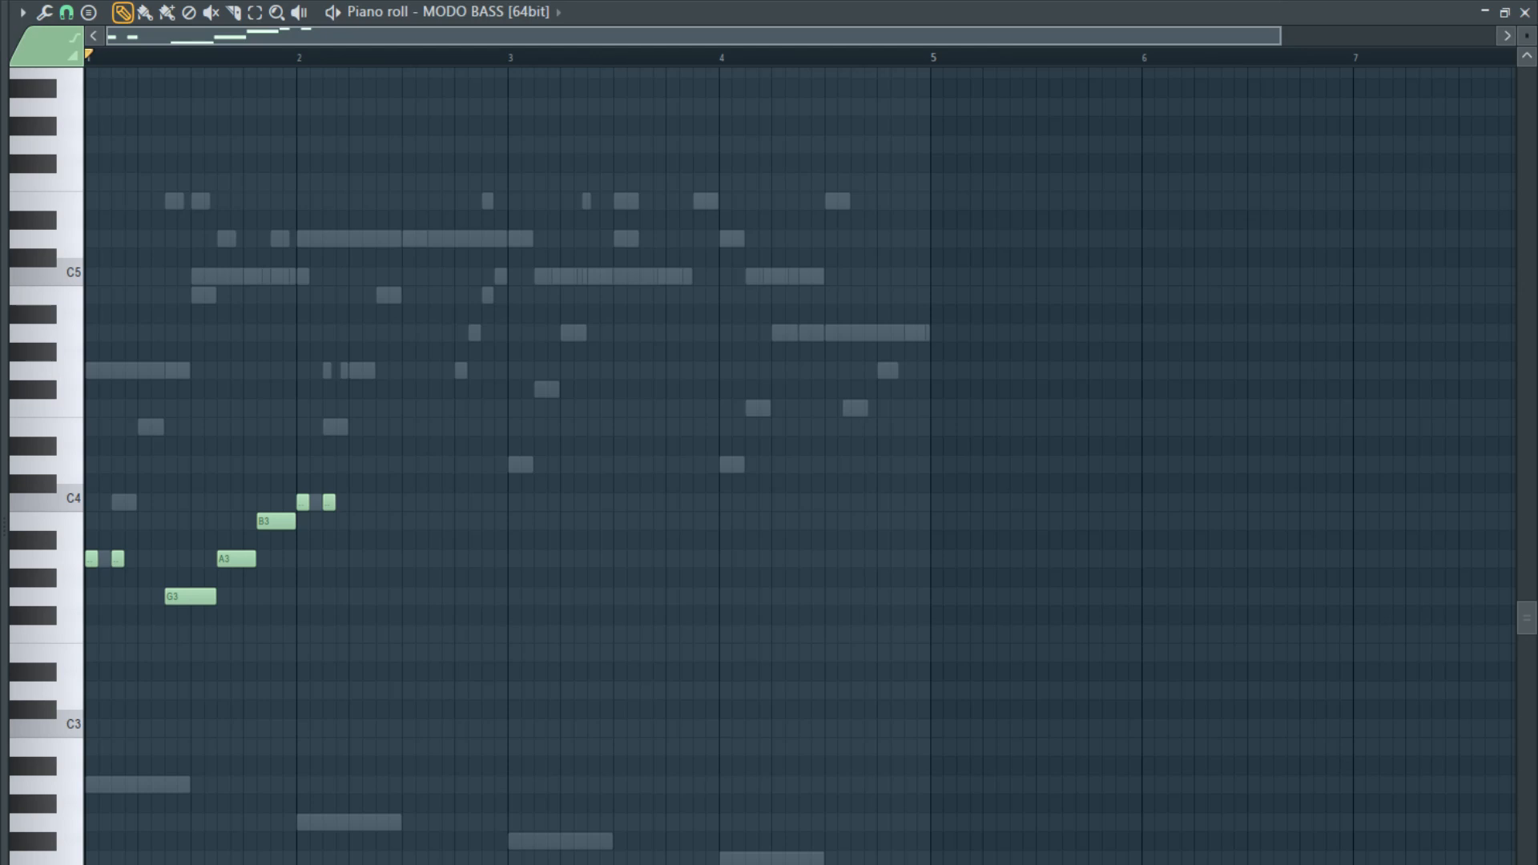
ctrl+scroll(213, 504, down, 1)
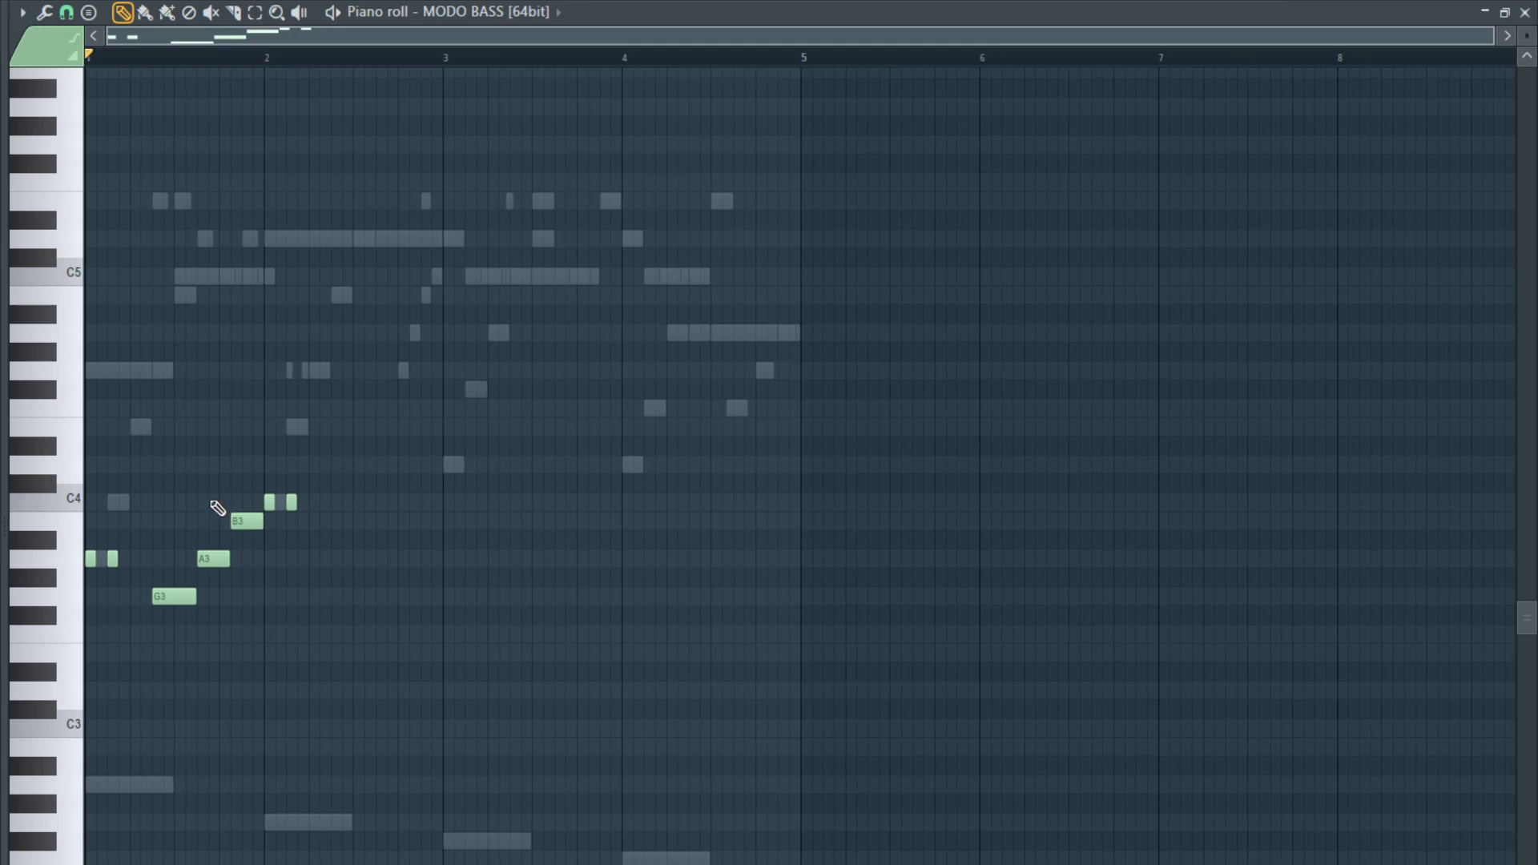
key(space)
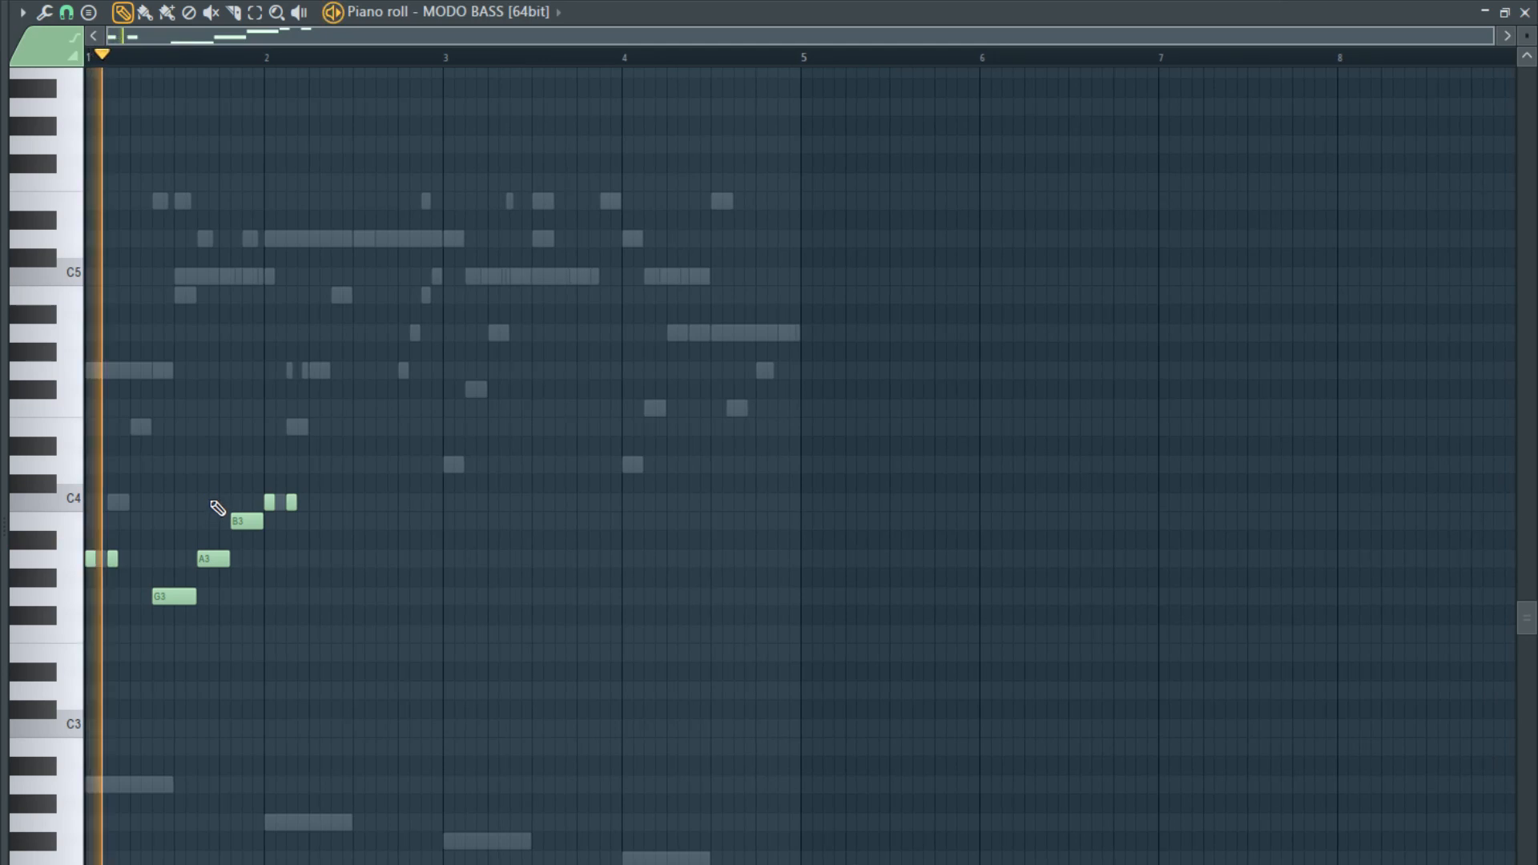
ctrl+scroll(251, 619, up, 3)
ctrl+scroll(302, 620, up, 2)
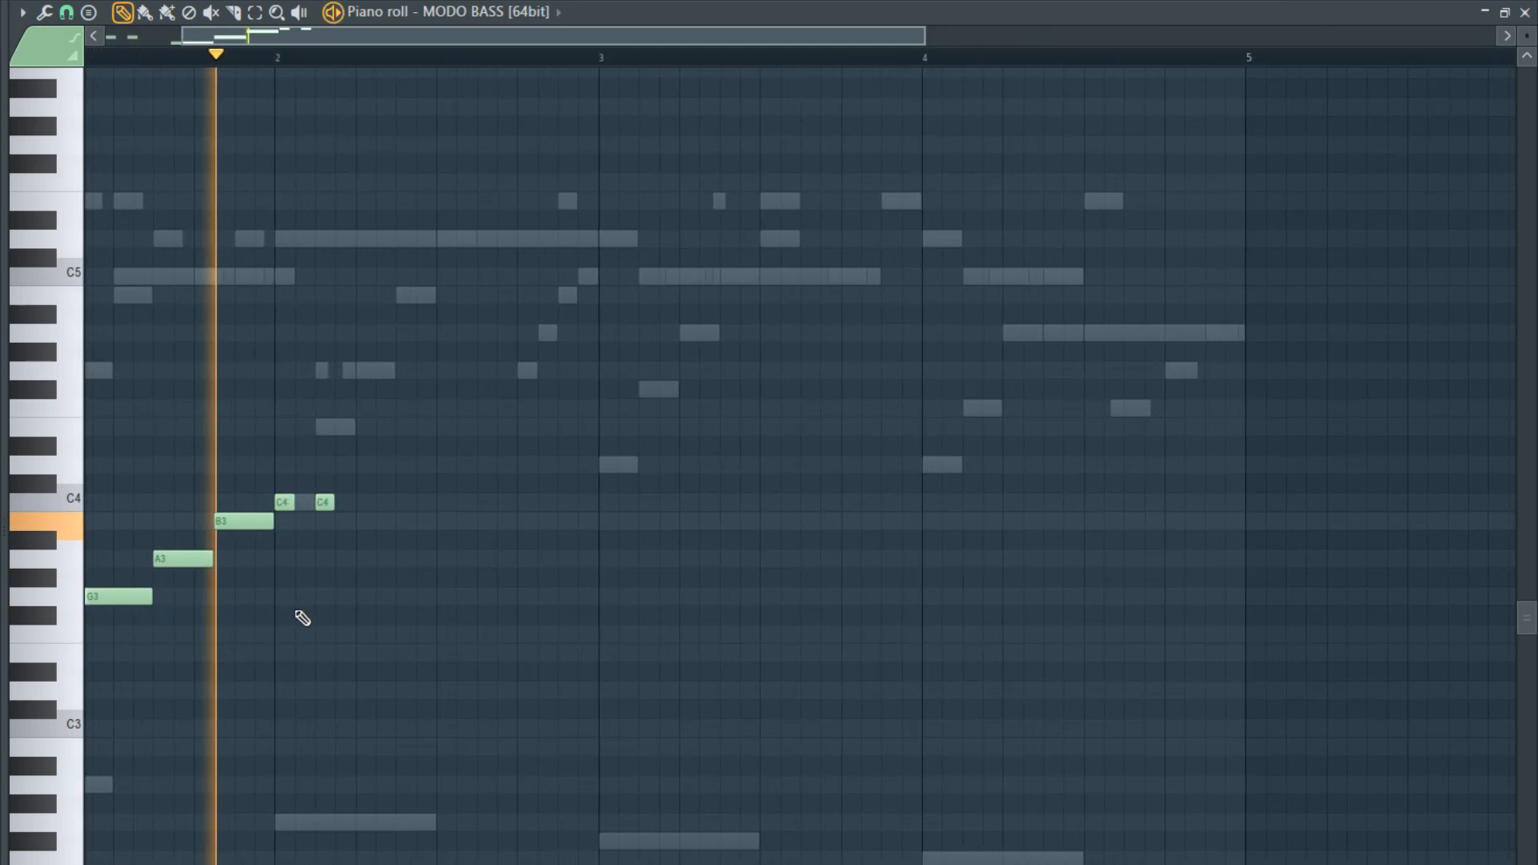
key(space)
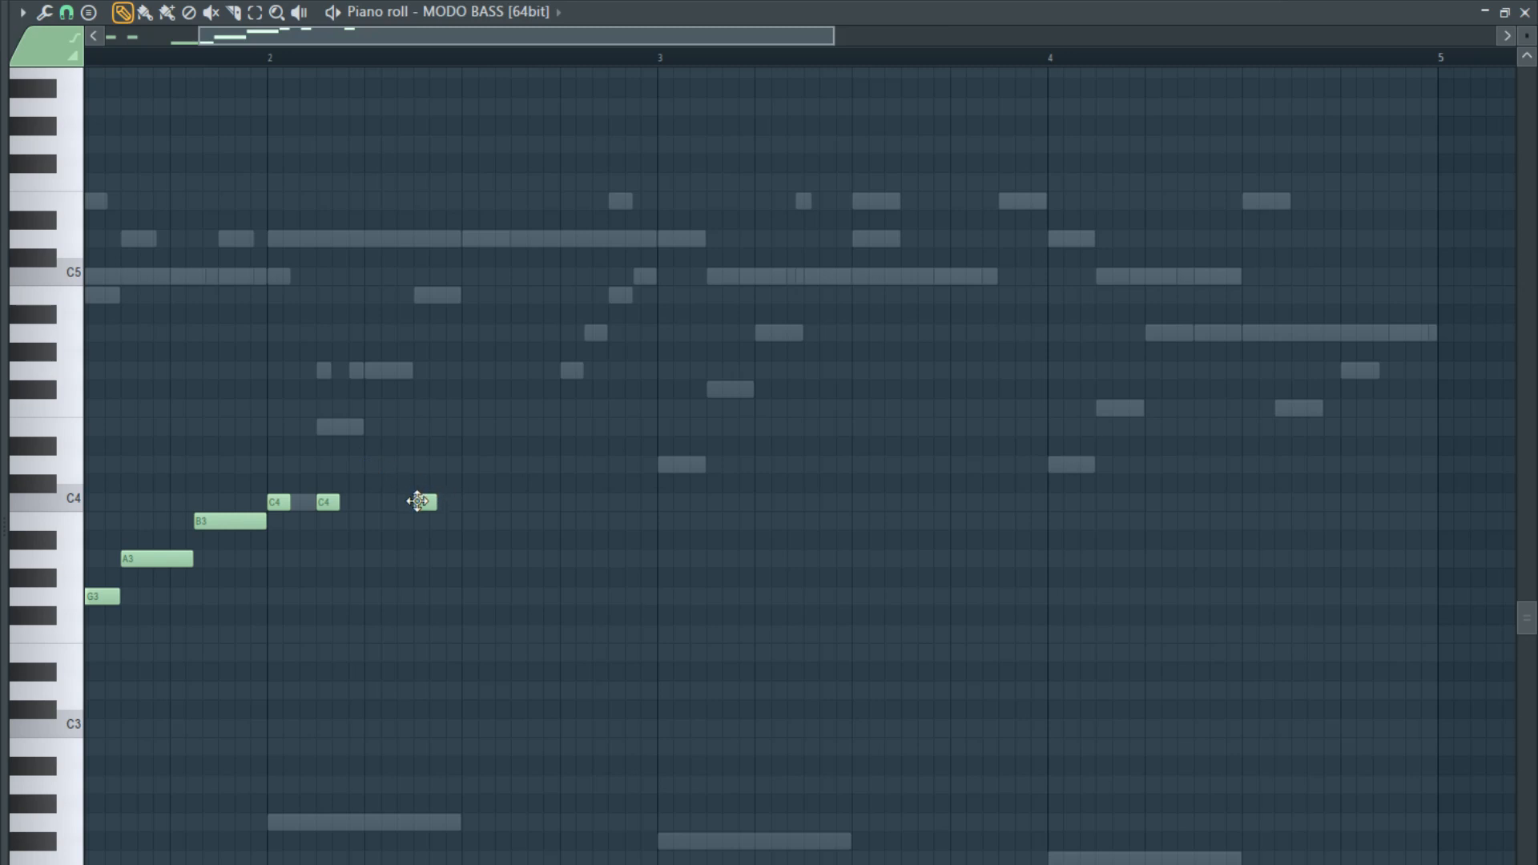
drag(417, 501, 434, 505)
click(469, 467)
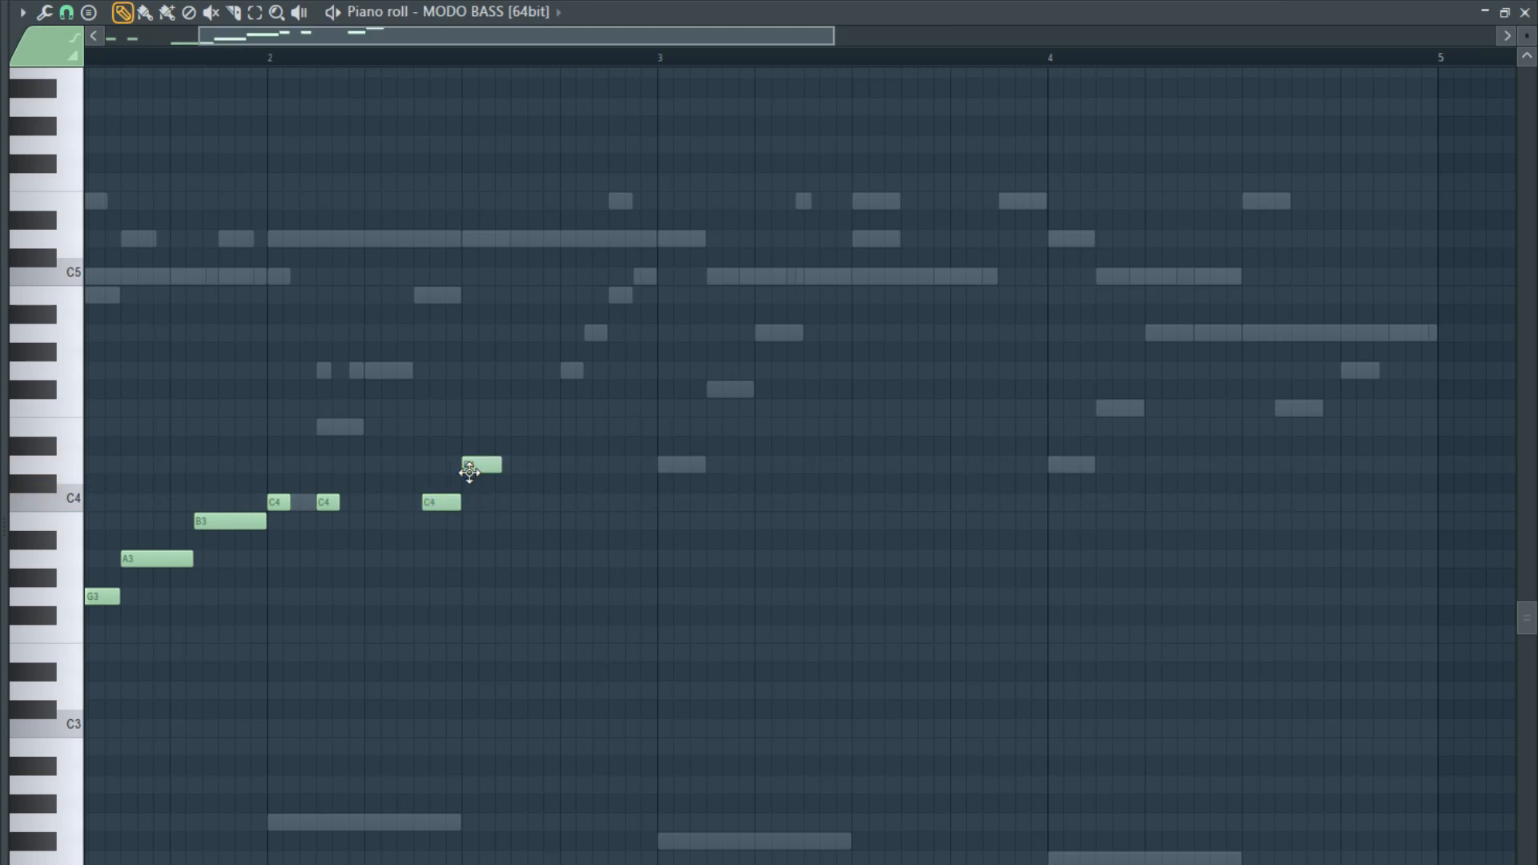
- Audition the bass line and trim the start of the C4 just before the middle of bar 2
ctrl+scroll(482, 465, down, 2)
key(space)
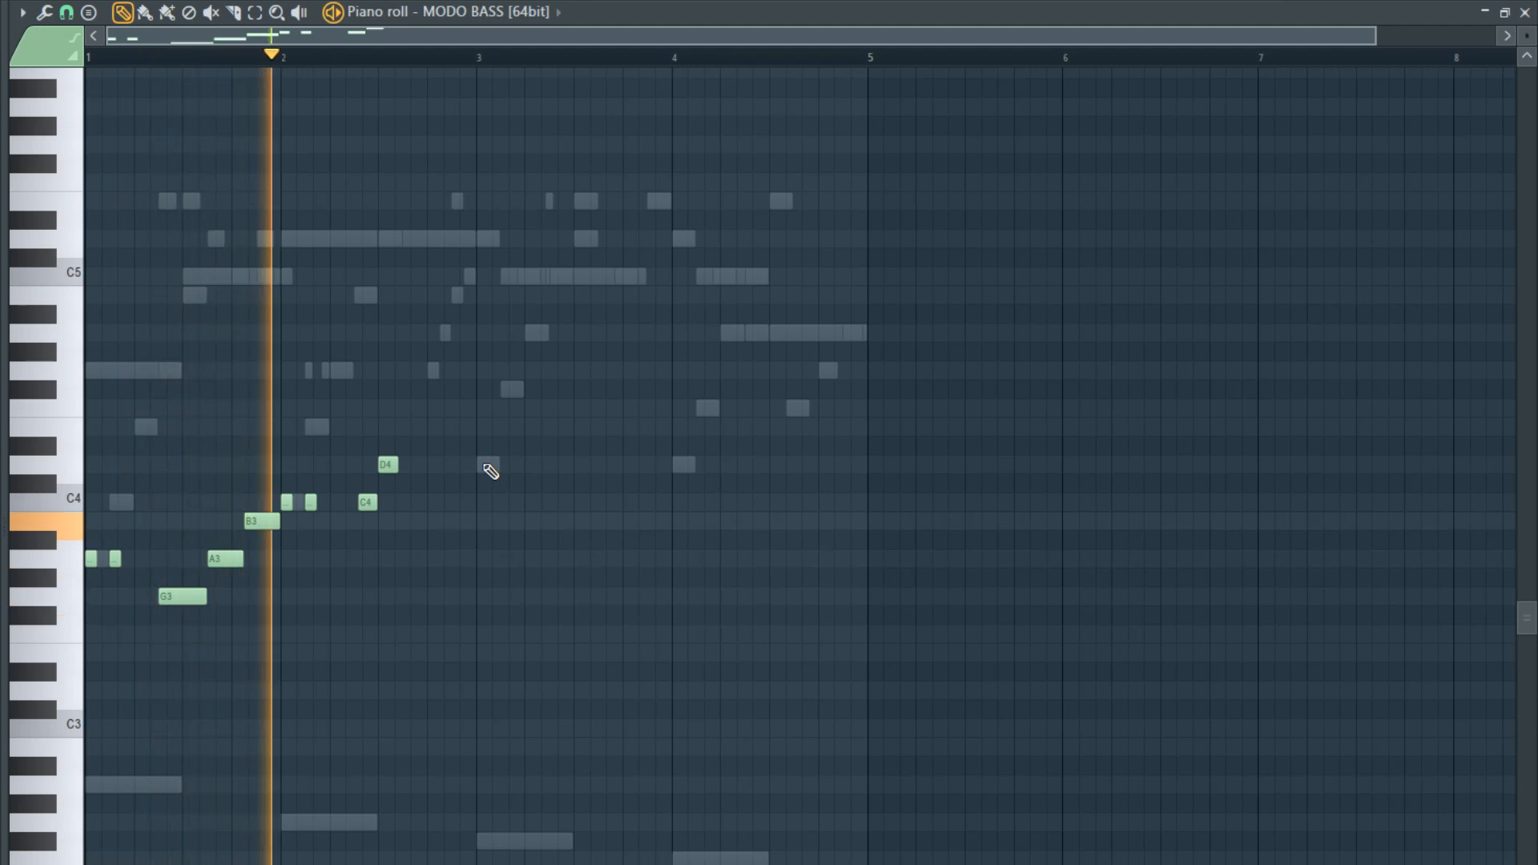
ctrl+scroll(363, 576, up, 1)
ctrl+scroll(380, 561, up, 2)
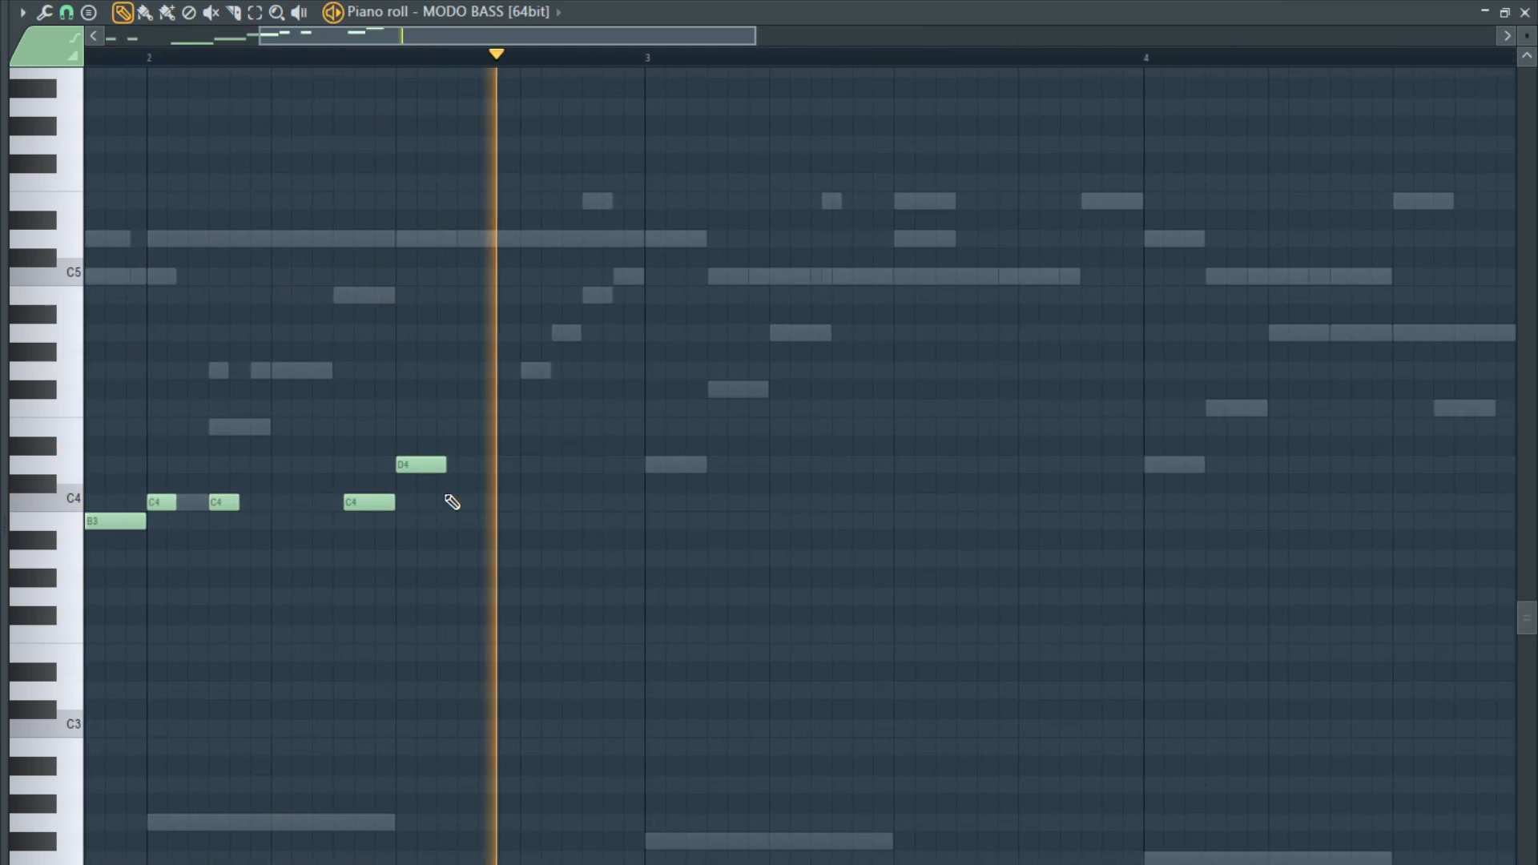
key(space)
drag(358, 510, 370, 510)
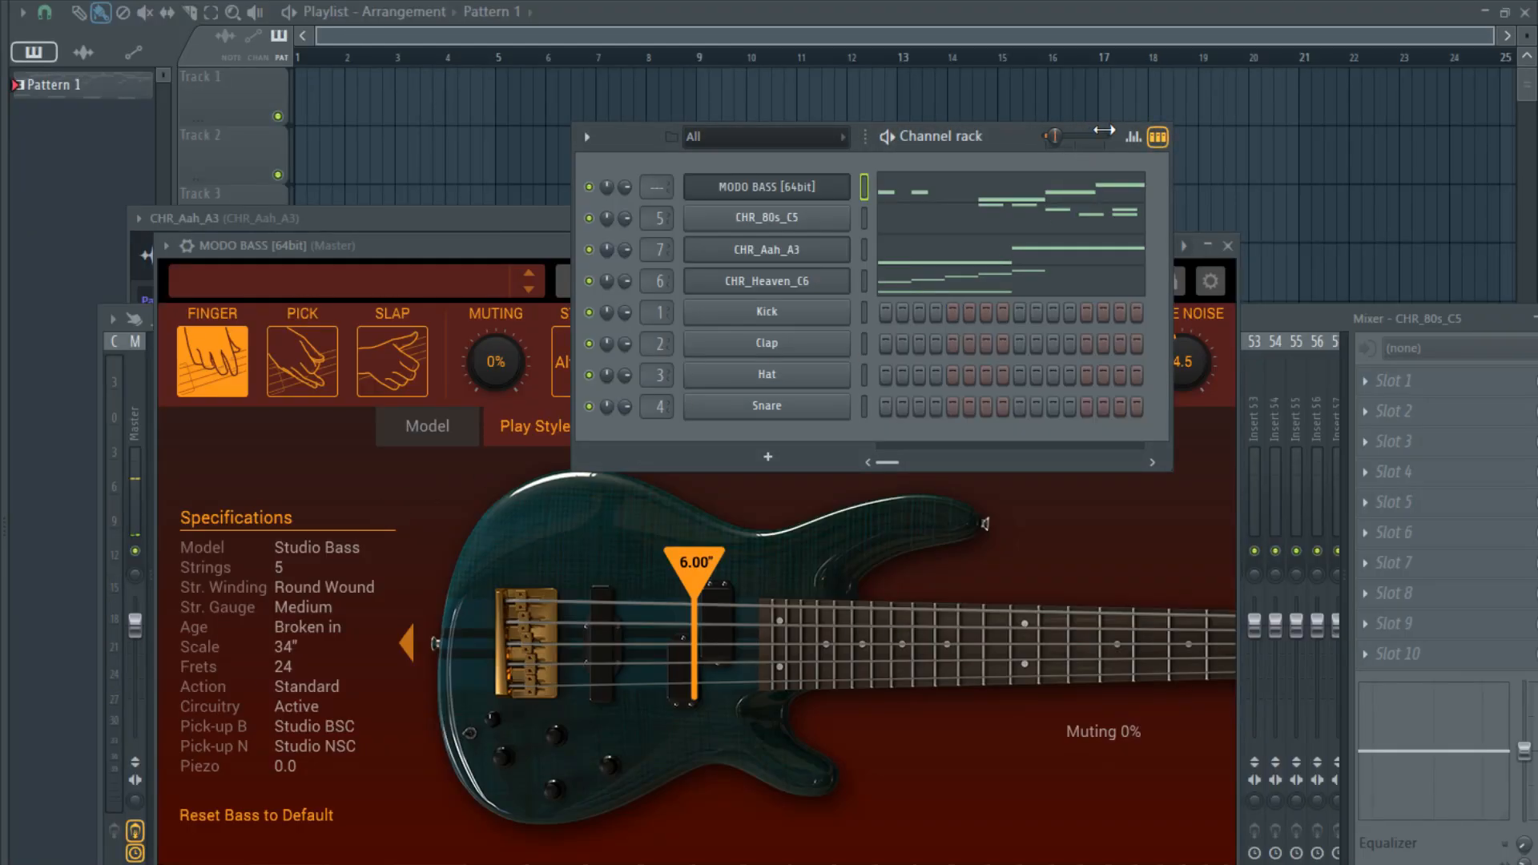
- Add a little swing in the channel rack, replay the MODO BASS line, and lengthen the D4 to an eighth
click(996, 234)
ctrl+scroll(858, 378, down, 4)
key(space)
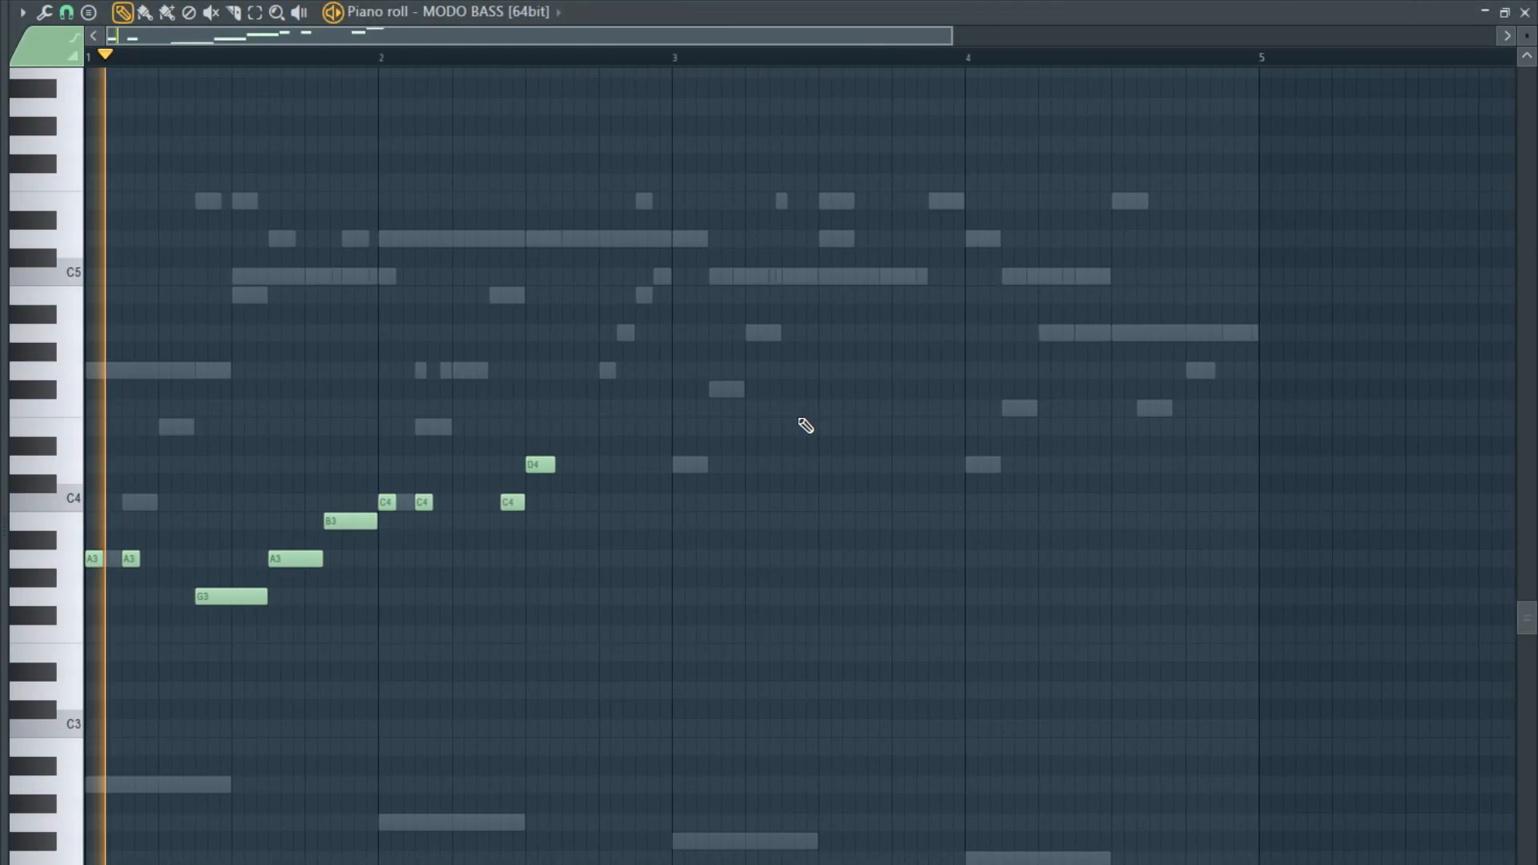
ctrl+scroll(320, 552, up, 4)
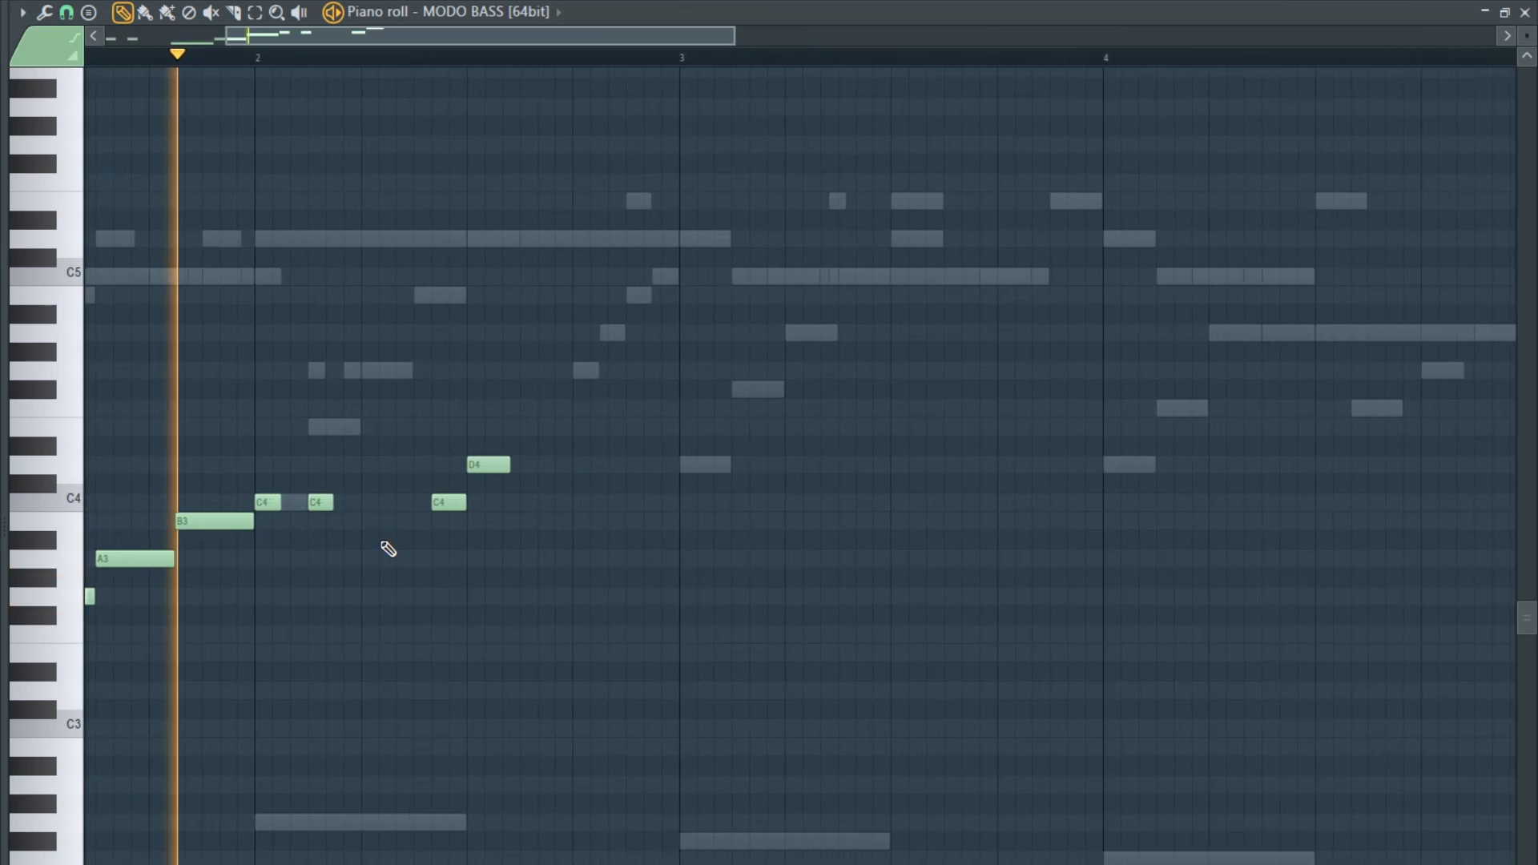
ctrl+scroll(434, 550, down, 2)
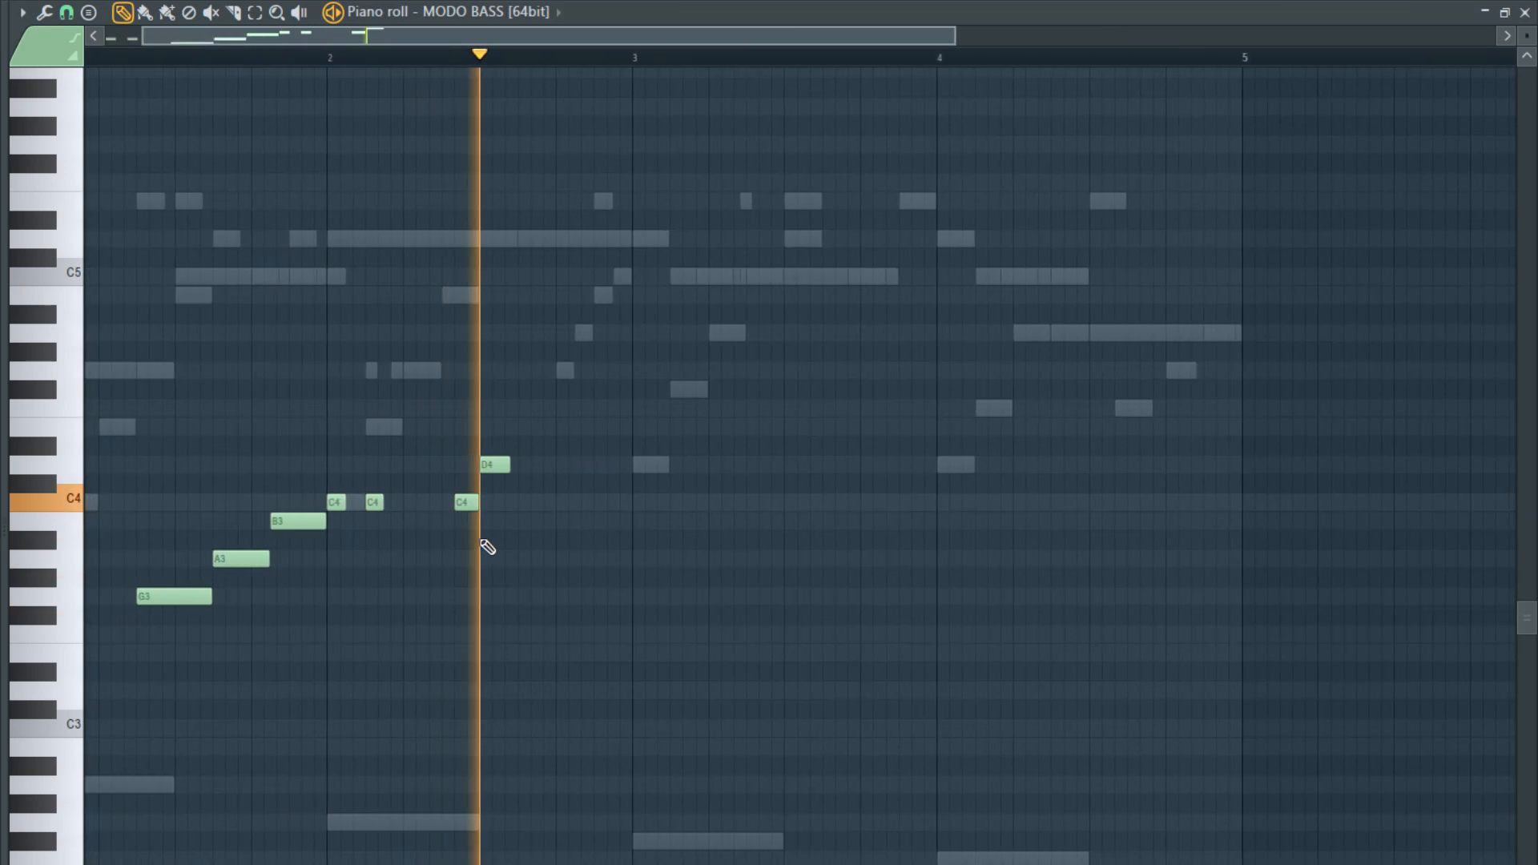
key(space)
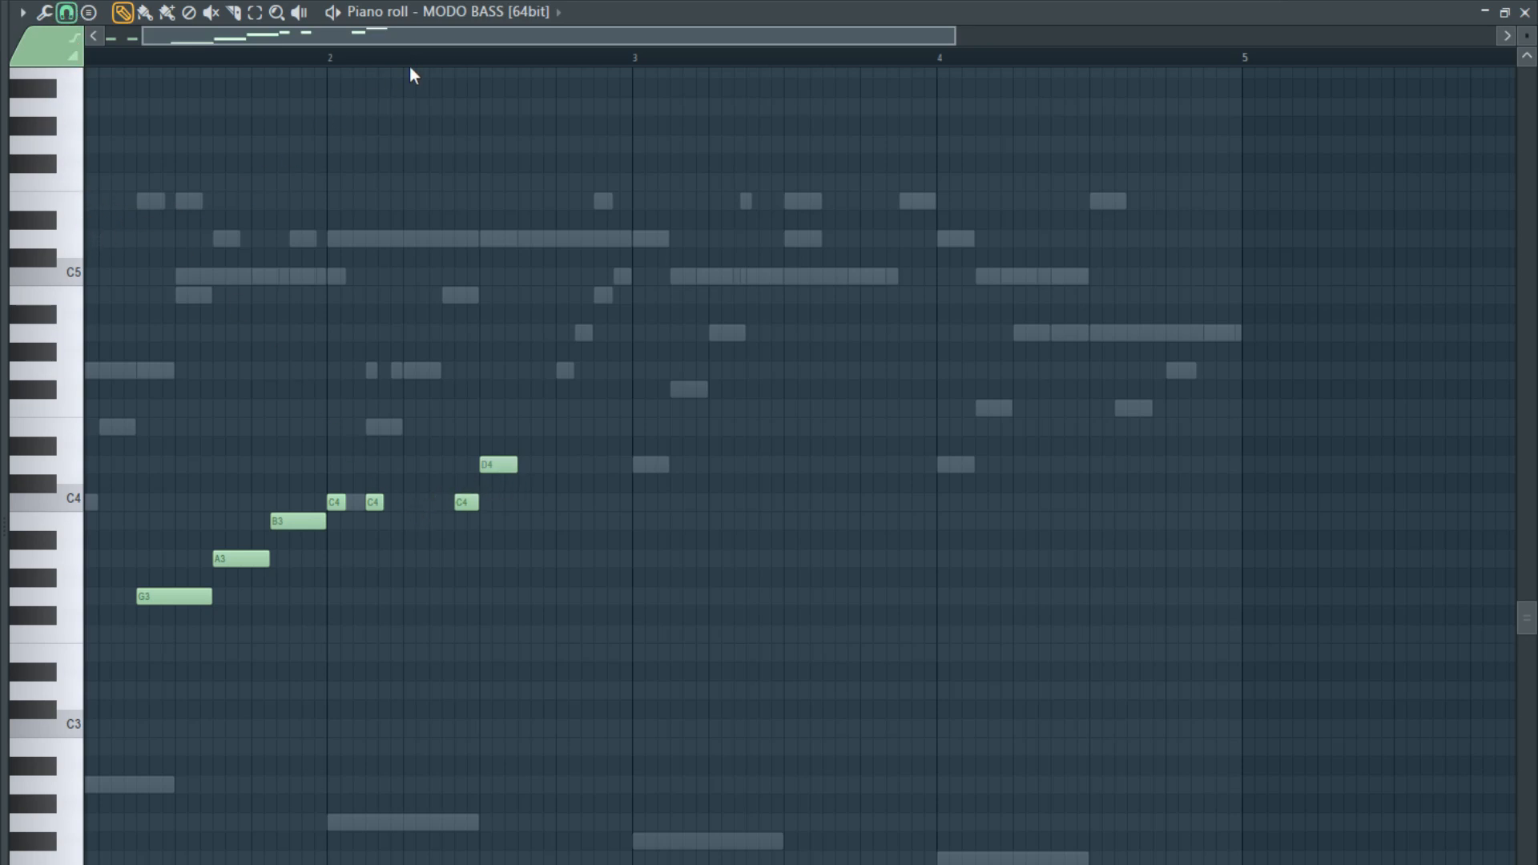
- Add an eighth-long E4 on beat 4 of bar 2 with a short C4 leading up to it, checking by playback
key(space)
scroll(296, 237, down, 3)
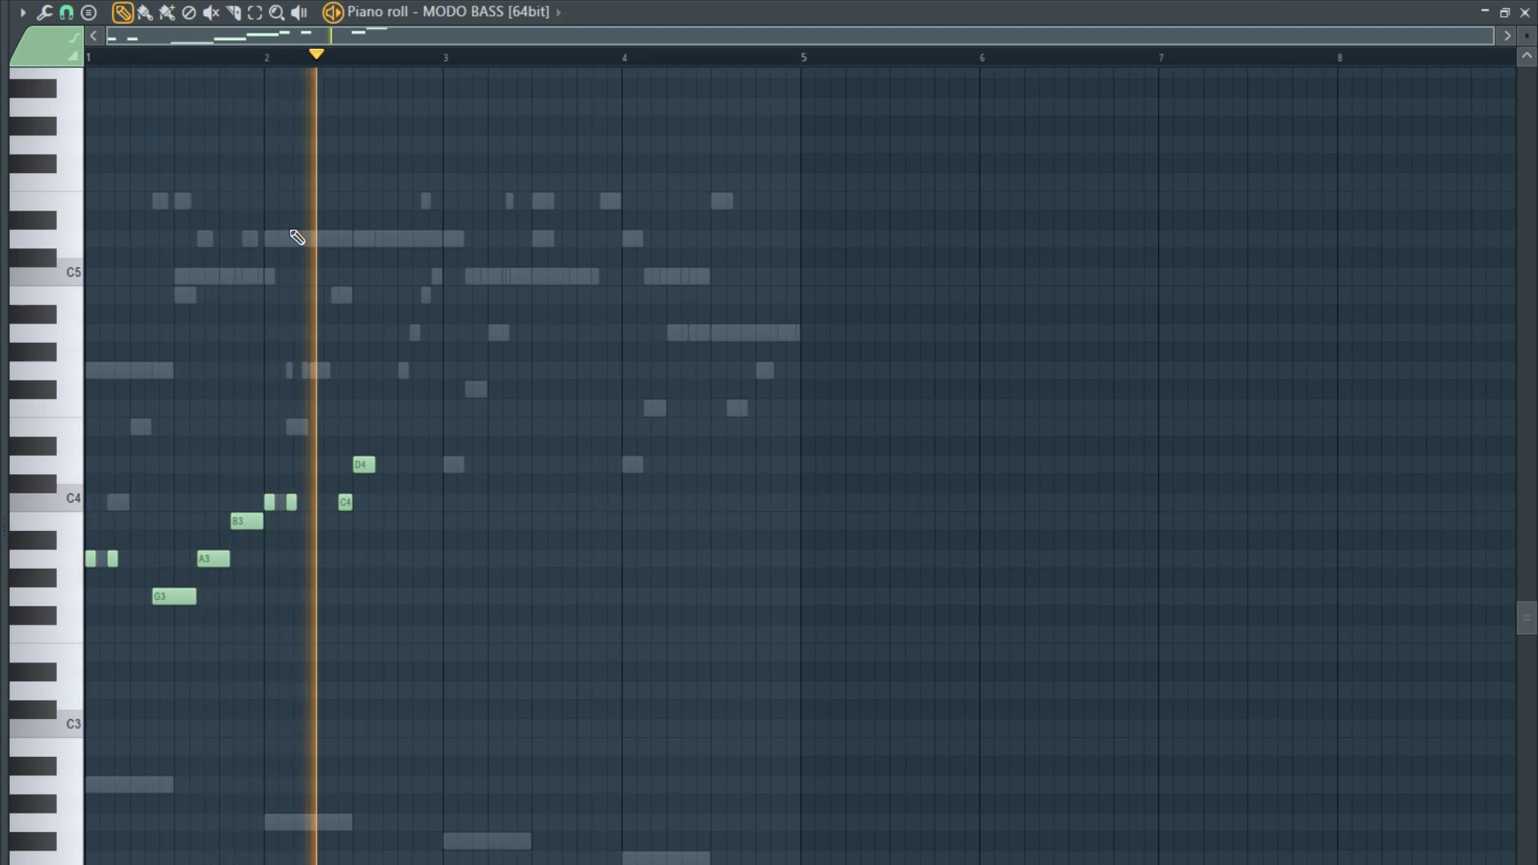
key(space)
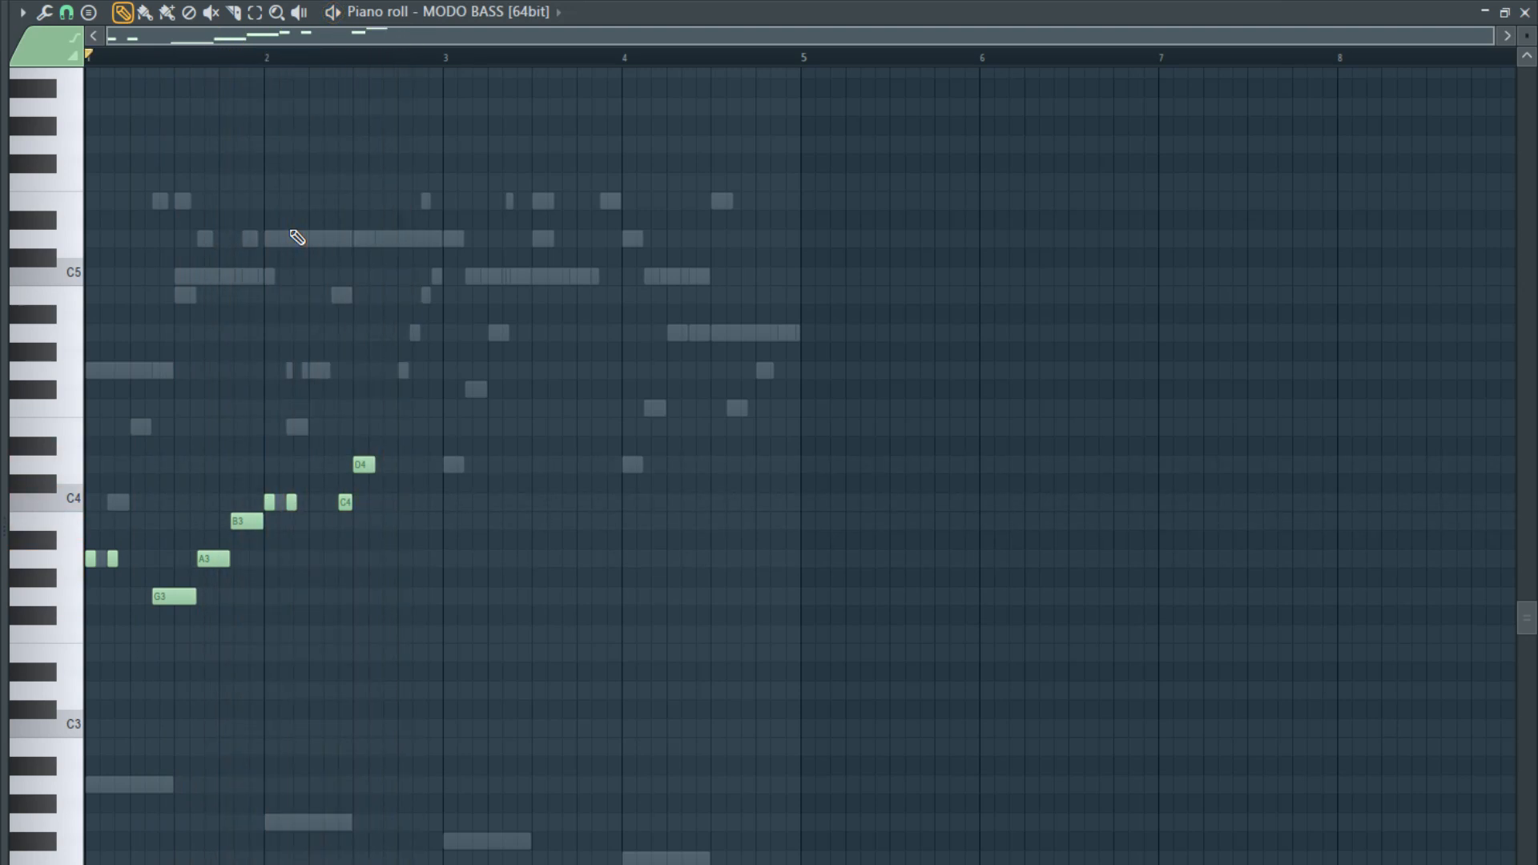
scroll(496, 496, up, 2)
scroll(497, 497, up, 1)
drag(250, 464, 334, 428)
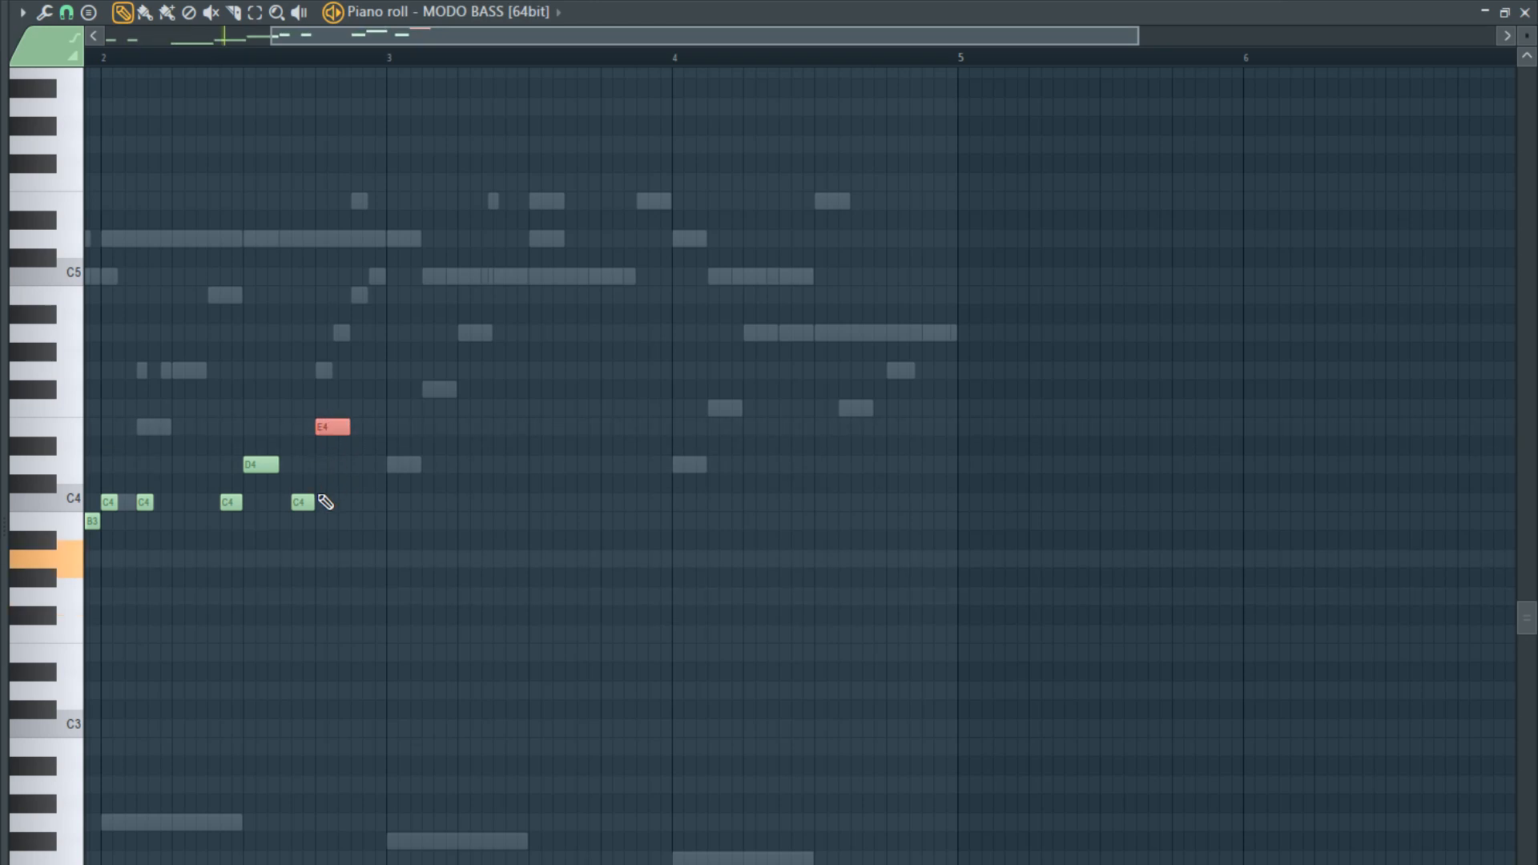
scroll(319, 497, up, 2)
scroll(389, 500, down, 5)
scroll(431, 493, up, 4)
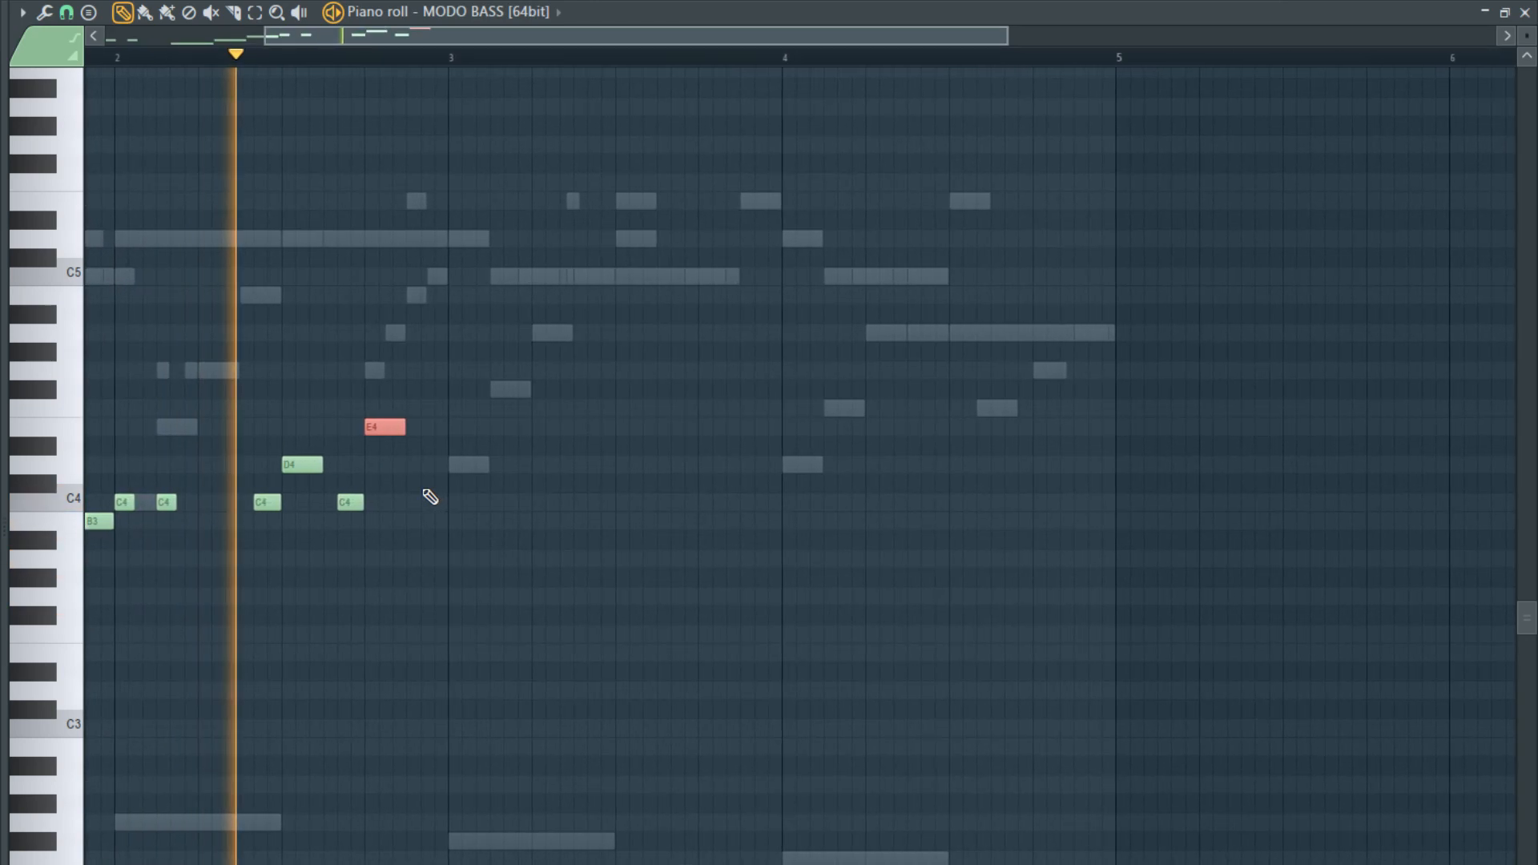
key(space)
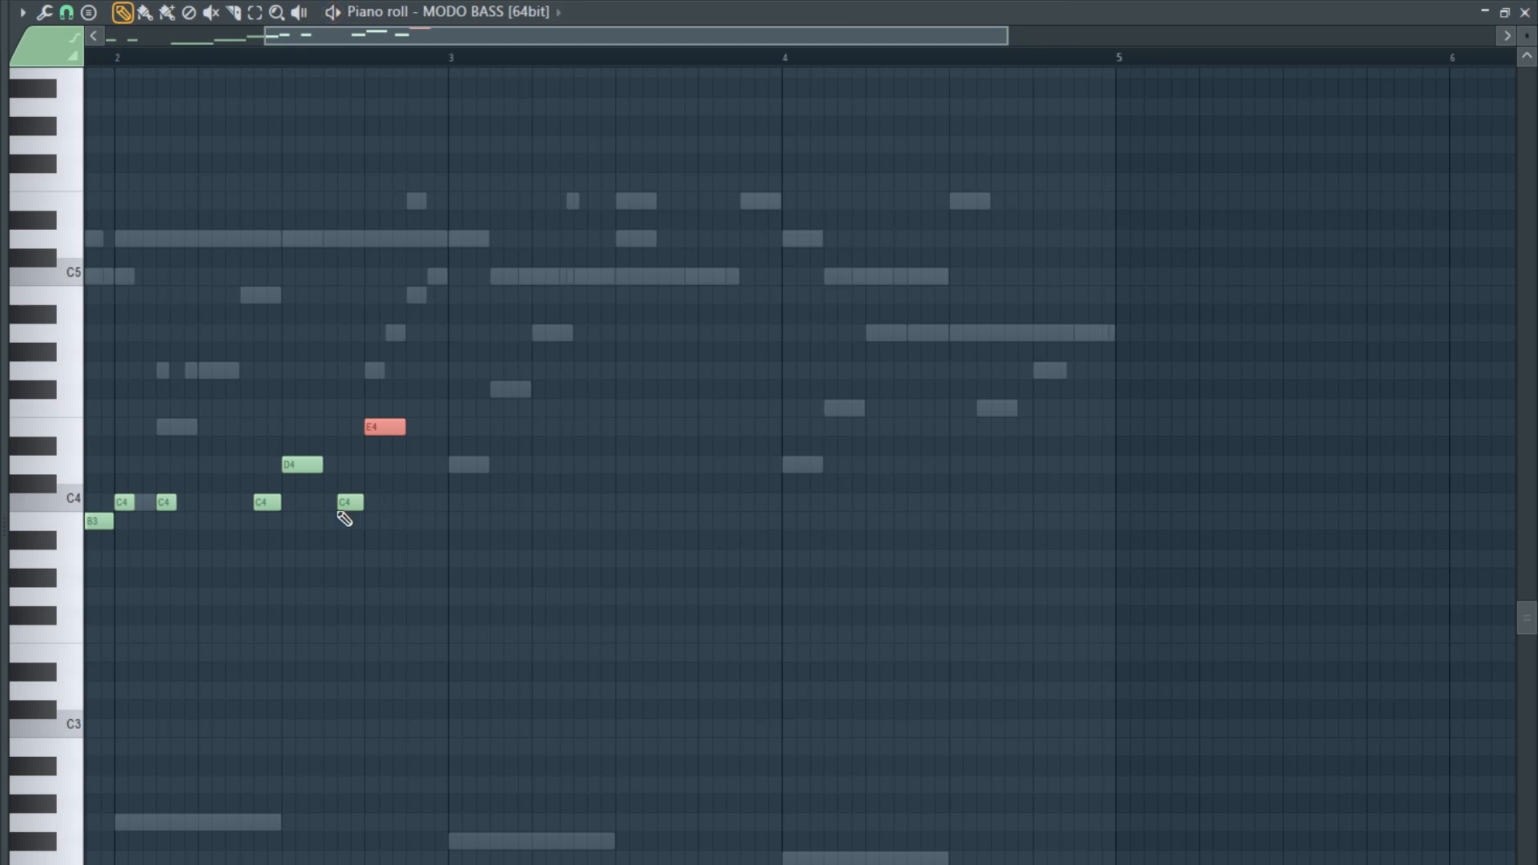
- In bar 2, lengthen the second C4 to an eighth, extend D4 and E4, add a short final C4 after the E4, and play
ctrl+drag(484, 549, 264, 422)
key(space)
scroll(209, 495, down, 3)
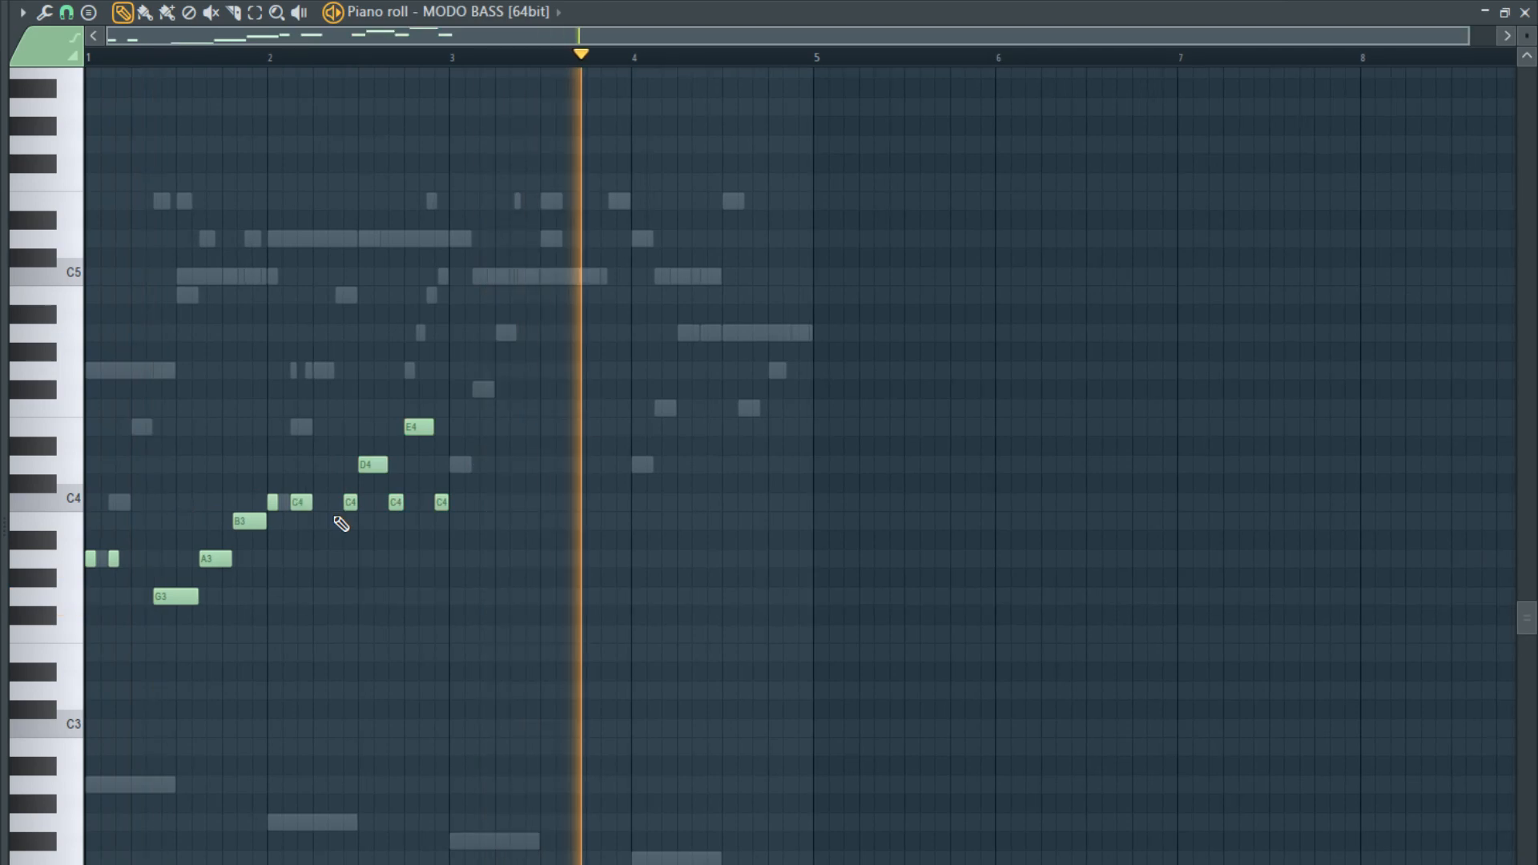
key(space)
drag(456, 483, 457, 447)
scroll(474, 457, down, 4)
right_click(464, 222)
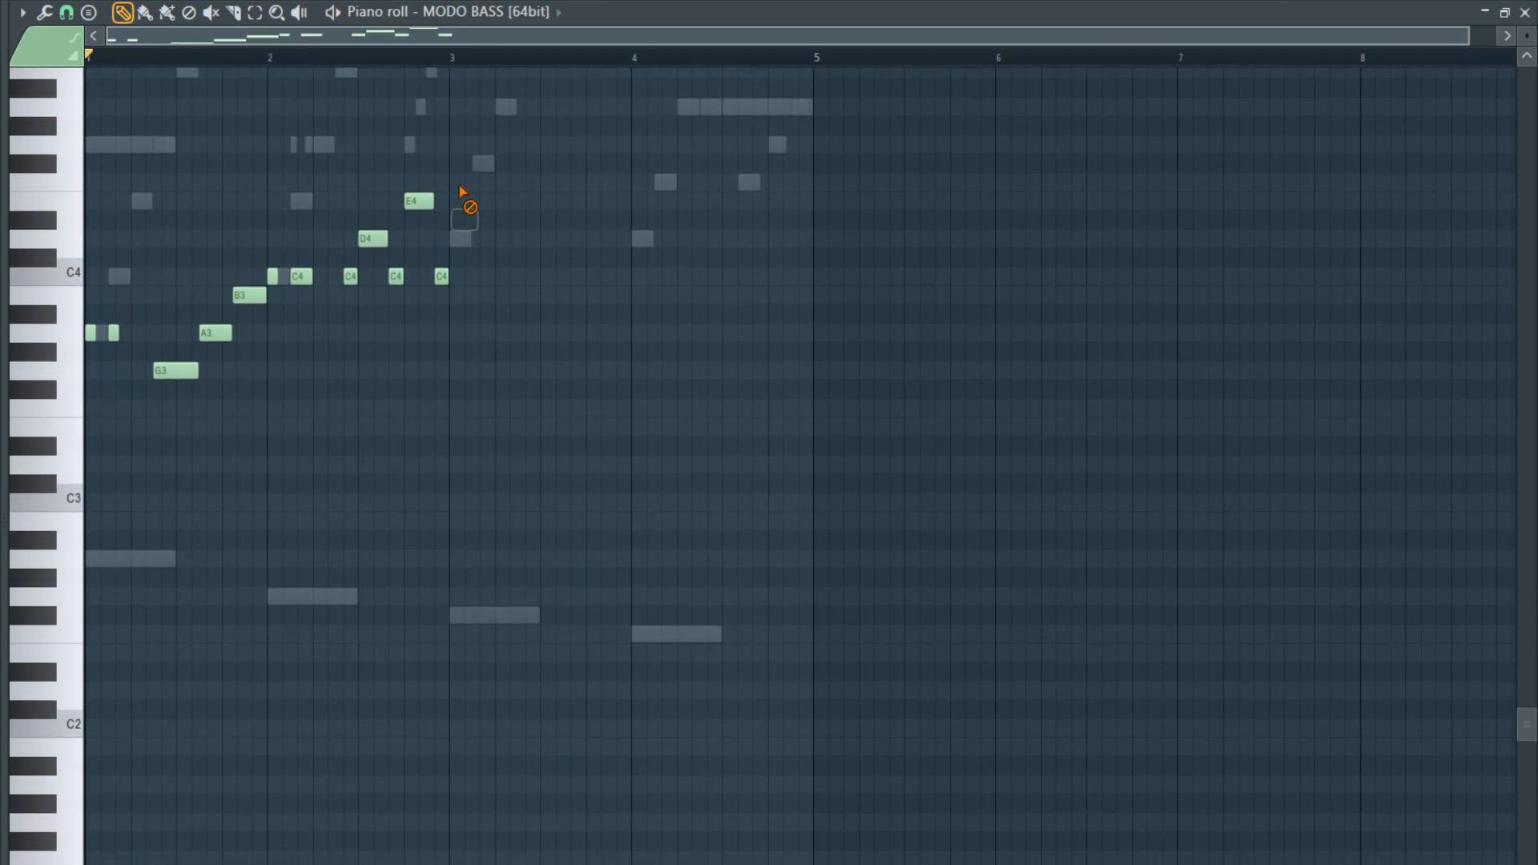
click(446, 615)
right_click(454, 615)
- Add an eighth-long F# at the start of bar 3 and place it at F#3
scroll(479, 631, up, 2)
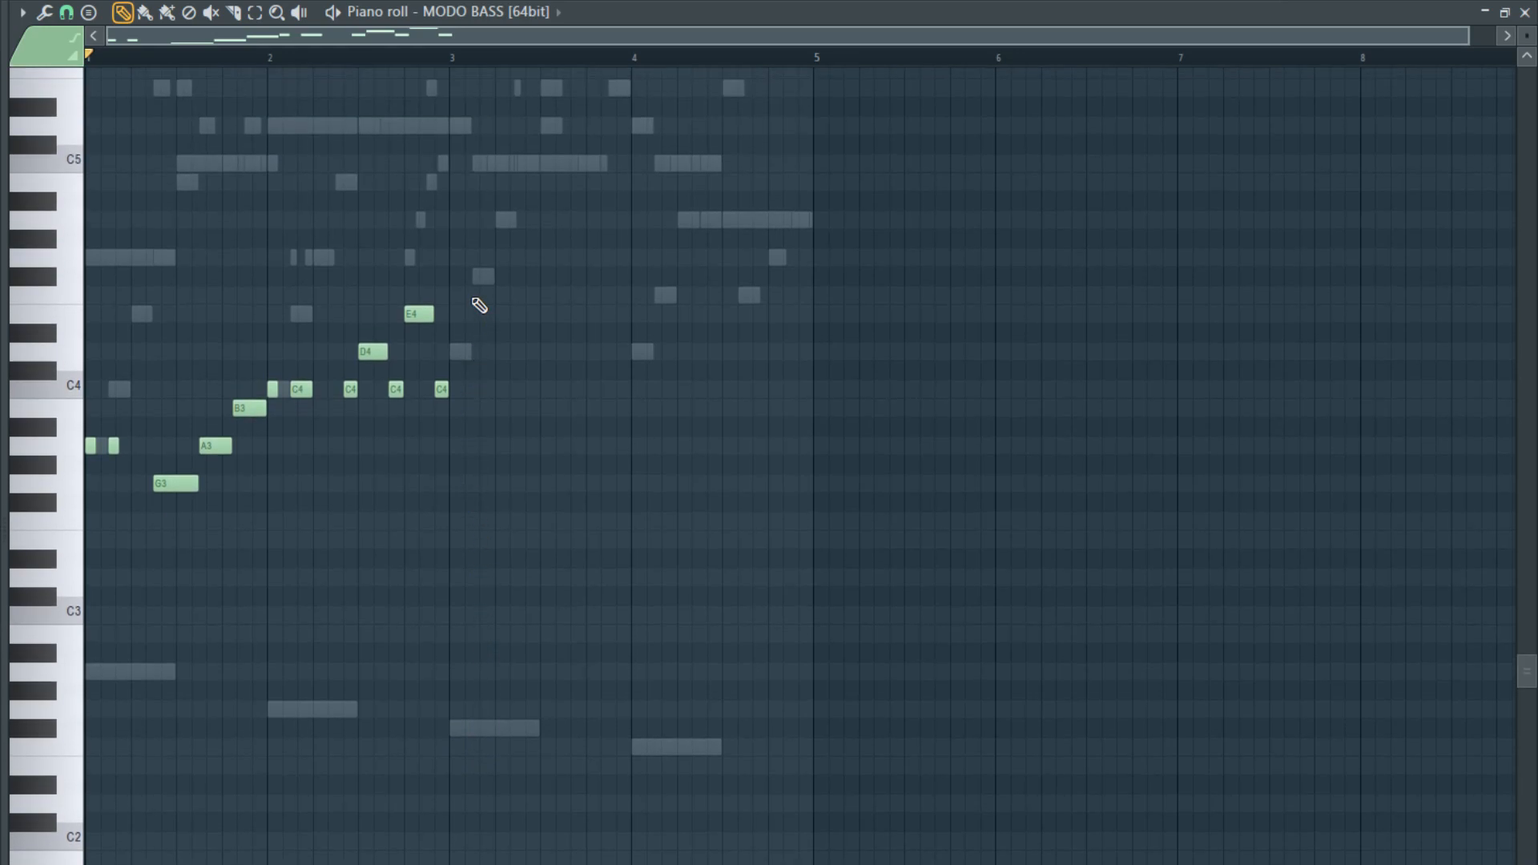
click(460, 277)
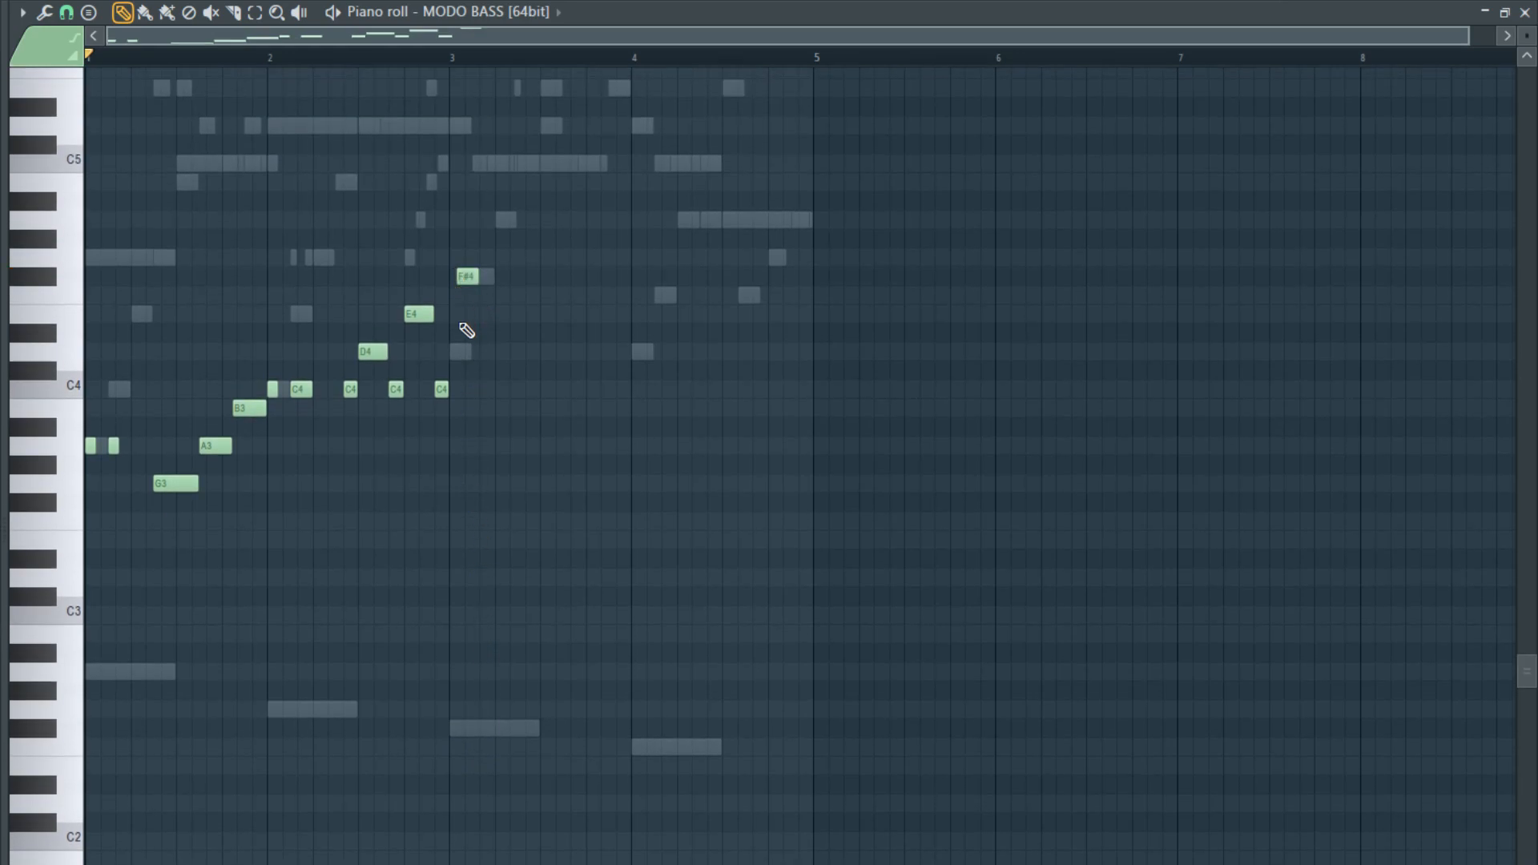
drag(461, 276, 440, 516)
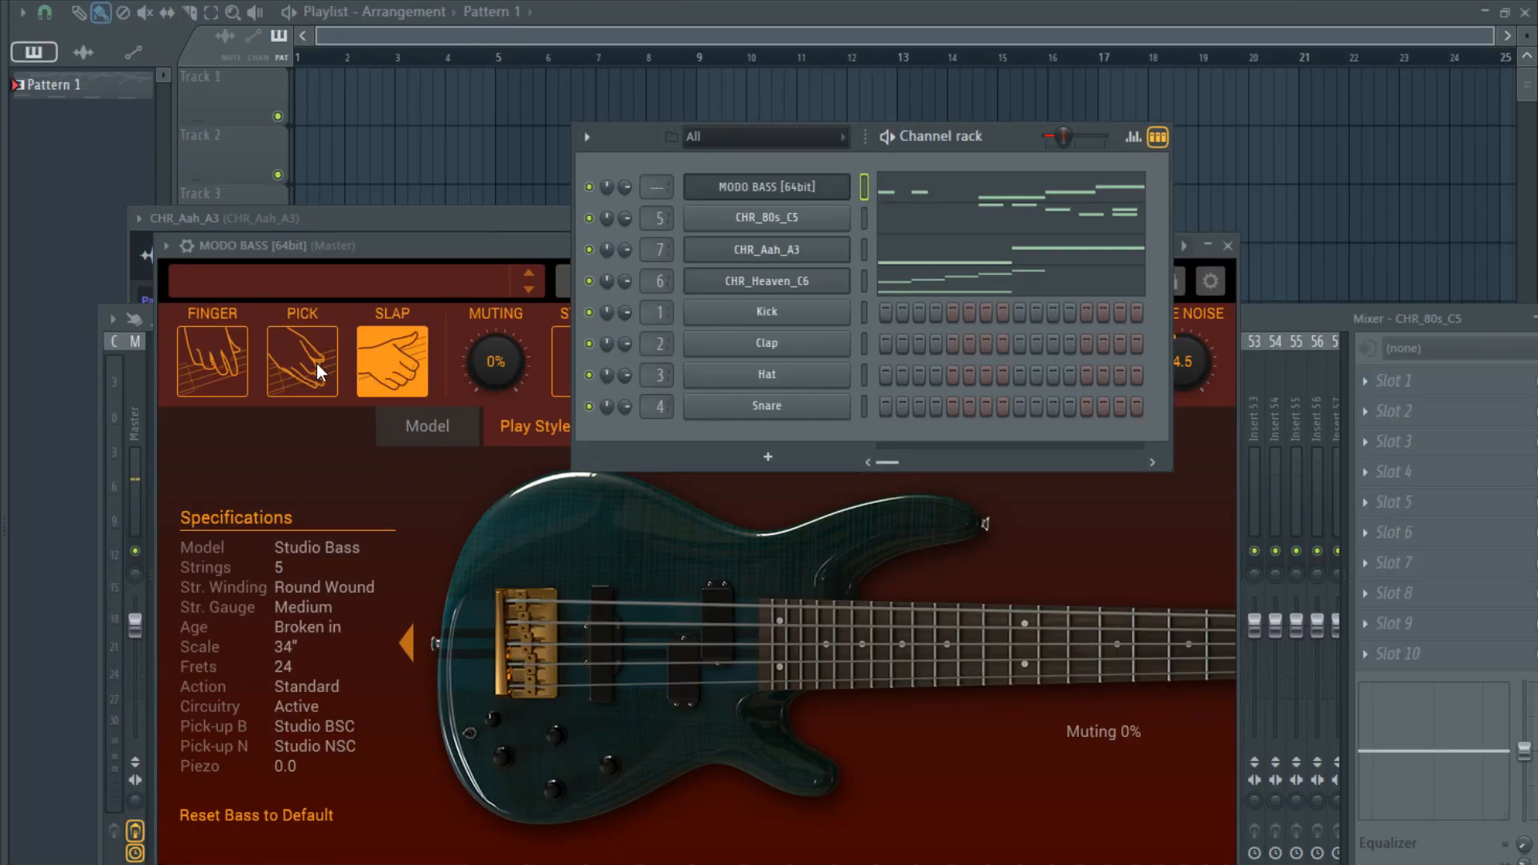
- Try the Slap play style in MODO BASS, switch back to Finger, and return to the bass notes
click(382, 364)
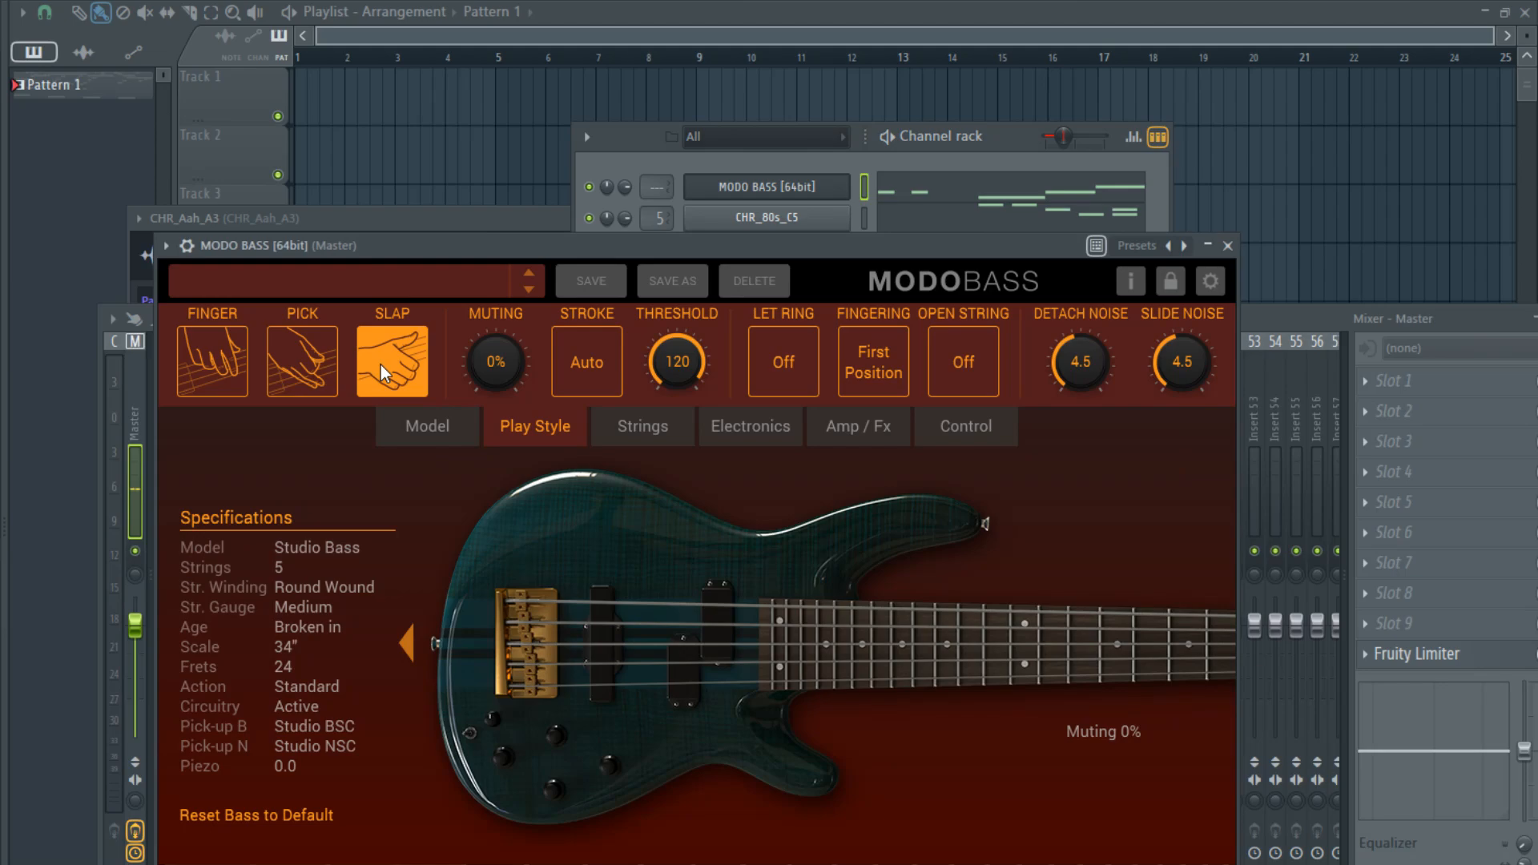
click(236, 376)
click(904, 195)
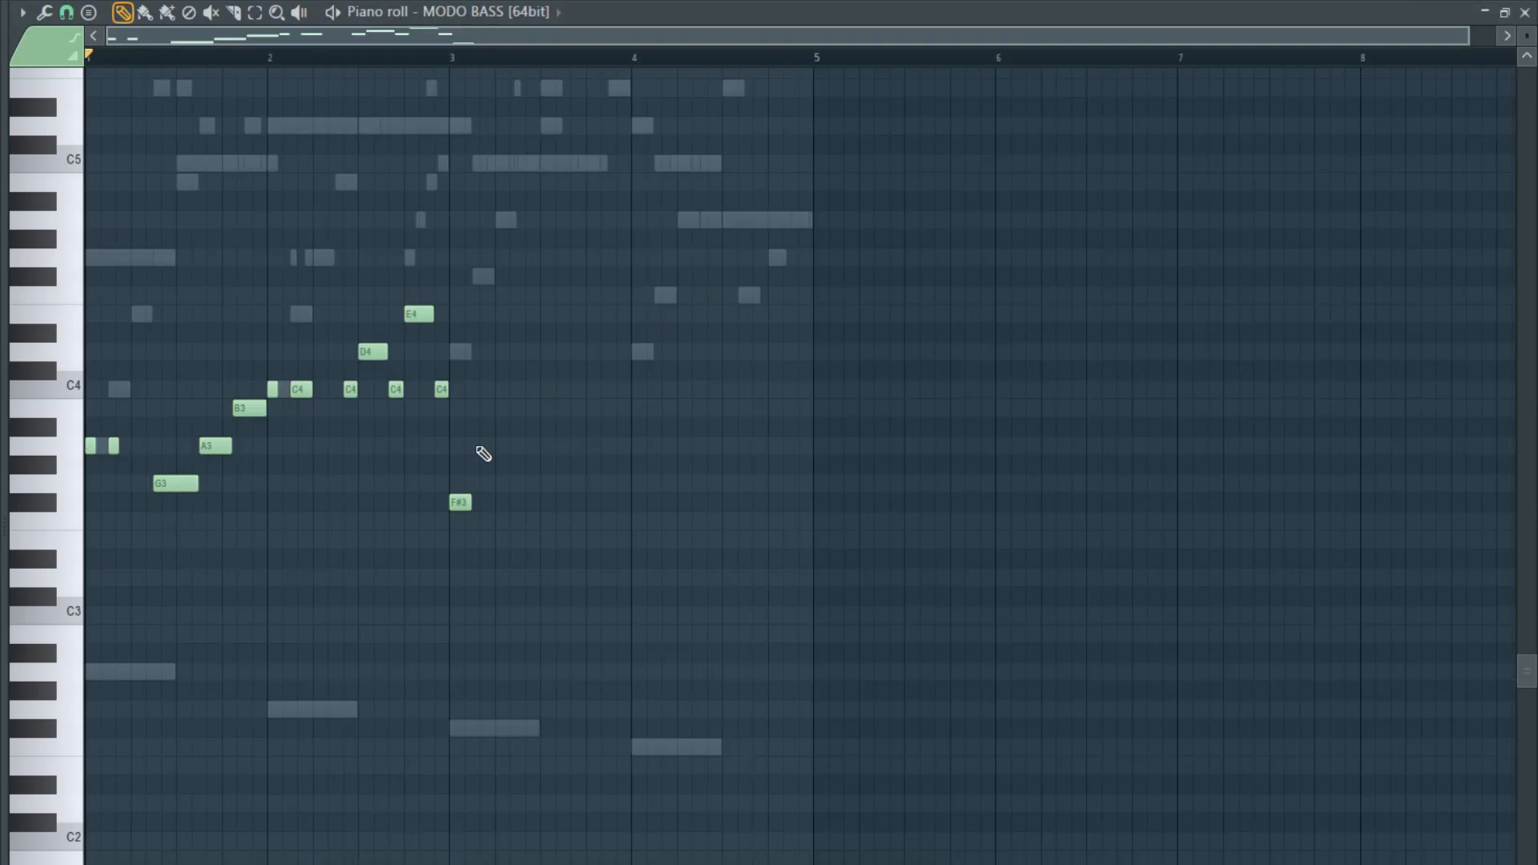
- Play the bass line and lengthen the F#3 to fill all of bar 3
key(space)
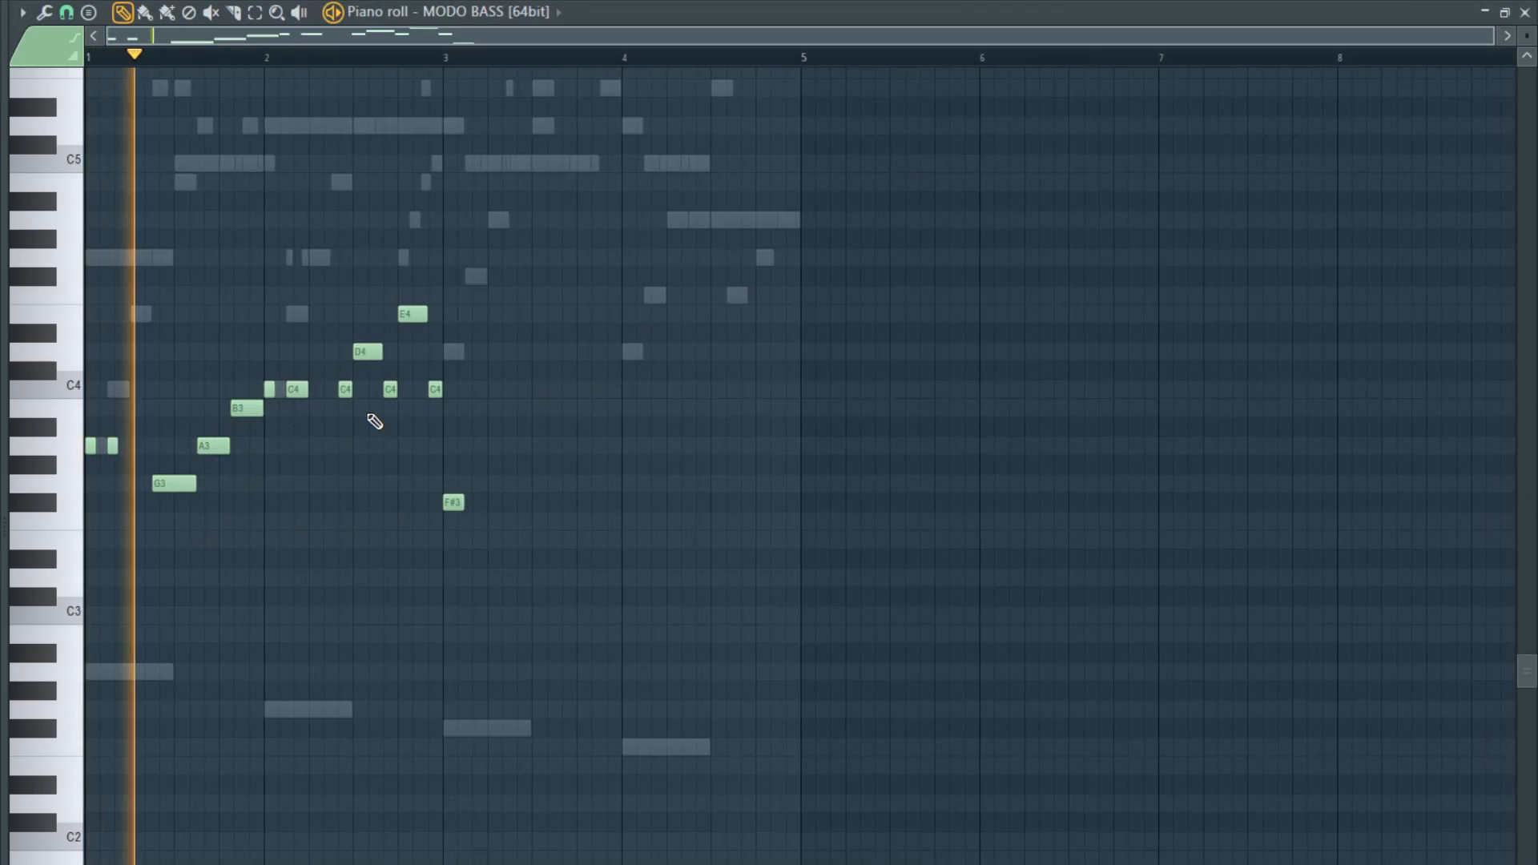
scroll(452, 502, up, 2)
scroll(453, 502, up, 1)
scroll(402, 515, down, 3)
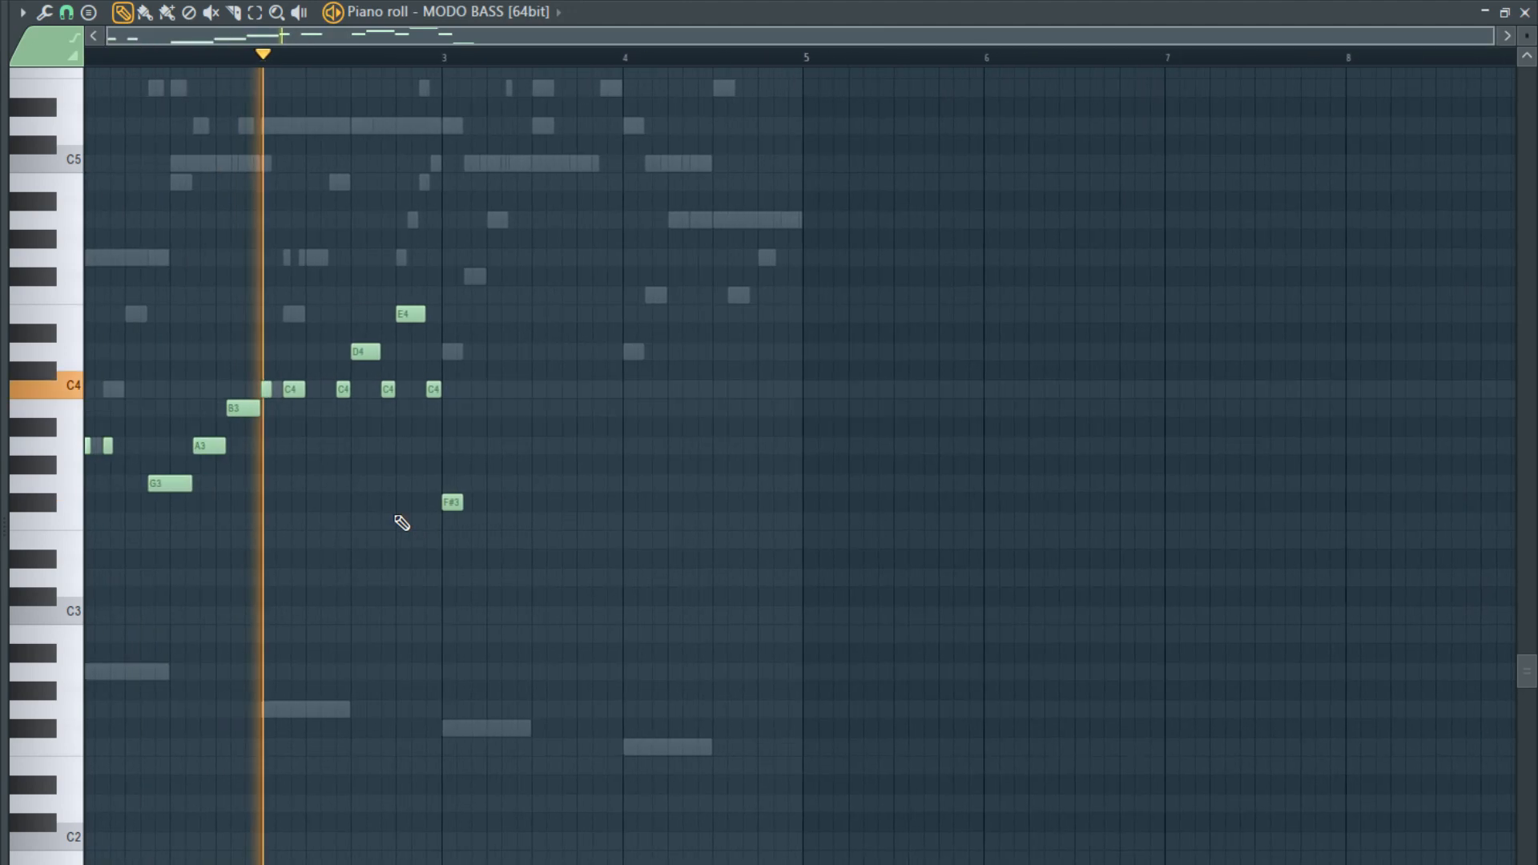
scroll(485, 508, up, 4)
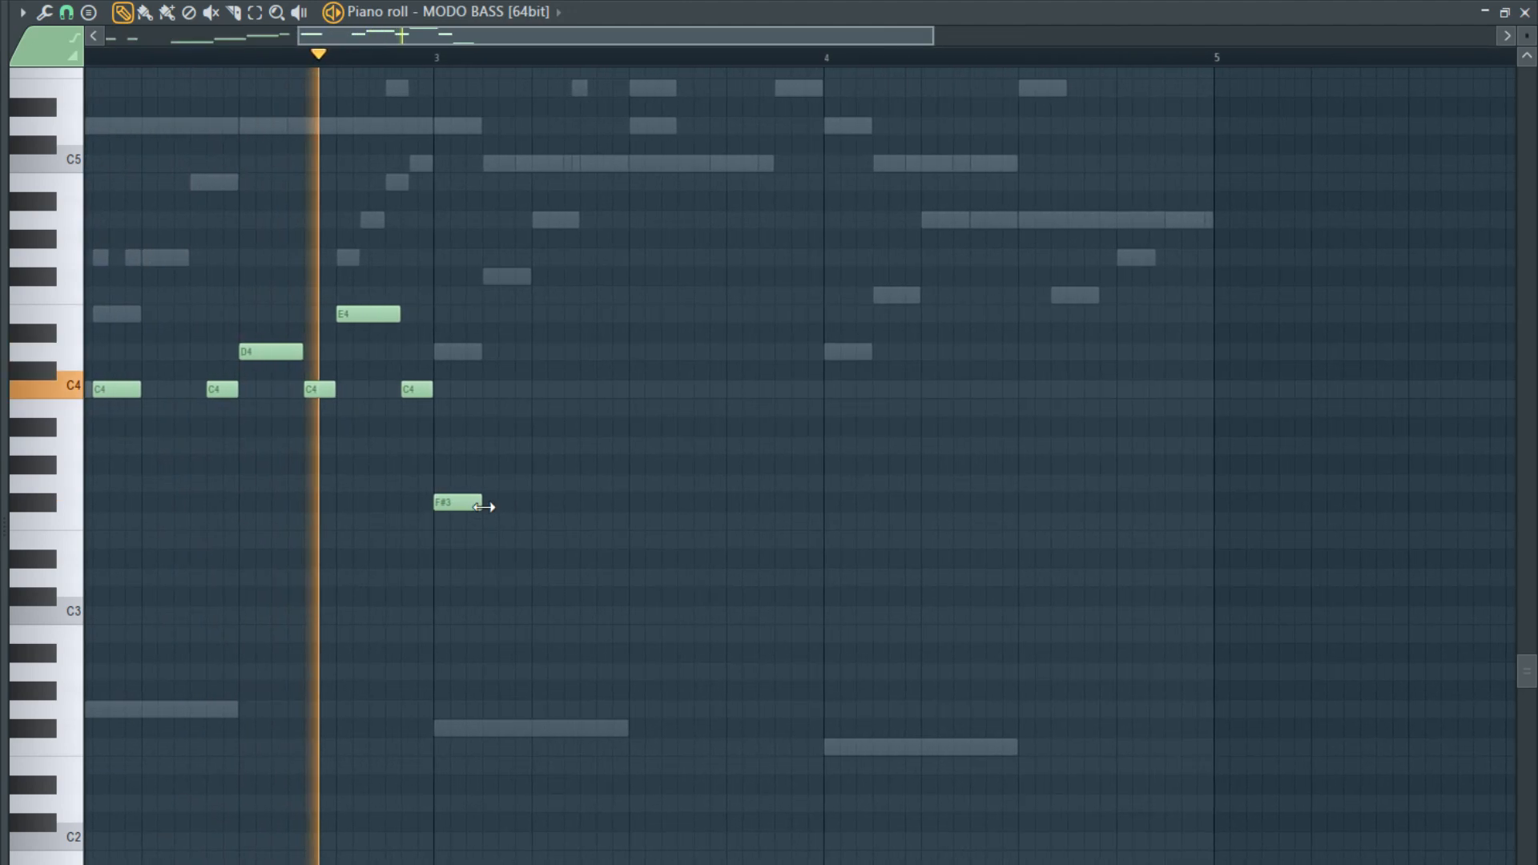
key(space)
drag(481, 507, 681, 519)
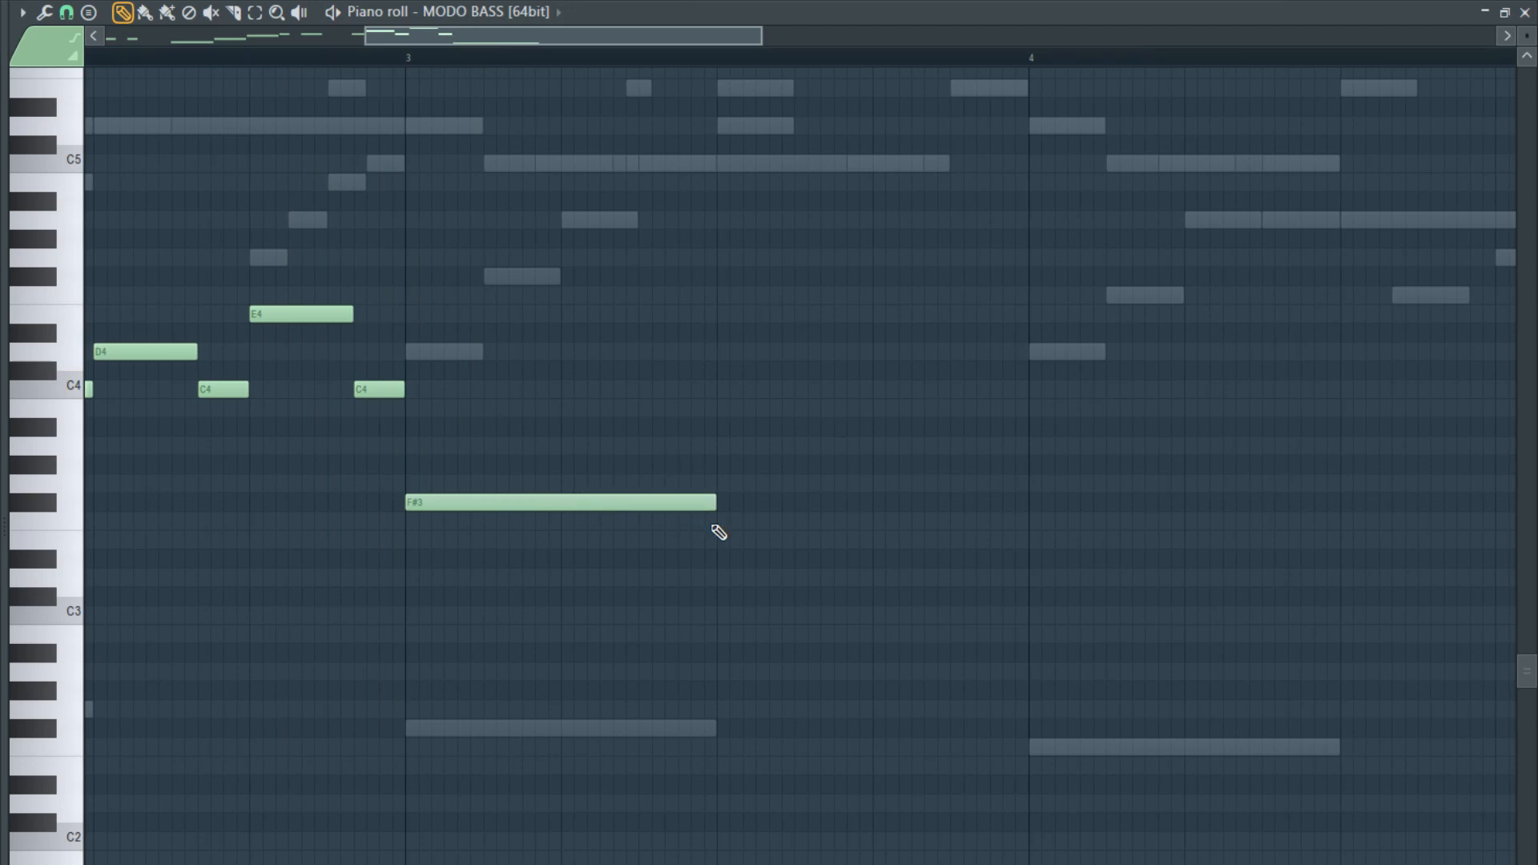
scroll(719, 532, down, 5)
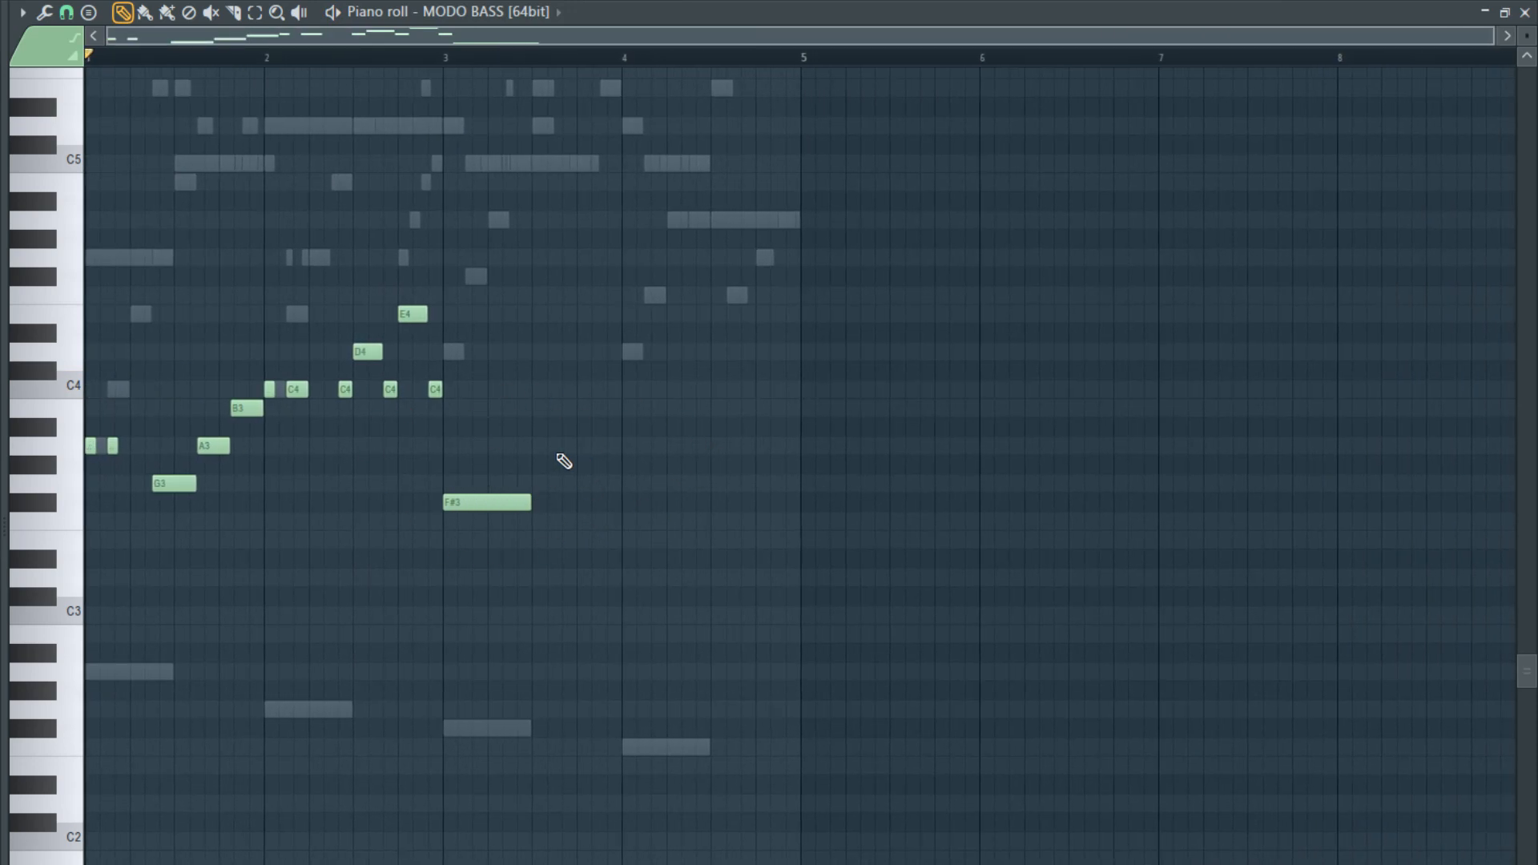
scroll(564, 461, up, 3)
drag(469, 503, 650, 513)
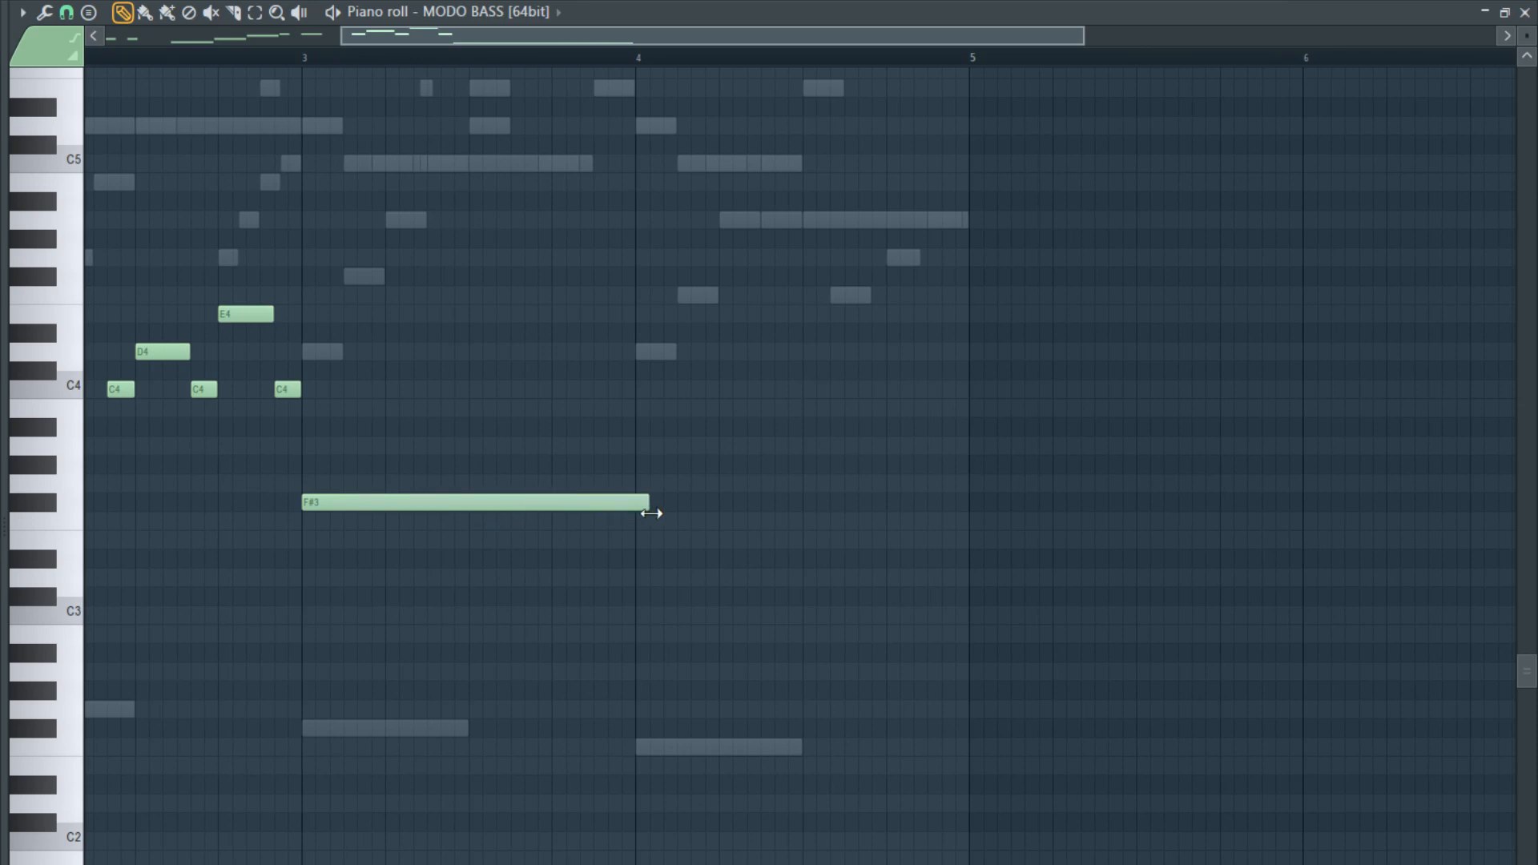
scroll(642, 523, down, 3)
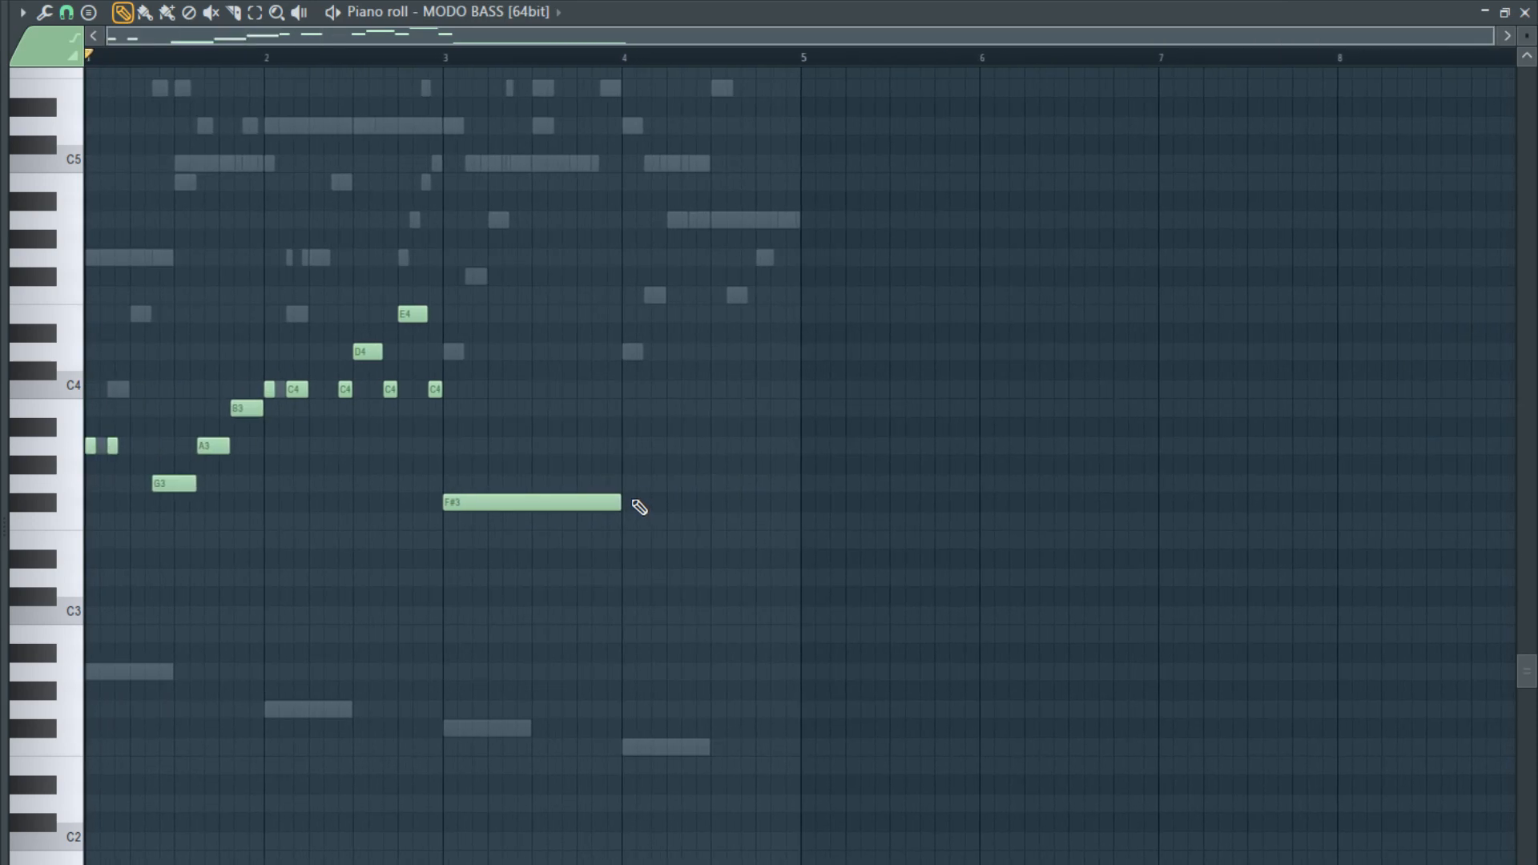
- Play the bass line through bar 3 and add a full-bar F3 in bar 4
key(space)
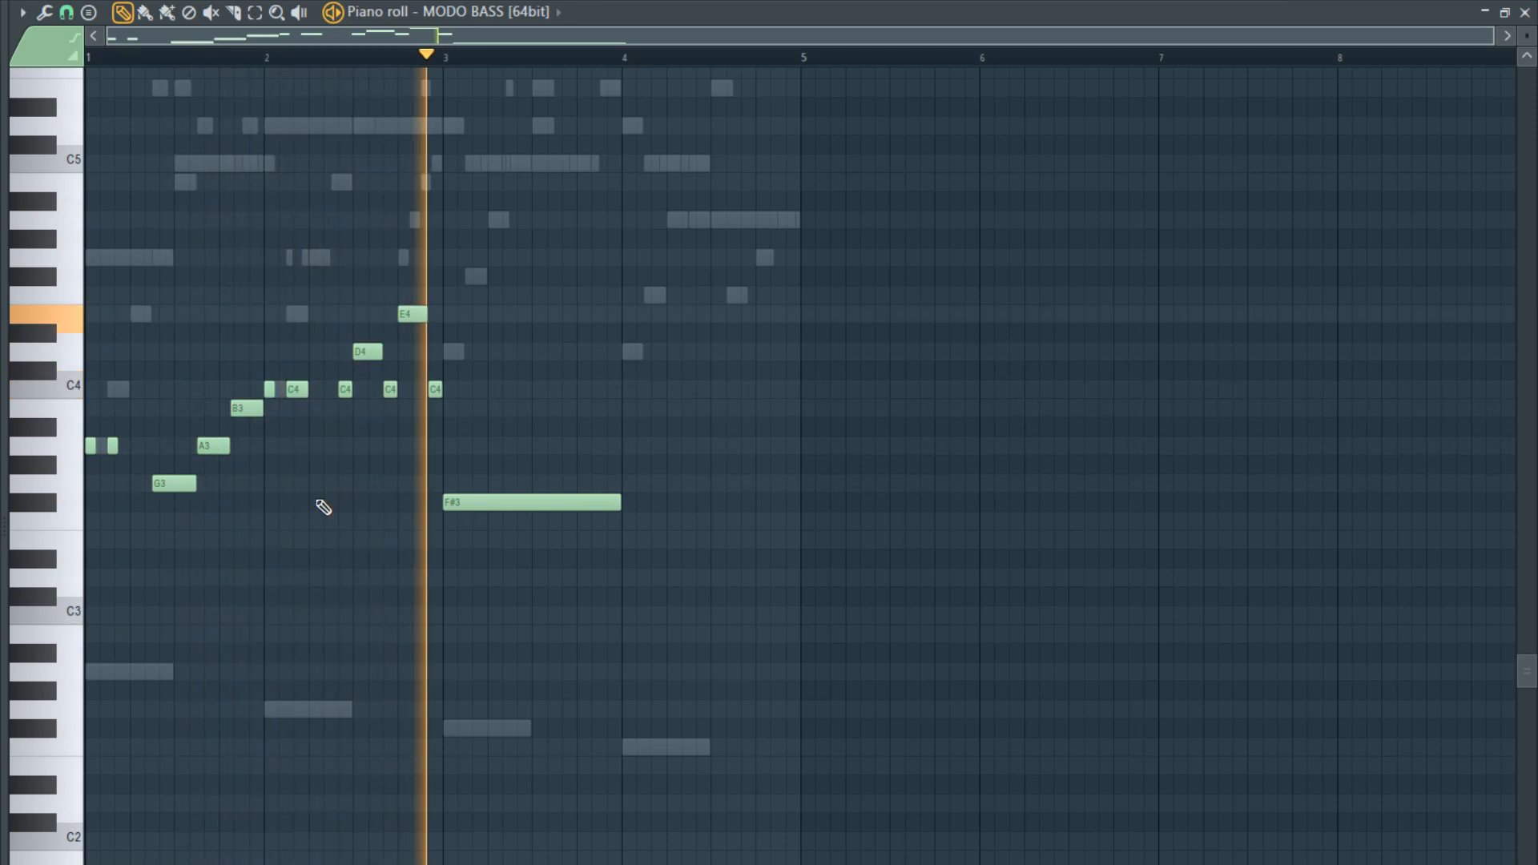
scroll(539, 521, up, 3)
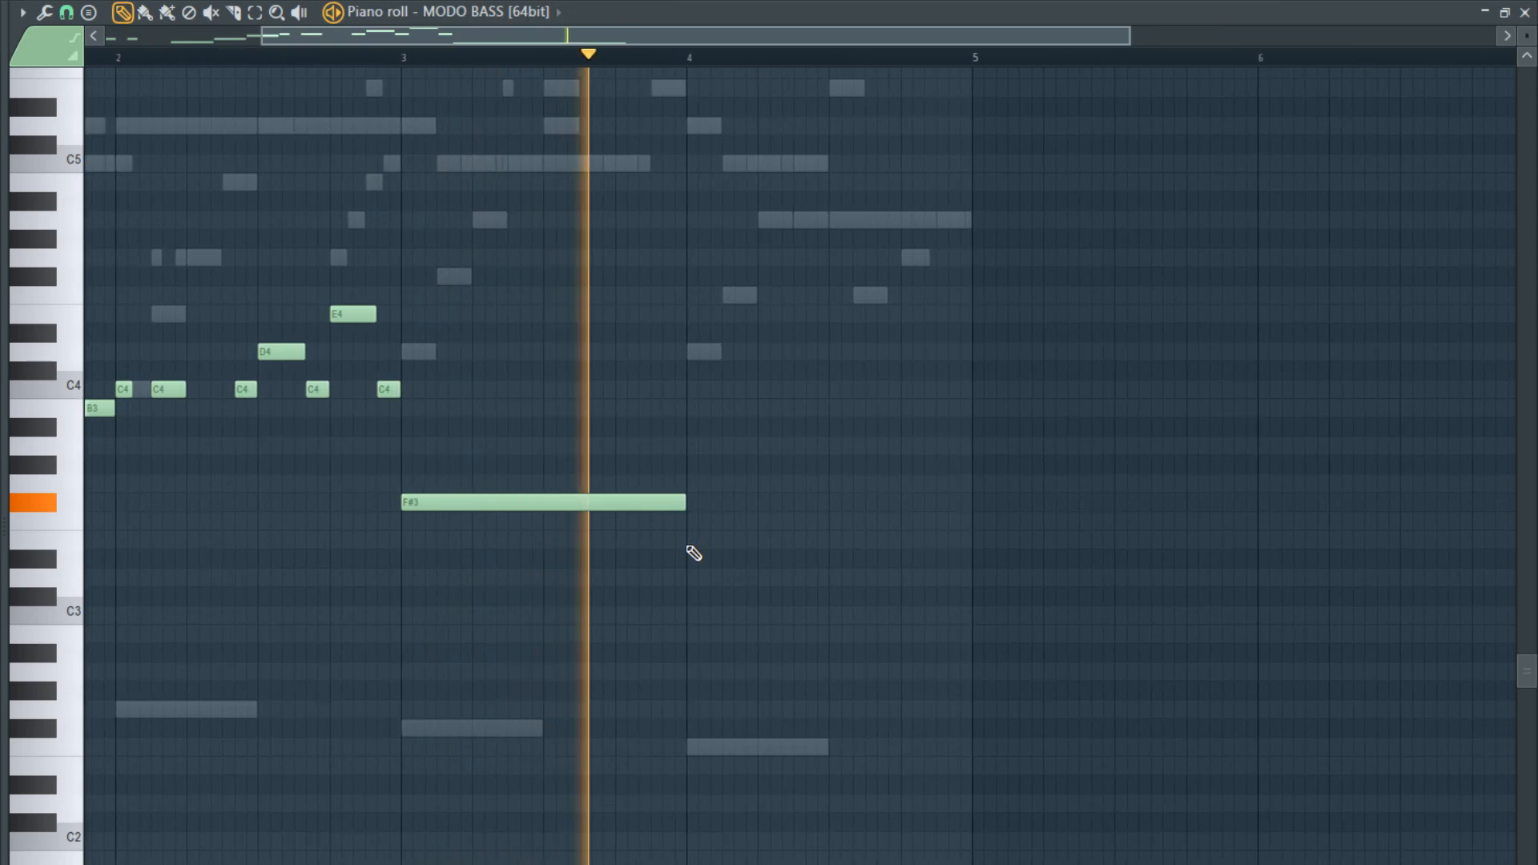
key(space)
click(681, 522)
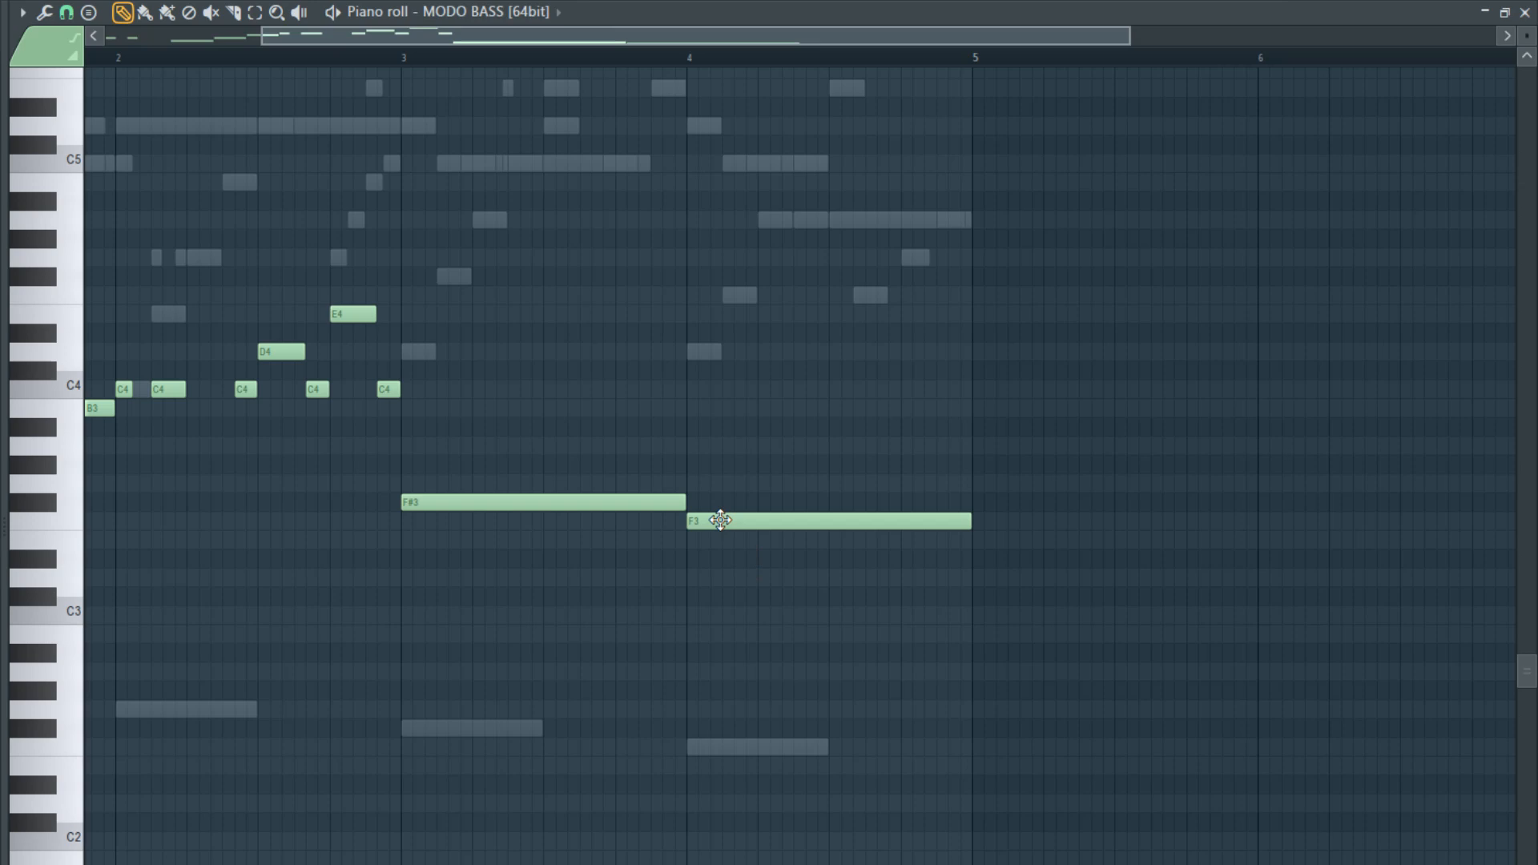
- Raise the full-bar F3 in bar 4 to D4 and play the bass line from the start
drag(719, 520, 724, 349)
drag(979, 355, 958, 358)
right_click(979, 359)
scroll(711, 473, down, 2)
key(space)
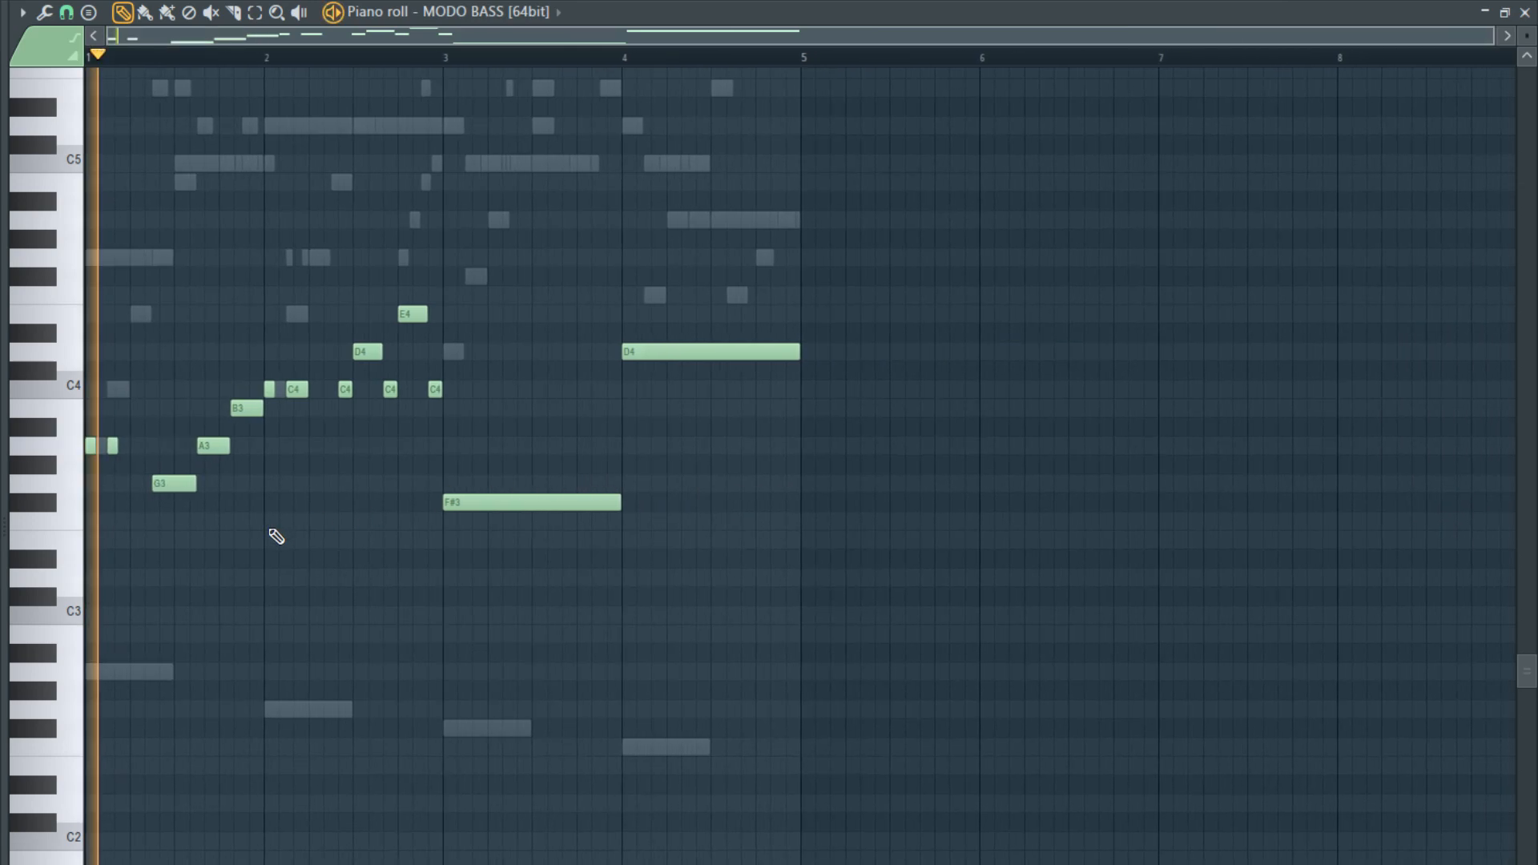
- Shorten the F#3 at the start of bar 3 to an eighth, add a second eighth-long F#3 after it, and play the line
scroll(278, 535, up, 2)
drag(811, 500, 583, 505)
key(space)
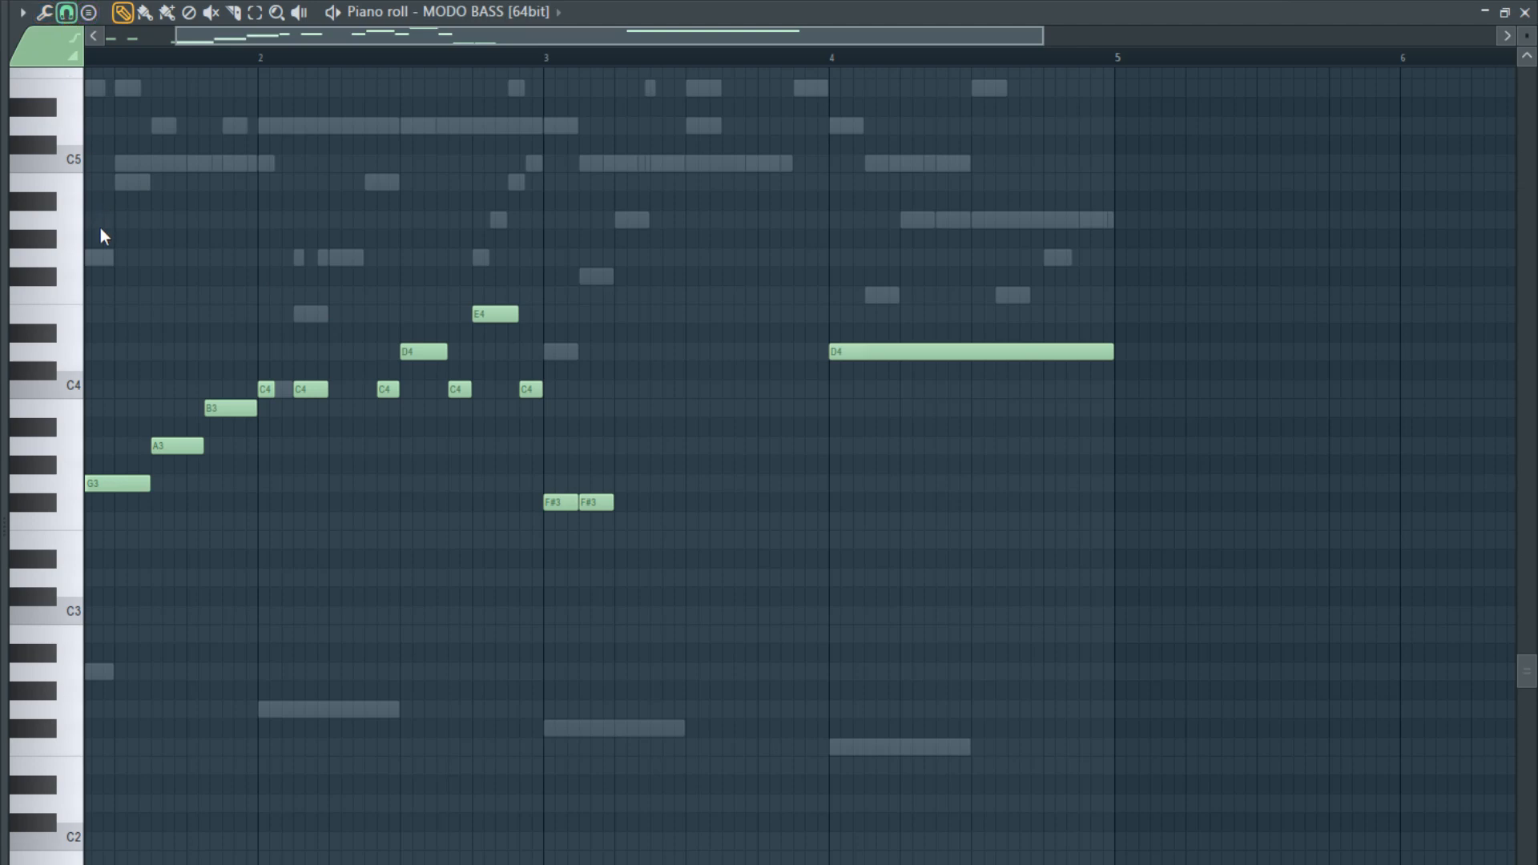
scroll(101, 234, down, 3)
key(space)
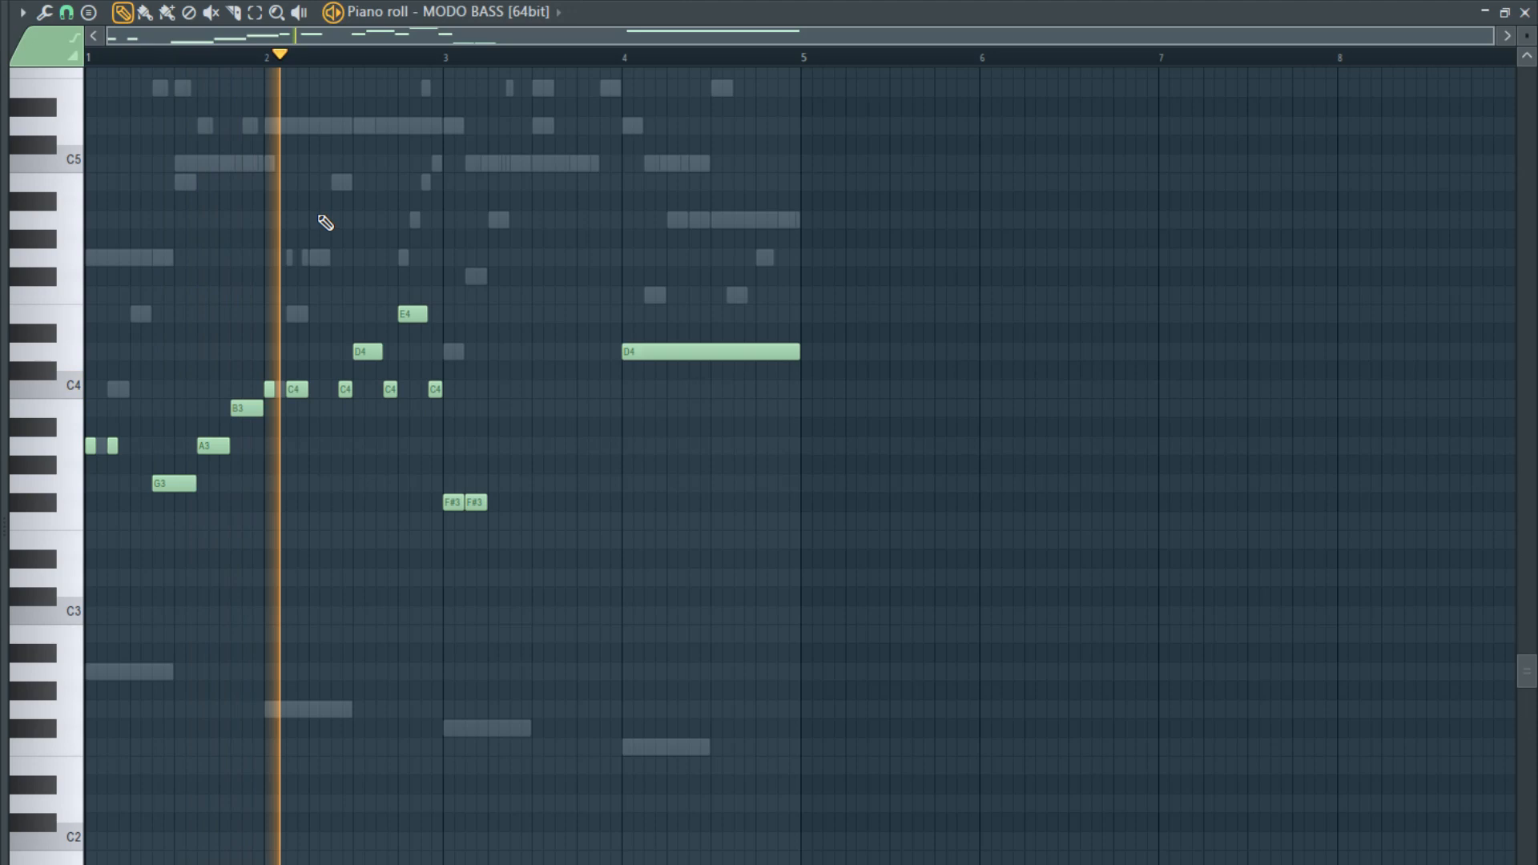
scroll(524, 506, up, 2)
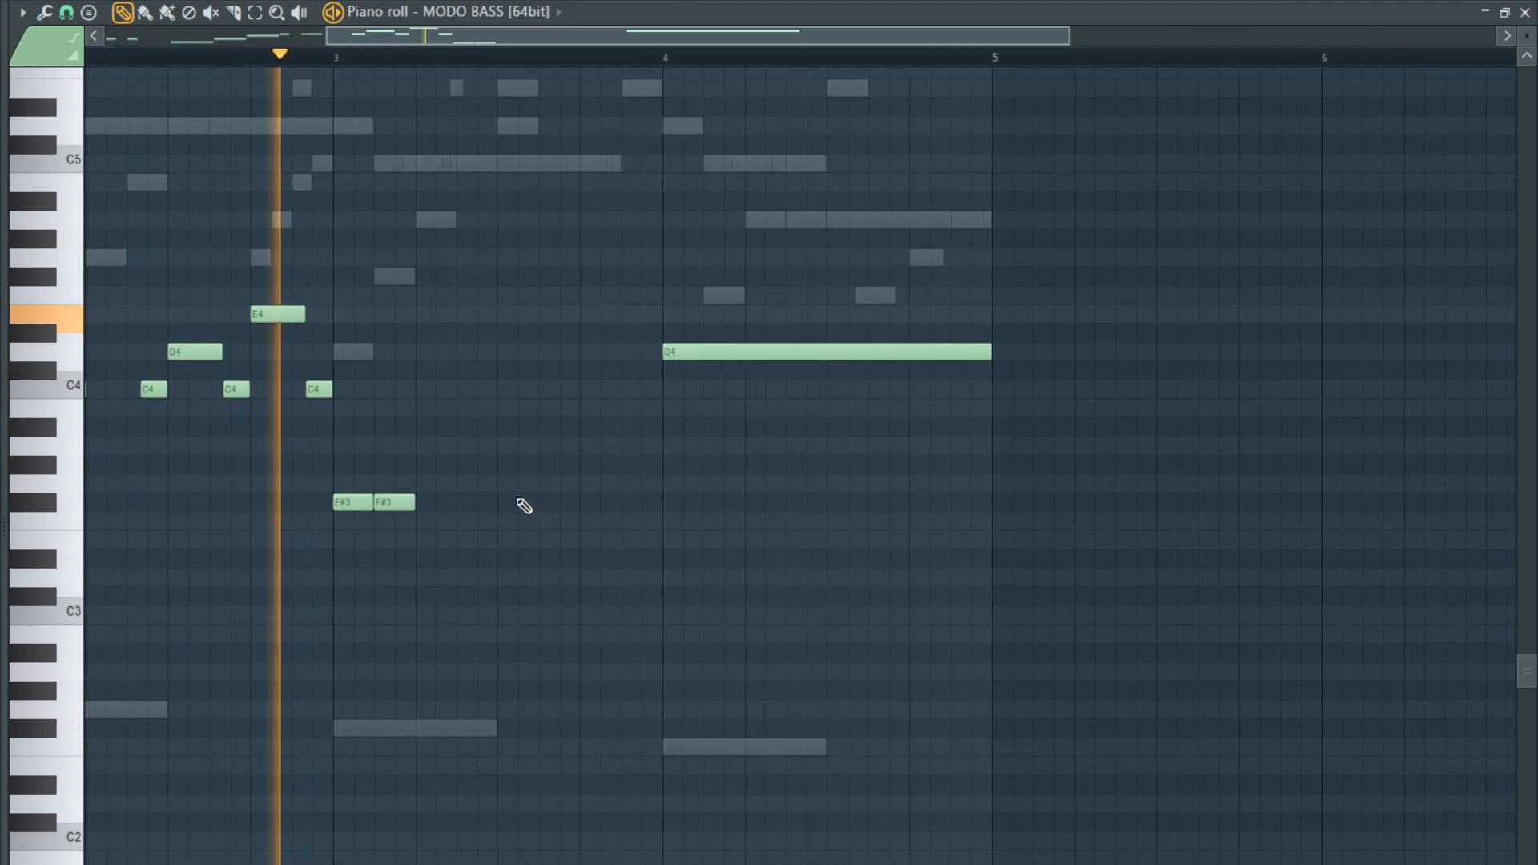
scroll(524, 506, up, 2)
key(space)
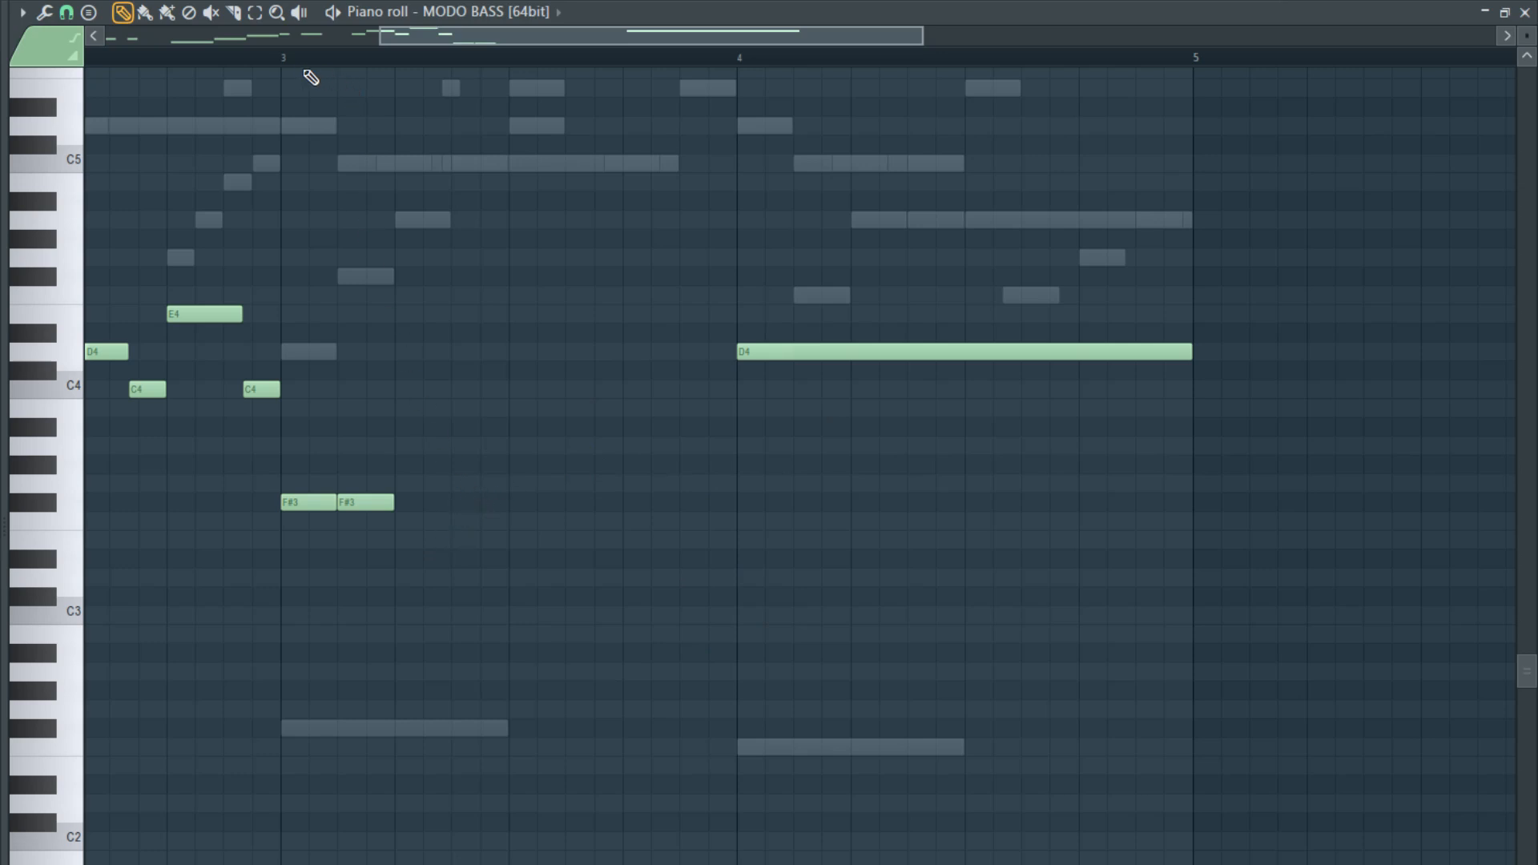
- Playing from bar 3, add an eighth-long A3 on beat 2 and shorten the F#3 before it to a sixteenth
click(284, 57)
key(space)
key(space)
click(472, 484)
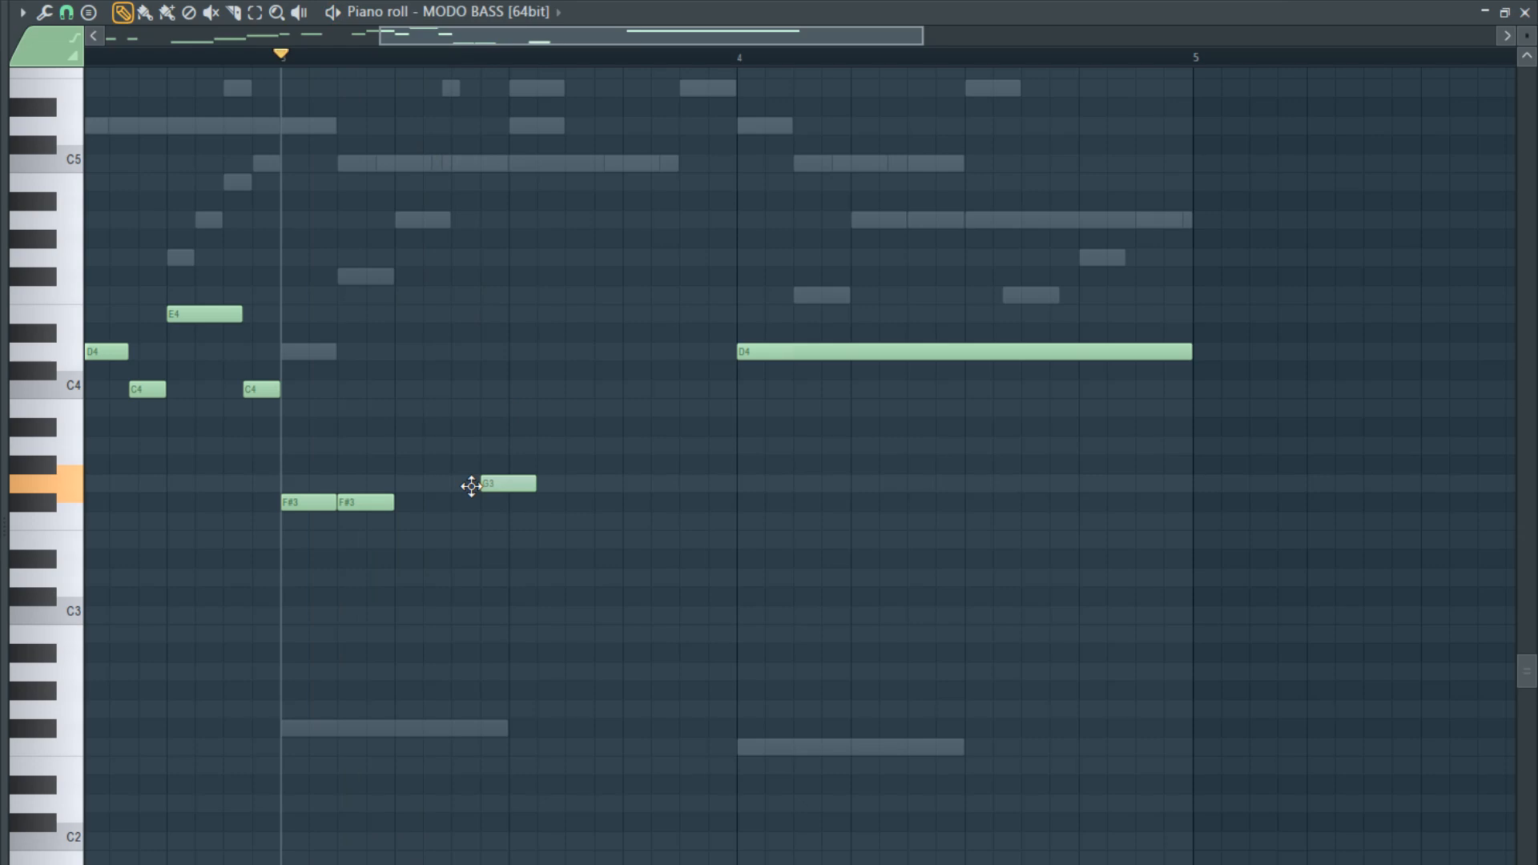
drag(472, 486, 439, 449)
key(space)
key(space)
key(space)
key(space)
key(space)
key(space)
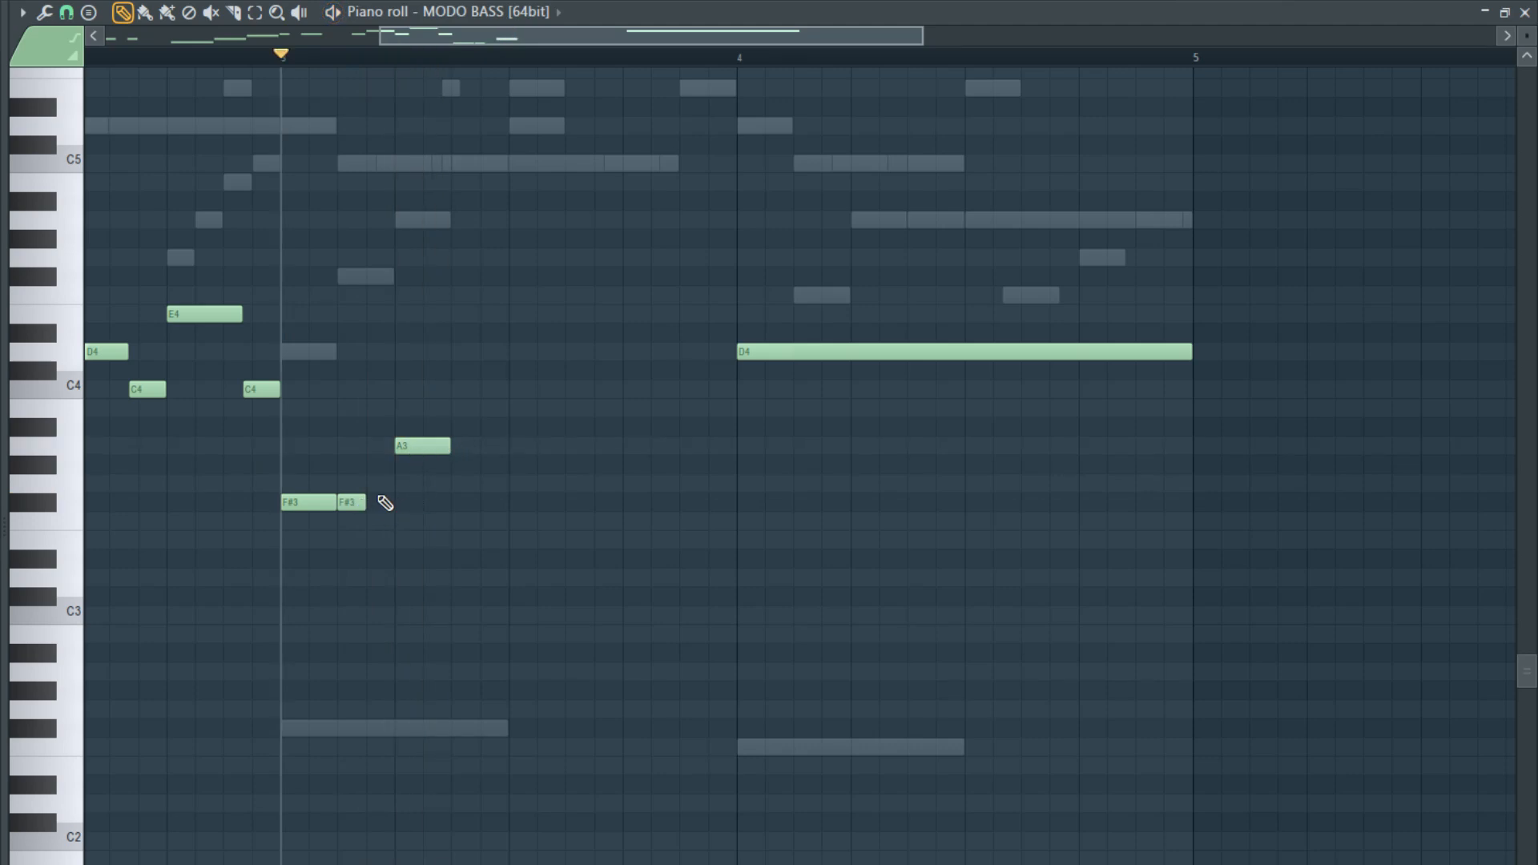
- Move the A3 in bar 3 a sixteenth earlier so it directly follows the F#3 pair
drag(416, 447, 388, 447)
key(space)
- Follow the A3 in bar 3 with a sixteenth-long A3 and a copy of the F#3 pair, and play the phrase
key(space)
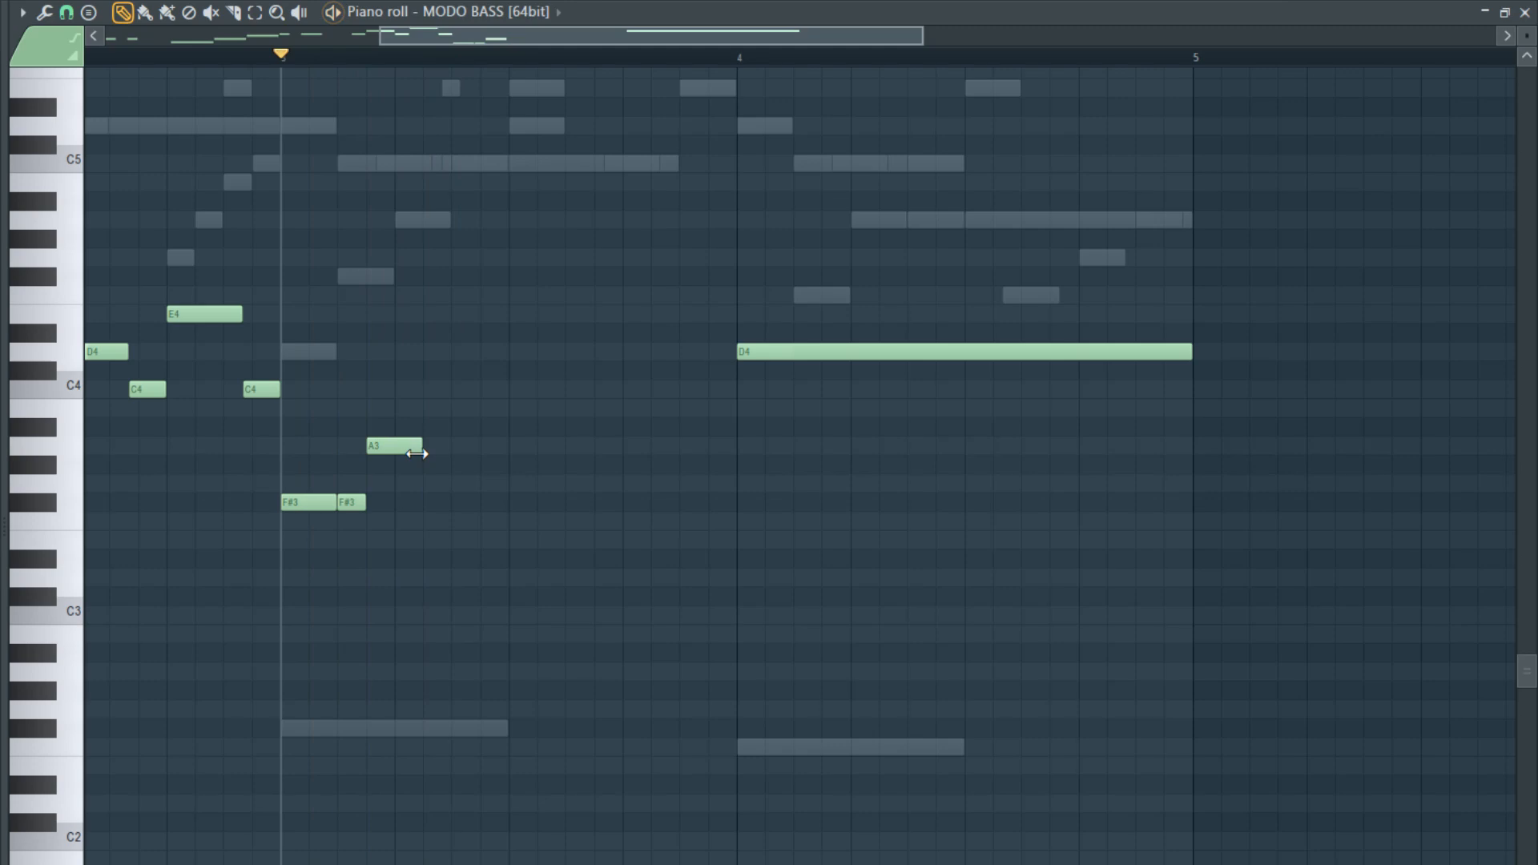
click(353, 515)
right_click(364, 519)
click(369, 515)
right_click(370, 517)
mouse_move(457, 435)
mouse_down()
mouse_move(428, 449)
mouse_move(484, 512)
mouse_up()
key(space)
ctrl+right_click(522, 513)
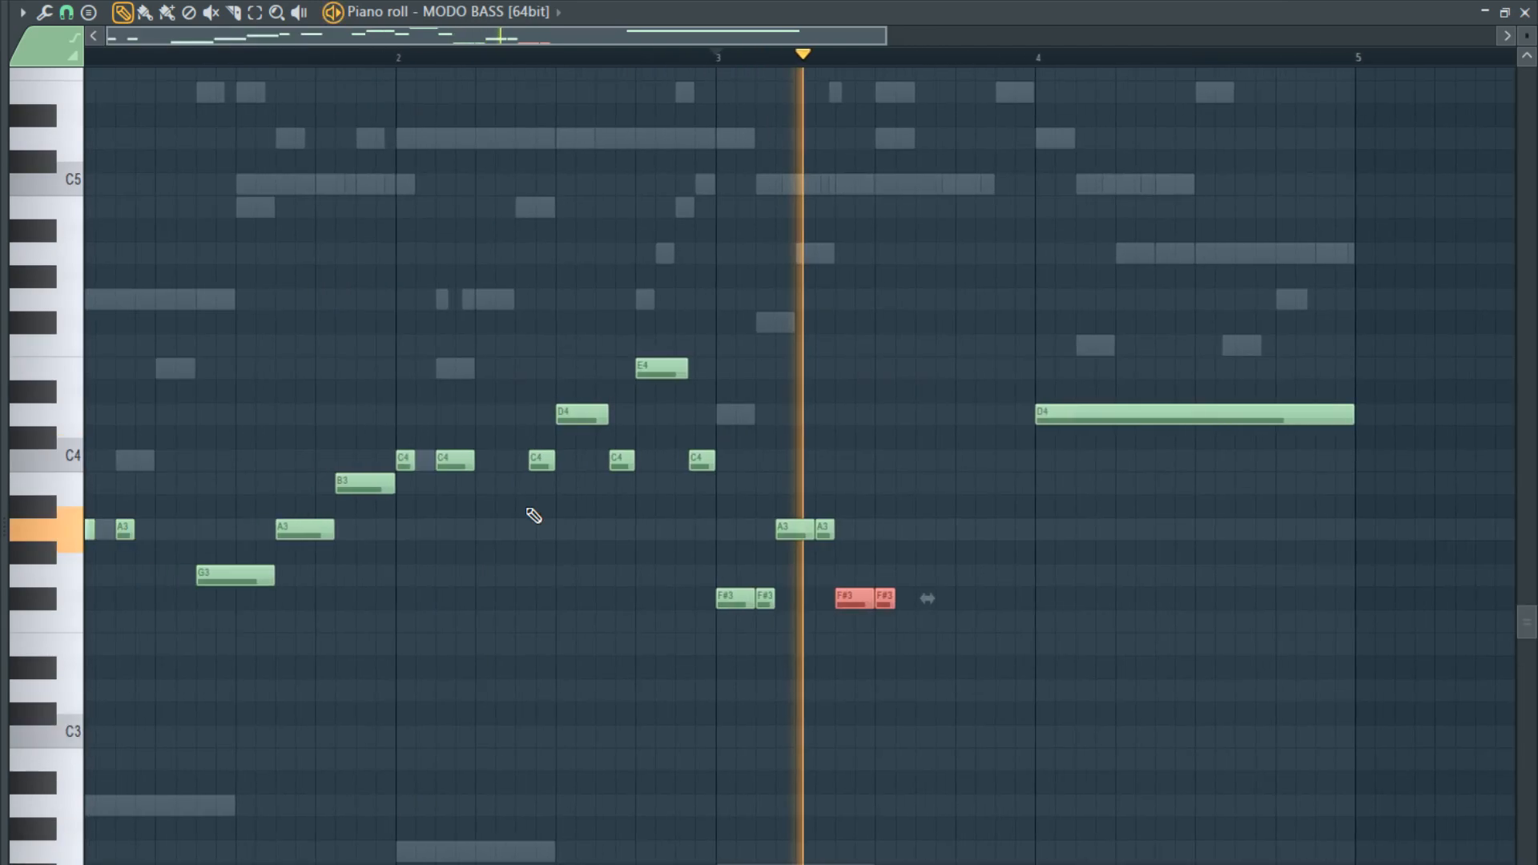
- Add three sixteenth-long F#3 notes in the second half of bar 3, with the last two filling its final eighth
key(space)
scroll(1003, 614, down, 1)
scroll(785, 622, up, 3)
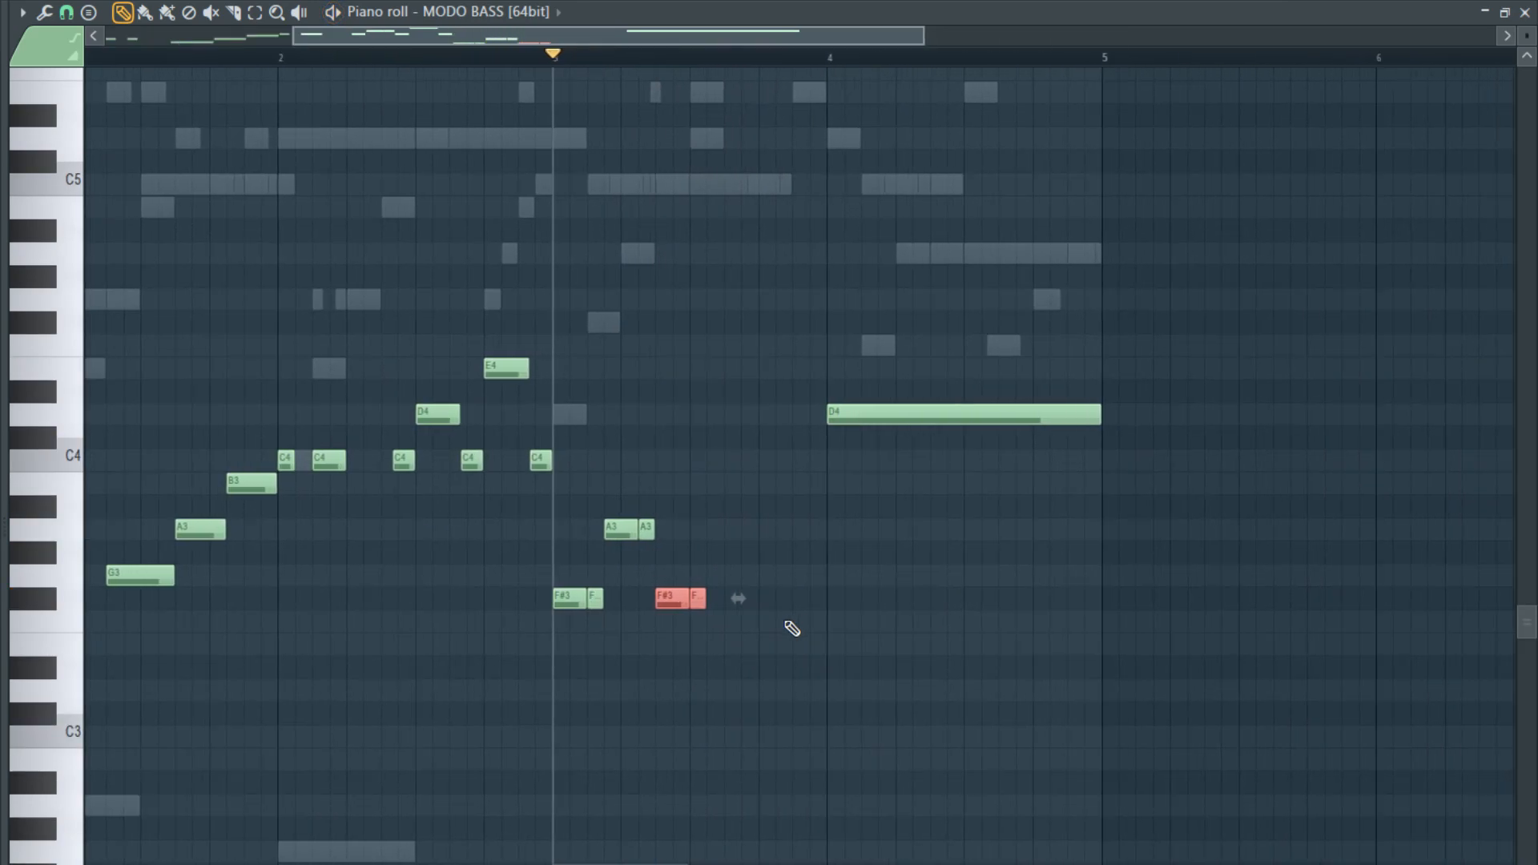
ctrl+click(627, 604)
key(space)
shift+drag(621, 607, 727, 603)
key(space)
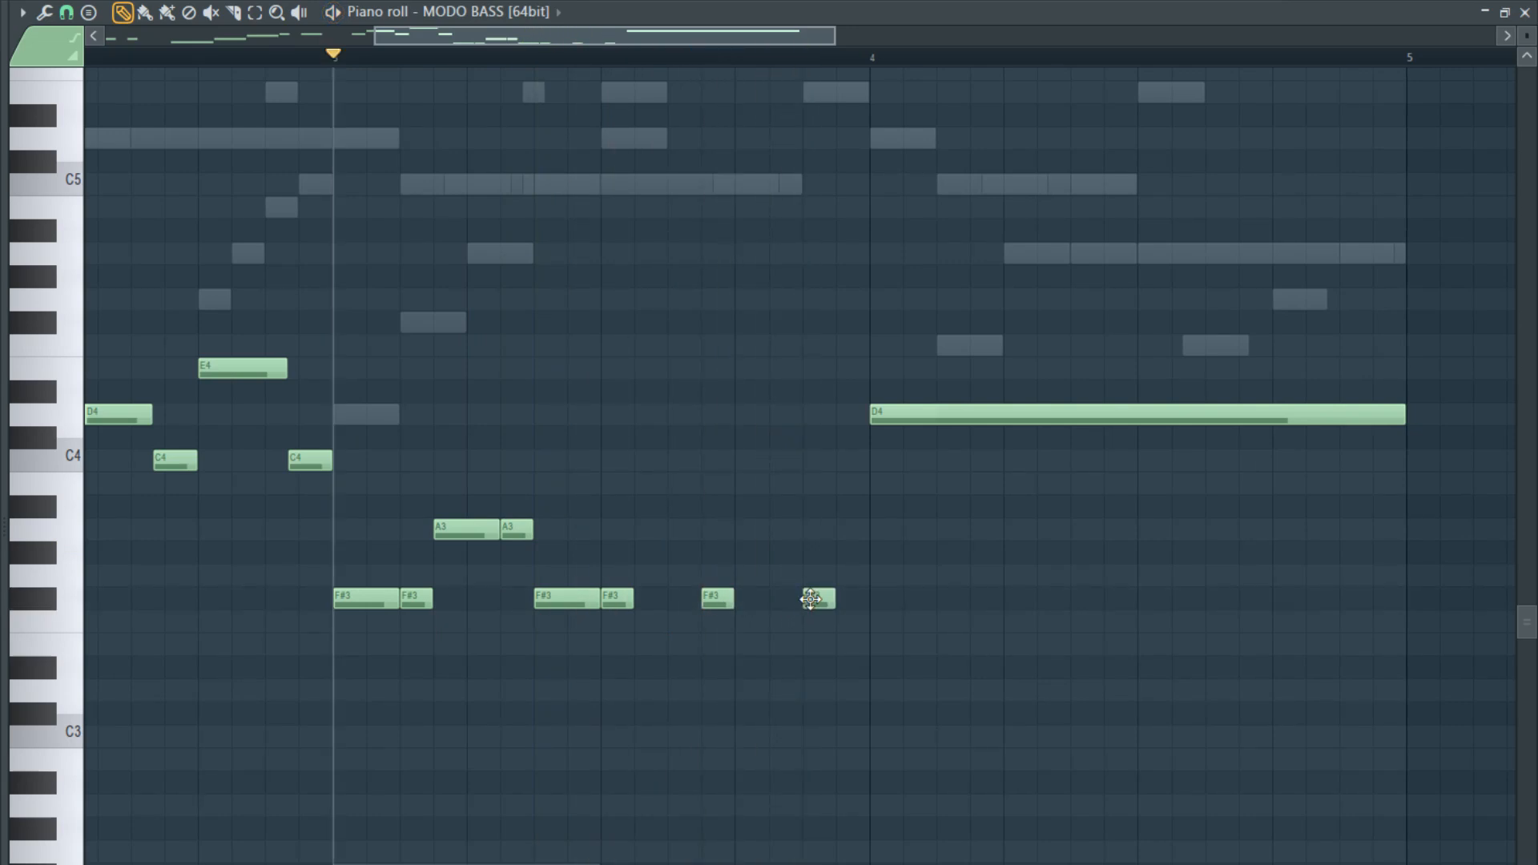
drag(882, 600, 848, 600)
scroll(939, 410, down, 2)
scroll(1143, 464, up, 2)
- Shorten the D4 in bar 4 to a half bar, add a half-bar F3 after it, and play from bar 3
drag(1116, 436, 896, 440)
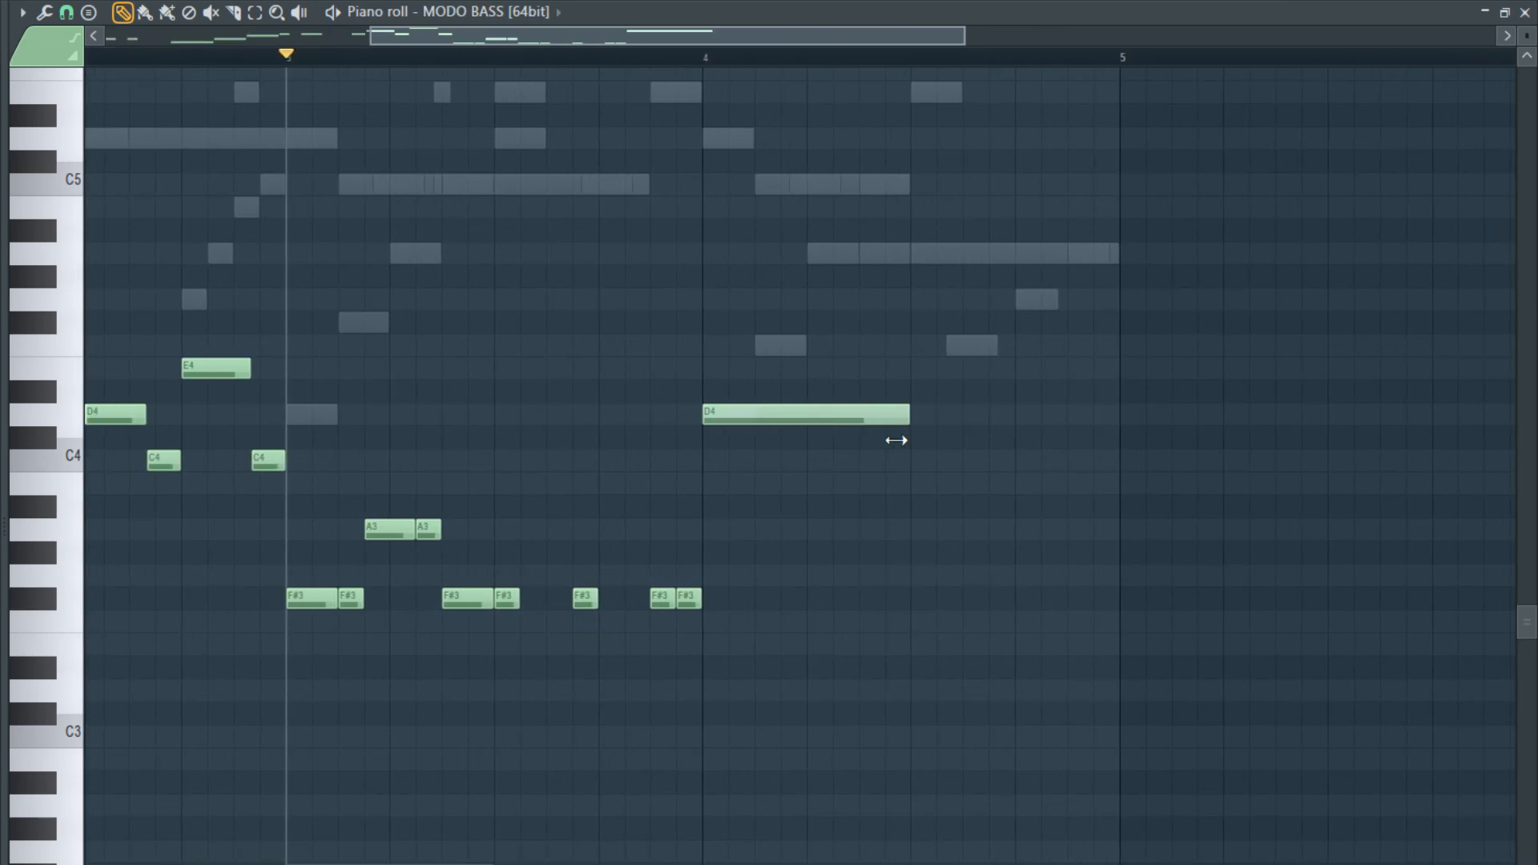
click(917, 618)
key(space)
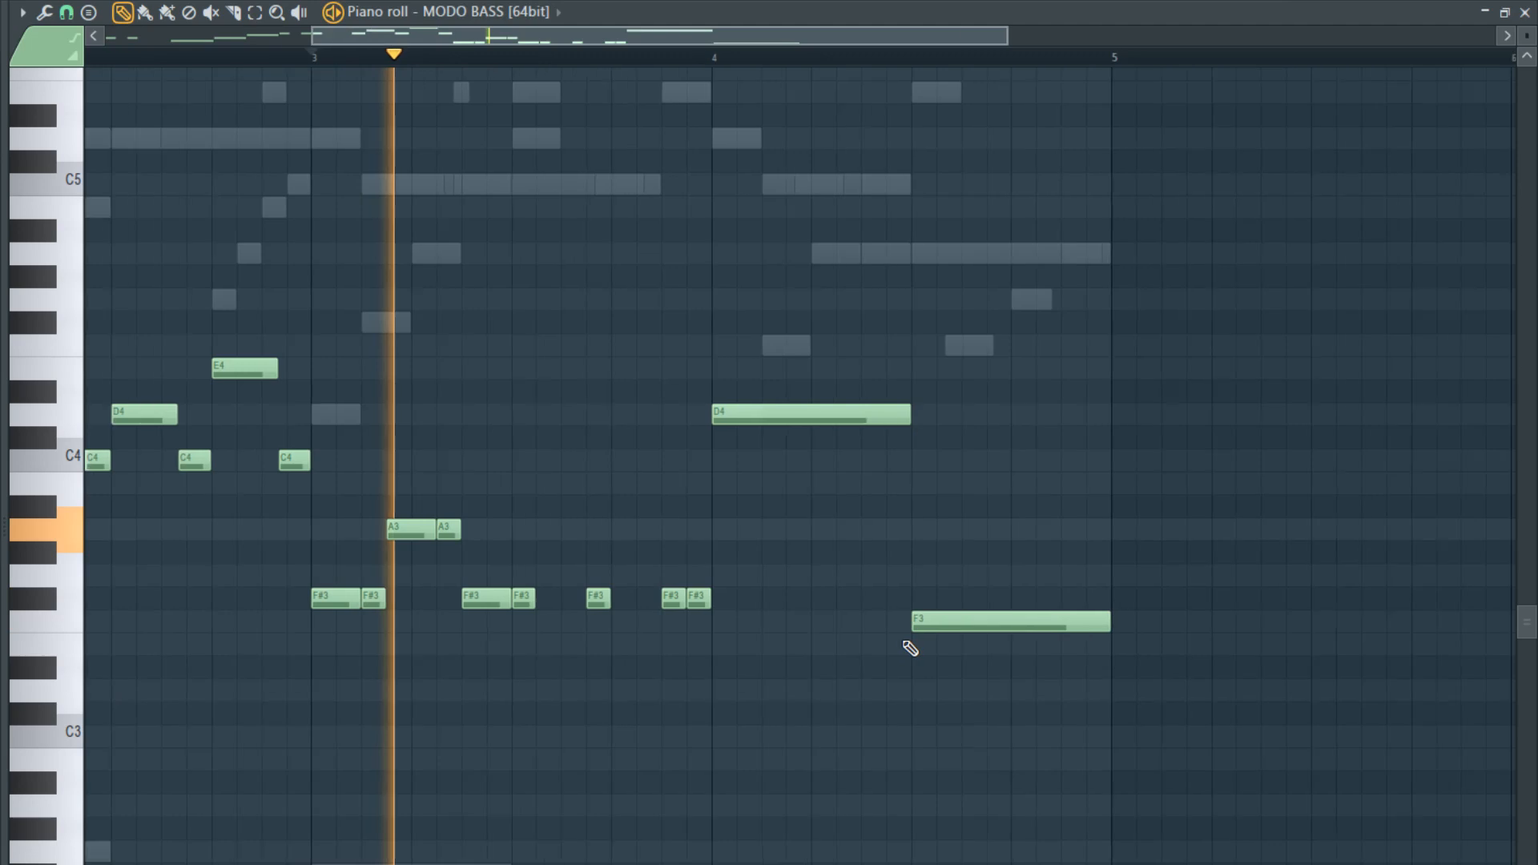
scroll(989, 646, down, 2)
scroll(887, 645, up, 3)
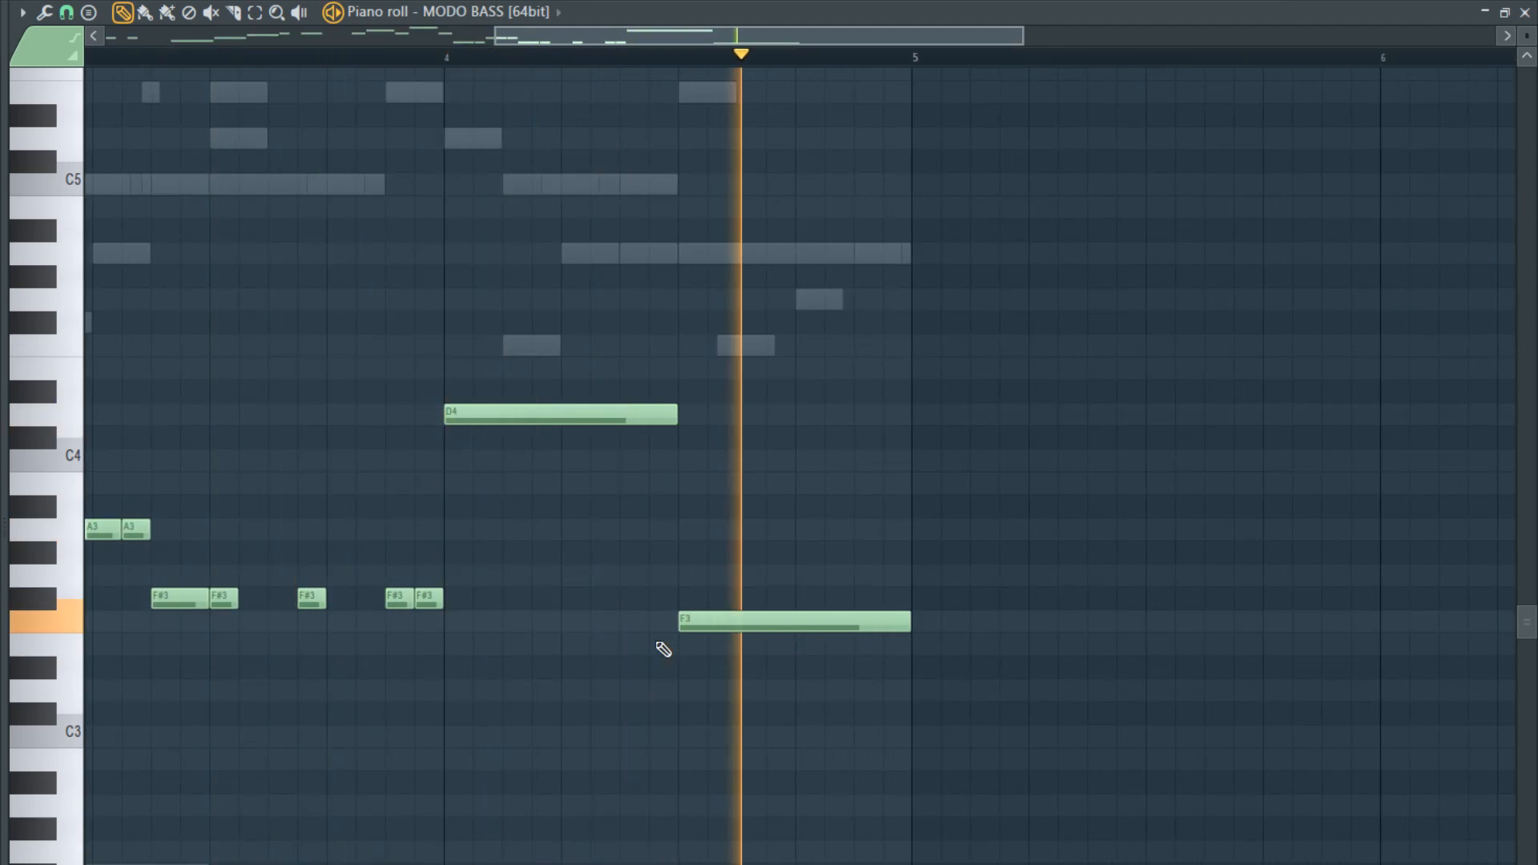
- Change the final F#3 of bar 3 to A3 and swap the half-bar notes in bar 4 to F3 followed by D4
drag(515, 422, 428, 530)
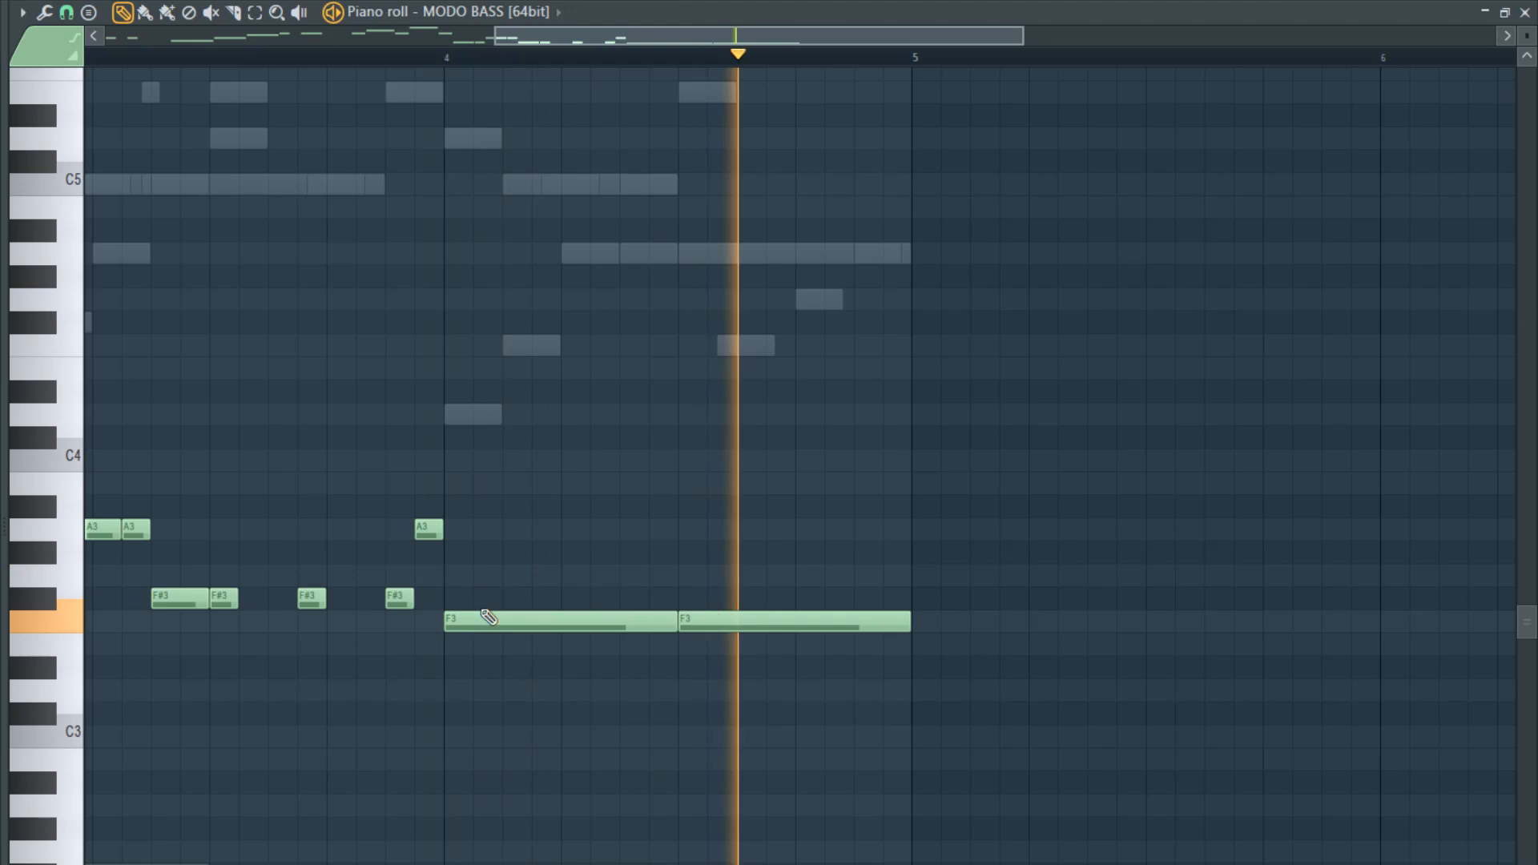
drag(742, 629, 729, 418)
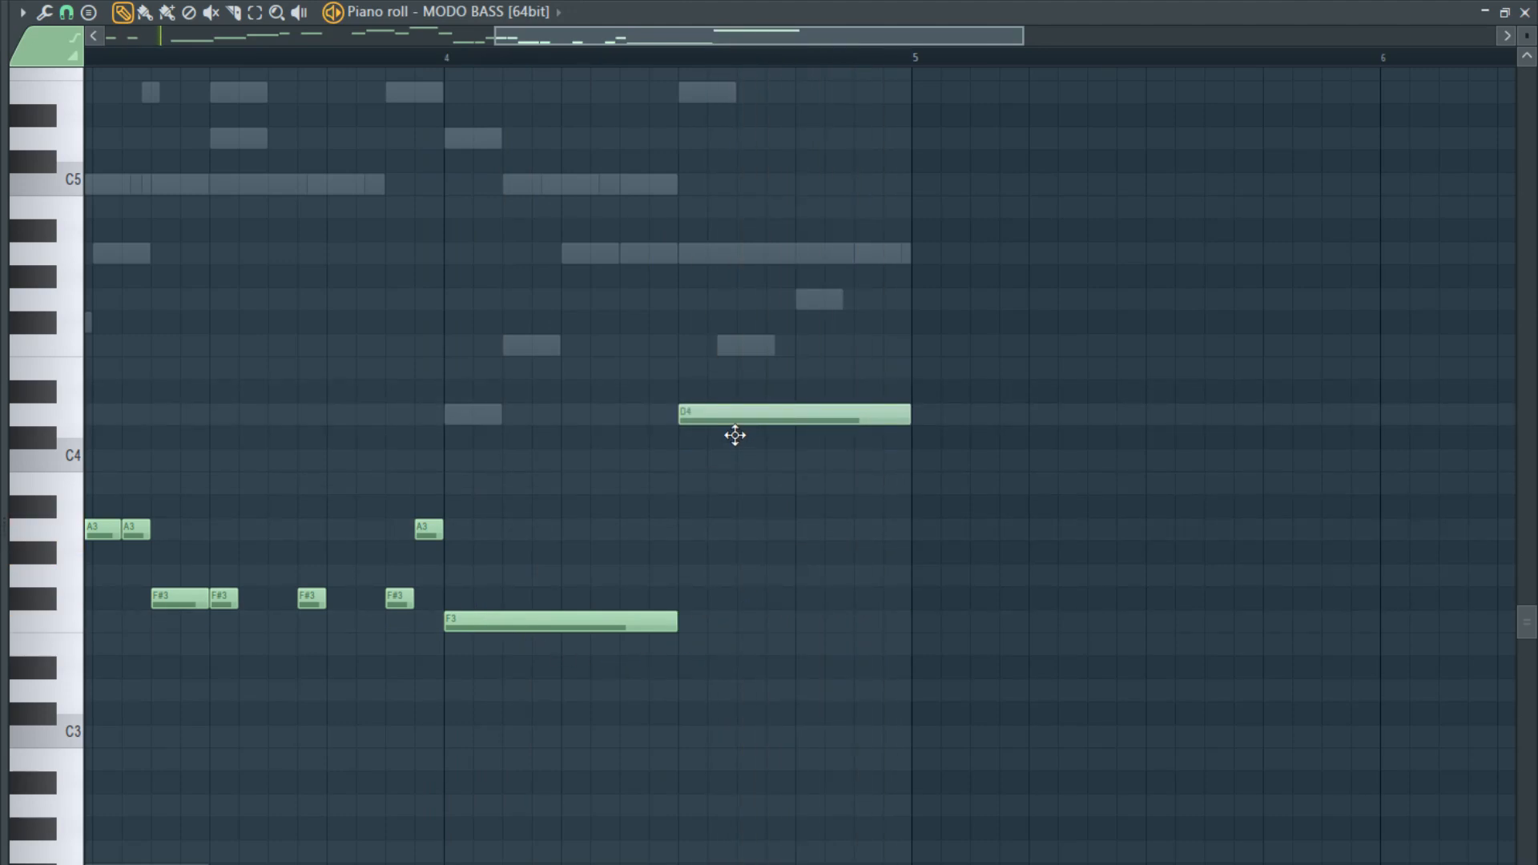
scroll(697, 525, down, 5)
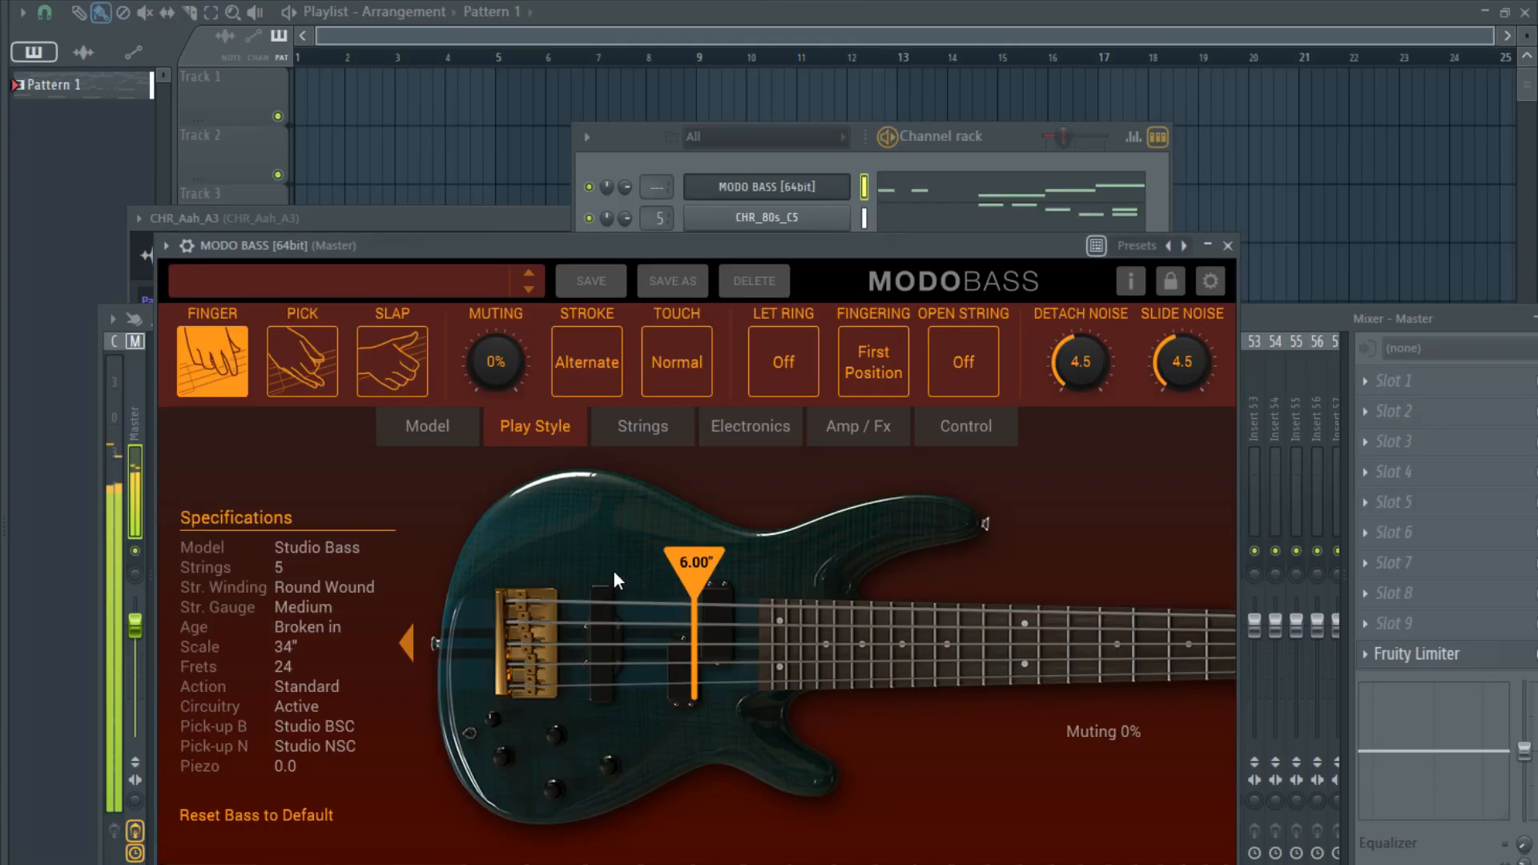
- Route the MODO BASS channel to mixer track 8 and lower its volume slightly
click(761, 165)
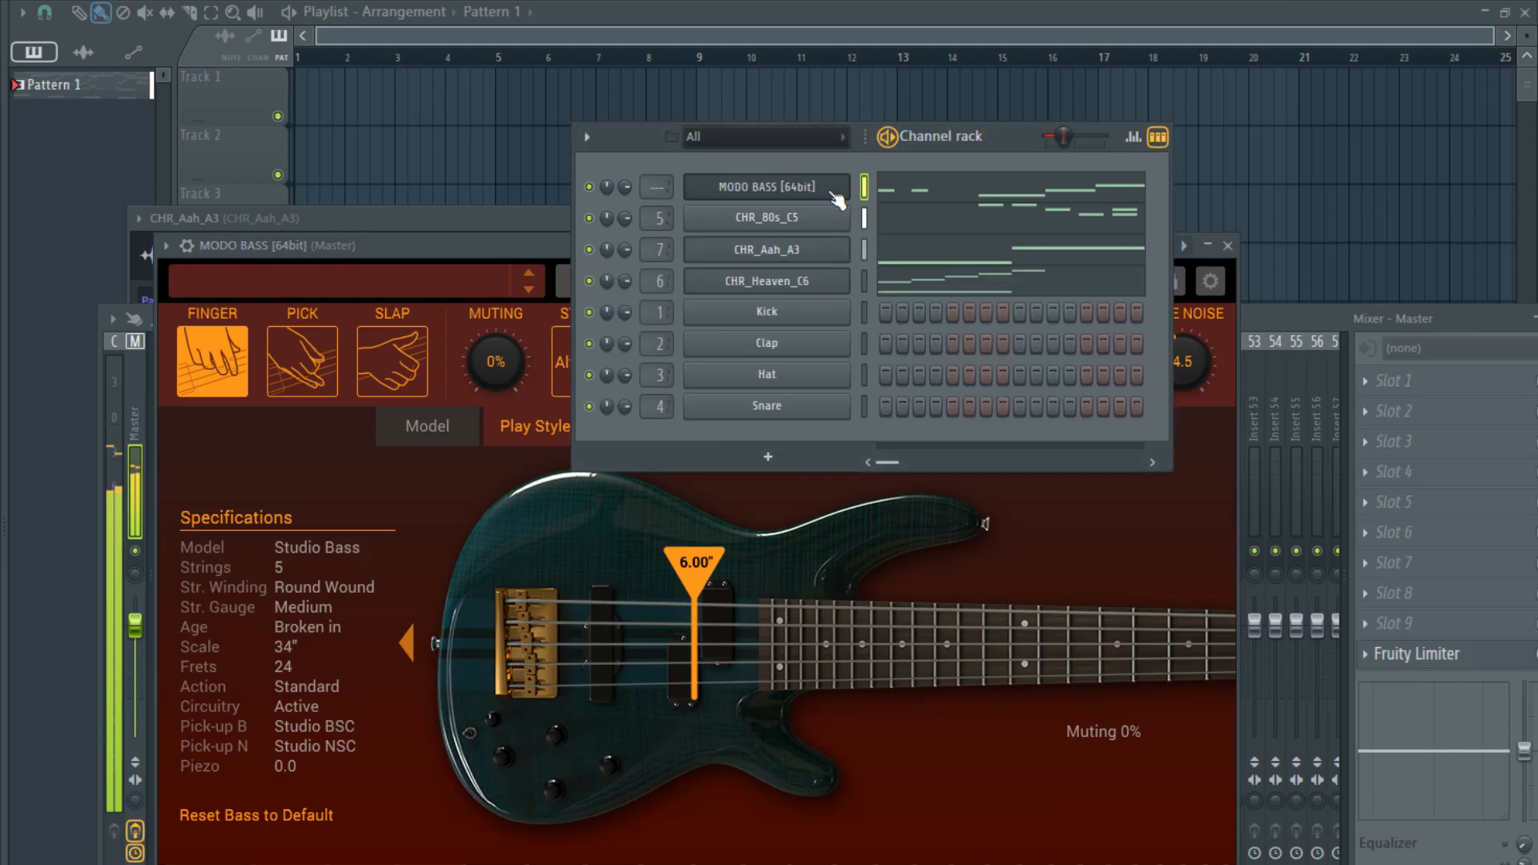
key(ctrl+l)
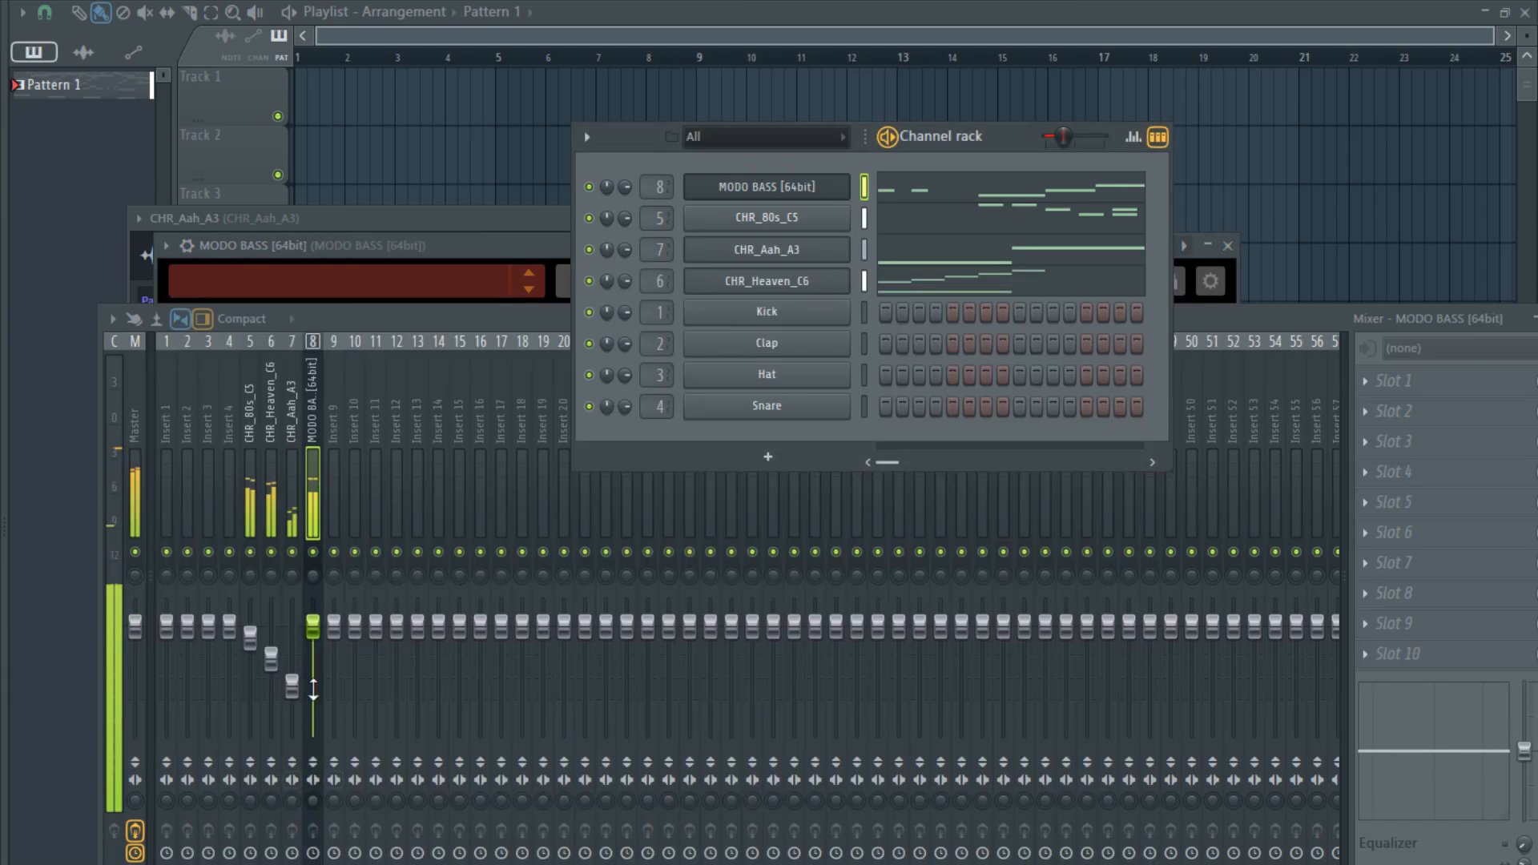
drag(313, 625, 319, 656)
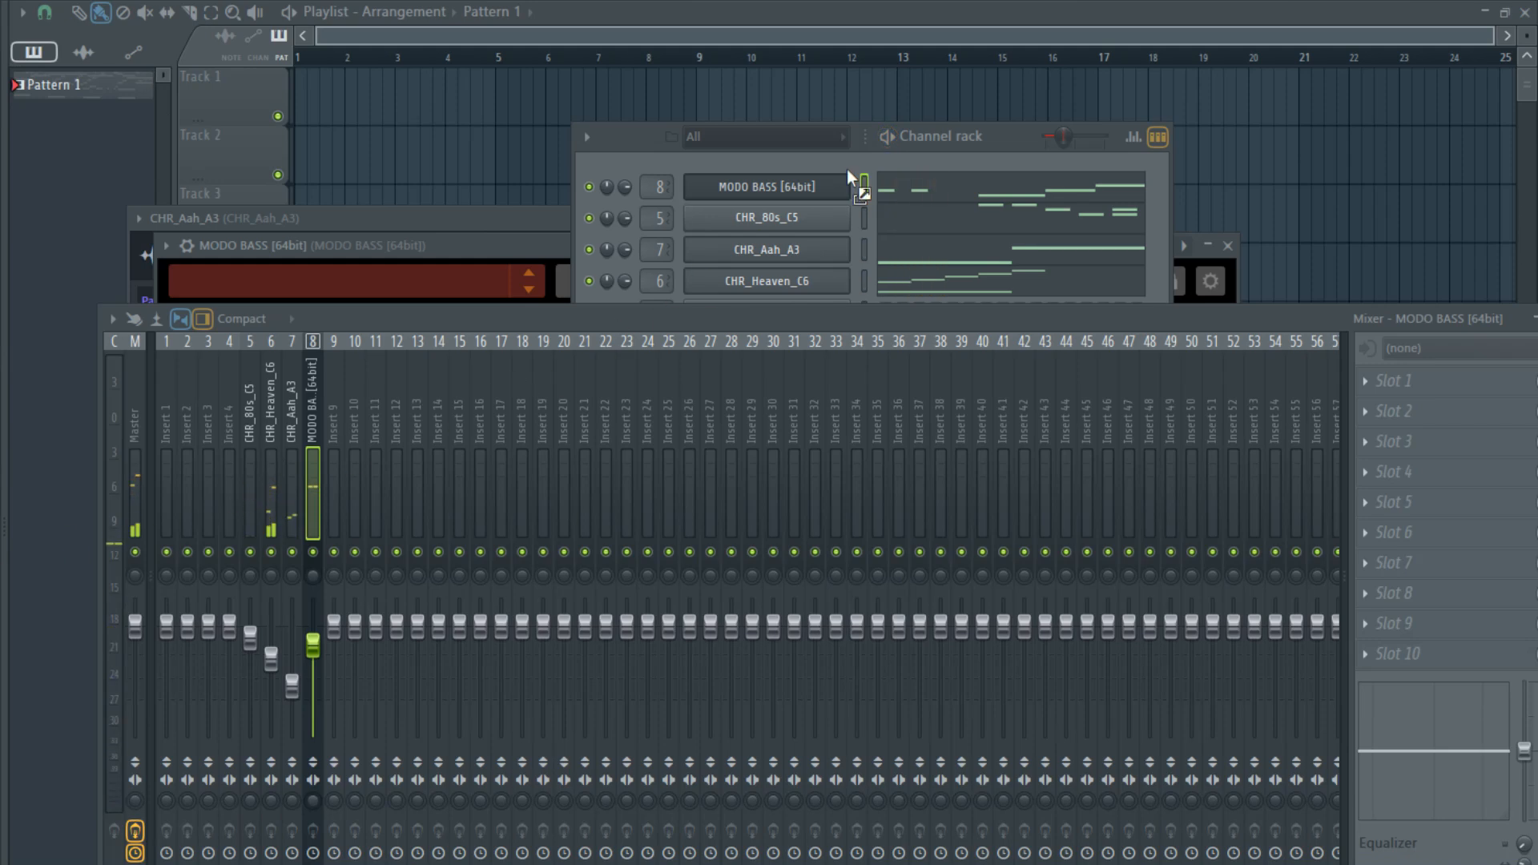
- Add the Joji Filtered Foie Kick and Joji type kick samples on mixer tracks 10 and 9, panned to opposite sides
click(791, 162)
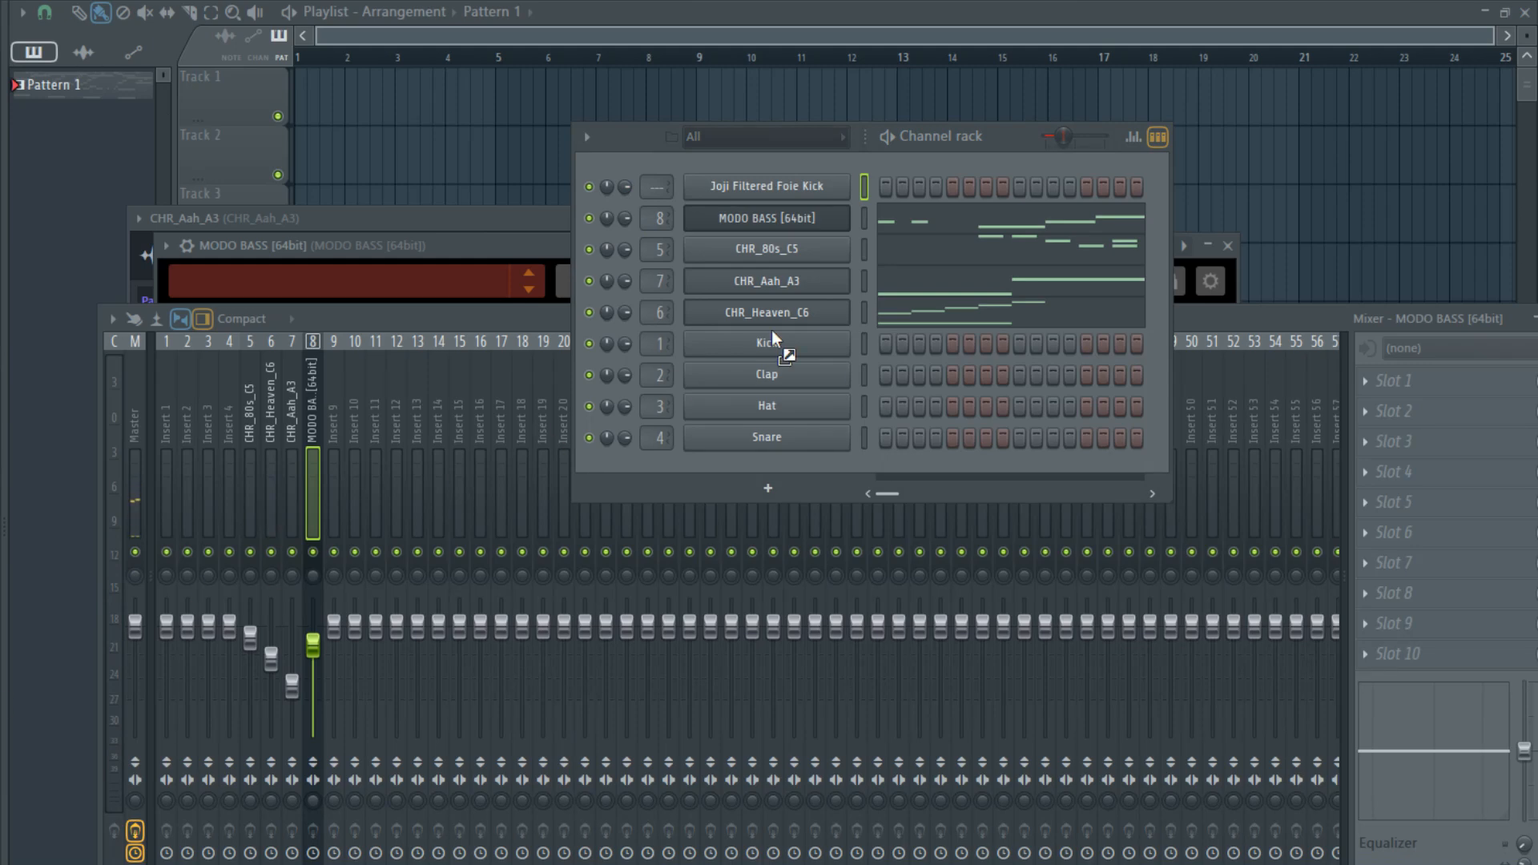
drag(857, 164, 876, 204)
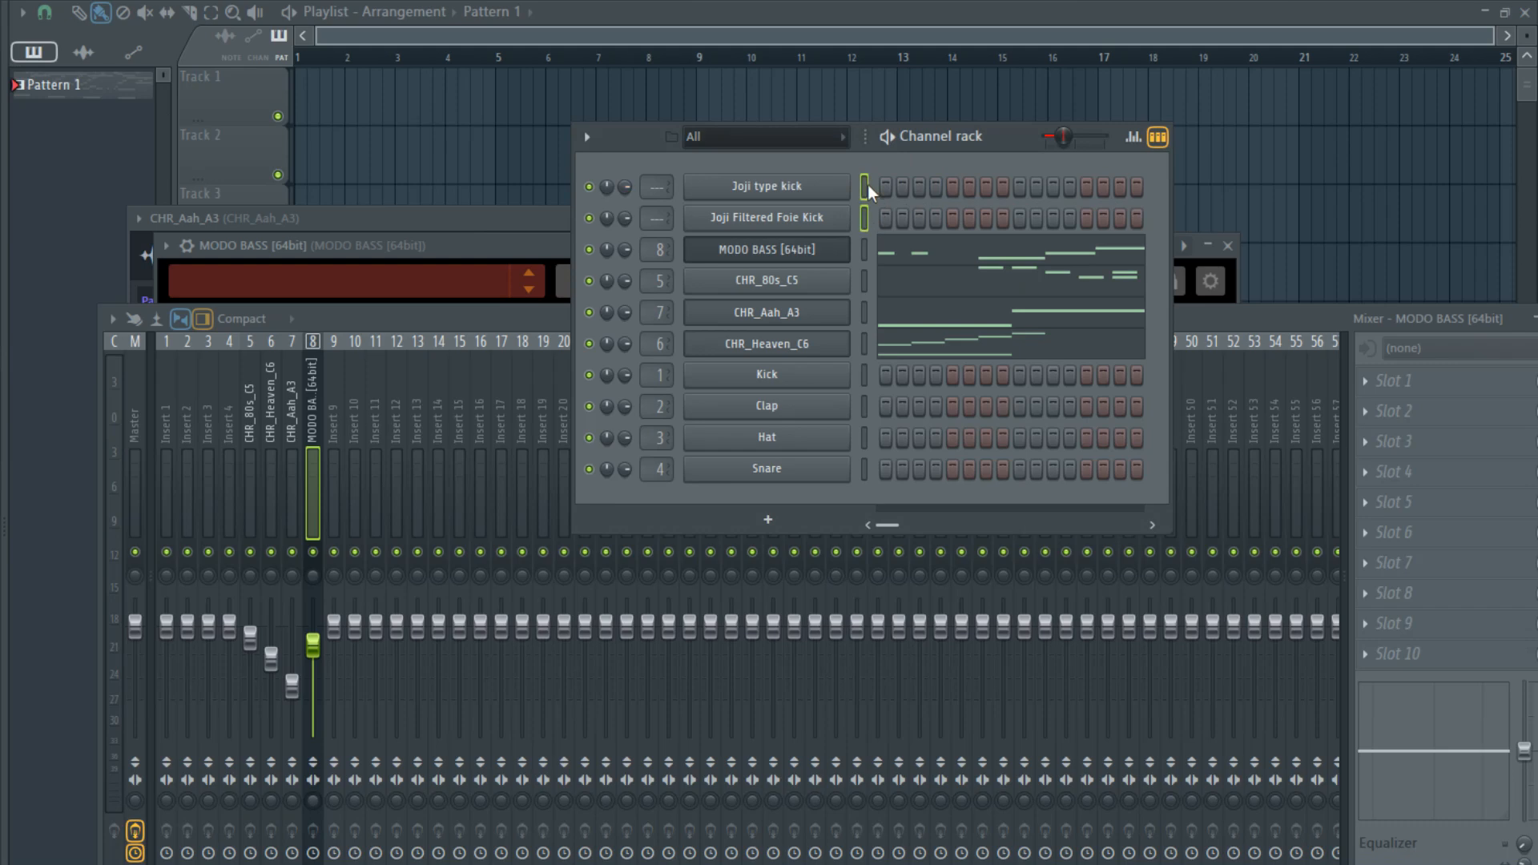
key(ctrl+shift+l)
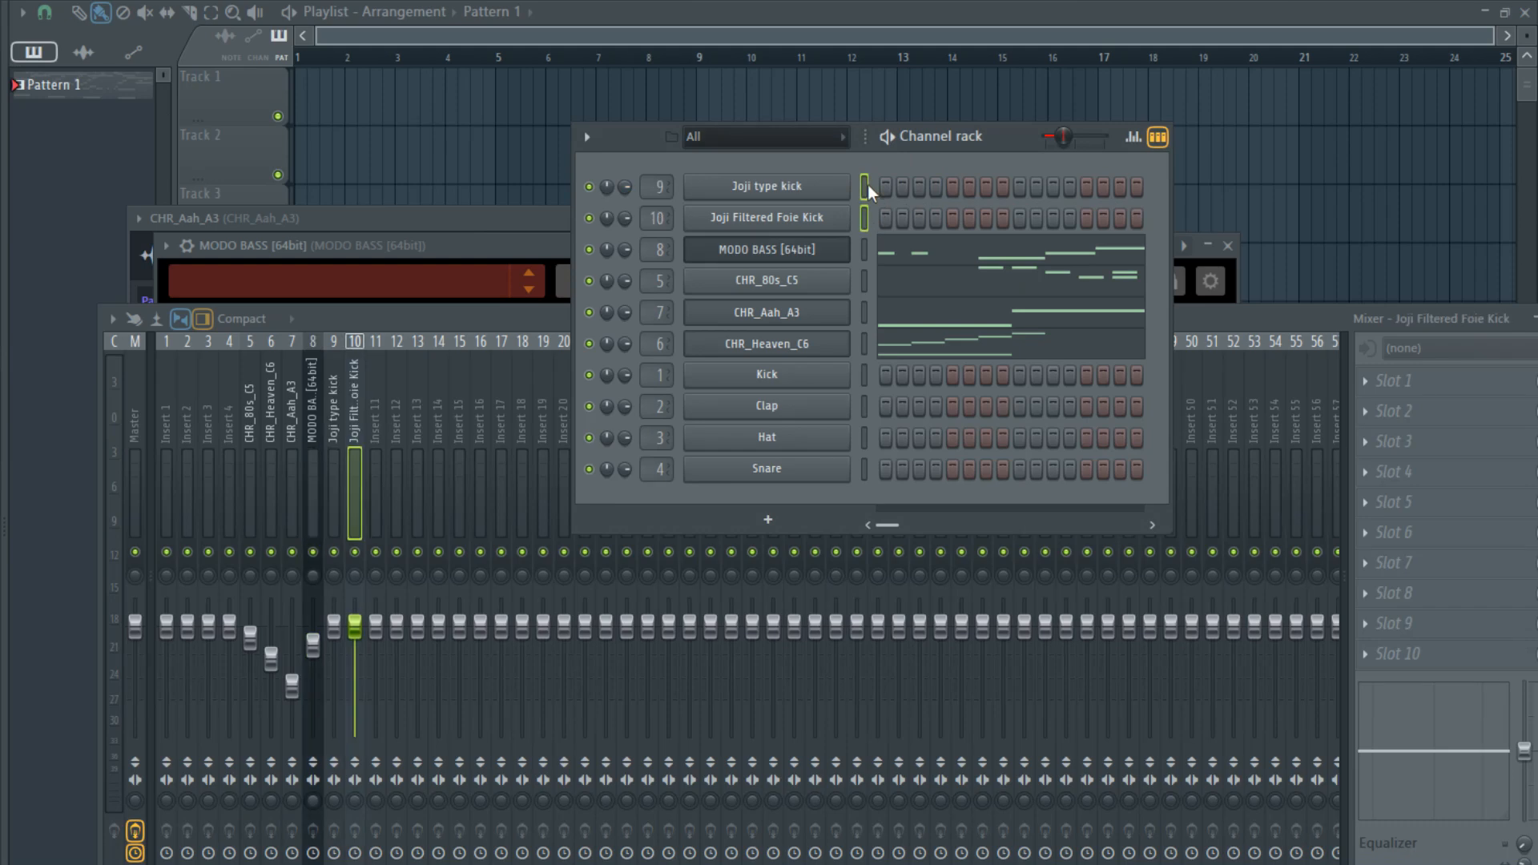
click(337, 588)
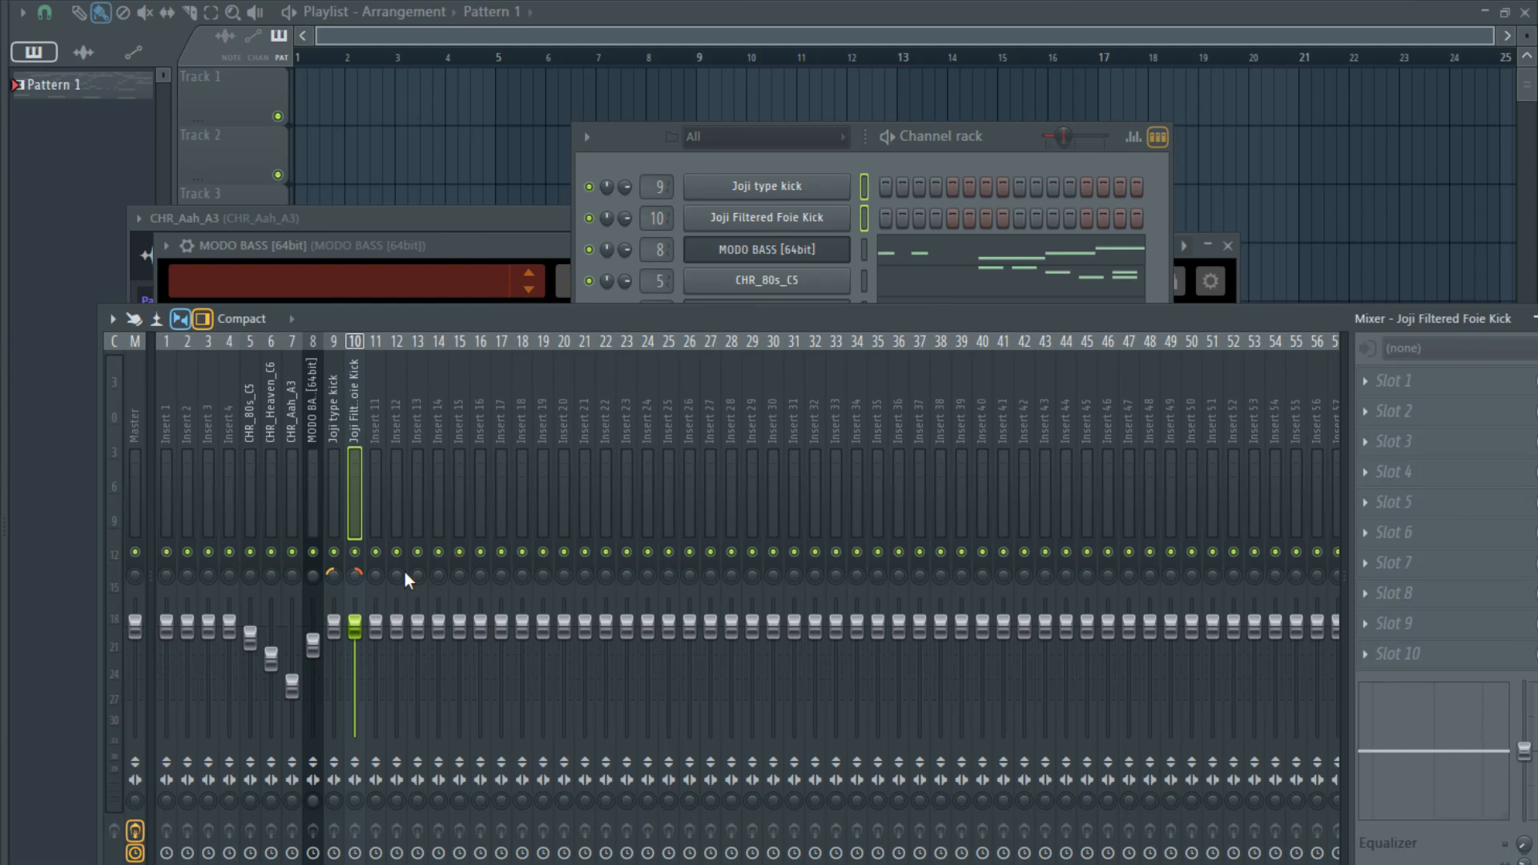
- Place Pattern 1 at bar 1 on Track 1 of the playlist
click(861, 226)
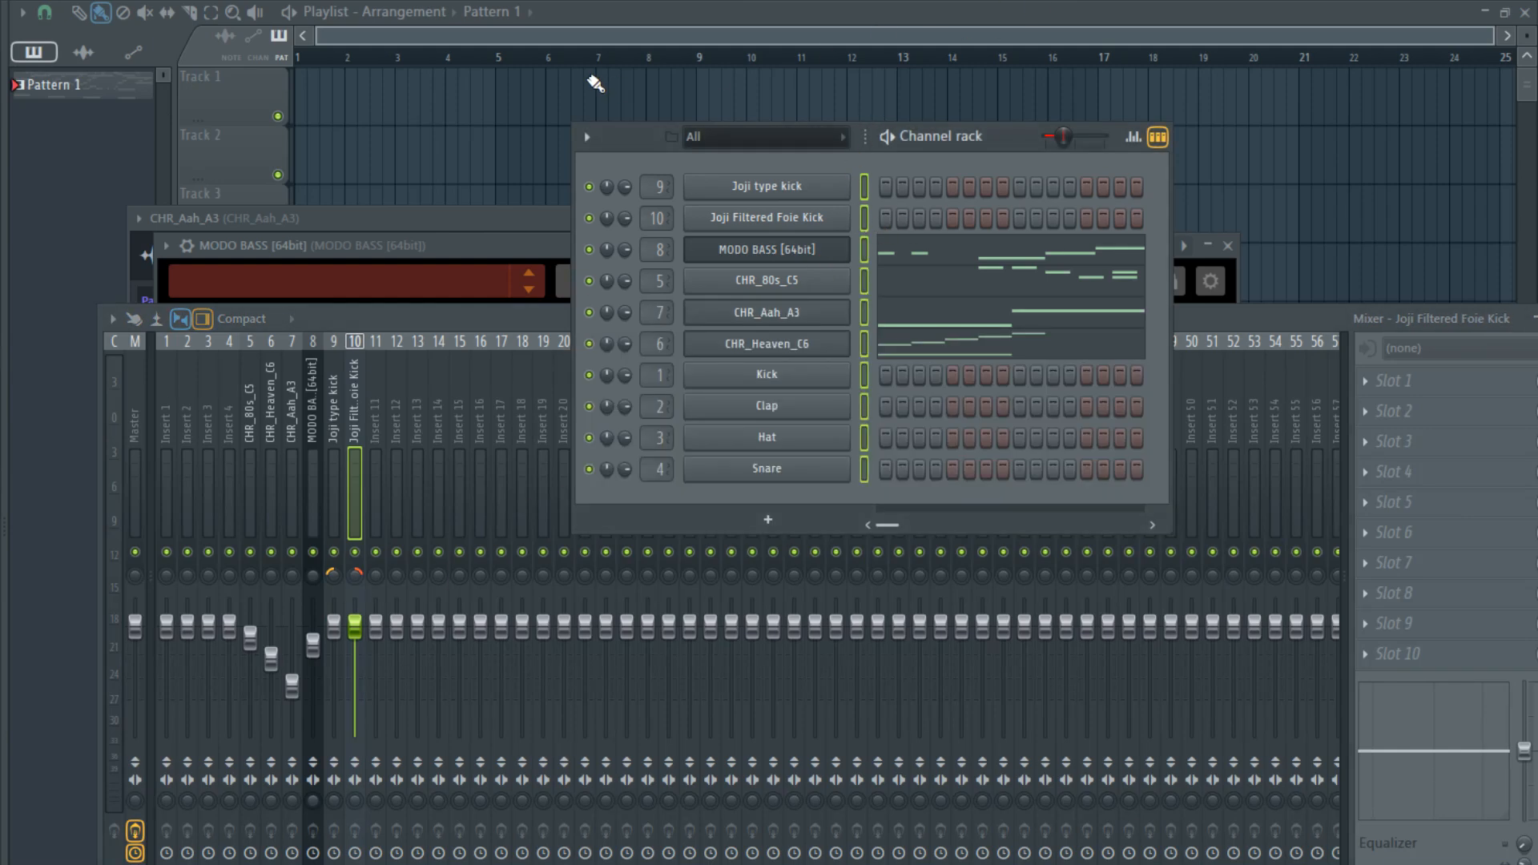
drag(595, 83, 369, 105)
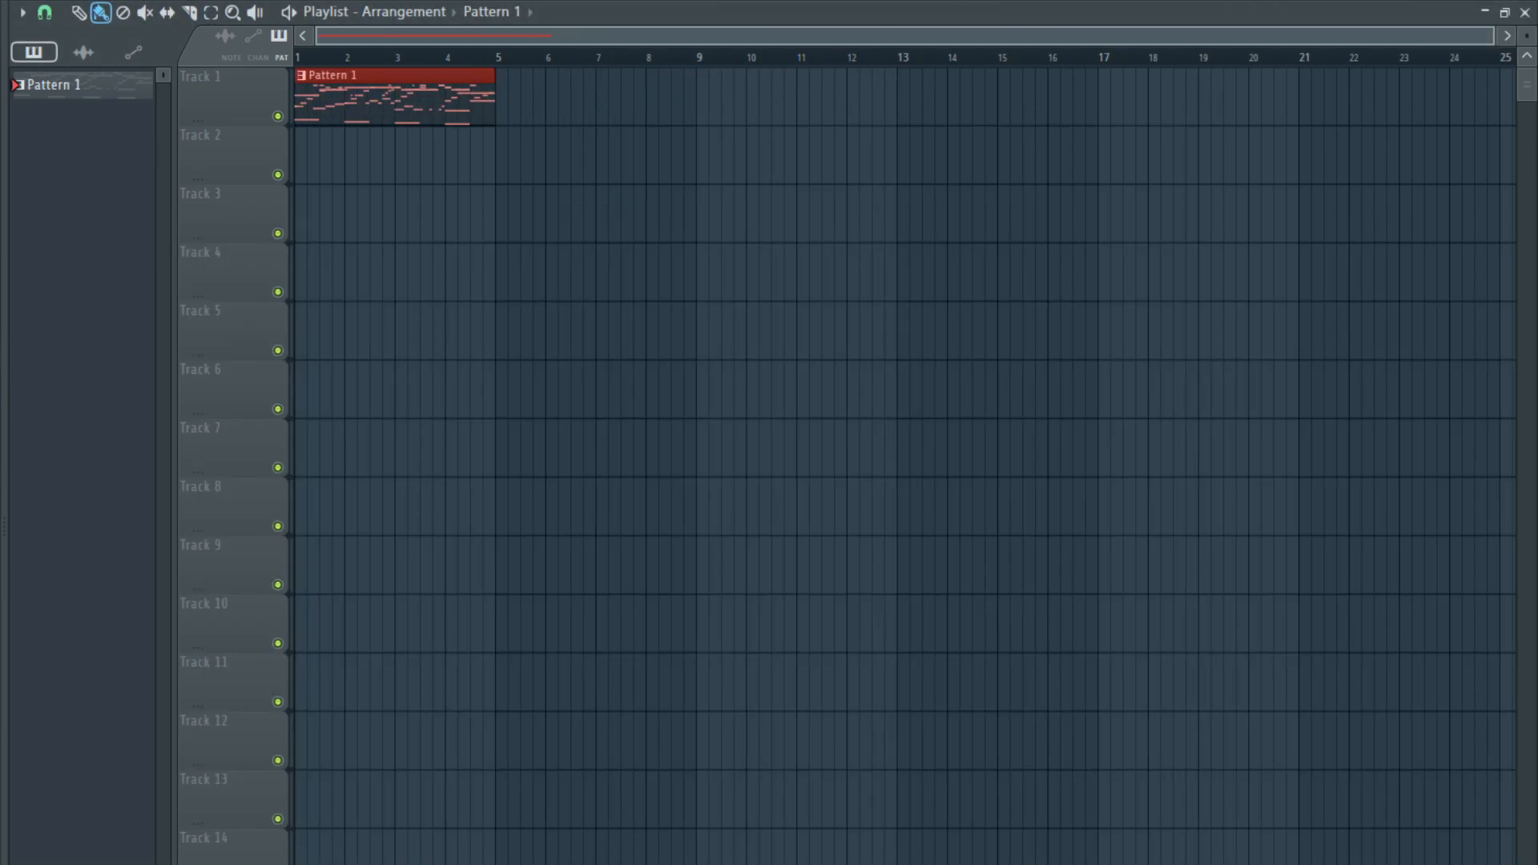
- Create Pattern 2 and activate the first step for both Joji kicks
key(F4)
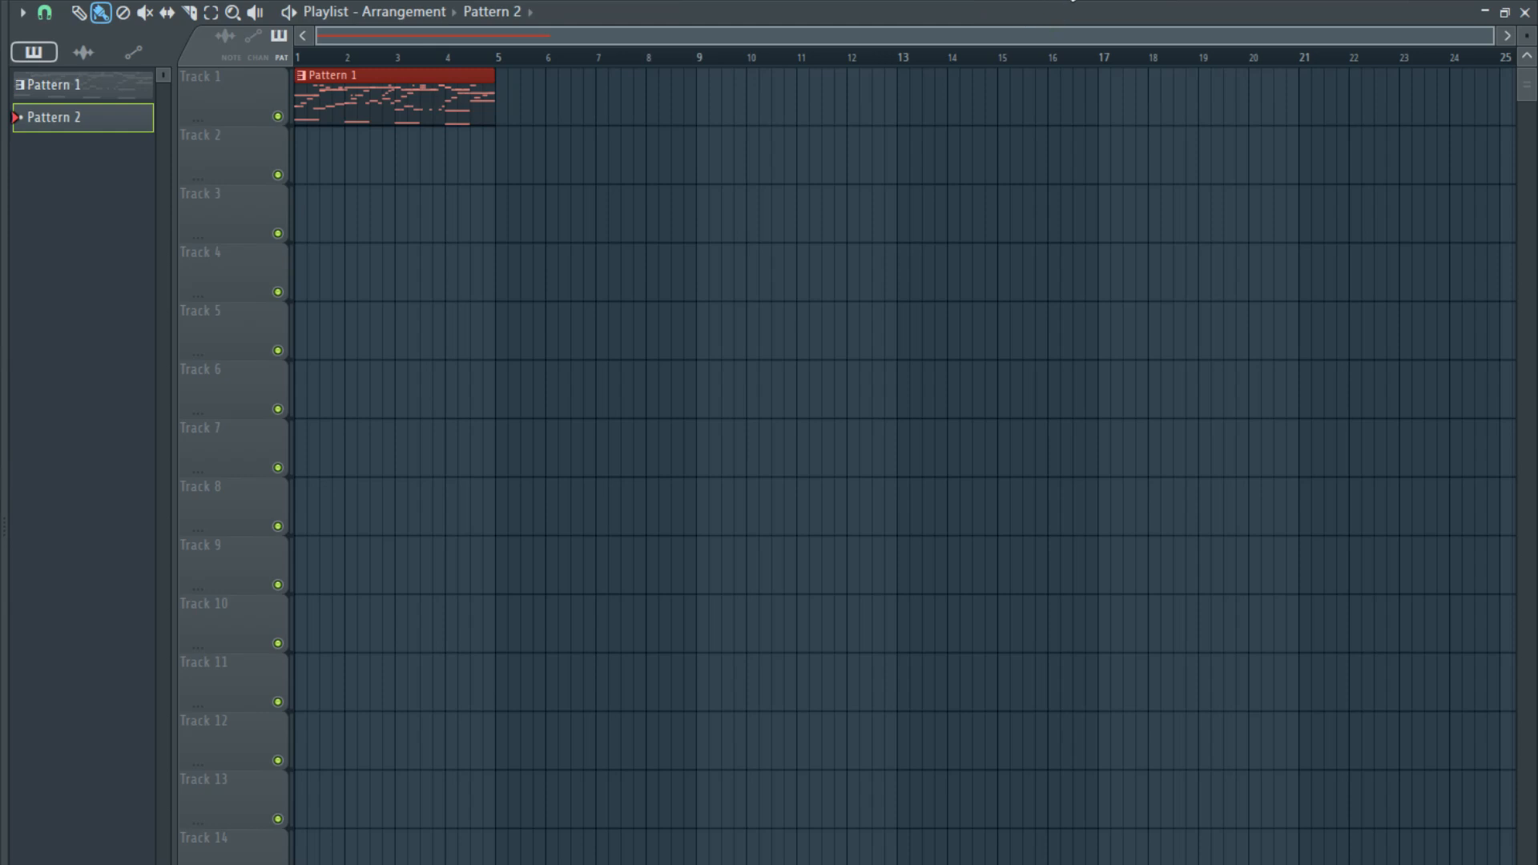
key(F6)
click(885, 218)
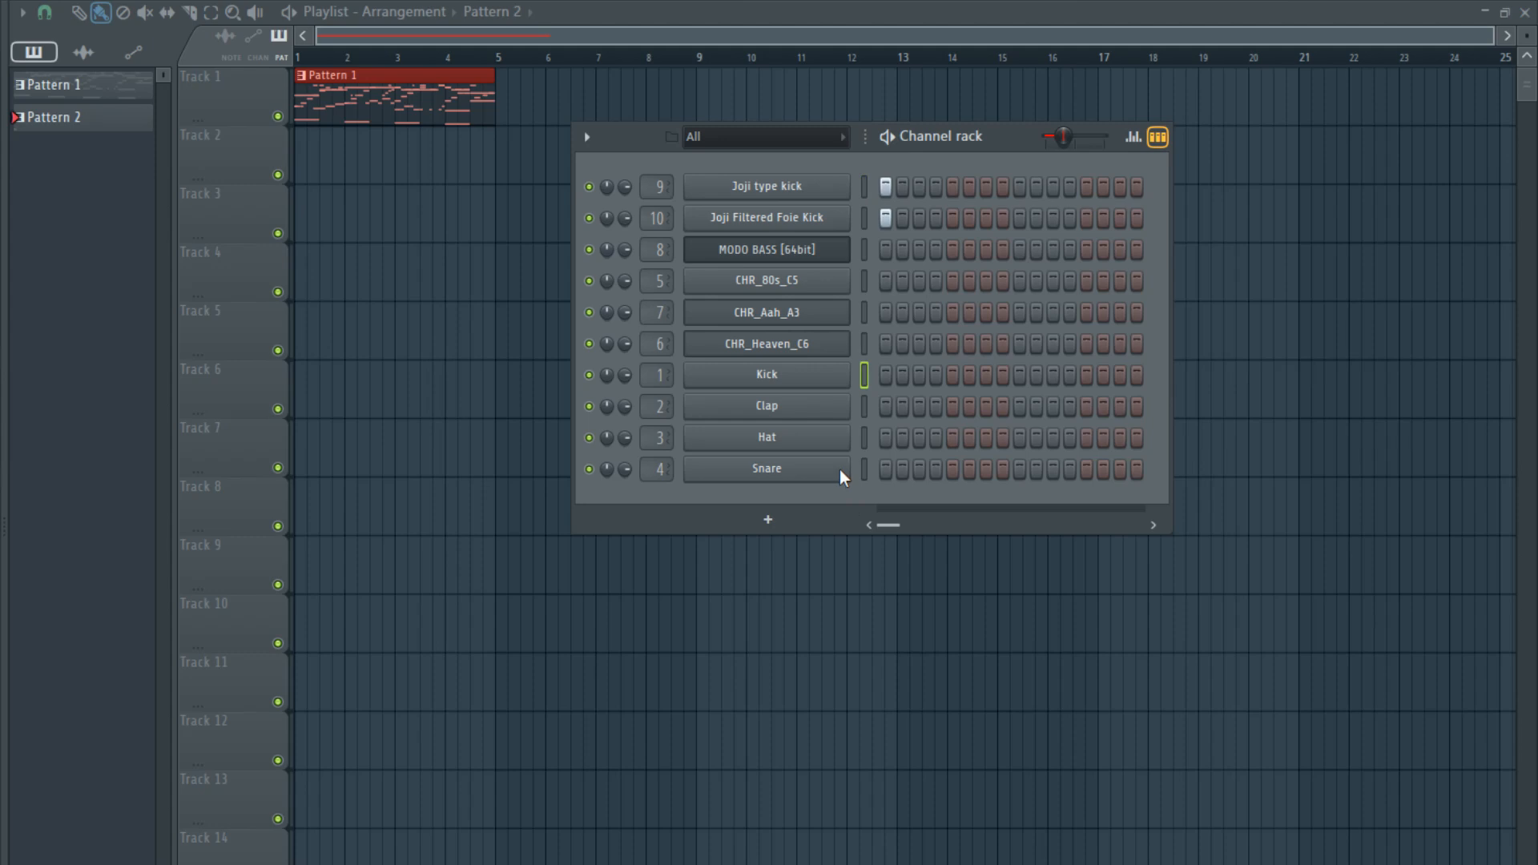
- Delete the default Kick, Clap, Hat and Snare channels from the channel rack
key(alt+Delete)
key(alt+Delete)
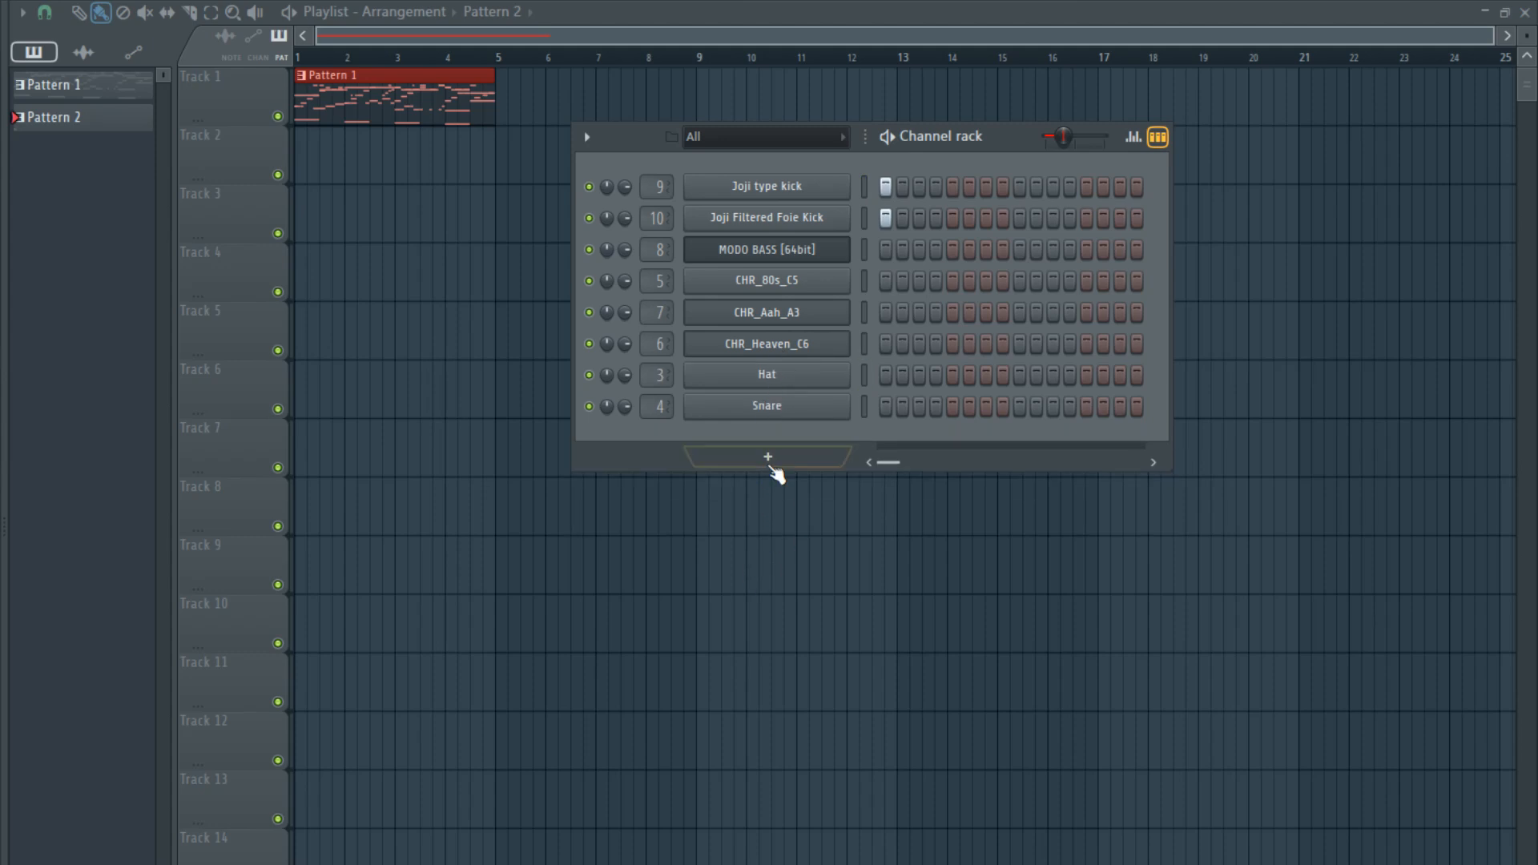
click(765, 374)
key(alt+Delete)
click(769, 374)
key(alt+Delete)
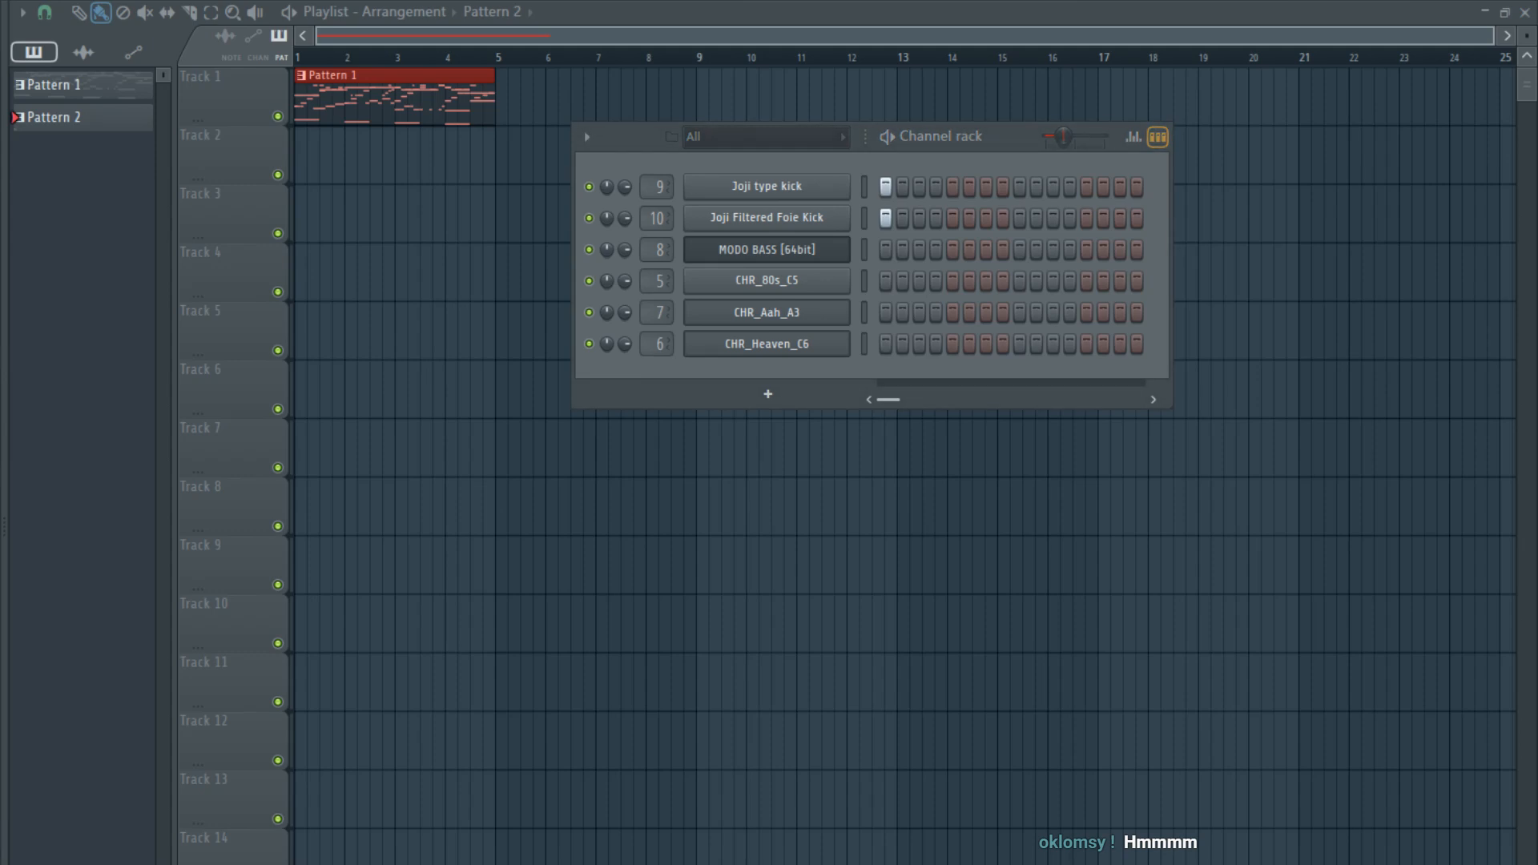
- Add Joji Foie Snare with hits on steps 5 and 13, plus the Joji Hi Hat and Joji WH Hat 2 samples
drag(819, 160, 825, 173)
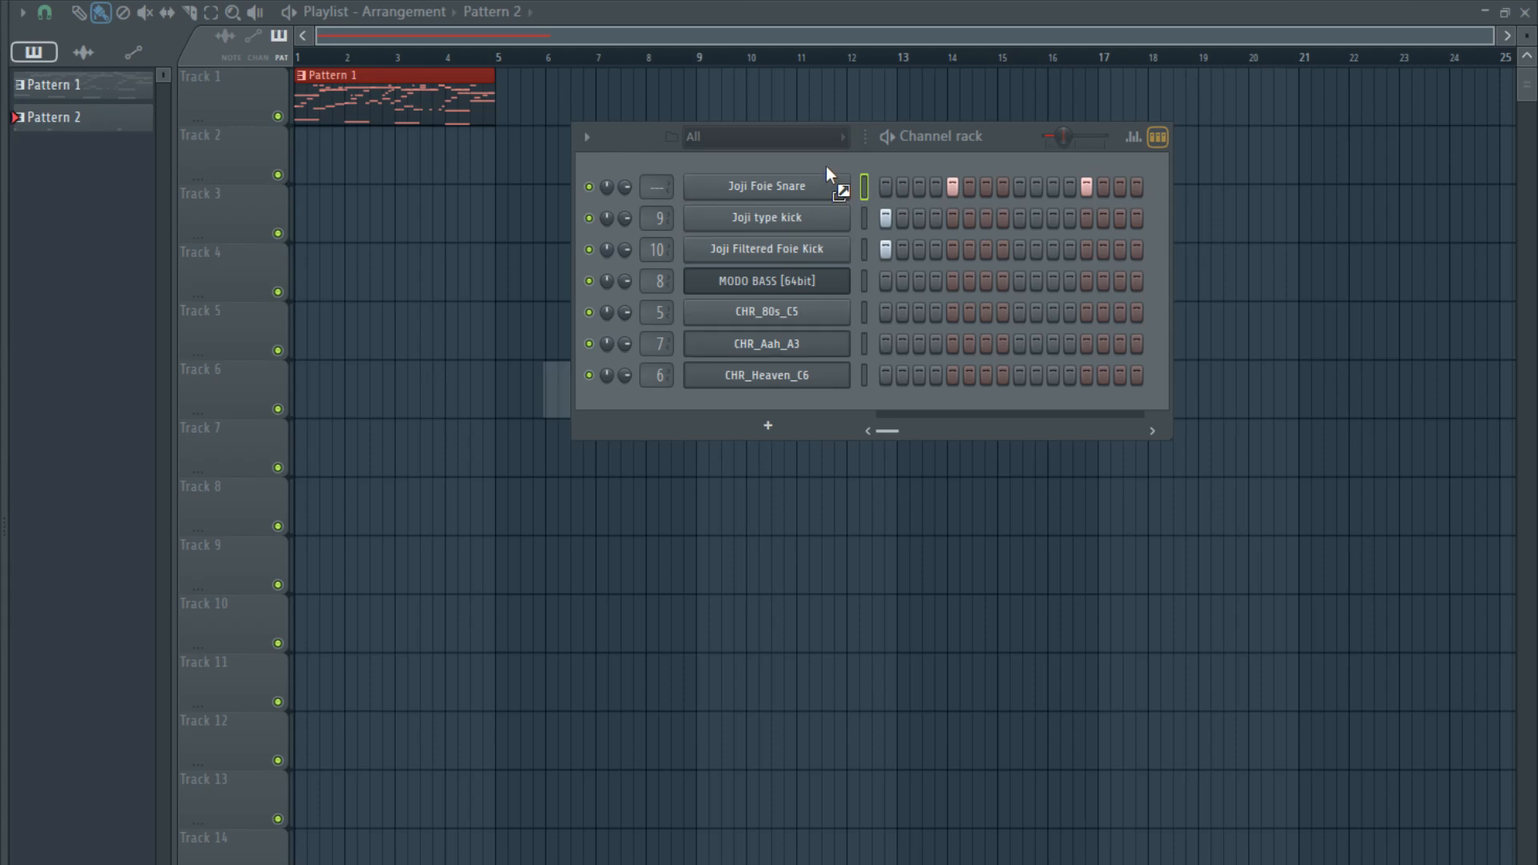
drag(826, 167, 826, 169)
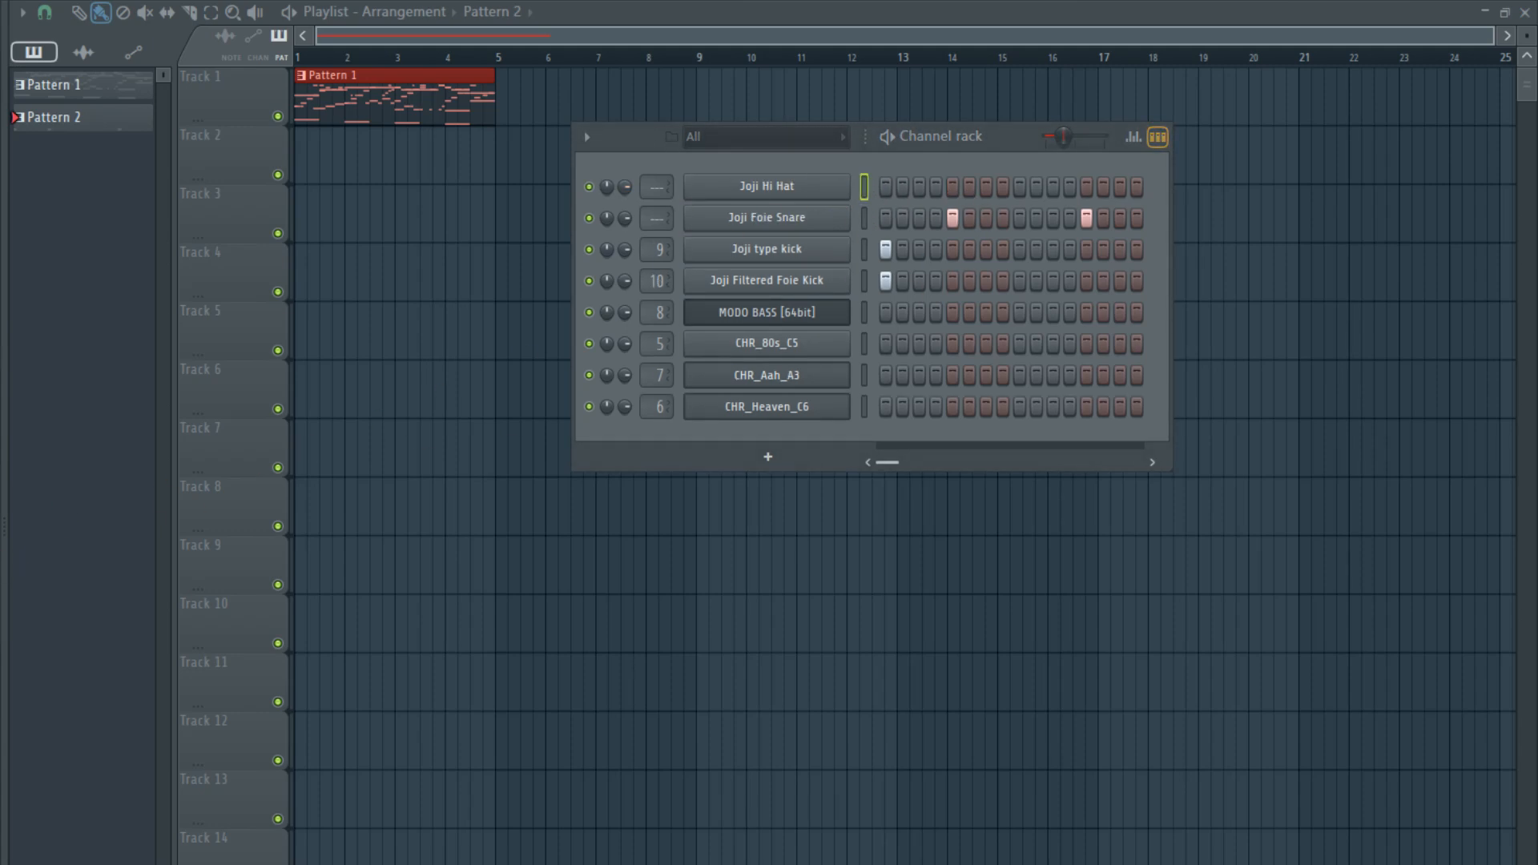
drag(1, 545, 731, 287)
drag(782, 162, 811, 187)
- Draw a C5 note at the start of bar 1 for Joji WH Hat 2 and shorten it to an eighth note
key(F7)
scroll(88, 448, up, 3)
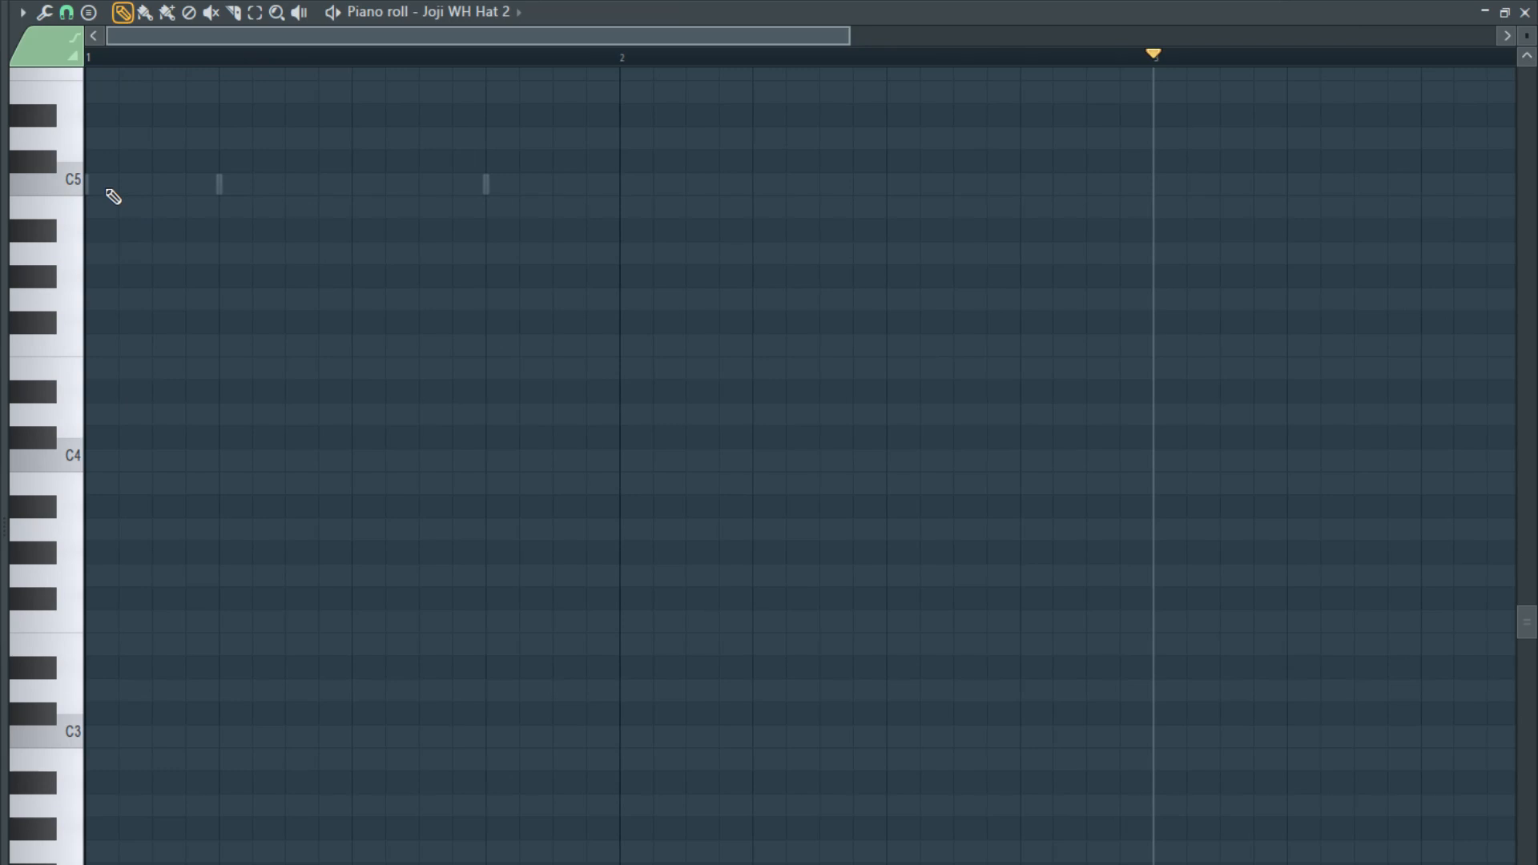
scroll(90, 240, up, 3)
click(104, 322)
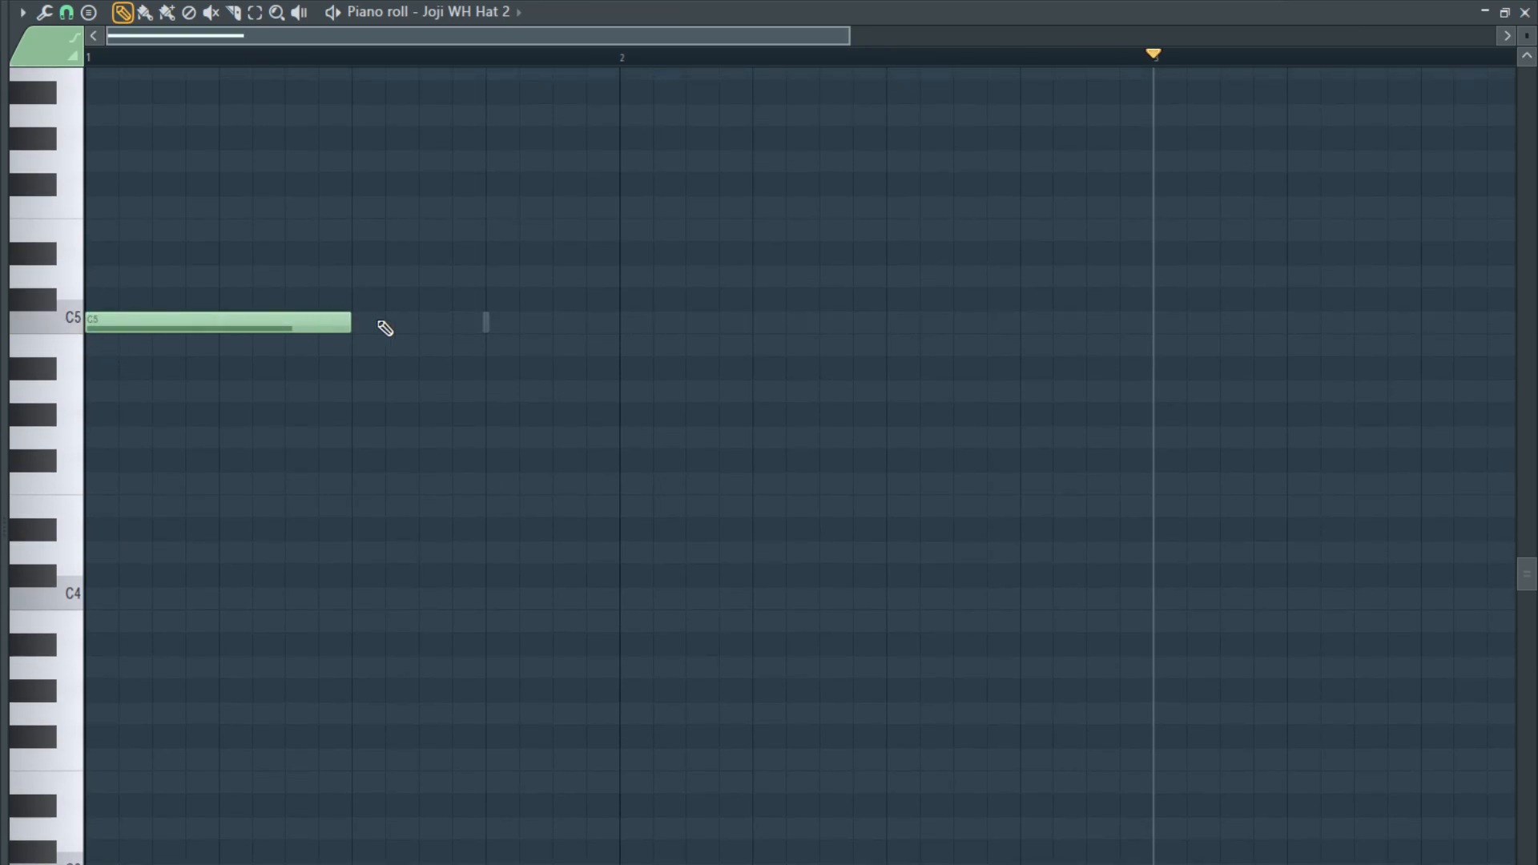
scroll(341, 329, down, 2)
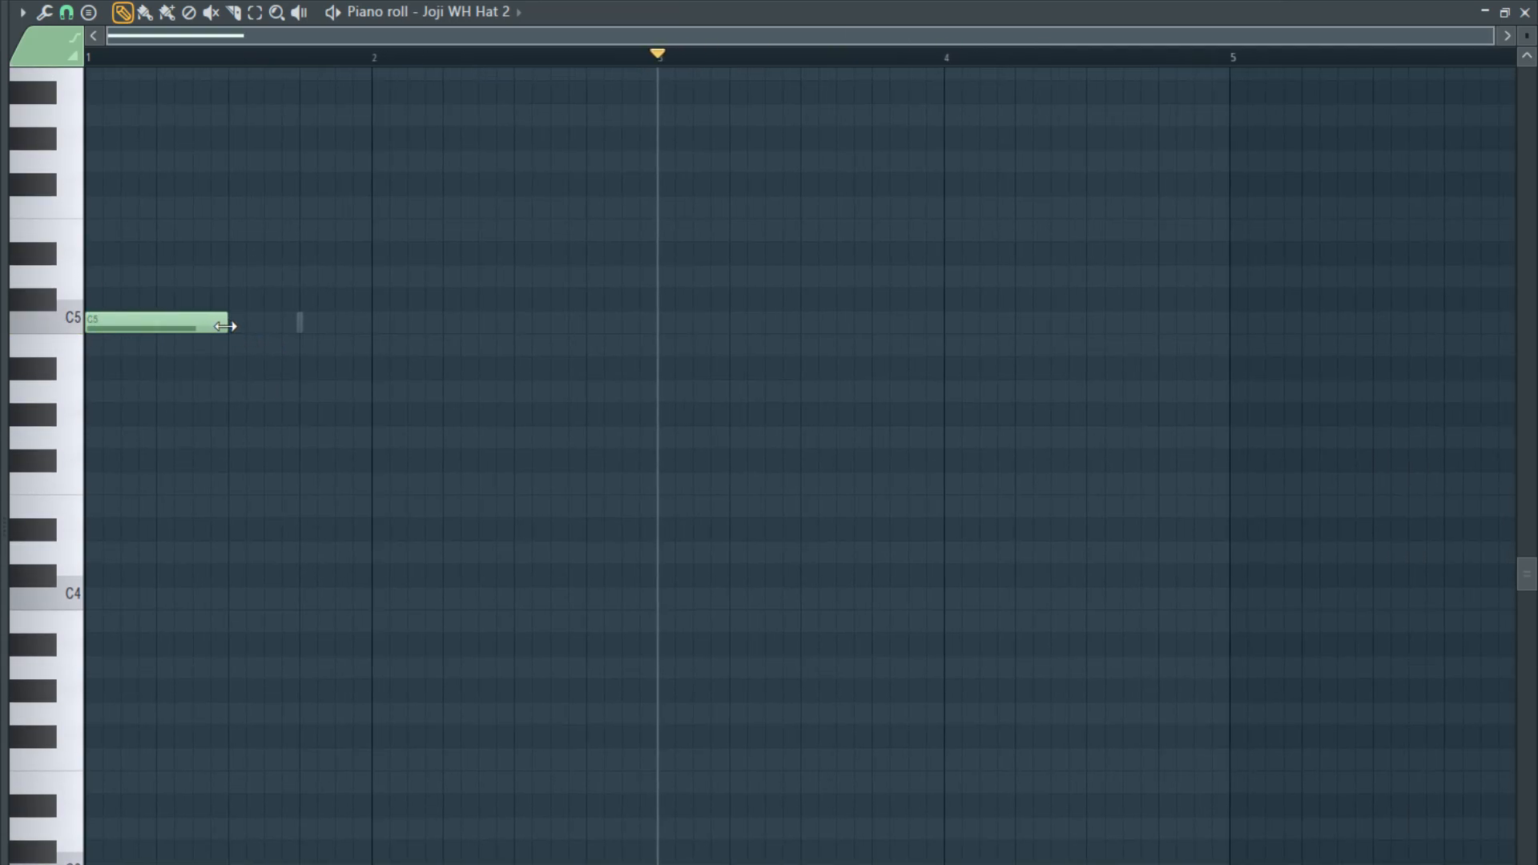
drag(225, 326, 90, 337)
- Extend the hat line to seven consecutive C5 eighth notes by filling the slots after the first note
click(159, 325)
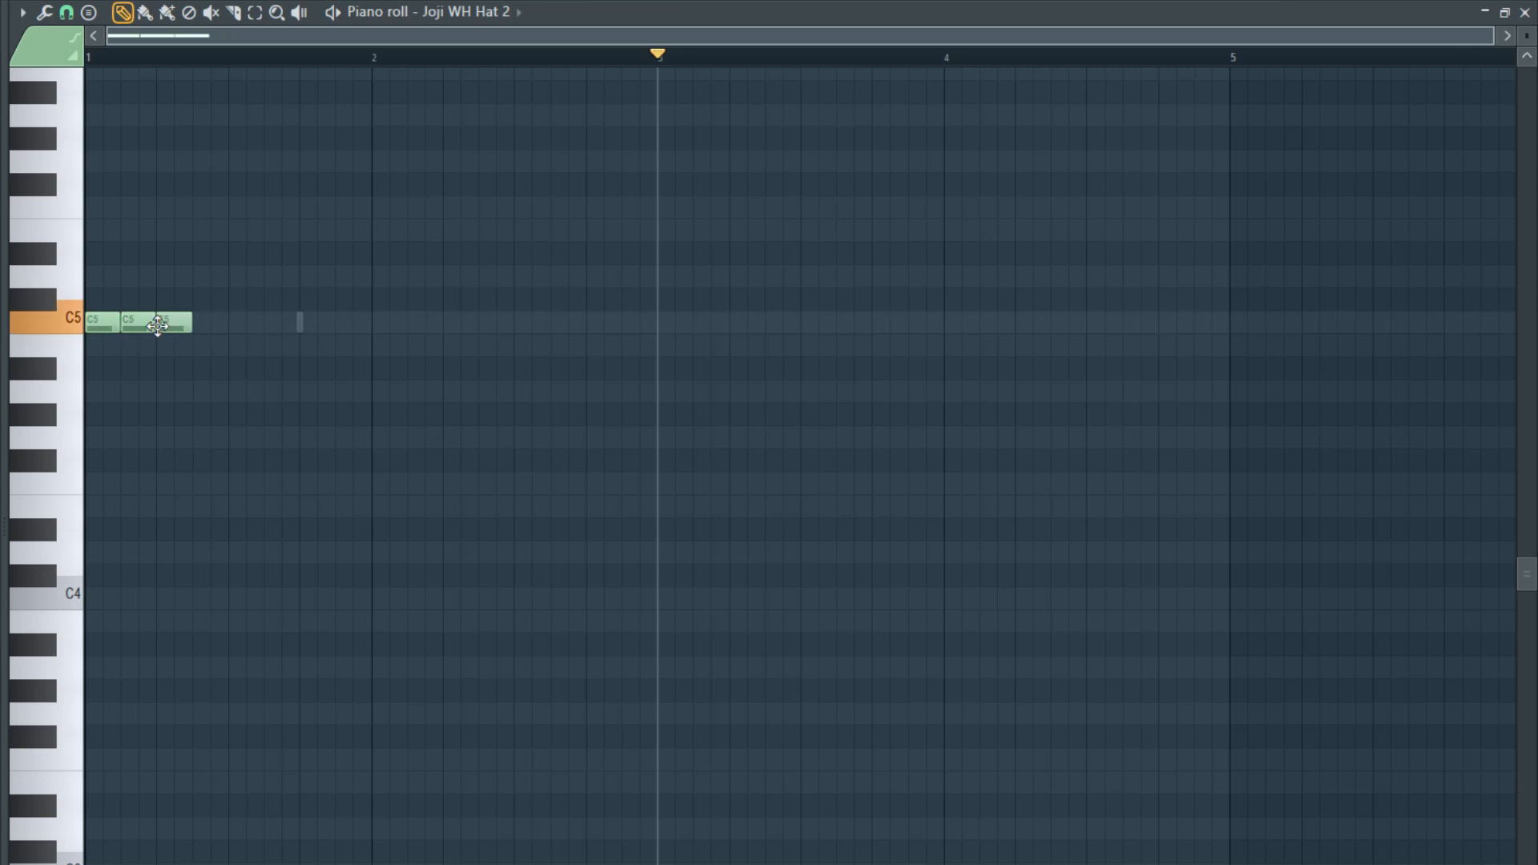
click(200, 326)
click(234, 330)
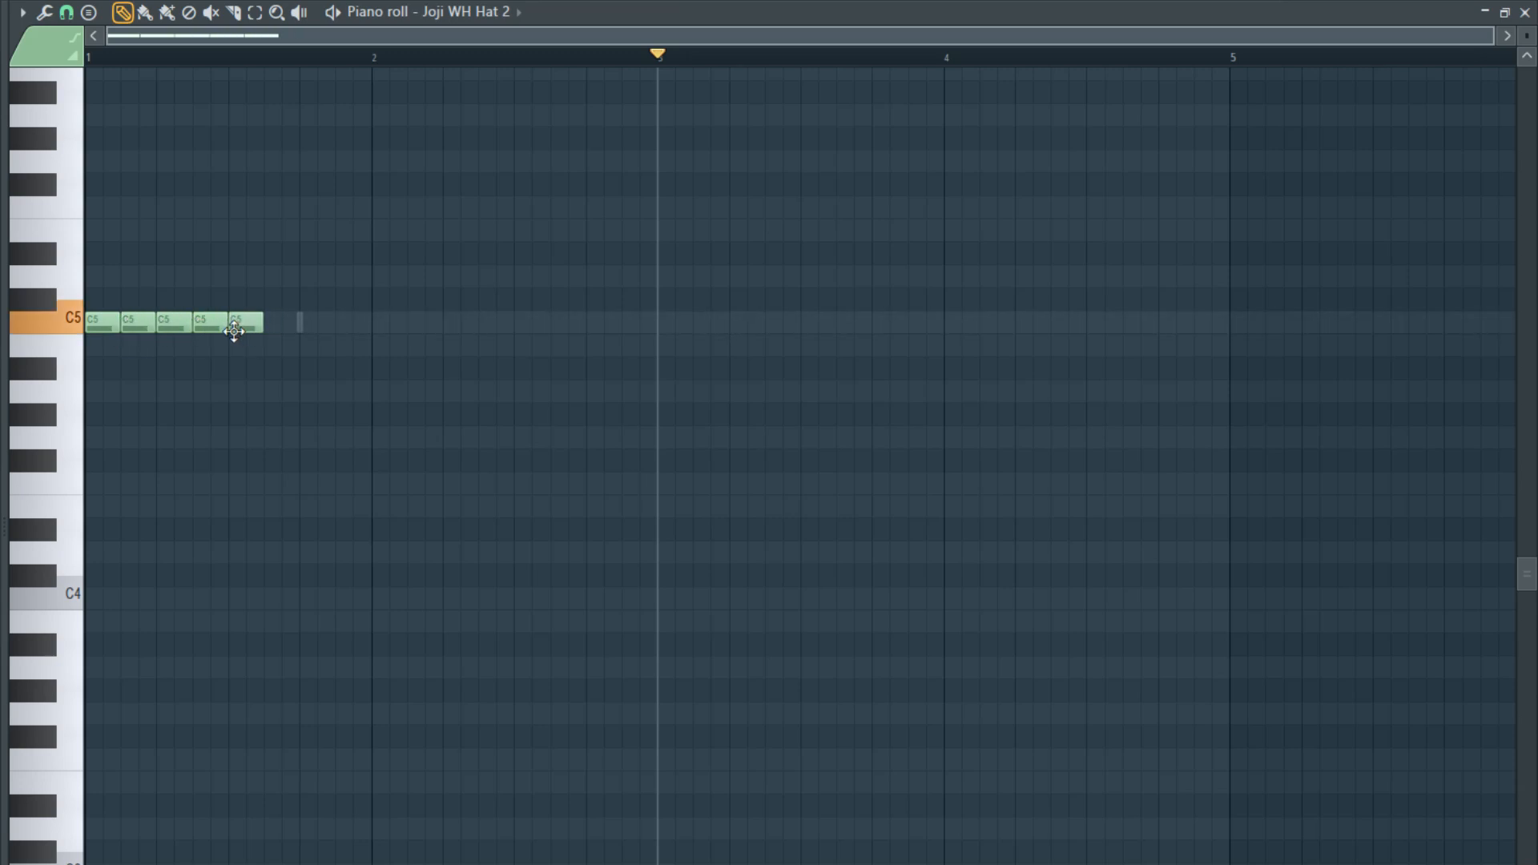
key(ctrl+a)
click(276, 327)
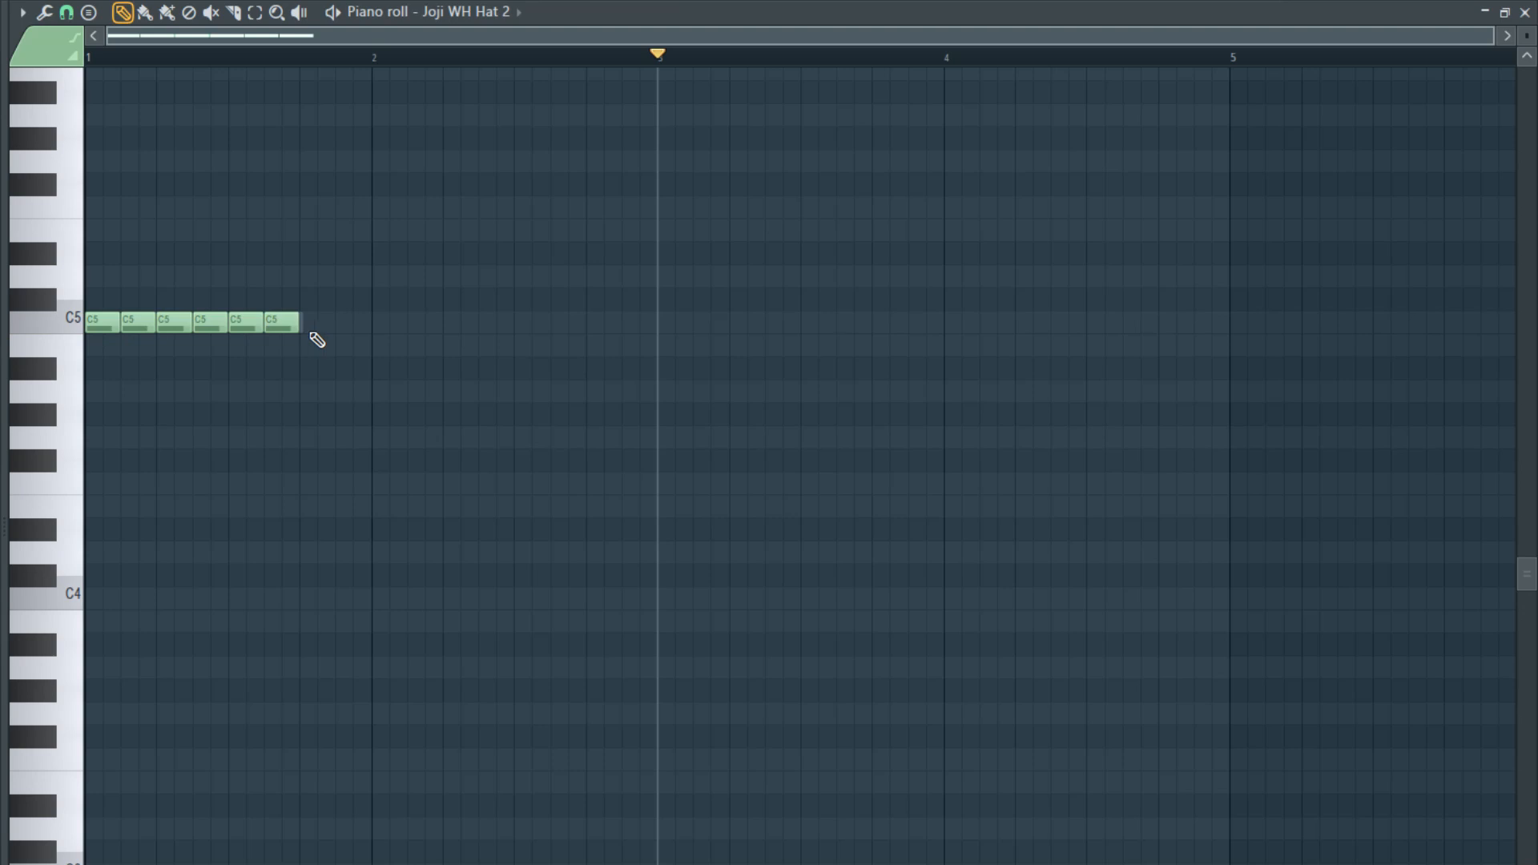
click(310, 329)
- Compress all seven C5 hat notes evenly so that together they fill only the first beat of bar 1
drag(351, 322, 57, 341)
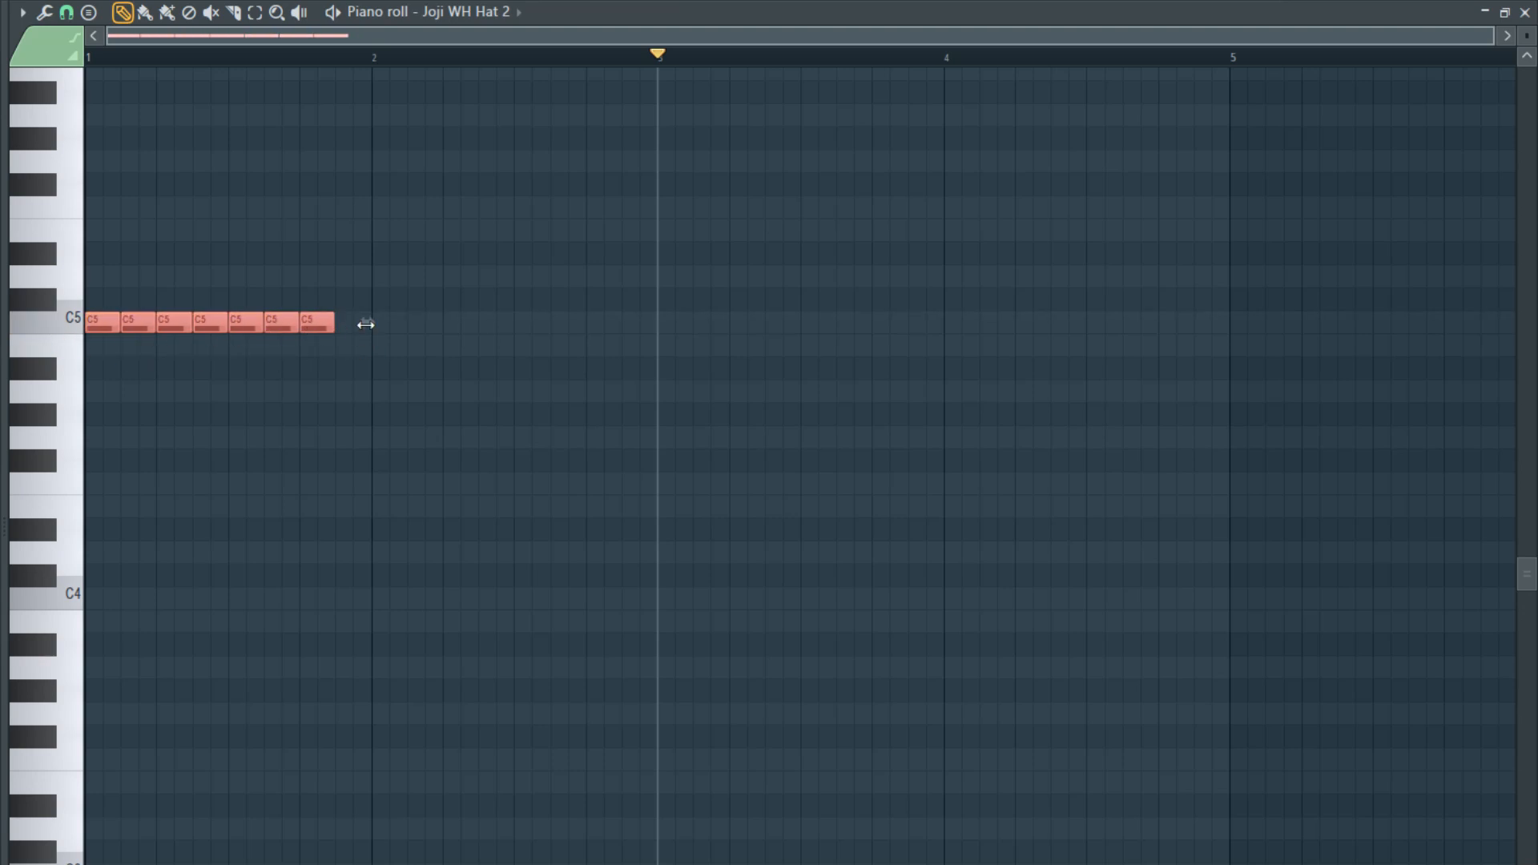
drag(366, 324, 175, 349)
scroll(85, 395, up, 8)
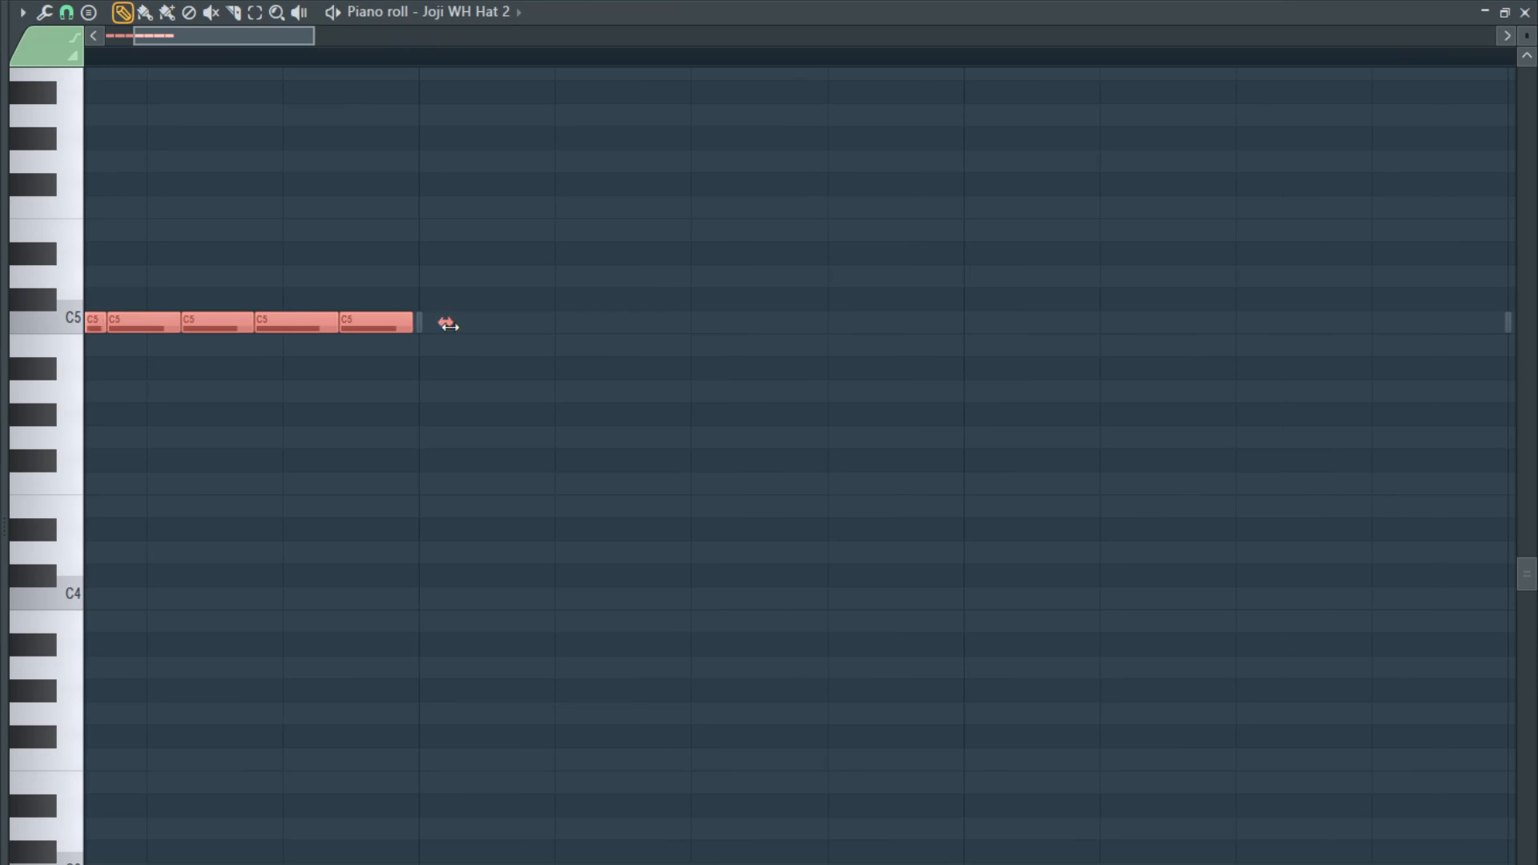
scroll(295, 377, down, 8)
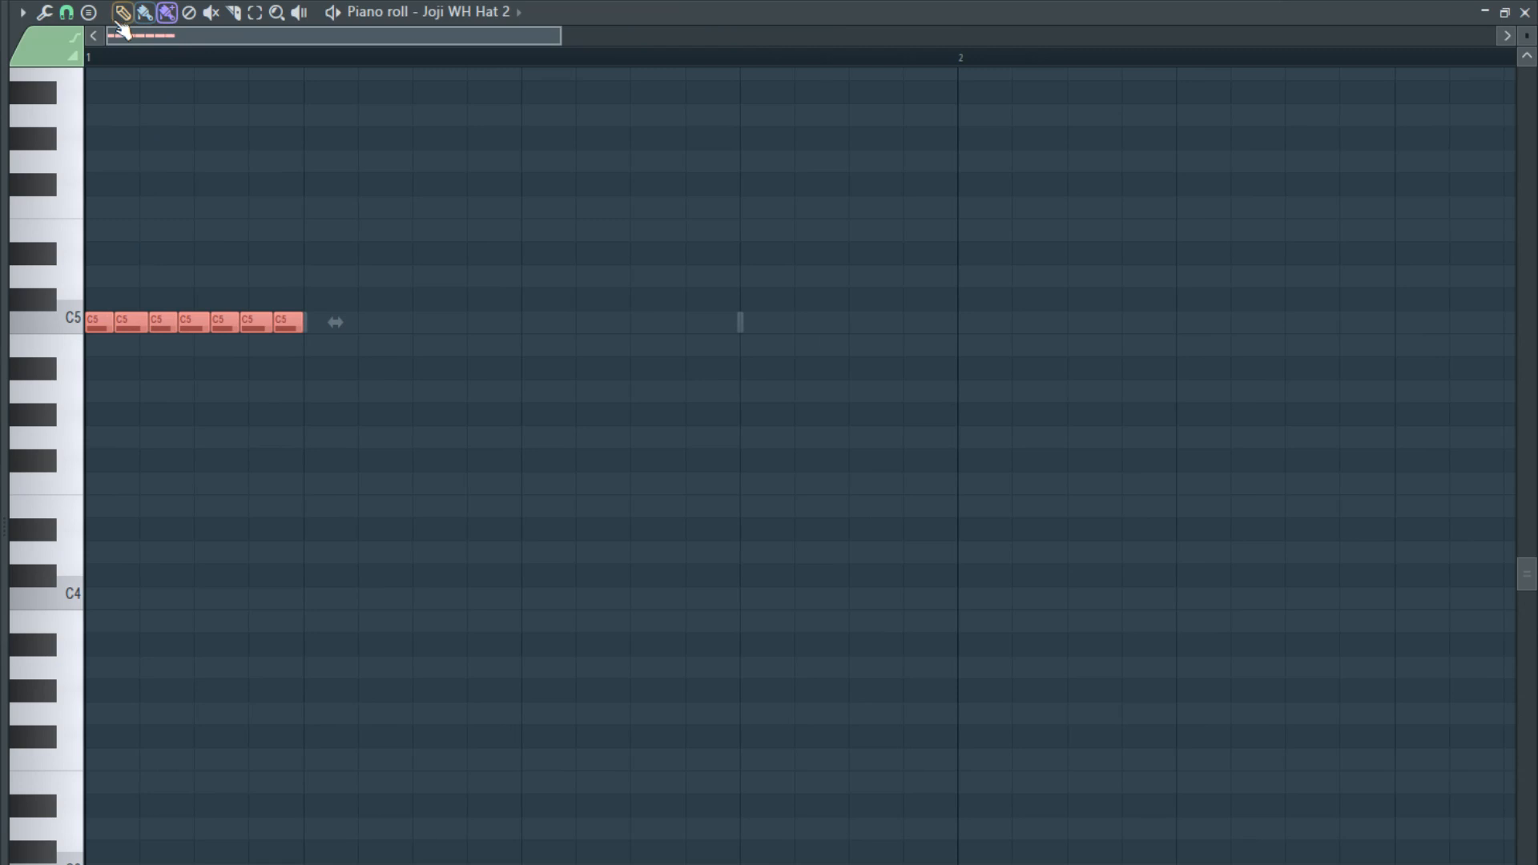
- Delete all but the first and fifth of the seven hat notes and play the pattern
scroll(88, 364, up, 2)
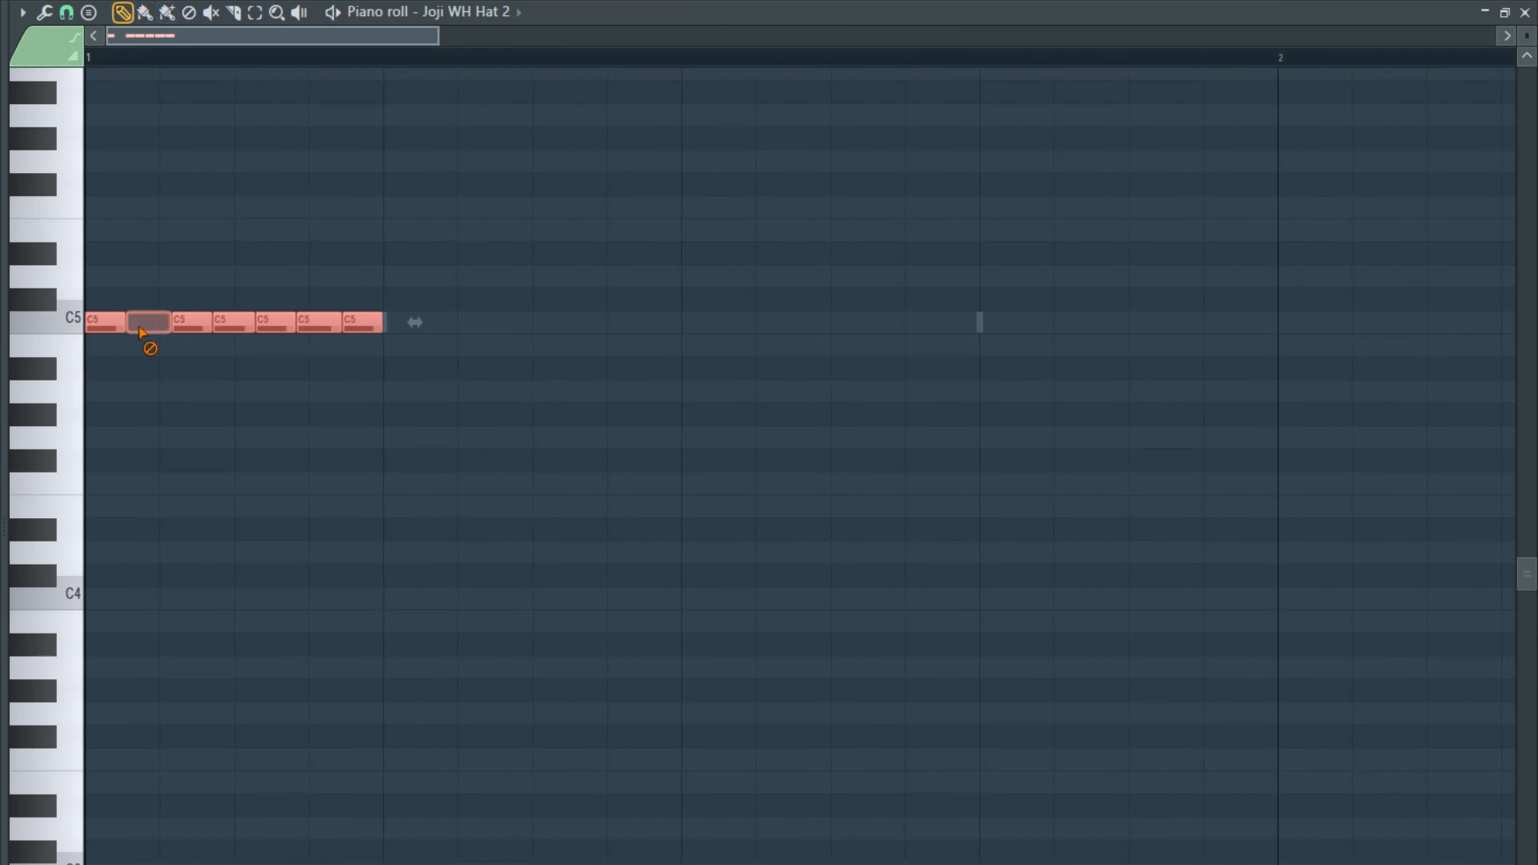
right_click(347, 327)
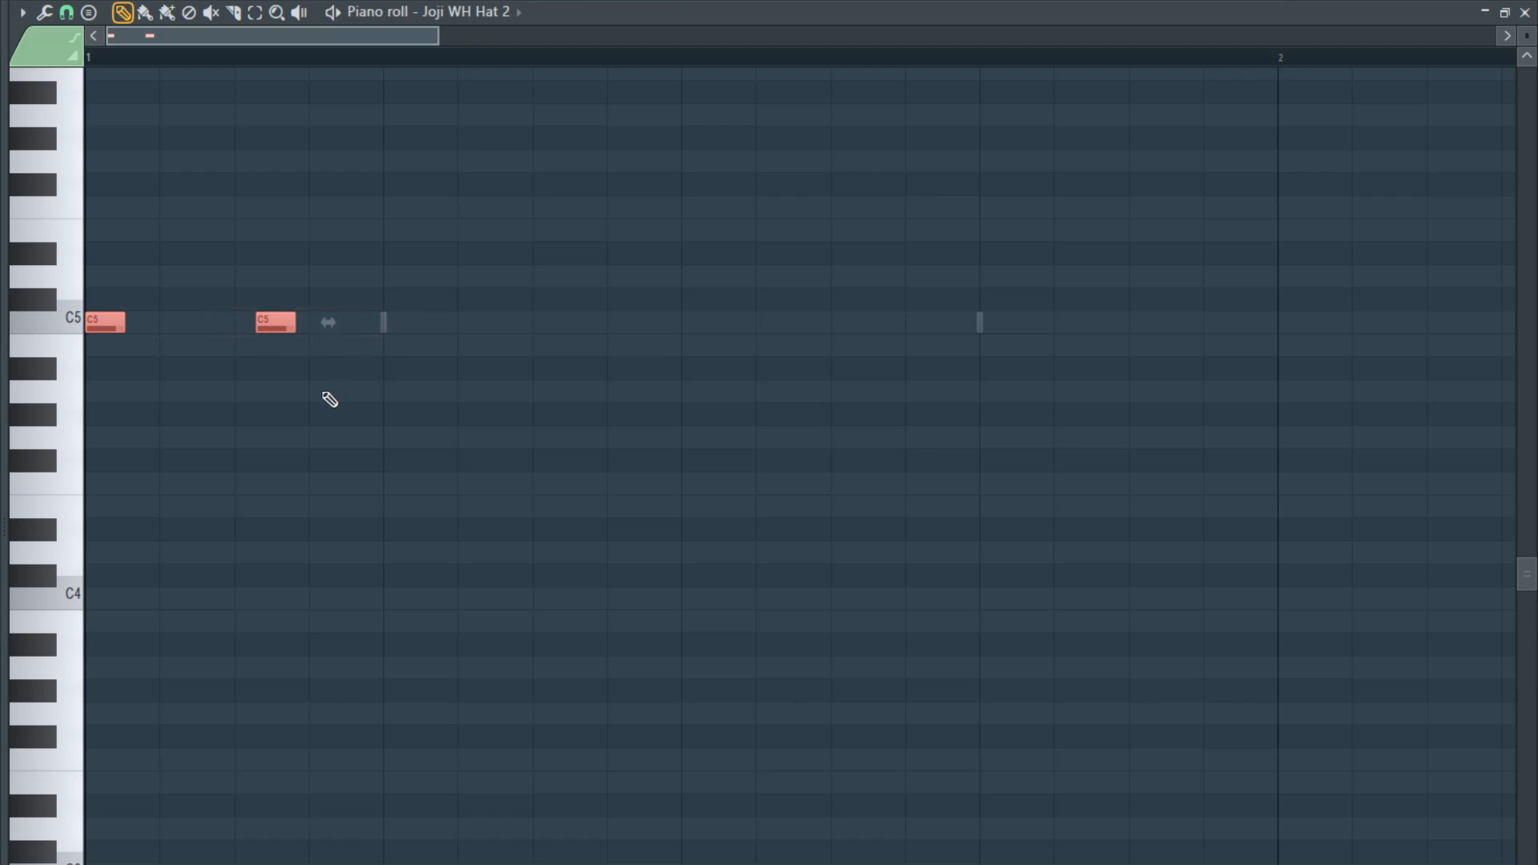
scroll(324, 392, down, 3)
click(108, 77)
key(space)
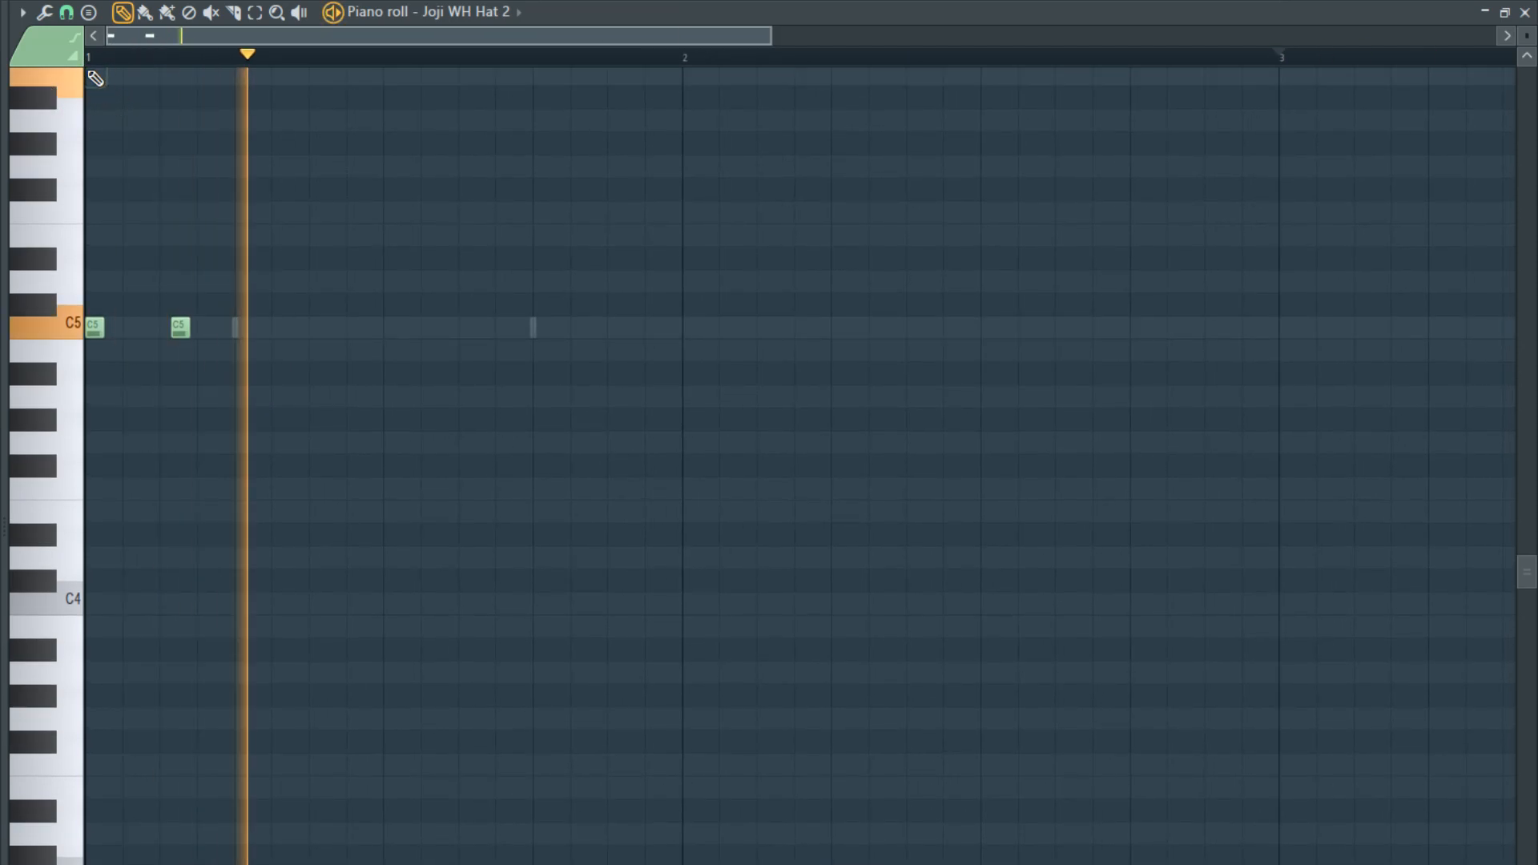
- Stop playback and copy the two-note hat figure onto beats 2, 3 and 4 of bar 1
right_click(94, 75)
key(space)
drag(247, 293, 265, 337)
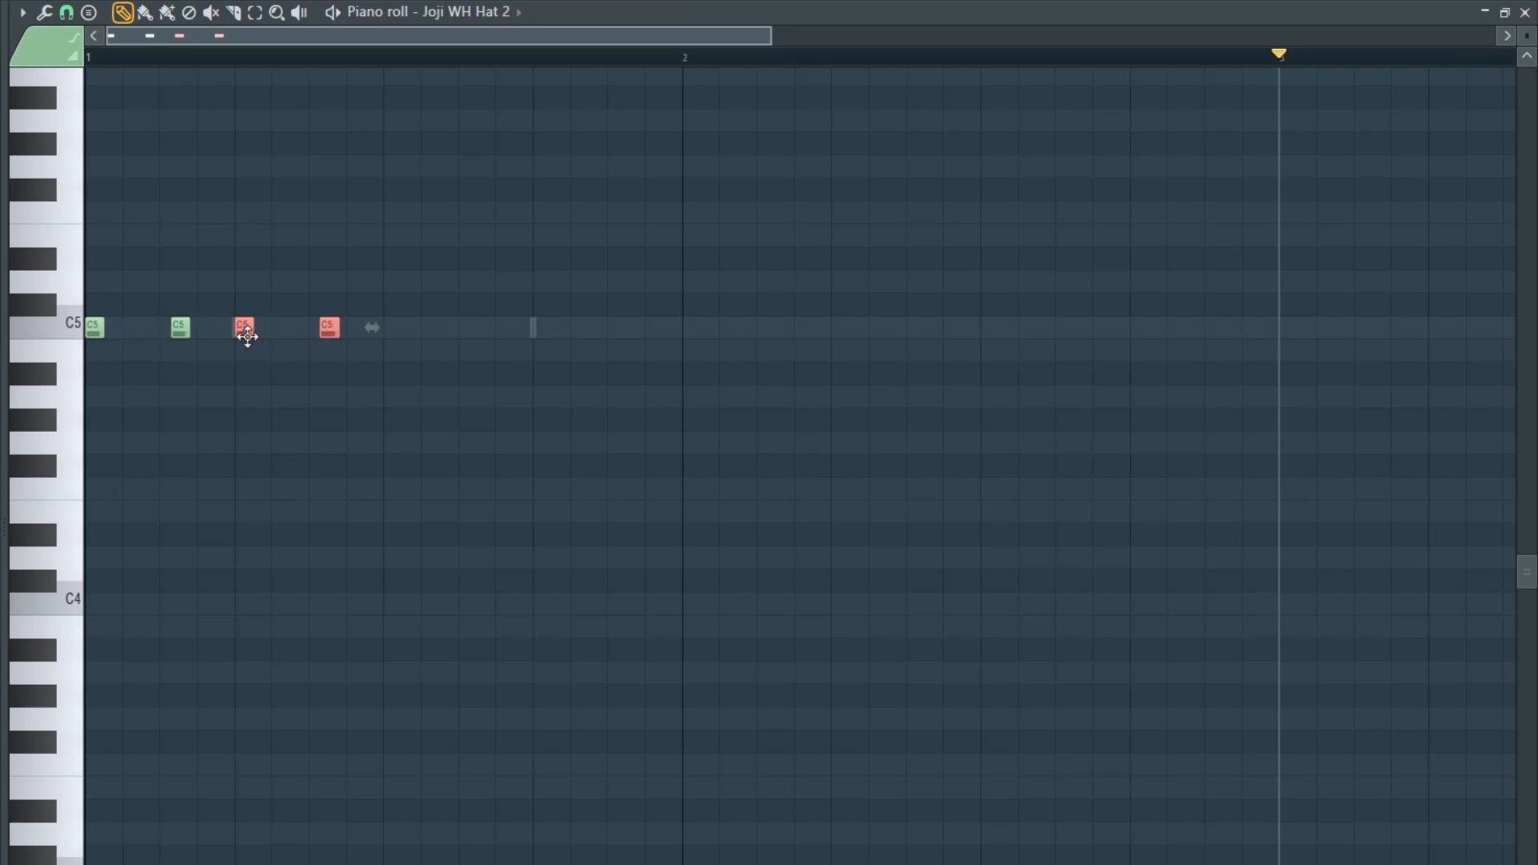
mouse_move(415, 316)
mouse_down()
mouse_move(85, 362)
mouse_move(402, 326)
mouse_up()
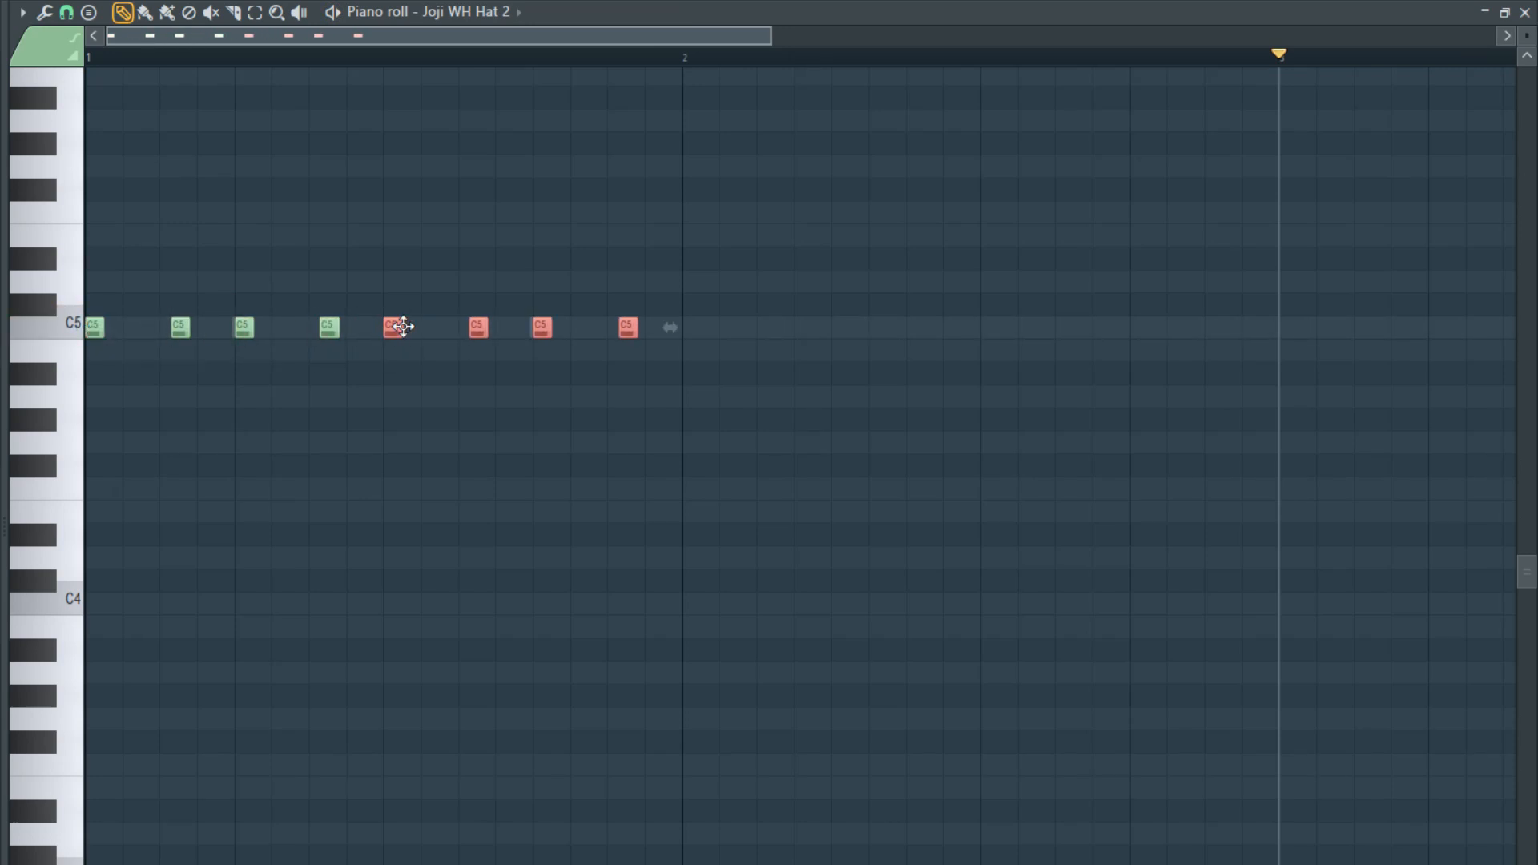
- Raise the second note of each of the four hat pairs from C5 to F5 and audition the pattern
drag(171, 319, 254, 337)
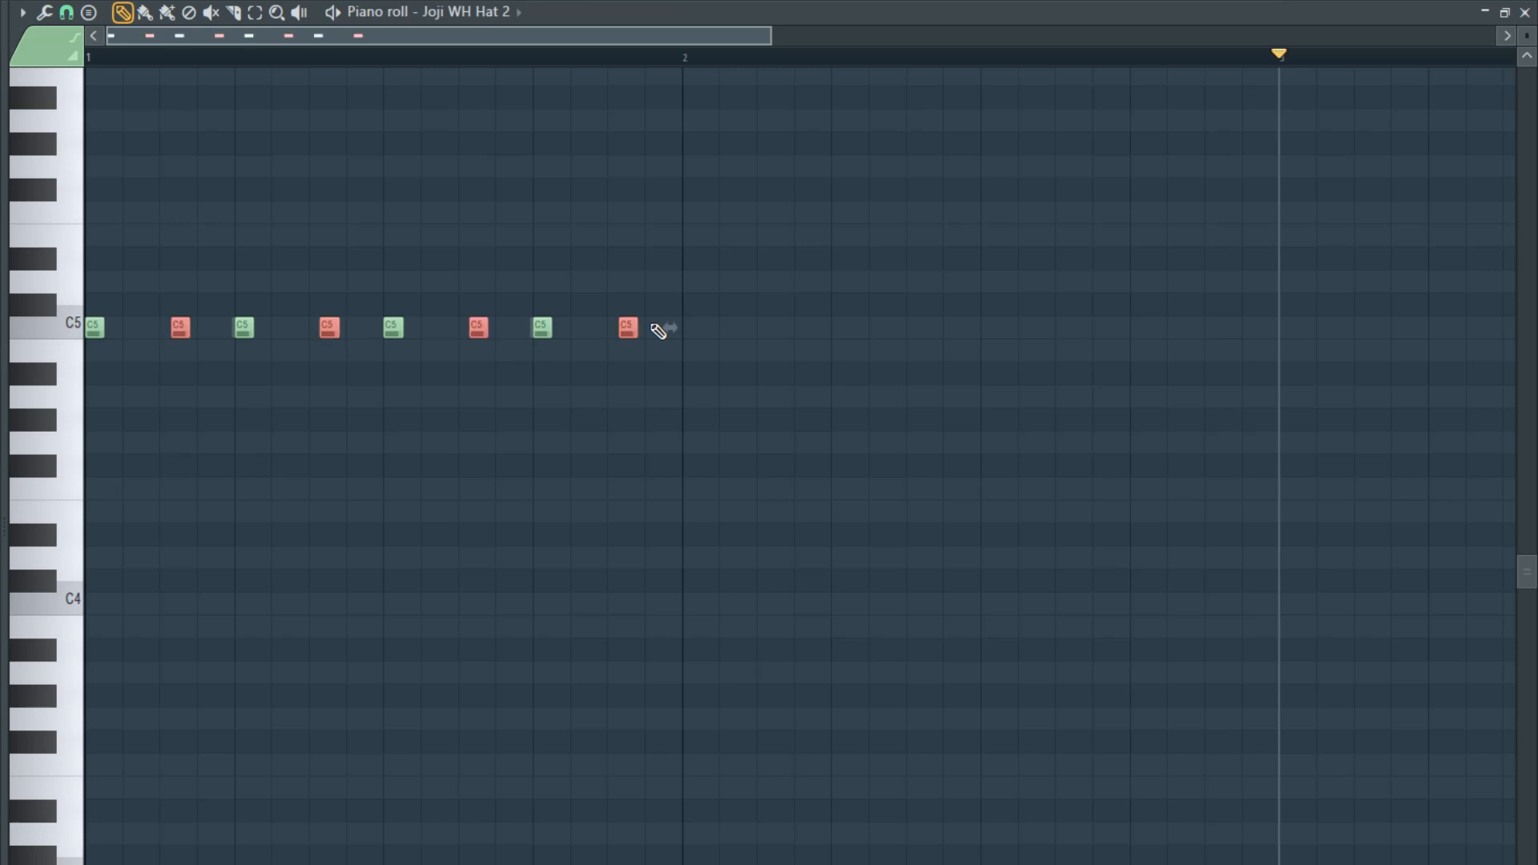
key(shift+Up)
key(shift+Up)
key(shift+Up)
key(shift+Up)
key(shift+Up)
key(space)
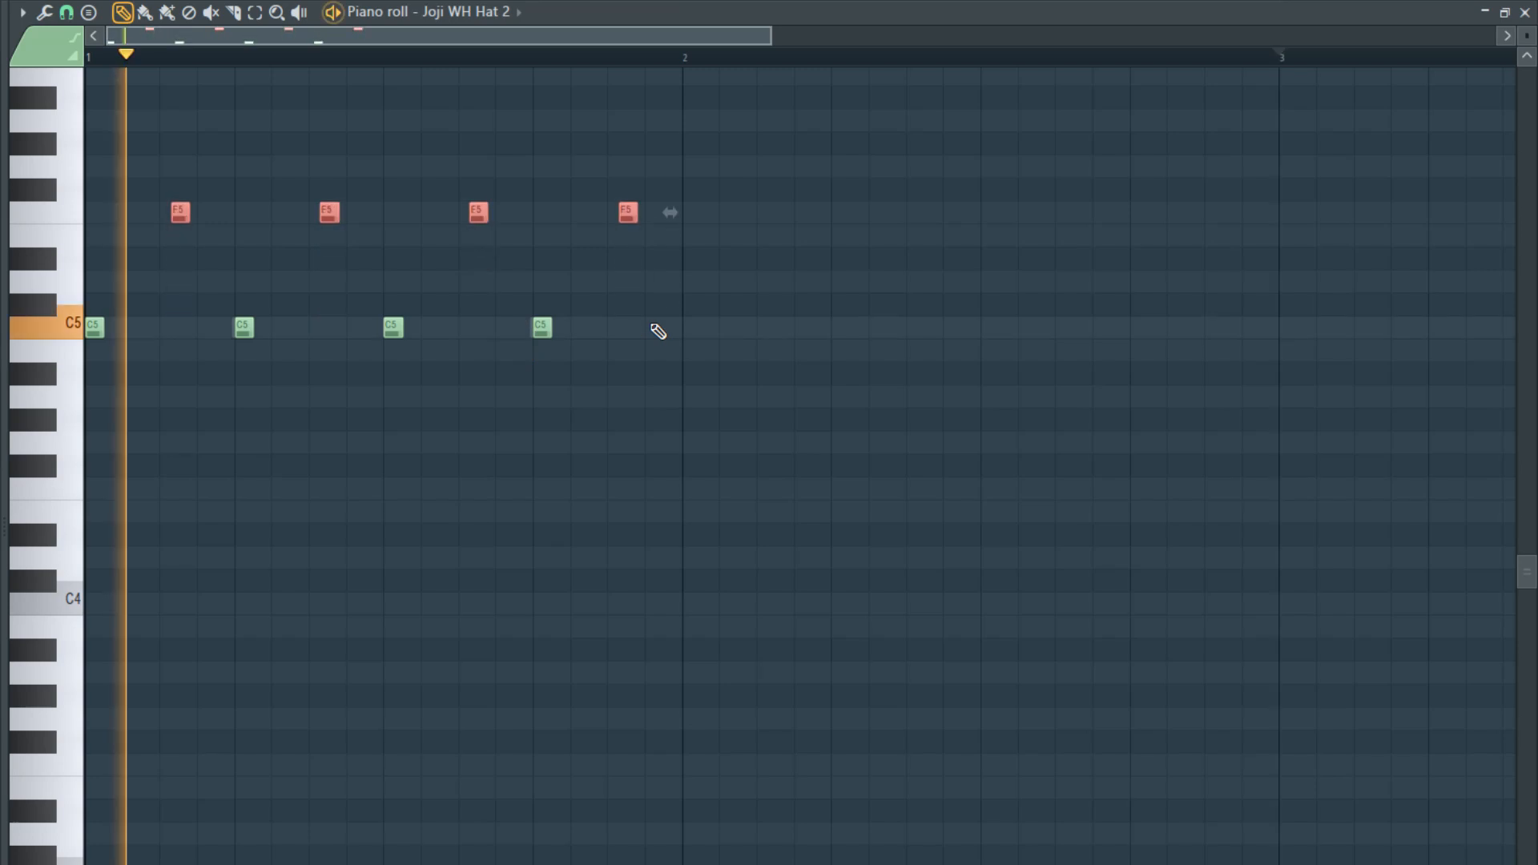
key(space)
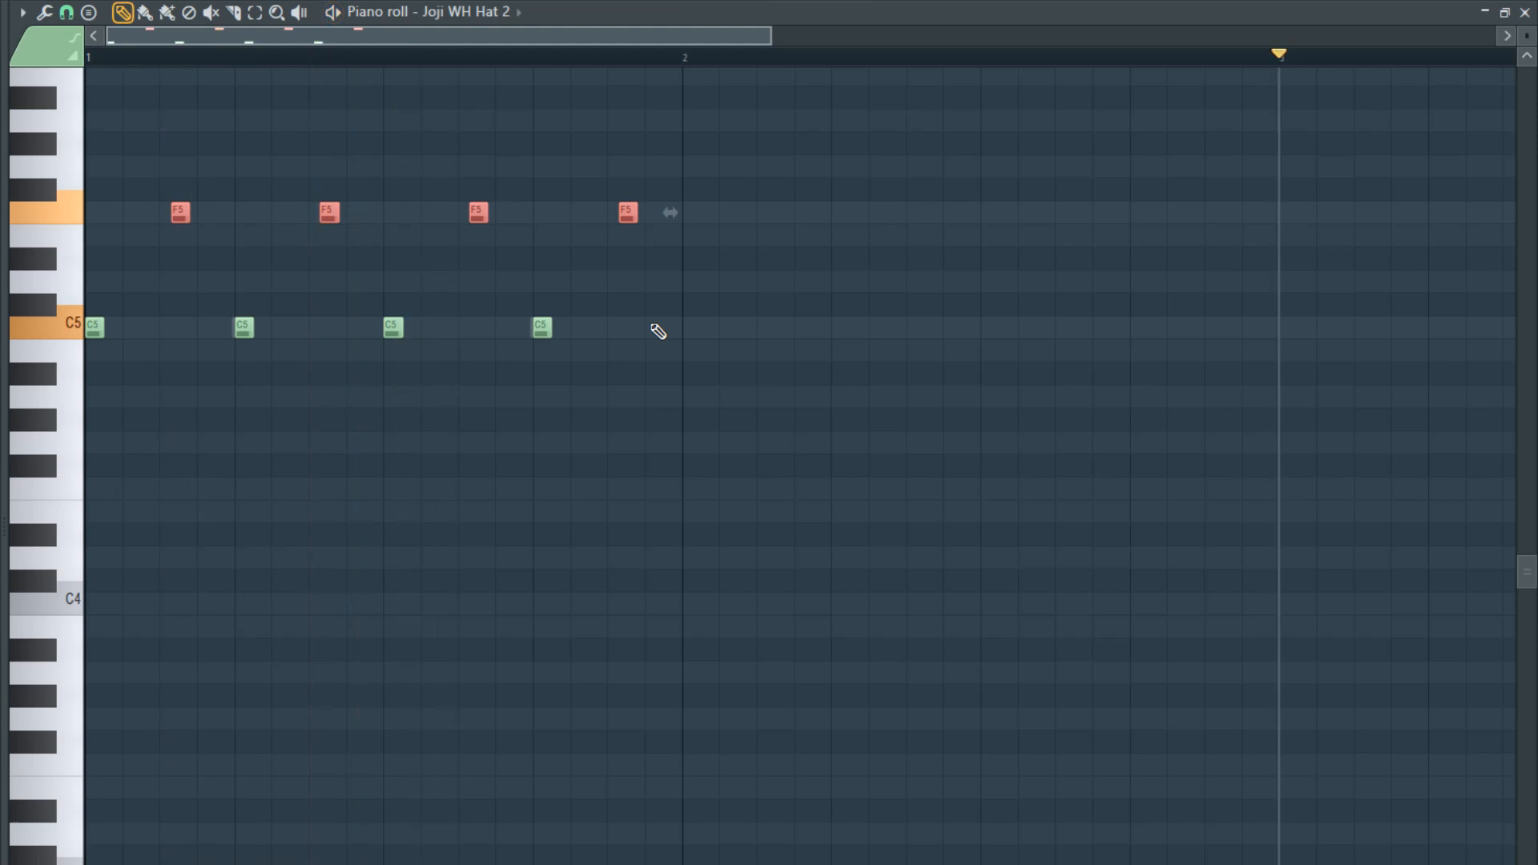
- Raise the C5 hat notes on beats 2 and 3 to E5 and play the pattern
drag(246, 328, 403, 331)
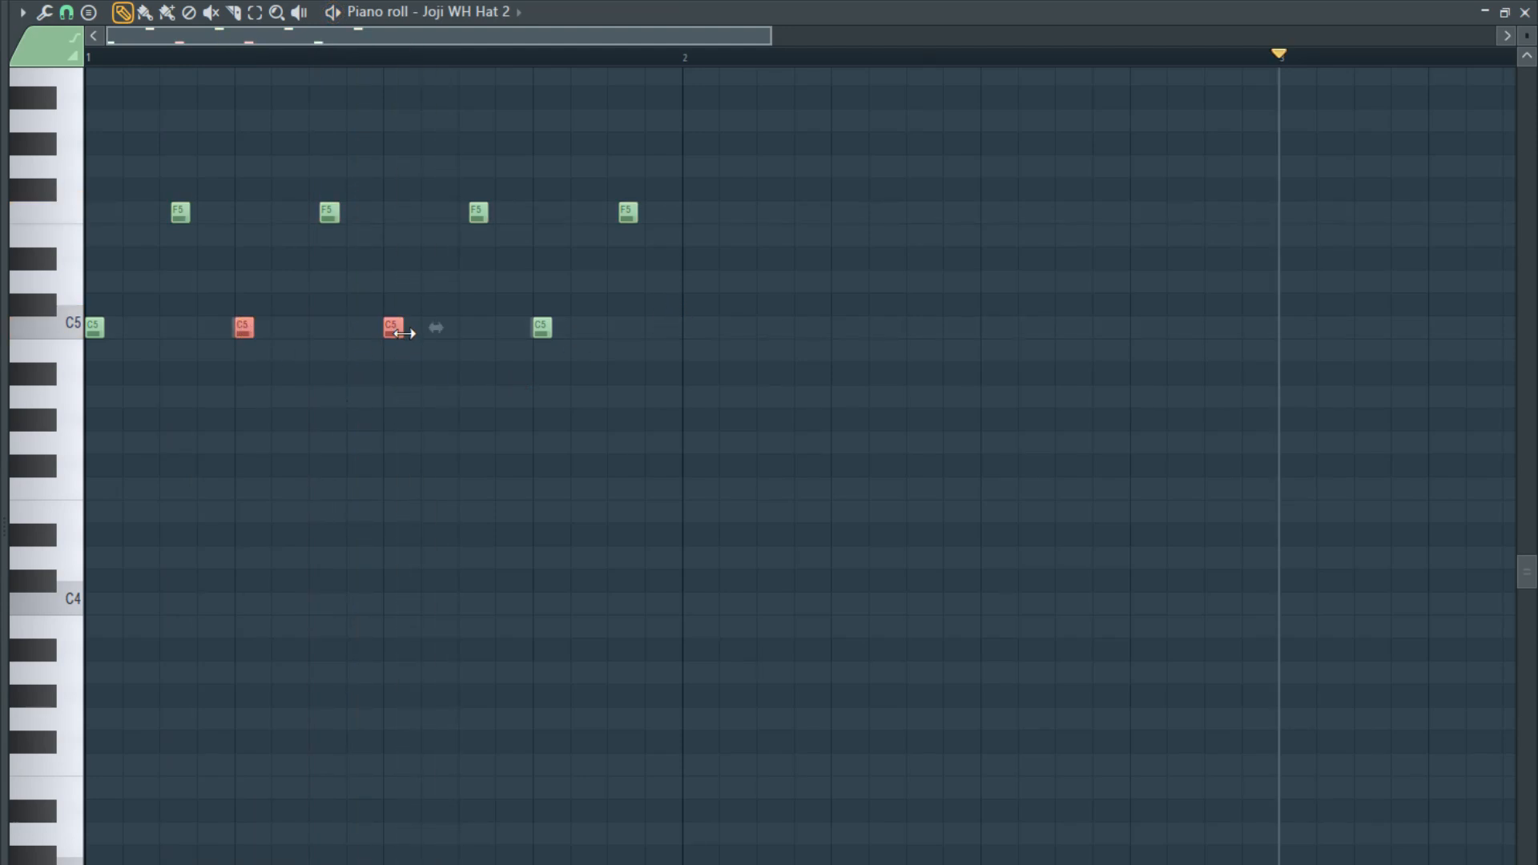
key(shift+Up)
key(shift+Up)
key(shift+Up)
key(shift+Up)
key(space)
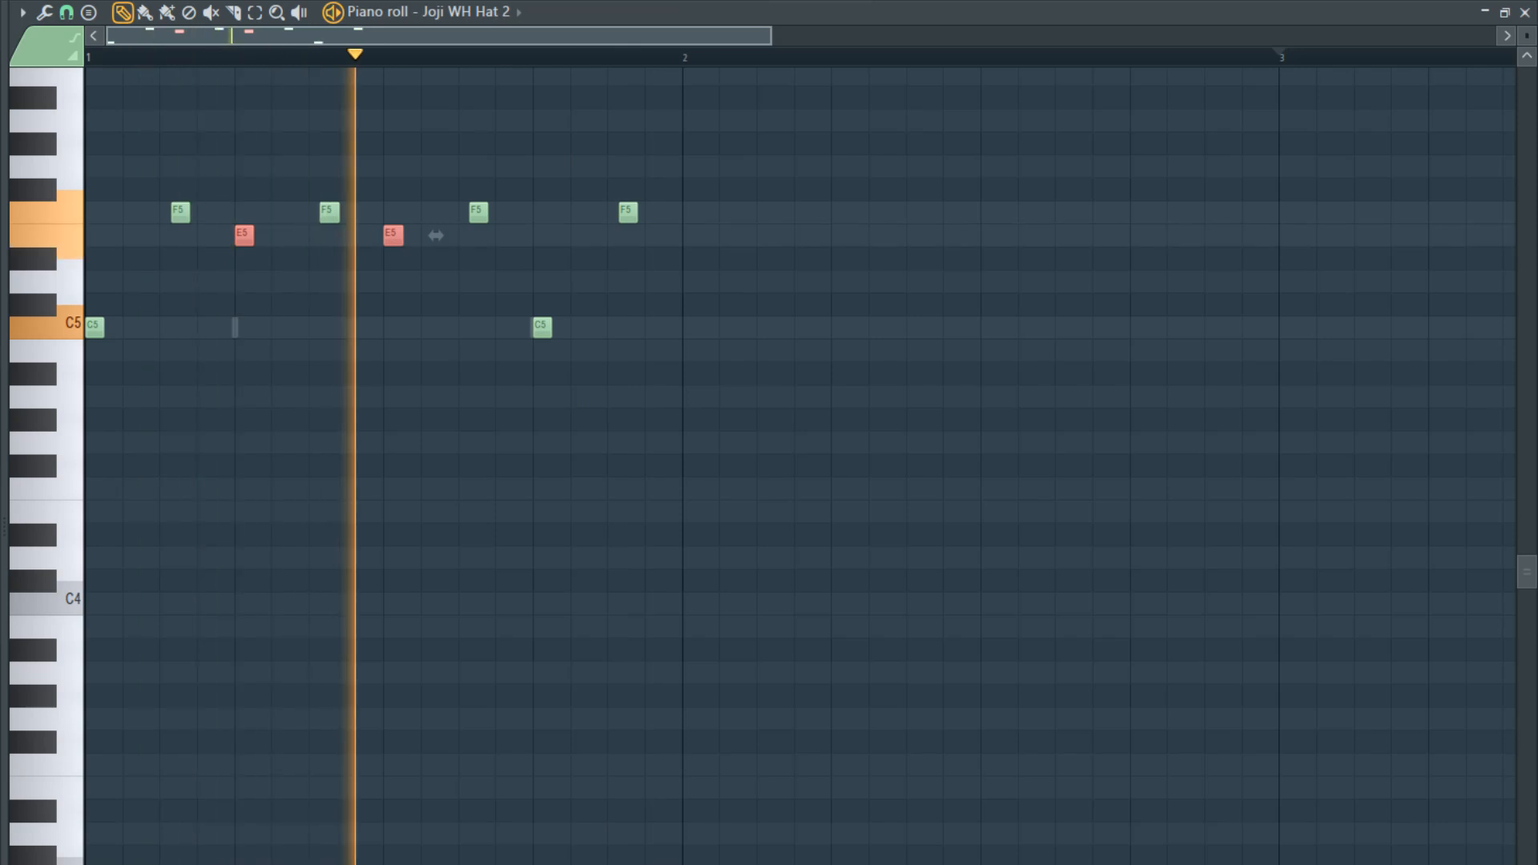
key(ctrl+d)
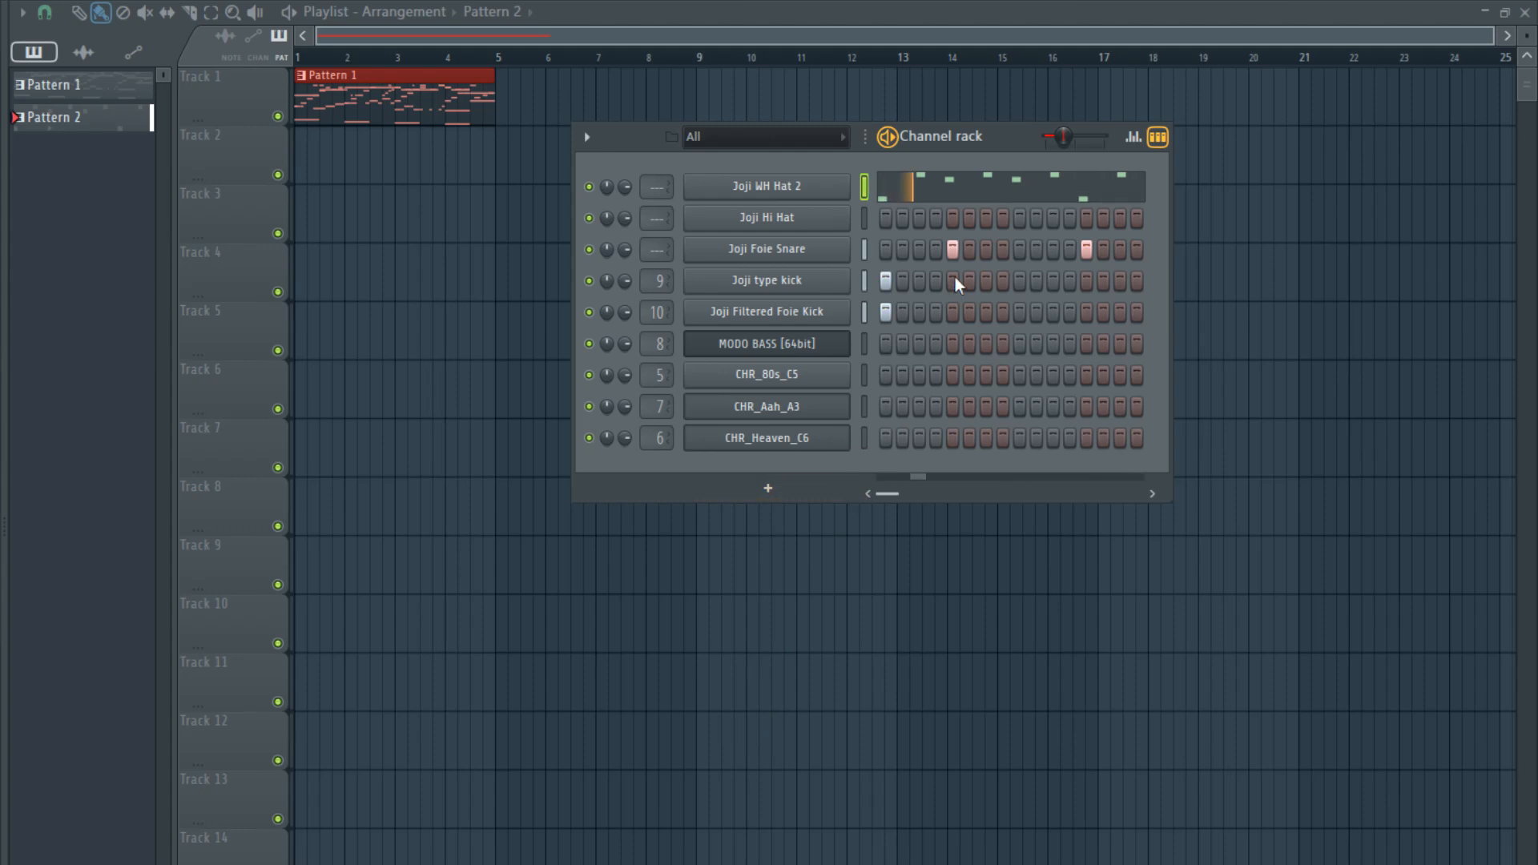
- Add a Joji Hi Hat hit on step 1, plus two C5 notes, one a step and a half before beat 3 and one on it
click(887, 219)
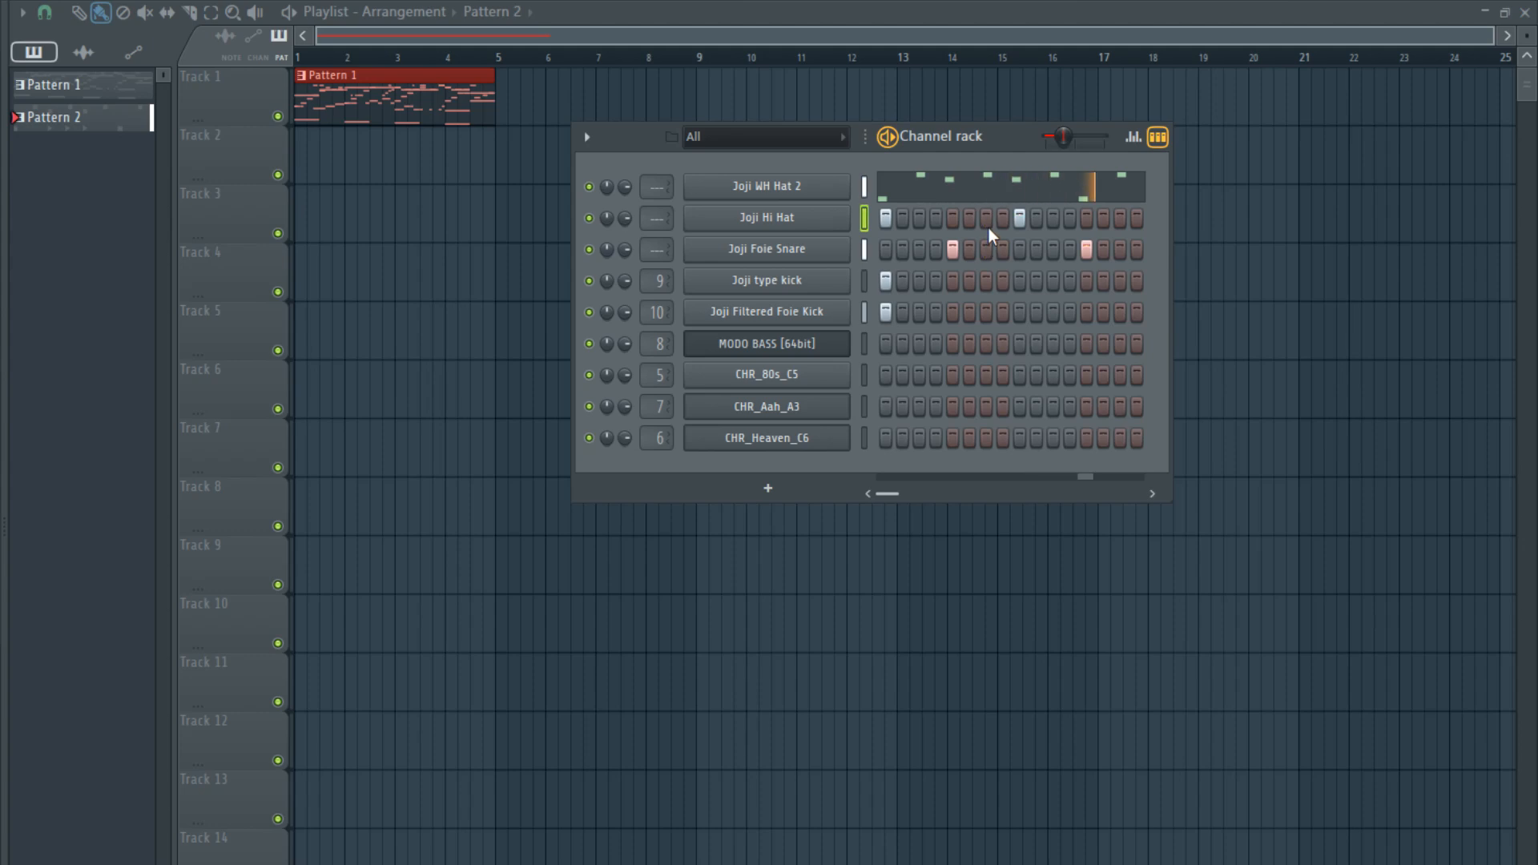
right_click(822, 223)
click(859, 250)
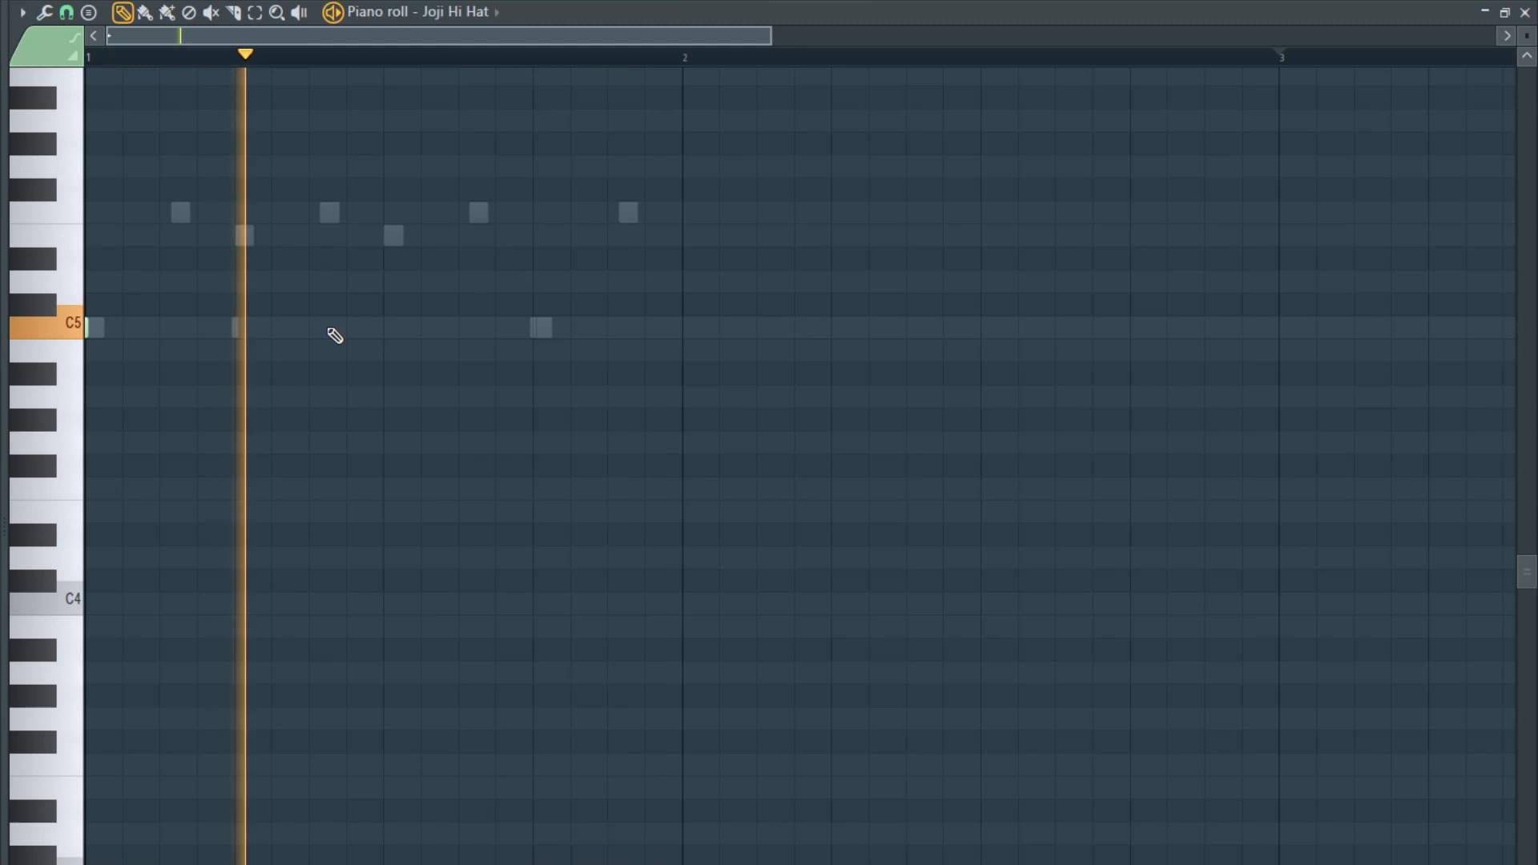
click(356, 328)
click(392, 327)
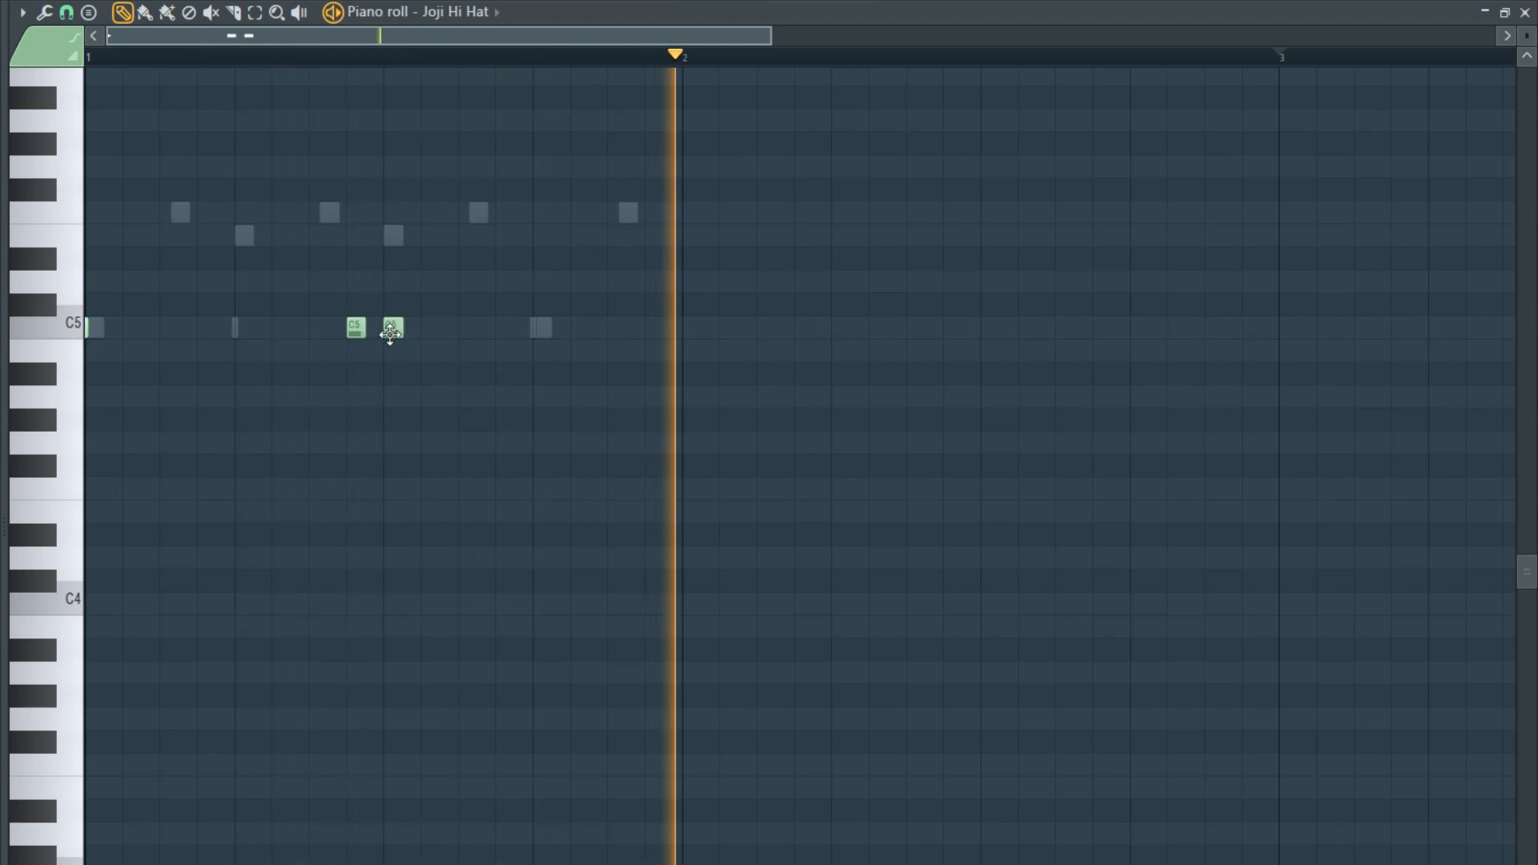
scroll(338, 389, up, 1)
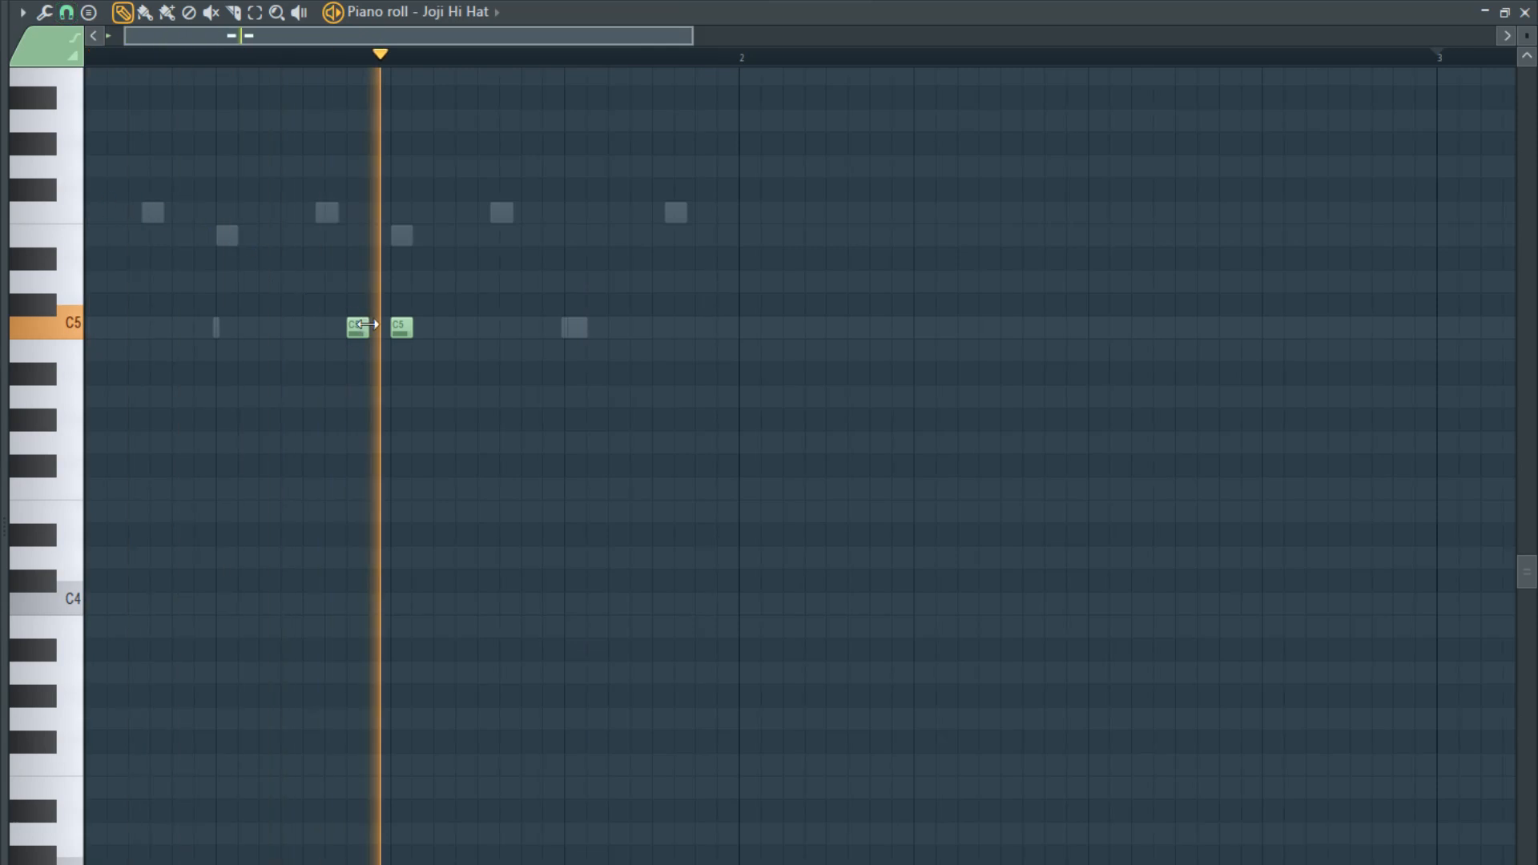
drag(358, 329, 335, 330)
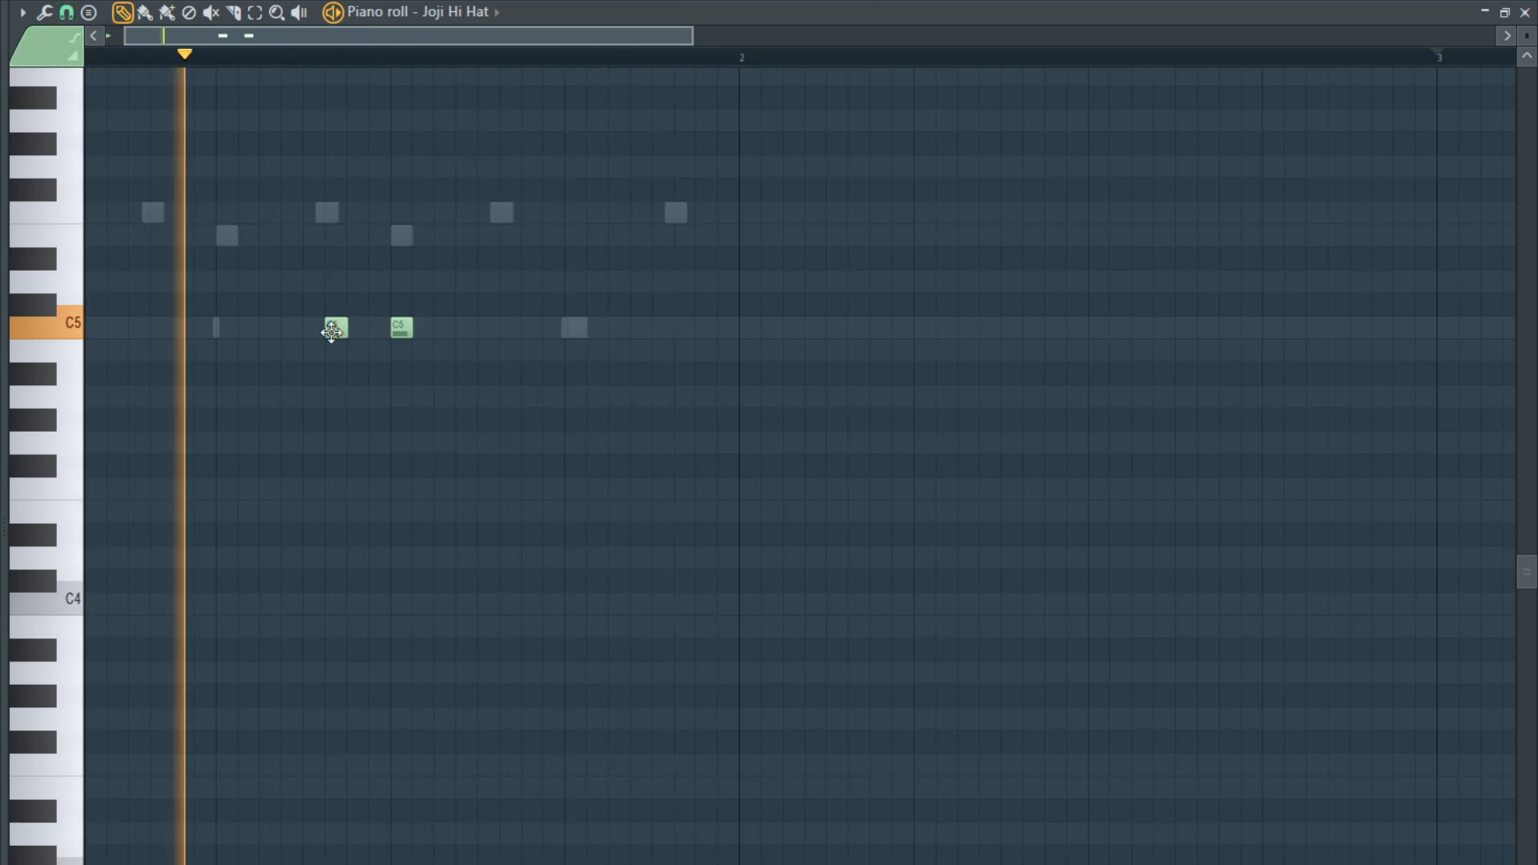
- Activate step 8 for both Joji type kick and Joji Filtered Foie Kick in the channel rack
key(F5)
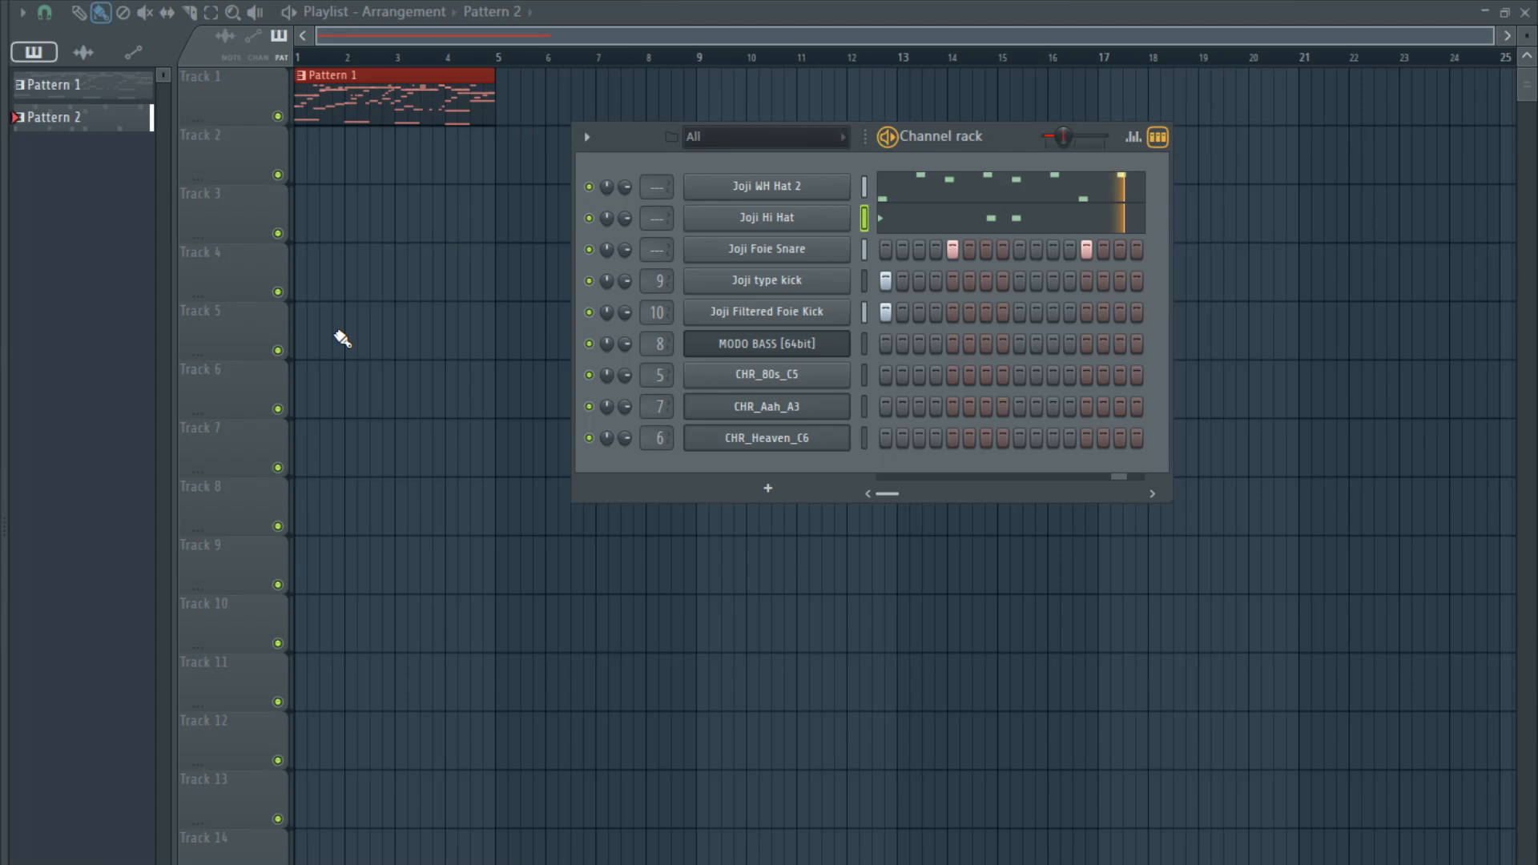
click(1003, 312)
click(1003, 281)
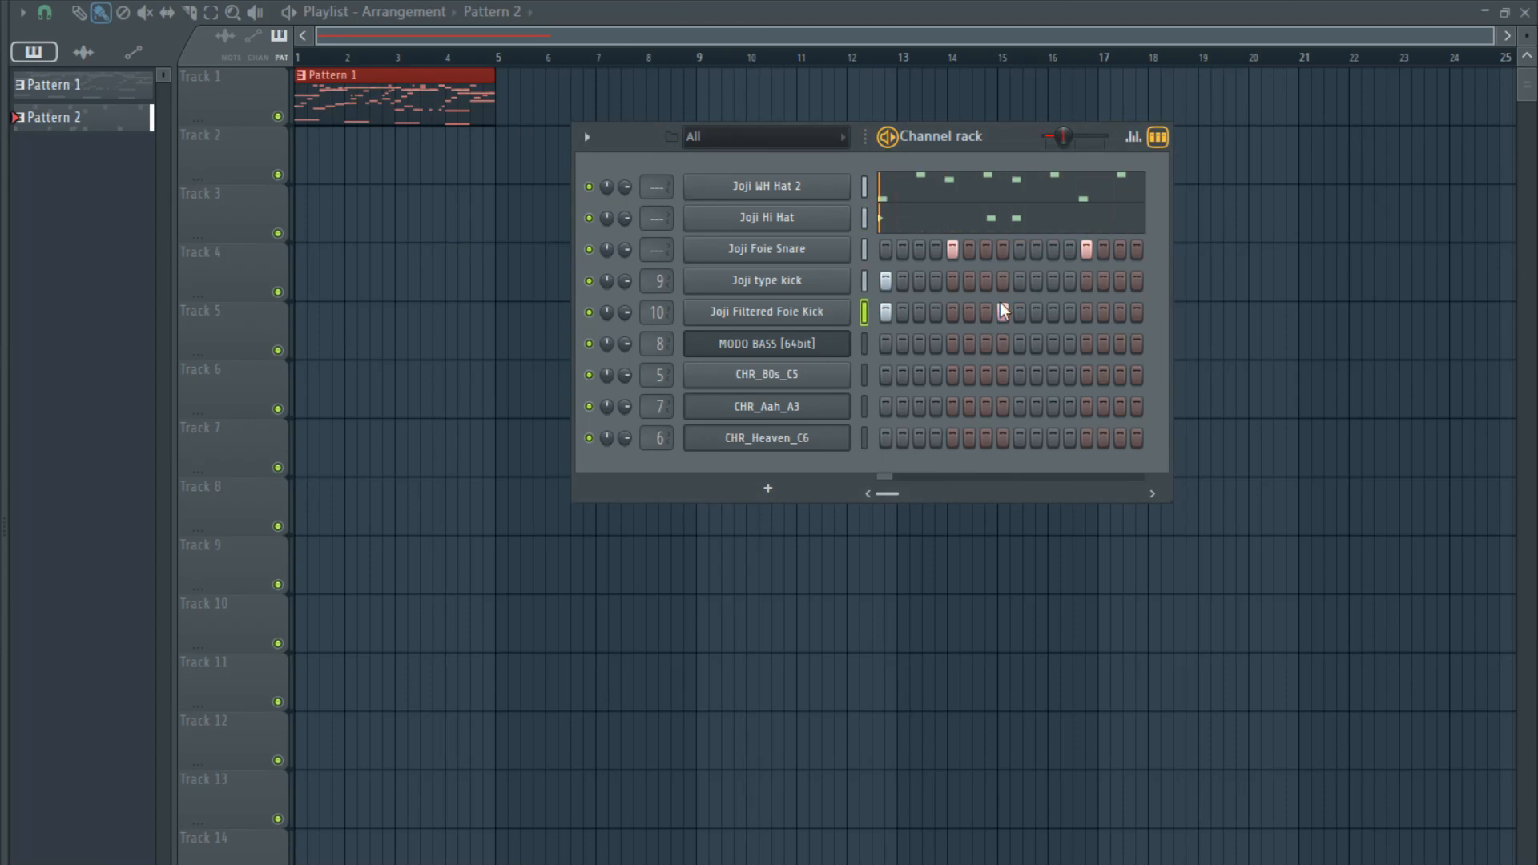
- Try a hit on step 12 for both Joji kicks, and replace it with a hit on step 11
click(1070, 312)
click(1070, 281)
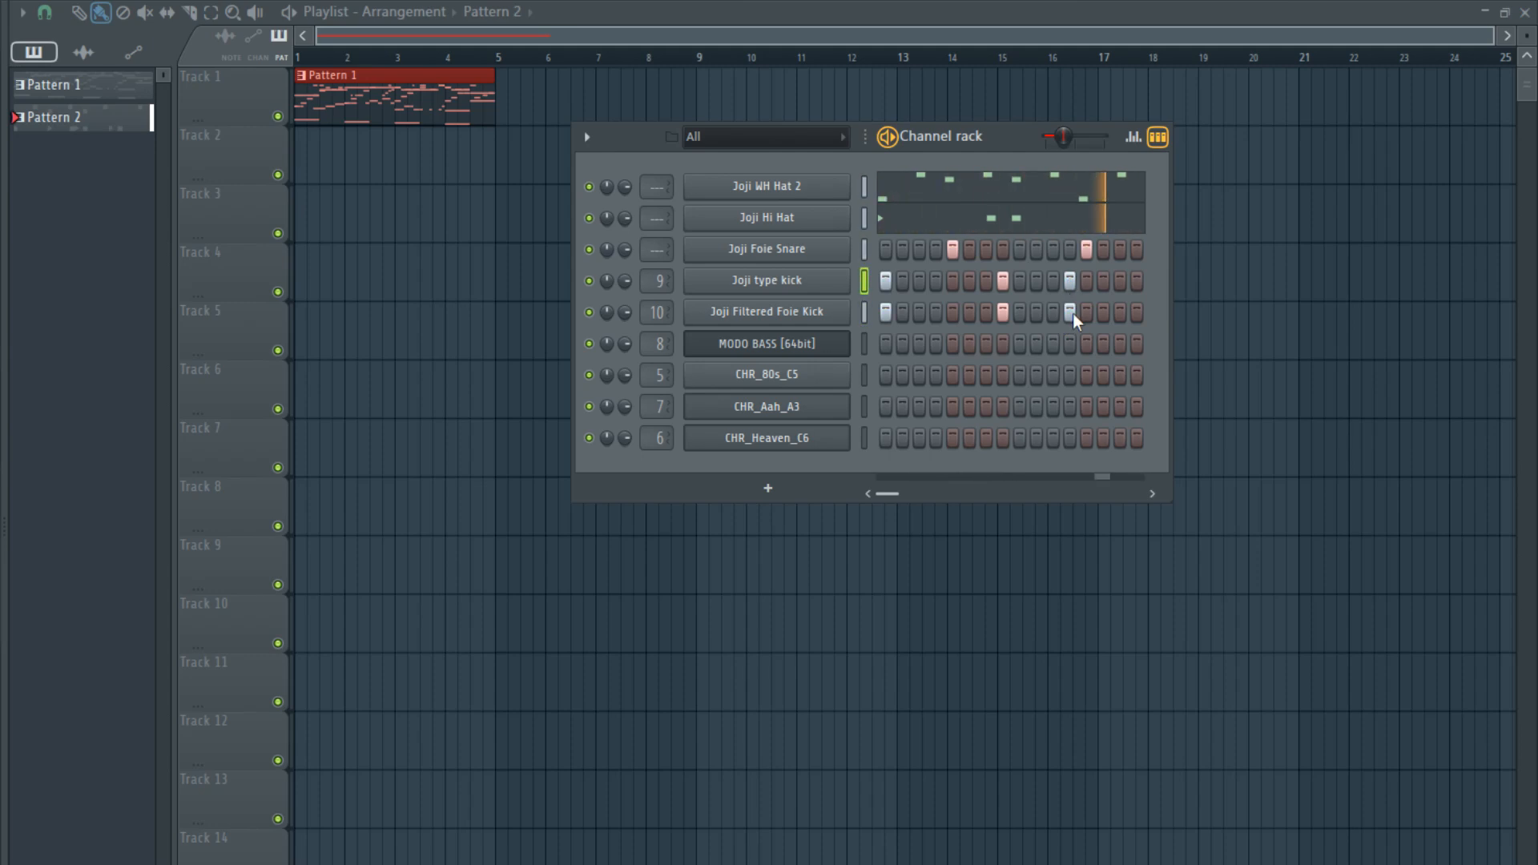
right_click(1073, 314)
right_click(1070, 282)
click(1056, 281)
click(1055, 313)
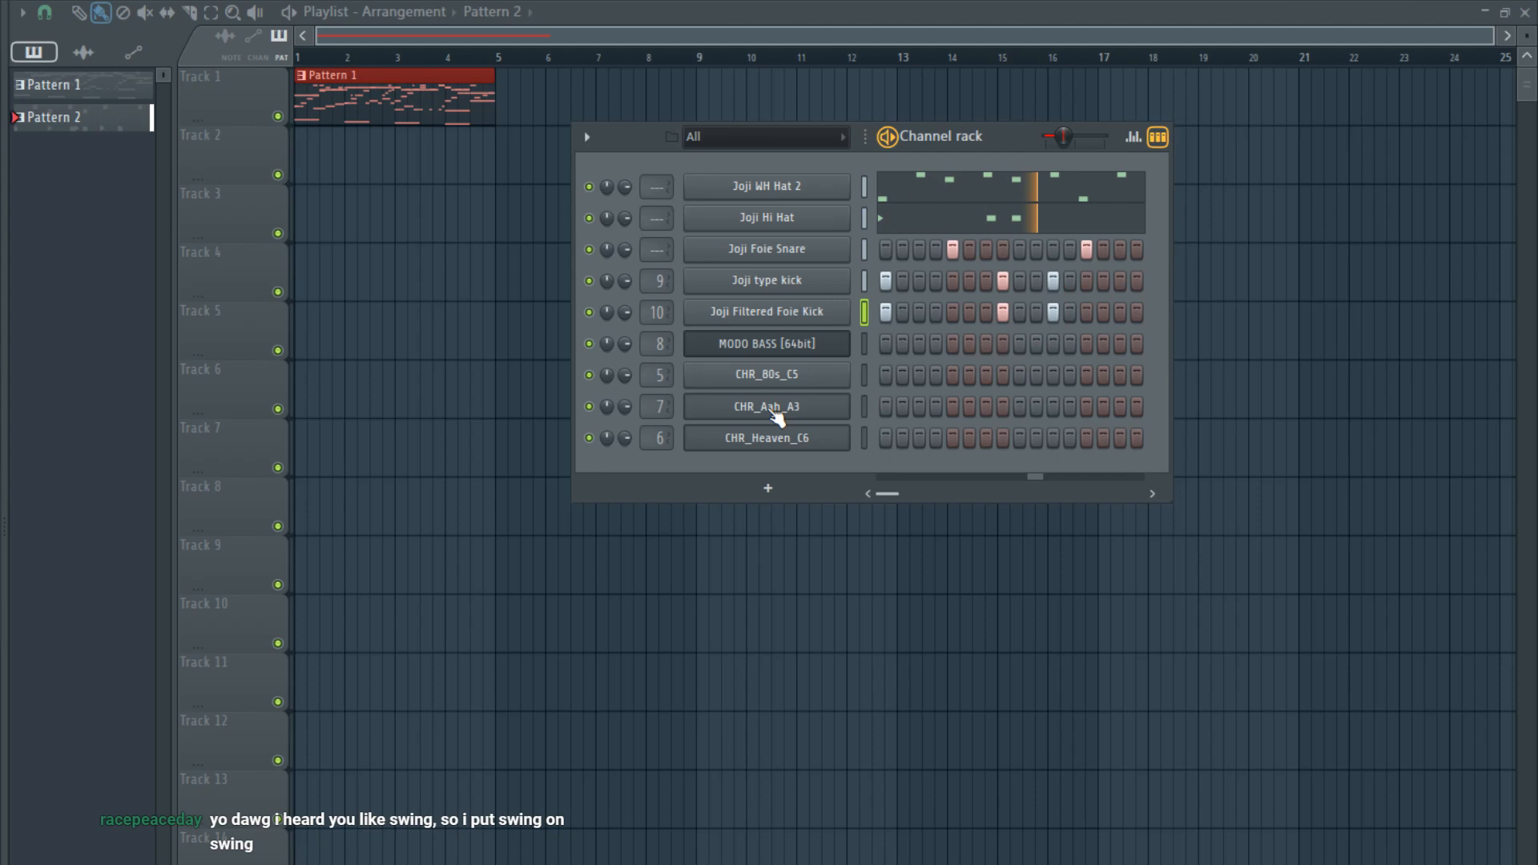
- Place Pattern 2 four times in a row on Track 2 across bars 1 to 4 and play the song
click(318, 175)
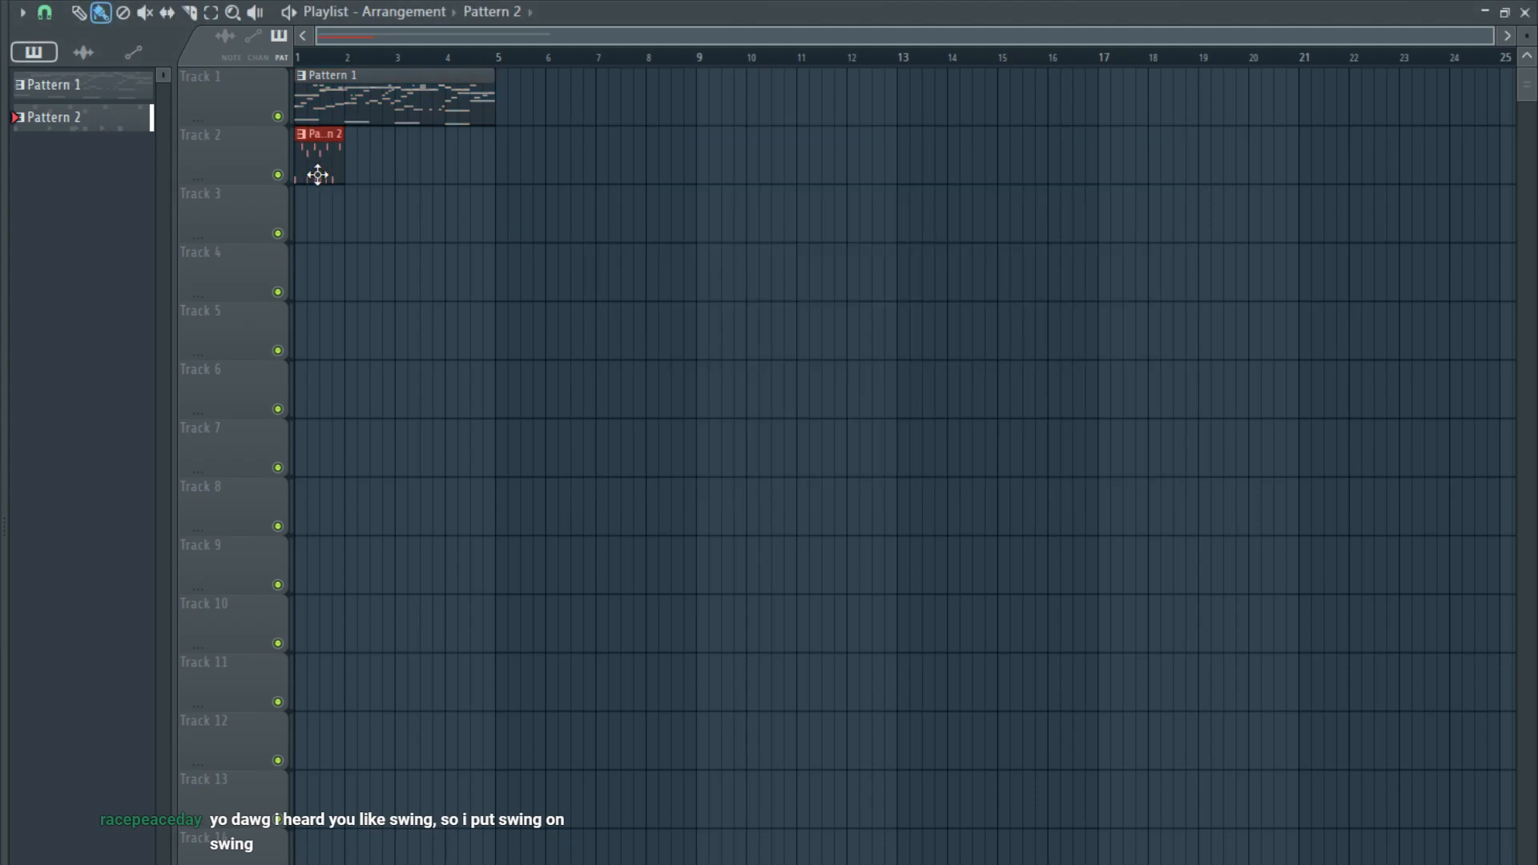
scroll(310, 194, up, 2)
click(388, 161)
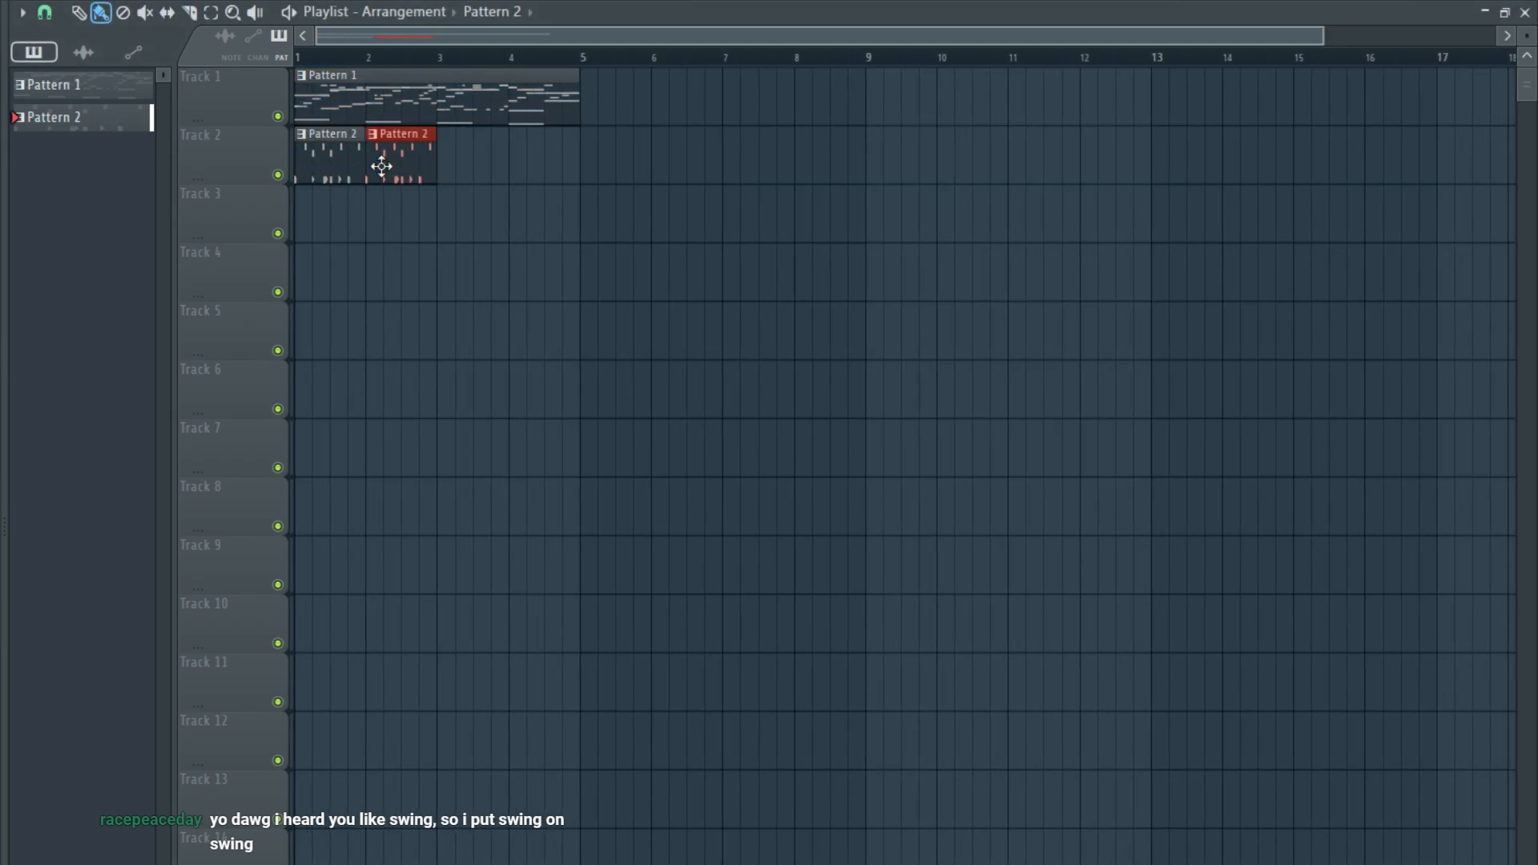
scroll(377, 170, up, 2)
drag(370, 170, 545, 169)
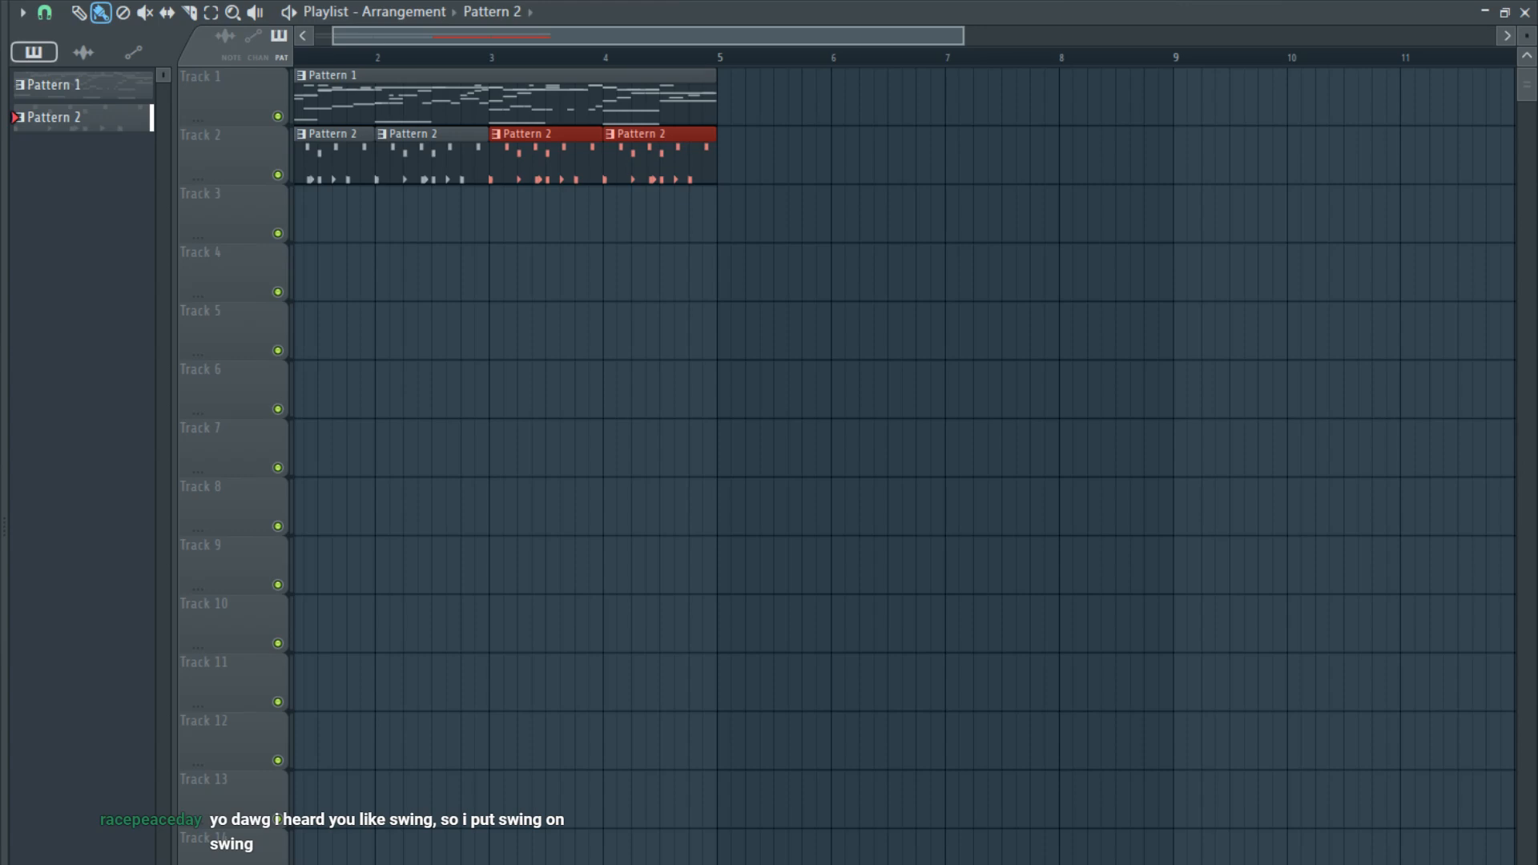
key(space)
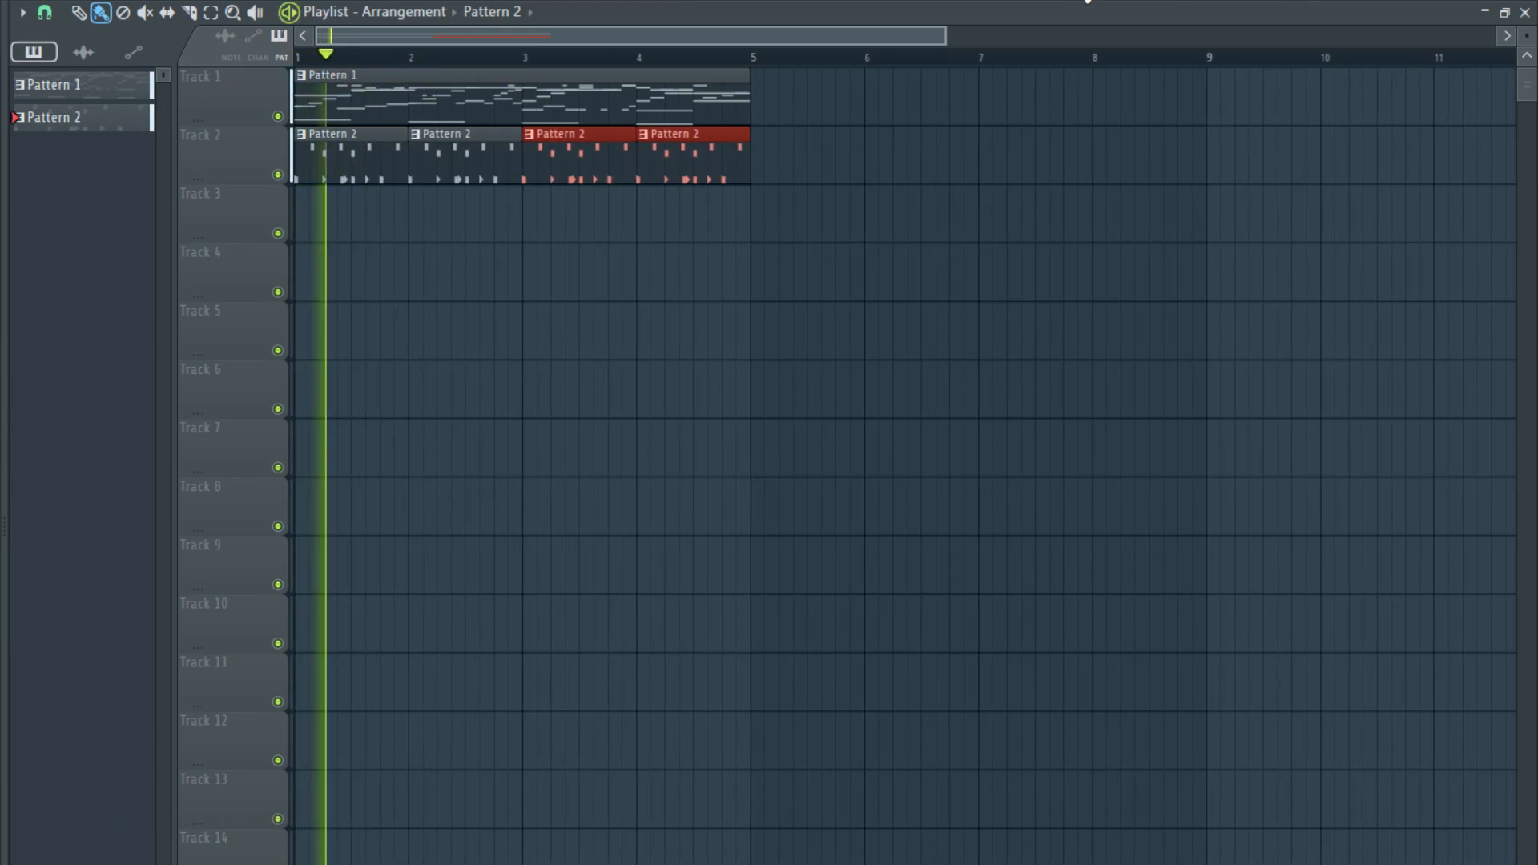
- Route the Joji WH Hat 2 and Joji Hi Hat channels to mixer tracks 1 and 2
key(F6)
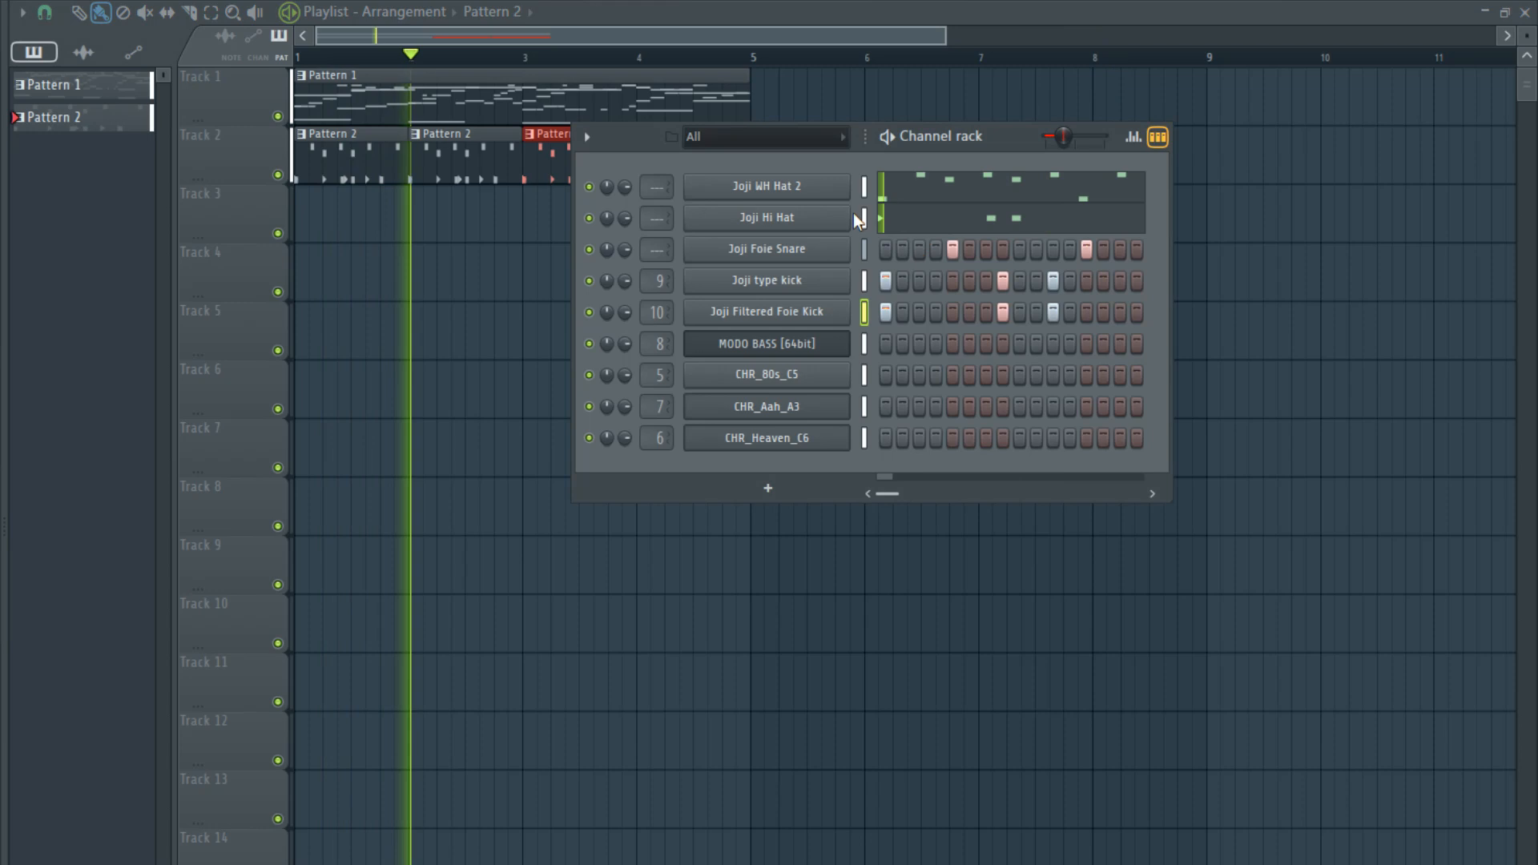
drag(853, 213, 850, 166)
key(ctrl+l)
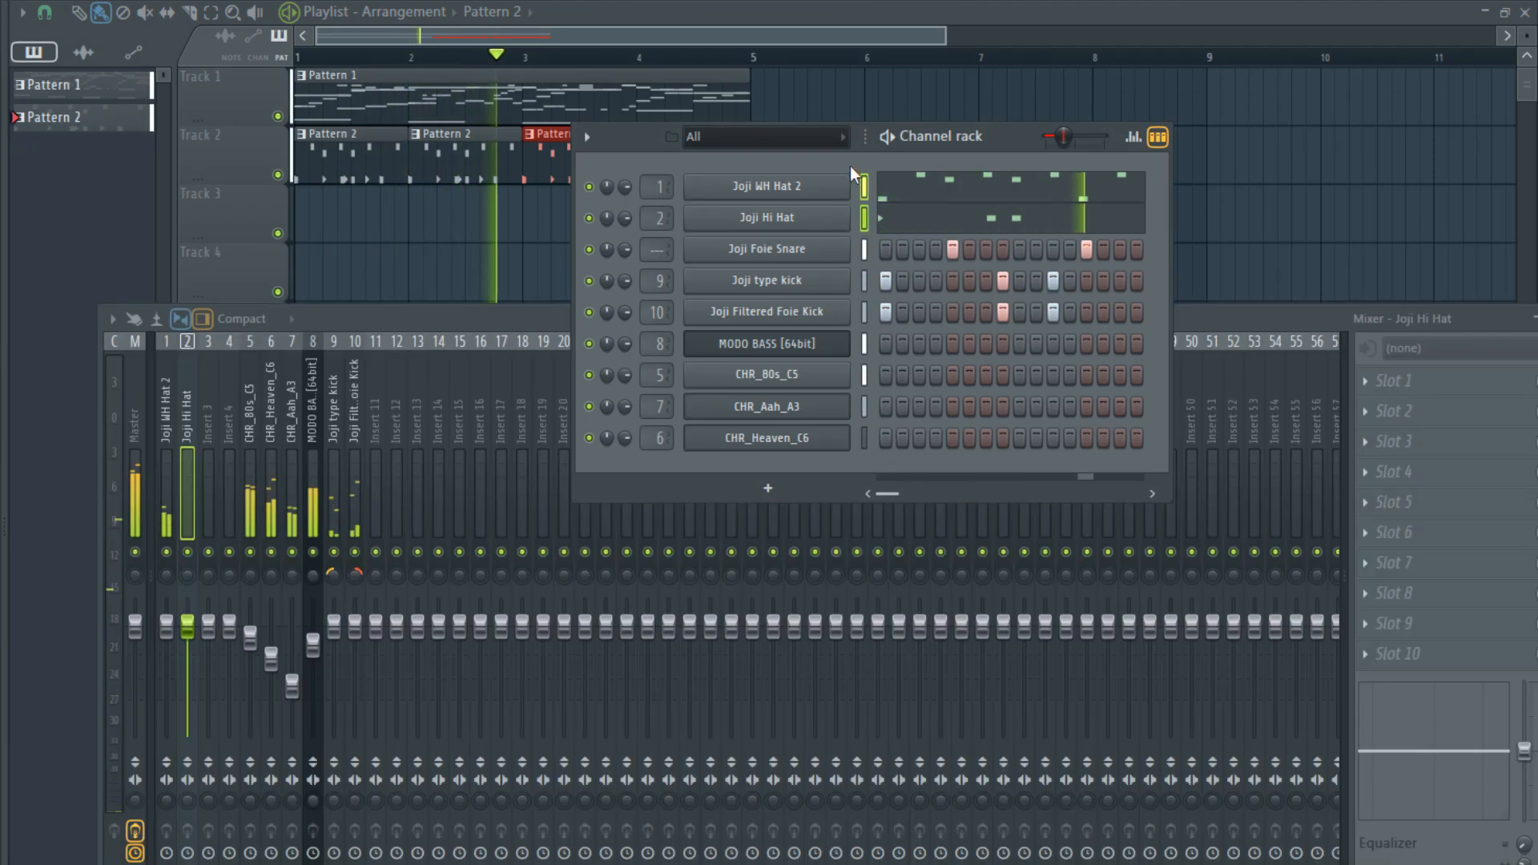
- Reorder the mixer tracks so Joji type kick sits on track 1 and Joji Filtered Foie Kick on track 2, before the hats
scroll(338, 504, up, 4)
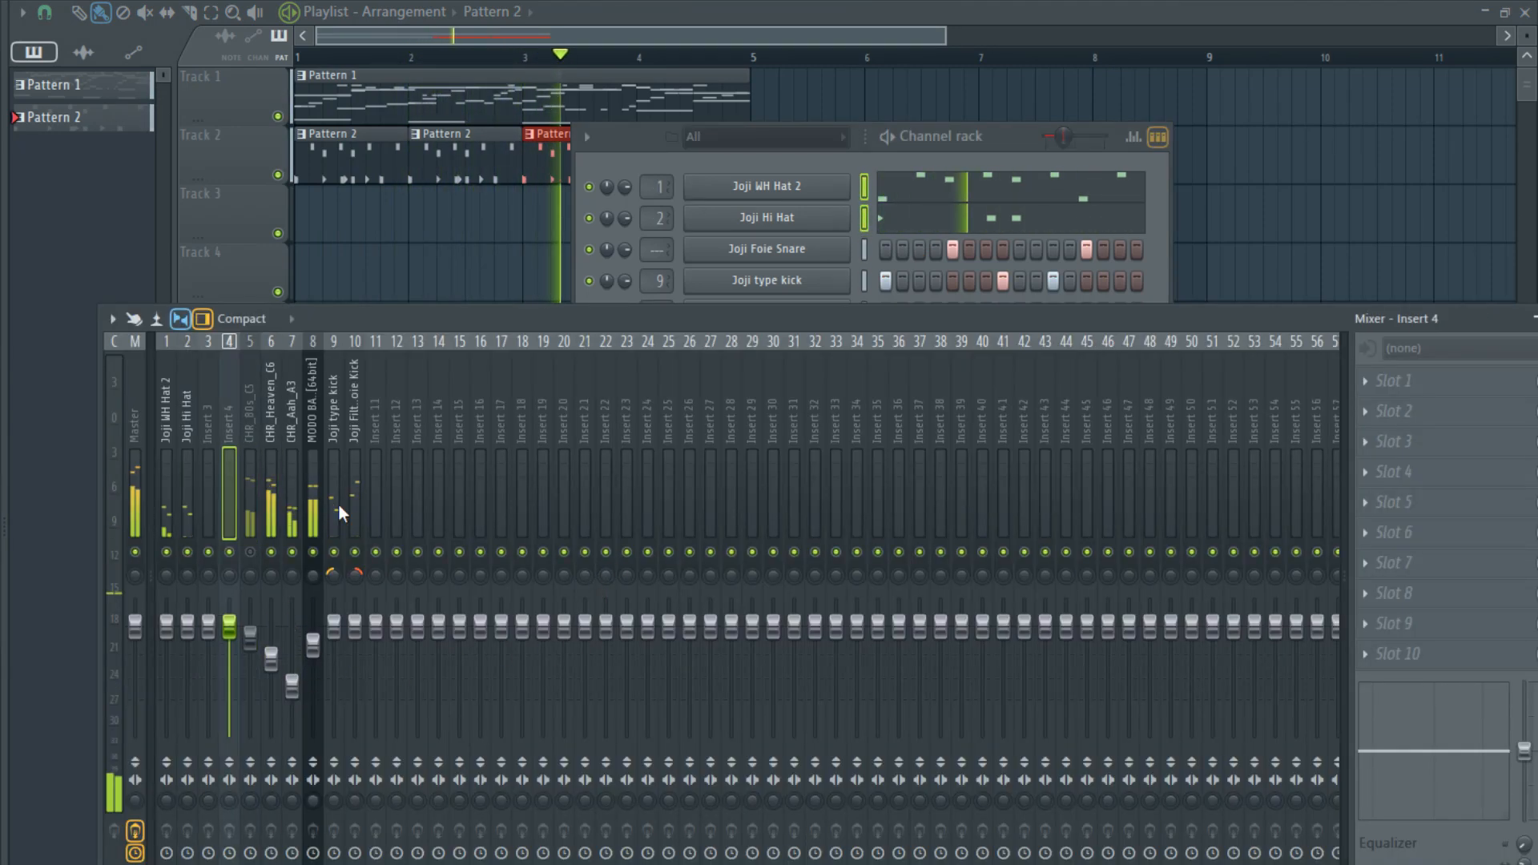
scroll(338, 505, down, 5)
scroll(338, 503, down, 3)
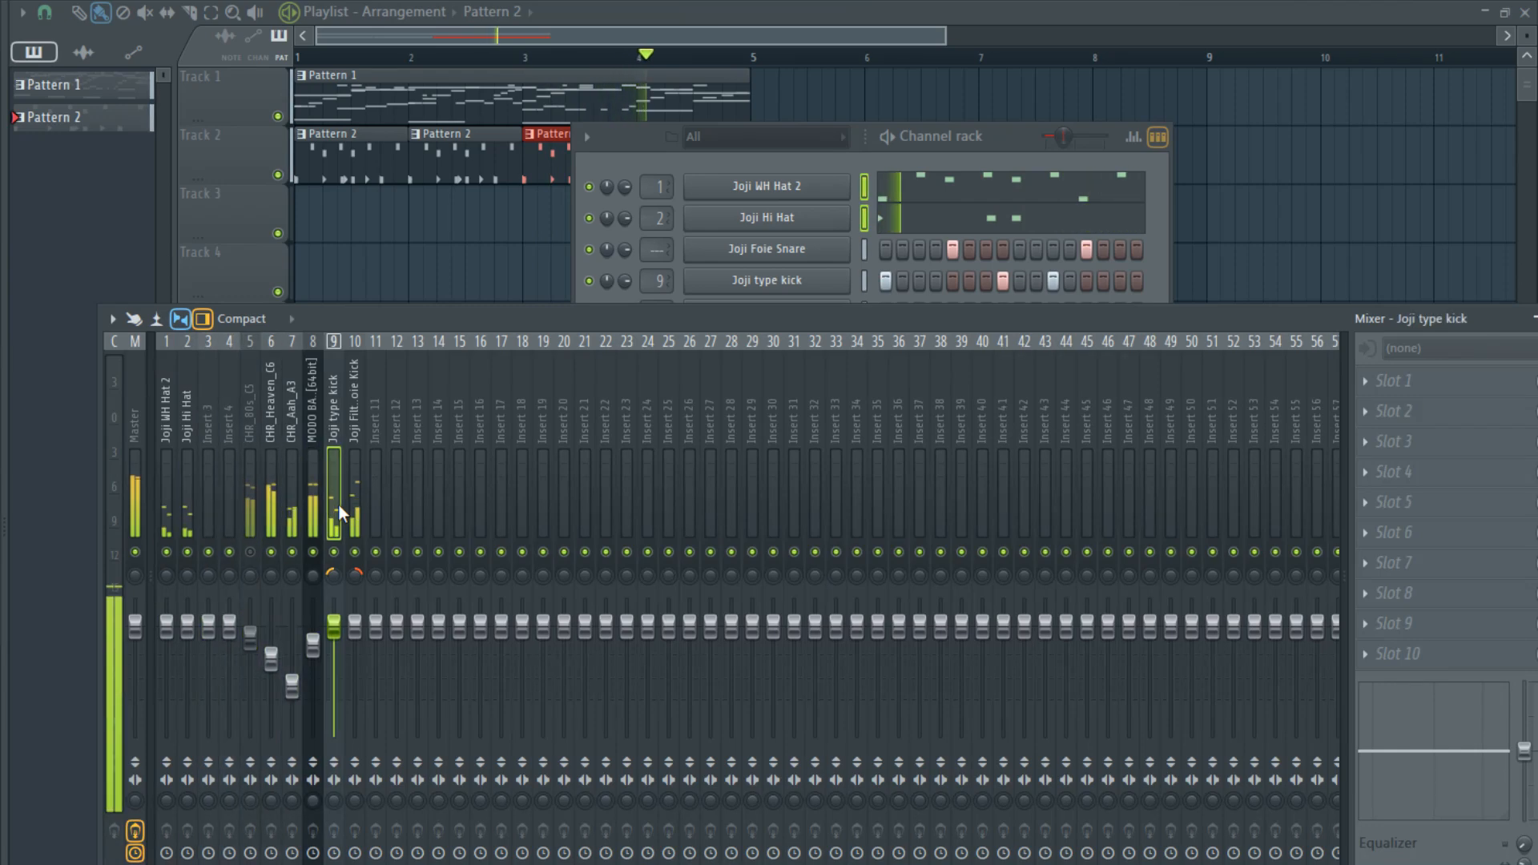
scroll(338, 503, up, 6)
scroll(338, 503, up, 1)
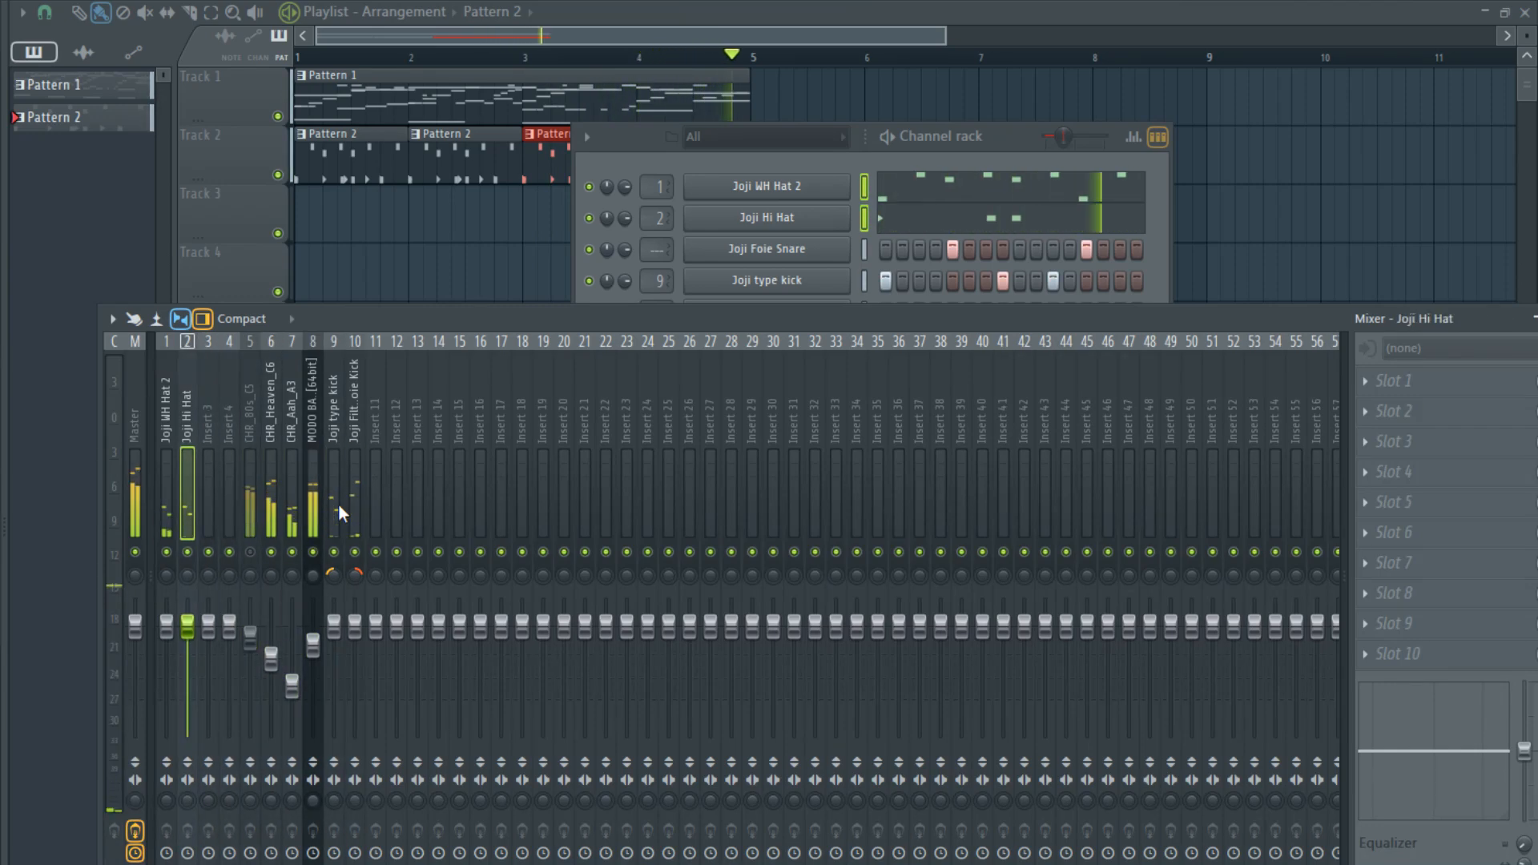
scroll(338, 503, down, 8)
scroll(338, 503, up, 1)
shift+scroll(338, 503, up, 8)
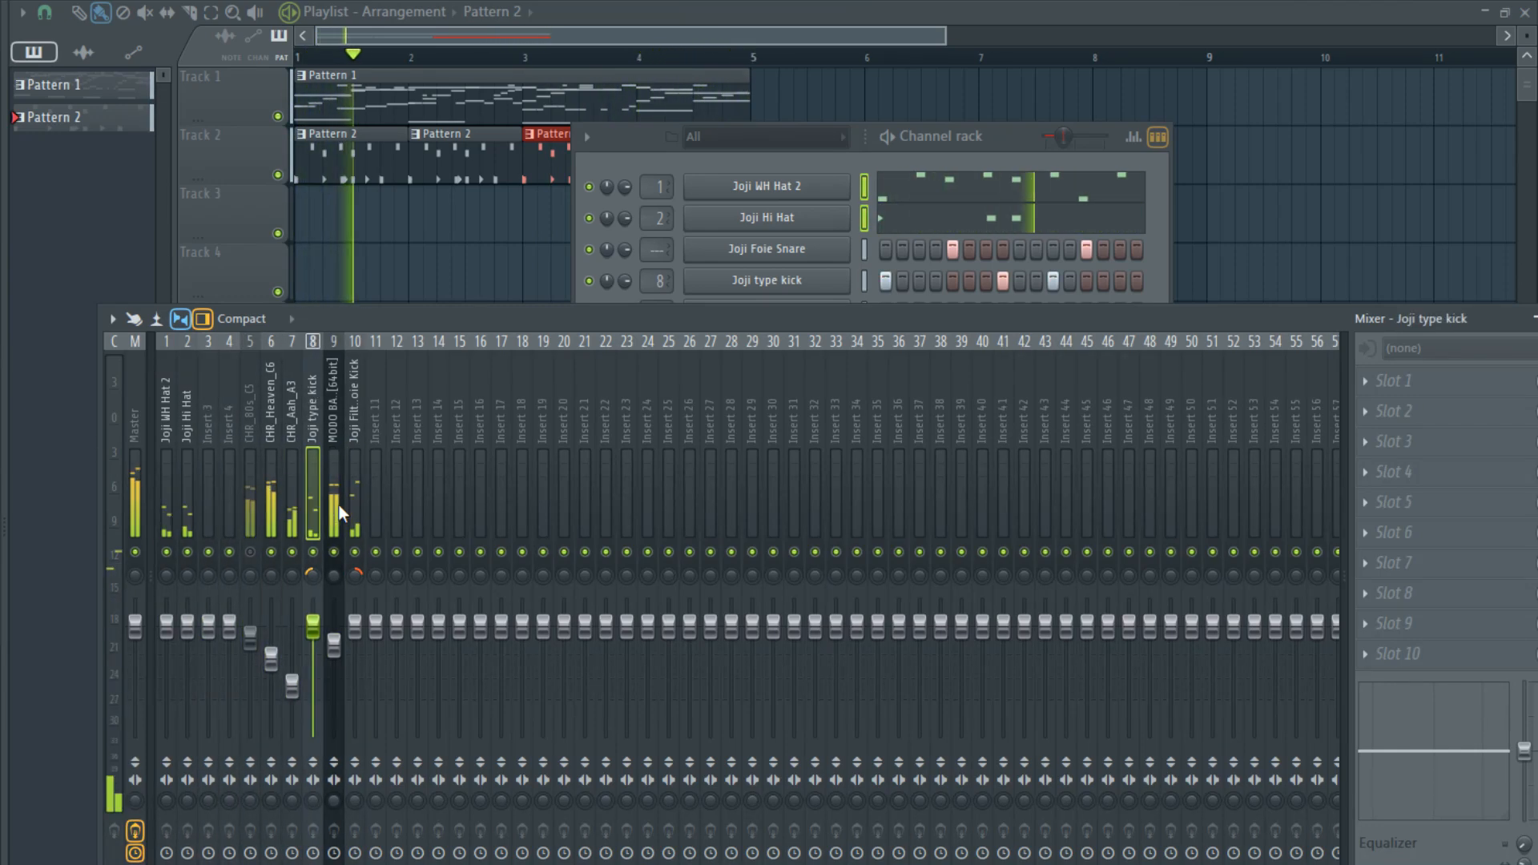
scroll(338, 504, down, 9)
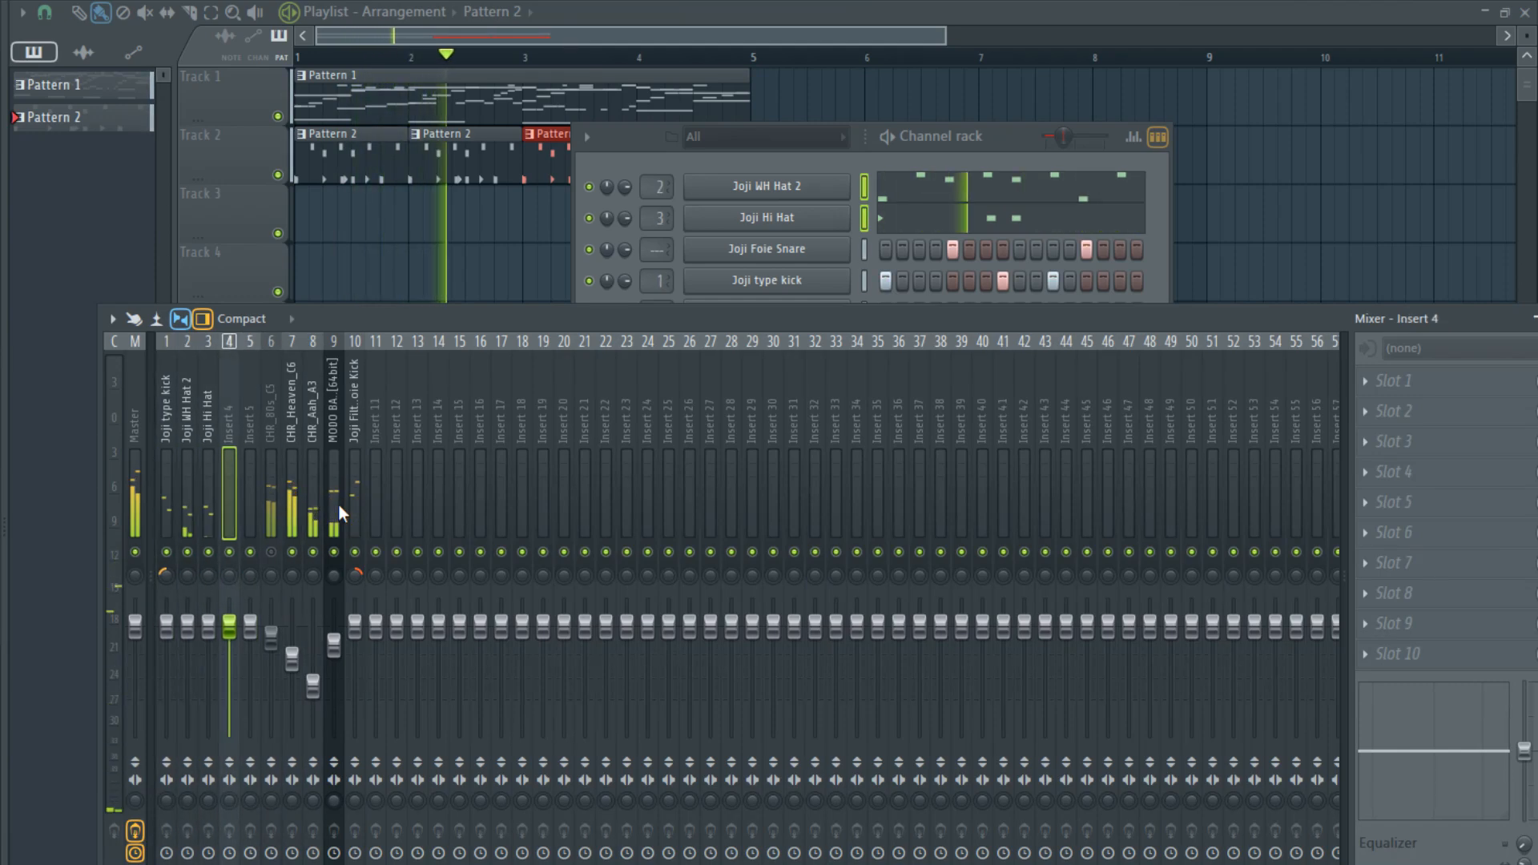
shift+scroll(339, 505, up, 2)
shift+scroll(339, 505, up, 6)
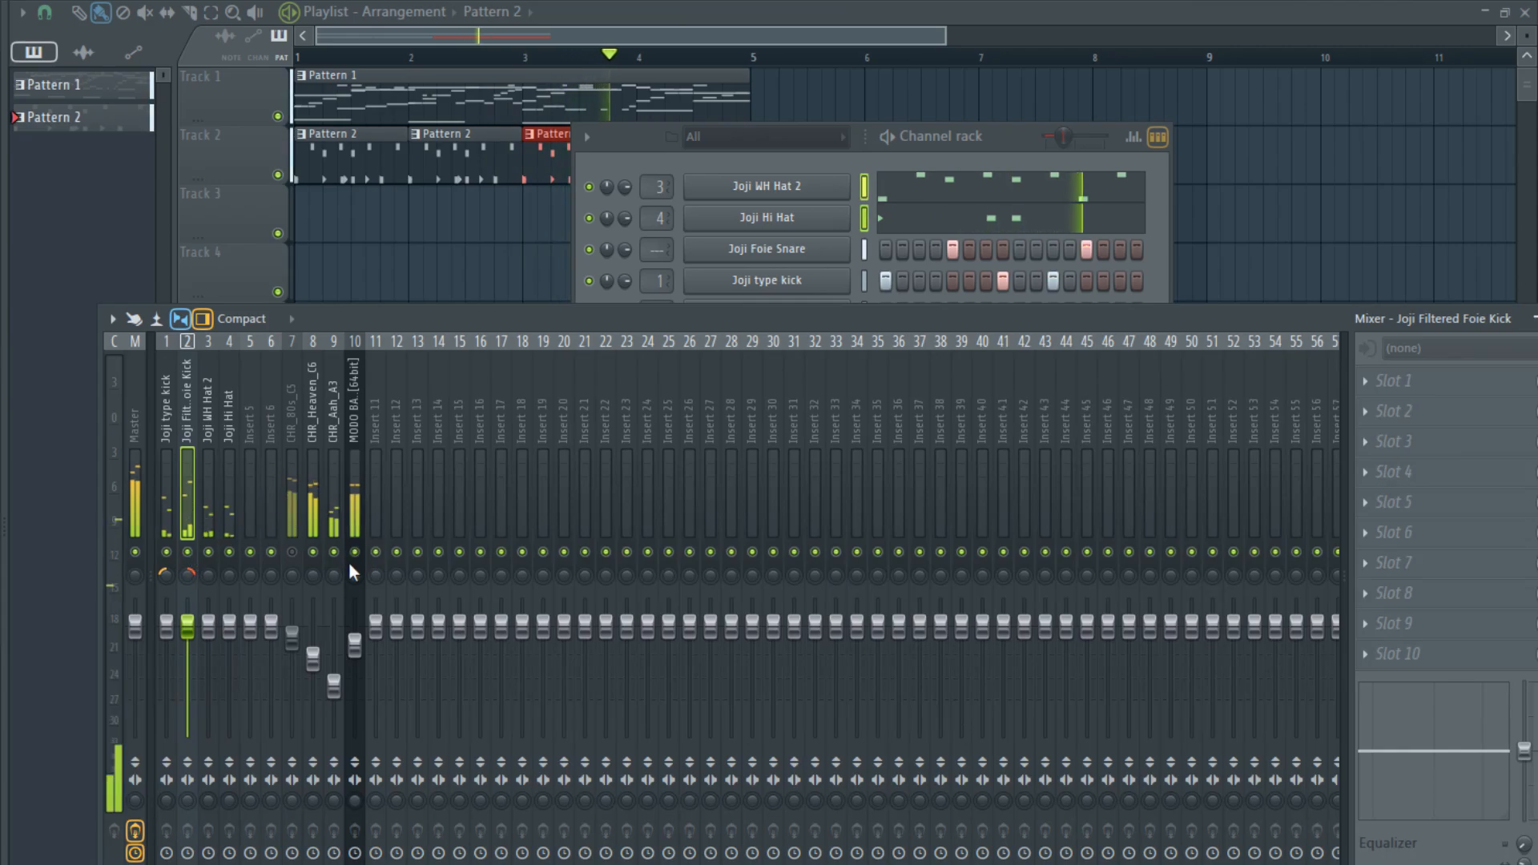
- Add a 3x Osc channel to Pattern 1 and copy the MODO BASS notes into it
click(811, 159)
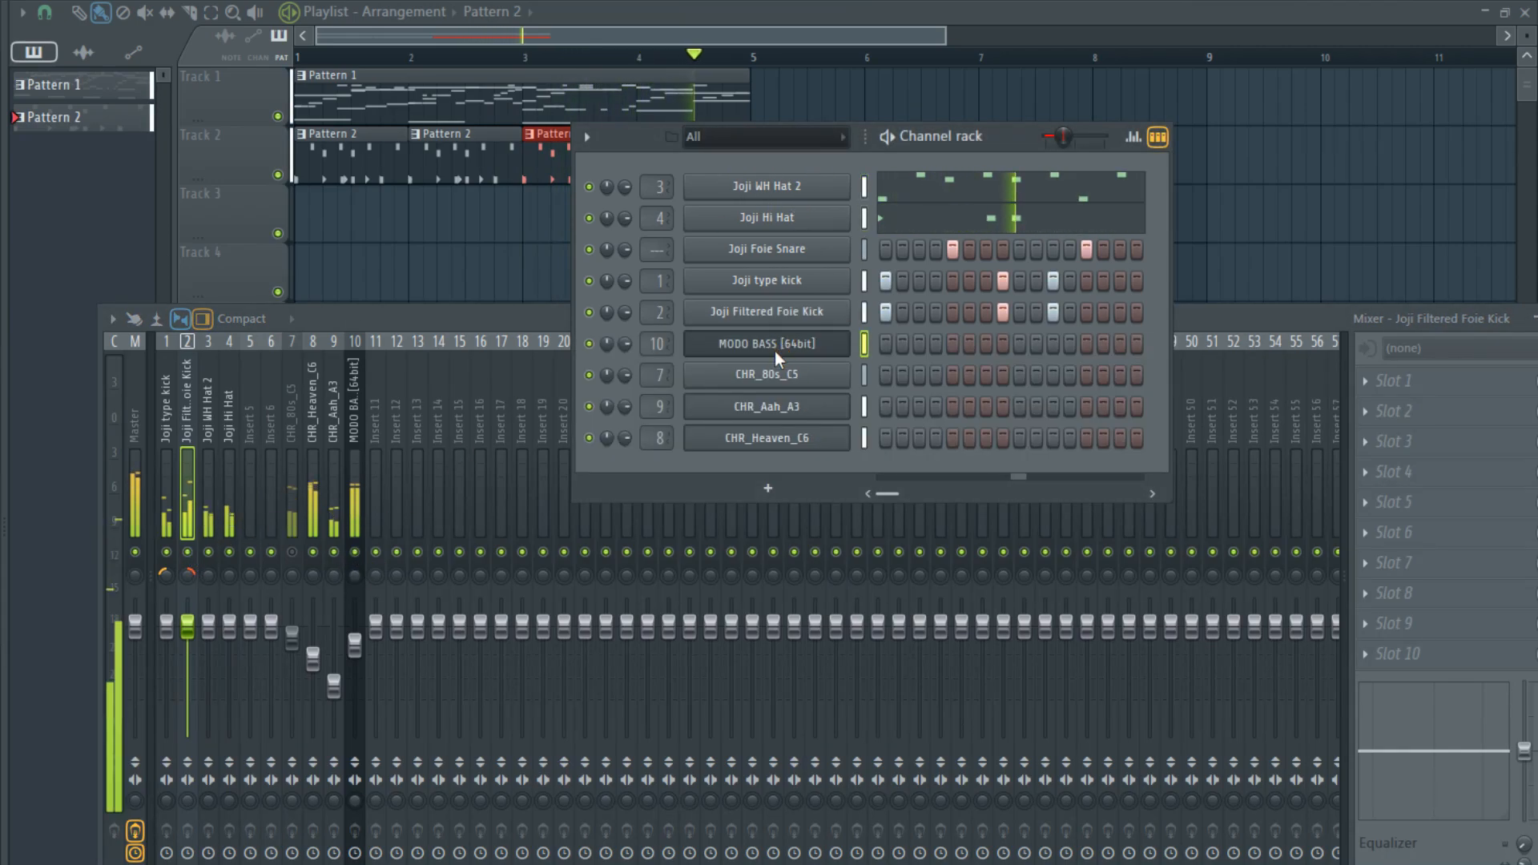
double_click(446, 89)
key(Escape)
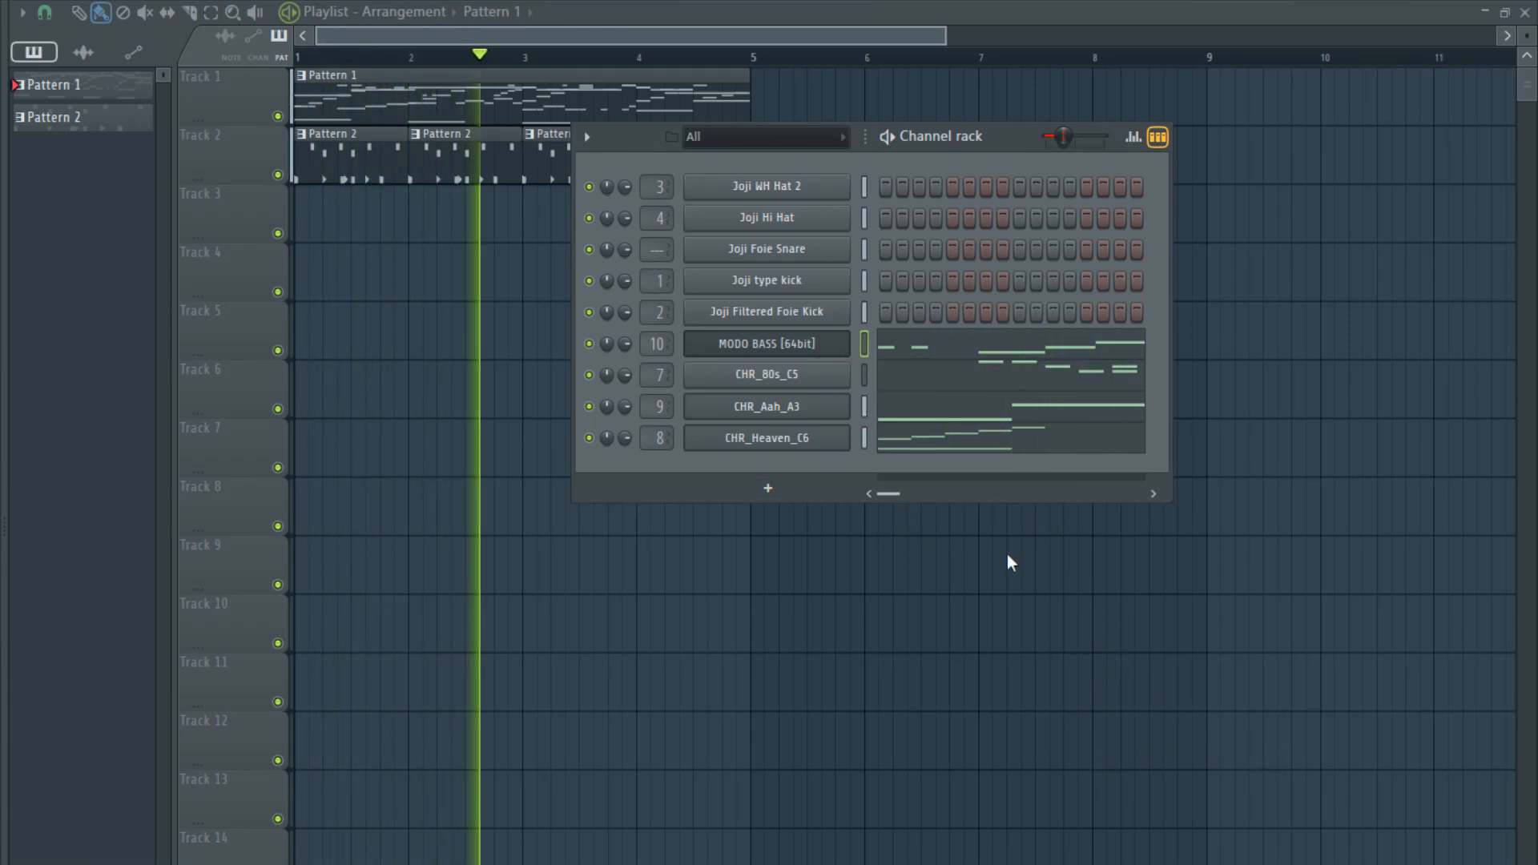
click(862, 382)
key(ctrl+c)
click(865, 343)
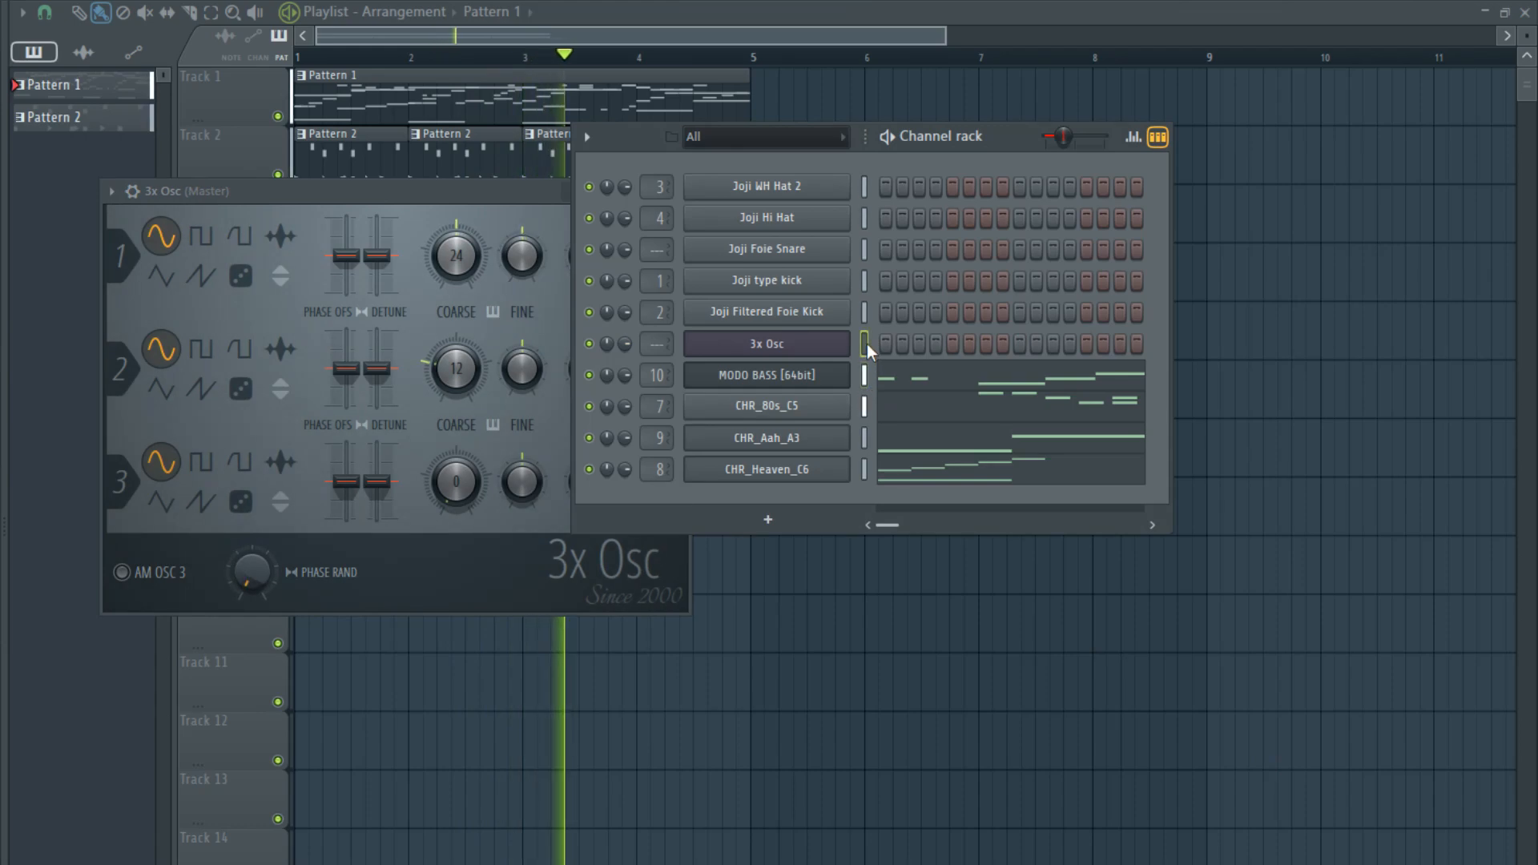
key(ctrl+v)
- Turn down the levels of oscillators 2 and 3 in 3x Osc and set oscillator 1's coarse pitch to 0
click(455, 364)
drag(649, 369, 650, 413)
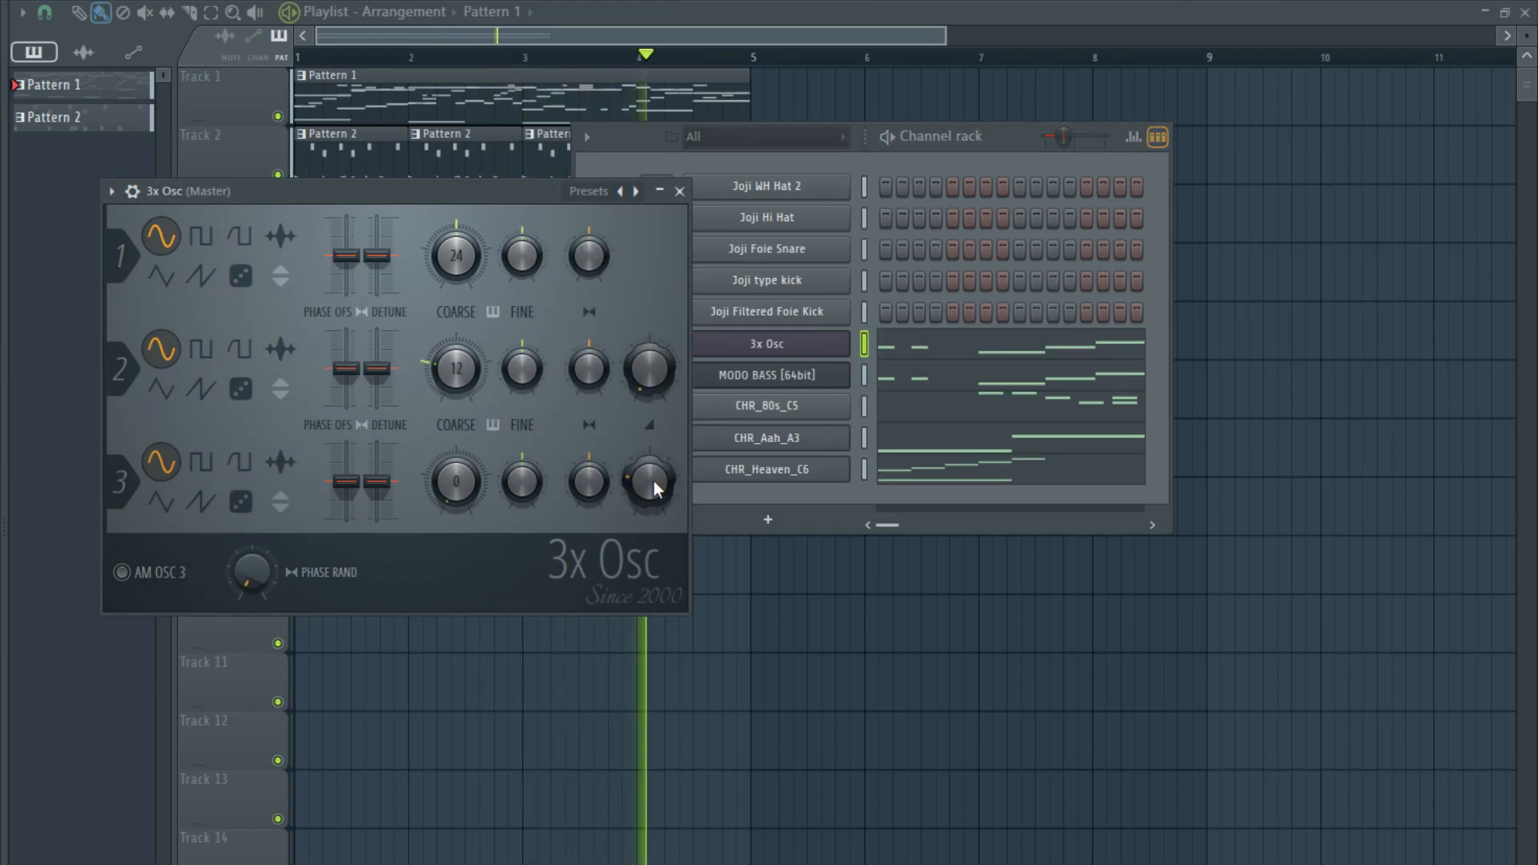
drag(456, 257, 433, 298)
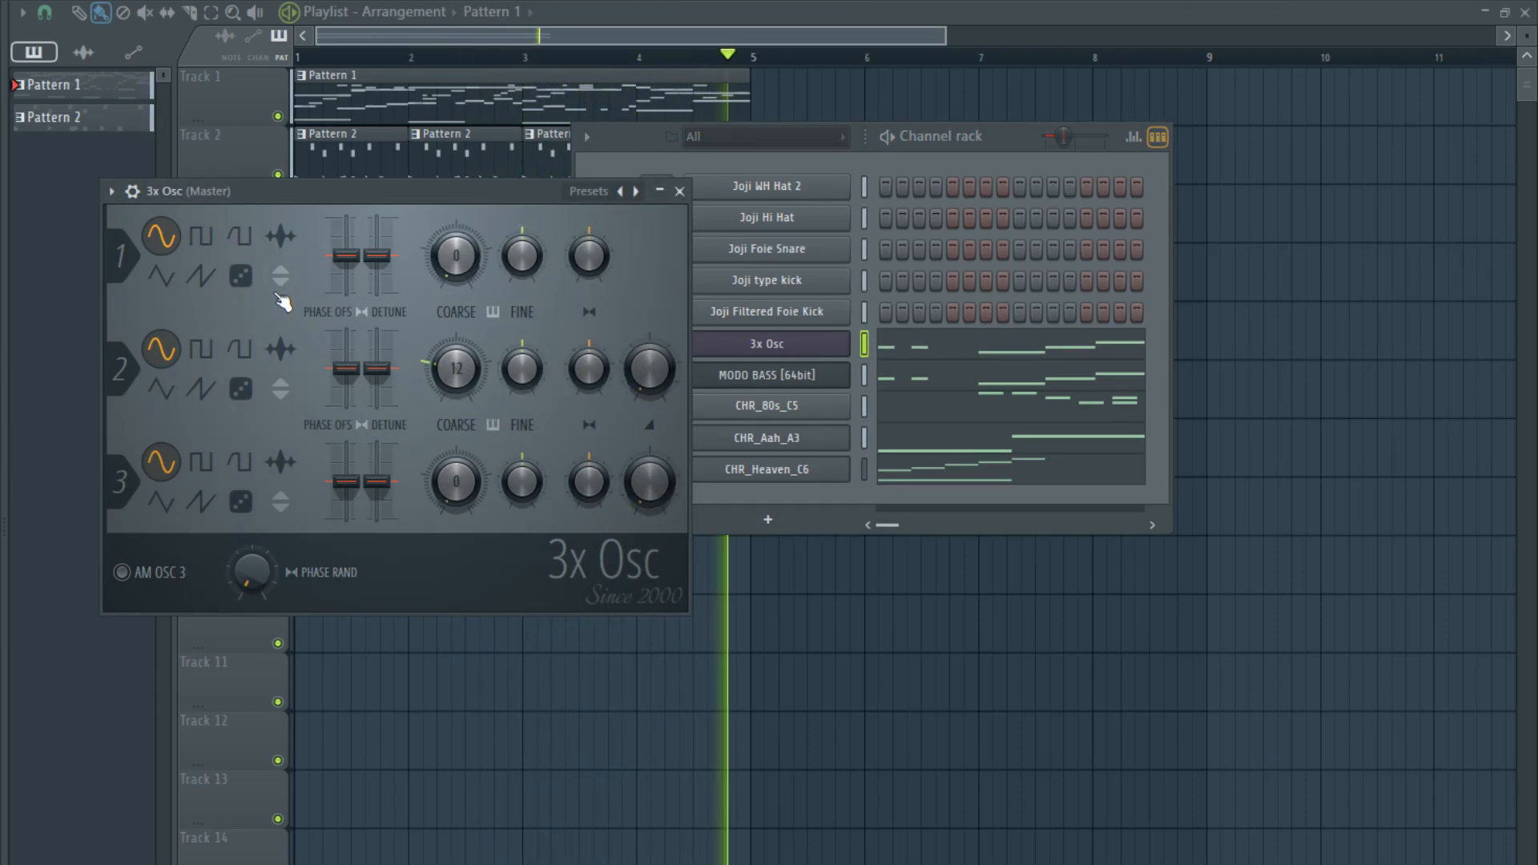
- Route 3x Osc to mixer track 5 at a slightly reduced volume, and pan the MODO BASS track left
click(865, 344)
click(865, 344)
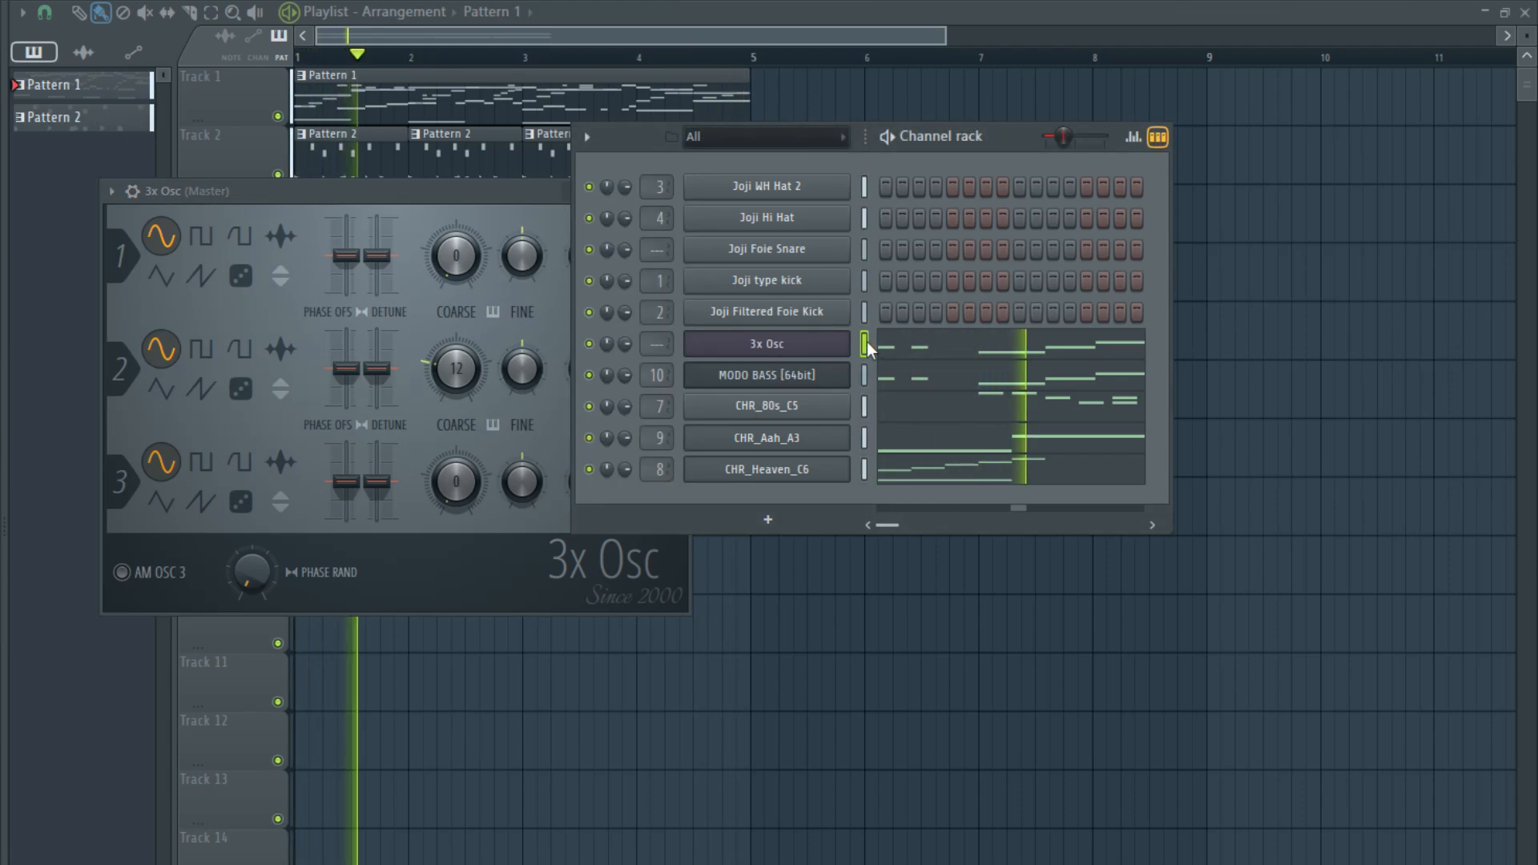
key(ctrl+l)
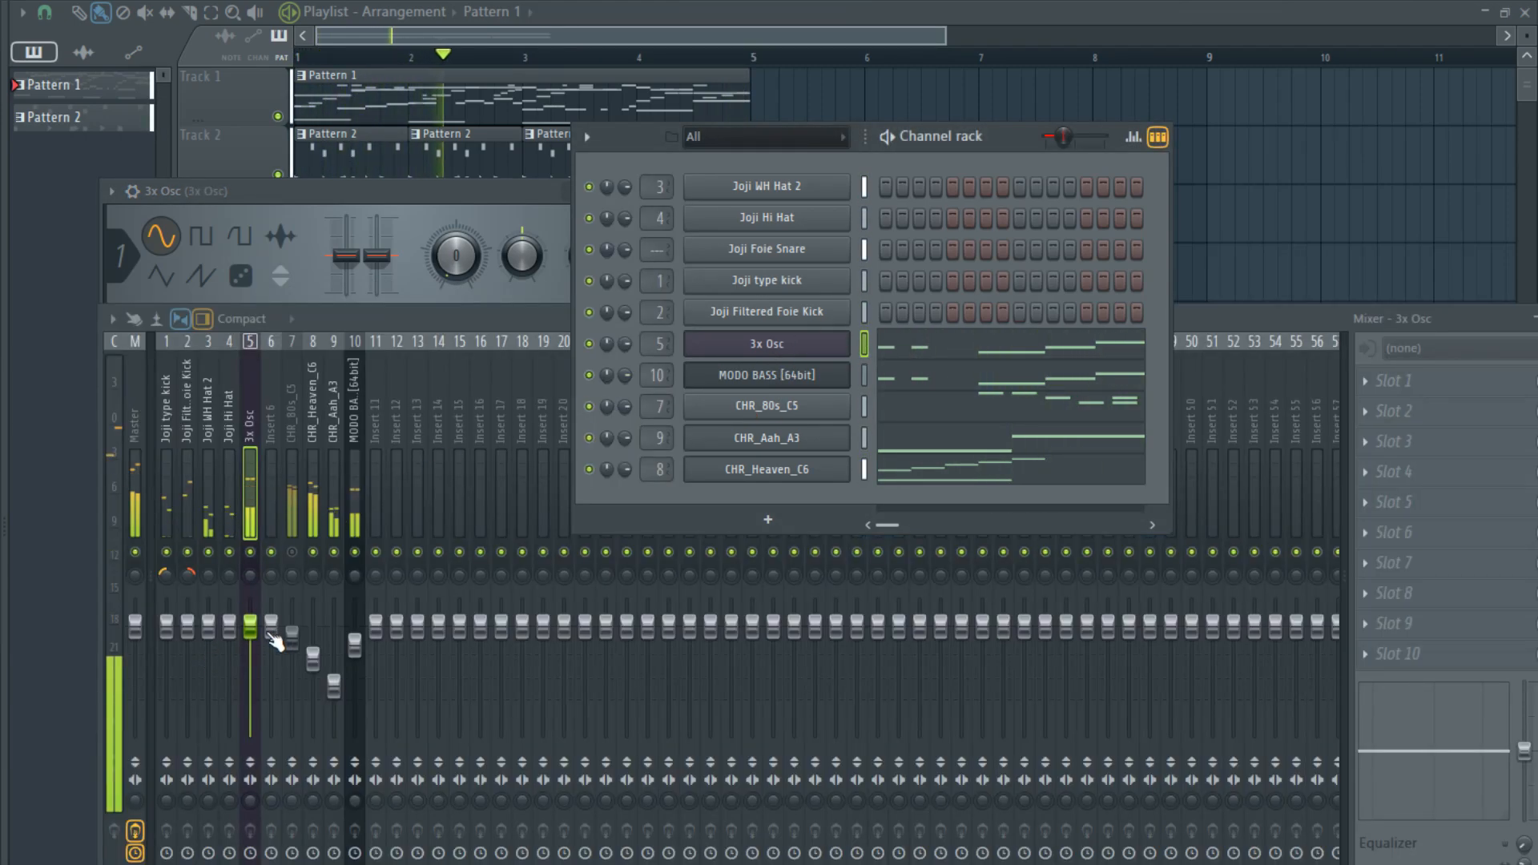
drag(250, 627, 250, 641)
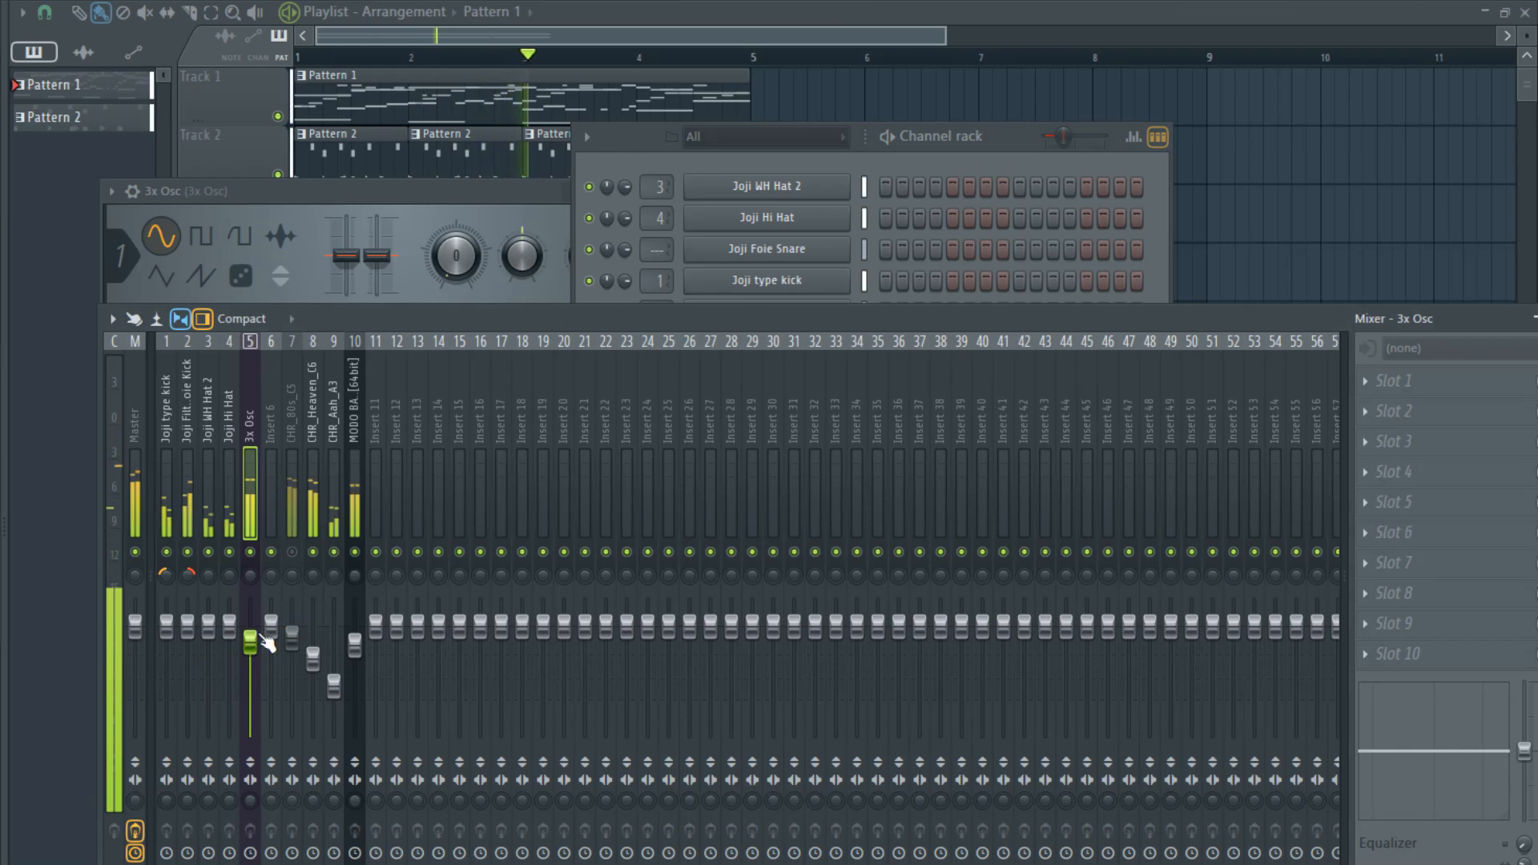
click(857, 182)
click(358, 573)
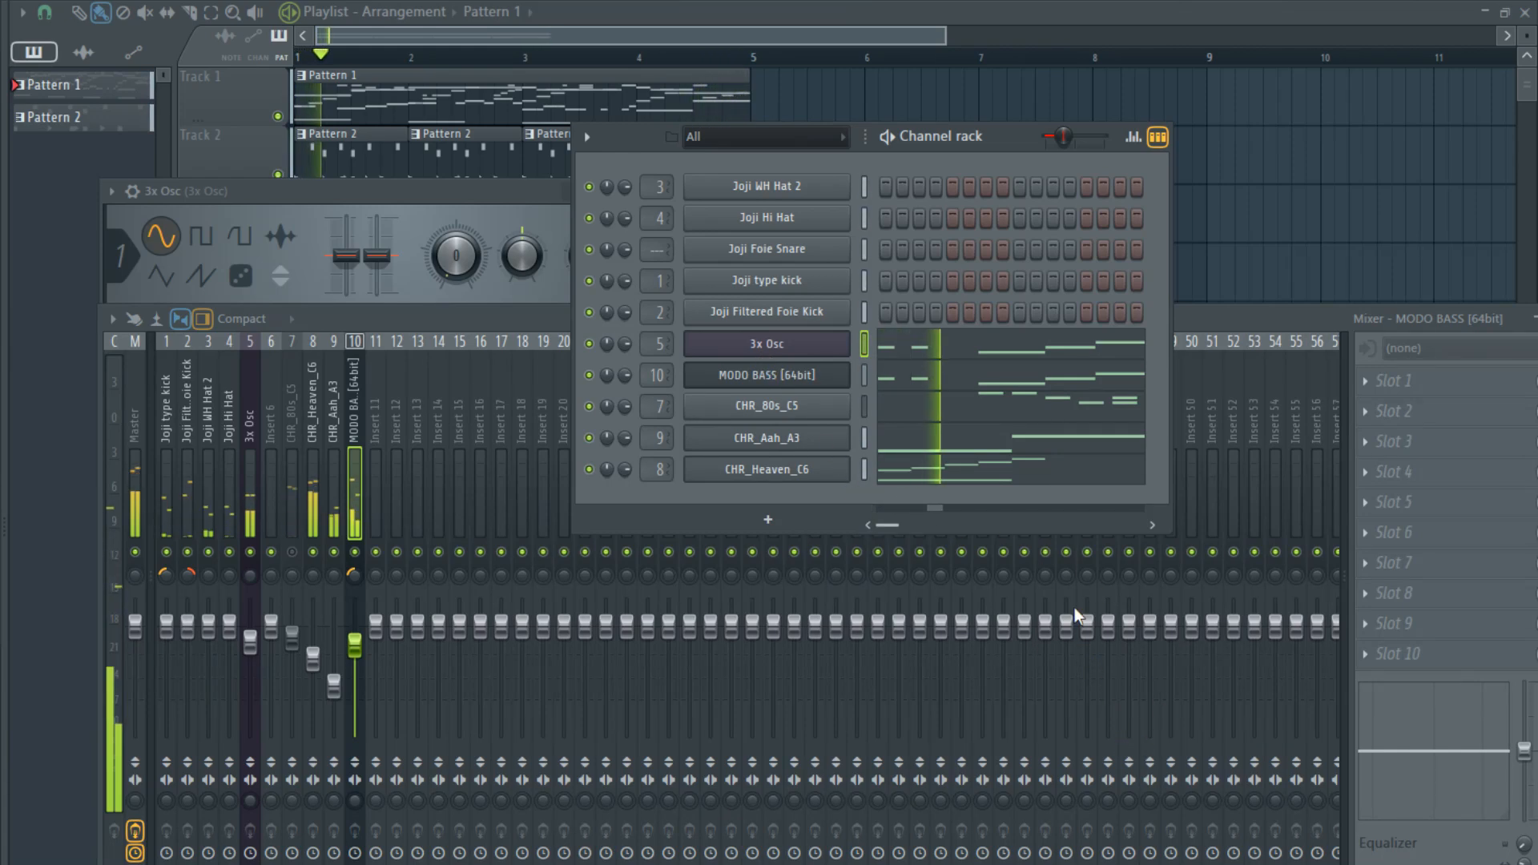
- Add an ABPL2x86 bass channel and copy the 3x Osc notes into it
click(1211, 553)
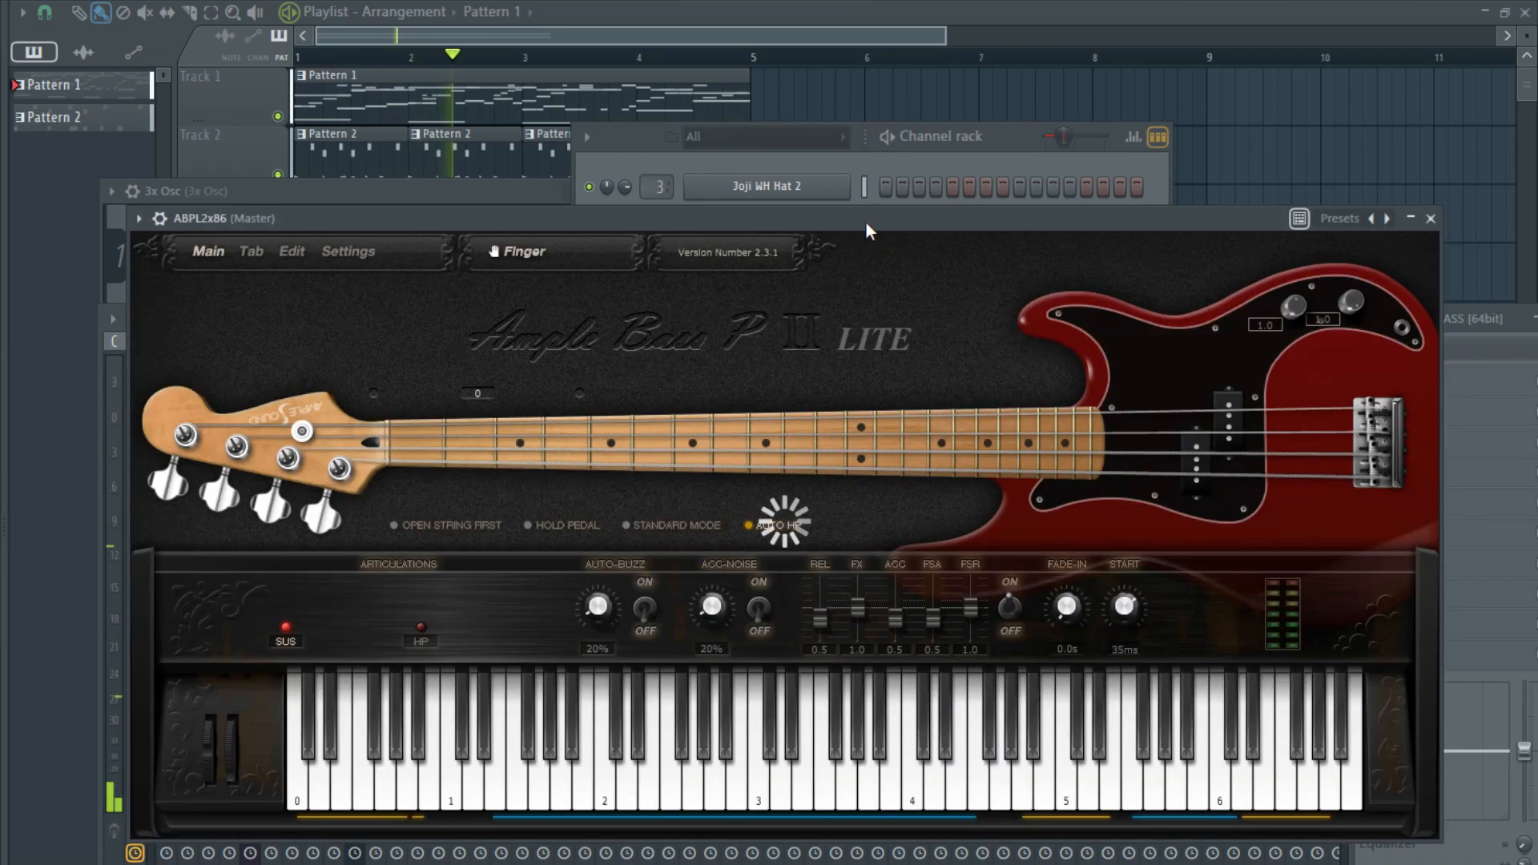
drag(866, 225, 923, 711)
click(863, 373)
key(ctrl+c)
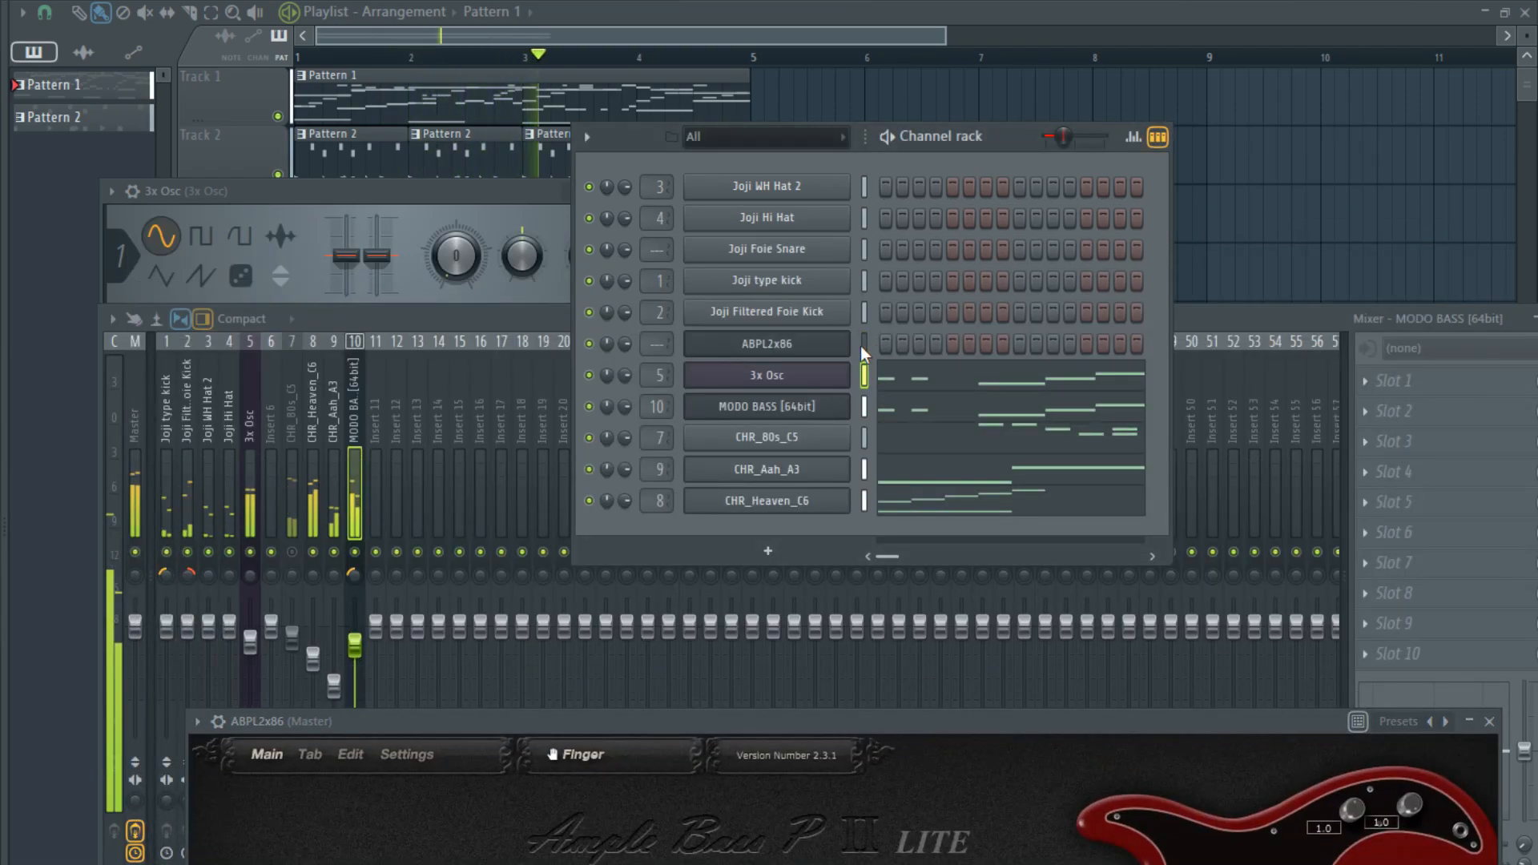
click(862, 346)
key(ctrl+v)
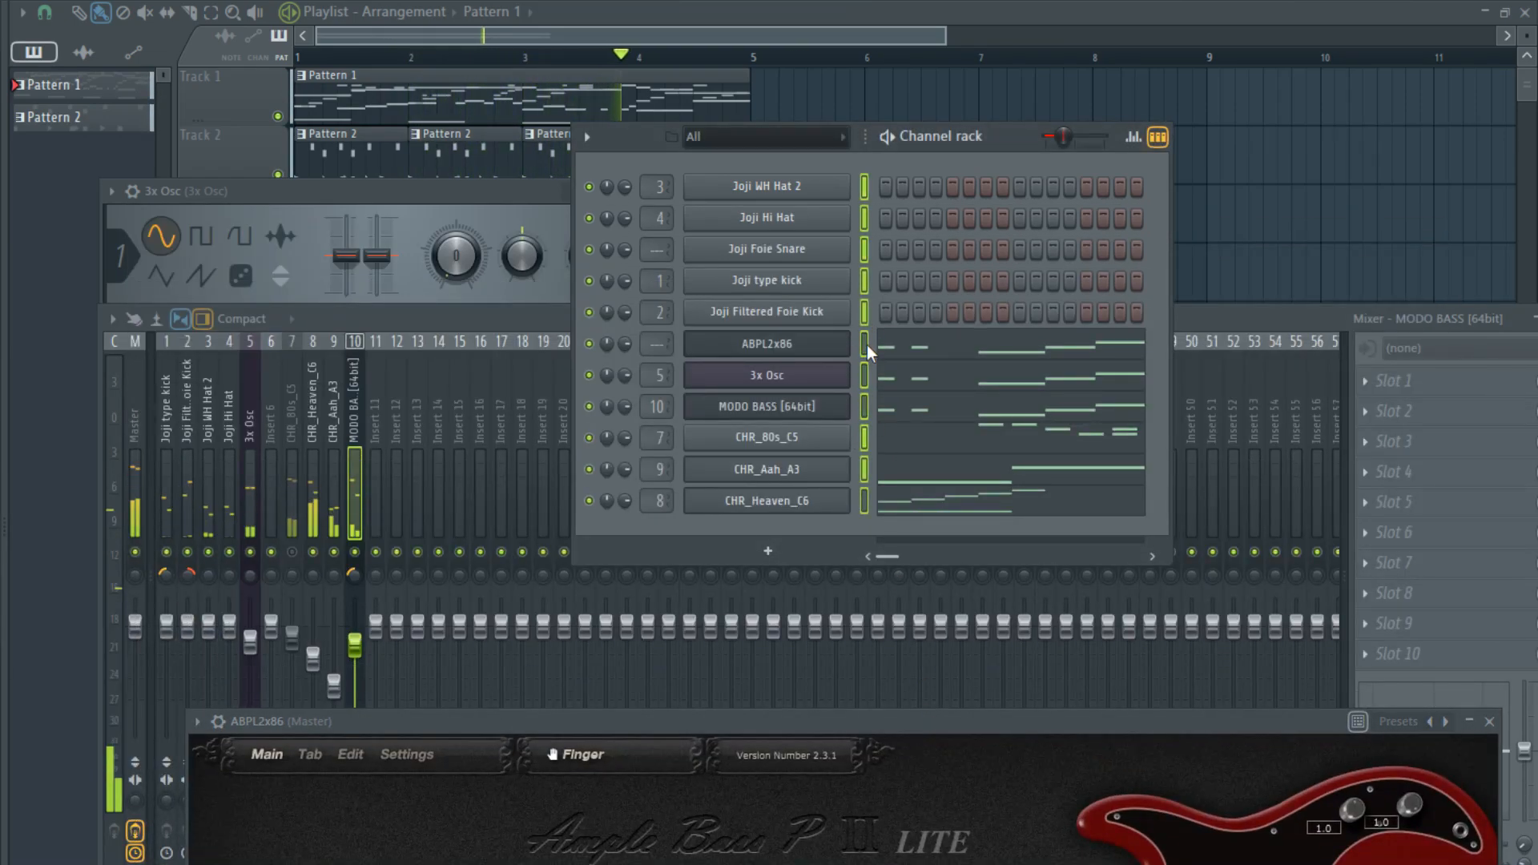
- Route ABPL2x86 to mixer track 6 and pan it right
key(ctrl+l)
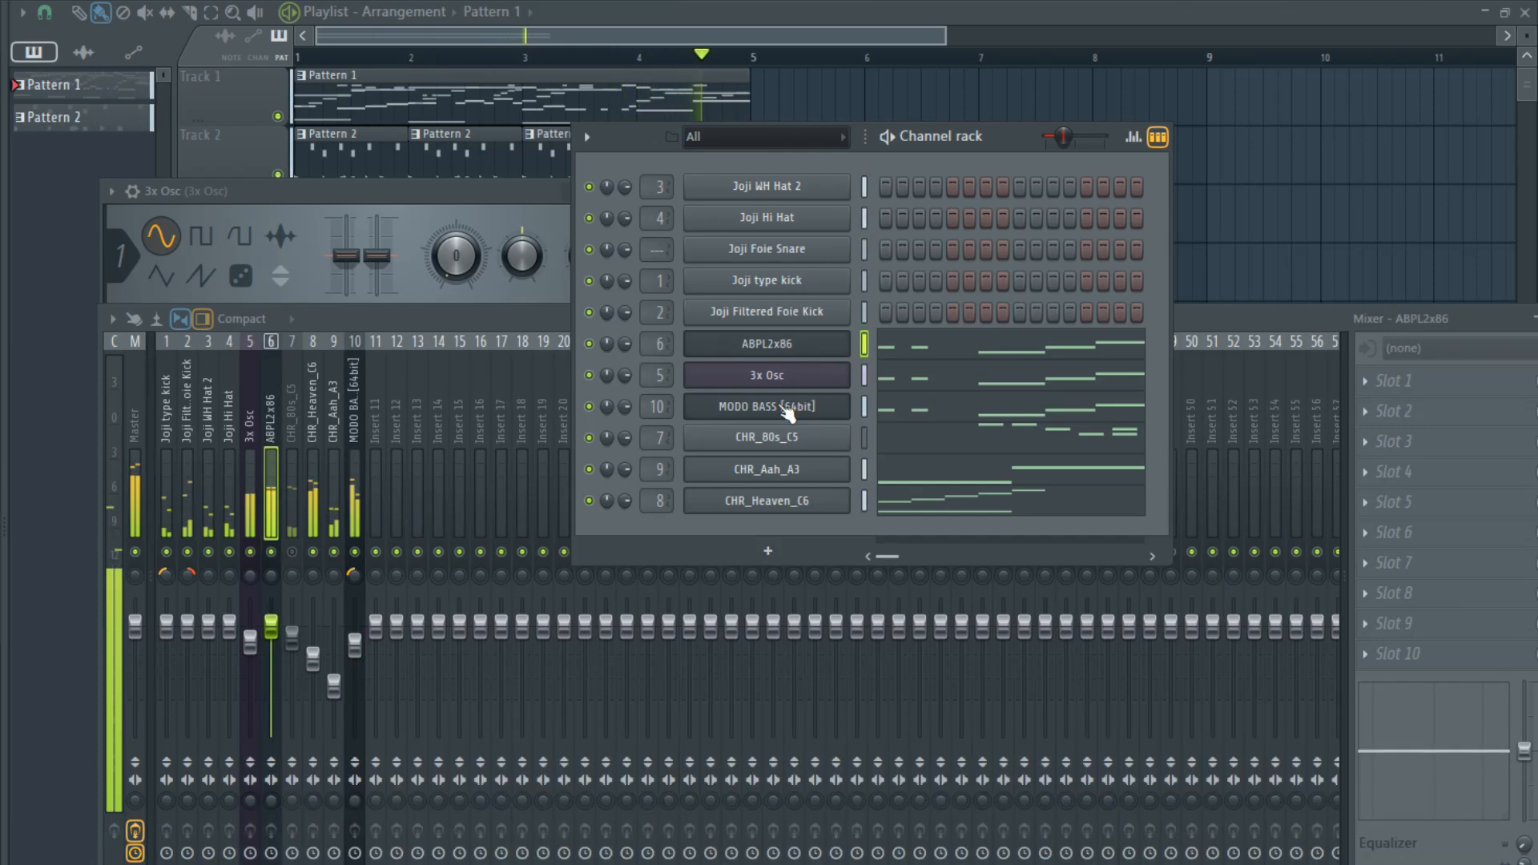
click(272, 574)
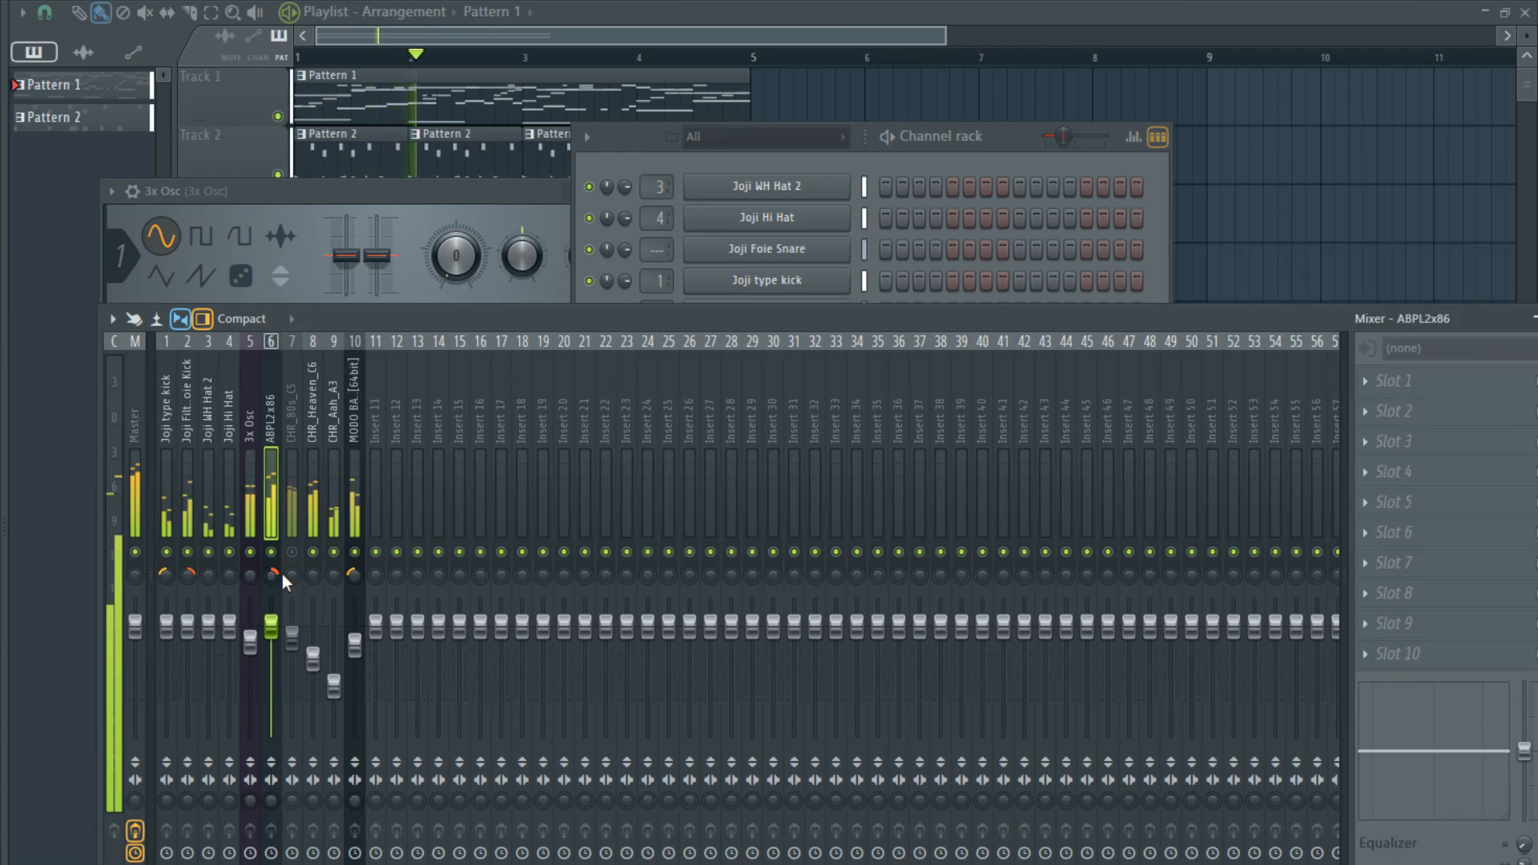
- Move the MODO BASS mixer track to position 5, directly before 3x Osc
click(353, 517)
key(alt+Left)
key(alt+Left)
key(alt+Left)
key(alt+Left)
key(alt+Left)
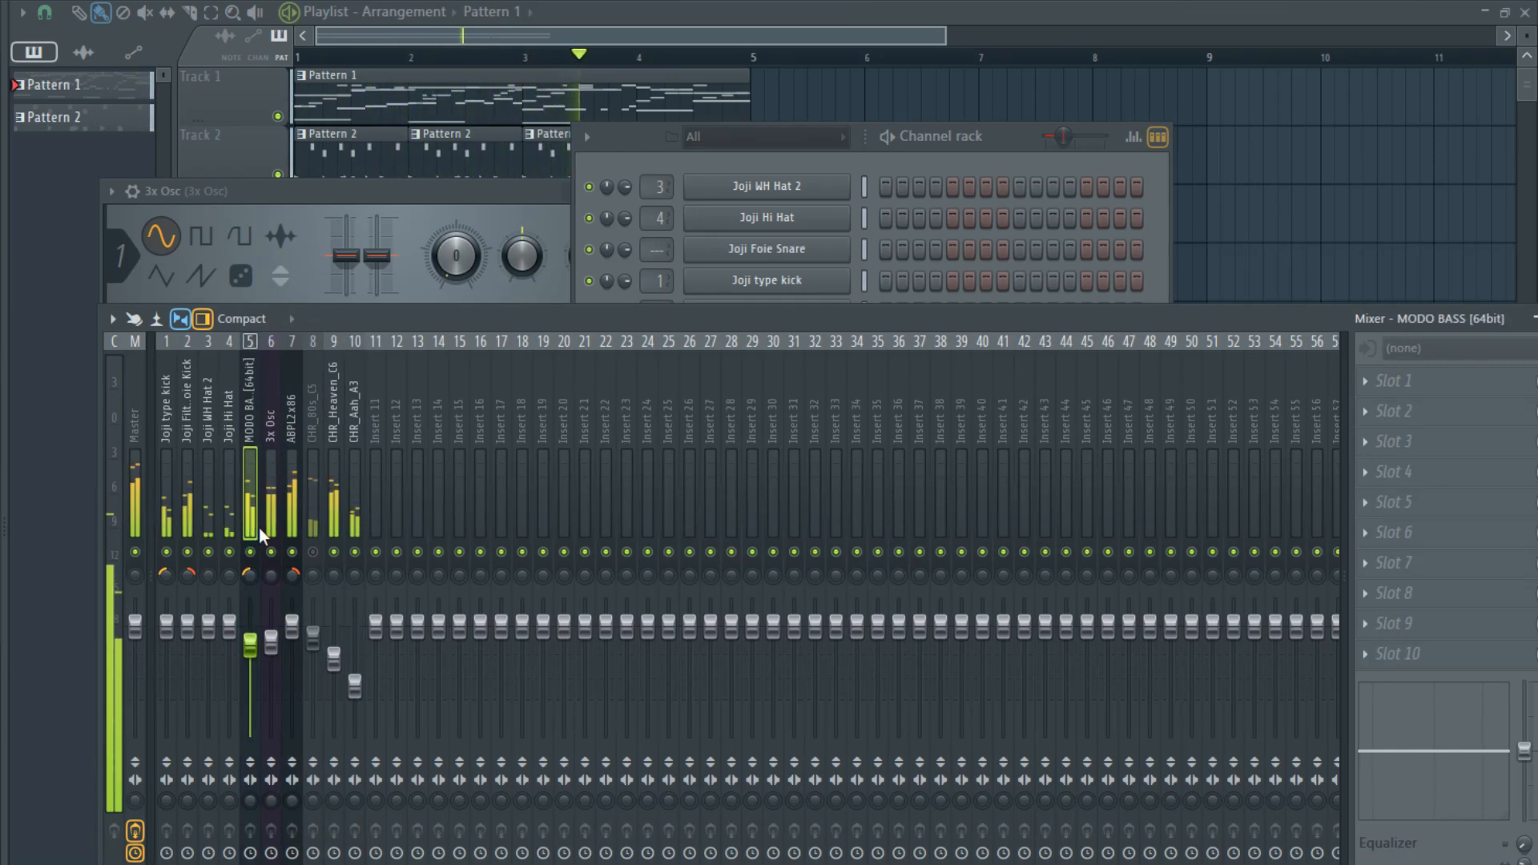
- Move Joji WH Hat 2 and Joji Hi Hat to mixer tracks 1 and 2, ahead of the two kicks
click(210, 518)
key(alt+Left)
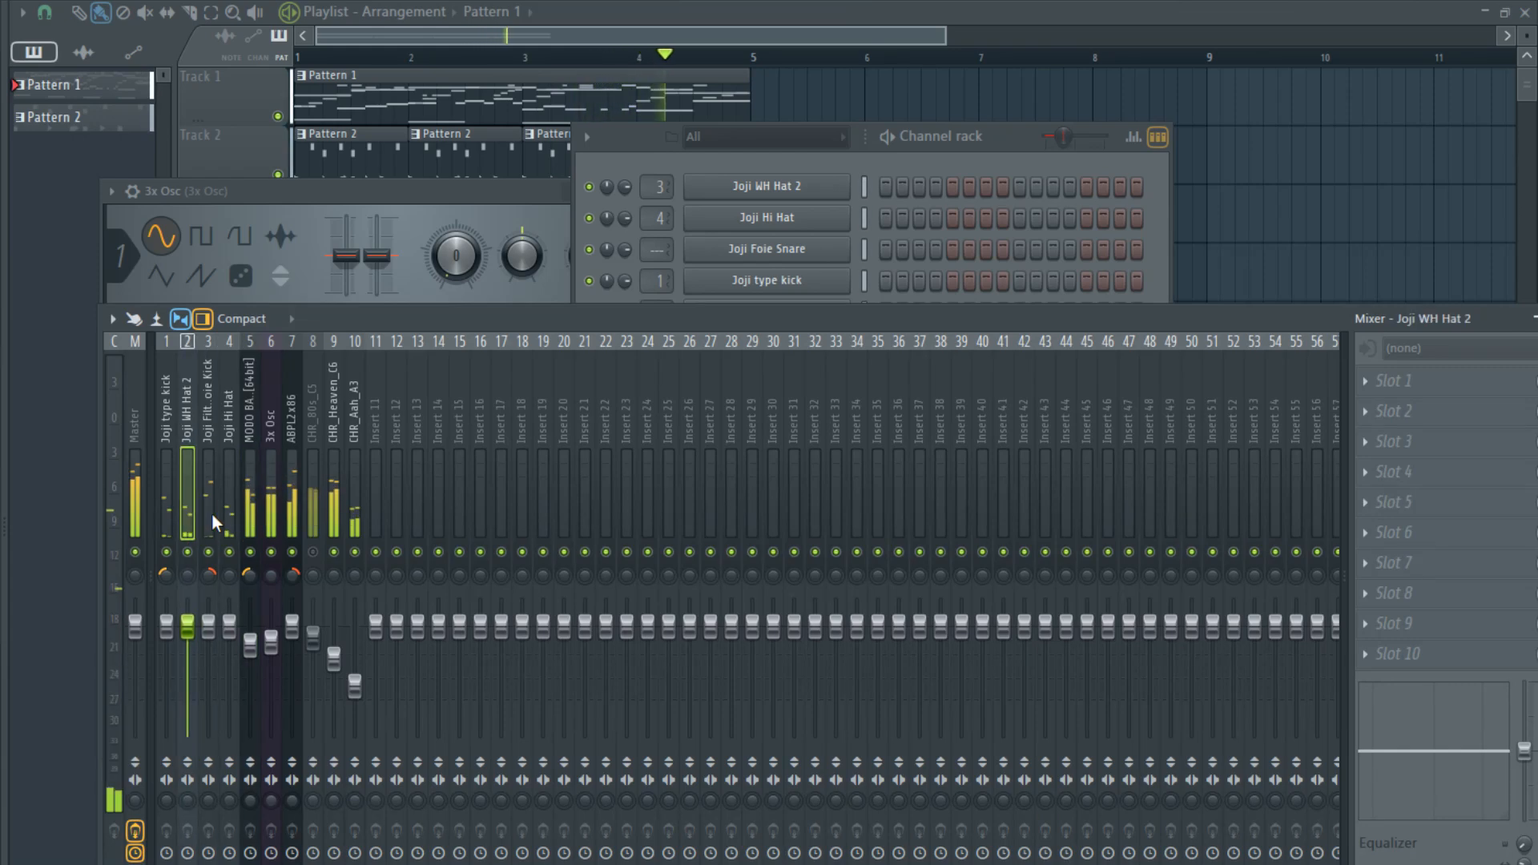
key(alt+Left)
key(Right)
key(Right)
key(Right)
key(alt+Left)
key(alt+Left)
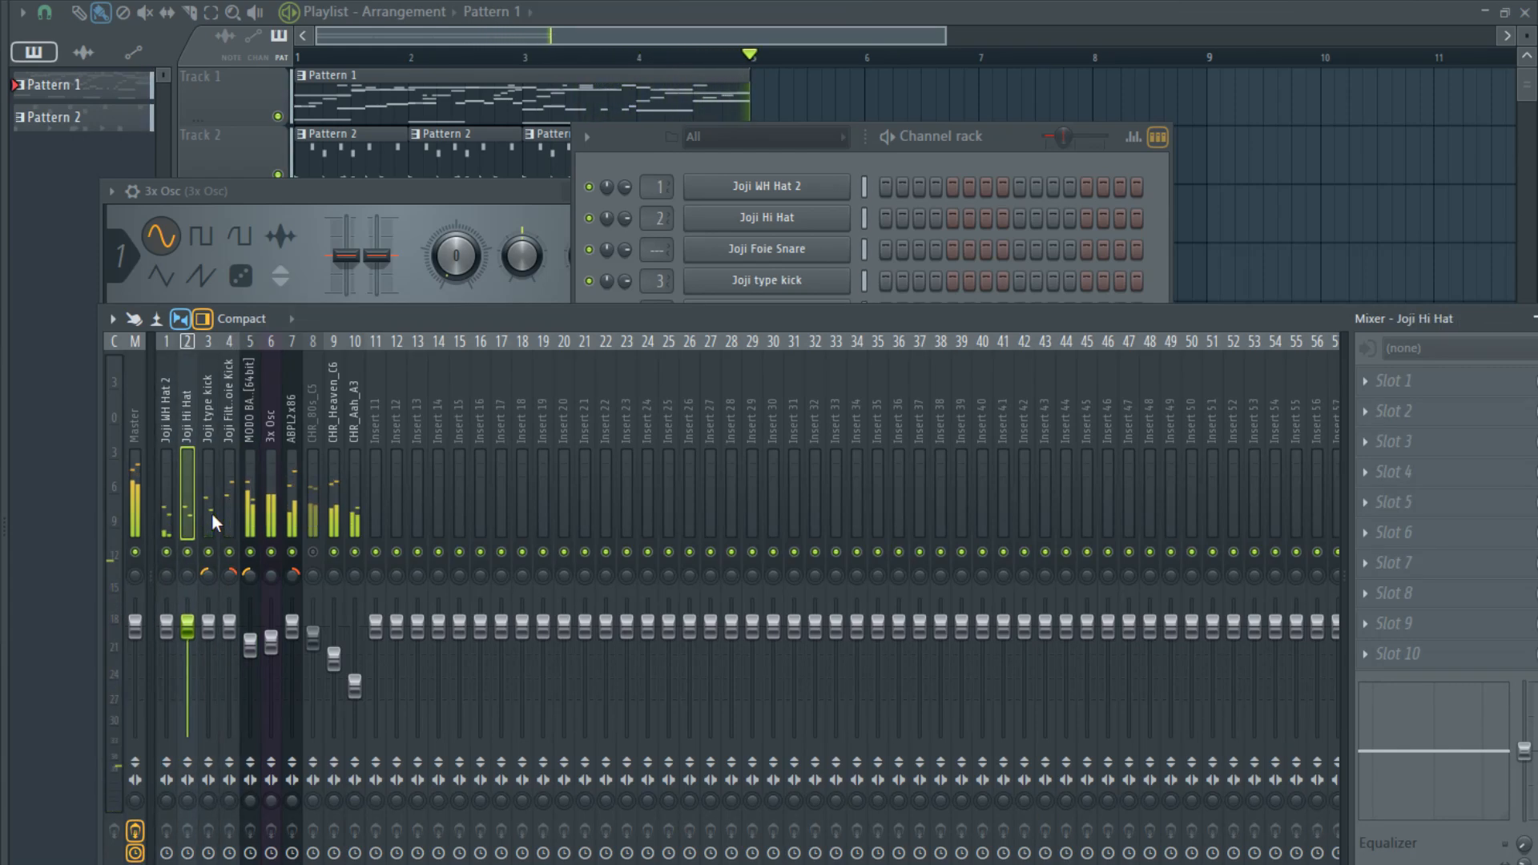
- Lower the ABPL2x86 mixer fader to about the level of the other bass tracks
click(228, 511)
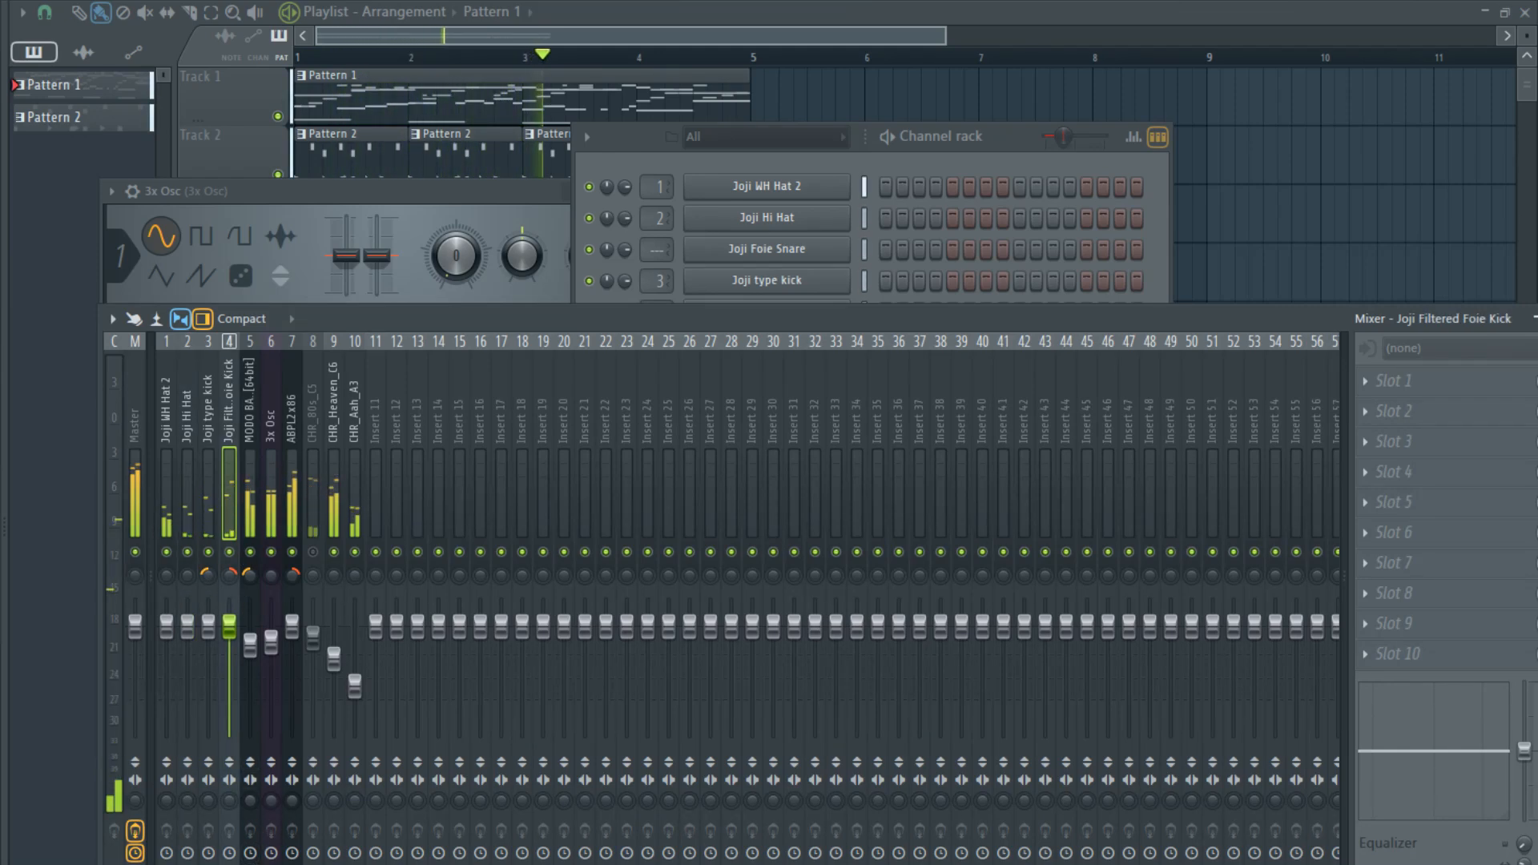
click(255, 459)
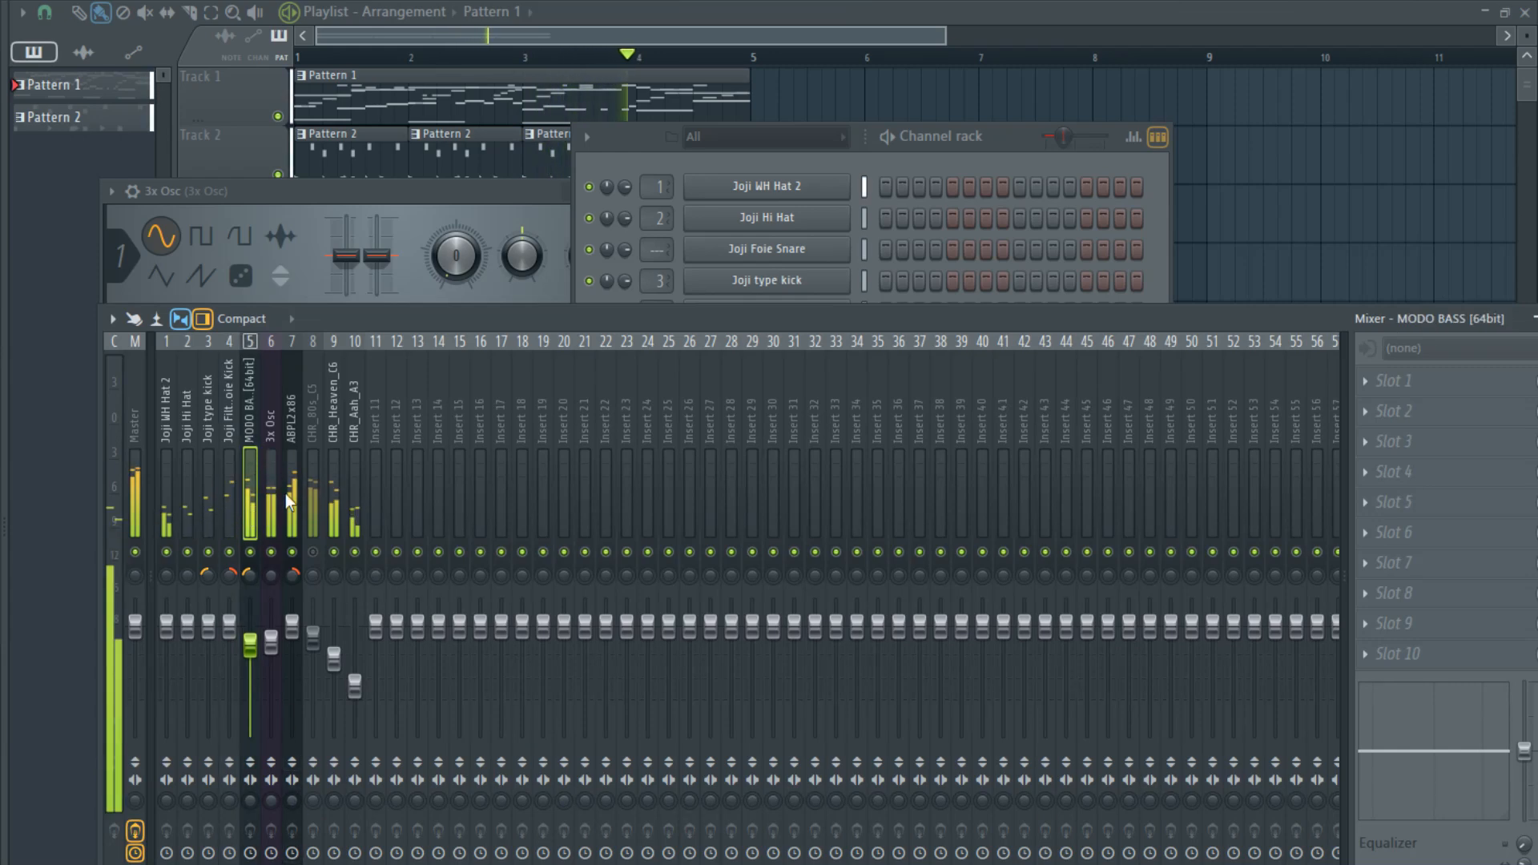
drag(296, 627, 294, 655)
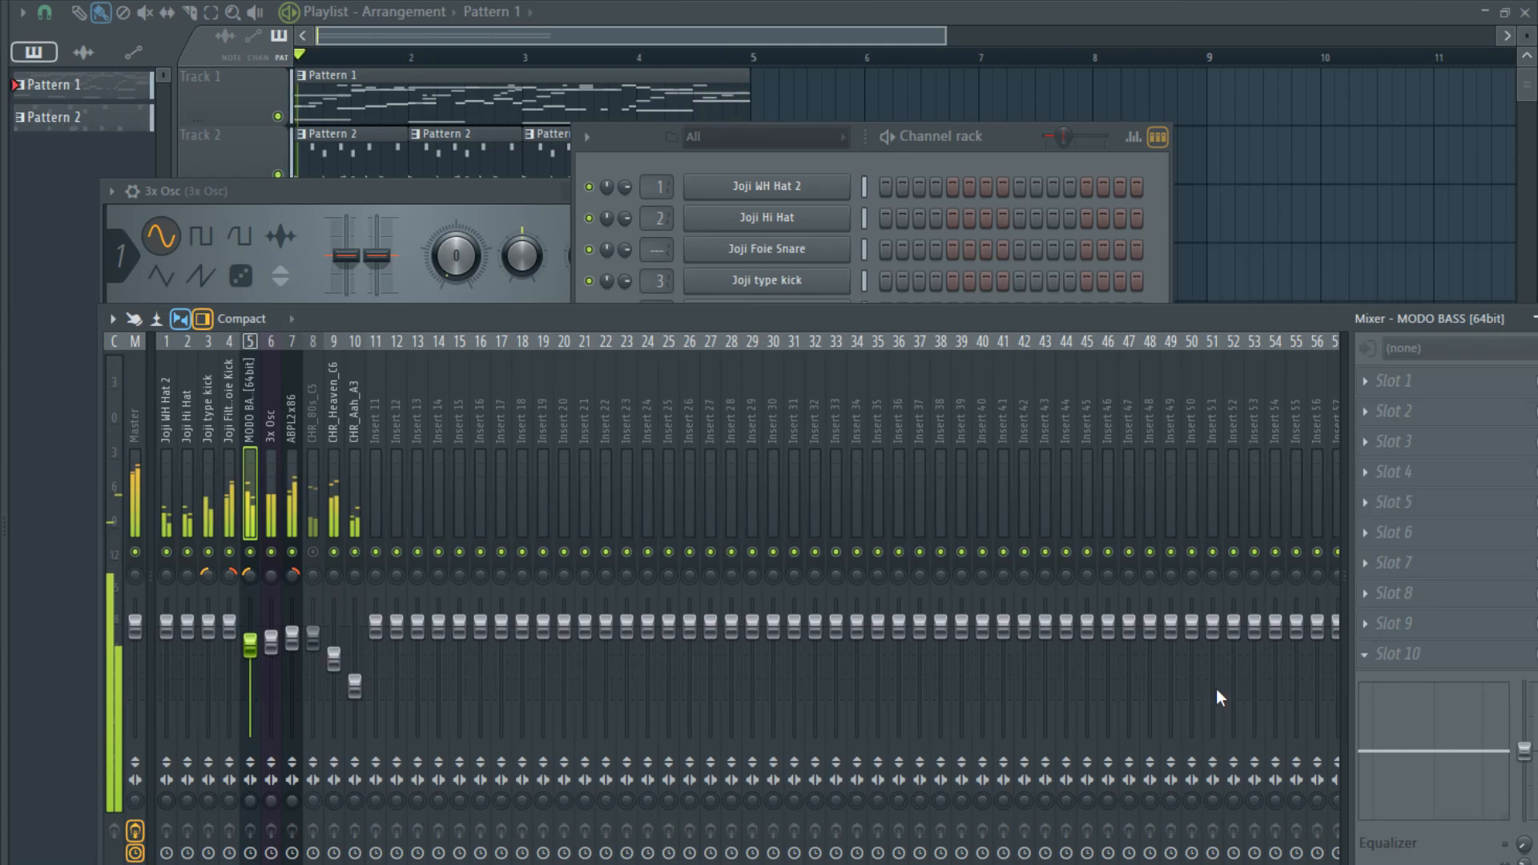
- Set up Fruity Limiter in slot 10 of MODO BASS as a compressor with sidechain input 1, a low threshold and a raised ratio
click(286, 504)
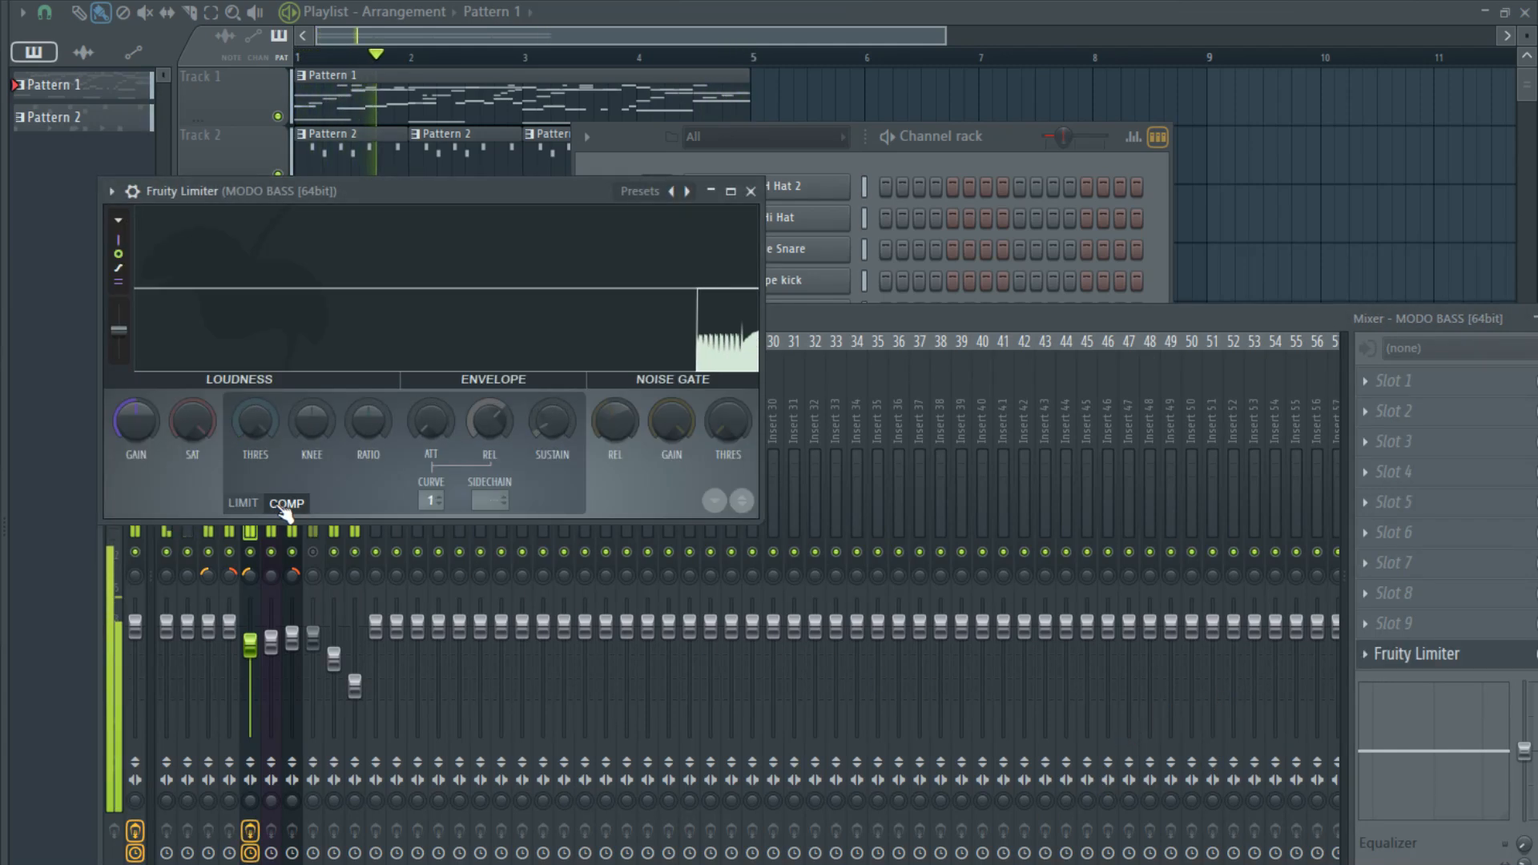
drag(256, 425, 256, 472)
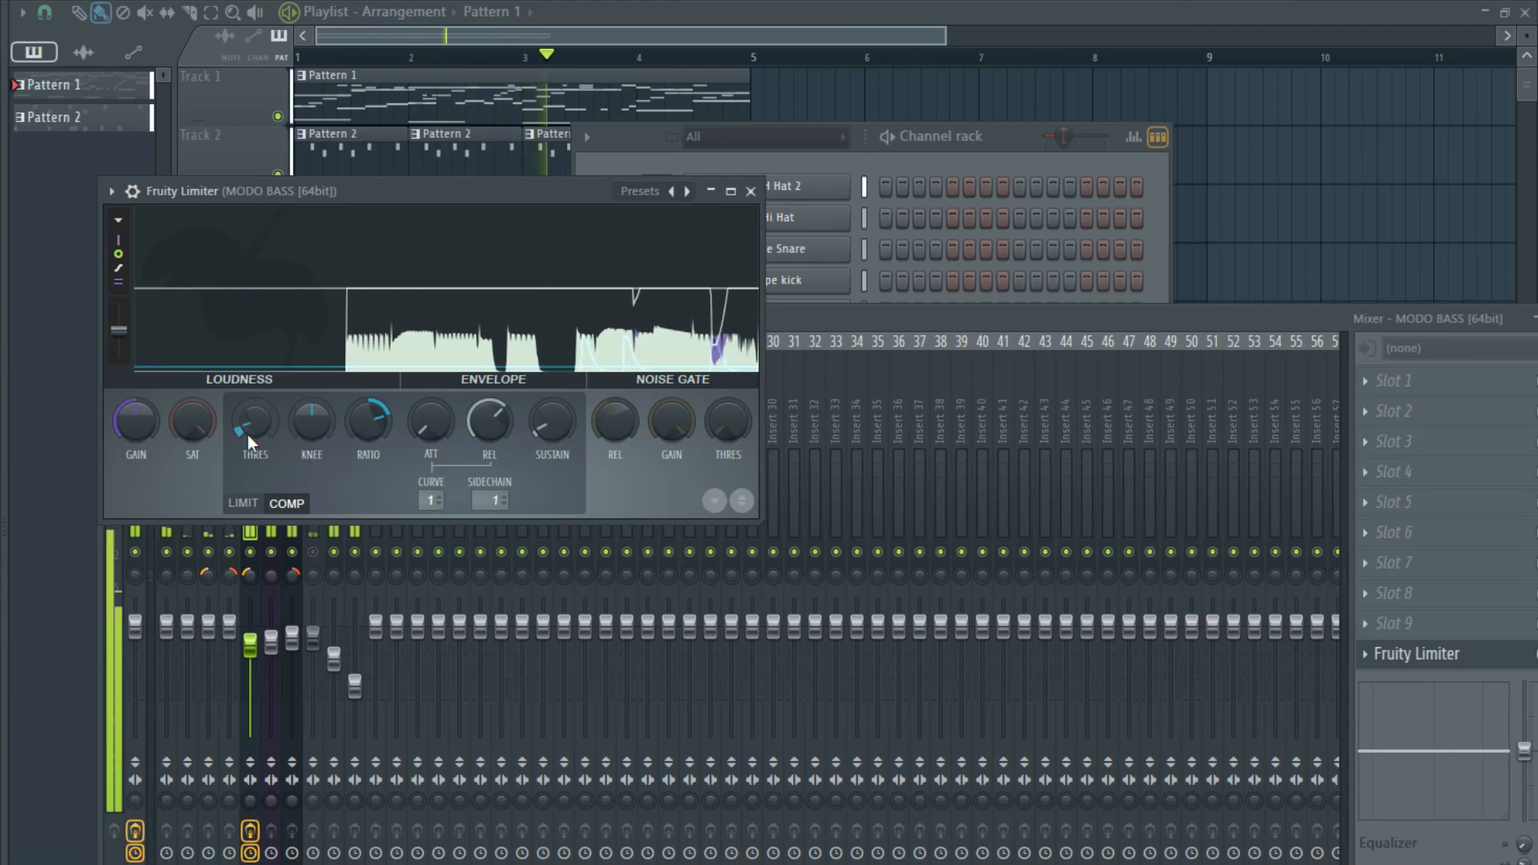
- Add Fruity Limiter to the 3x Osc track in compressor mode with sidechain input 1, a low threshold and a raised ratio
drag(857, 312, 790, 507)
click(206, 689)
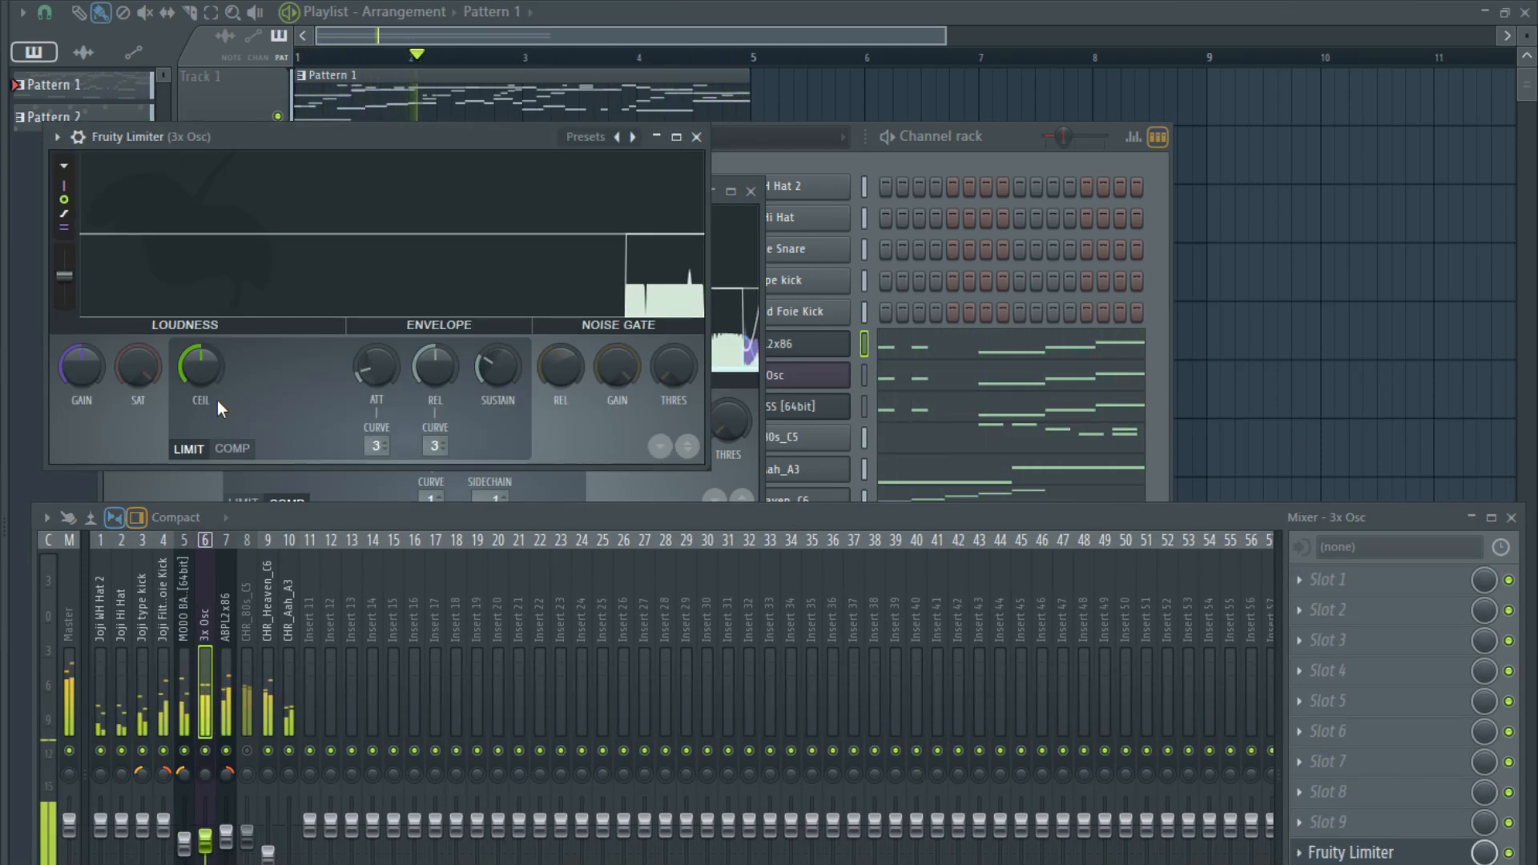
click(237, 449)
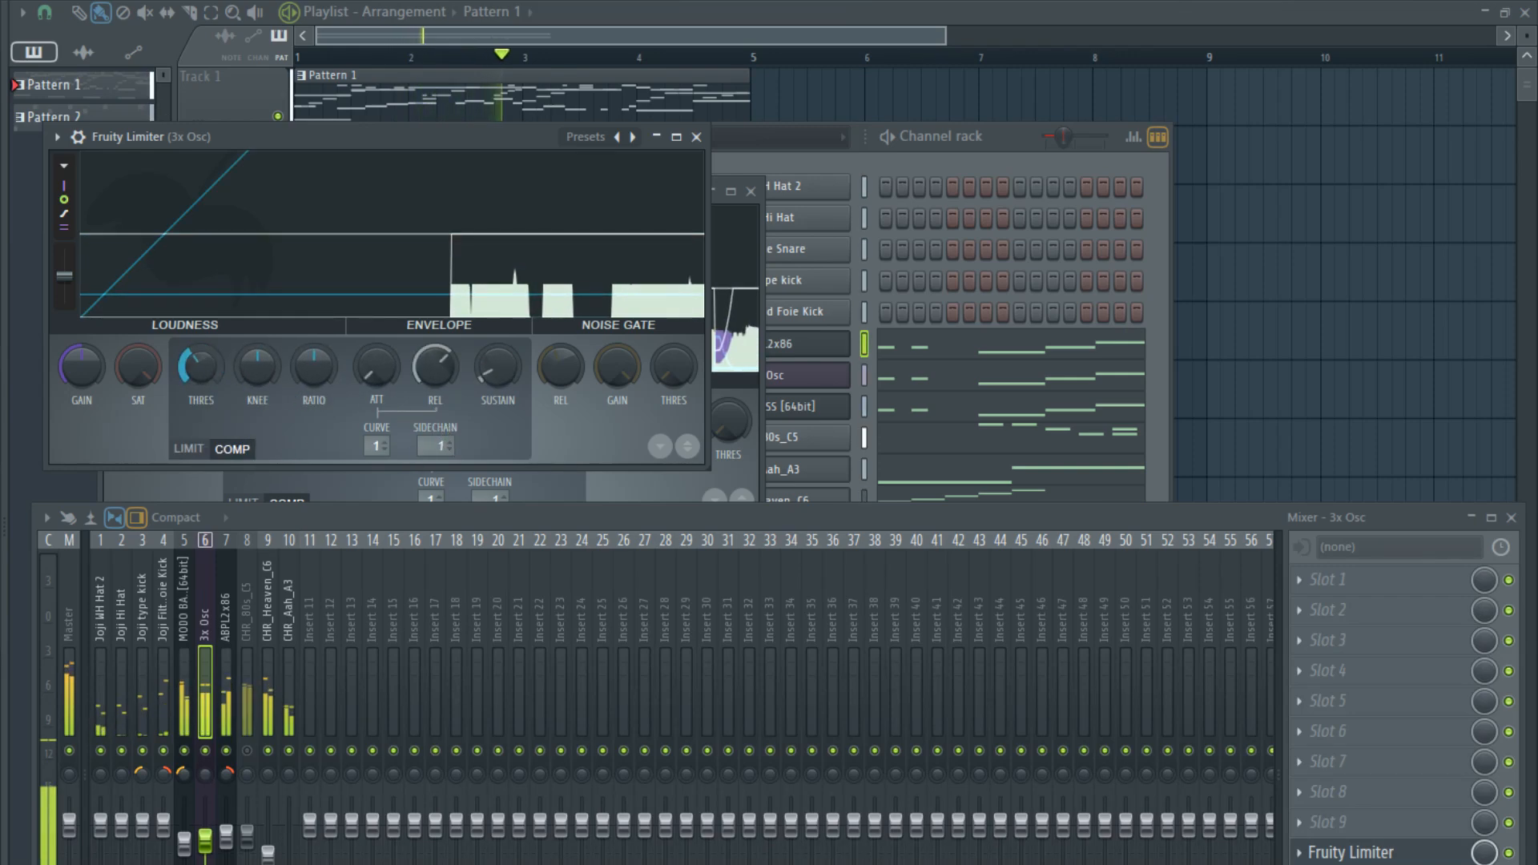
drag(192, 366, 178, 373)
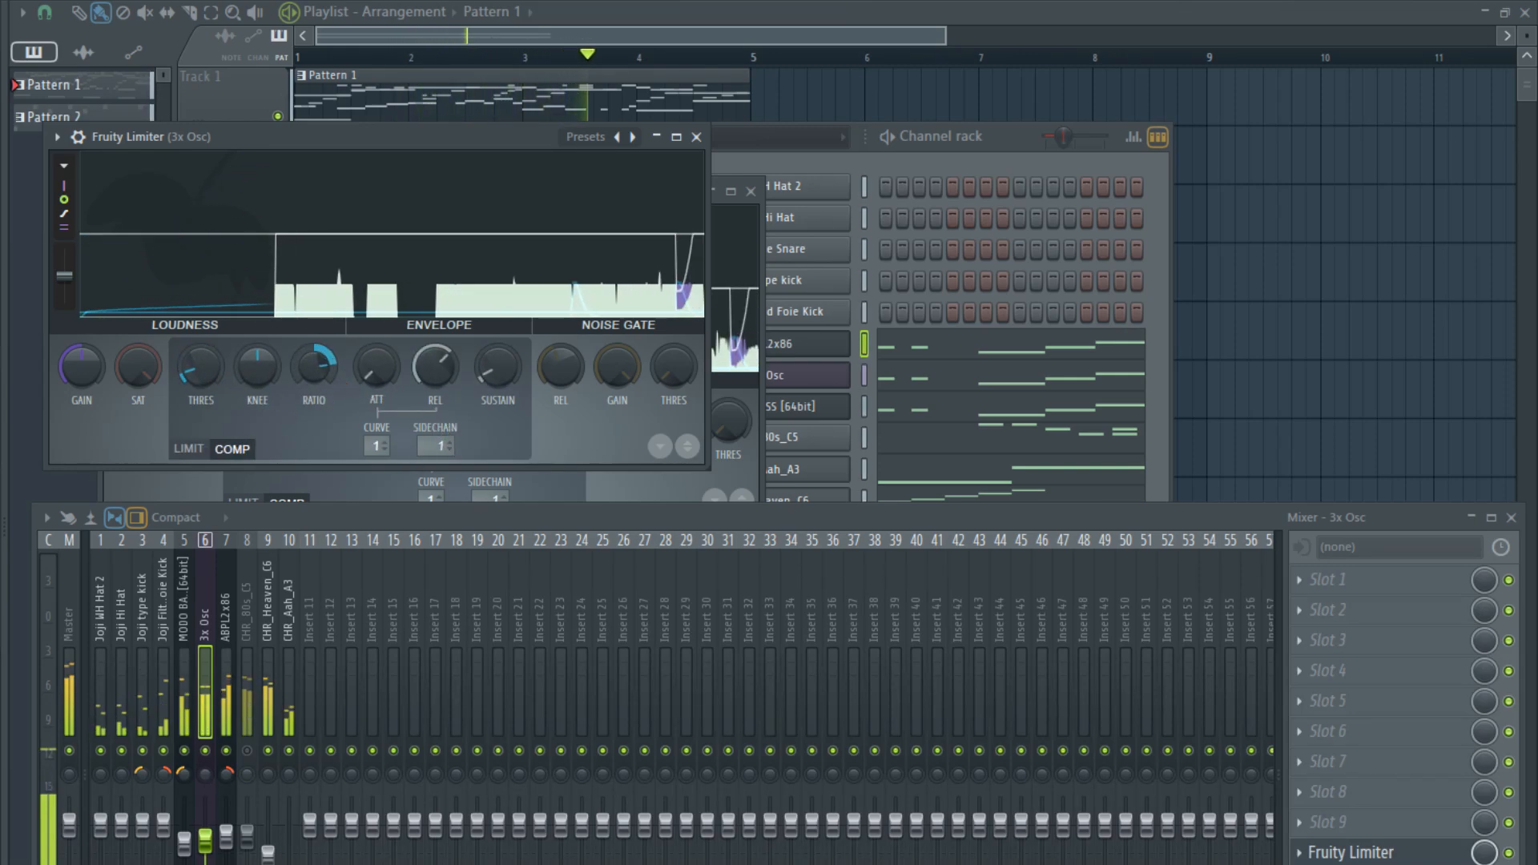
- Add Fruity Limiter to the ABPL2x86 track in compressor mode with sidechain input 1, a low threshold and a raised ratio
click(224, 709)
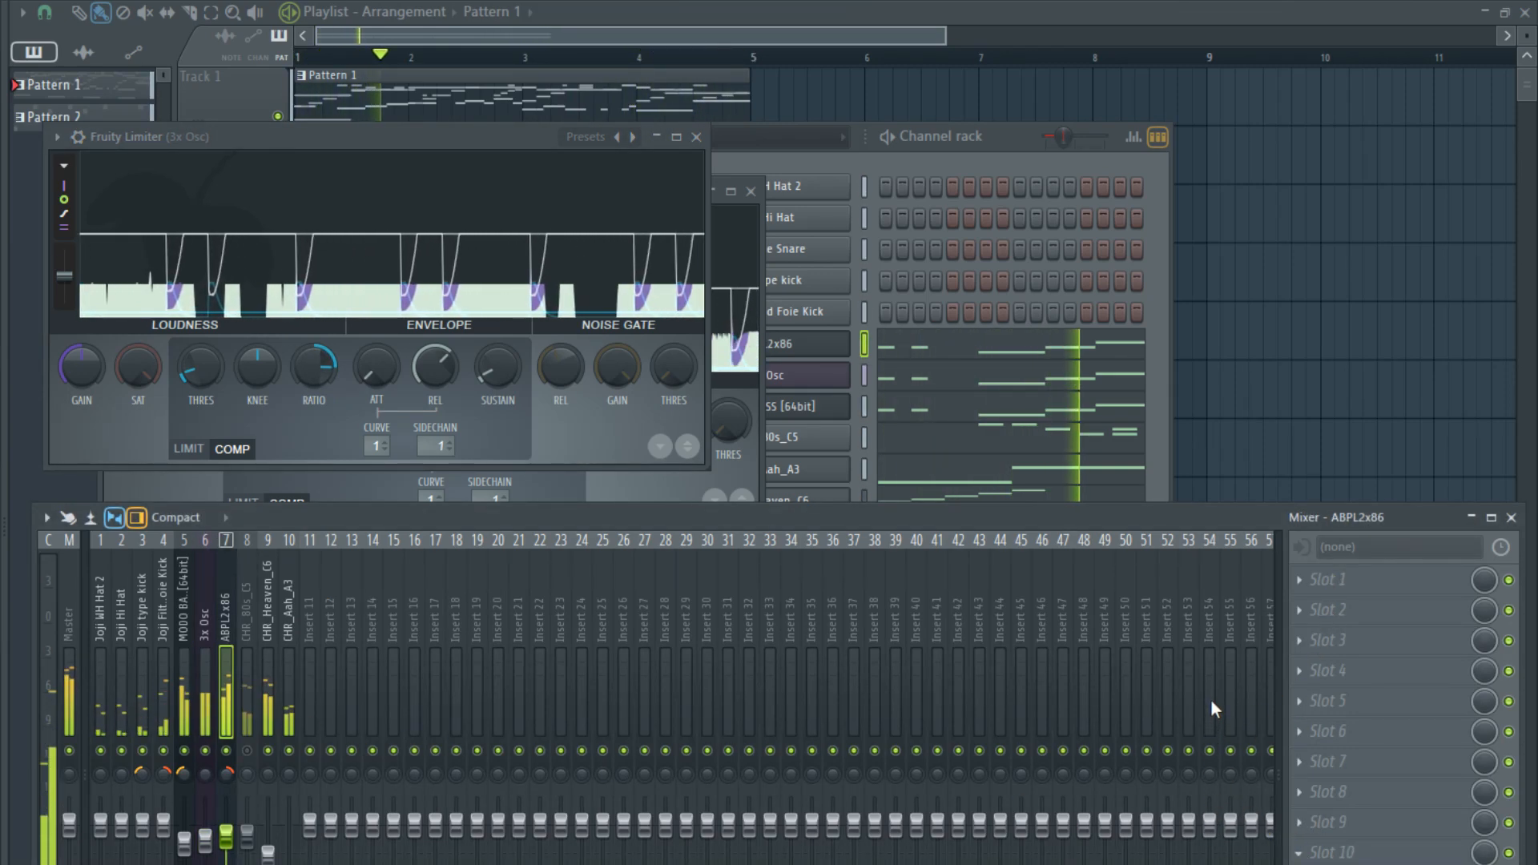
click(1069, 771)
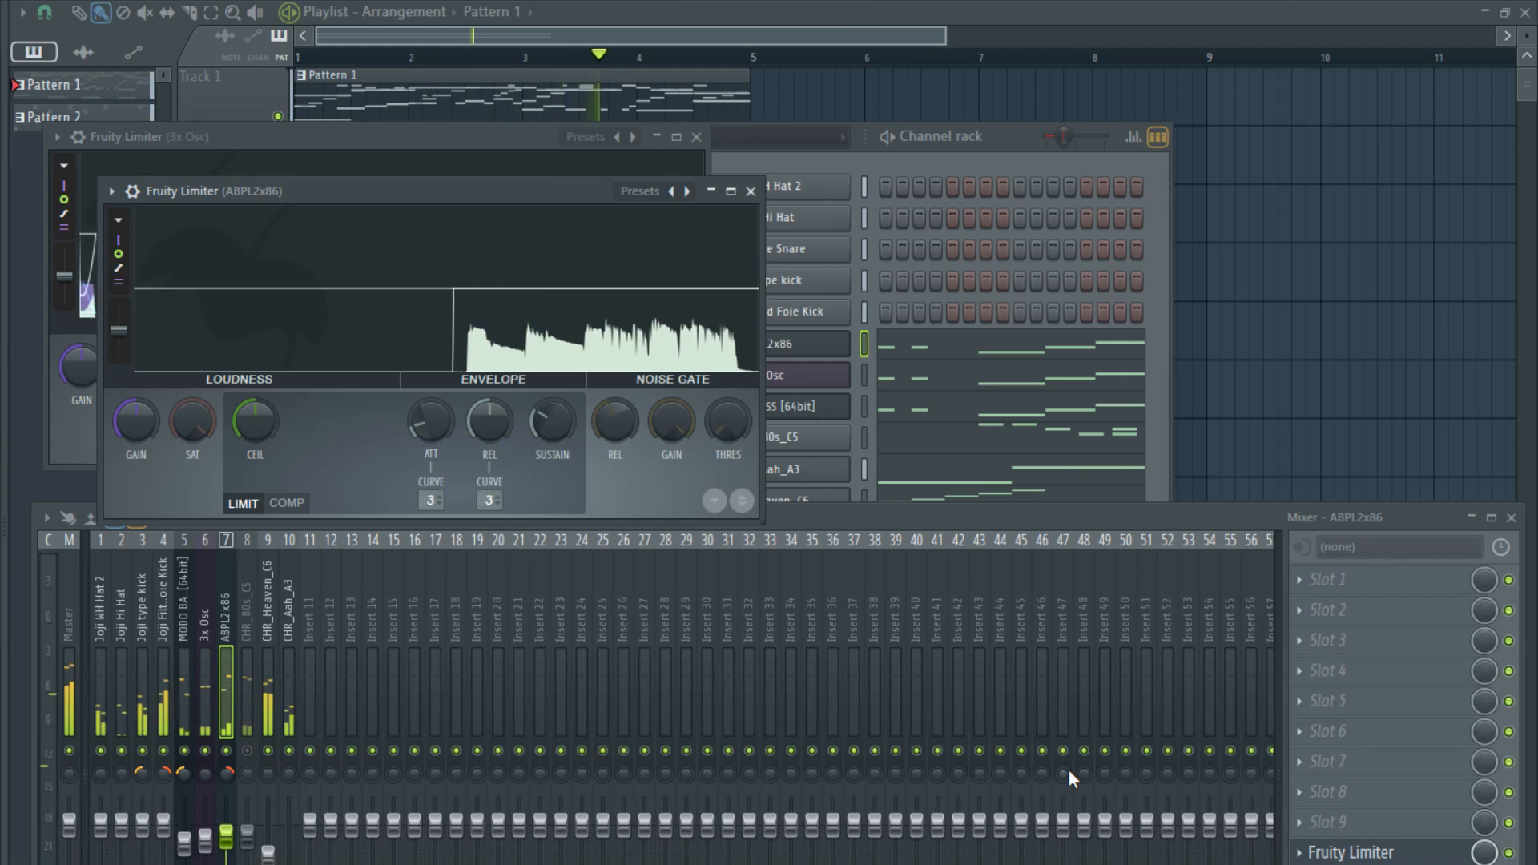
click(287, 502)
drag(473, 500, 473, 489)
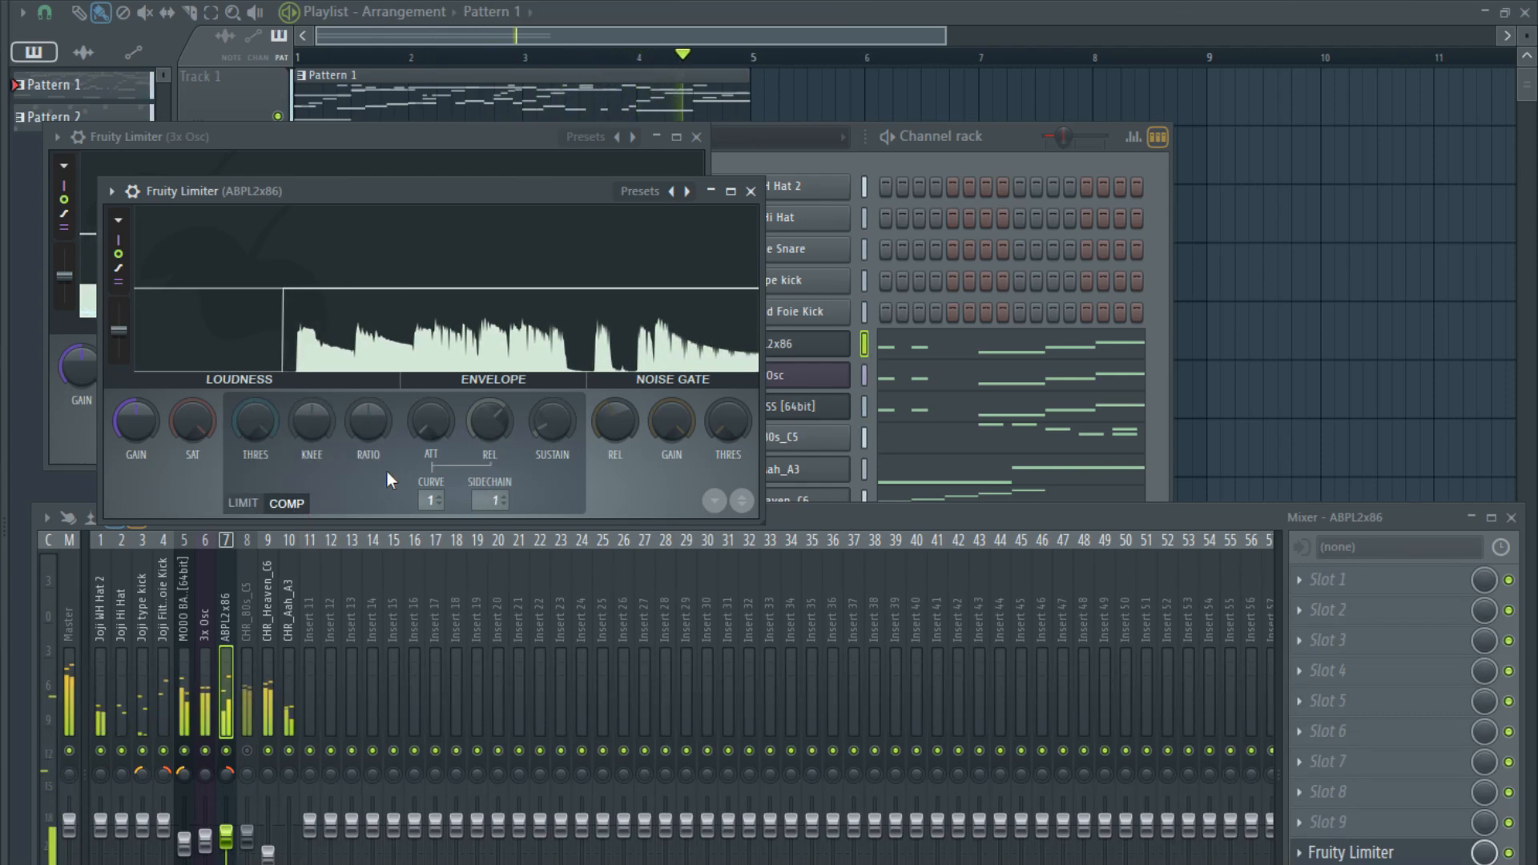
drag(255, 421, 254, 521)
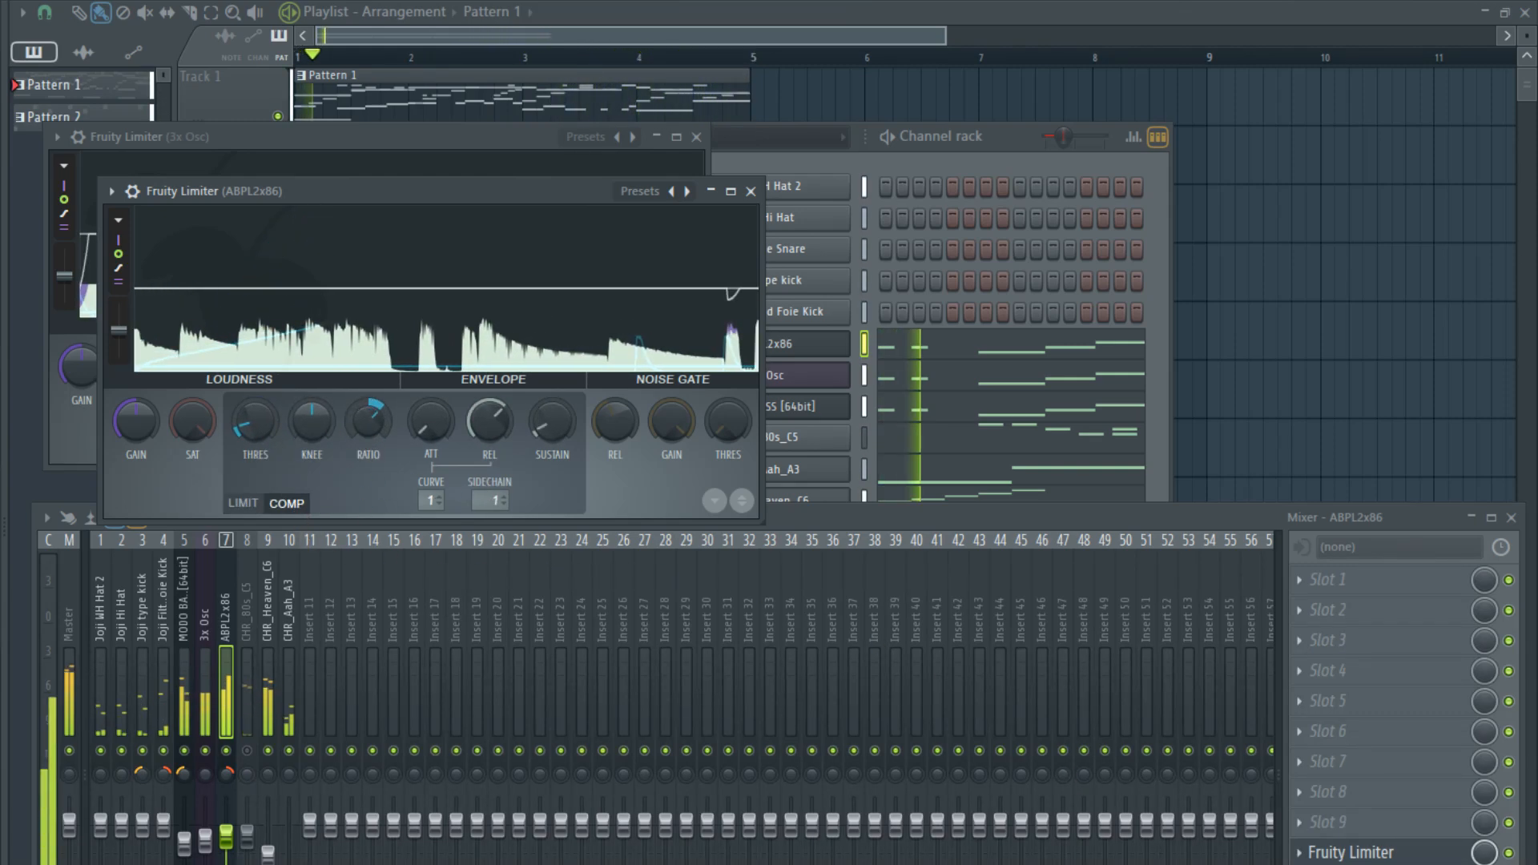
- Raise the compression ratio further in the Fruity Limiter on the ABPL2x86 track
drag(362, 425, 362, 377)
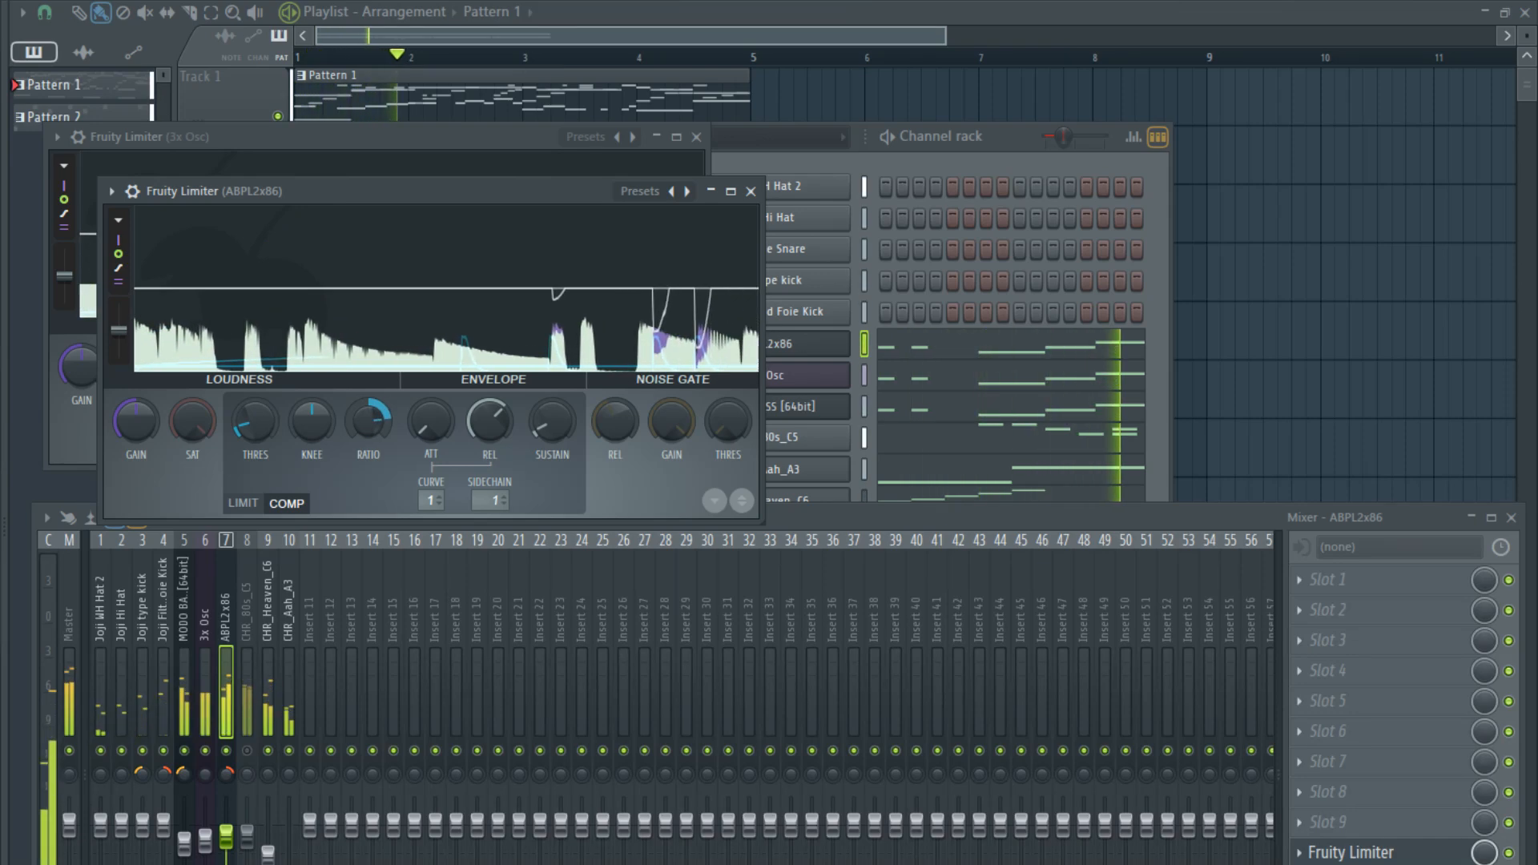
click(1014, 170)
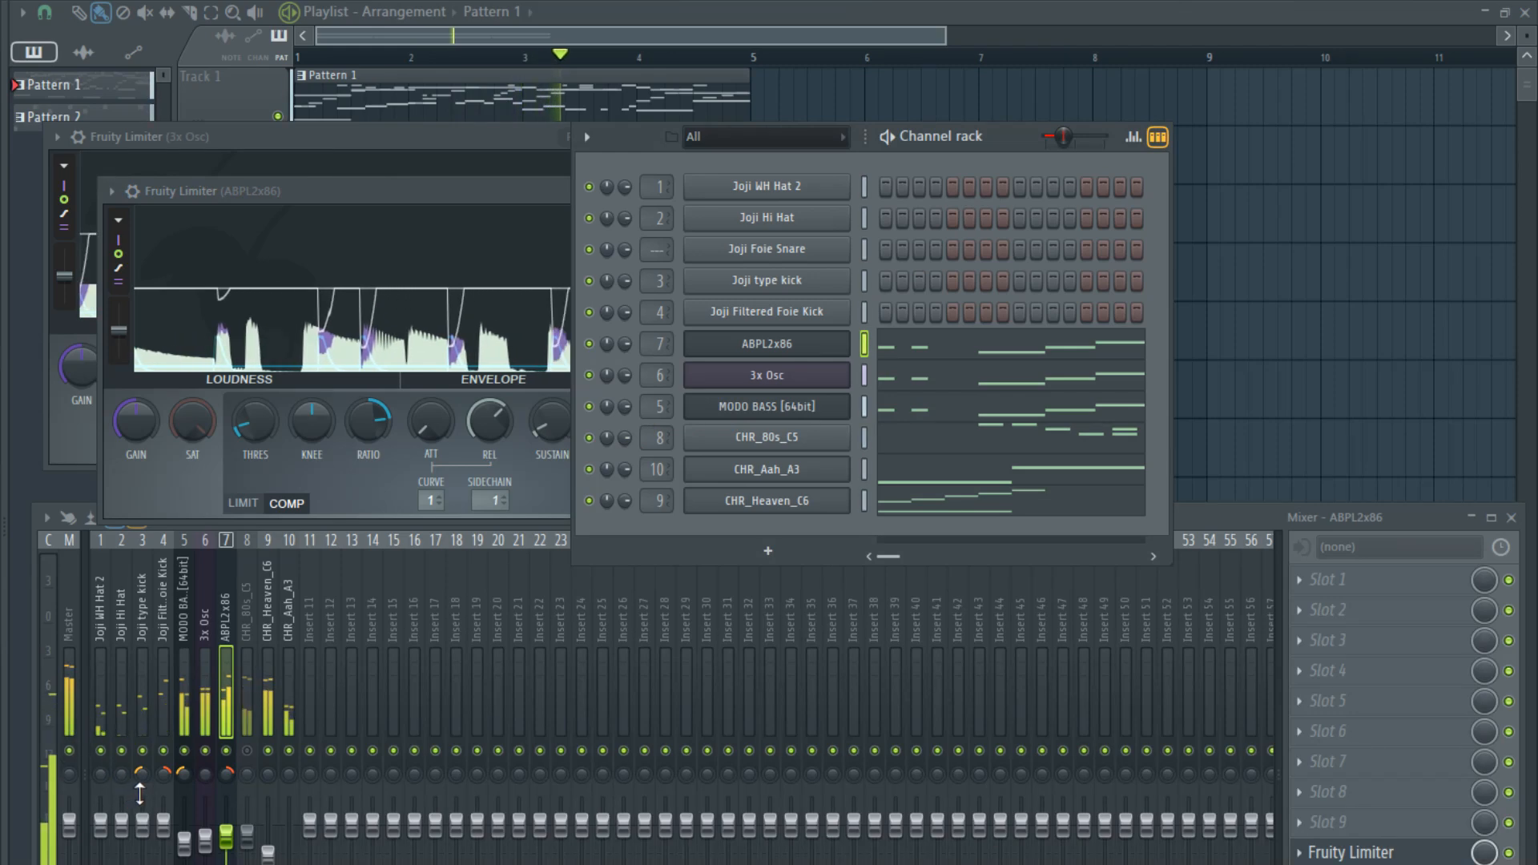
- Lower the faders of mixer tracks 1 to 10 together, leaving the master fader alone
drag(297, 715, 86, 738)
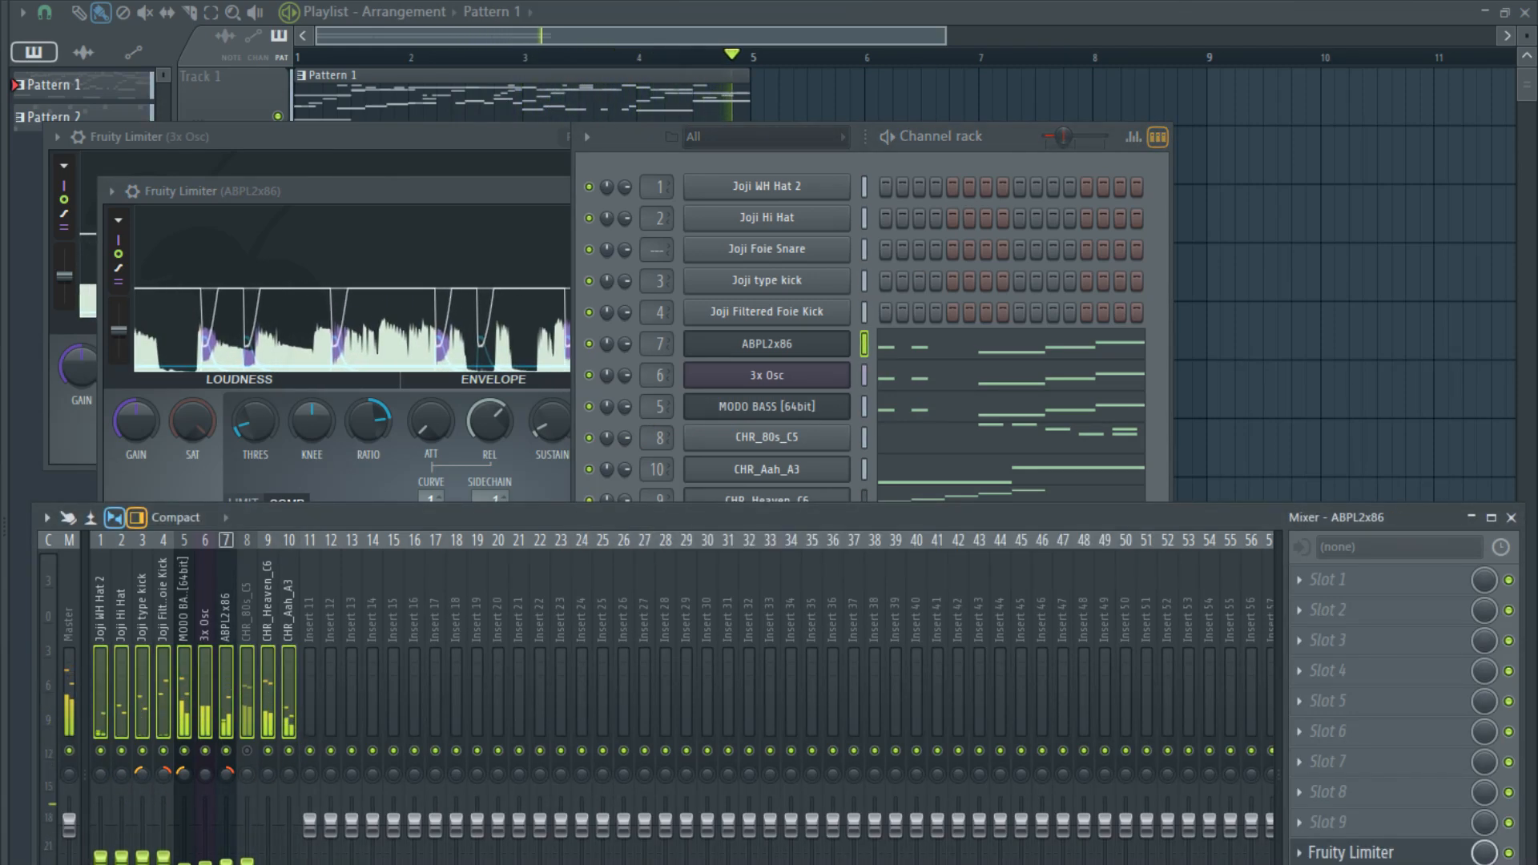
click(205, 705)
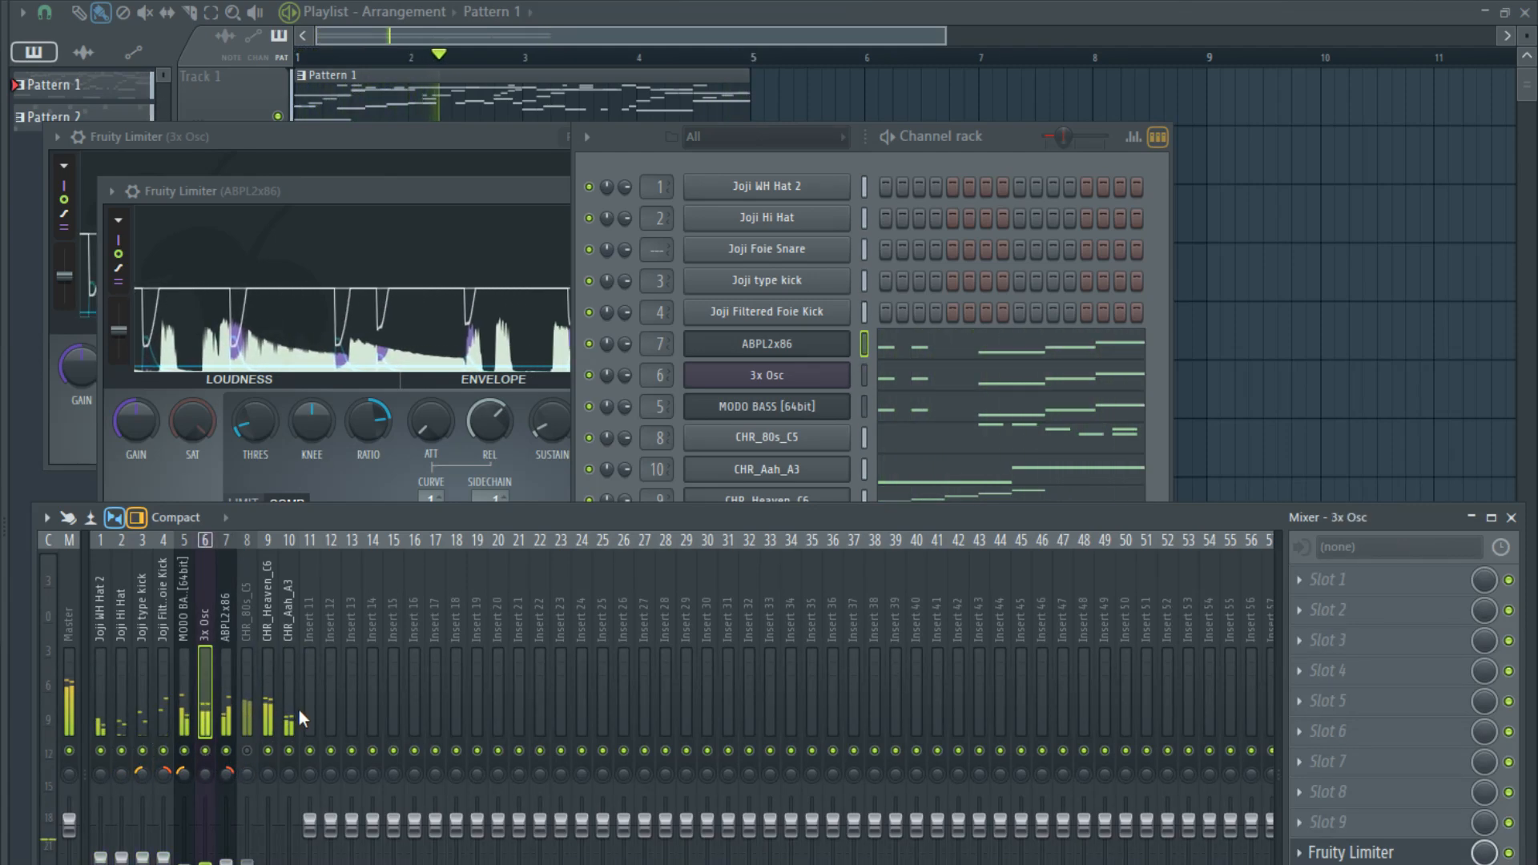
drag(286, 713, 92, 721)
drag(205, 860, 205, 864)
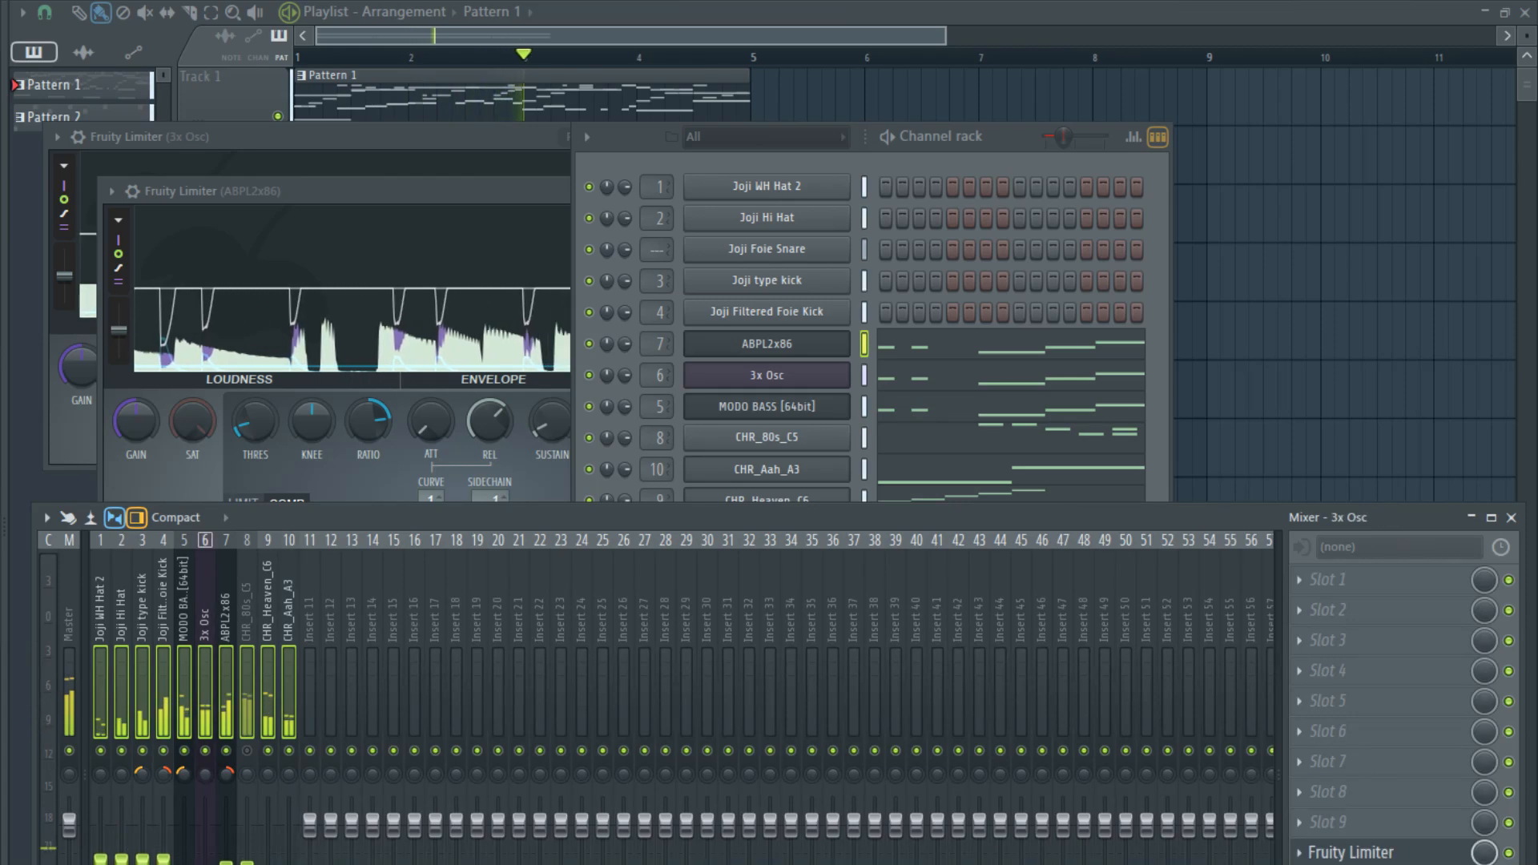
- Raise the faders of the Joji type kick and Joji Filtered Foie Kick mixer tracks together slightly
click(177, 728)
drag(169, 705, 151, 700)
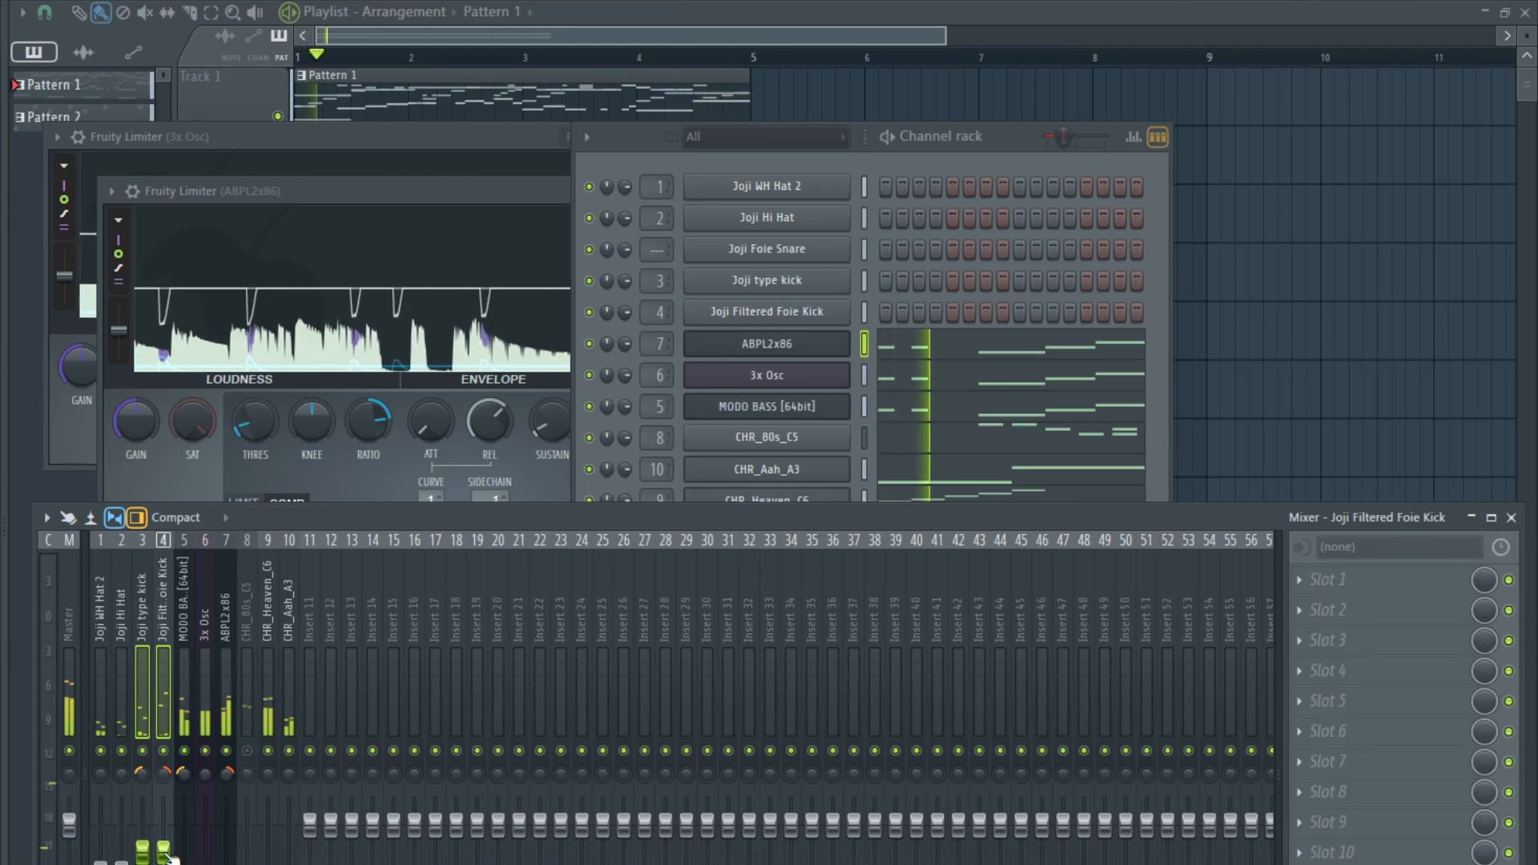
click(200, 676)
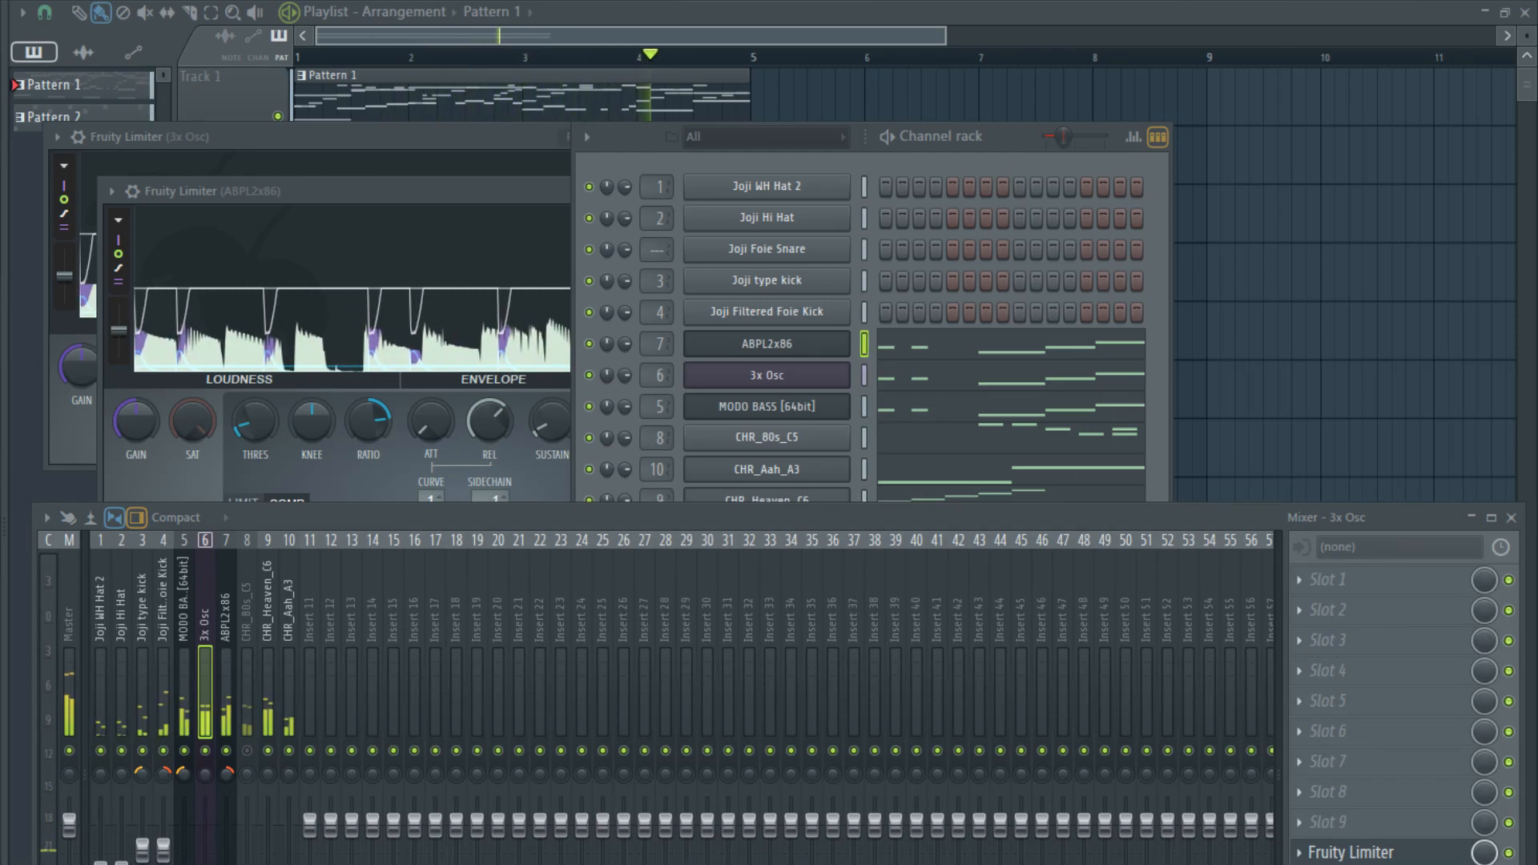
- Add the LOFI - Kick 11 sample as a channel below the snare, and route Joji Foie Snare to mixer track 11
drag(776, 269, 777, 277)
click(781, 249)
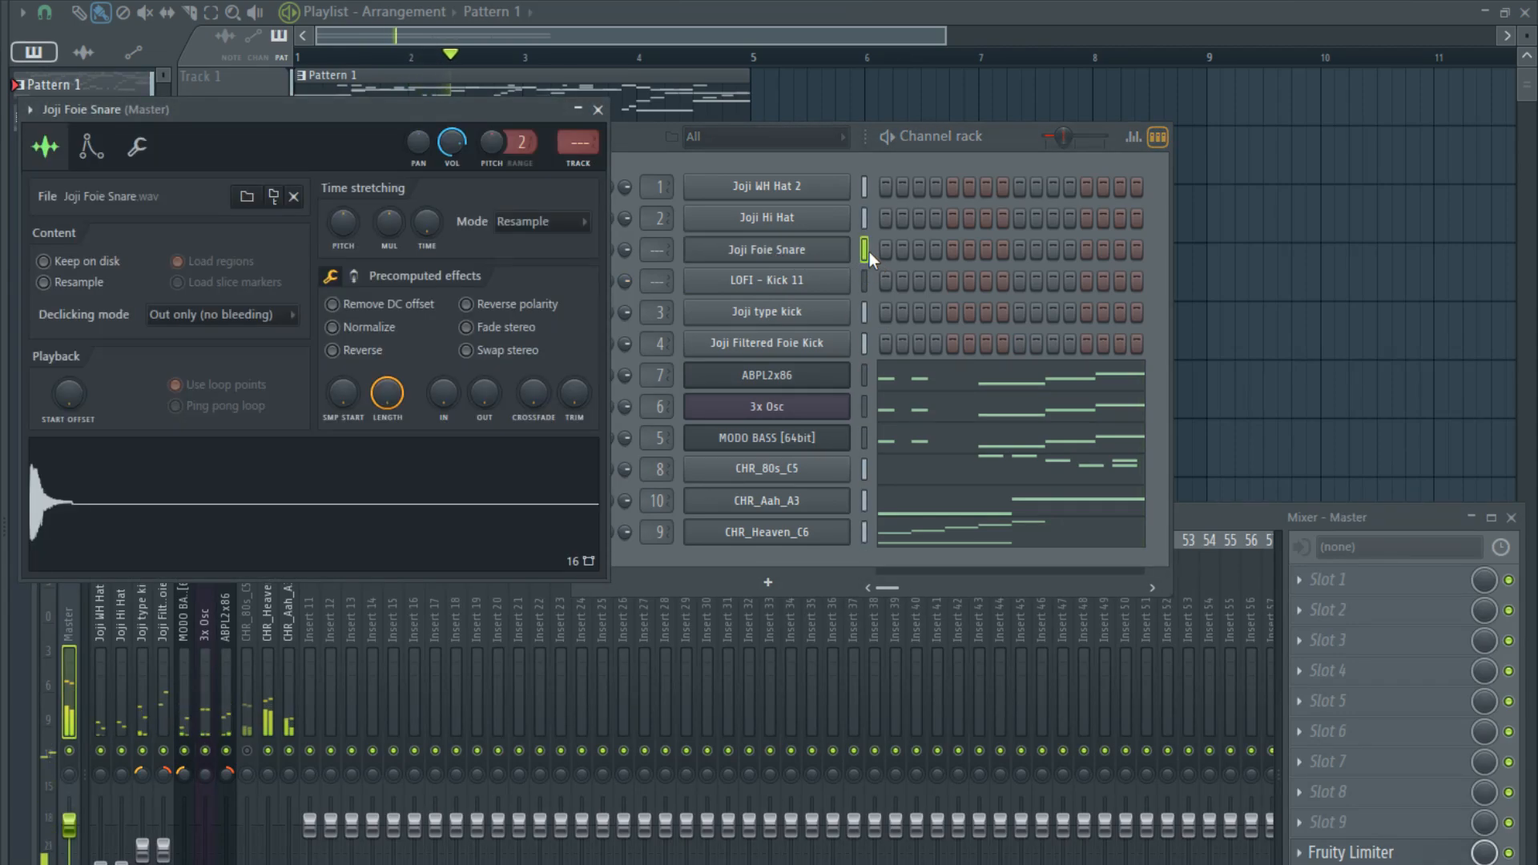
click(864, 252)
key(ctrl+l)
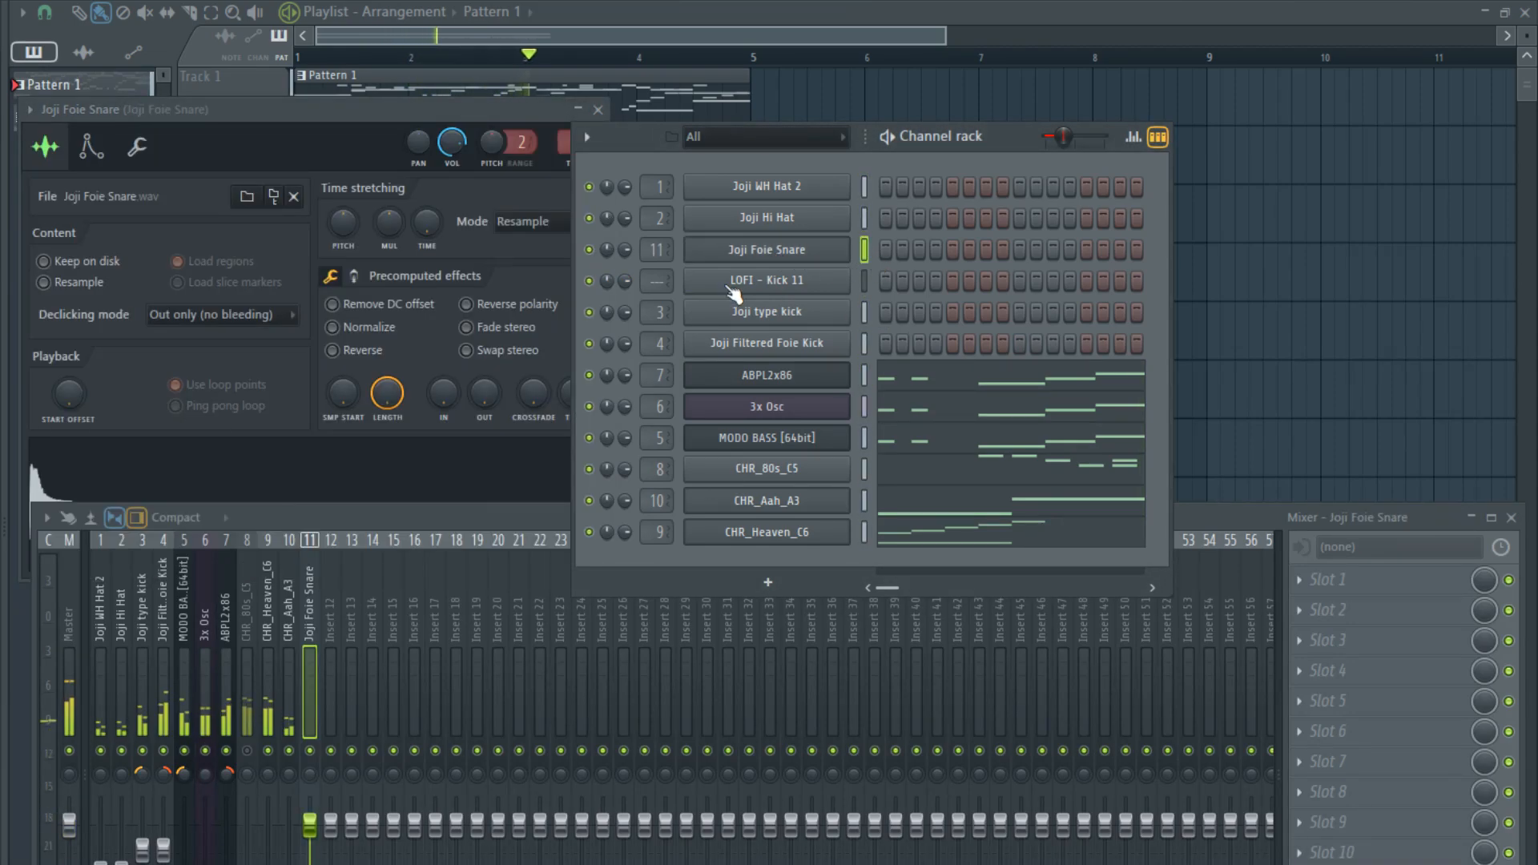
- Open Pattern 2 and program LOFI - Kick 11 hits on steps 1, 9 and 11
click(463, 72)
double_click(353, 170)
key(Escape)
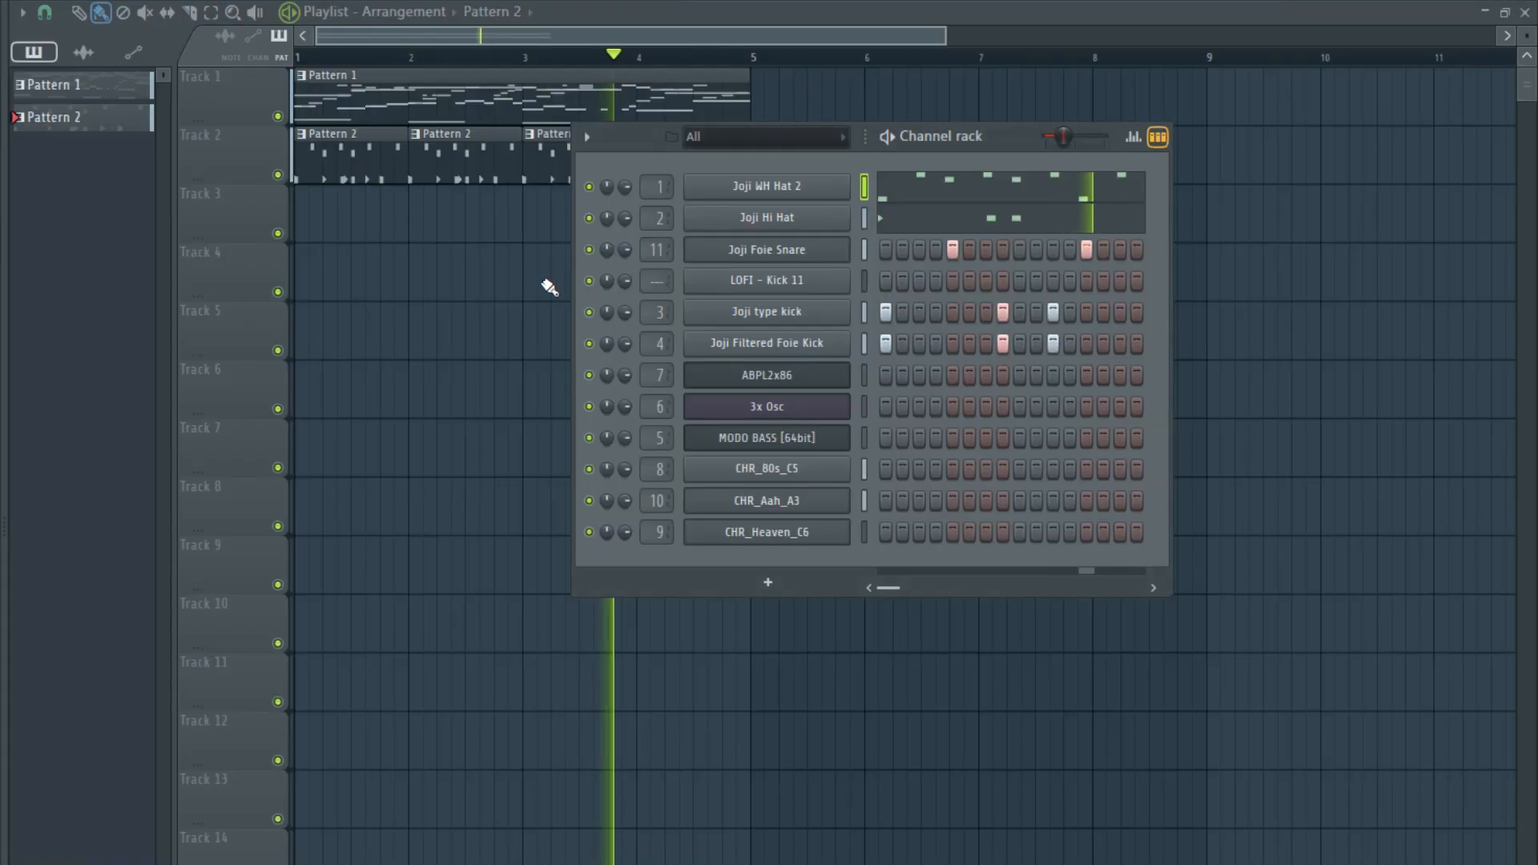
click(886, 281)
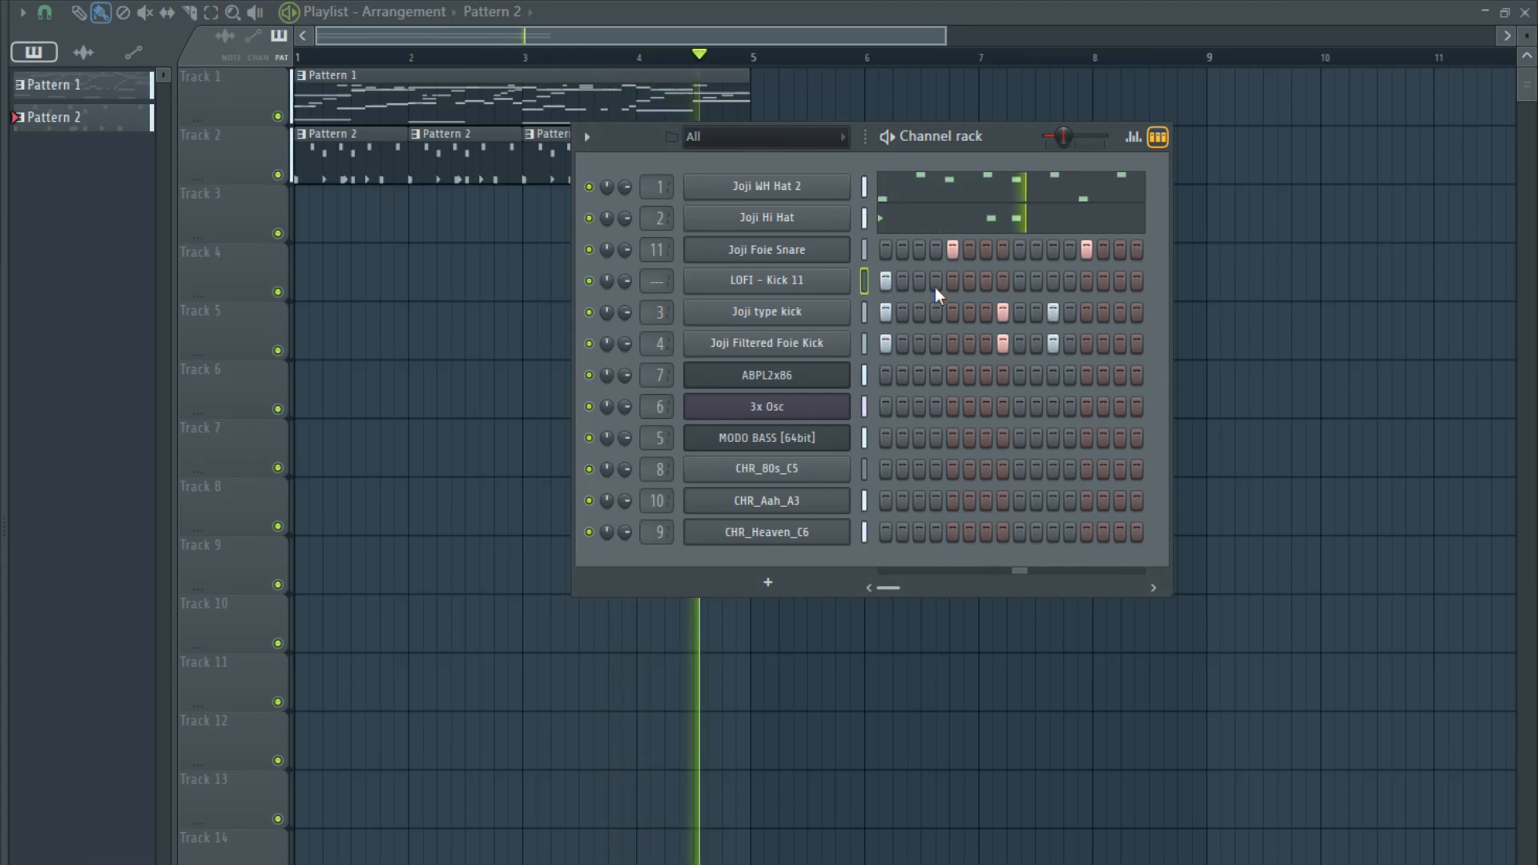
click(1019, 280)
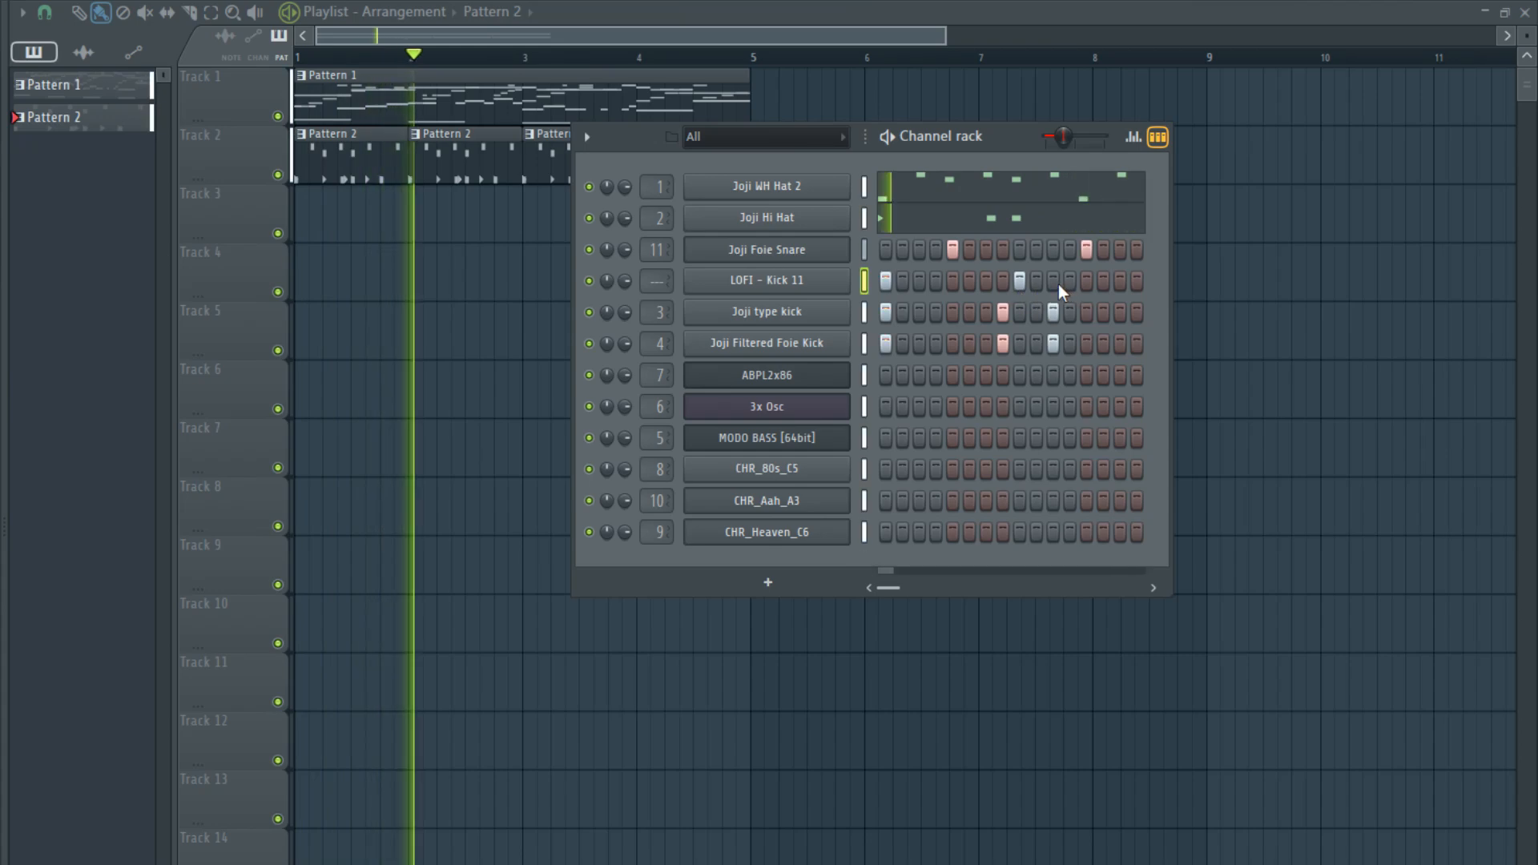
click(1054, 282)
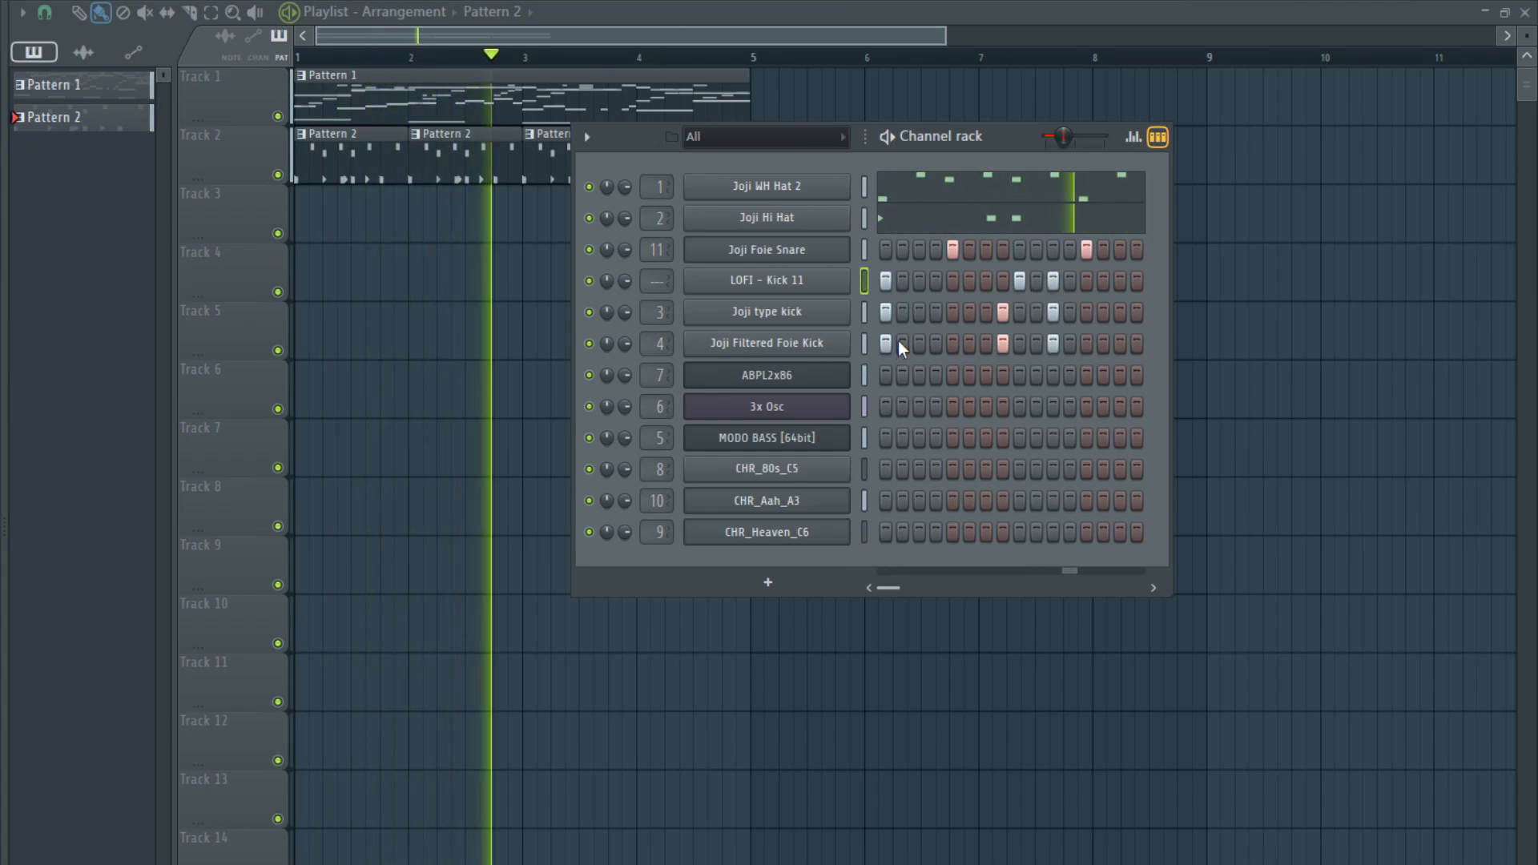
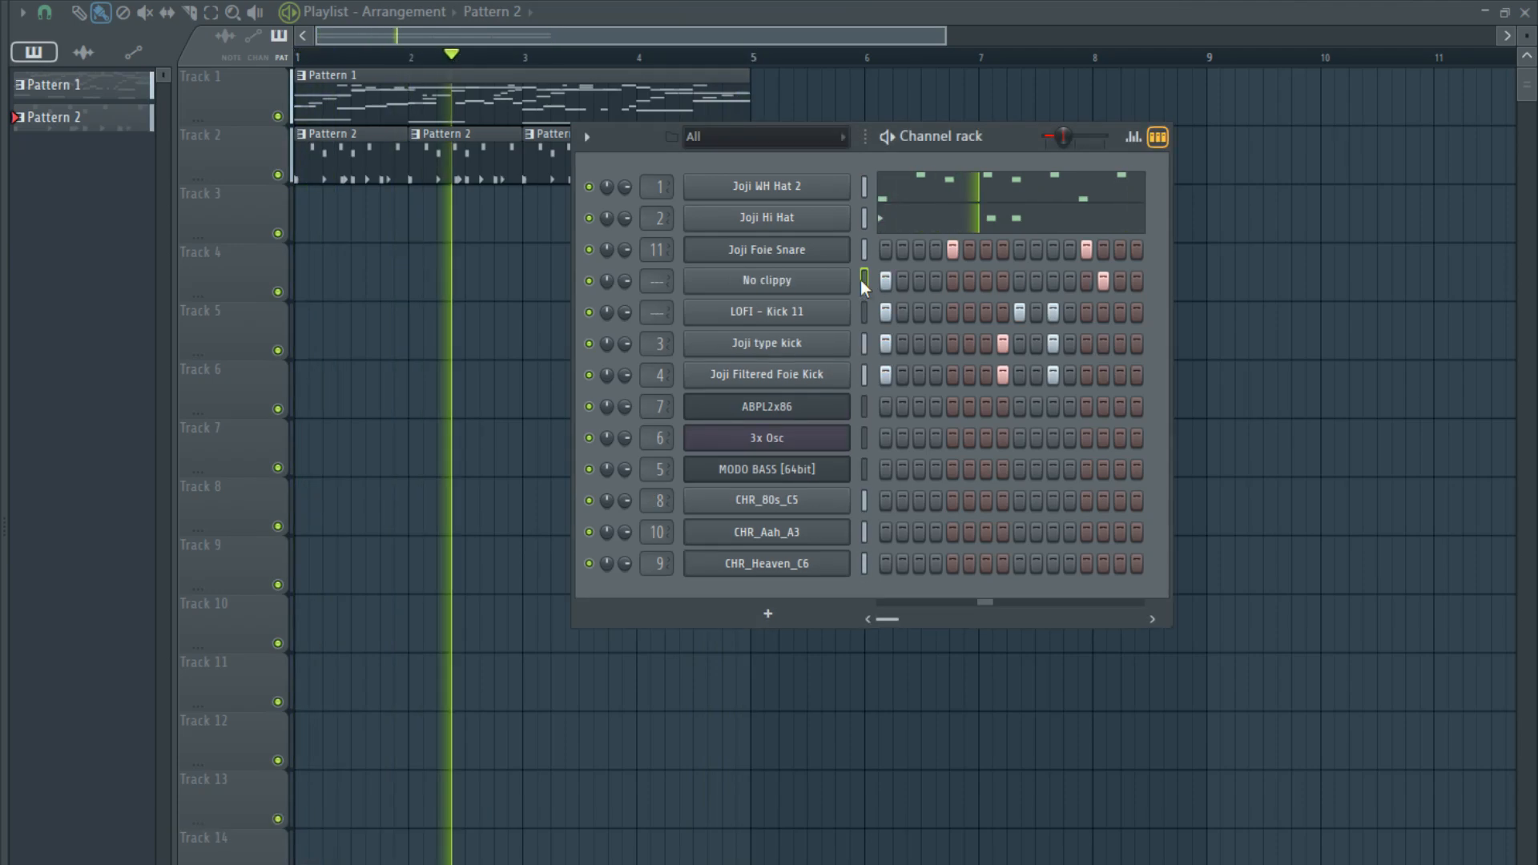
- Route the No clippy and LOFI - Kick 11 channels to mixer tracks 12 and 13
right_click(866, 307)
key(ctrl+l)
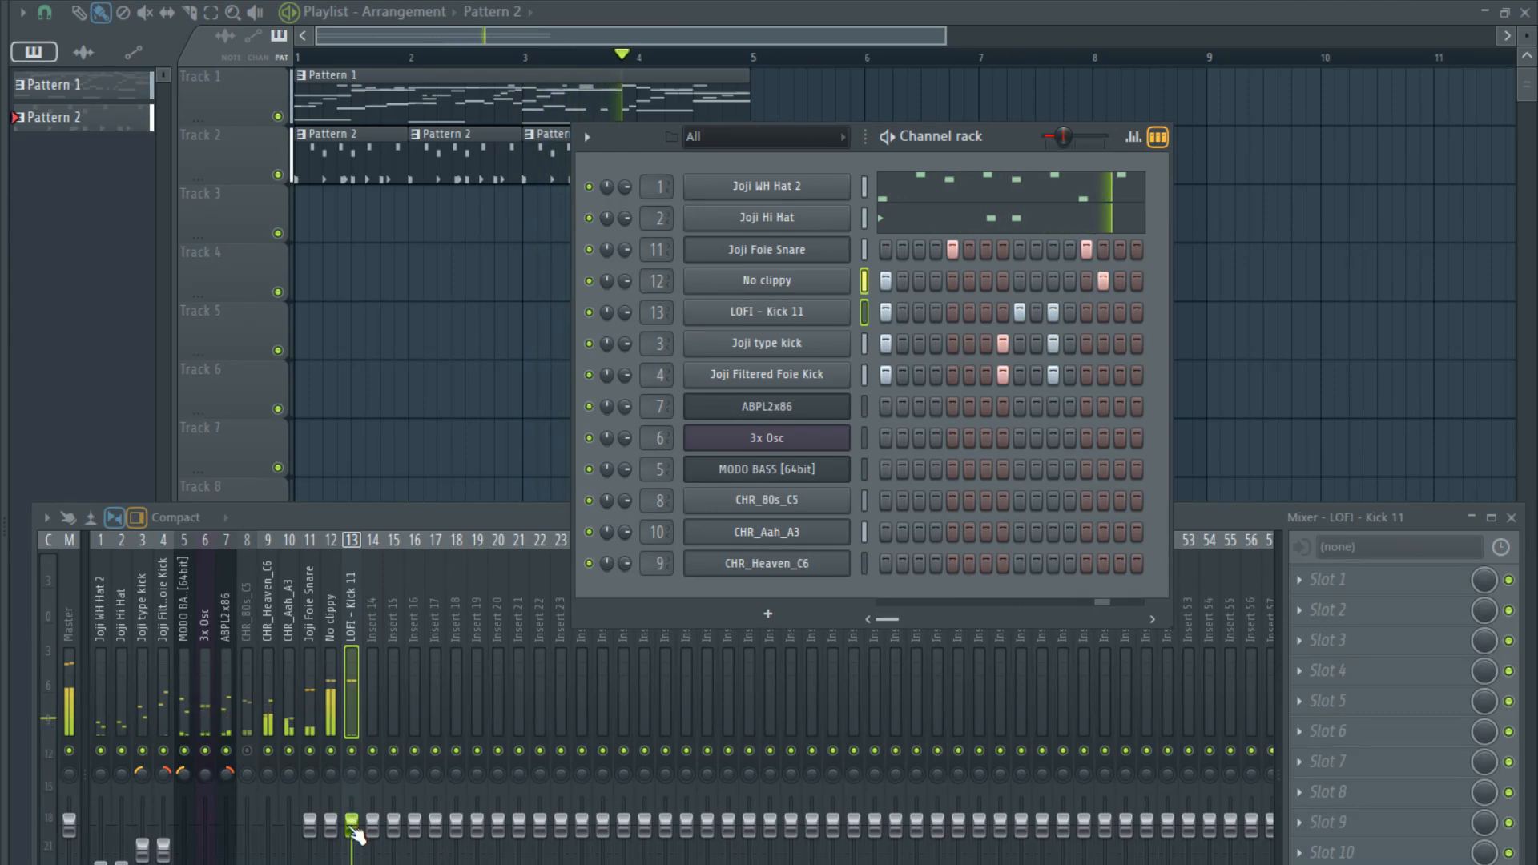
click(362, 500)
right_click(412, 483)
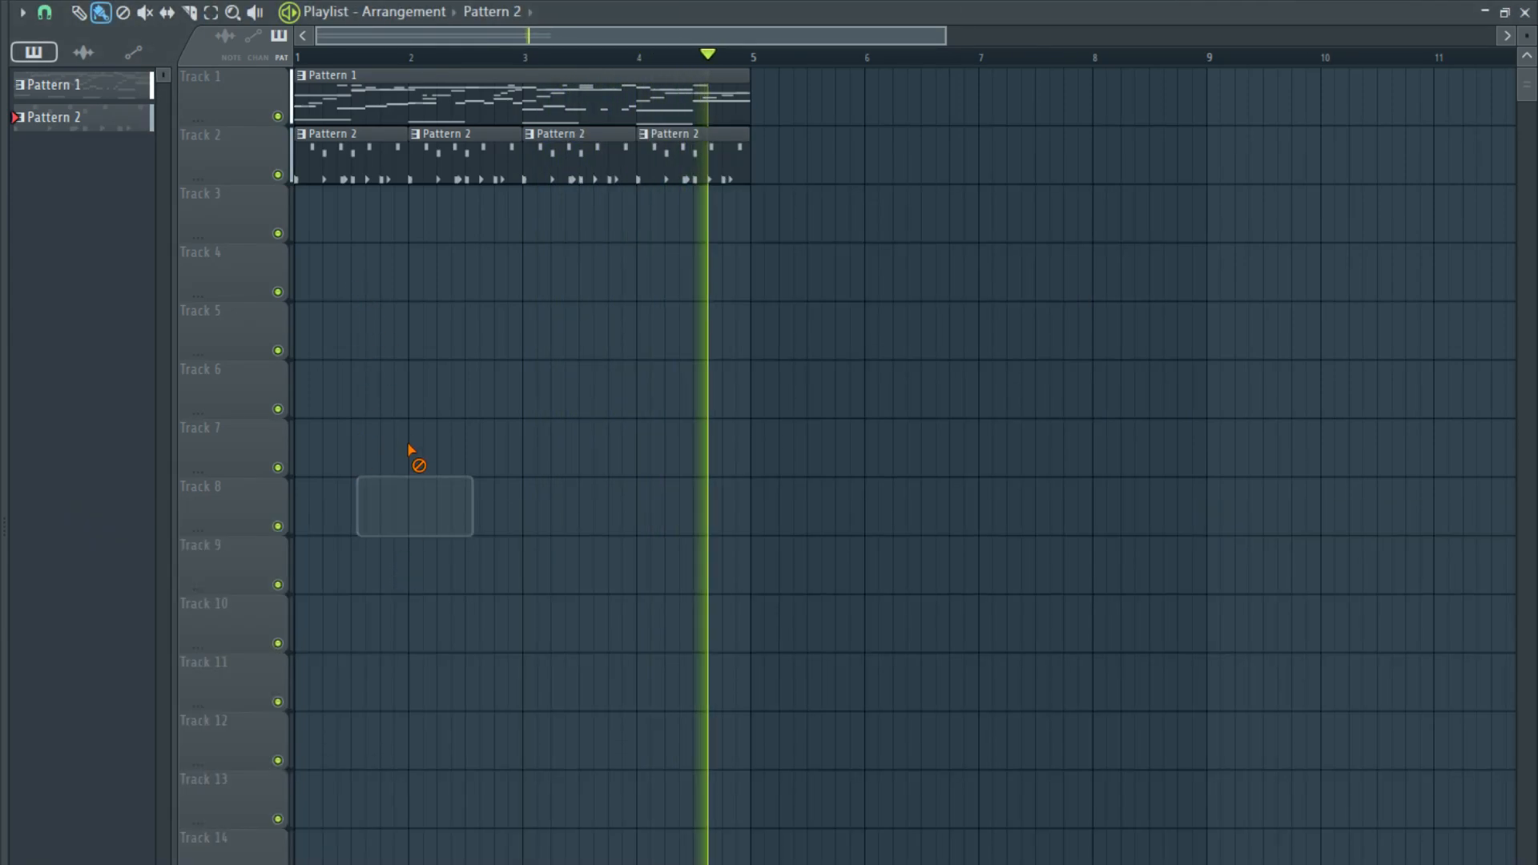
- Show the mixer with all its faders in view and lower No clippy, plus LOFI - Kick 11 slightly
key(F9)
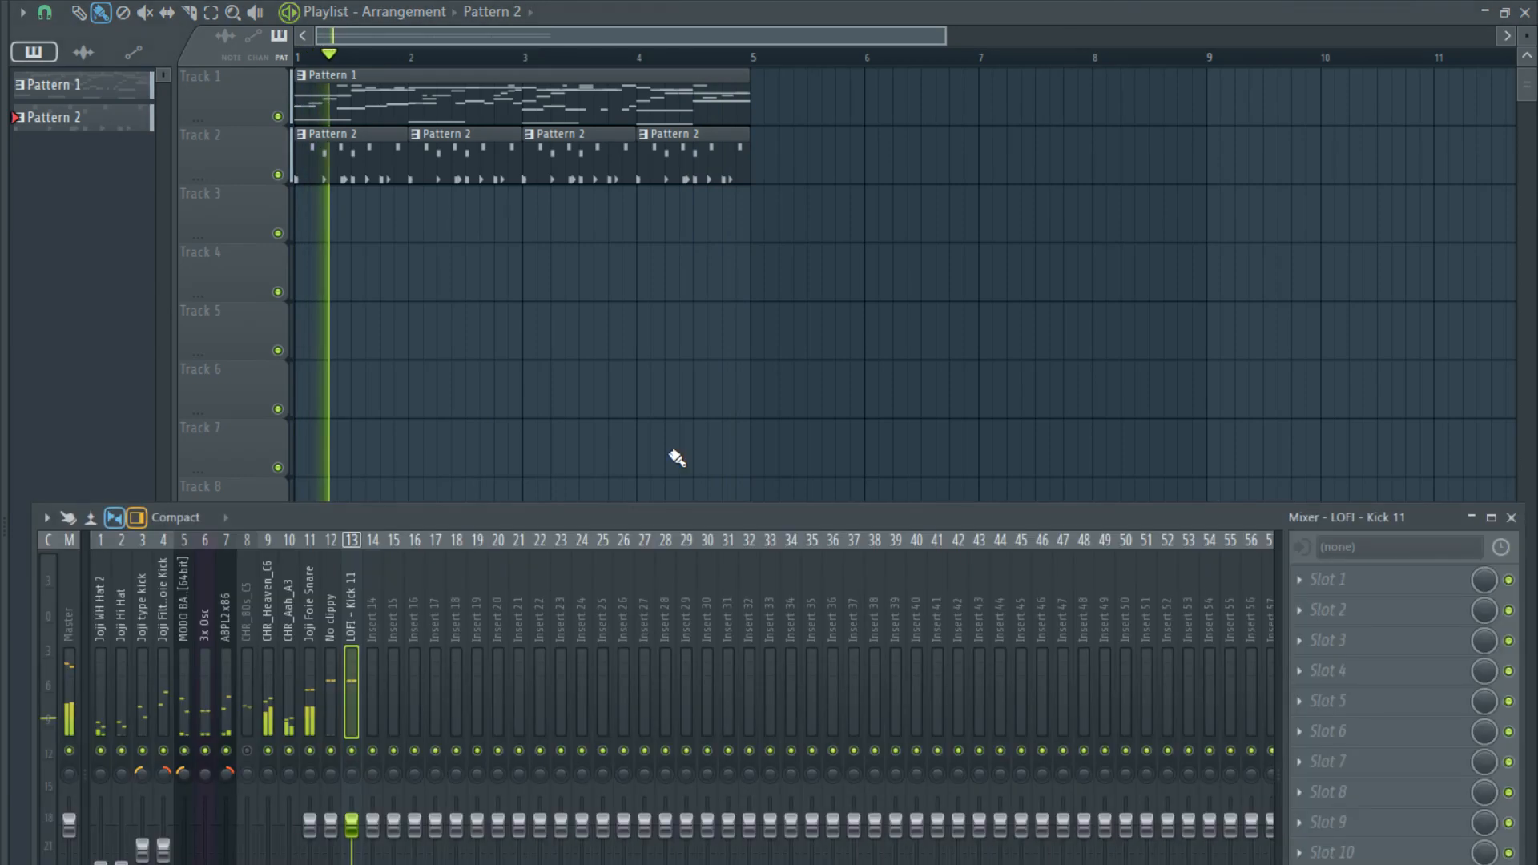
drag(416, 527, 440, 273)
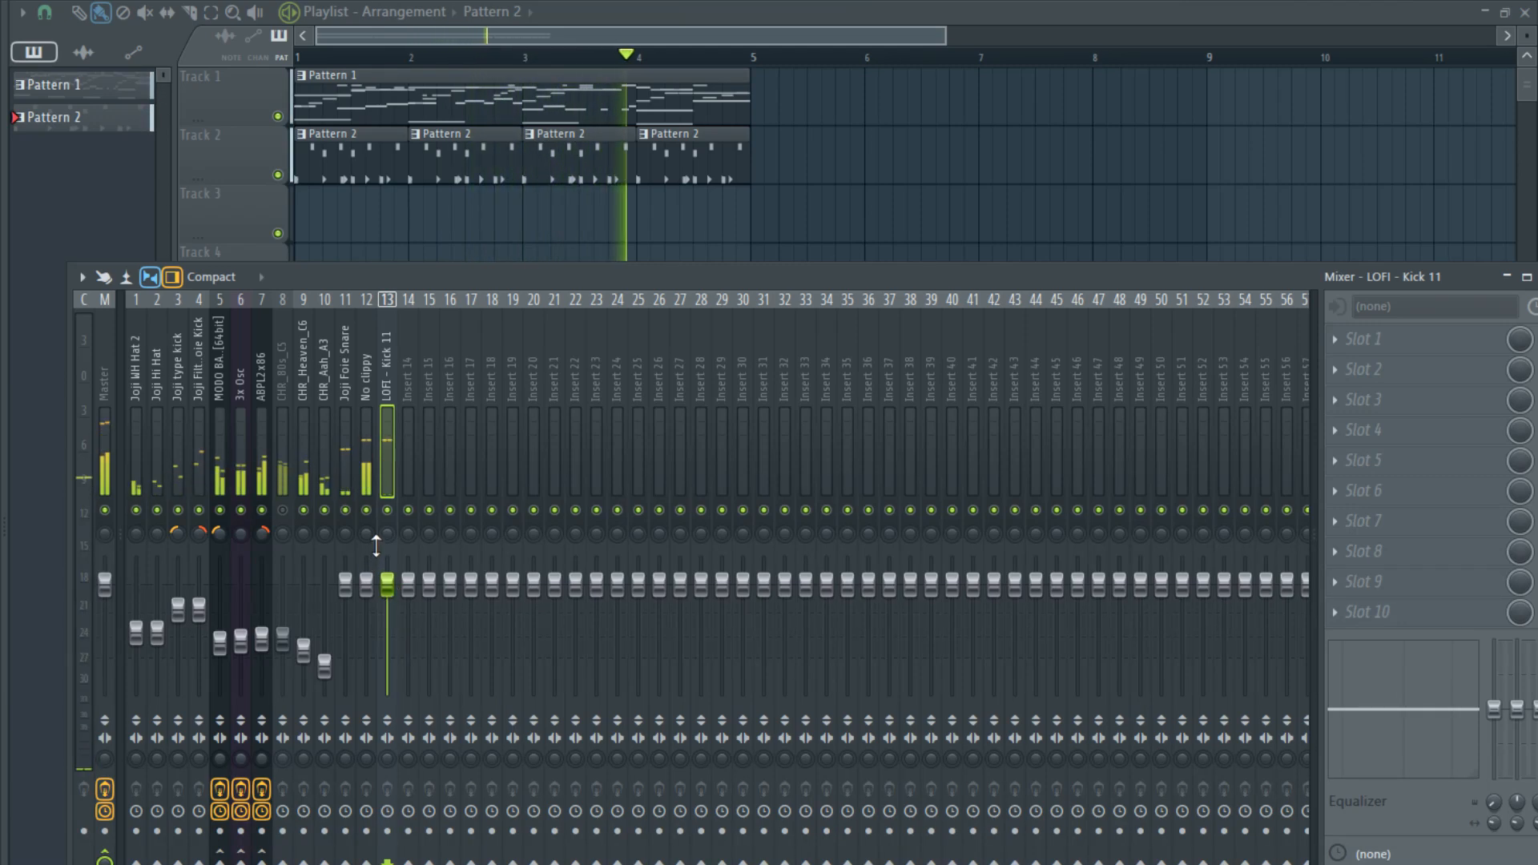
drag(370, 600, 370, 618)
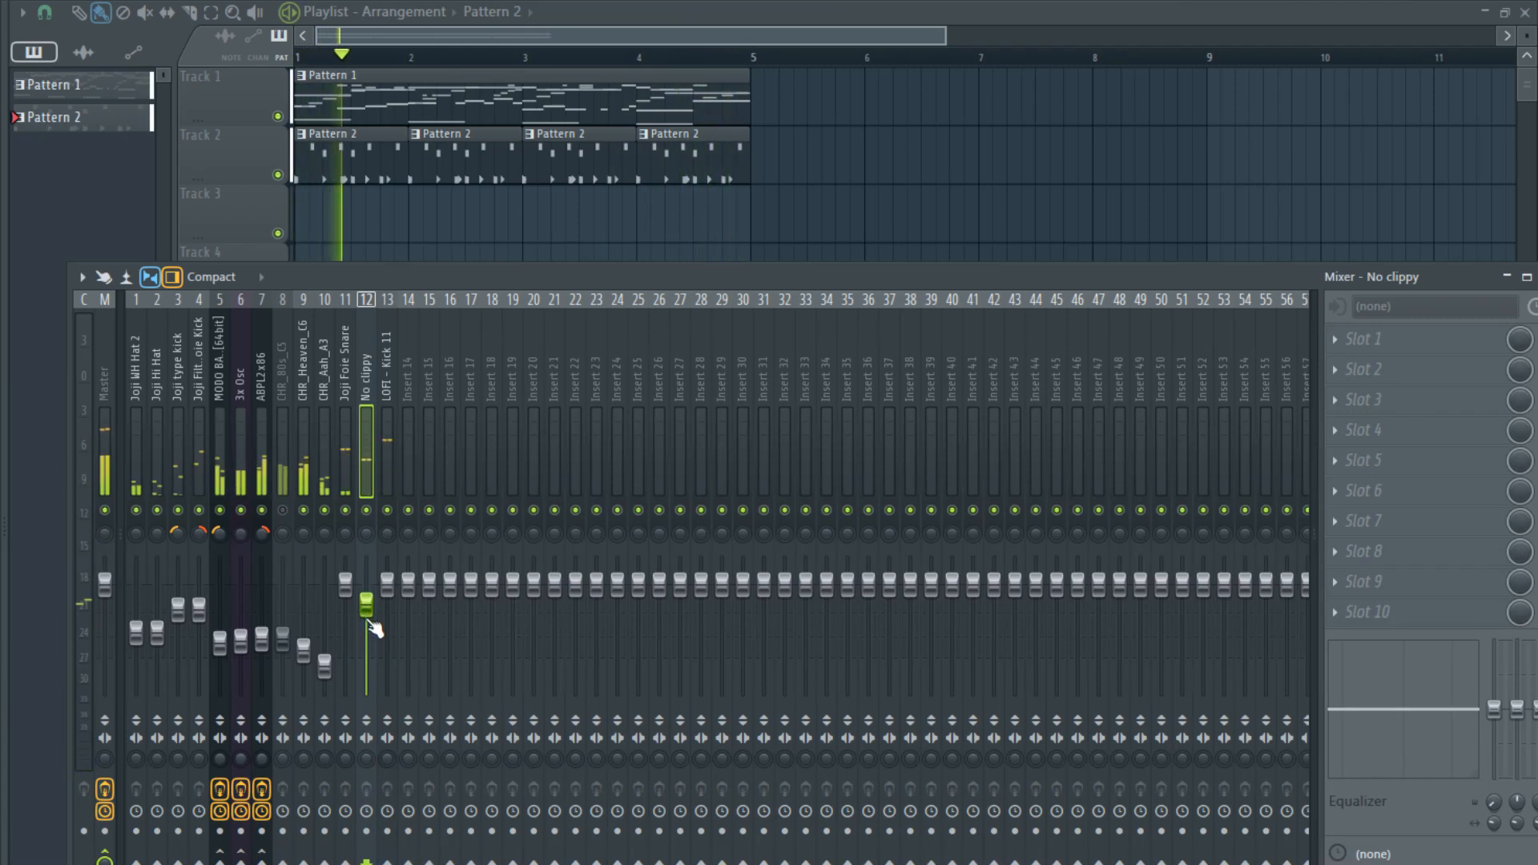
drag(388, 583, 366, 610)
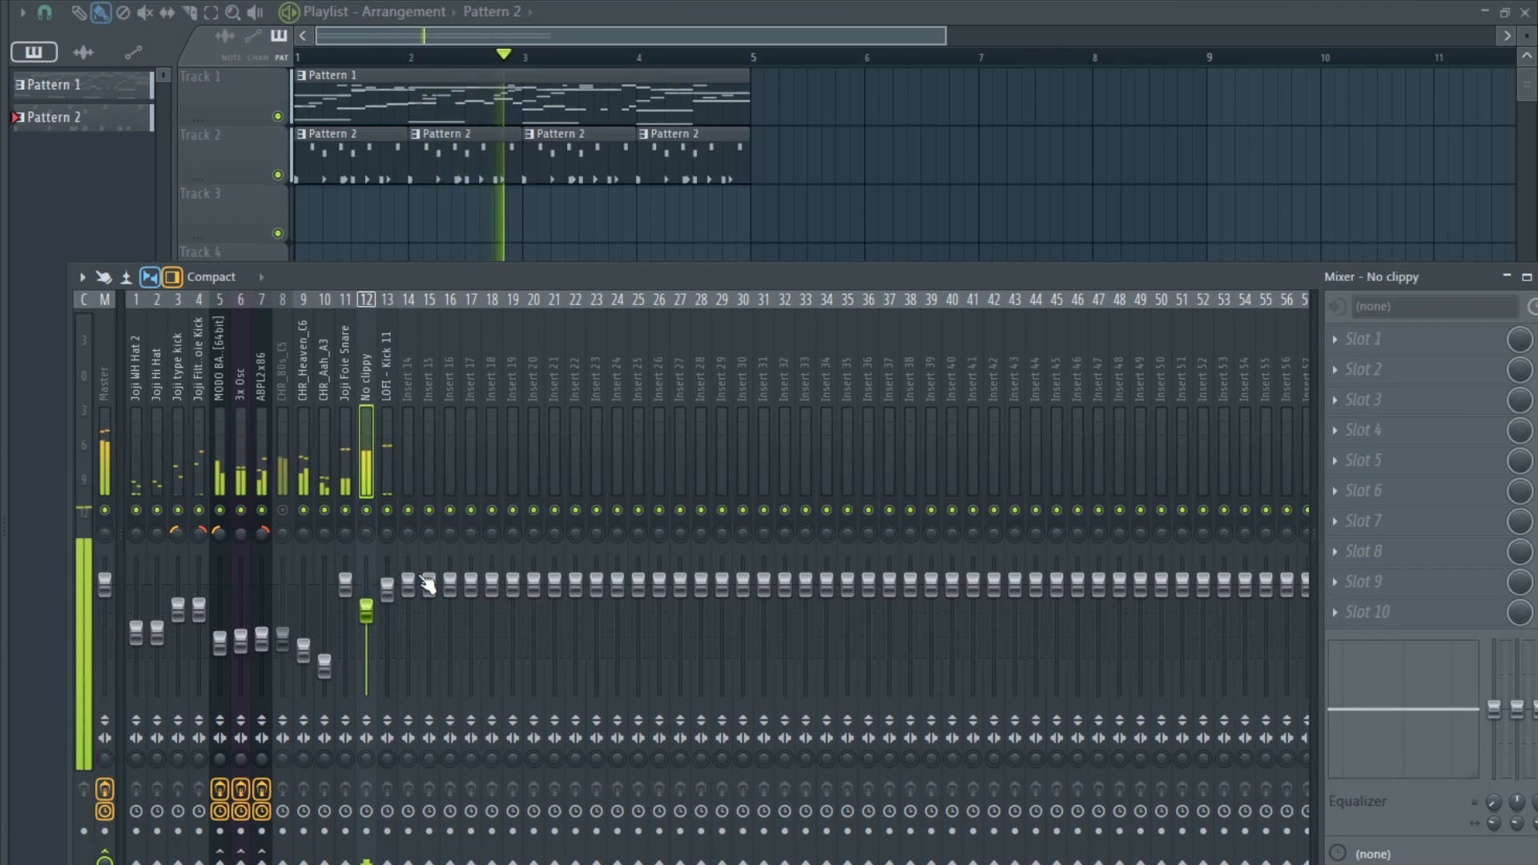
- Replace the Fruity Limiter in the master track's last effect slot with Maximus
click(104, 474)
click(1390, 613)
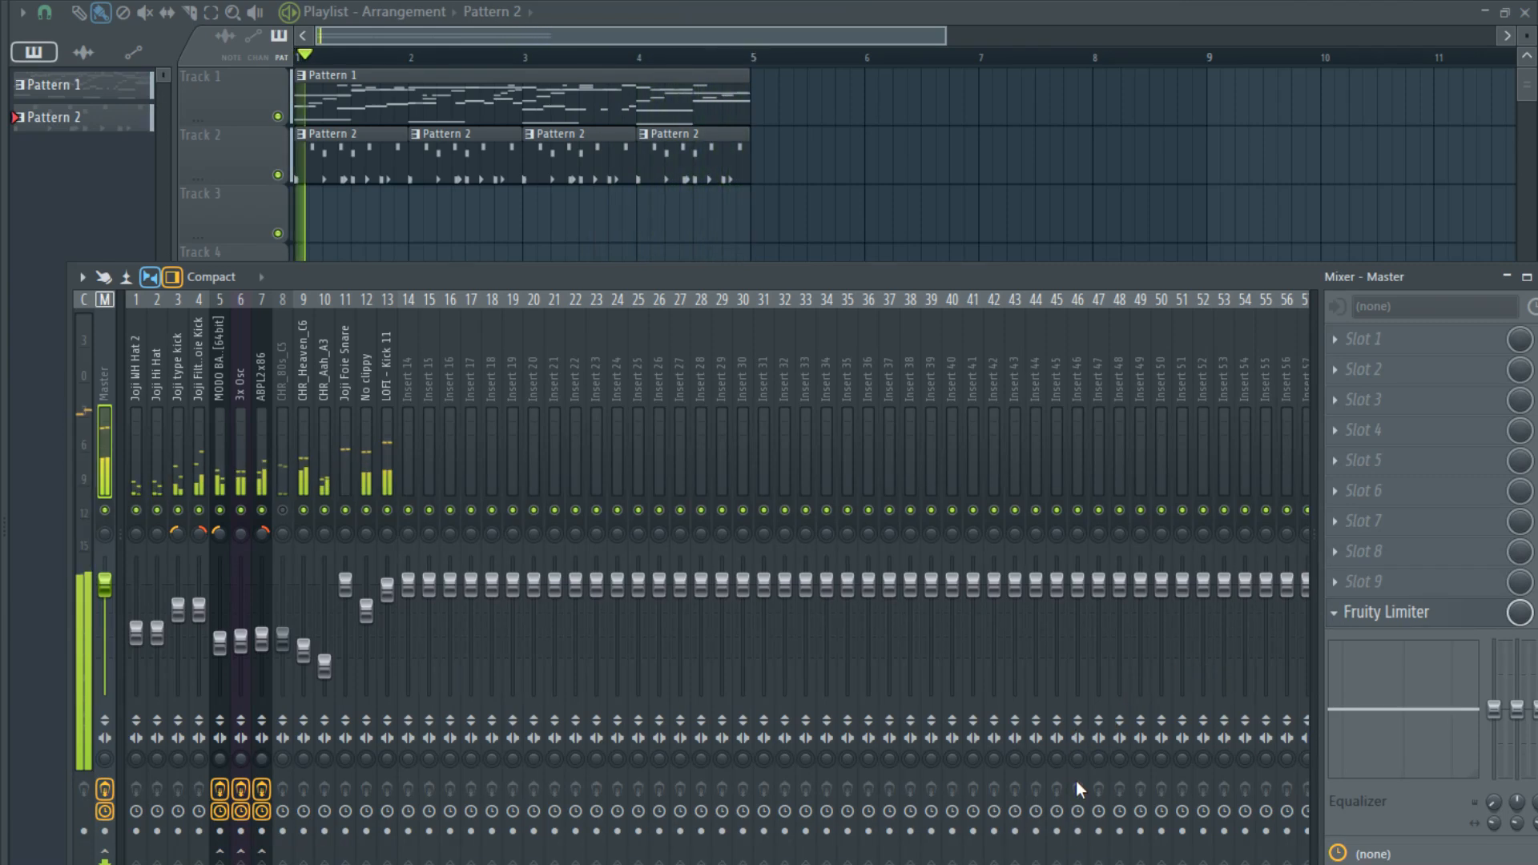
drag(773, 574, 622, 361)
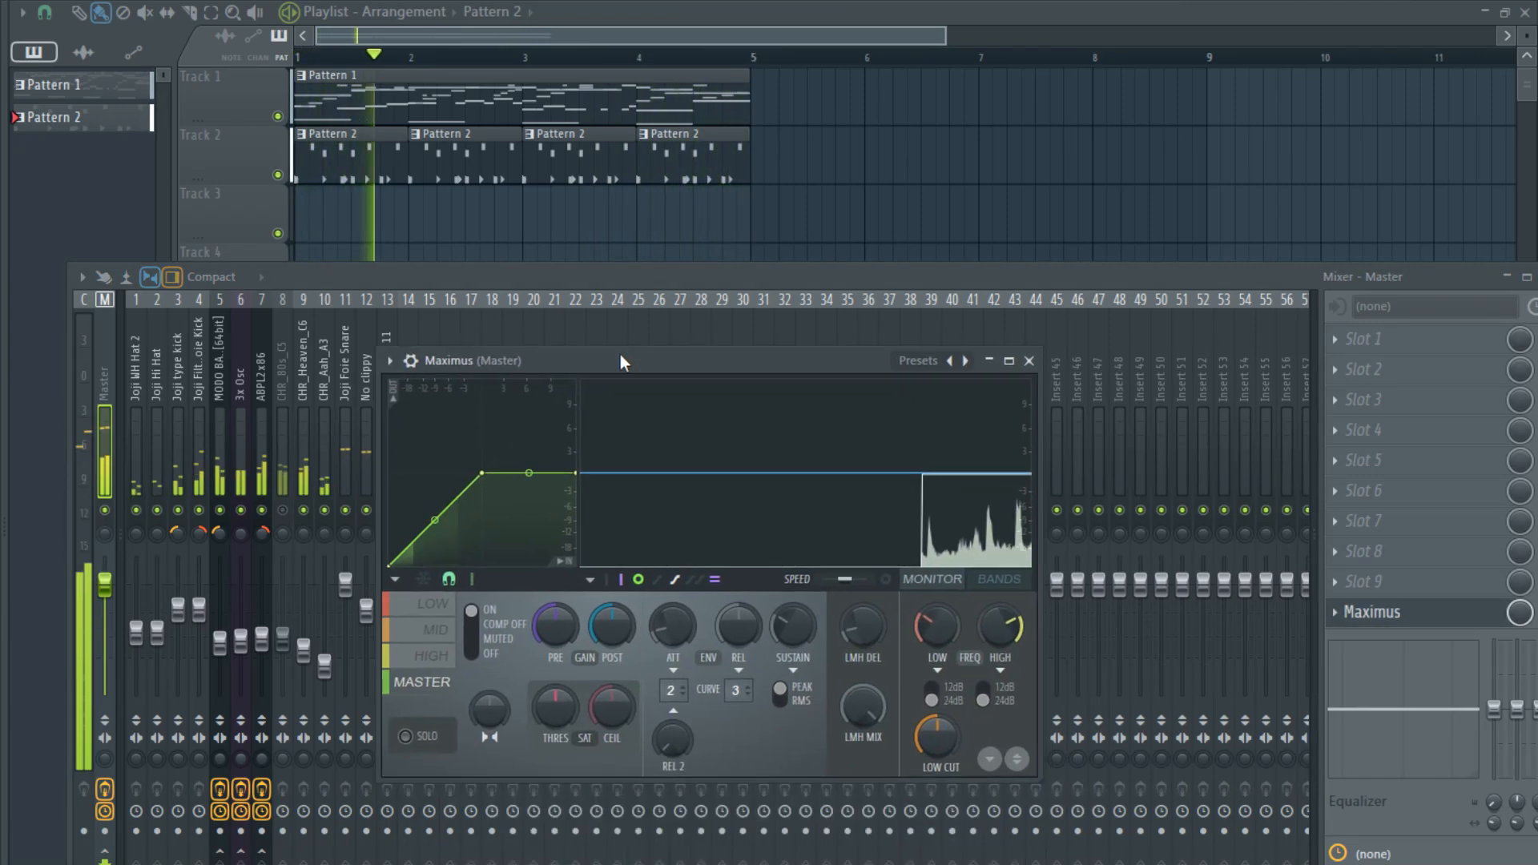
- Solo the LOW band in Maximus, raise its pre gain, straighten its compression curve to a full diagonal and end the solo
click(433, 605)
click(406, 736)
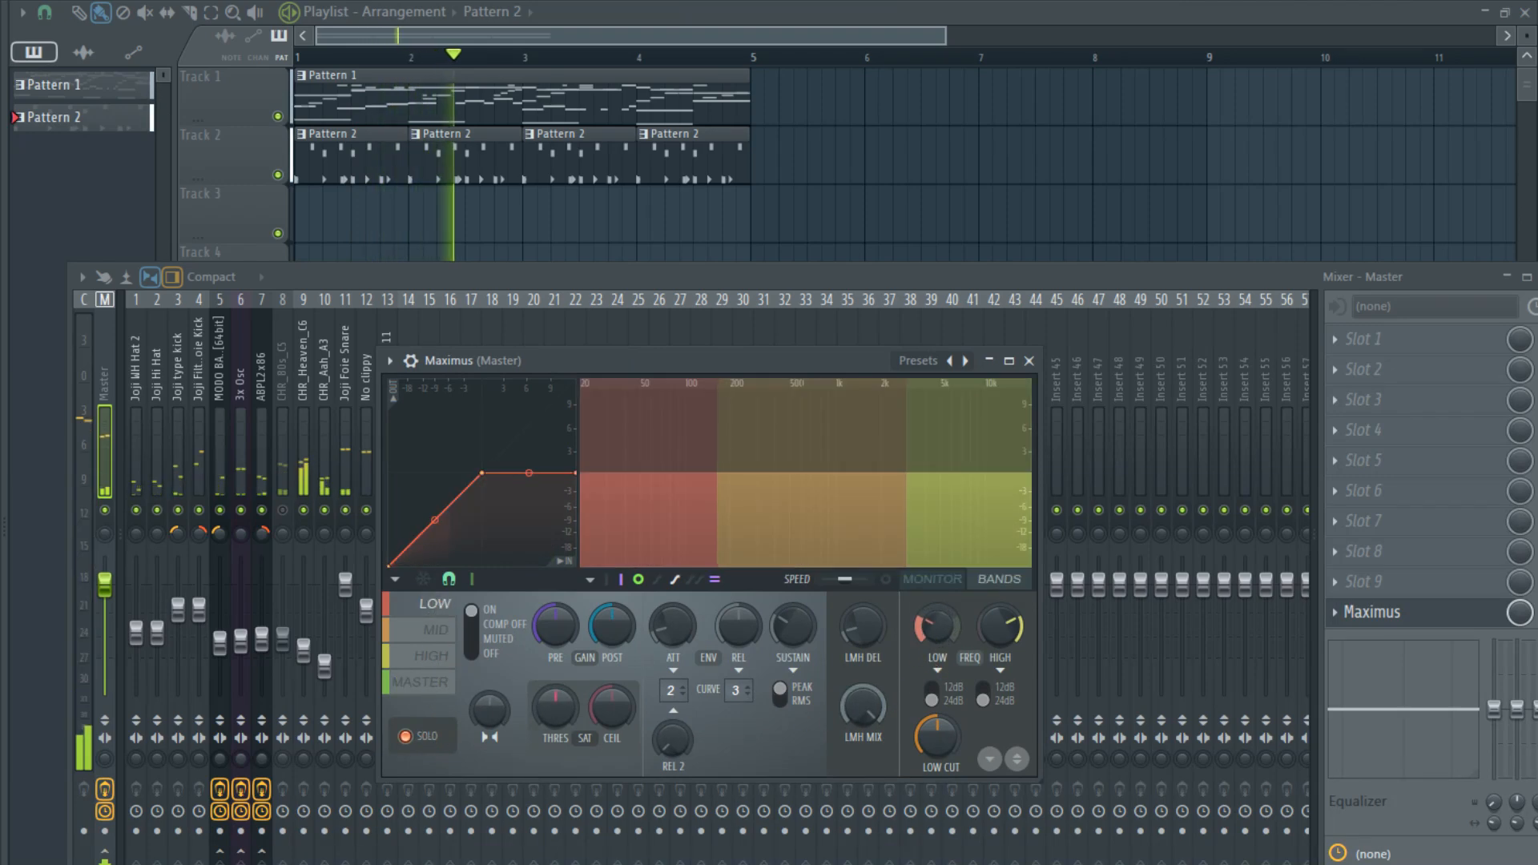
drag(532, 649, 532, 611)
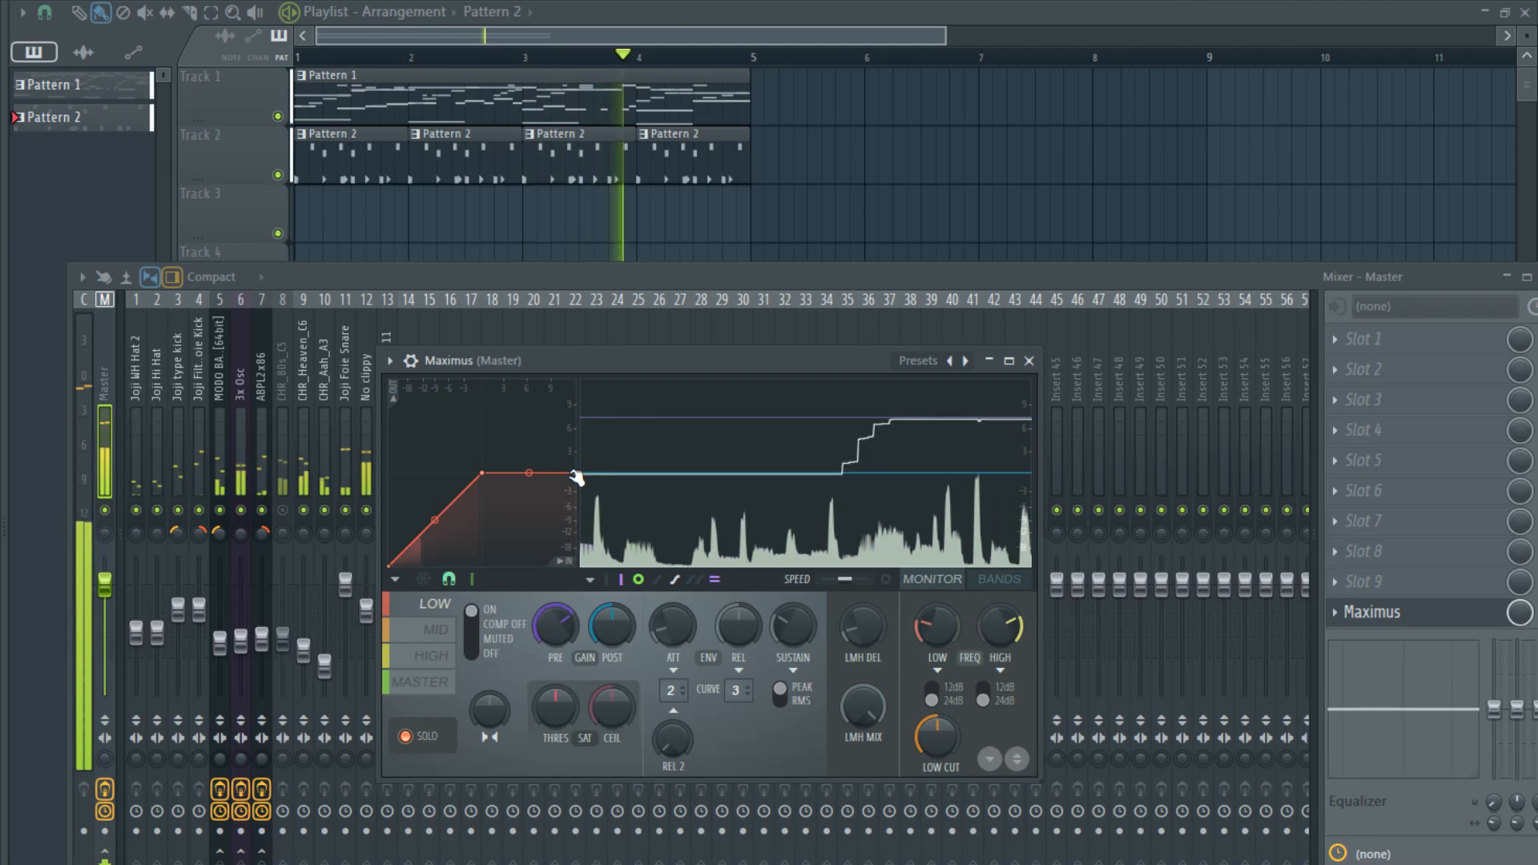
drag(529, 474, 545, 358)
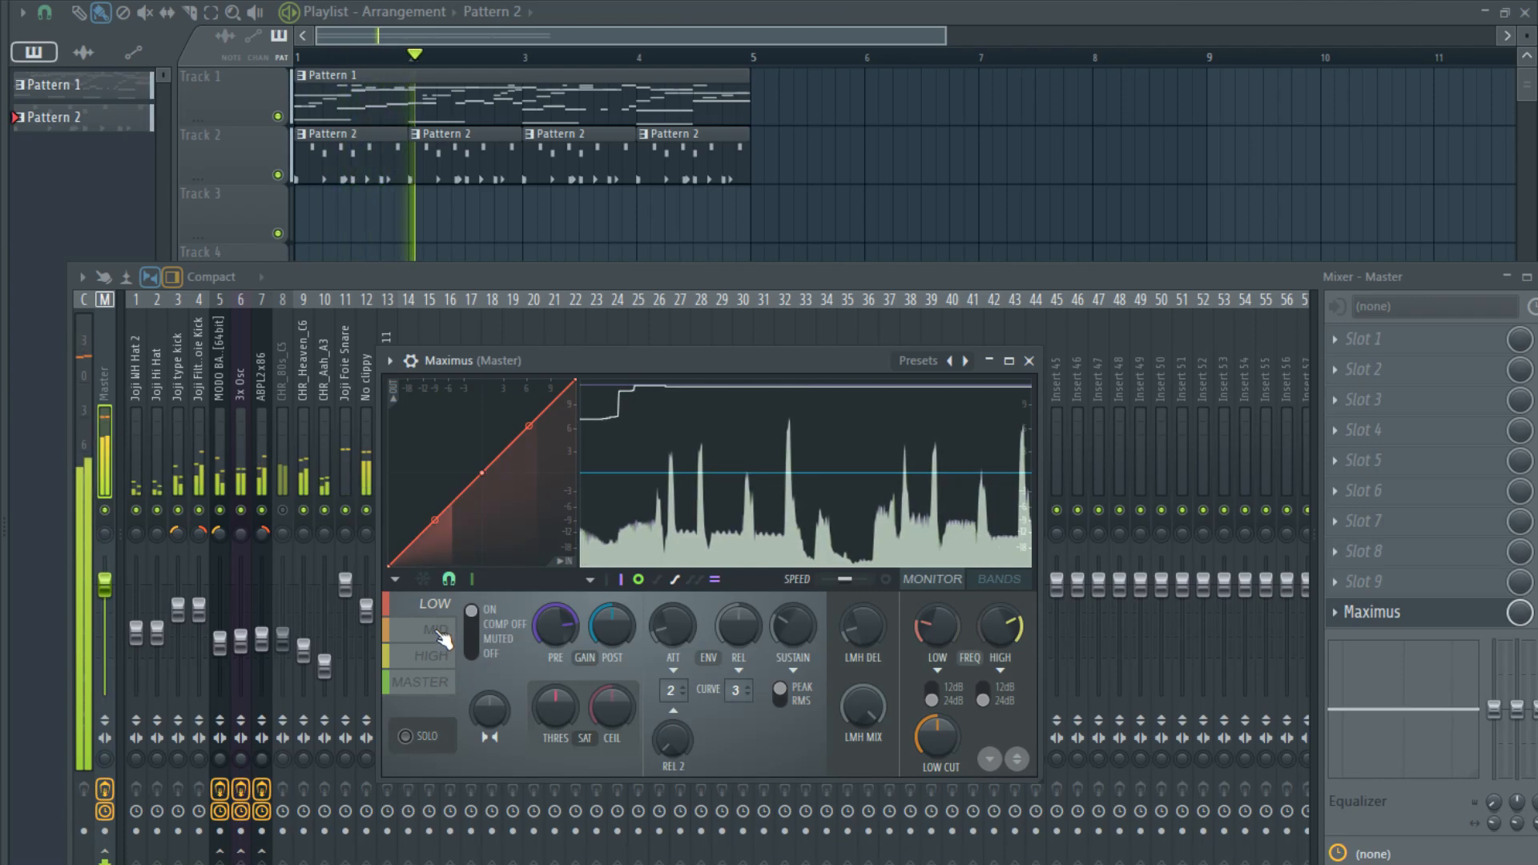
- Straighten the MID band's compression curve to a full diagonal and raise its pre gain
click(443, 633)
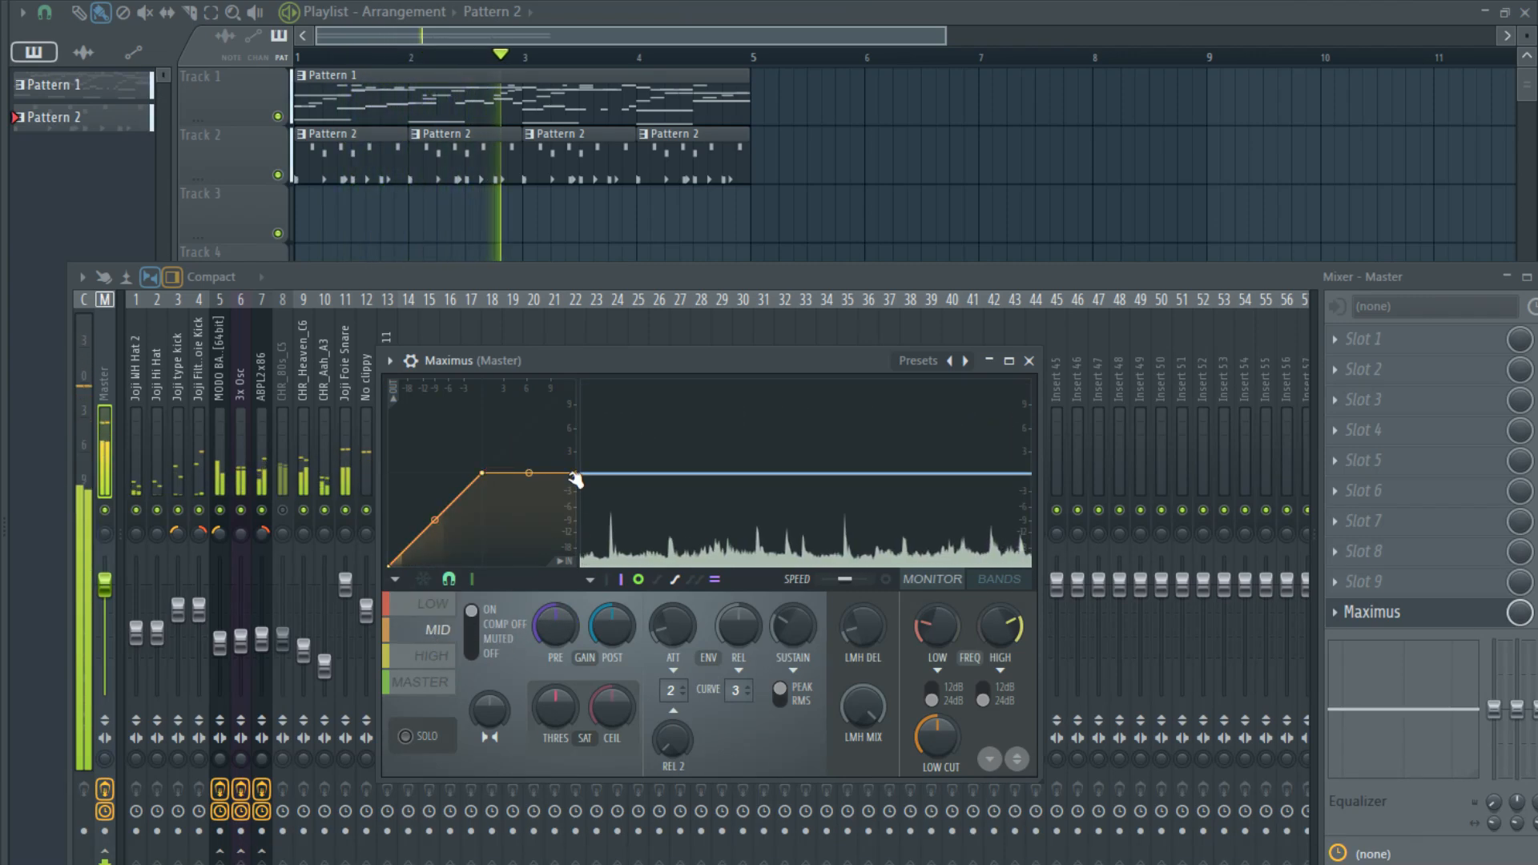
drag(575, 473, 591, 380)
drag(556, 626, 555, 573)
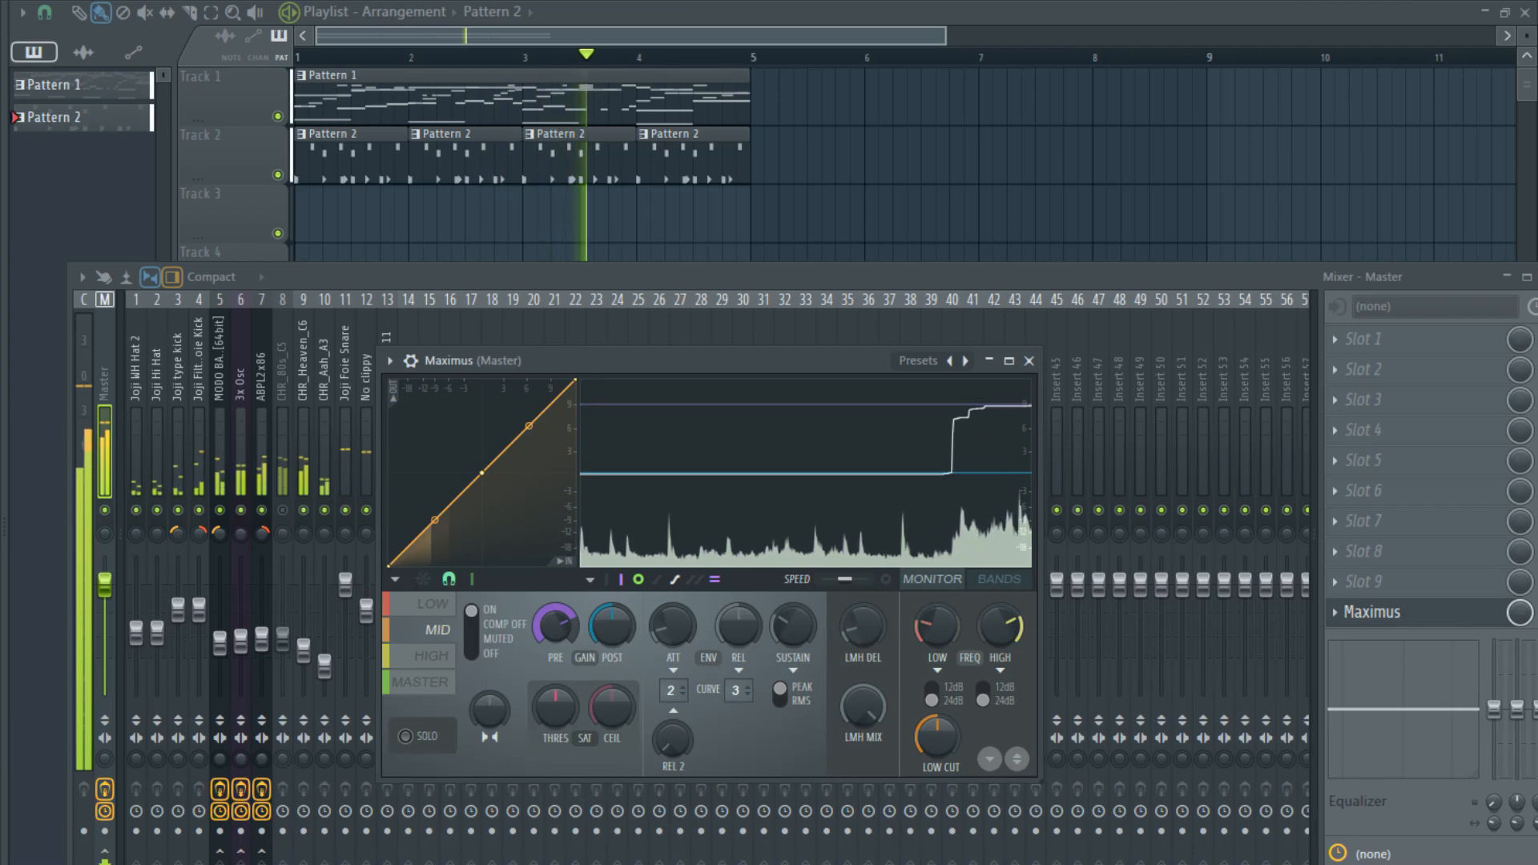
- Straighten the HIGH band's compression curve to a full diagonal and raise its pre gain
click(430, 658)
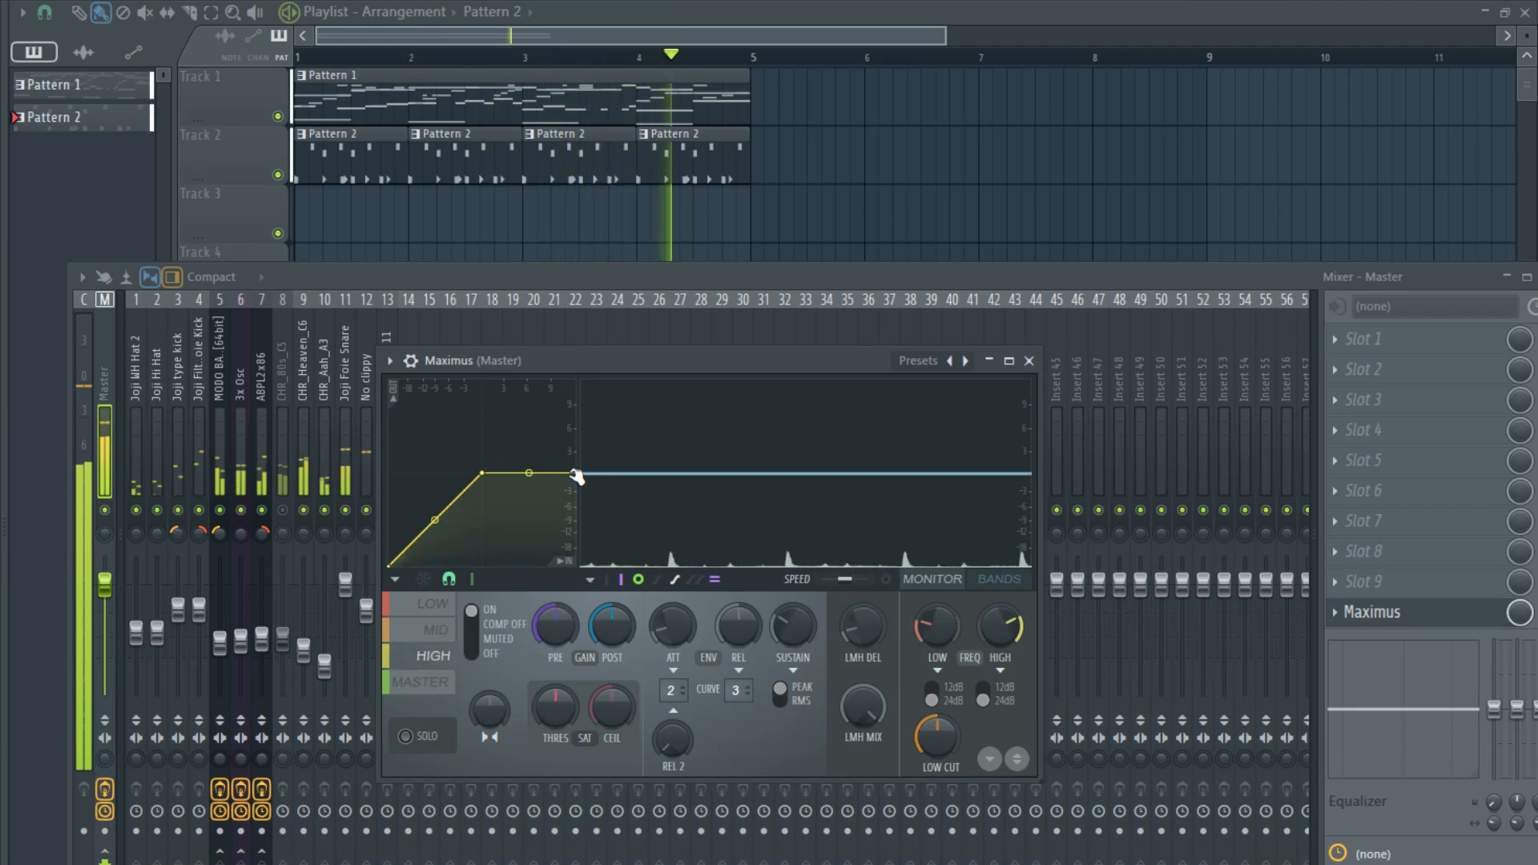
drag(576, 474, 576, 380)
drag(556, 626, 555, 585)
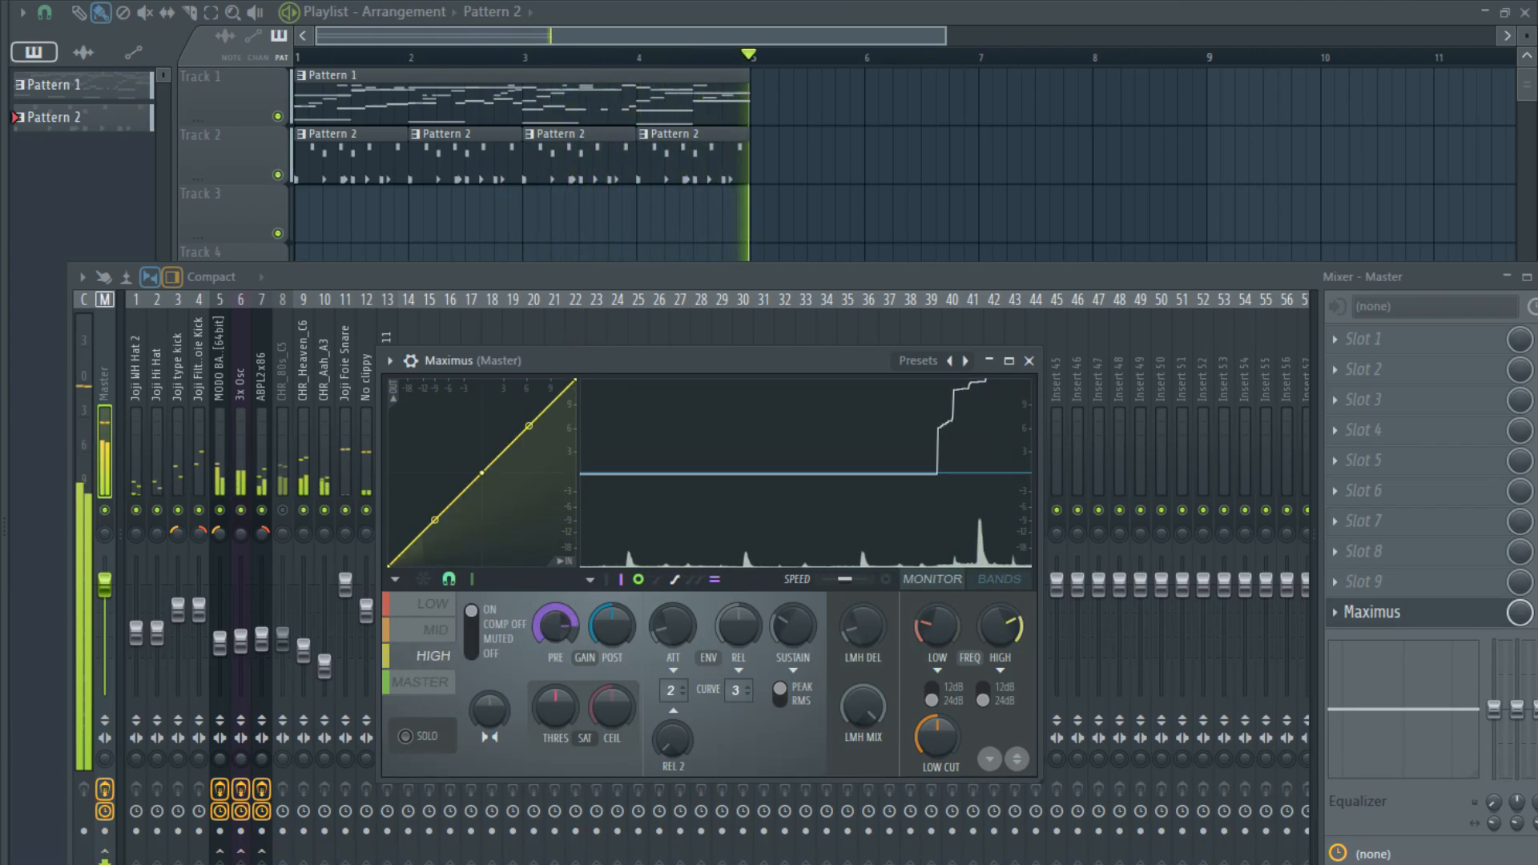
- Straighten the MASTER band's compression curve to a full diagonal and close Maximus
click(429, 685)
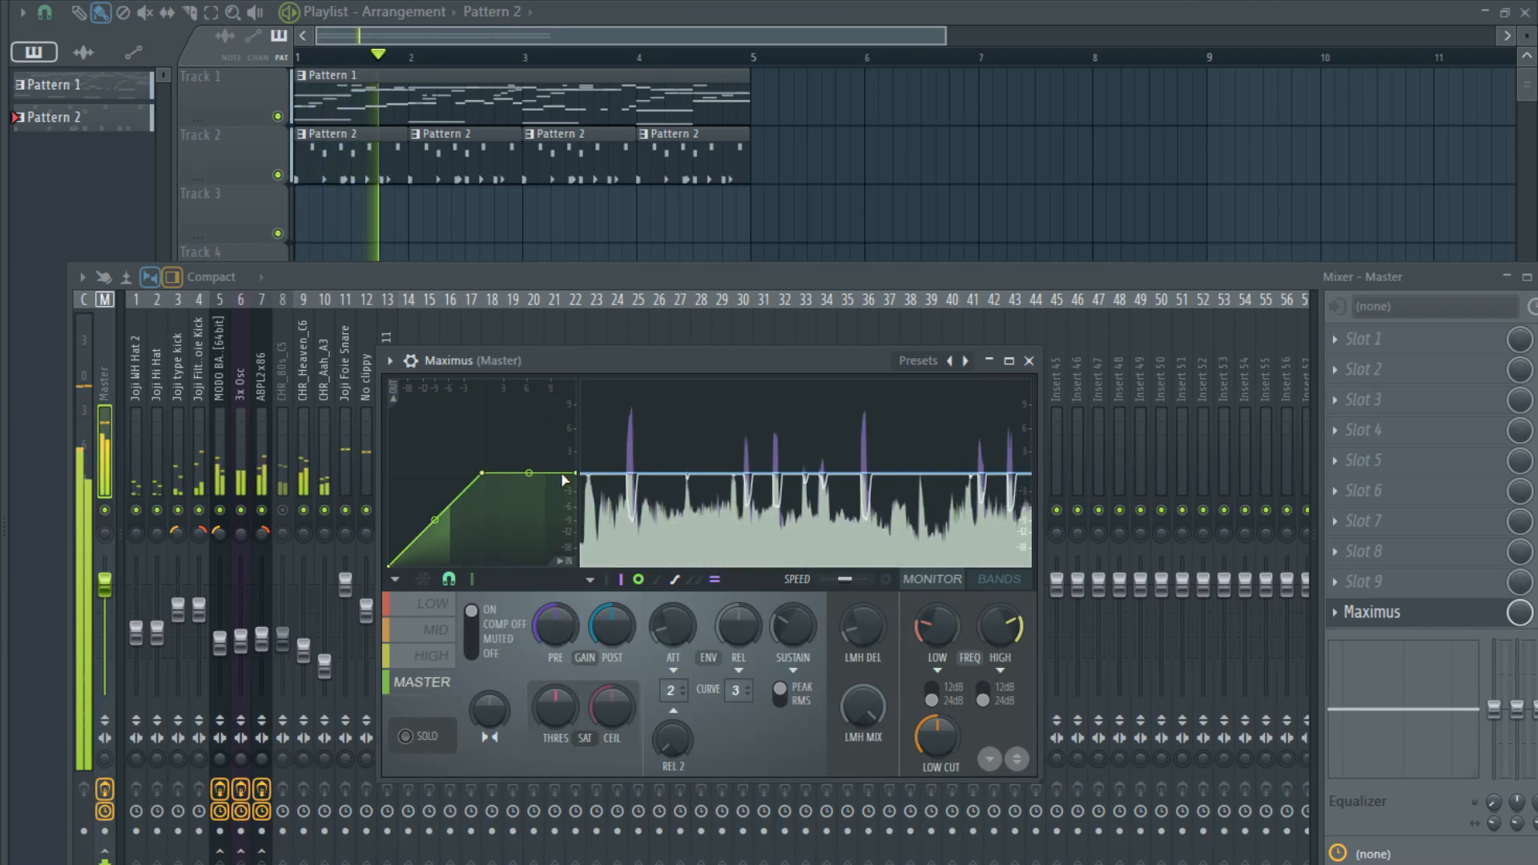
drag(575, 473, 575, 380)
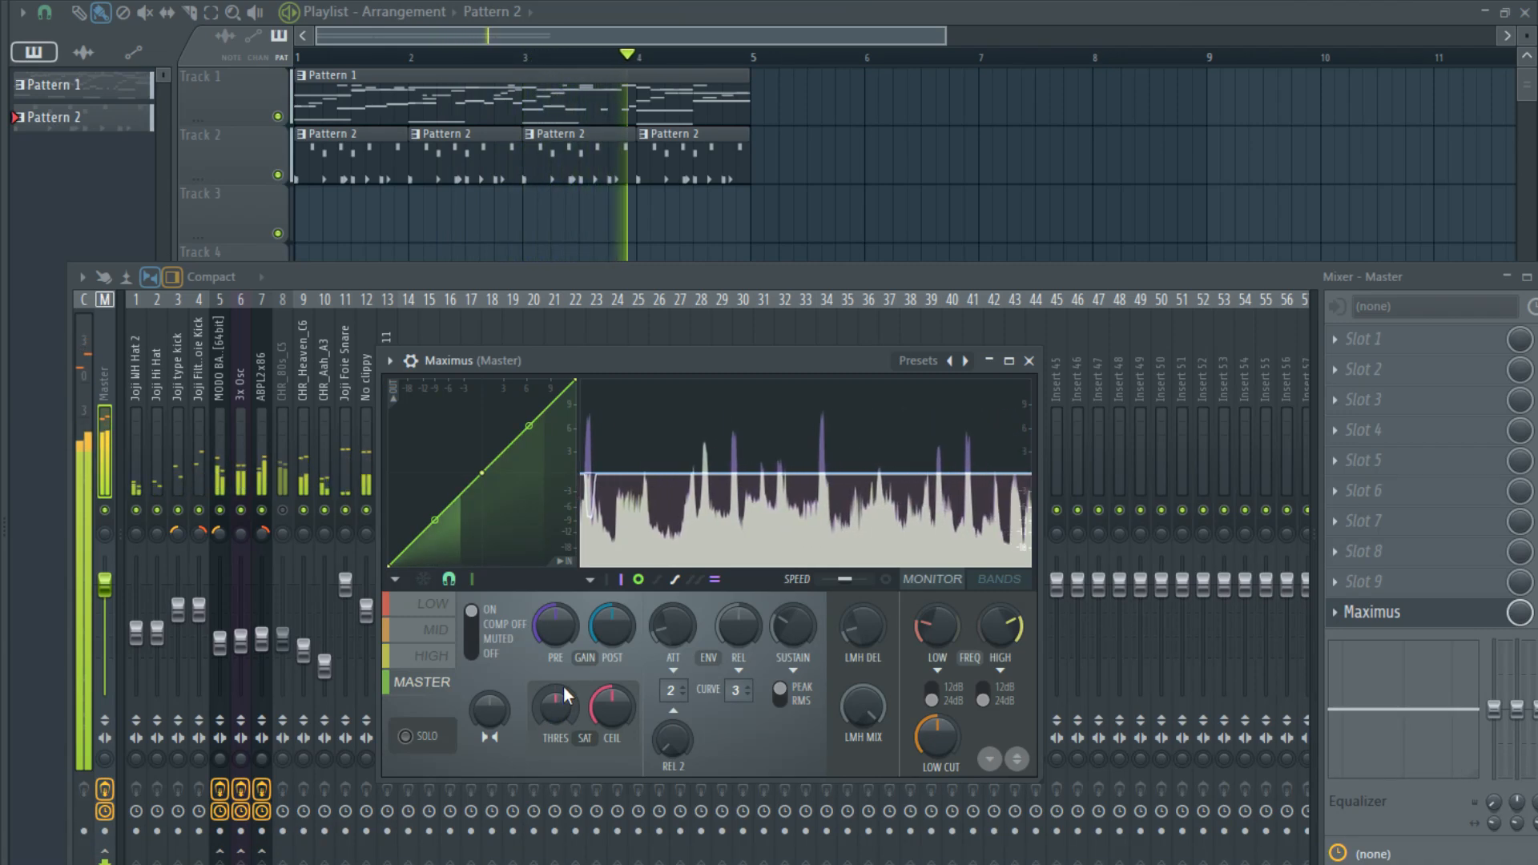
click(407, 280)
- Lower LOFI - Kick 11 and No clippy slightly, and move them to mixer positions 3 and 4 beside the other kicks
drag(388, 581, 385, 600)
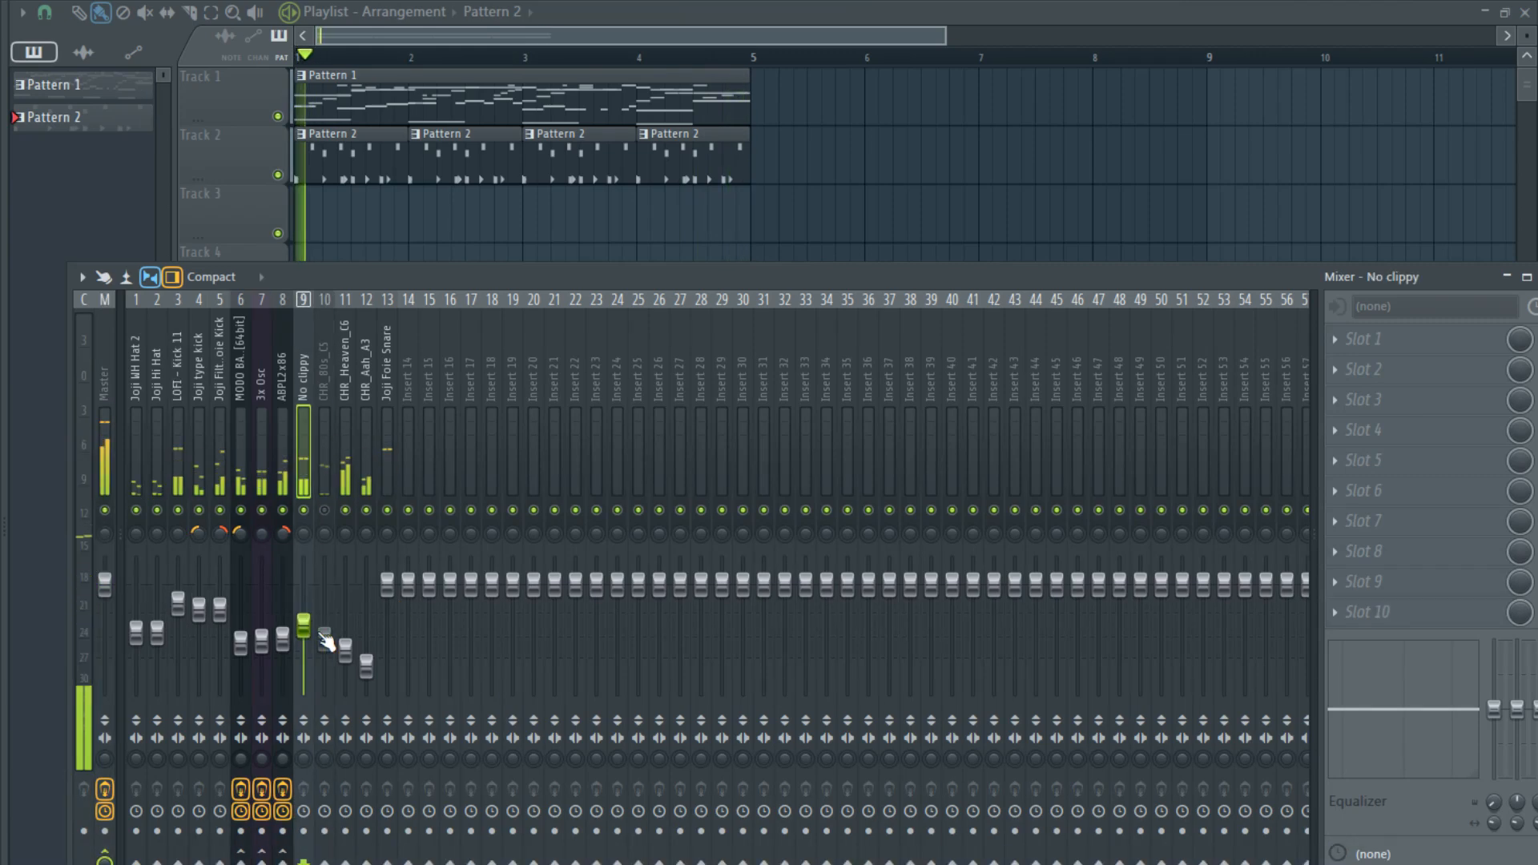
key(alt+Left)
key(alt+Left)
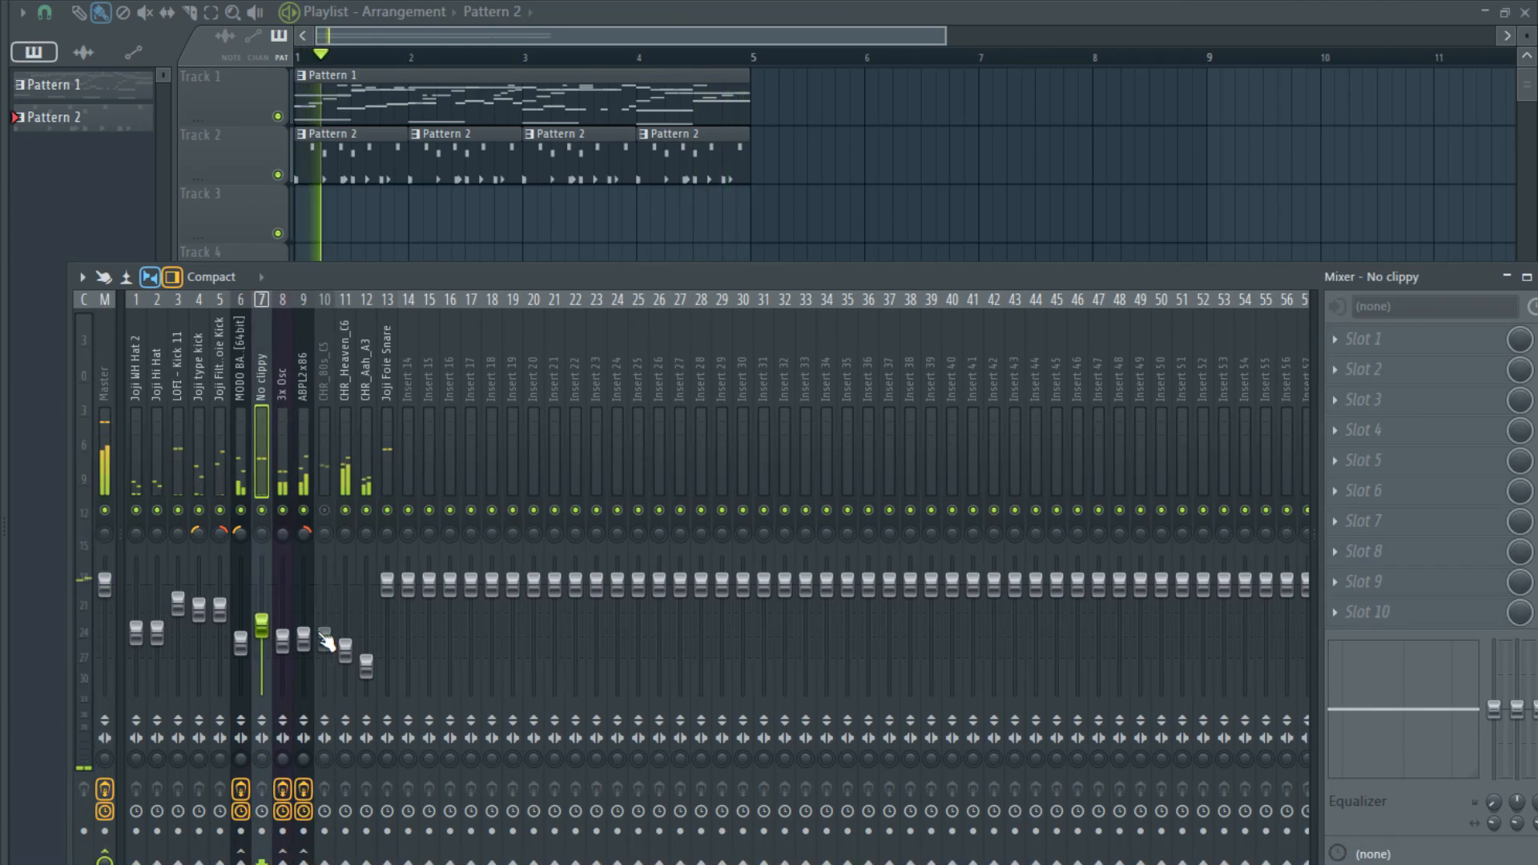
key(alt+Left)
key(alt+Left)
key(alt+Left)
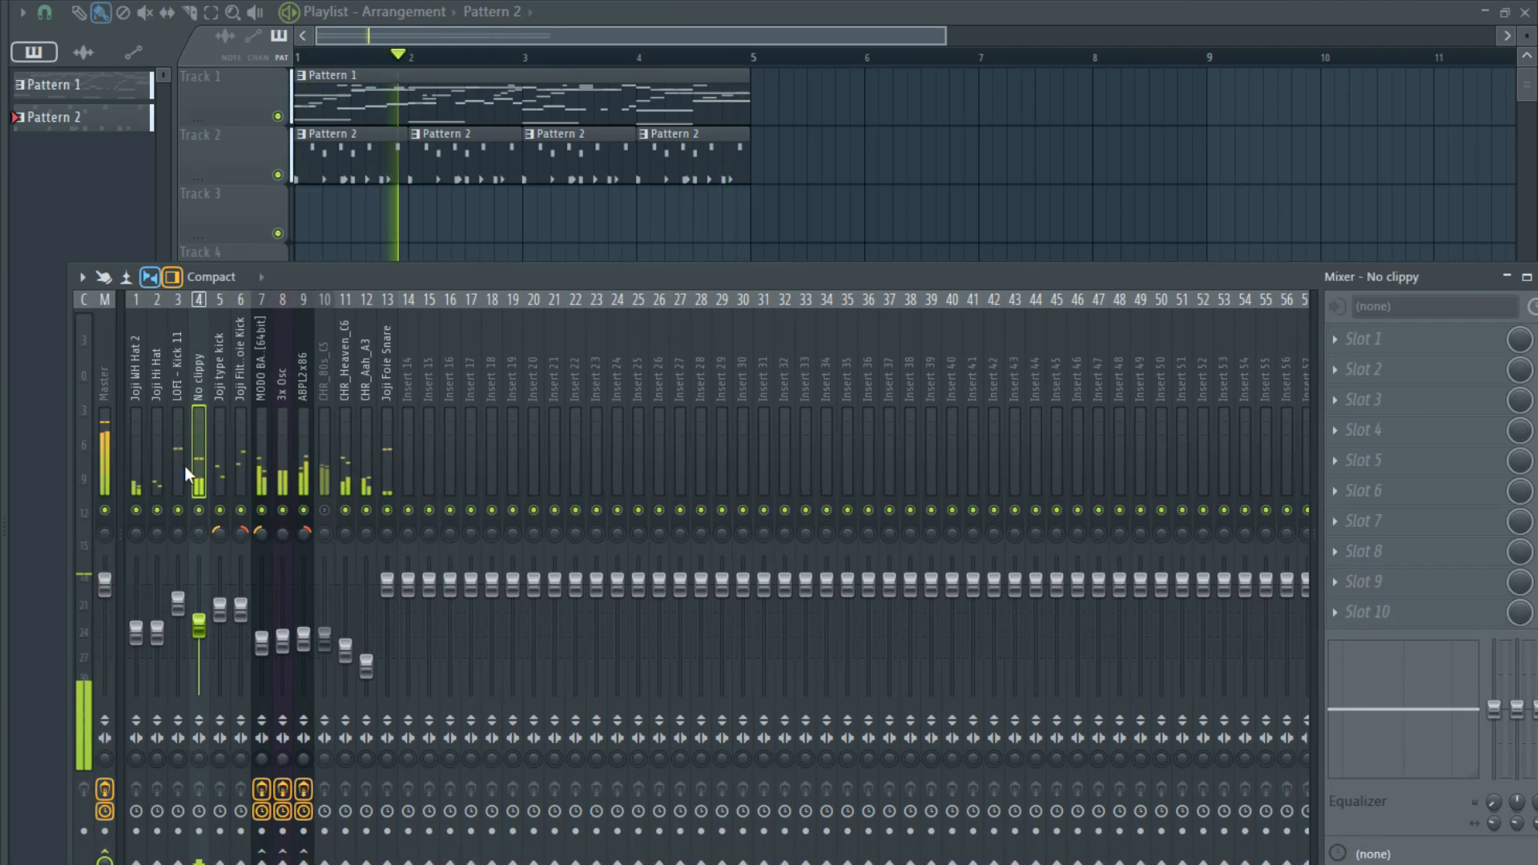
- Lower LOFI - Kick 11 and raise No clippy slightly, then pan LOFI - Kick 11 slightly left and No clippy slightly right
click(185, 466)
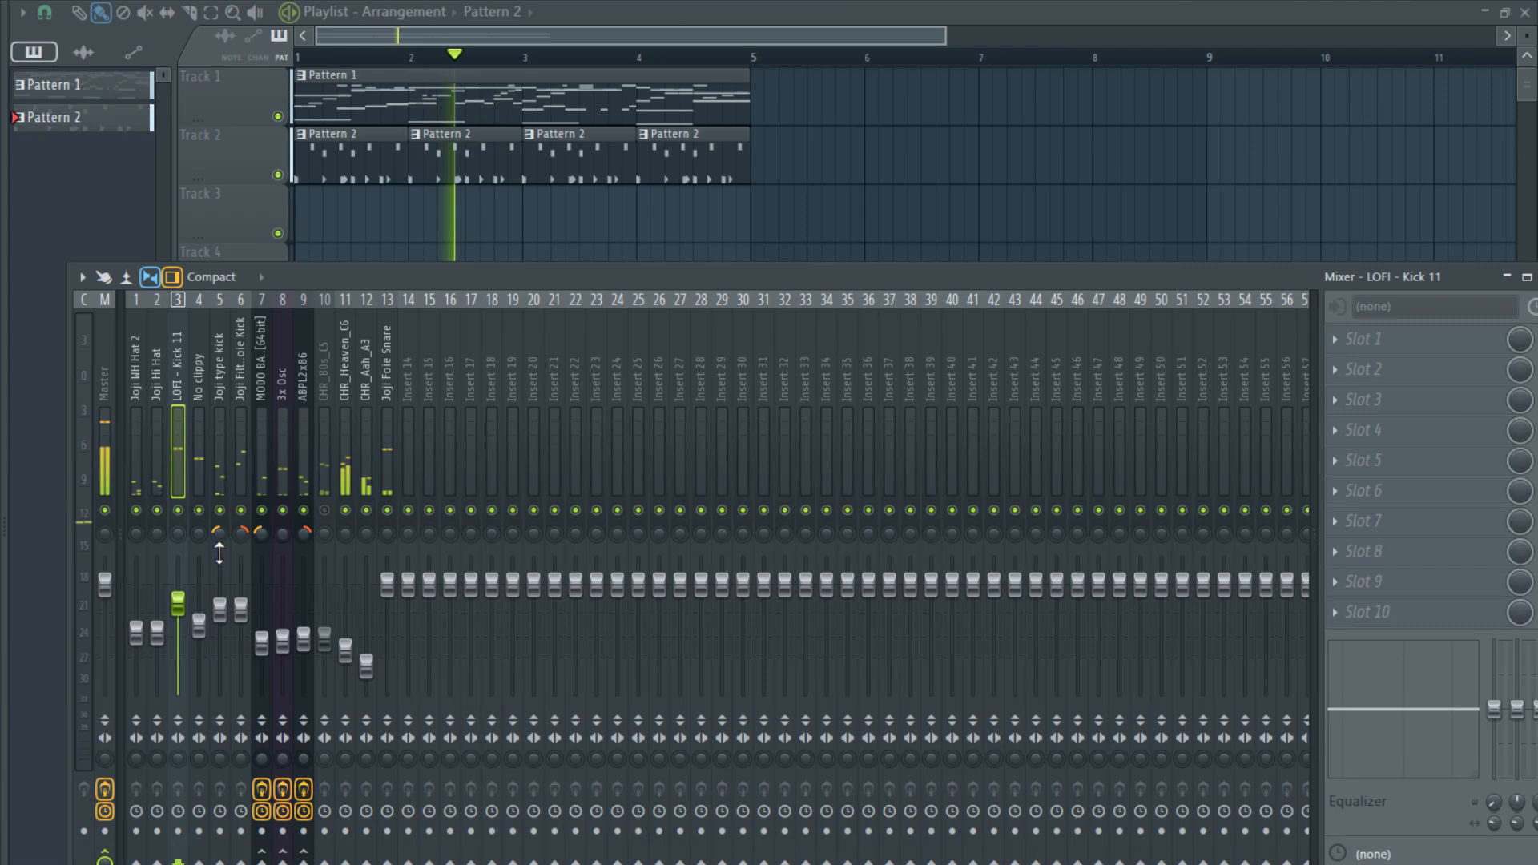
click(197, 474)
mouse_move(177, 603)
mouse_down()
mouse_move(178, 626)
mouse_move(199, 617)
mouse_up()
click(178, 631)
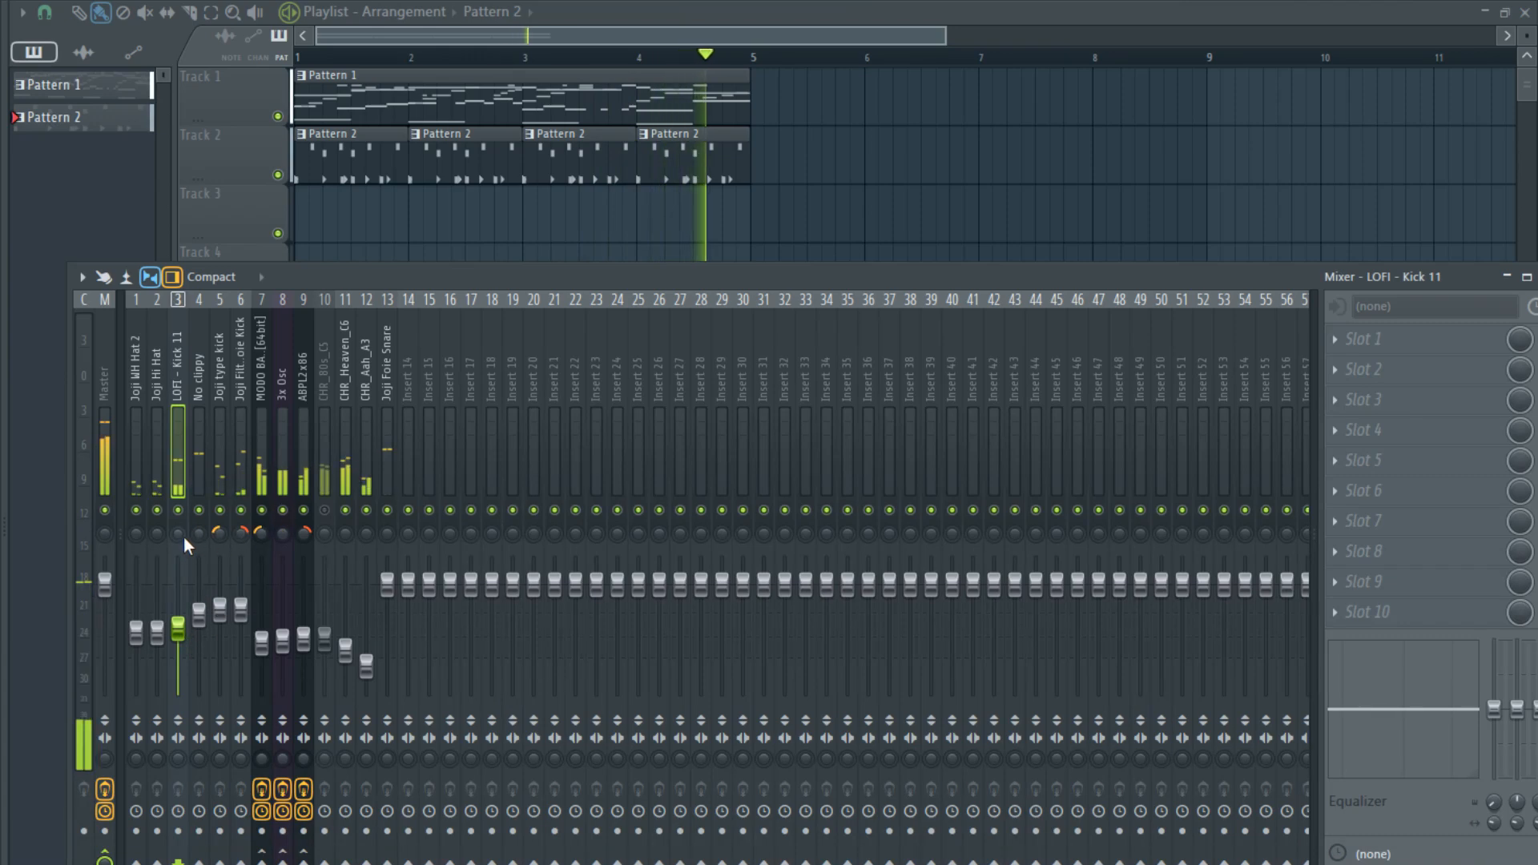
mouse_move(179, 534)
mouse_down()
mouse_move(179, 552)
mouse_move(198, 525)
mouse_up()
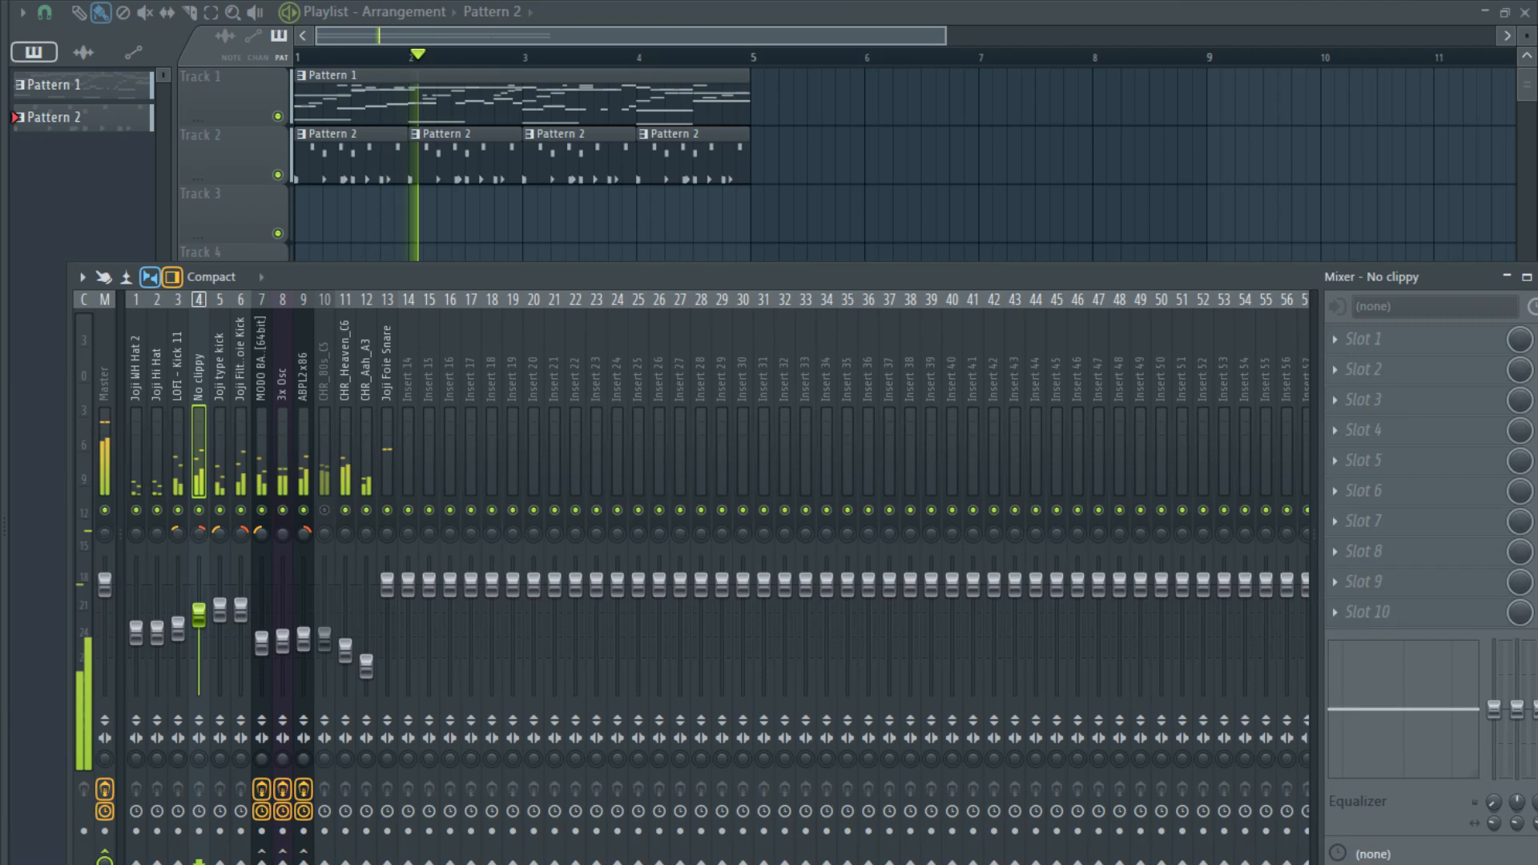
- Rebalance the mixer by raising both hi-hats to one level and CHR_80s_C5 slightly, and lowering Joji Foie Snare
click(157, 633)
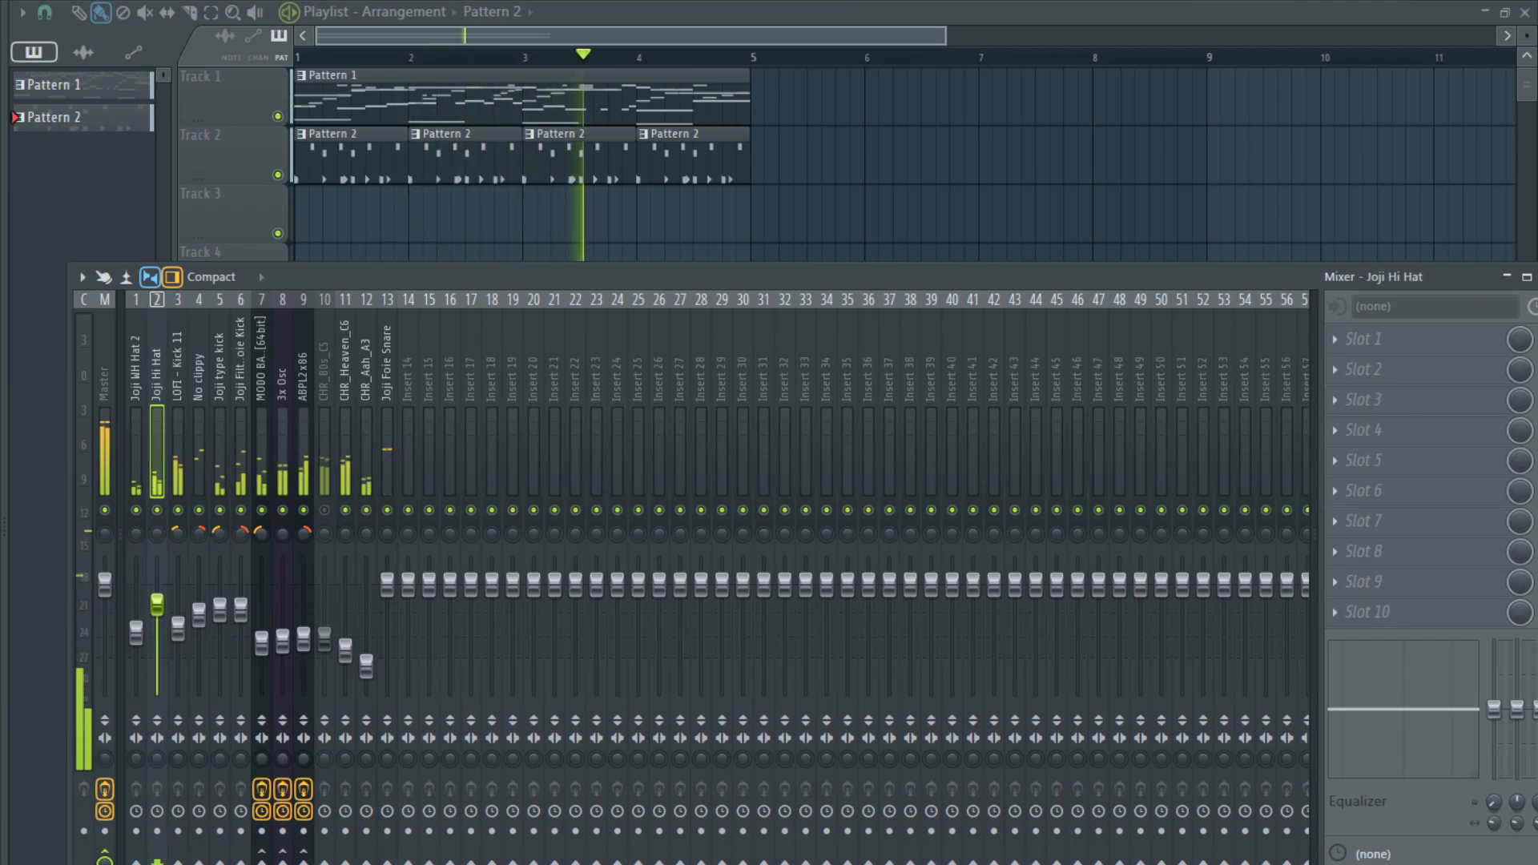
mouse_move(158, 633)
mouse_down()
mouse_move(158, 616)
mouse_move(136, 641)
mouse_move(136, 615)
mouse_up()
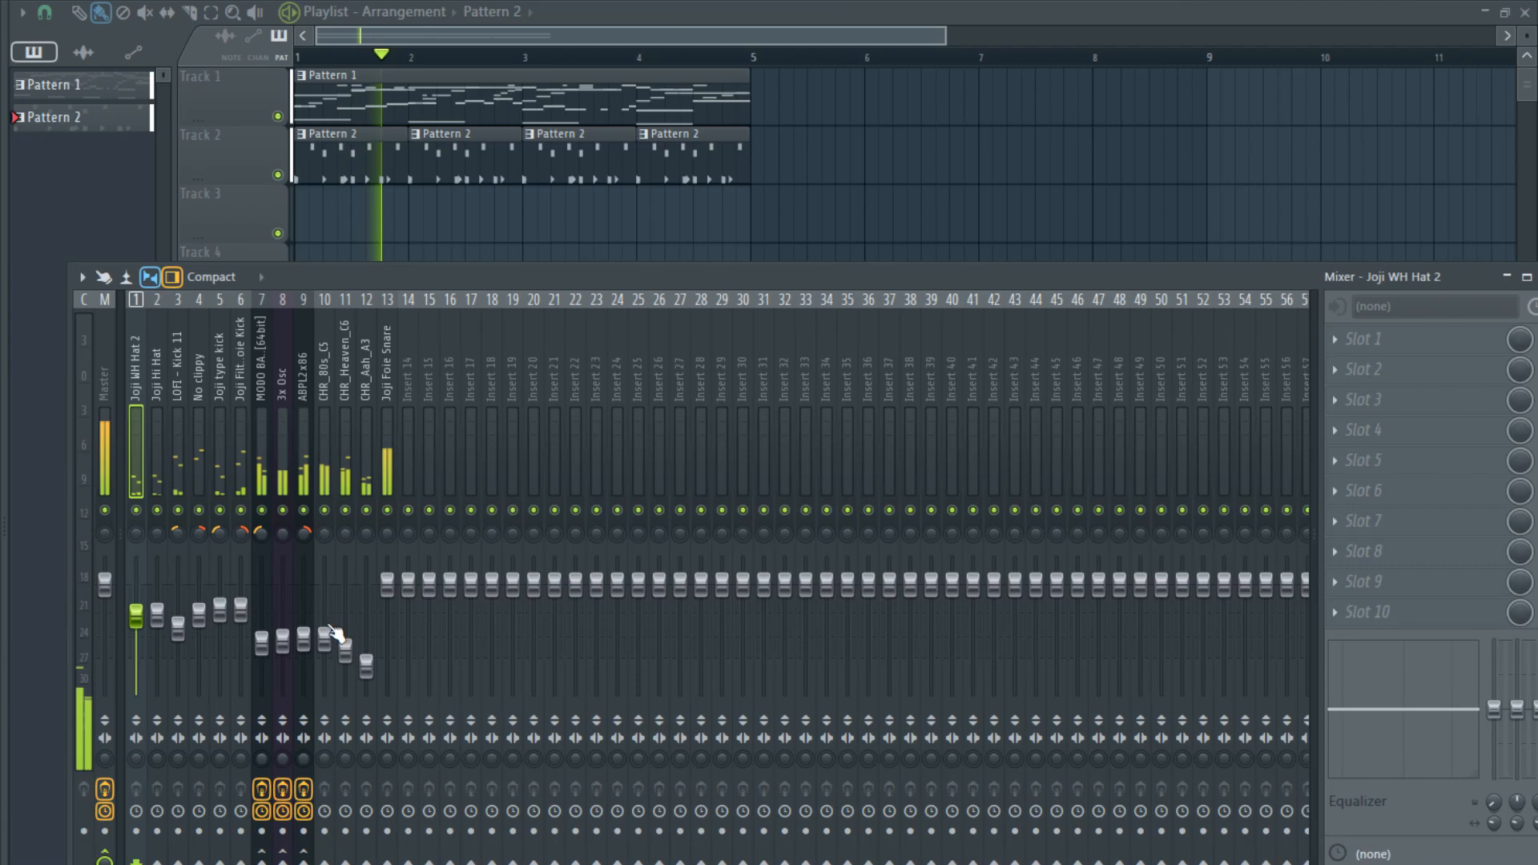
drag(325, 639, 325, 632)
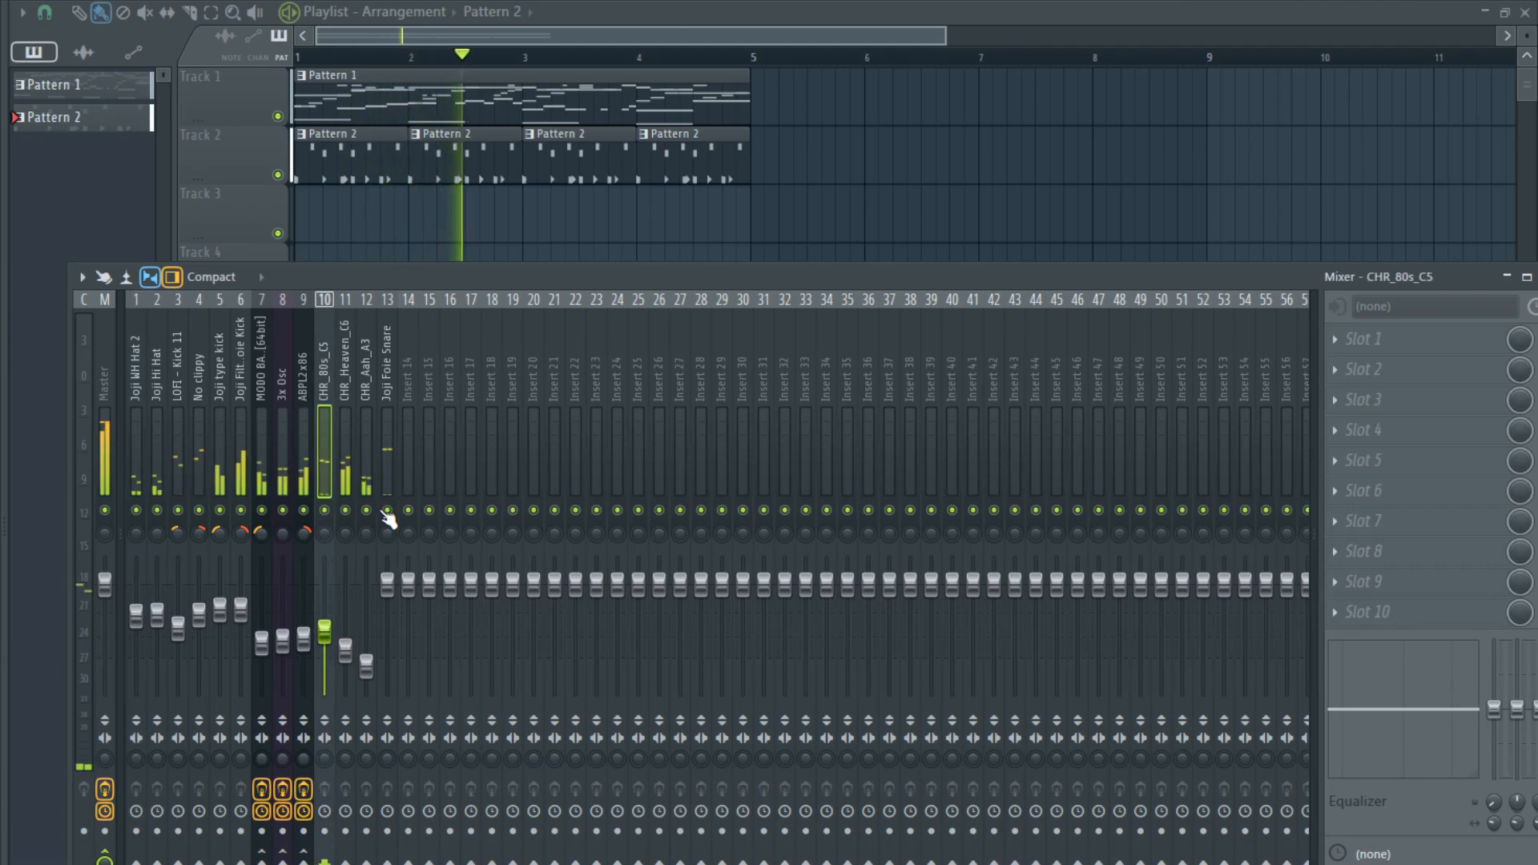
drag(387, 584, 387, 602)
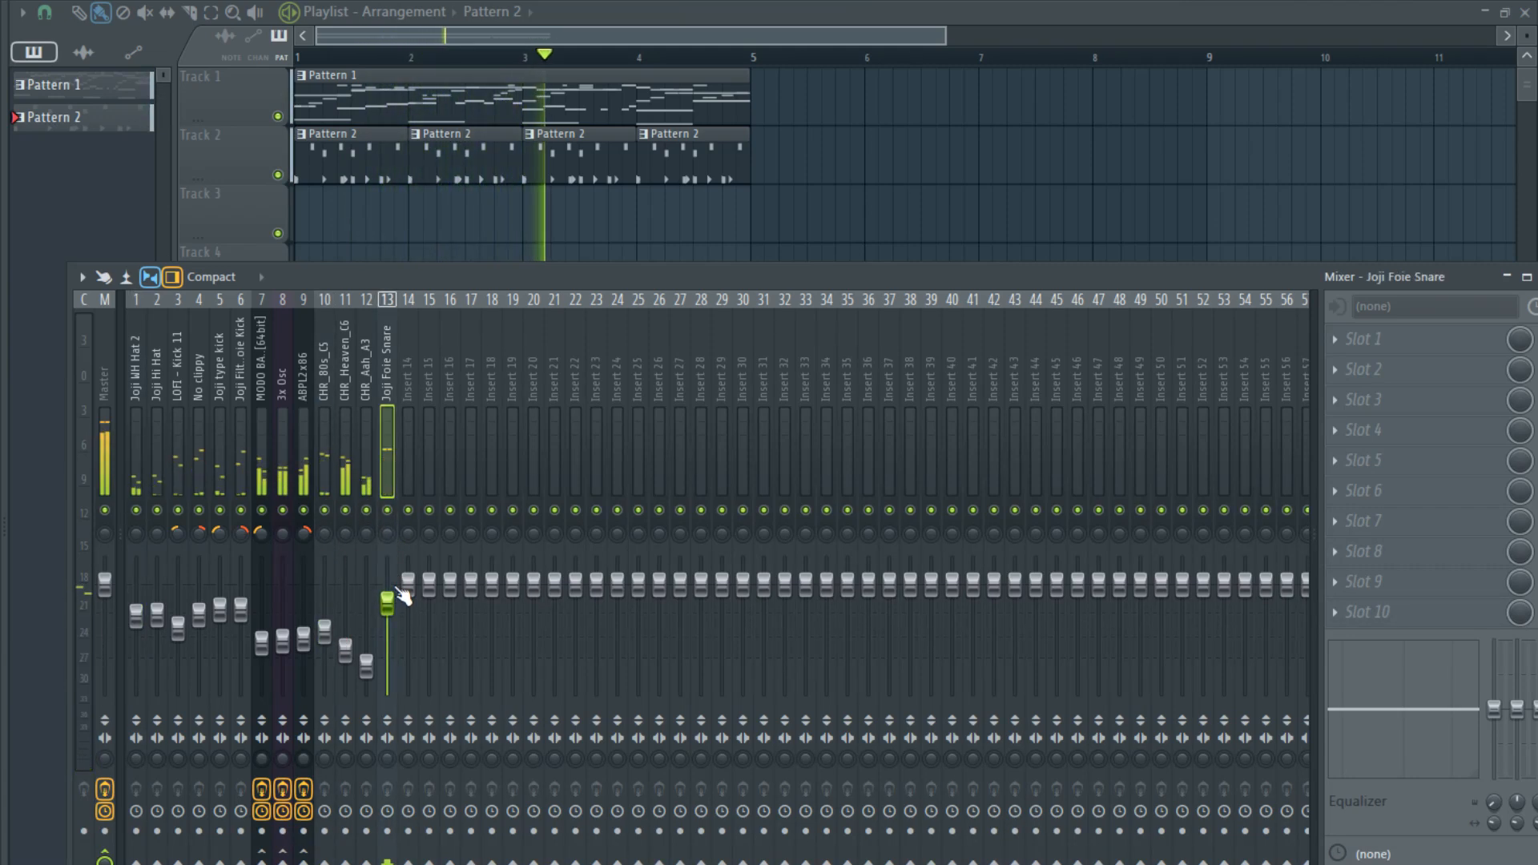
- Make the second Pattern 2 clip on Track 2 unique as Pattern 3 and restart playback from bar 1
key(F6)
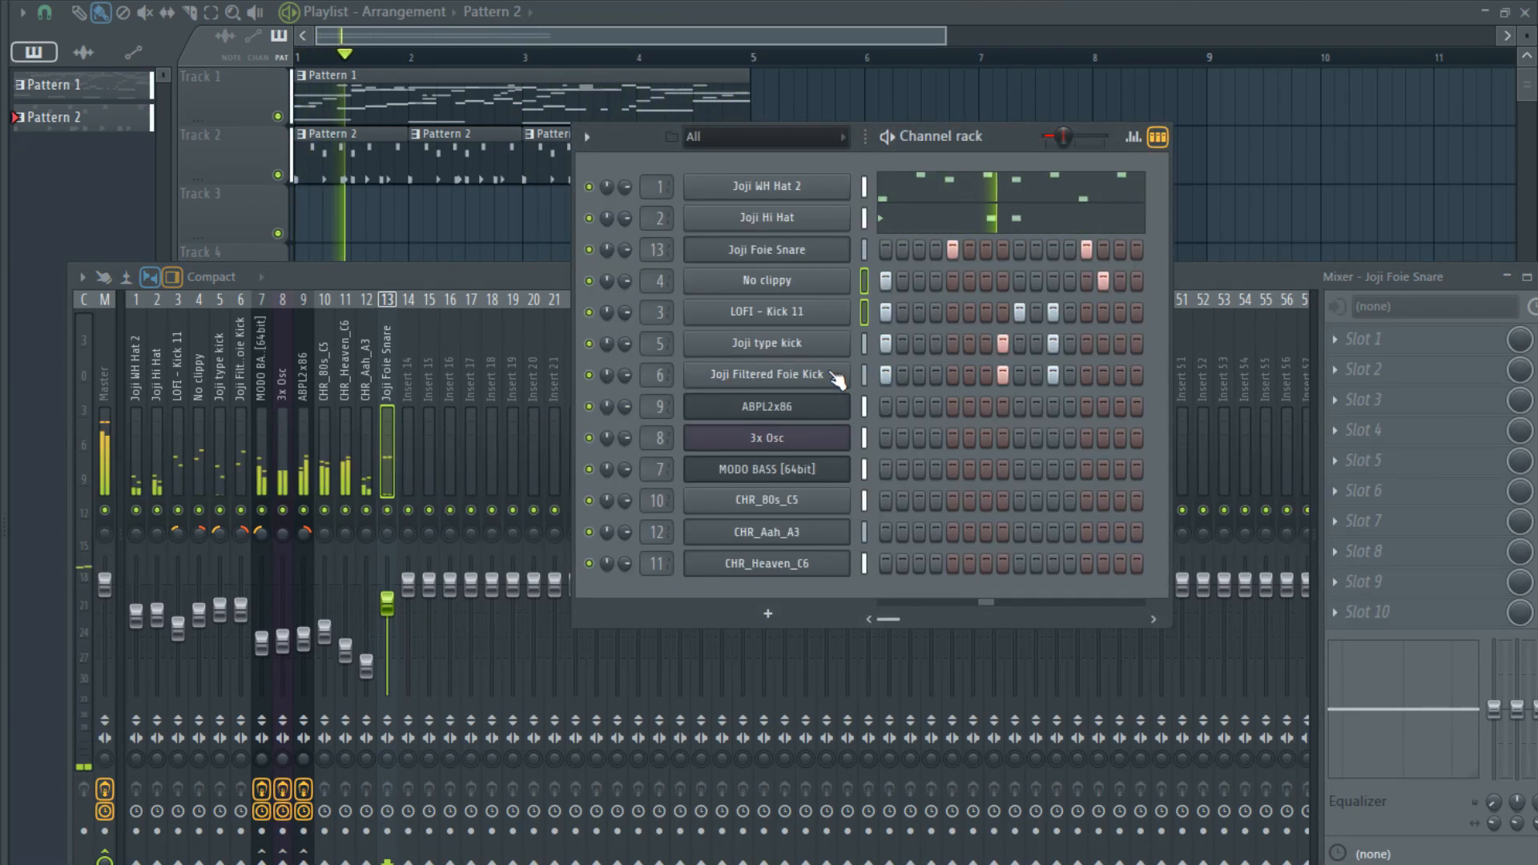
click(416, 136)
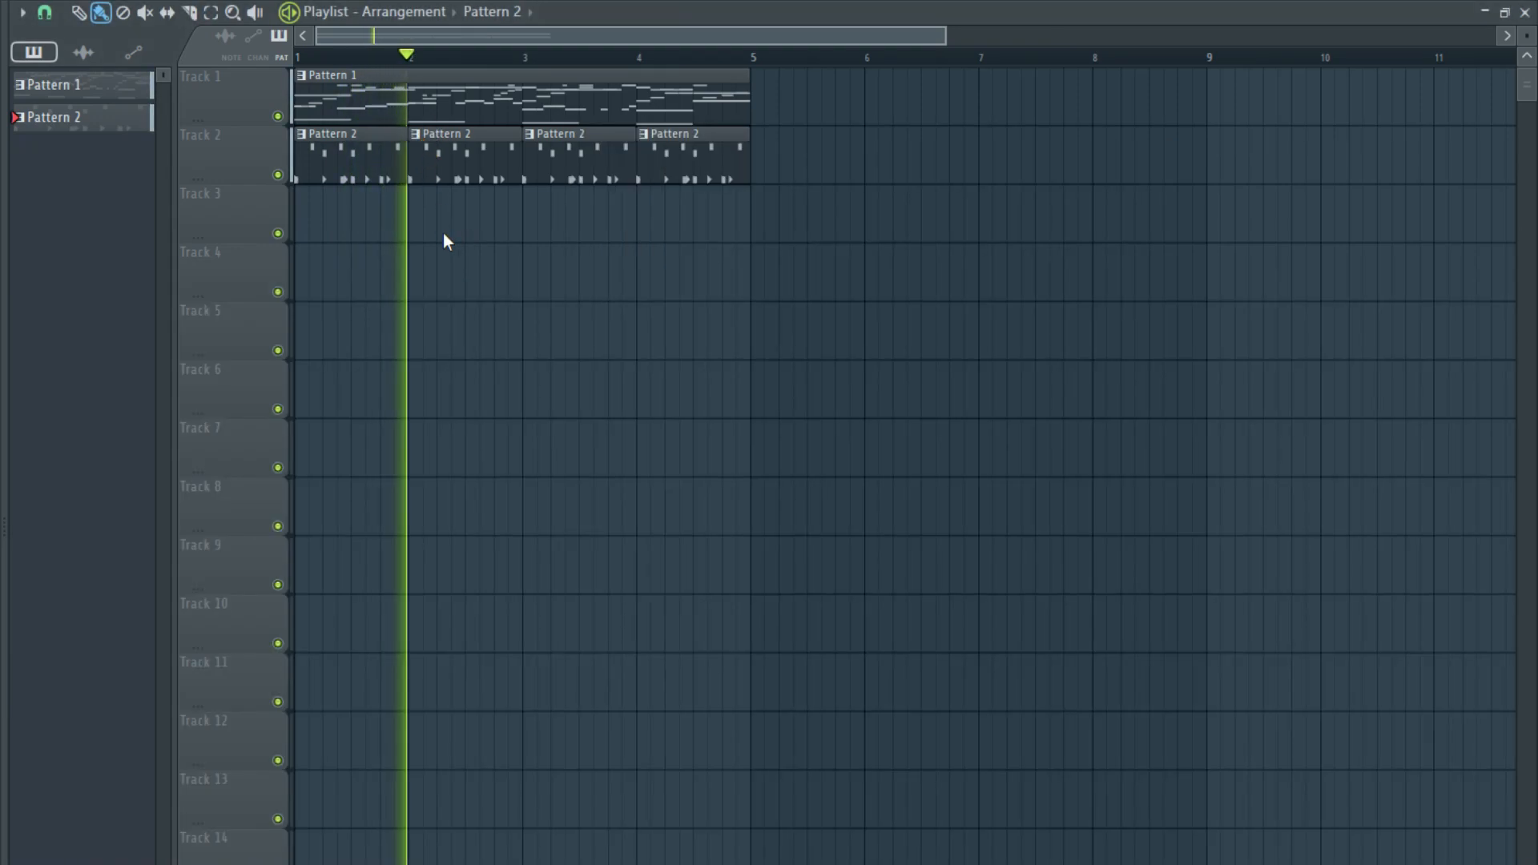
click(453, 274)
key(F6)
click(297, 58)
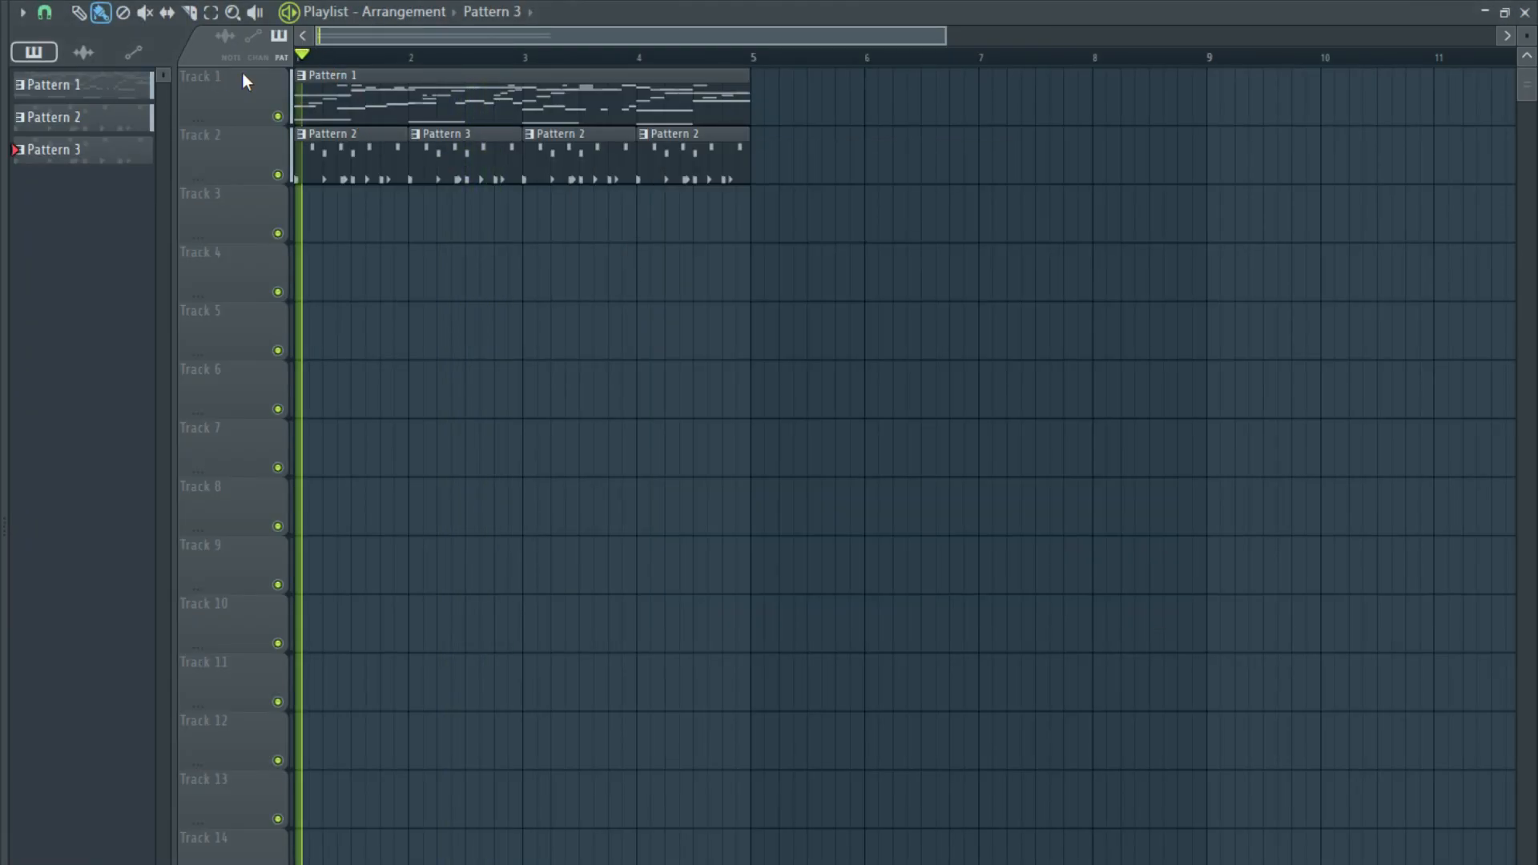
- Stop playback and add LOFI - Kick 11 and Joji Filtered Foie Kick hits on step 4 of Pattern 3
key(F6)
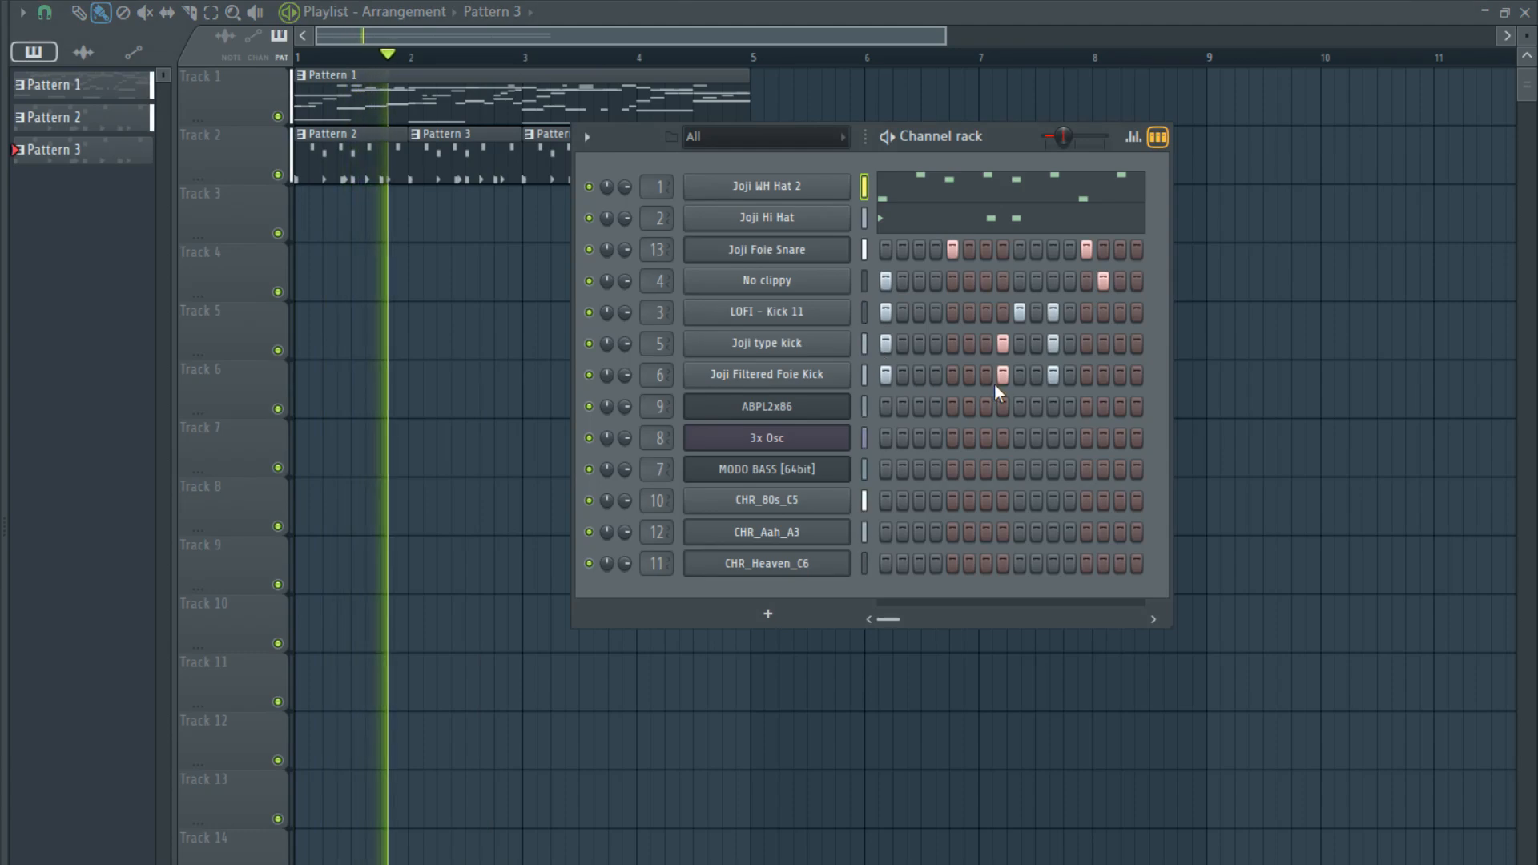
key(space)
click(936, 374)
click(935, 312)
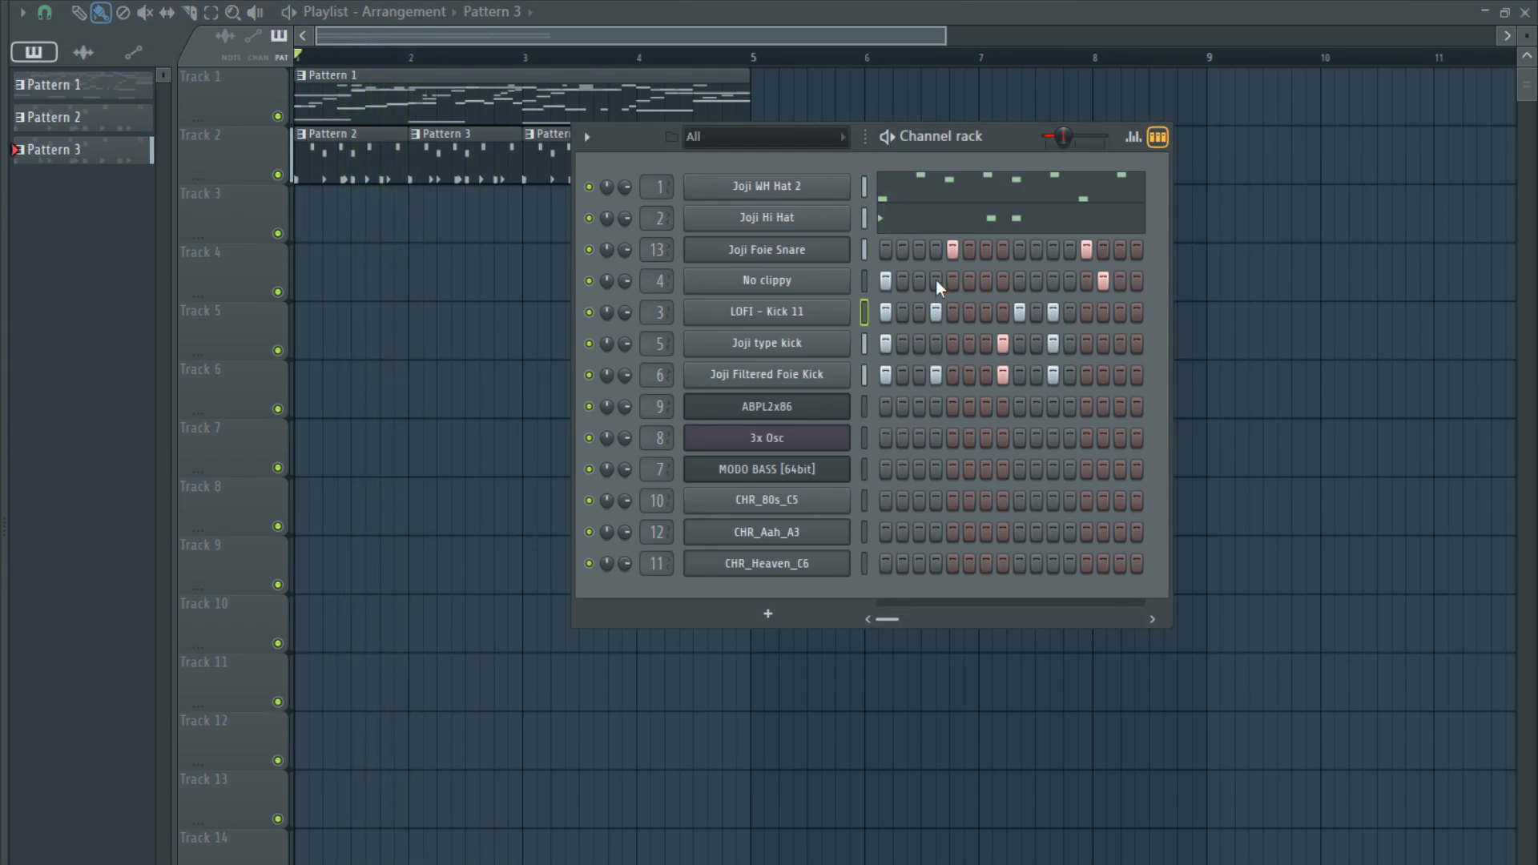
- Move the Joji type kick and Joji Filtered Foie Kick hits from step 8 to 7, adding LOFI - Kick 11 there
click(1004, 374)
click(1002, 343)
click(986, 312)
click(986, 343)
click(986, 374)
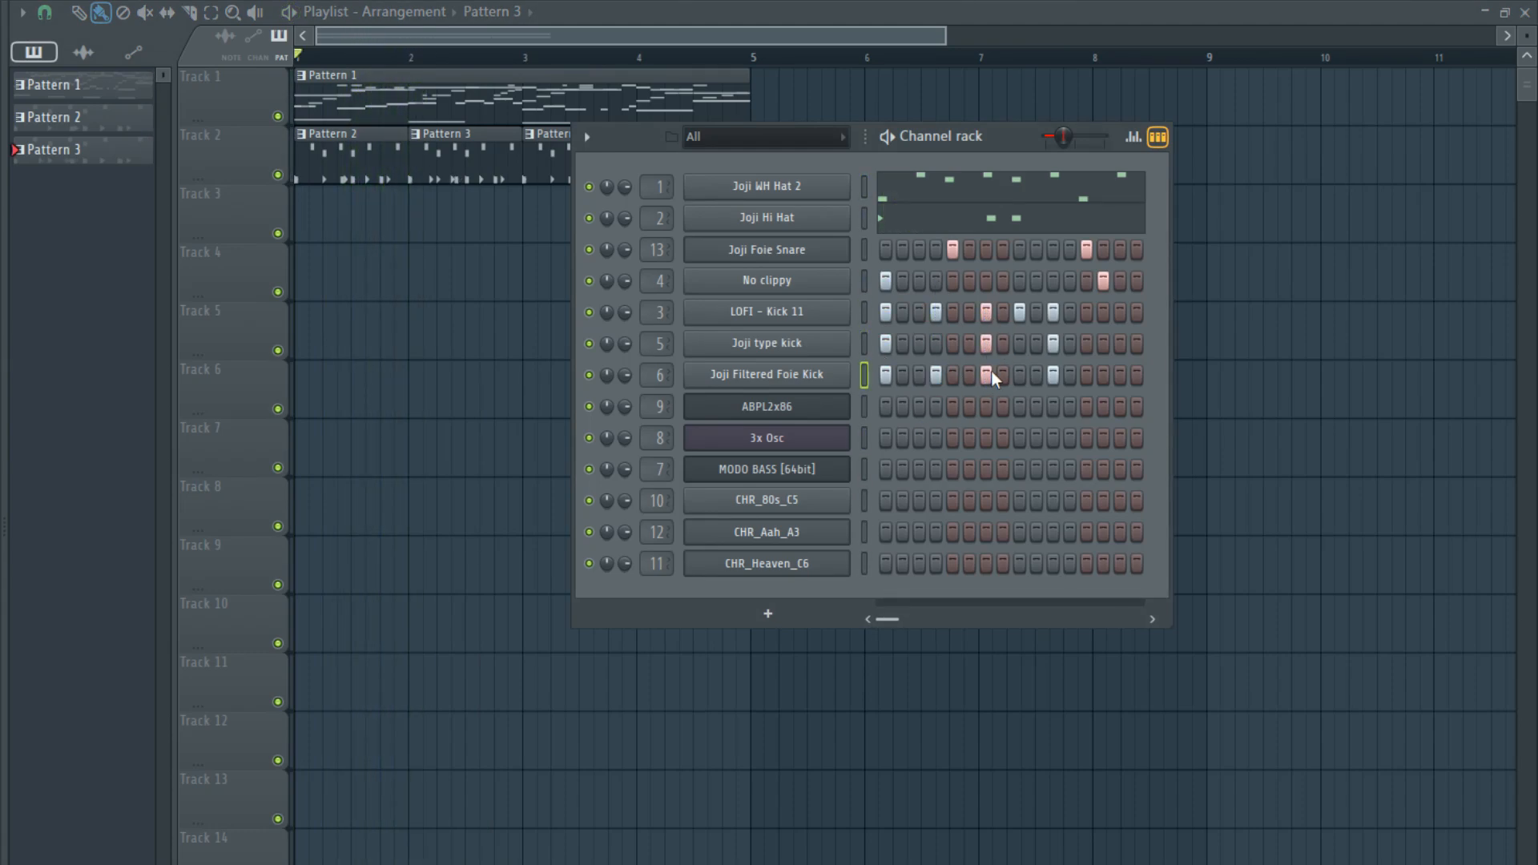
- Clear LOFI - Kick 11 on steps 9 and 11, both Joji kicks on 11 and No clippy on 14, and play the arrangement
click(1019, 312)
click(1053, 312)
click(1052, 343)
click(1053, 375)
click(1035, 280)
key(space)
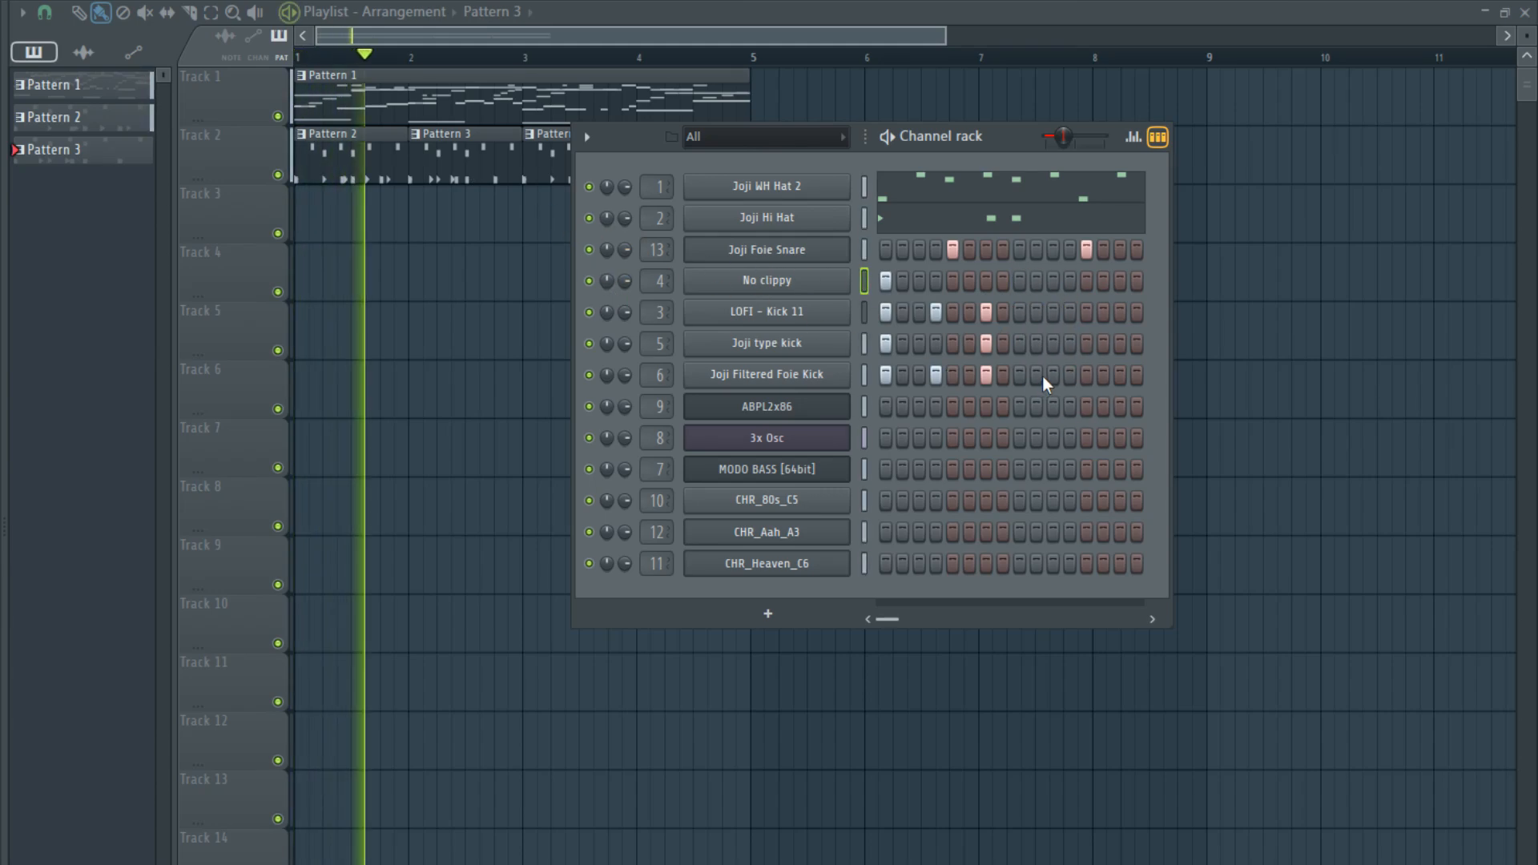
- Try a Joji Filtered Foie Kick hit on step 15 of Pattern 3
click(1117, 374)
right_click(1122, 370)
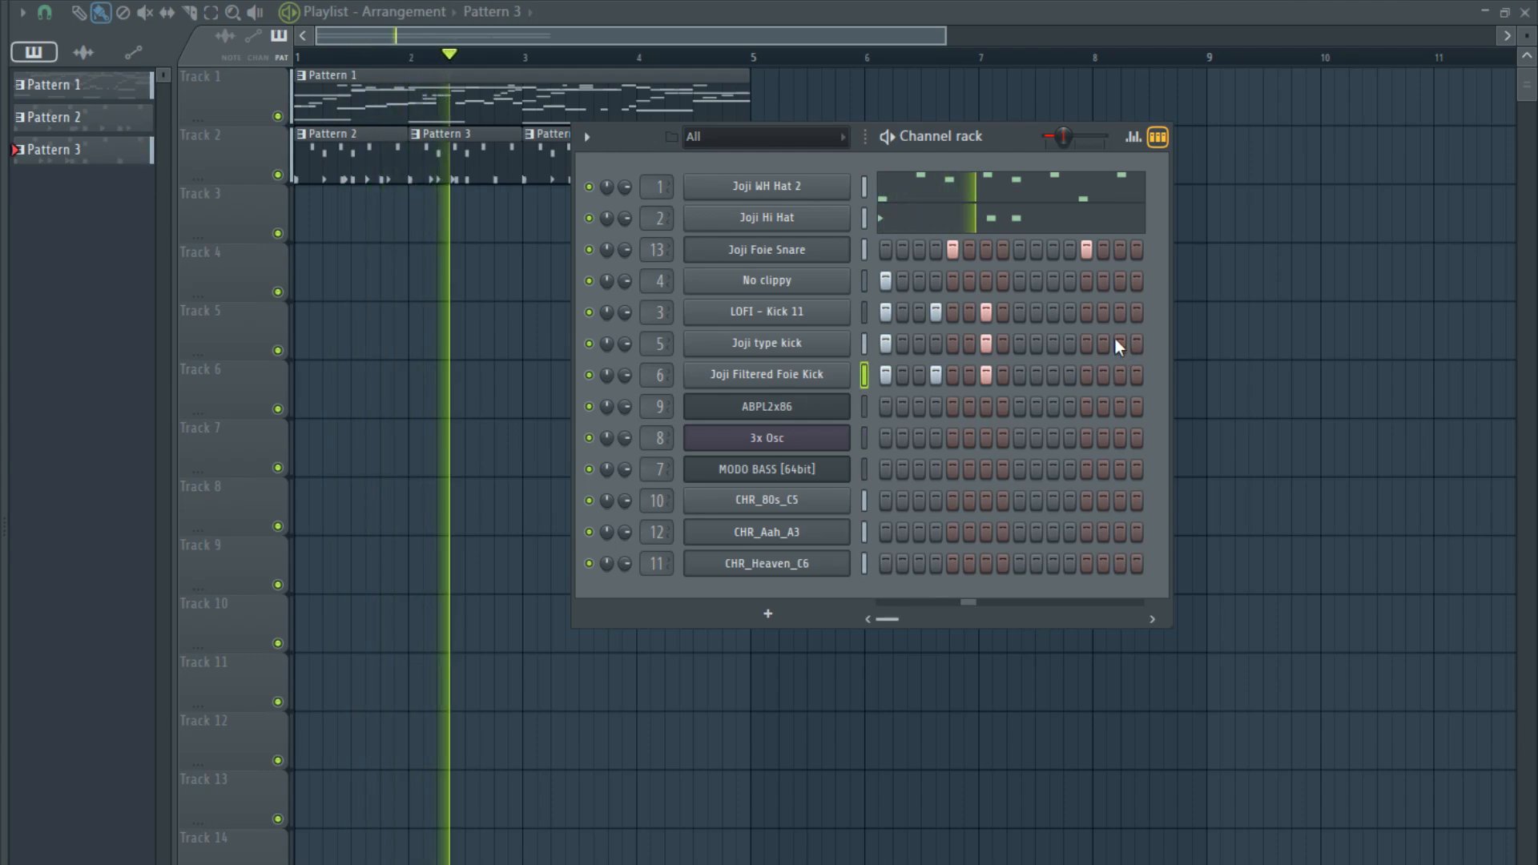
- Try a No clippy hit on step 15 of the drum pattern
click(1118, 286)
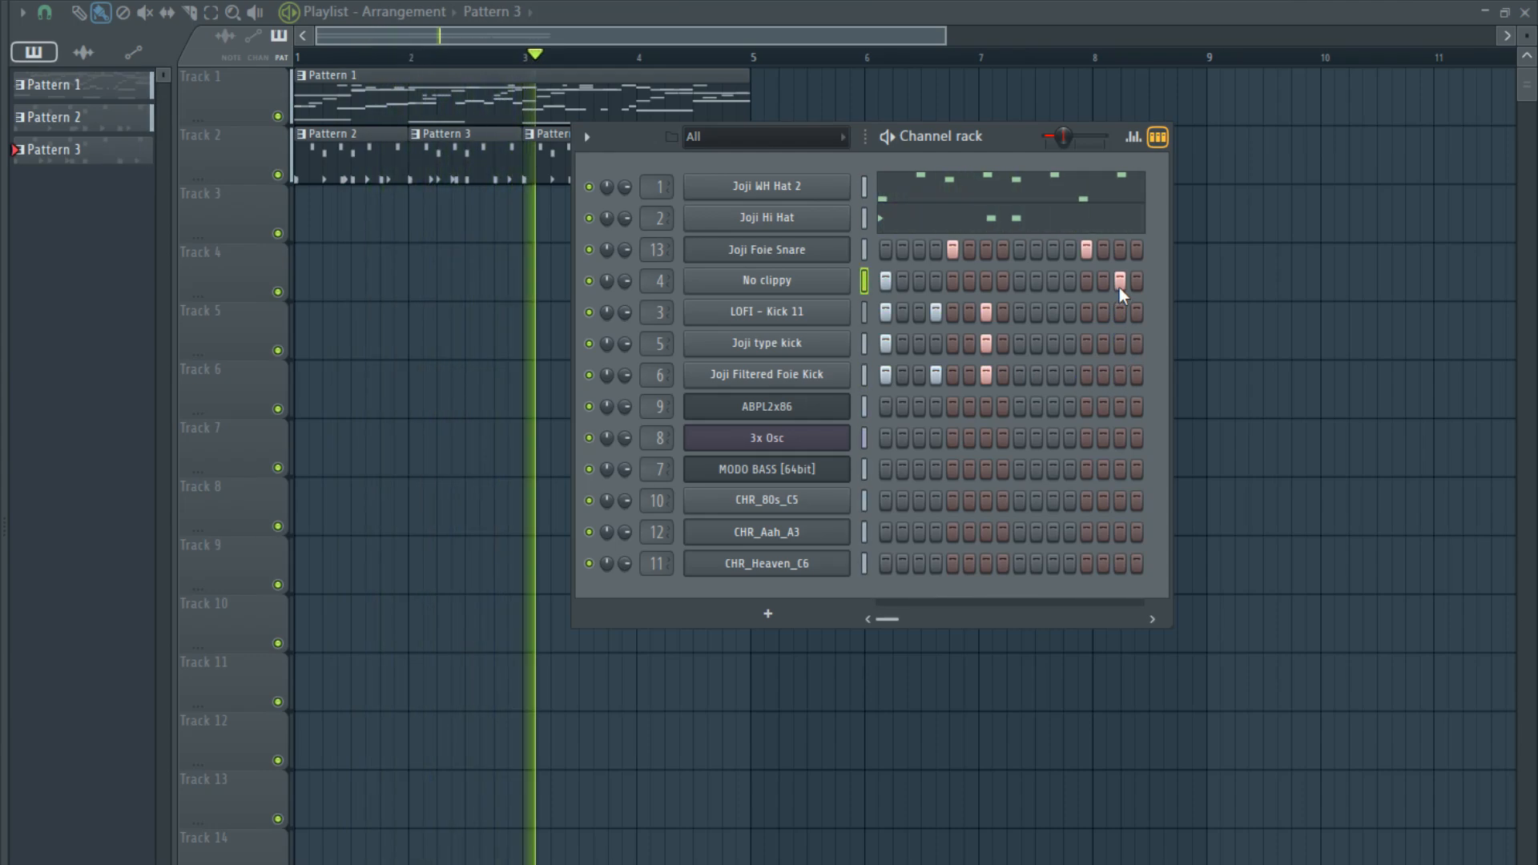
right_click(1120, 282)
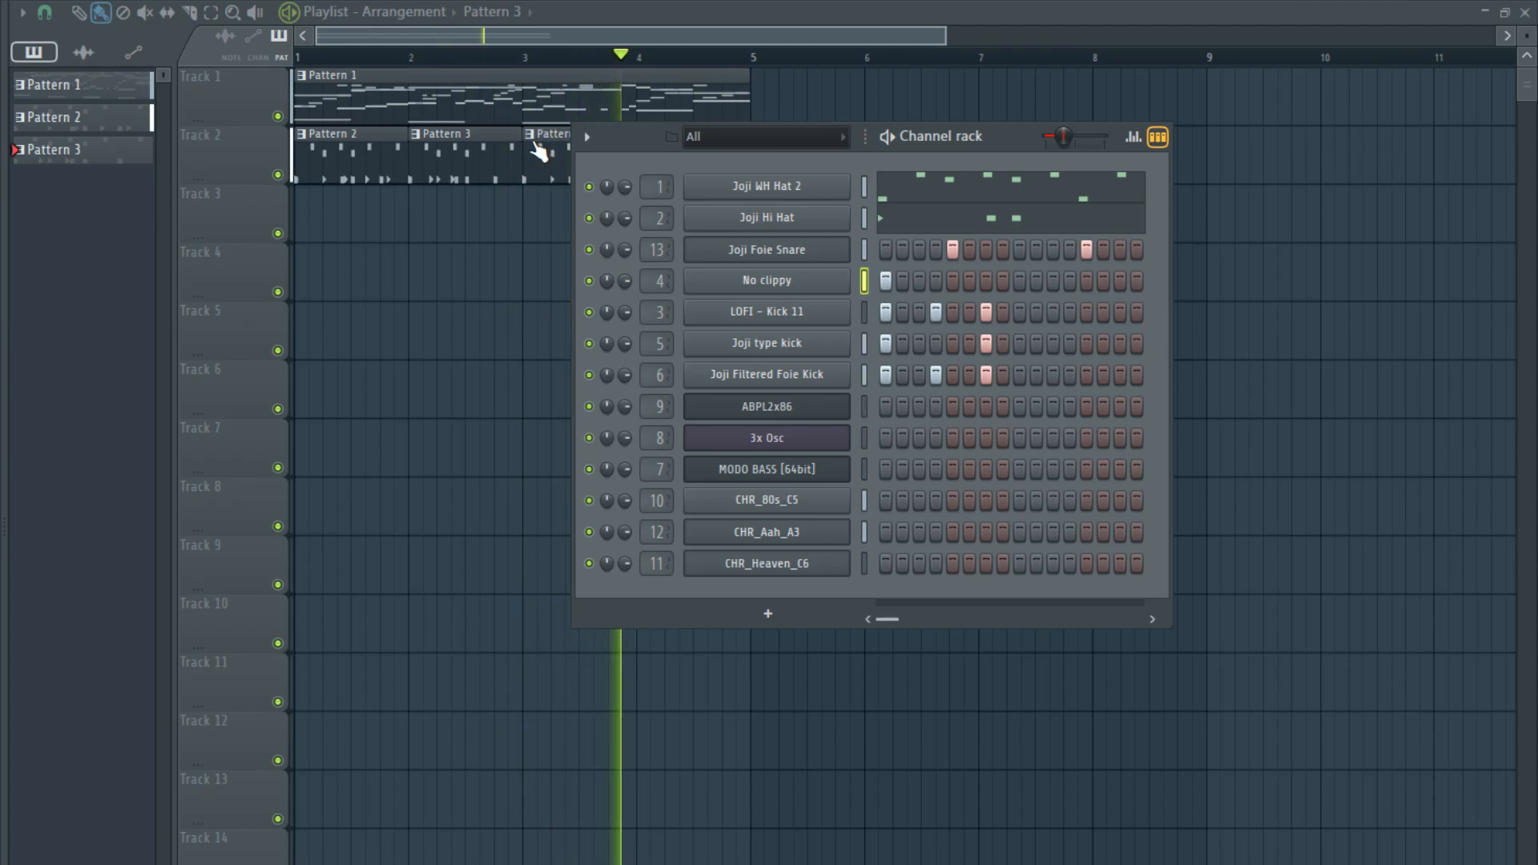
- Make the drum clip at bar 3 of Track 2 a separate, unique pattern
click(540, 152)
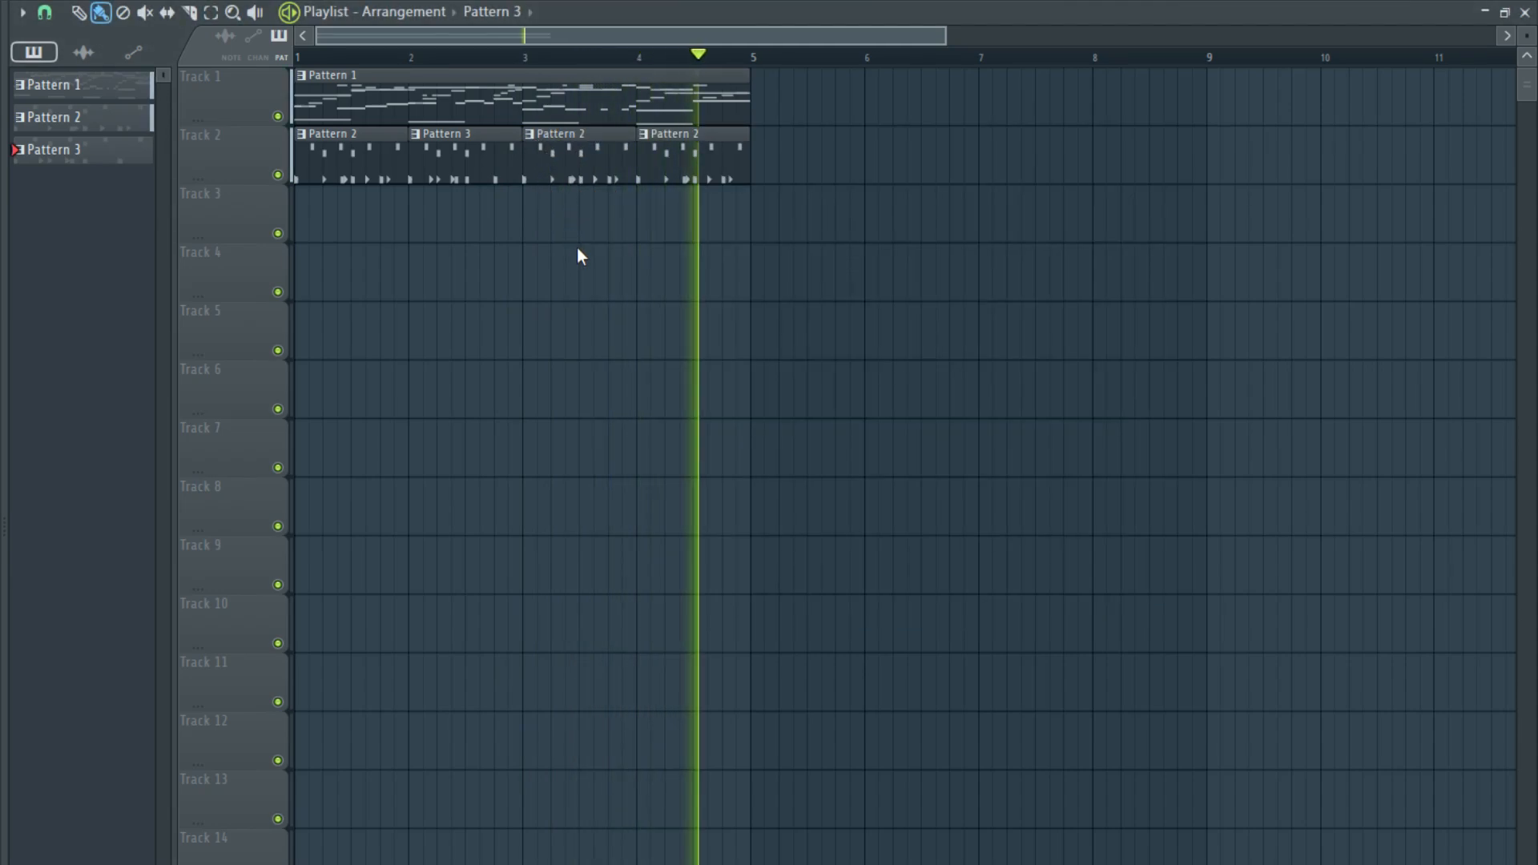
double_click(574, 182)
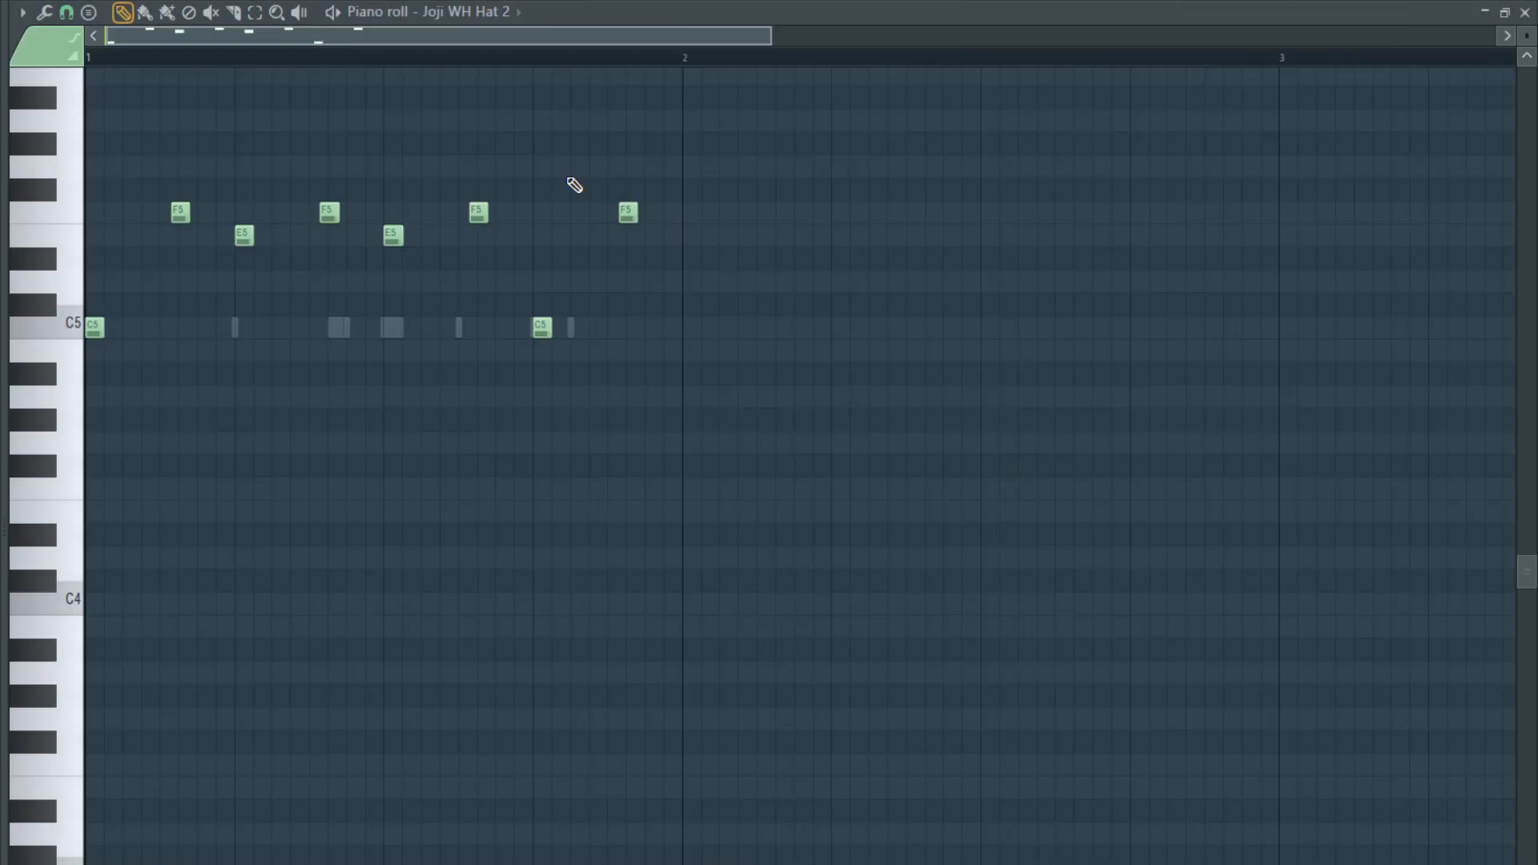
key(Escape)
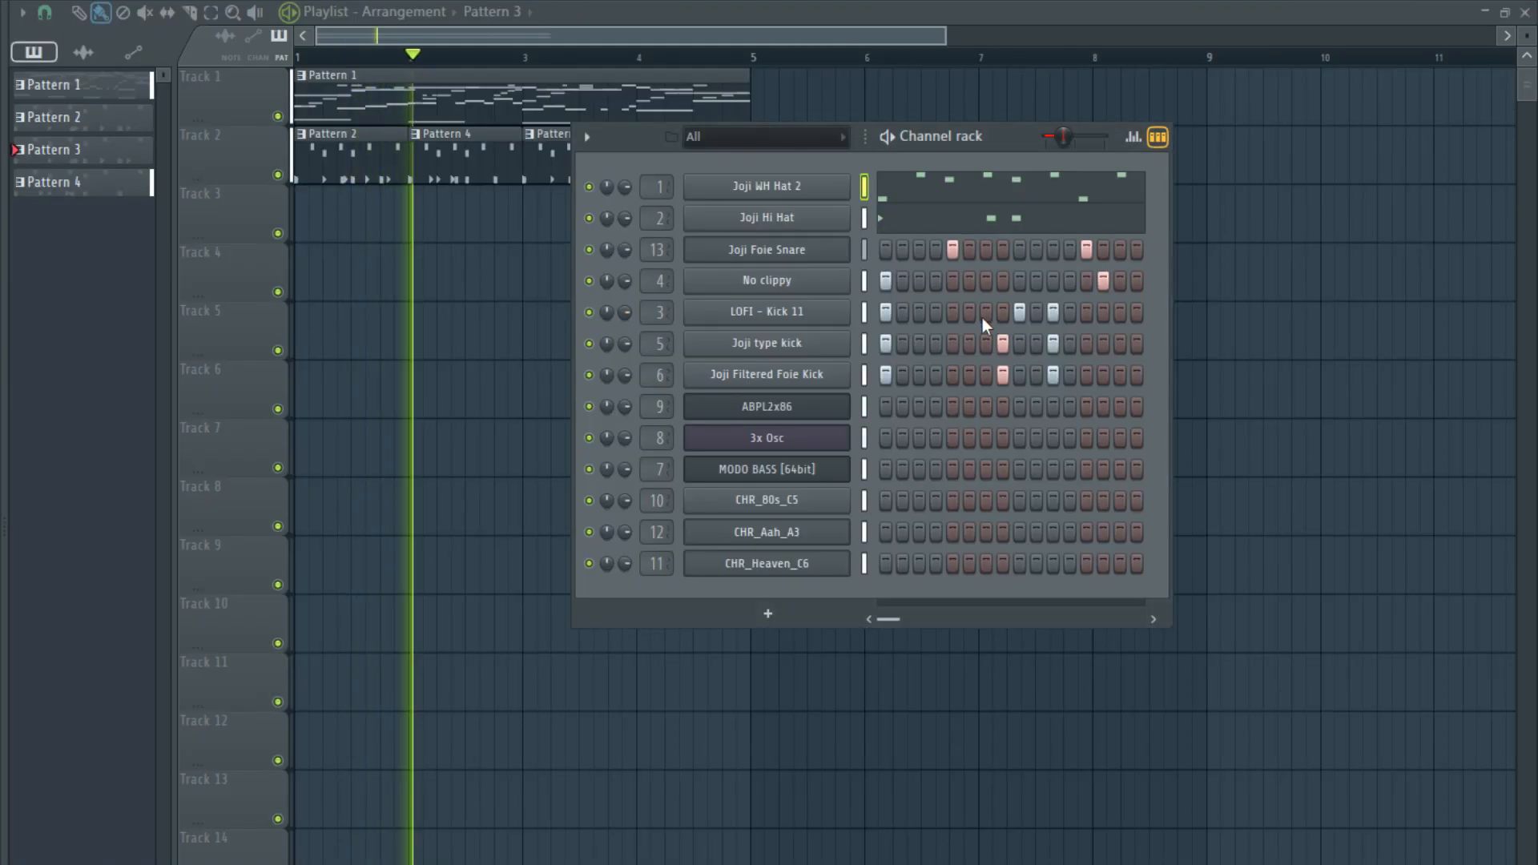
- In Pattern 3, clear both Joji kicks on step 8 and move their step 1 hits to step 2
right_click(1004, 374)
right_click(1003, 343)
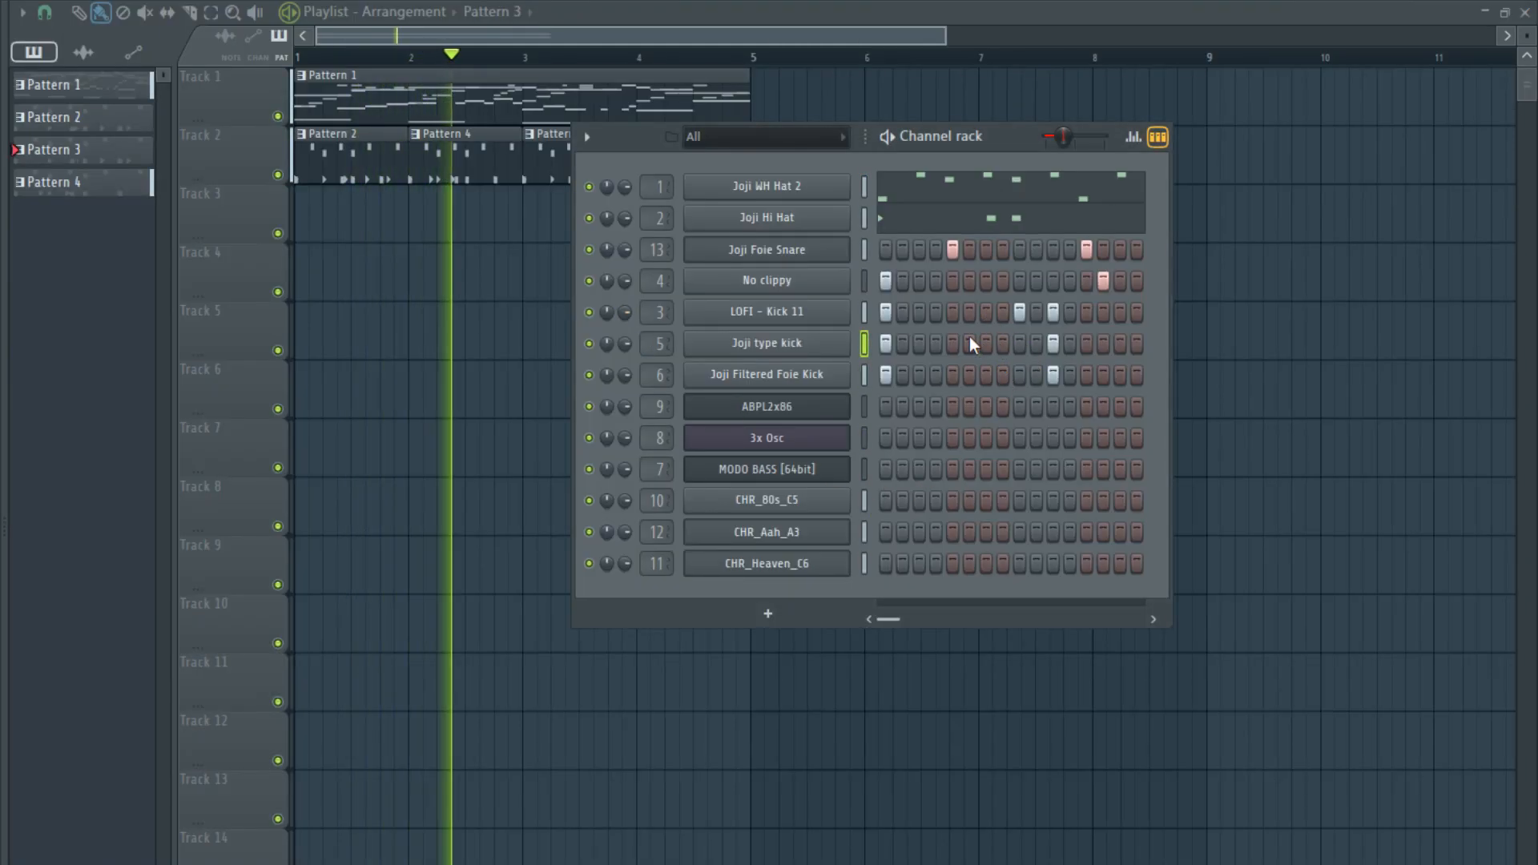
click(903, 374)
click(903, 343)
right_click(886, 374)
key(space)
right_click(886, 344)
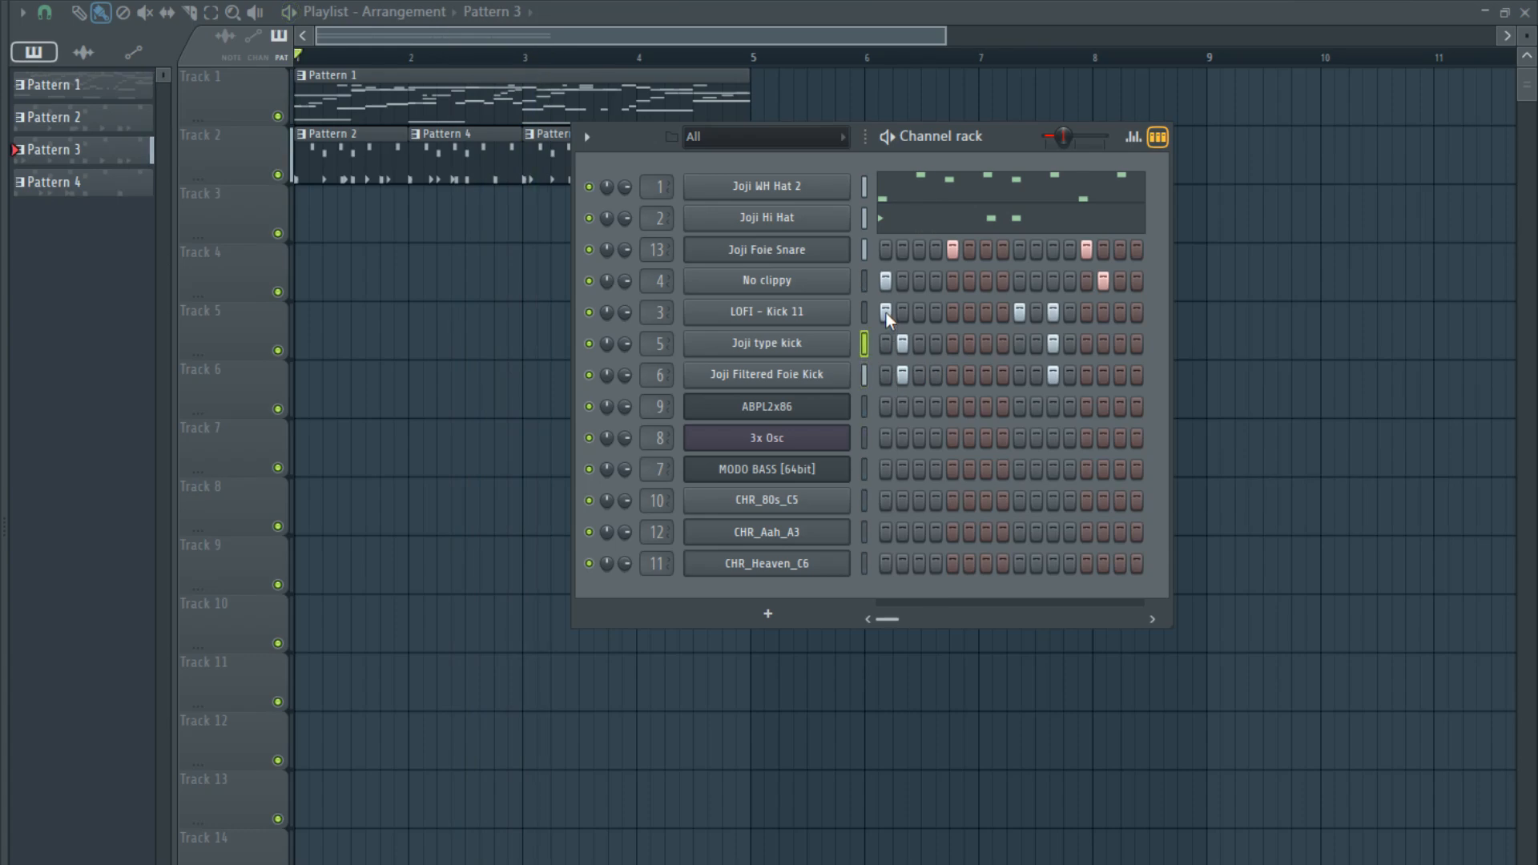
- Move No clippy and LOFI - Kick 11 from step 1 to step 3, and return Joji Filtered Foie Kick to step 1
right_click(884, 280)
right_click(886, 311)
right_click(903, 374)
click(886, 374)
click(919, 312)
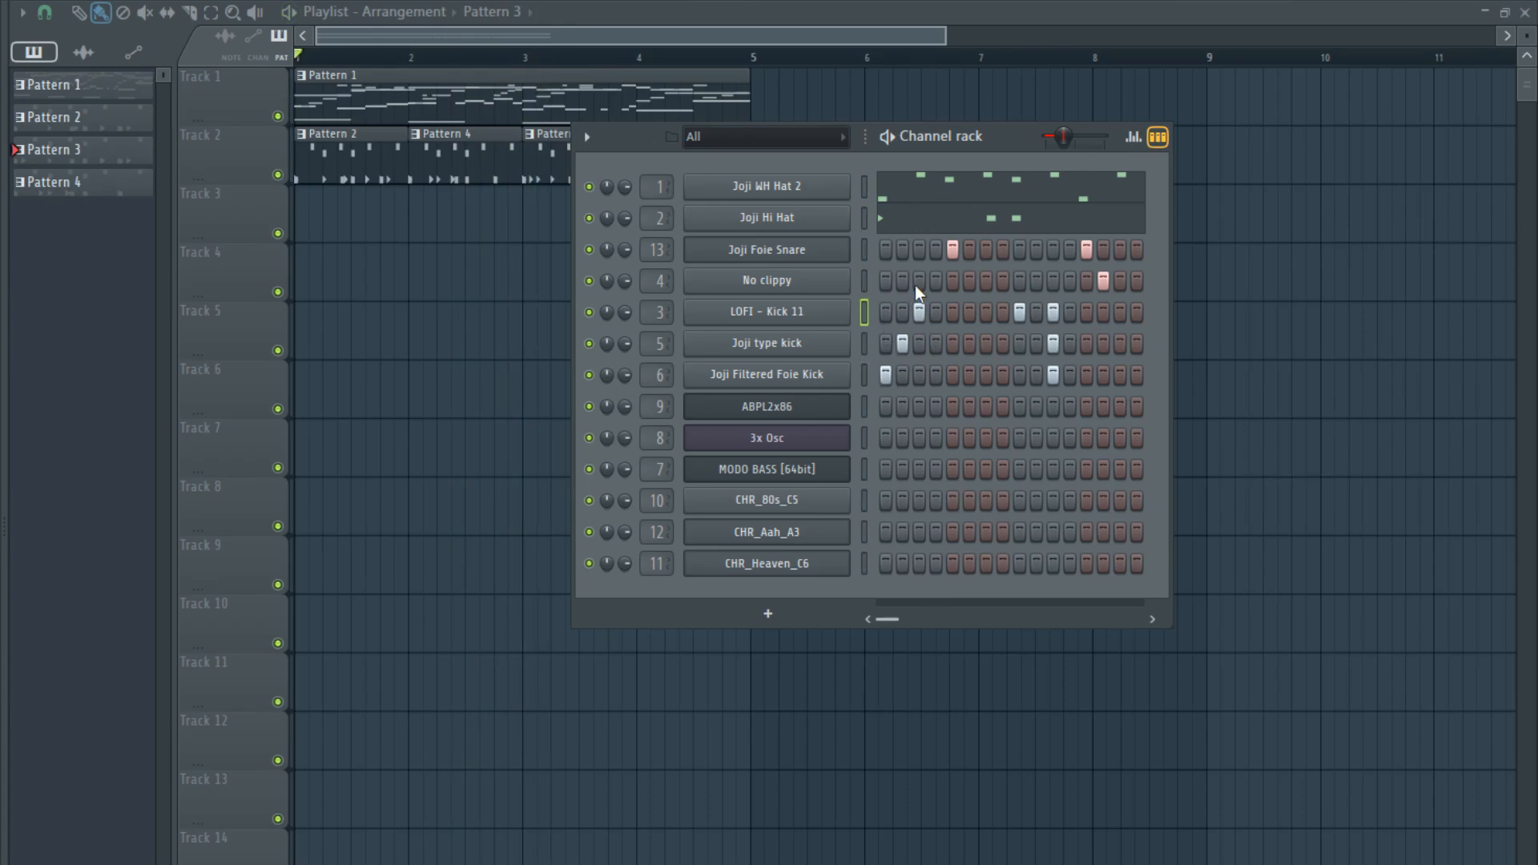
click(919, 281)
- Play the arrangement from bar 3 and add LOFI - Kick 11 and No clippy hits on step 6
drag(593, 56, 529, 56)
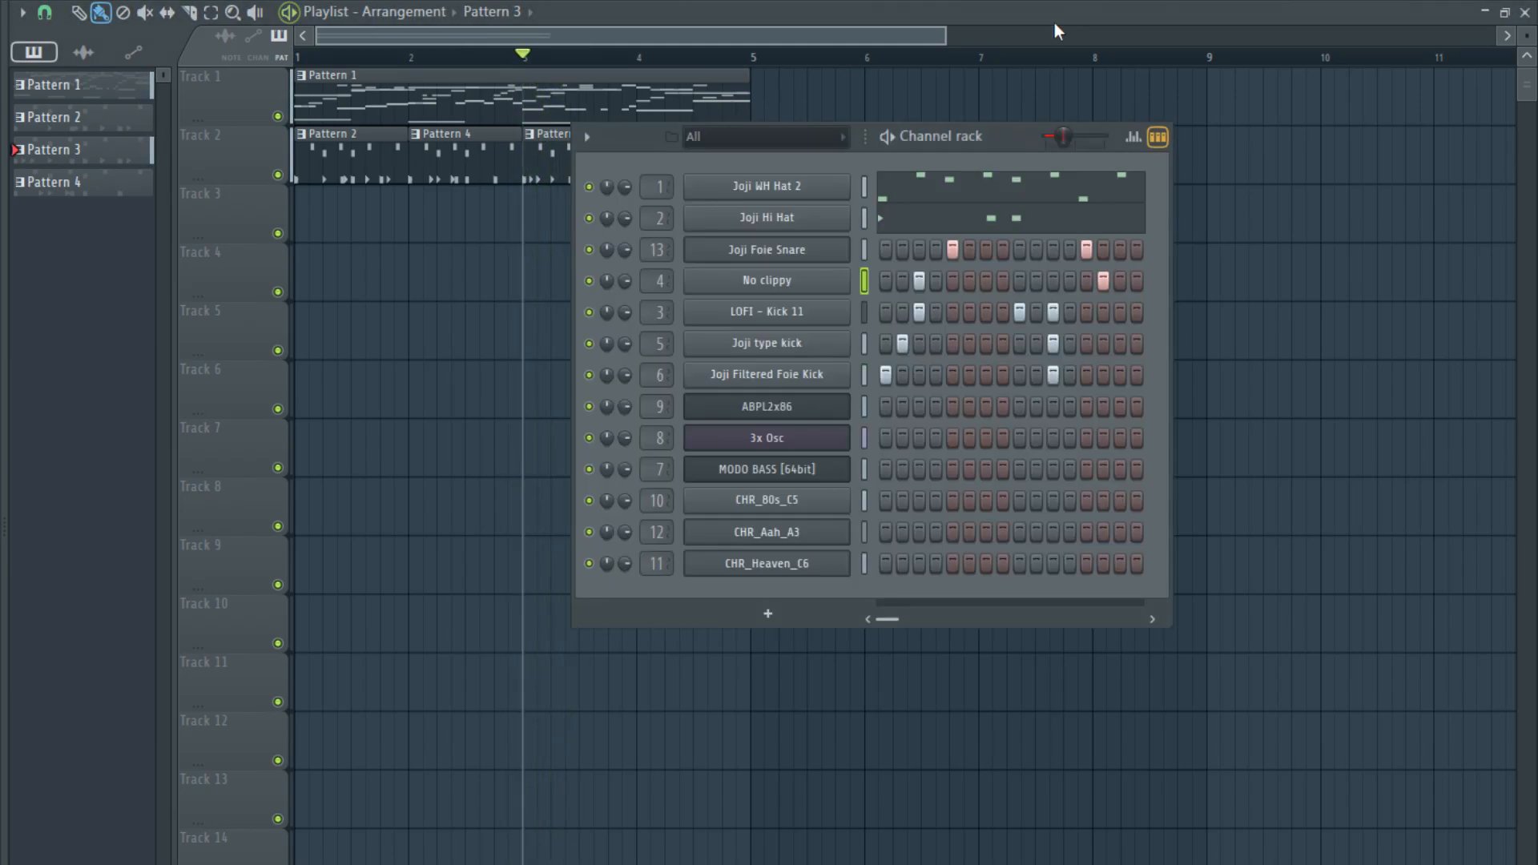
key(F6)
key(space)
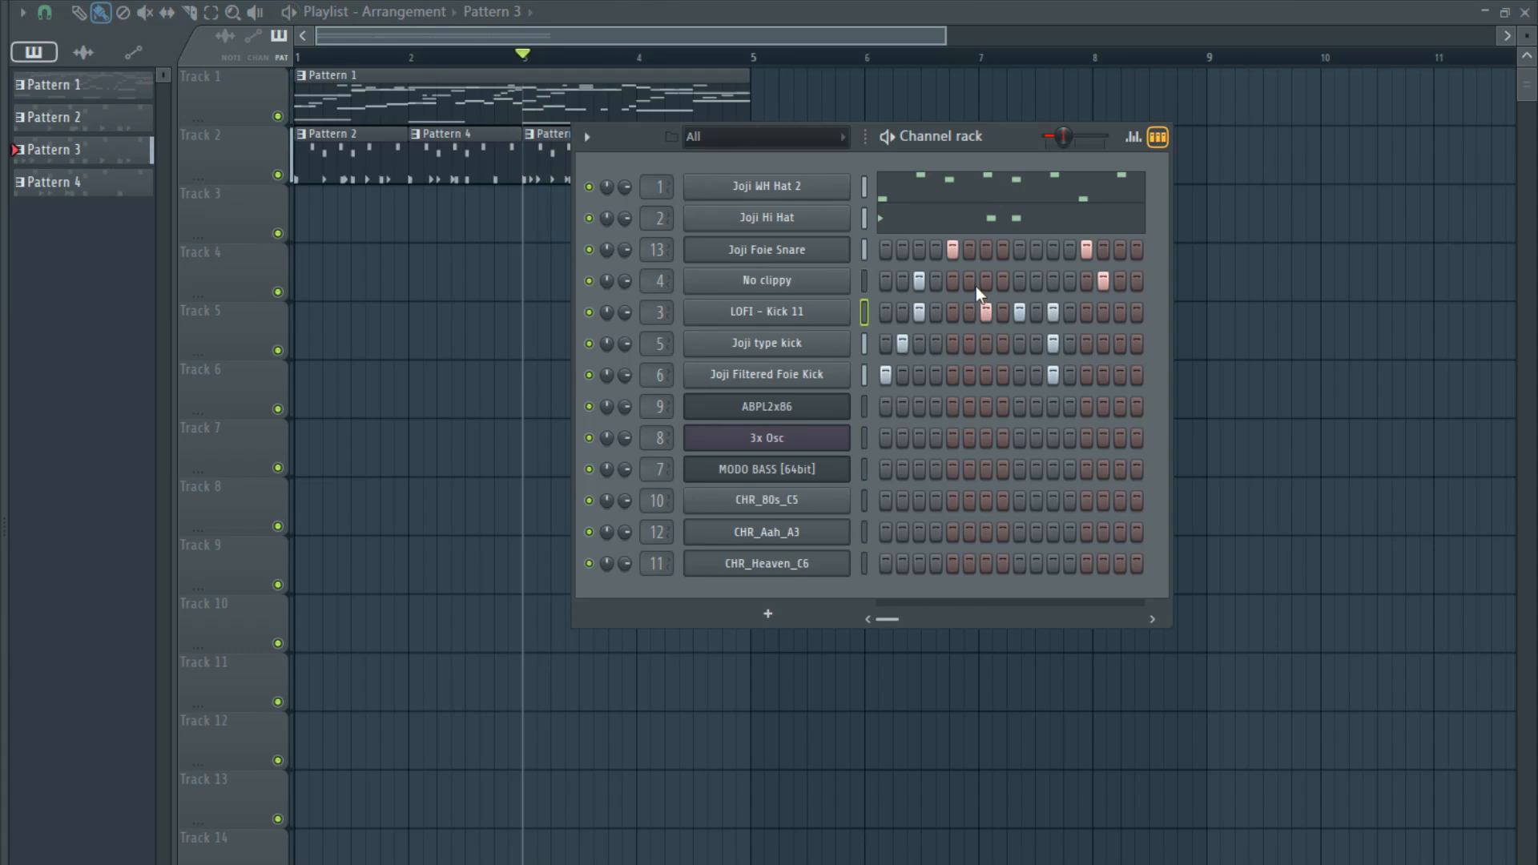
click(966, 312)
click(965, 278)
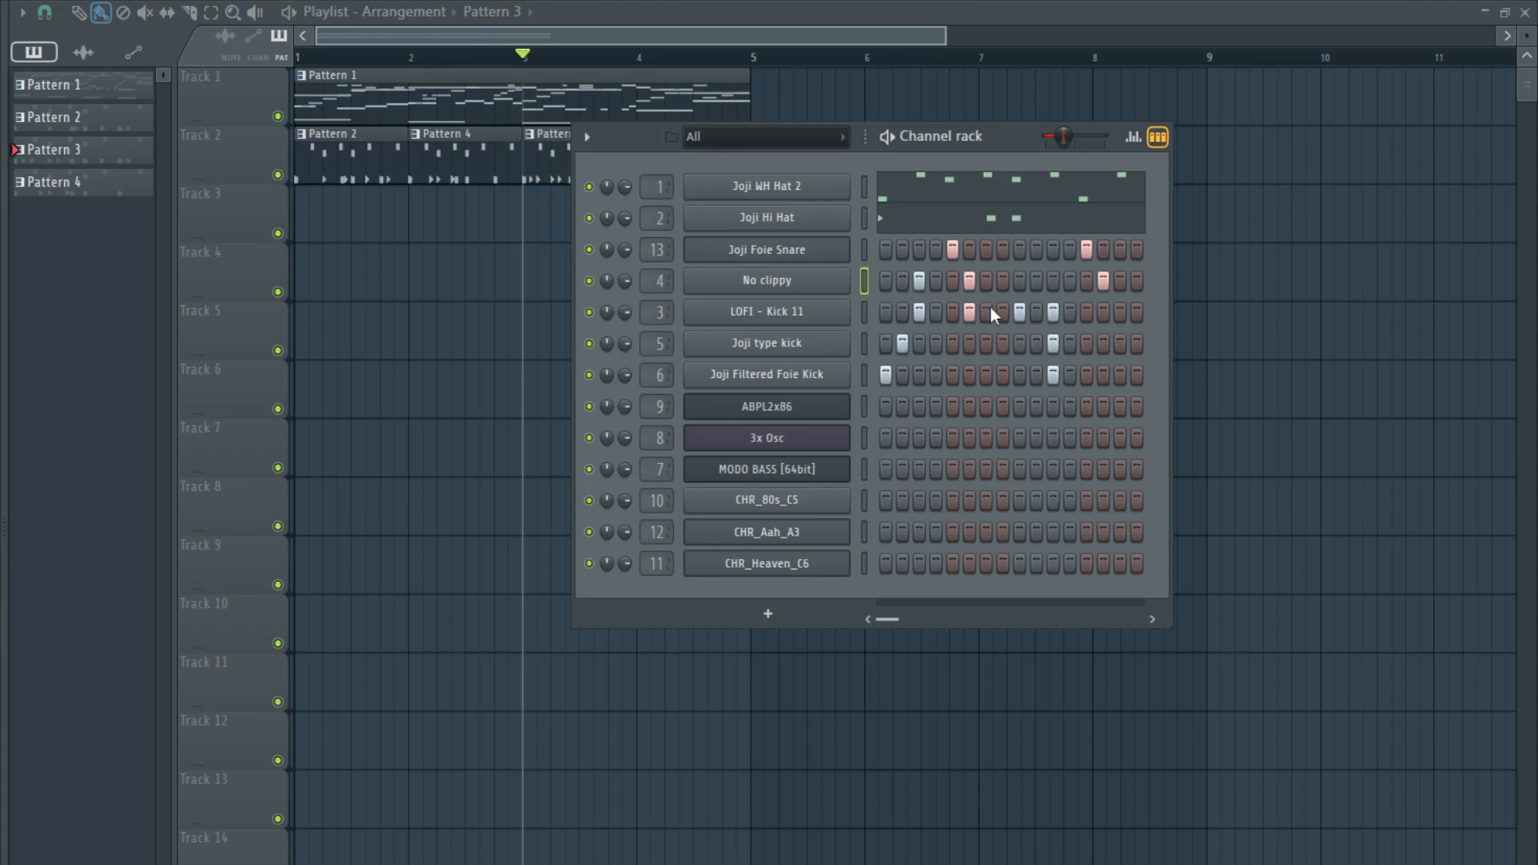
- Add No clippy on step 9, clear the three kicks on step 11, and place LOFI - Kick 11 and No clippy on step 12
click(1019, 282)
click(1052, 374)
click(1053, 343)
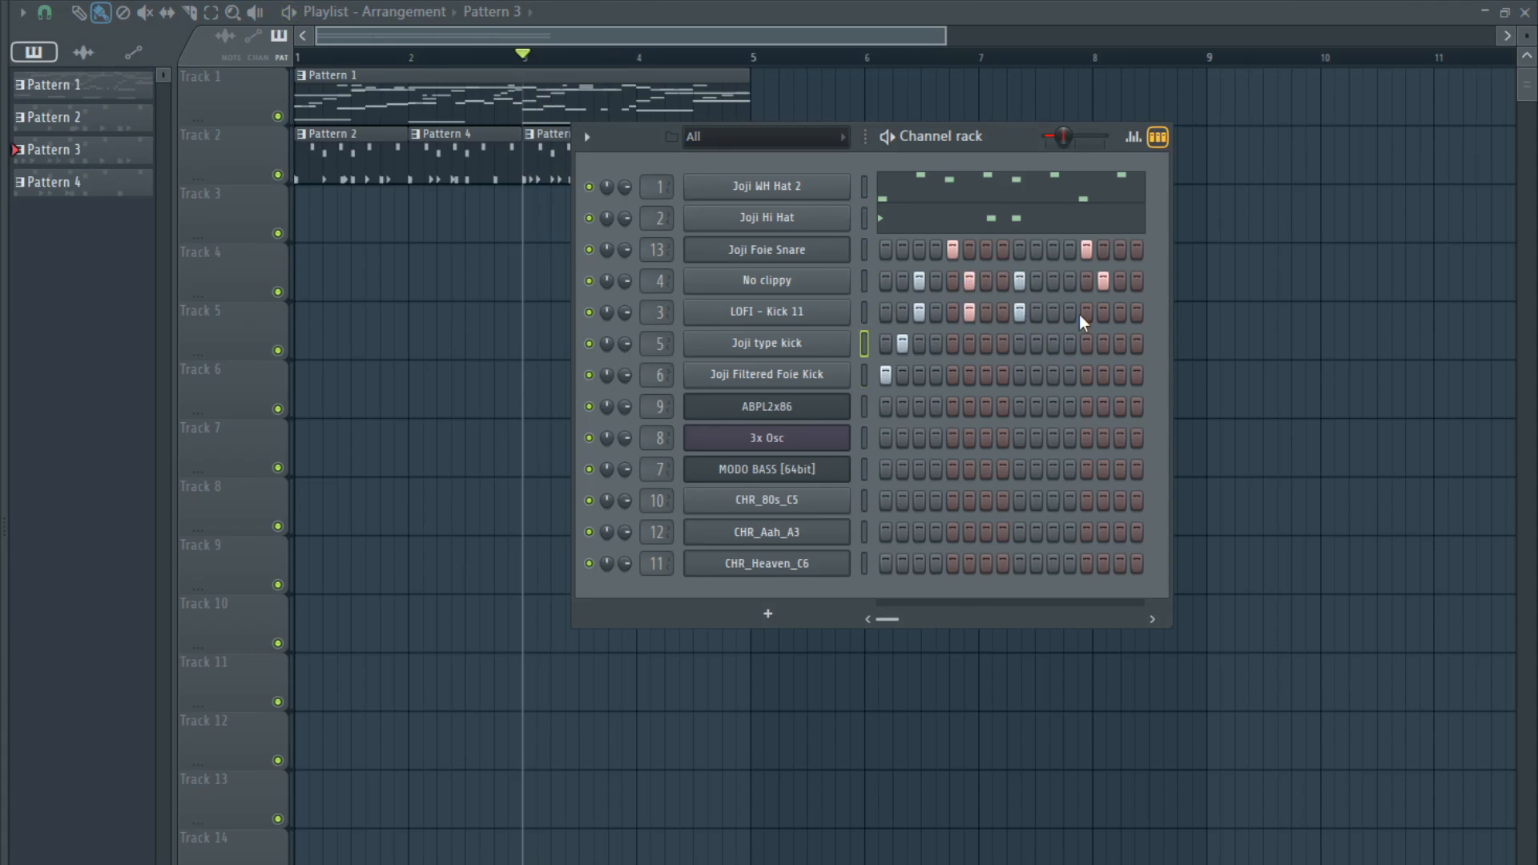
click(1069, 313)
click(1070, 280)
- Audition Pattern 3, move No clippy from step 14 to 15, add LOFI - Kick 11 there, and return the playhead to bar 1
key(space)
click(1103, 280)
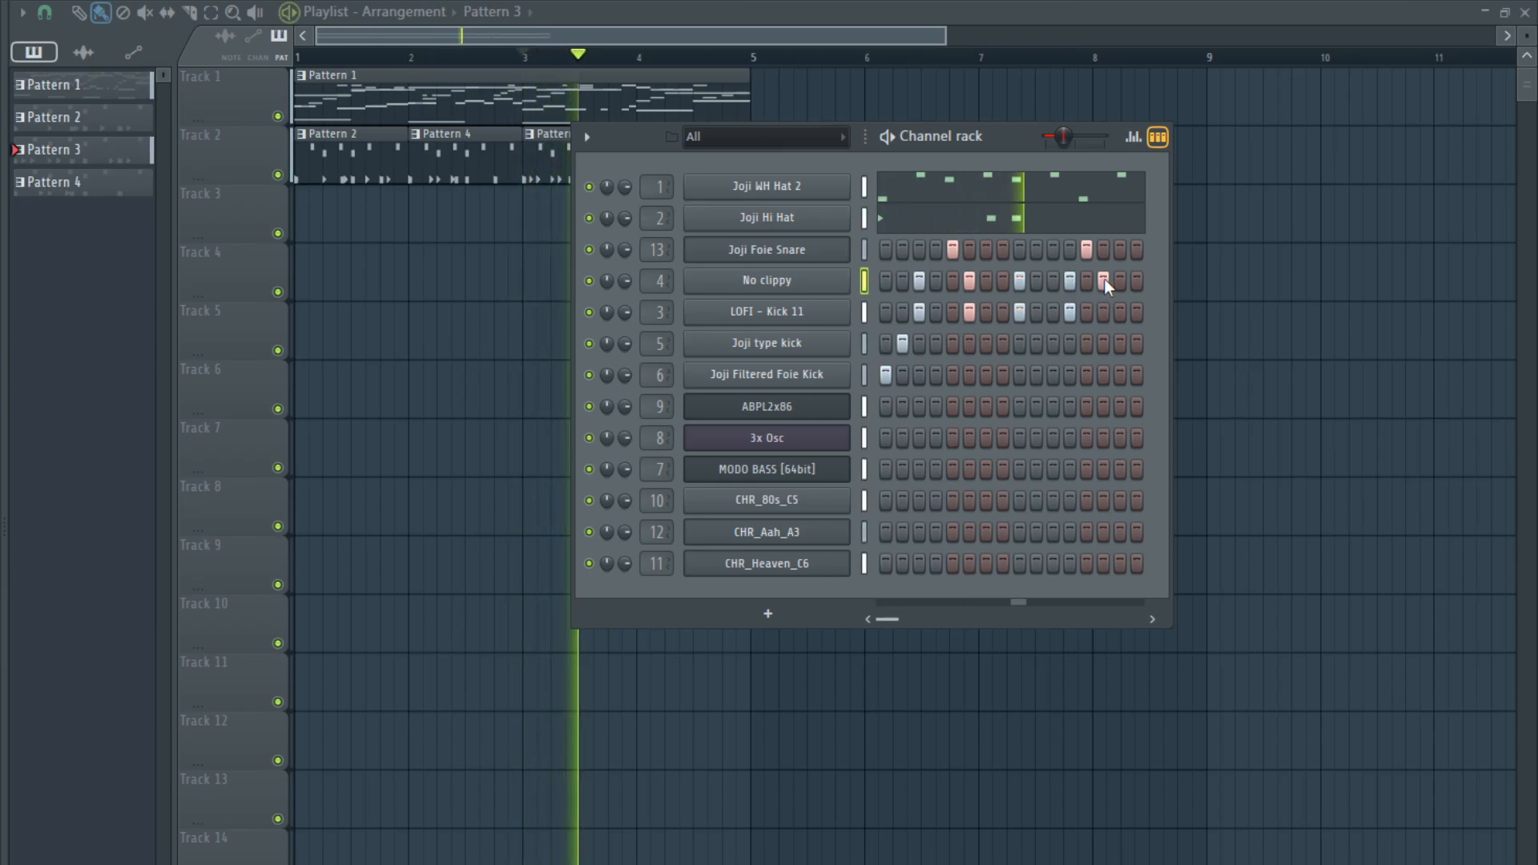
key(space)
click(1120, 312)
click(1120, 280)
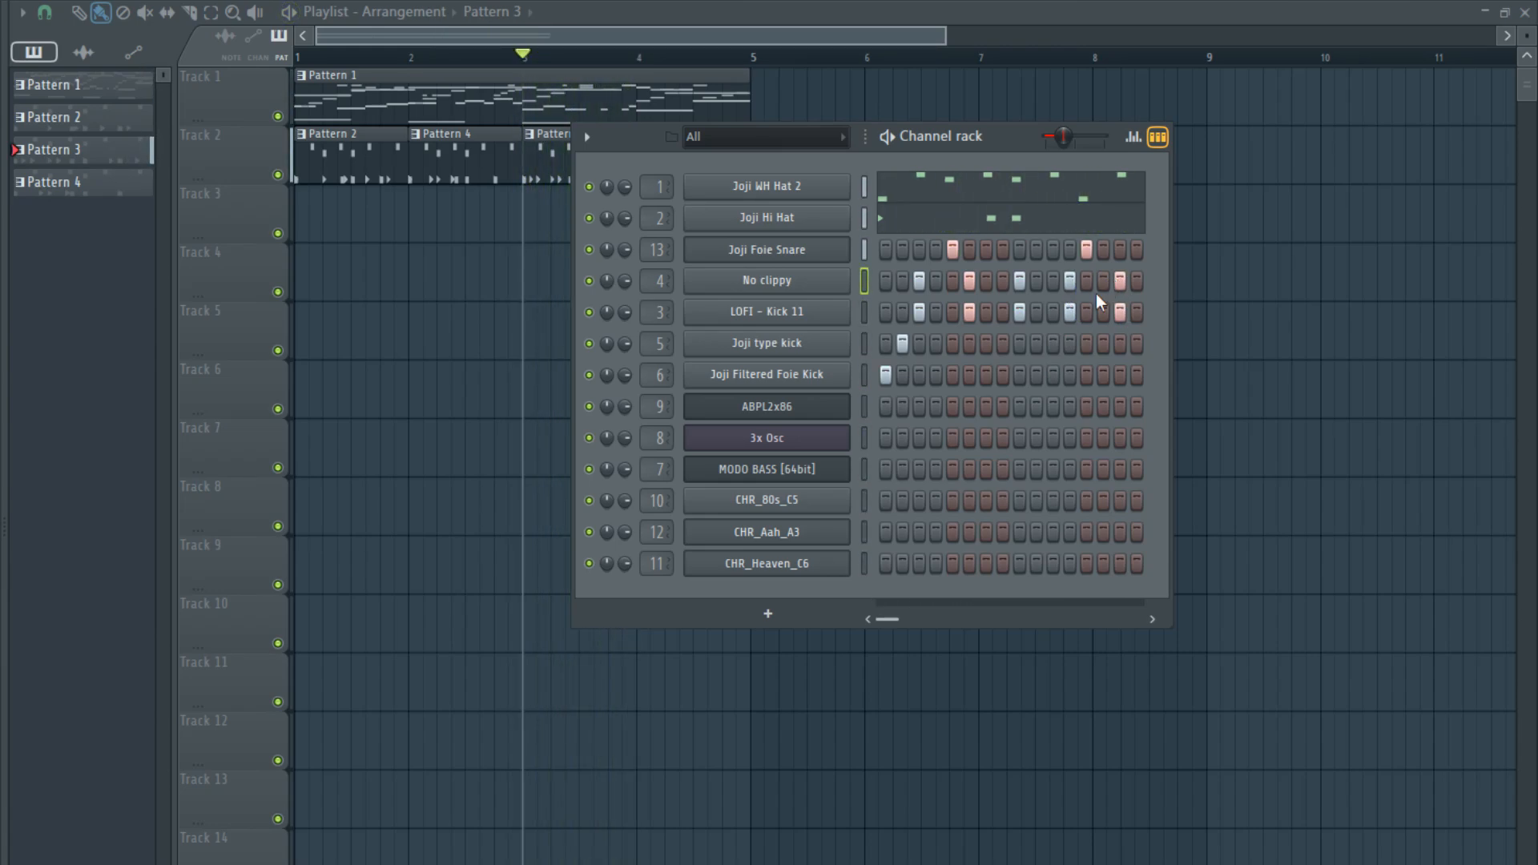
drag(490, 58, 295, 63)
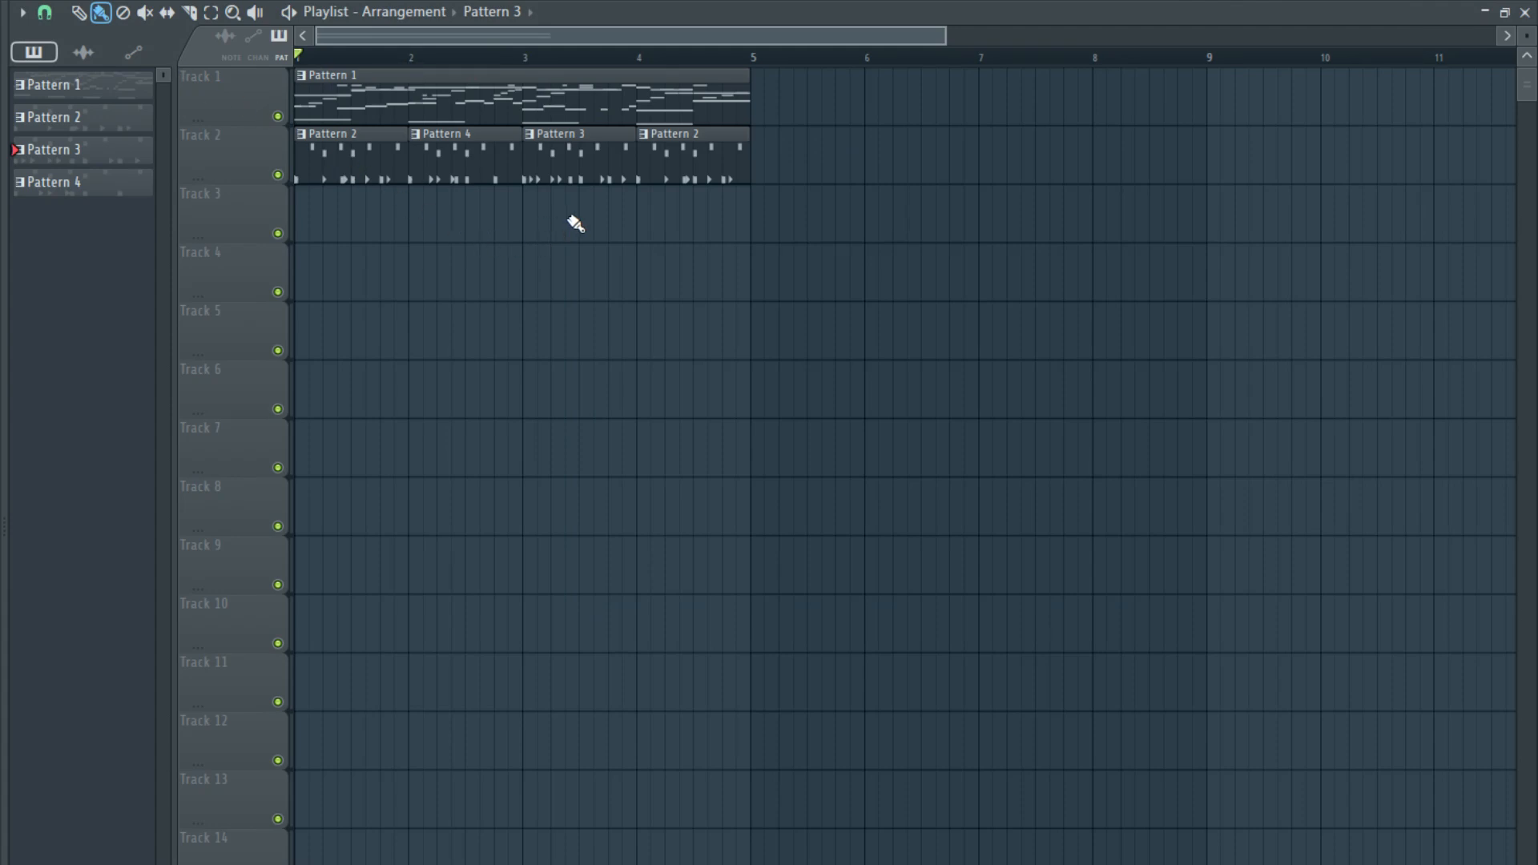
- Replace the Pattern 2 clip at bar 4 of Track 2 with Pattern 4
scroll(722, 159, down, 2)
drag(723, 159, 704, 161)
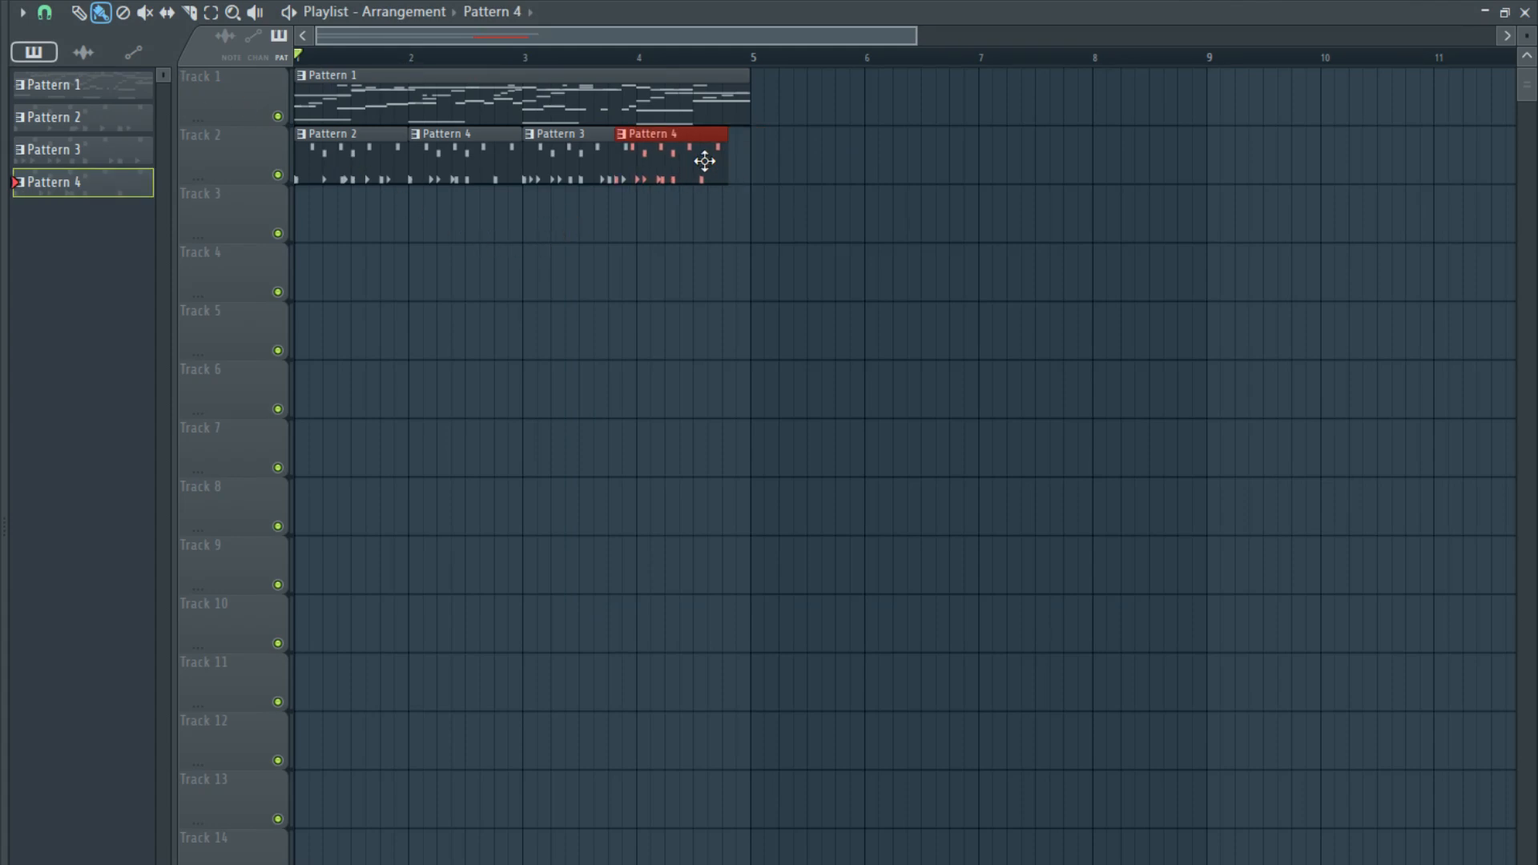
- Add the cthulhu sleeps hat and Joji WH Hat 1 samples as new channels below Joji Foie Snare
key(F6)
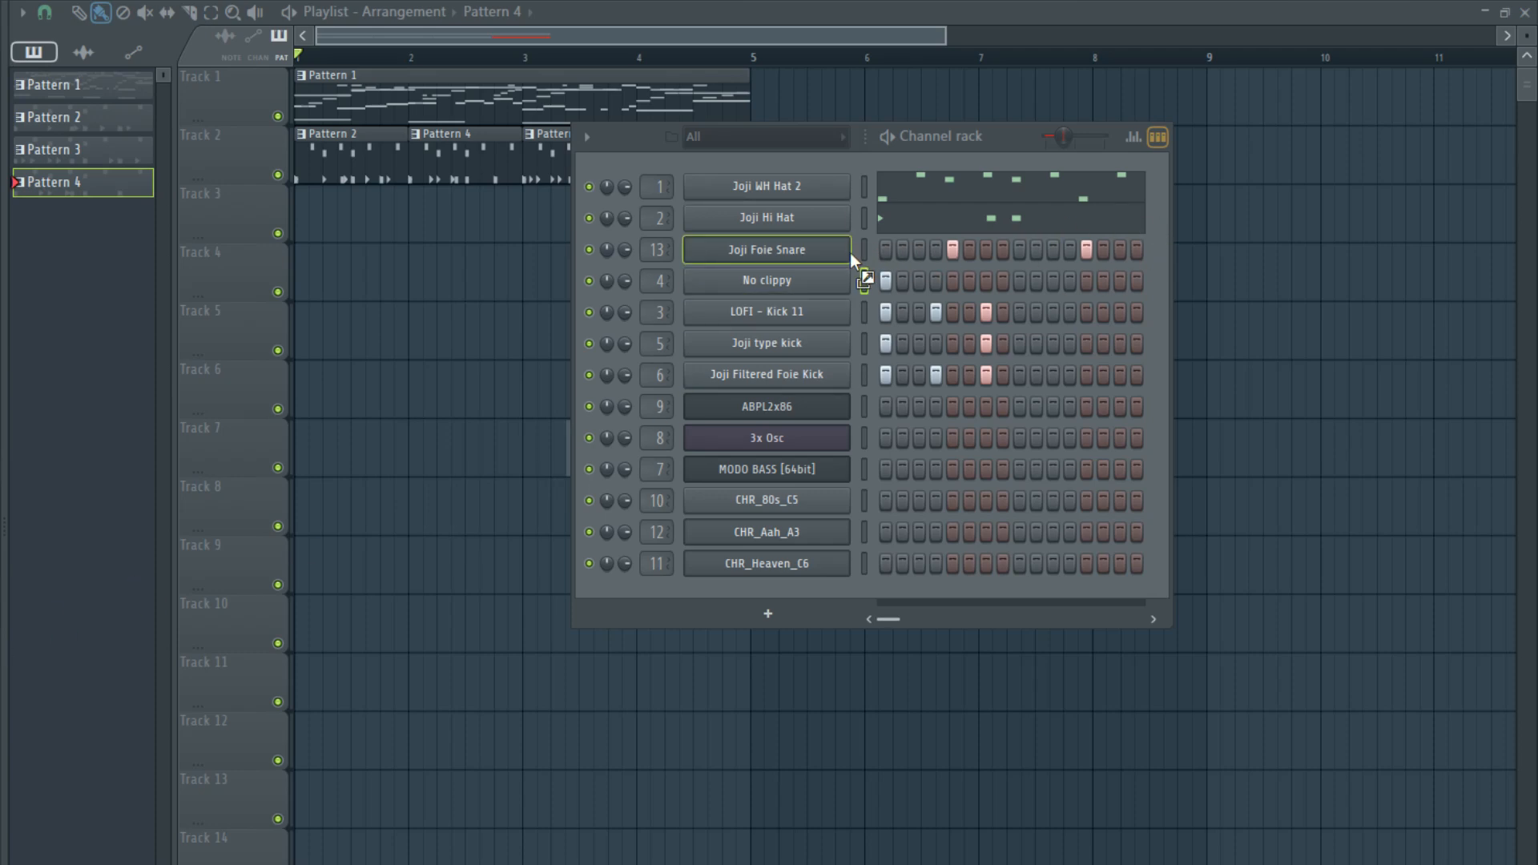
drag(849, 252, 851, 257)
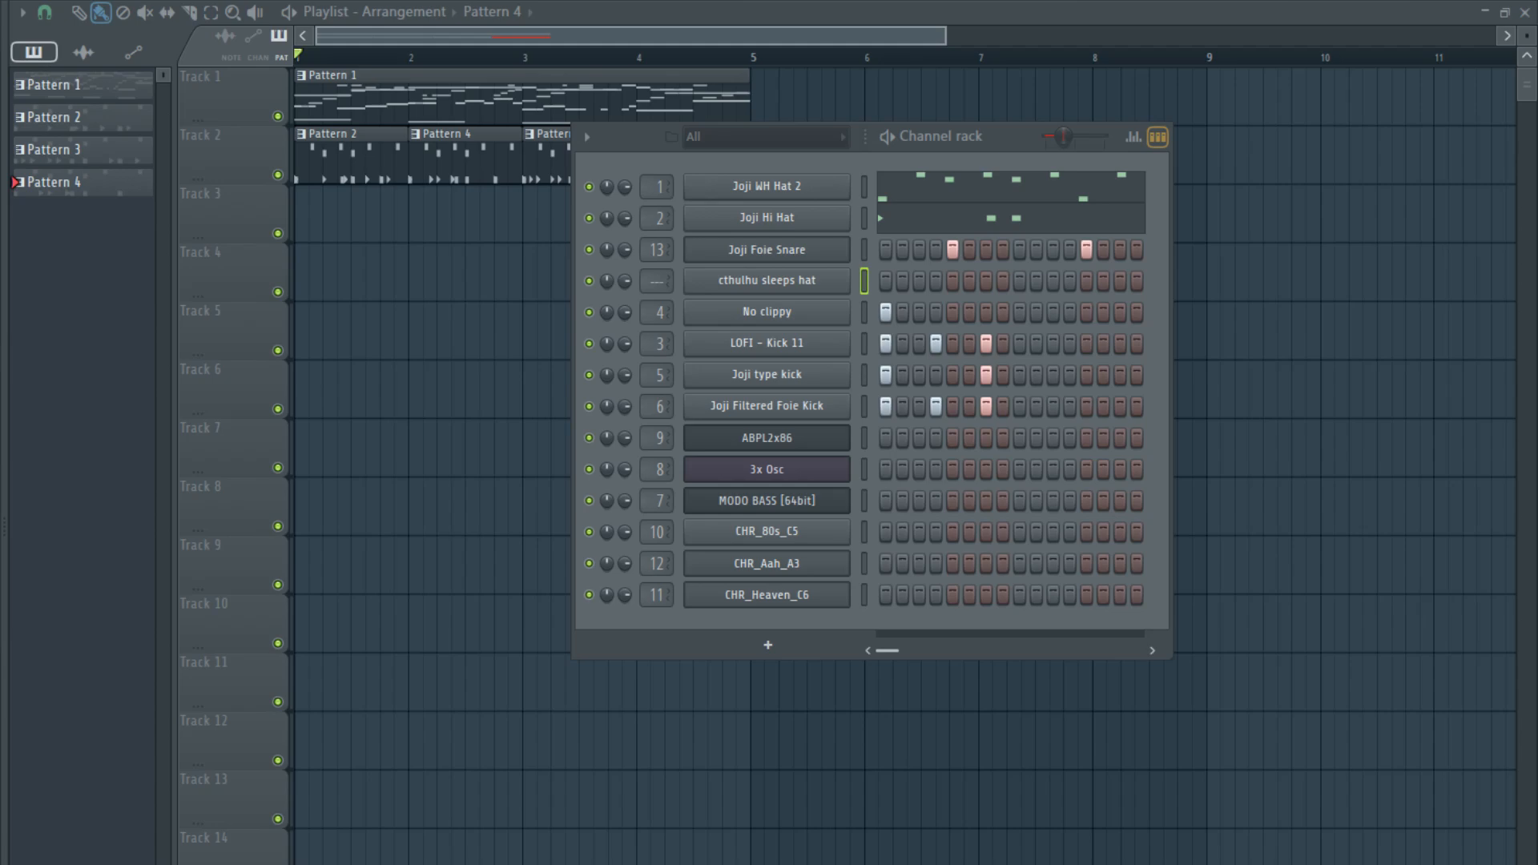
drag(561, 450, 806, 268)
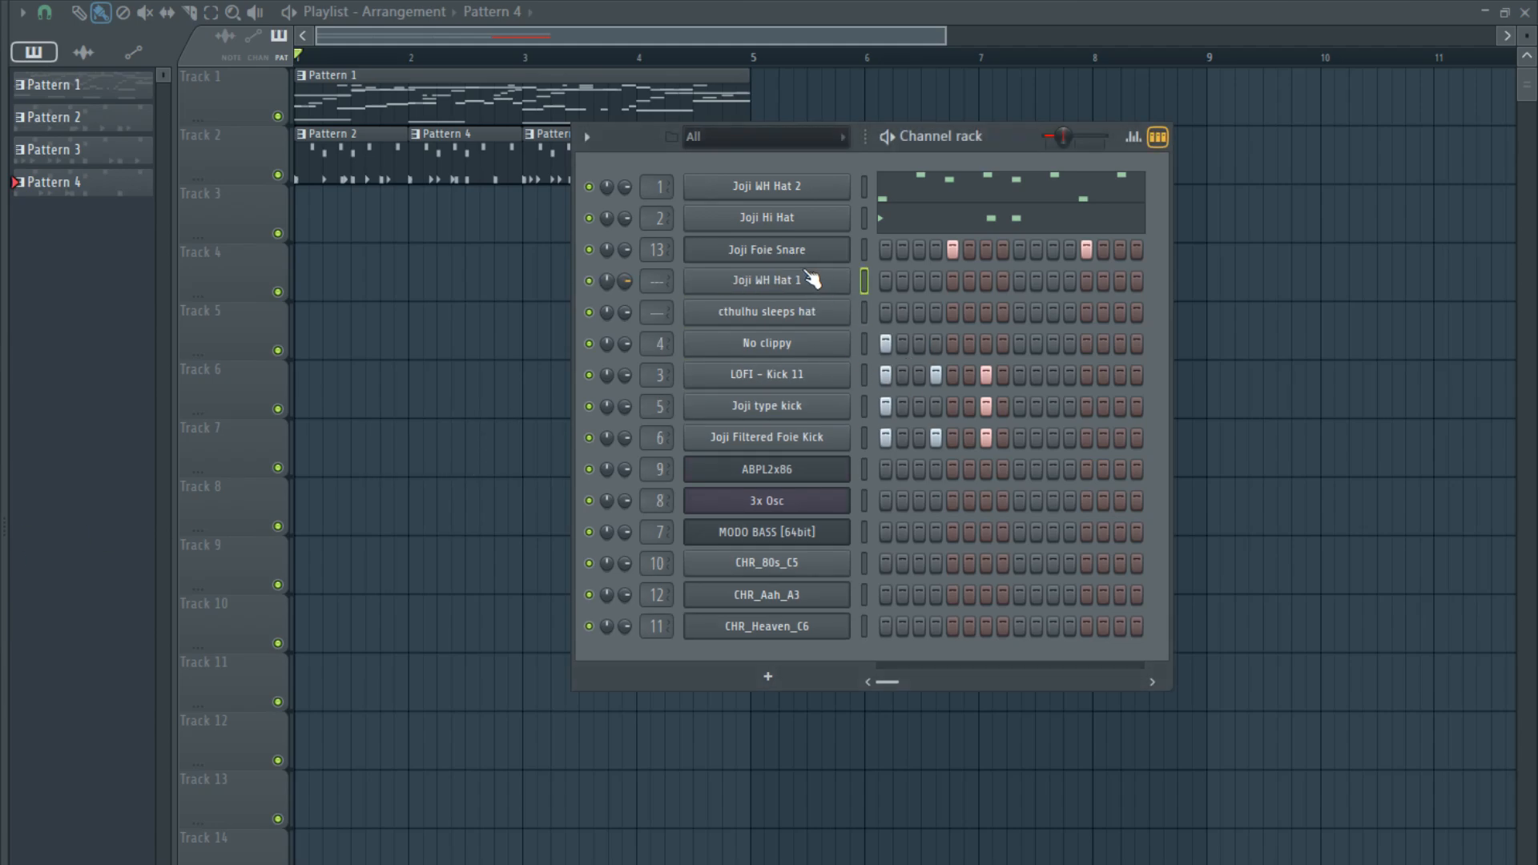
- Sequence cthulhu sleeps hat on steps 1, 7 and 10 and Joji WH Hat 1 on steps 4 and 14
click(887, 311)
click(936, 281)
click(986, 312)
click(1069, 313)
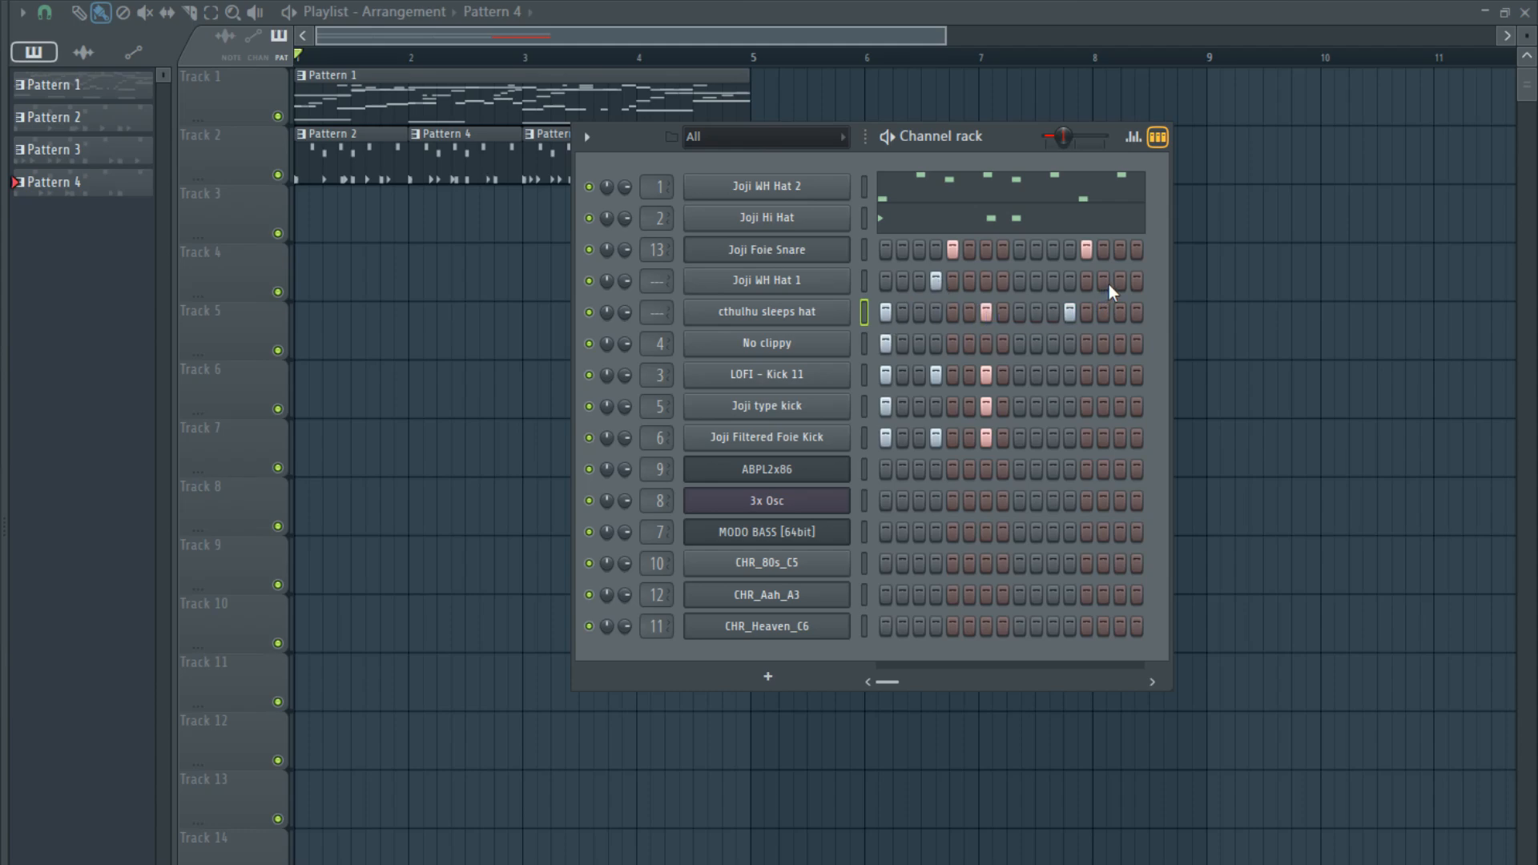
click(1119, 281)
click(1069, 317)
click(1119, 281)
click(1103, 281)
- Route Joji WH Hat 1 and cthulhu sleeps hat to mixer tracks 14 and 15, pan them left and right, and play the arrangement
key(ctrl+l)
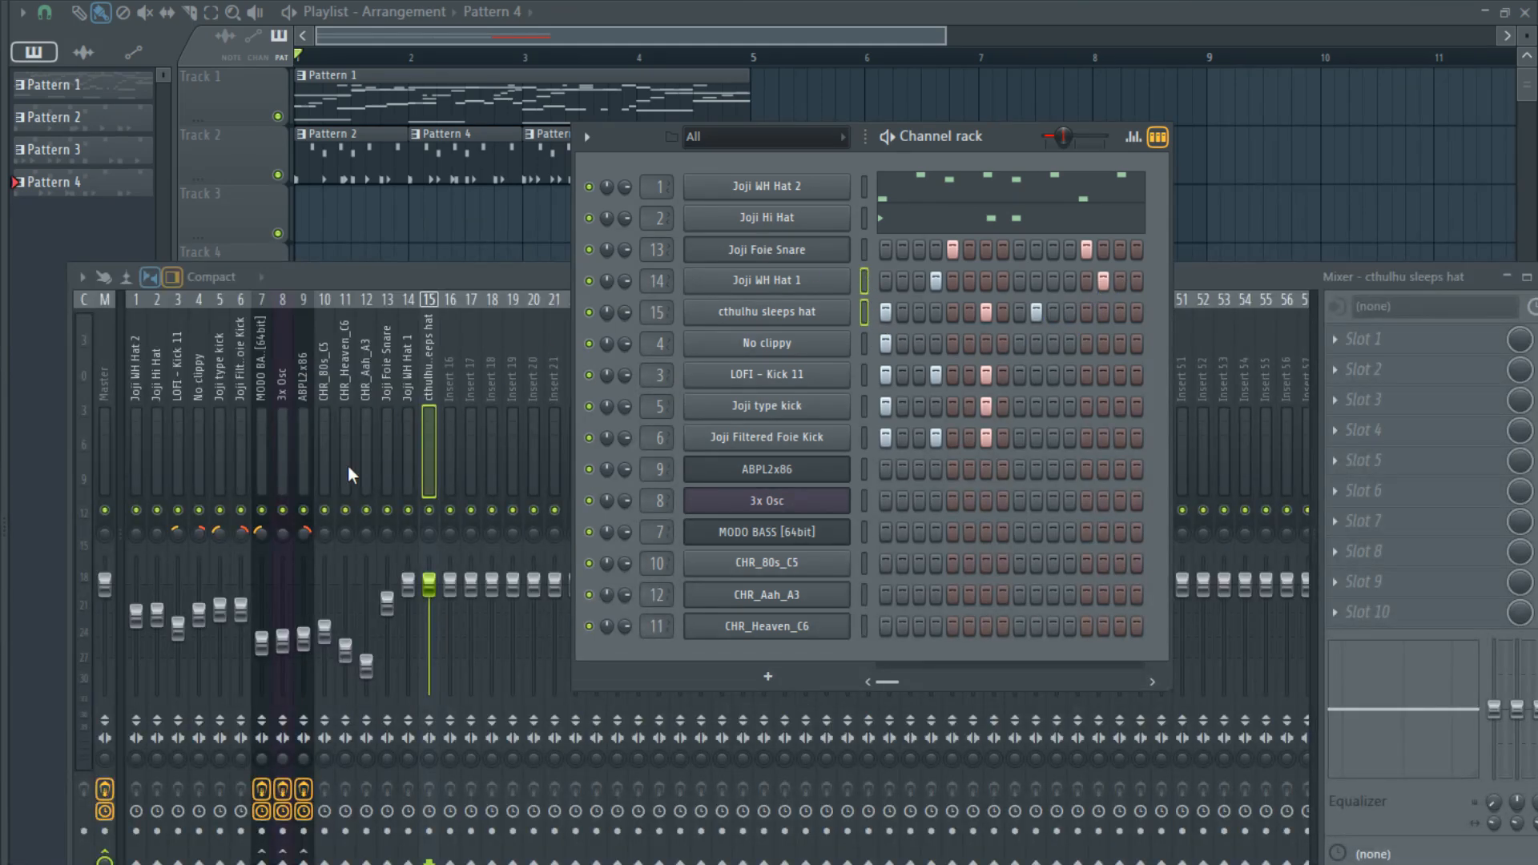
drag(410, 534, 436, 508)
key(space)
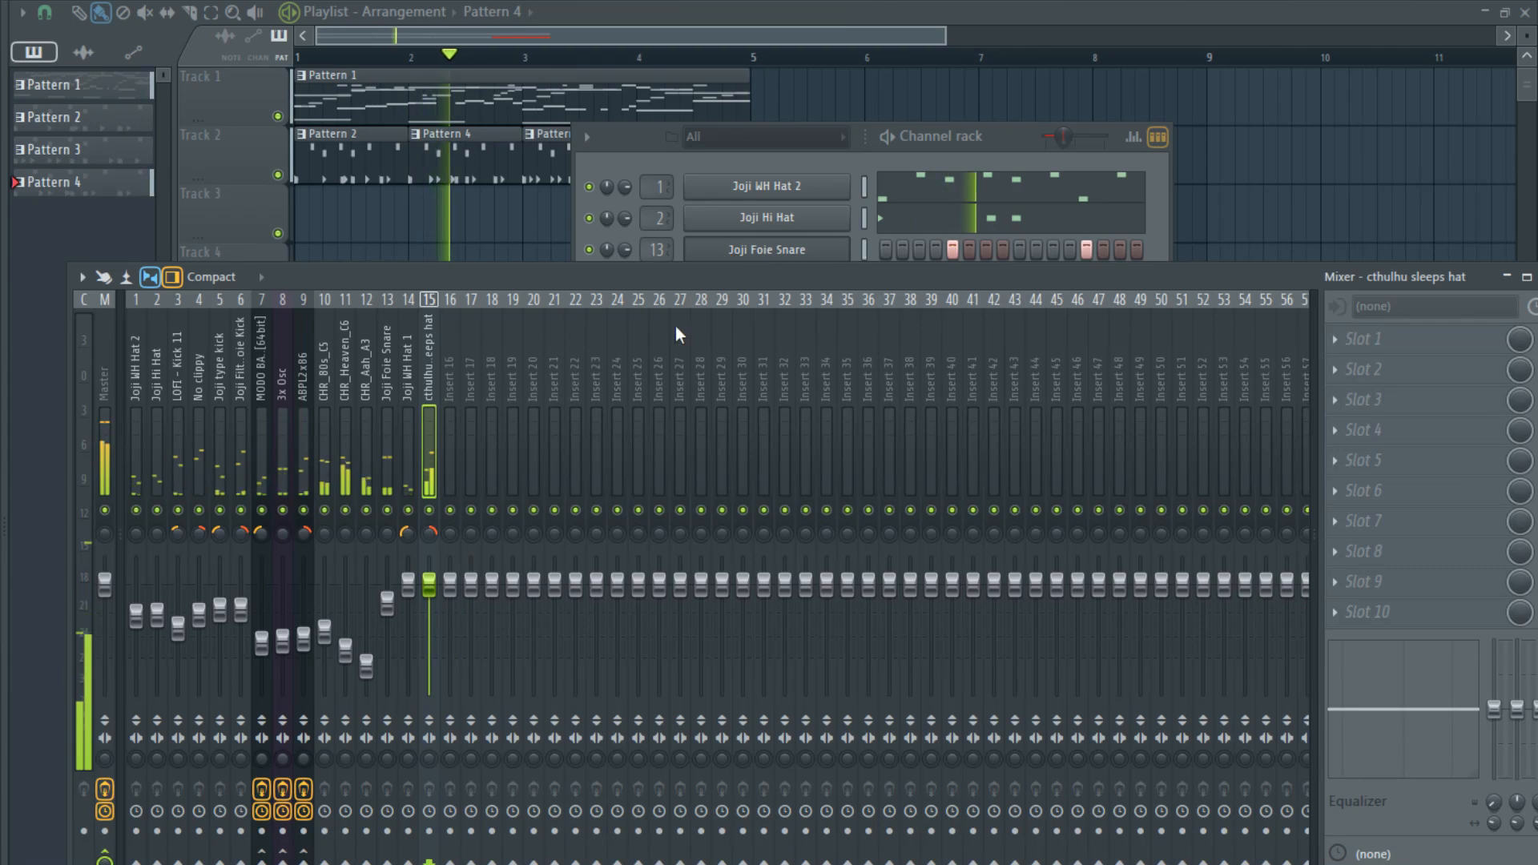
key(F6)
key(space)
click(1234, 274)
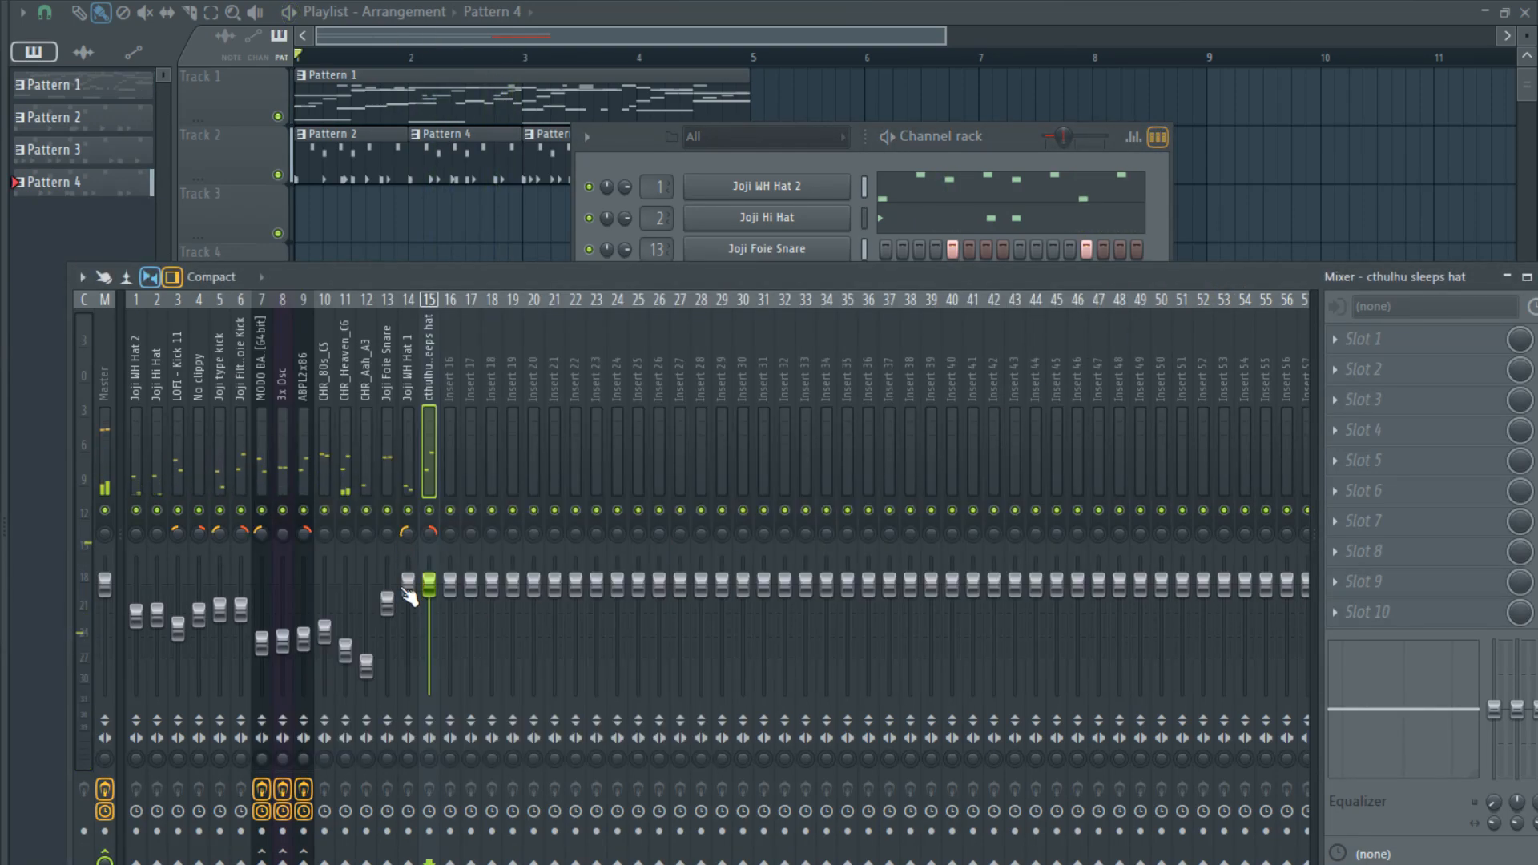
- Lower the cthulhu sleeps hat mixer level and load Fruity Compressor on the Joji WH Hat 1 track
drag(434, 592, 433, 613)
click(410, 479)
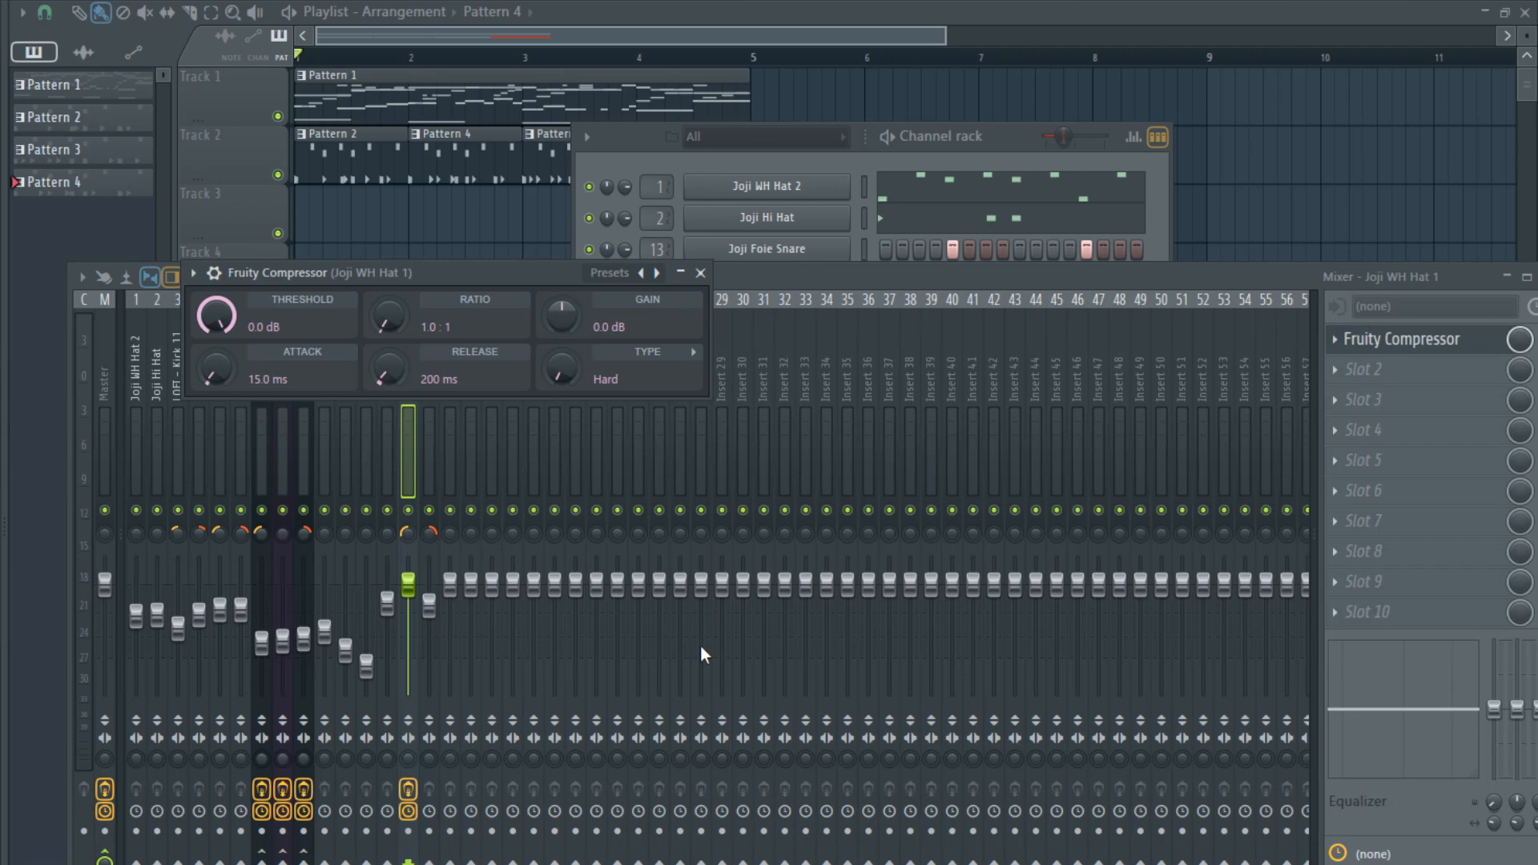
- Try a slightly lower mixer level for Joji WH Hat 1 while playing the arrangement
drag(411, 591, 411, 599)
key(space)
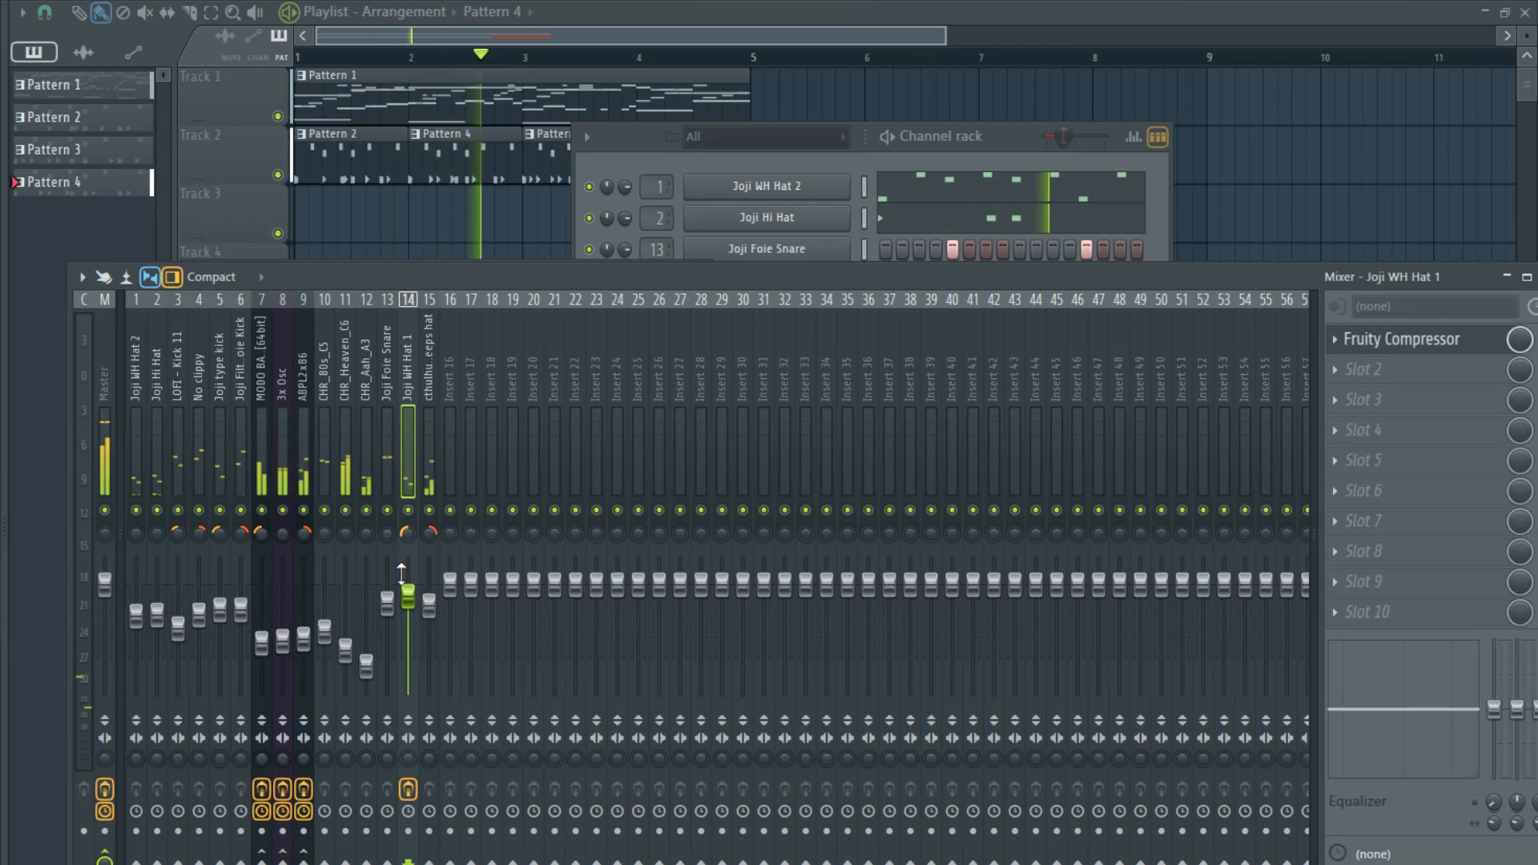
drag(402, 573, 401, 561)
key(space)
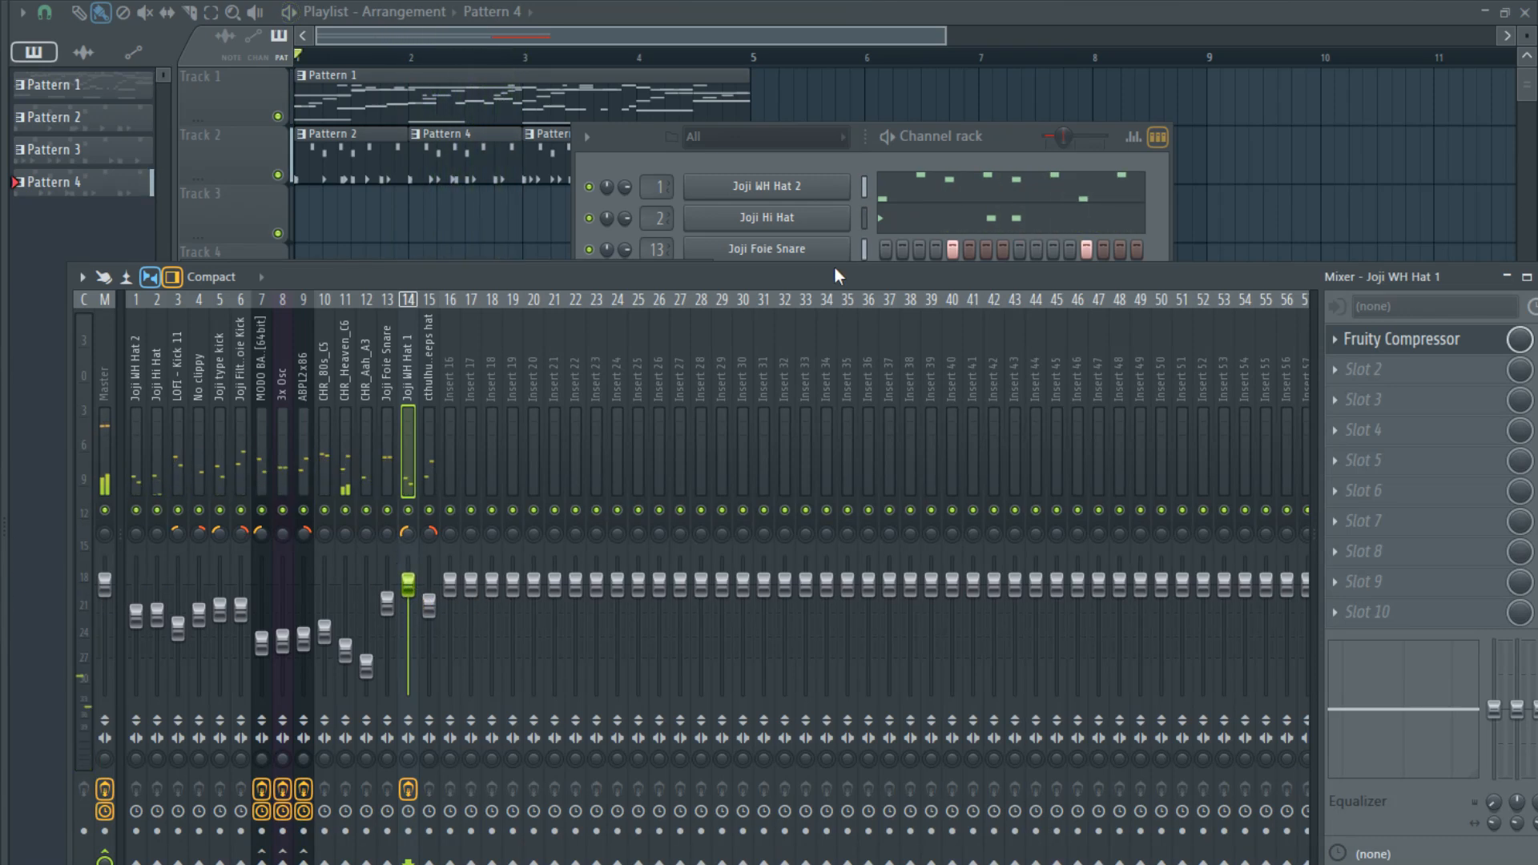
- Set Joji WH Hat 1 and cthulhu sleeps hat to hit together on steps 1, 4, 7, 11 and 14, and play the arrangement
click(1050, 152)
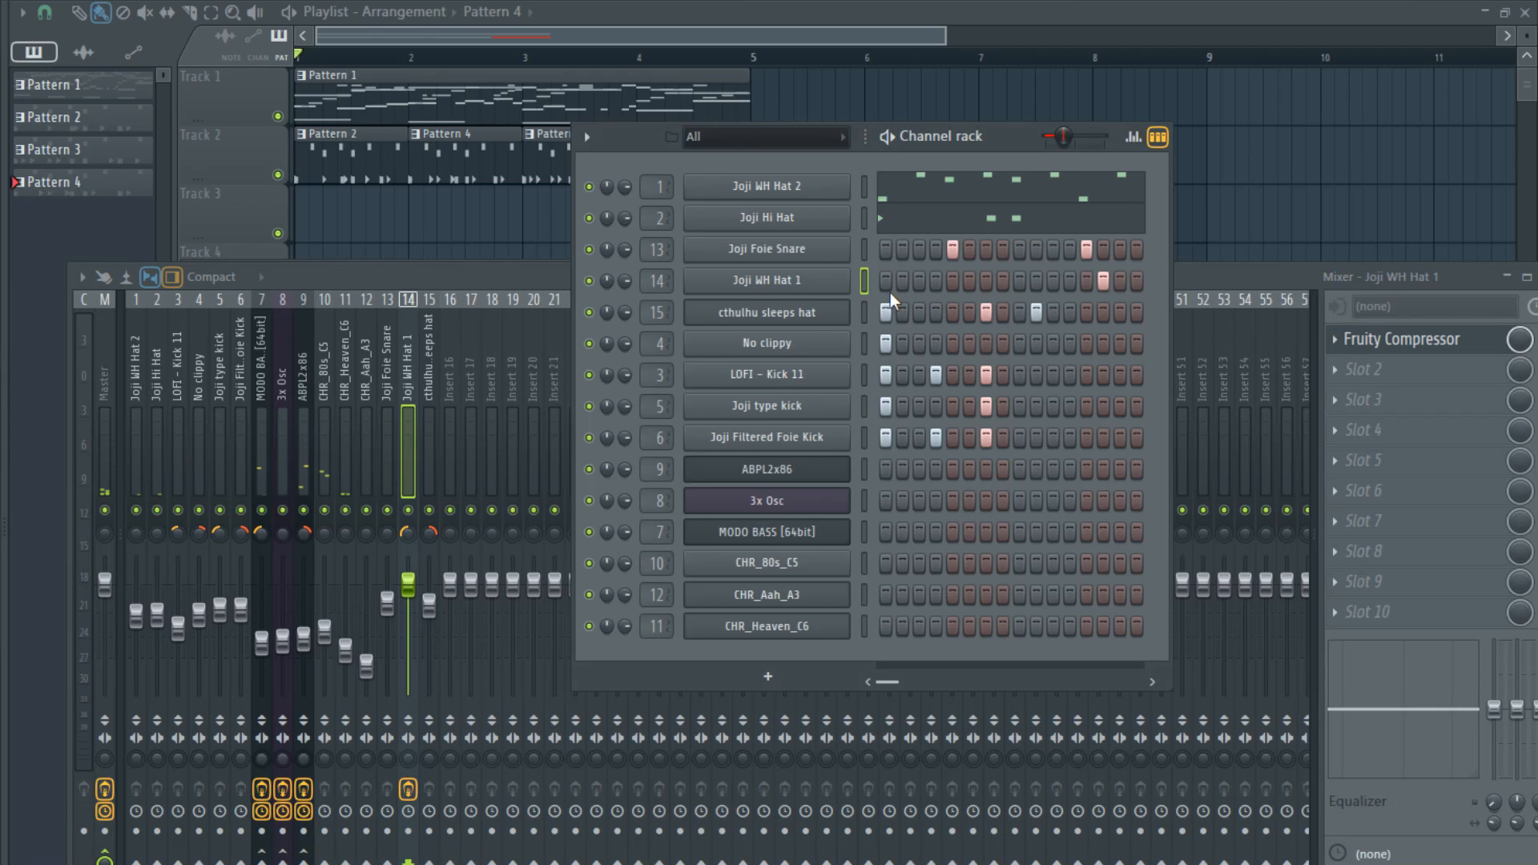
click(936, 281)
click(936, 313)
click(986, 280)
right_click(1044, 318)
right_click(1044, 290)
click(1052, 282)
click(1051, 313)
key(space)
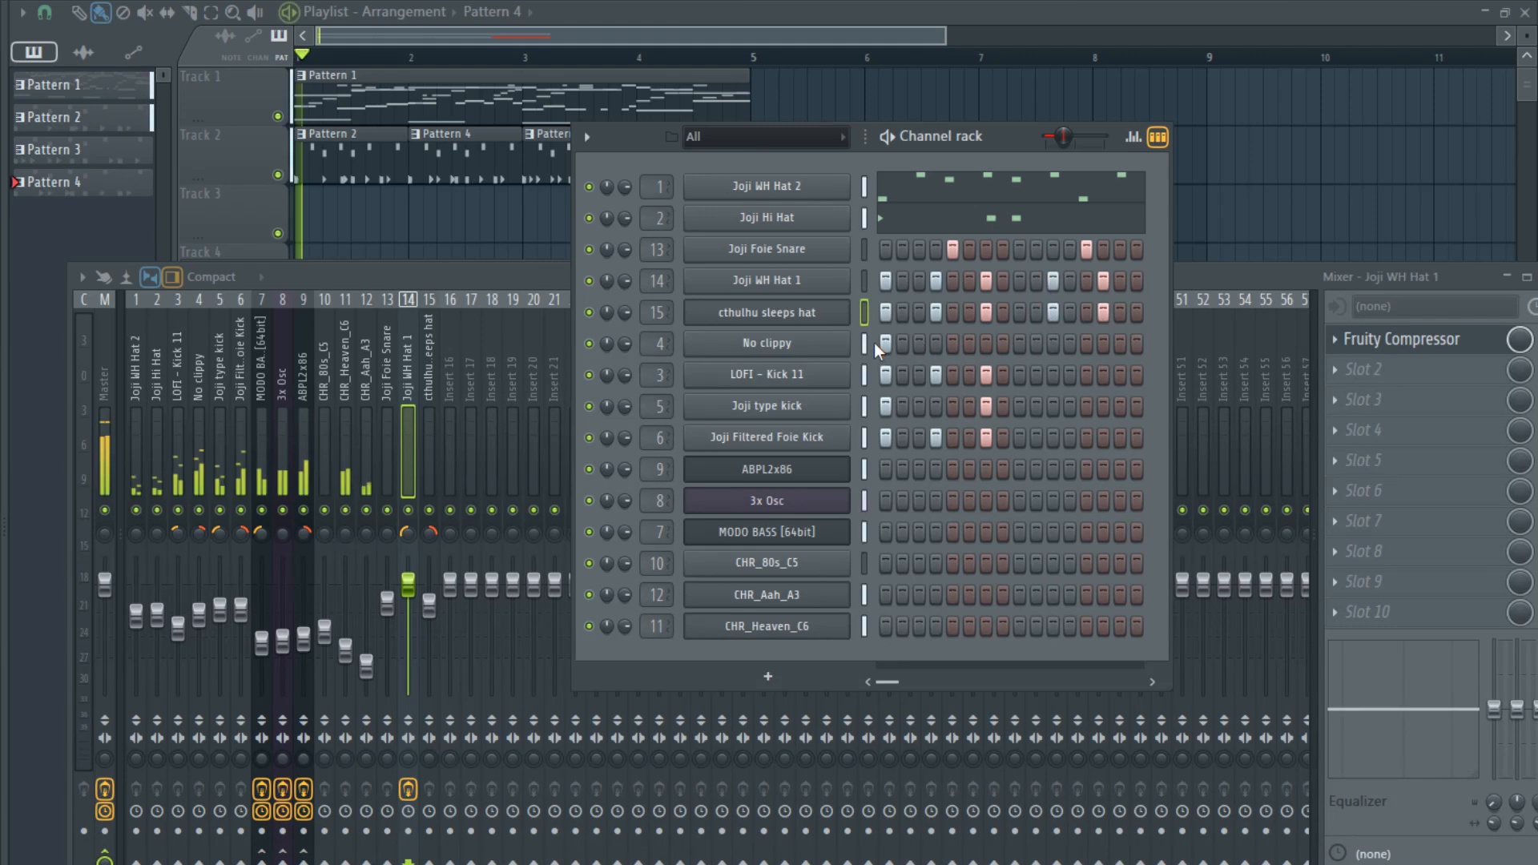
- Trim the cthulhu sleeps hat level slightly, stop playback, and recenter the panning of mixer tracks 14 and 15
mouse_move(430, 608)
mouse_down()
mouse_move(430, 586)
mouse_move(429, 608)
mouse_up()
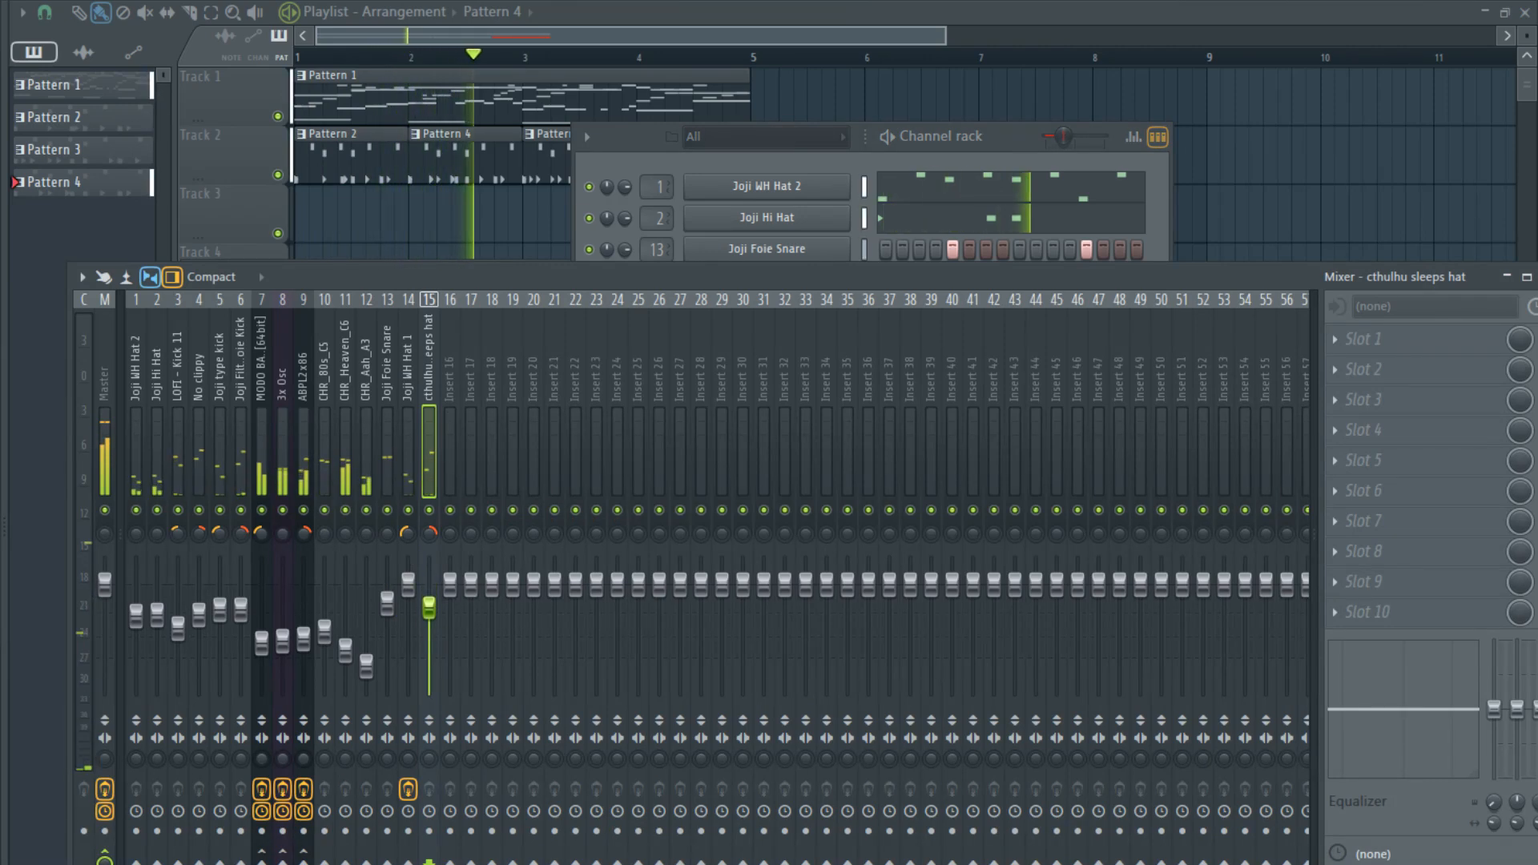
key(space)
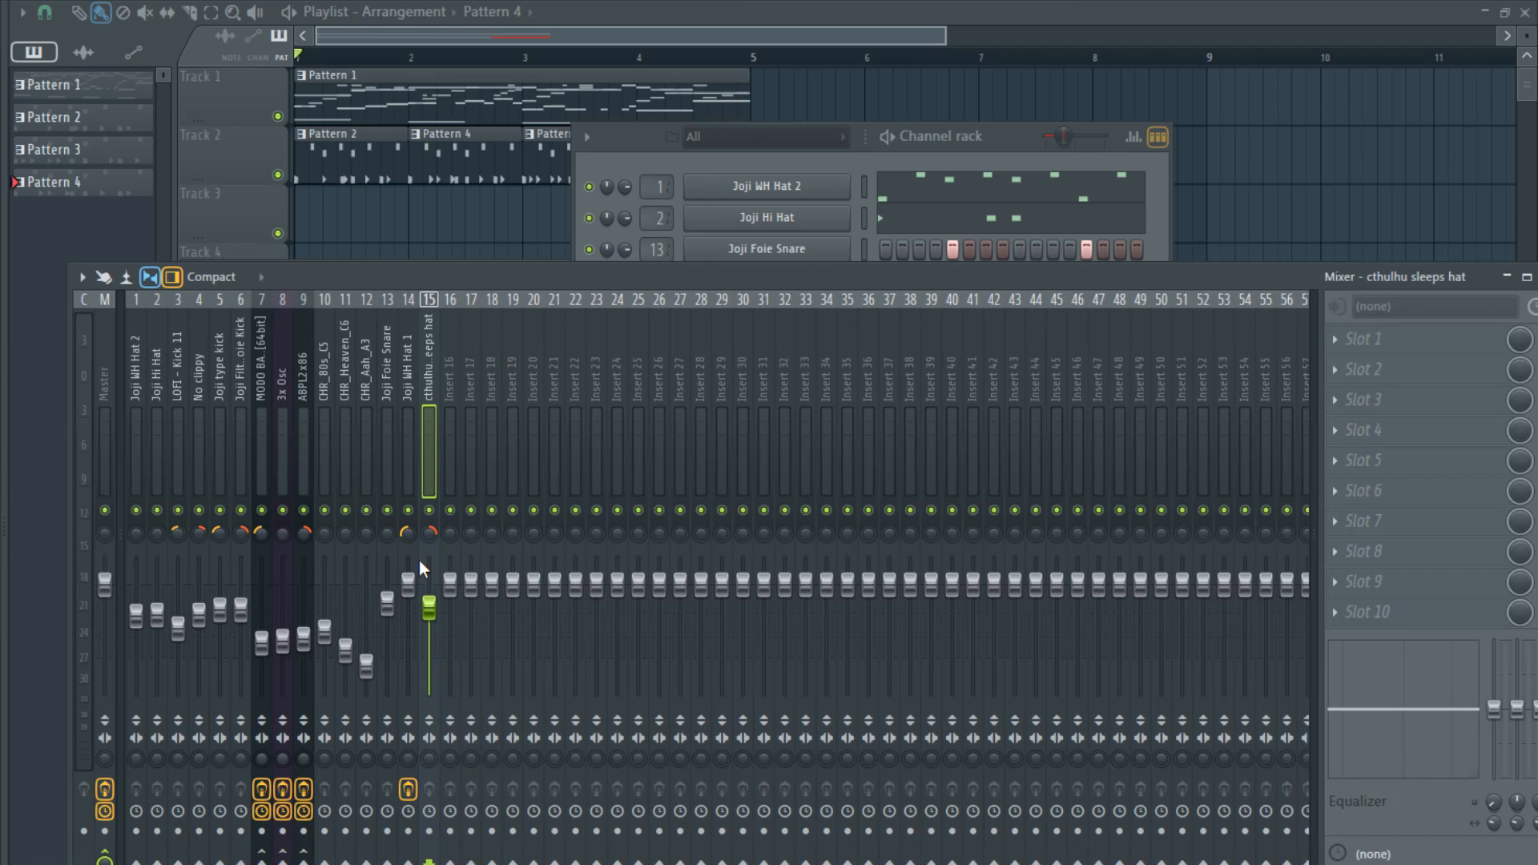
click(408, 534)
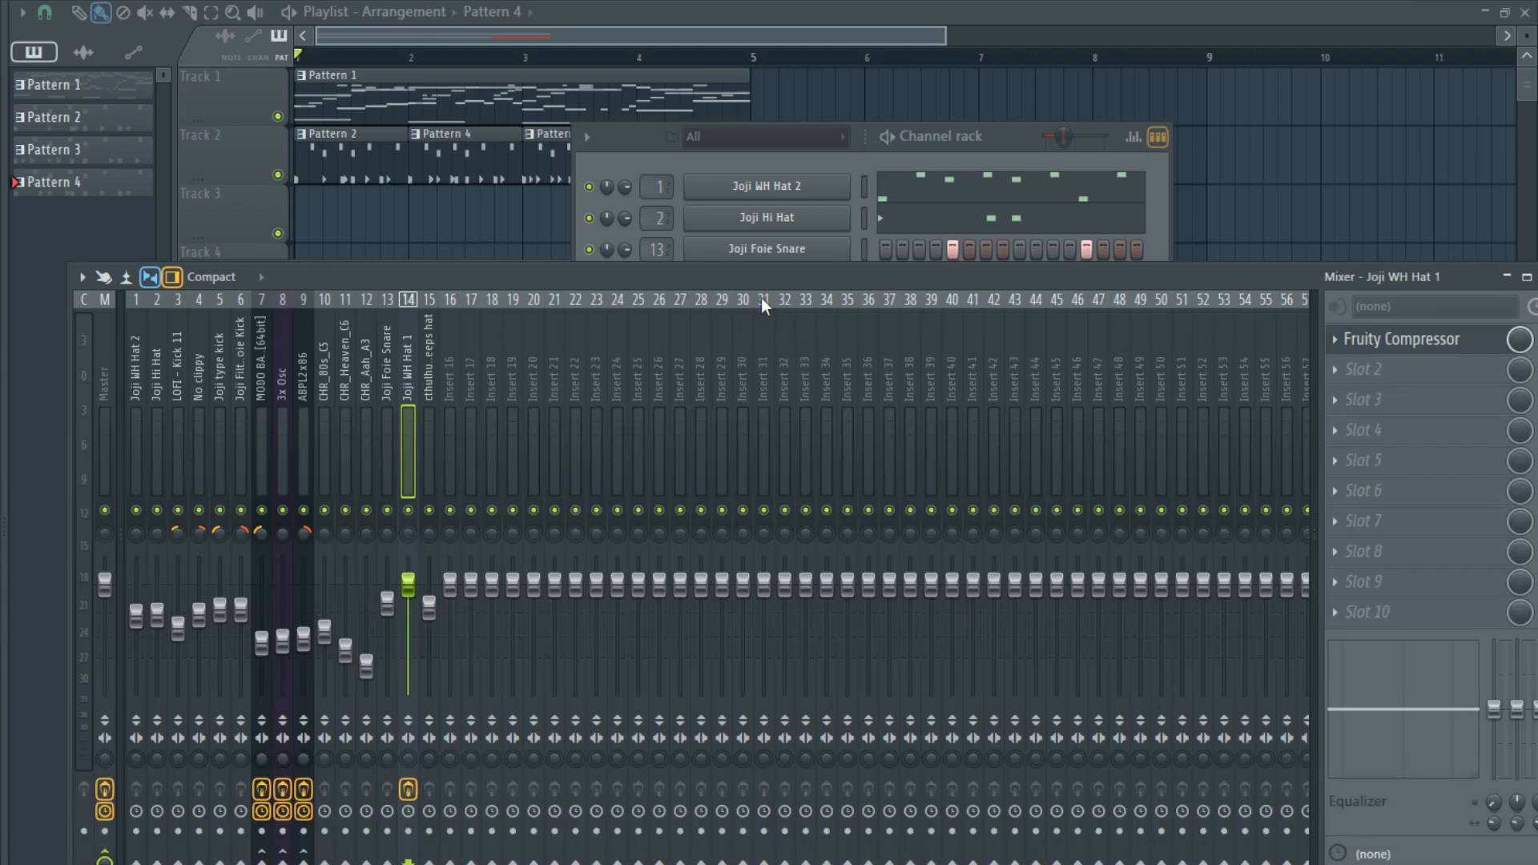
- Alternate the cthulhu sleeps hat's per-step panning, with steps 1, 7 and 14 to the left and steps 4 and 11 to the right
key(F6)
click(1136, 141)
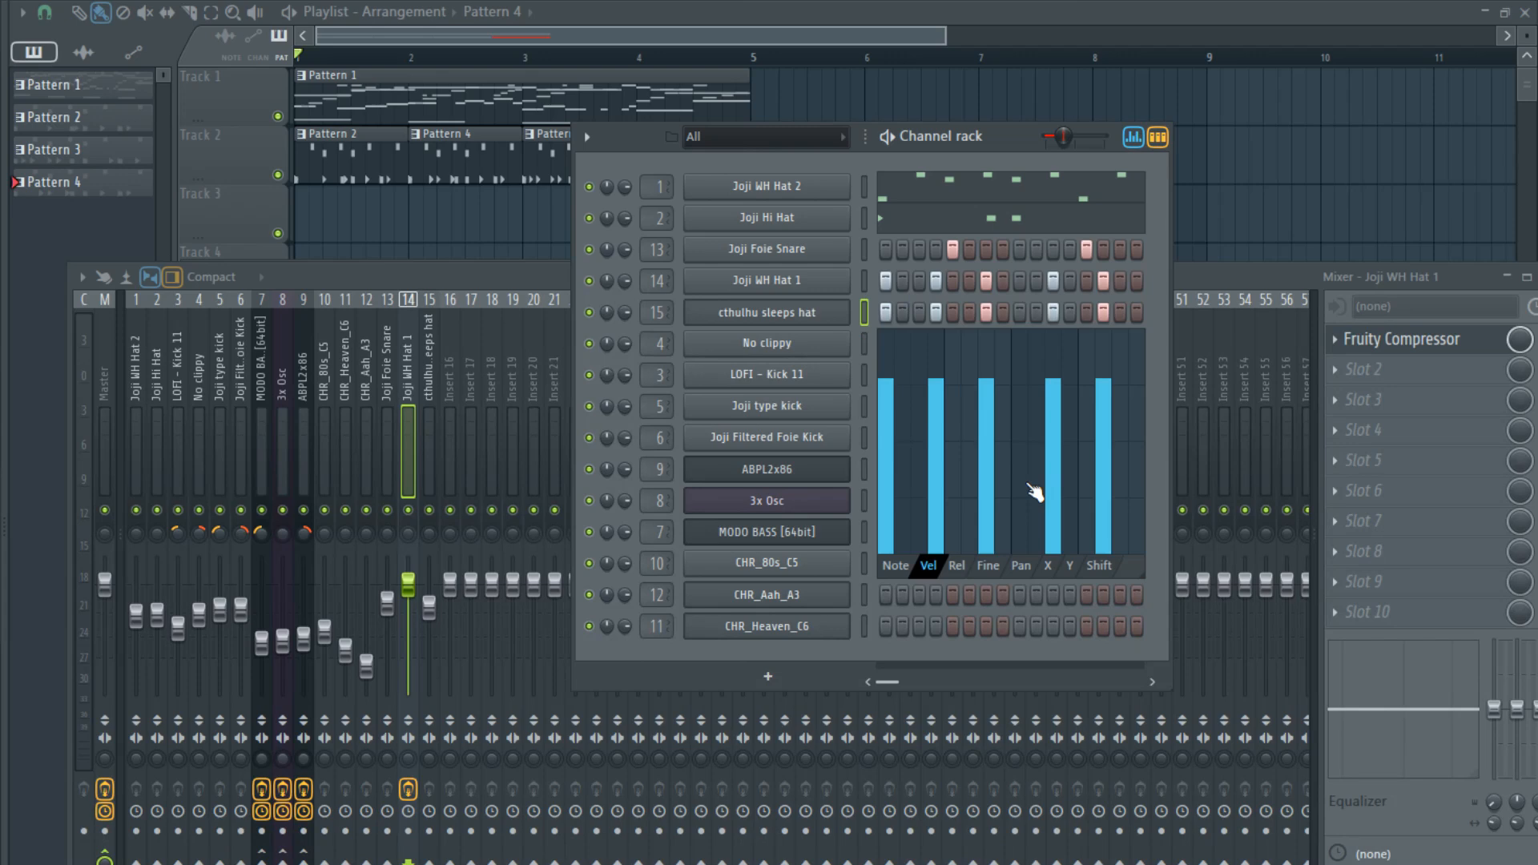
click(1022, 567)
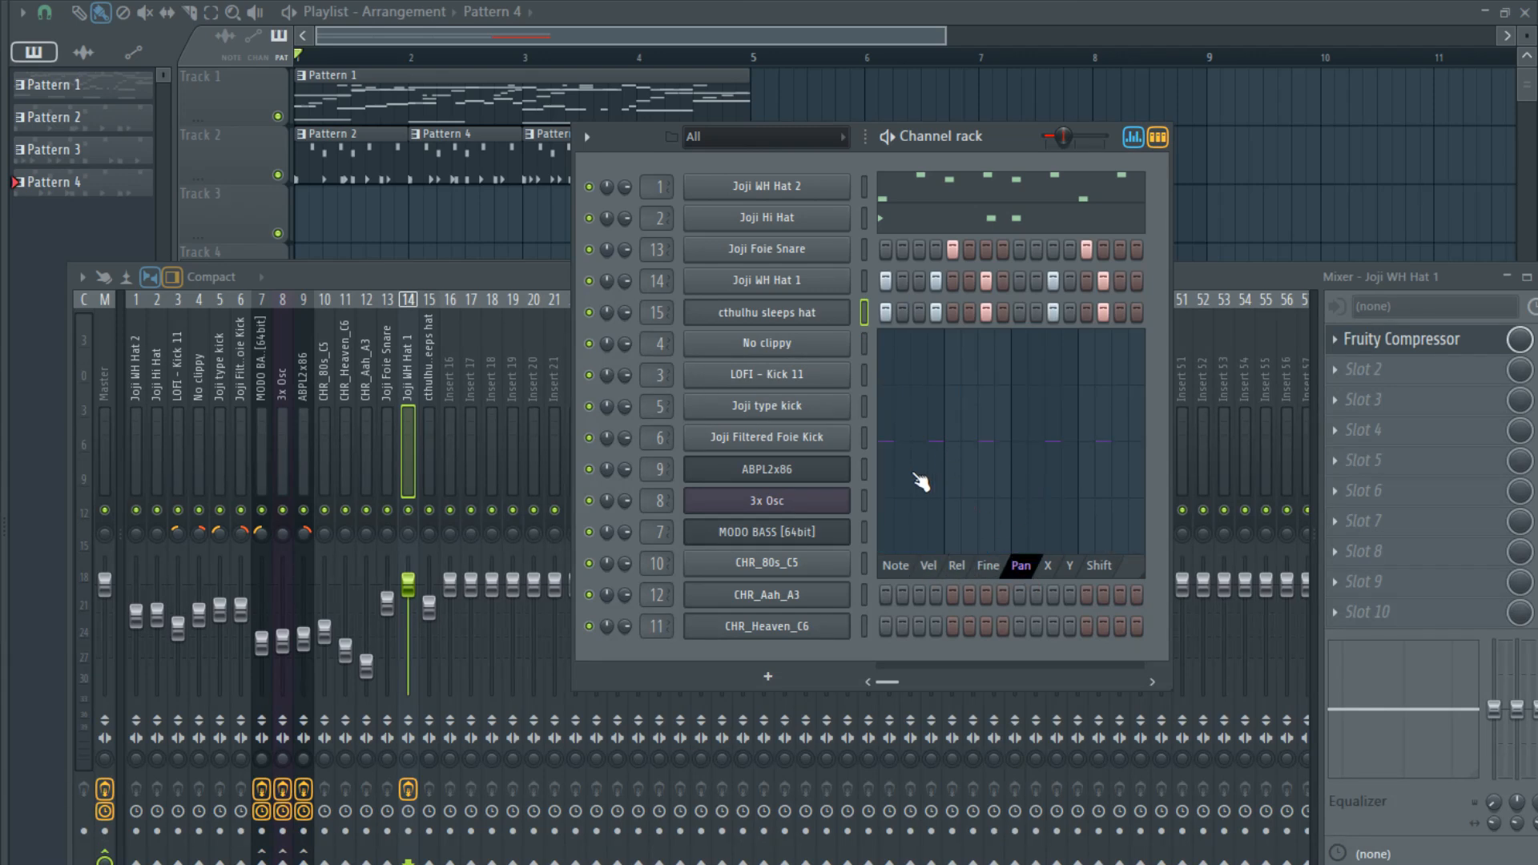
click(888, 485)
click(937, 389)
click(988, 490)
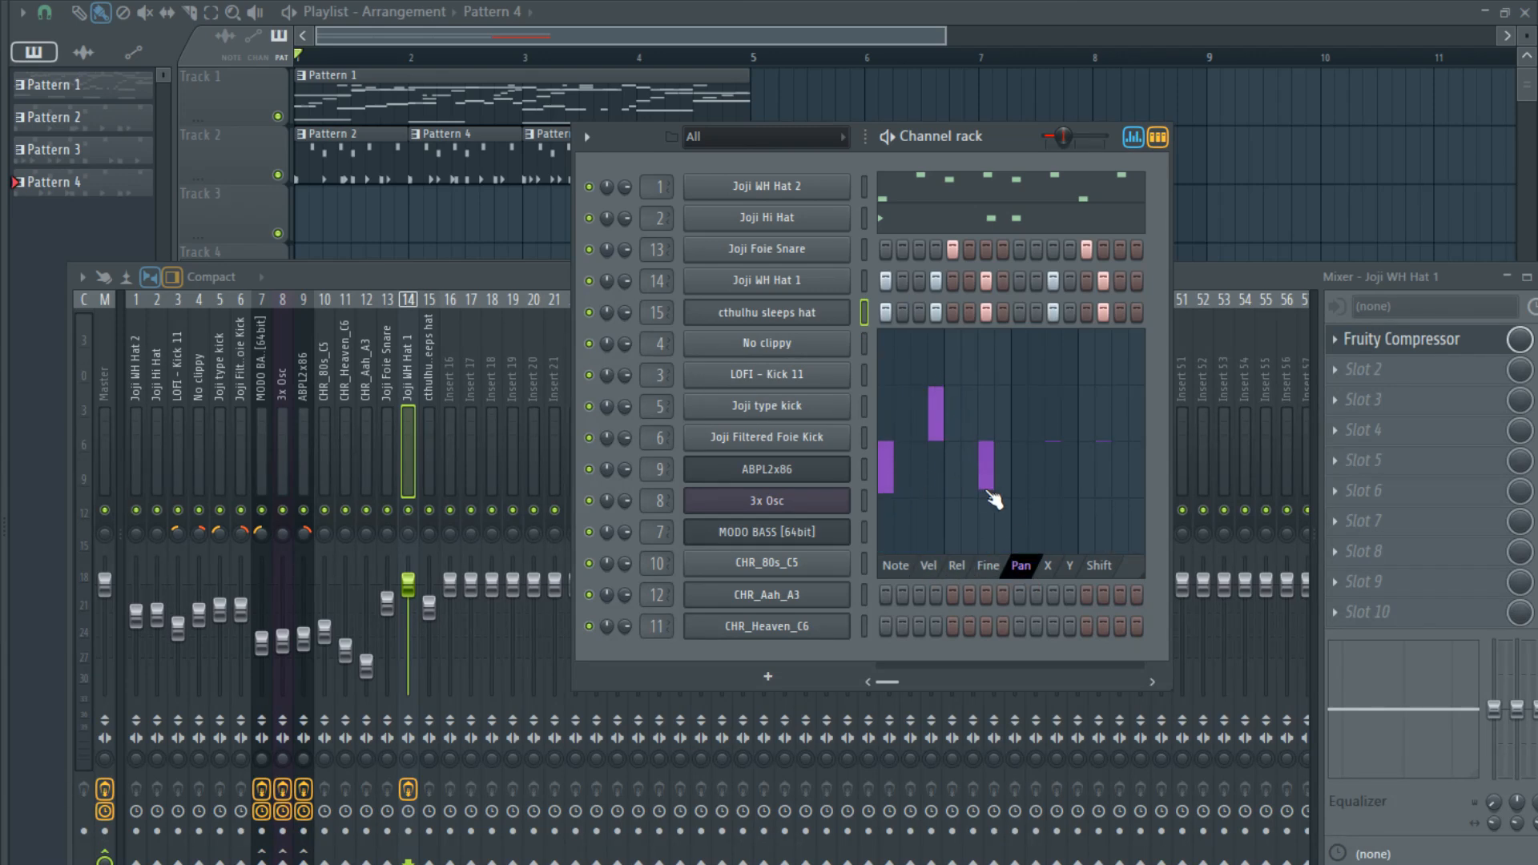
click(1054, 381)
click(1104, 496)
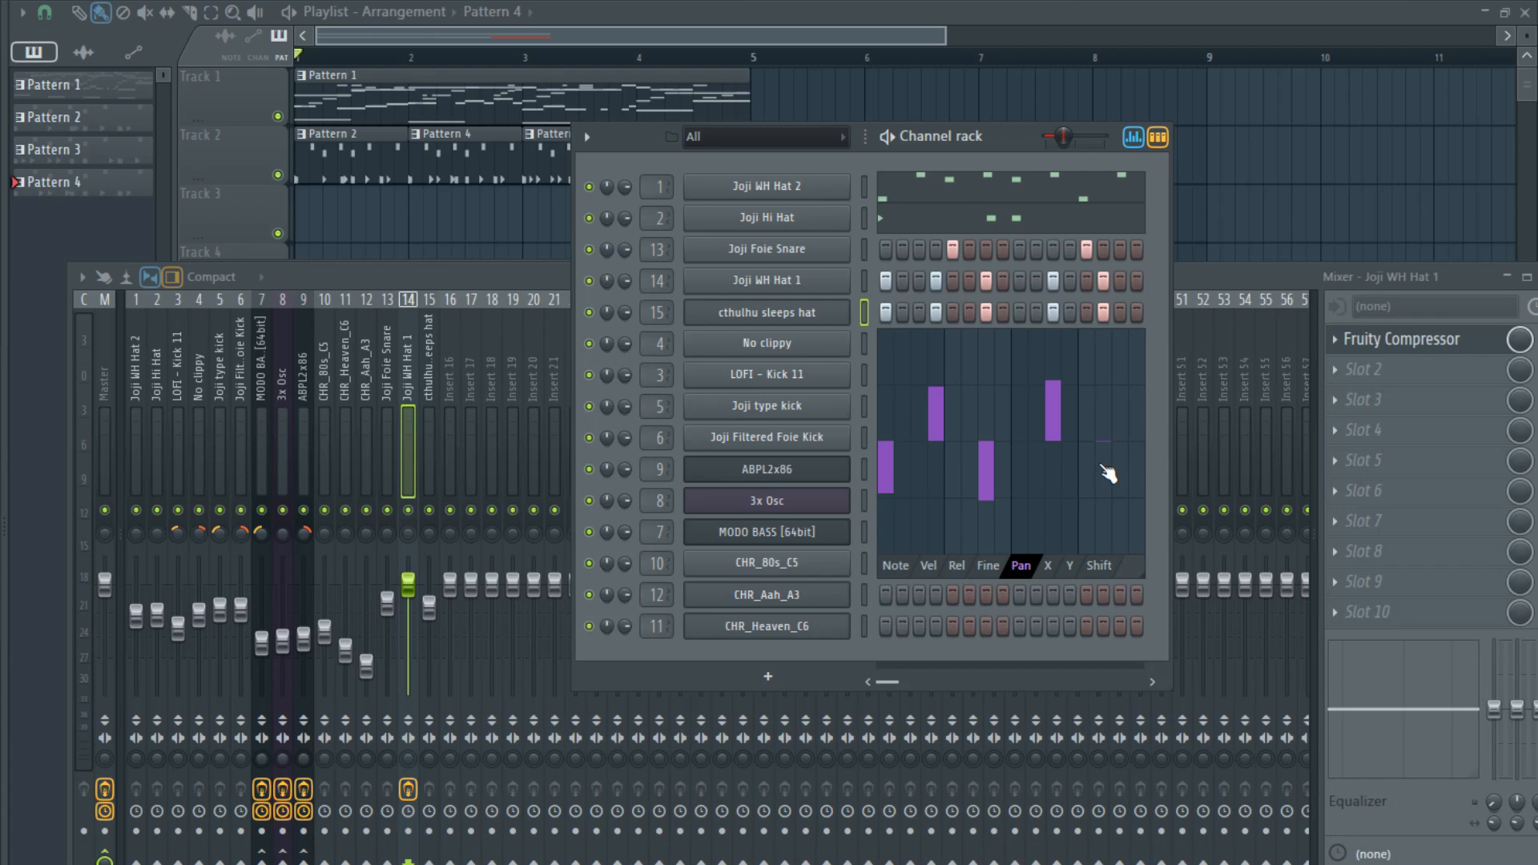
- Alternate Joji WH Hat 1's per-step panning, with steps 1, 7 and 14 to the right and steps 4 and 11 to the left
click(864, 281)
click(886, 359)
click(936, 468)
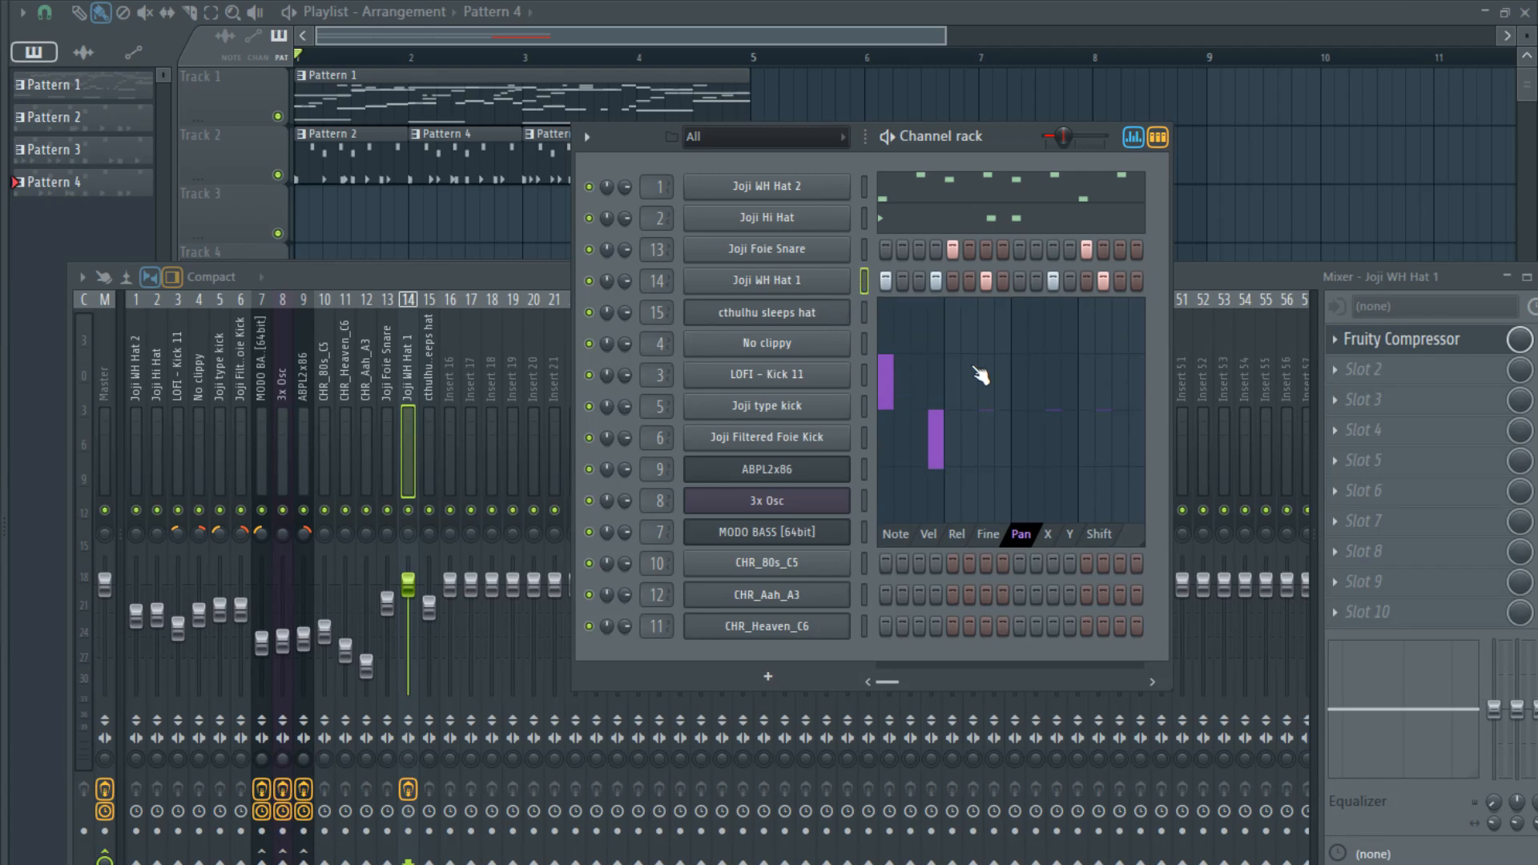
click(986, 350)
mouse_move(1054, 464)
mouse_down()
mouse_move(1060, 447)
mouse_move(1061, 473)
mouse_up()
click(1107, 358)
click(1134, 137)
key(space)
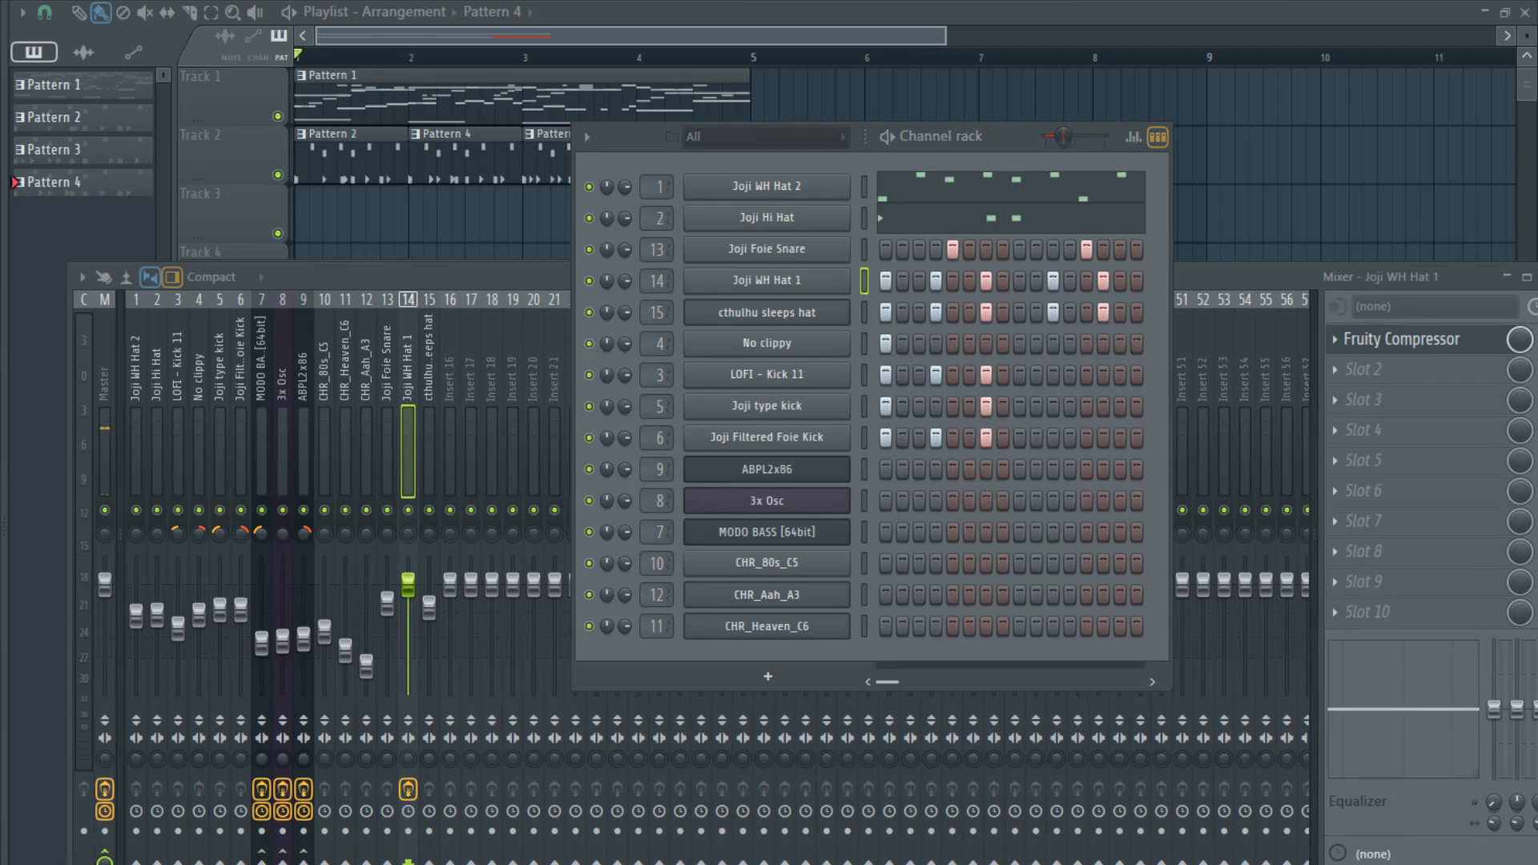
- Add the Joji SSN Hi Hat sample above Joji WH Hat 1 and place hits on steps 1, 4, 7, 11 and 14
drag(775, 271, 775, 264)
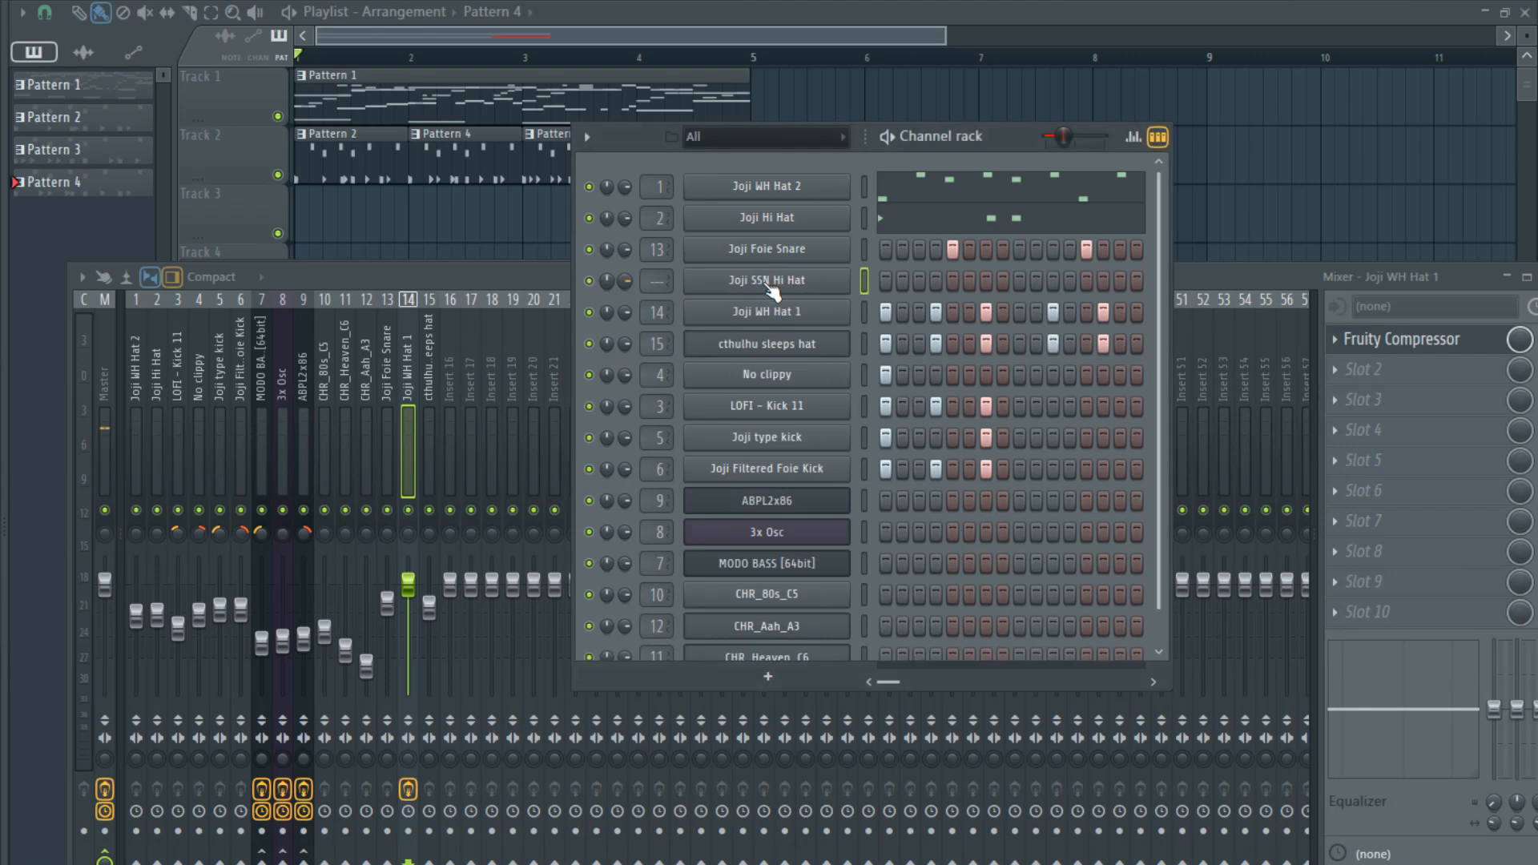
click(1133, 137)
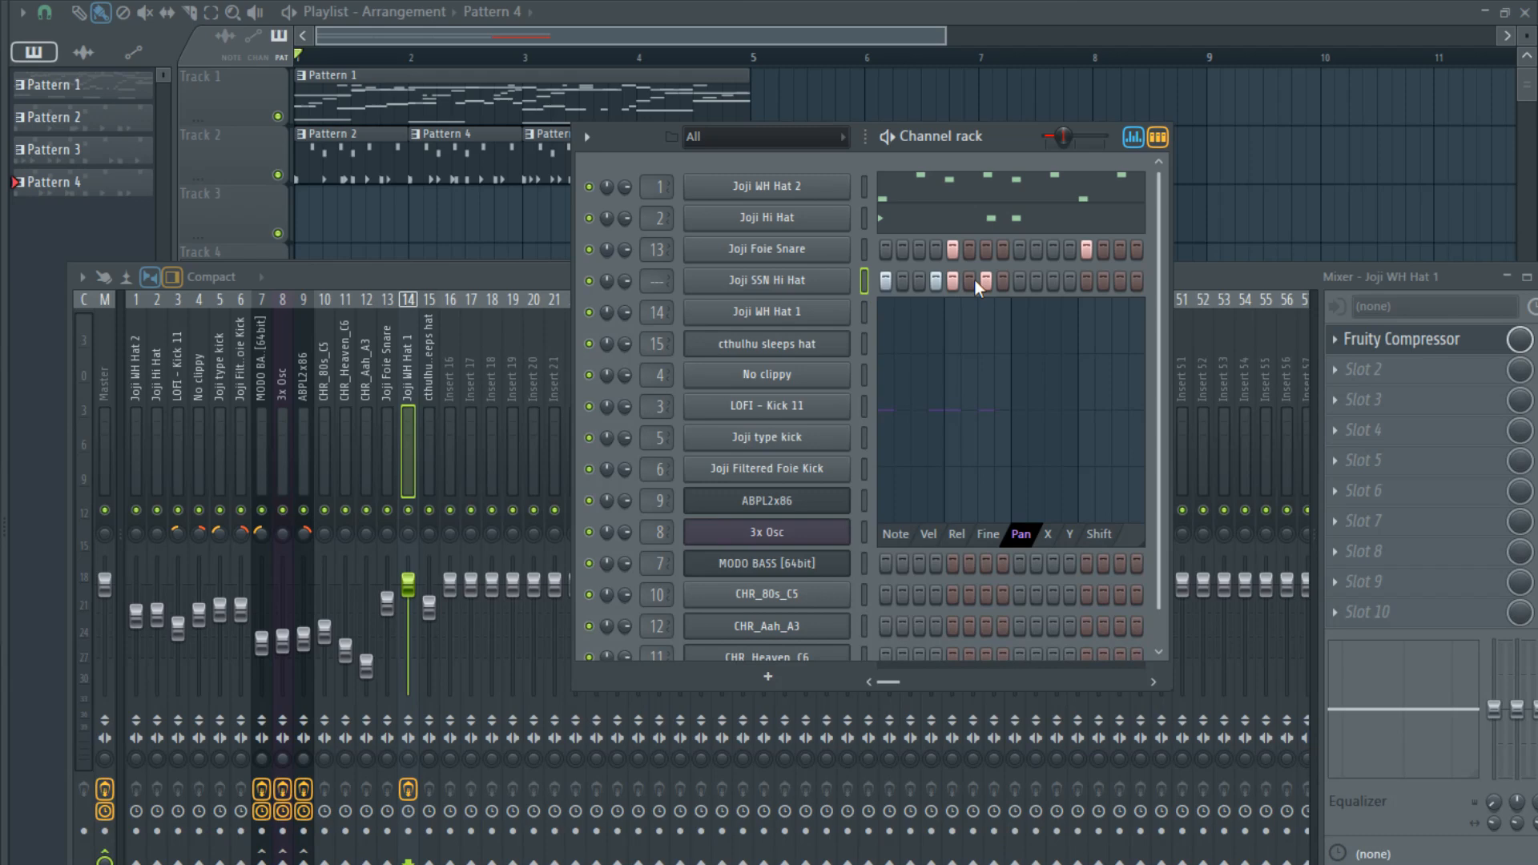
click(1103, 280)
- Alternate Joji SSN Hi Hat's per-step panning, with steps 1, 7 and 14 to the right and steps 4 and 11 to the left
mouse_move(877, 405)
mouse_down()
mouse_move(892, 371)
mouse_move(936, 465)
mouse_up()
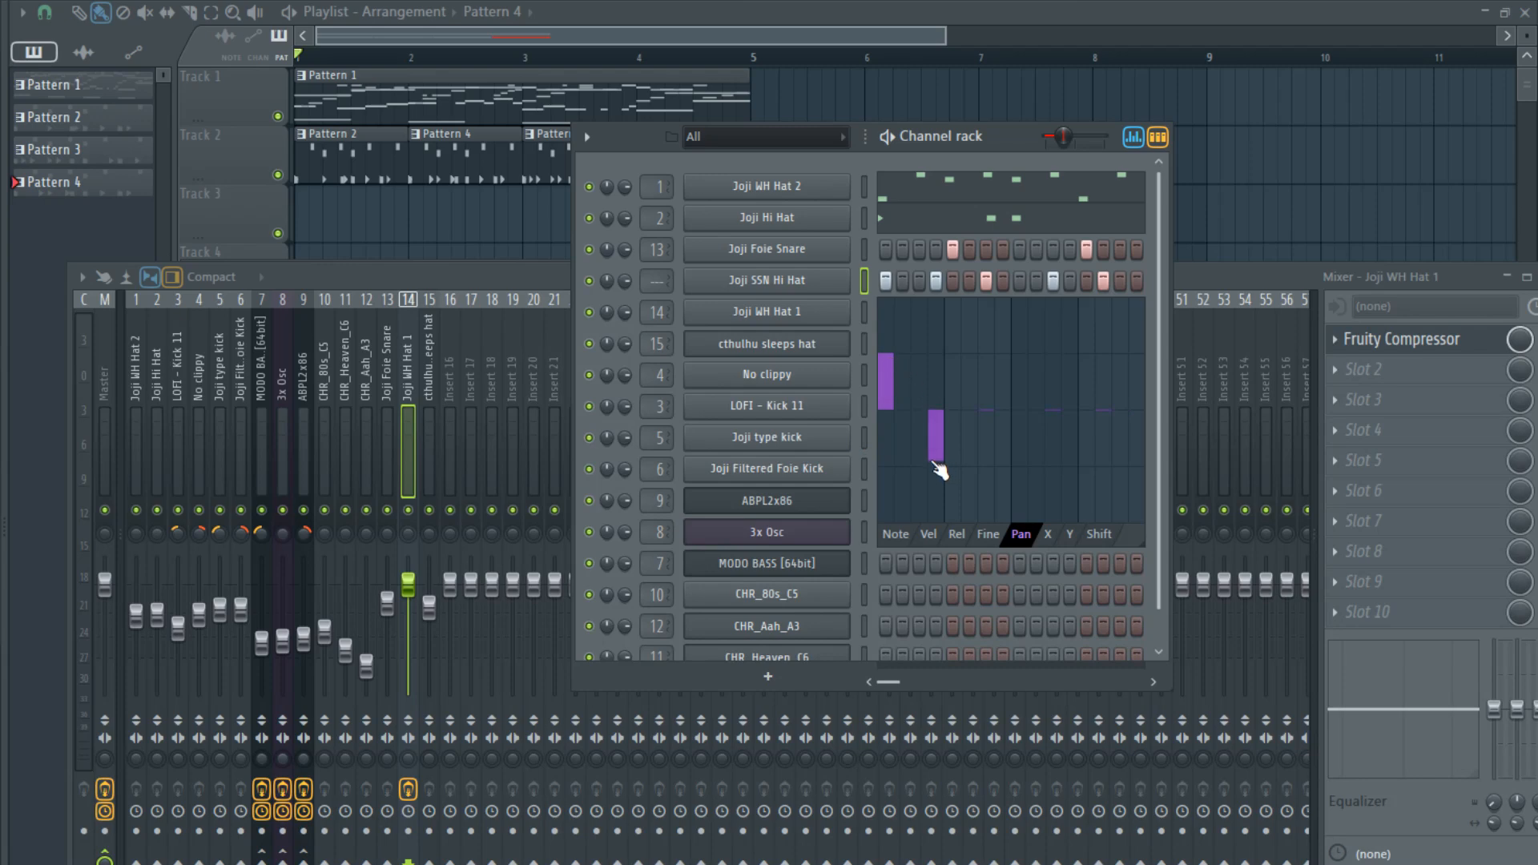
drag(967, 385, 986, 353)
drag(1104, 376, 1116, 355)
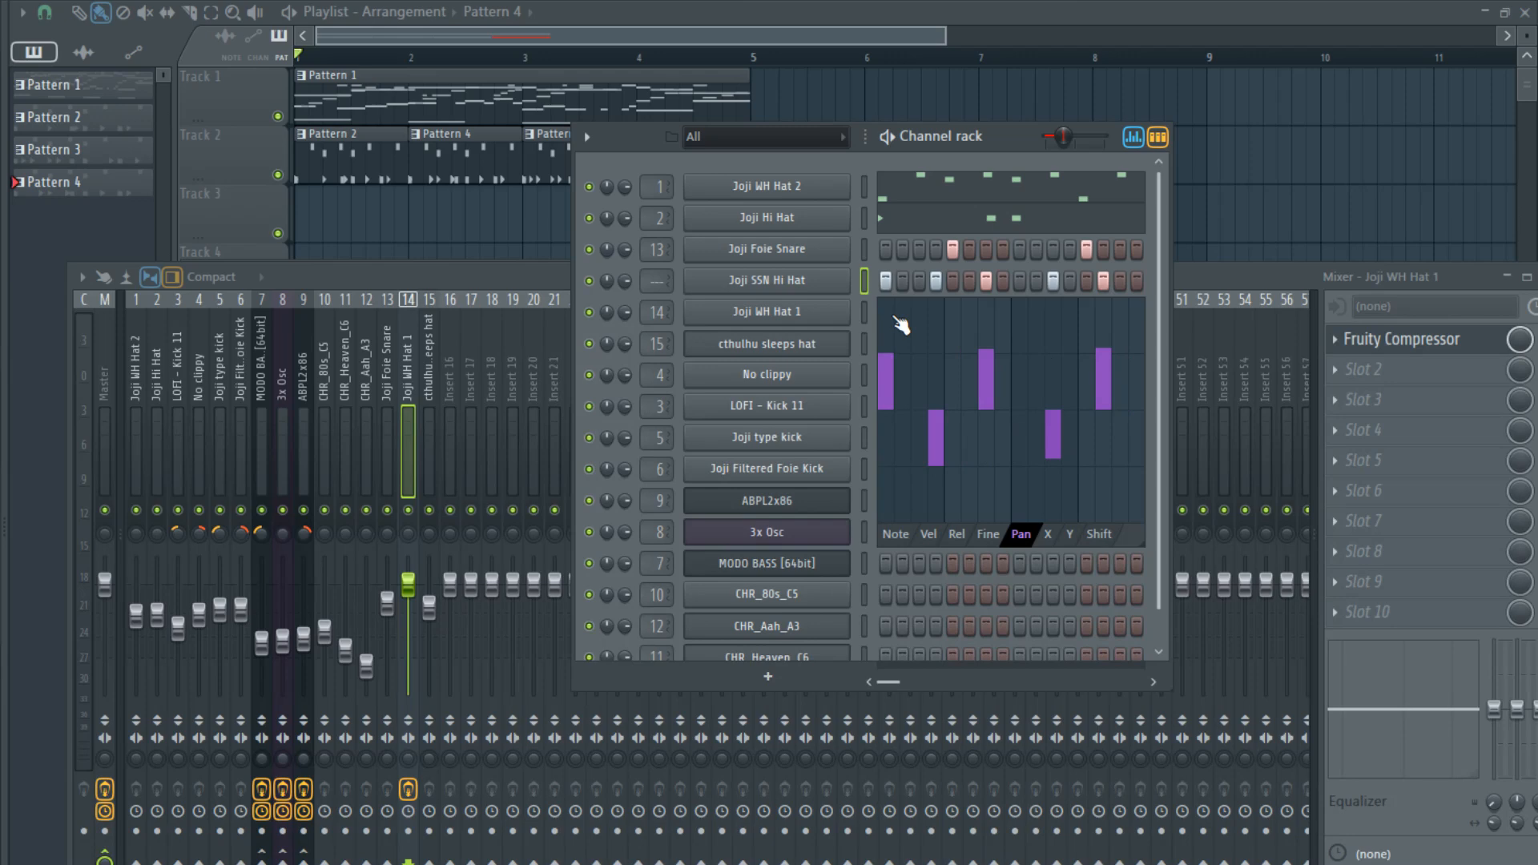
drag(890, 329, 891, 368)
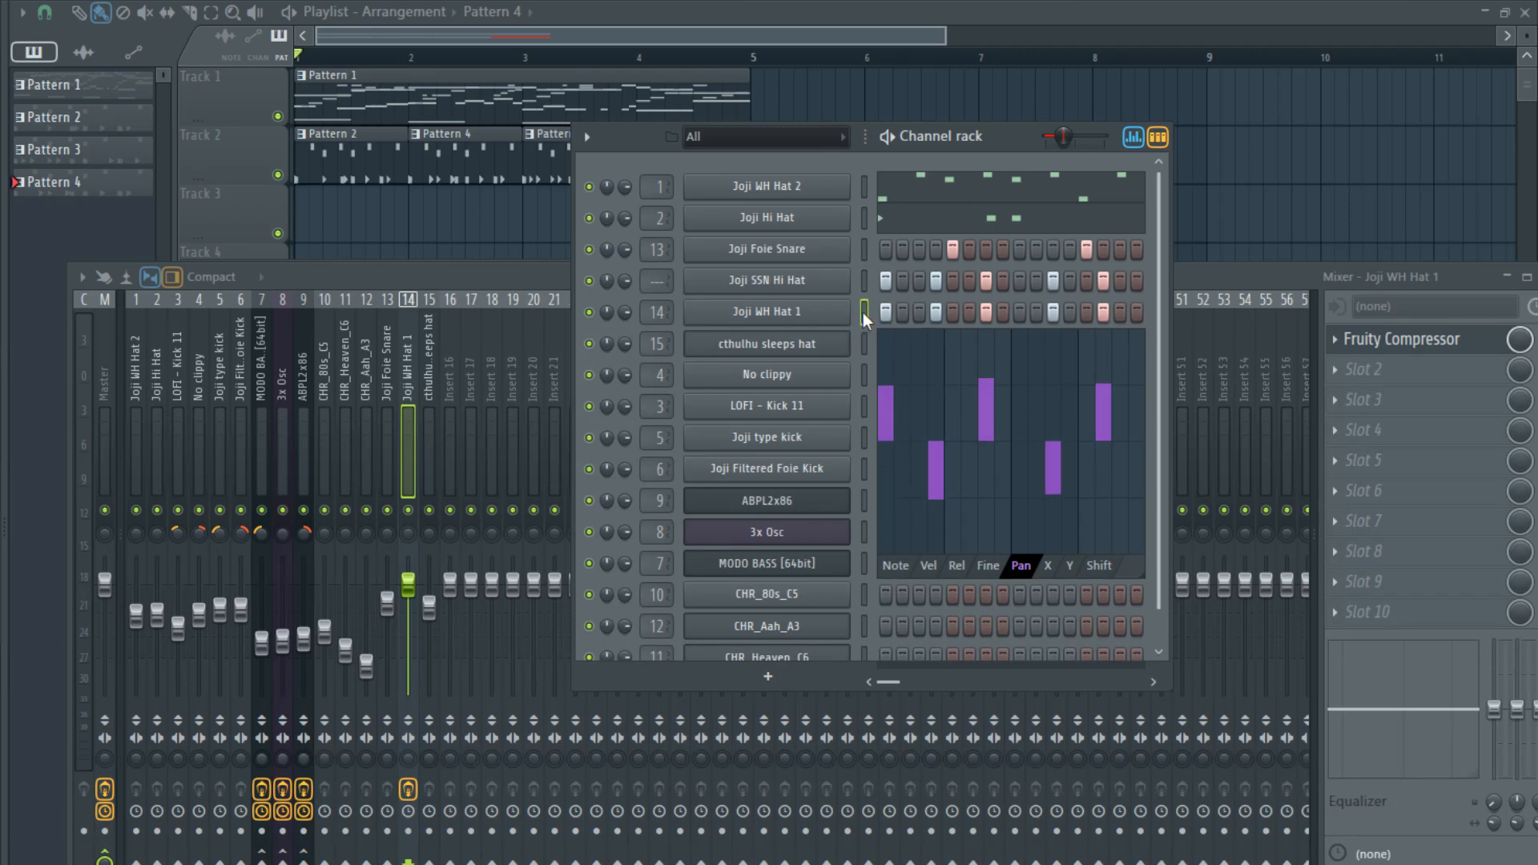
- Route Joji SSN Hi Hat to mixer track 16 and lower the levels of tracks 14, 15 and 16 while playing the arrangement
key(ctrl+l)
key(space)
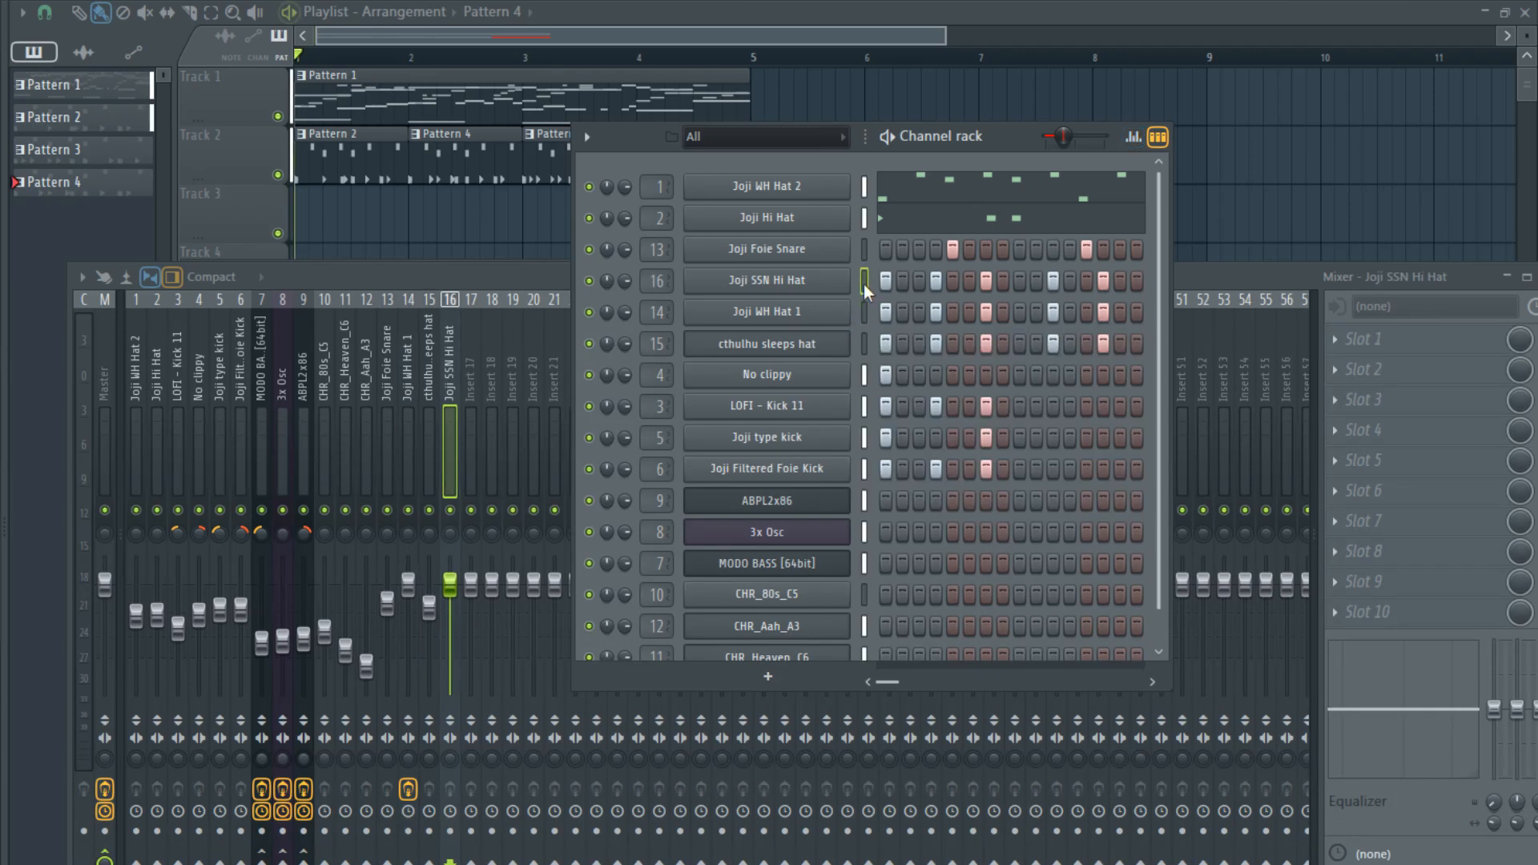
drag(451, 586, 407, 599)
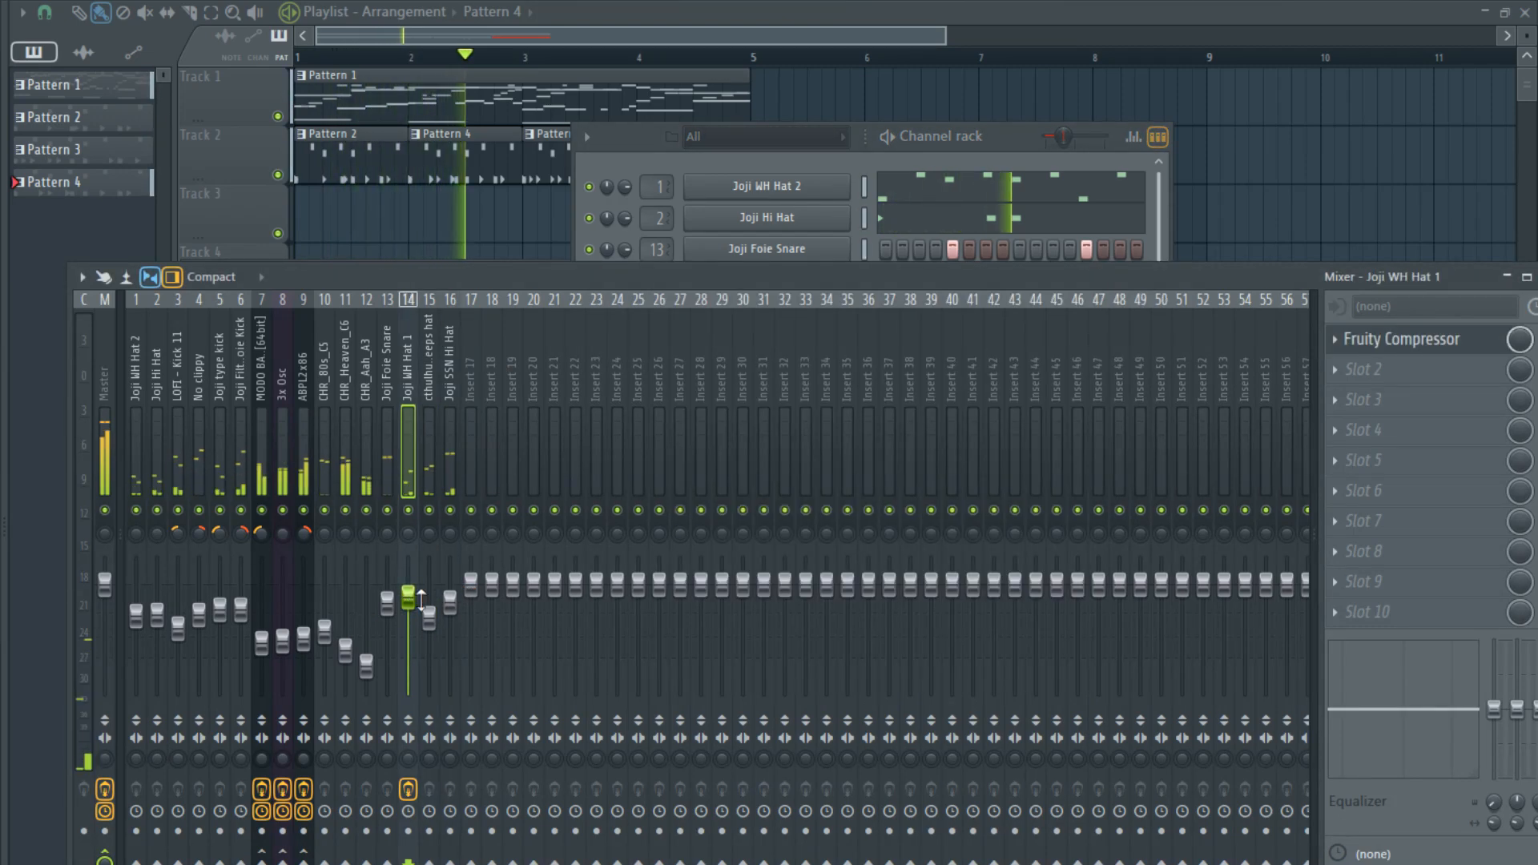
mouse_move(431, 617)
mouse_down()
mouse_move(450, 610)
mouse_move(408, 600)
mouse_move(430, 633)
mouse_move(450, 619)
mouse_up()
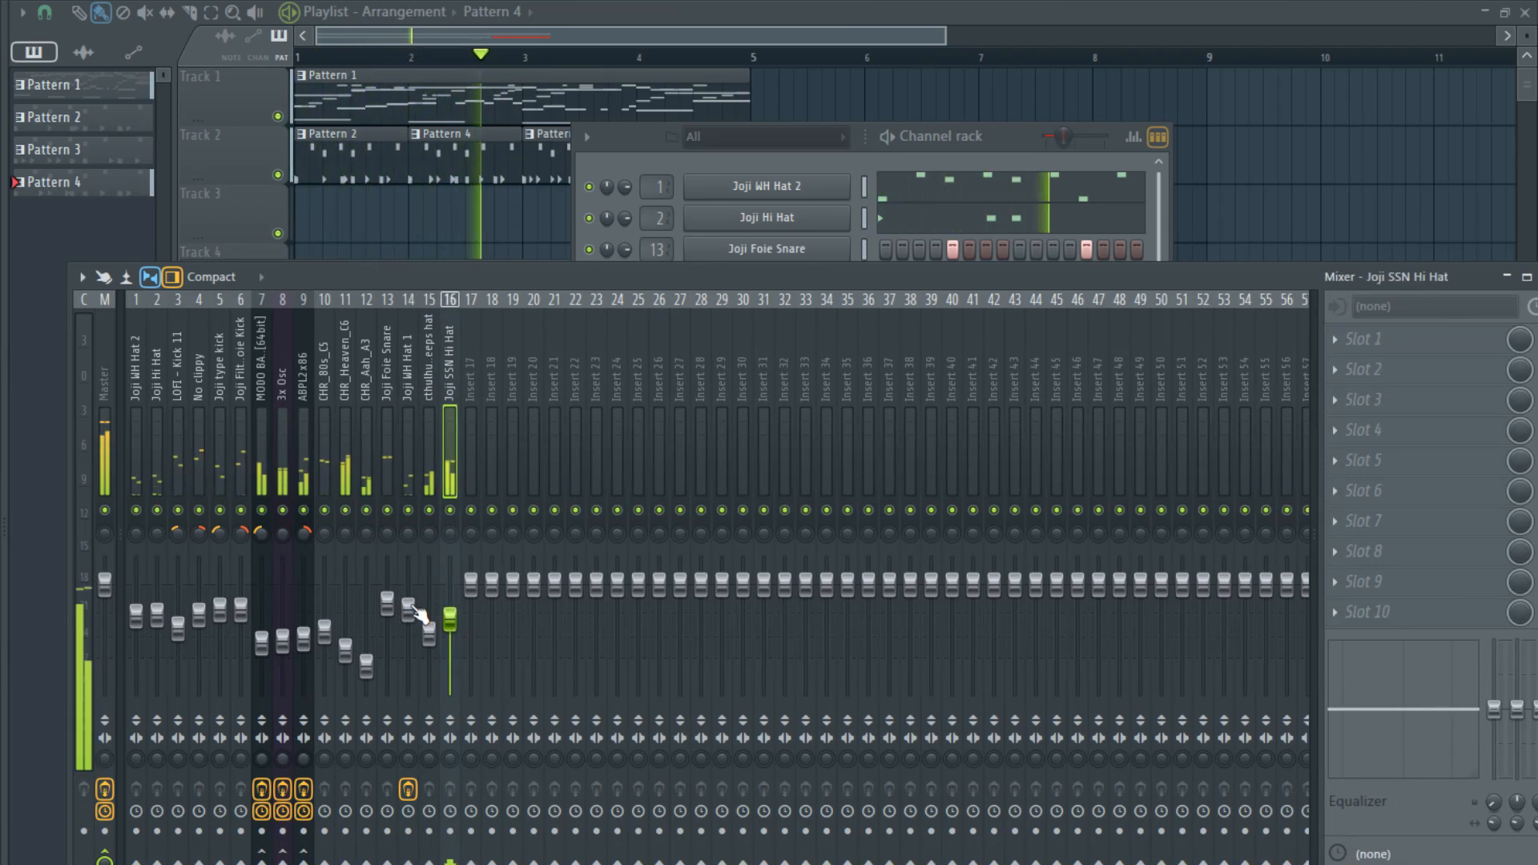
key(space)
- Lower the levels of Joji WH Hat 1, cthulhu sleeps hat and Joji SSN Hi Hat further as a group, and play the arrangement
drag(408, 608, 452, 649)
click(449, 624)
ctrl+click(430, 455)
ctrl+click(411, 460)
key(space)
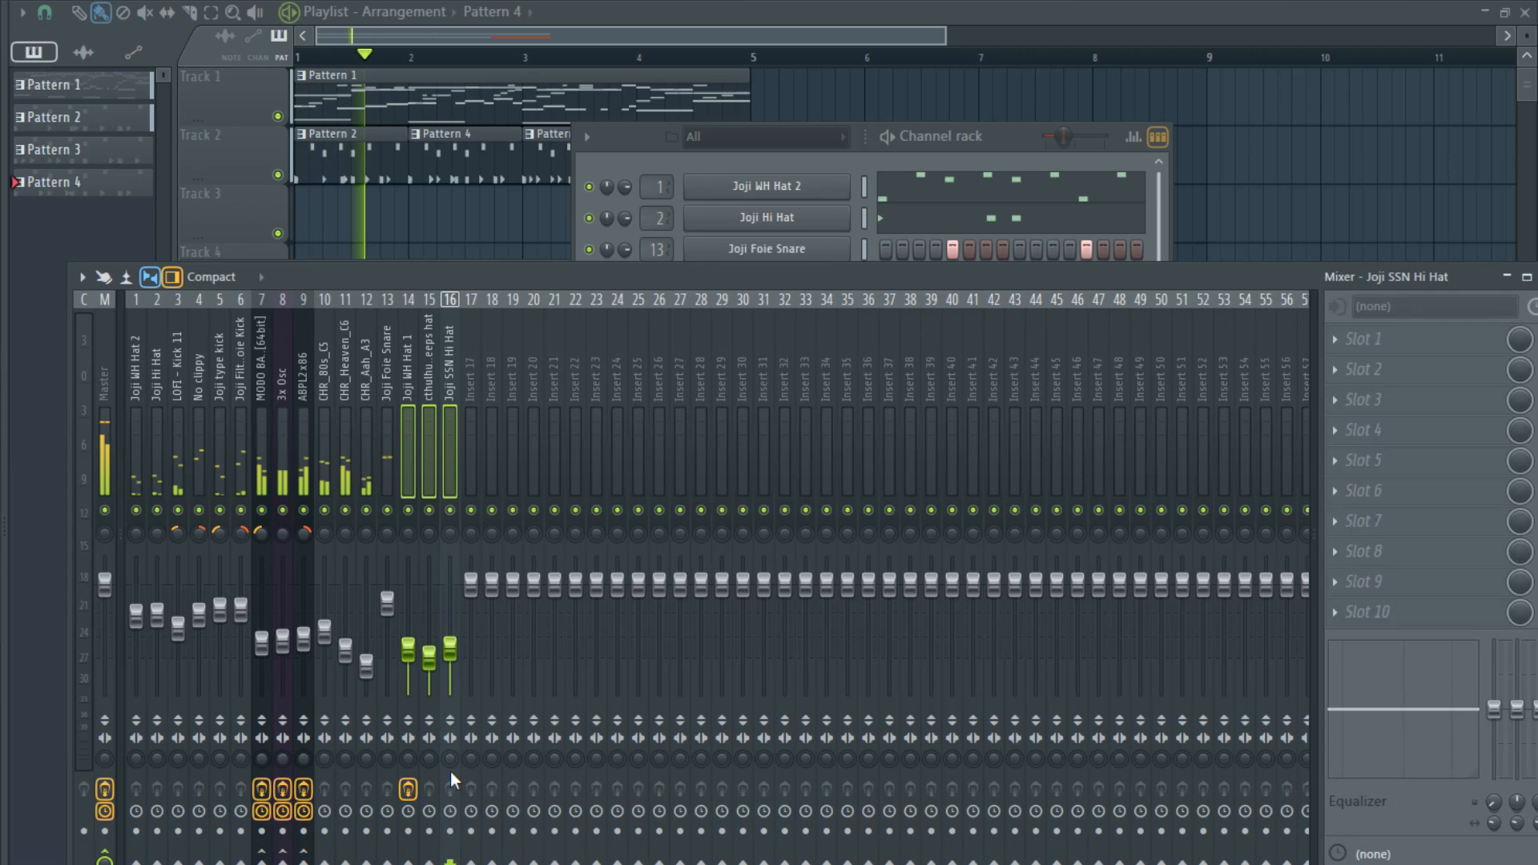
- Increase the stereo separation of mixer tracks 14, 15 and 16 during playback
drag(448, 758, 449, 797)
mouse_move(429, 759)
mouse_down()
mouse_move(429, 800)
mouse_move(408, 793)
mouse_move(450, 755)
mouse_move(391, 771)
mouse_move(427, 751)
mouse_up()
click(408, 758)
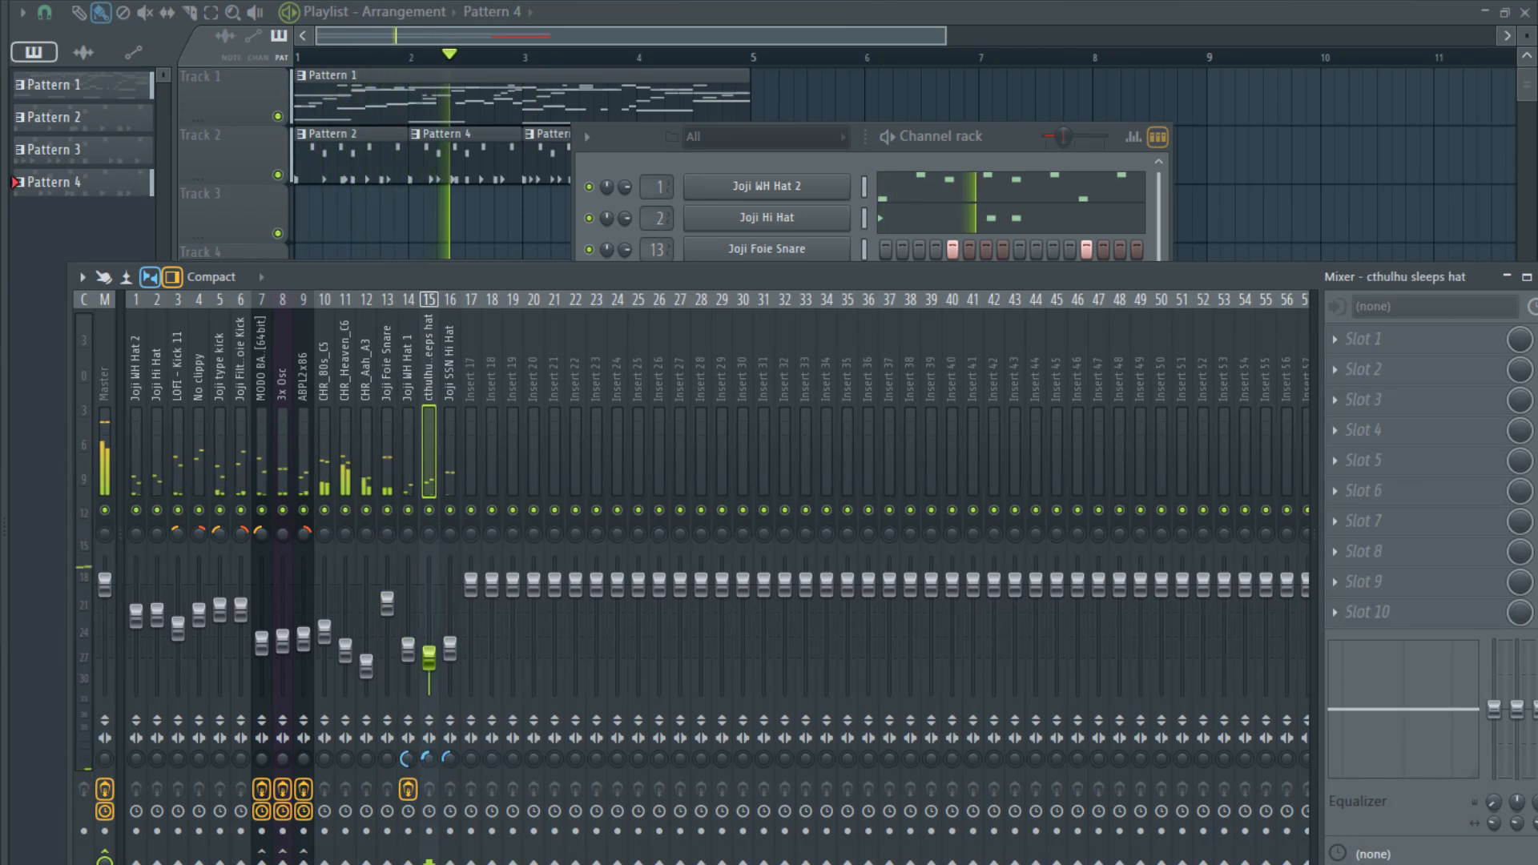
click(406, 764)
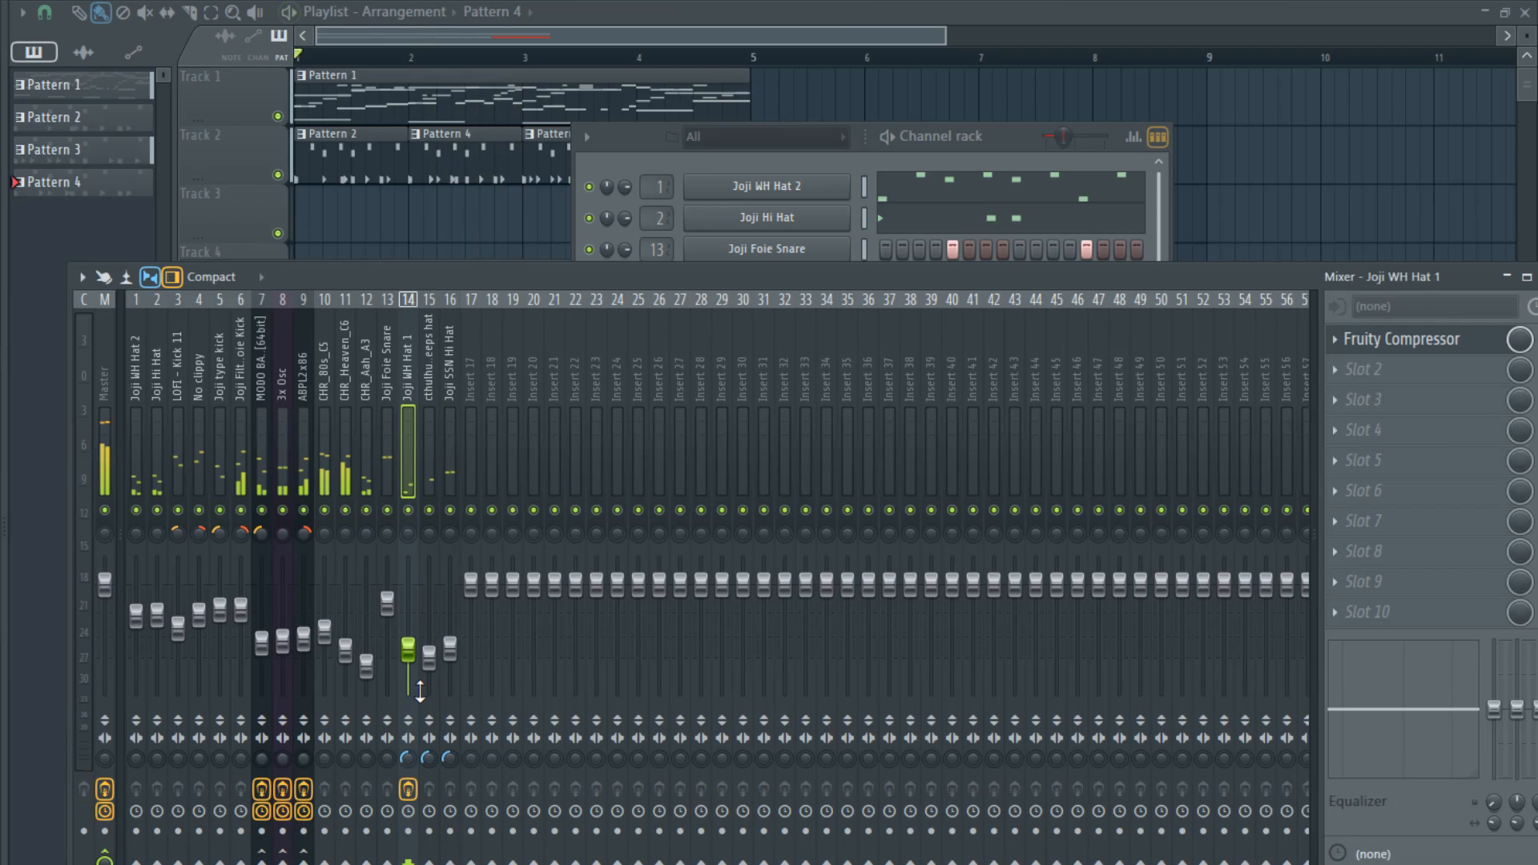
- Trim the silence before the Joji WH Hat 1 sample in Edison, load the result back into its channel, and play the arrangement
key(space)
click(887, 156)
click(799, 312)
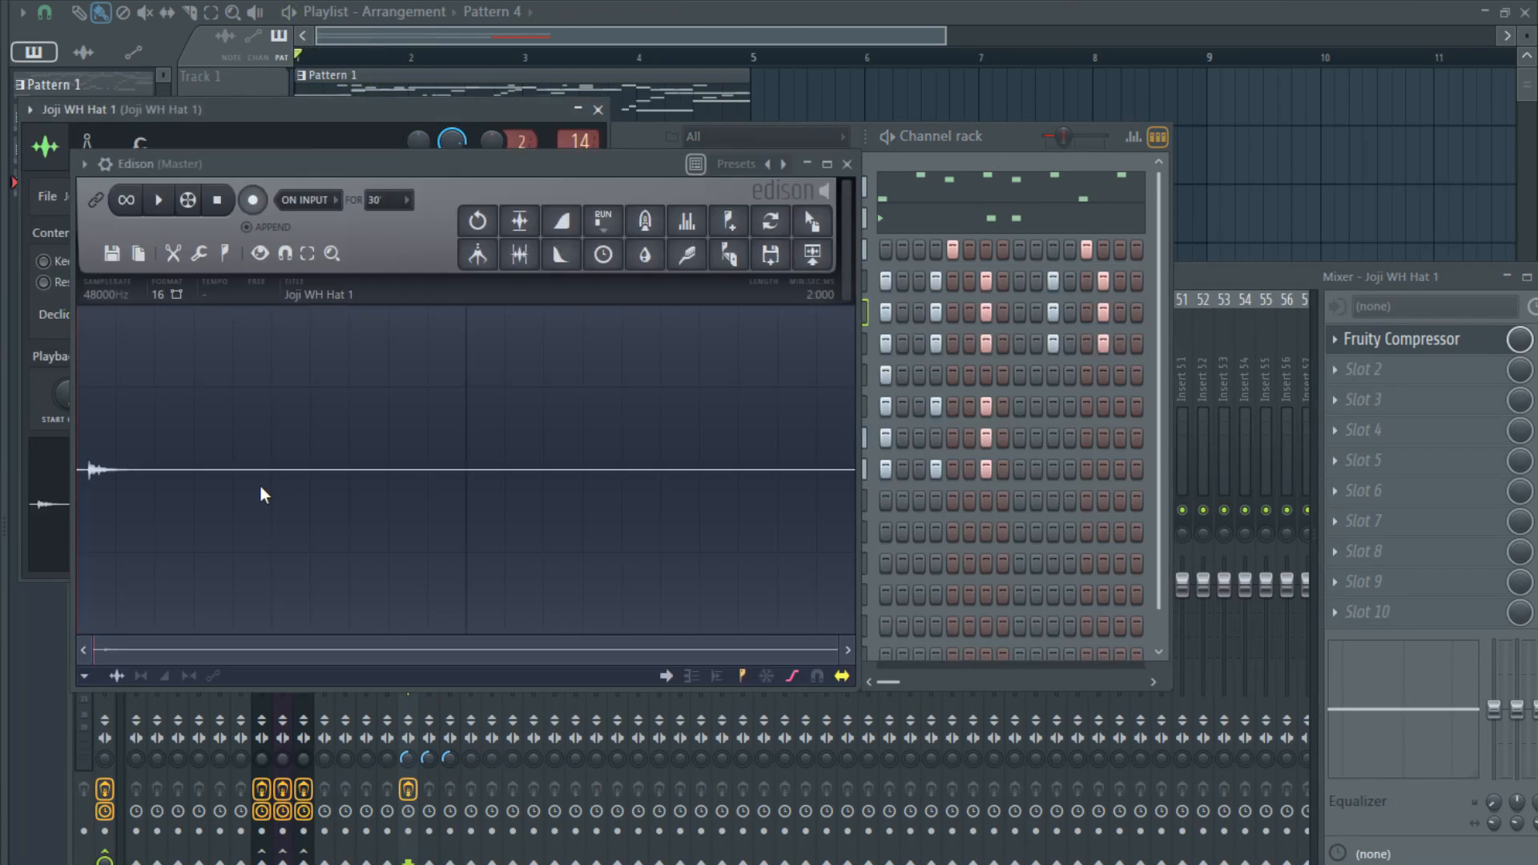
drag(88, 469, 41, 483)
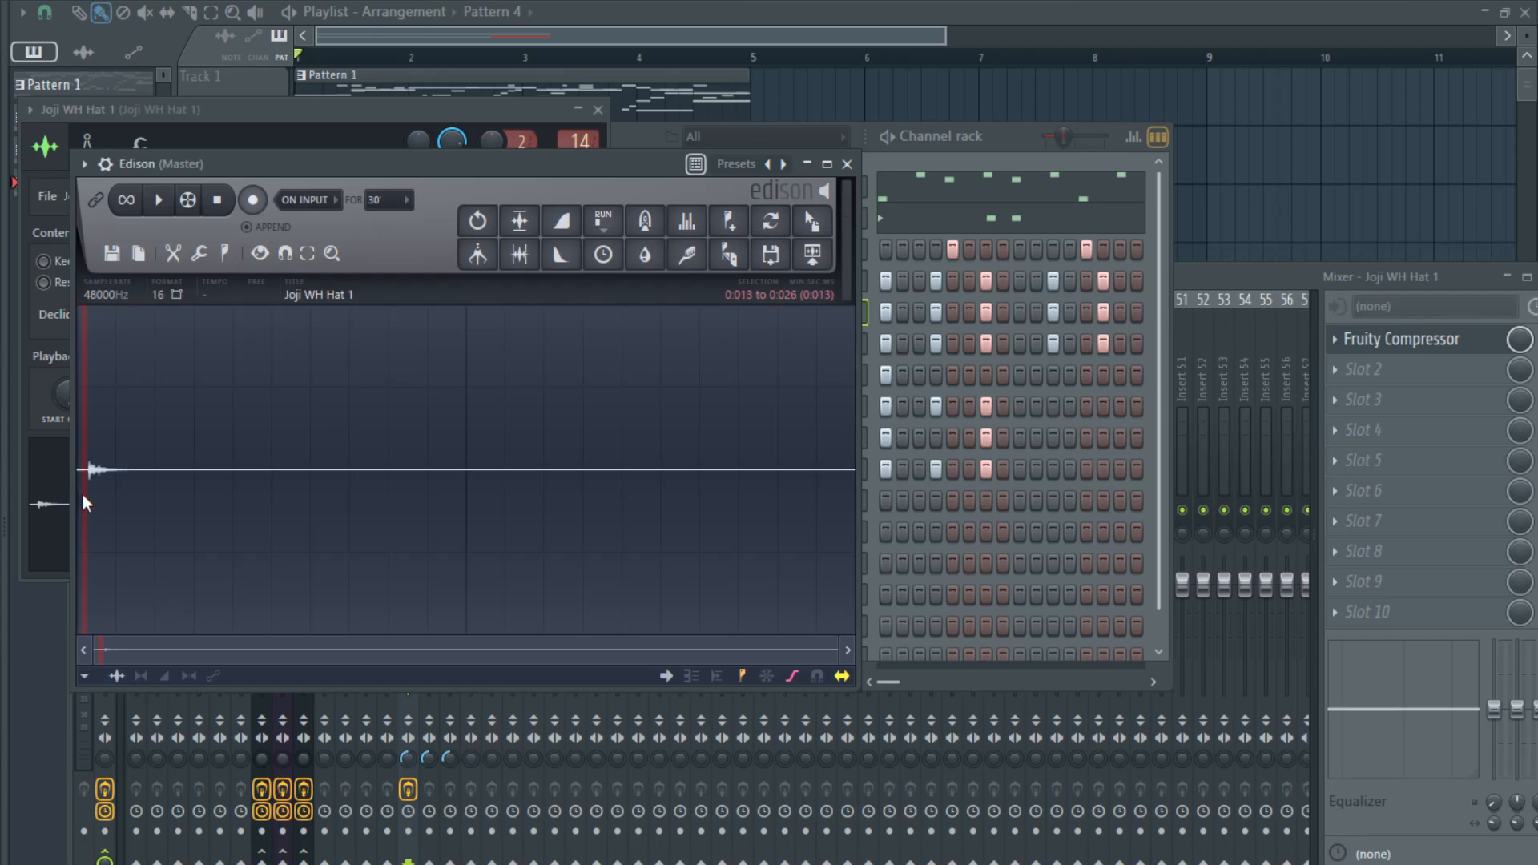
click(83, 494)
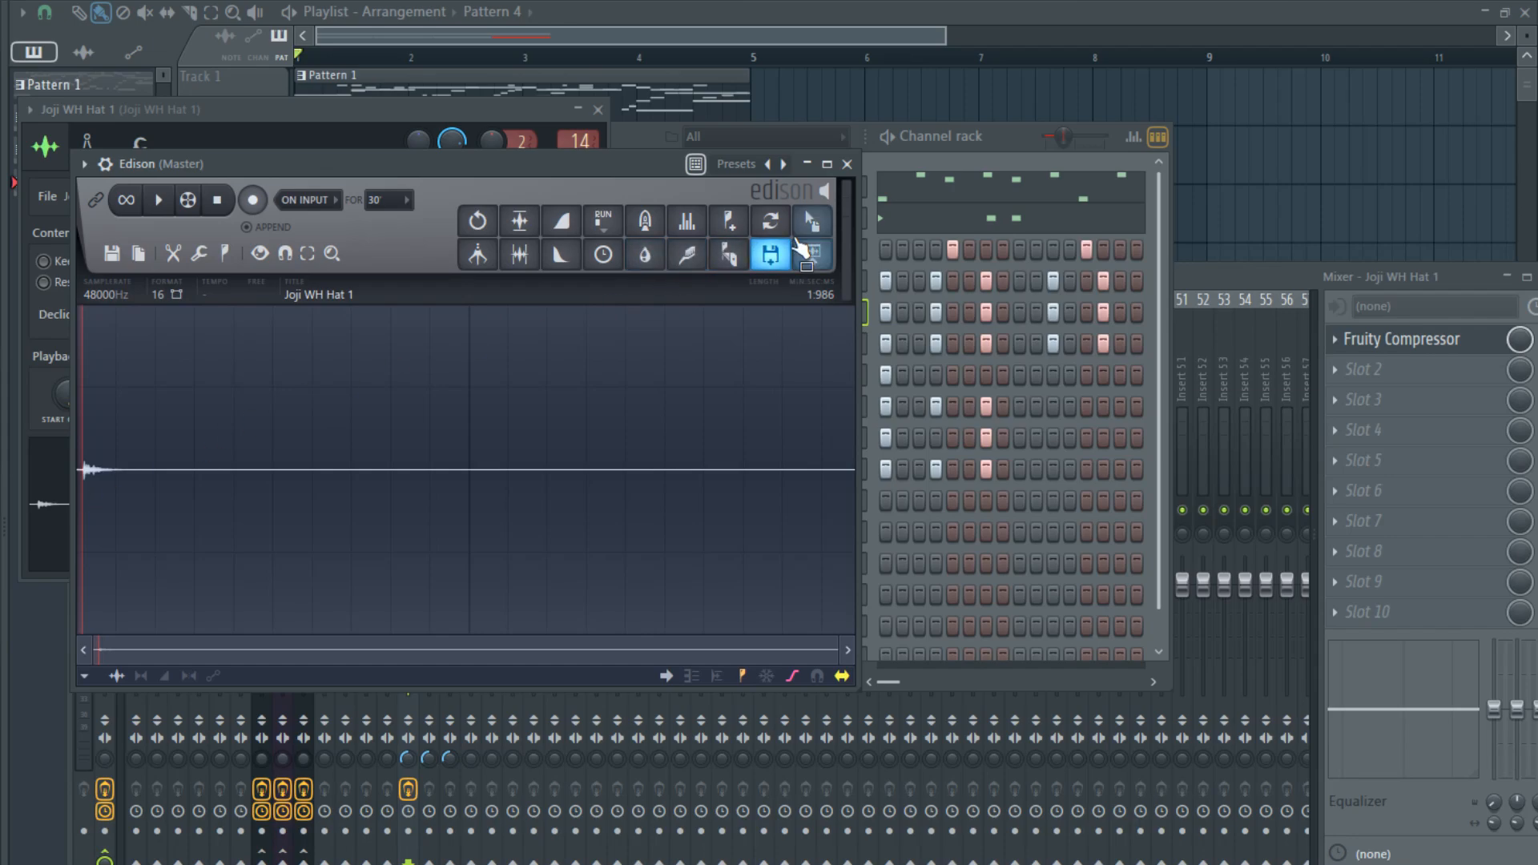
drag(811, 222, 755, 320)
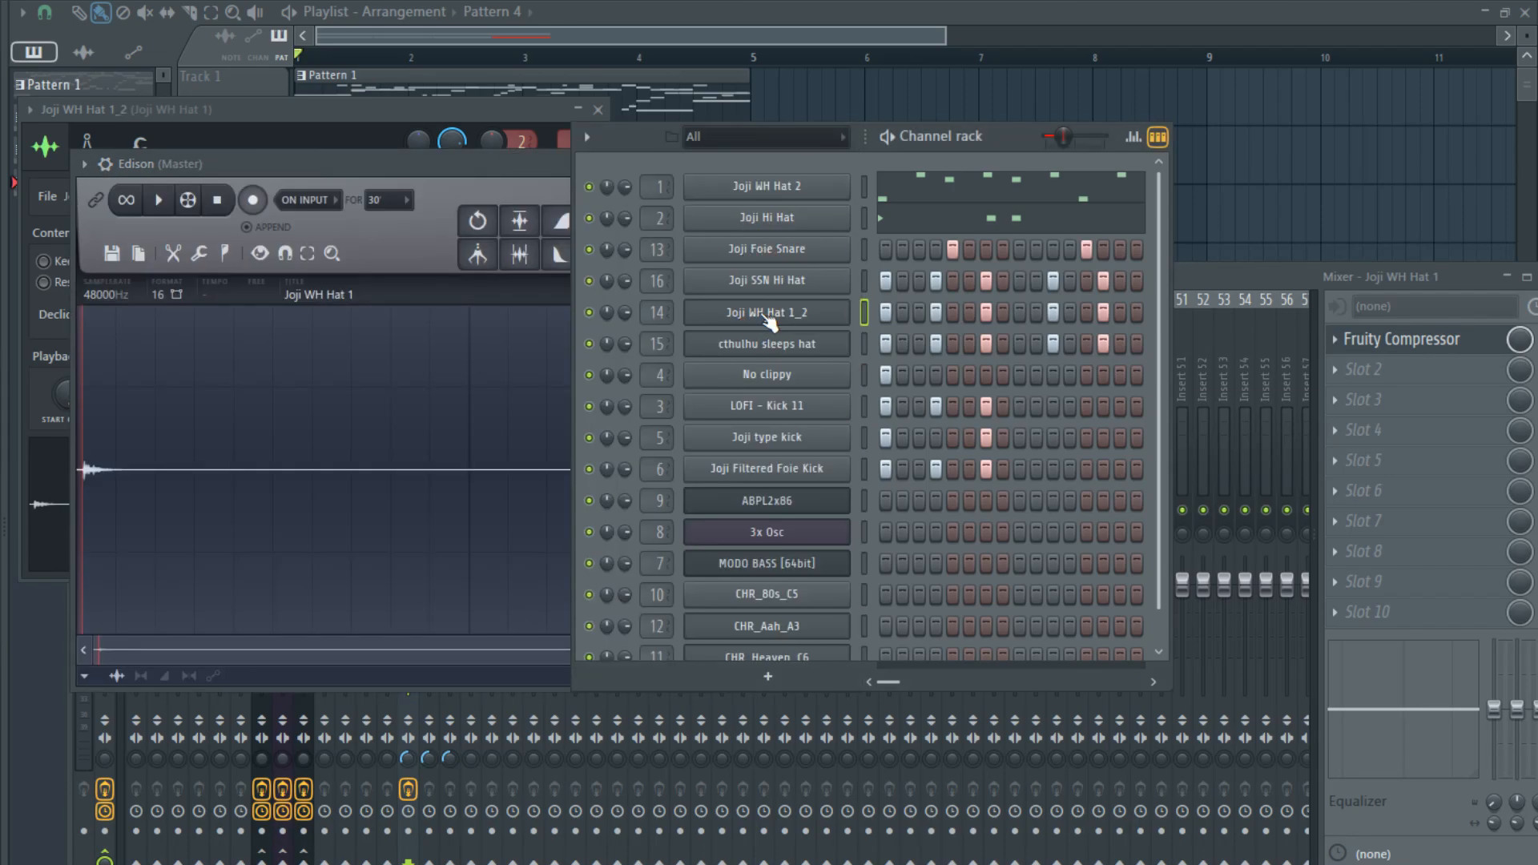
key(space)
click(1233, 276)
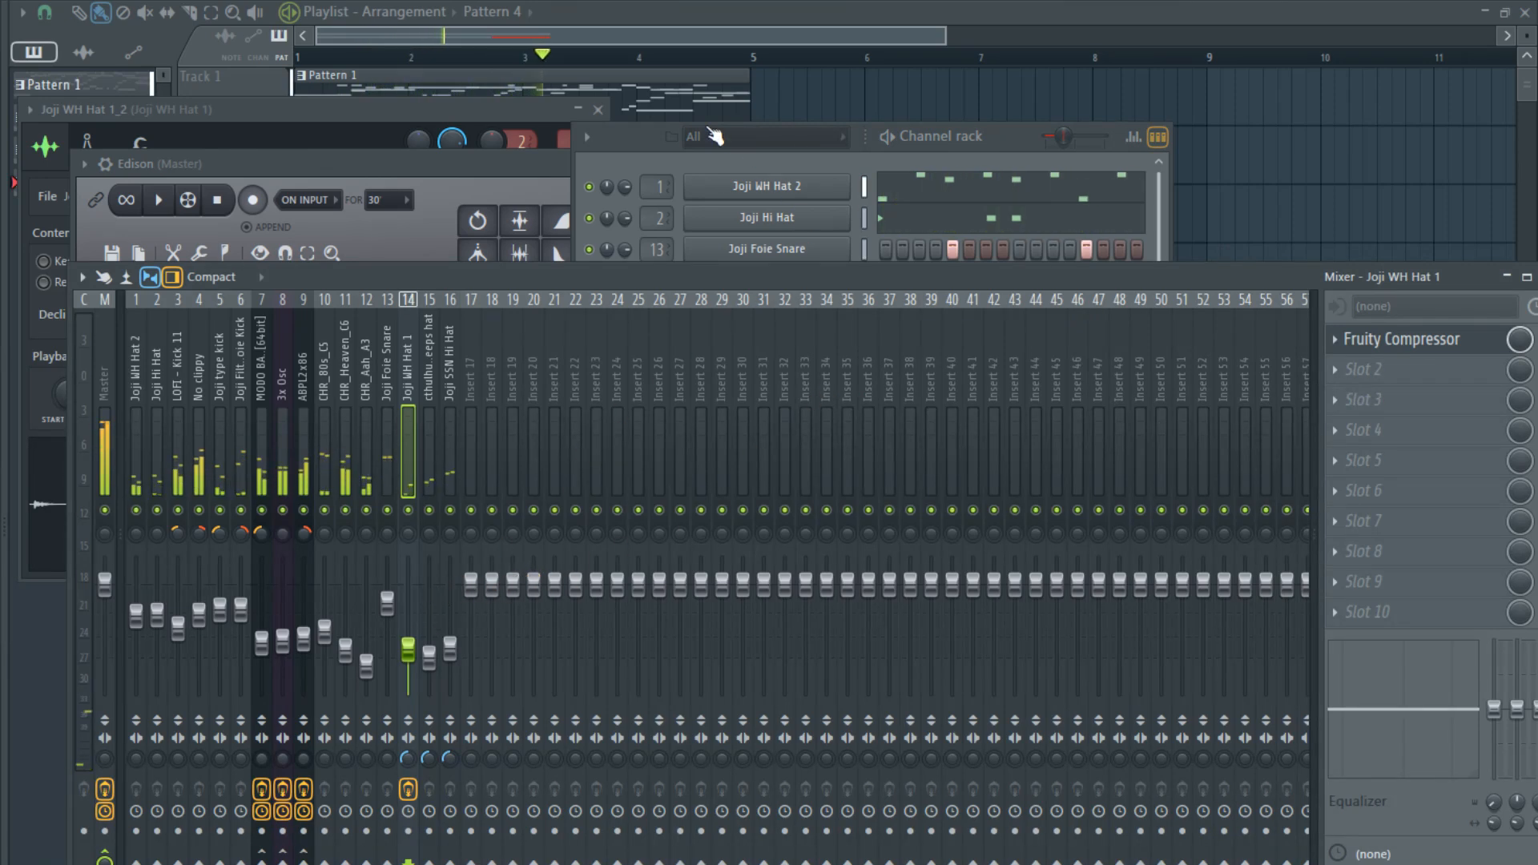
- Switch to Pattern 1 and add a Gladiator synth channel above ABPL2x86 in the channel rack
click(647, 32)
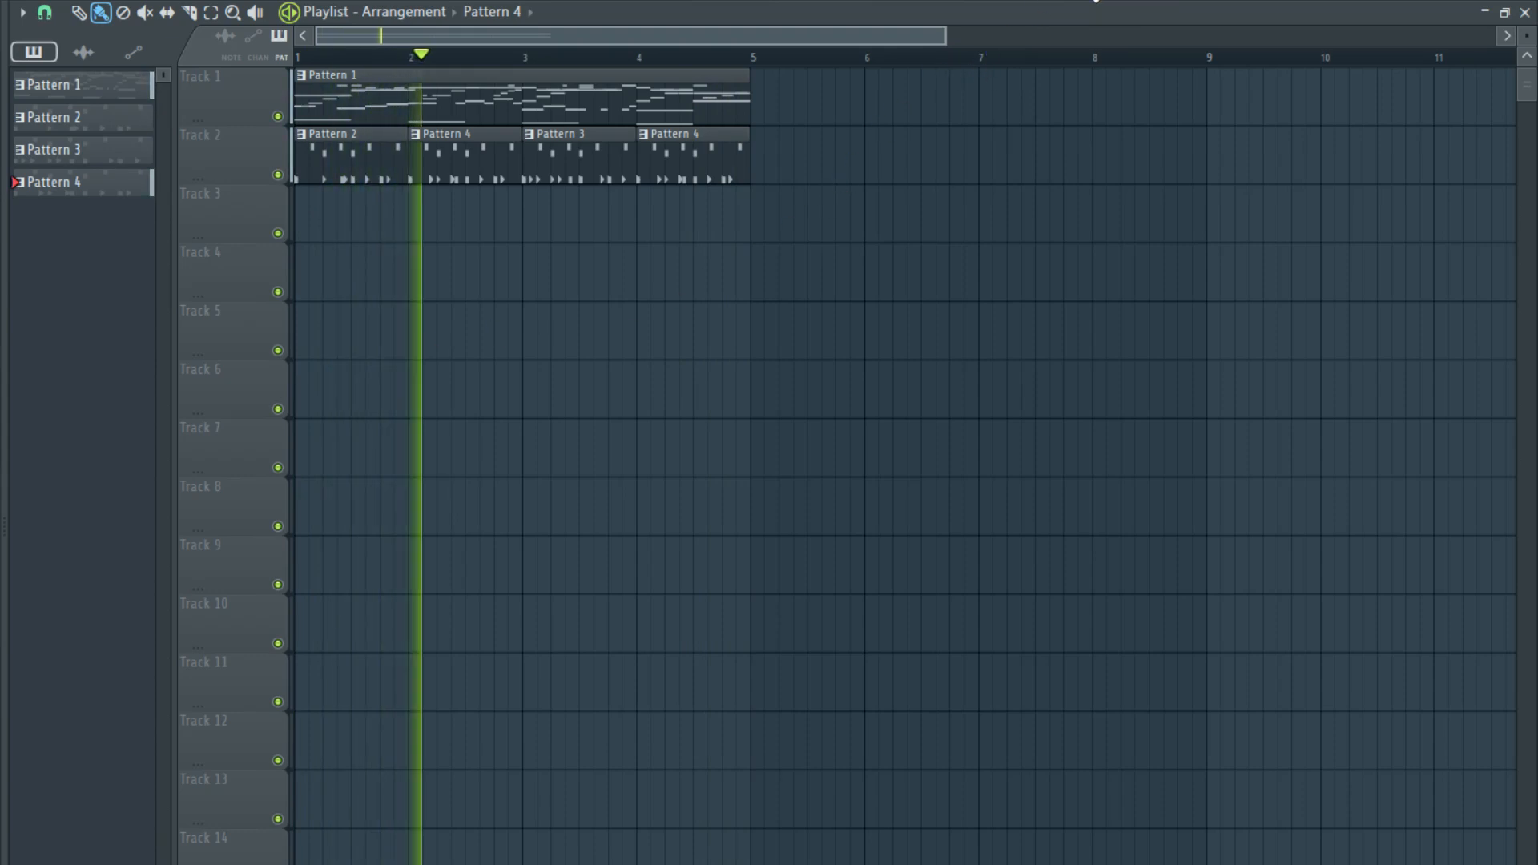
key(F6)
scroll(801, 325, up, 1)
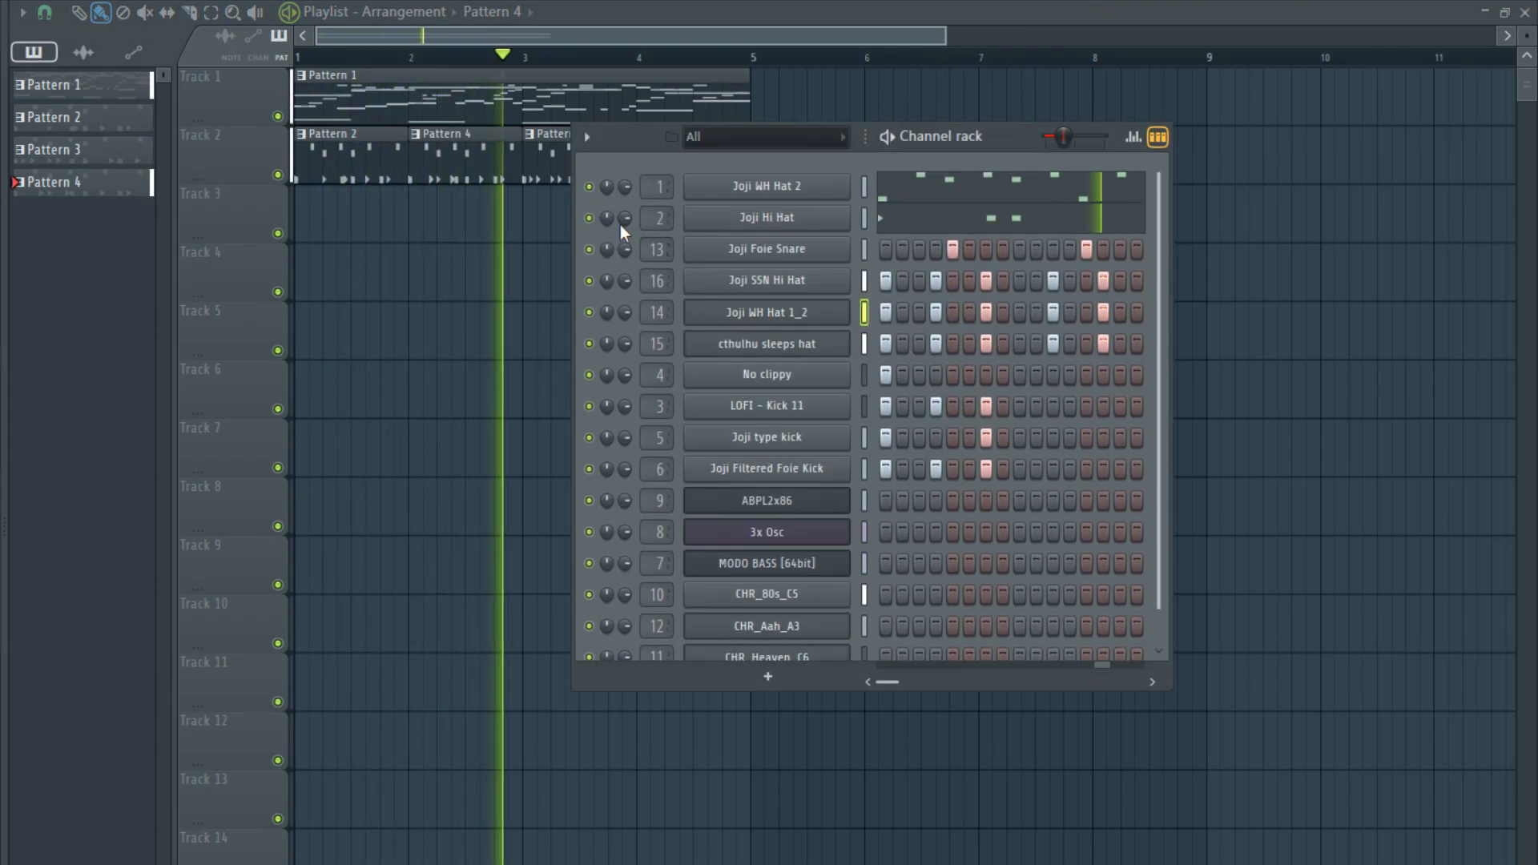
double_click(467, 106)
key(F7)
key(F6)
scroll(792, 479, down, 1)
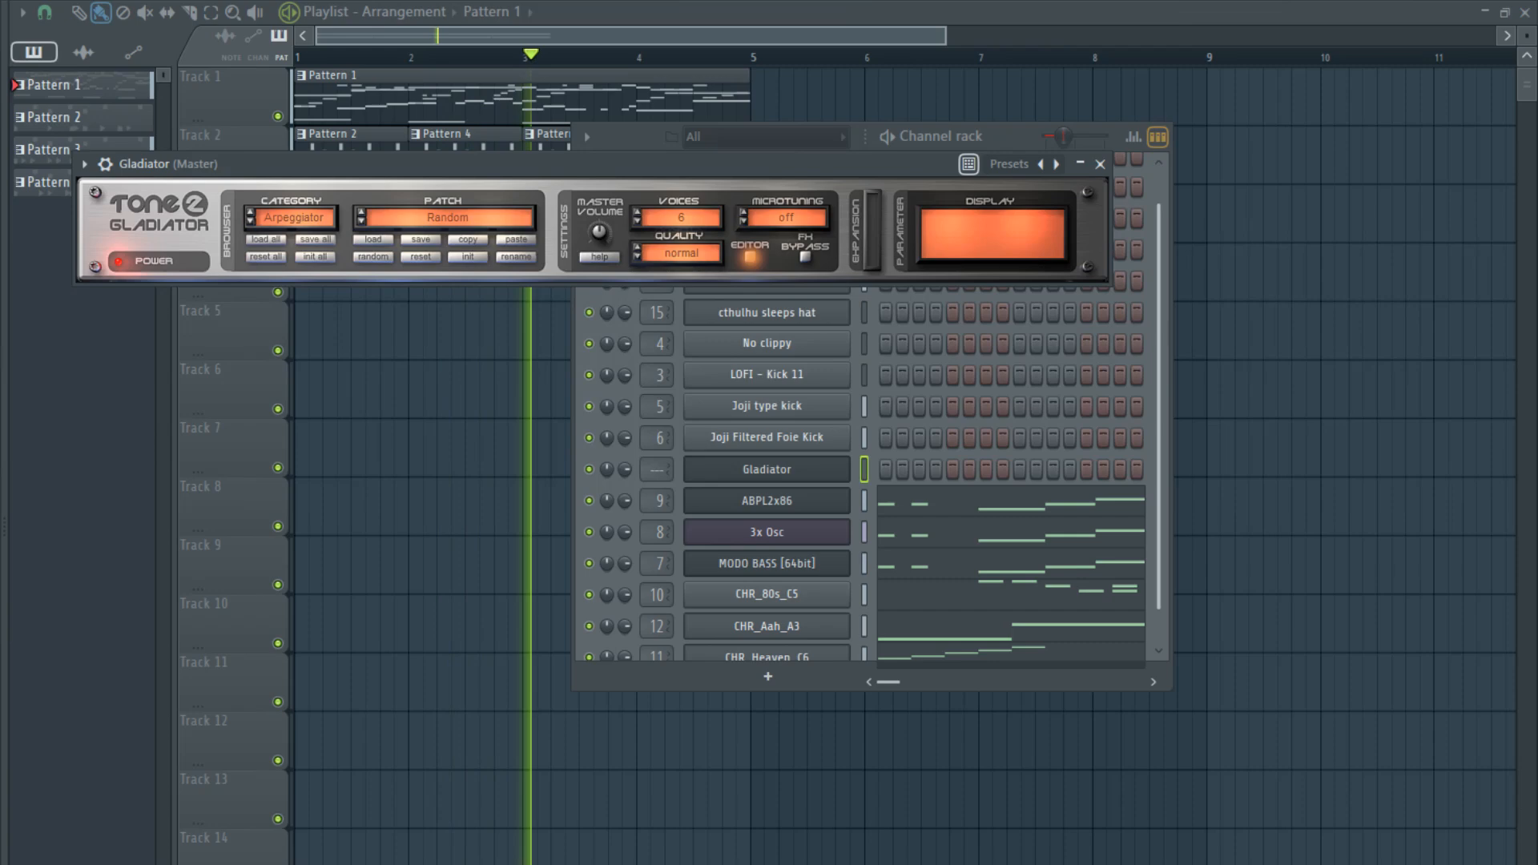
- Try out single test notes at different pitches in Gladiator's piano roll and remove each one
click(877, 470)
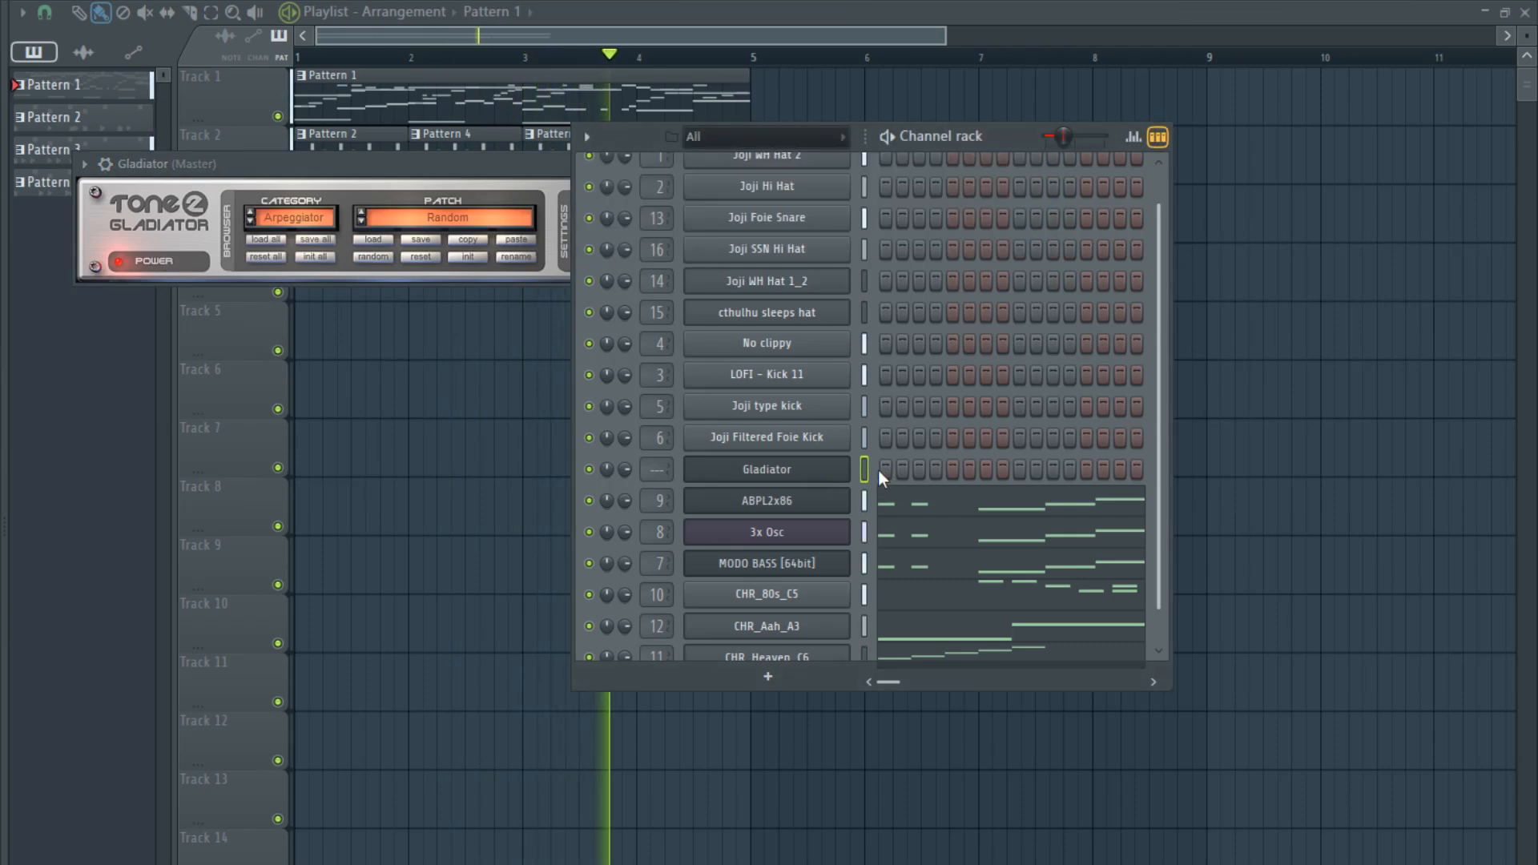
key(F7)
scroll(133, 601, down, 4)
scroll(101, 689, up, 4)
click(95, 673)
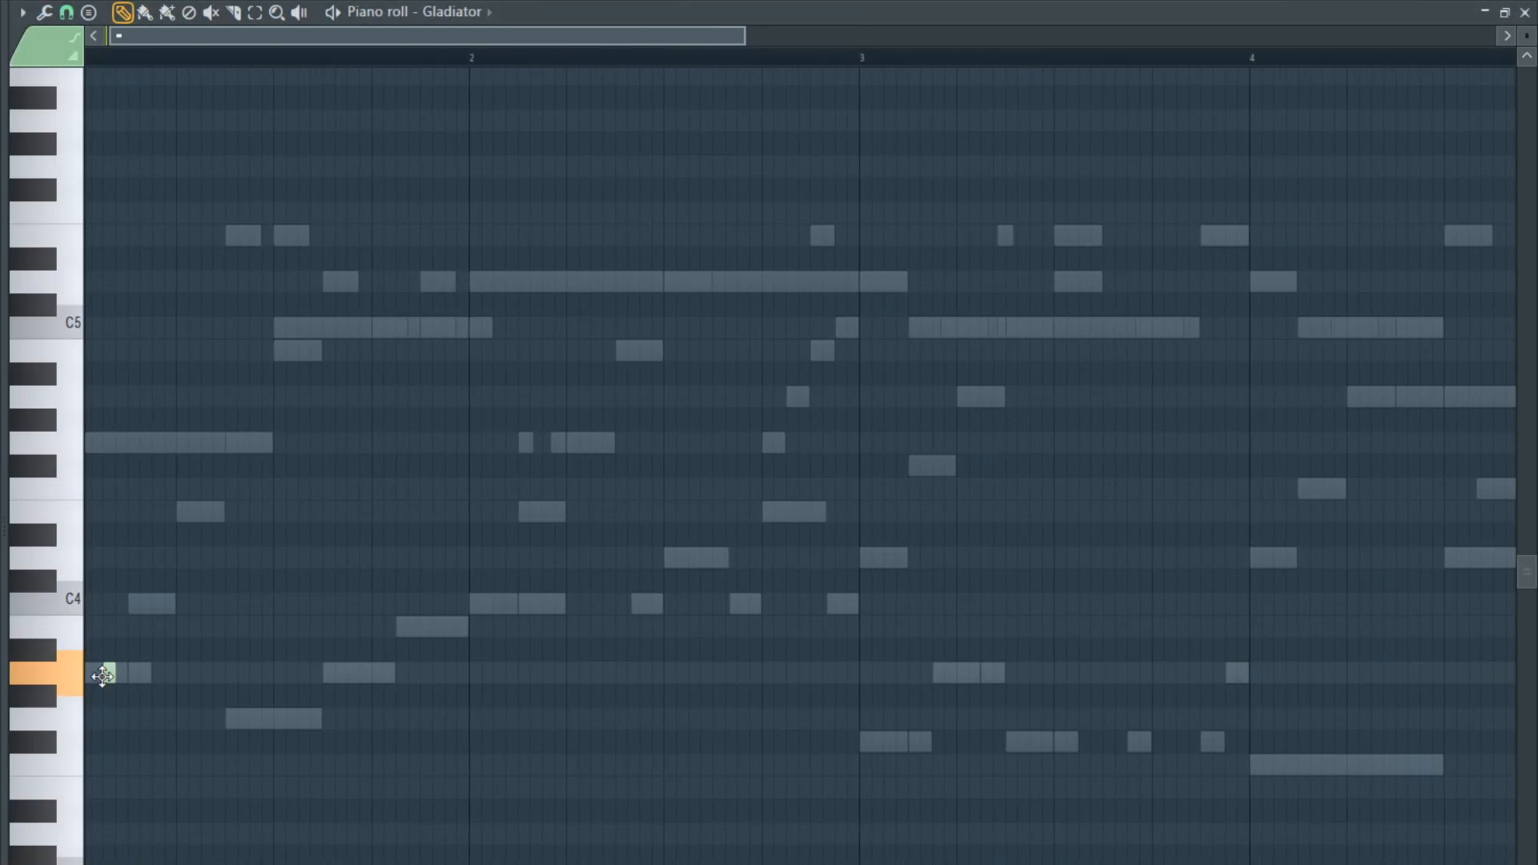
scroll(89, 678, up, 1)
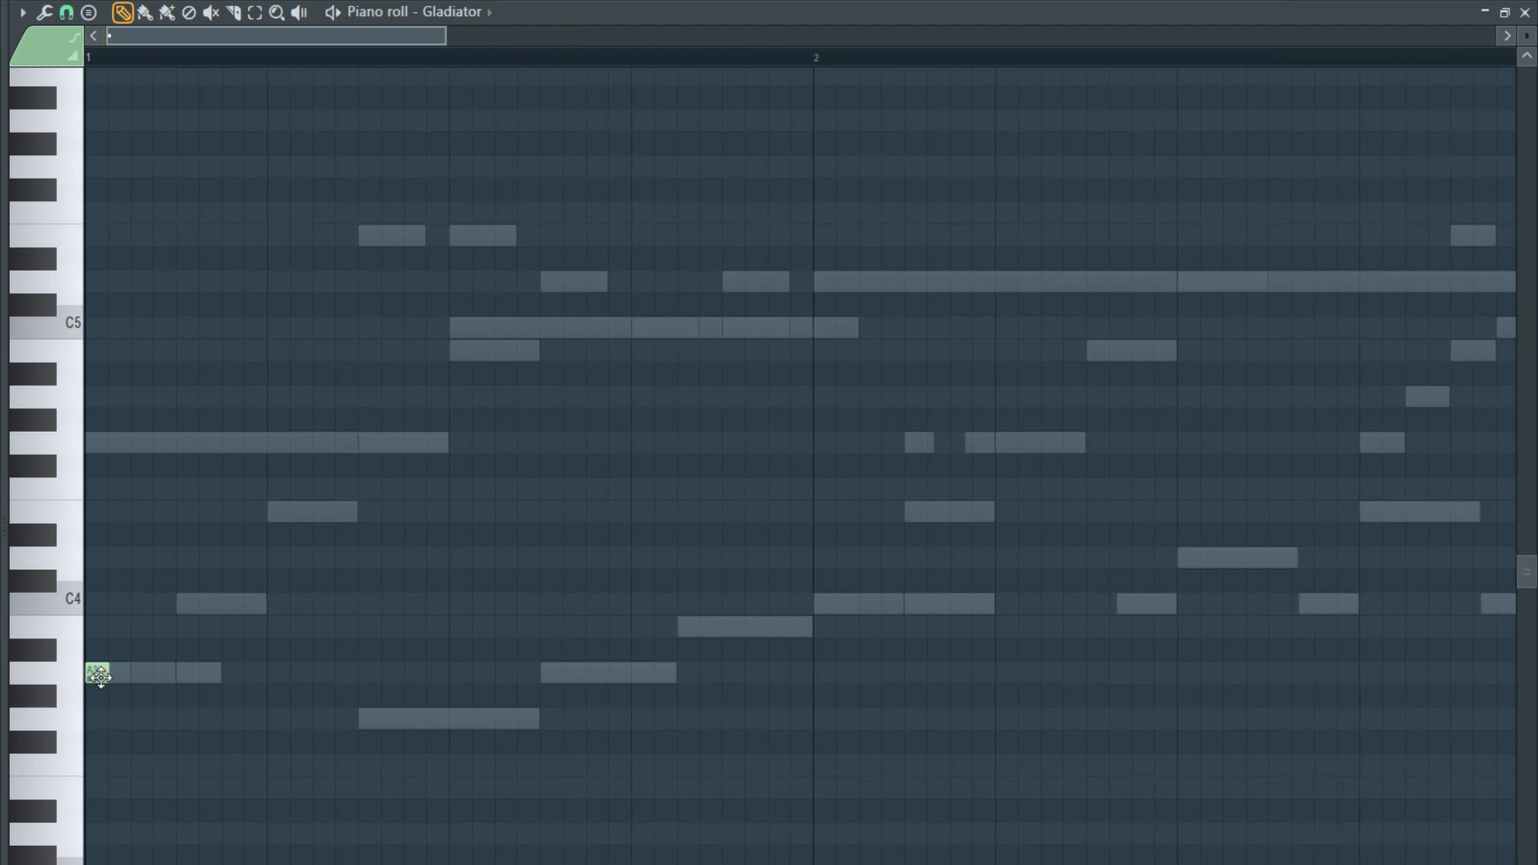
drag(106, 678, 148, 443)
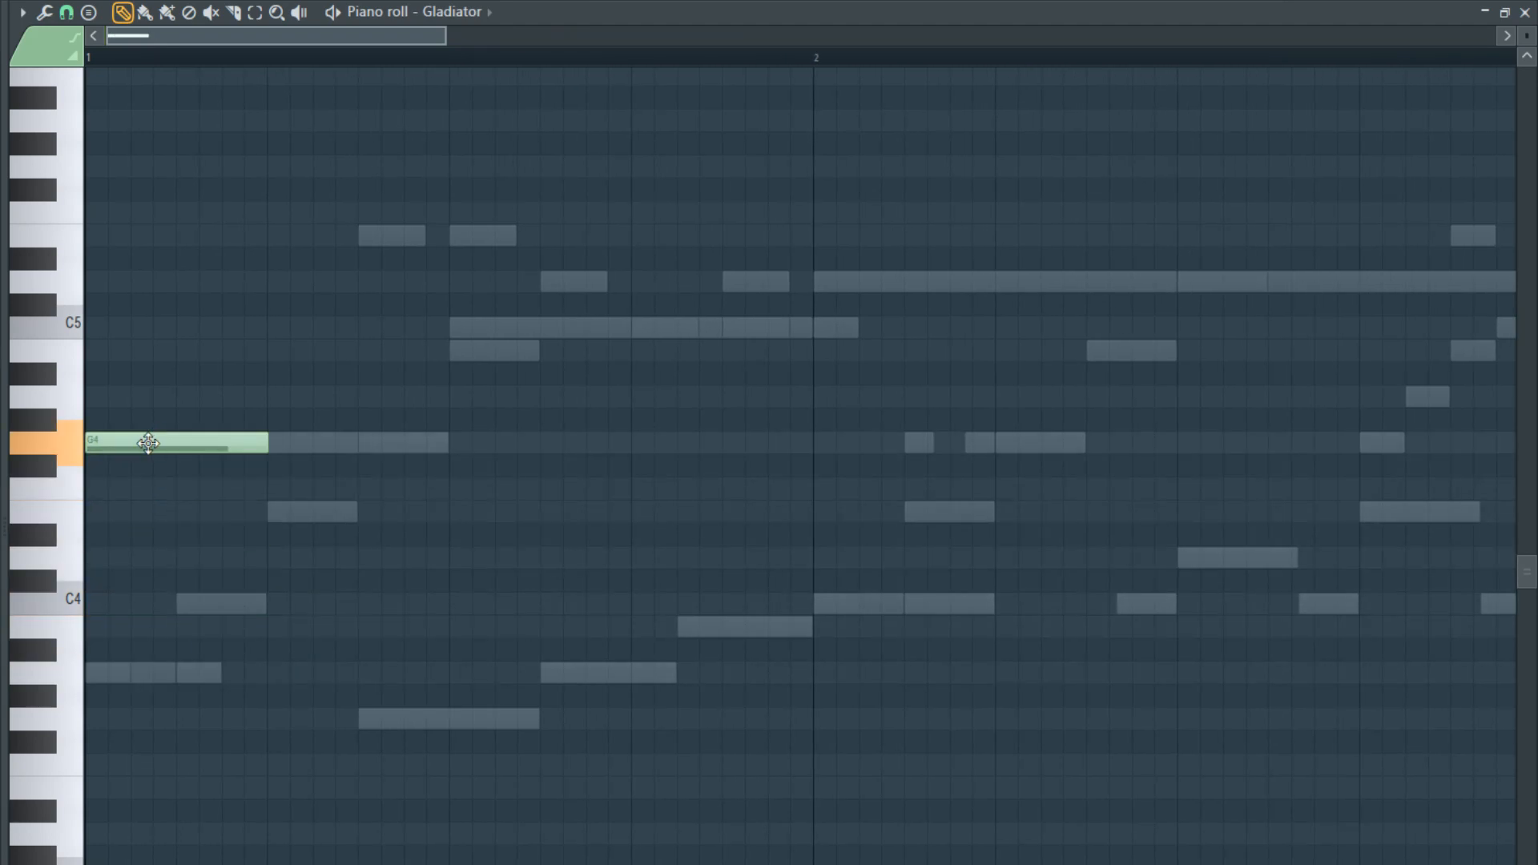
scroll(95, 587, up, 5)
scroll(98, 593, down, 4)
right_click(159, 520)
scroll(93, 667, up, 1)
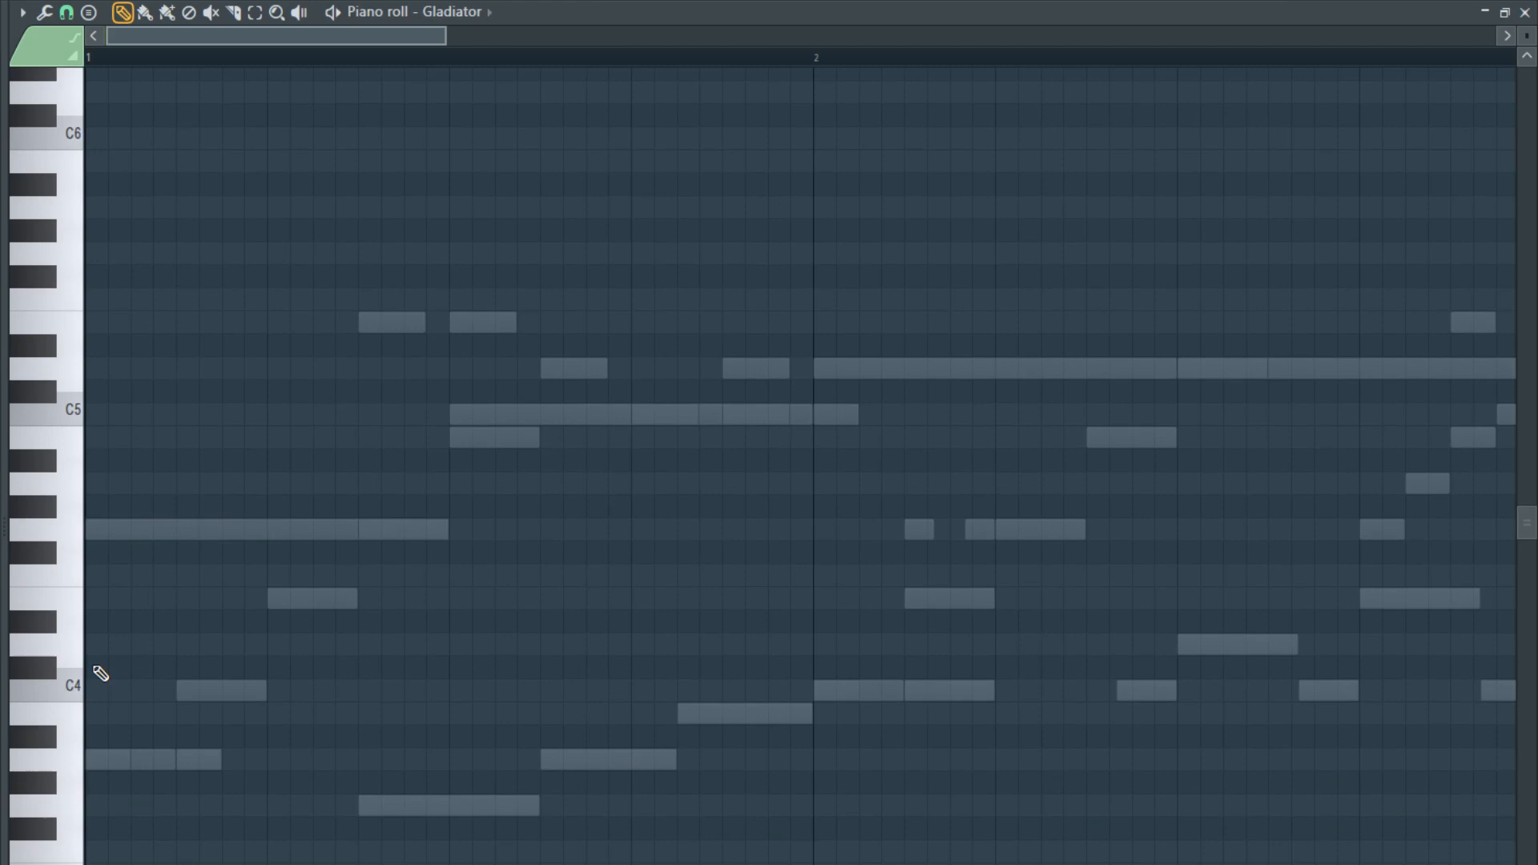
scroll(100, 673, up, 4)
click(120, 677)
right_click(132, 677)
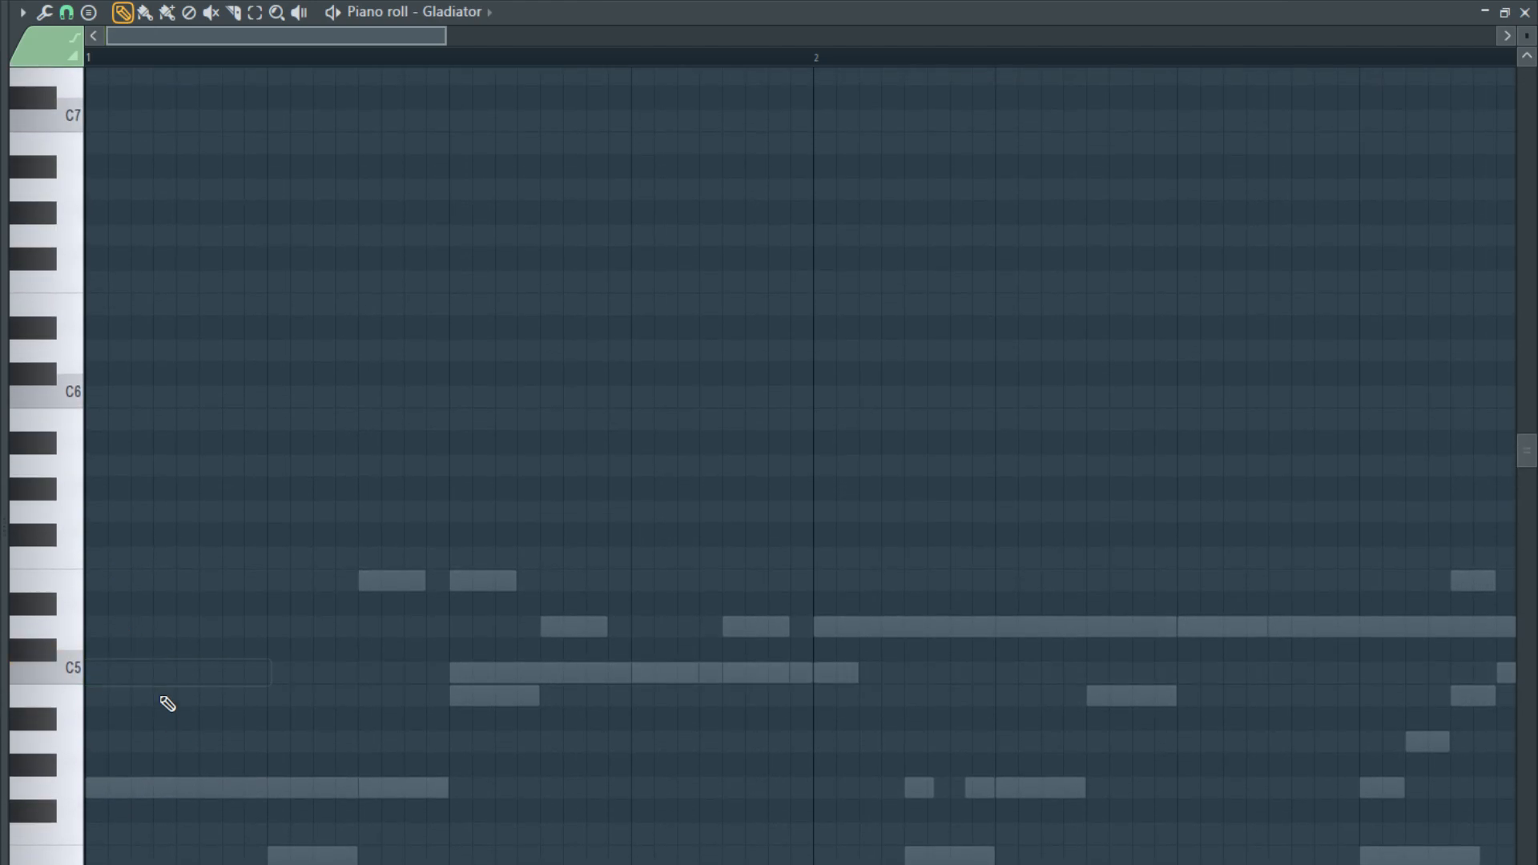
key(Escape)
- Paste the CHR_Heaven_C6 notes into the Gladiator channel and open them in its piano roll
scroll(899, 575, down, 1)
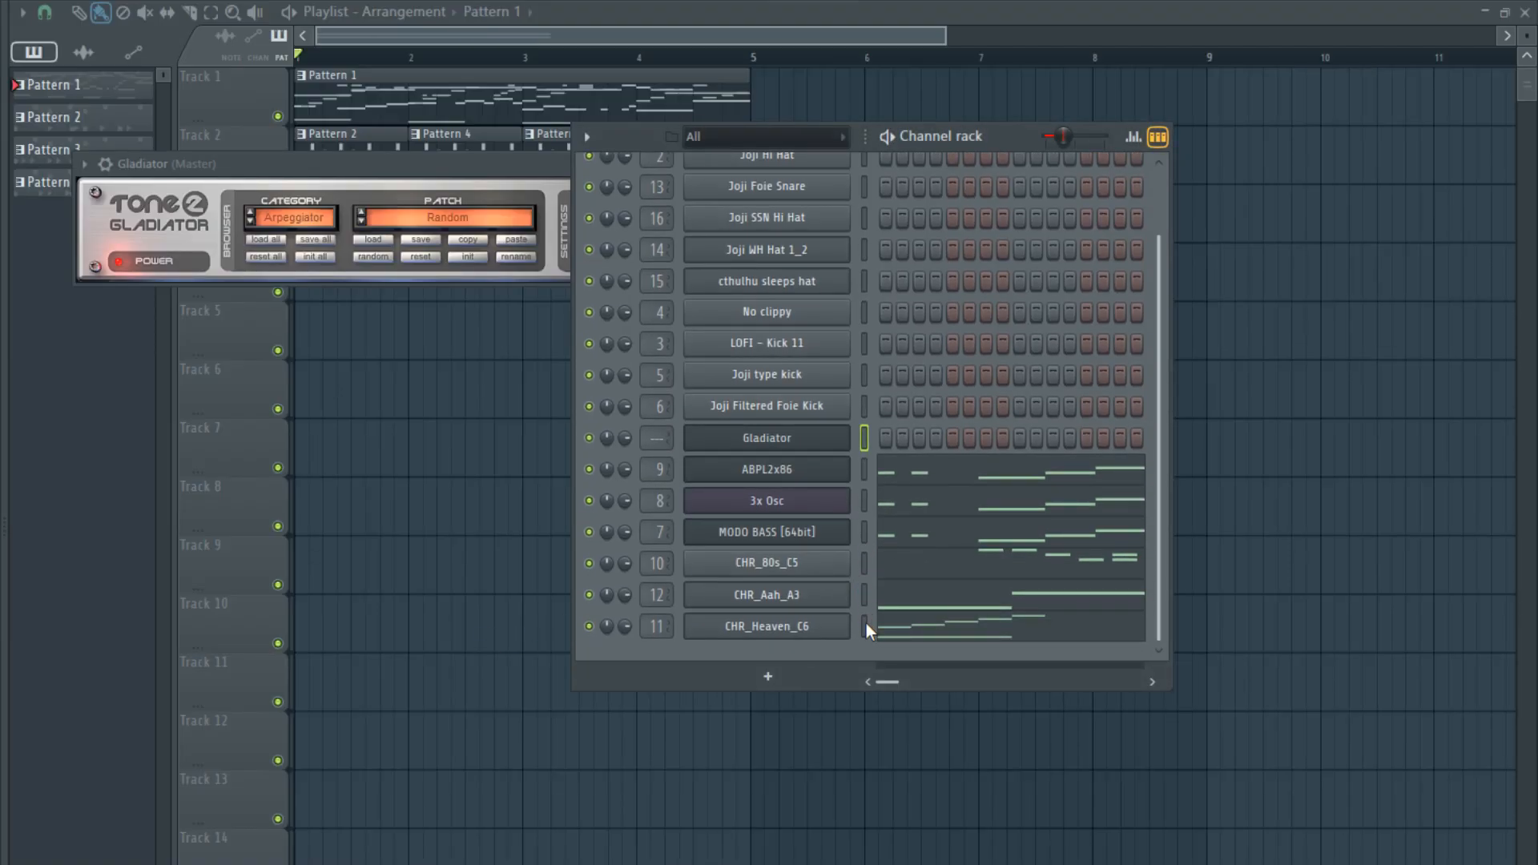
click(865, 437)
key(ctrl+v)
click(905, 440)
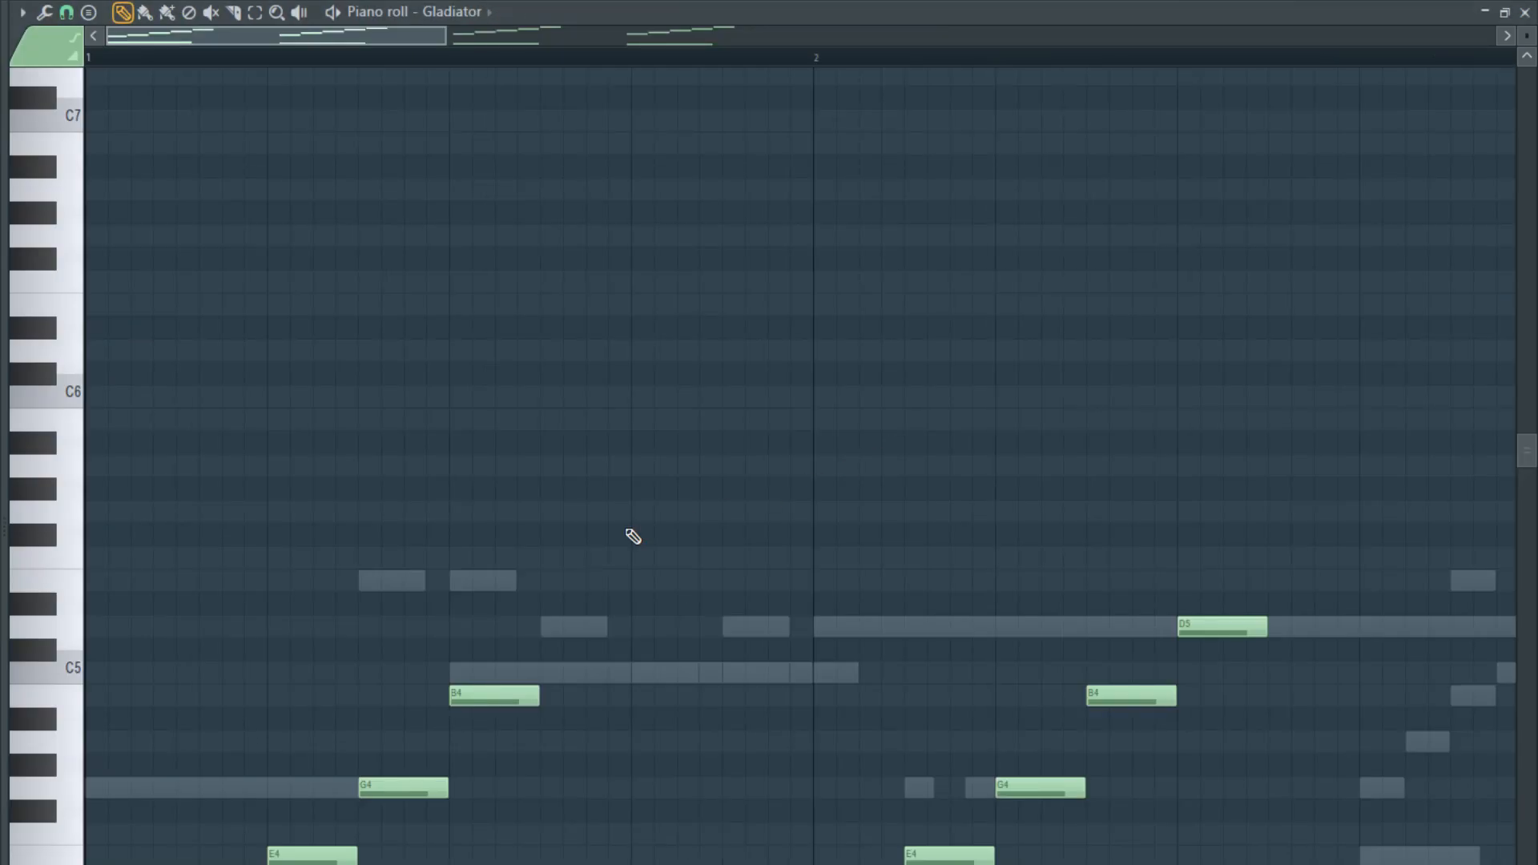
scroll(257, 643, down, 3)
scroll(240, 645, down, 5)
scroll(240, 649, down, 2)
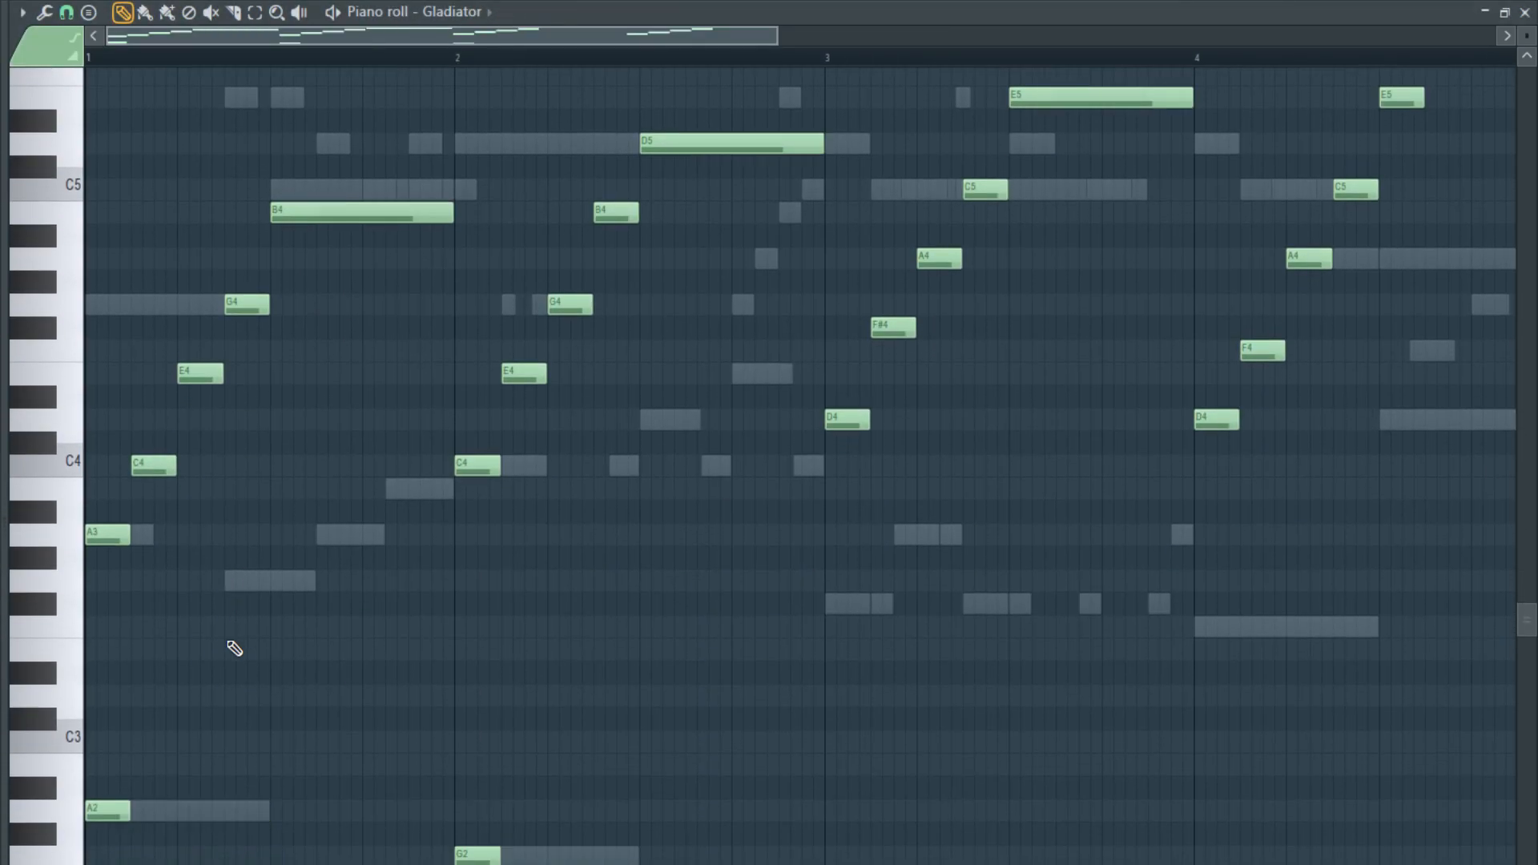
- Undo the lengthening of Gladiator's pasted notes, try a tool that shortens them, and undo that as well
key(ctrl+z)
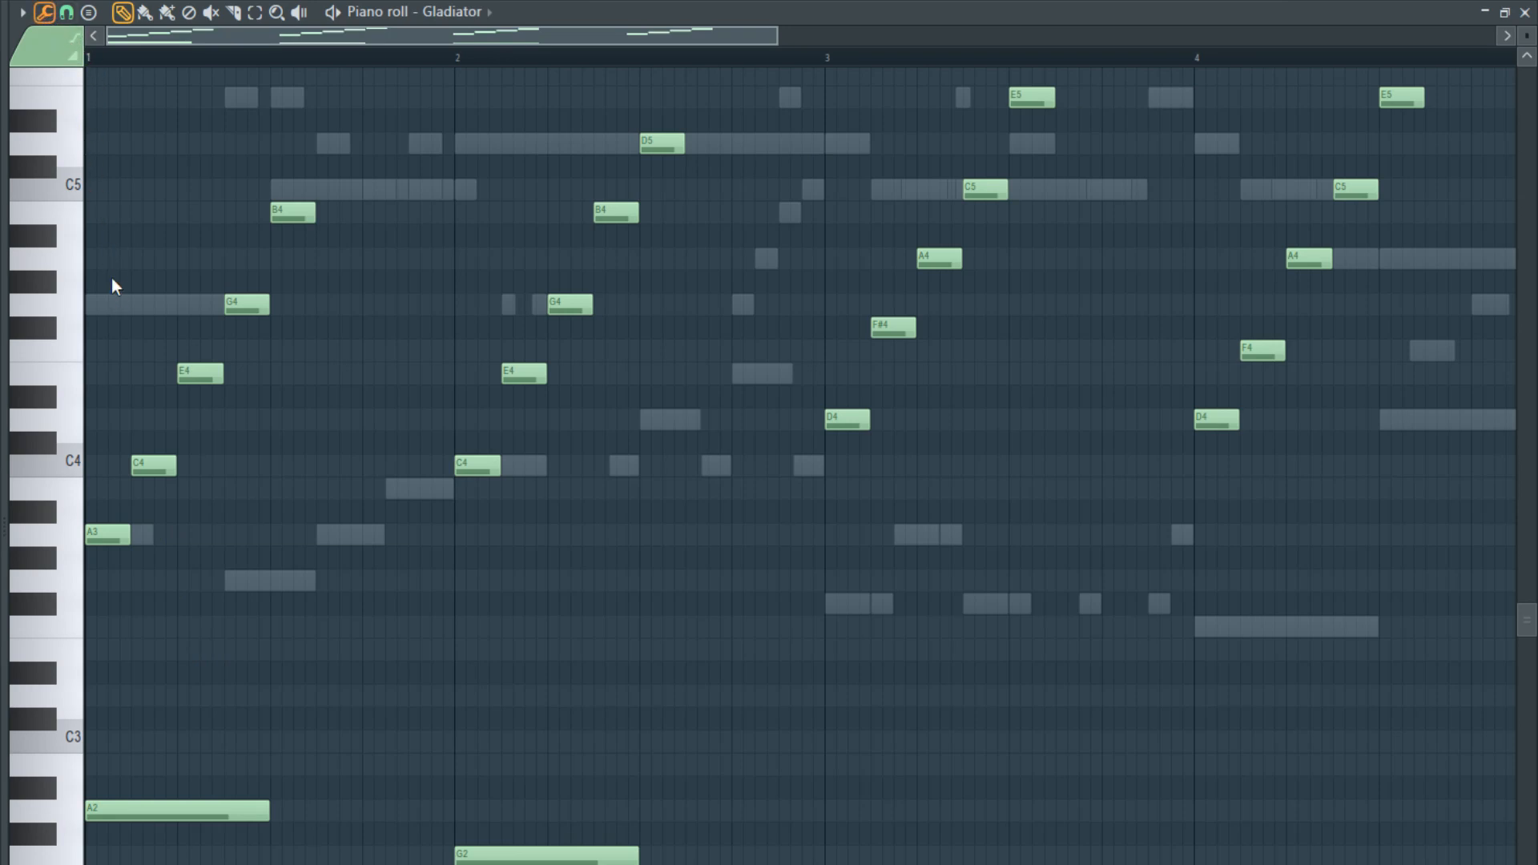
click(101, 85)
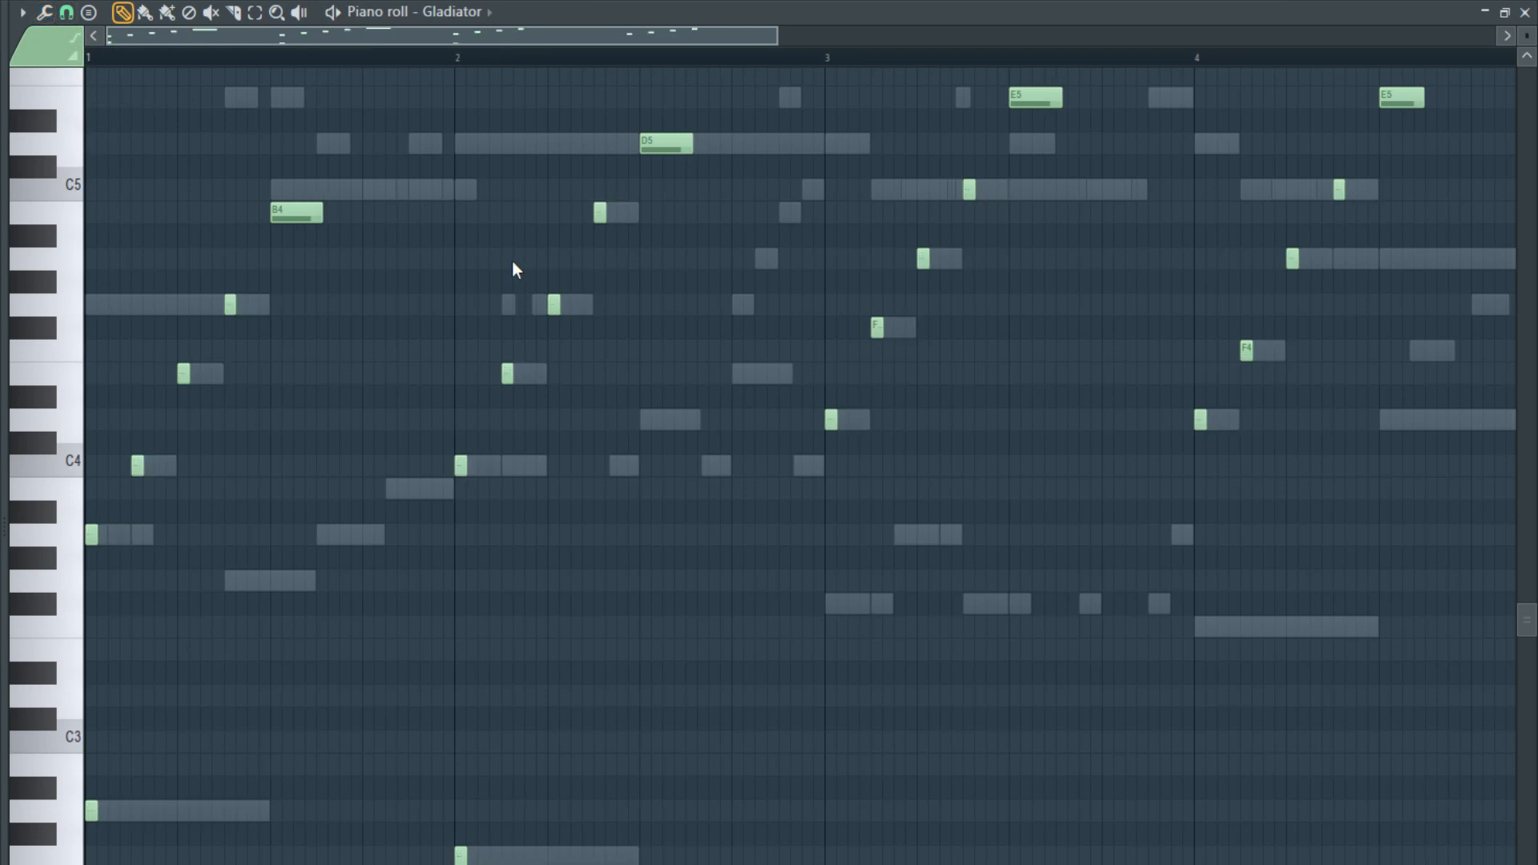
key(ctrl+z)
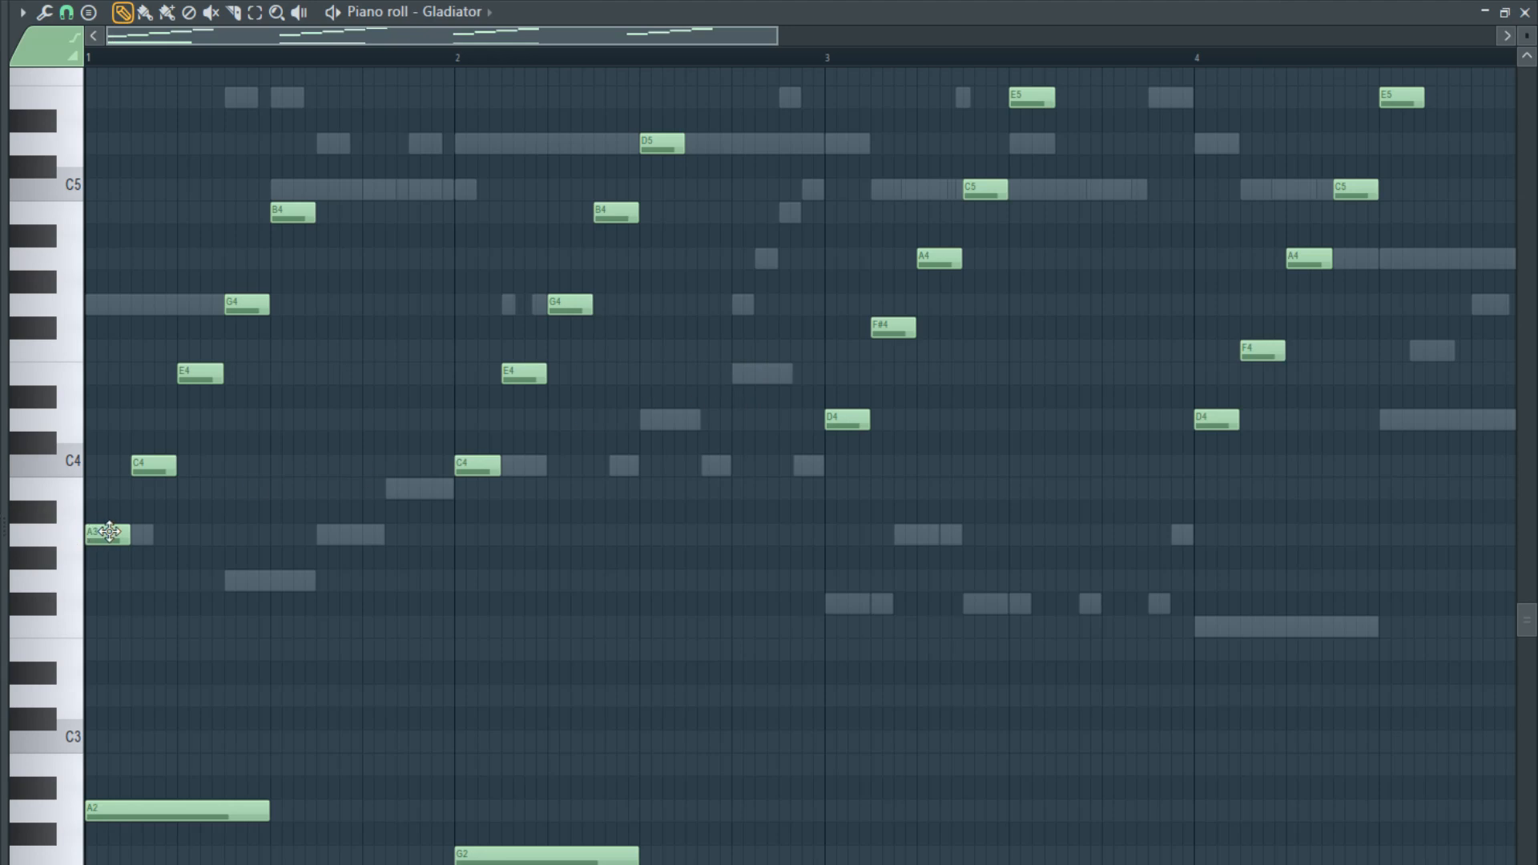
- Stack C4, E4, G4 and B4 with A3 at the start of bar 1 as a chord and delete the low A2 note
drag(152, 465, 107, 465)
drag(199, 373, 108, 373)
drag(243, 306, 105, 305)
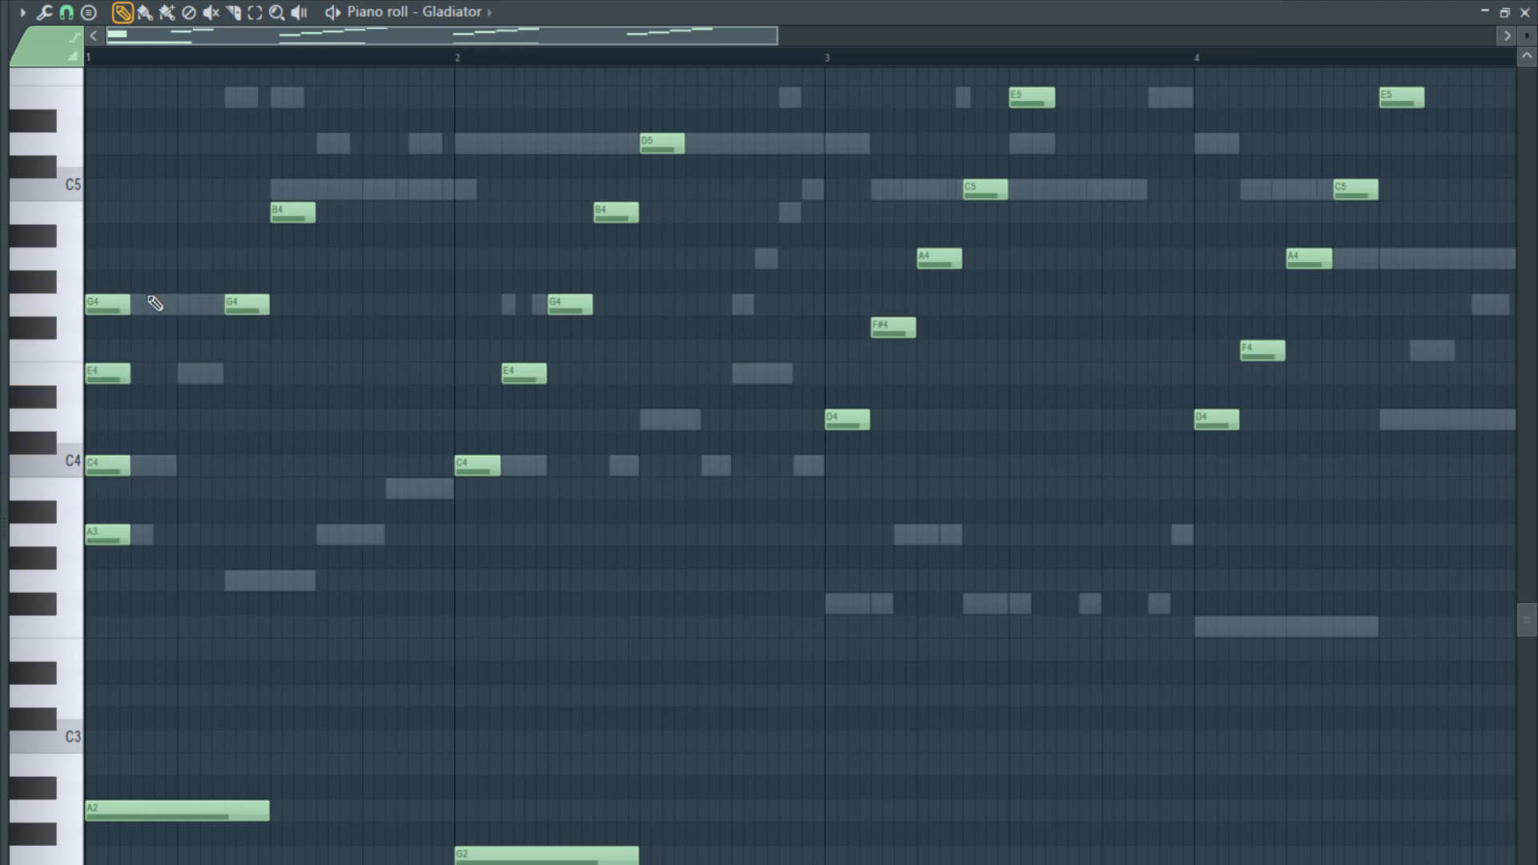
drag(285, 212, 100, 212)
right_click(233, 803)
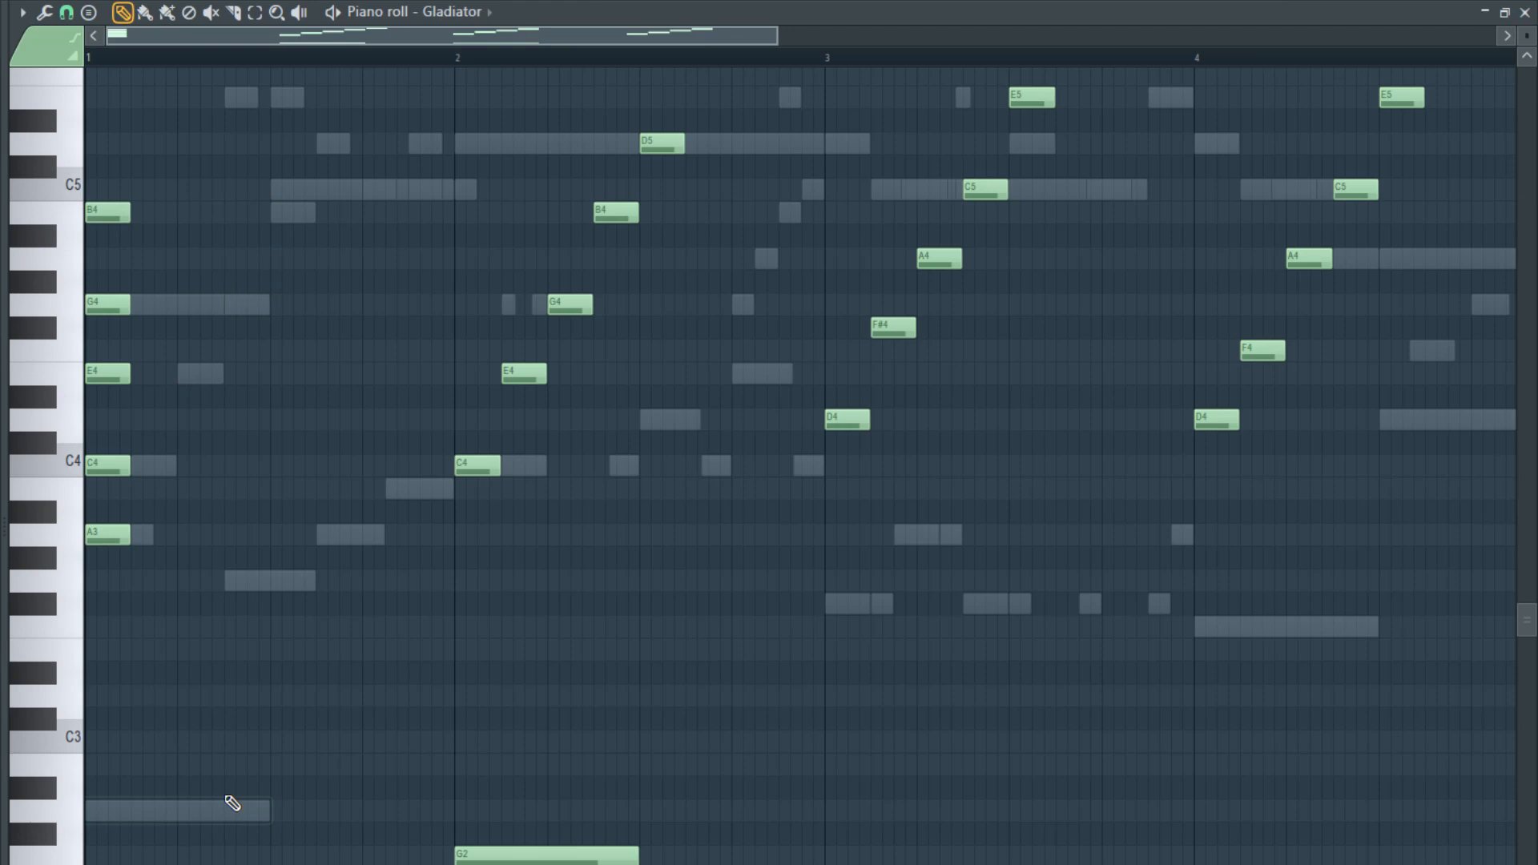
- Restore the deleted A2 note in bar 1 and shorten A2 and G2 to the length of the chord notes
key(ctrl+z)
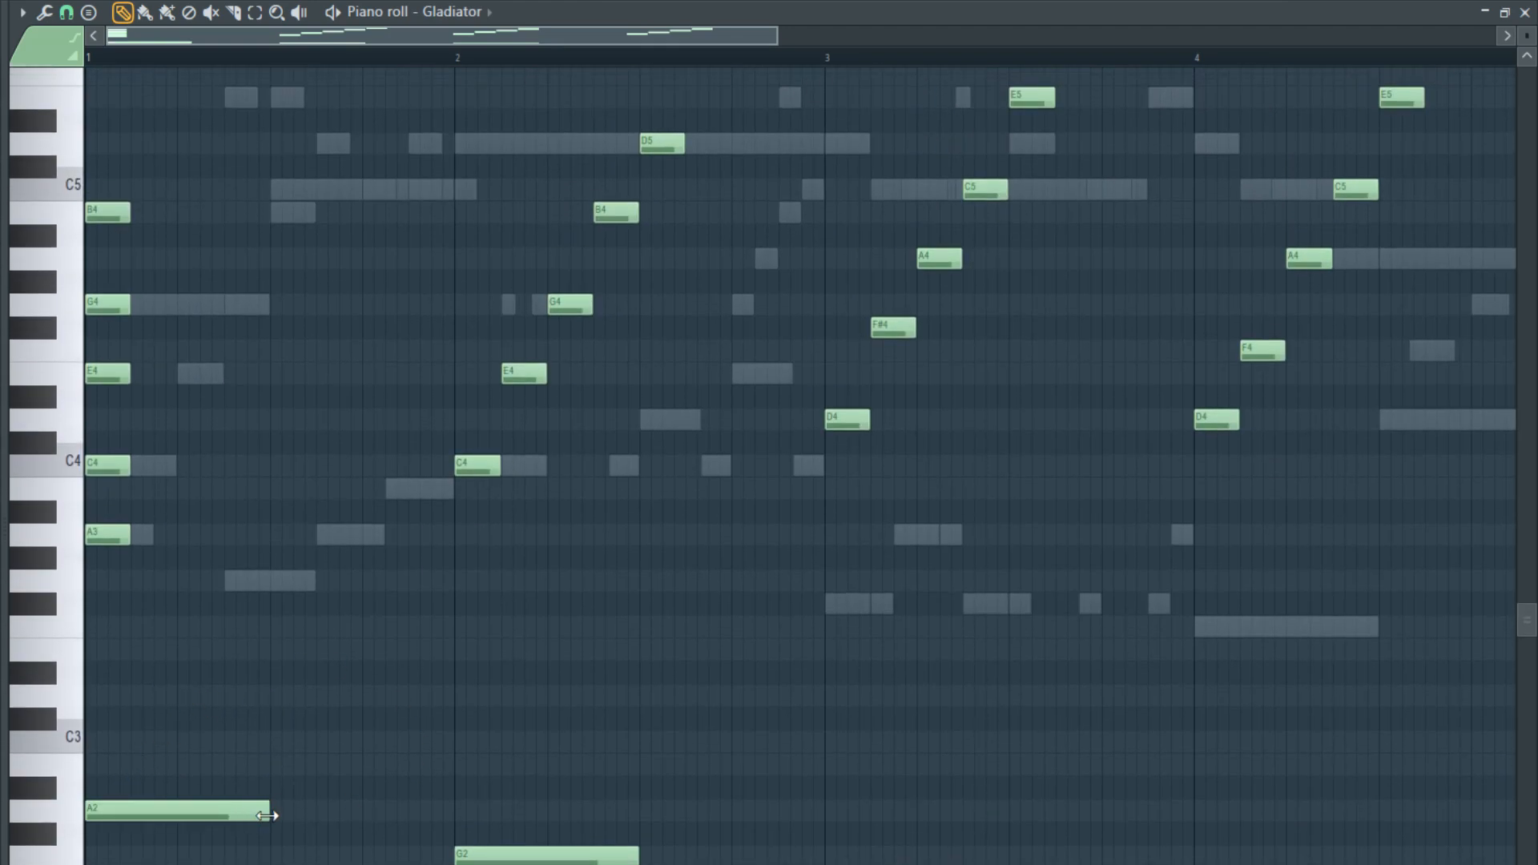
drag(267, 816, 127, 831)
scroll(122, 812, up, 3)
scroll(136, 811, down, 5)
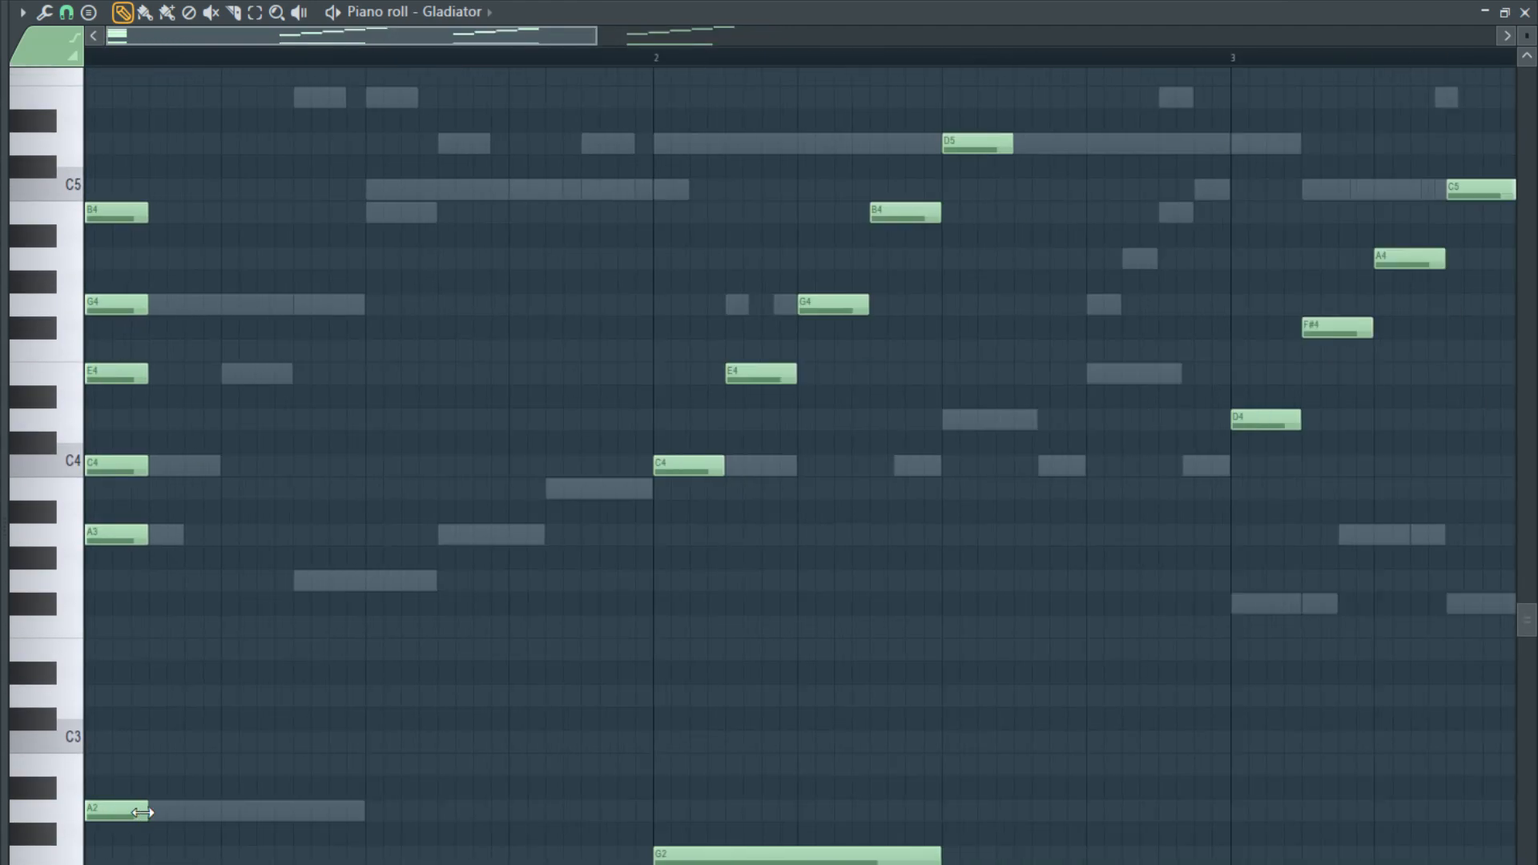
scroll(360, 820, up, 3)
scroll(367, 826, up, 1)
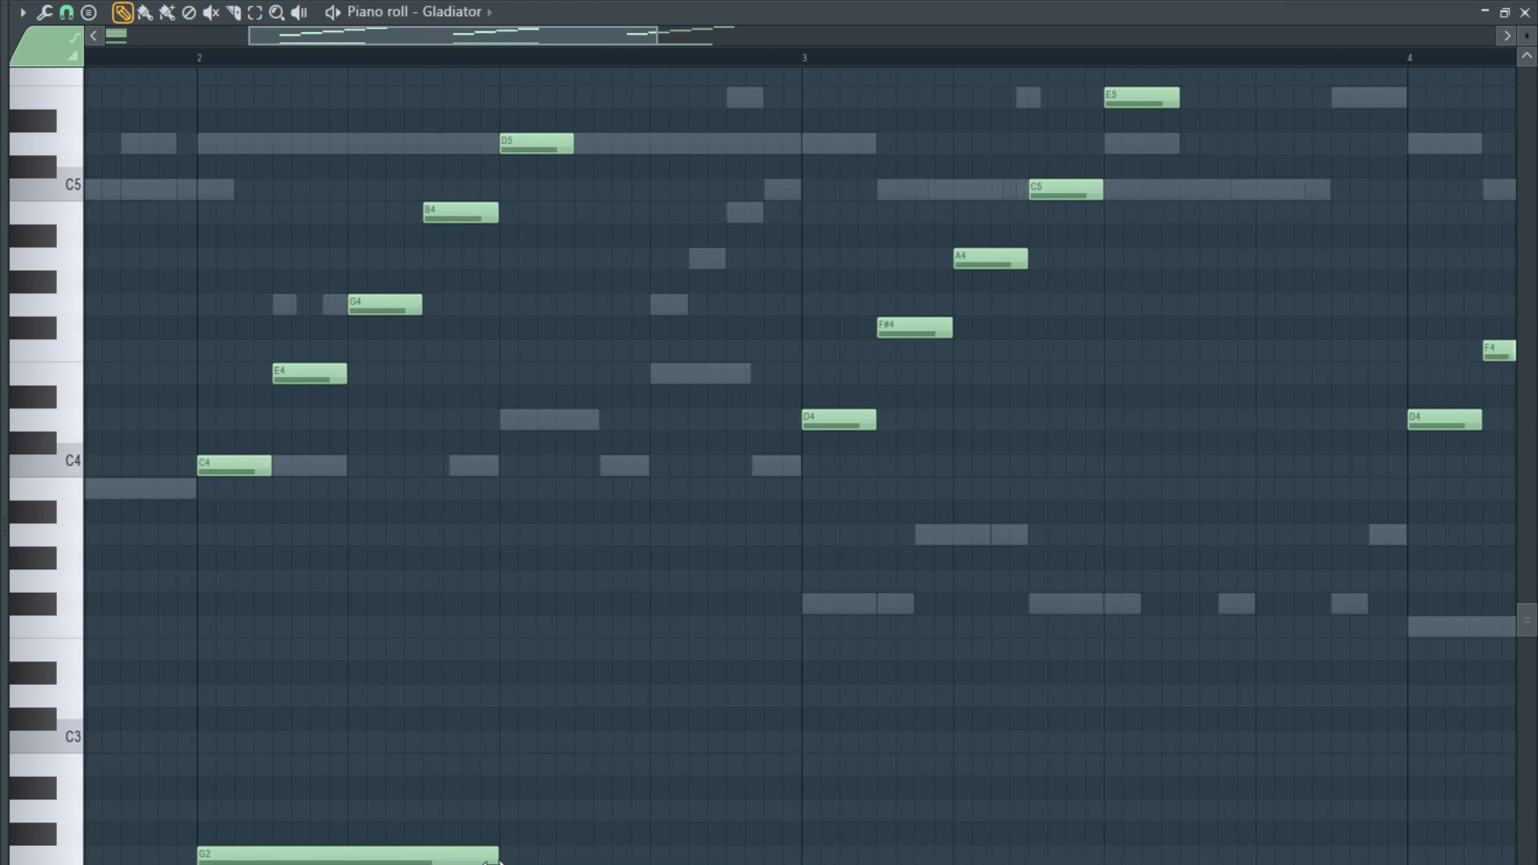
drag(497, 861, 265, 862)
- Stack bar 2's notes at its start, quantize the pattern into one-bar chords, and delete the stray E5 in bar 5
drag(296, 378, 230, 372)
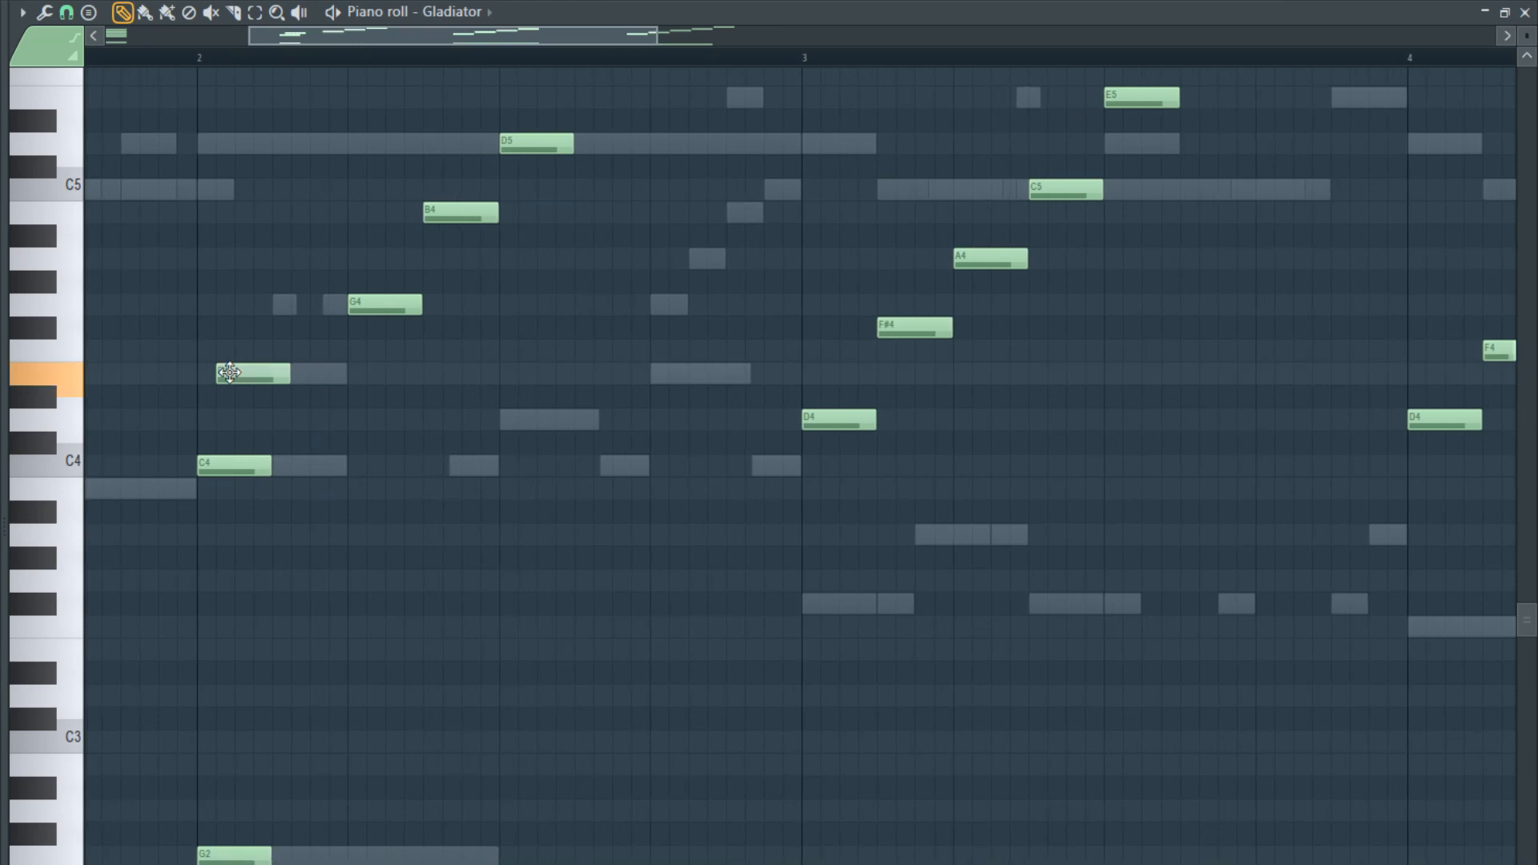
scroll(314, 439, down, 4)
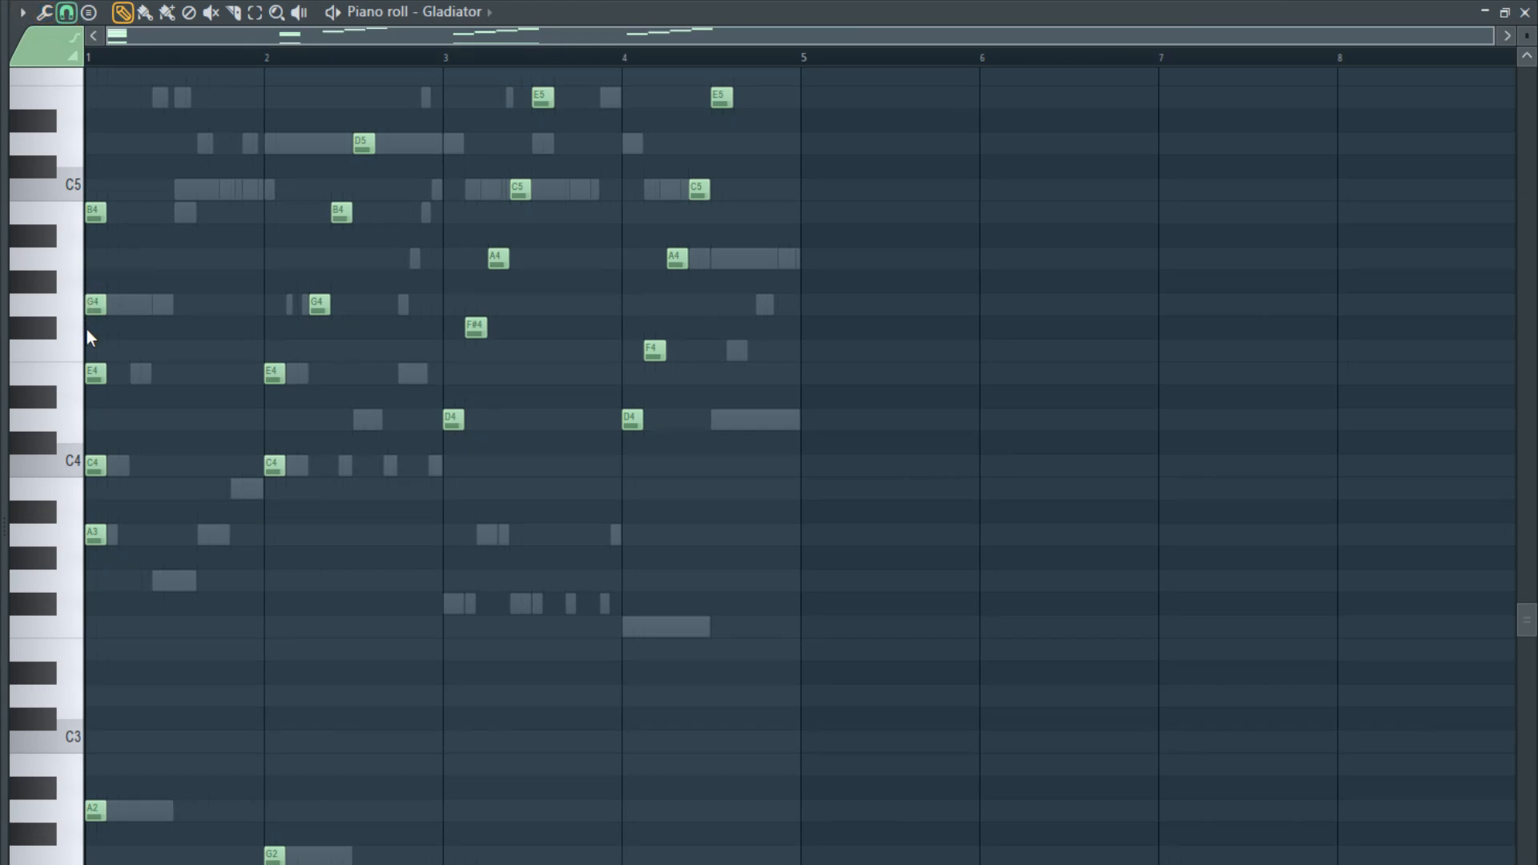
key(ctrl+q)
scroll(302, 359, up, 3)
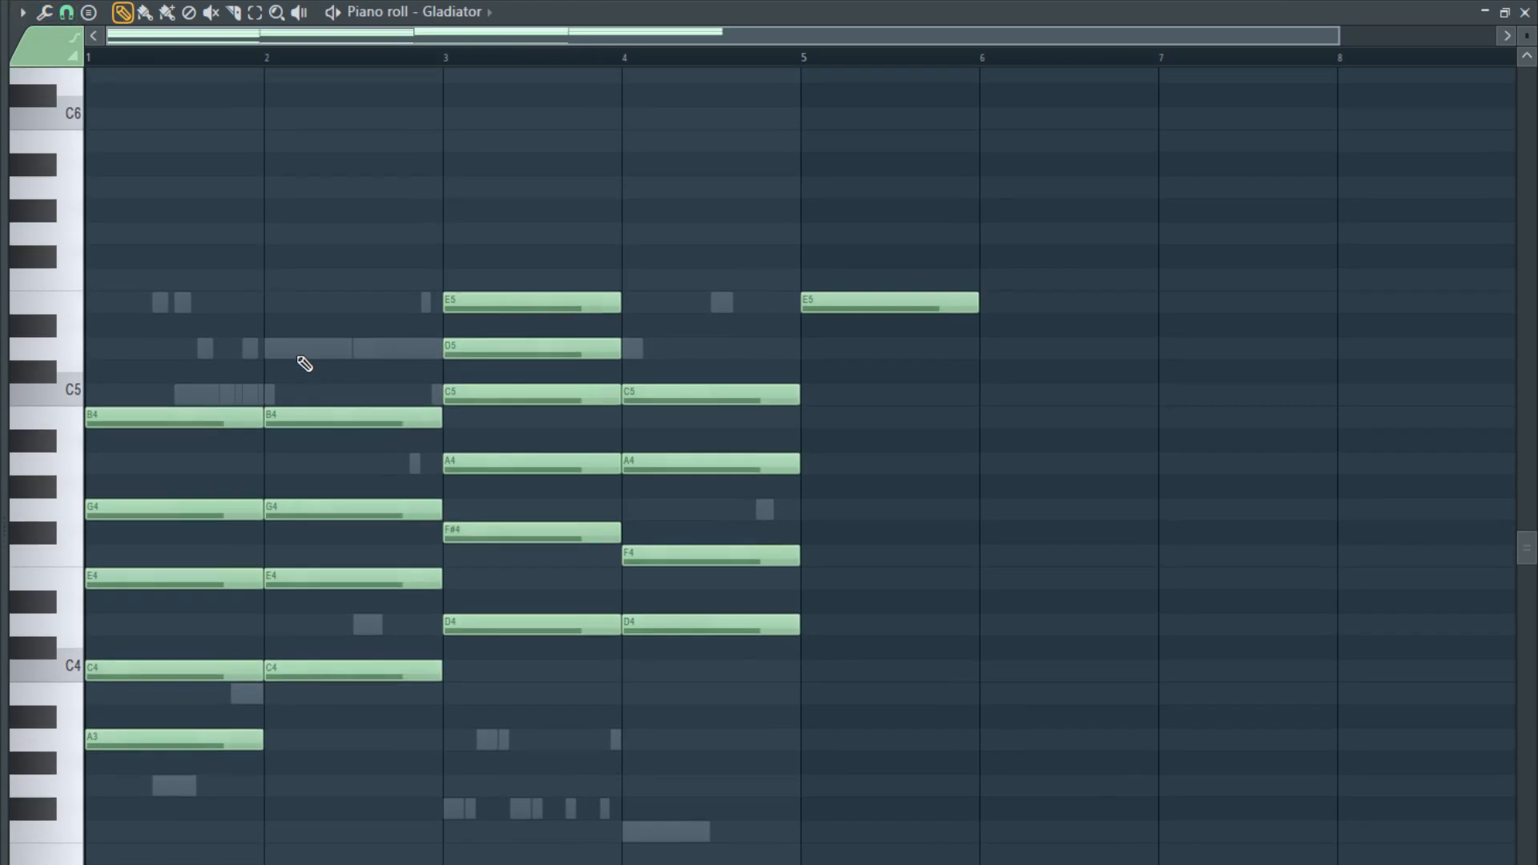
drag(898, 305, 953, 306)
right_click(934, 310)
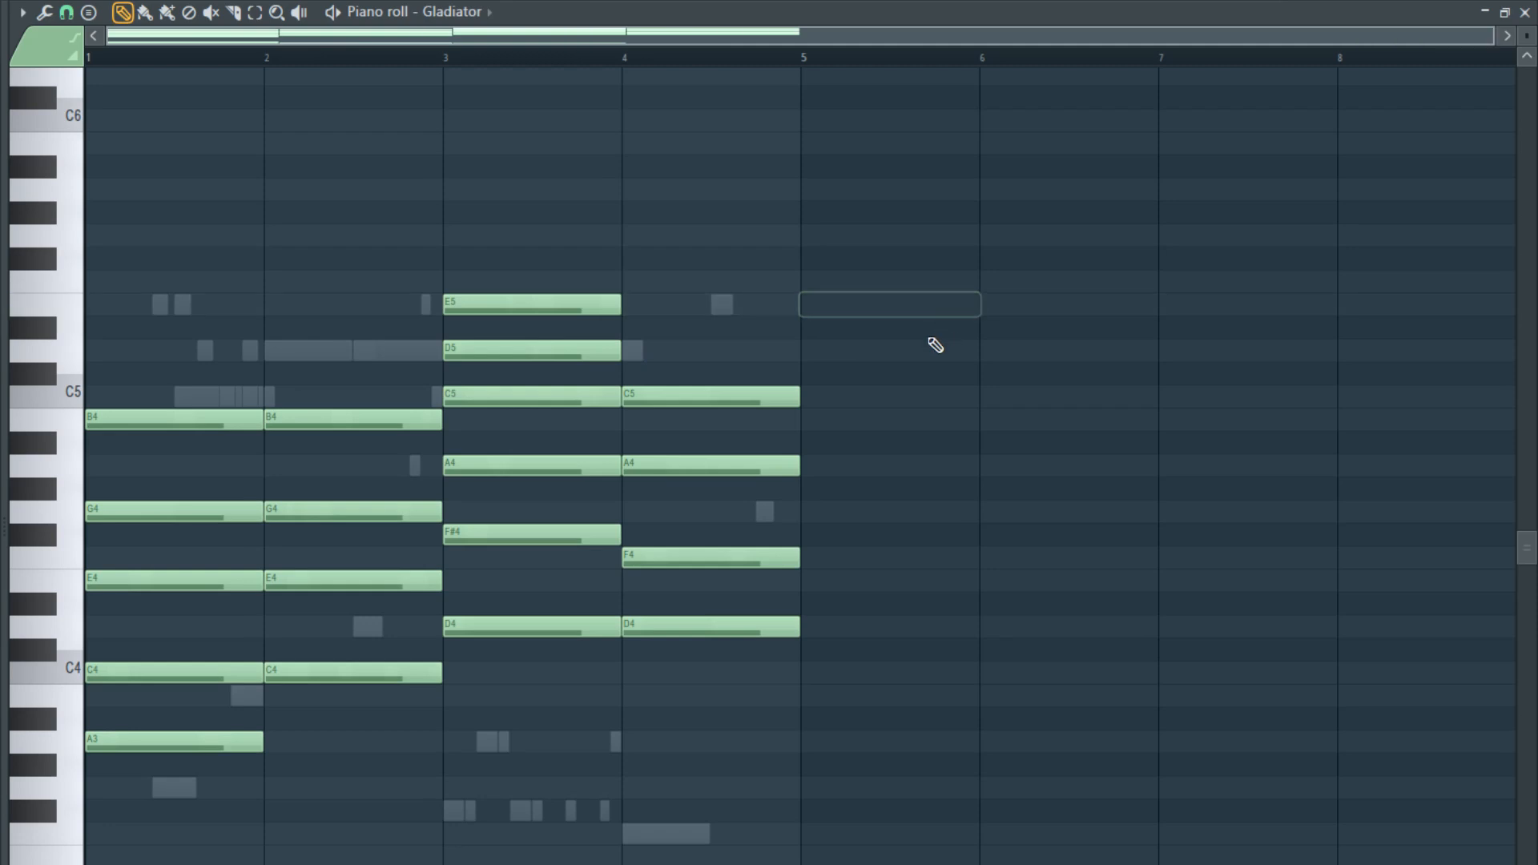
- Transpose all Gladiator notes up two octaves, playing the pattern after each octave
scroll(857, 416, down, 2)
scroll(855, 416, down, 4)
scroll(793, 411, up, 5)
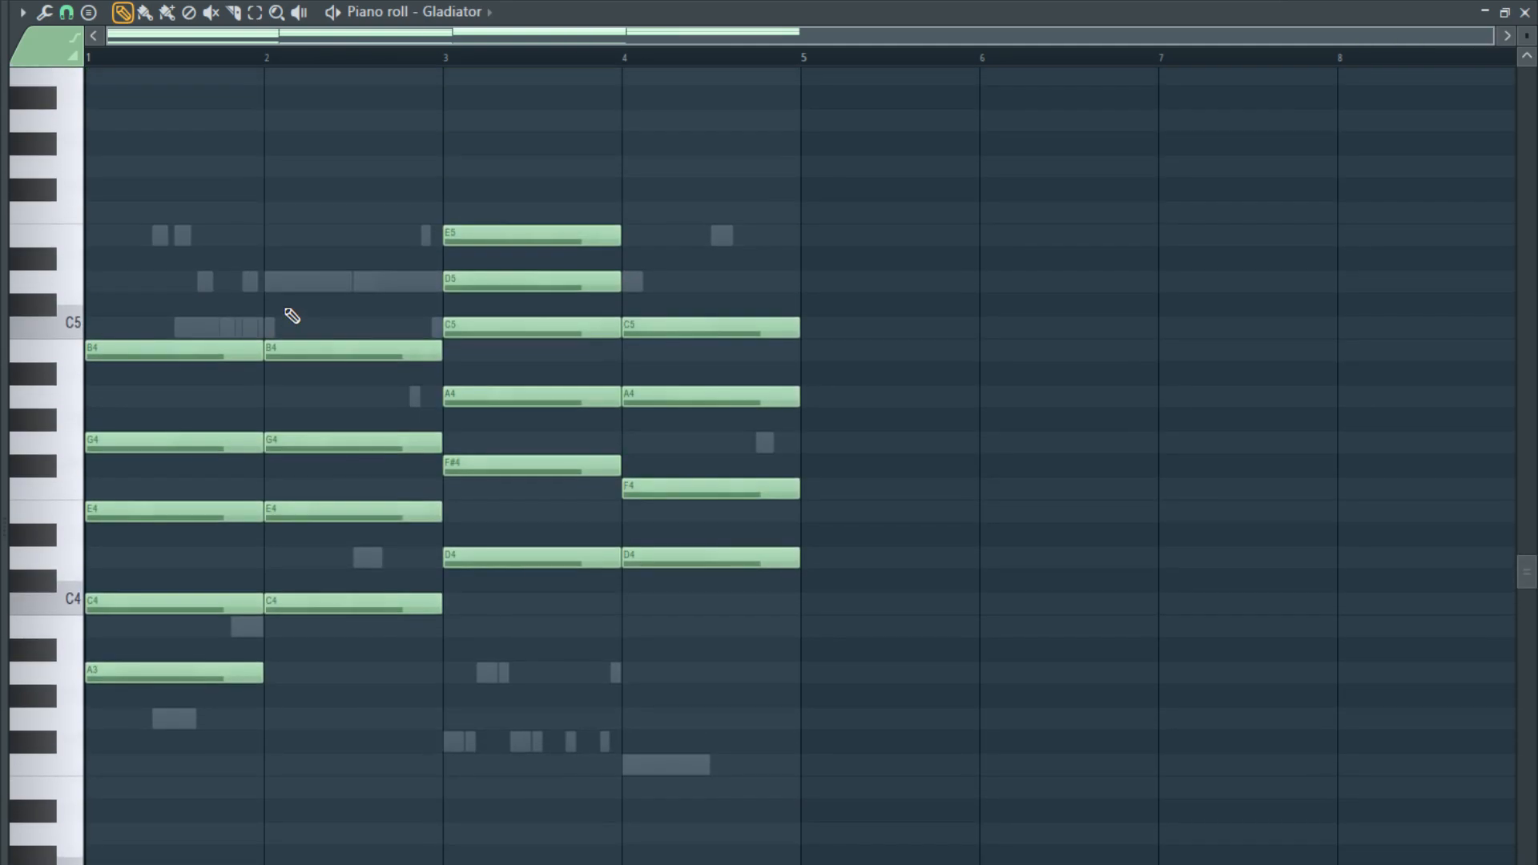
key(ctrl+Up)
key(space)
key(space)
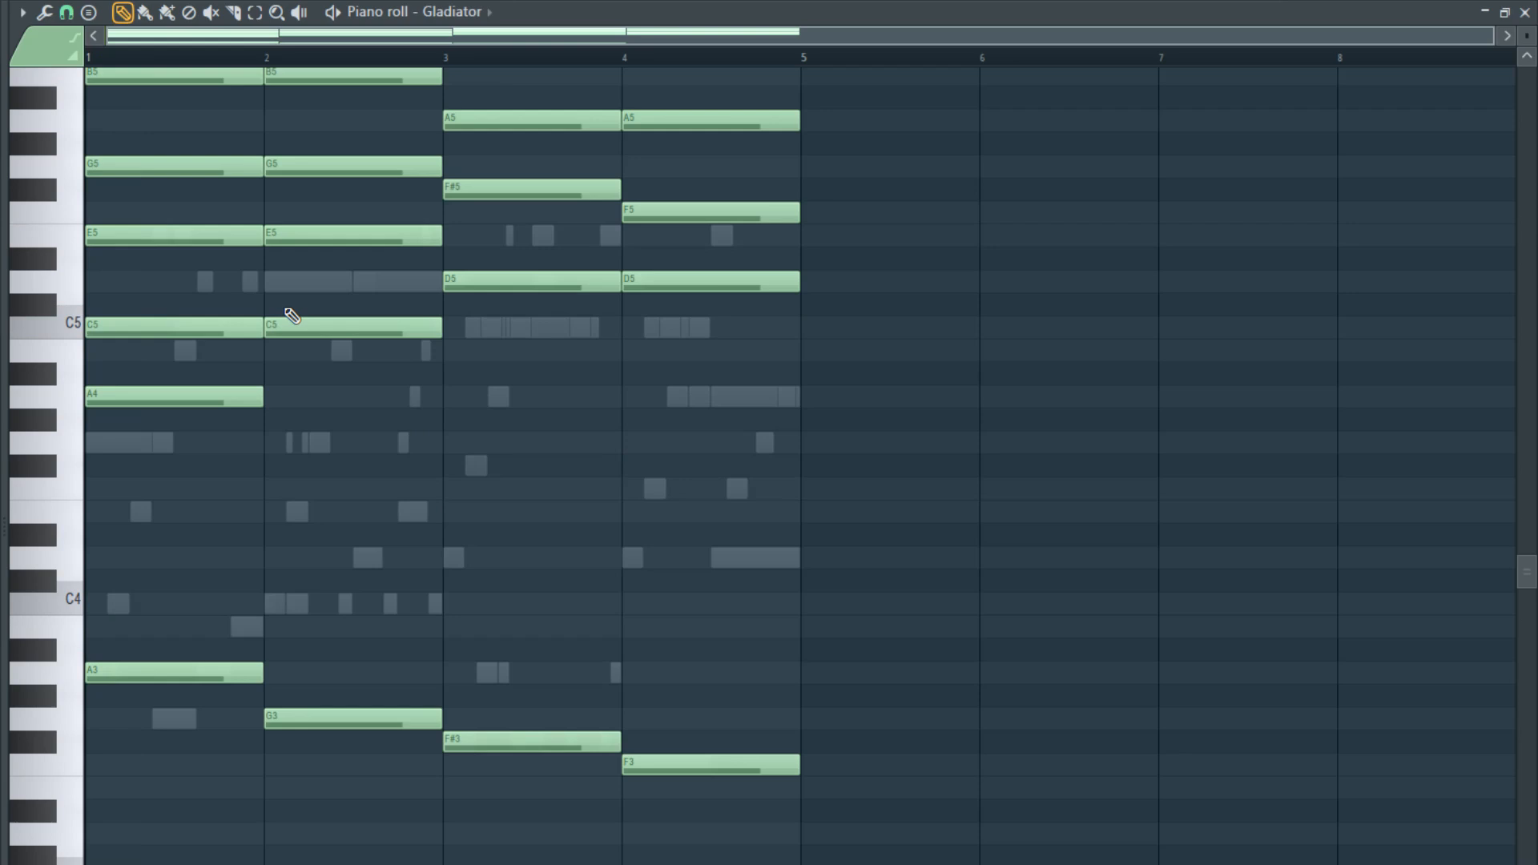
key(ctrl+Up)
key(space)
key(space)
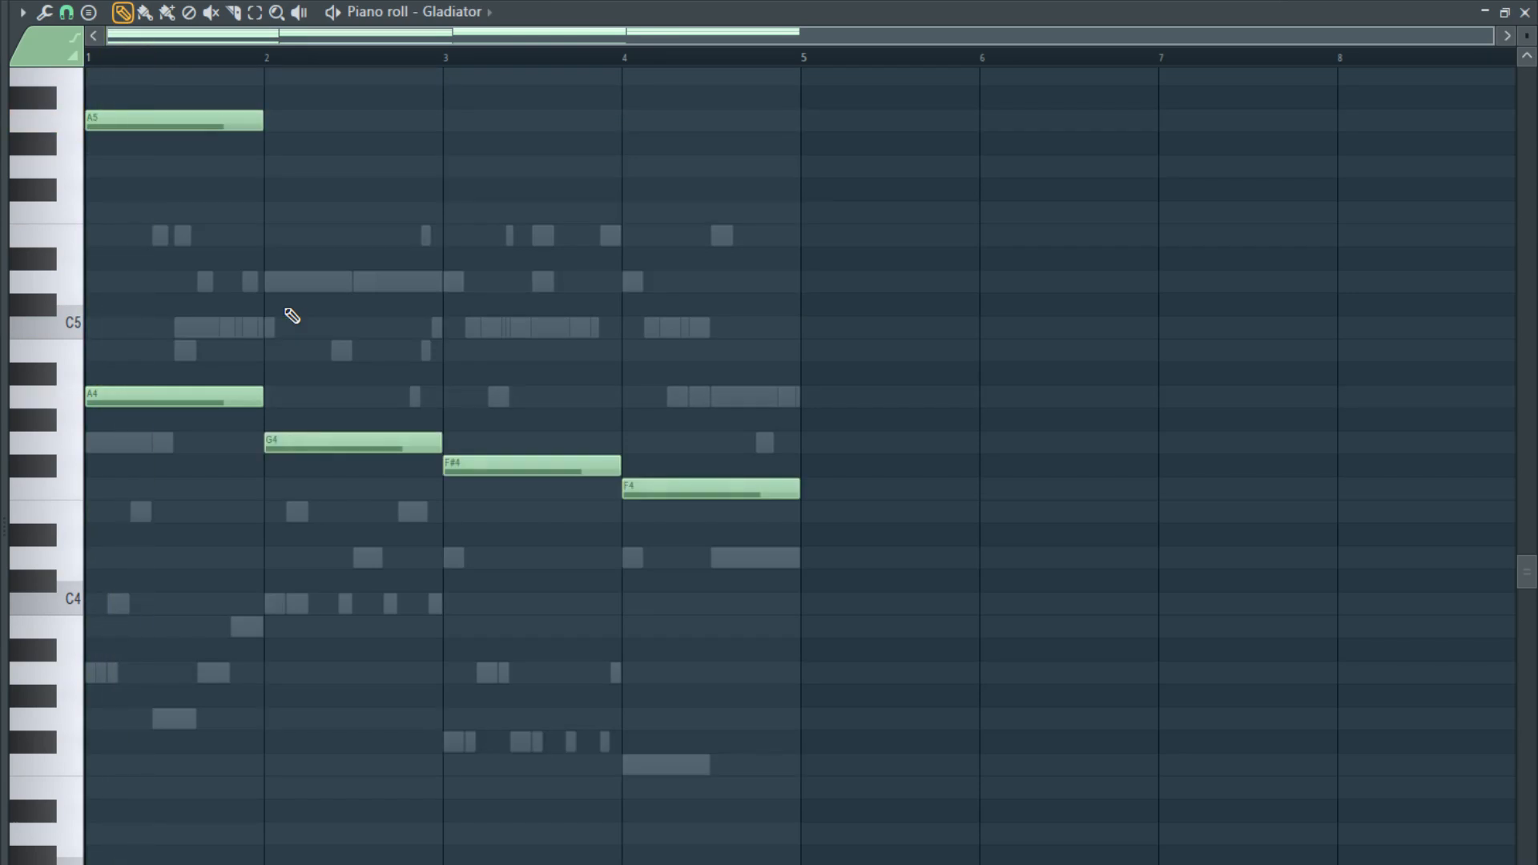
- Route the Gladiator channel to mixer track 17 and lower that track's volume
key(F7)
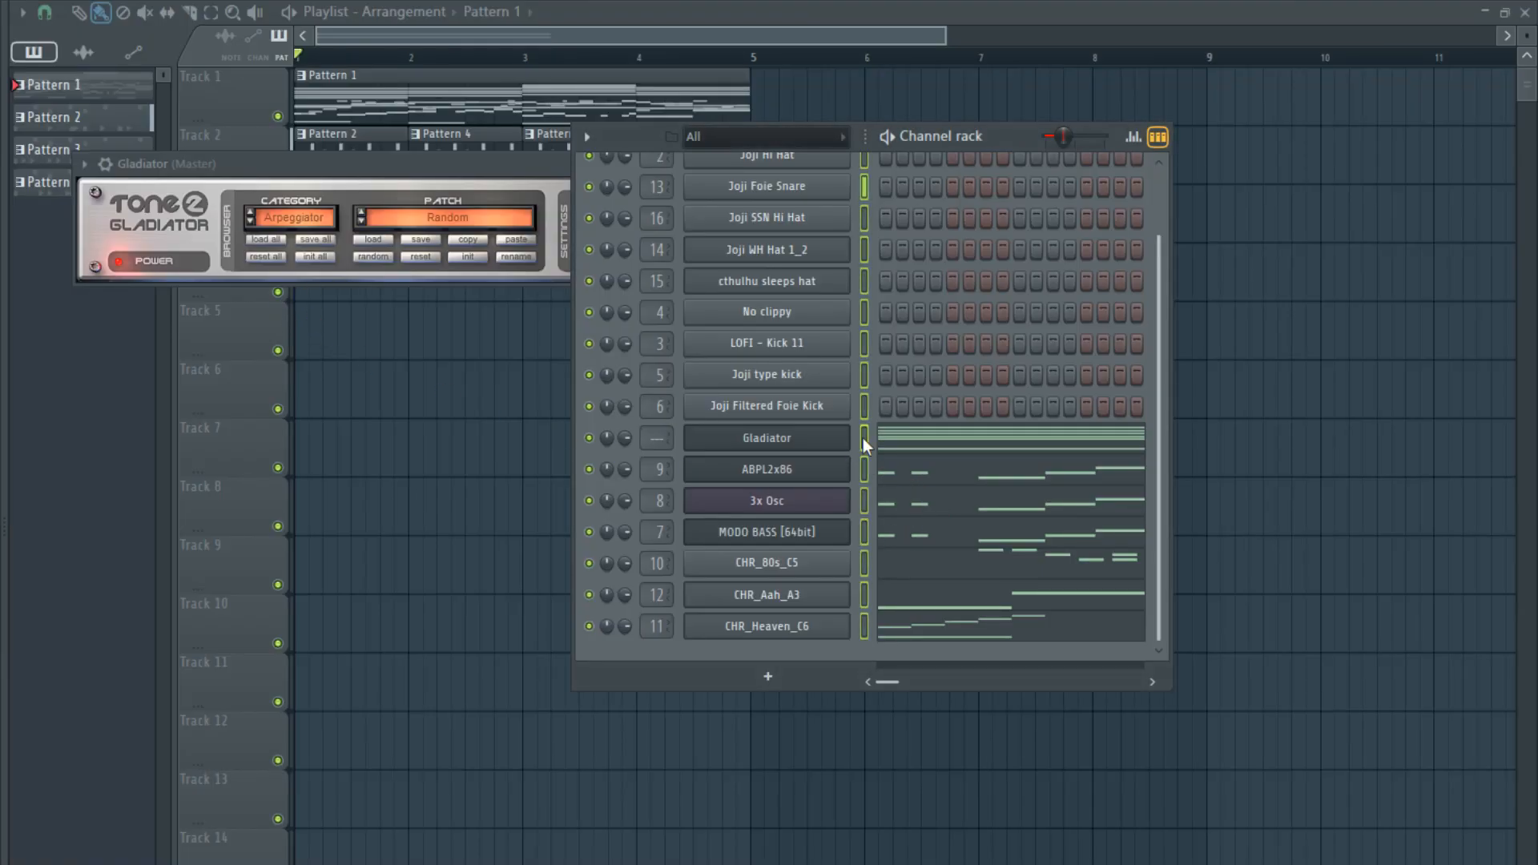
key(space)
key(ctrl+l)
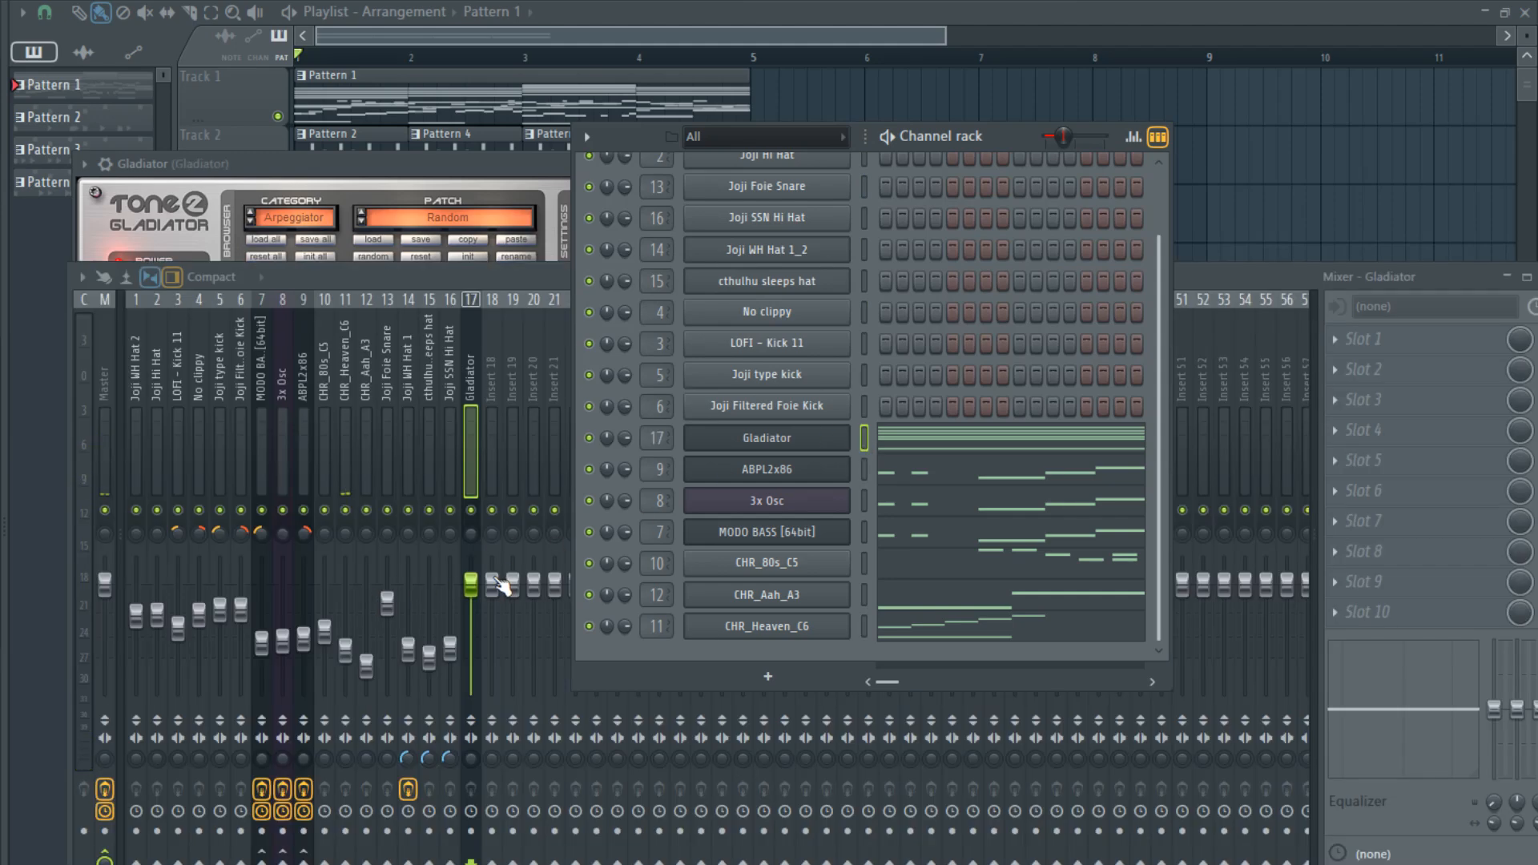
drag(471, 584, 471, 633)
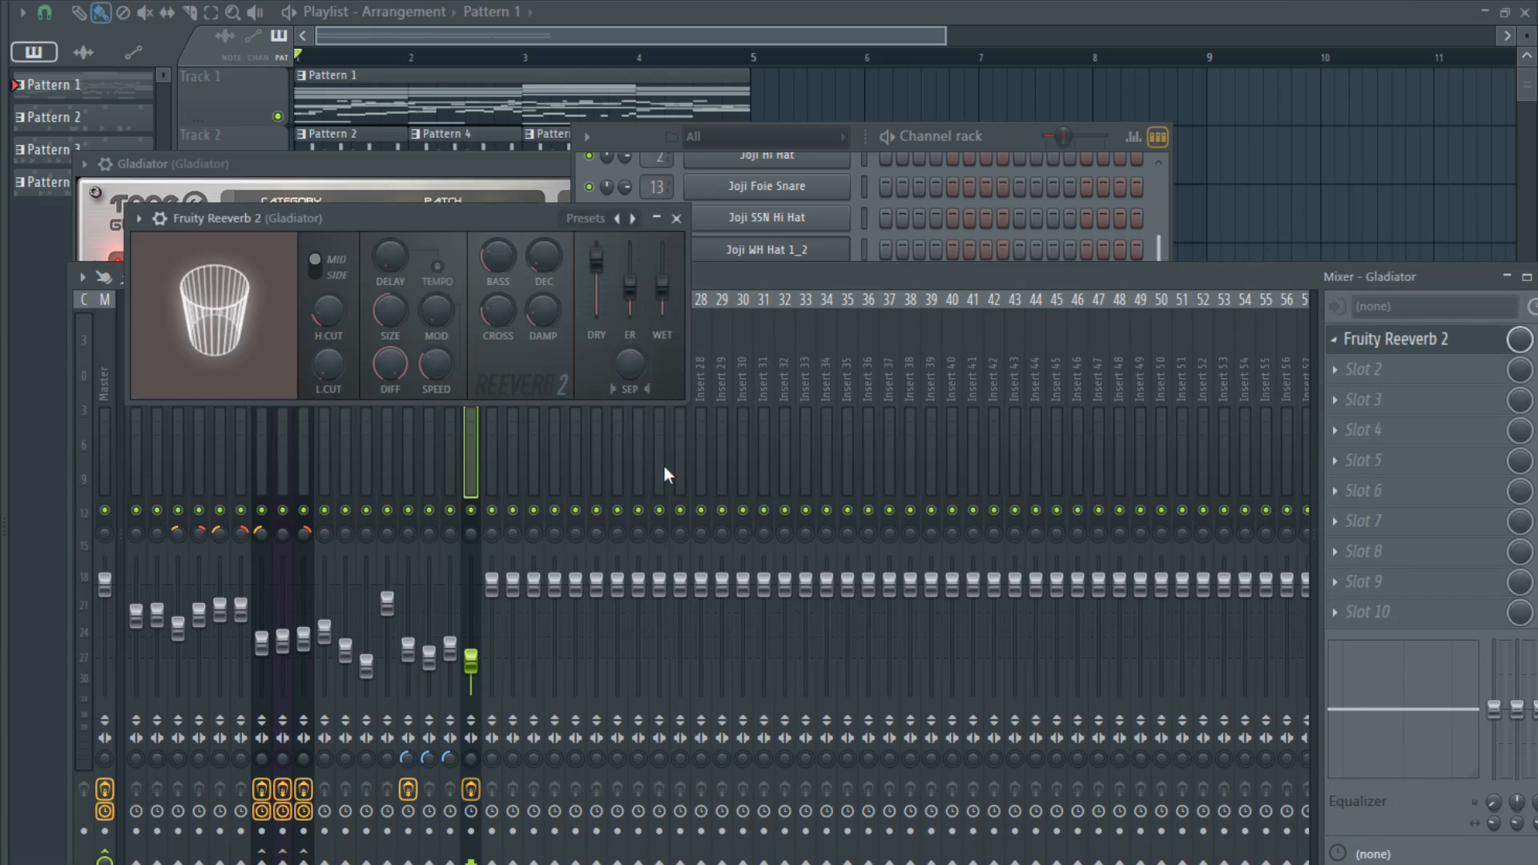
- In Gladiator's Fruity Reeverb 2, raise the high cut and damping, lower the wet level slightly and adjust the stereo separation
drag(331, 311, 331, 233)
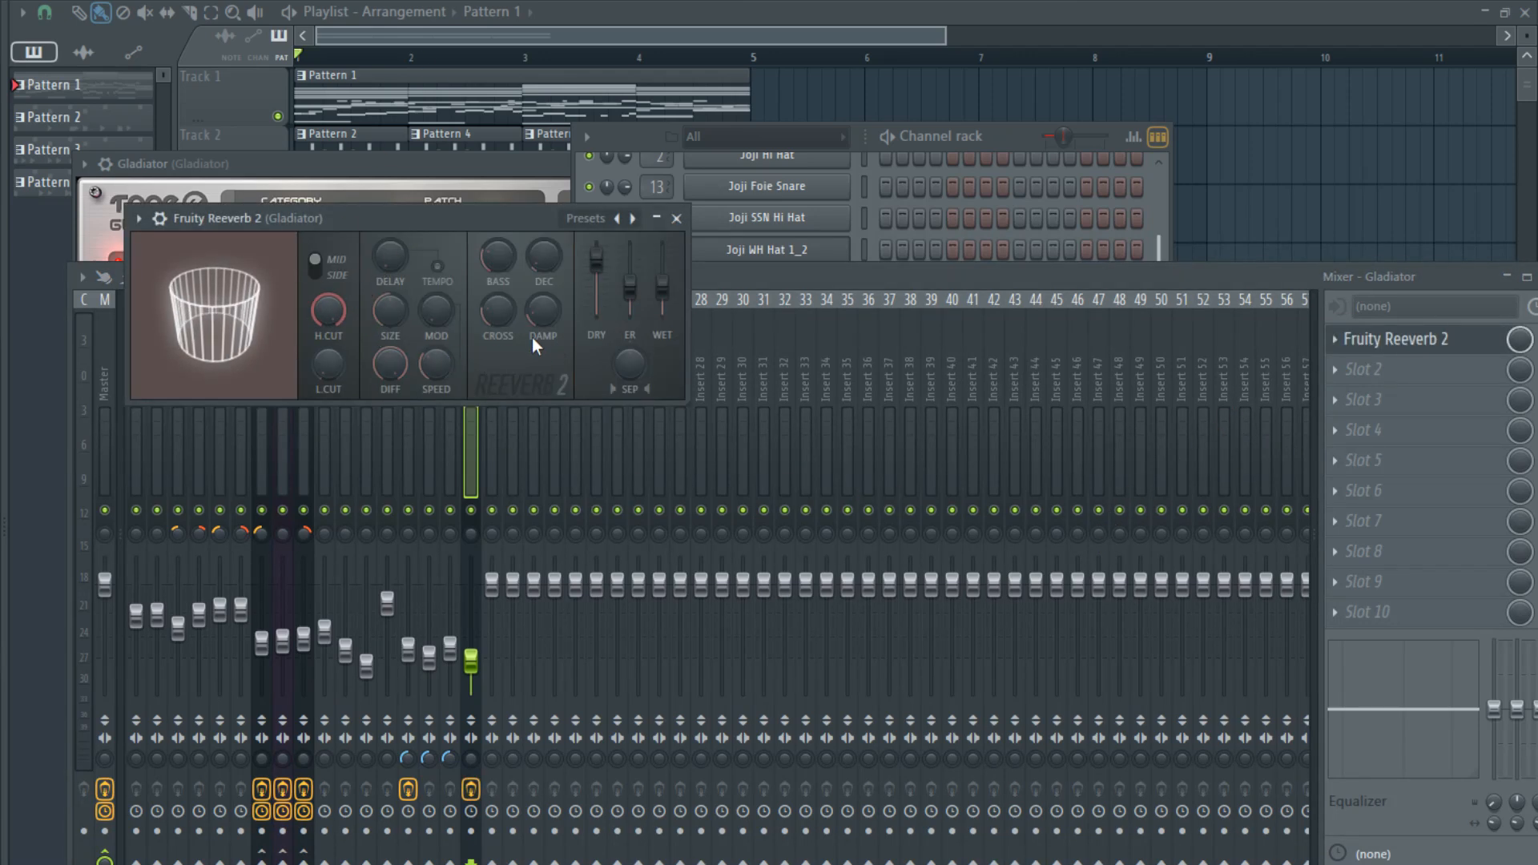
drag(542, 314, 543, 254)
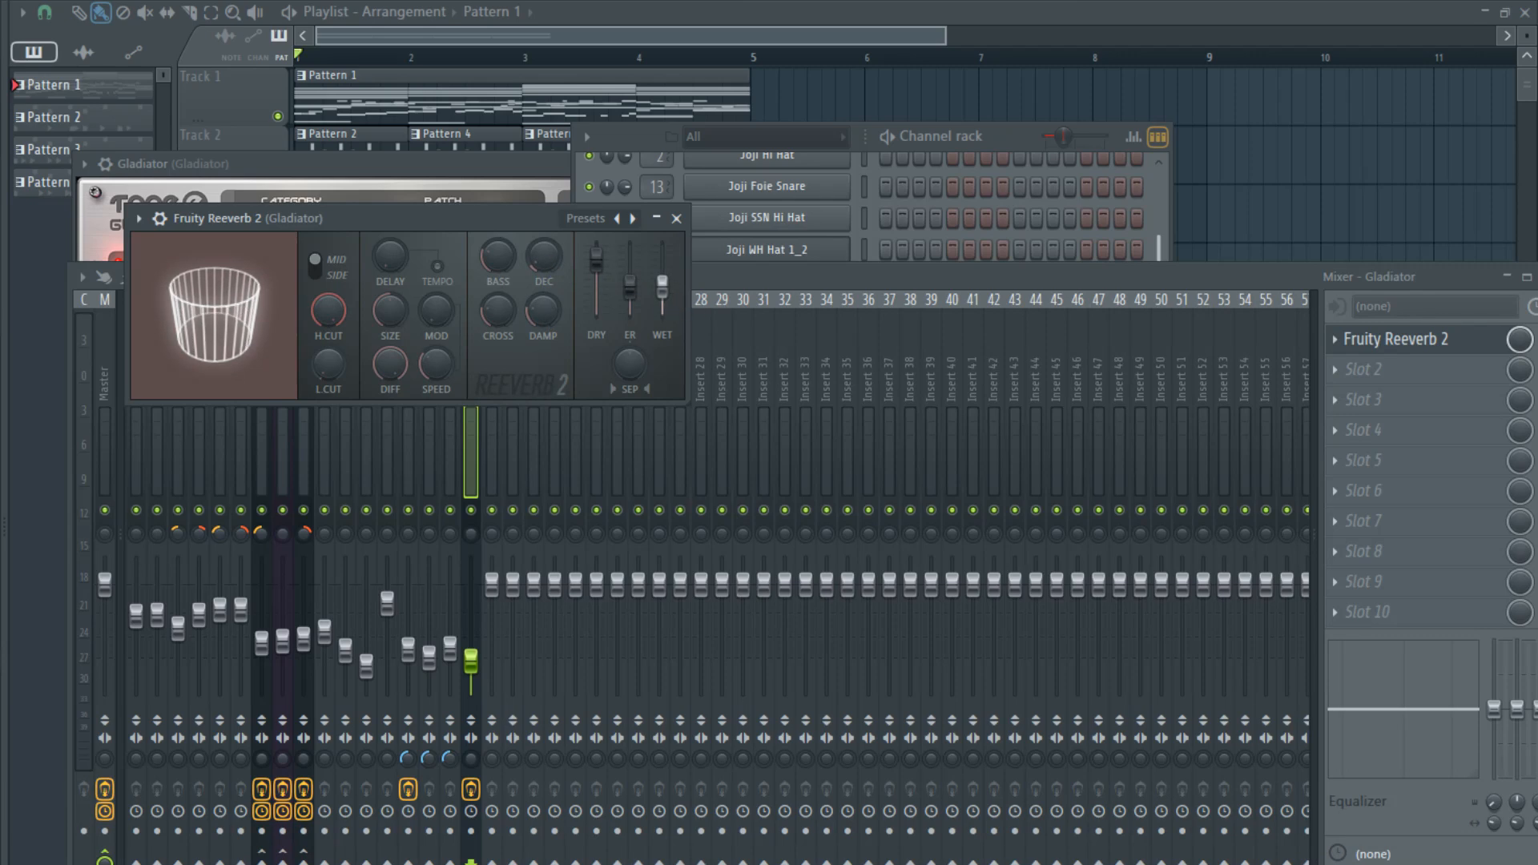
drag(662, 287, 662, 295)
drag(628, 364, 628, 391)
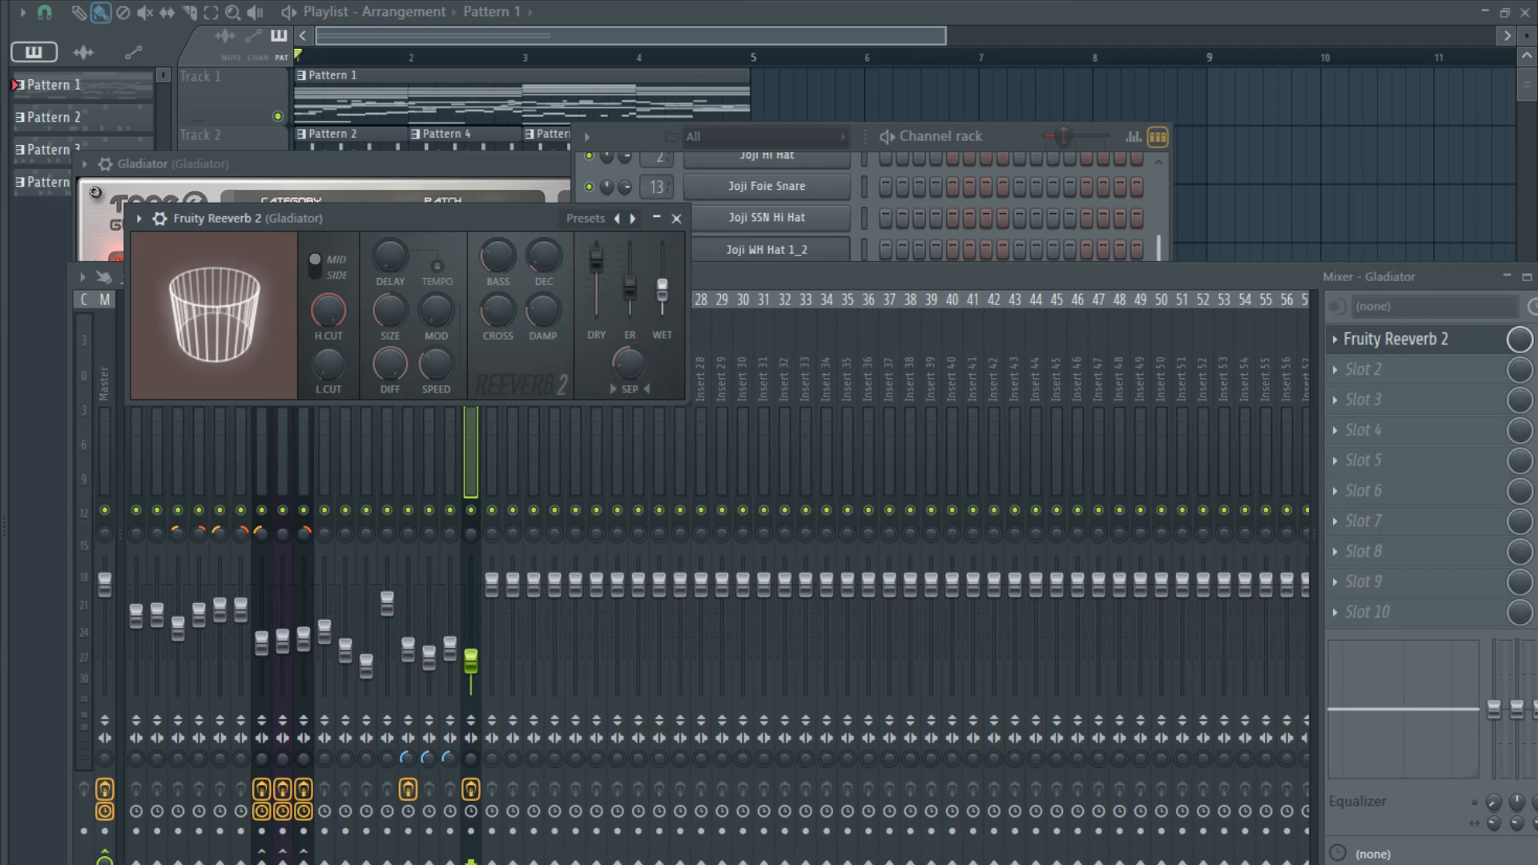
- Adjust the stereo separation of the Gladiator mixer track and lower its volume slightly during playback
key(space)
drag(471, 759, 471, 781)
drag(471, 661, 471, 673)
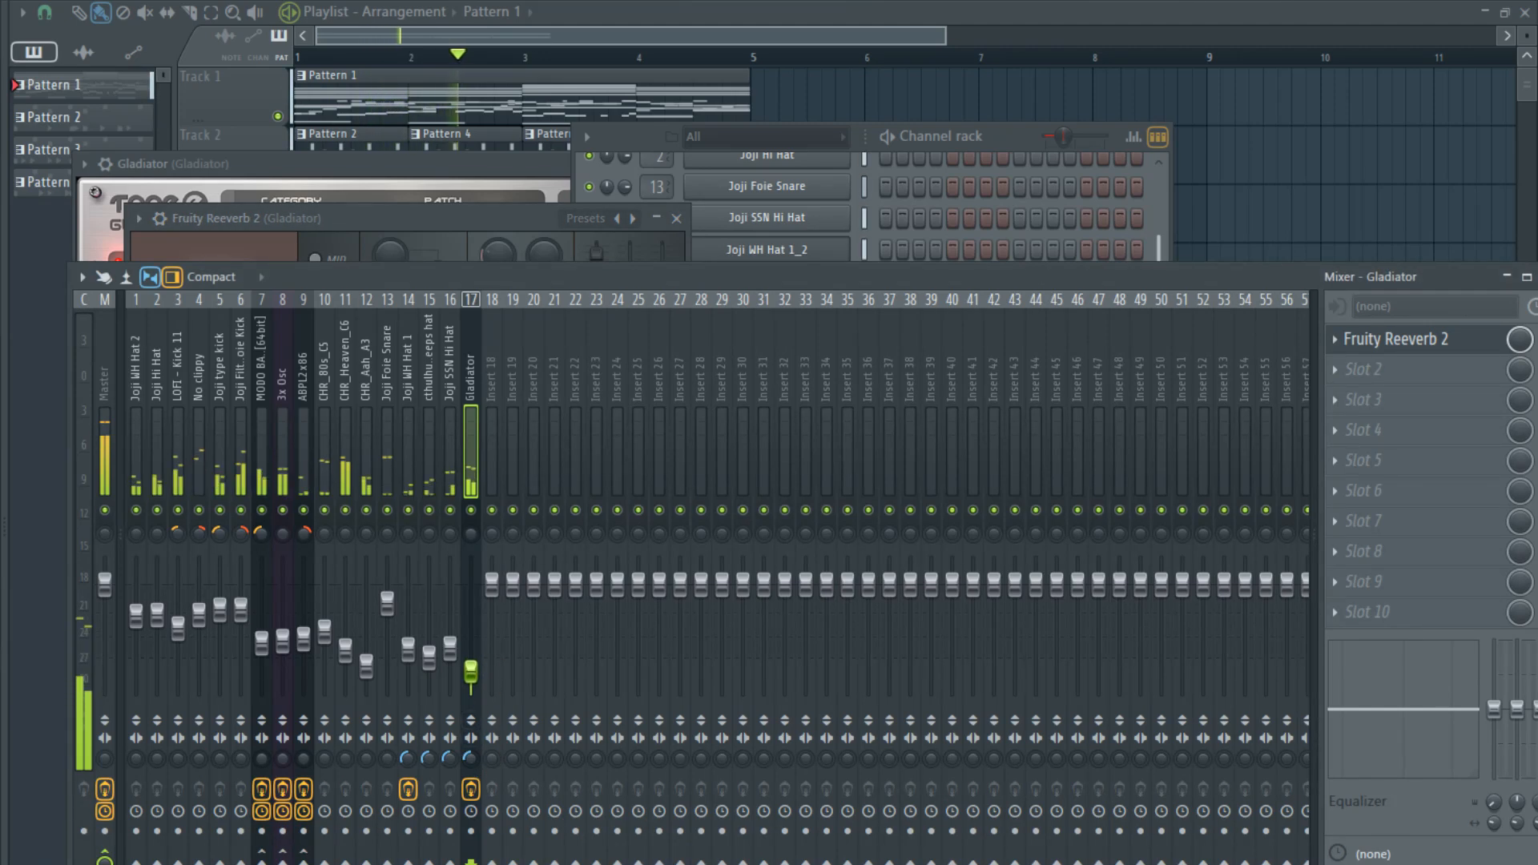
- Open Gladiator's piano roll and delete D7 and E7 from the bar 3 chord
click(1008, 141)
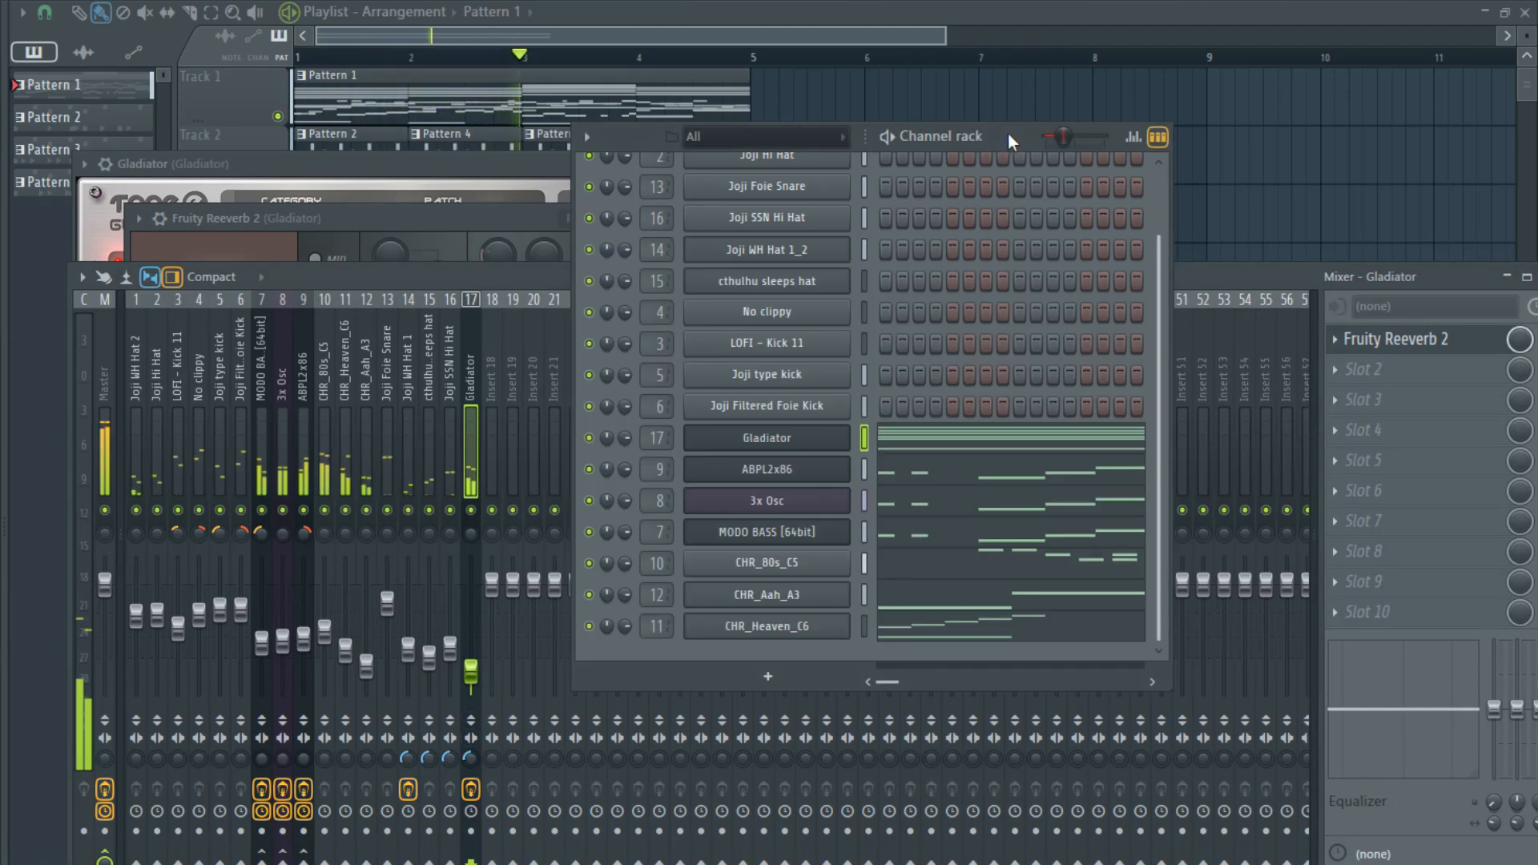
click(946, 435)
scroll(450, 471, up, 9)
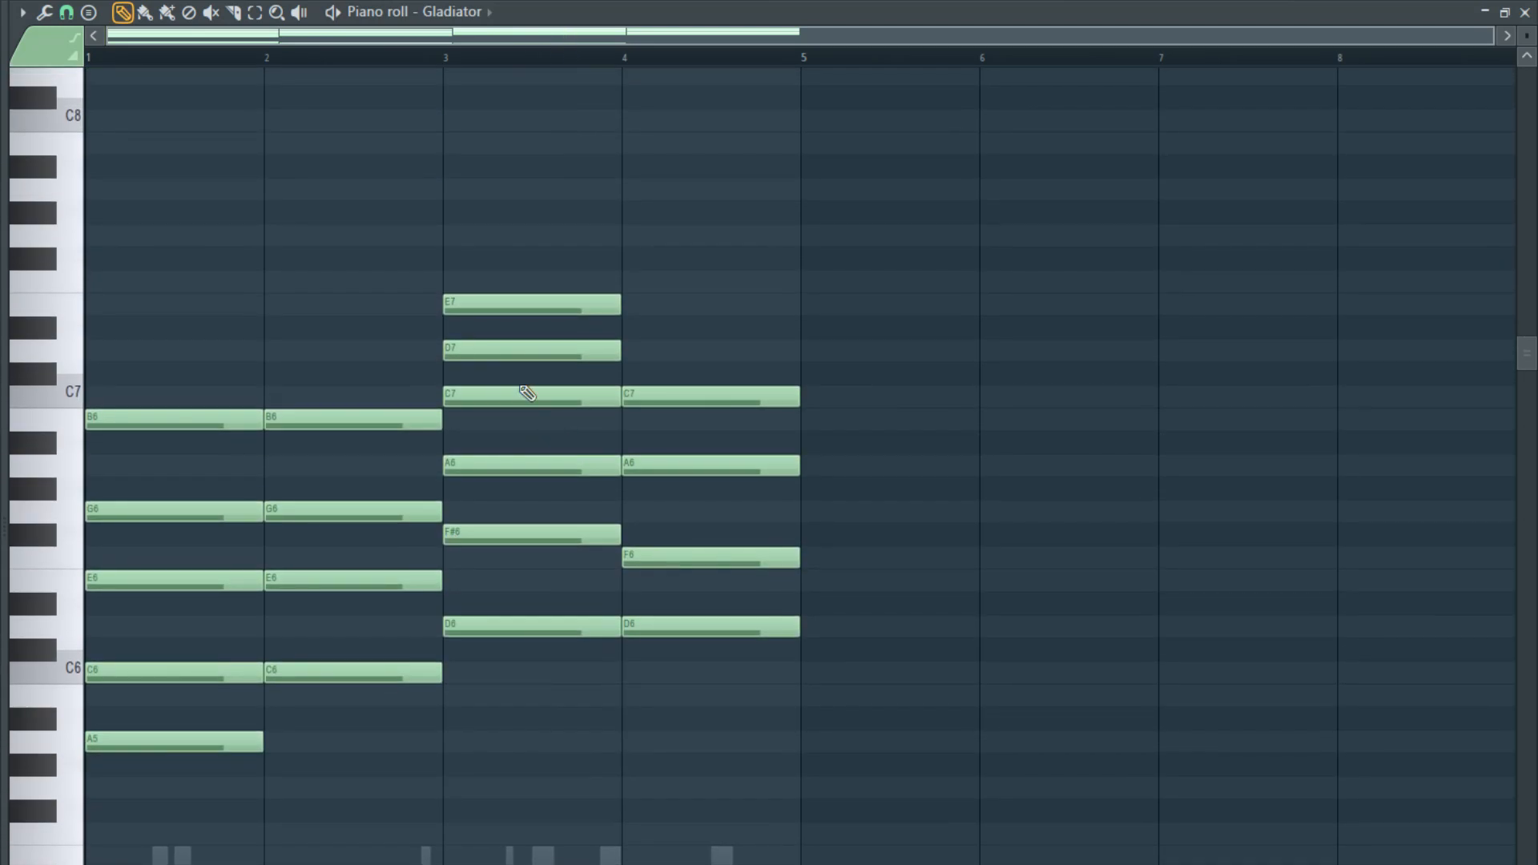
right_click(512, 347)
right_click(509, 303)
scroll(505, 377, down, 3)
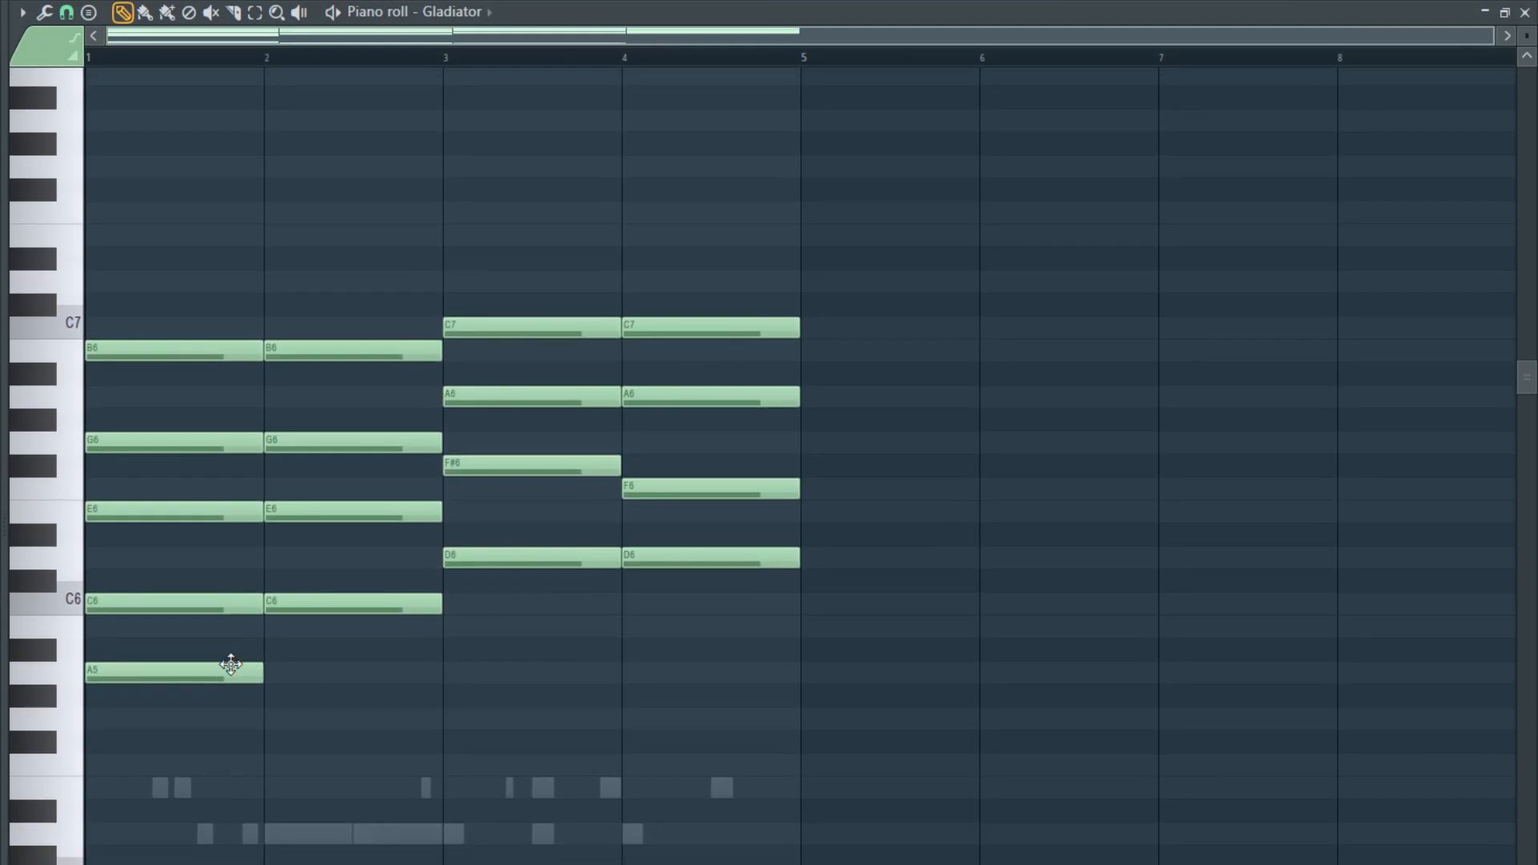
- Delete A5 and B6 from the bar 1 chord, undo both deletions, and delete only B6
right_click(194, 680)
scroll(178, 661, down, 12)
scroll(189, 622, up, 6)
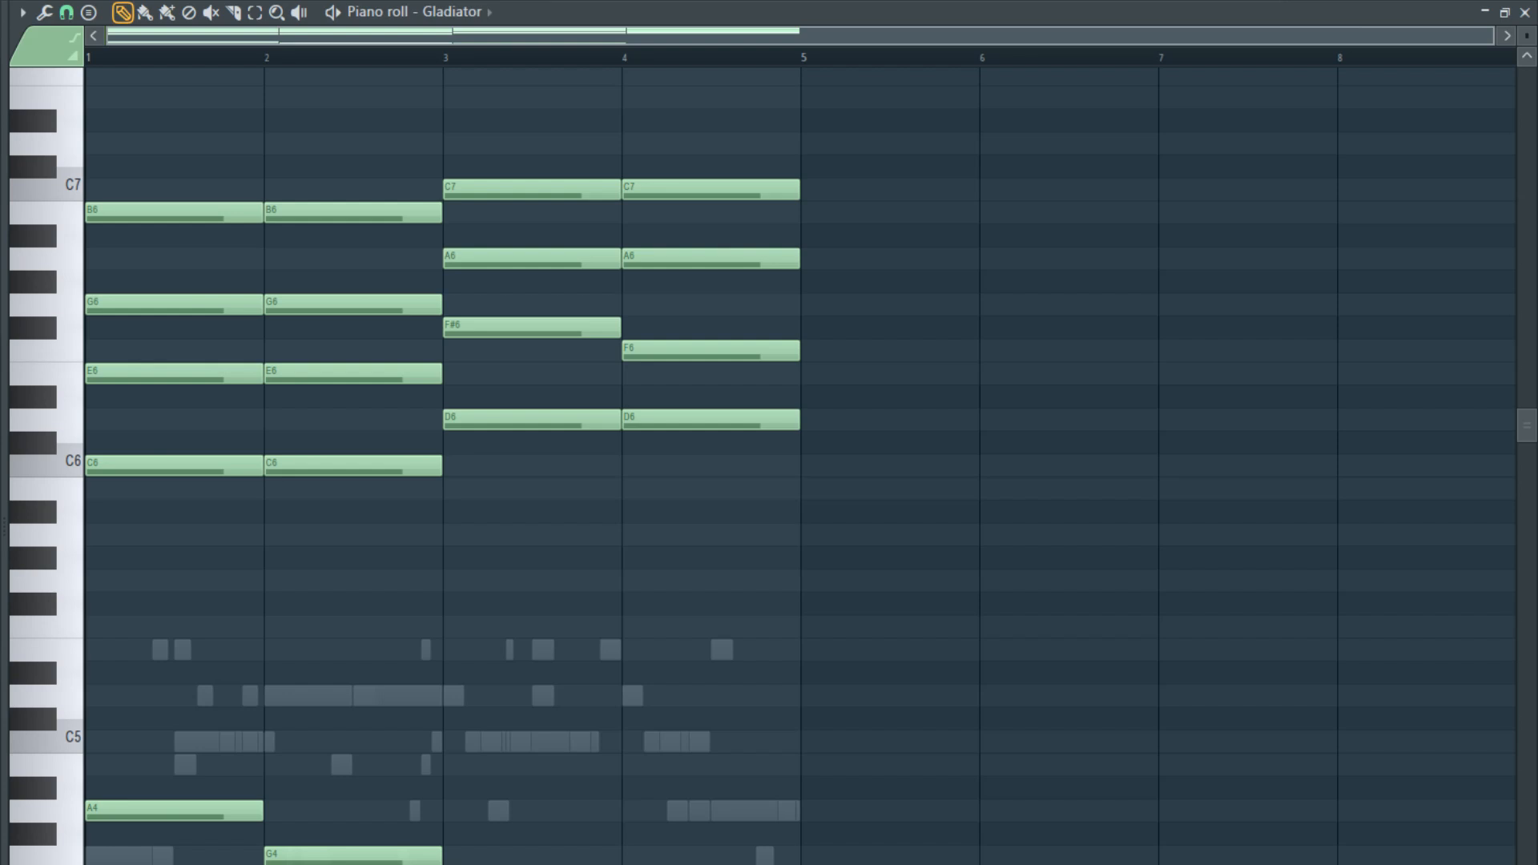
right_click(124, 212)
key(ctrl+z)
key(ctrl+z)
right_click(124, 210)
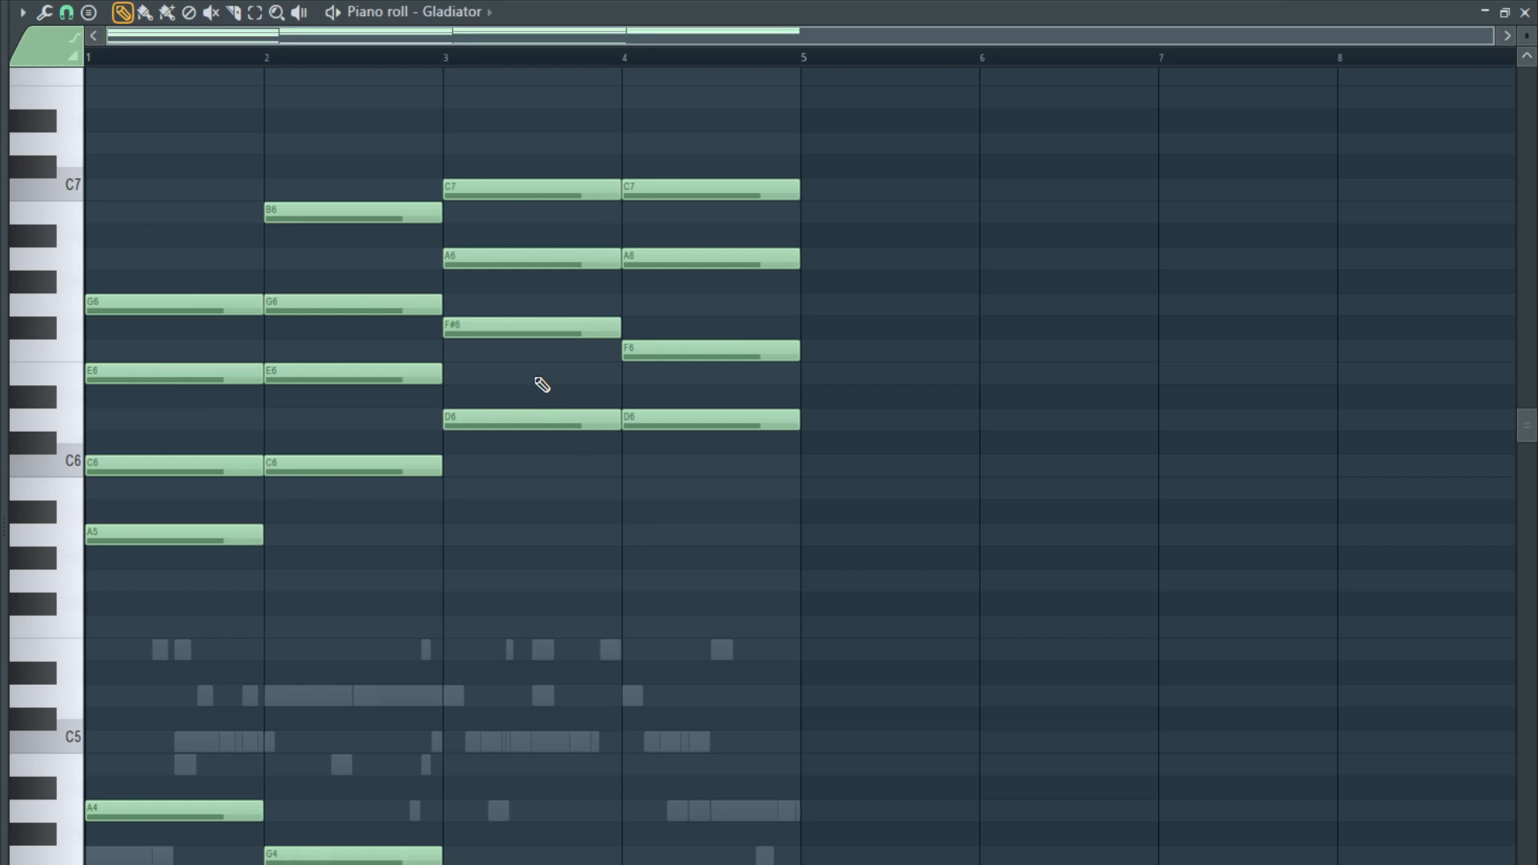
- Drop B6 in bar 2, A6 and C7 in bars 3 and 4, G6 in bar 2 and F#6 in bar 3 by an octave
drag(811, 290, 274, 155)
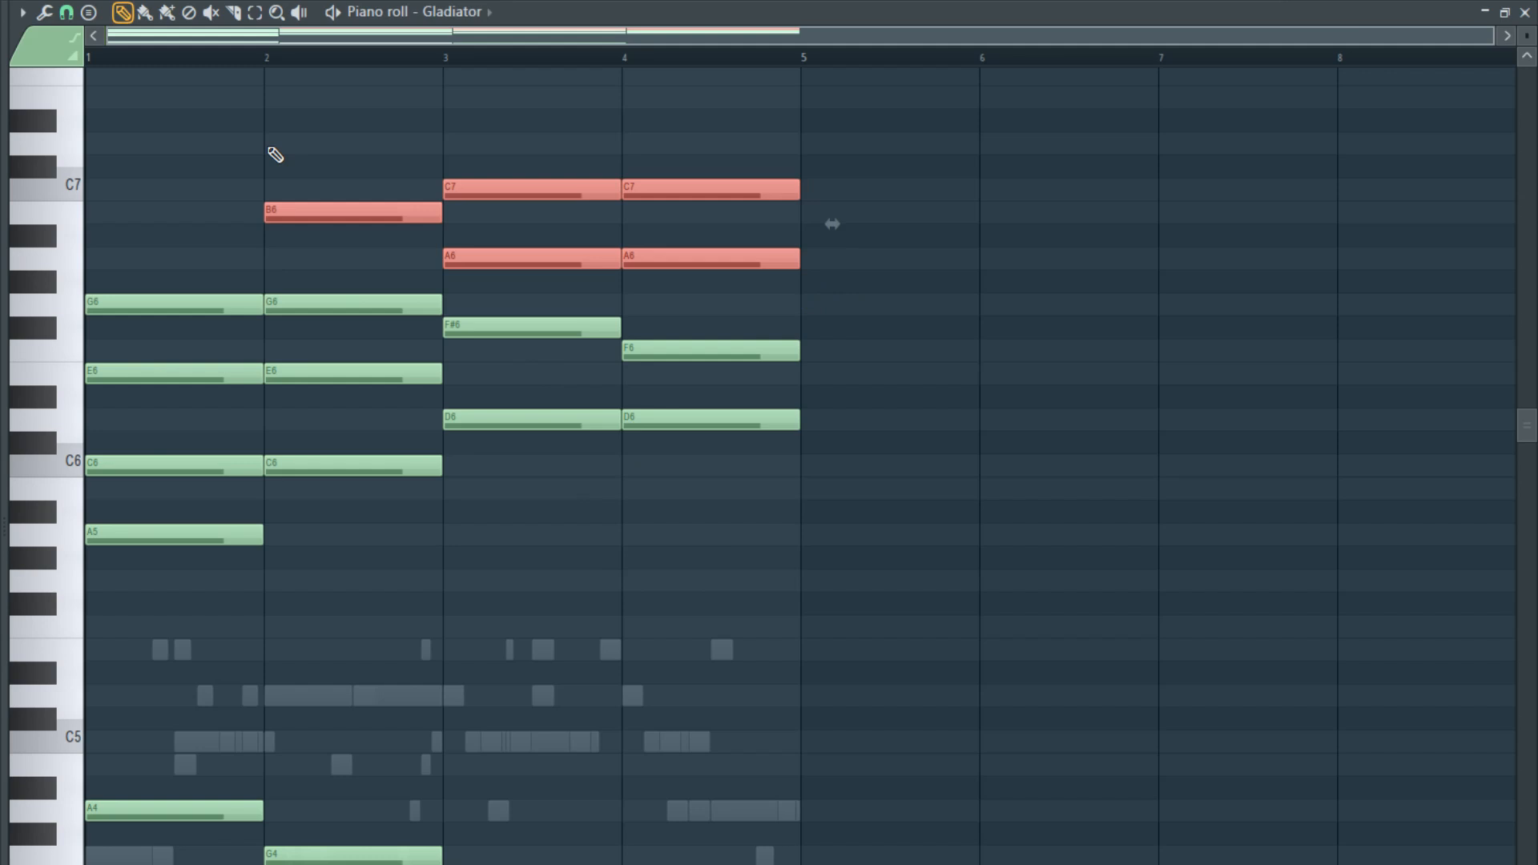
key(ctrl+Down)
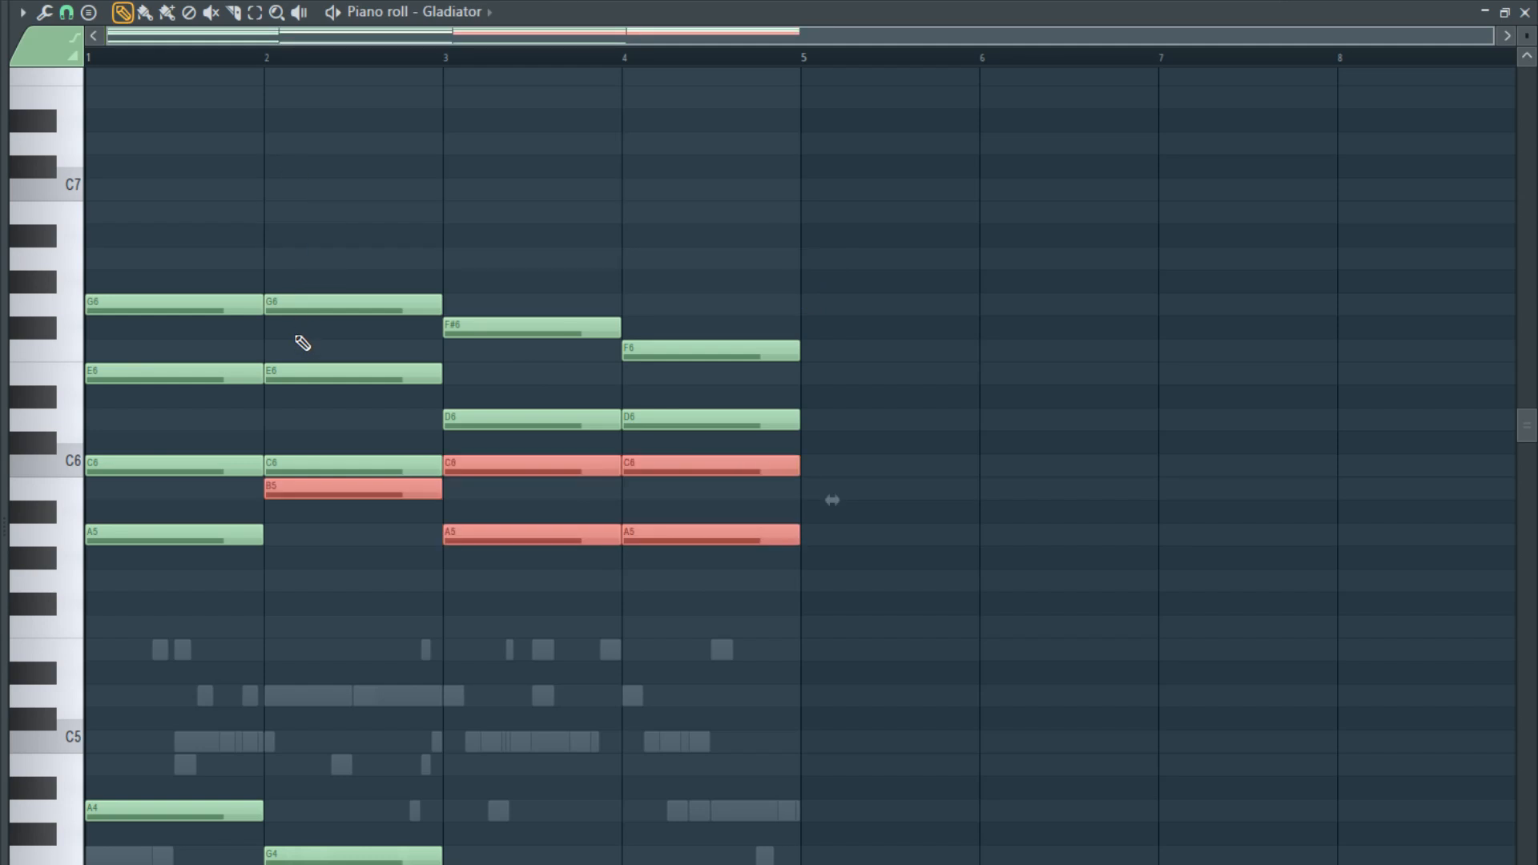
drag(302, 343, 508, 302)
key(ctrl+Down)
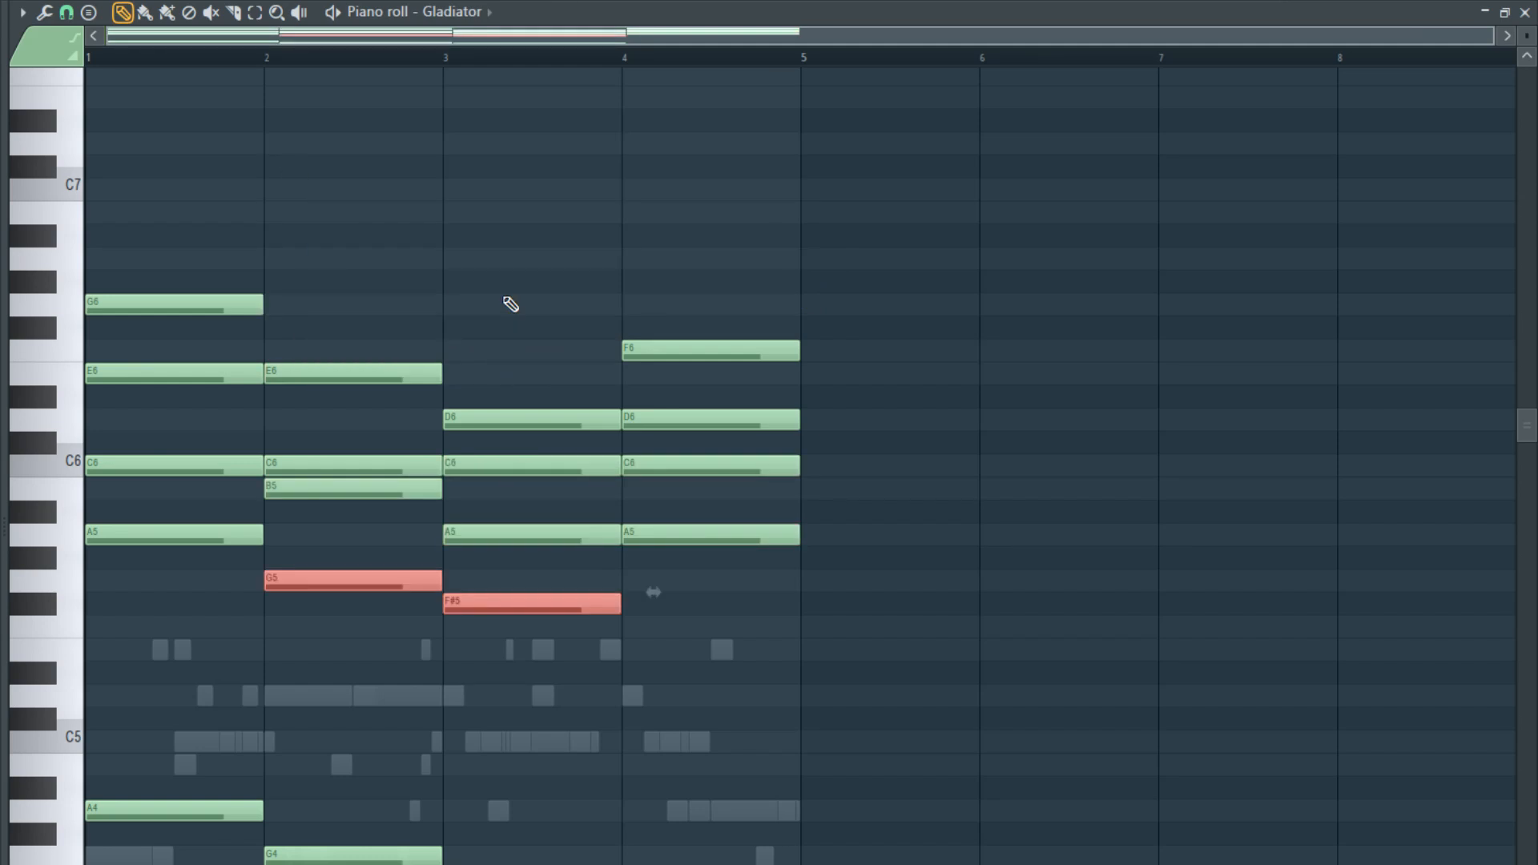
- Try bar 2's B5 note in different octaves, set it to B4, and play the chords
click(365, 491)
key(ctrl+Up)
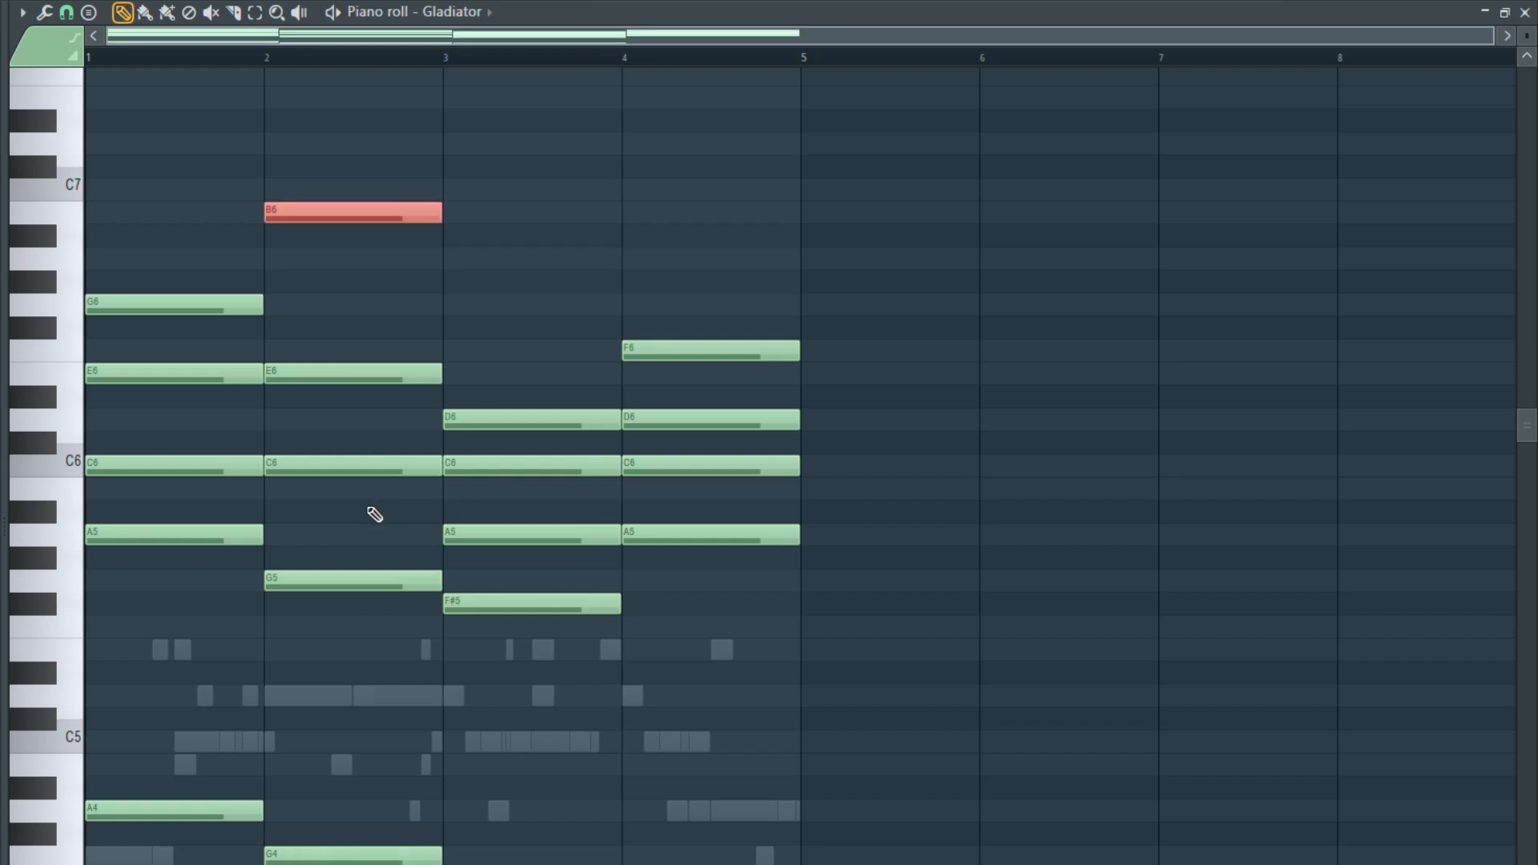
key(ctrl+Down)
key(ctrl+Down)
key(ctrl+Up)
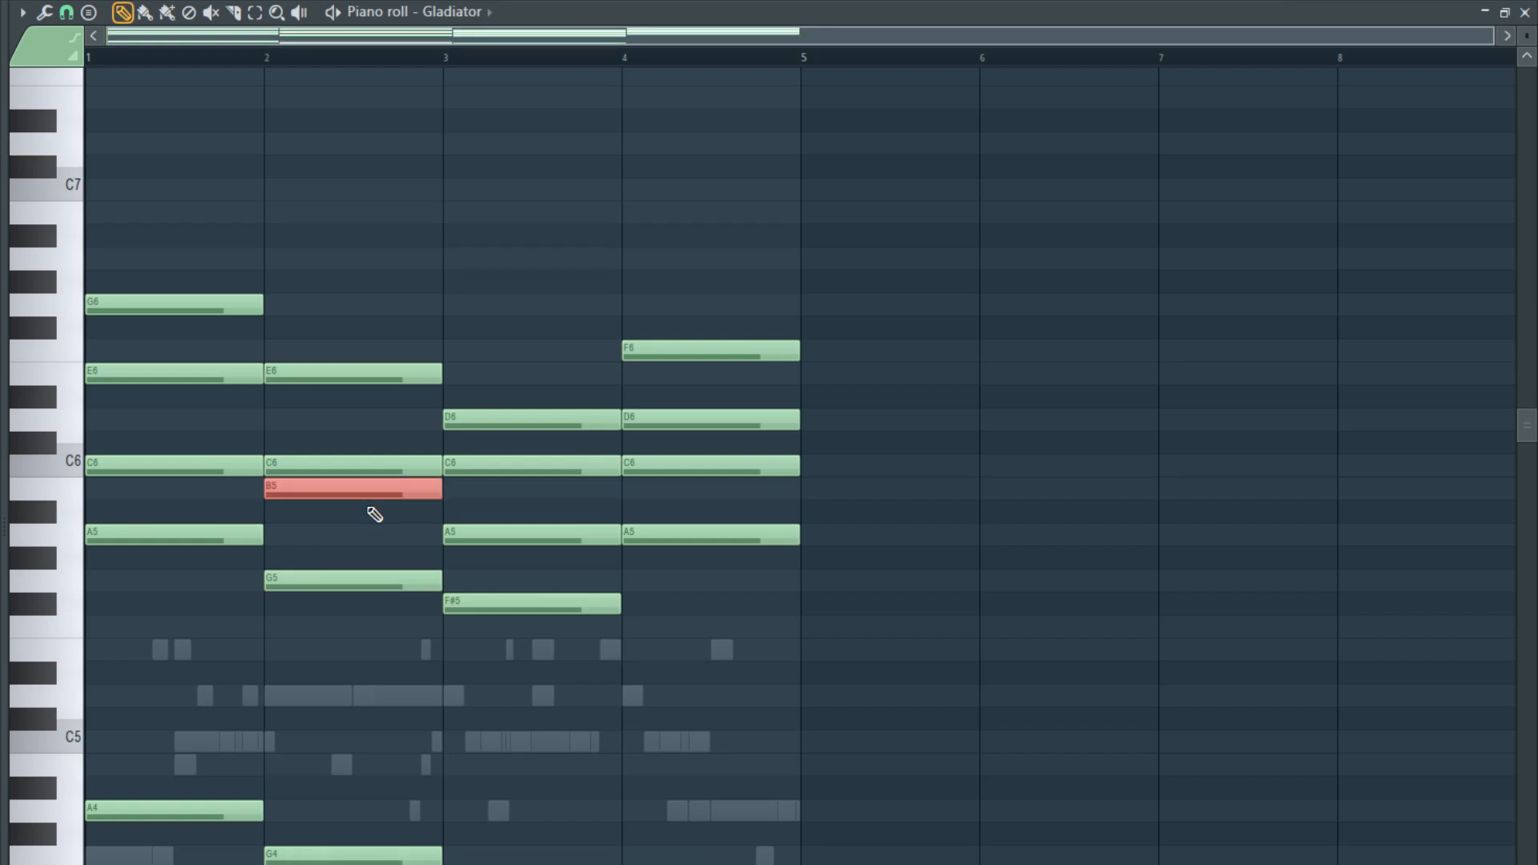
key(ctrl+Down)
key(space)
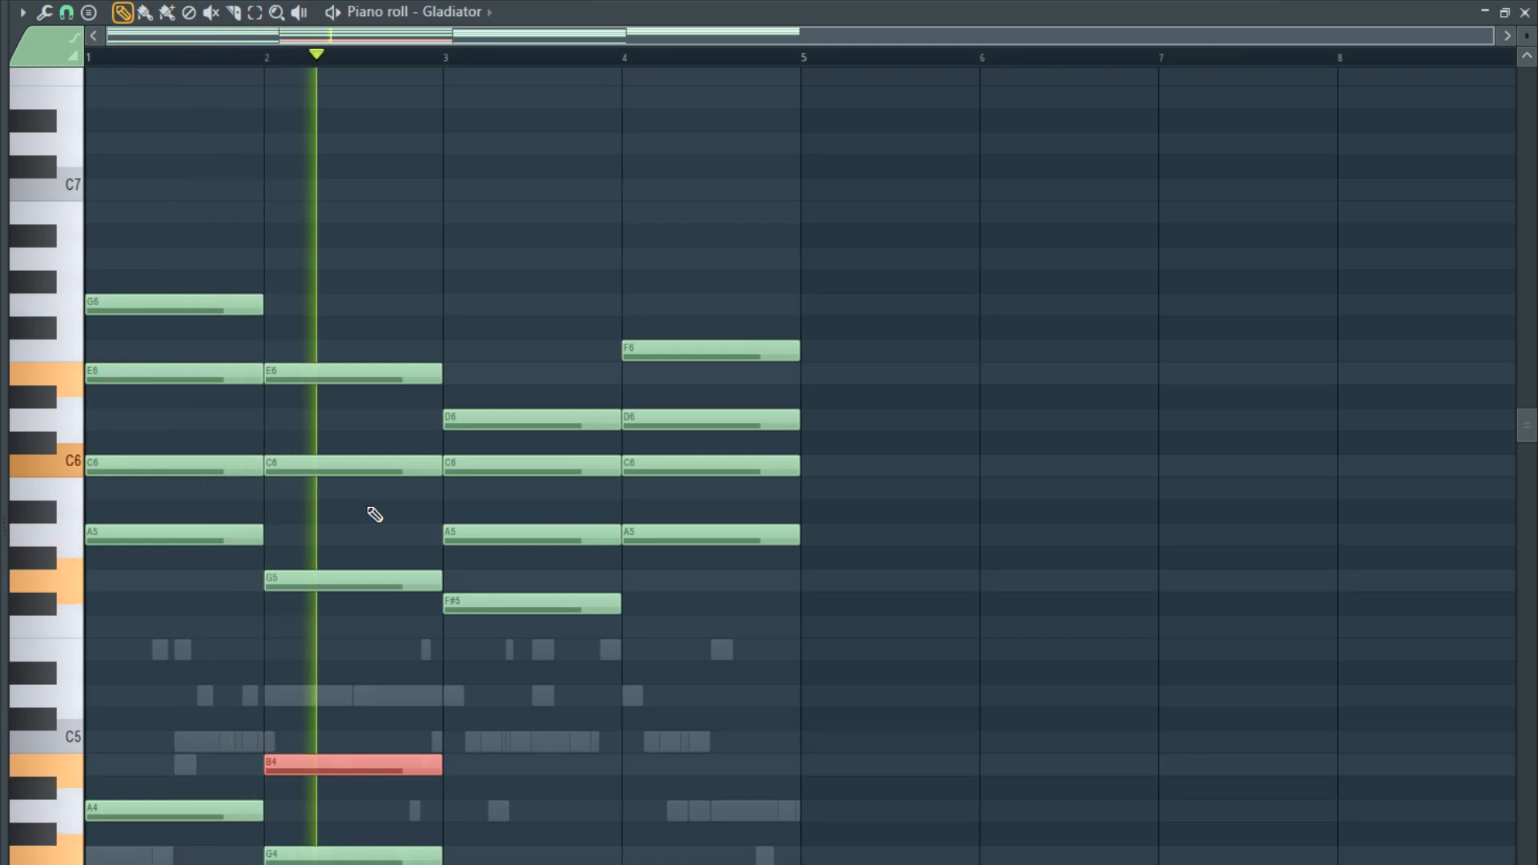
key(space)
- Try the G6 note of bar 1 an octave lower and move it back up
click(176, 304)
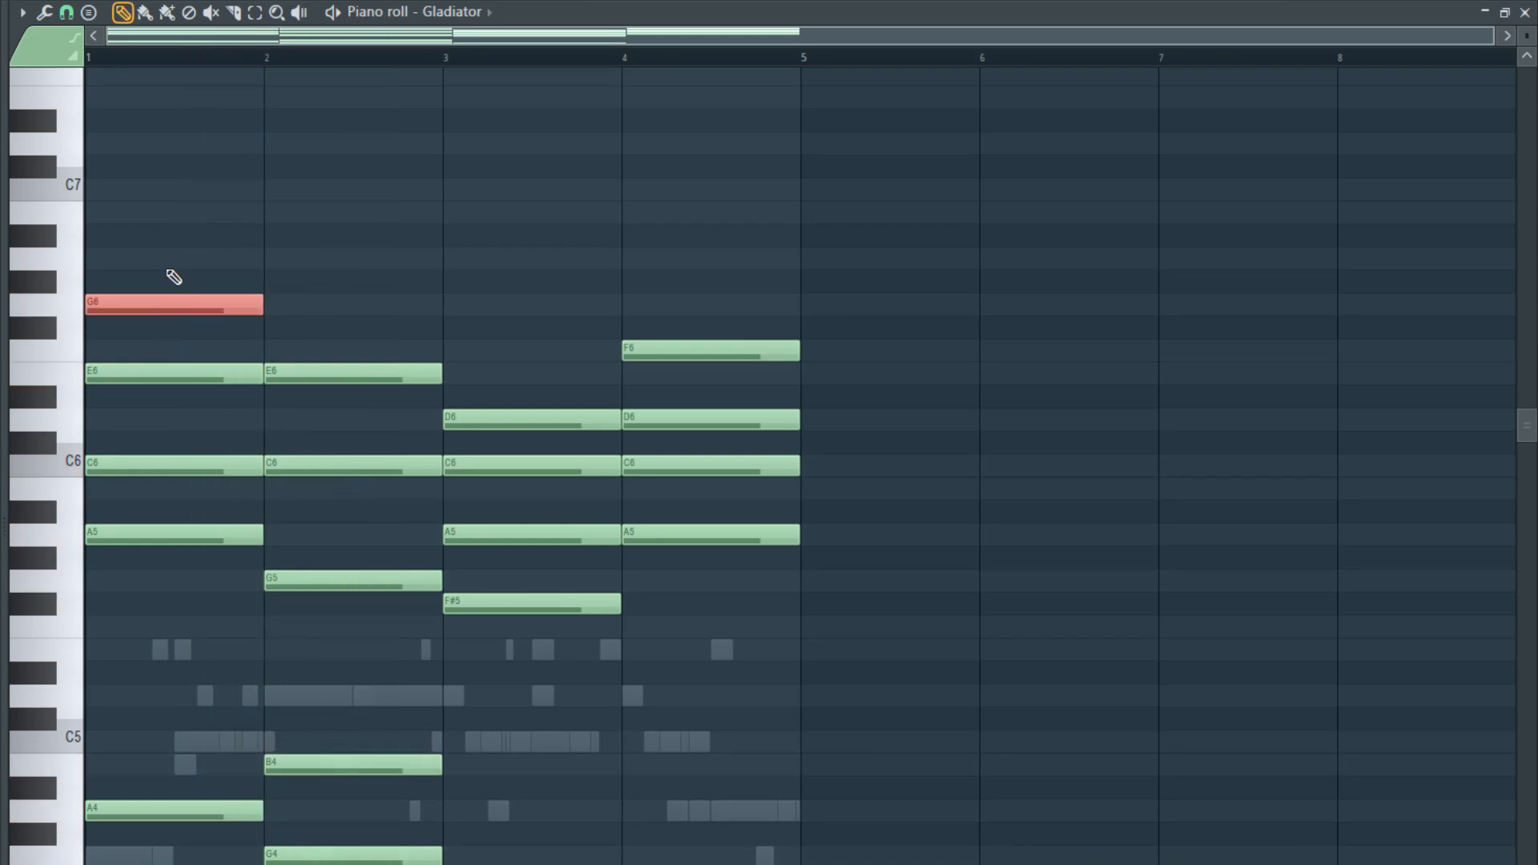
key(ctrl+Down)
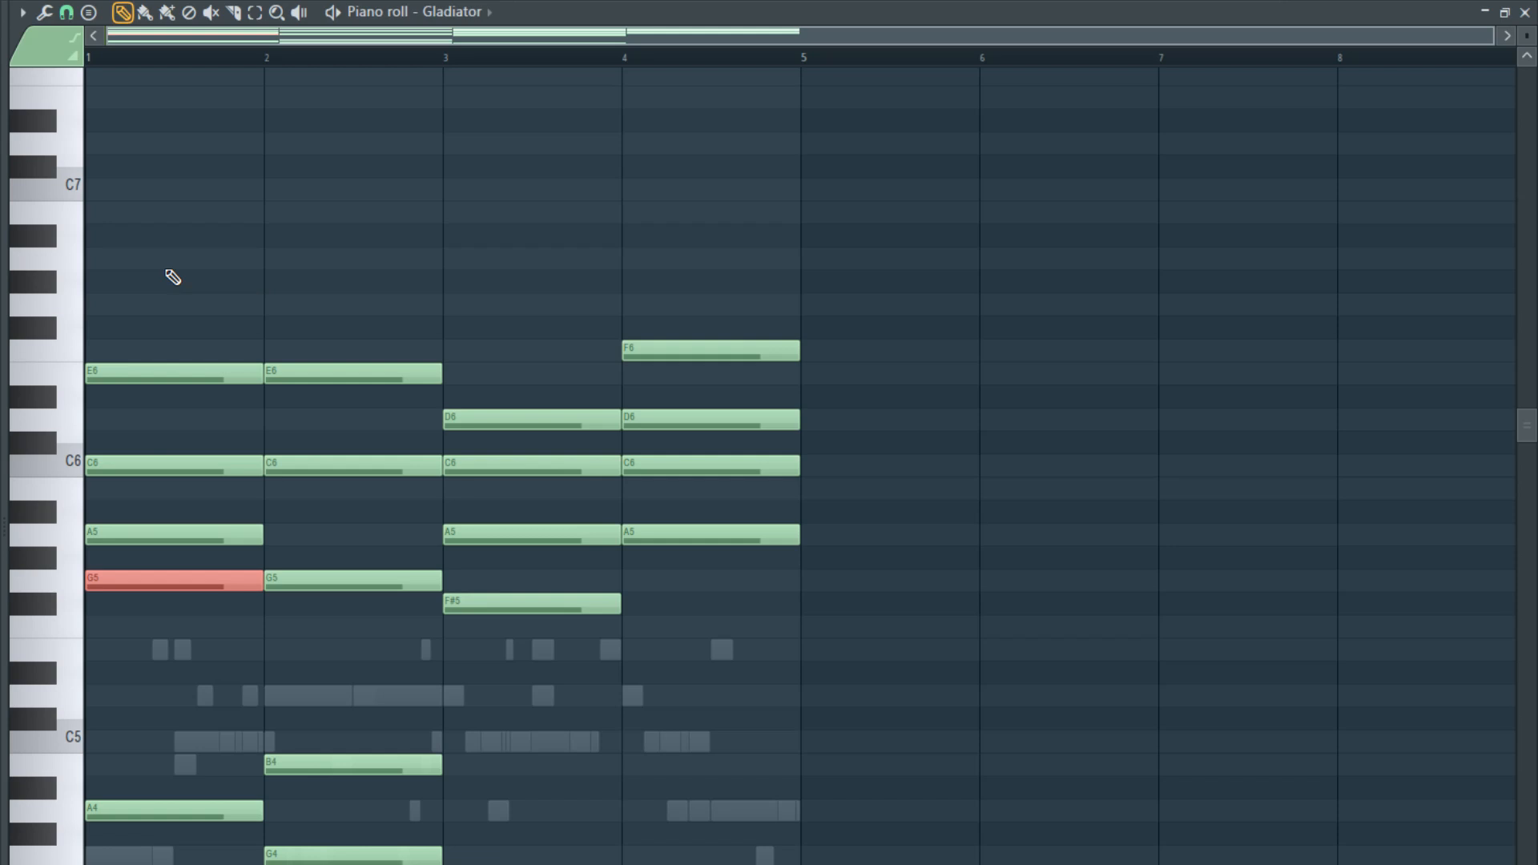
key(ctrl+Up)
- Move E6 in bar 1 and D6 in bar 4 down an octave
click(176, 372)
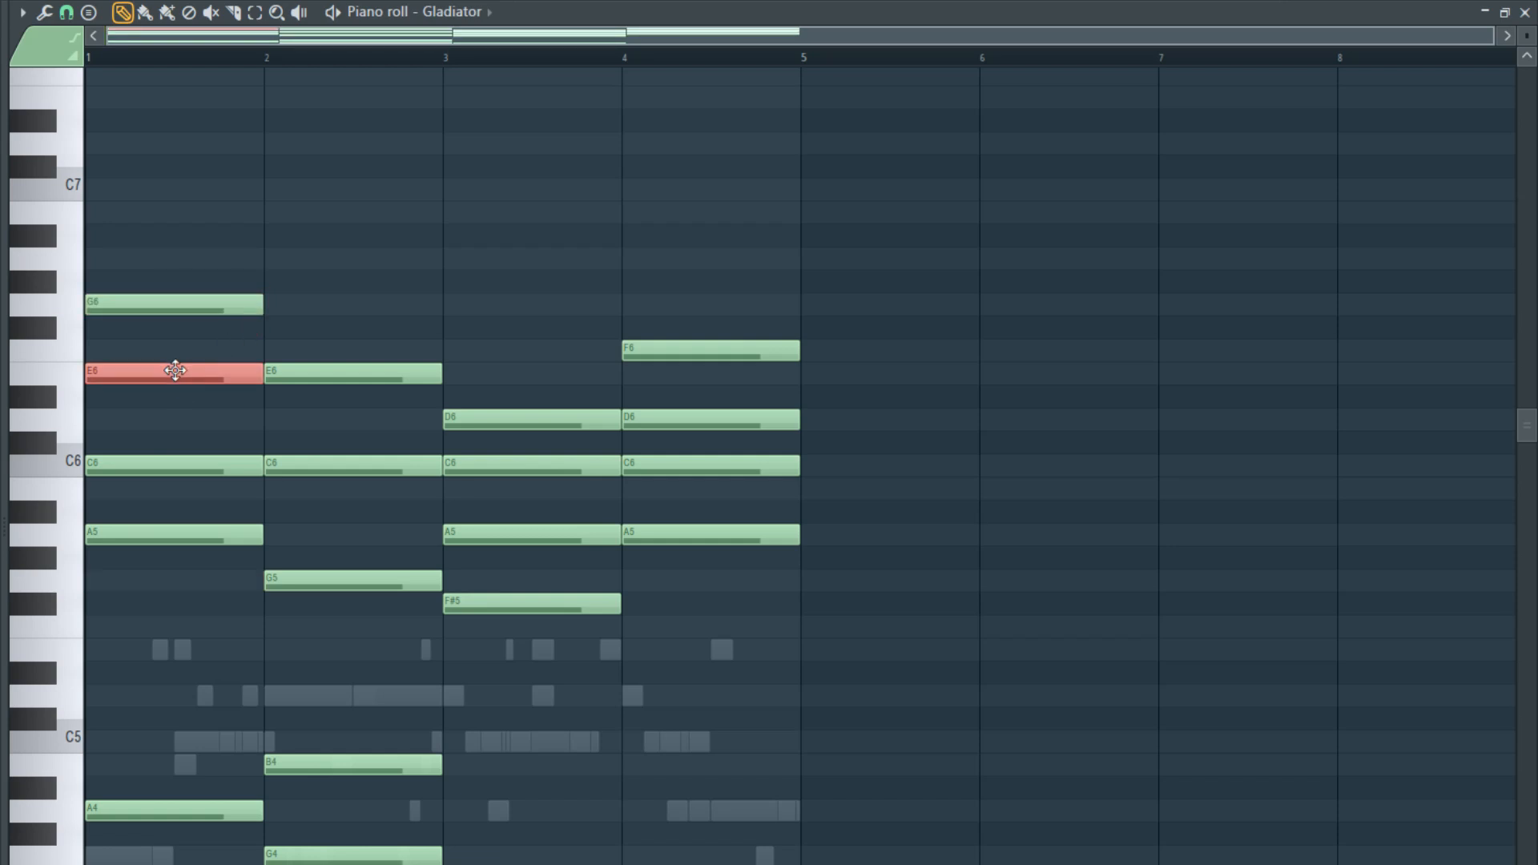
key(ctrl+Down)
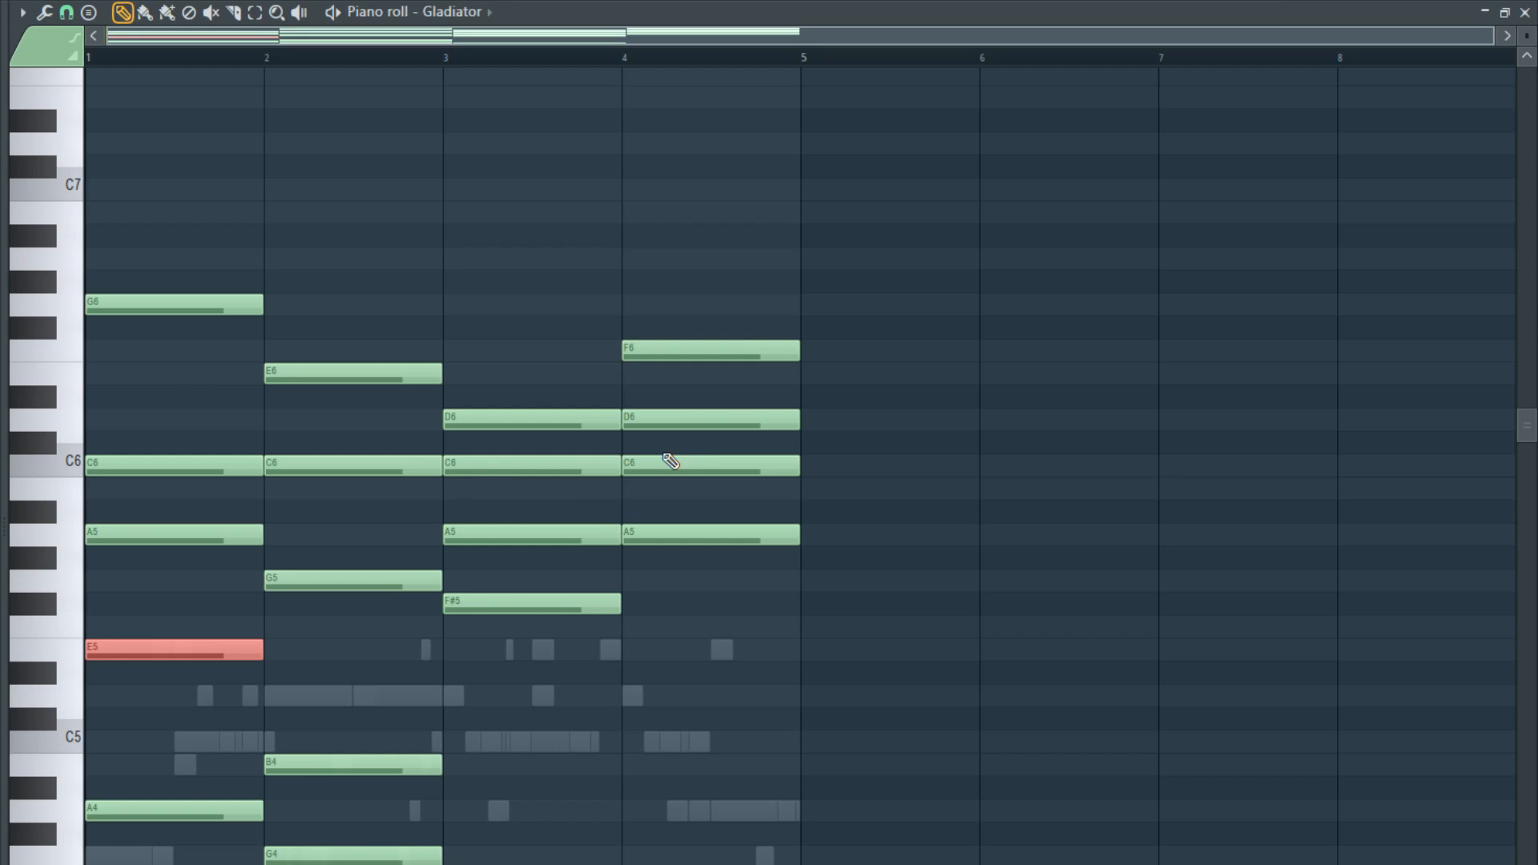
click(672, 420)
key(ctrl+Down)
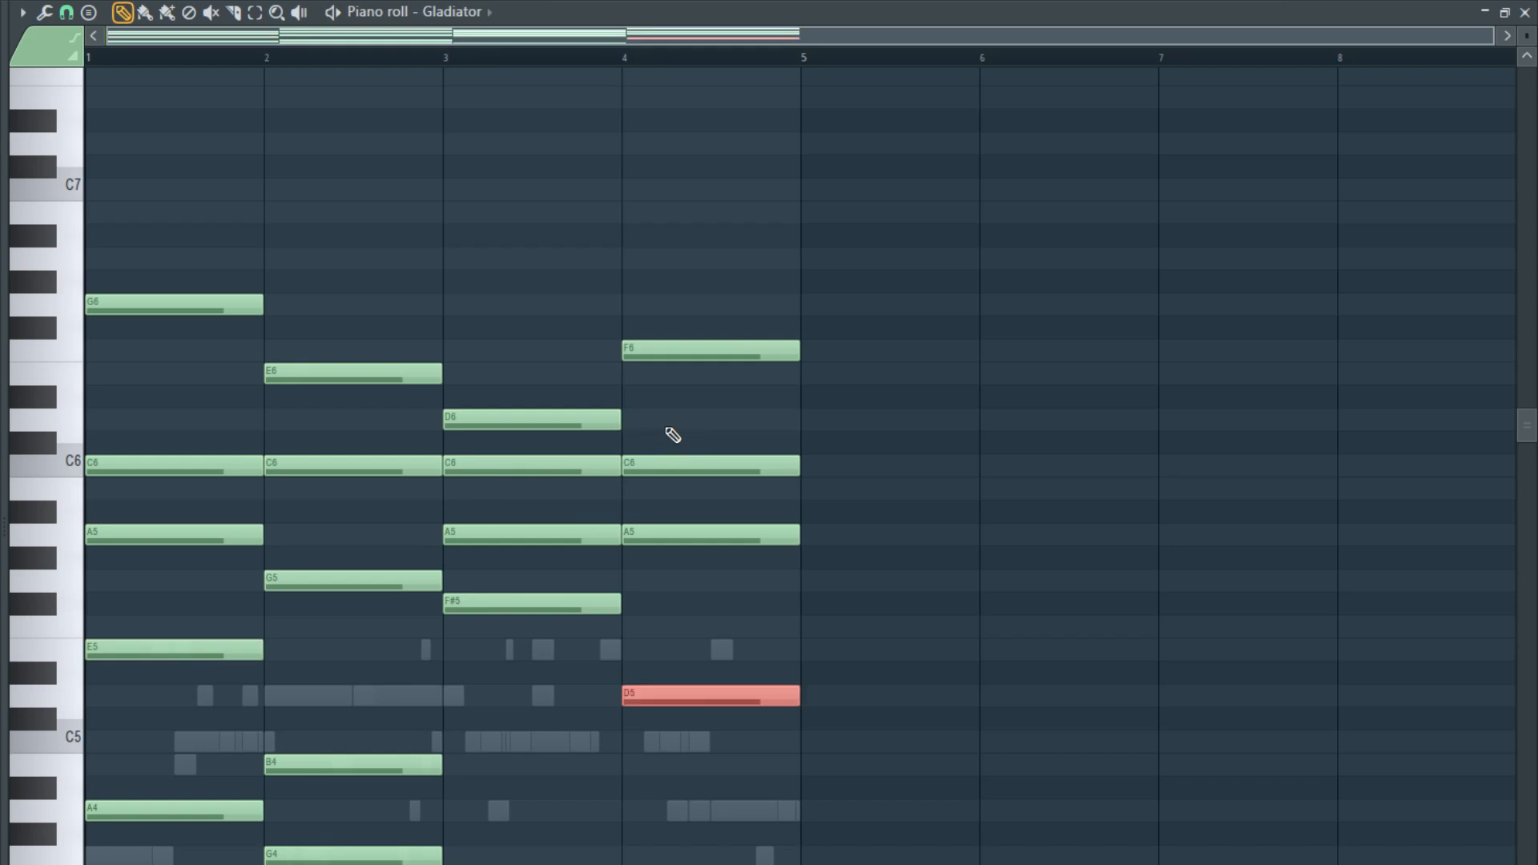
- Play the Gladiator chords, select bar 3's F#5, A5, C6 and D6 notes, and close the piano roll
key(space)
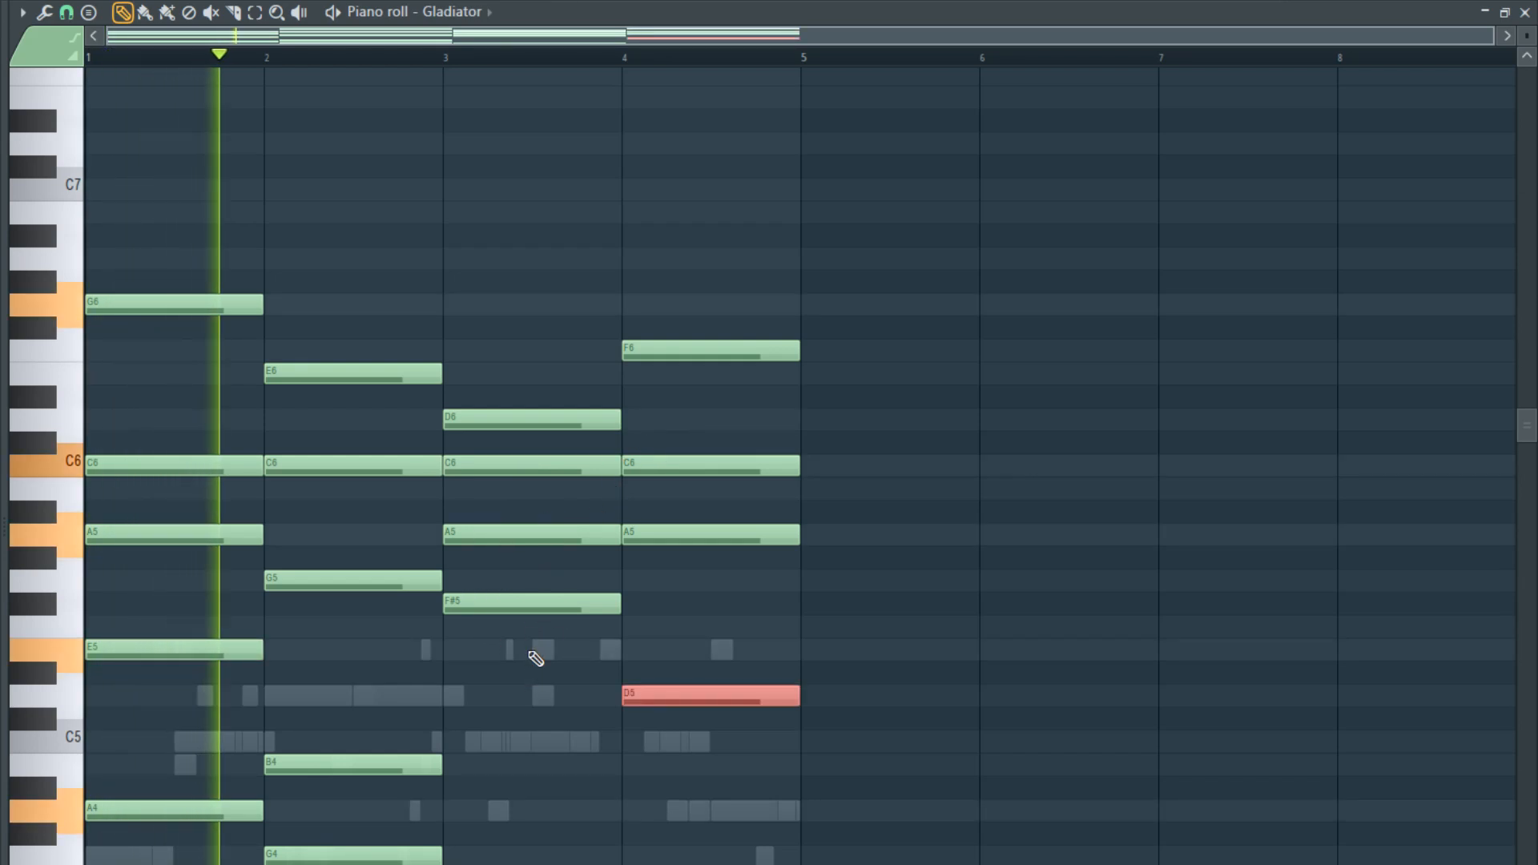
drag(530, 673, 515, 368)
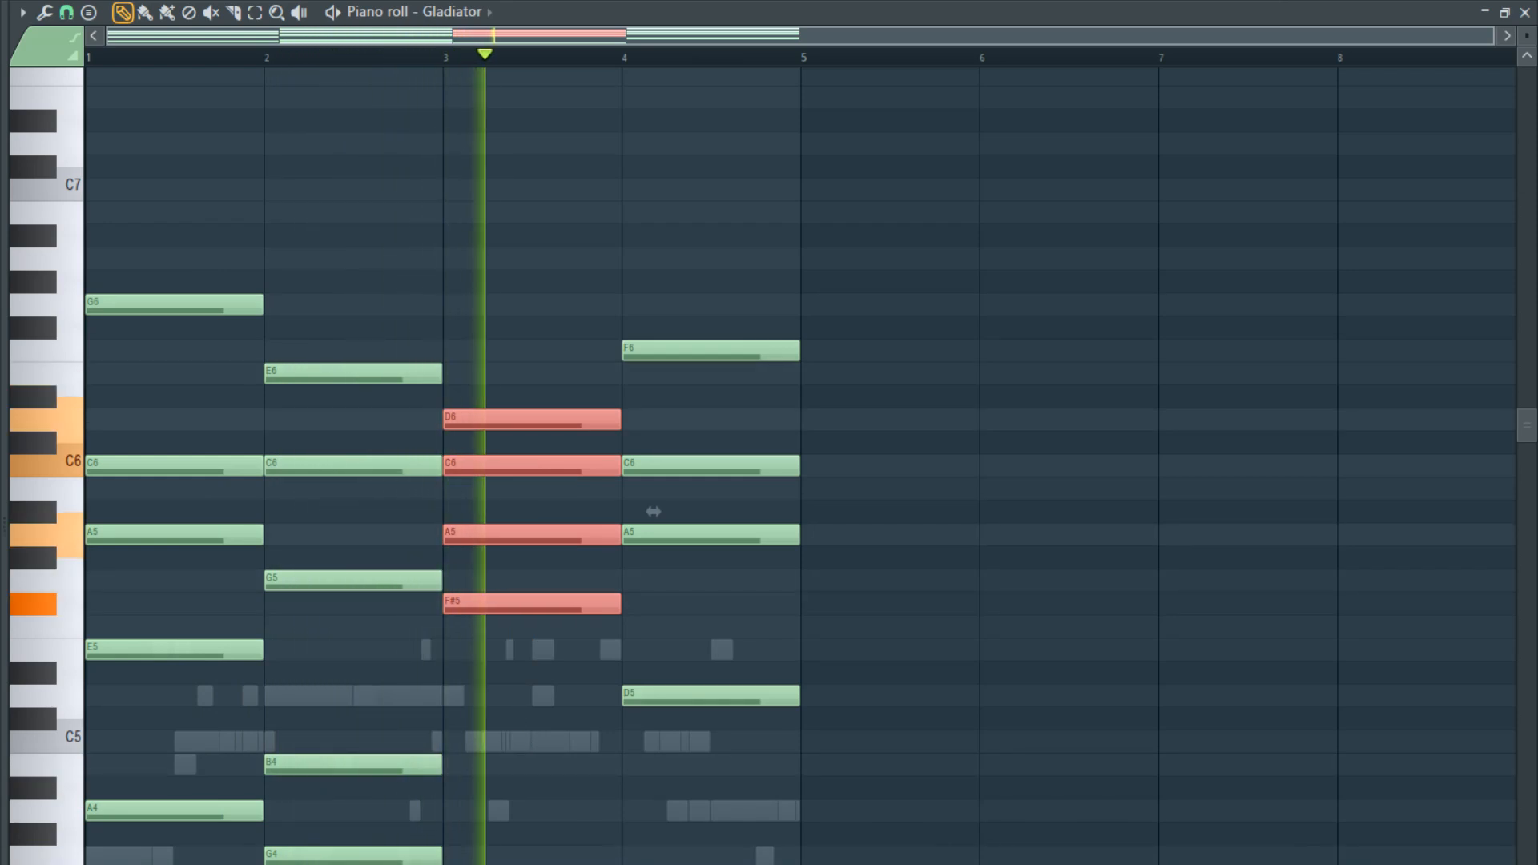
scroll(632, 687, down, 3)
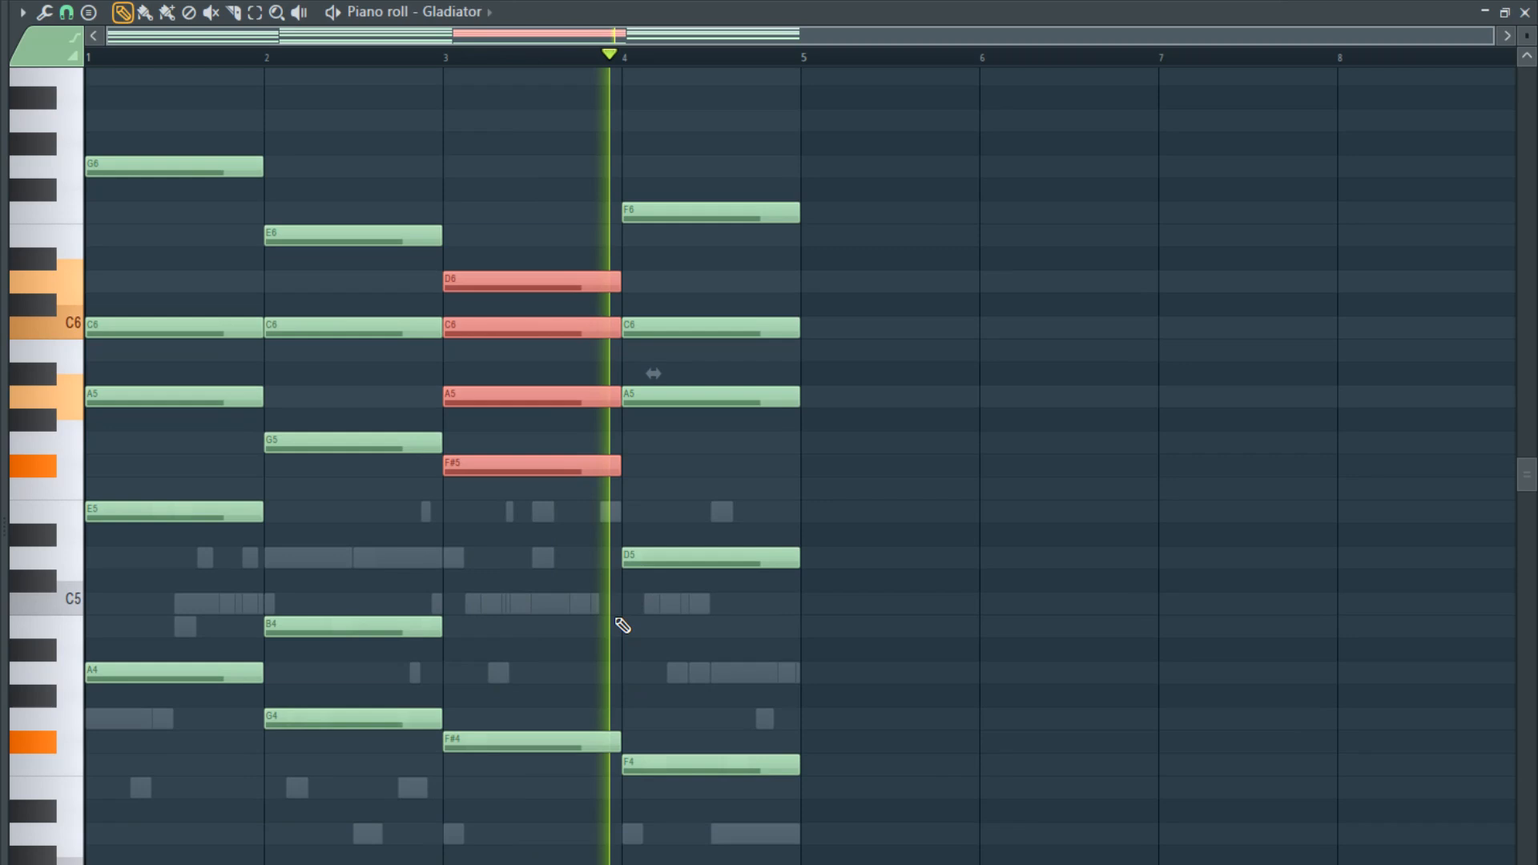
key(F7)
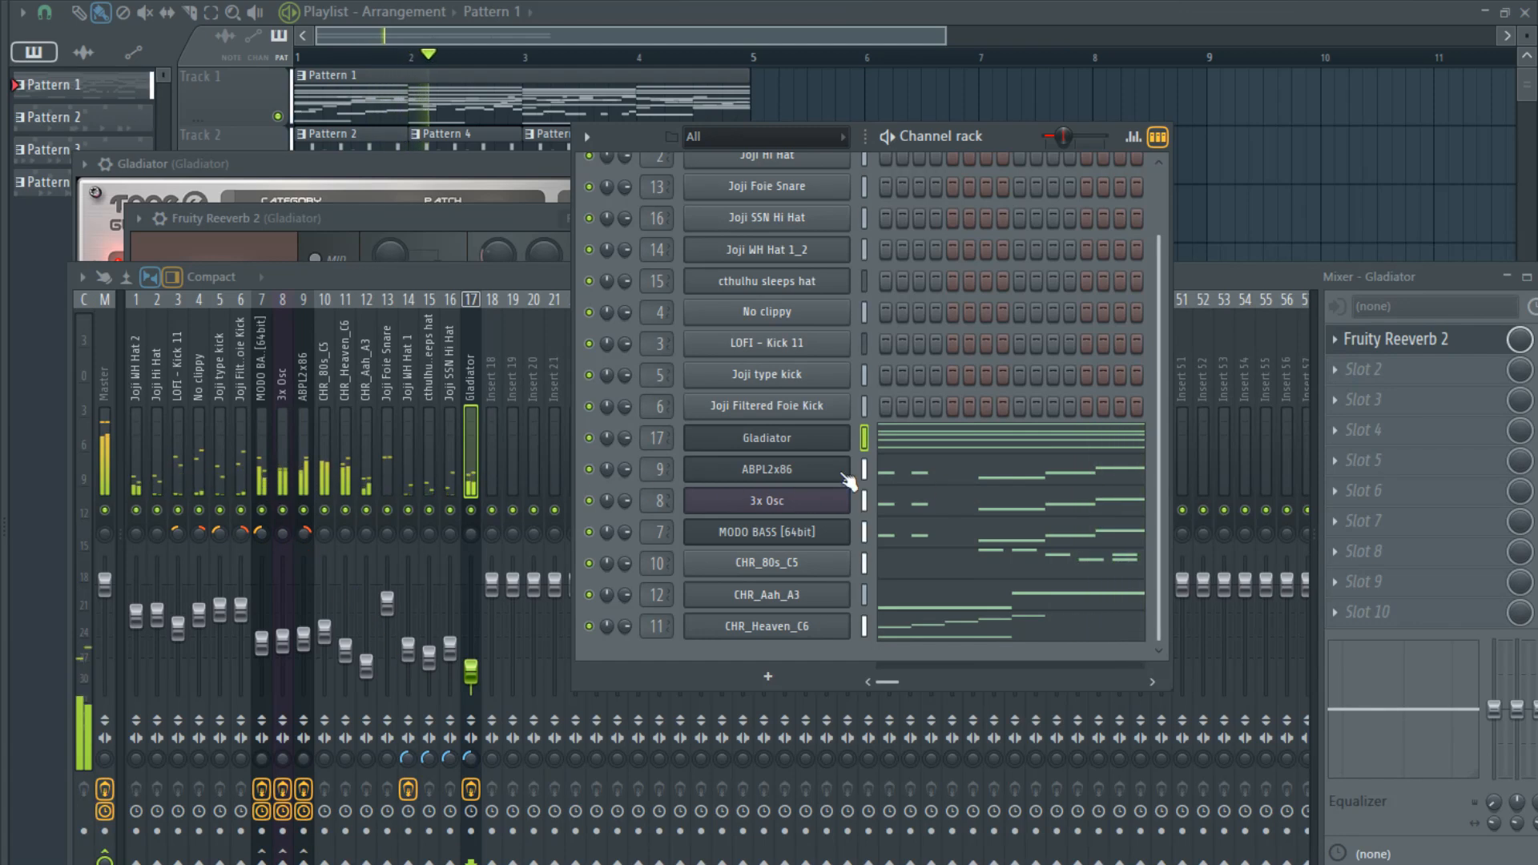
- Add FabFilter Pro-Q 2 in slot 2 of the Gladiator insert, create a Low Cut band and raise its cutoff frequency
click(1350, 369)
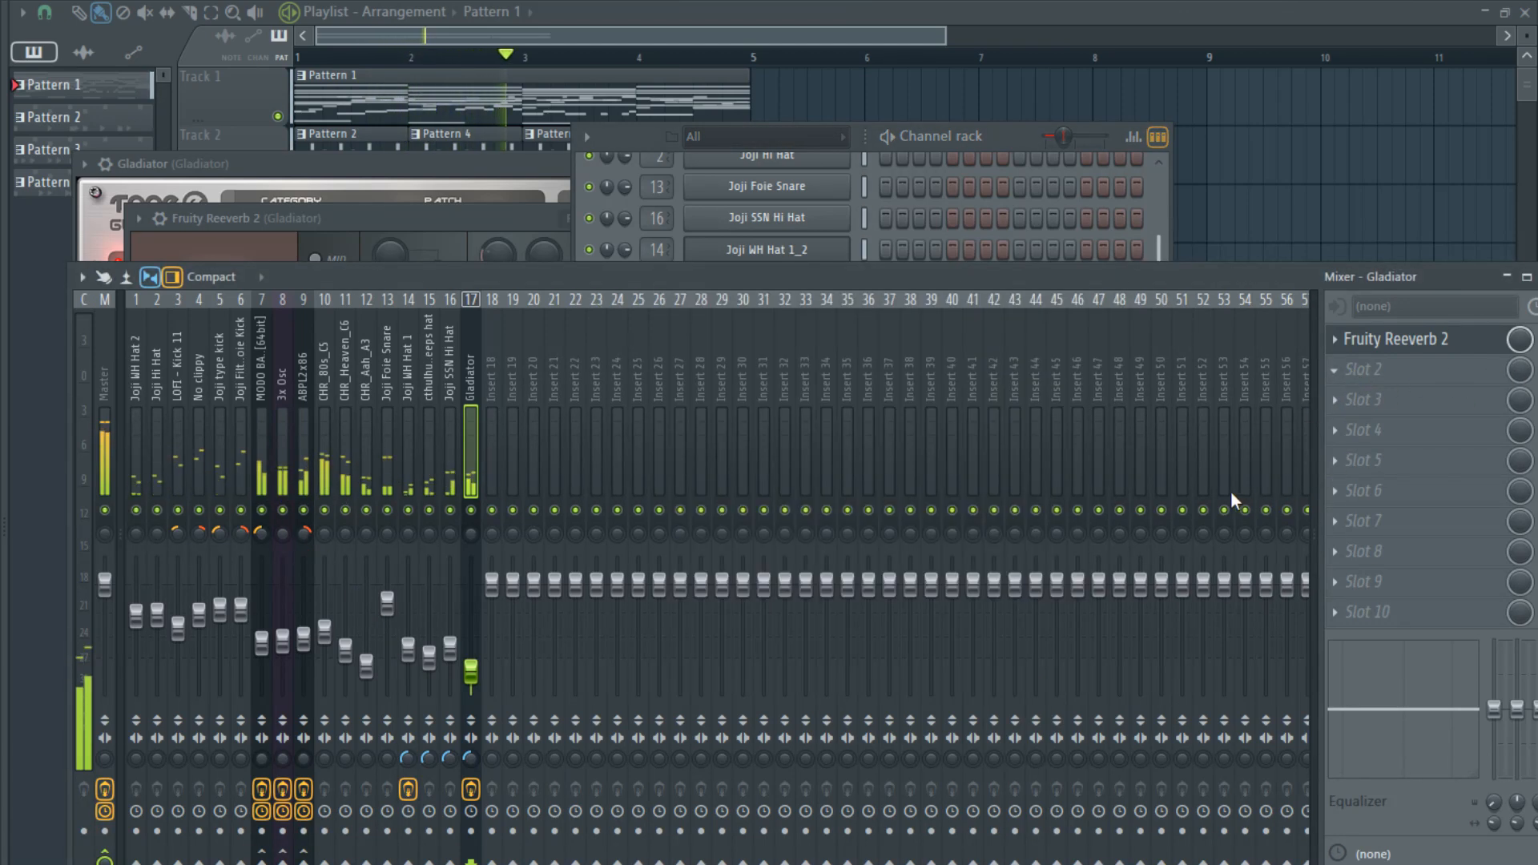
click(1105, 548)
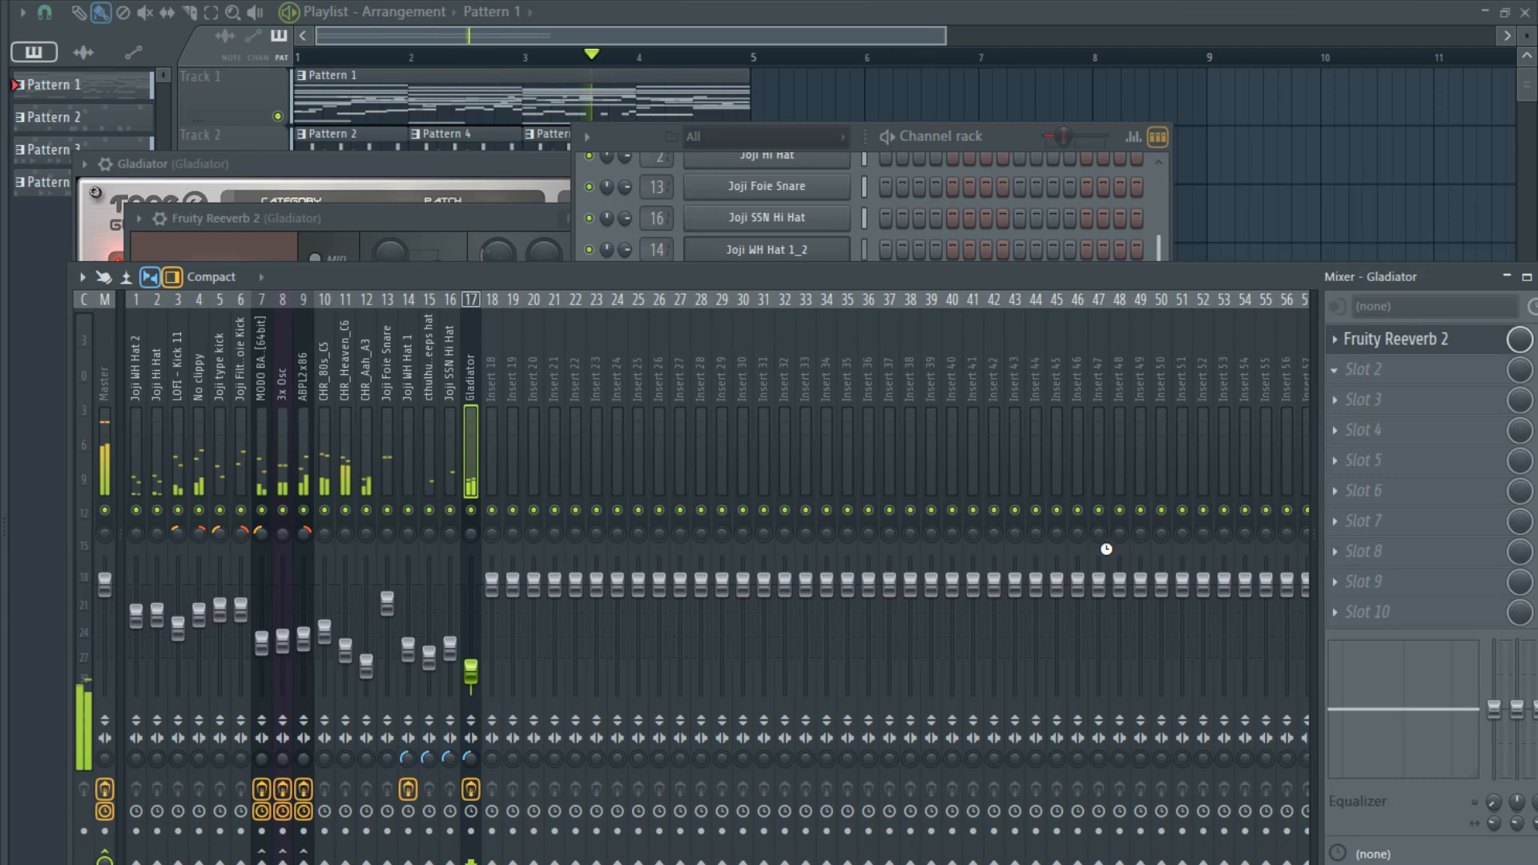
click(227, 435)
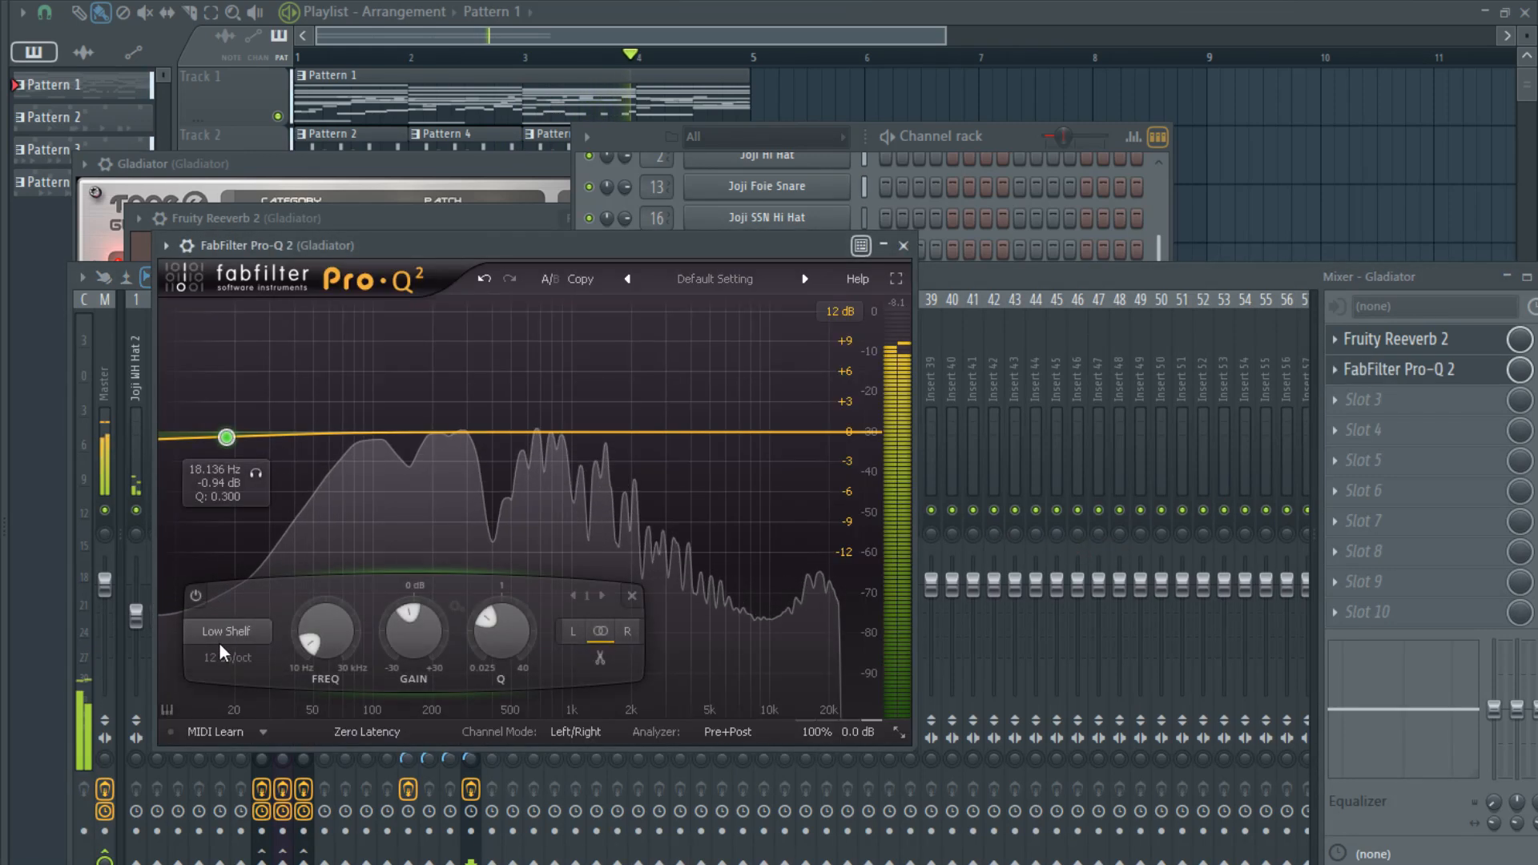
click(236, 699)
click(235, 659)
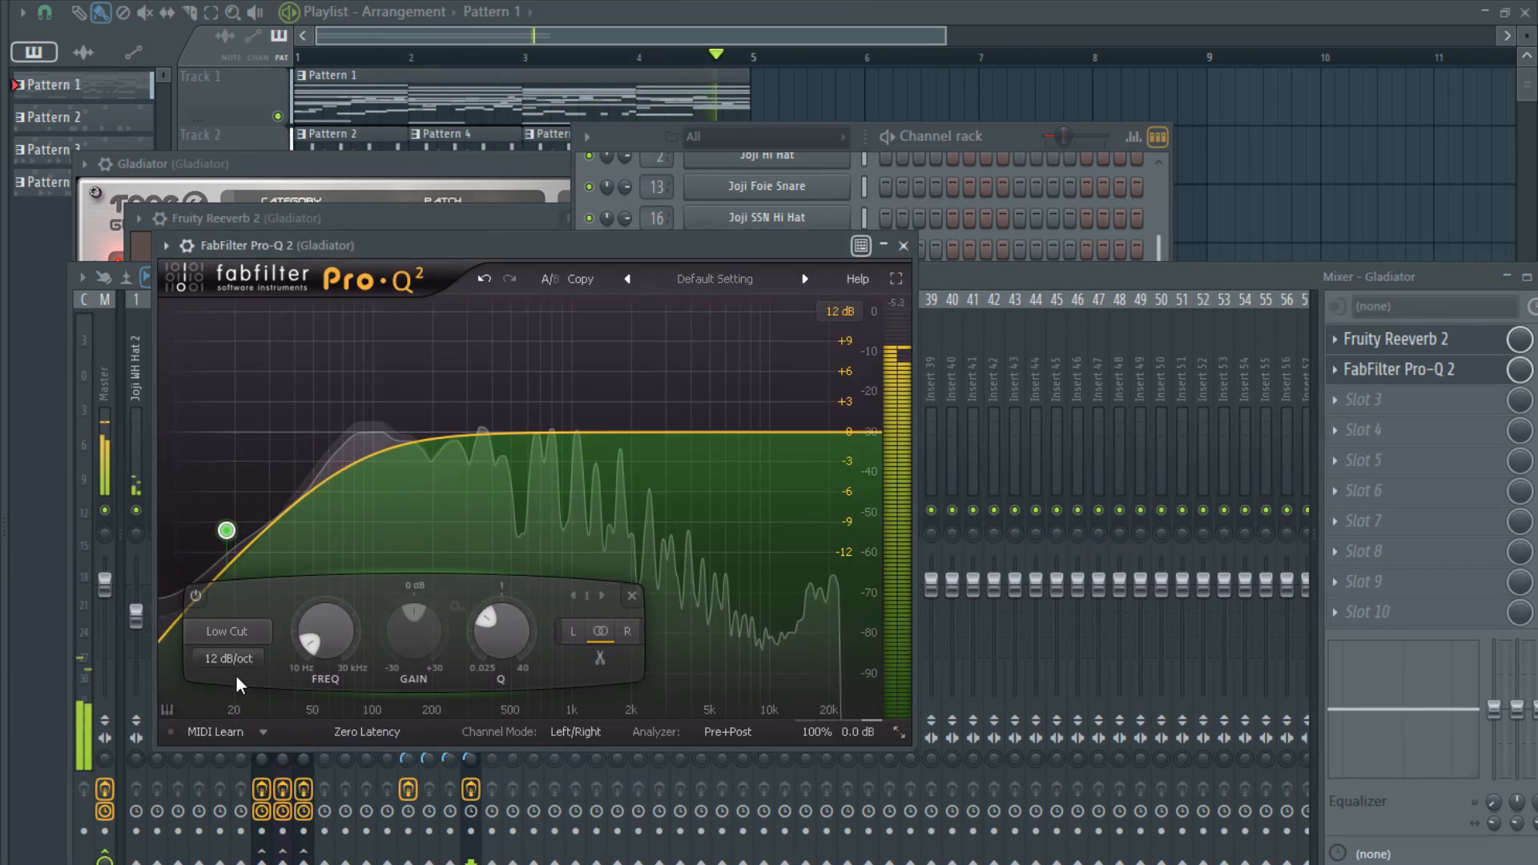
click(239, 736)
drag(227, 531, 332, 494)
click(1072, 271)
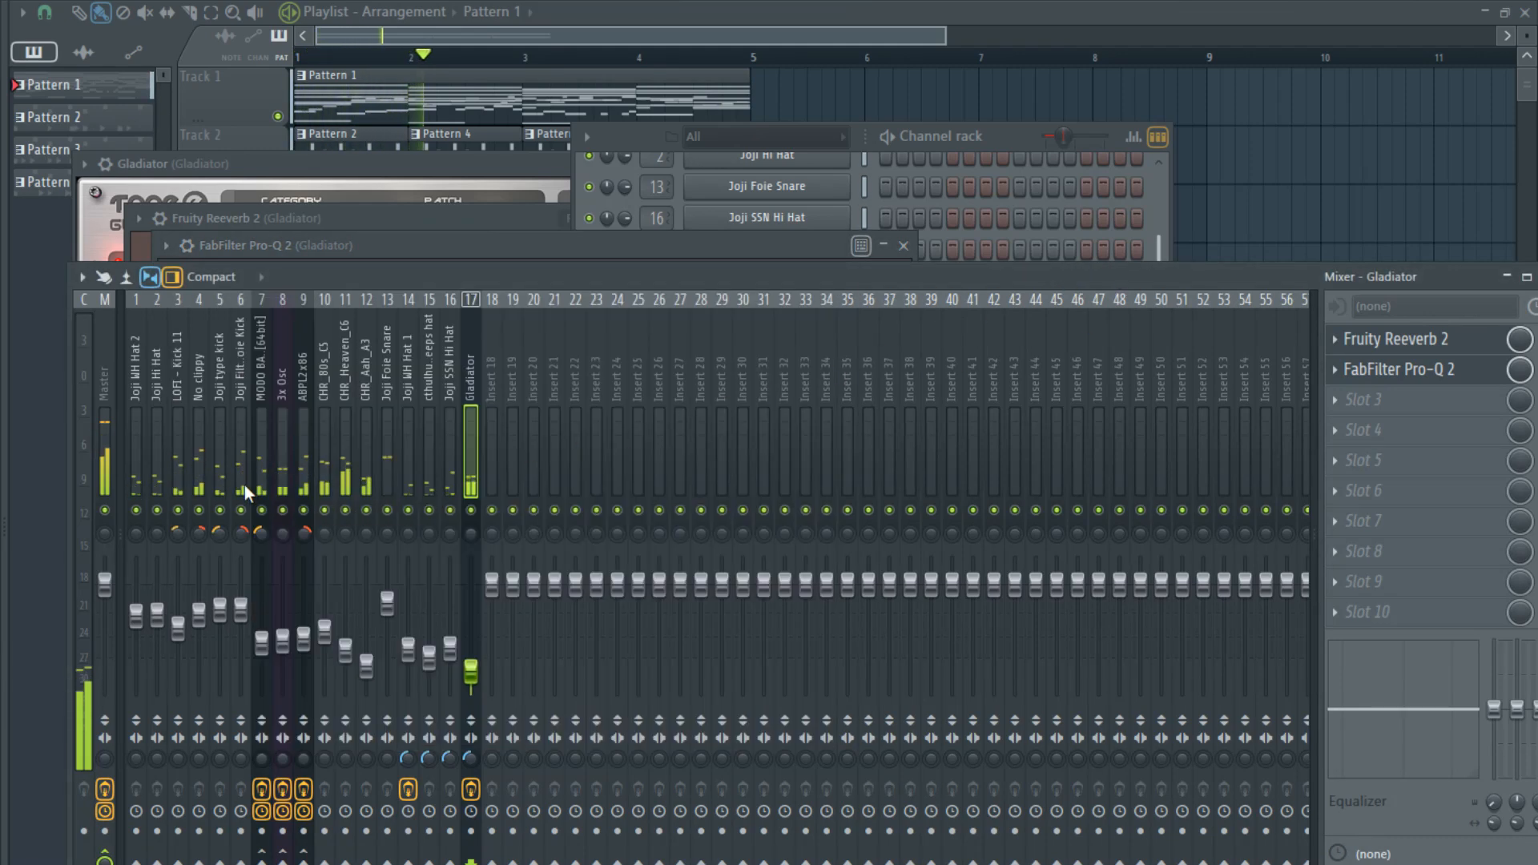
- Sidechain No clippy to the Gladiator insert and add Fruity Limiter in slot 10 in COMP mode with a lowered threshold and raised ratio
click(196, 488)
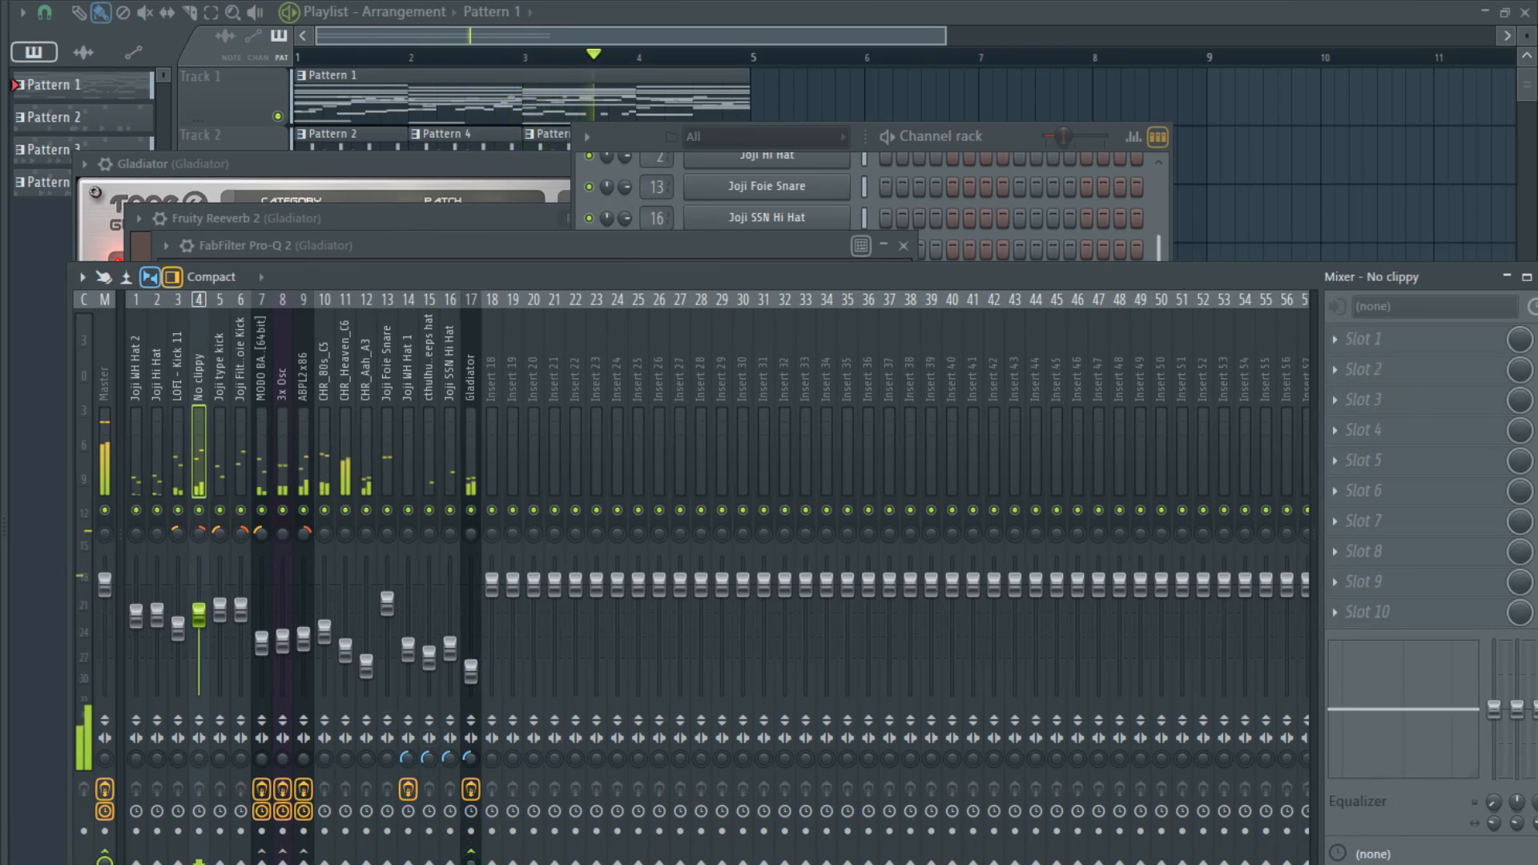
click(464, 479)
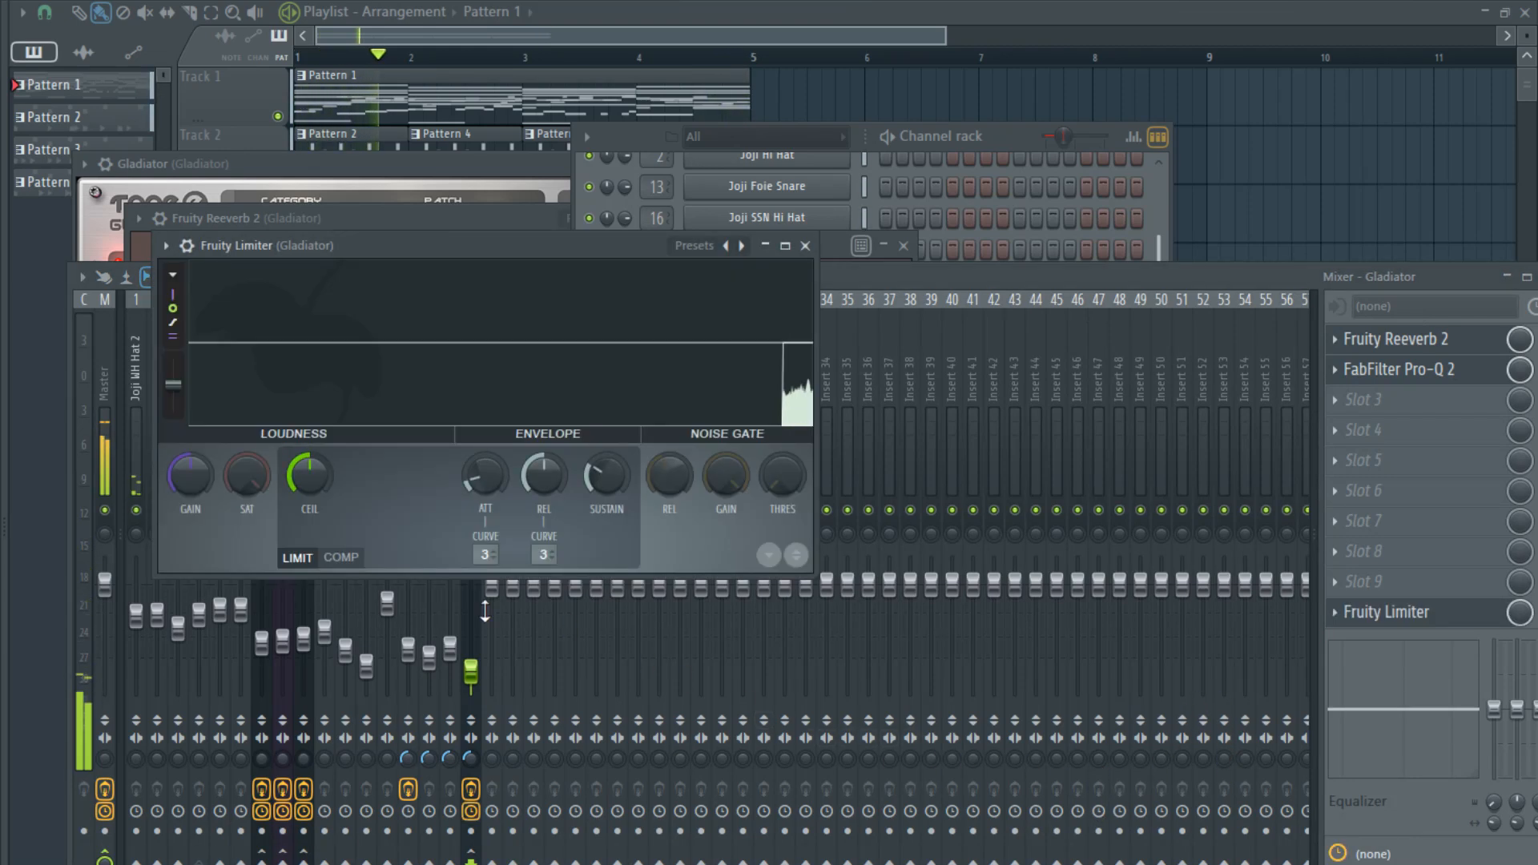
click(341, 557)
drag(311, 484, 310, 605)
mouse_move(423, 479)
mouse_down()
mouse_move(423, 445)
mouse_move(426, 488)
mouse_up()
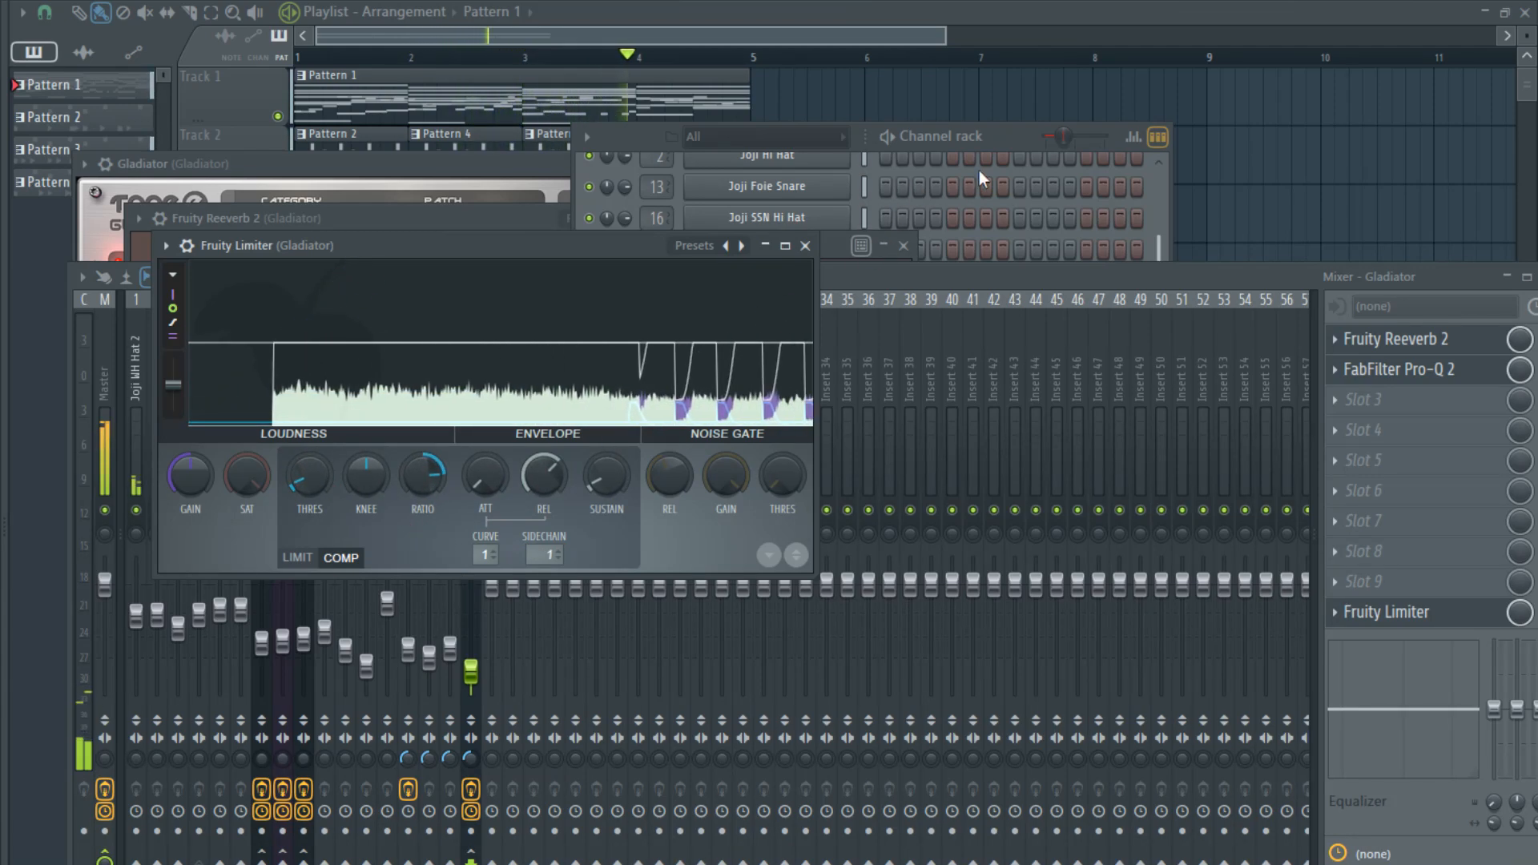
- Add a LABS (64 Bit) instrument channel to the channel rack
click(1000, 172)
scroll(953, 449, up, 2)
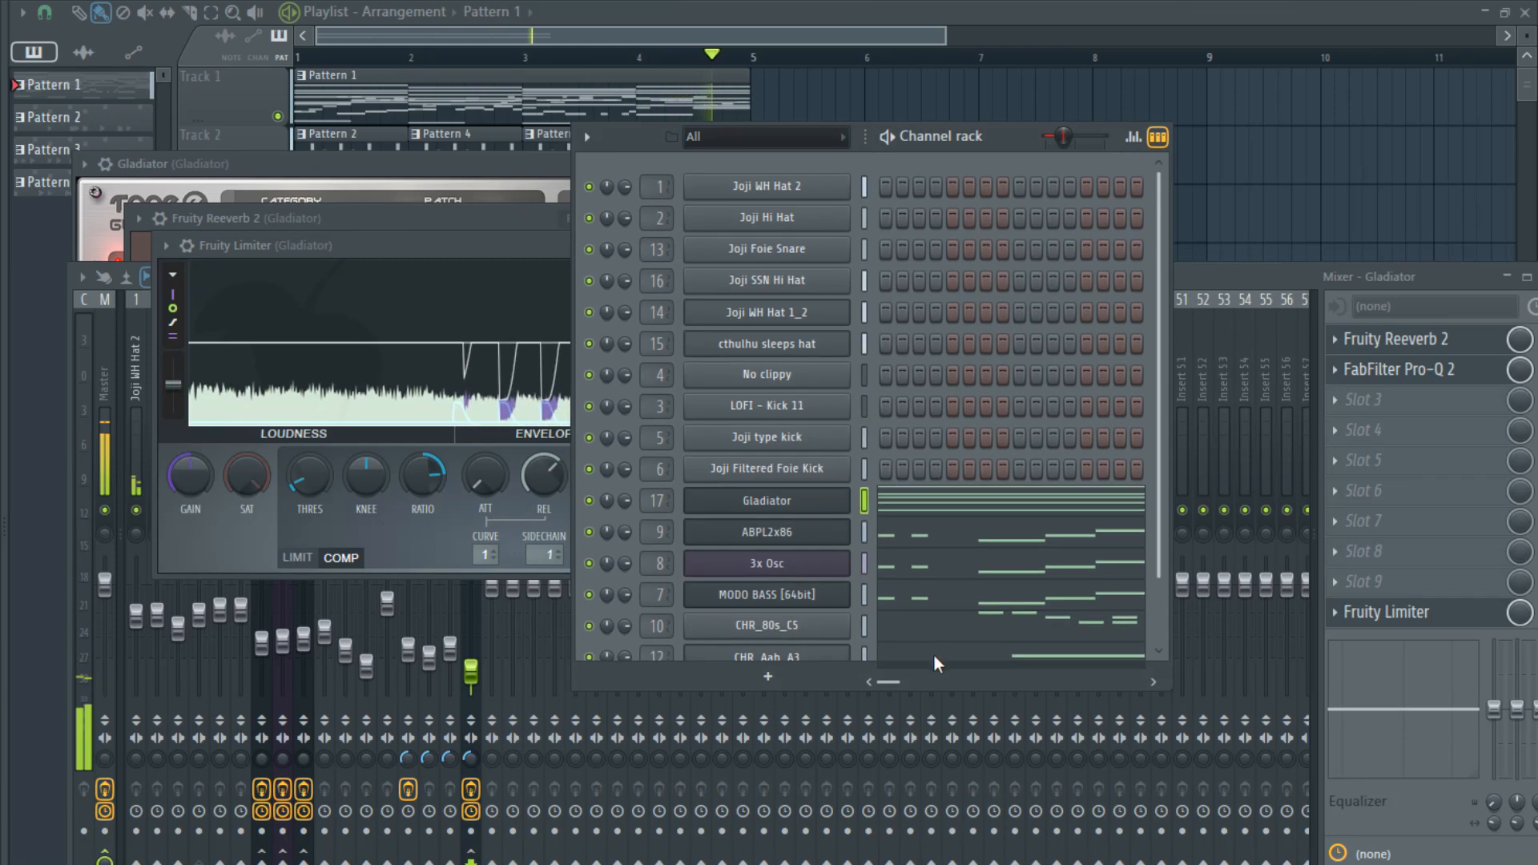
click(1204, 813)
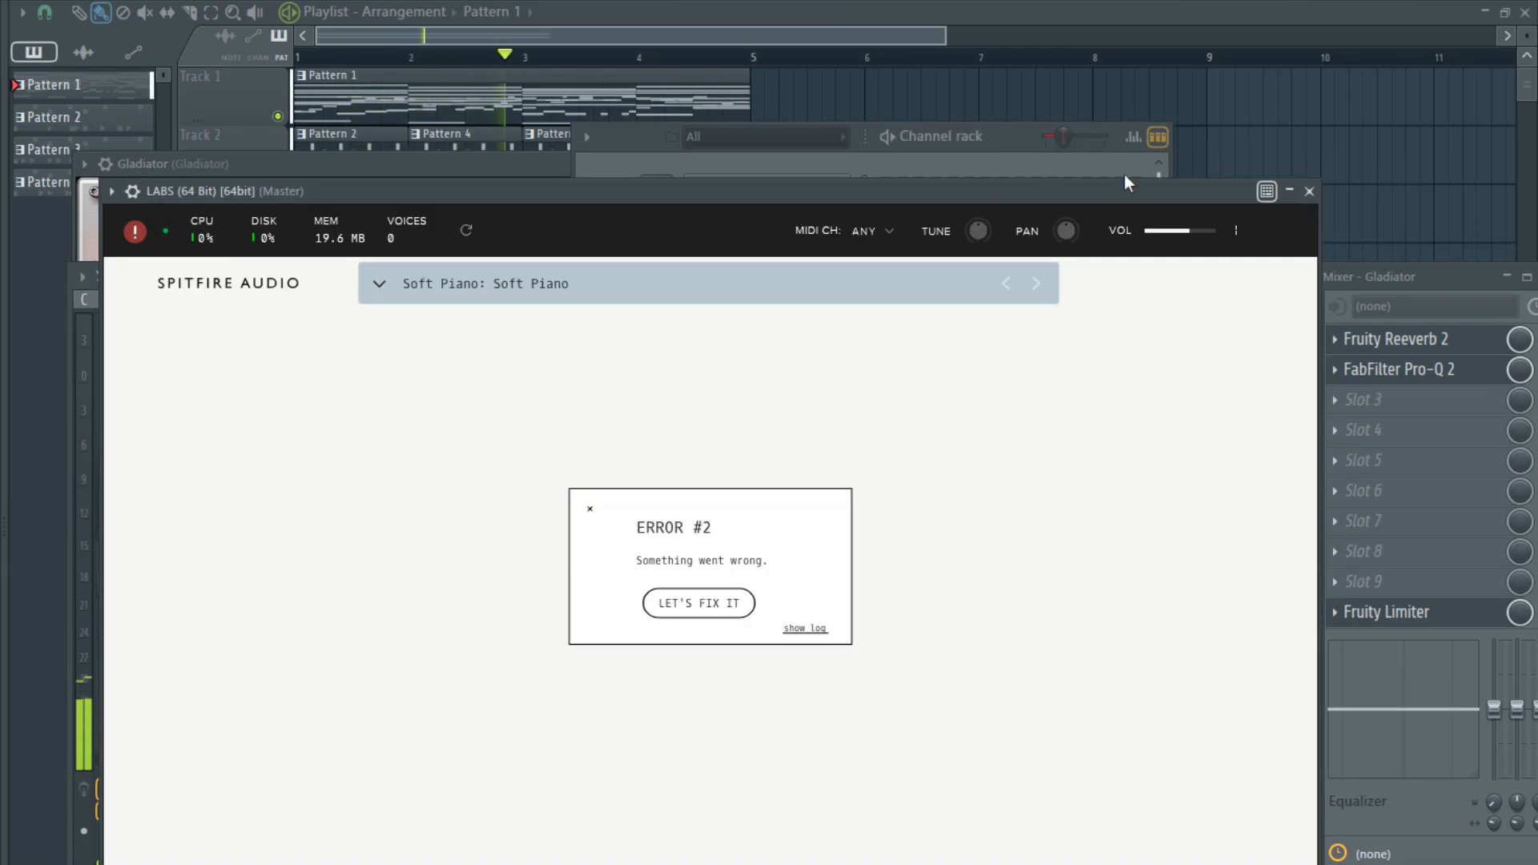
- Load the Soft Piano preset in LABS, turn up its large dial and close the plugin window
click(415, 290)
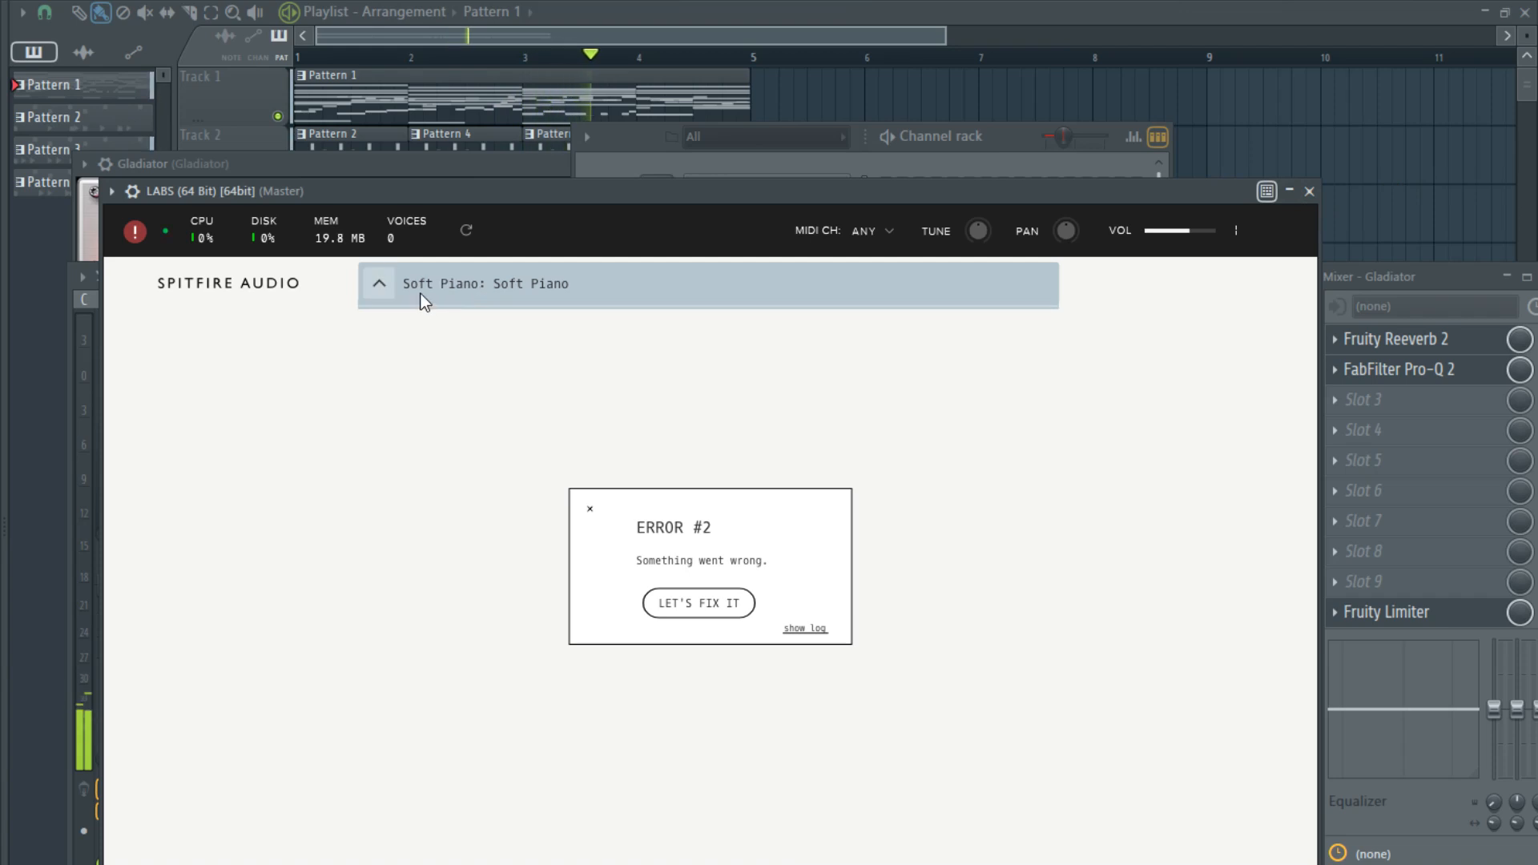
click(134, 233)
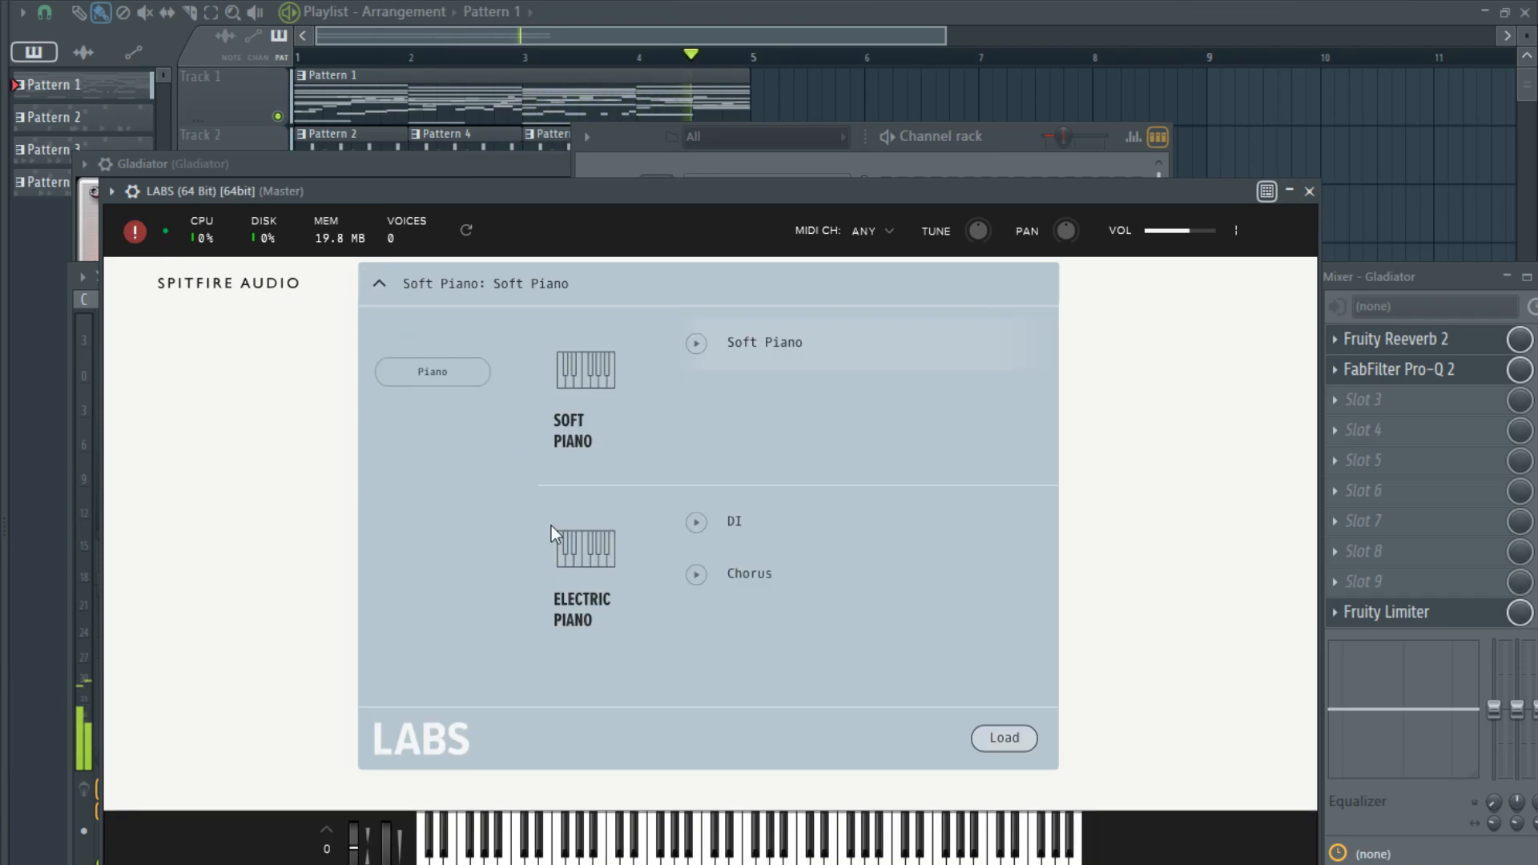
click(768, 341)
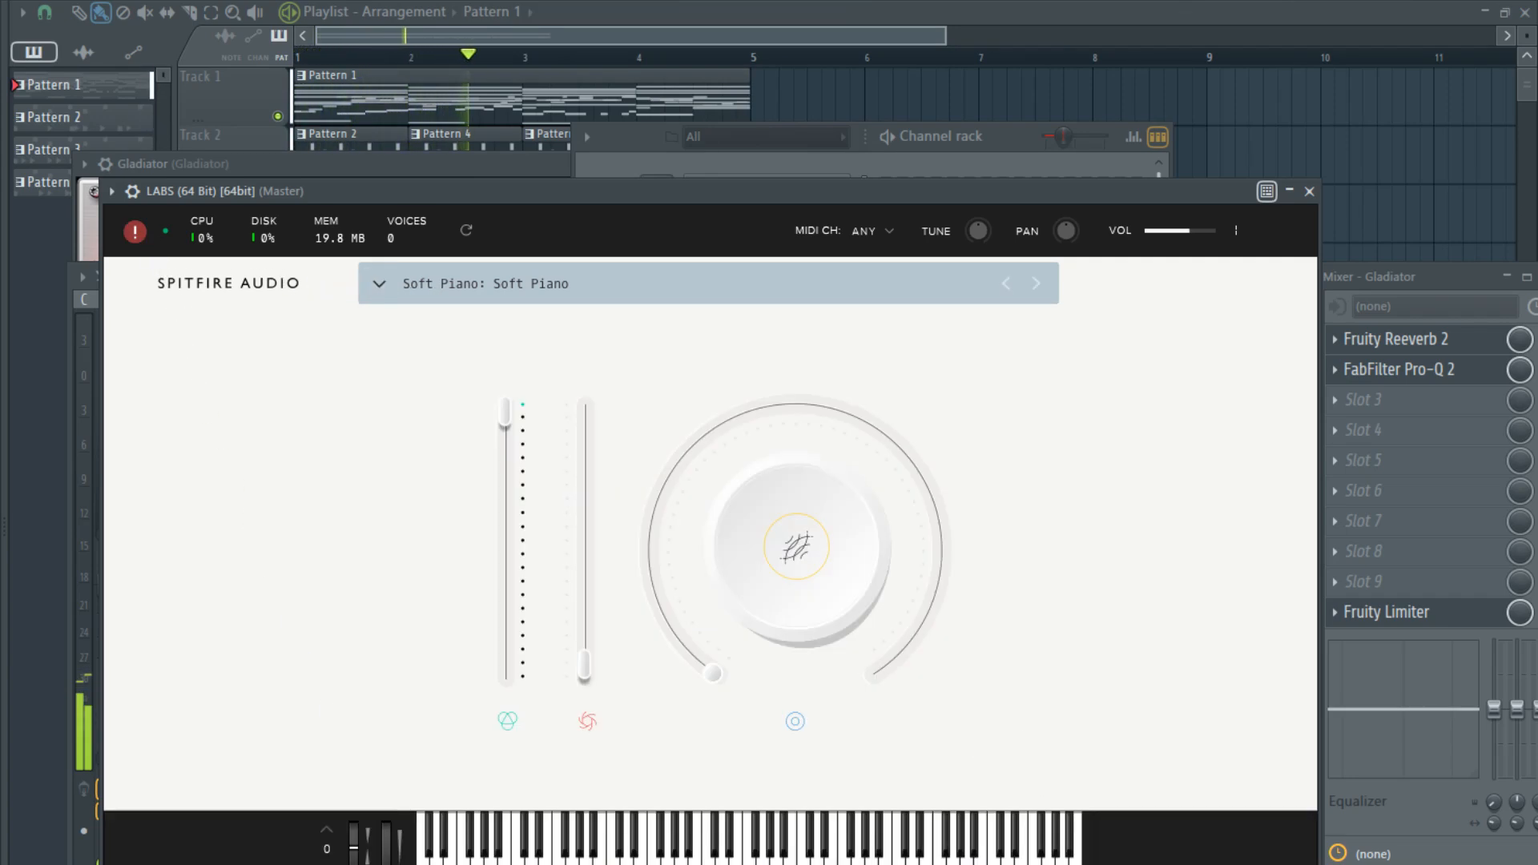
drag(716, 669, 741, 443)
click(1309, 192)
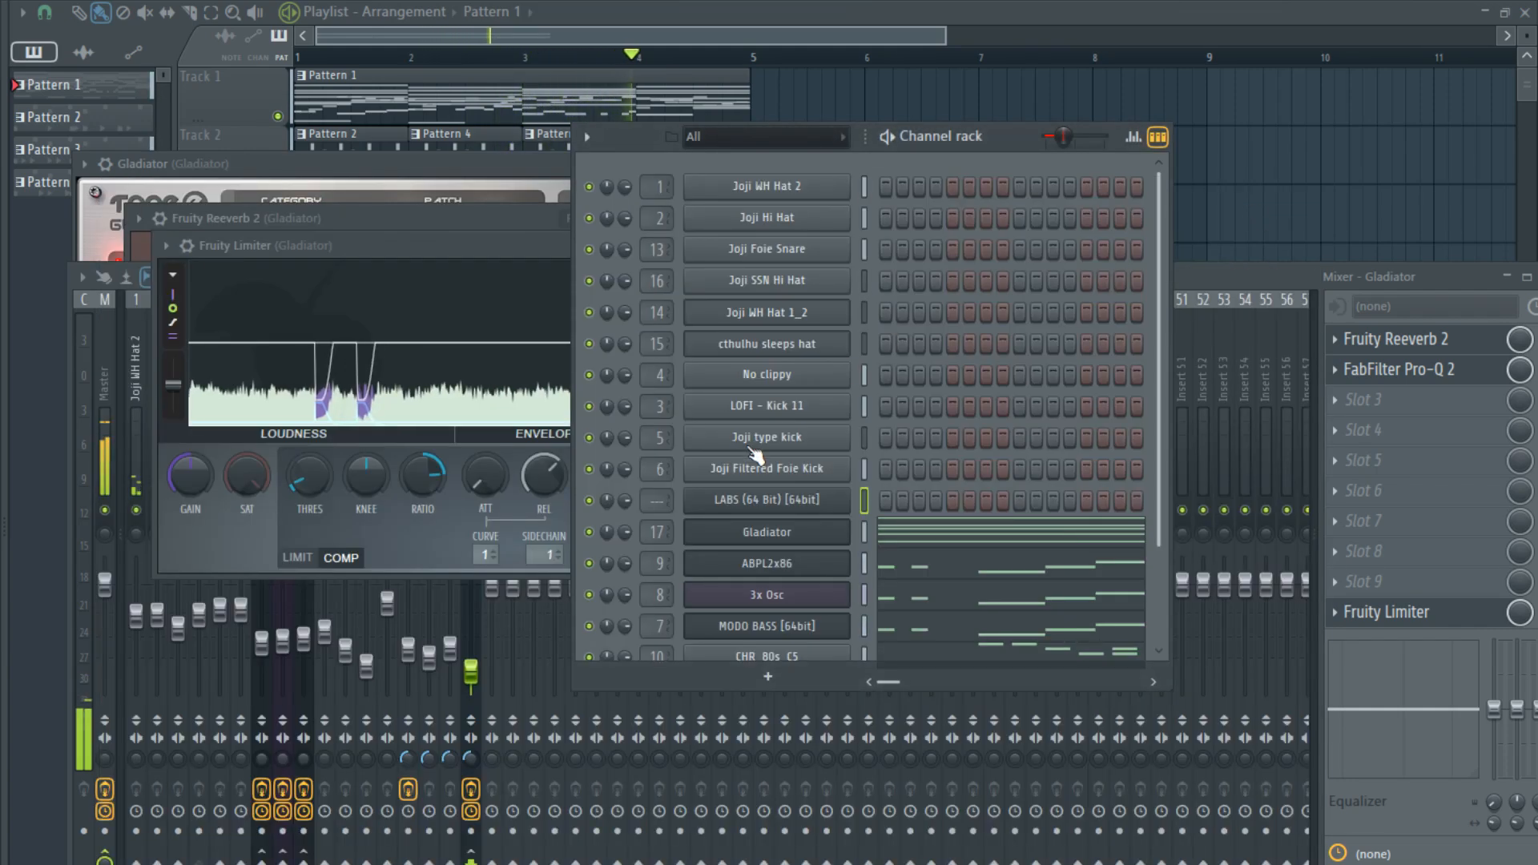
- Copy the Gladiator chord notes into the LABS channel of Pattern 1 and view them in the piano roll
key(ctrl+c)
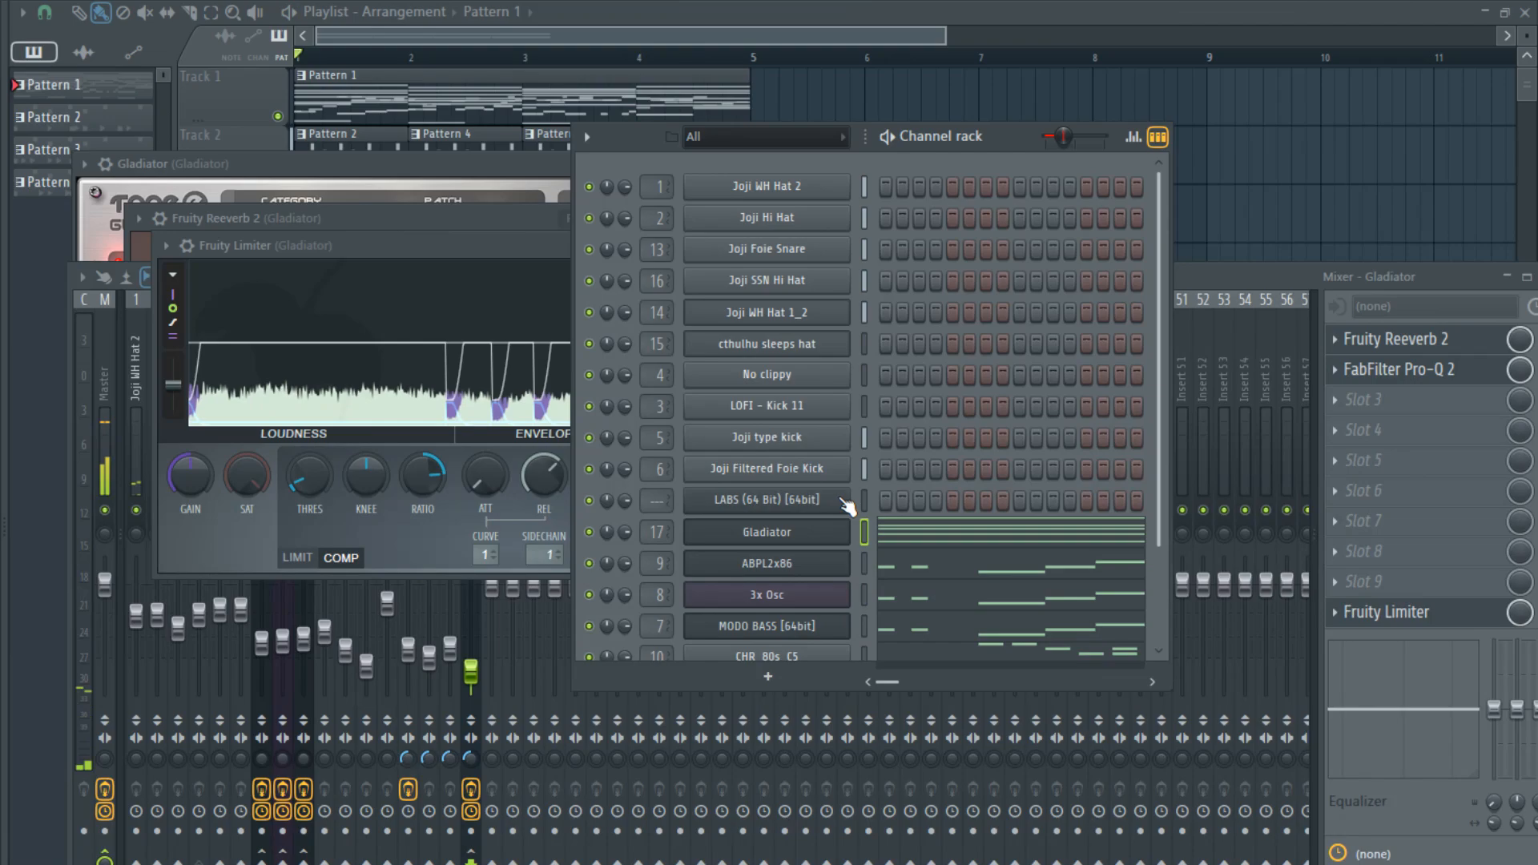
click(865, 501)
key(ctrl+v)
click(934, 500)
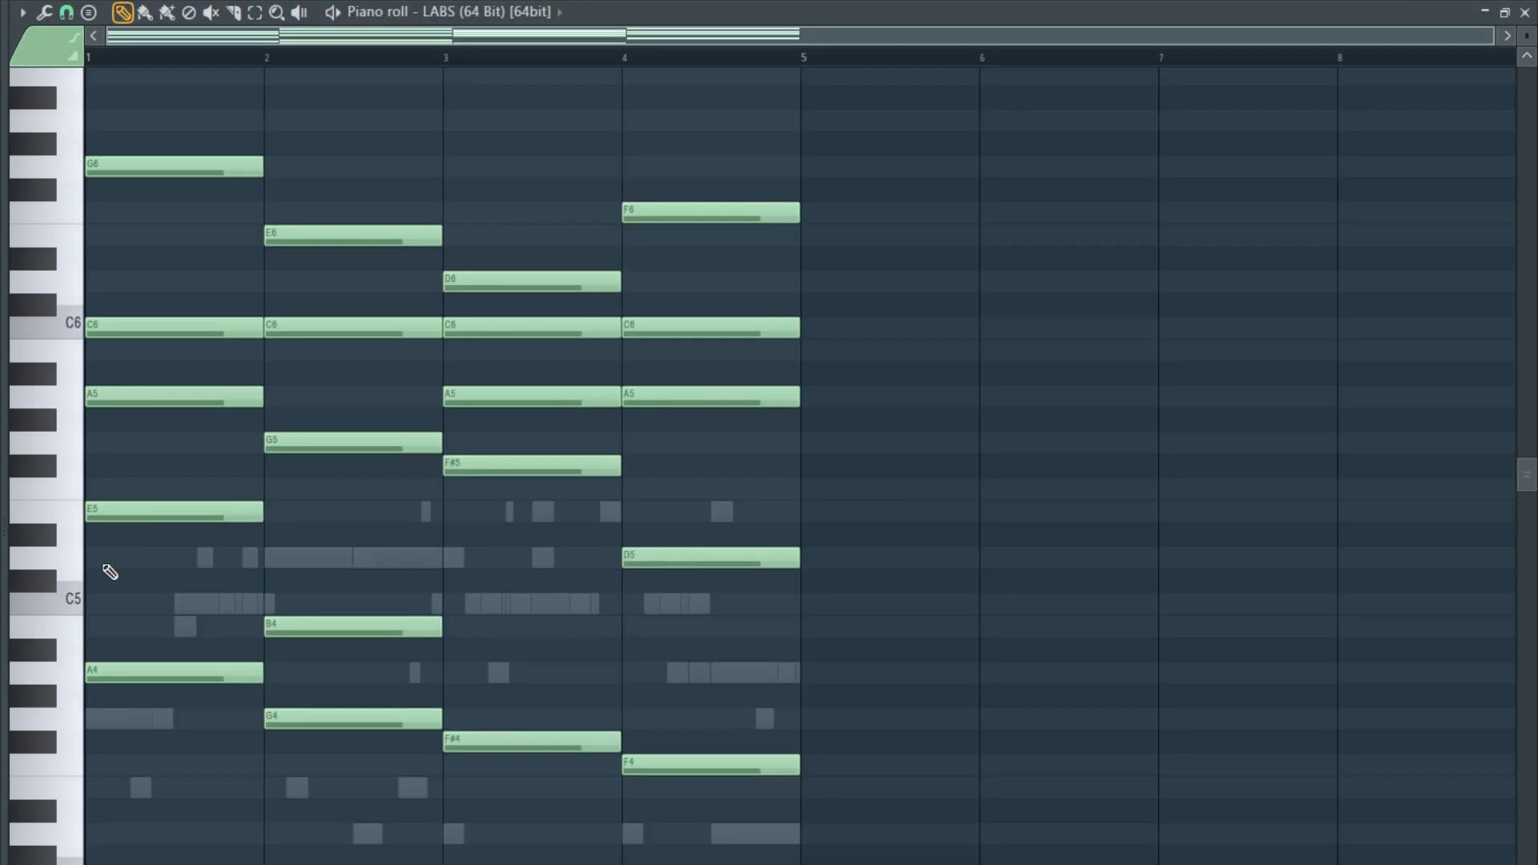
- Remove the pasted LABS chords from Pattern 1, paste them into the LABS channel of a new Pattern 5 and open them
key(Escape)
key(ctrl+z)
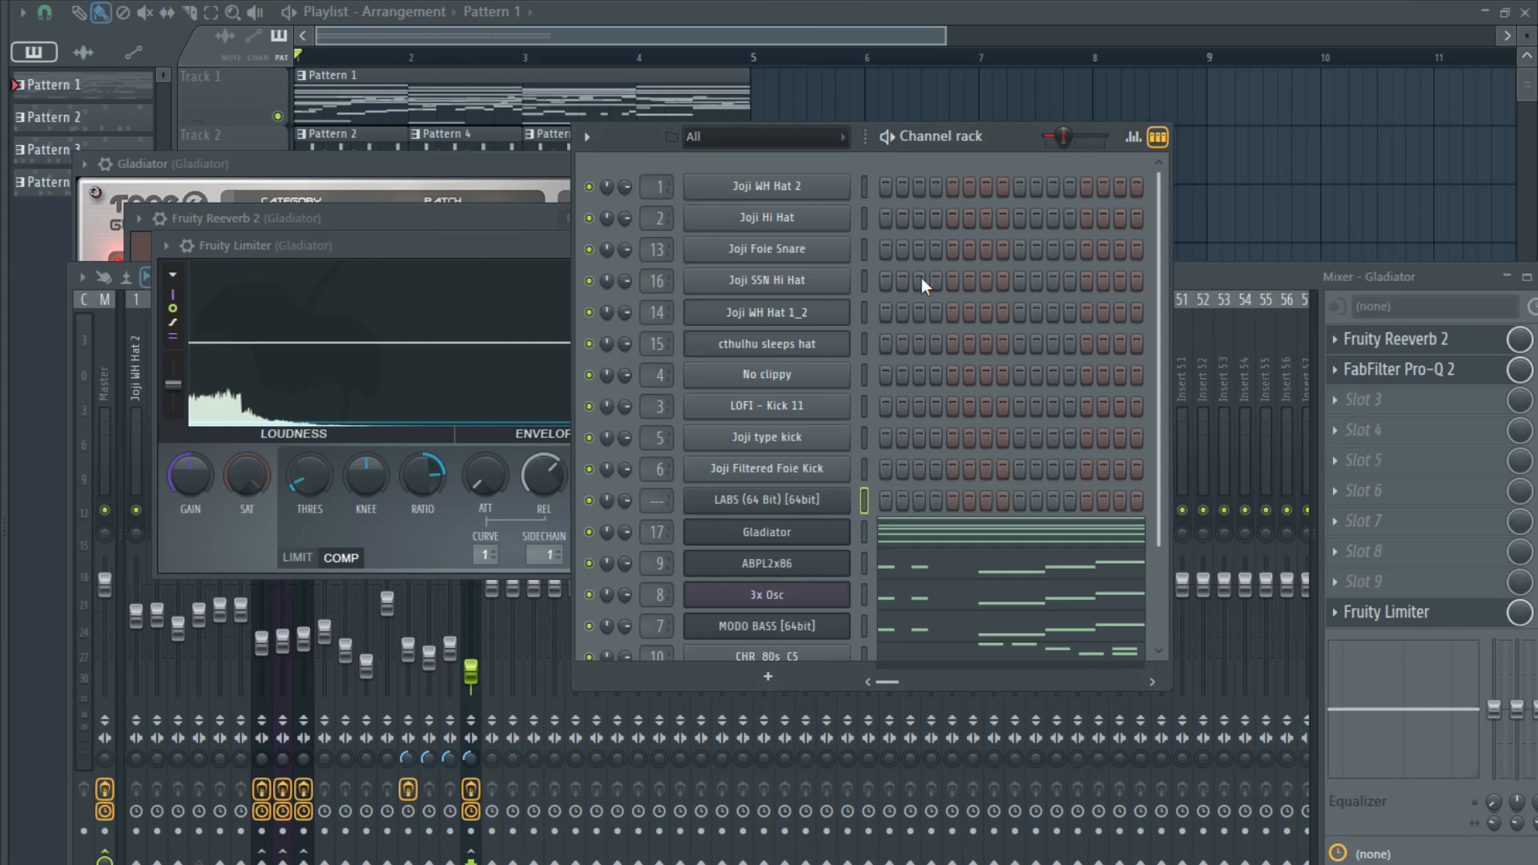
key(F4)
key(ctrl+v)
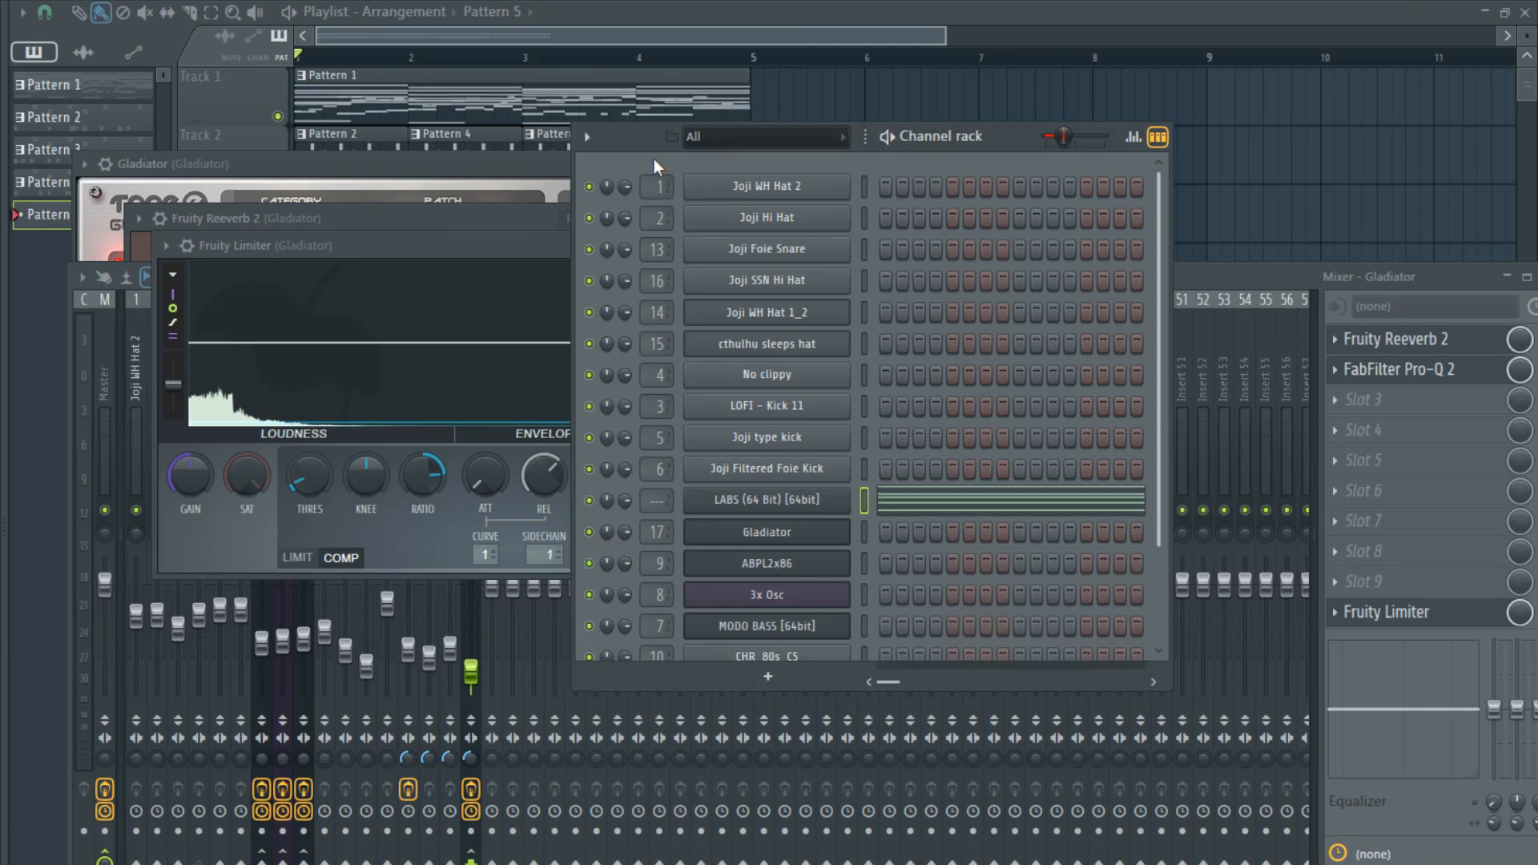
click(868, 503)
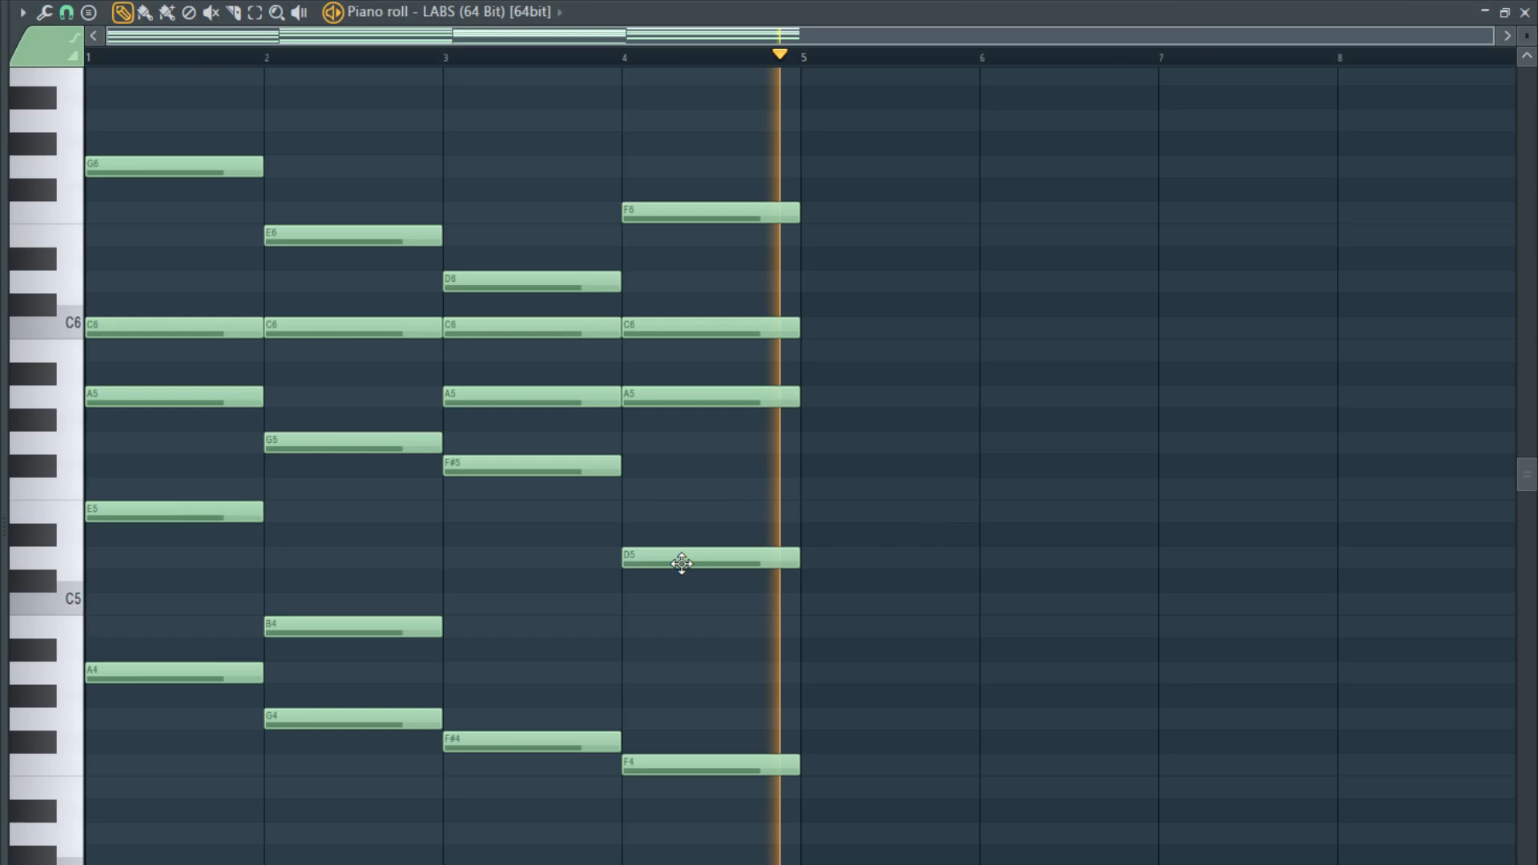
- Shorten bar 4's F6 to half a bar, add a G6 on the second half of the bar, and audition the pattern
scroll(769, 384, up, 3)
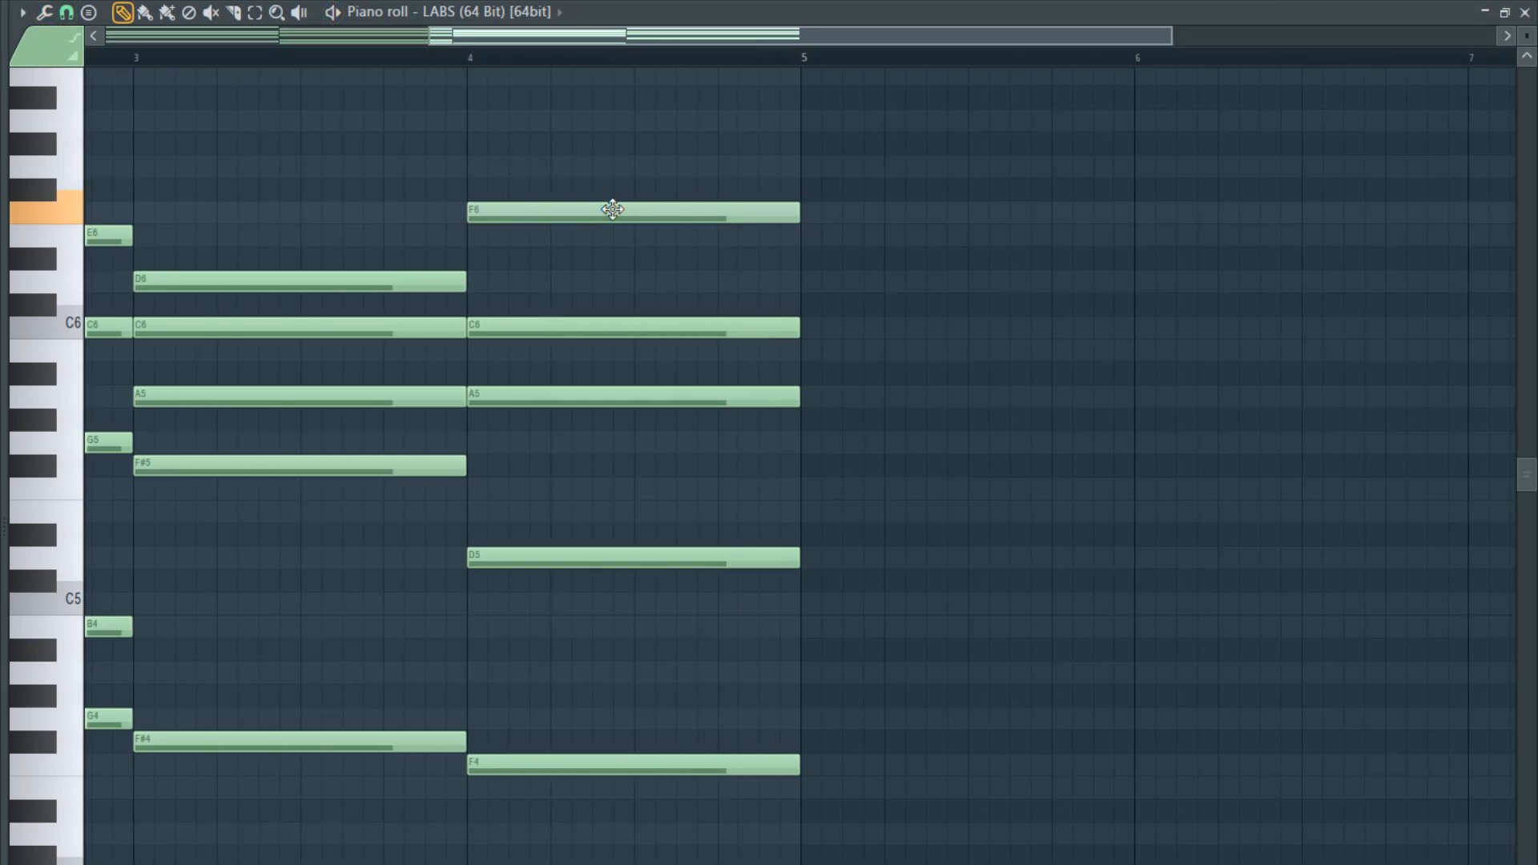
mouse_move(799, 216)
mouse_down()
mouse_move(615, 220)
mouse_move(632, 158)
mouse_up()
scroll(508, 384, down, 3)
scroll(103, 385, up, 3)
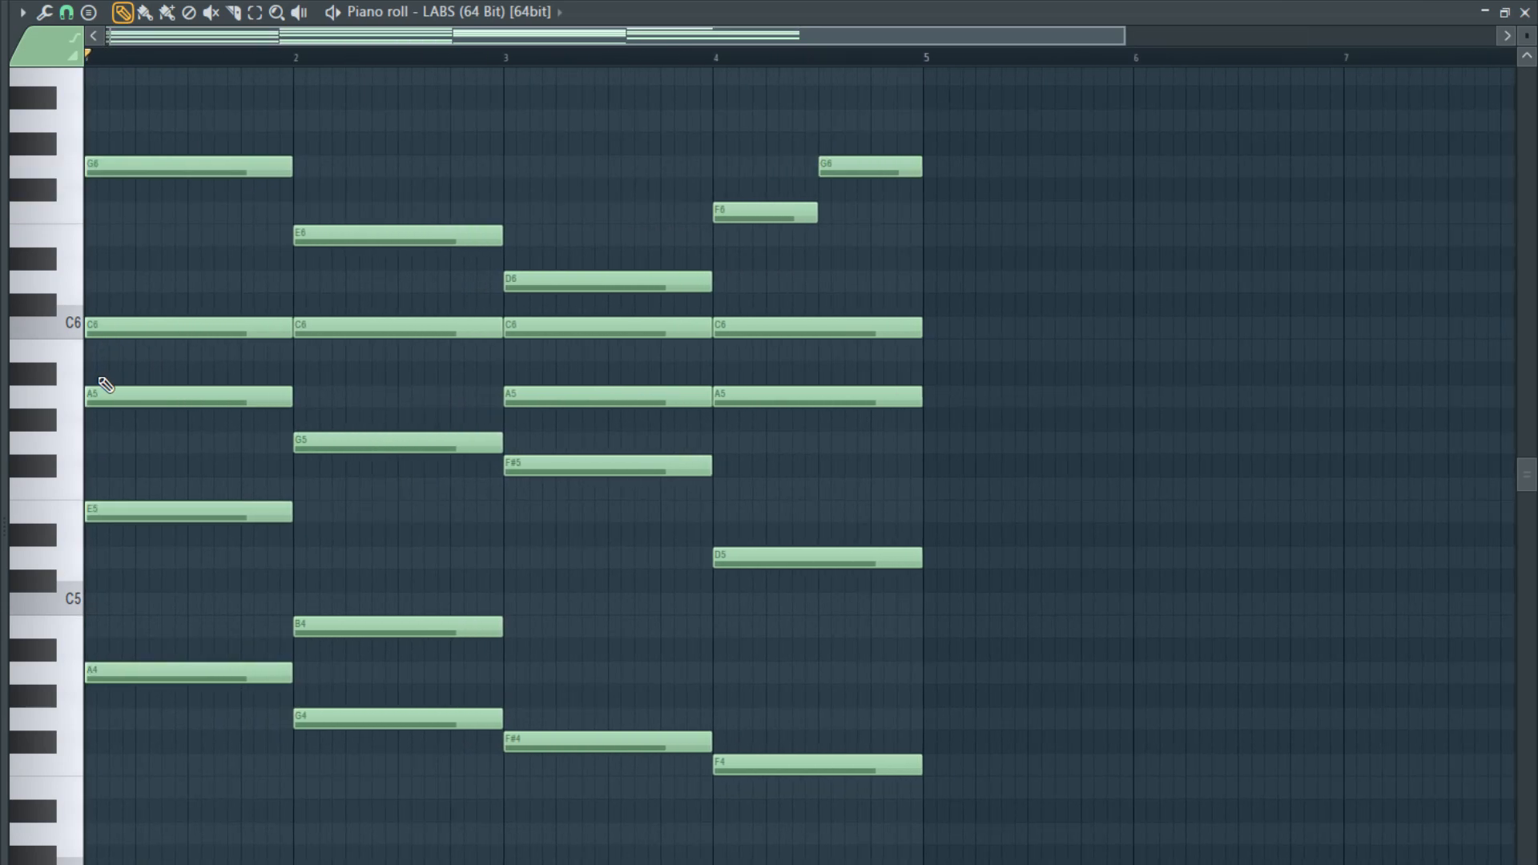
key(space)
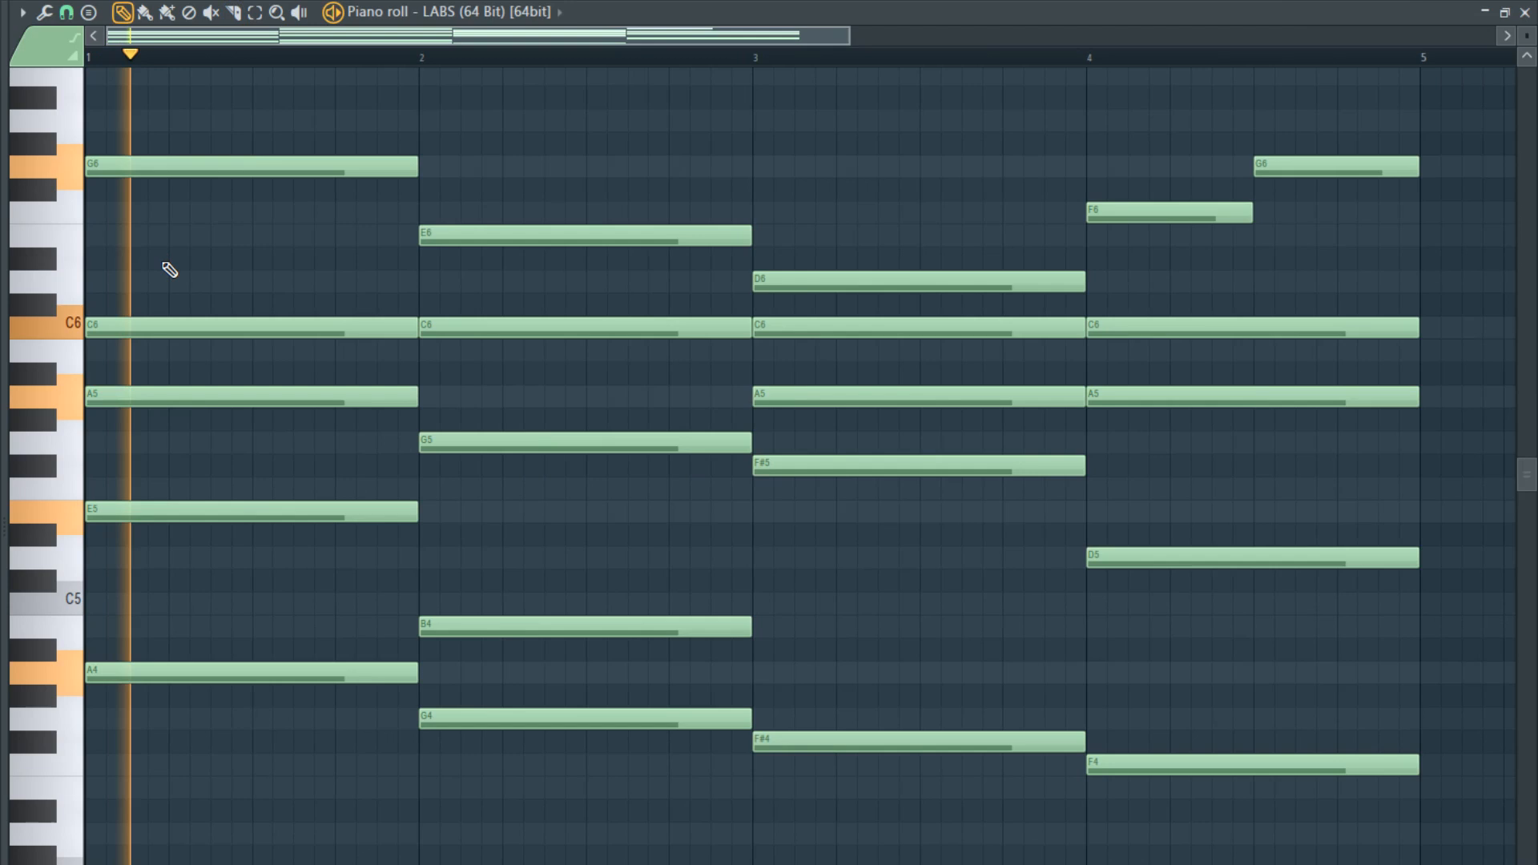
key(space)
- Shorten bar 1's G6 to a short note and place a row of equally short G6 notes directly after it
scroll(374, 379, up, 3)
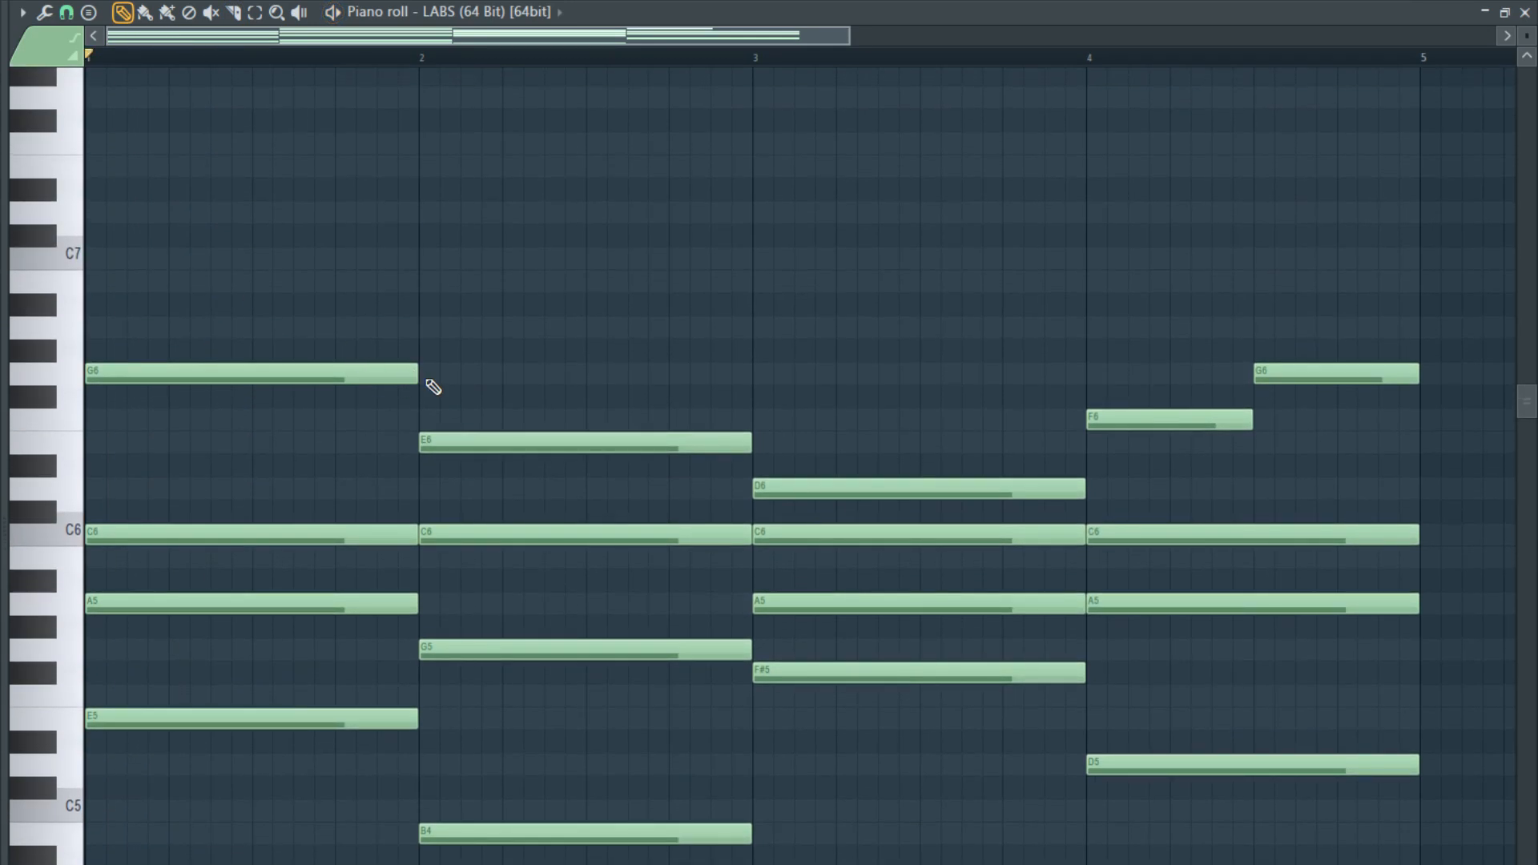
drag(415, 378, 137, 387)
scroll(112, 378, up, 2)
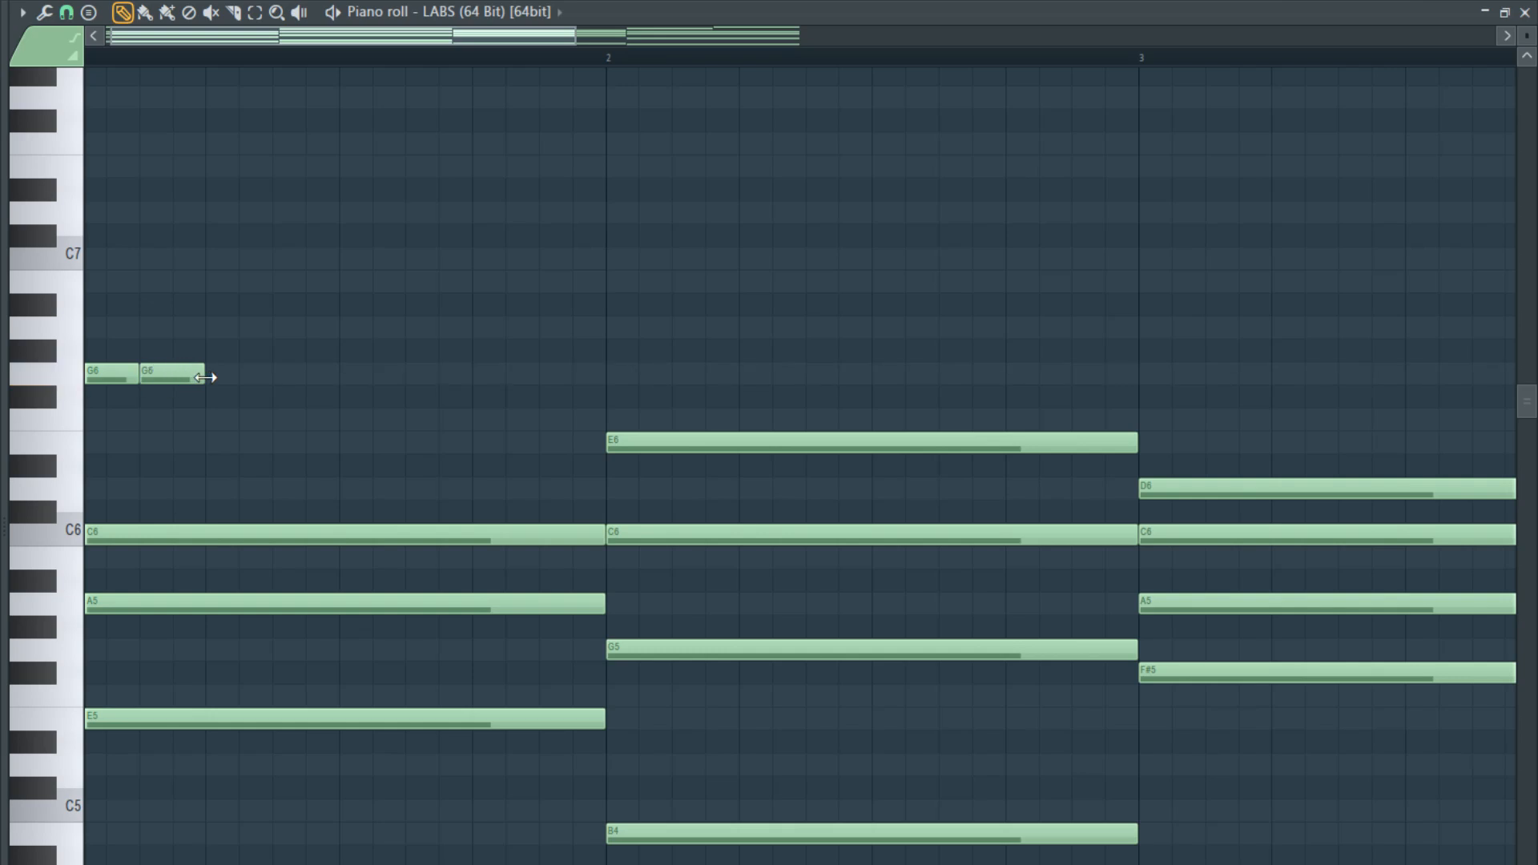
click(258, 376)
click(349, 377)
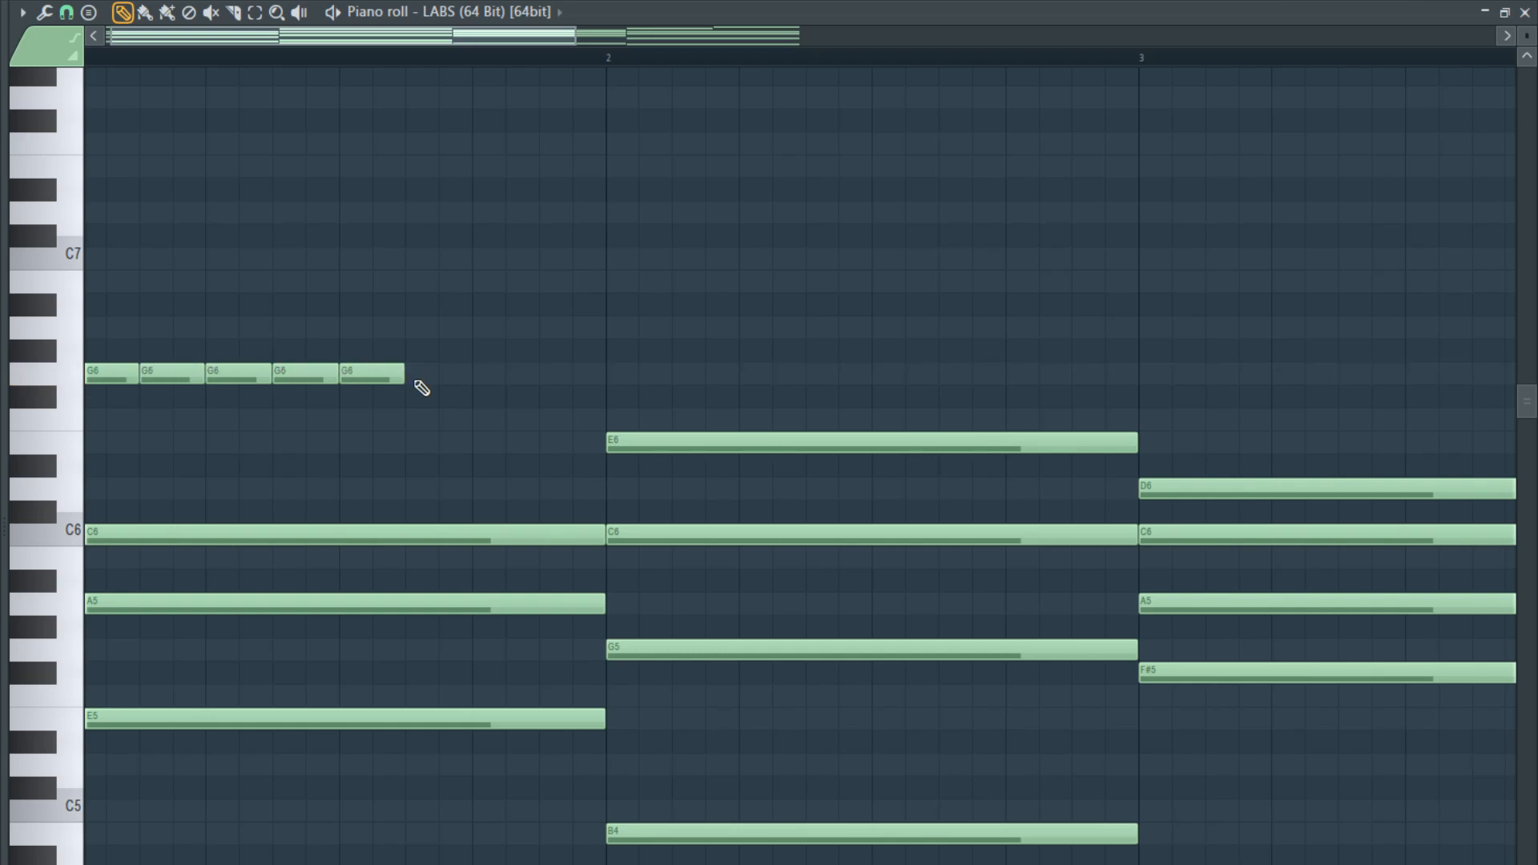
click(491, 377)
- Select the row of G6 notes in bar 1 and rescale it to seven equal notes filling the first beat
drag(535, 379, 88, 396)
drag(583, 375, 235, 399)
scroll(164, 410, up, 3)
drag(320, 374, 354, 380)
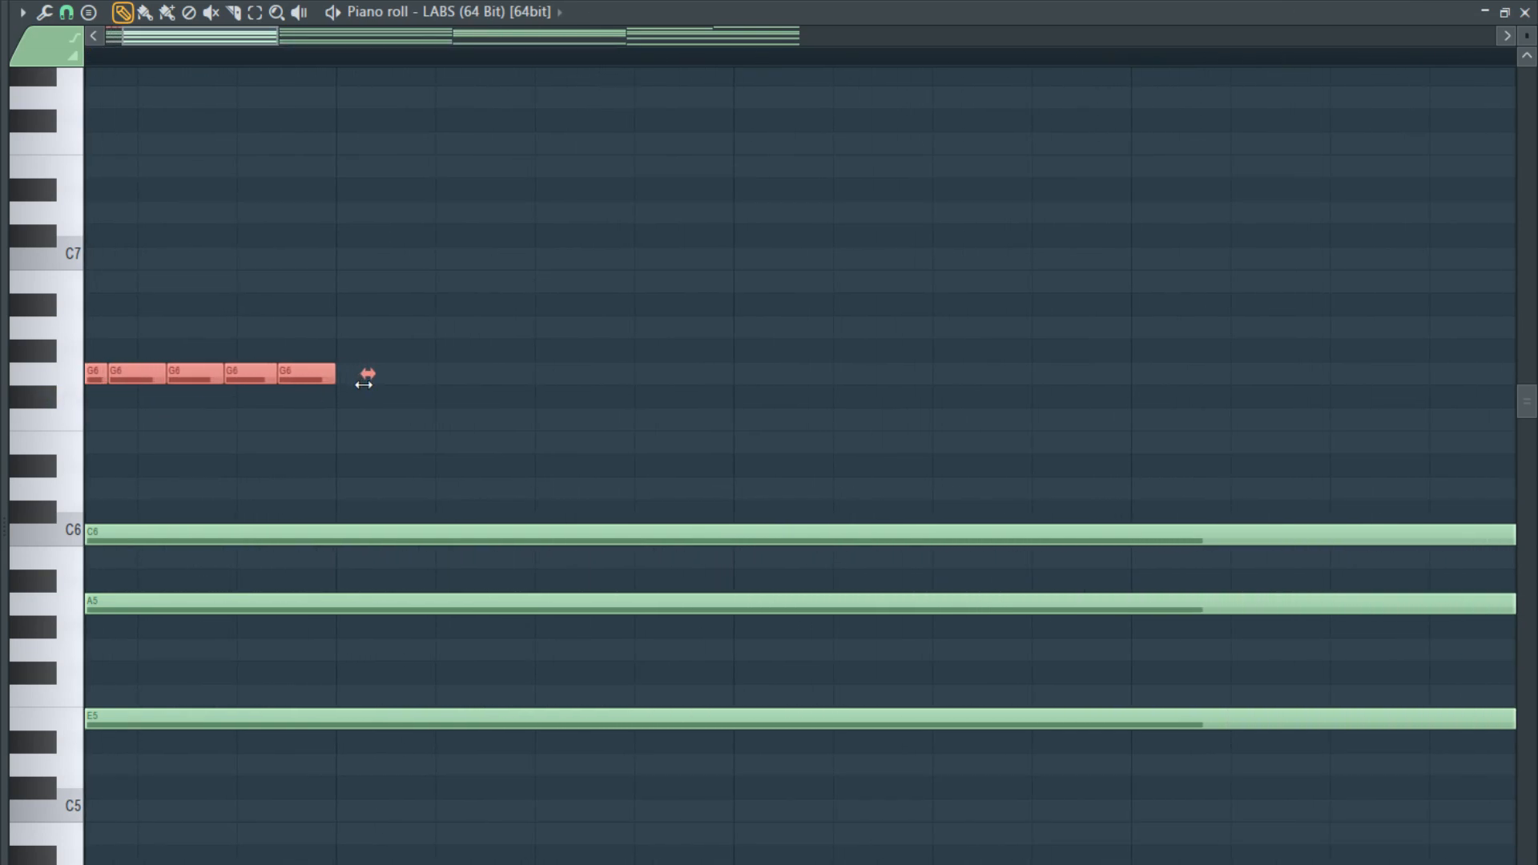
scroll(209, 415, down, 4)
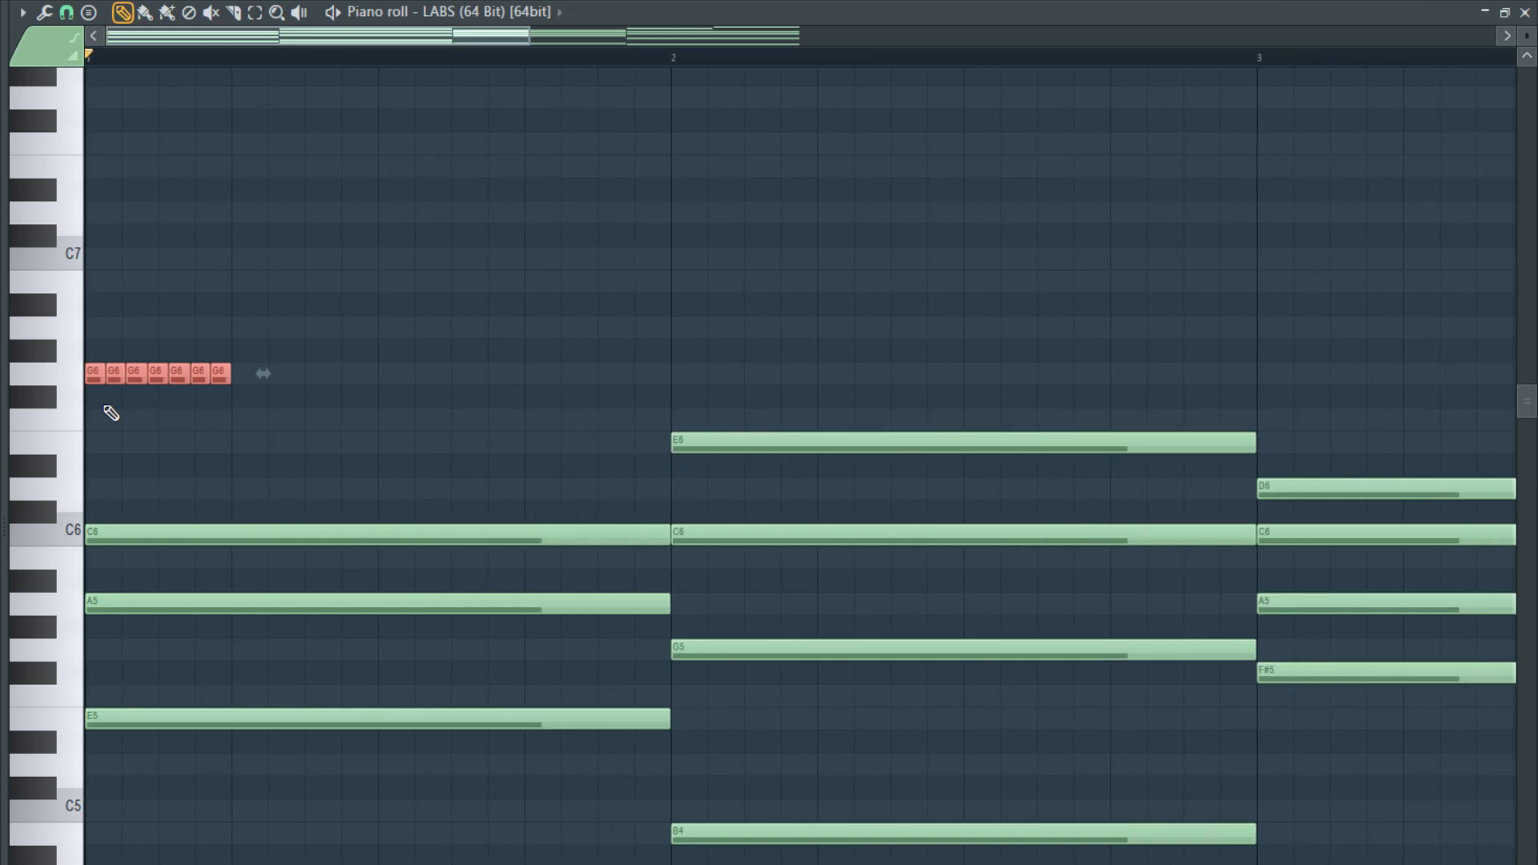
- Delete all of the short G6 notes in bar 1 except the first and the fifth
scroll(105, 412, up, 2)
right_click(151, 375)
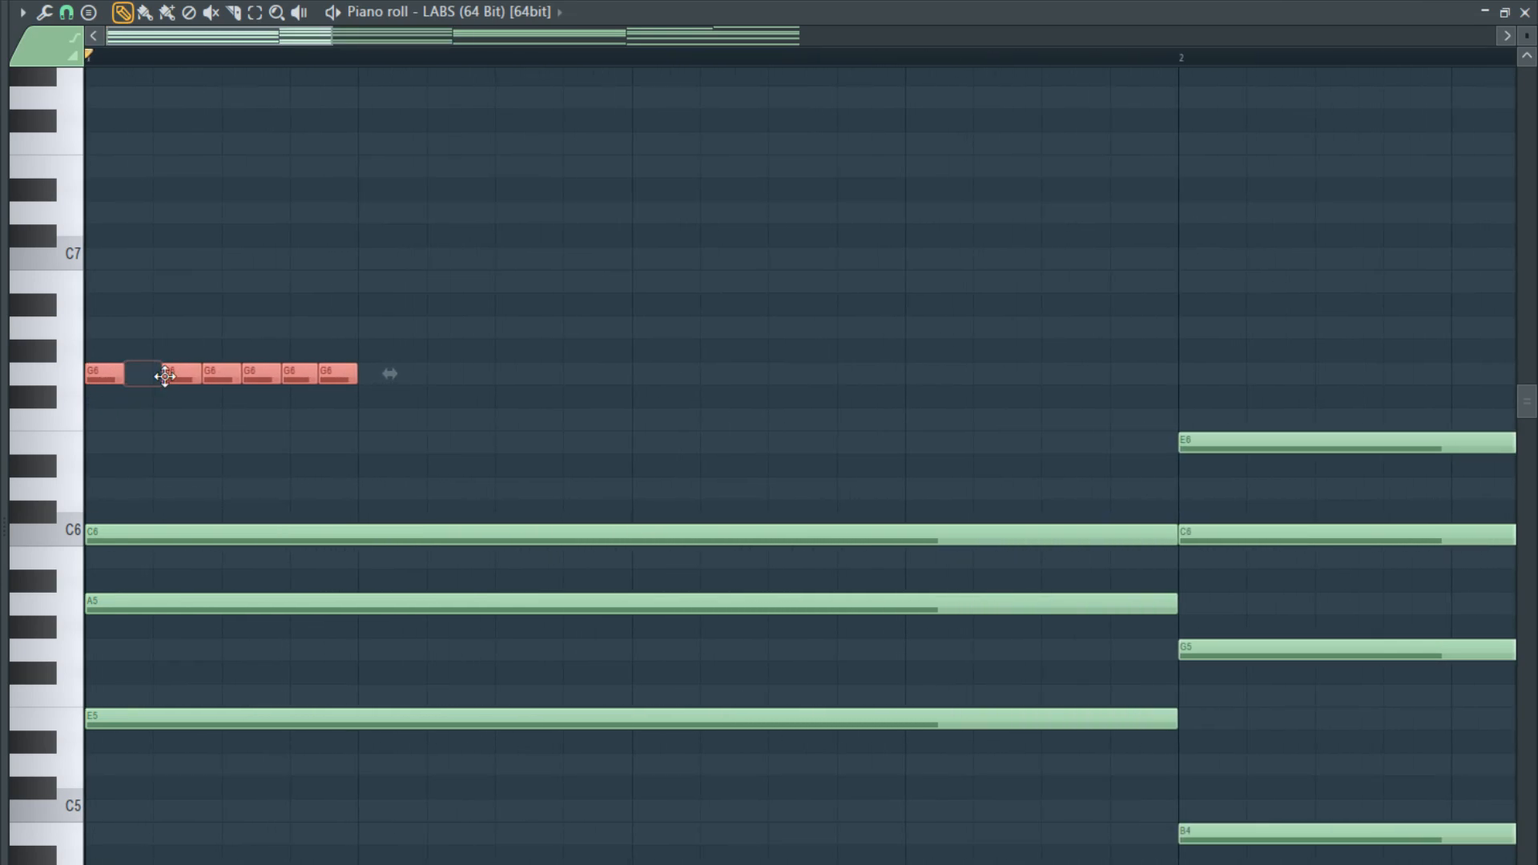
right_click(194, 378)
right_click(231, 380)
right_click(298, 376)
right_click(340, 375)
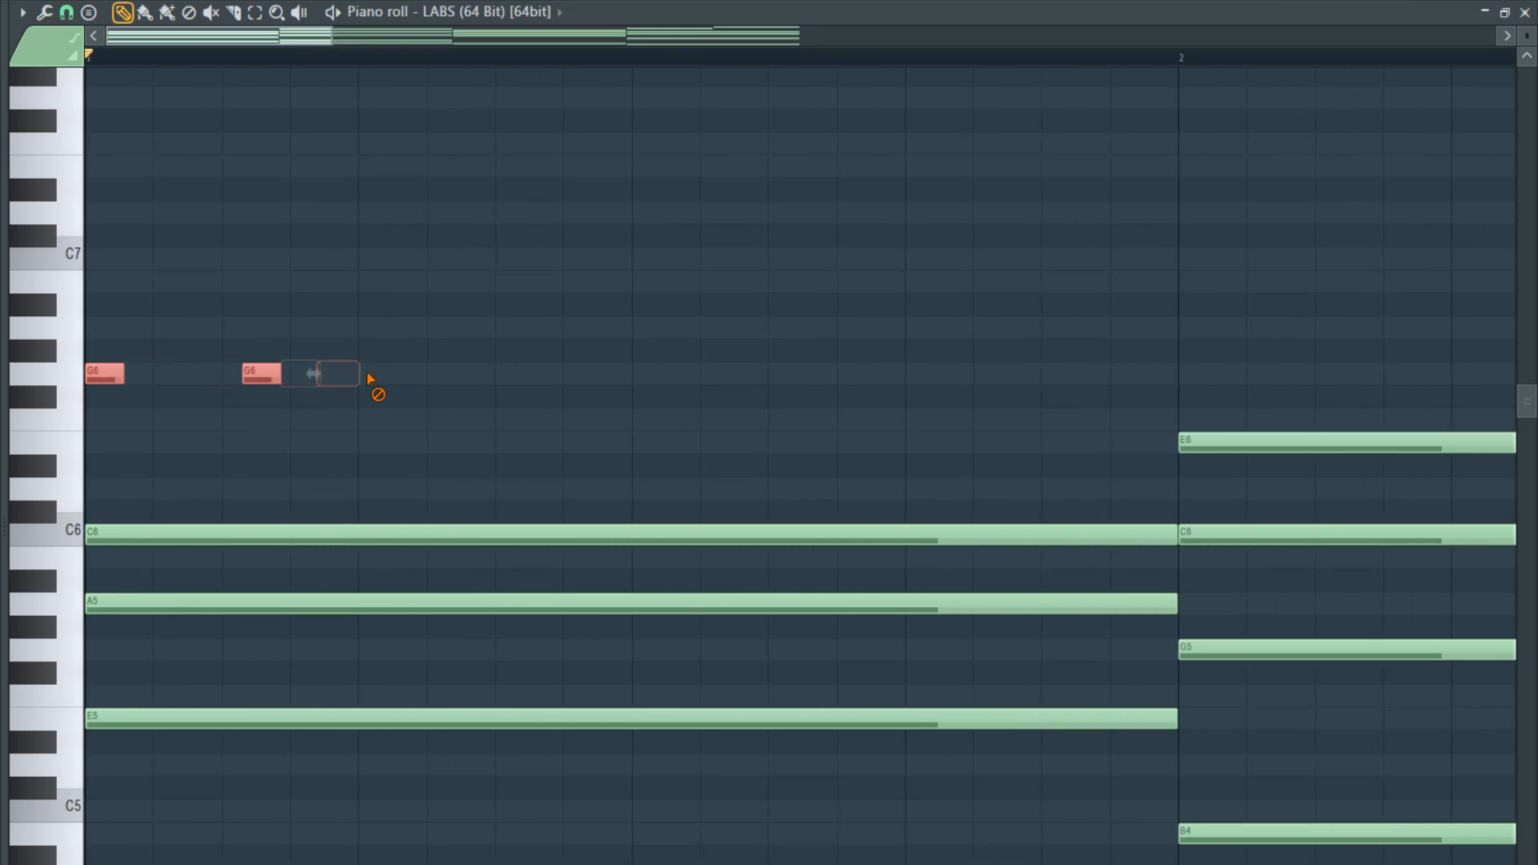
- Lengthen bar 1's two remaining G6 notes so they connect and reach the bar's end, and raise the second one to A6
ctrl+click(117, 381)
ctrl+click(261, 374)
key(ctrl+l)
key(ctrl+d)
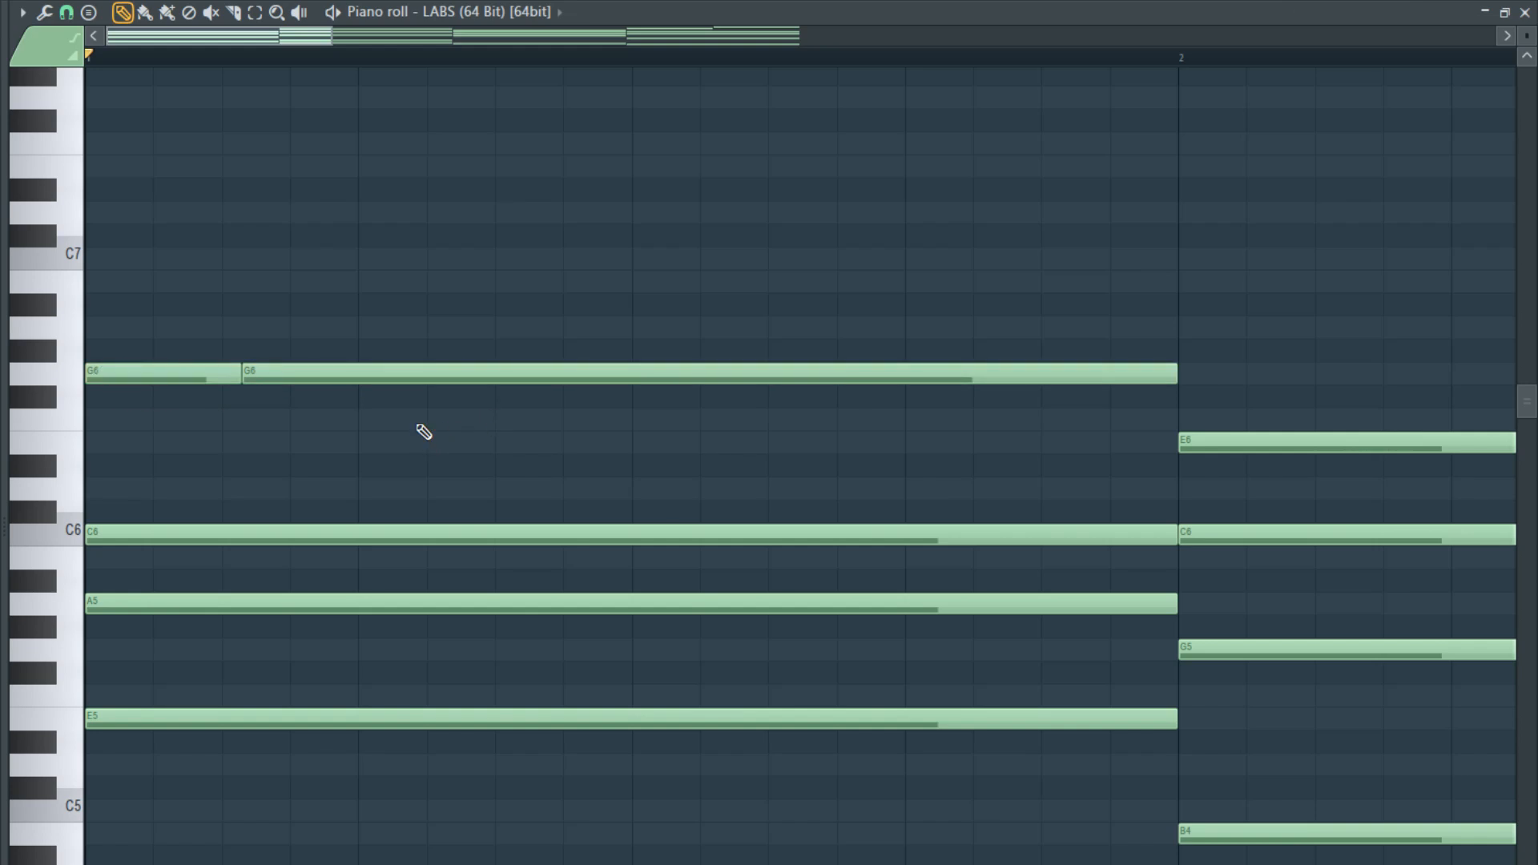
drag(396, 373, 390, 328)
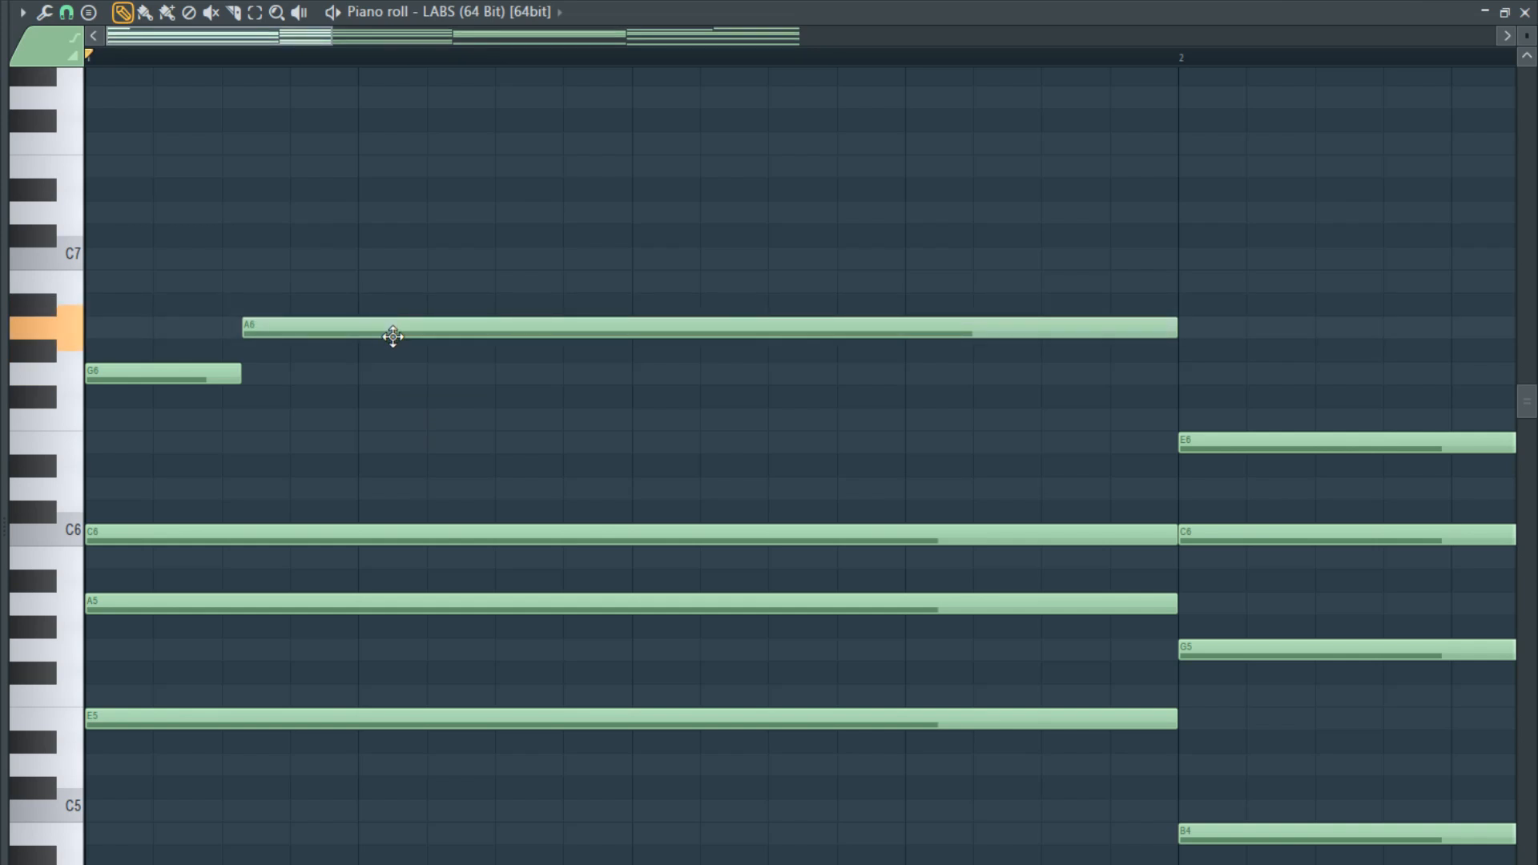
- Rework bar 1's top line into short G6 notes on beats 1 and 2 and a long G6 ending at the bar line
key(space)
key(space)
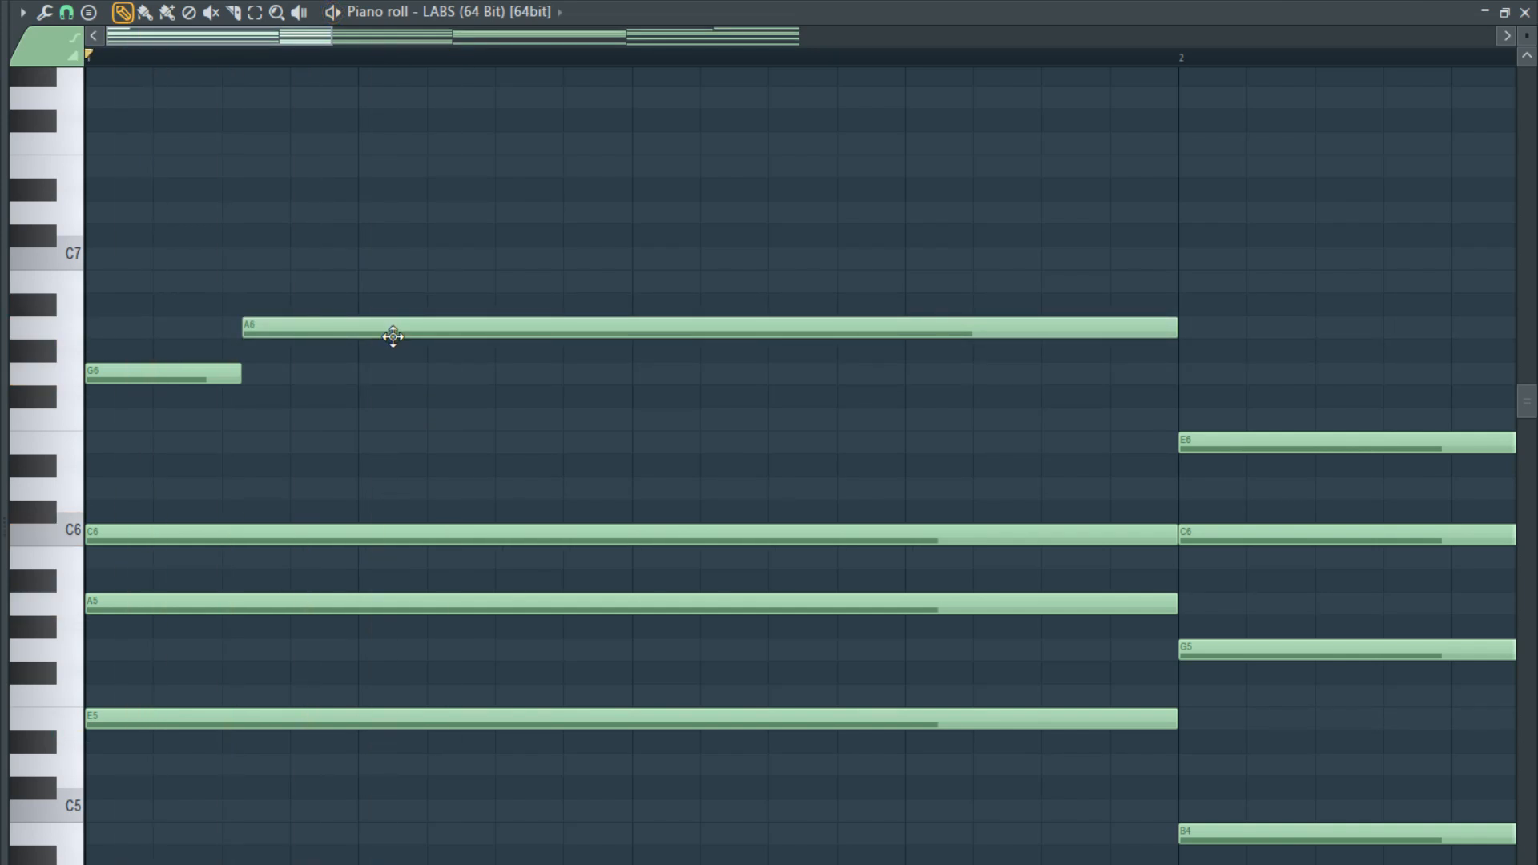
drag(392, 336, 71, 369)
key(space)
key(space)
ctrl+click(432, 376)
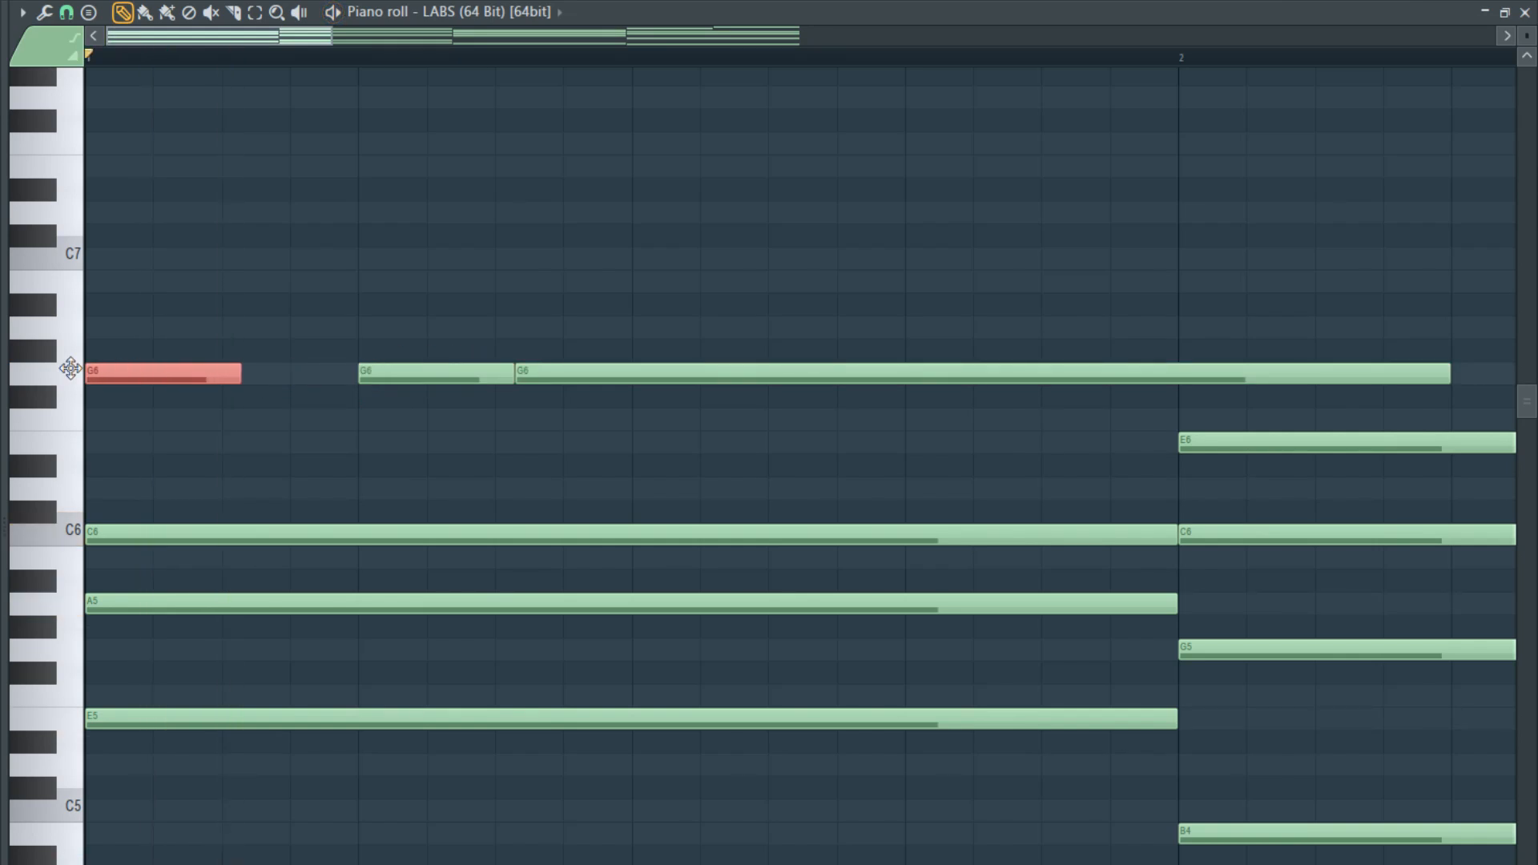
key(space)
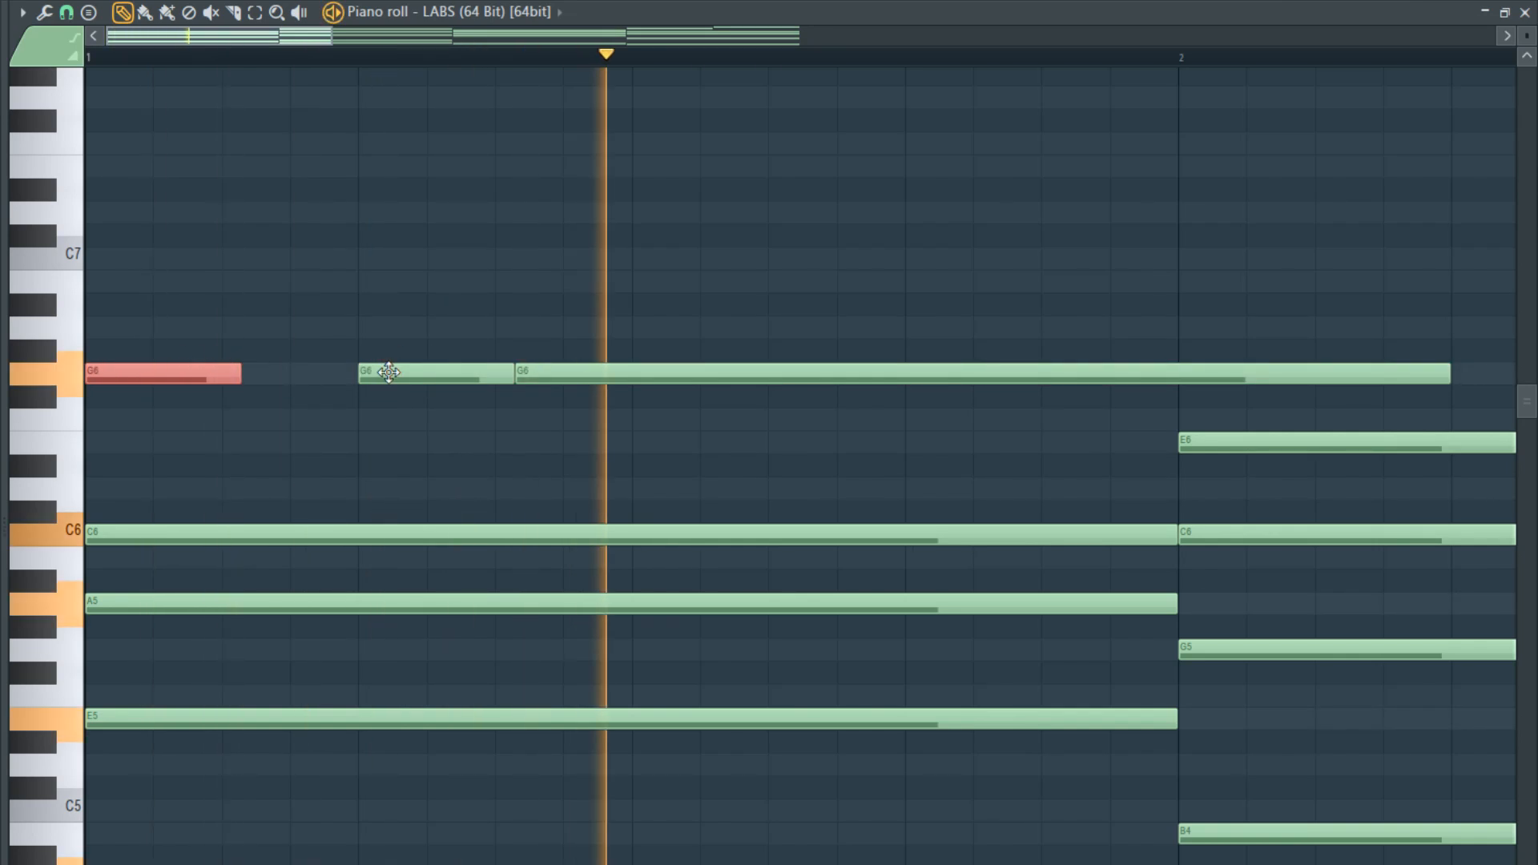
key(space)
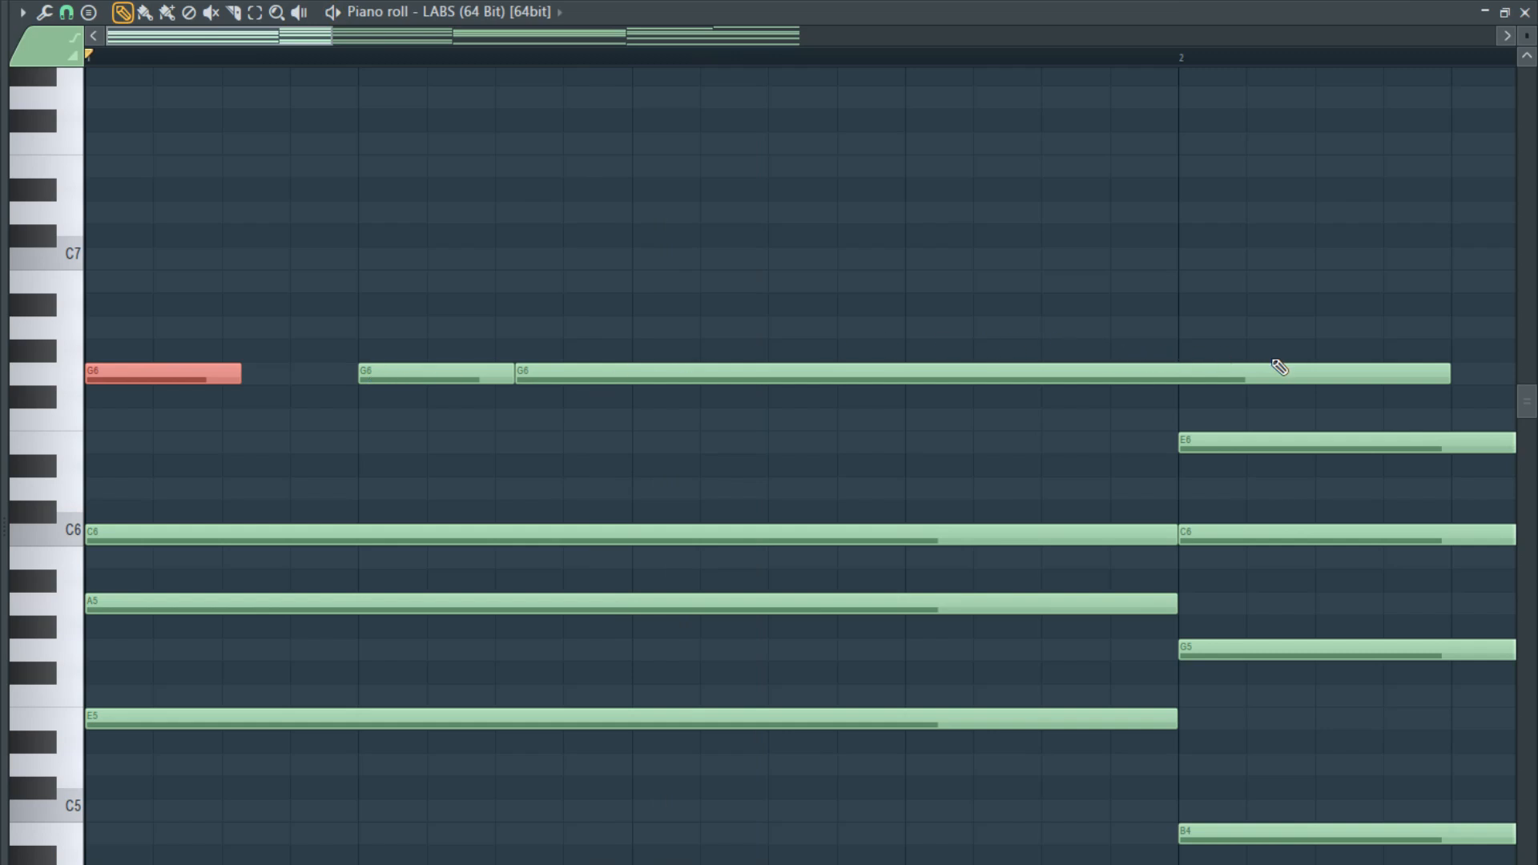
drag(1449, 365, 1175, 387)
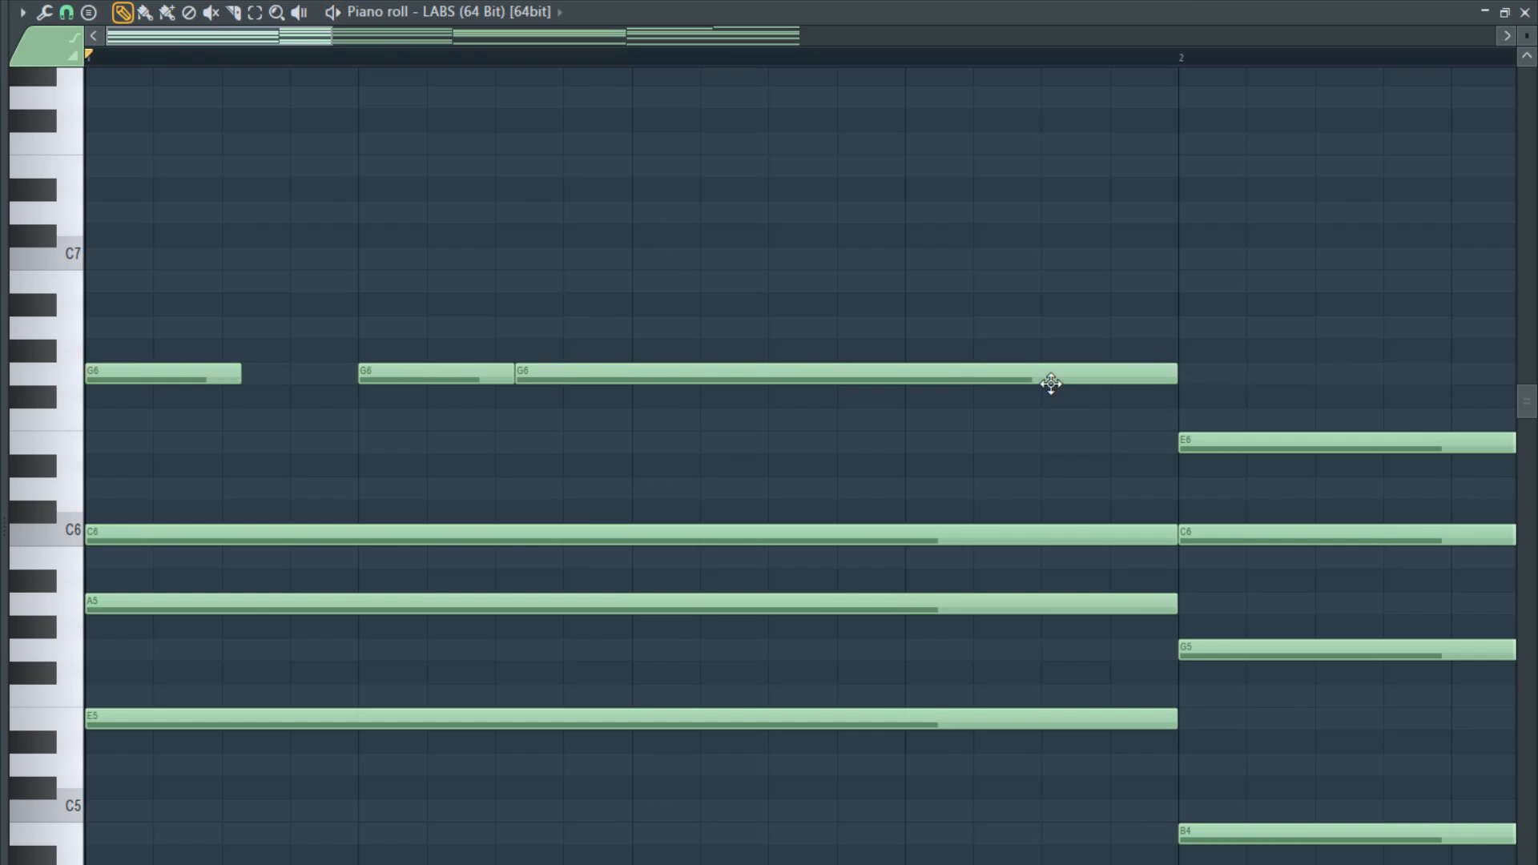
- Try shifting bar 1's last two G6 notes one beat later, starting on beat 3, and play the result
drag(1051, 384, 735, 368)
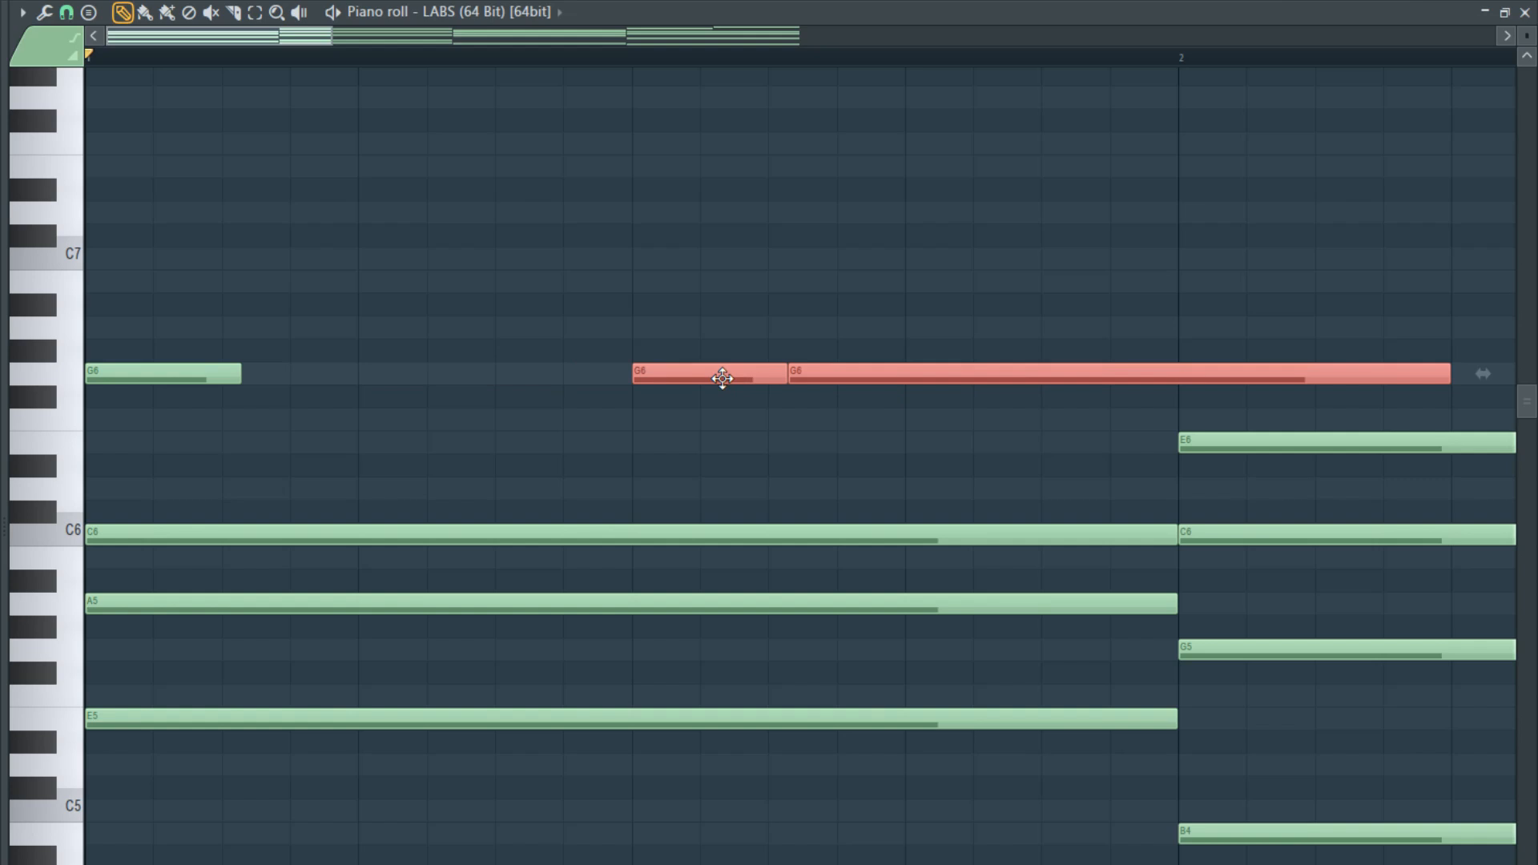
key(space)
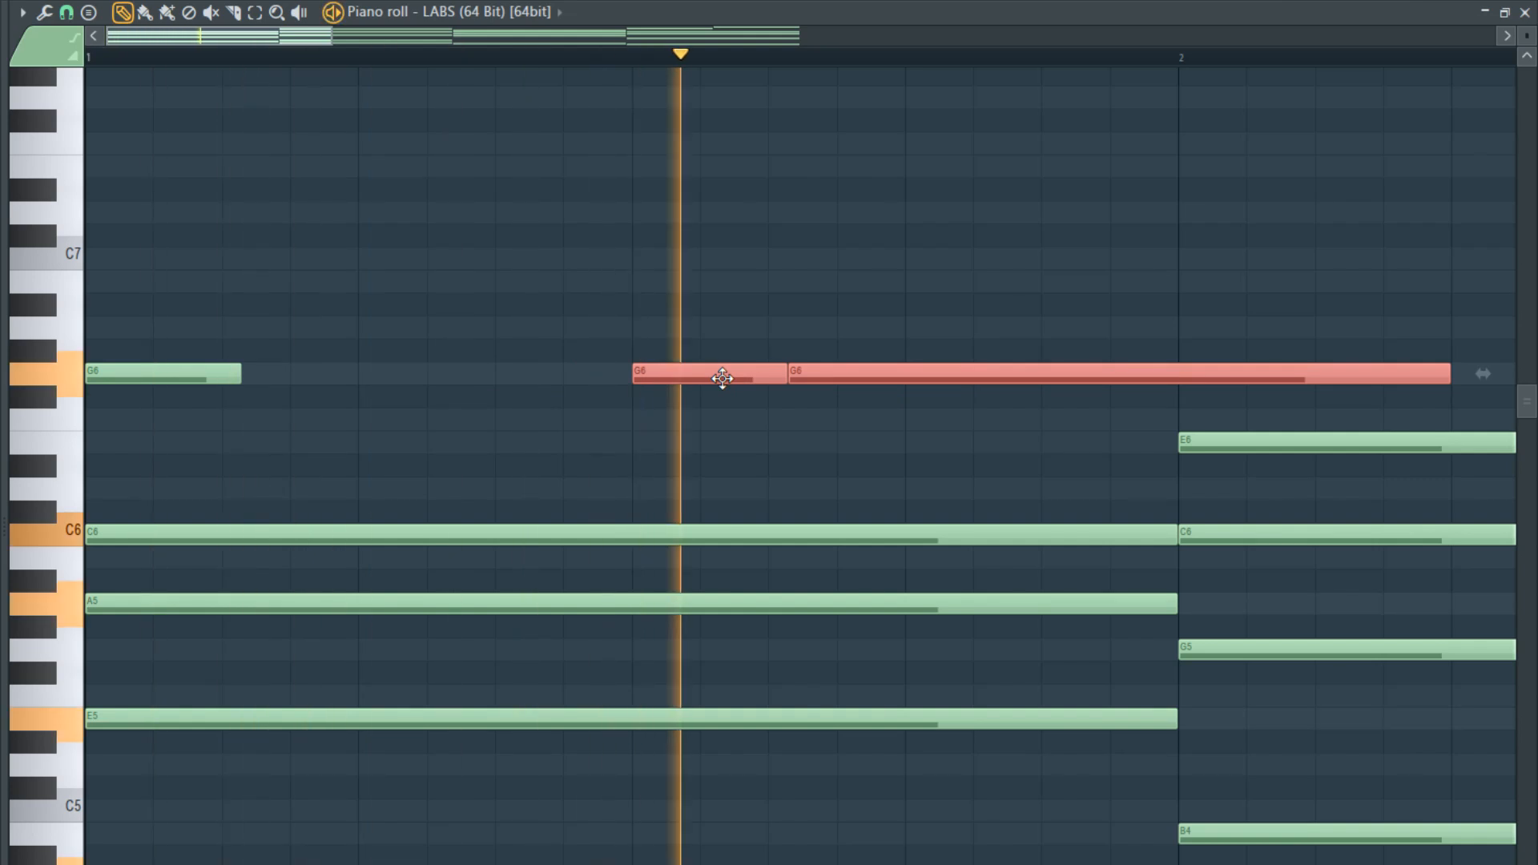
key(space)
drag(721, 378, 412, 378)
- Raise bar 1's long G6 to A6 and extend the first G6 up to it, replacing the second short G6
click(702, 378)
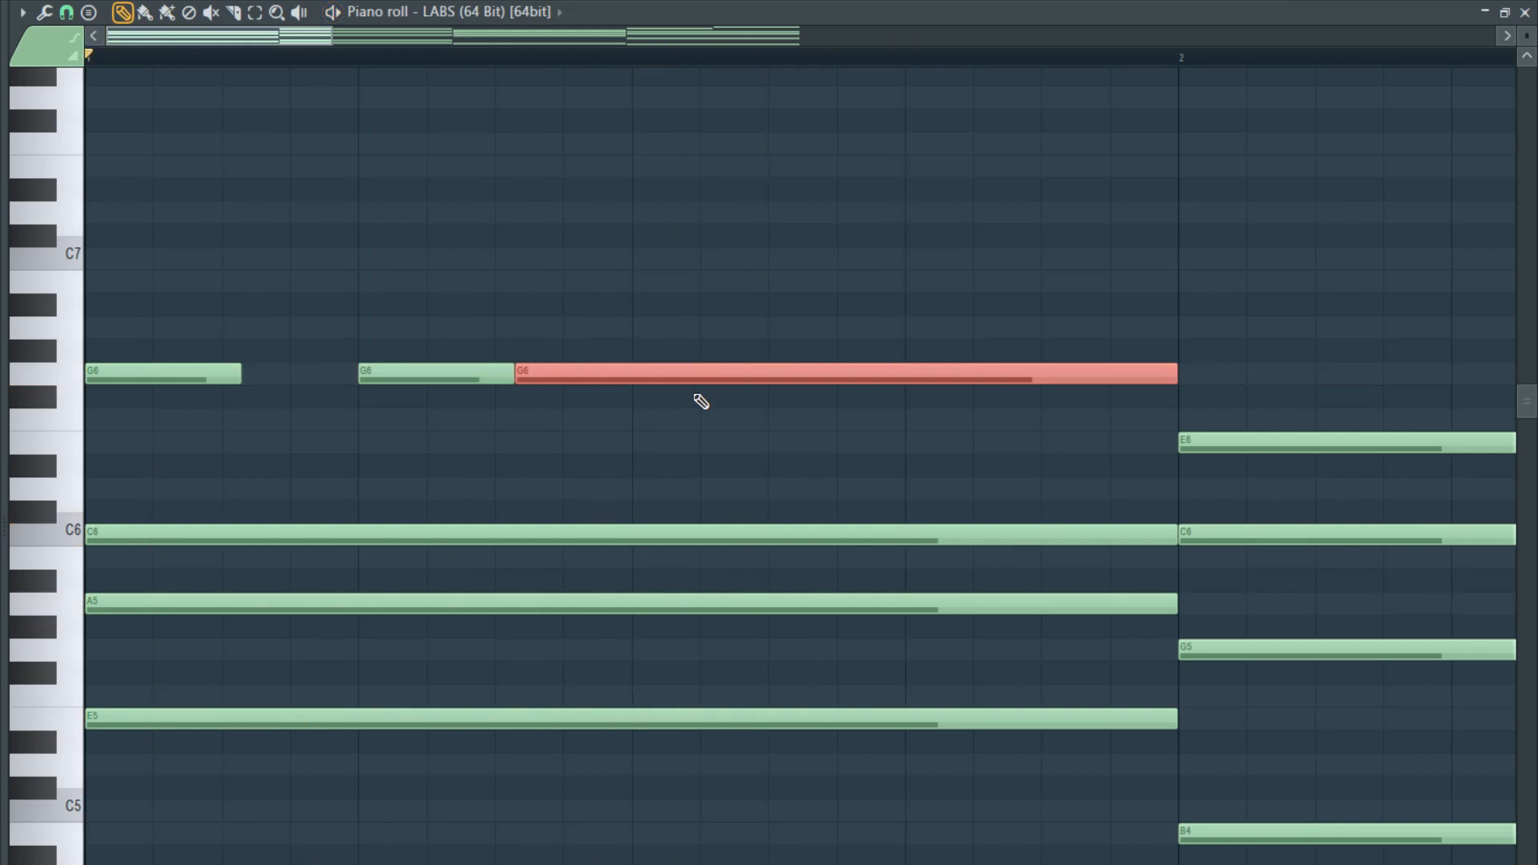
drag(671, 373, 678, 327)
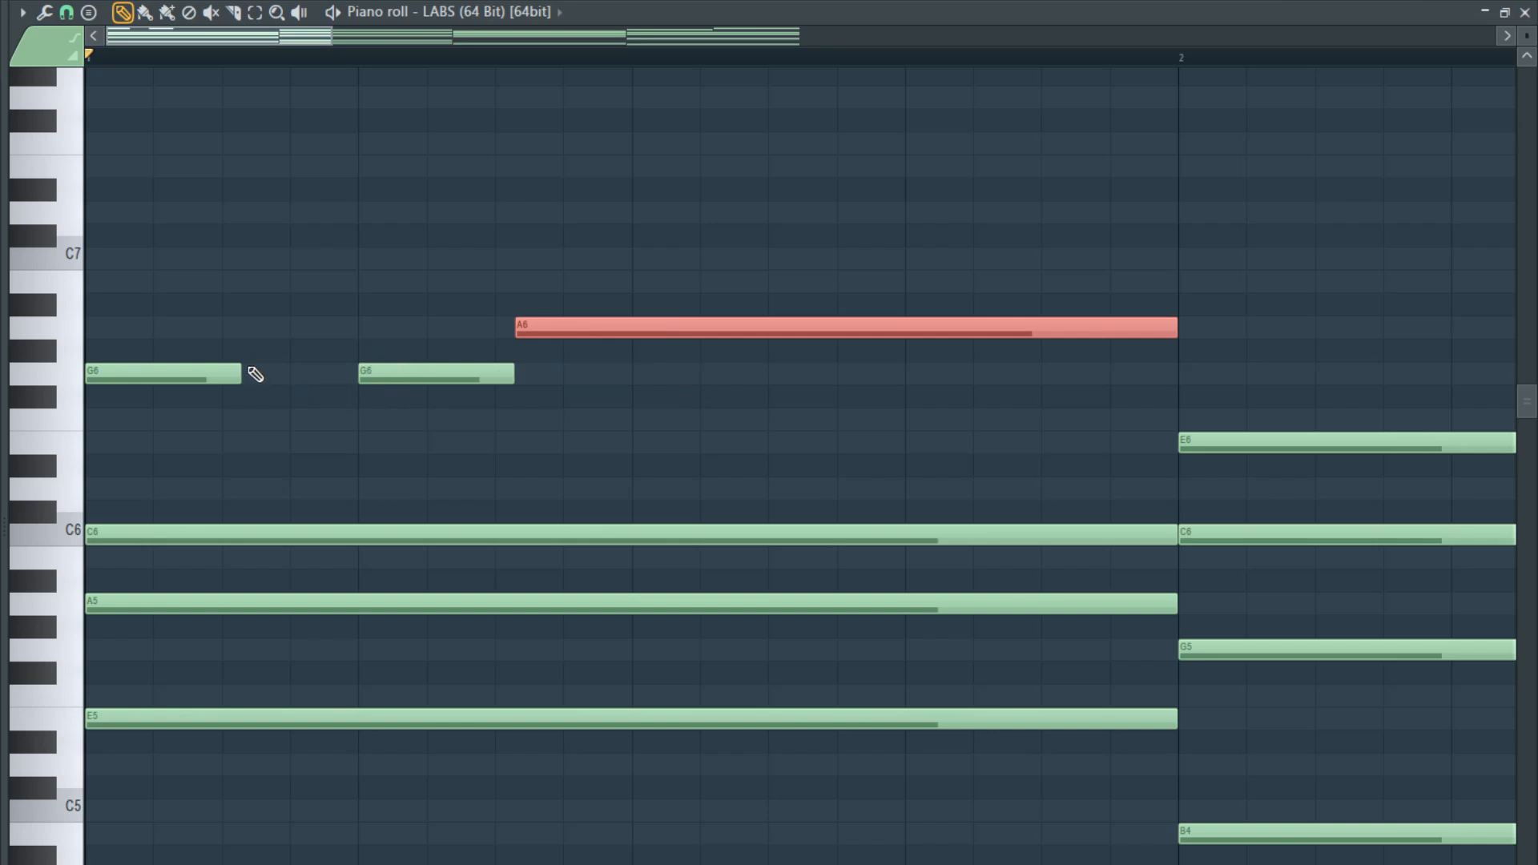
drag(238, 374, 528, 376)
right_click(373, 376)
key(space)
scroll(591, 371, down, 4)
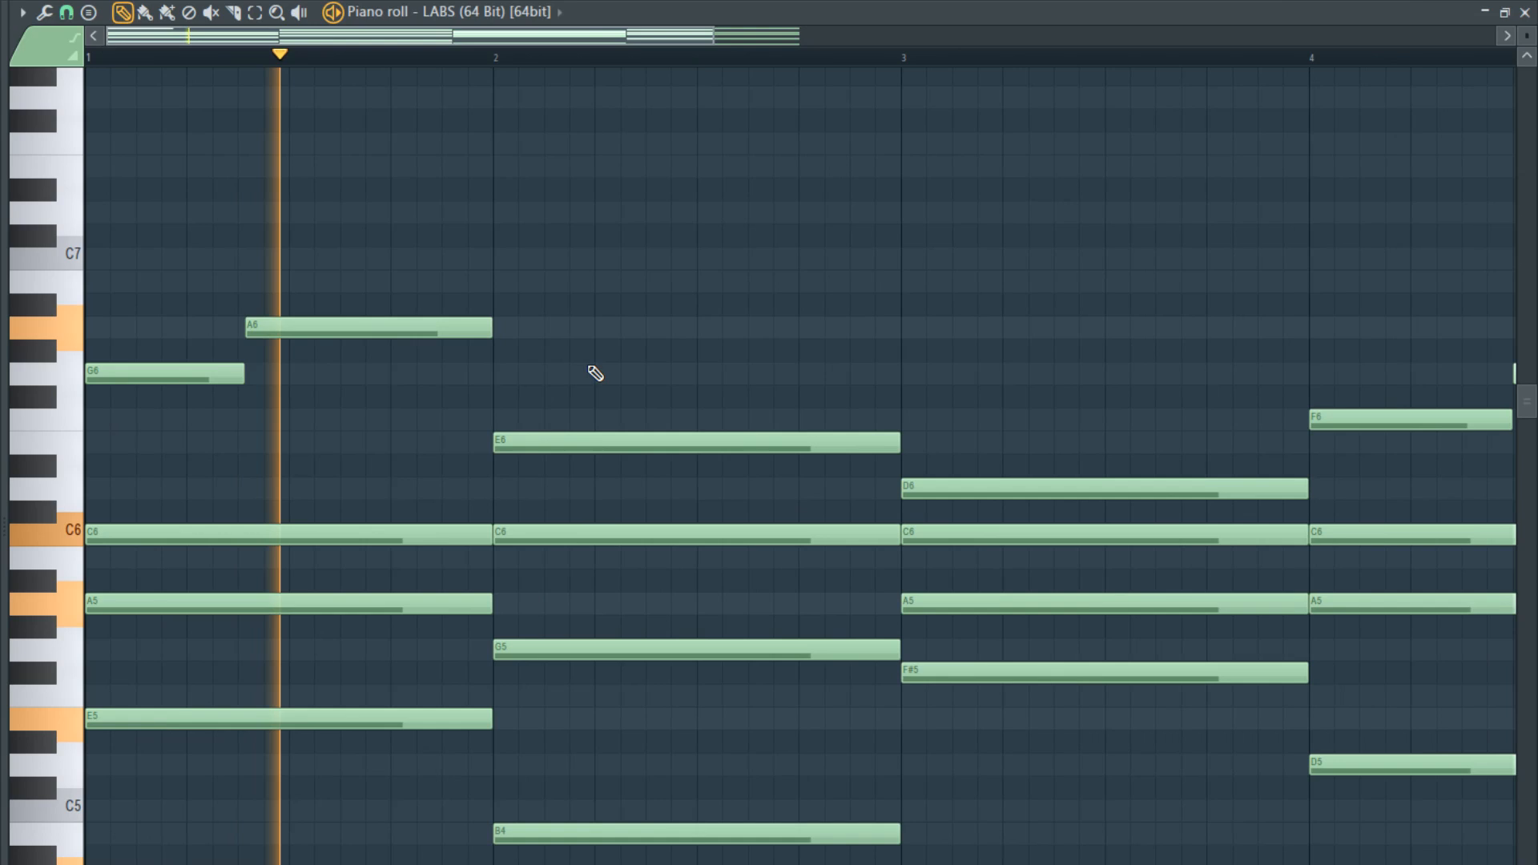
key(space)
- Shorten bar 1's A6 to end at the middle of the bar and place a short B6 directly after it
drag(491, 329, 284, 350)
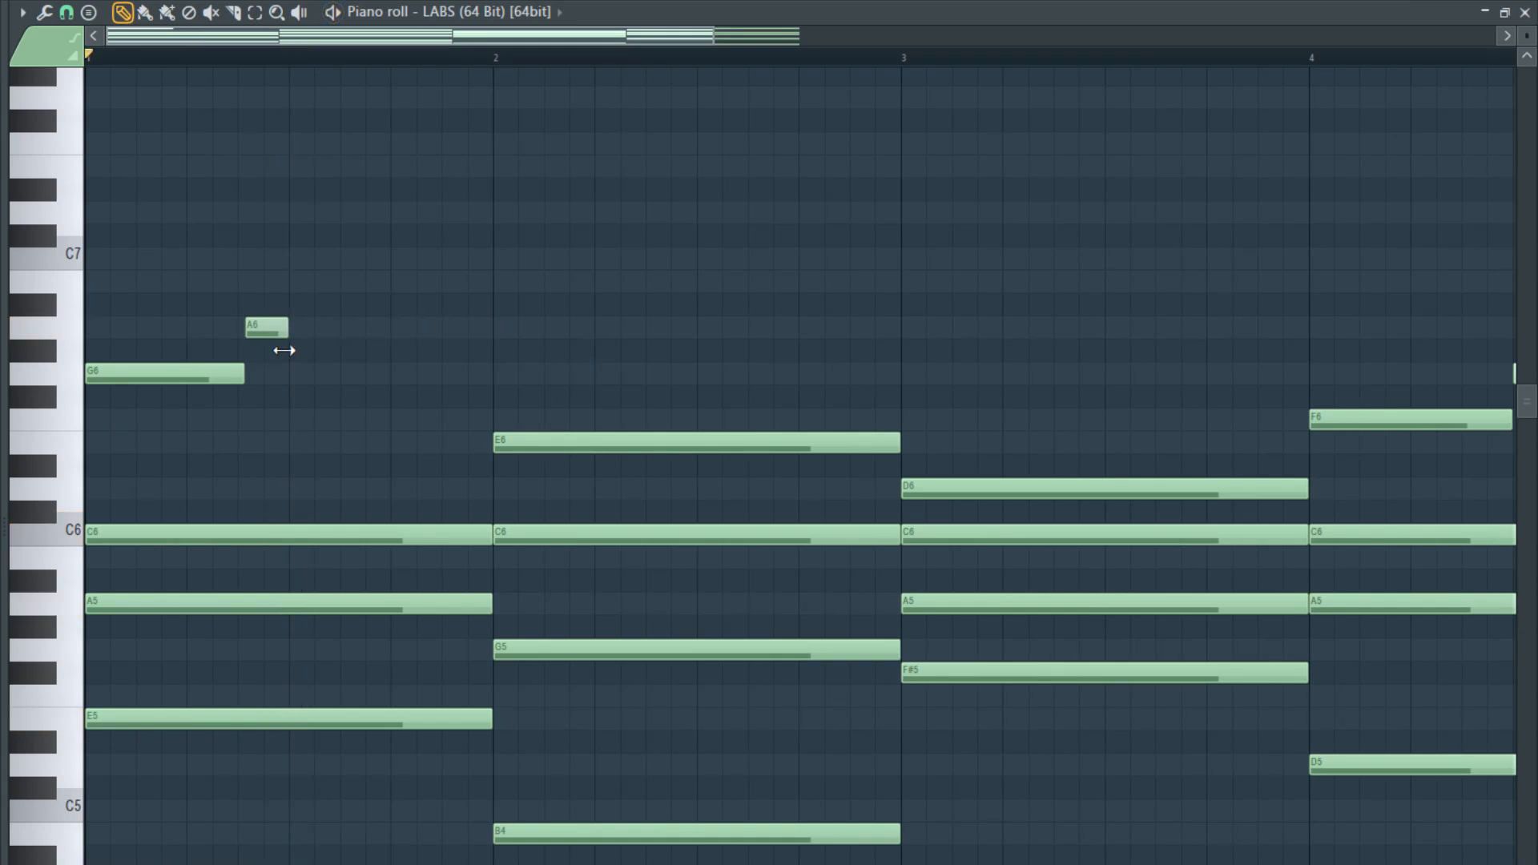
click(298, 282)
key(space)
scroll(315, 302, up, 3)
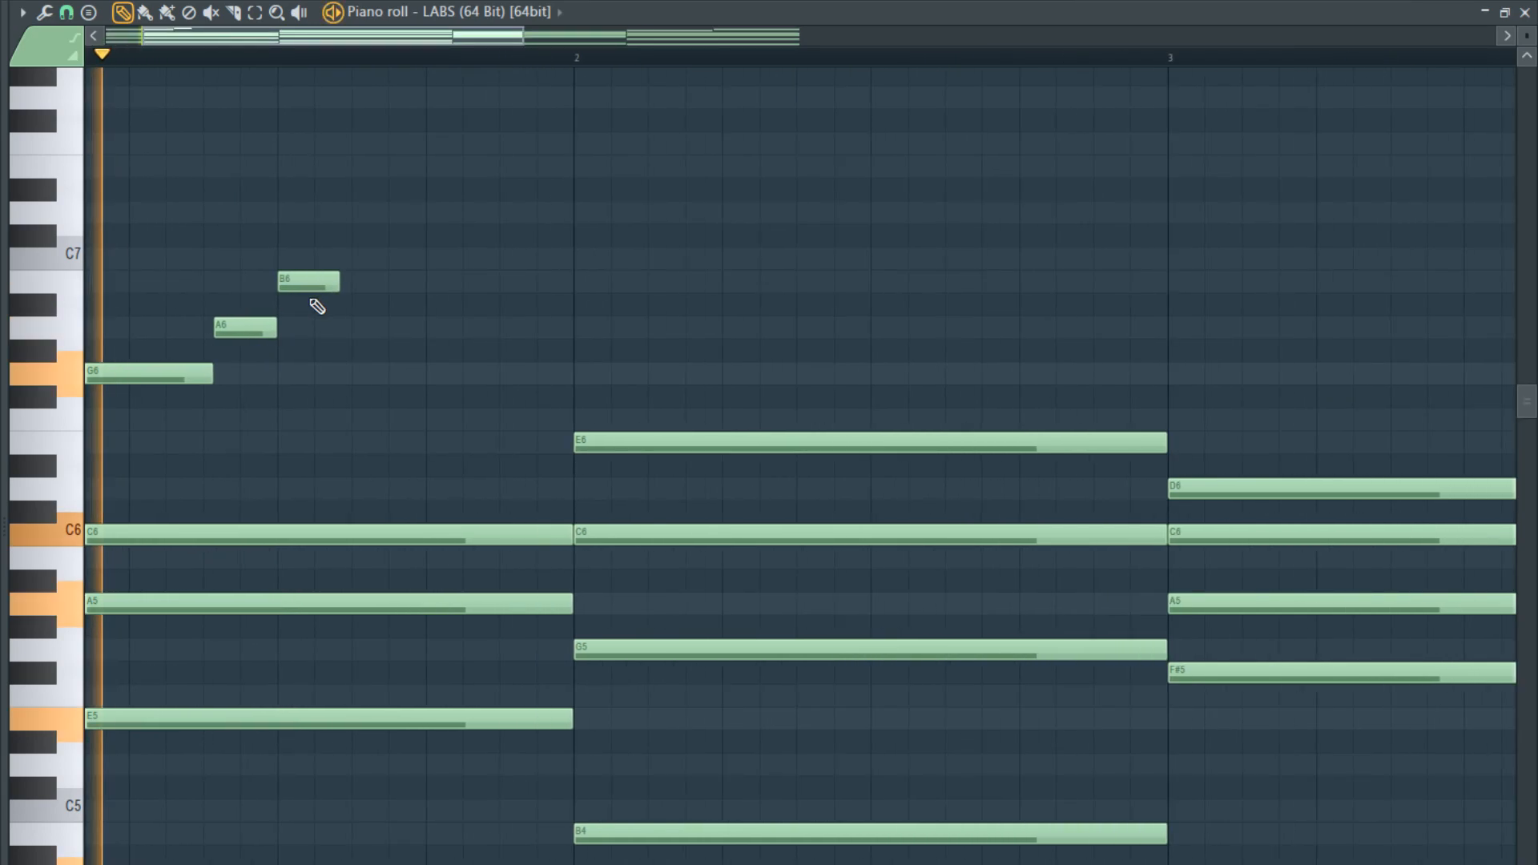
key(space)
- Delete the B6 in bar 1 and place a longer B6 directly after the A6
drag(341, 286, 420, 294)
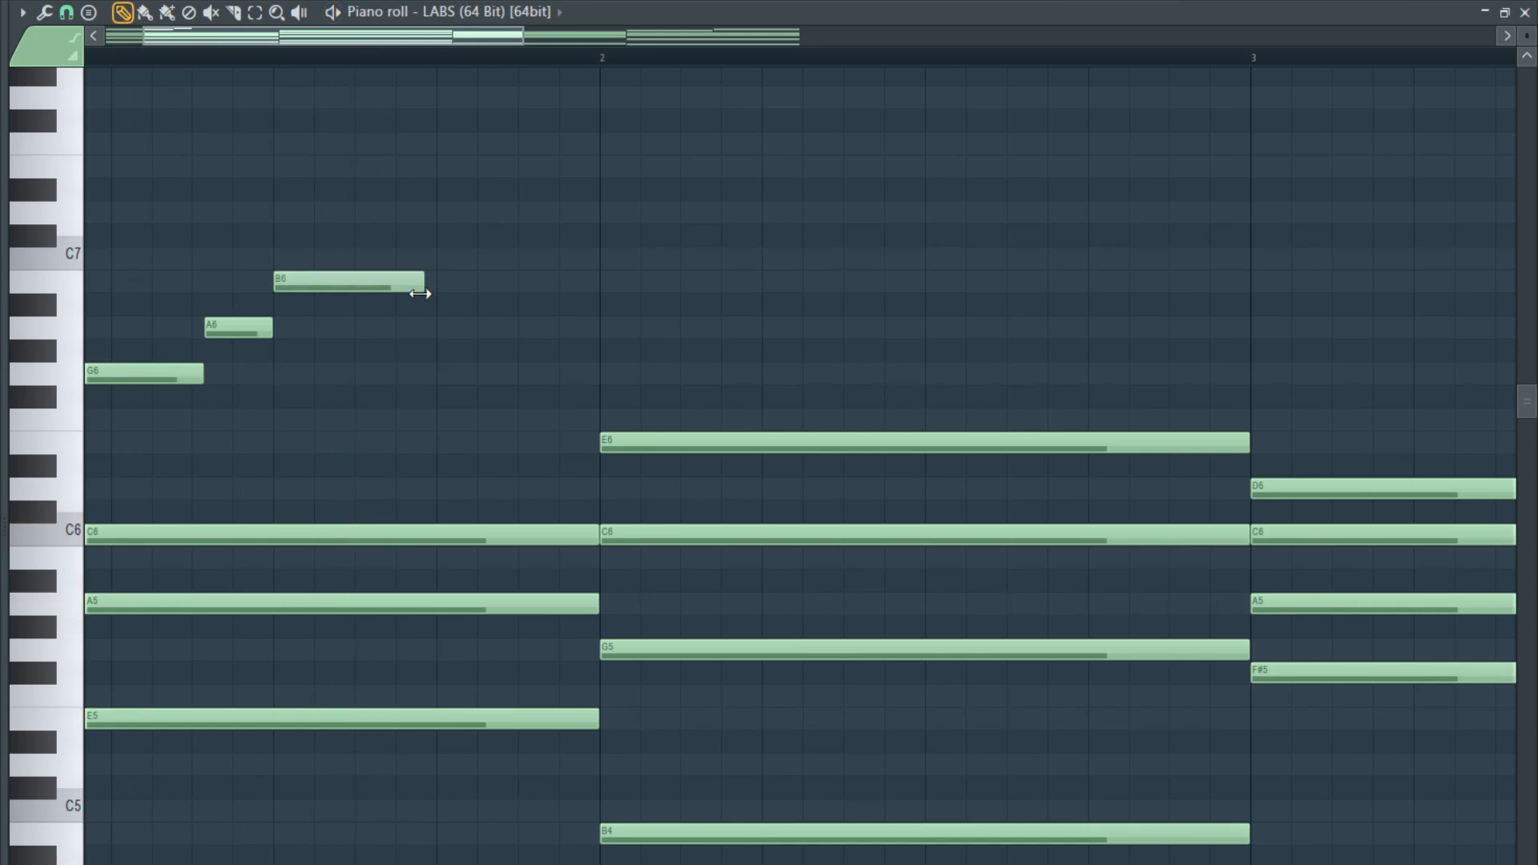
right_click(416, 278)
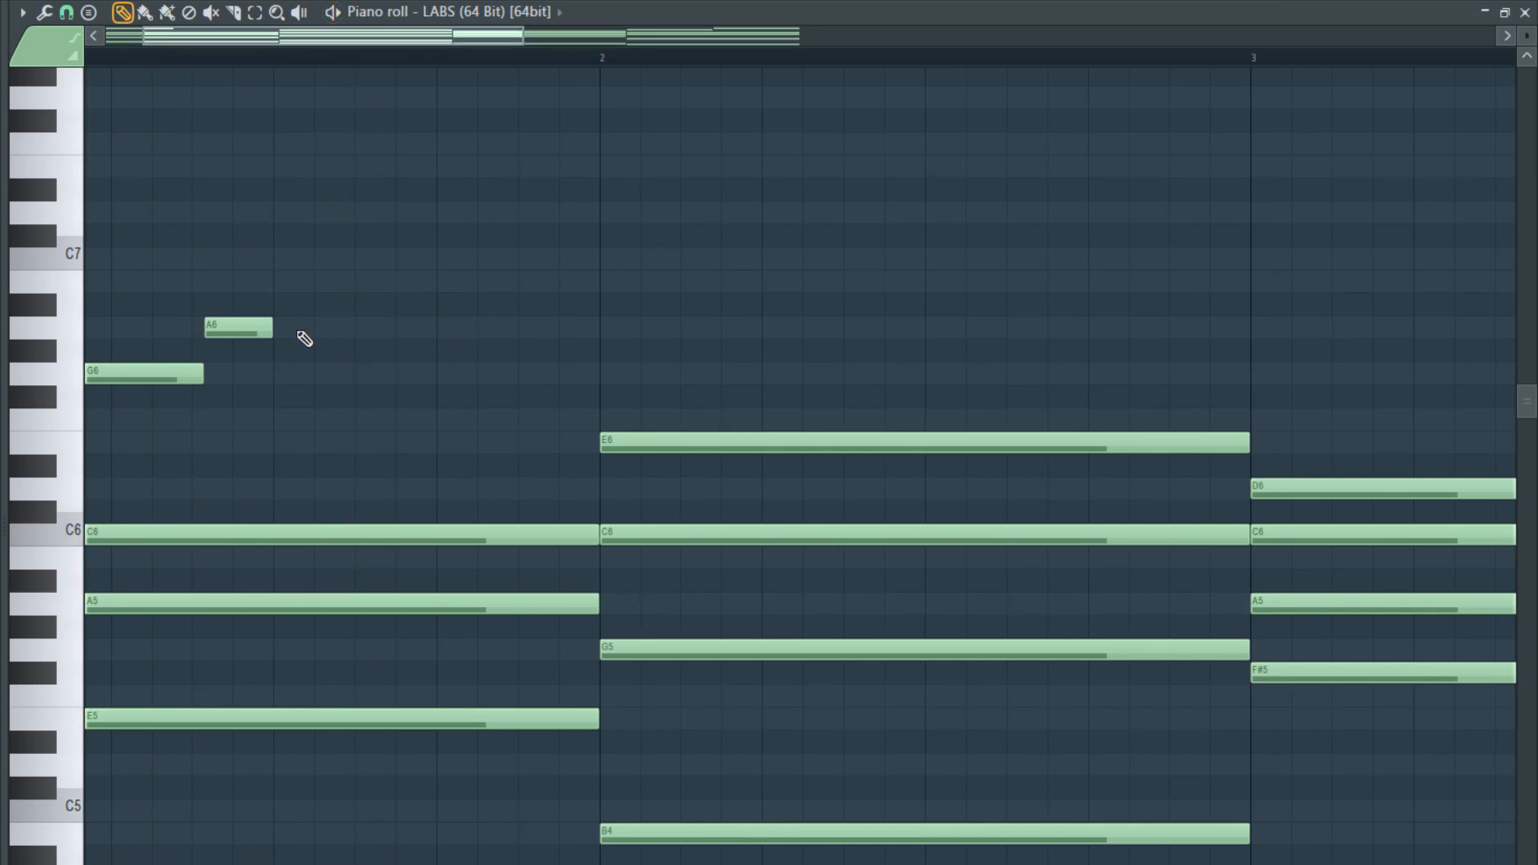
scroll(196, 385, down, 3)
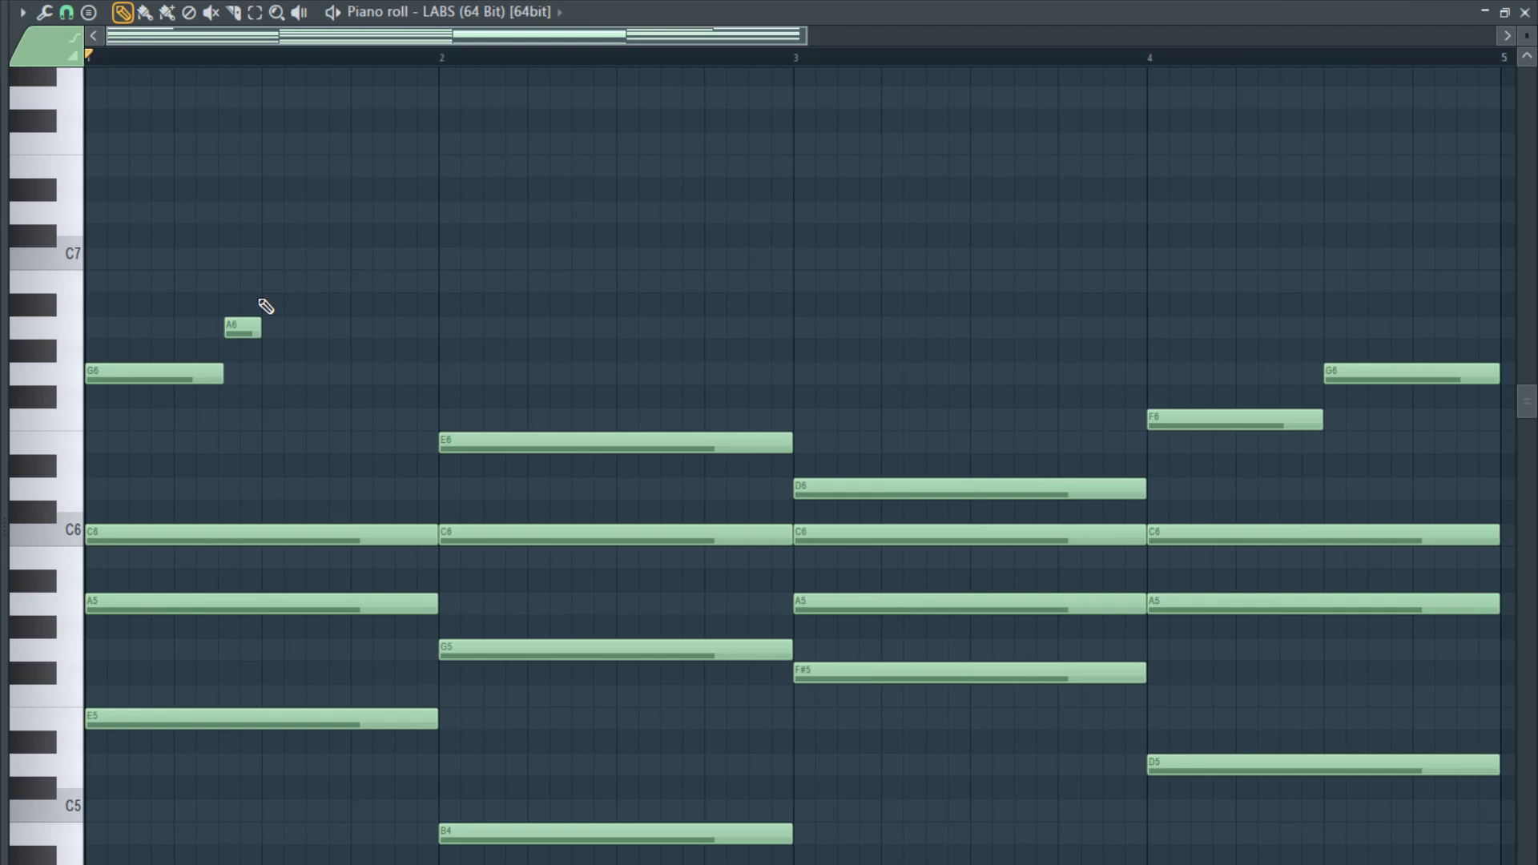
click(271, 282)
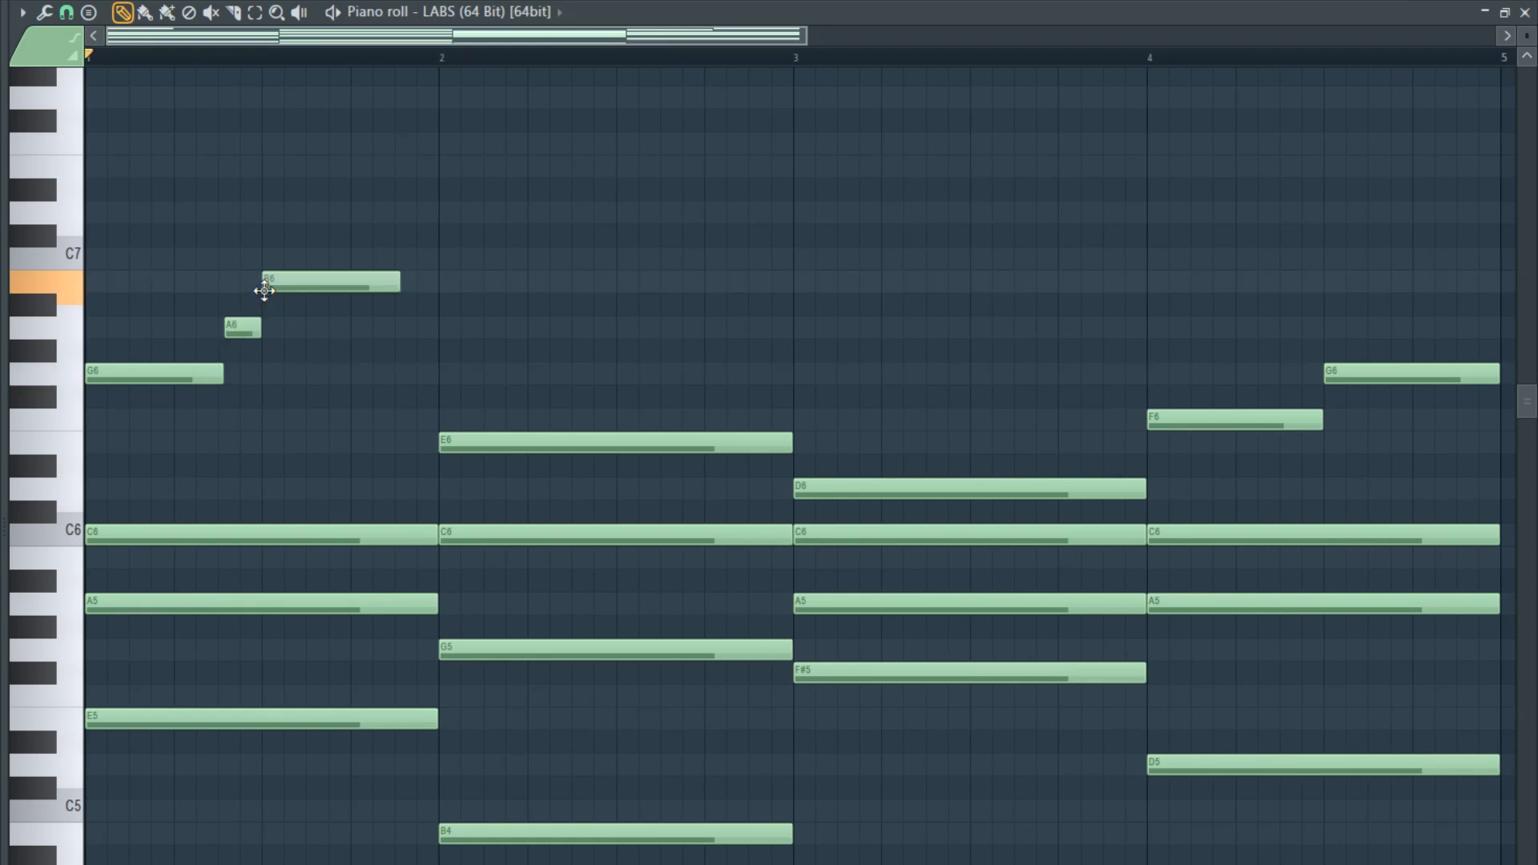
scroll(405, 281, up, 2)
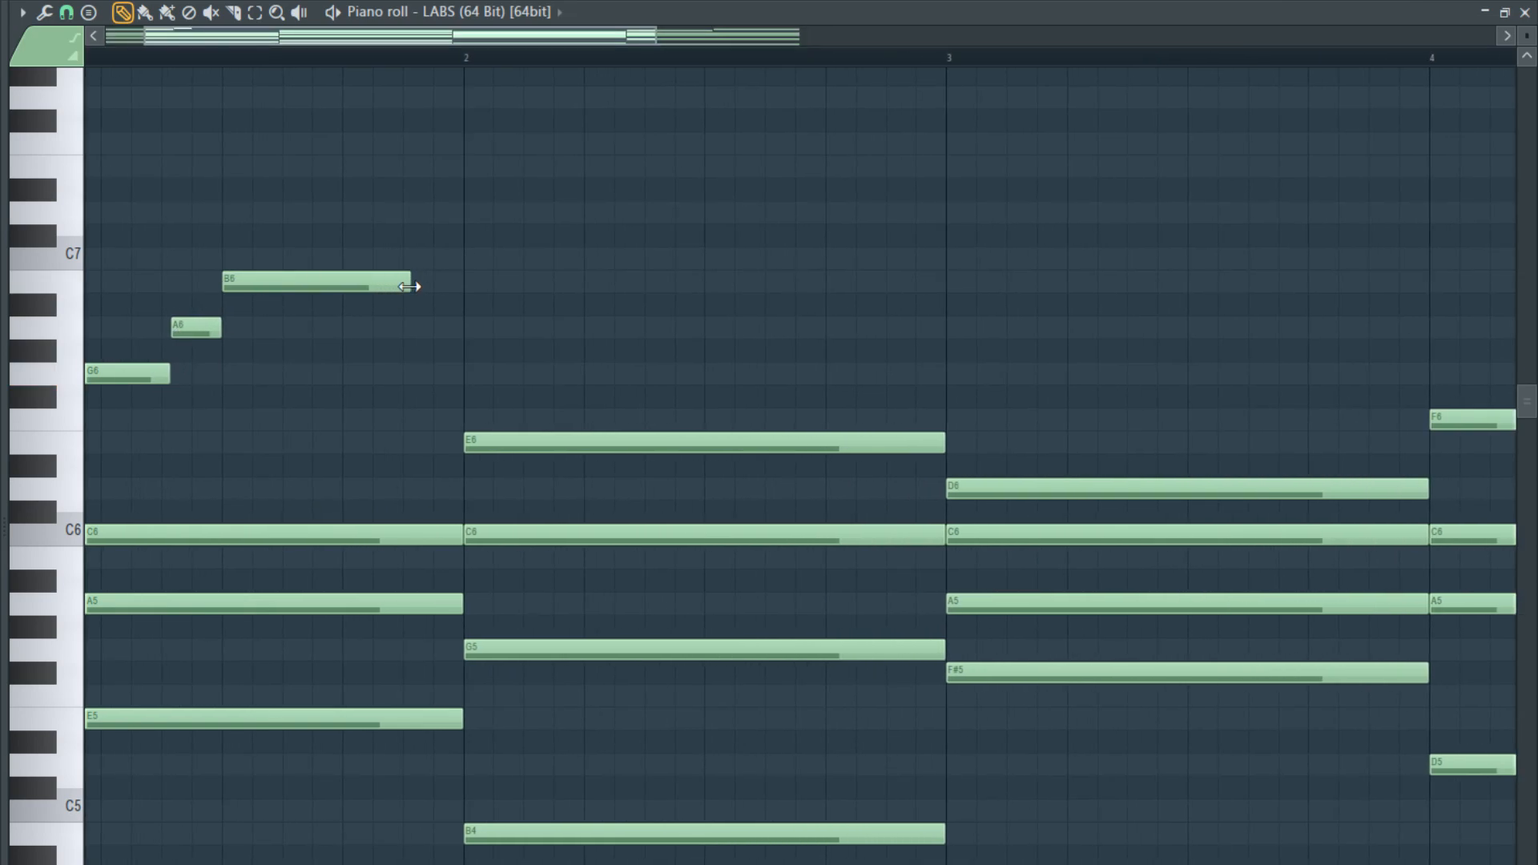
- Shorten bar 1's B6, place a short G6 directly after it, and play the melody
click(357, 290)
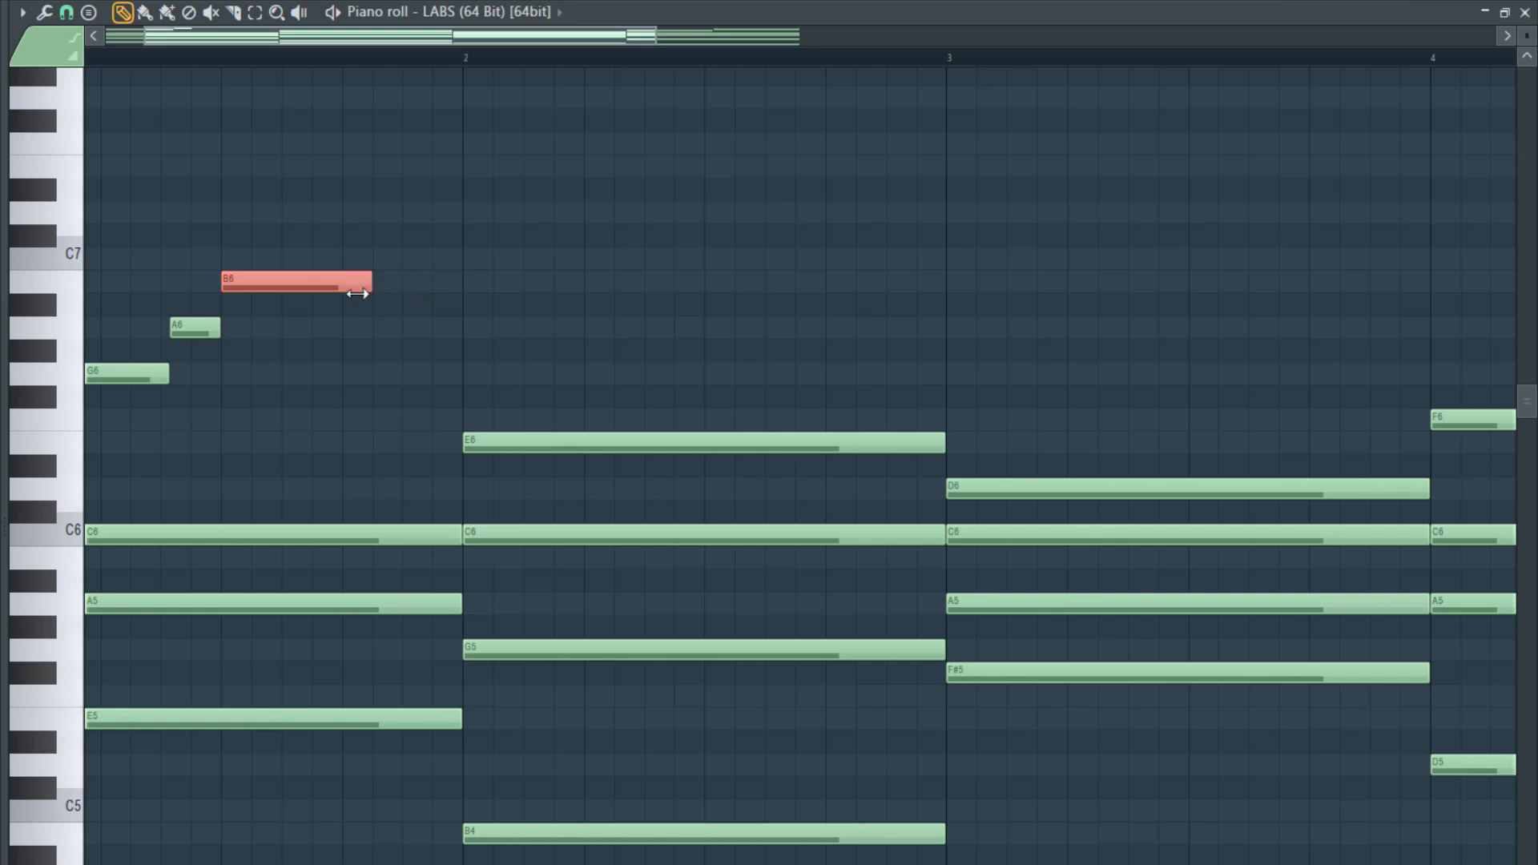
drag(399, 285, 306, 380)
key(space)
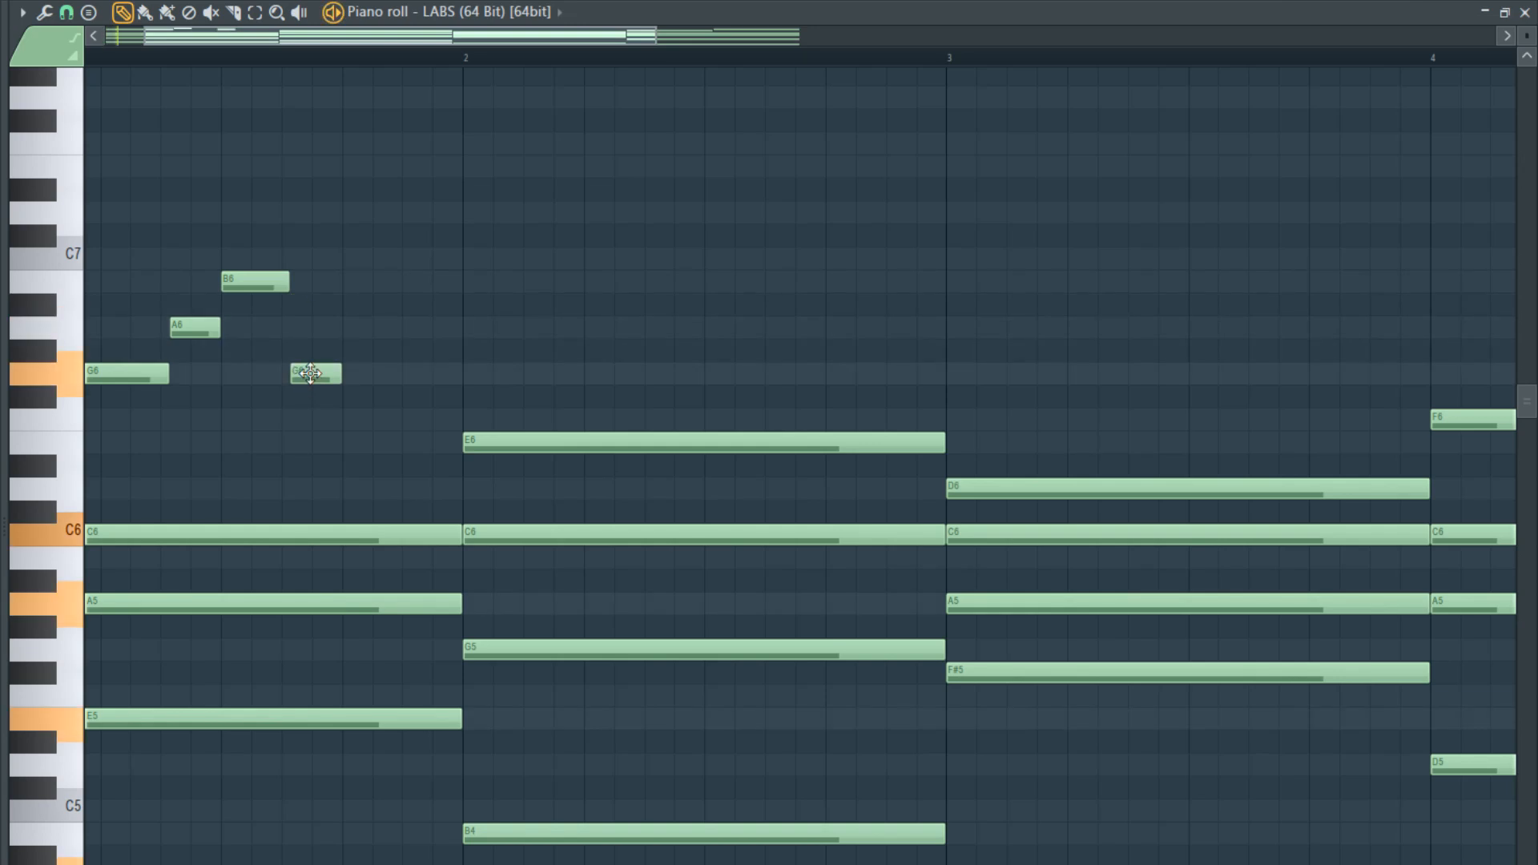
scroll(316, 371, down, 3)
key(space)
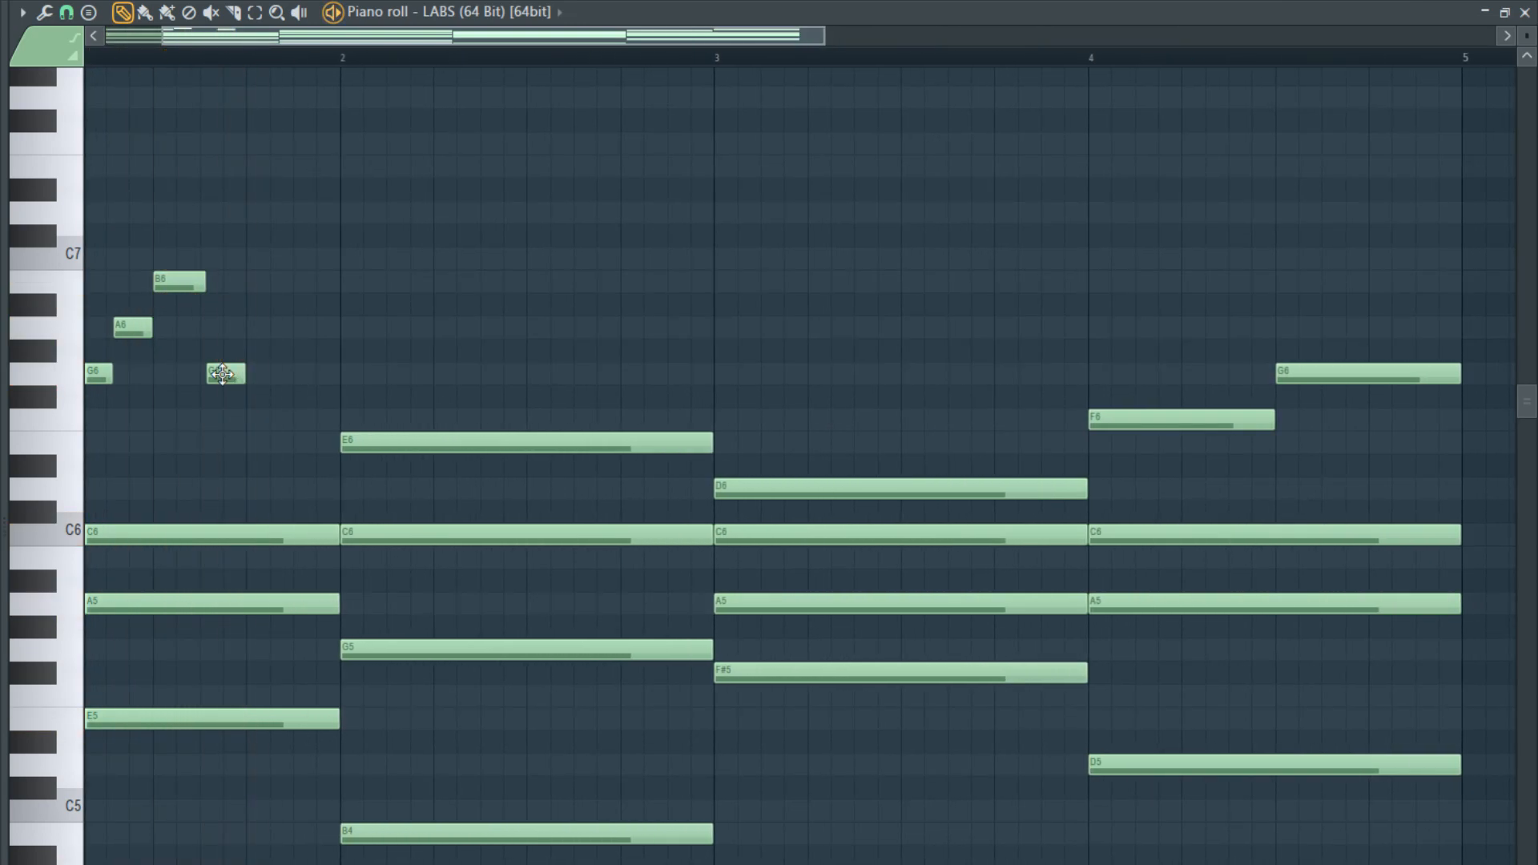
- Place a short F6 after bar 1's last G6 and a short E6 directly after that F6
click(213, 372)
click(247, 413)
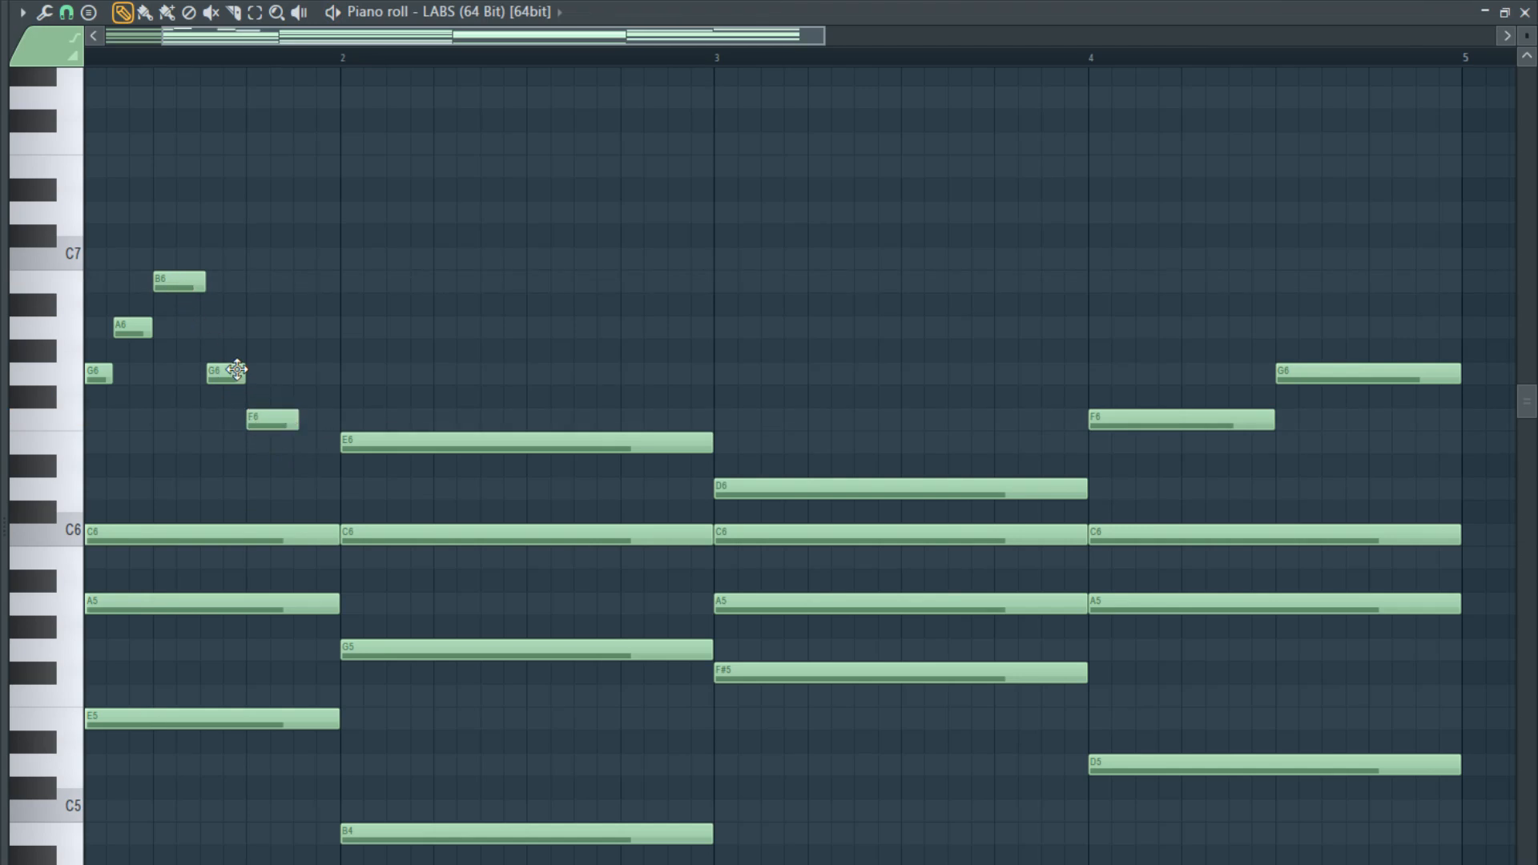
click(280, 420)
click(296, 443)
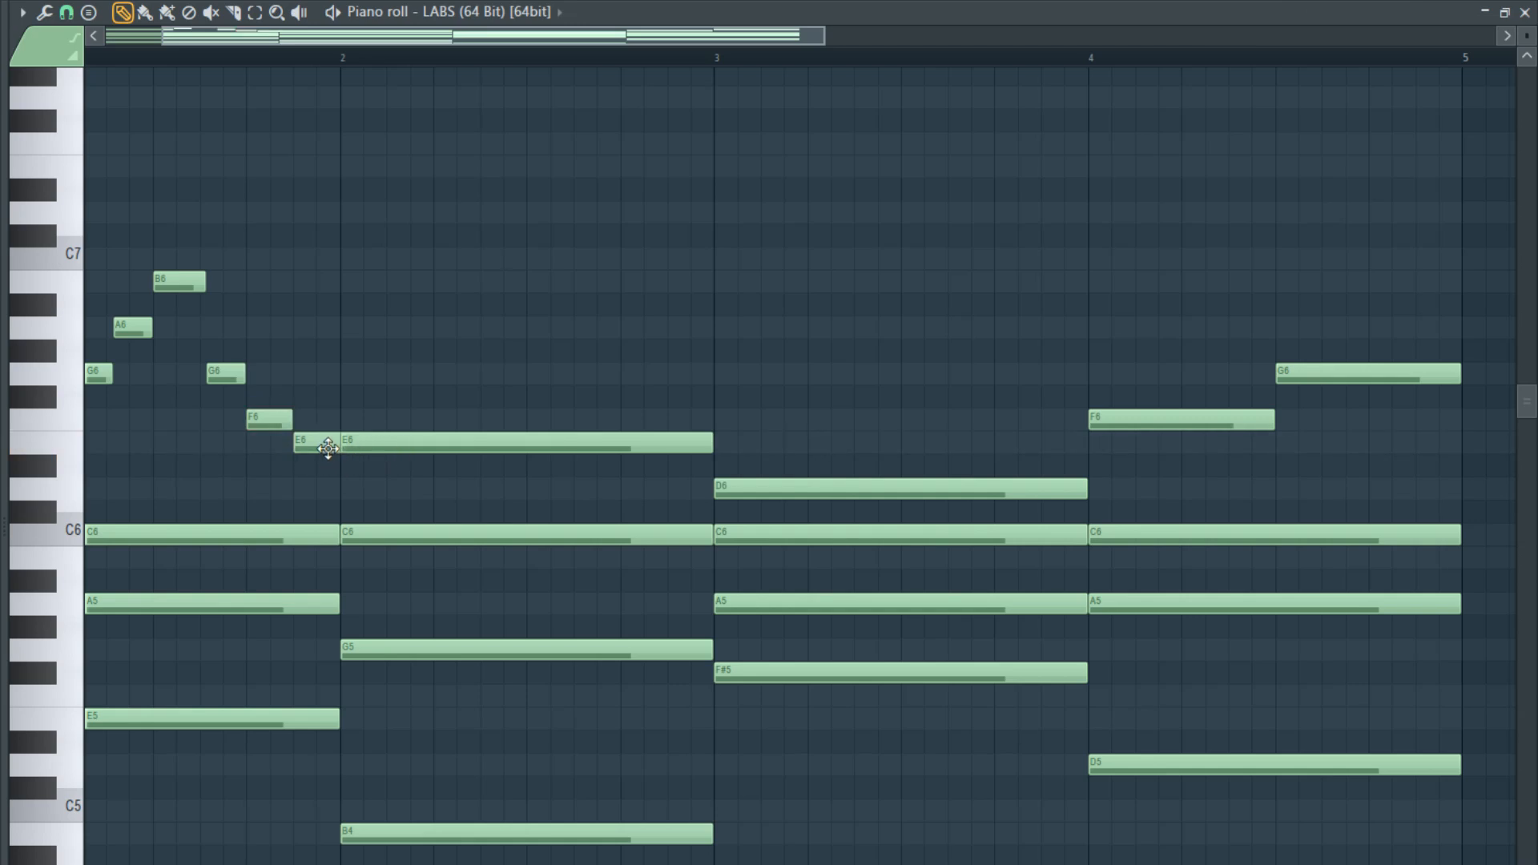
- Lower bar 1's last short E6 to D6, trim it to the bar line, and play the run
drag(328, 449, 322, 510)
click(316, 497)
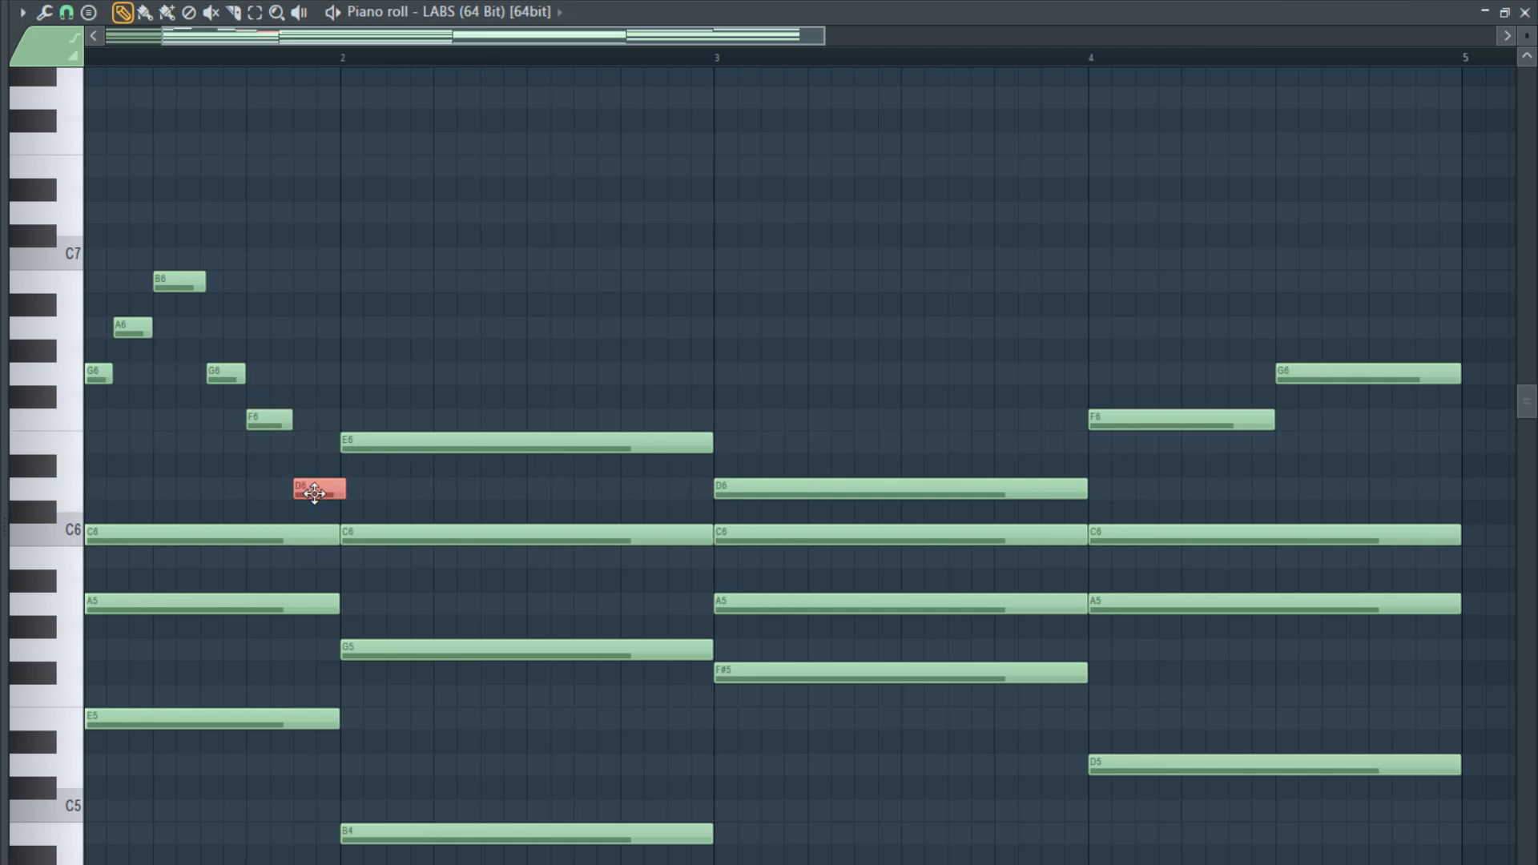
key(space)
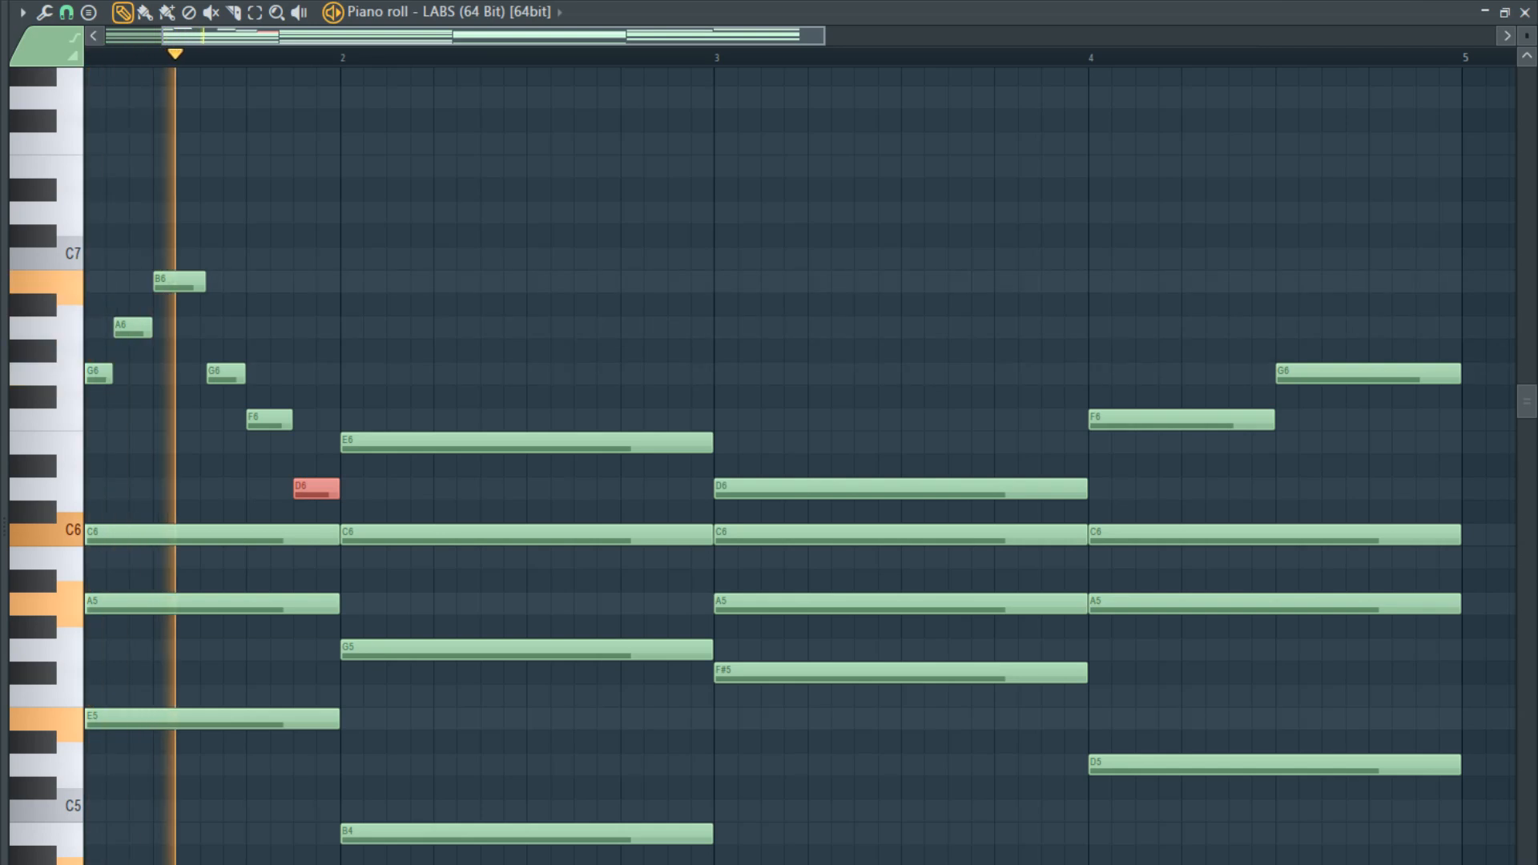
key(space)
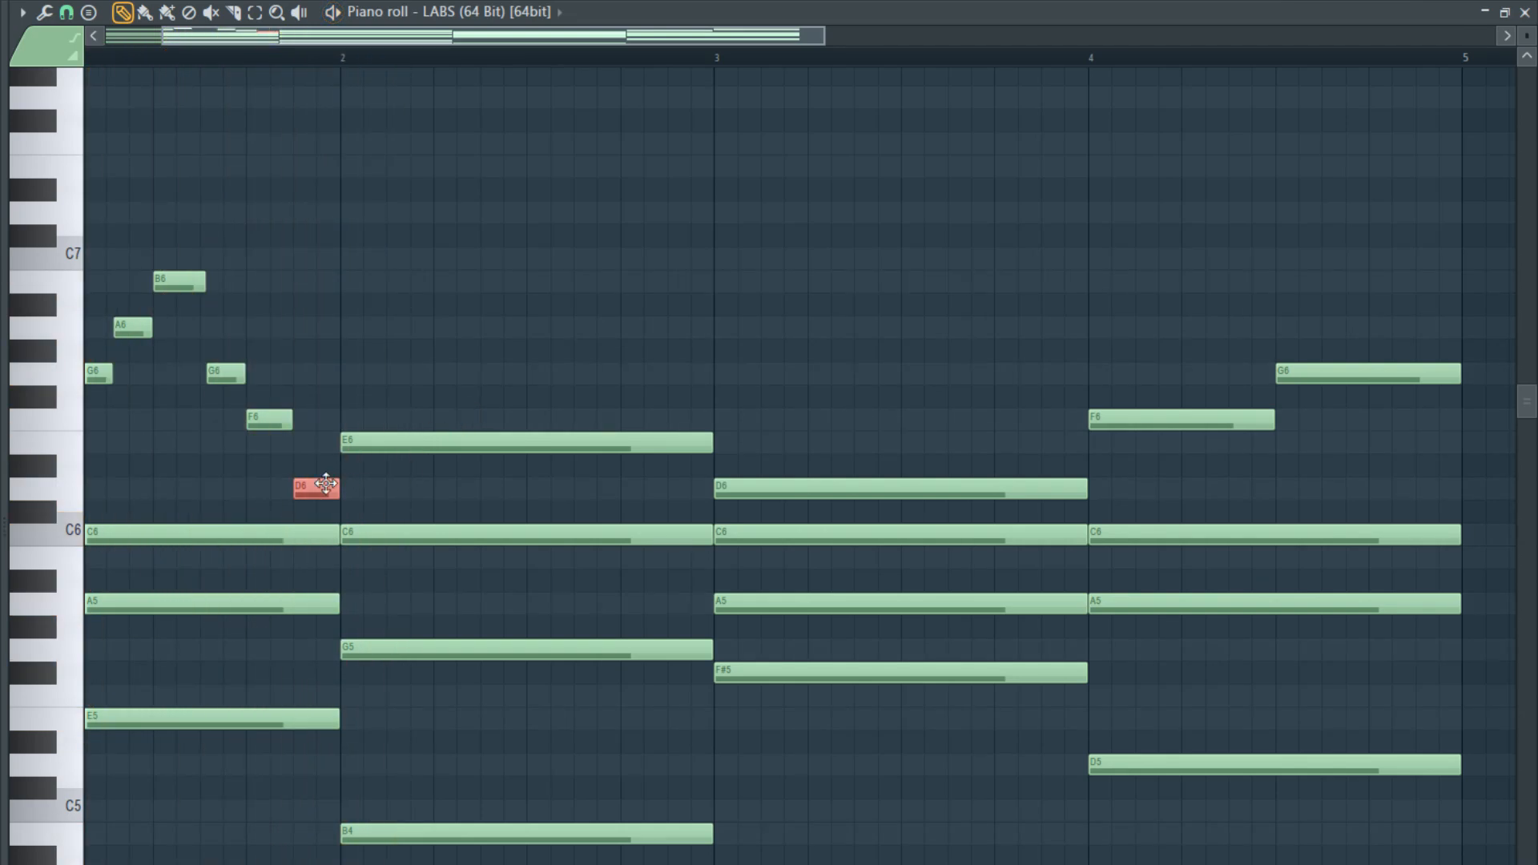
- Undo the short D6 at bar 1's end and delete the short F6 before it
key(ctrl+z)
key(ctrl+z)
key(ctrl+z)
key(ctrl+z)
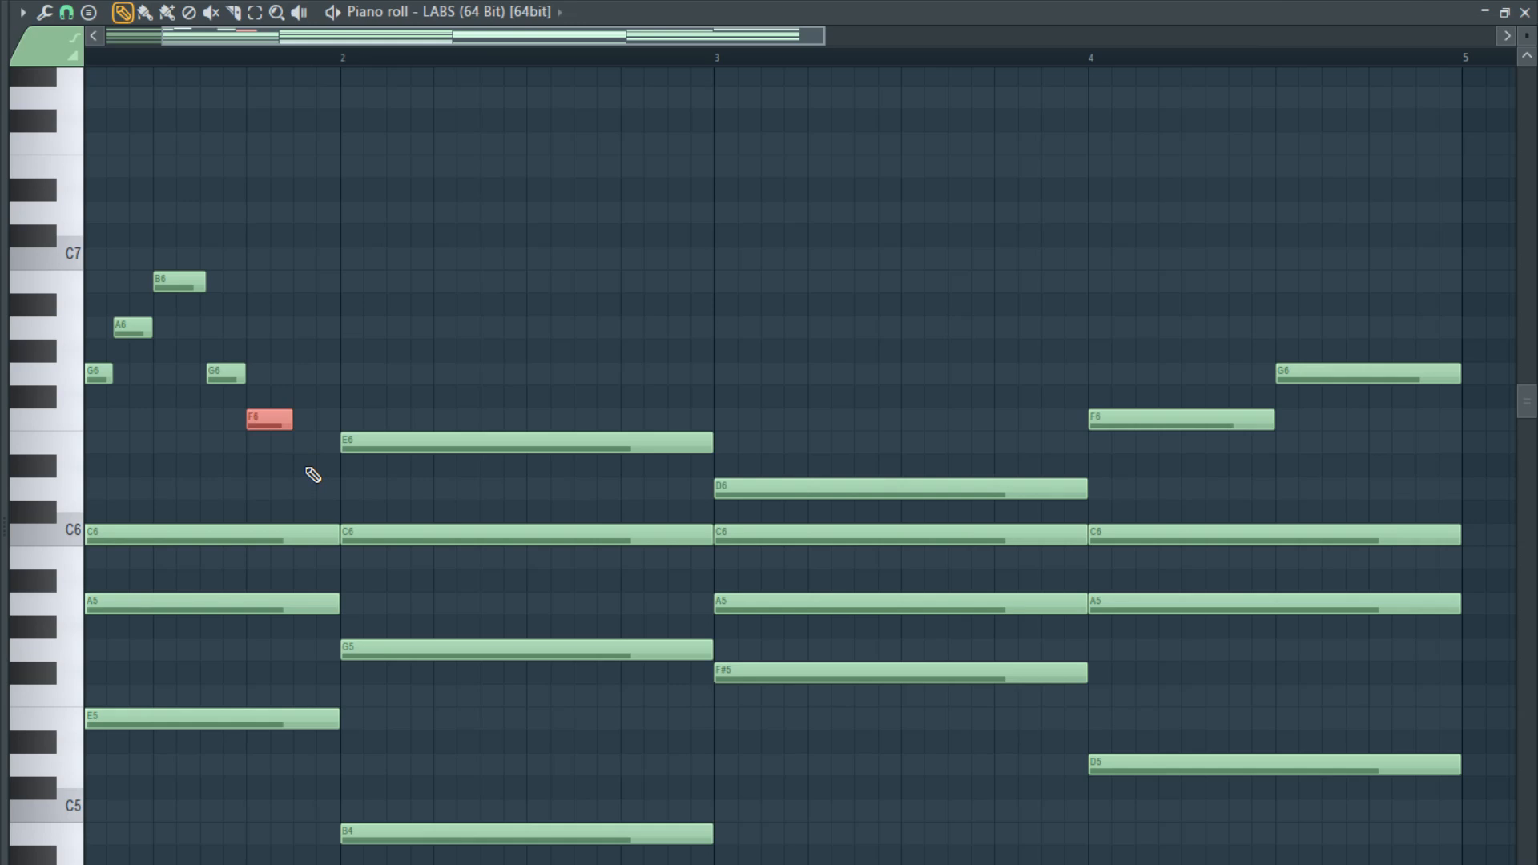
scroll(203, 398, down, 2)
scroll(112, 424, up, 2)
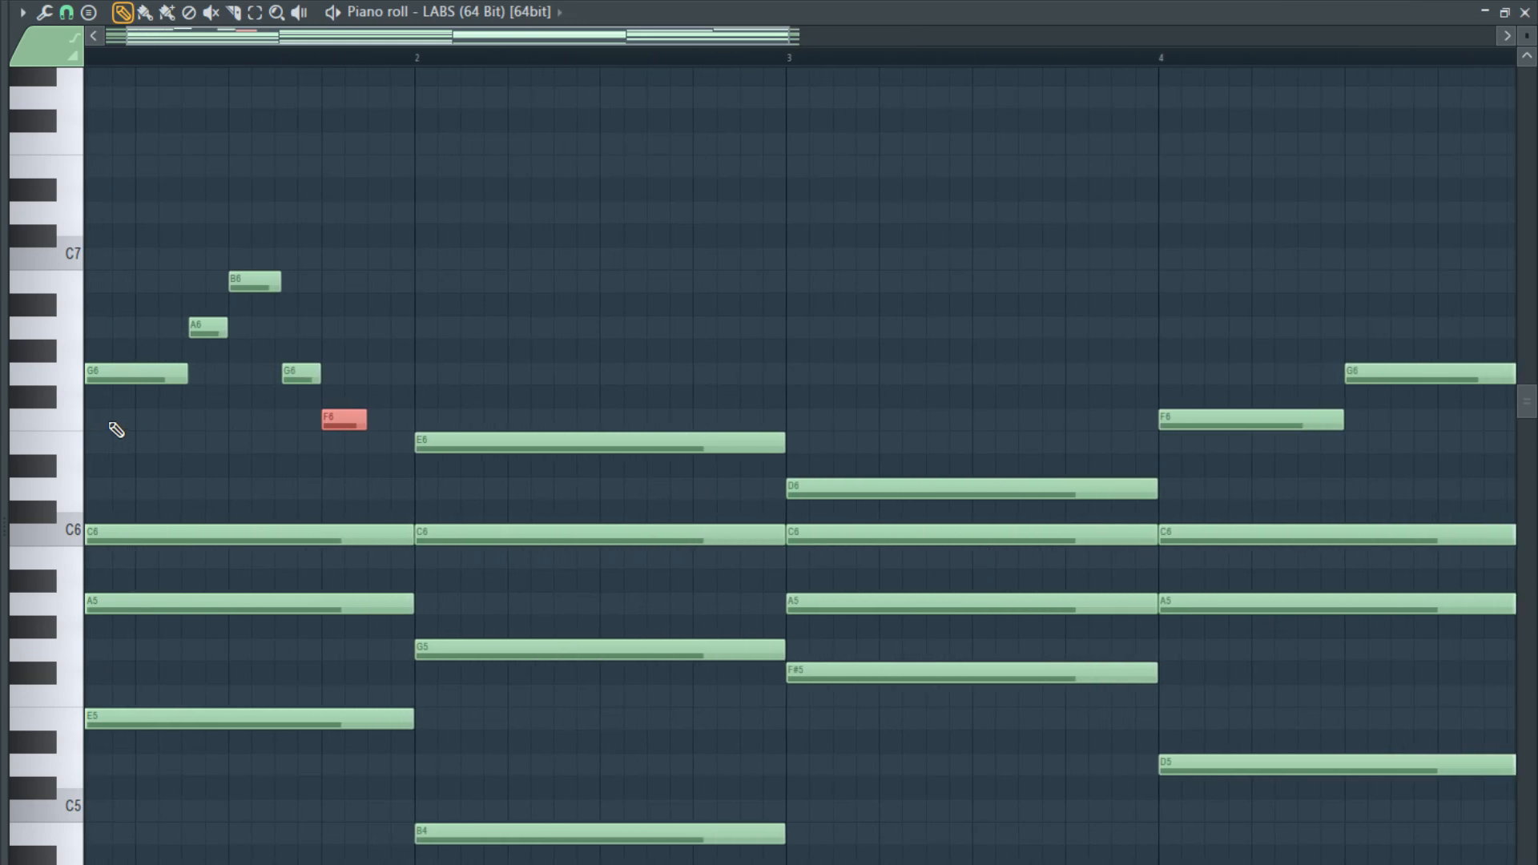
scroll(168, 418, up, 1)
drag(371, 36, 333, 42)
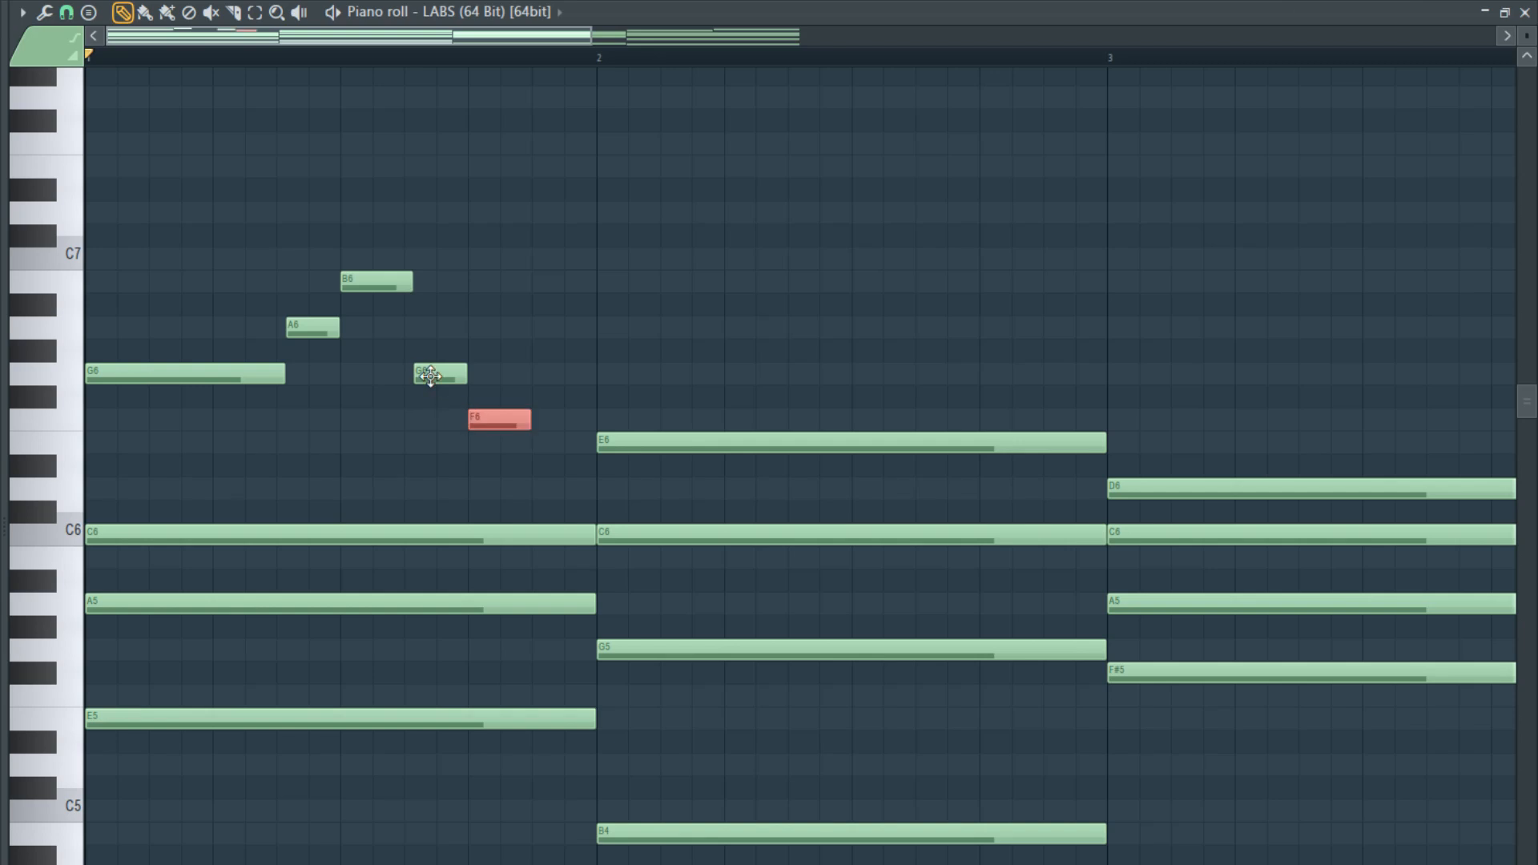
right_click(498, 419)
- Duplicate bar 1's B6 and short G6 directly after themselves, repitch the copies to F6 and E6, and play the run
drag(440, 405, 343, 250)
key(ctrl+b)
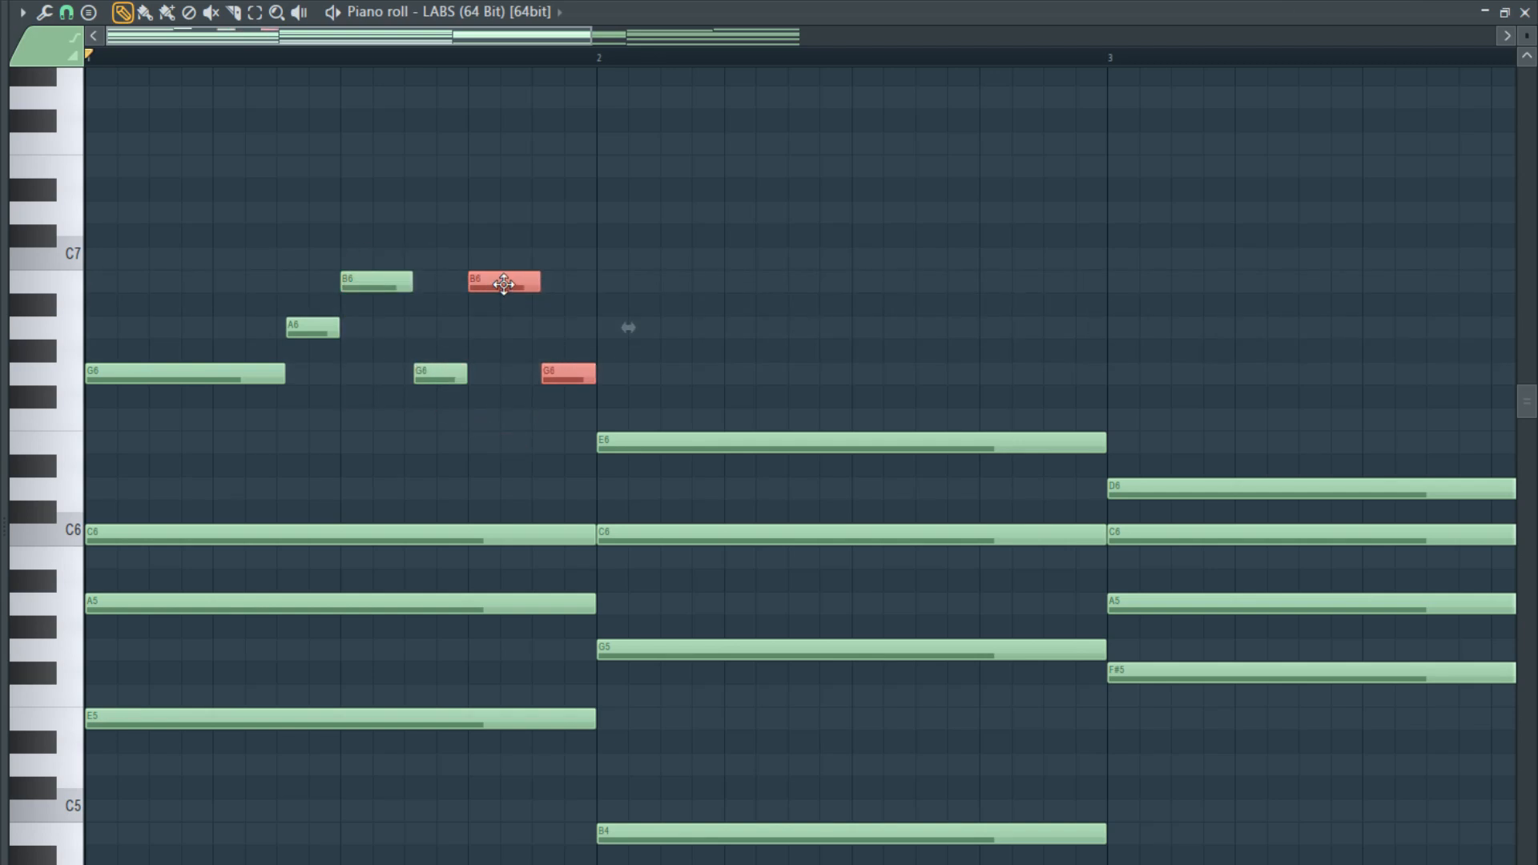
drag(504, 282, 499, 432)
click(555, 511)
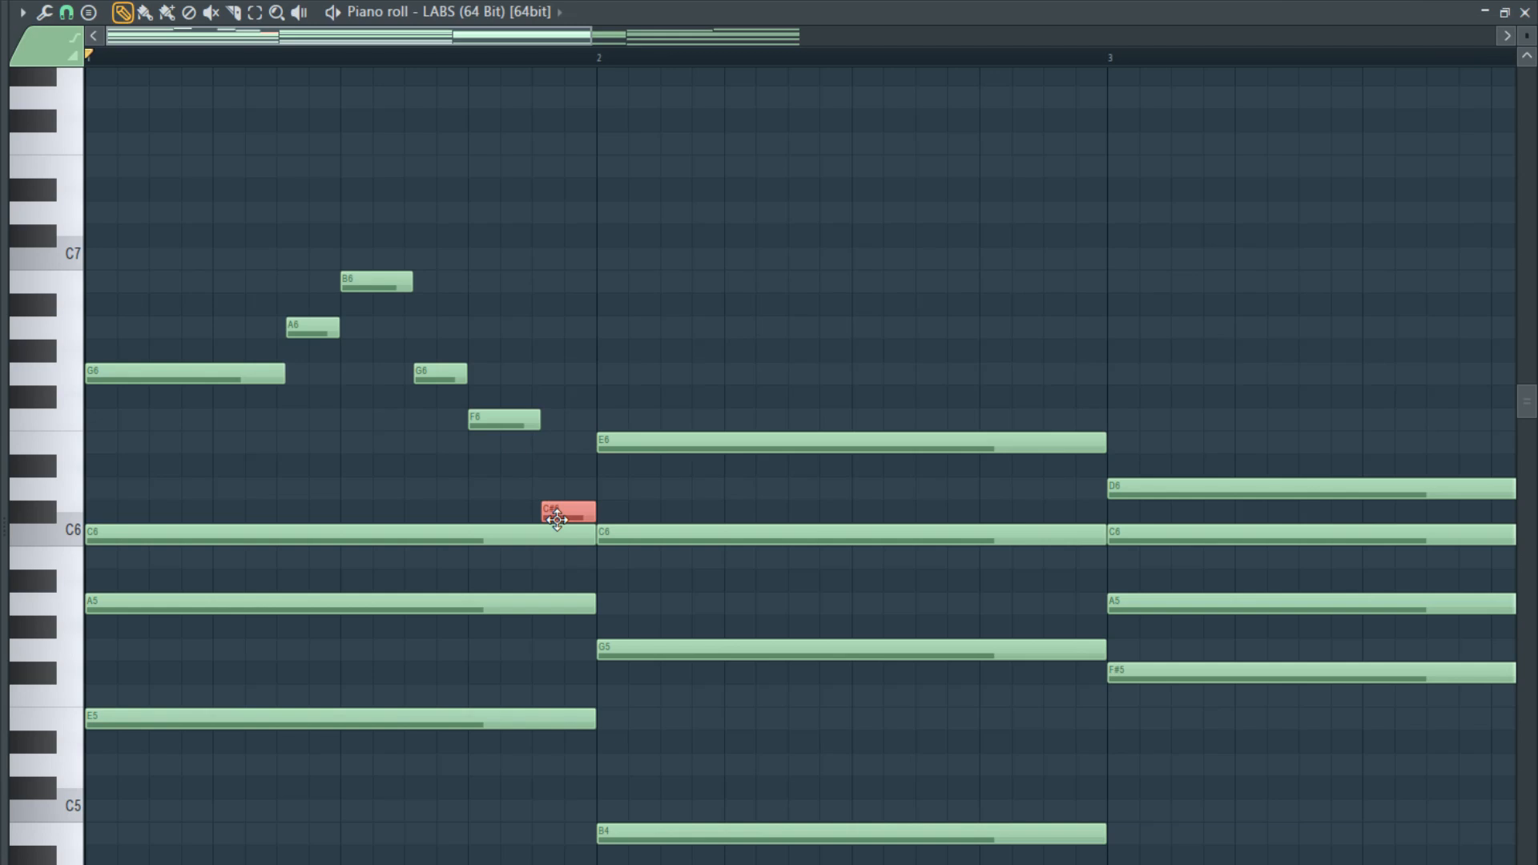
drag(556, 510, 555, 438)
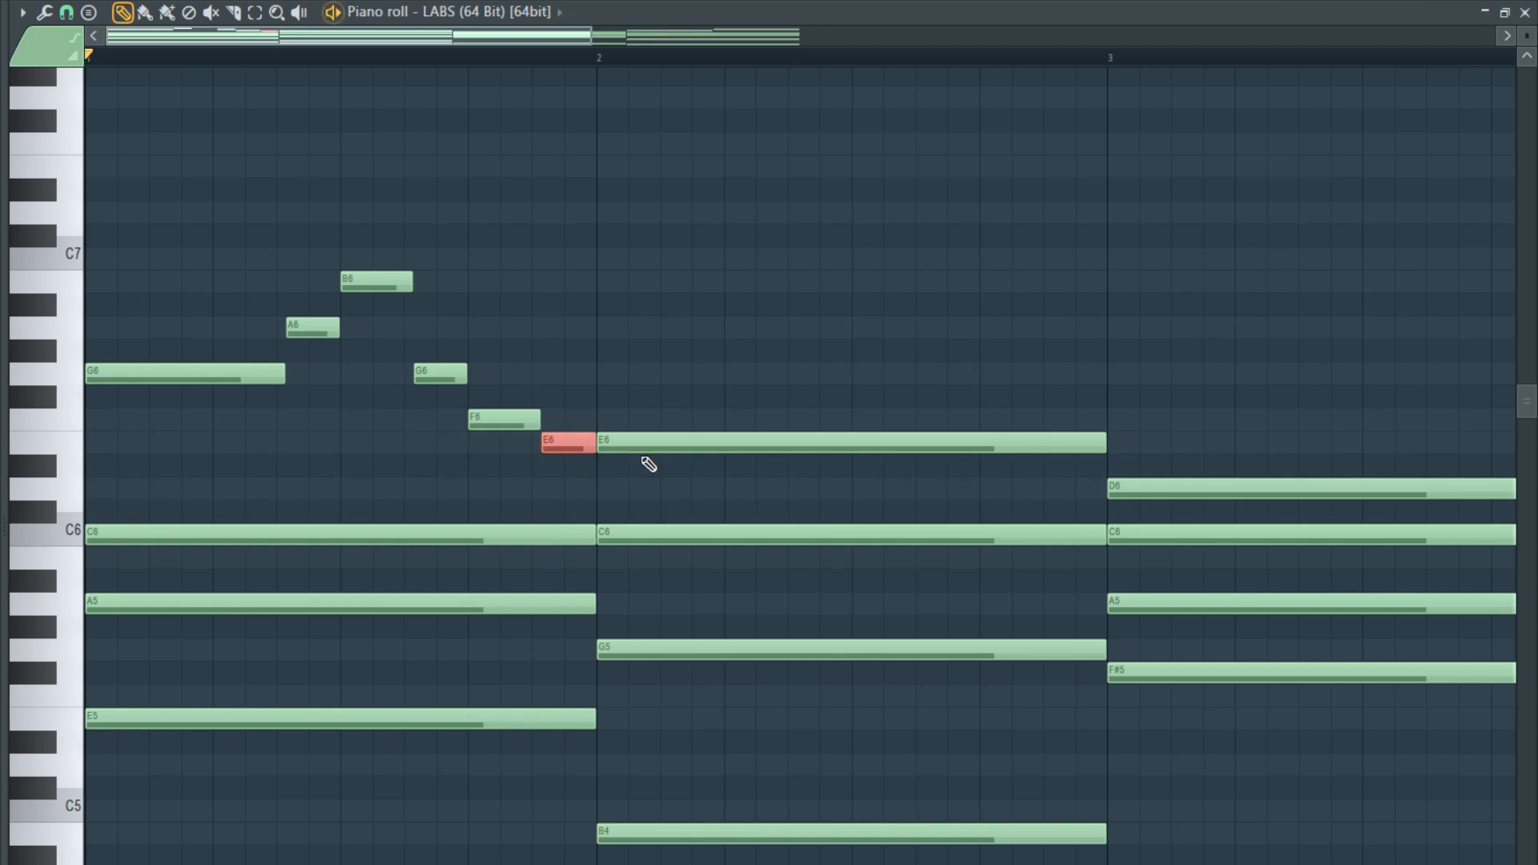
key(space)
scroll(641, 463, down, 3)
scroll(349, 476, up, 3)
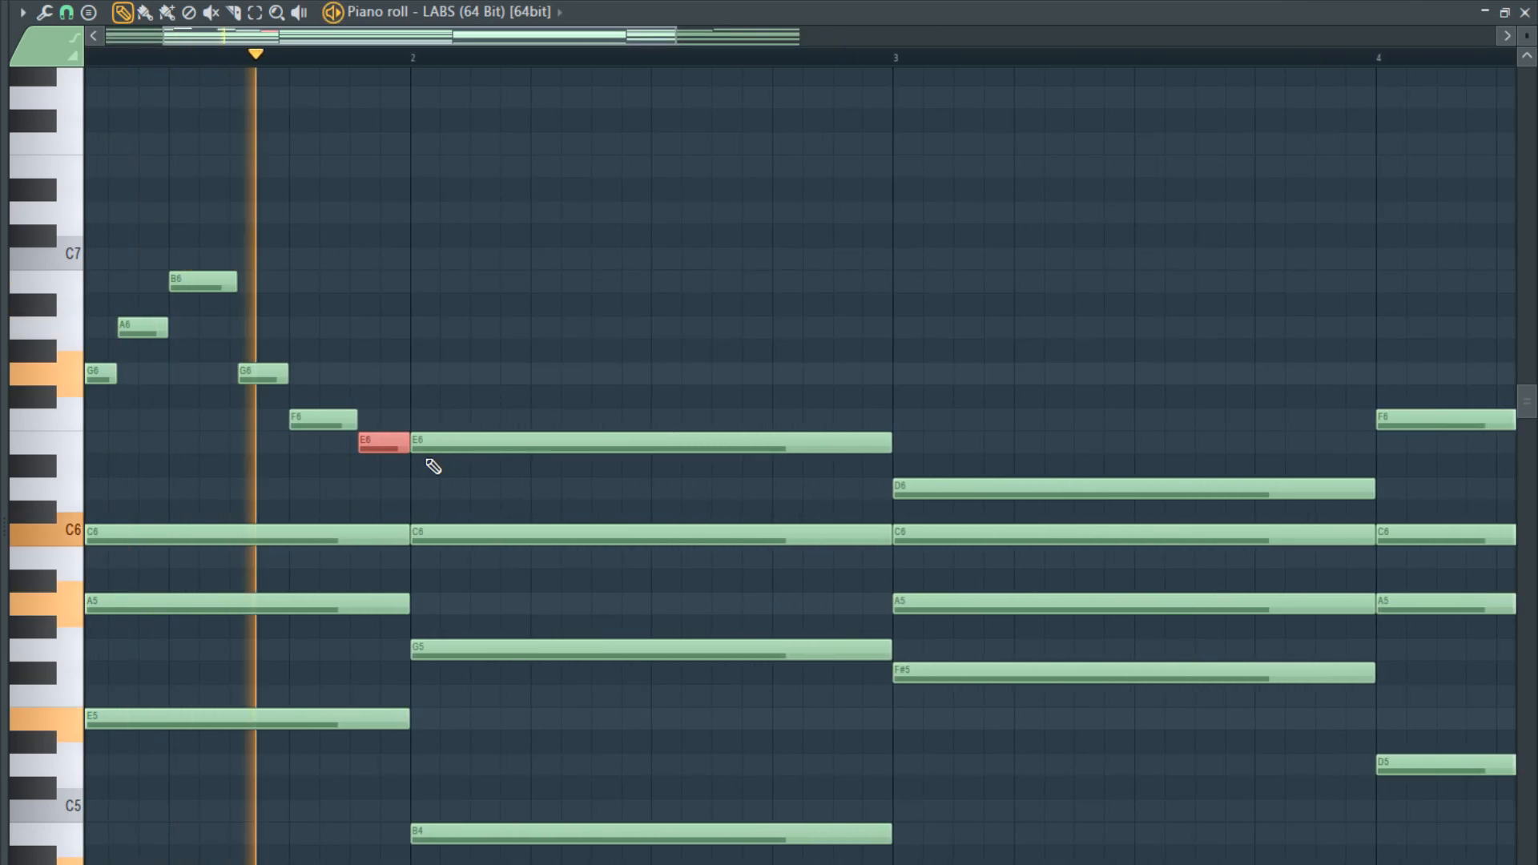
key(space)
- Place a short D6 at the start of bar 2, move that bar's long E6 later, and extend the D6 to meet it
mouse_move(436, 445)
mouse_down()
mouse_move(436, 484)
mouse_move(437, 427)
mouse_move(434, 440)
mouse_up()
click(420, 497)
key(space)
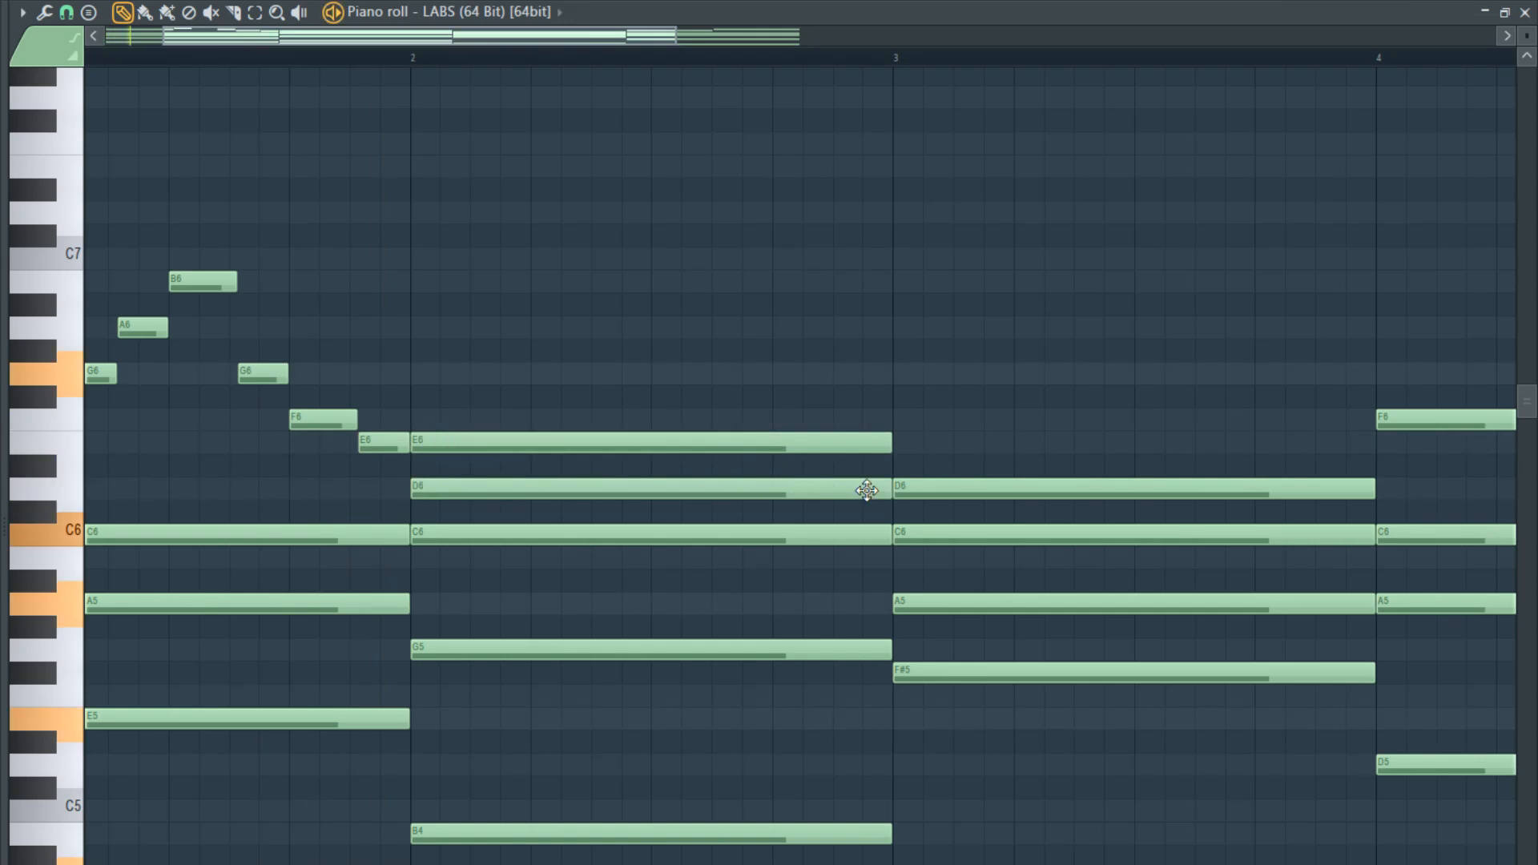
drag(886, 487, 386, 491)
drag(488, 444, 547, 443)
key(space)
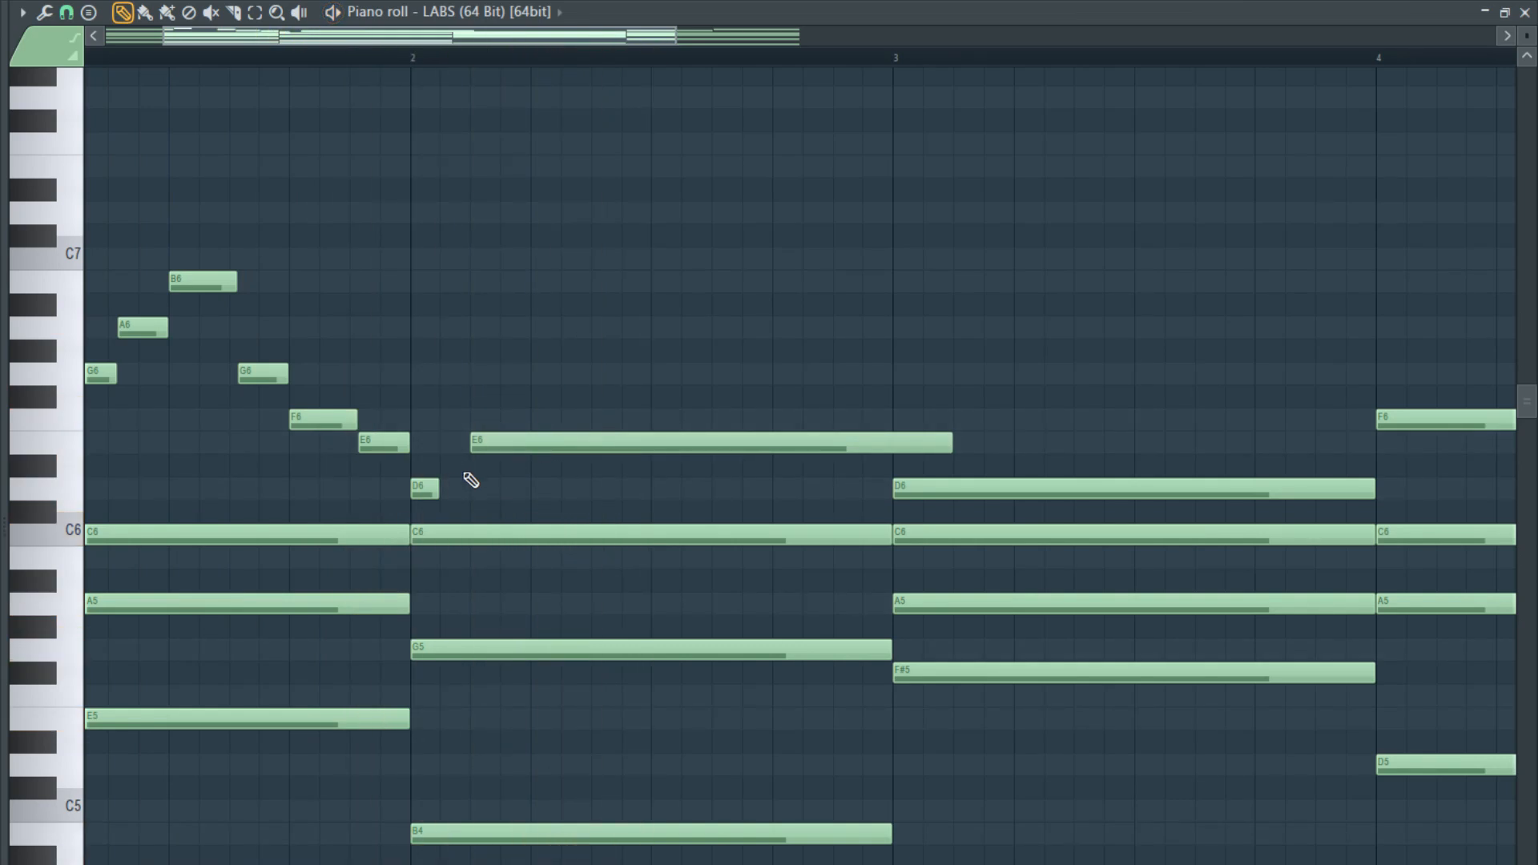
key(space)
drag(435, 488, 470, 488)
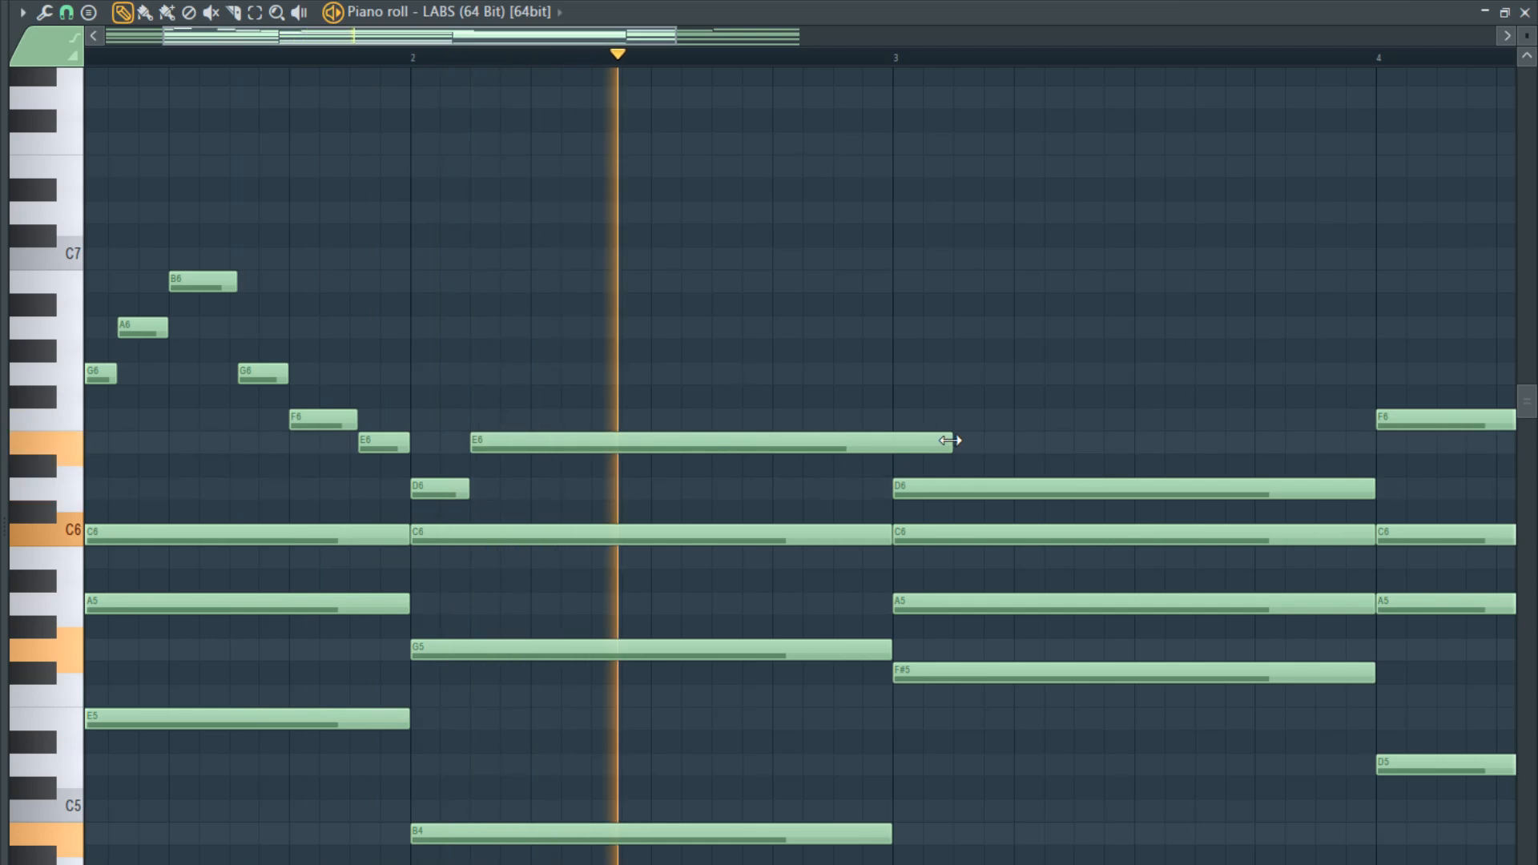
- Shorten bar 2's E6 to the middle of the bar and copy bar 1's closing short-note run after it
drag(953, 441, 637, 466)
key(space)
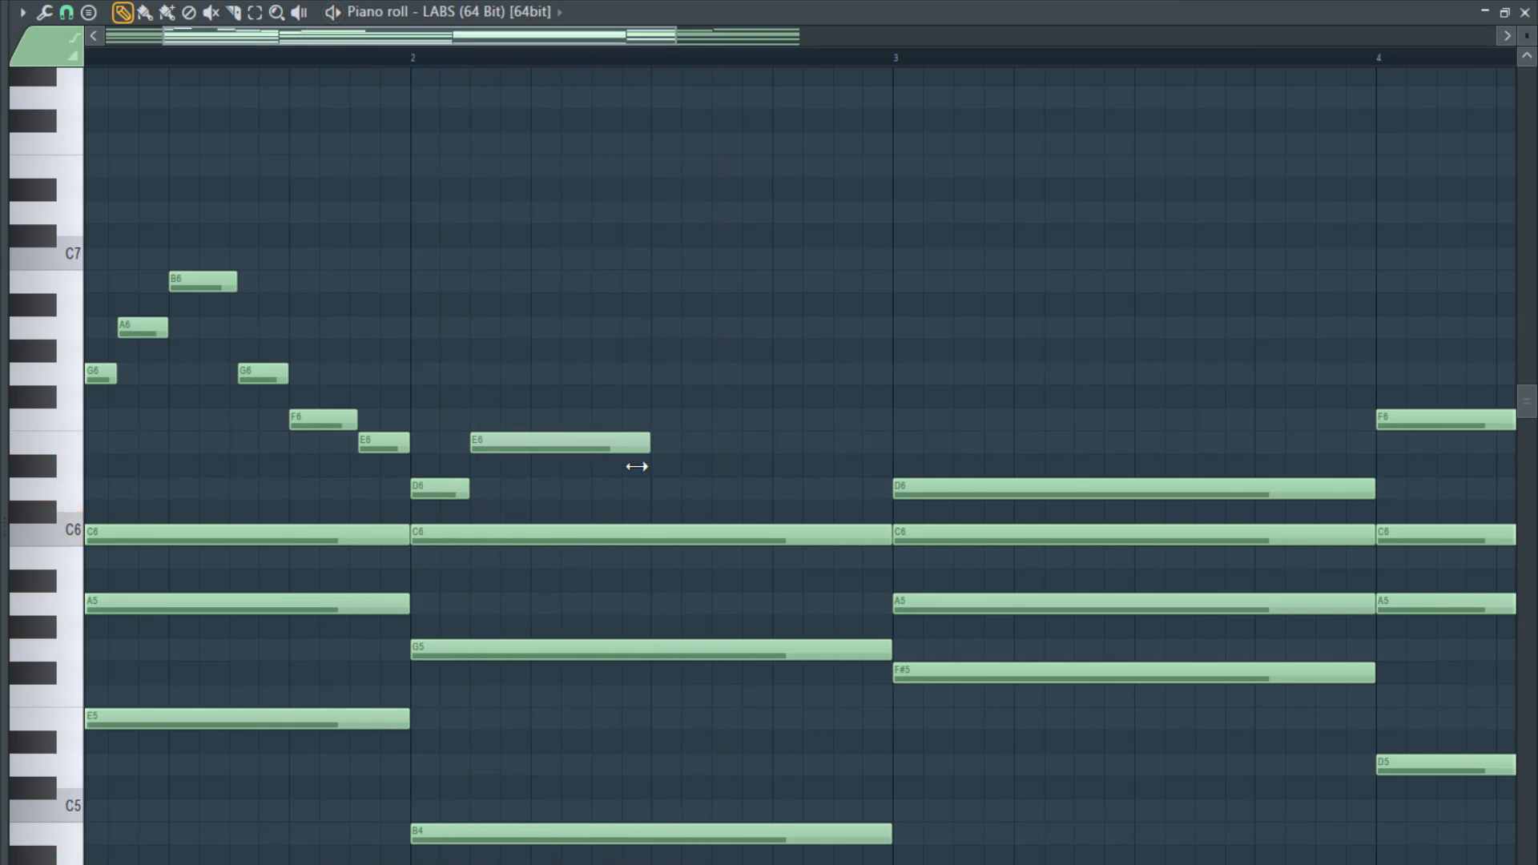
drag(384, 478, 672, 372)
ctrl+click(661, 368)
right_click(672, 373)
drag(670, 304, 664, 436)
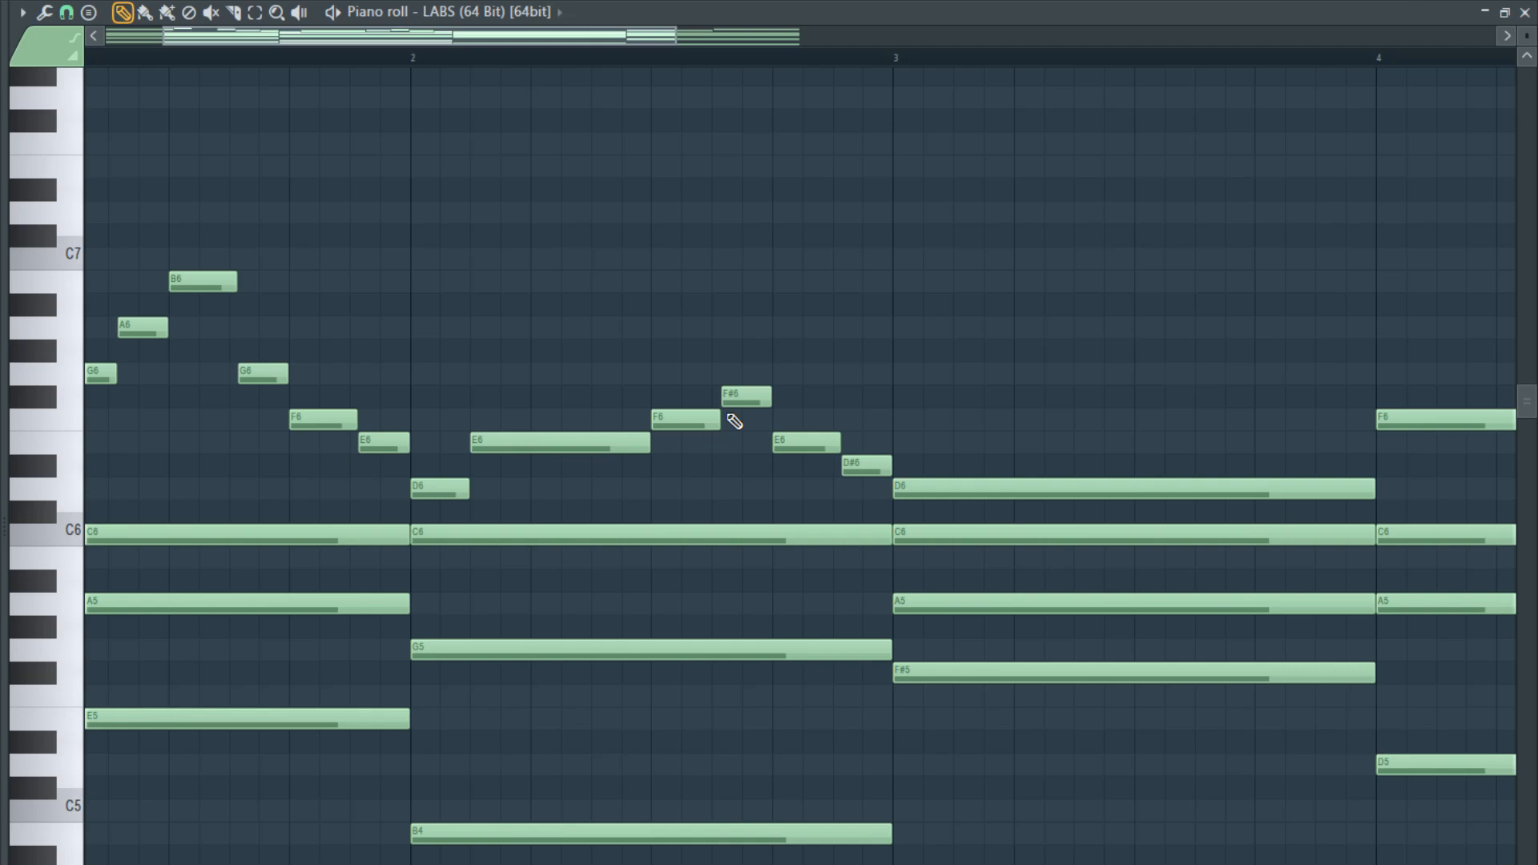
- Repitch the four short notes at the end of bar 2 to G6, F6, E6 and D6
drag(735, 397, 687, 373)
click(660, 418)
drag(737, 440, 928, 490)
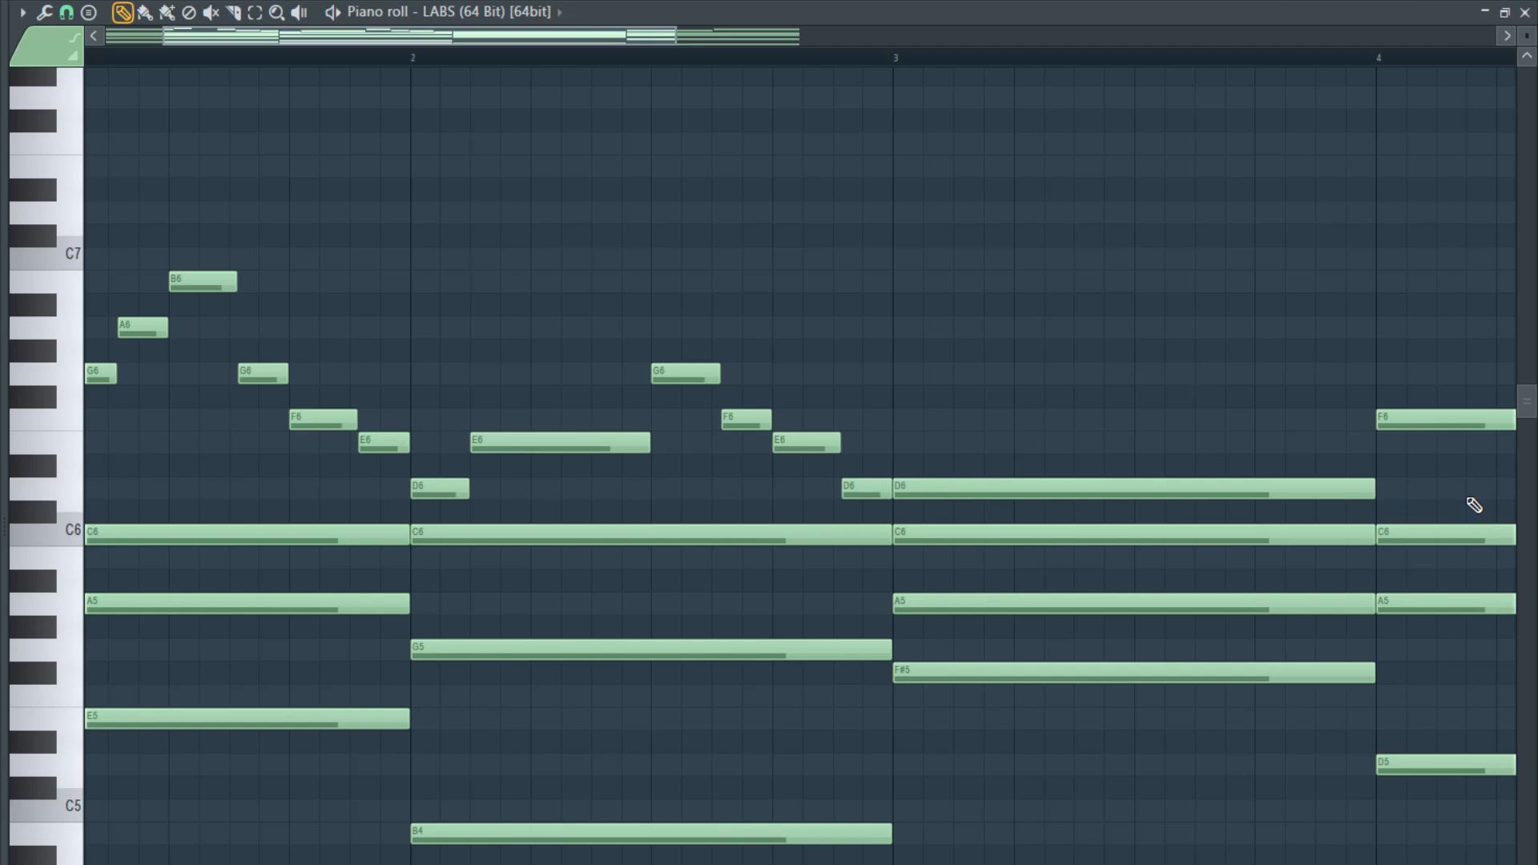
- Shorten bar 3's D6, add an E6 directly after it, and adjust the E6 to end at the middle of the bar
drag(1357, 486, 961, 450)
key(space)
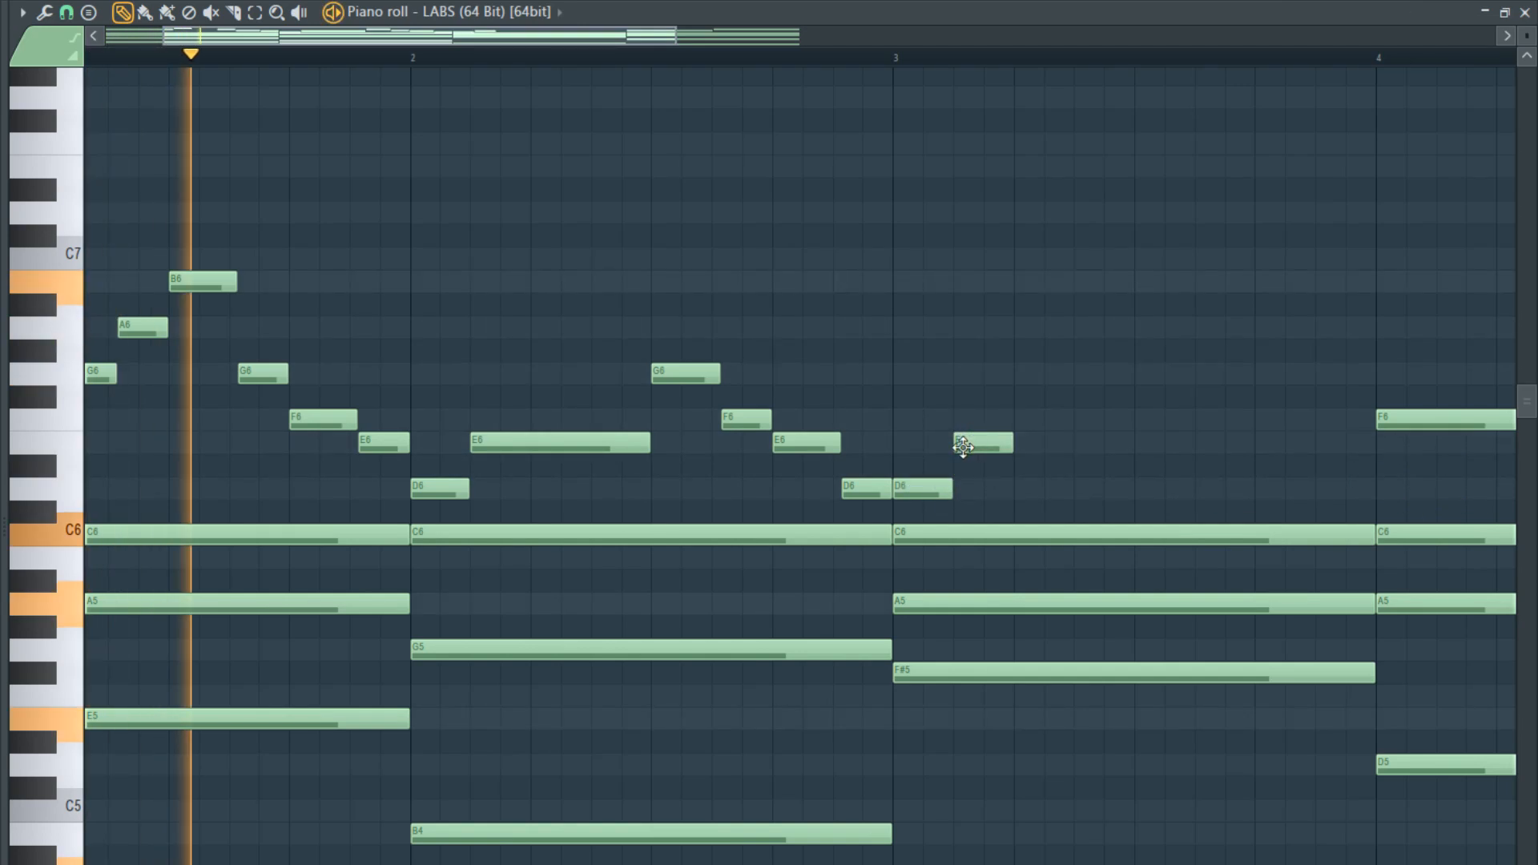
scroll(710, 432, down, 3)
scroll(543, 488, down, 2)
scroll(484, 446, up, 4)
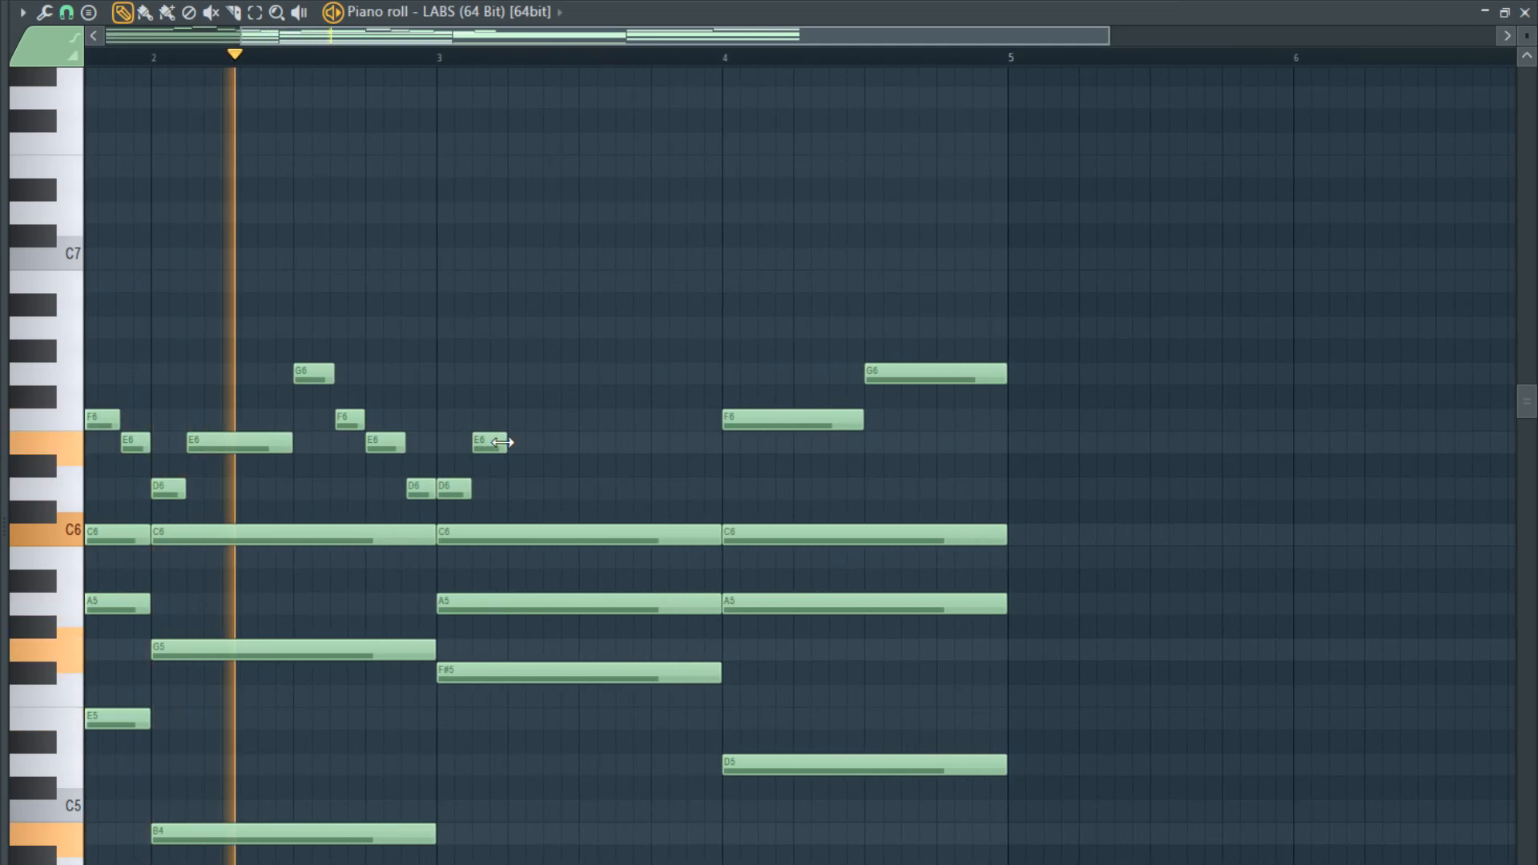
drag(505, 442, 714, 467)
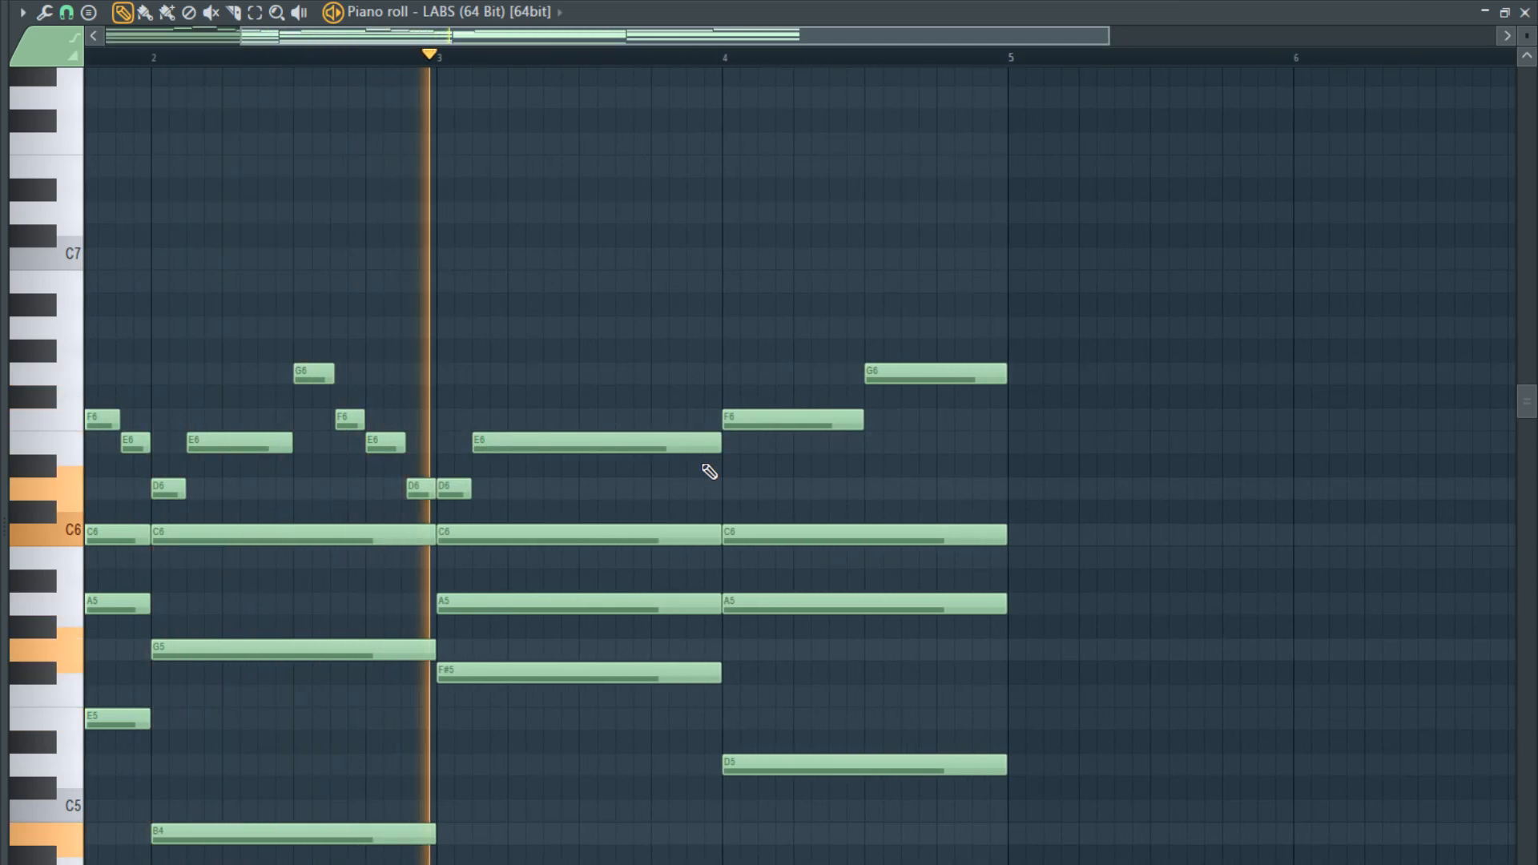
key(space)
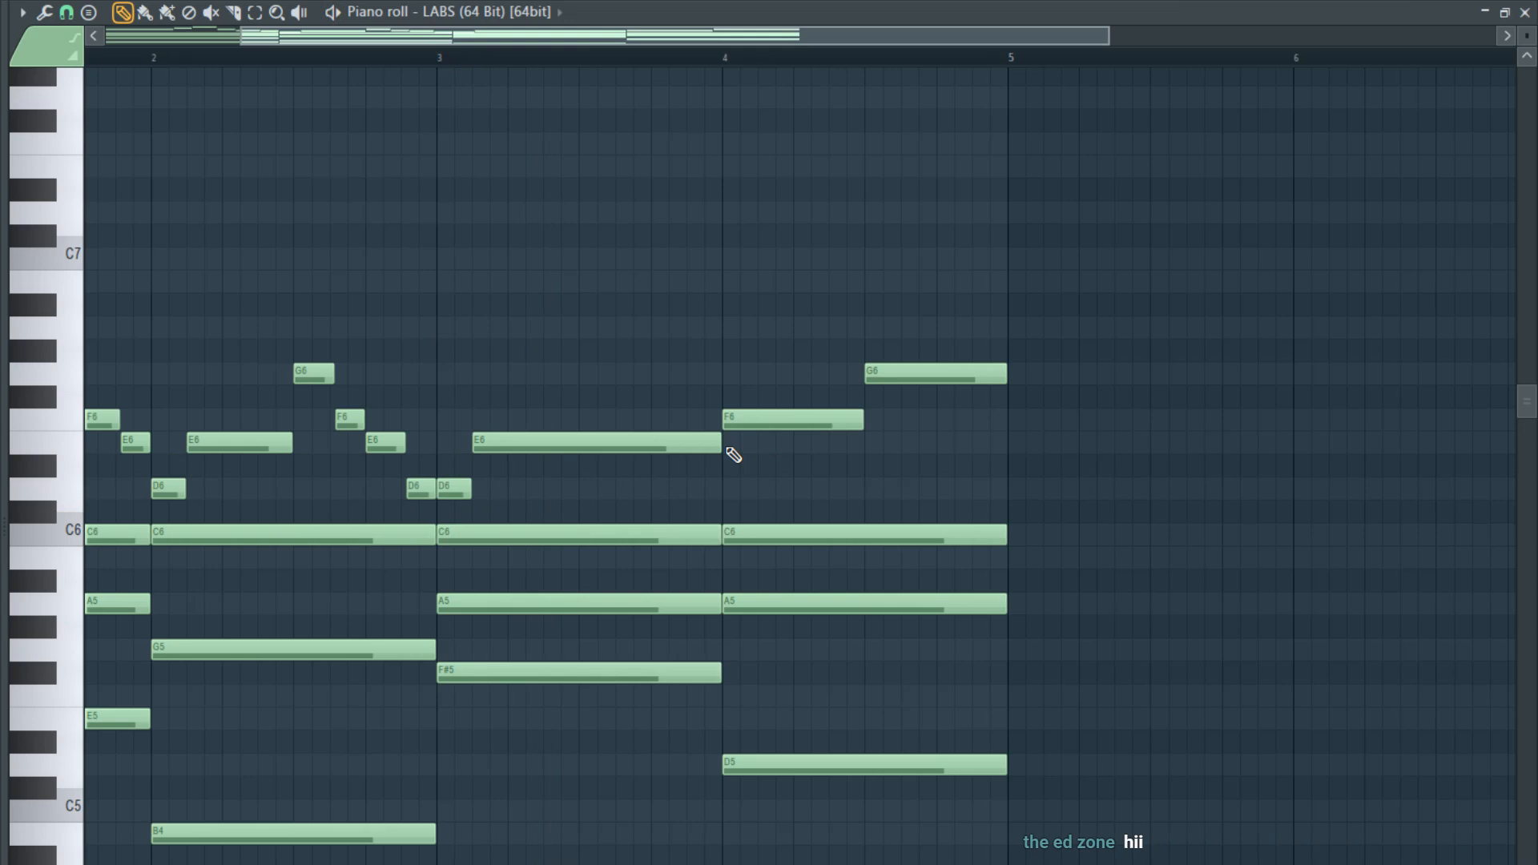
drag(692, 453, 592, 460)
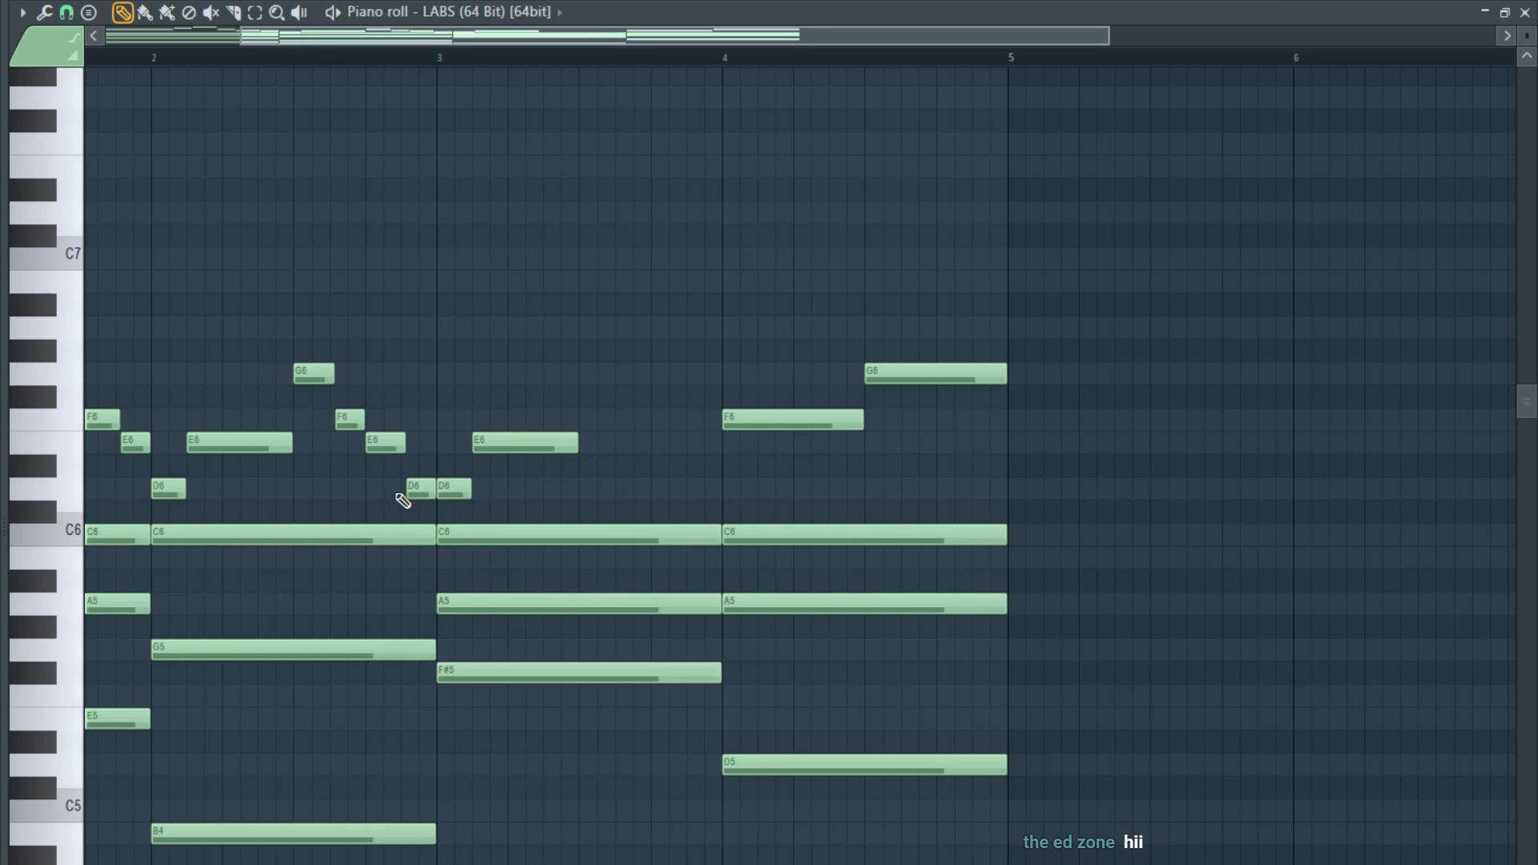
- Copy bar 2's closing G6, F6, E6, D6 run into the second half of bar 3
drag(403, 501, 587, 386)
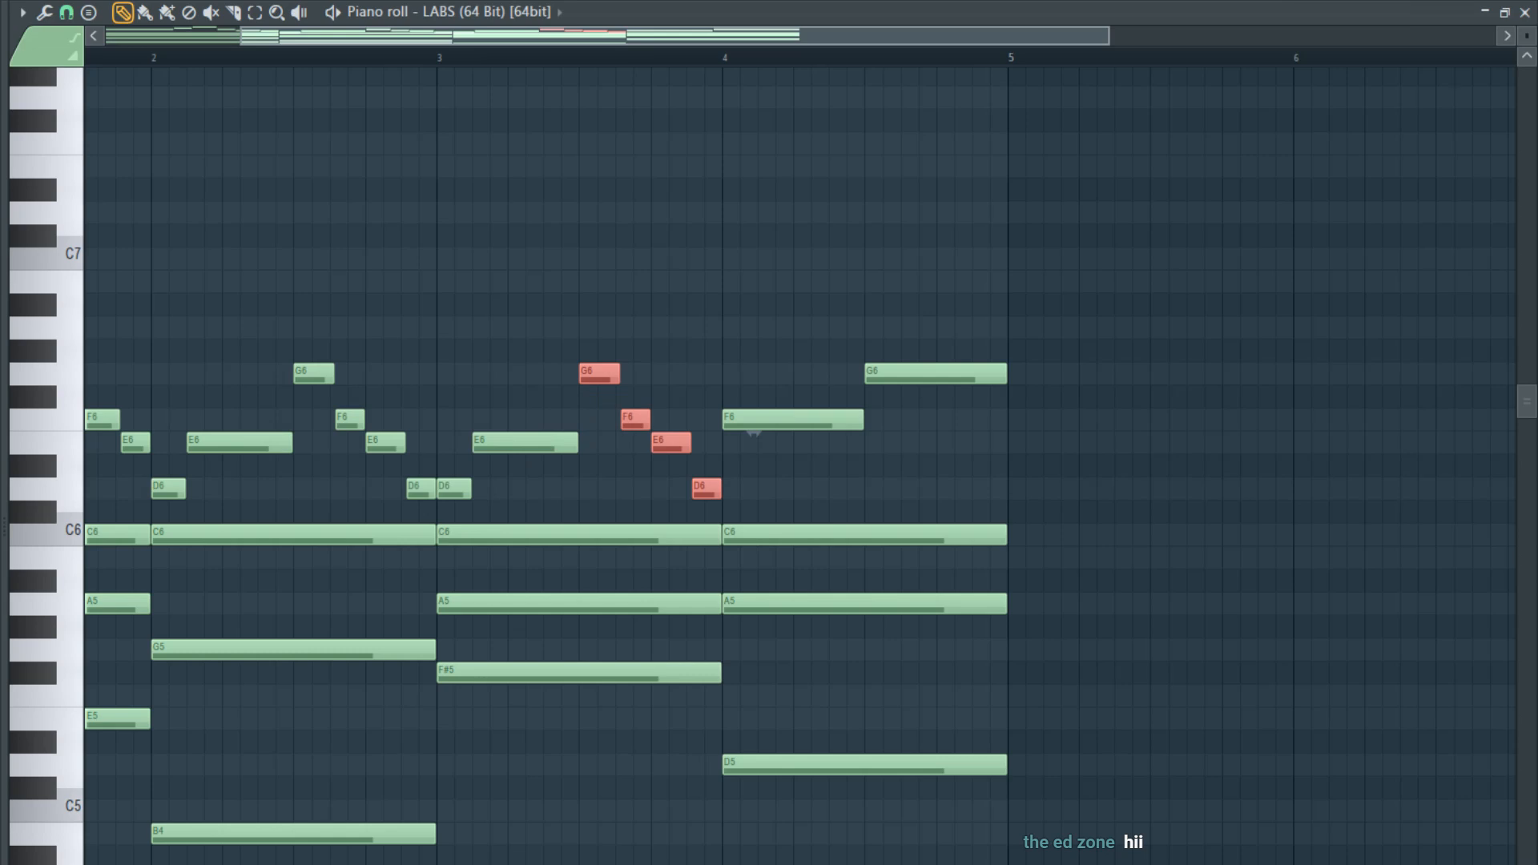
scroll(656, 478, right, 2)
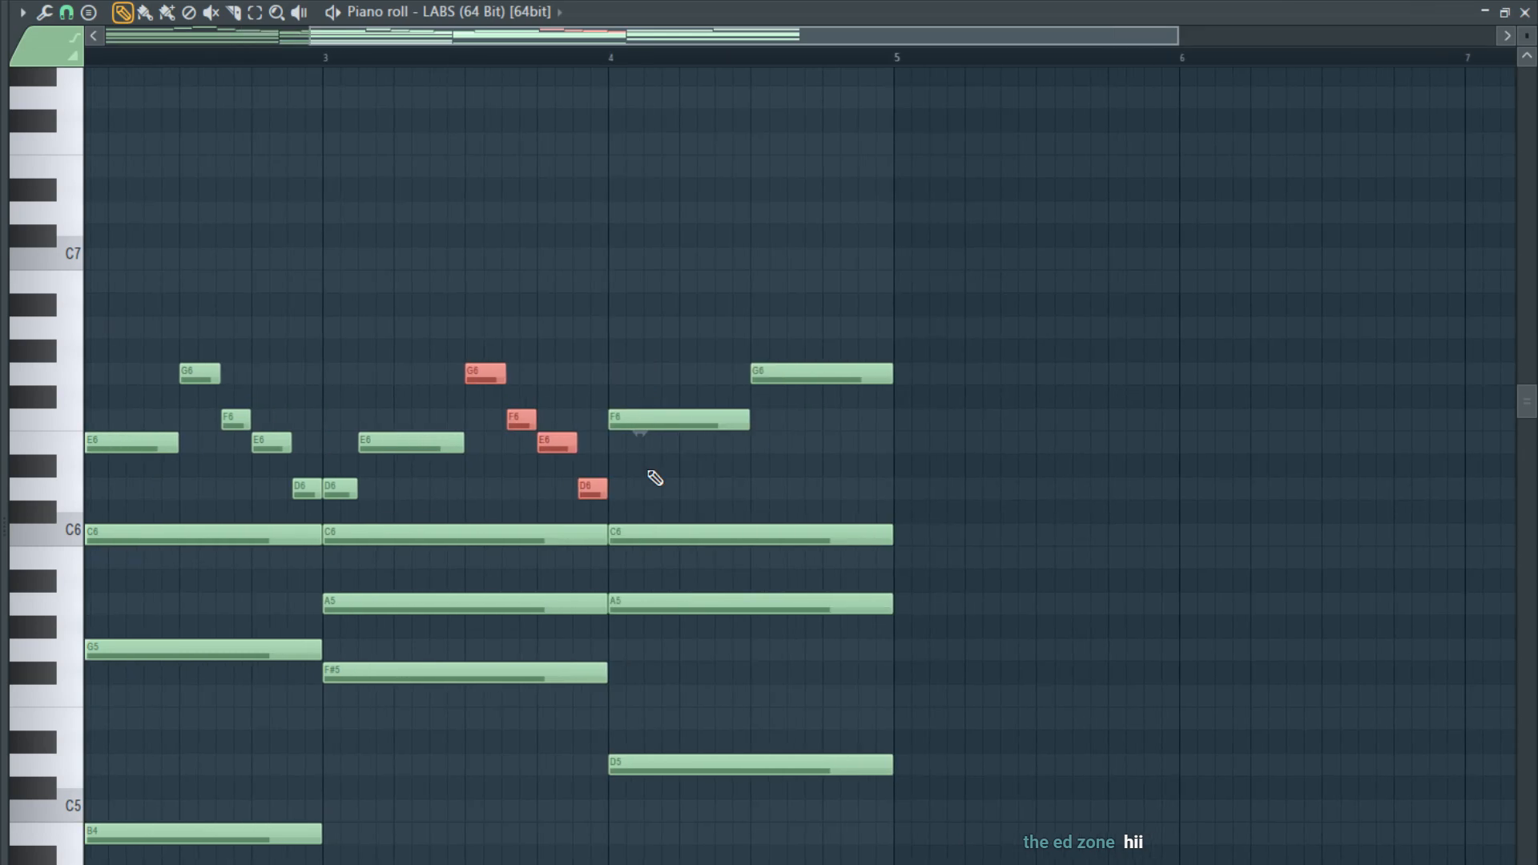
scroll(655, 478, up, 1)
key(space)
- Reorder bar 3's last two notes as D6 and E6, and build a descending F6, E6, D6, C6 line in bar 4
ctrl+click(580, 439)
drag(580, 439, 625, 437)
scroll(593, 440, down, 3)
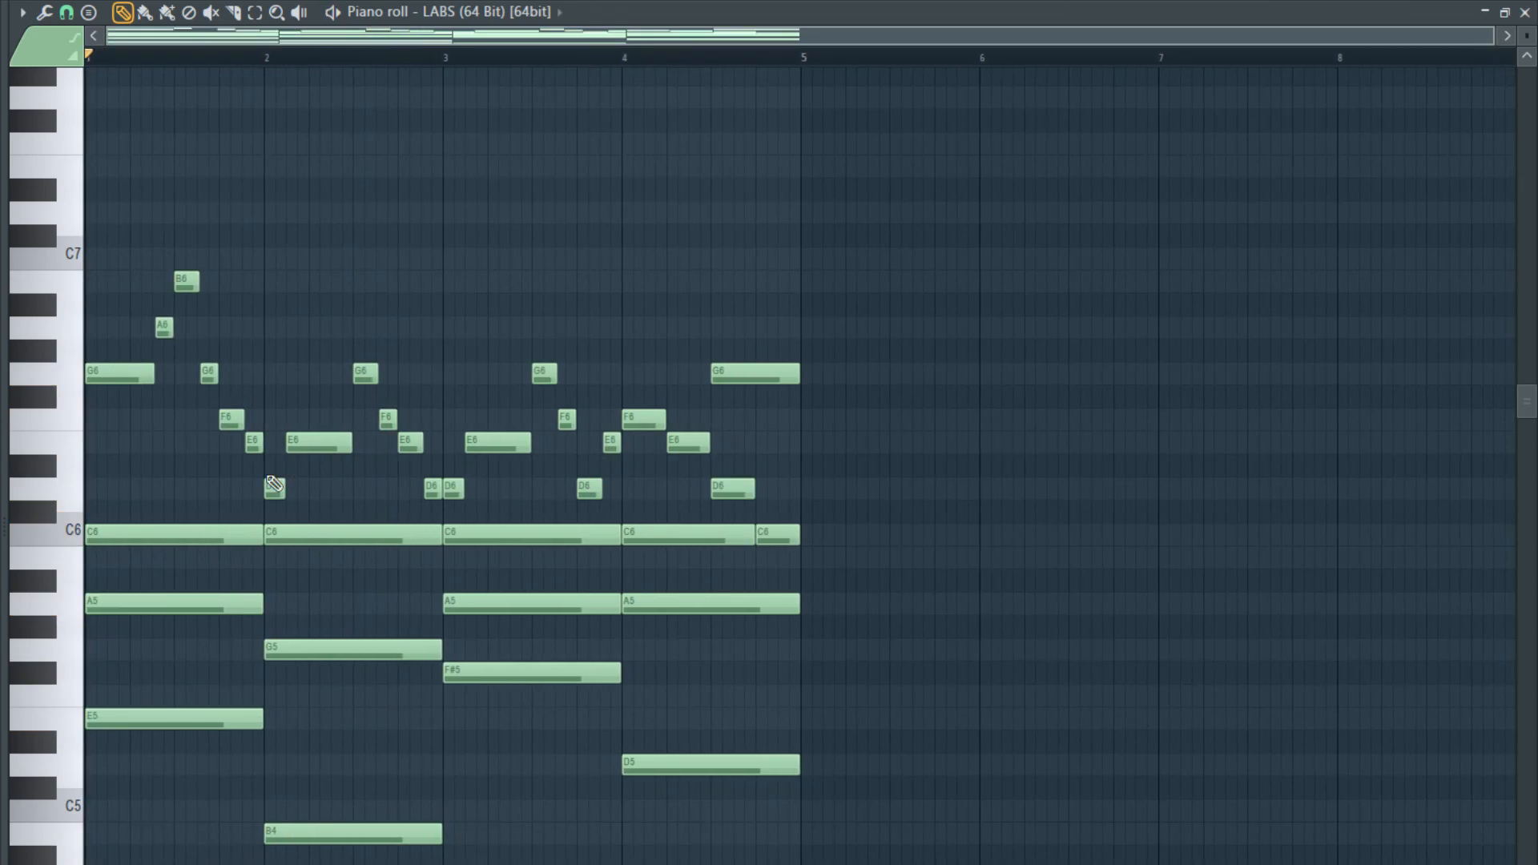
scroll(88, 536, up, 1)
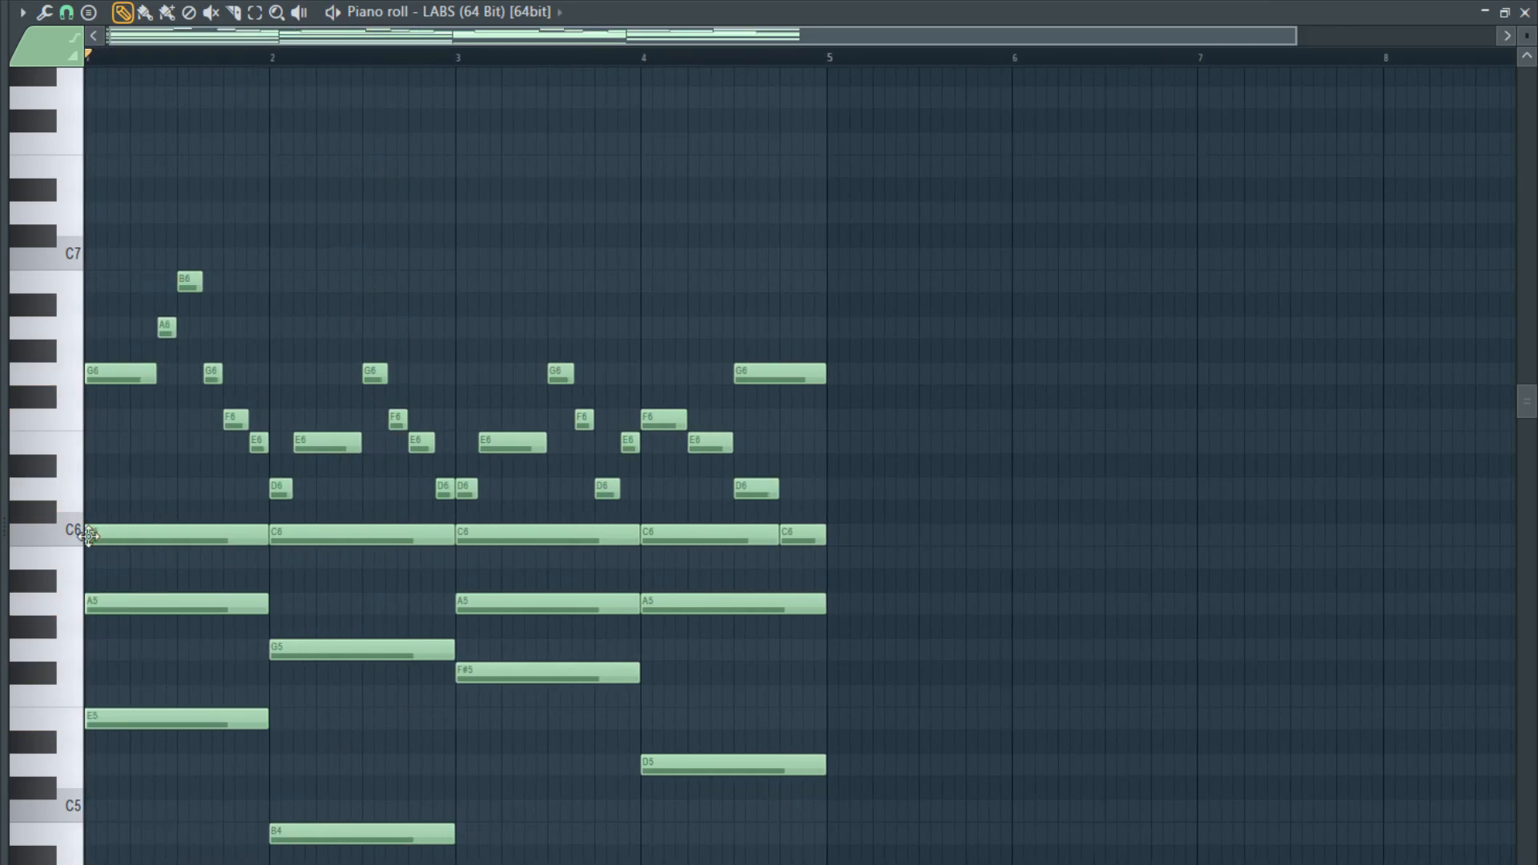
- Cut bar 1's sustained C6 short and replace its long A5 with a short A5 followed by a short C6
scroll(88, 536, up, 2)
scroll(52, 464, up, 1)
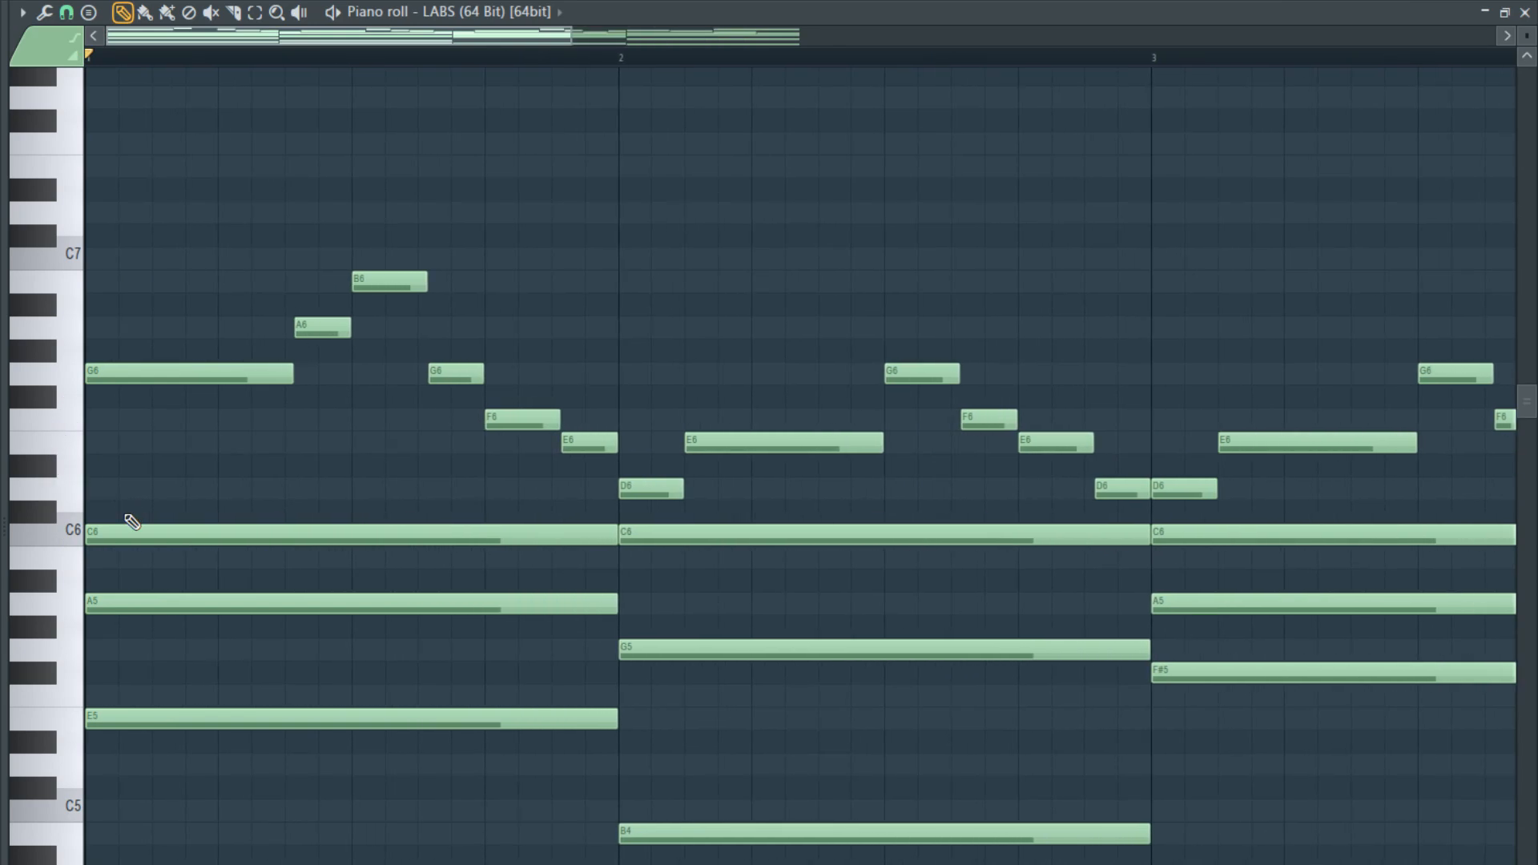
scroll(140, 519, down, 1)
drag(609, 467, 145, 512)
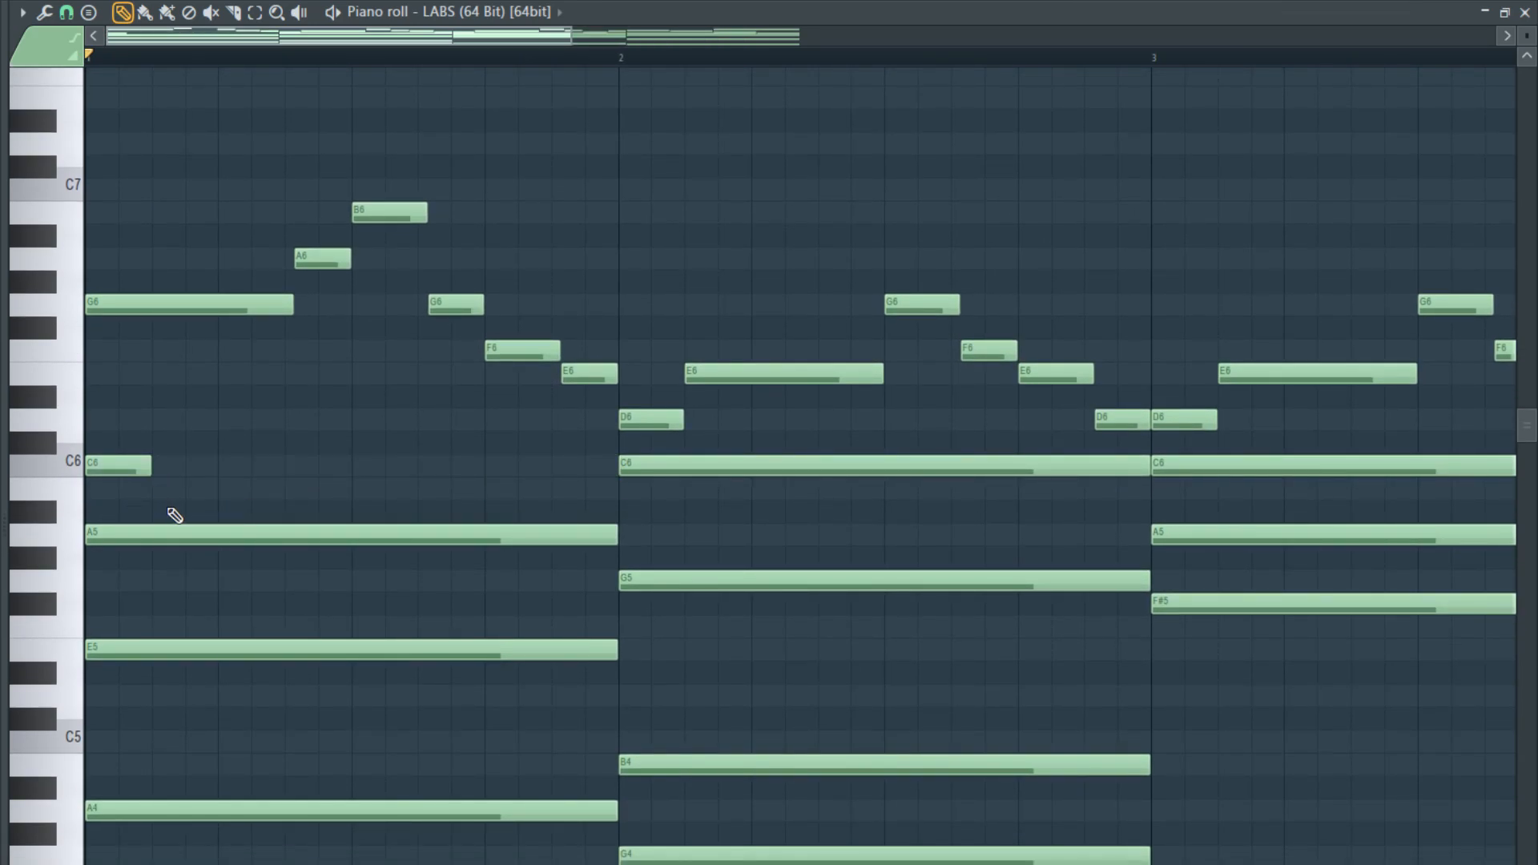
right_click(171, 535)
click(154, 536)
click(223, 466)
key(space)
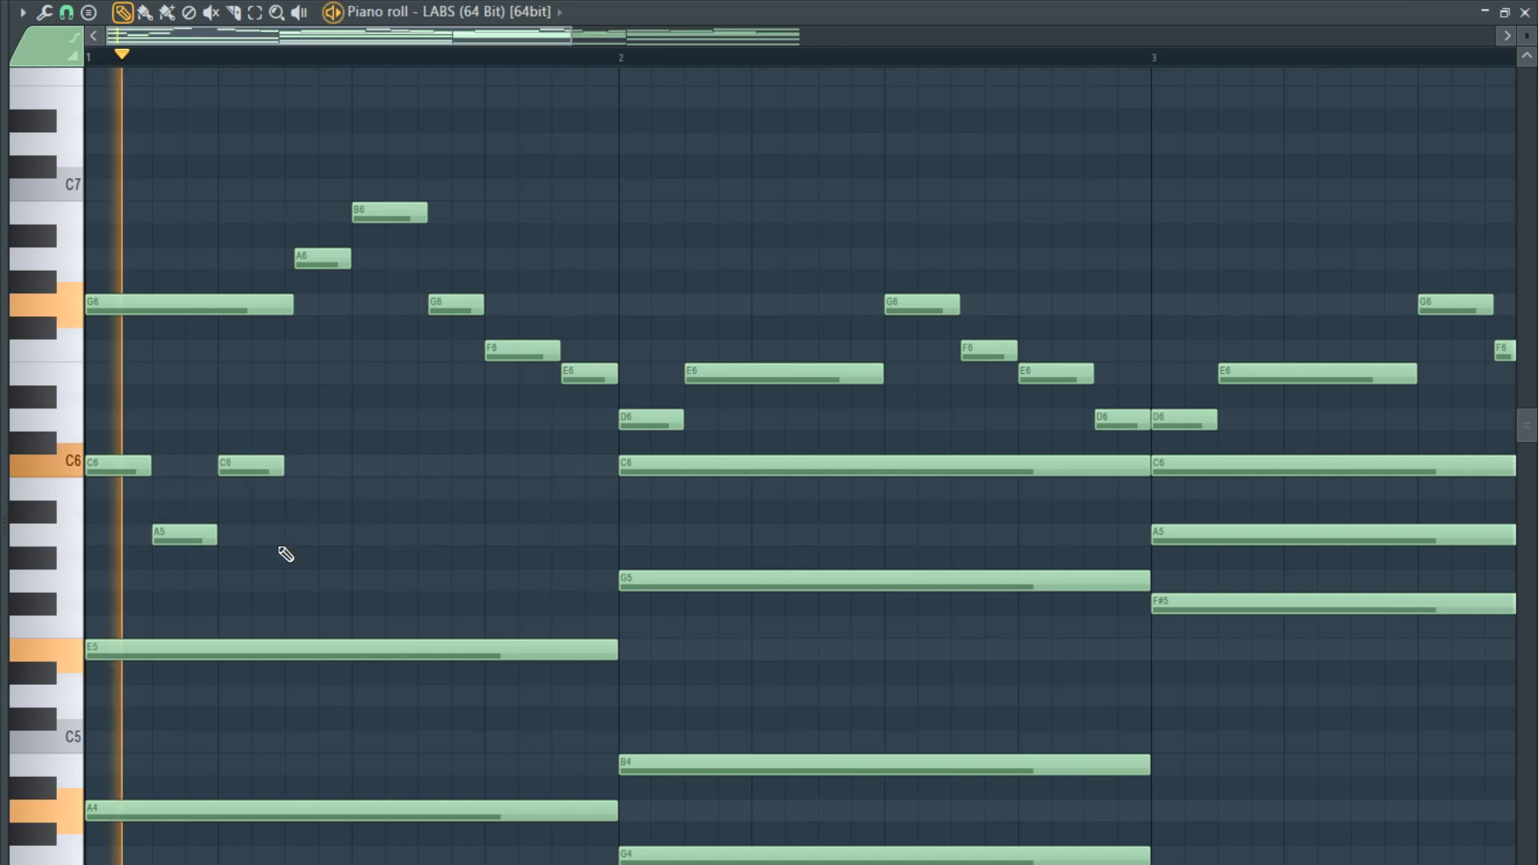
- Continue the short alternating A5 and C6 notes to the end of bar 1 and play them
click(287, 534)
click(356, 466)
key(space)
click(422, 534)
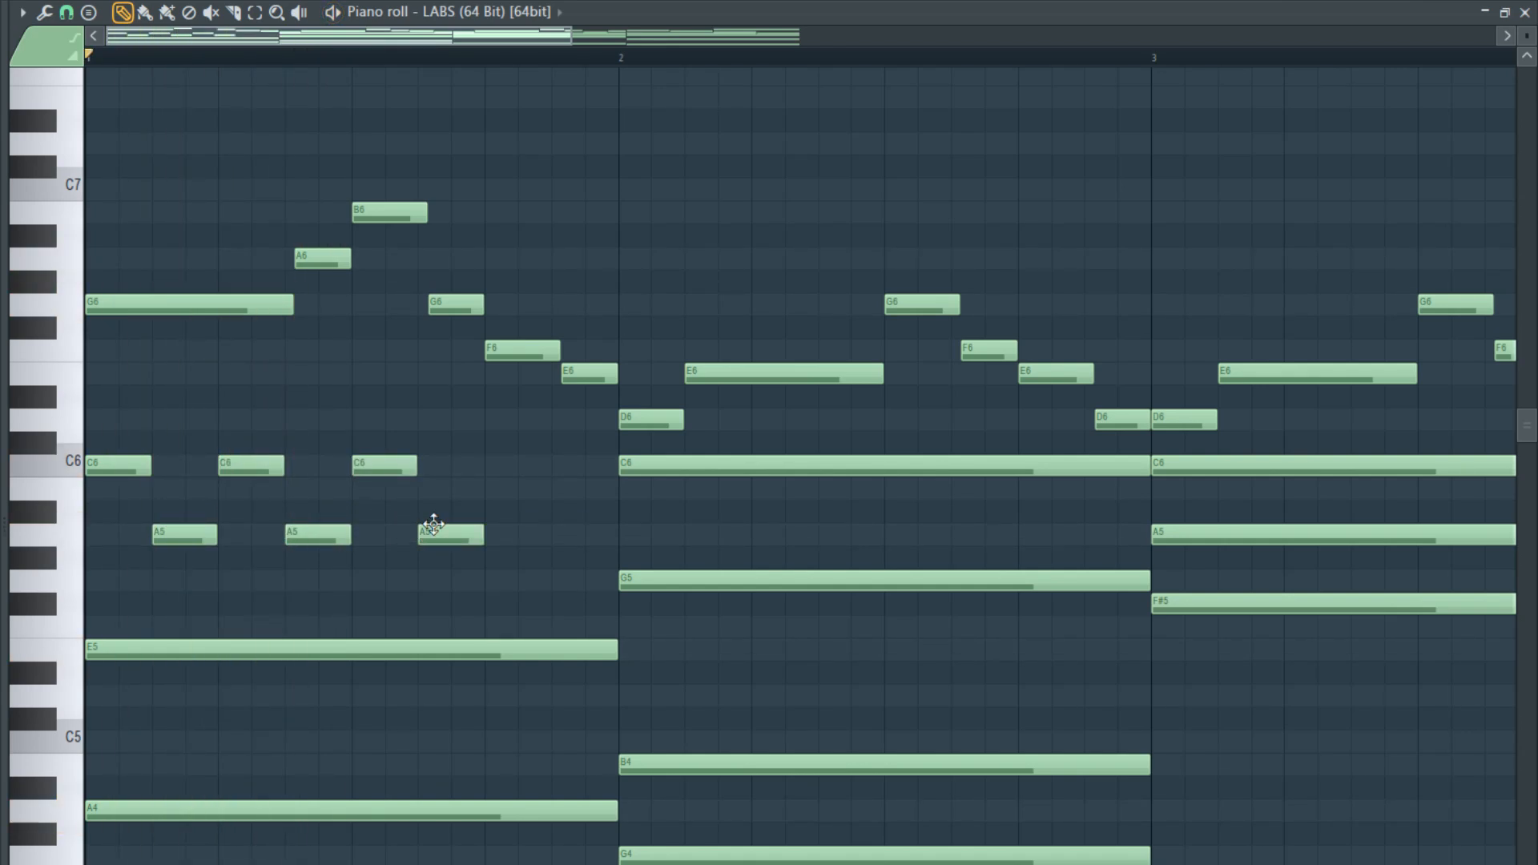
key(space)
click(489, 466)
click(553, 535)
ctrl+scroll(542, 539, down, 4)
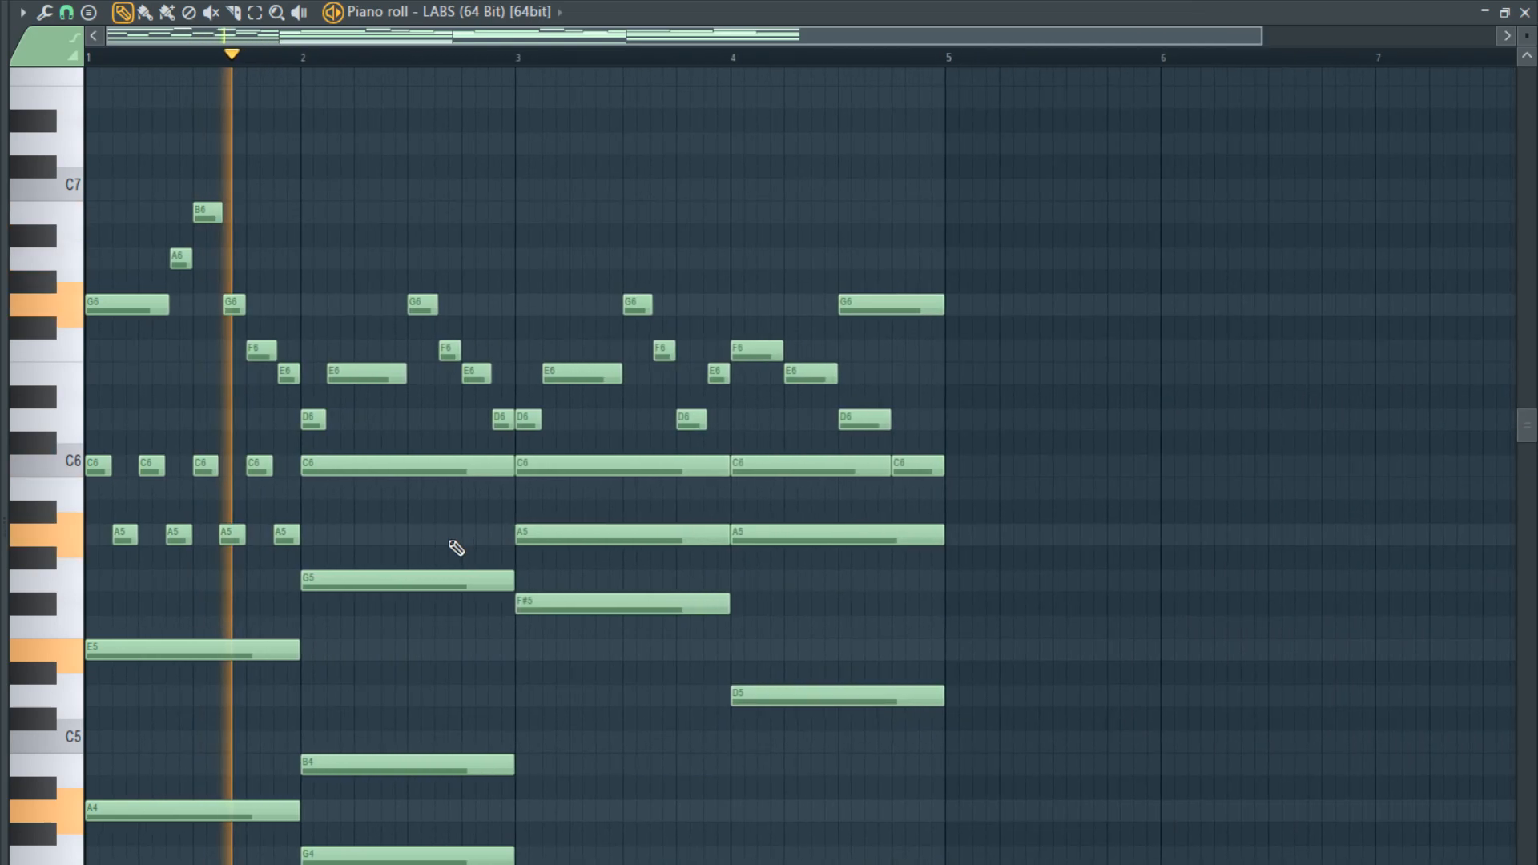
key(space)
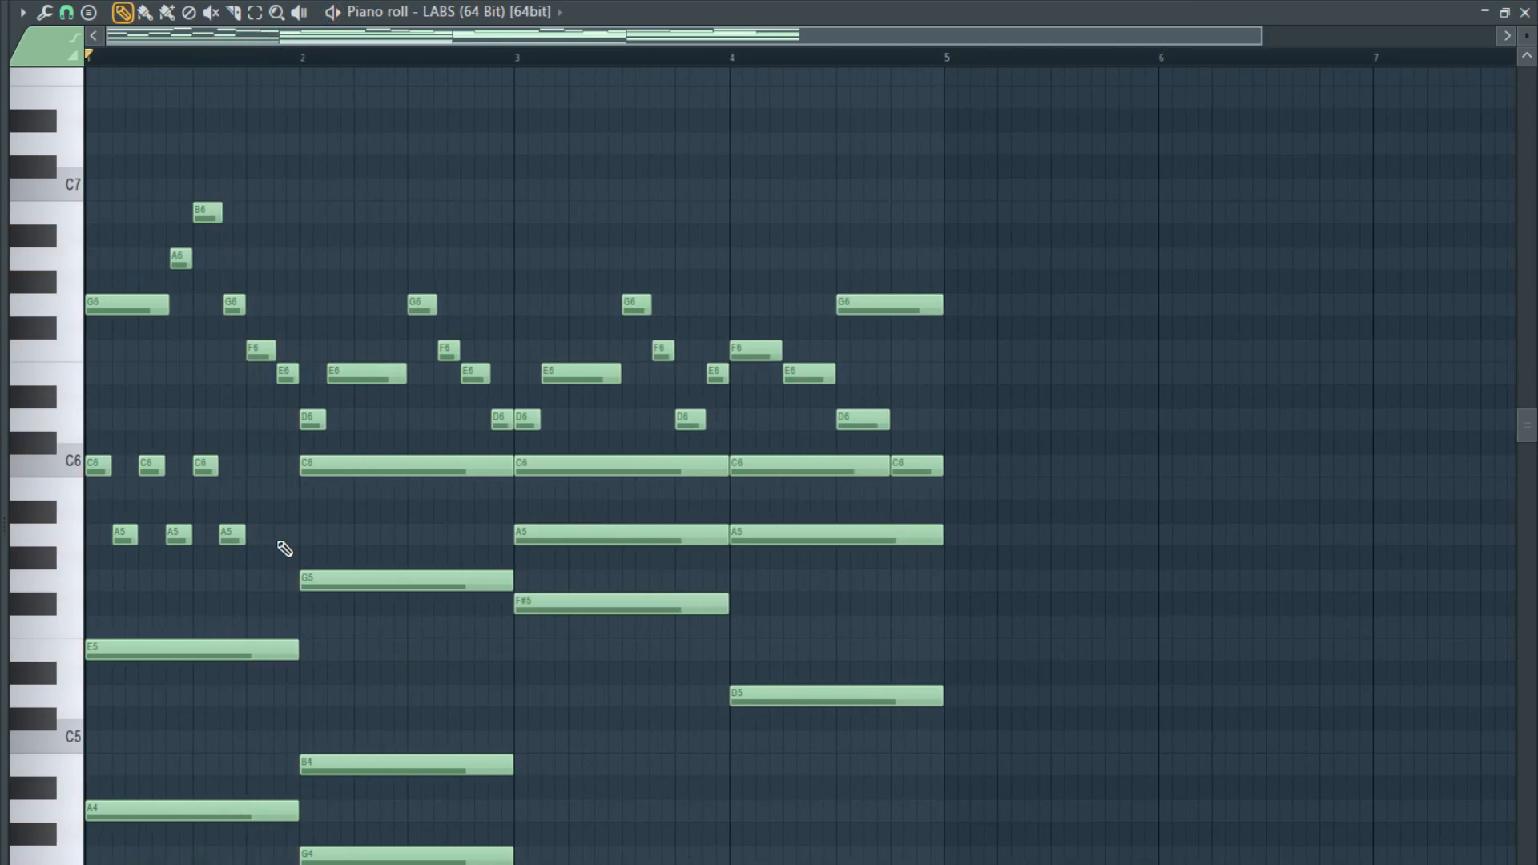
- Undo bar 1's alternating short C6 and A5 notes to restore both sustained chord notes
key(ctrl+alt+z)
key(ctrl+alt+z)
key(ctrl+alt+z)
key(ctrl+alt+z)
key(ctrl+alt+z)
key(ctrl+alt+z)
key(ctrl+alt+z)
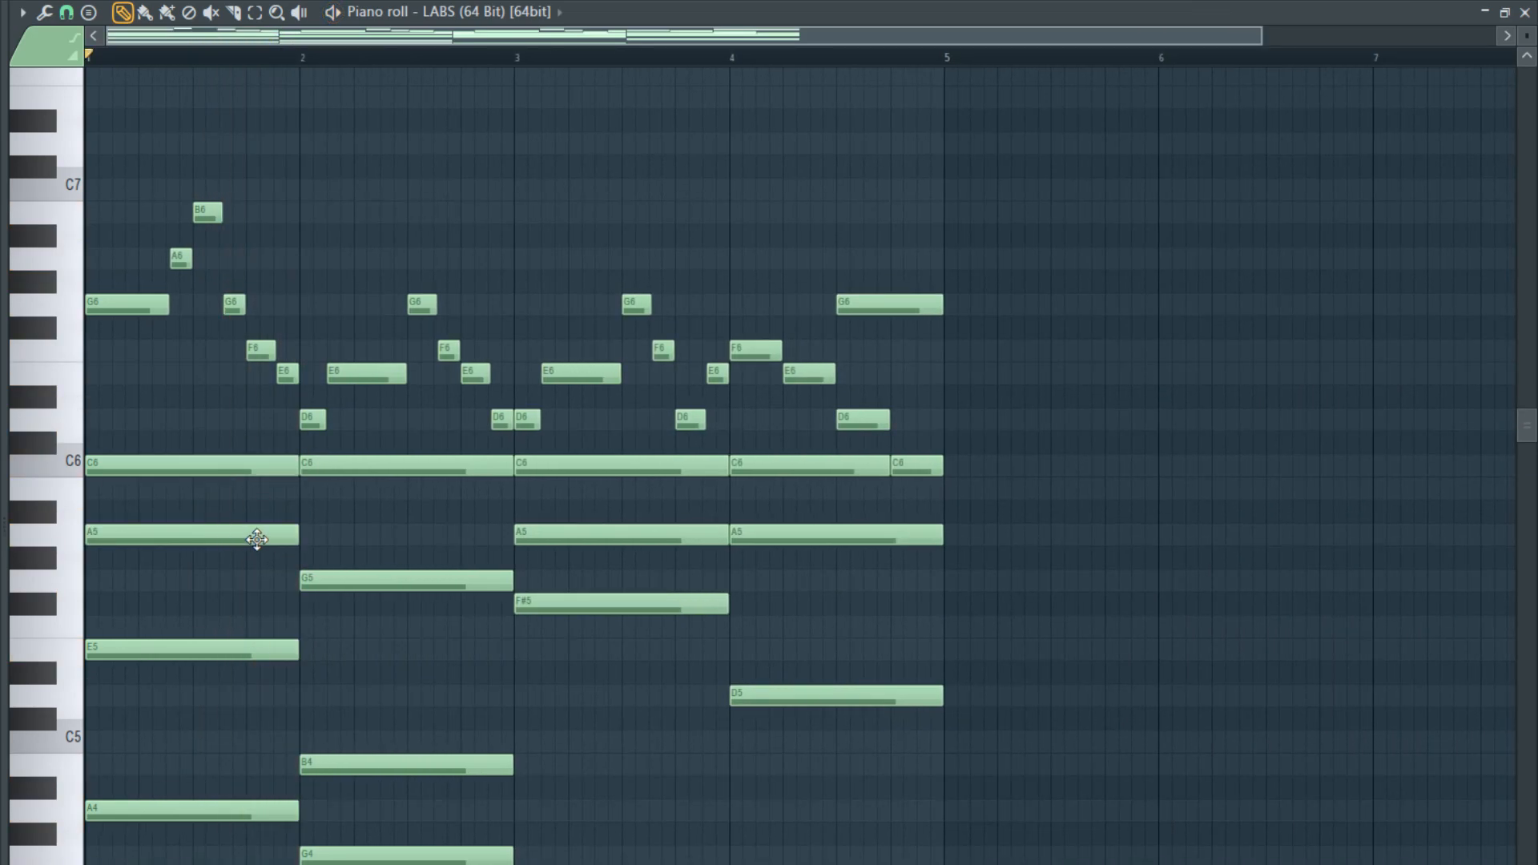
key(Escape)
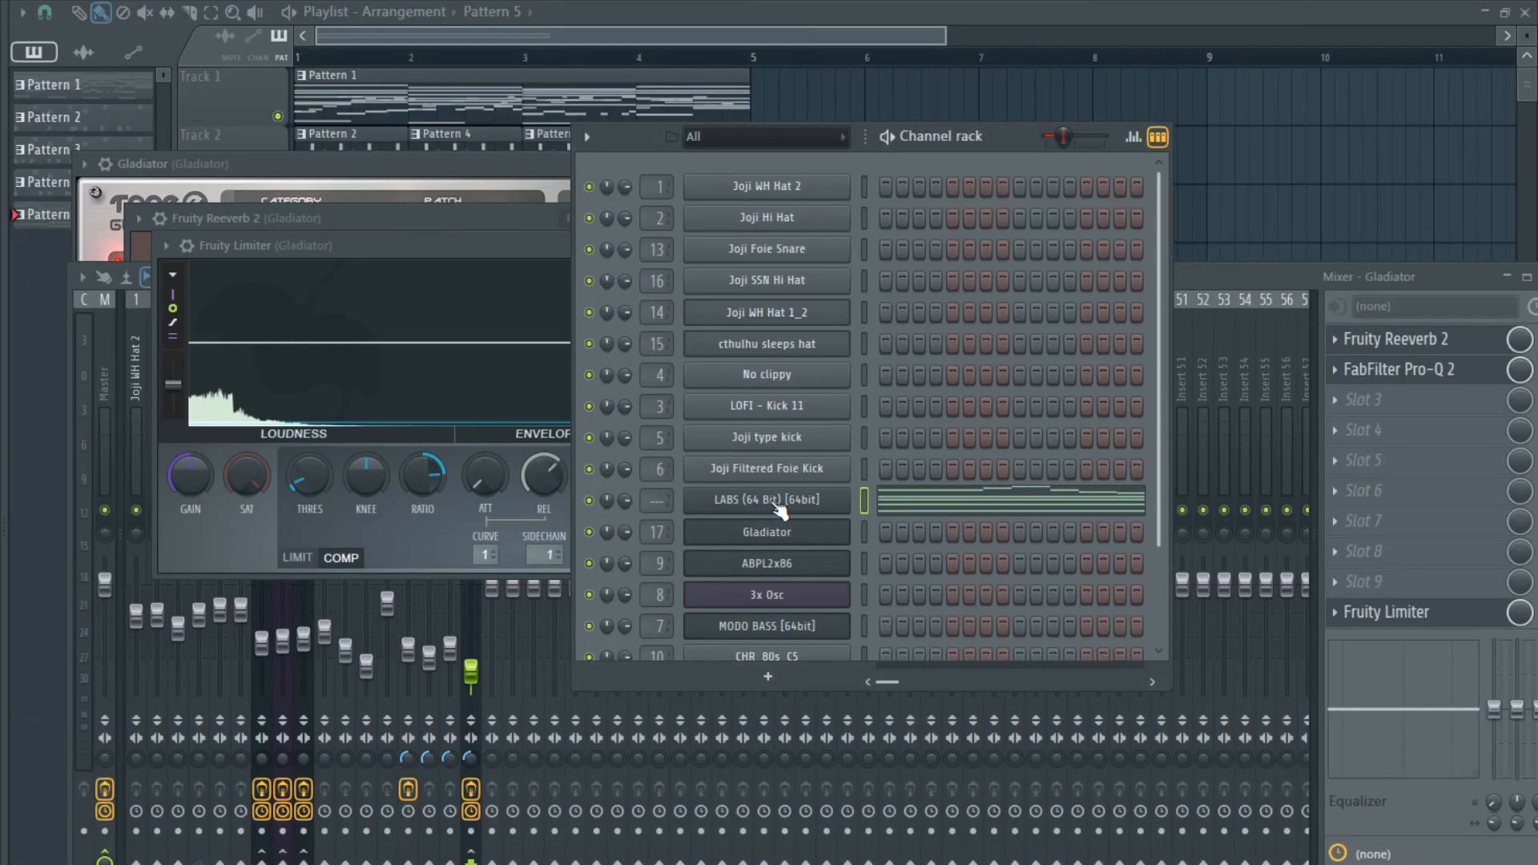
key(space)
click(914, 503)
key(space)
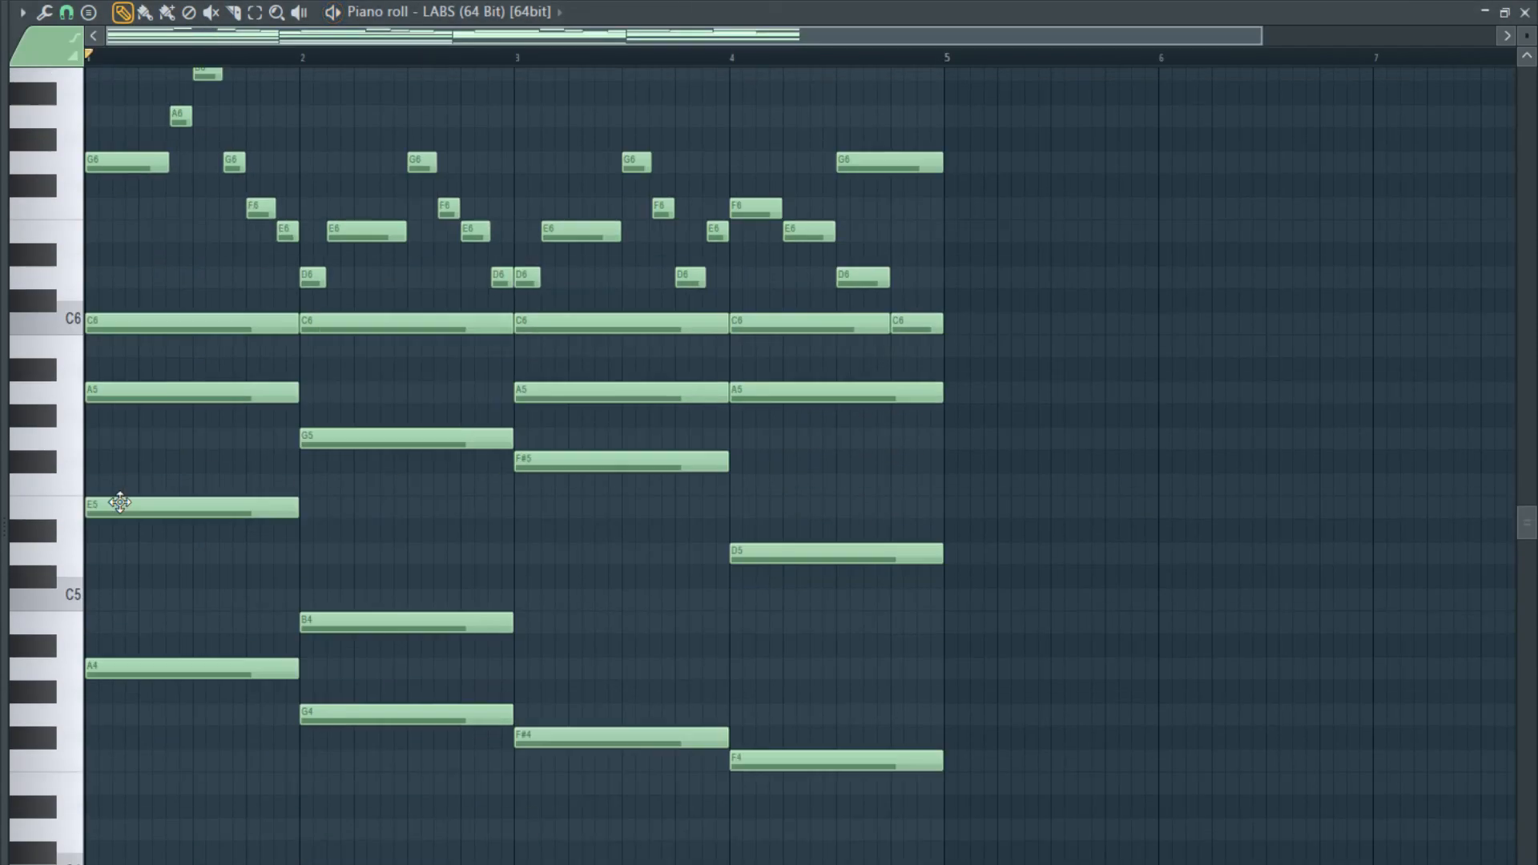
- Place a C5 between bar 1's A4 and E5, starting three grid steps in, and shorten it to three steps
scroll(145, 538, down, 2)
ctrl+scroll(41, 539, up, 3)
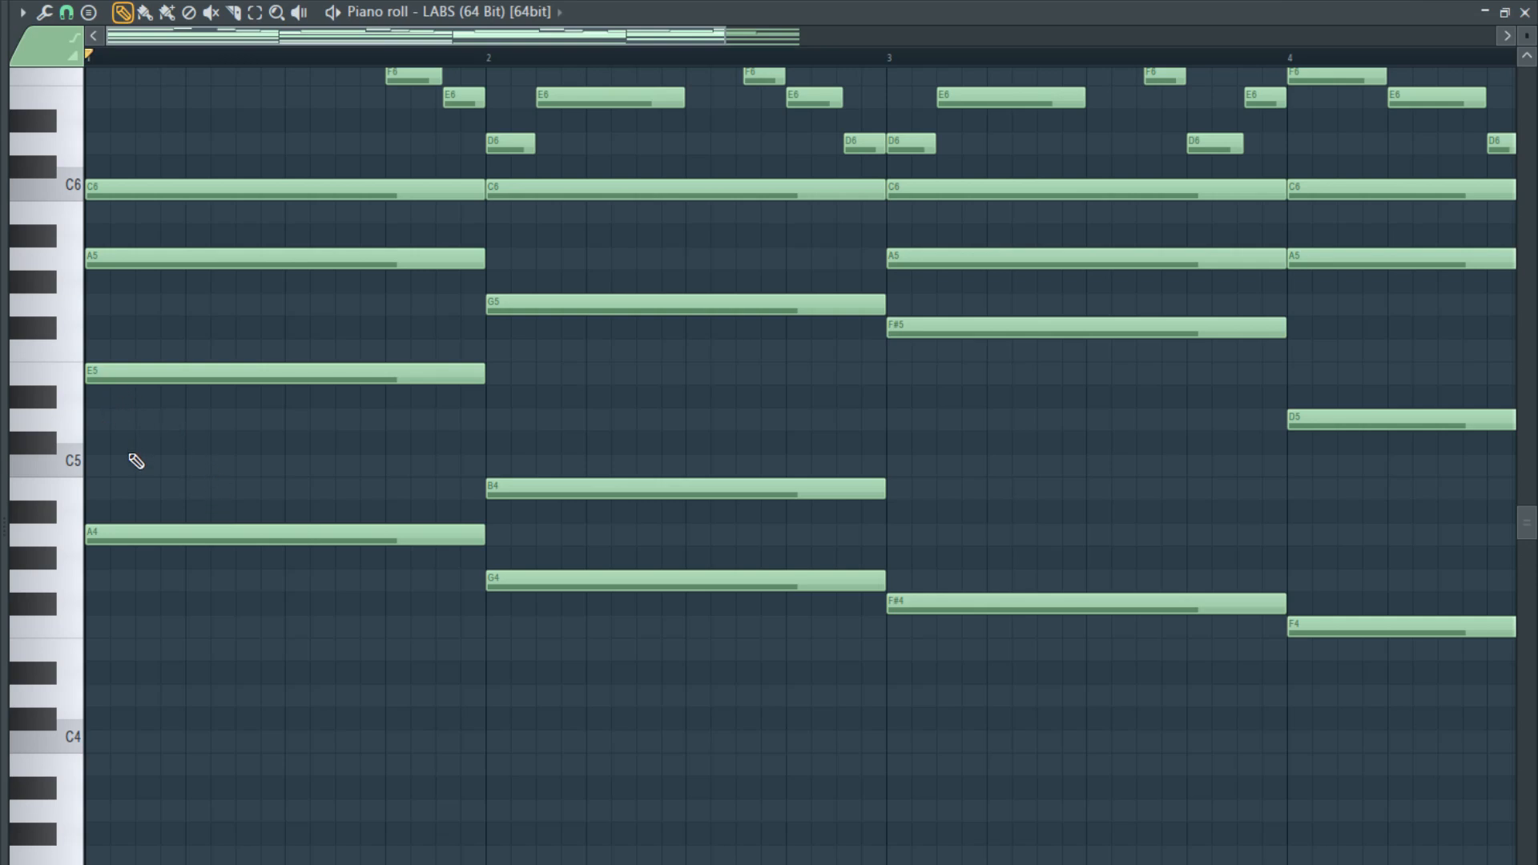
click(135, 526)
click(120, 463)
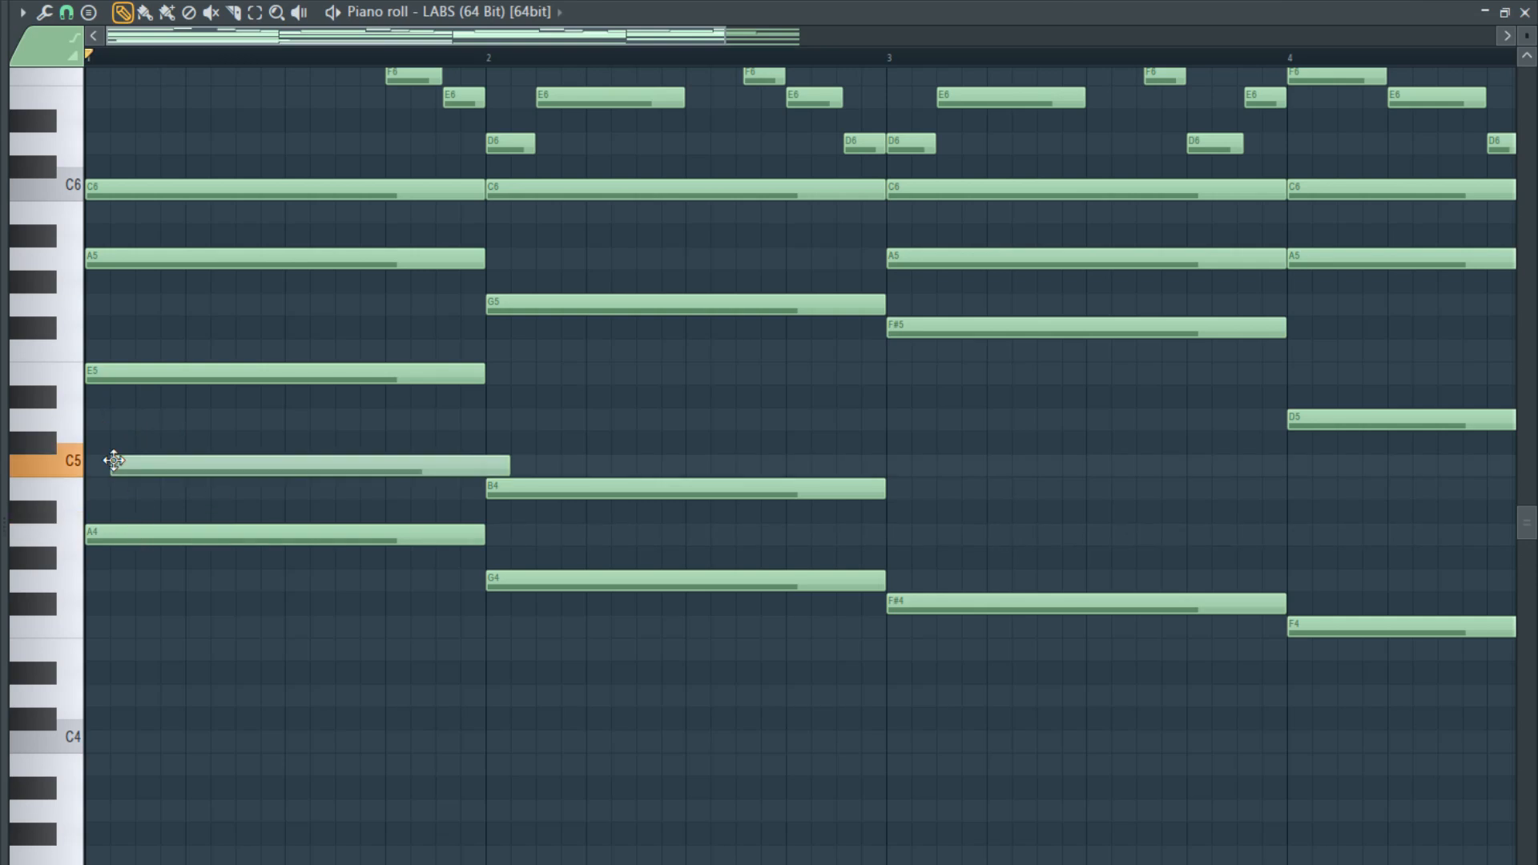
ctrl+scroll(320, 457, up, 2)
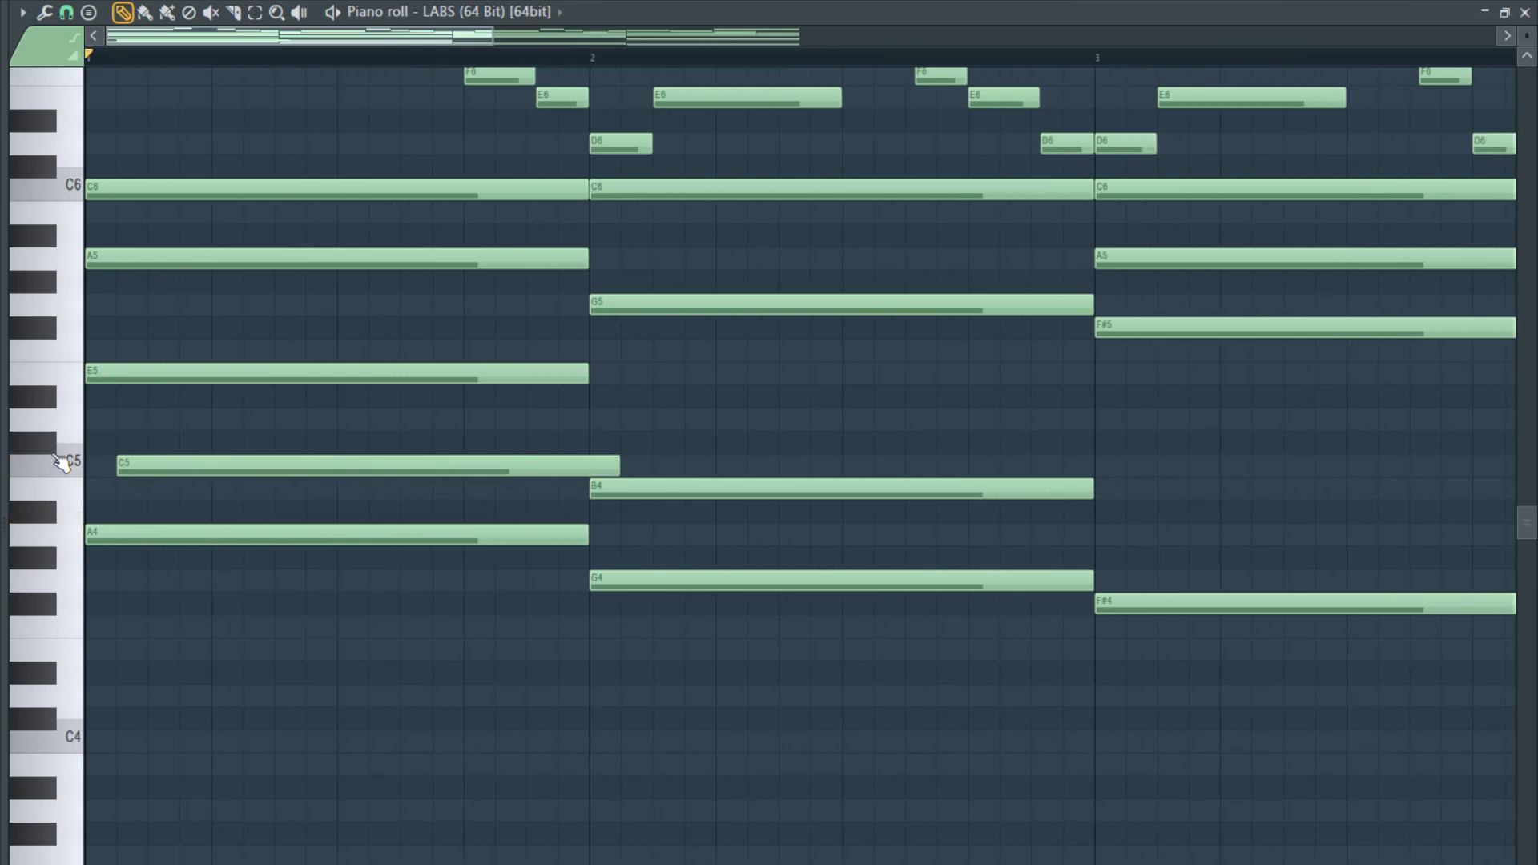
drag(321, 462, 403, 457)
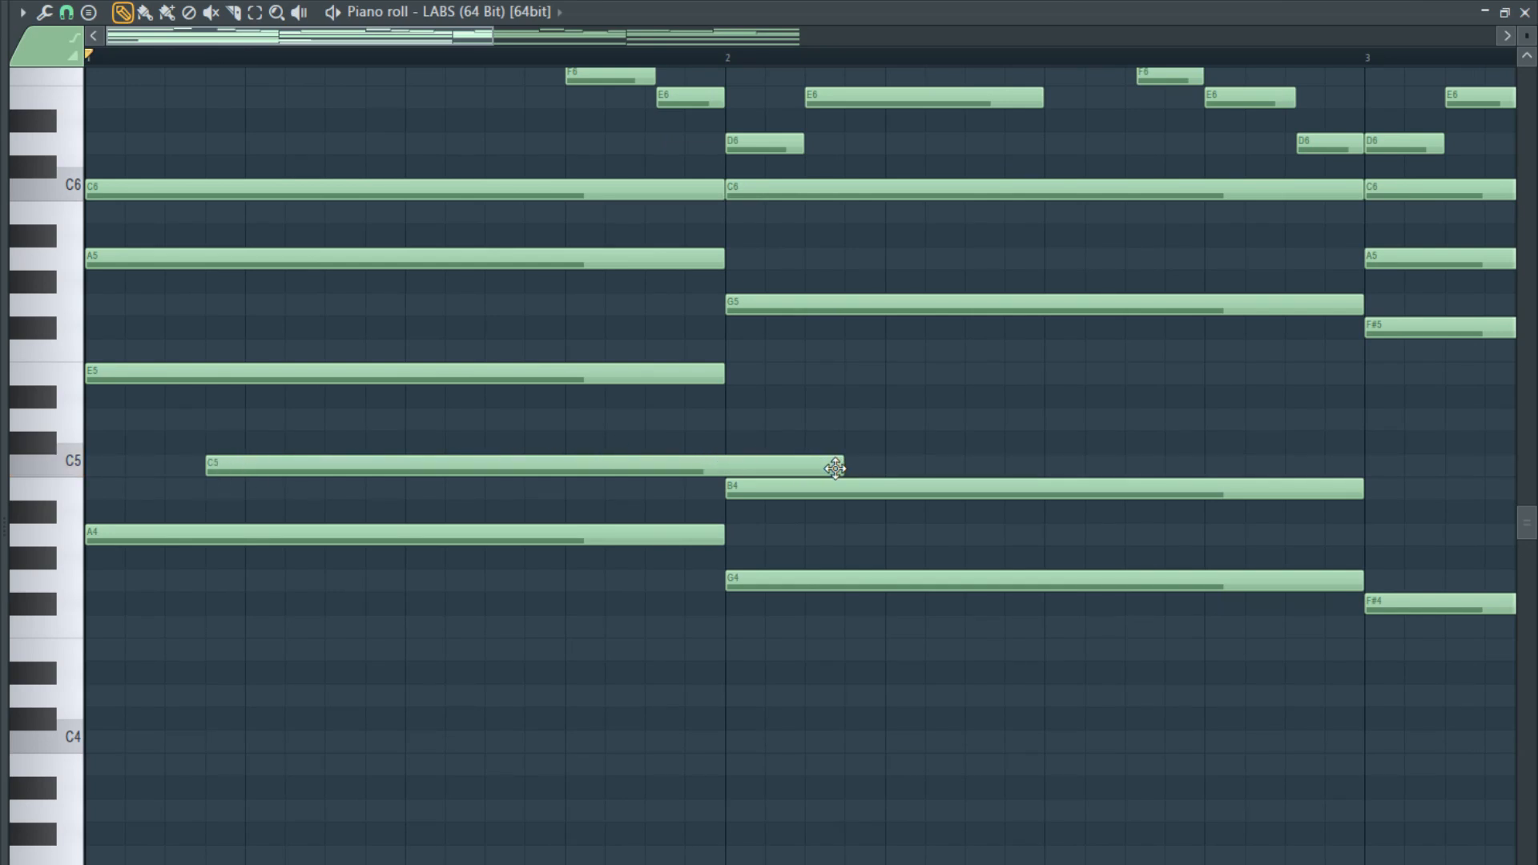
drag(833, 469, 306, 476)
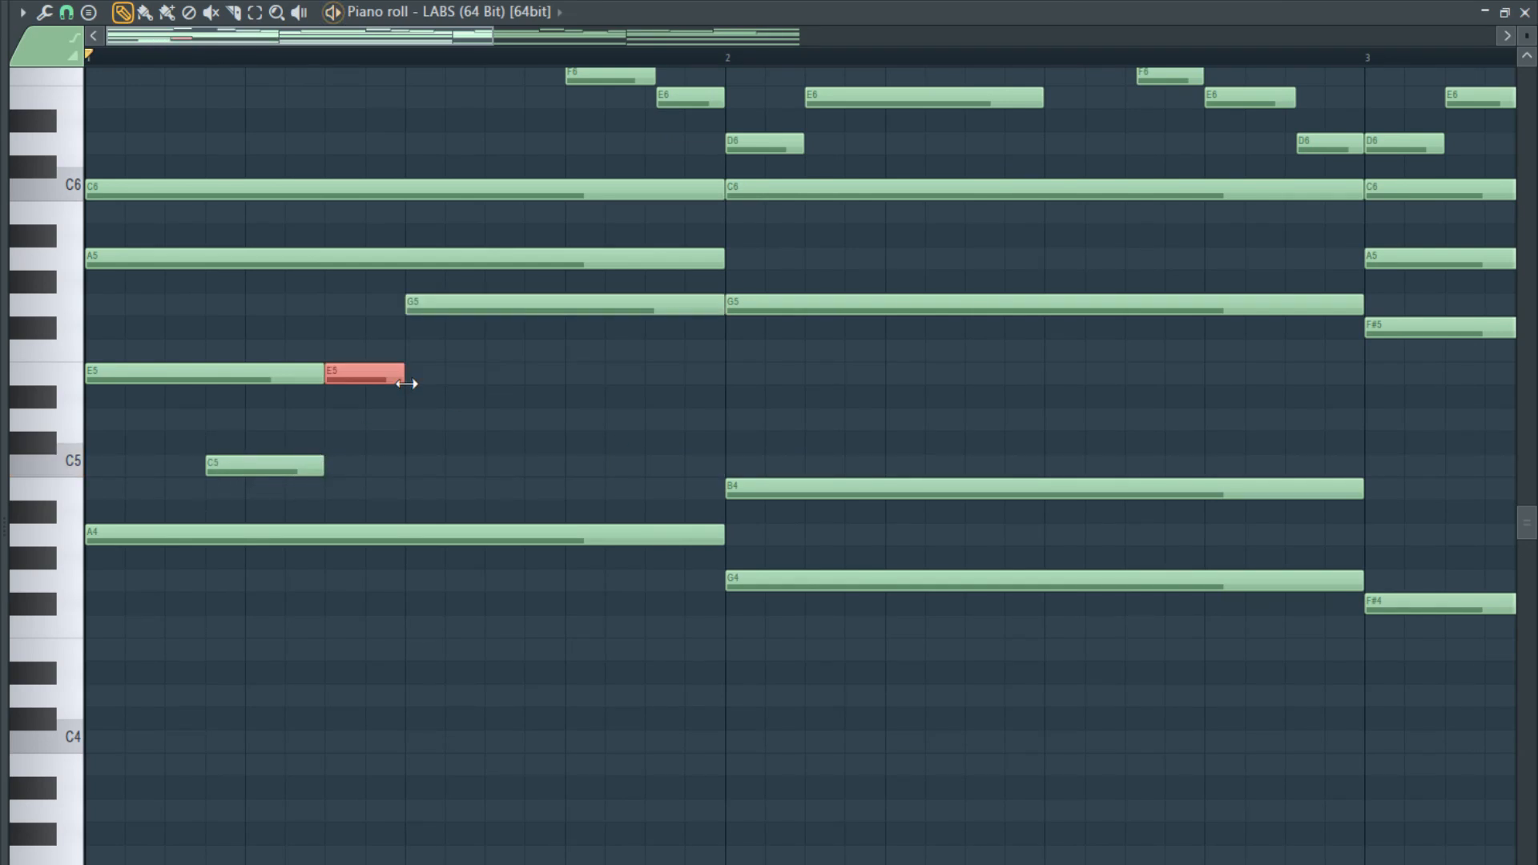
- Split bar 1's long E5 where the C5 ends, shorten the second part to three steps, and add a G5 in the second half
drag(406, 383, 449, 378)
key(space)
key(space)
- Move bar 1's G5 to start where the second E5 ends and trim it to the bar line
drag(488, 310, 543, 308)
drag(761, 303, 725, 313)
key(ctrl+z)
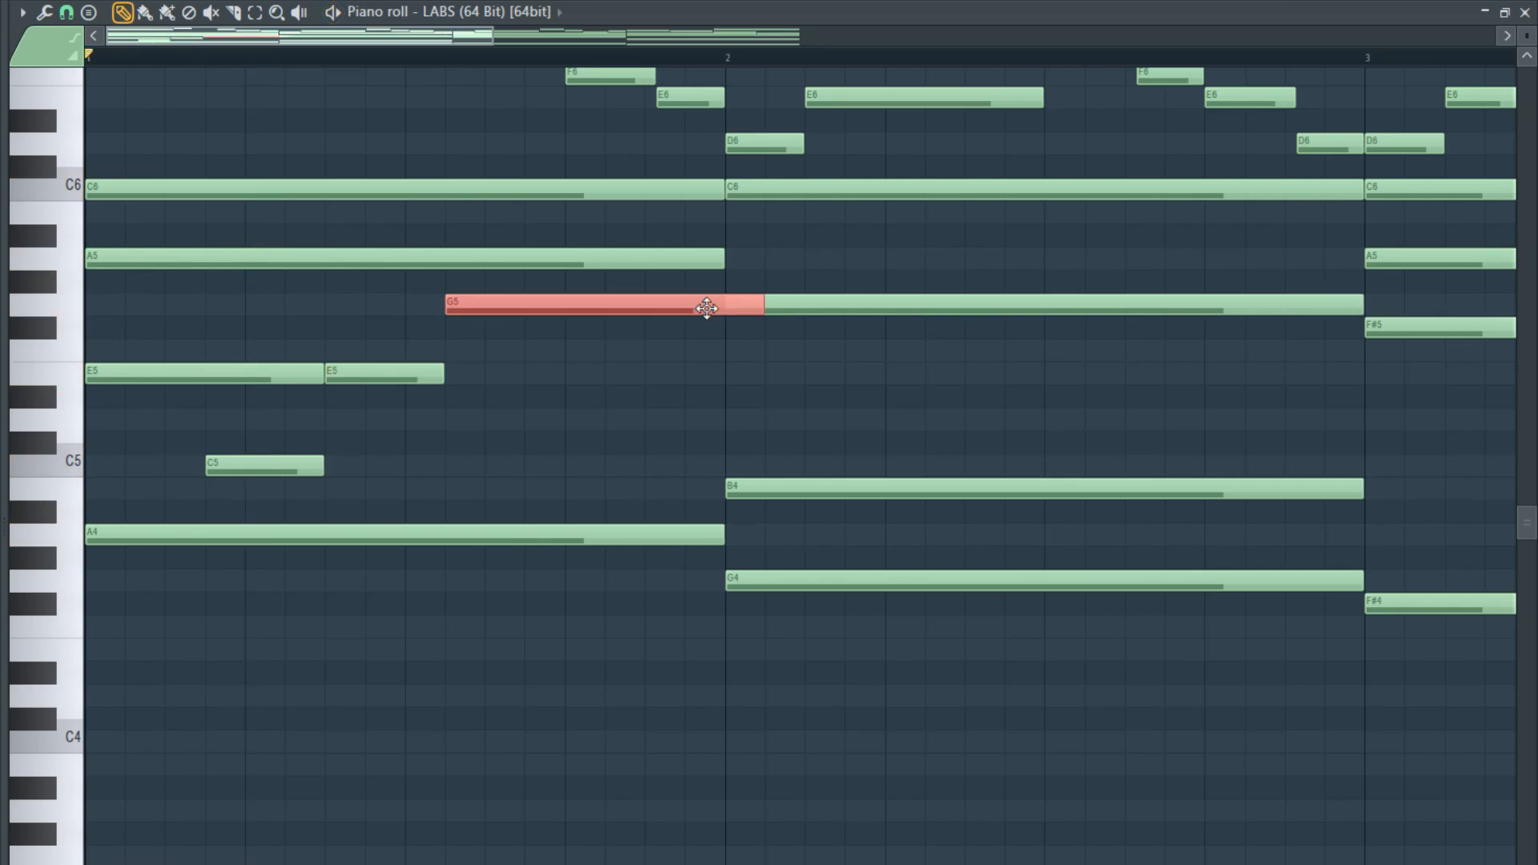
click(782, 300)
key(ctrl+z)
drag(759, 306, 707, 311)
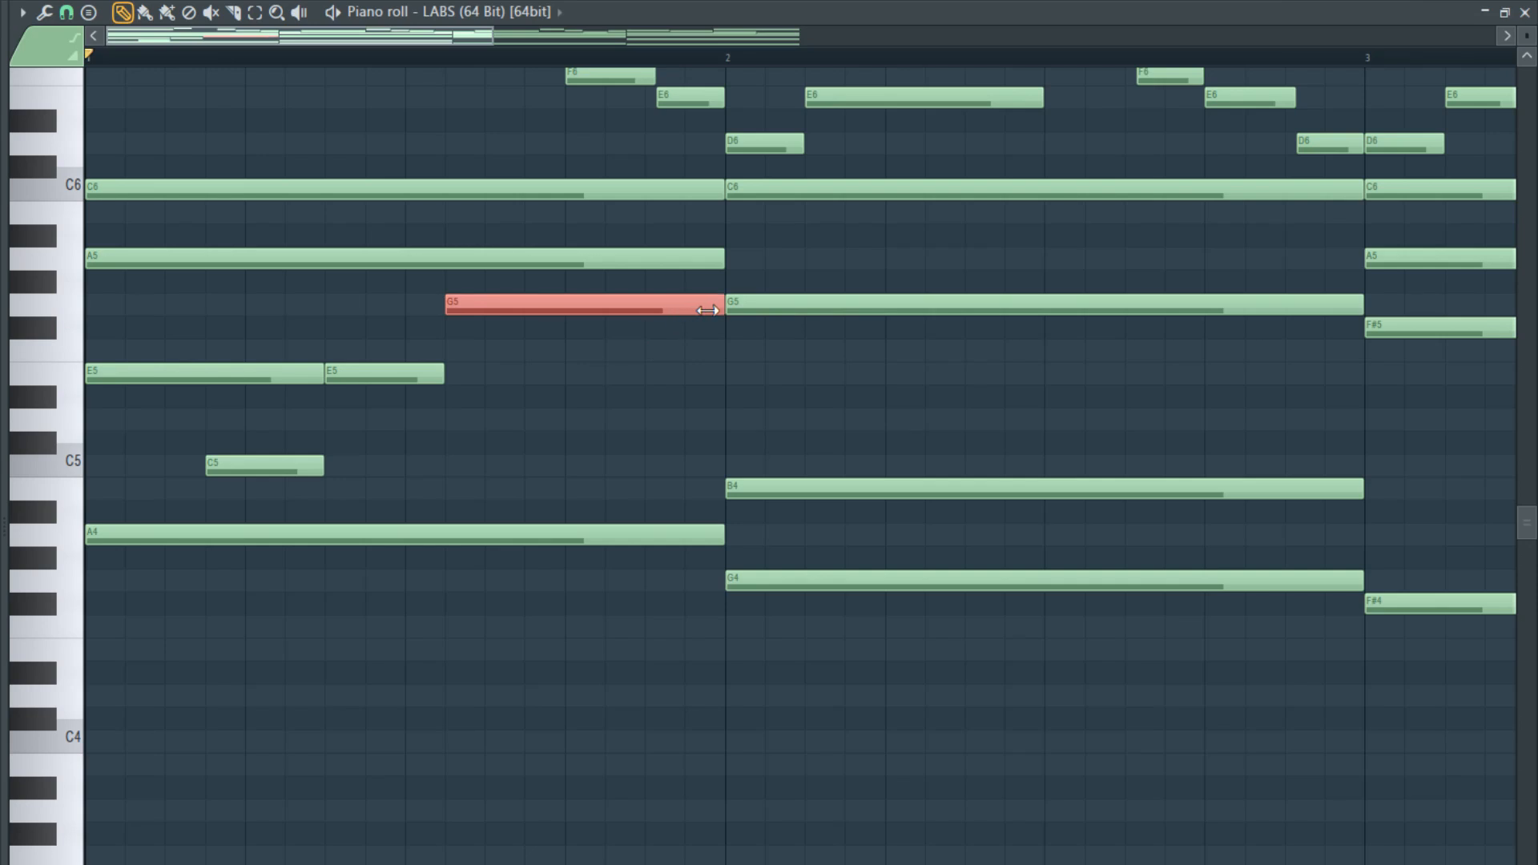
- Try shortening bar 1's second E5 to a very brief note, play it, and undo the resize
click(318, 467)
ctrl+click(381, 382)
right_click(380, 382)
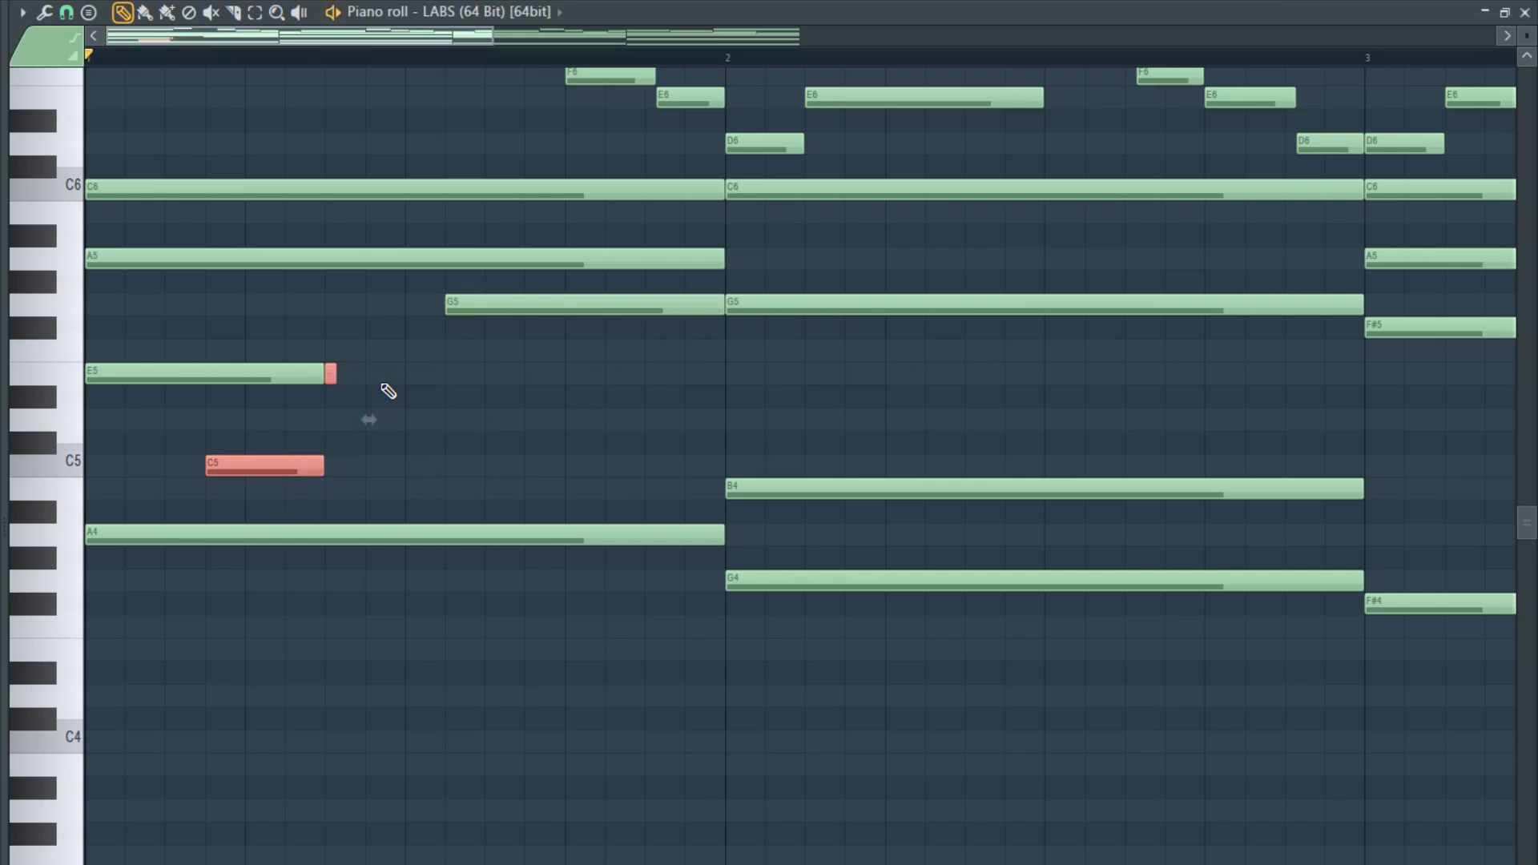
key(space)
key(space)
key(ctrl+z)
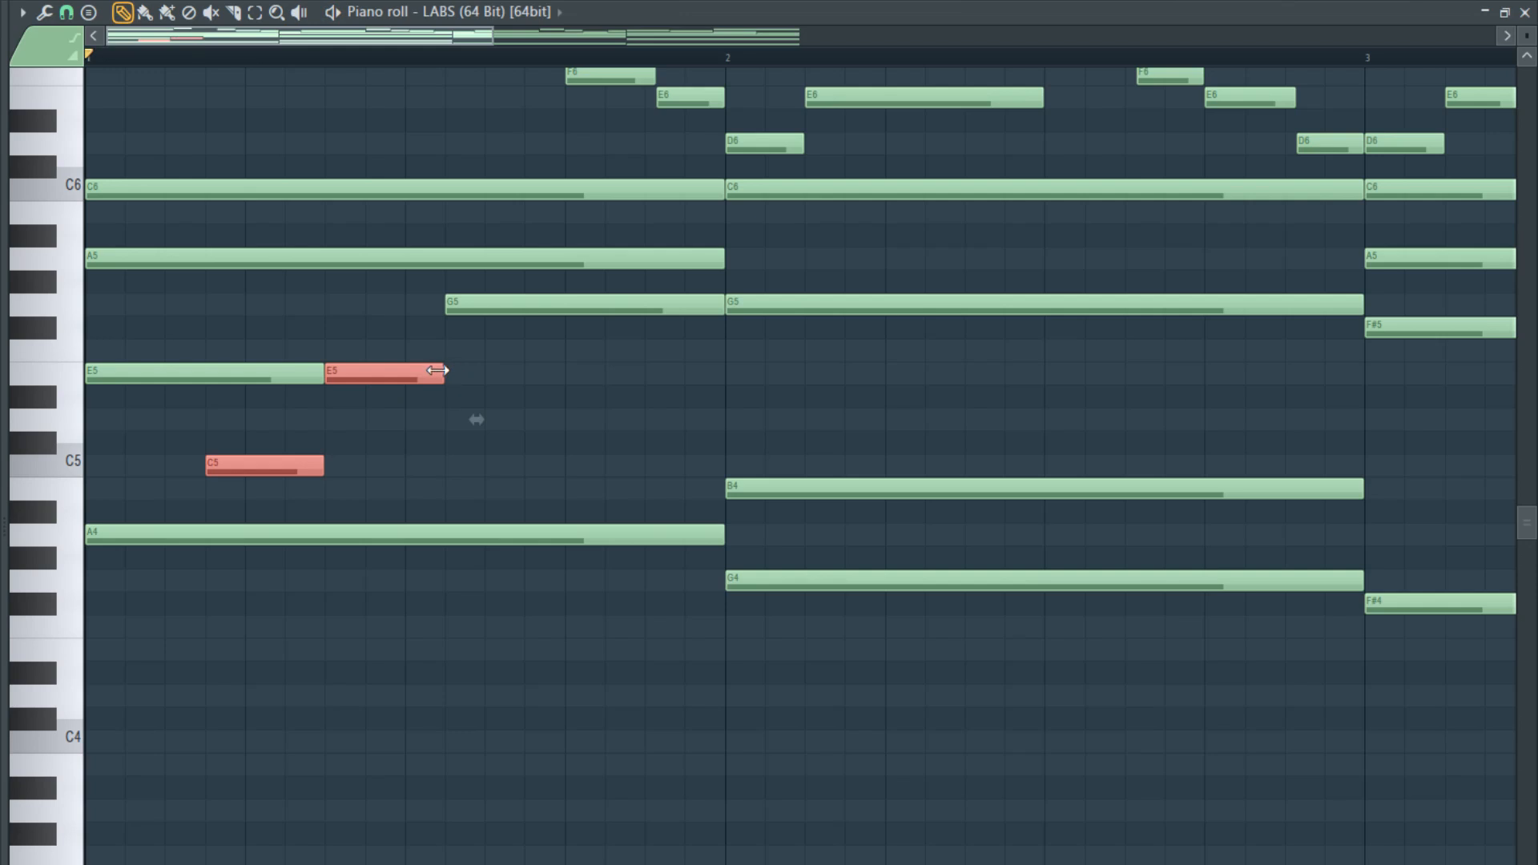
- Extend bar 1's second E5 to the bar line, lengthen the C5 to ten grid steps, and play the chord
drag(437, 370, 673, 395)
ctrl+click(576, 474)
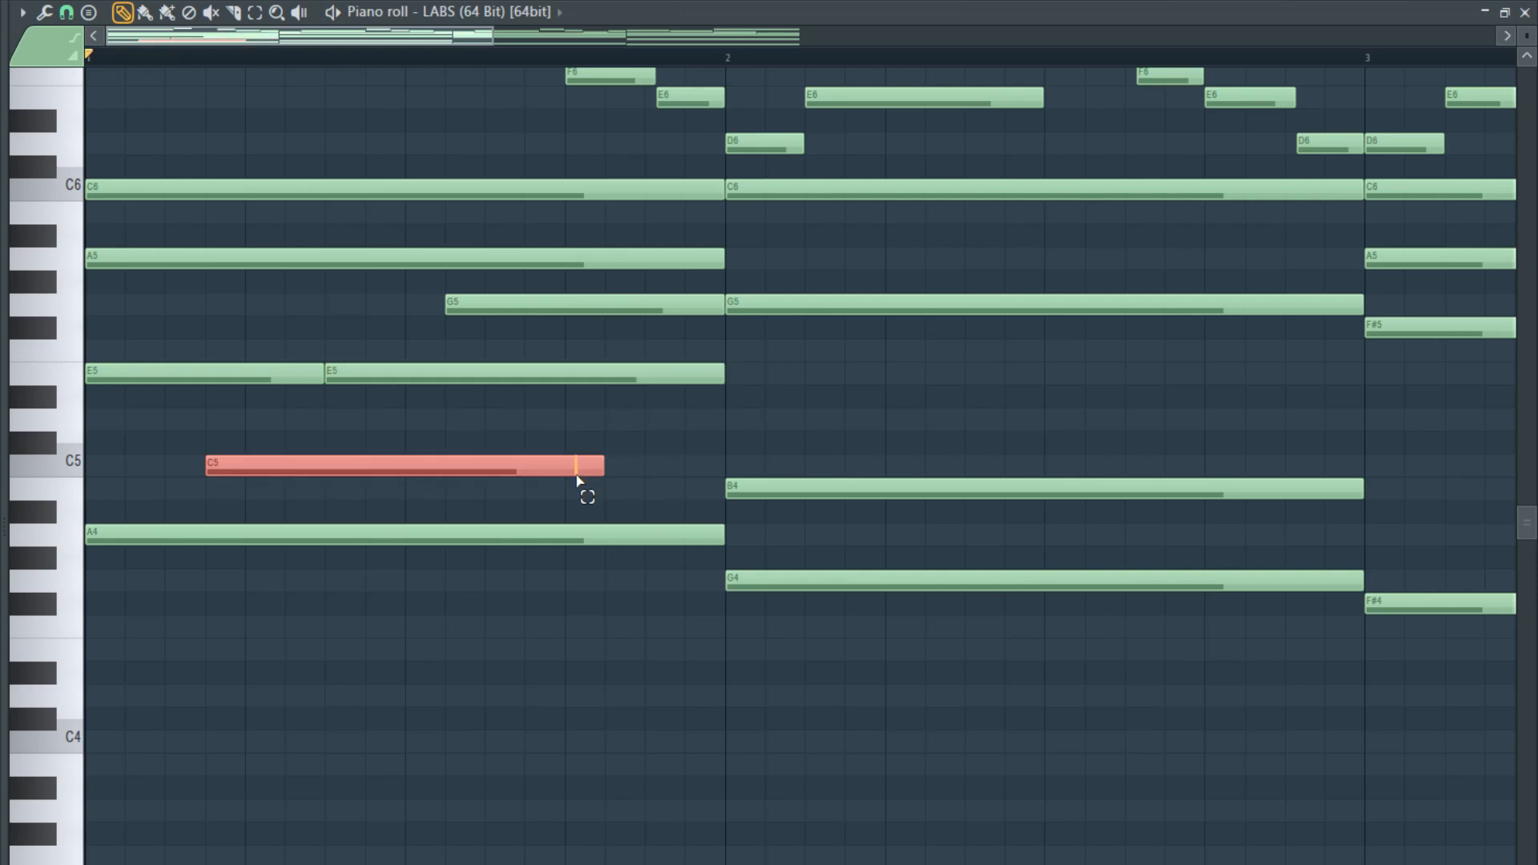
key(space)
click(684, 471)
right_click(689, 471)
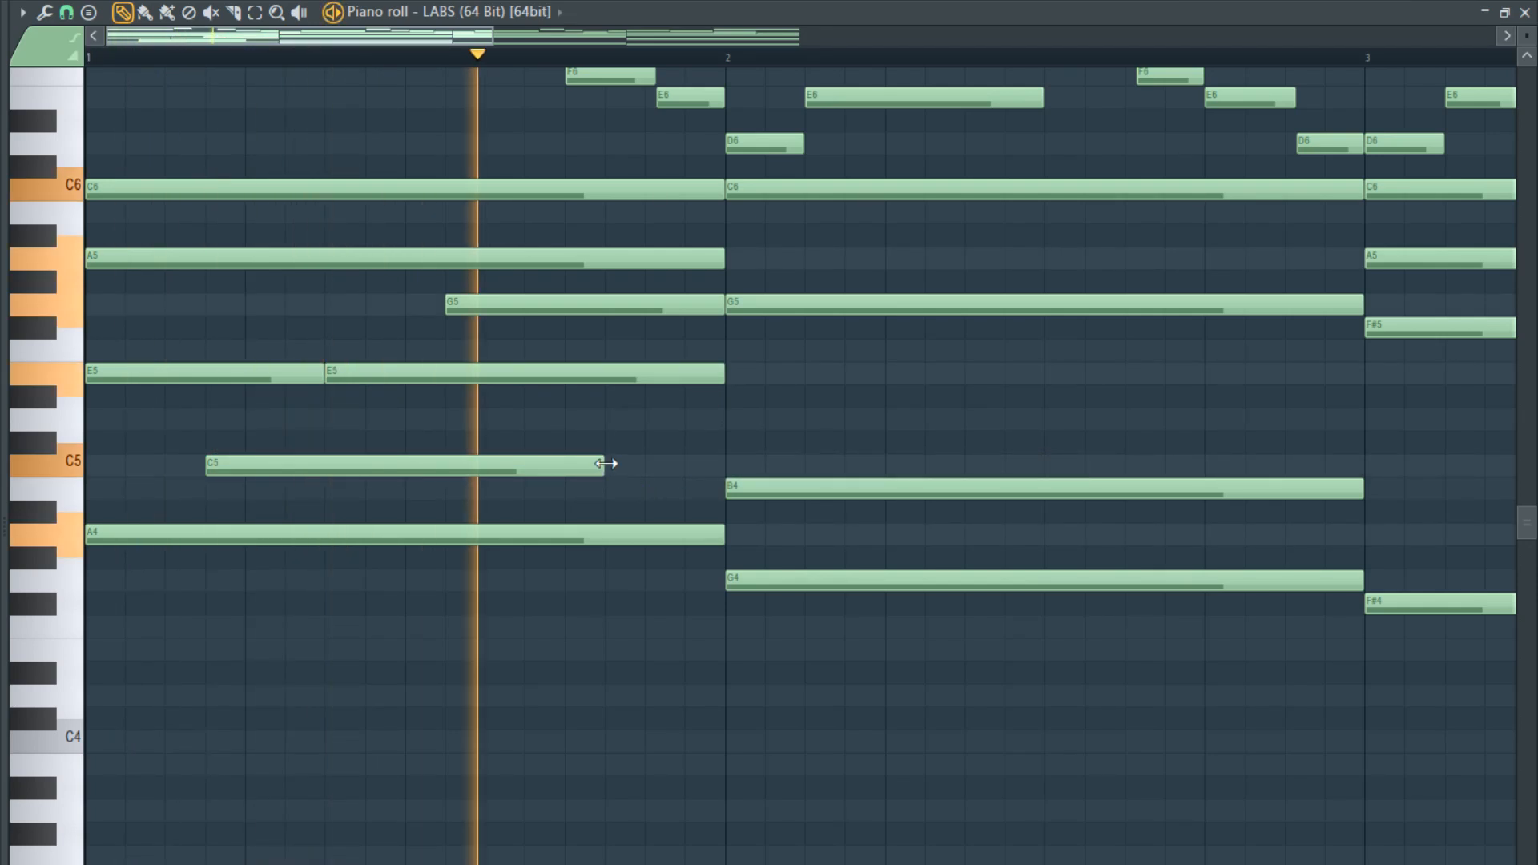
ctrl+scroll(601, 471, down, 3)
scroll(585, 505, up, 4)
key(space)
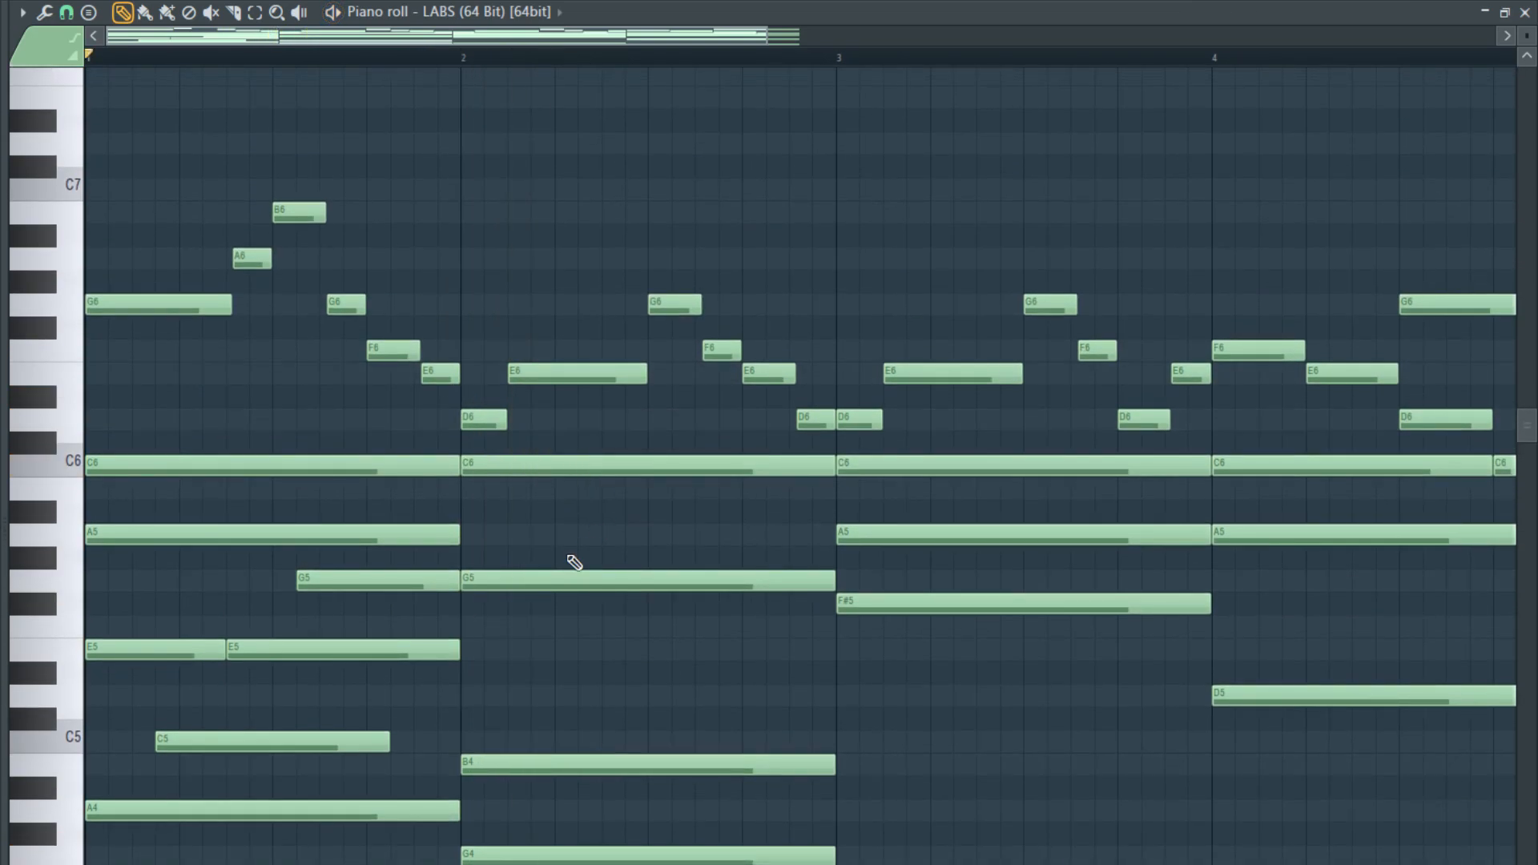
- Place a ten-step D5 above bar 2's B4, starting three grid steps after the bar line
ctrl+scroll(395, 724, up, 2)
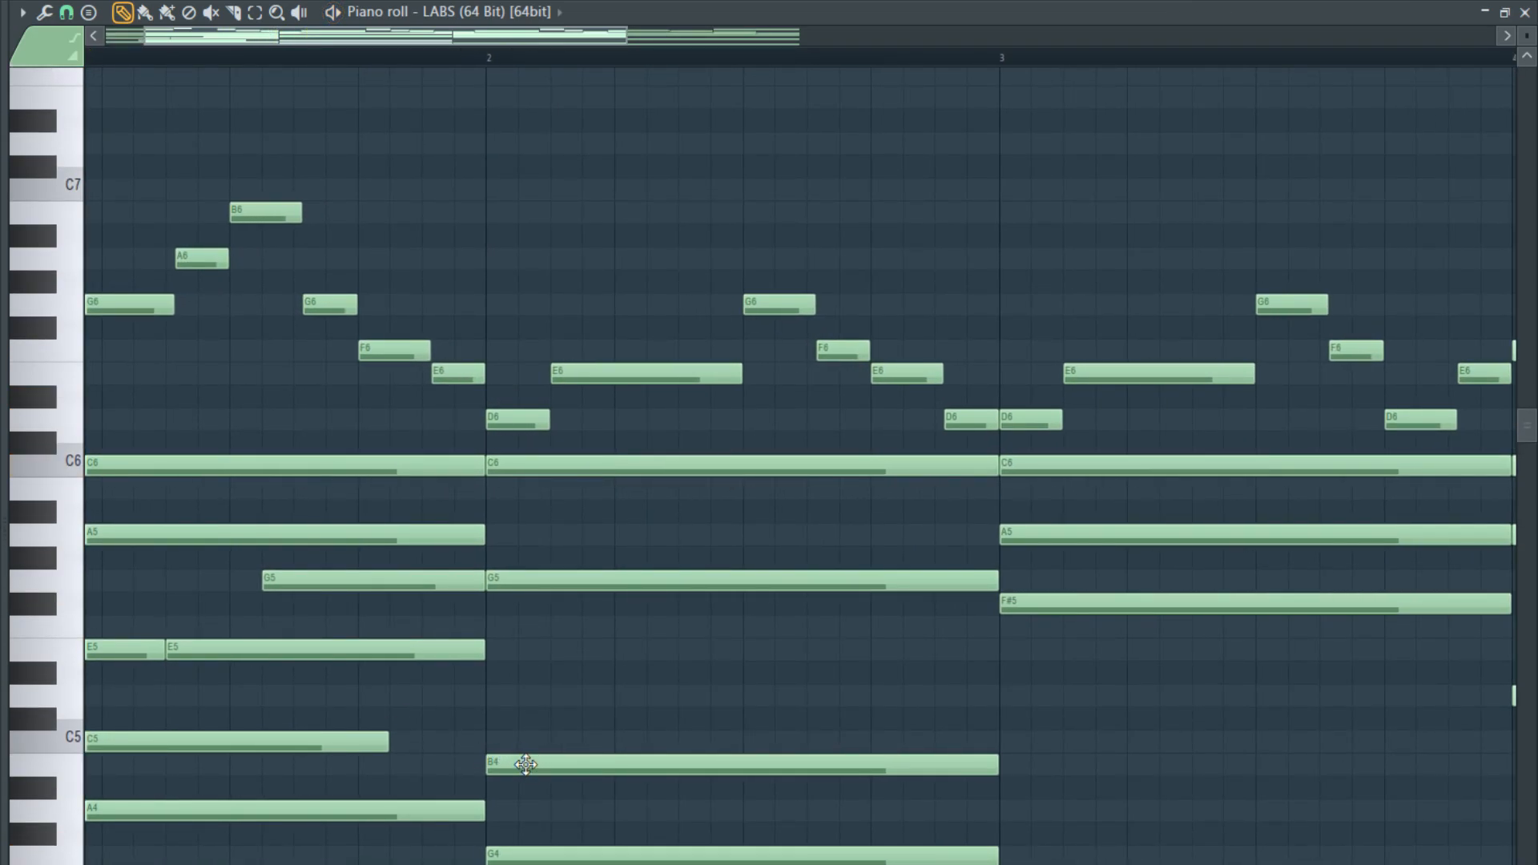
click(561, 694)
drag(609, 696, 650, 688)
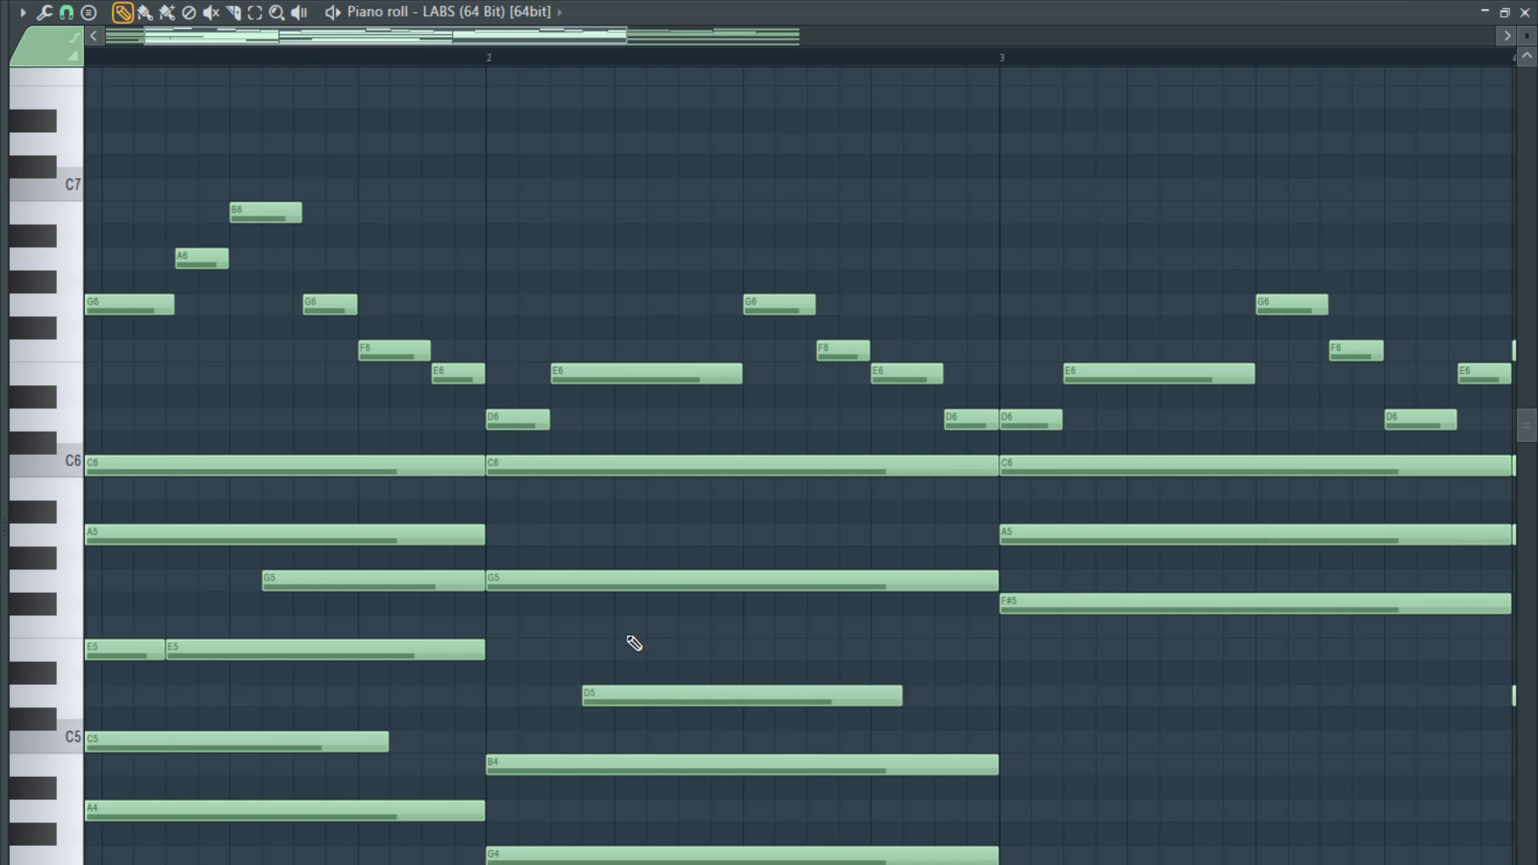
- Place a ten-step F5 above bar 2's D5, starting six grid steps into the bar, and play the passage
click(613, 626)
drag(620, 625, 684, 626)
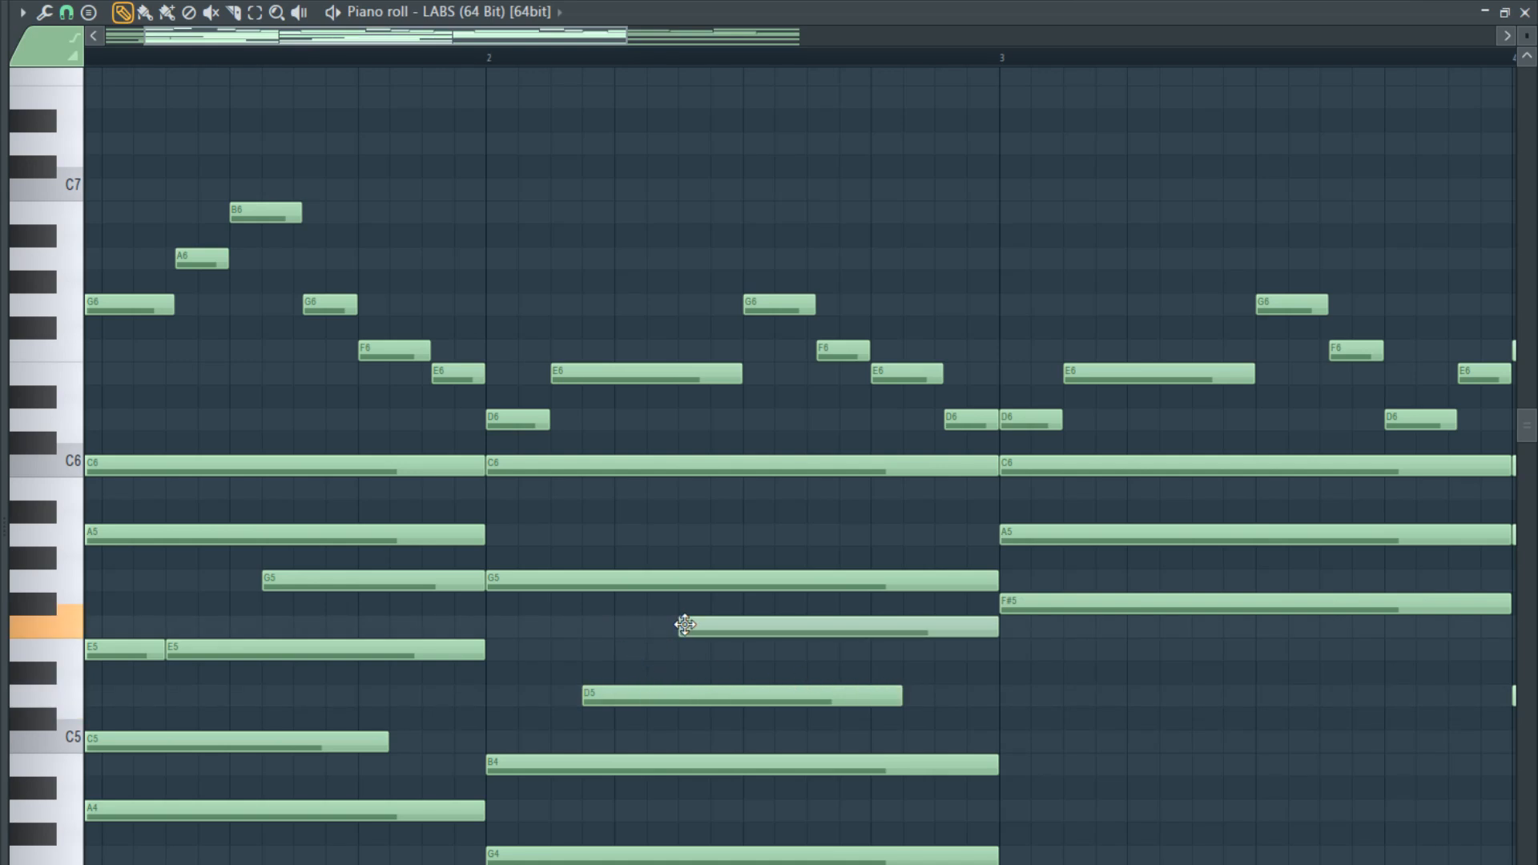
key(space)
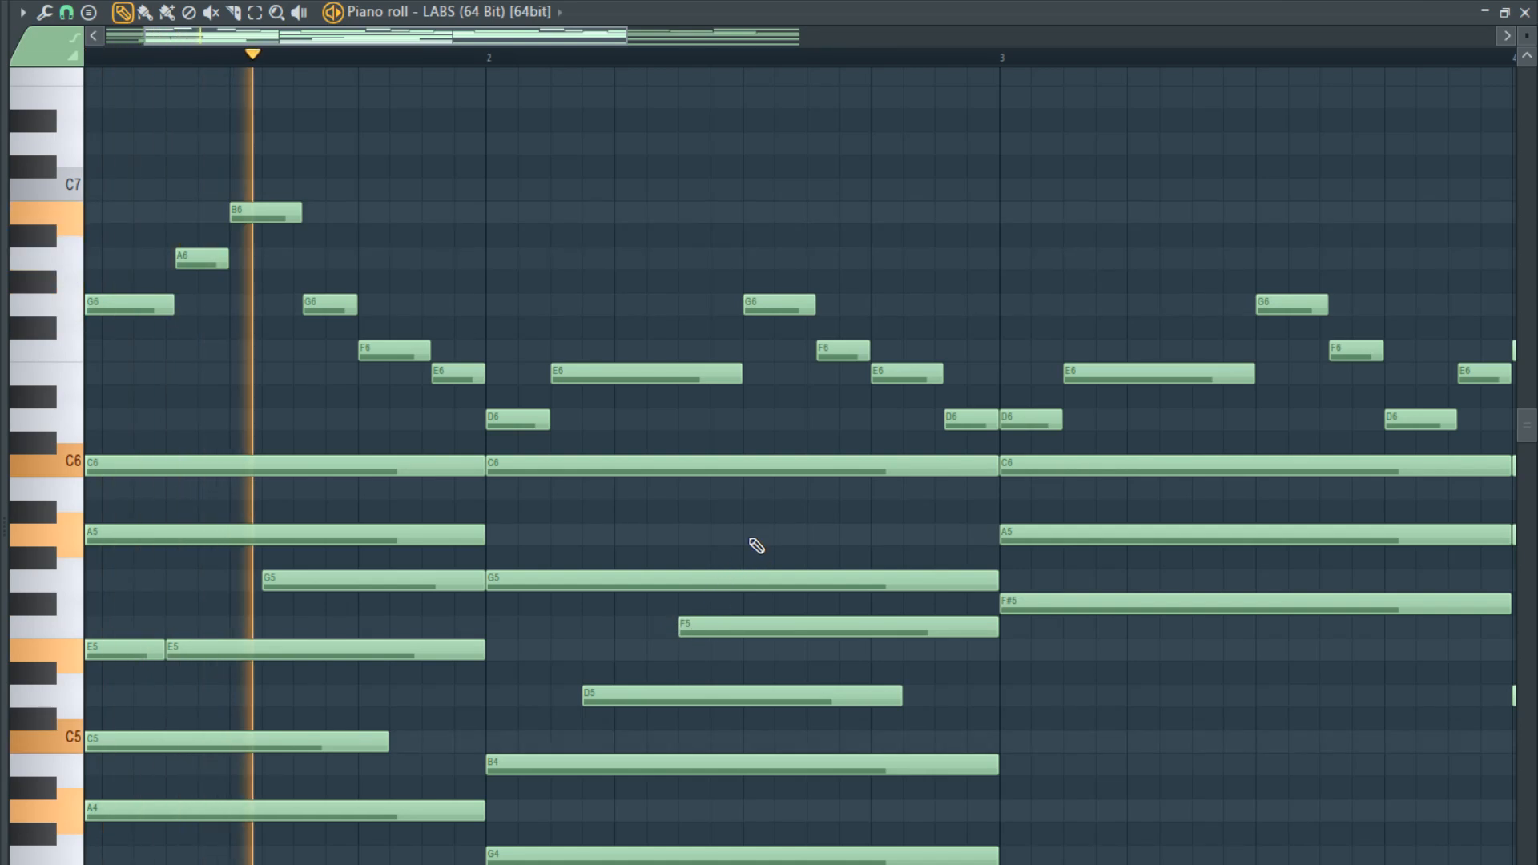
scroll(693, 665, down, 2)
scroll(685, 686, up, 2)
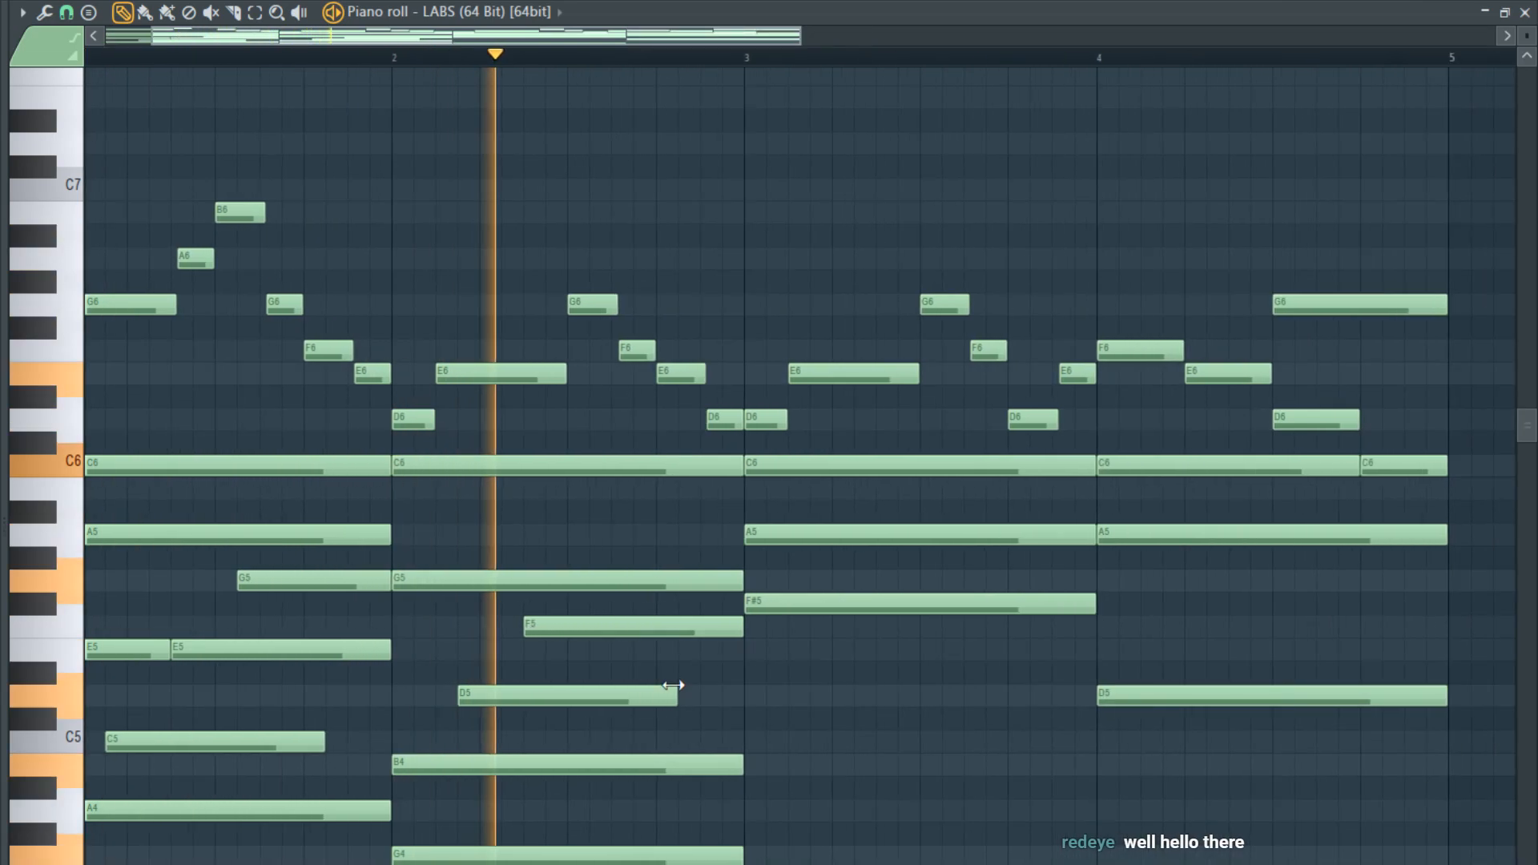
- Lower bar 2's new F5 to E5 and play the progression into bar 3
key(space)
click(557, 633)
drag(558, 633, 558, 656)
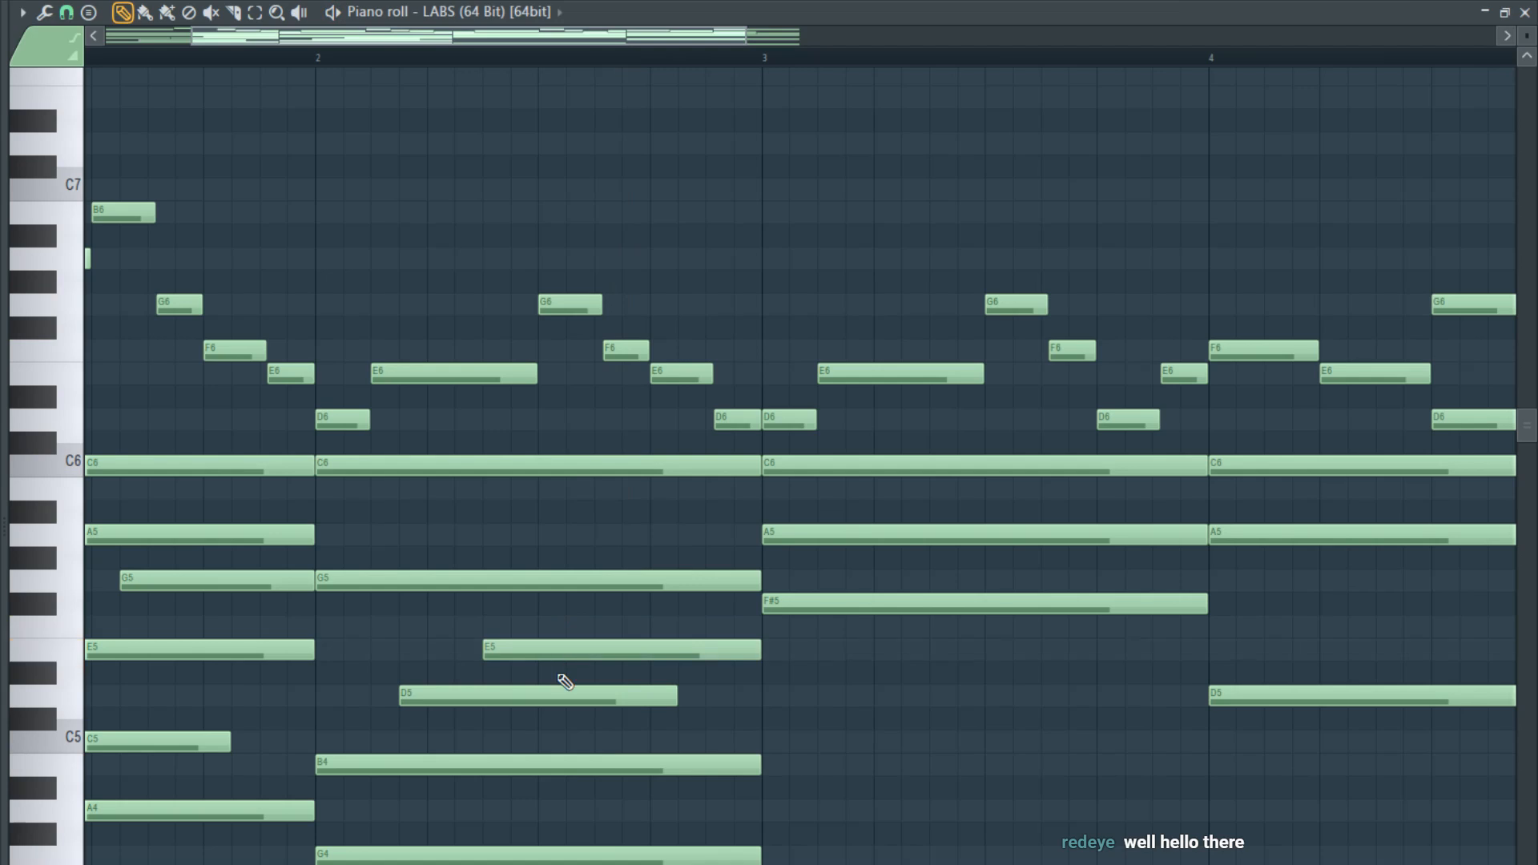
key(space)
scroll(522, 674, down, 3)
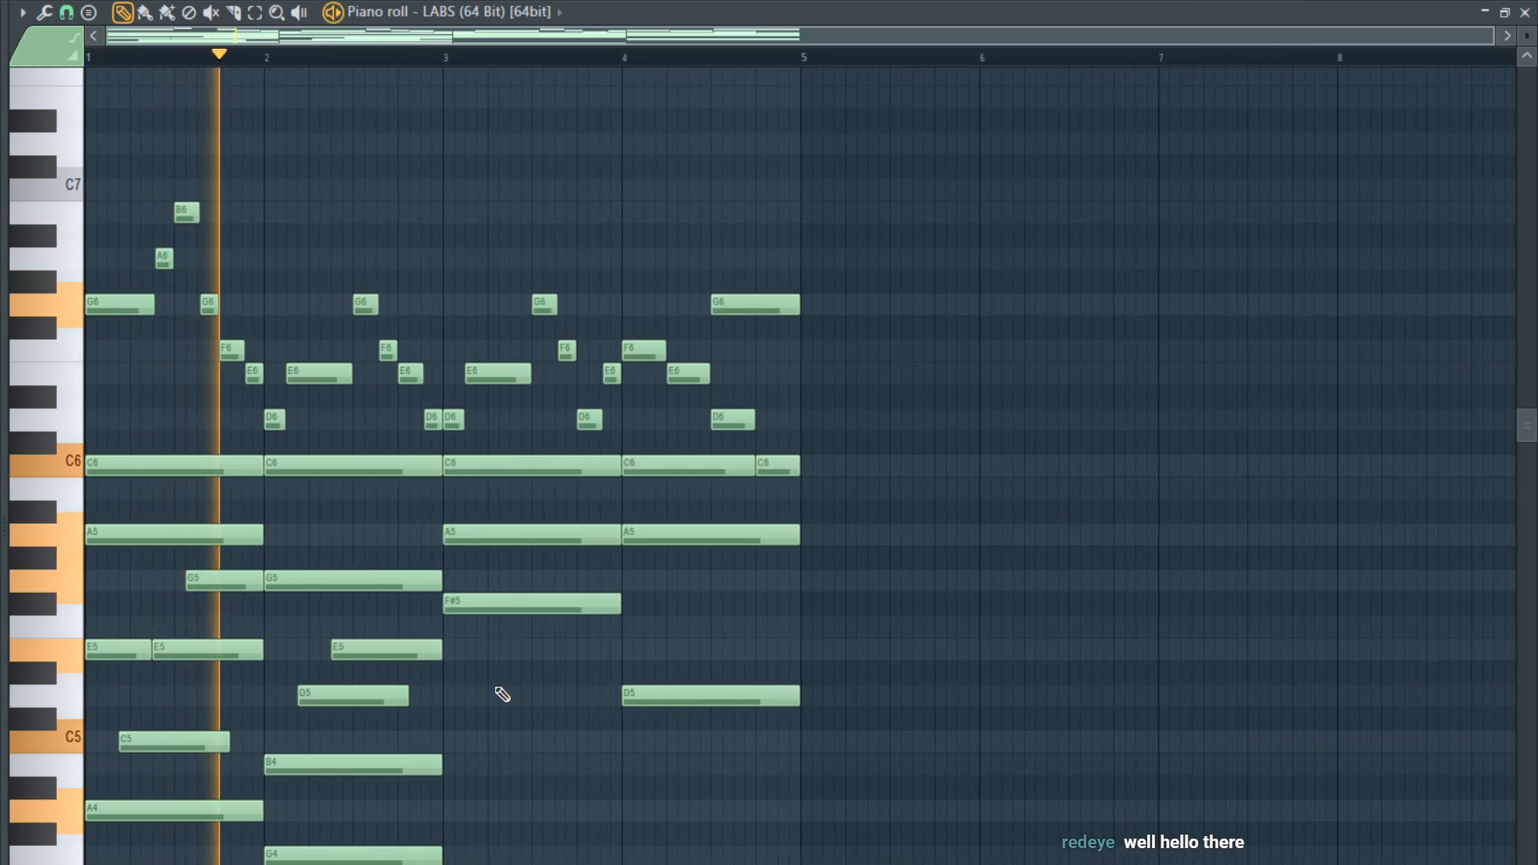
scroll(484, 690, up, 2)
scroll(484, 690, up, 2)
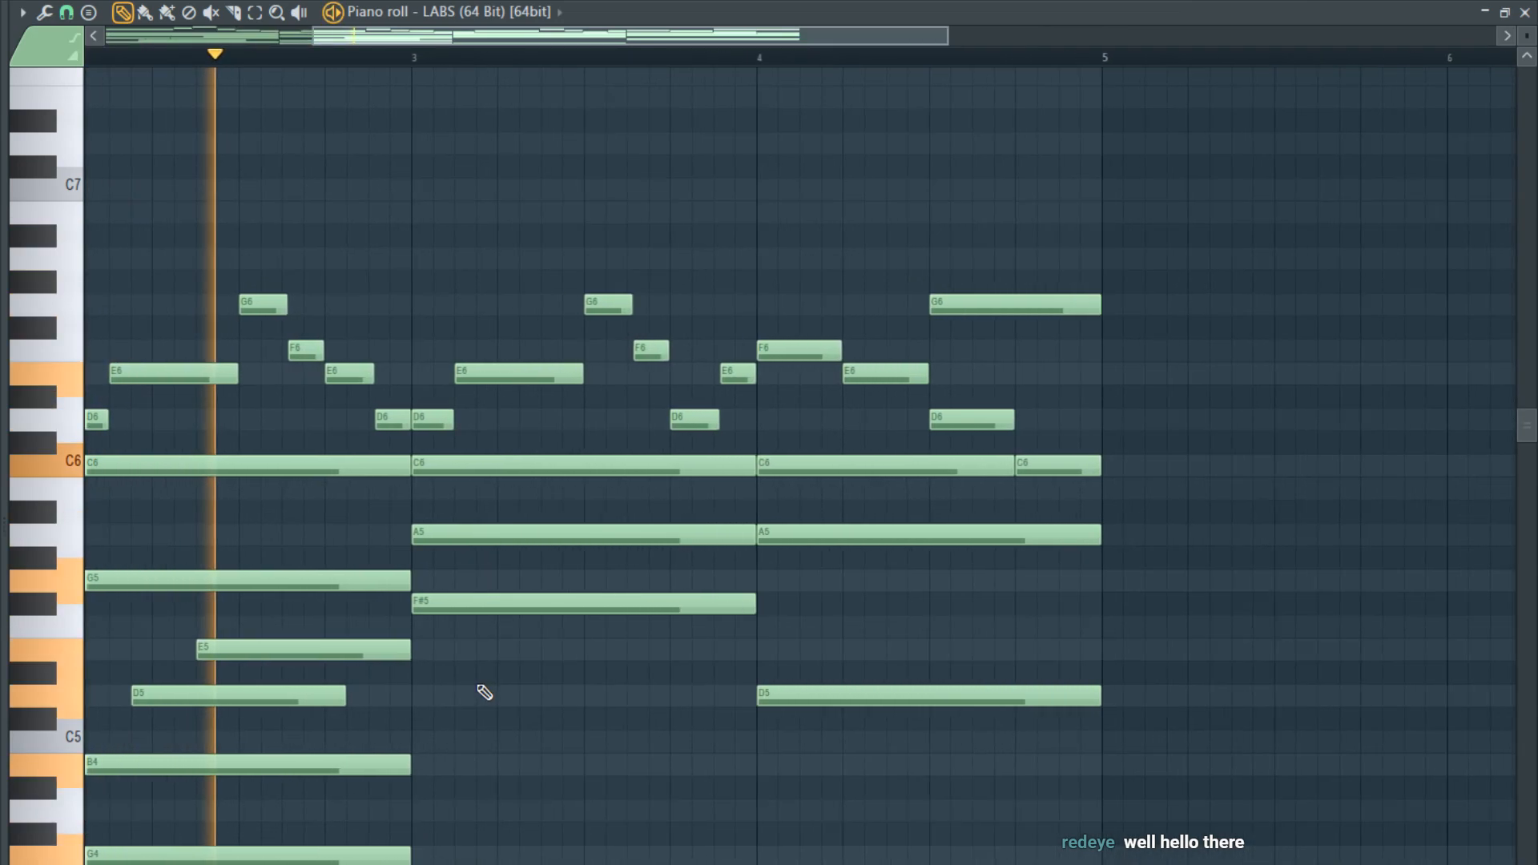
scroll(478, 720, down, 4)
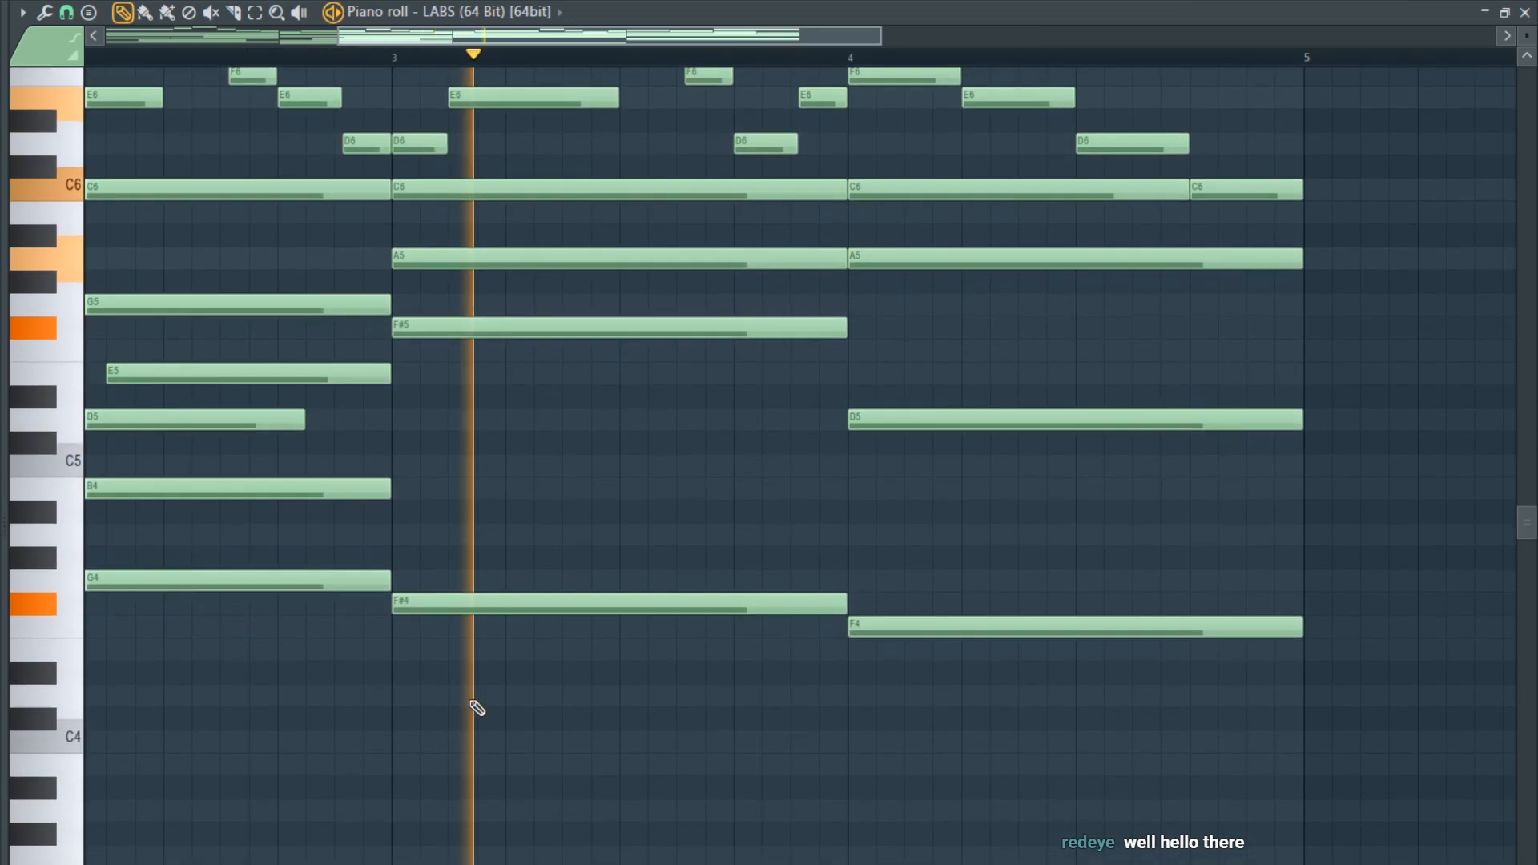
key(space)
- Add staggered A4, C5 and E5 notes to bar 3, starting three, six and eight grid steps in, with C5 and E5 ending at the bar line
click(479, 535)
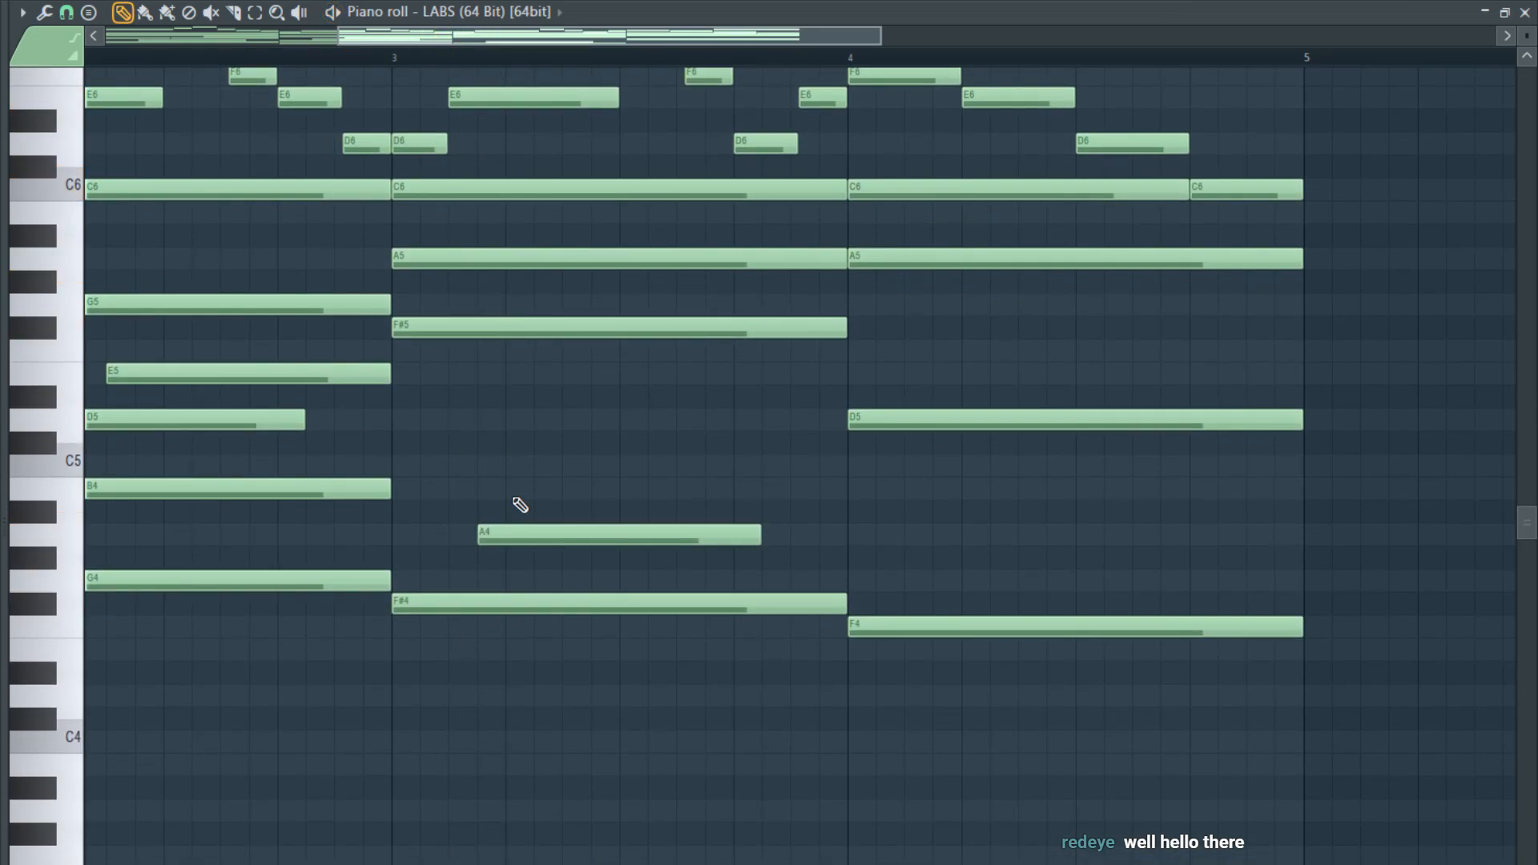
drag(530, 467, 553, 467)
drag(607, 416, 622, 371)
drag(896, 373, 846, 382)
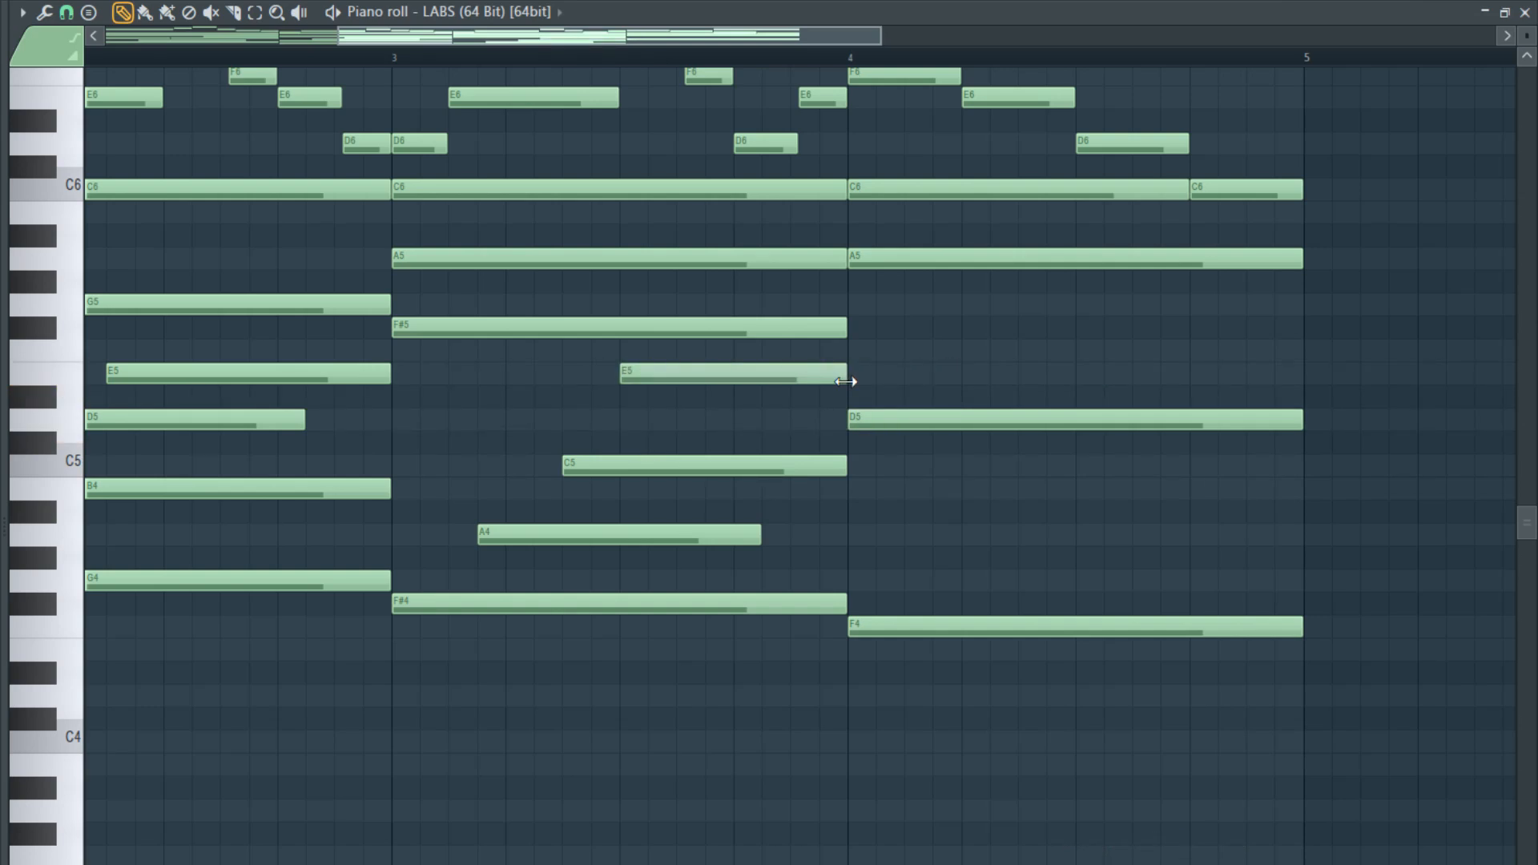
- Add an A4 to bar 4 from two grid steps in to the bar line, and a C5 starting four steps in
click(886, 625)
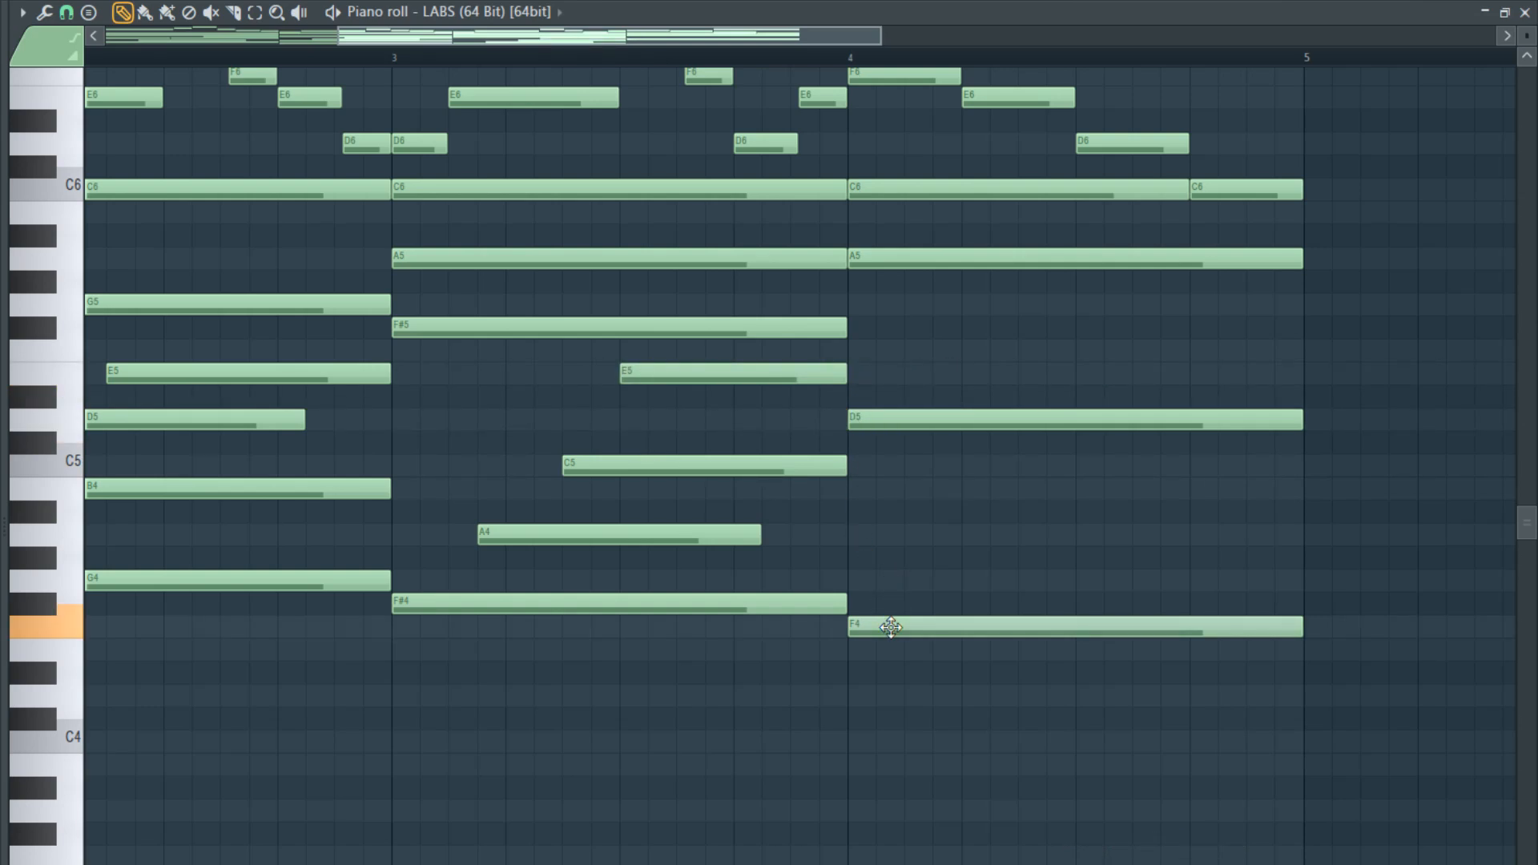
click(906, 534)
drag(1354, 536, 1300, 538)
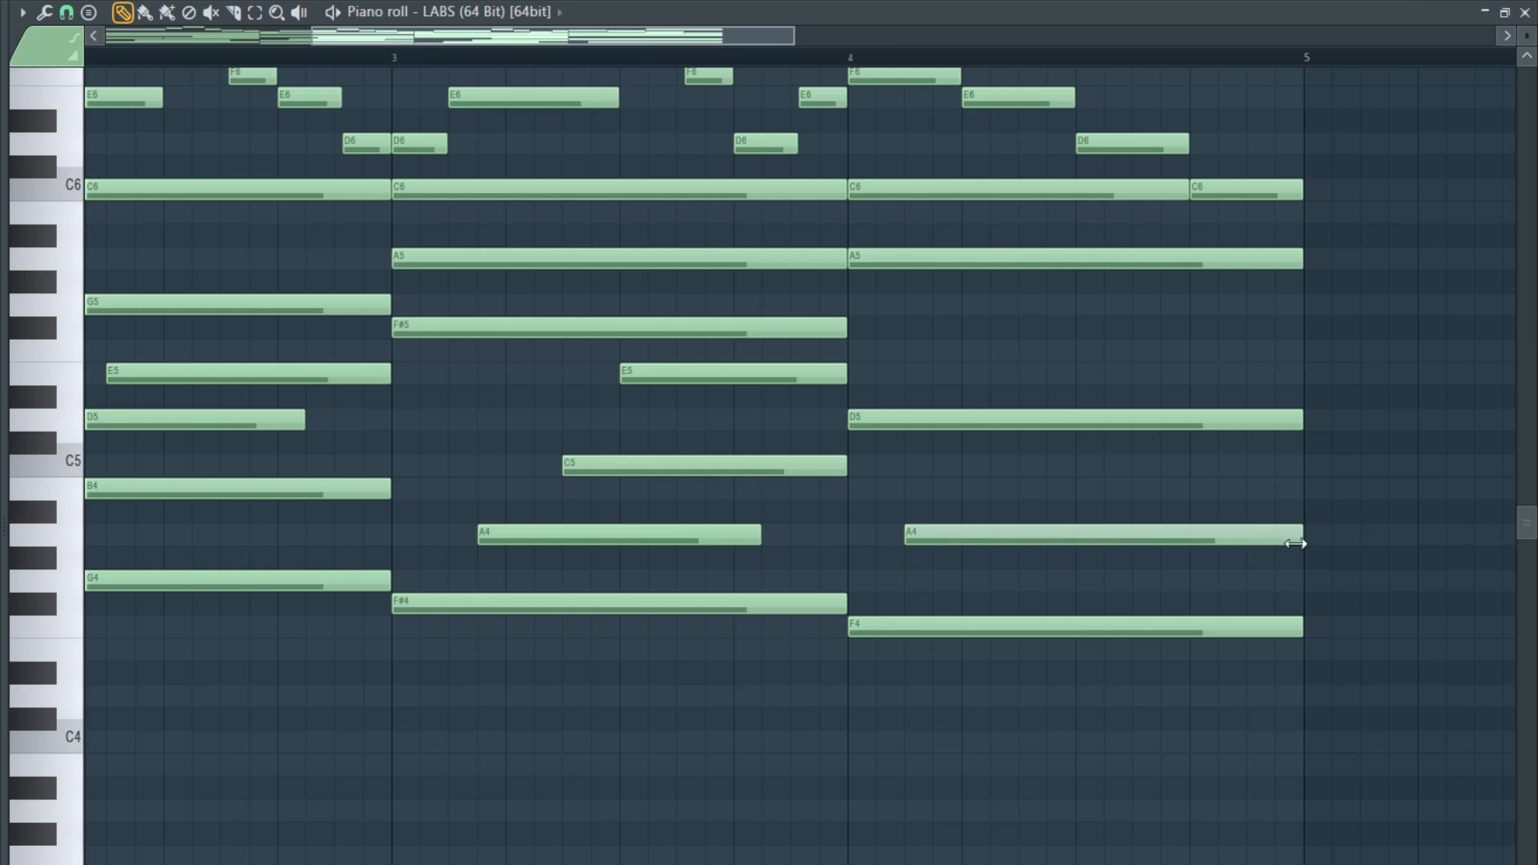
click(998, 492)
drag(1007, 490, 978, 465)
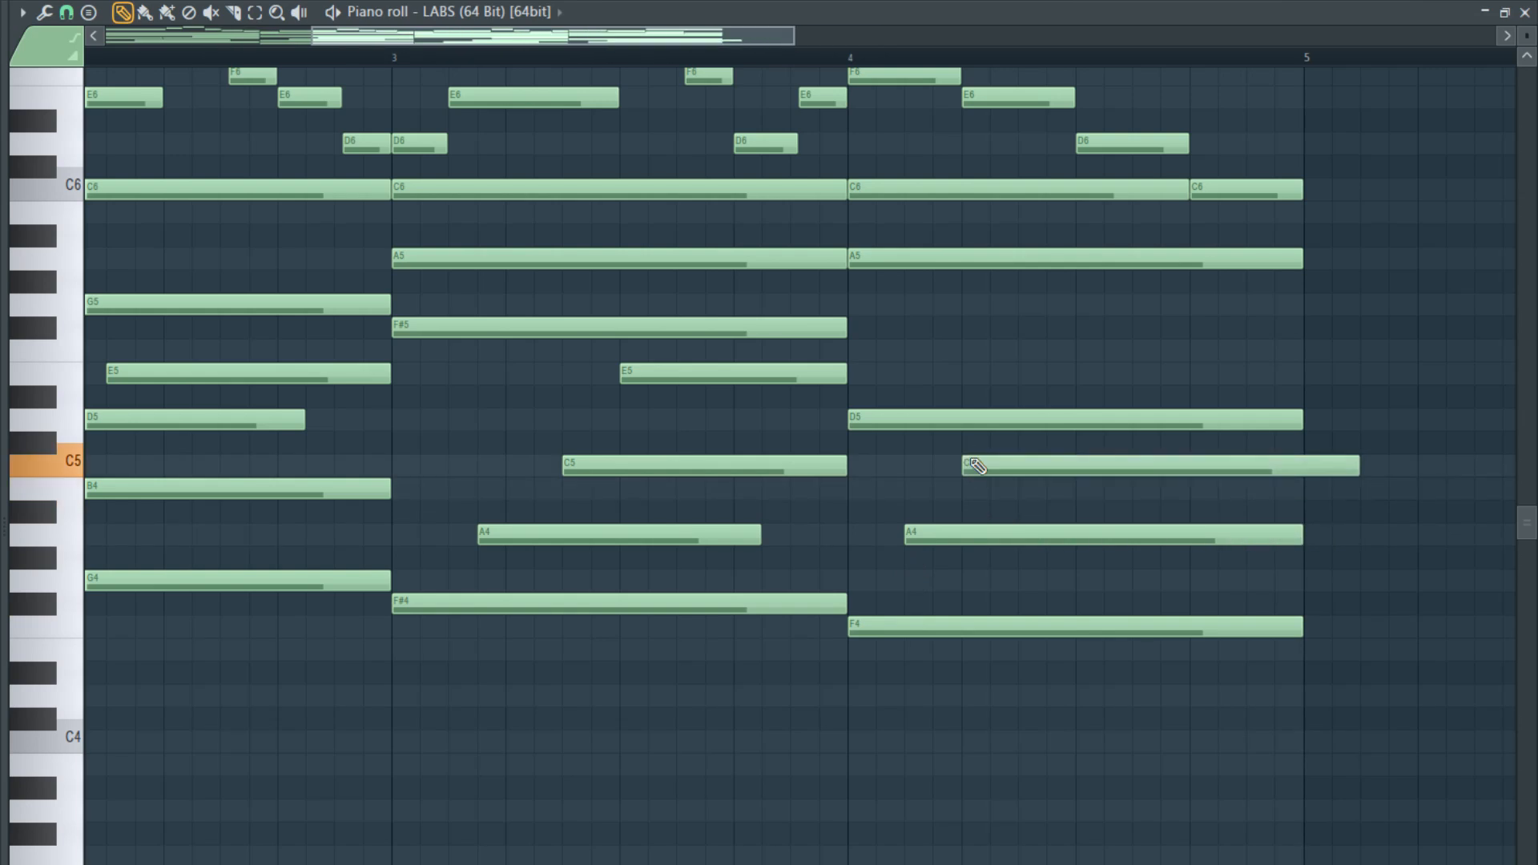
- Start bar 4's A4 three and C5 six grid steps in, both ending at the bar line, and shorten the D5 to meet the C5
drag(1353, 467, 1018, 437)
drag(915, 534, 944, 533)
drag(1329, 534, 1304, 534)
drag(1216, 467, 1304, 466)
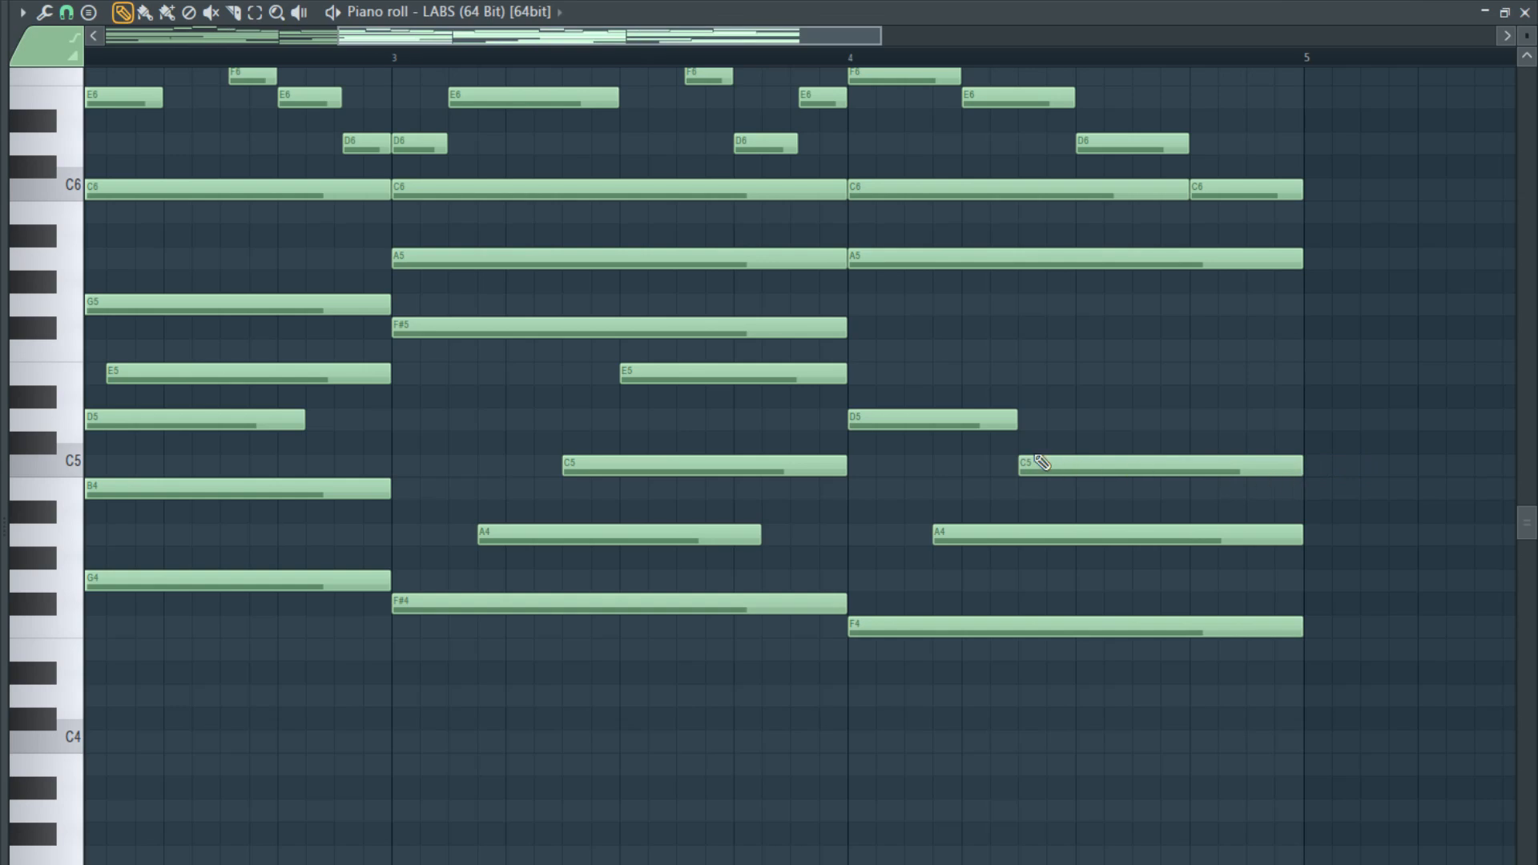
- Lengthen bar 4's D5 to nine grid steps and fill the rest of the bar with a second D5 during playback
drag(1025, 423, 1072, 428)
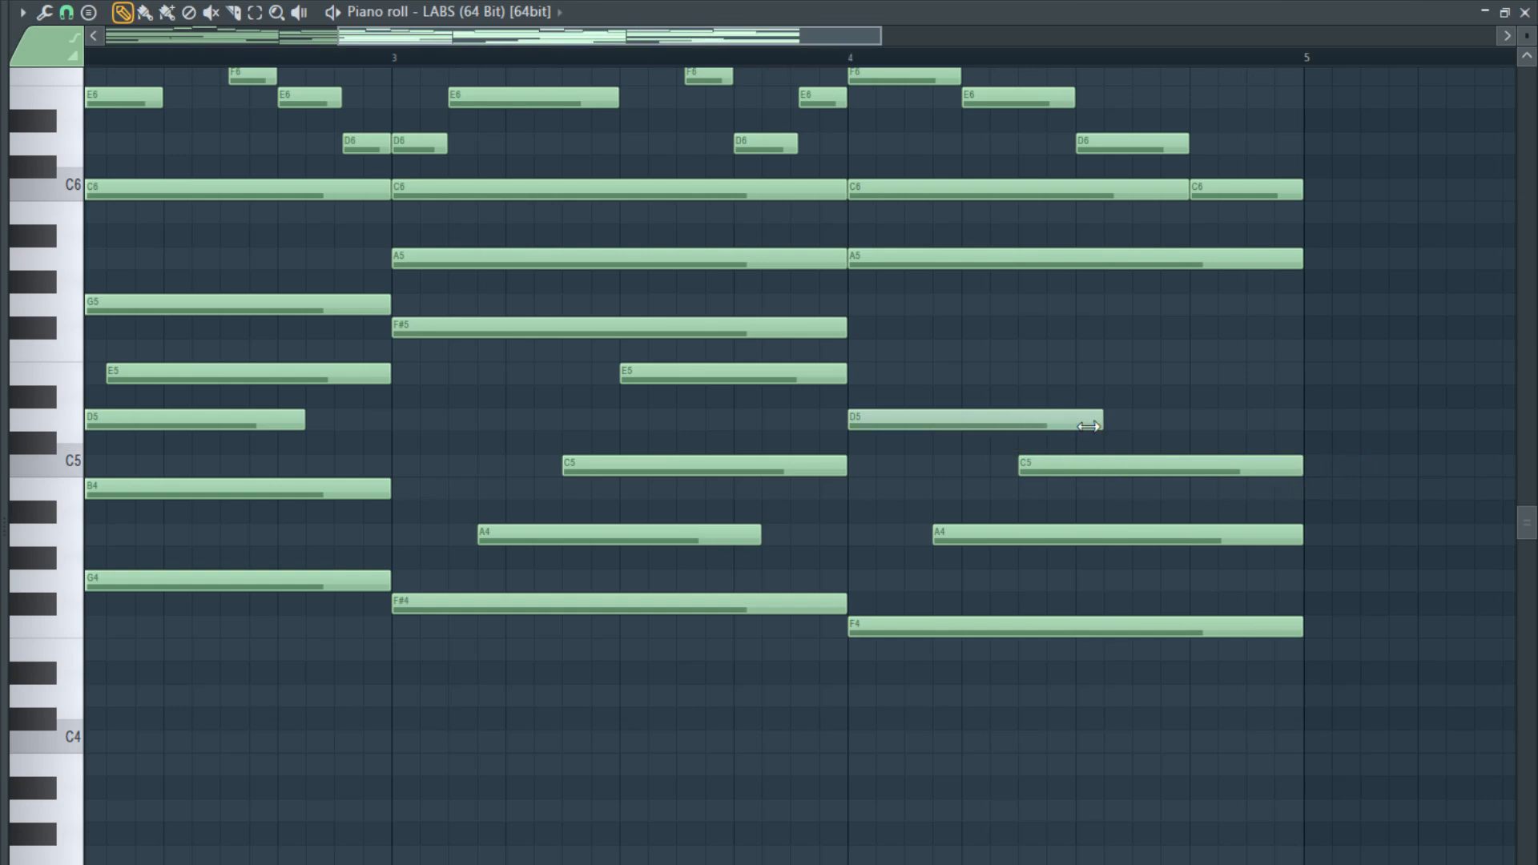
click(1113, 421)
key(space)
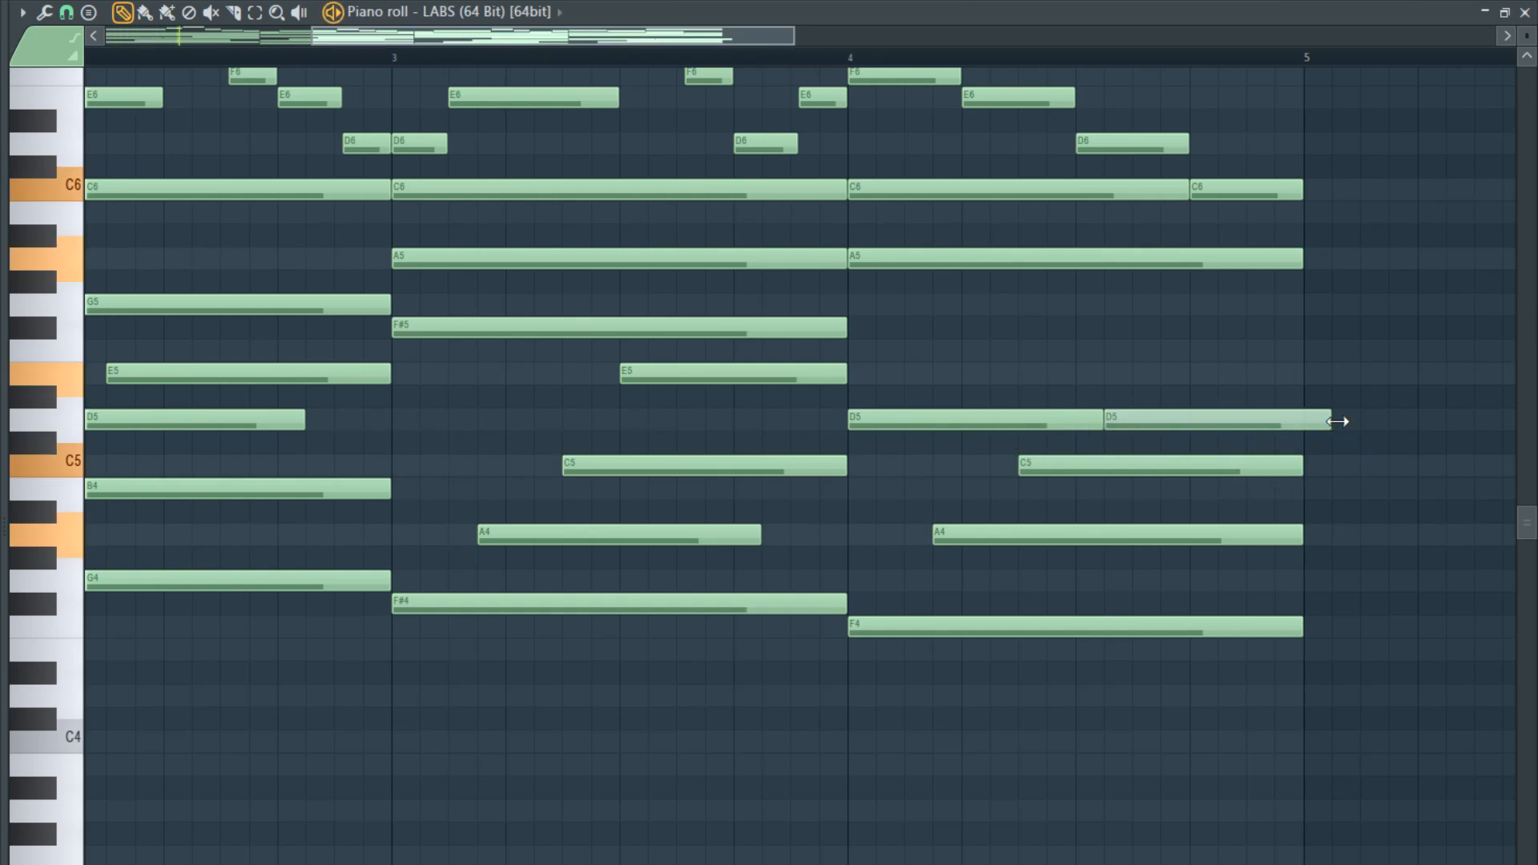
drag(1338, 421, 1306, 422)
- Route the LABS channel to mixer track 18 and load Fruity Reeverb 2 in its first effect slot
key(F7)
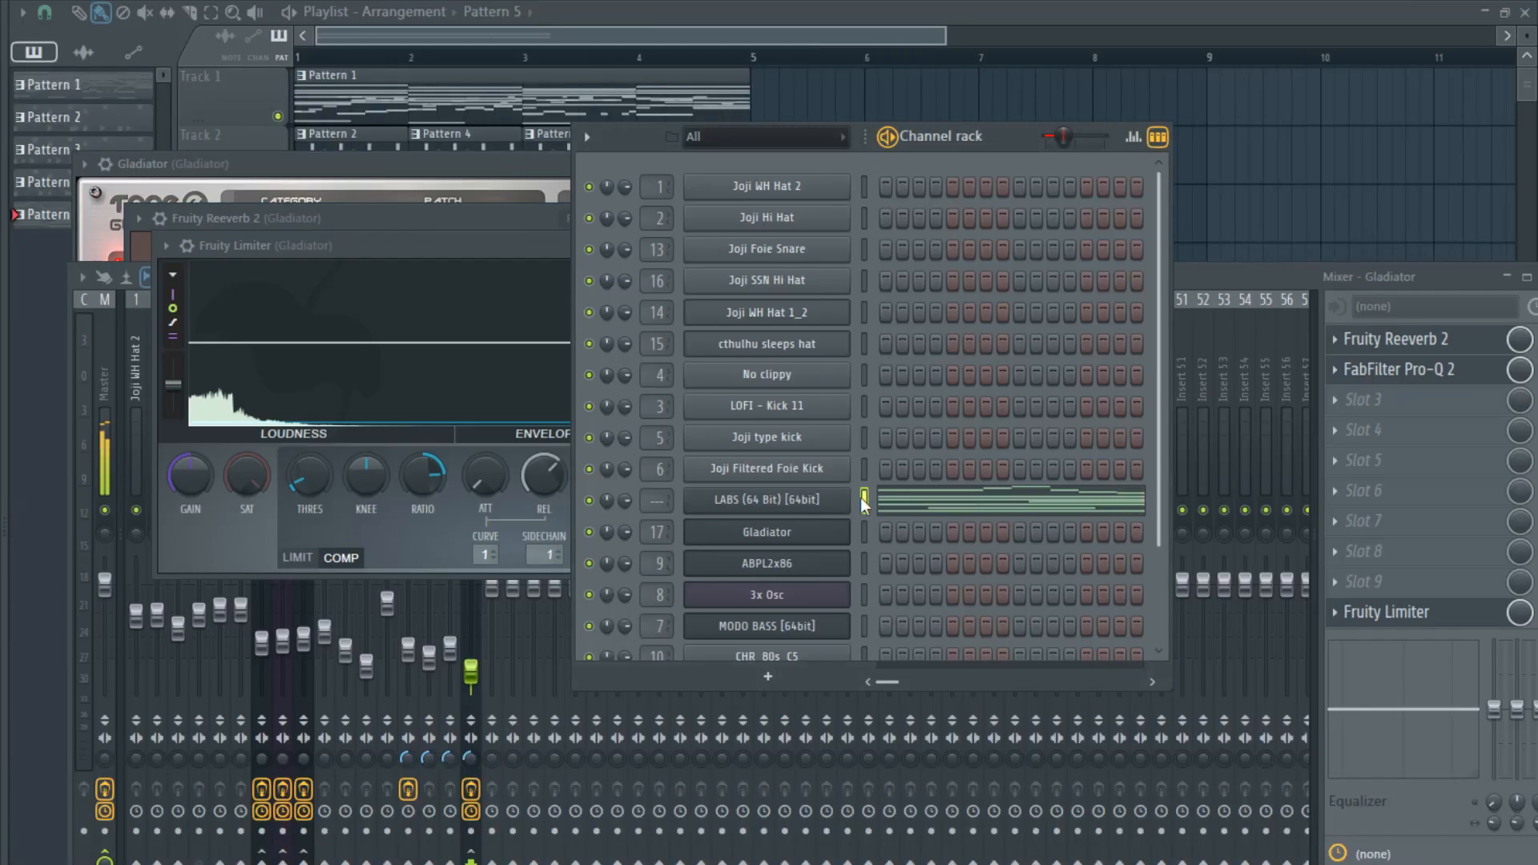
key(ctrl+l)
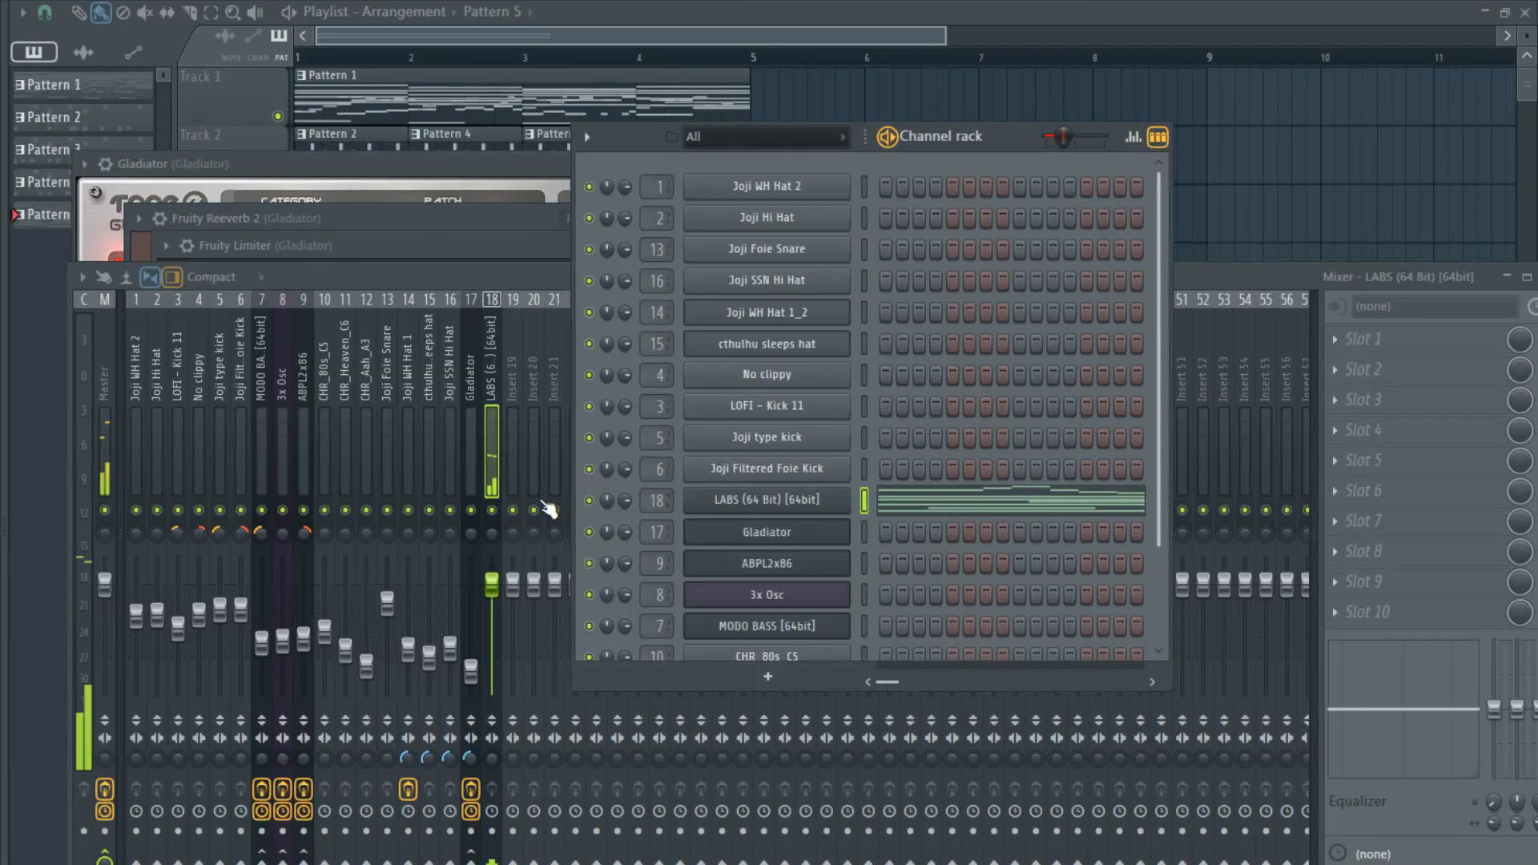
click(1335, 364)
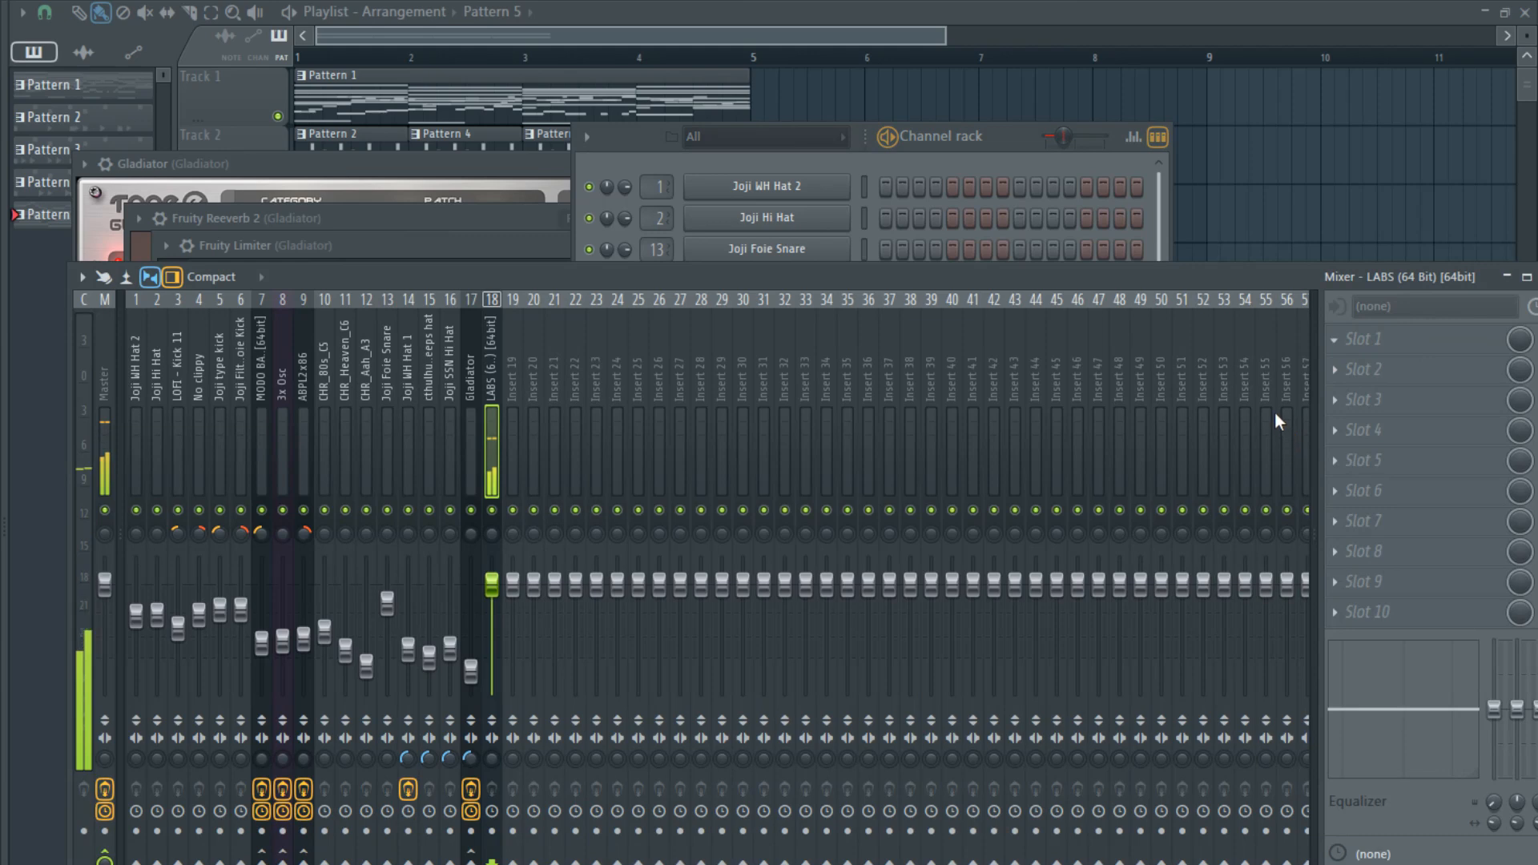
click(1089, 532)
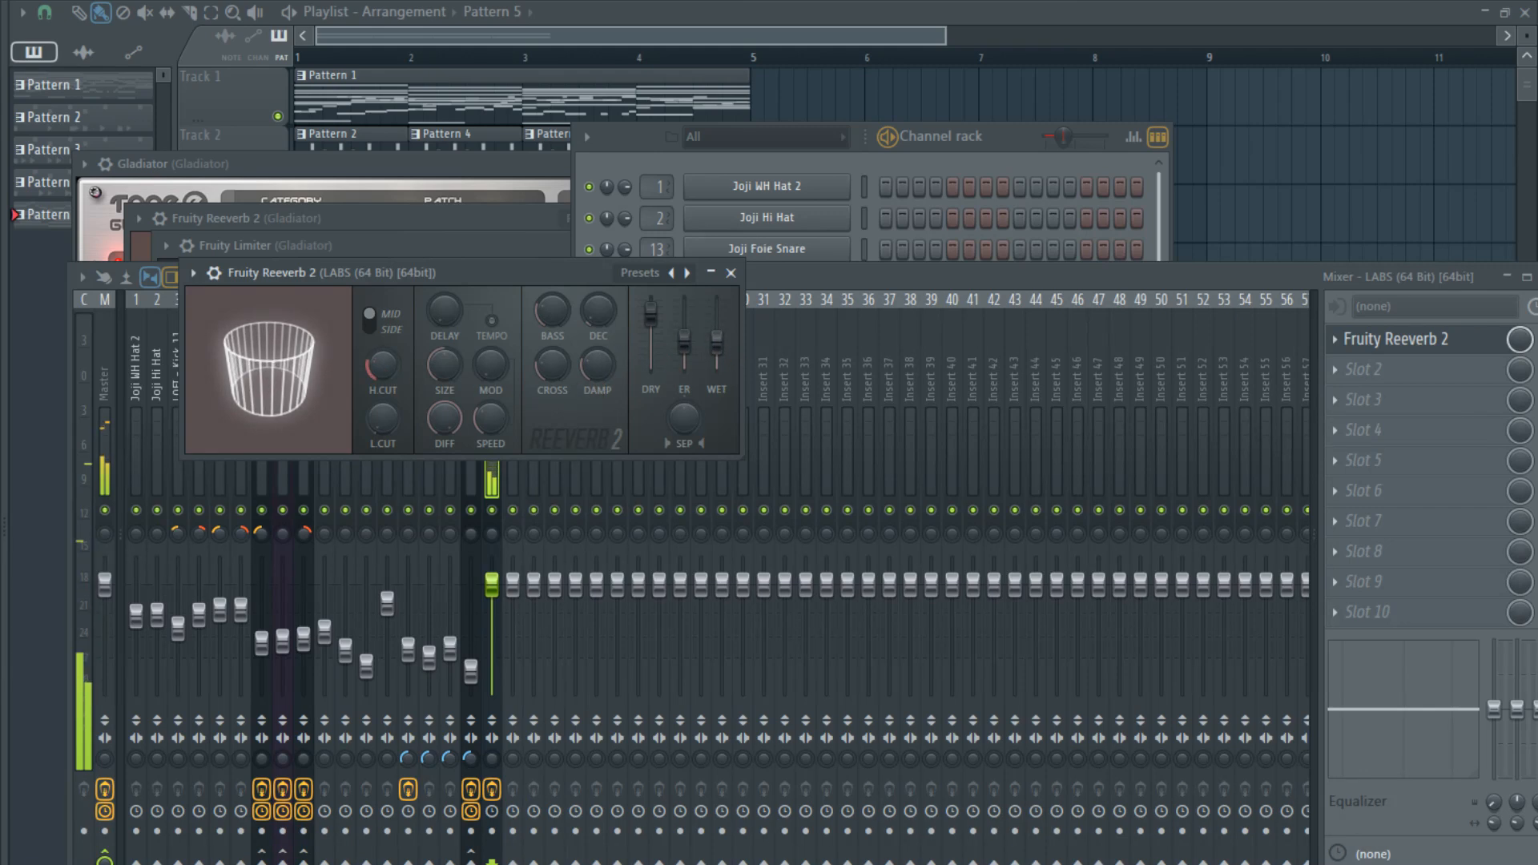
- Adjust the LABS reverb's cut filter and wet level, lower the LABS mixer track's volume slightly, and return to the channel rack
drag(379, 416, 379, 388)
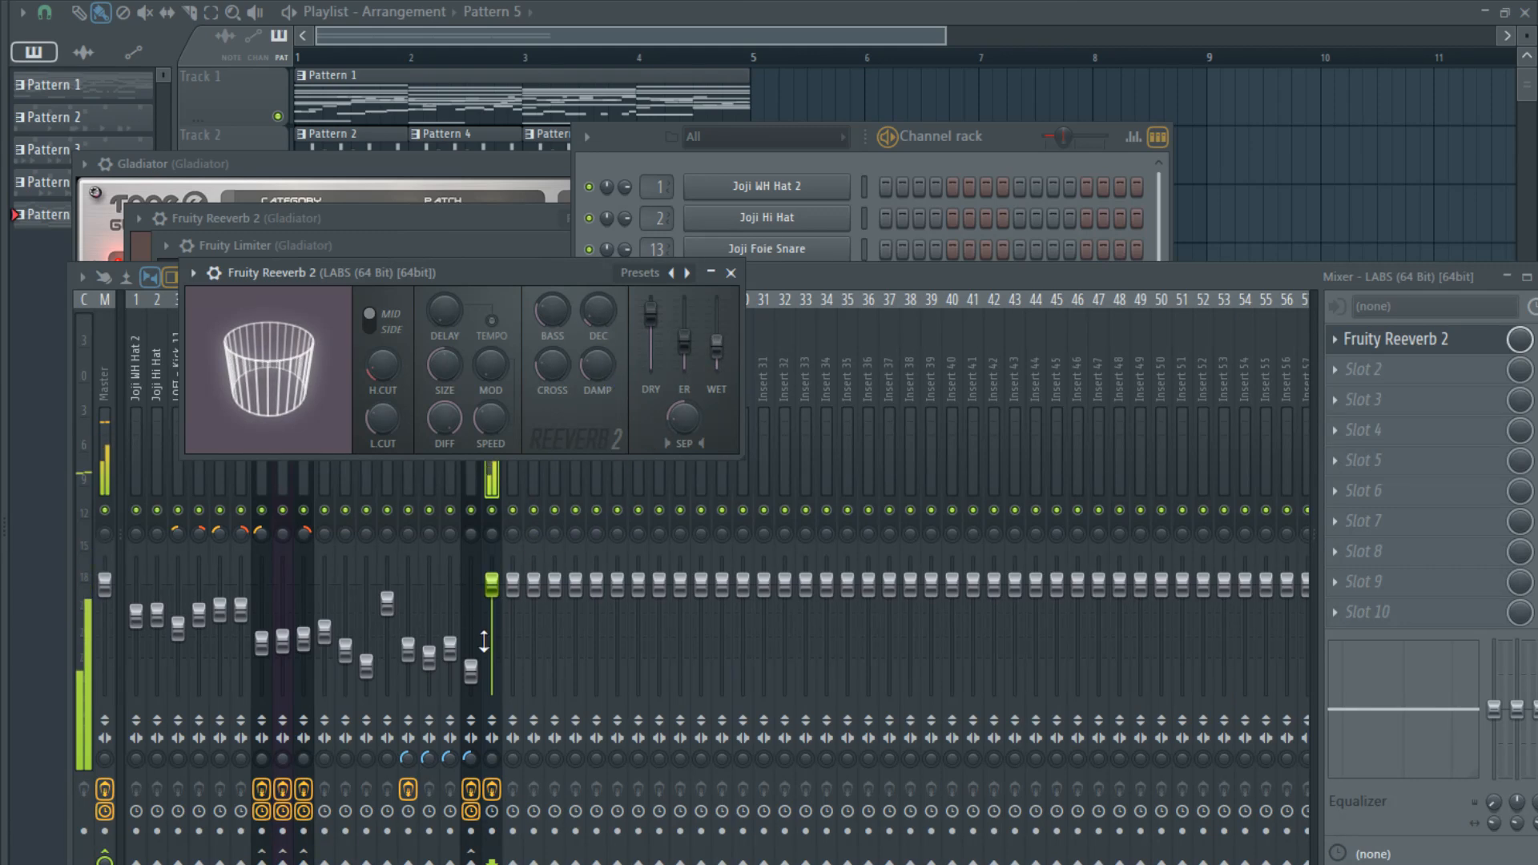
click(731, 272)
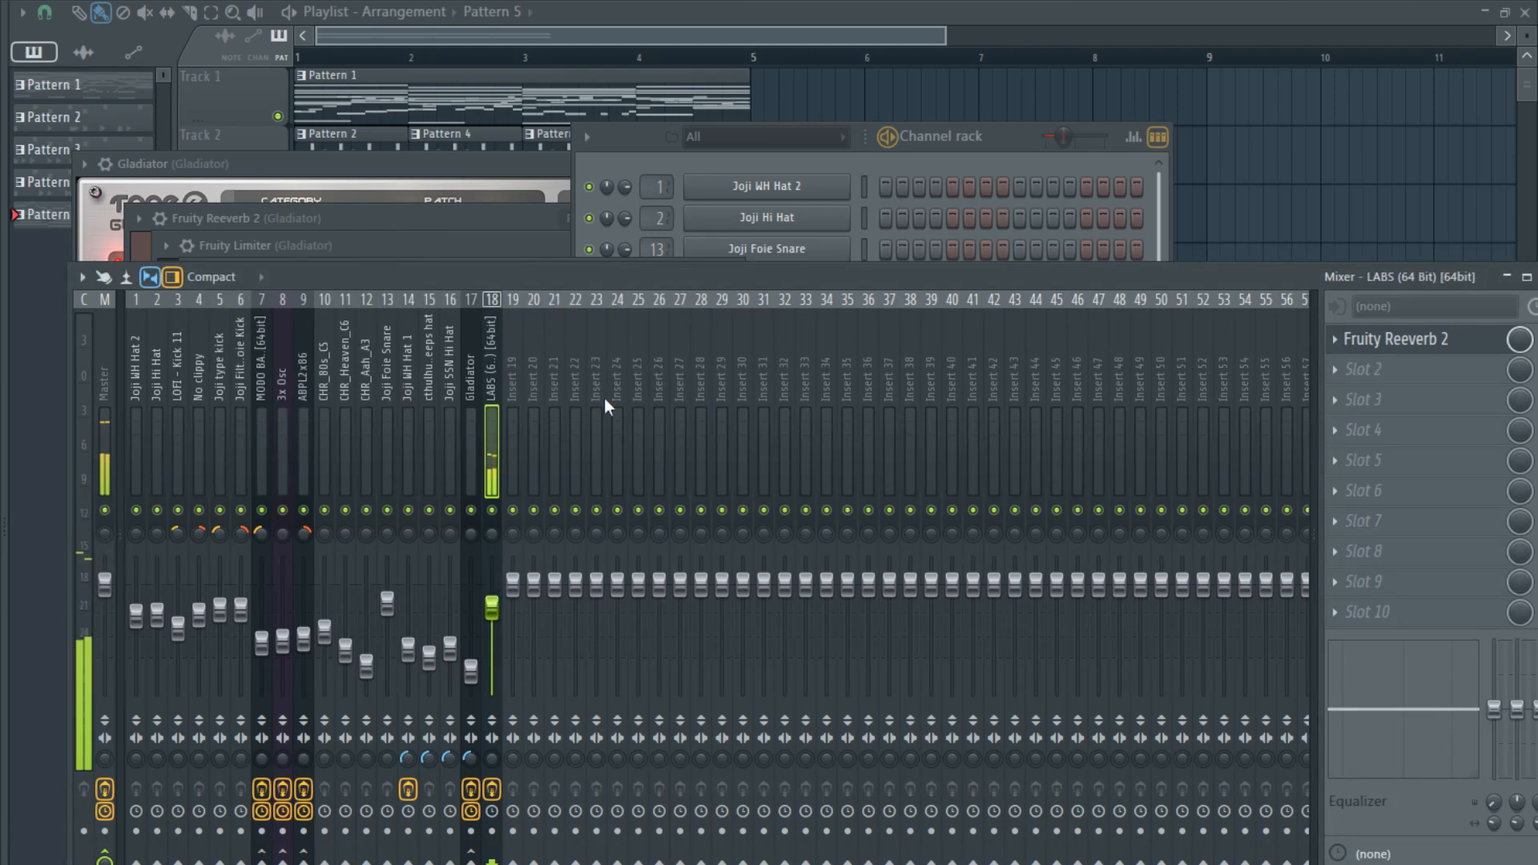
click(872, 172)
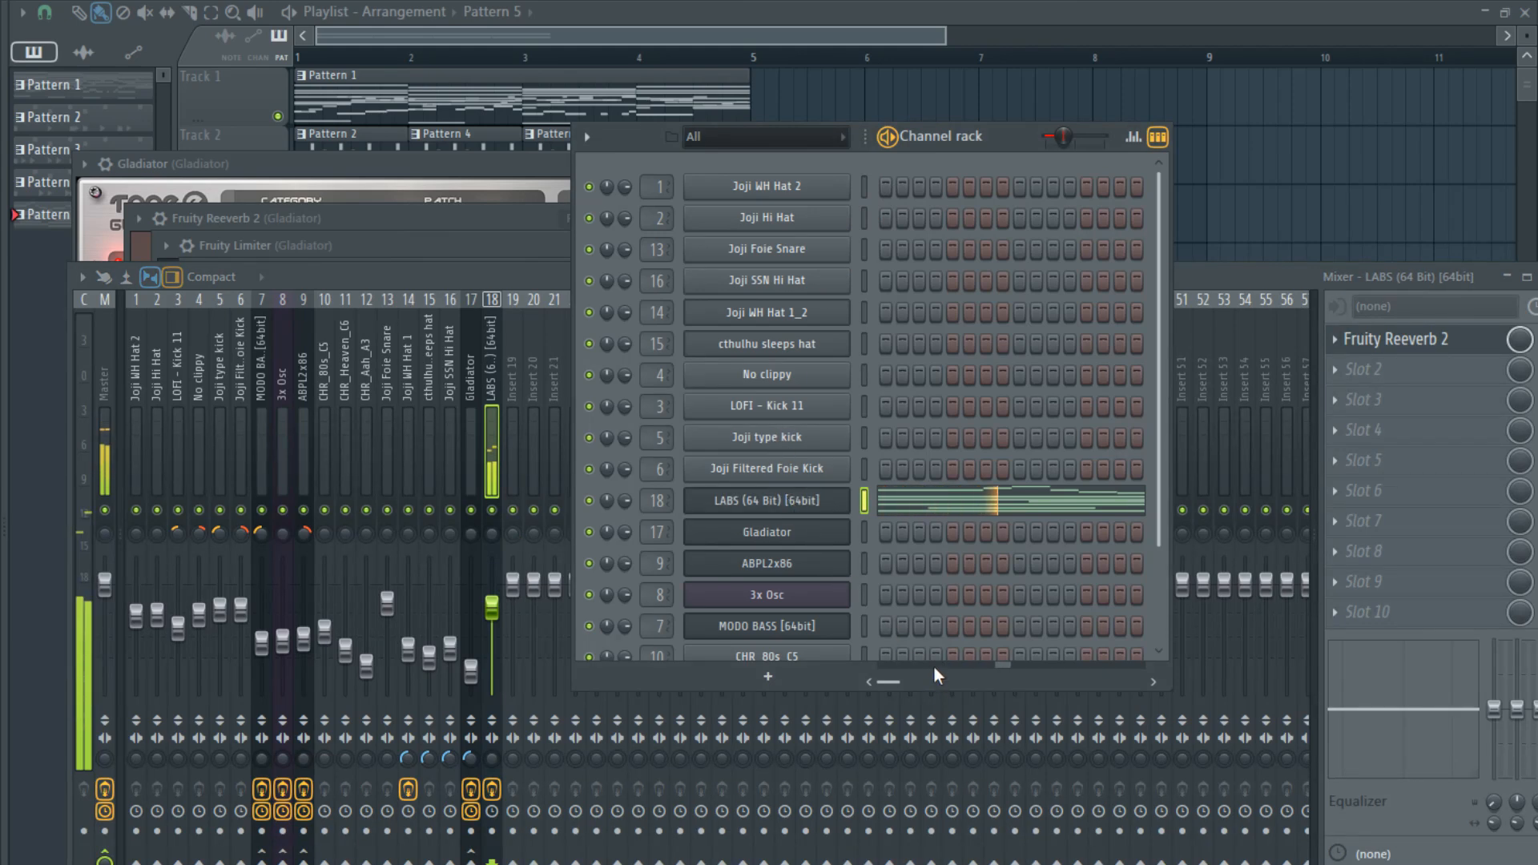
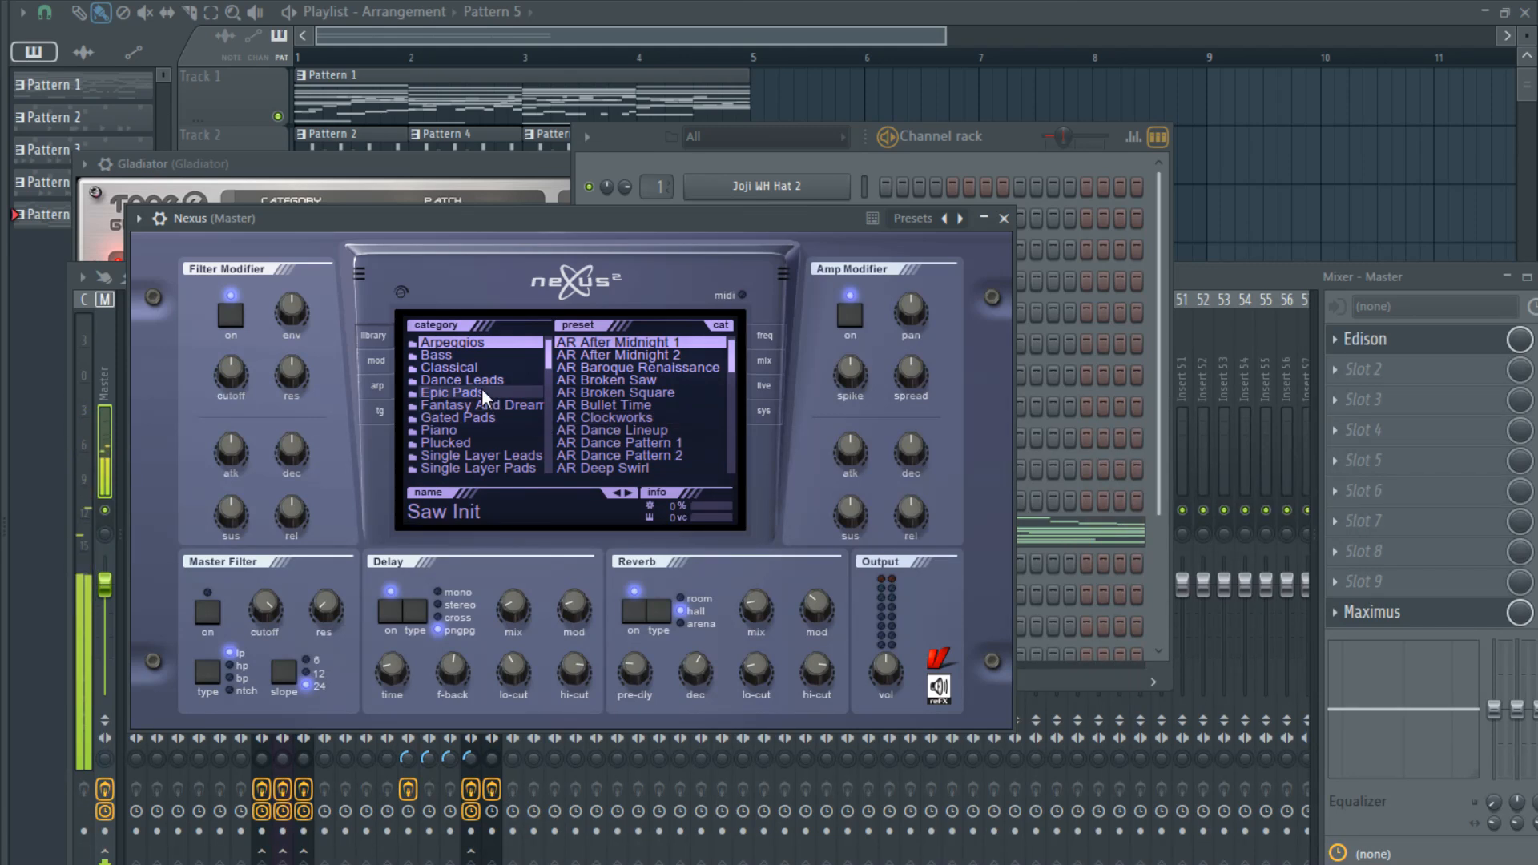
- Load the CL Angels Harp preset from the Classical category in Nexus
click(470, 357)
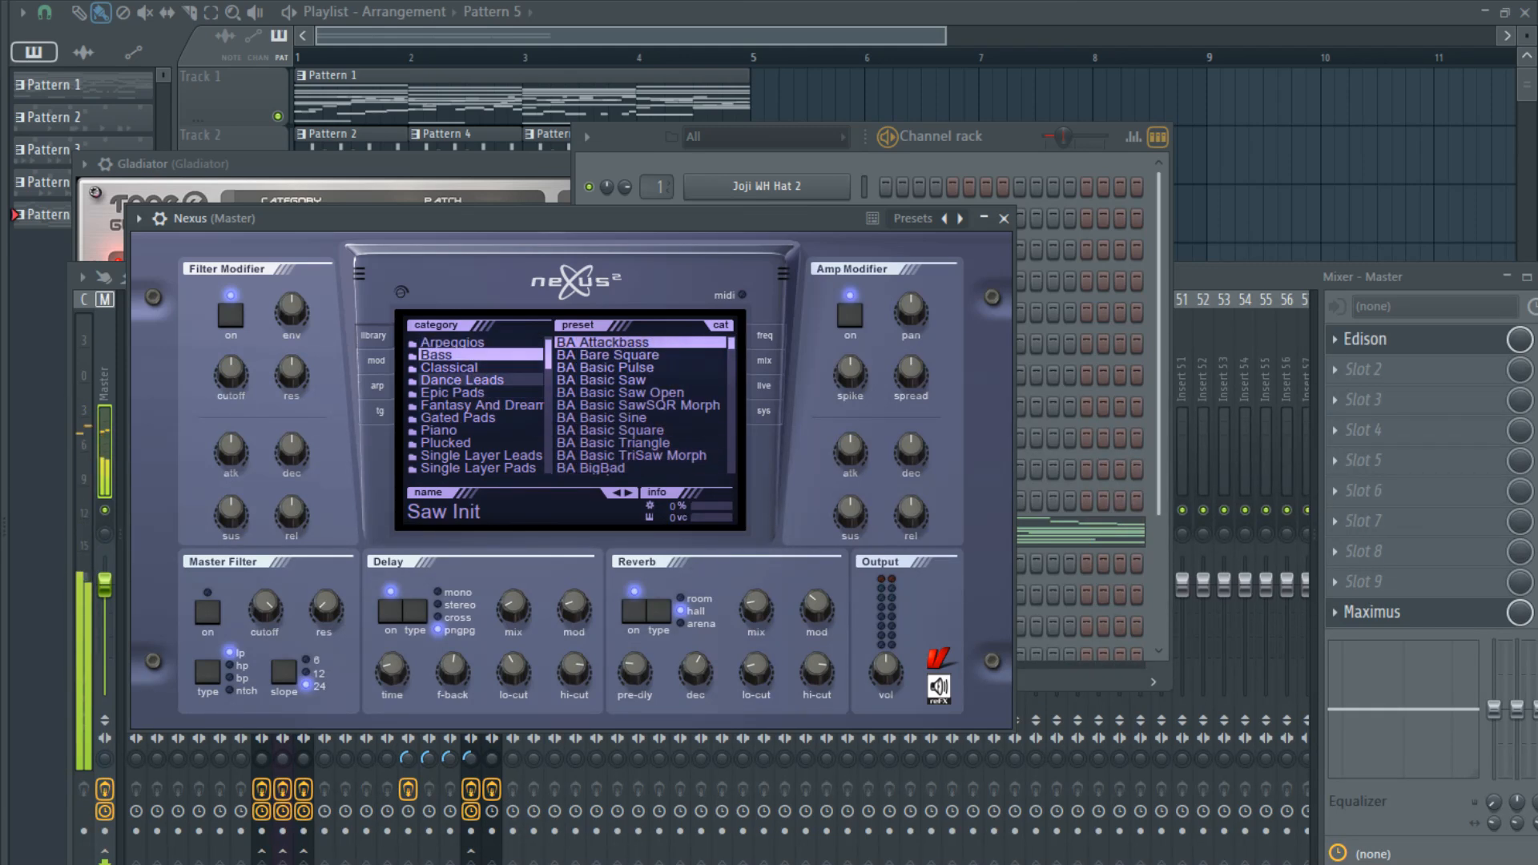
click(470, 368)
click(607, 355)
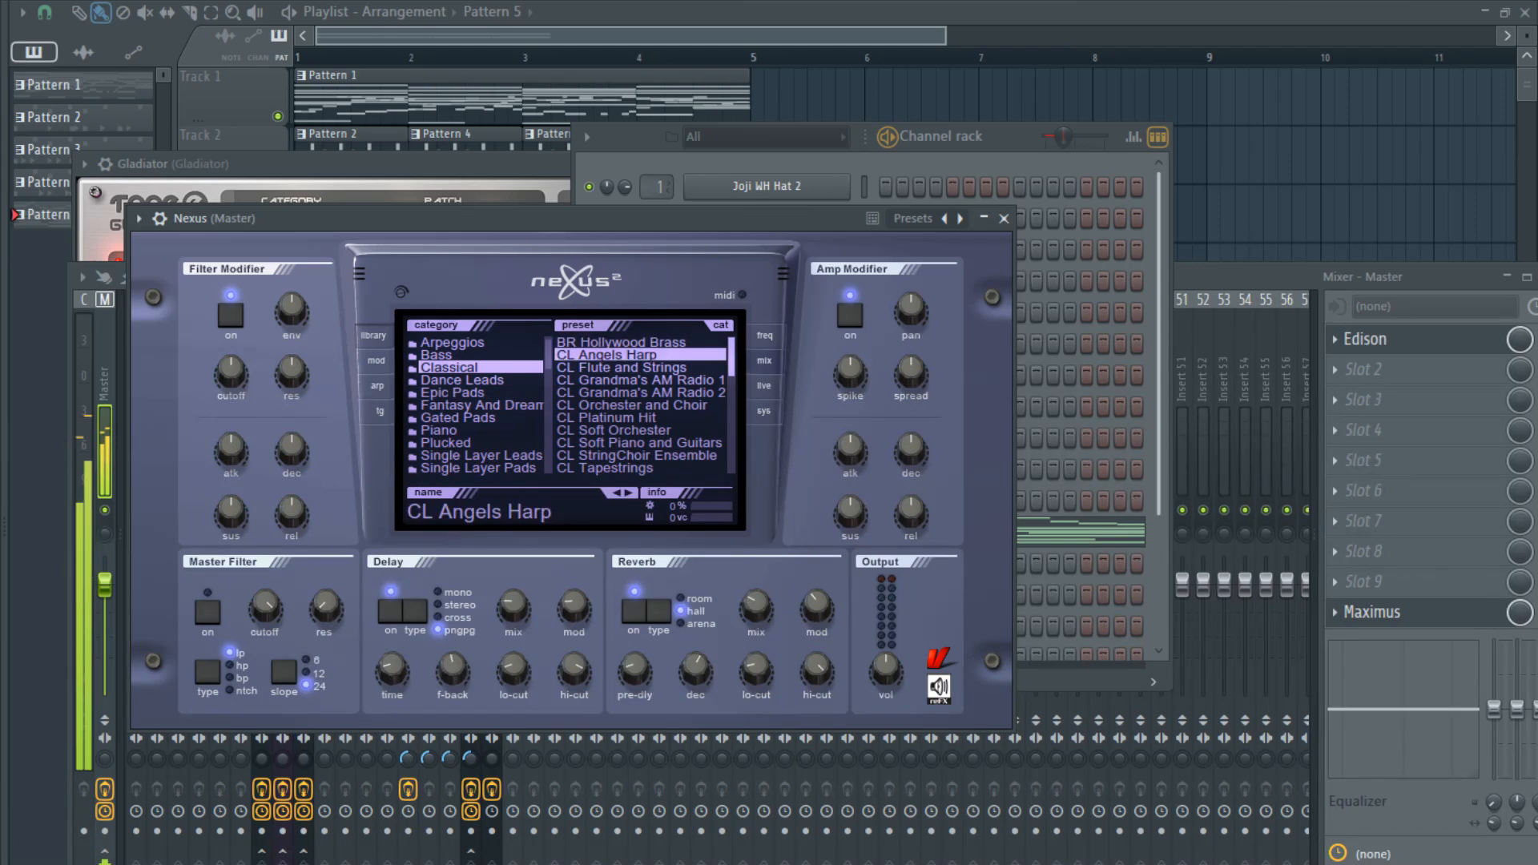
- Rebalance the Nexus preset's layers by lowering the volumes of oscillators 1 to 3 and raising oscillator 4's volume
click(765, 361)
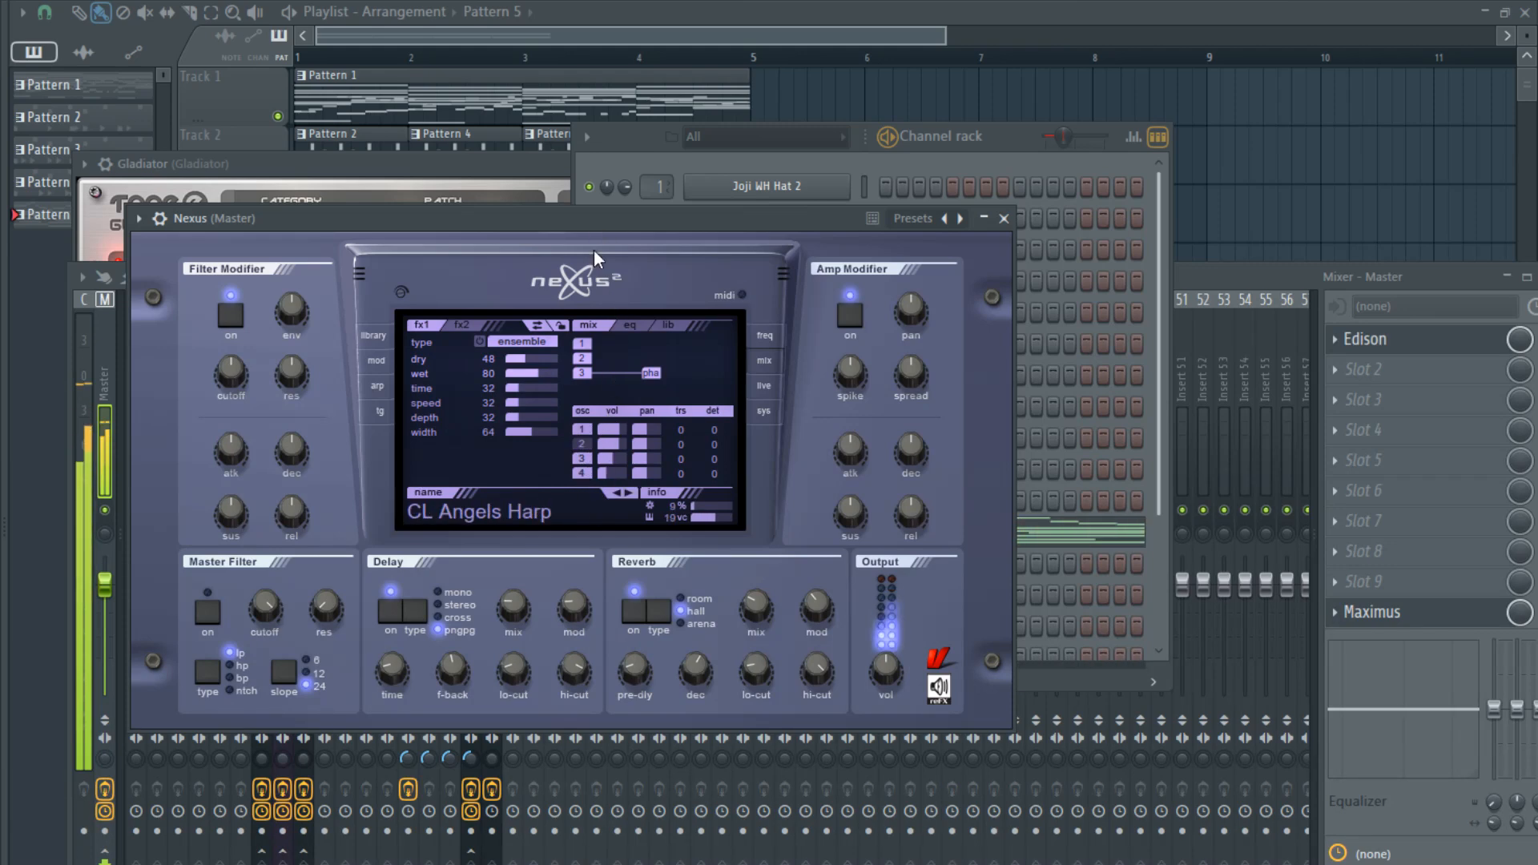
drag(619, 445, 617, 429)
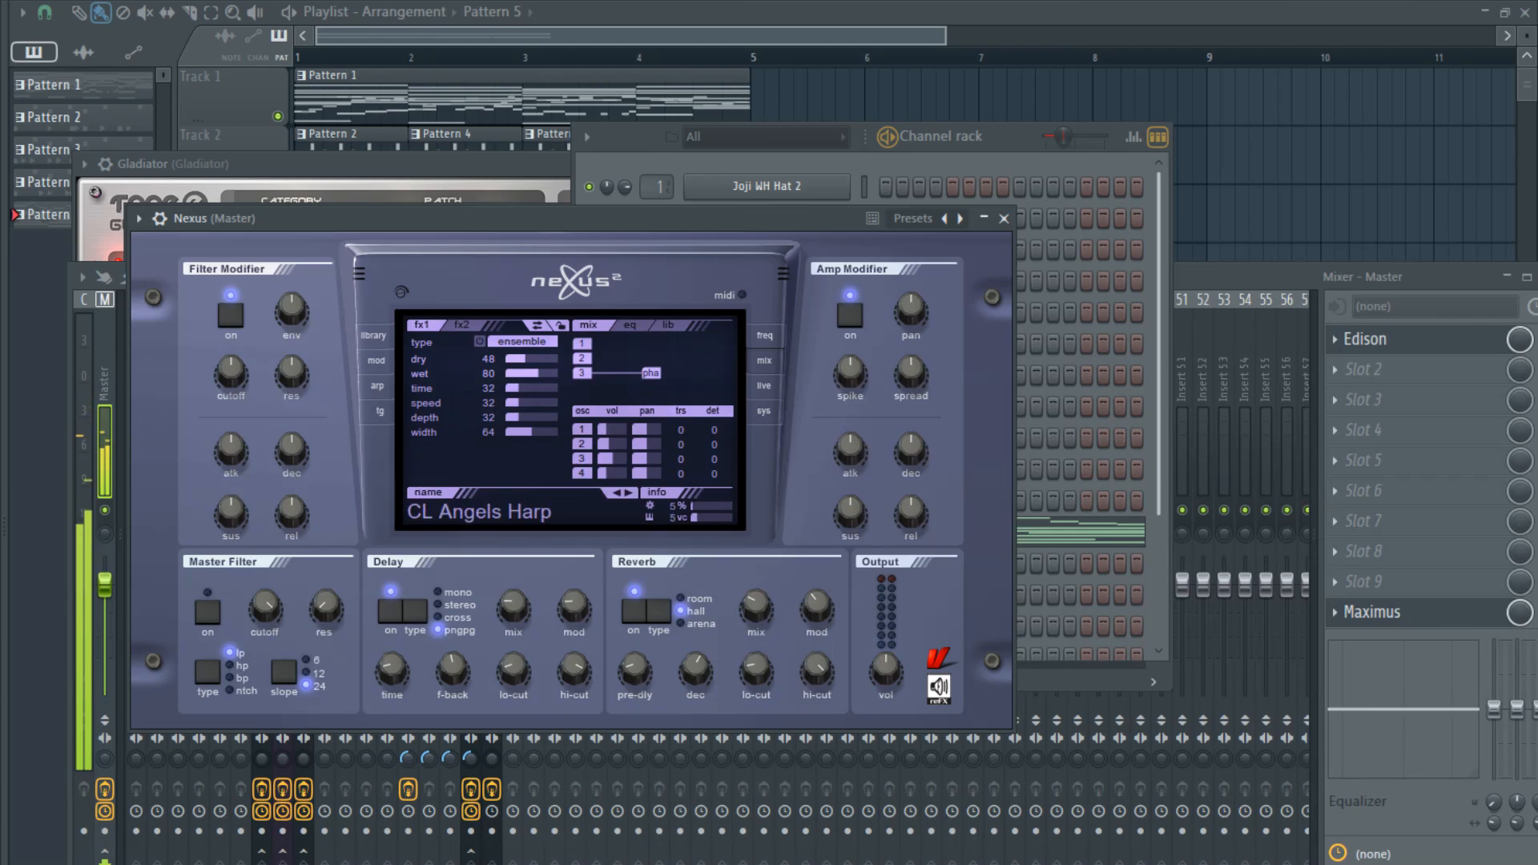
click(617, 473)
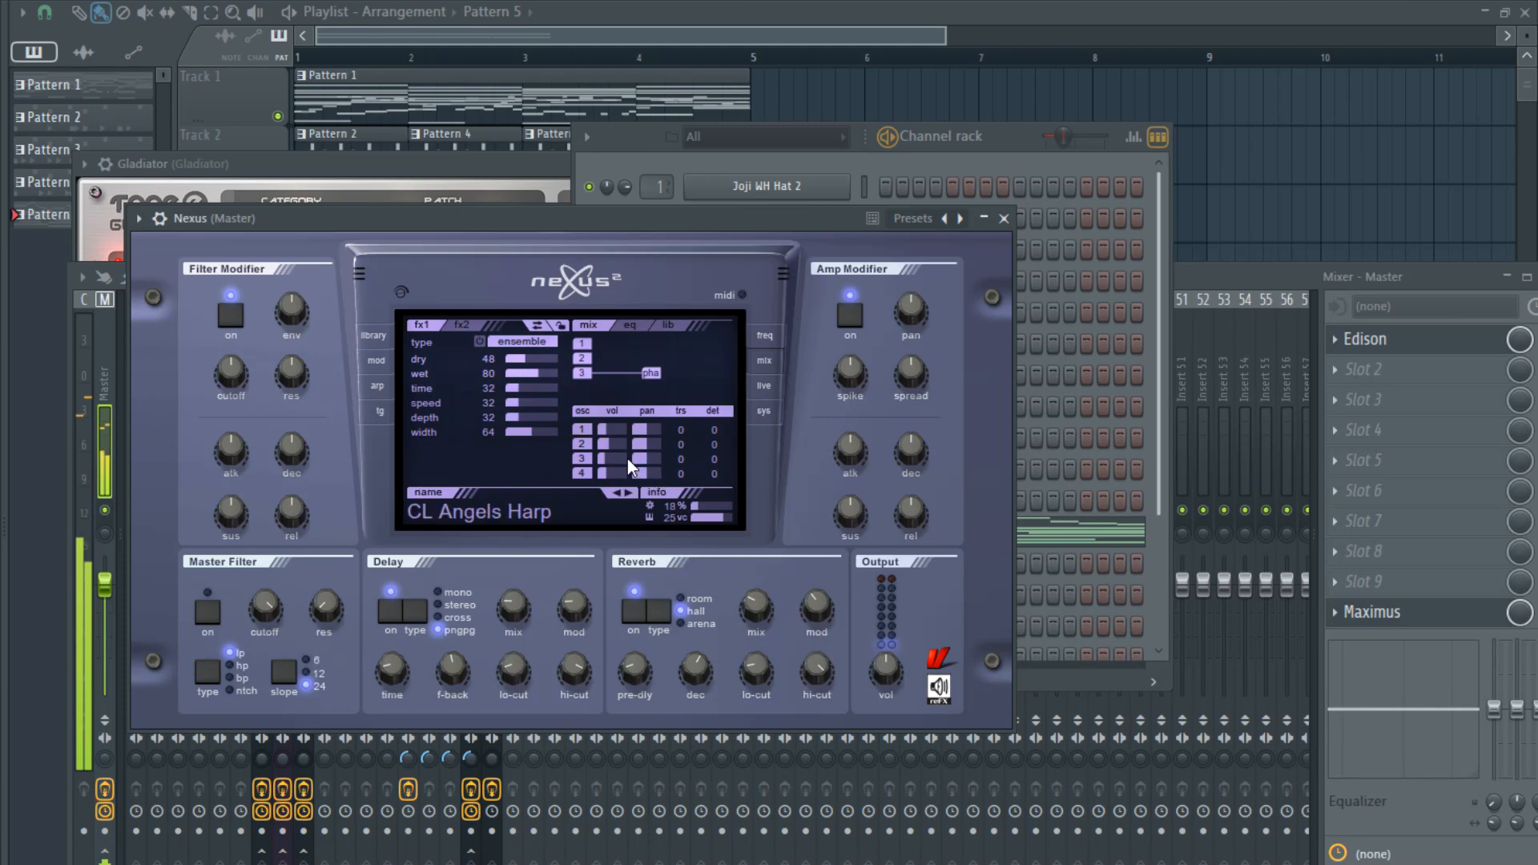
click(607, 473)
drag(606, 473, 614, 474)
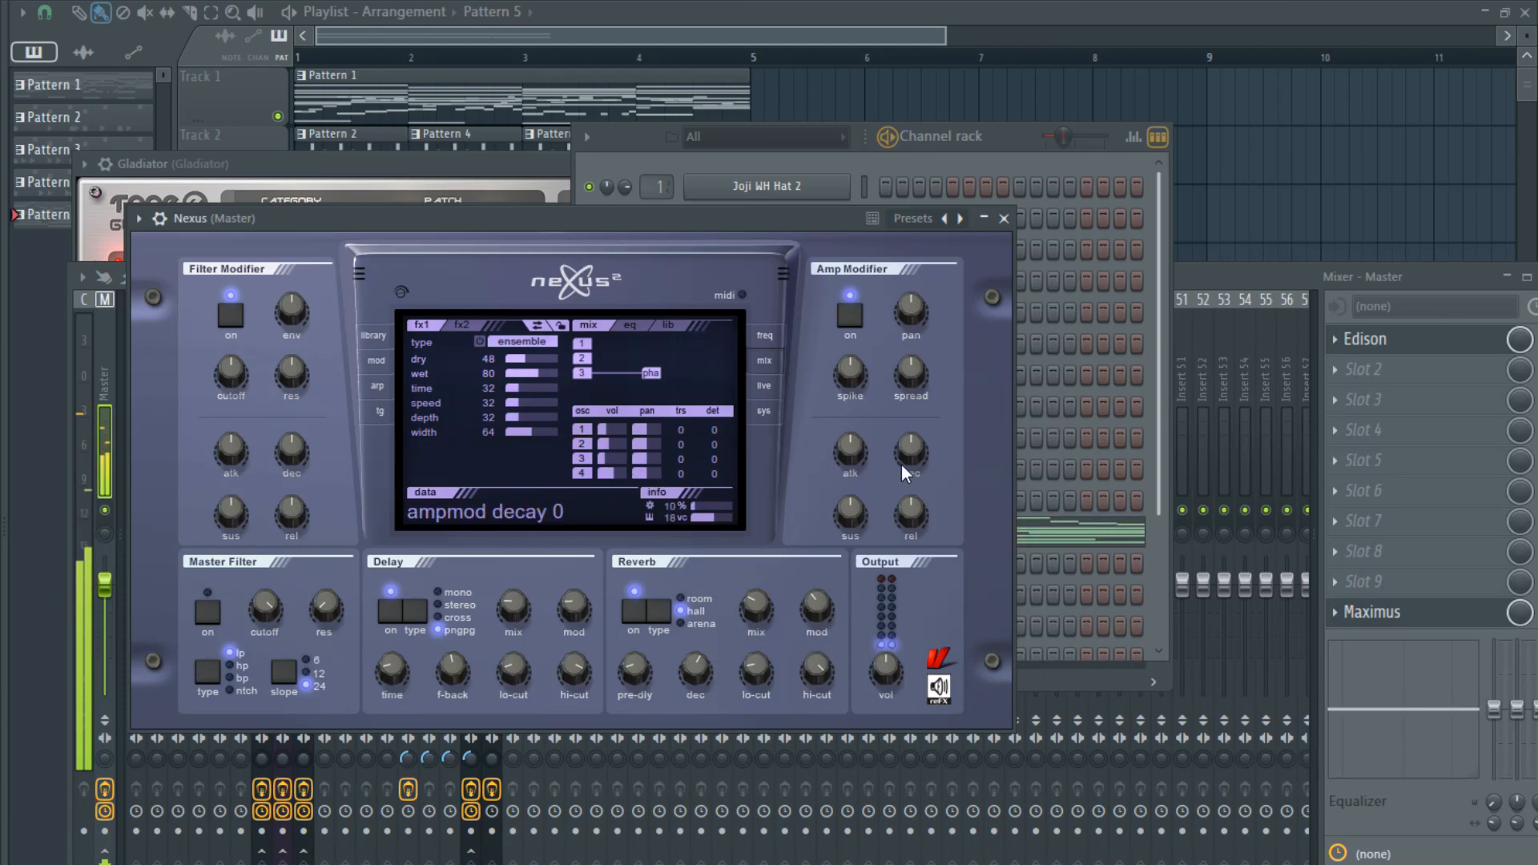
- Open the Nexus channel's piano roll, stop playback and start bar 1 with a C6 two grid steps long
key(F6)
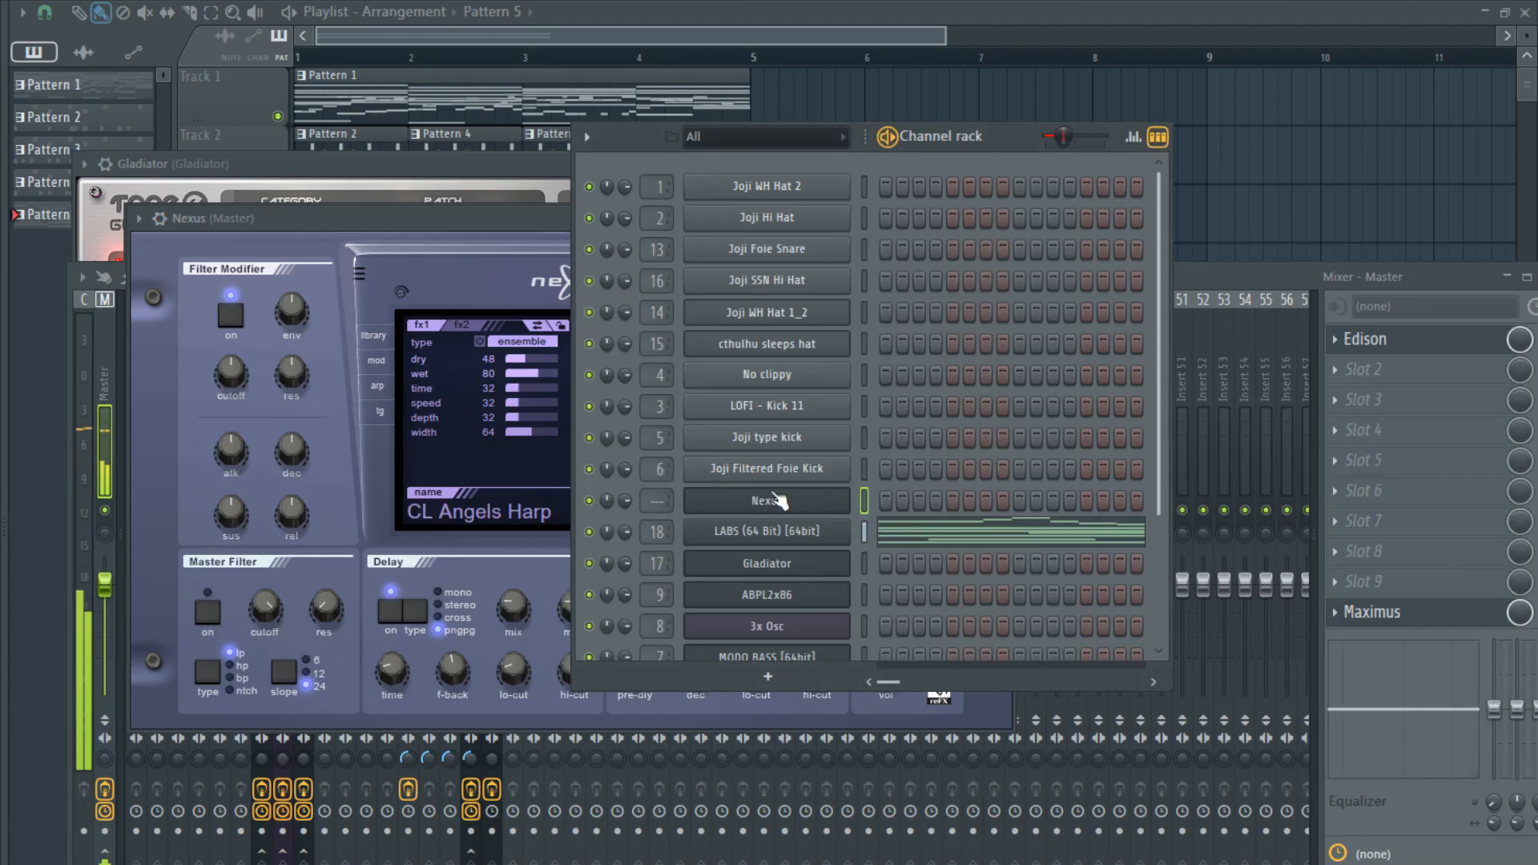
key(F7)
scroll(227, 563, down, 4)
scroll(189, 556, up, 4)
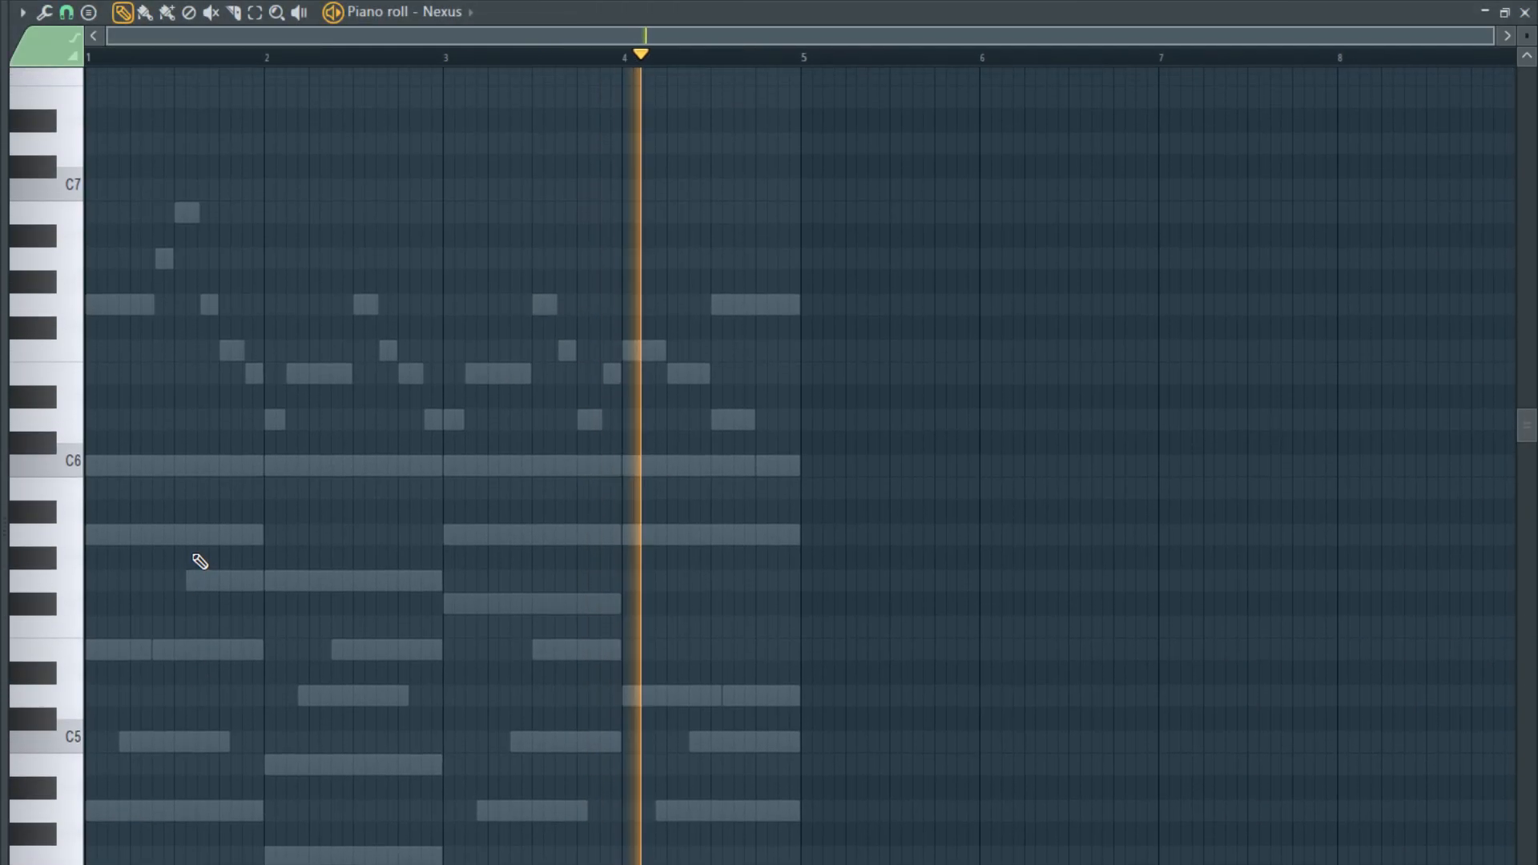
scroll(112, 472, up, 4)
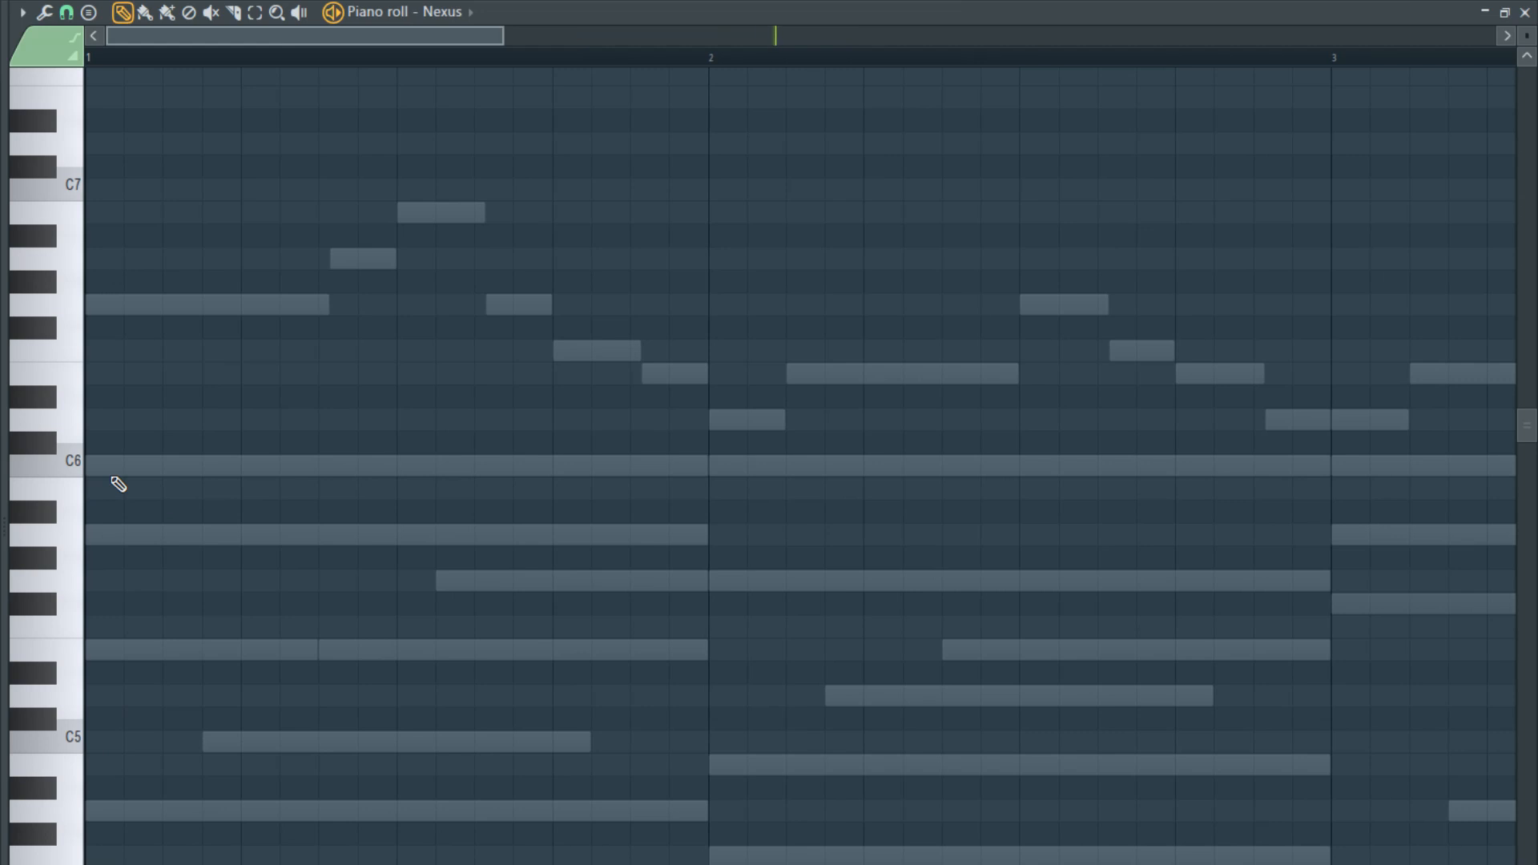
key(space)
click(113, 465)
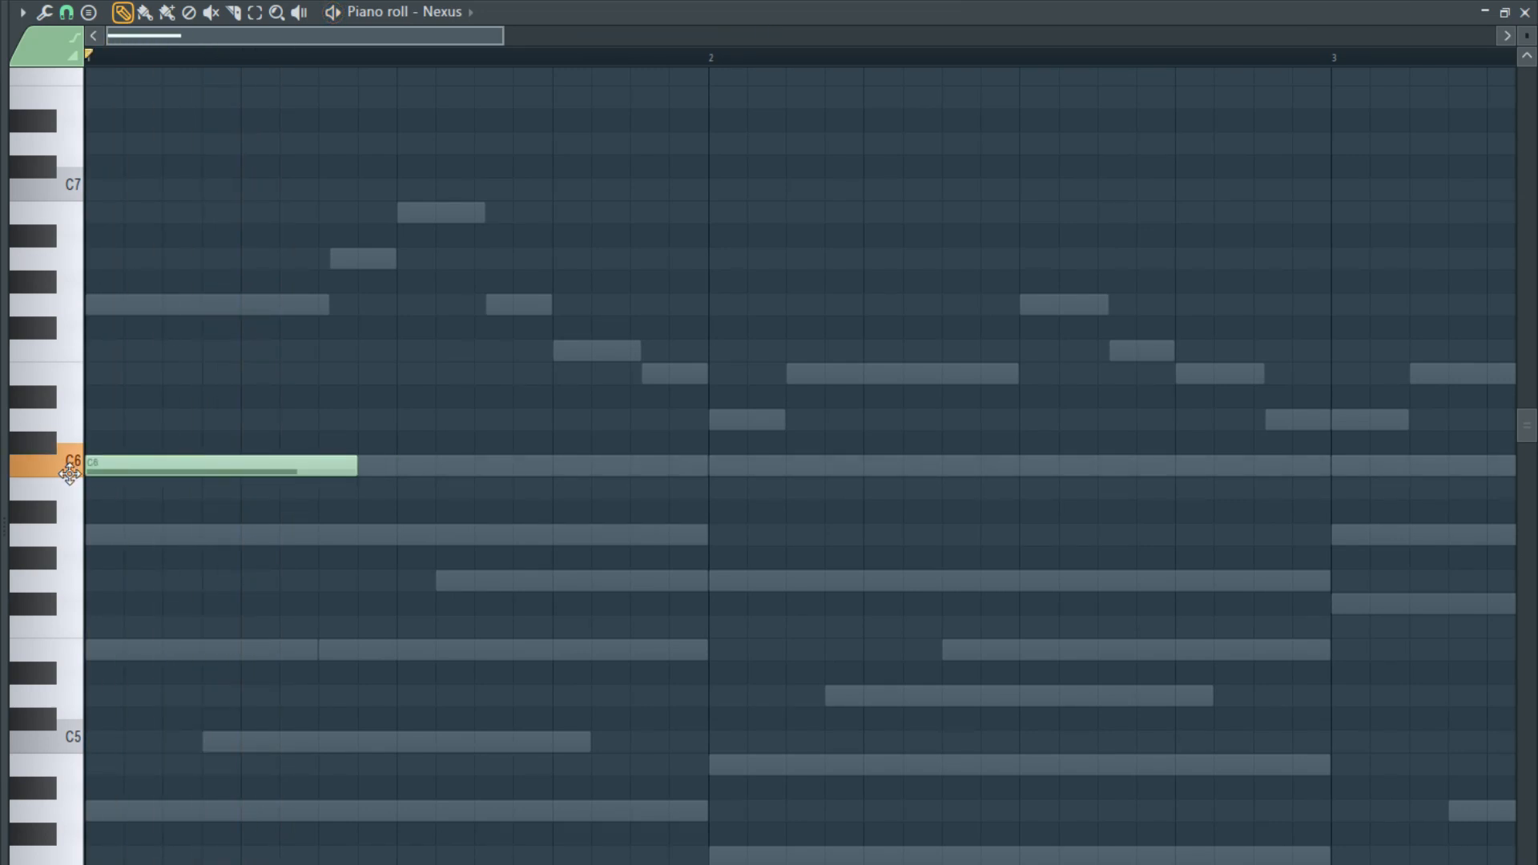
drag(355, 464, 161, 490)
- Fill the rest of bar 1 with alternating A5 and C6 notes of two grid steps each, ending on a D6
click(166, 538)
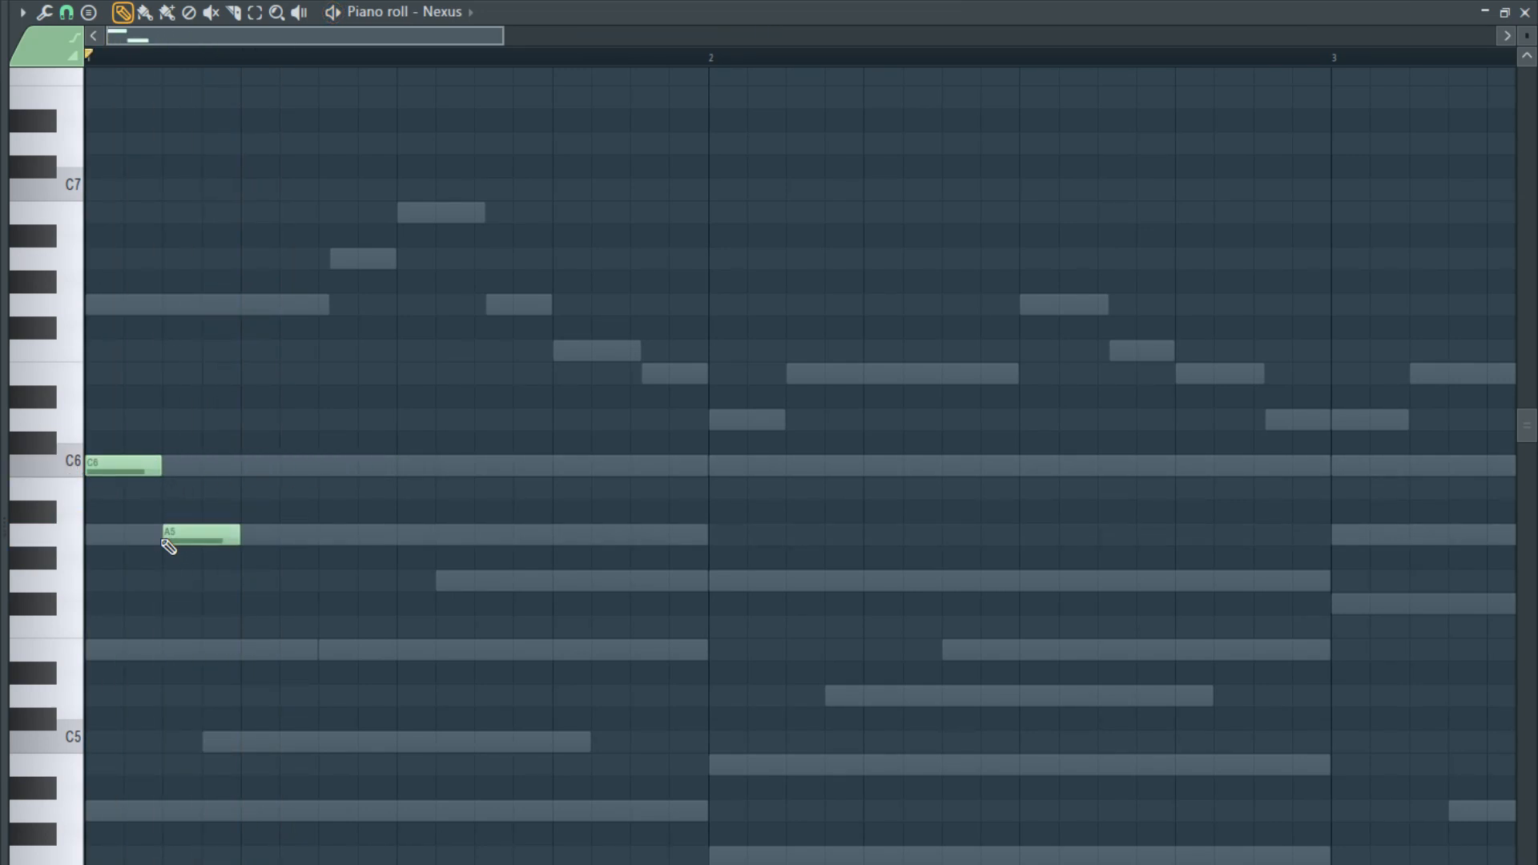
click(240, 463)
click(319, 532)
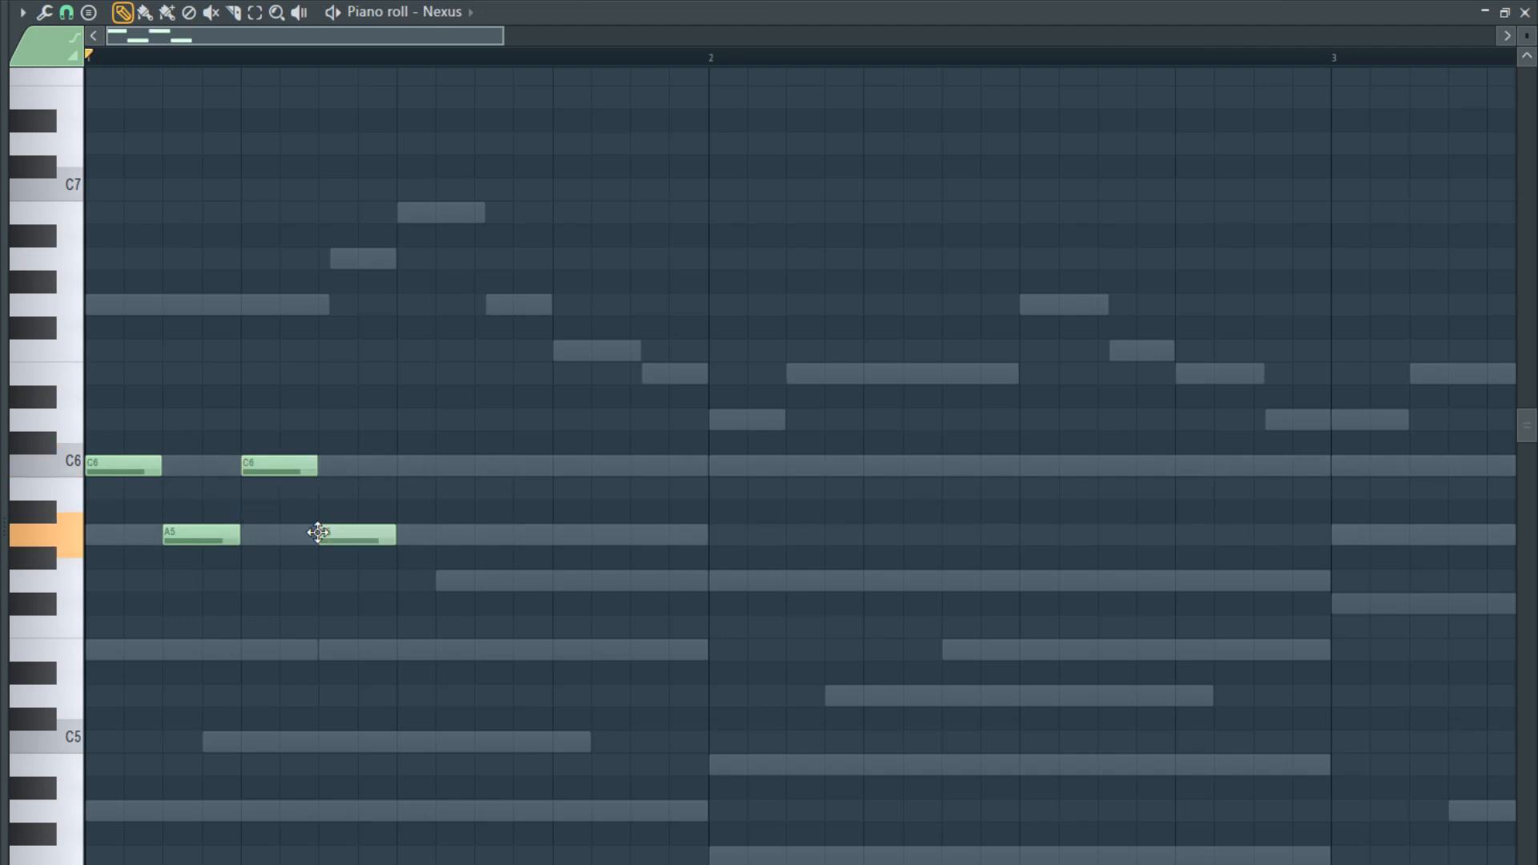
click(384, 463)
click(470, 529)
click(557, 464)
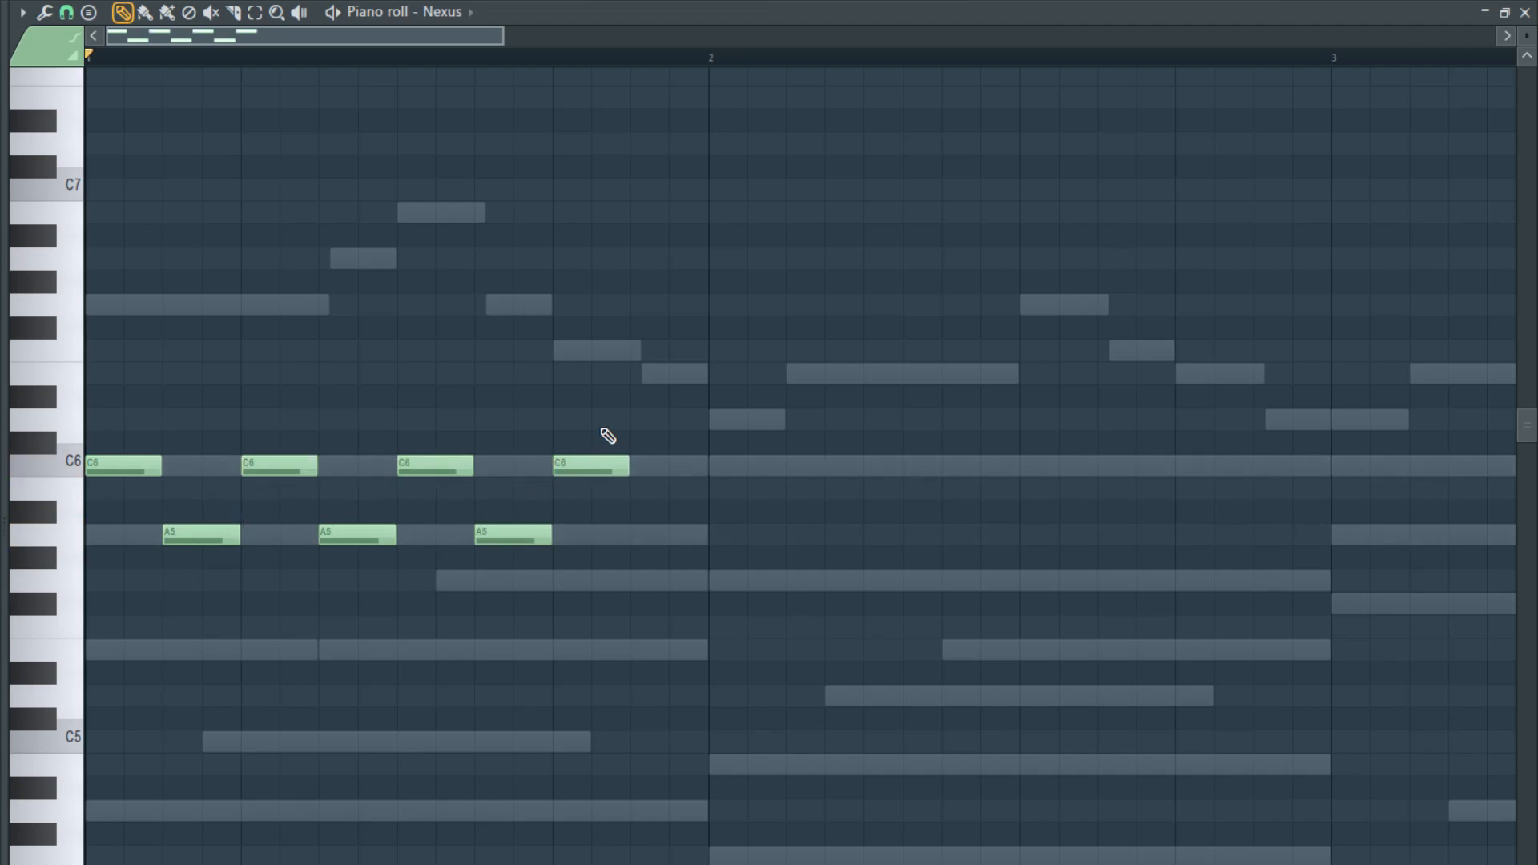
click(637, 419)
click(713, 513)
drag(713, 518, 713, 538)
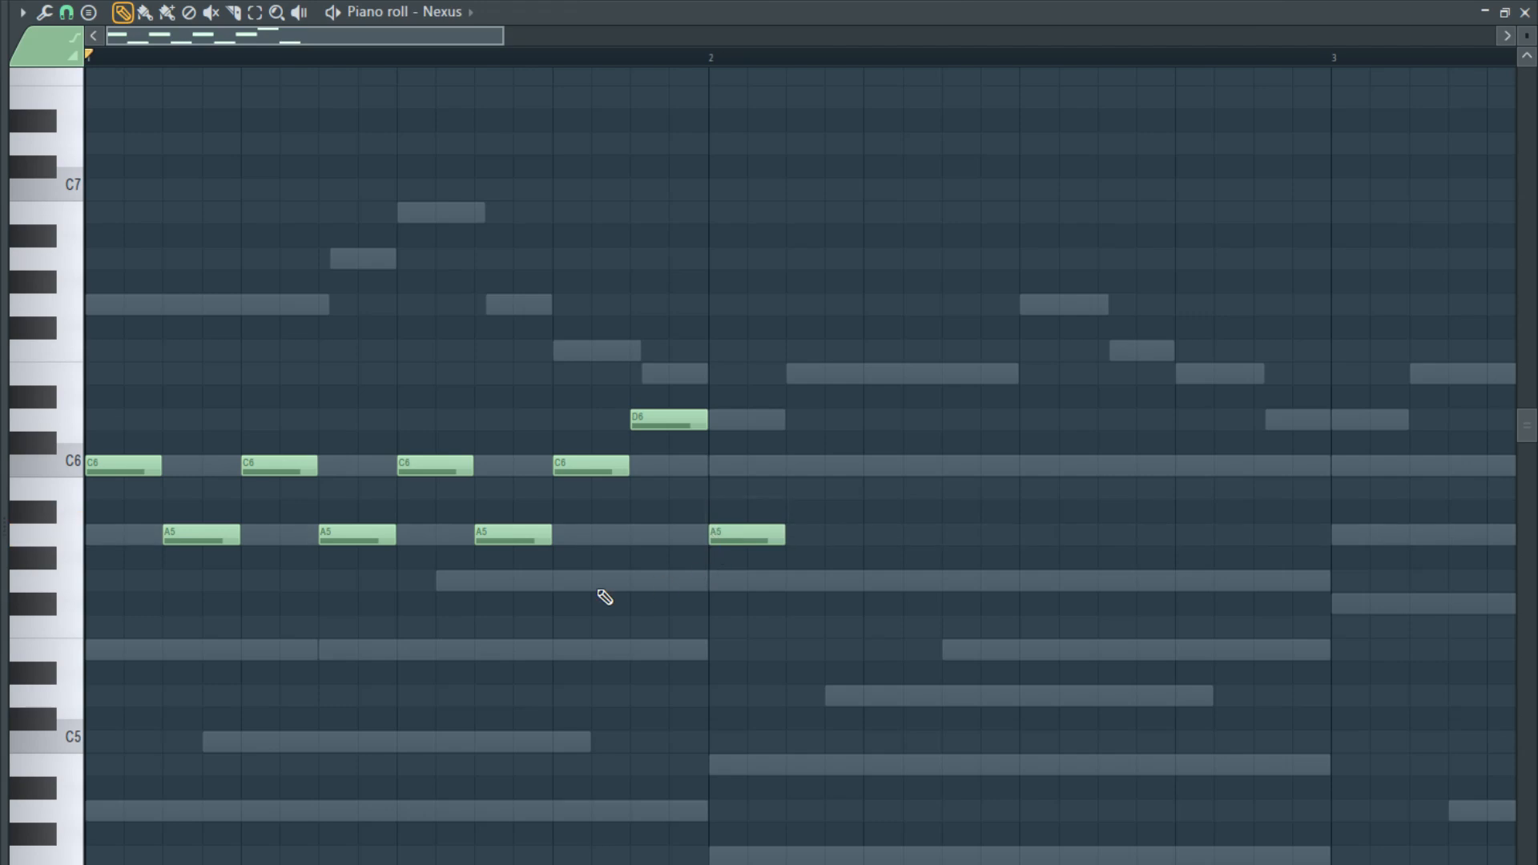
right_click(719, 544)
click(726, 495)
right_click(747, 494)
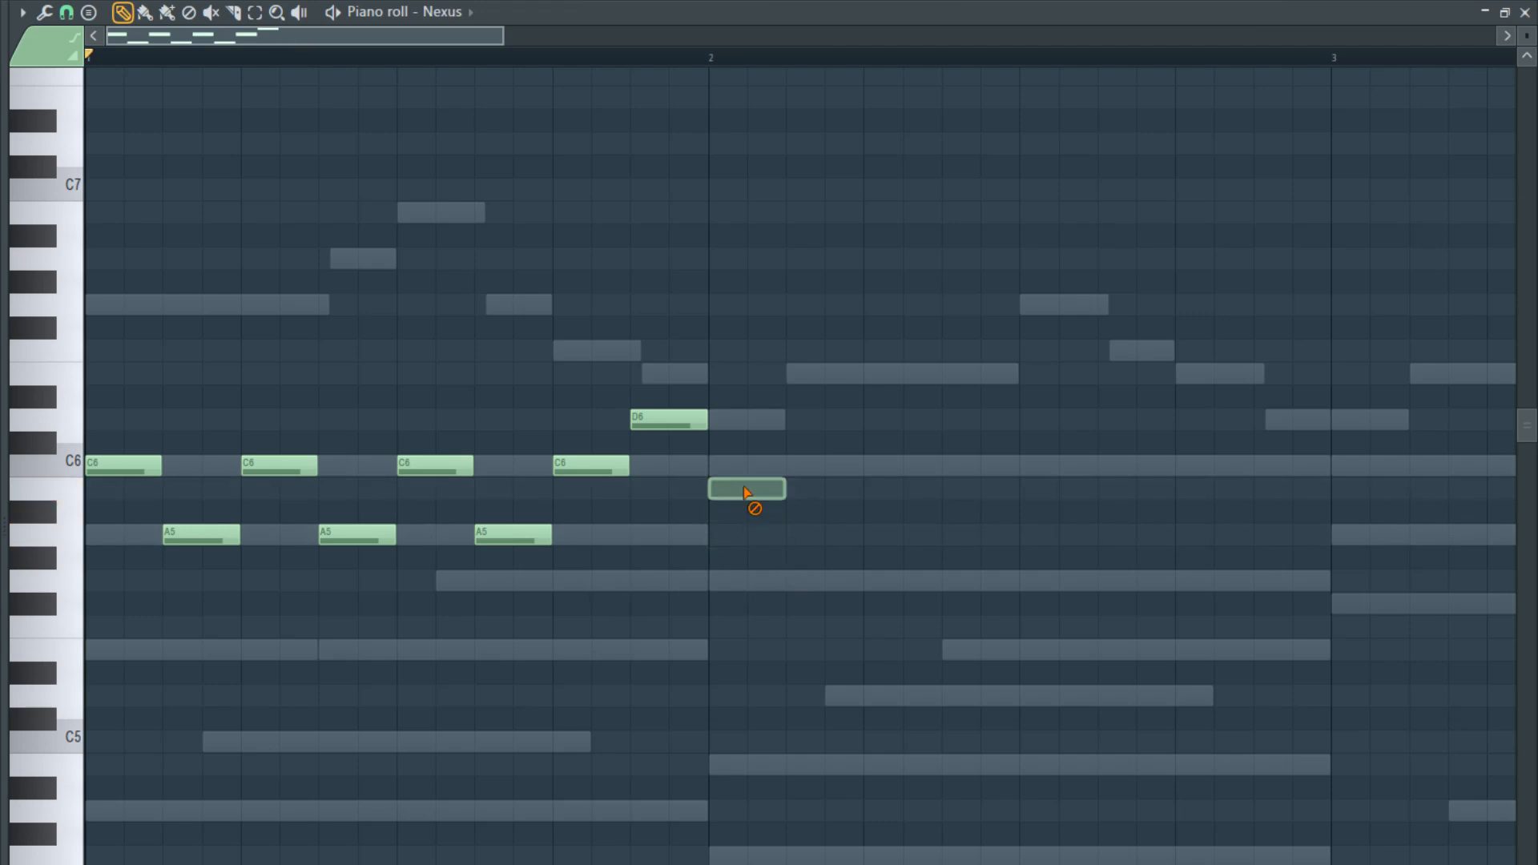
scroll(725, 537, down, 3)
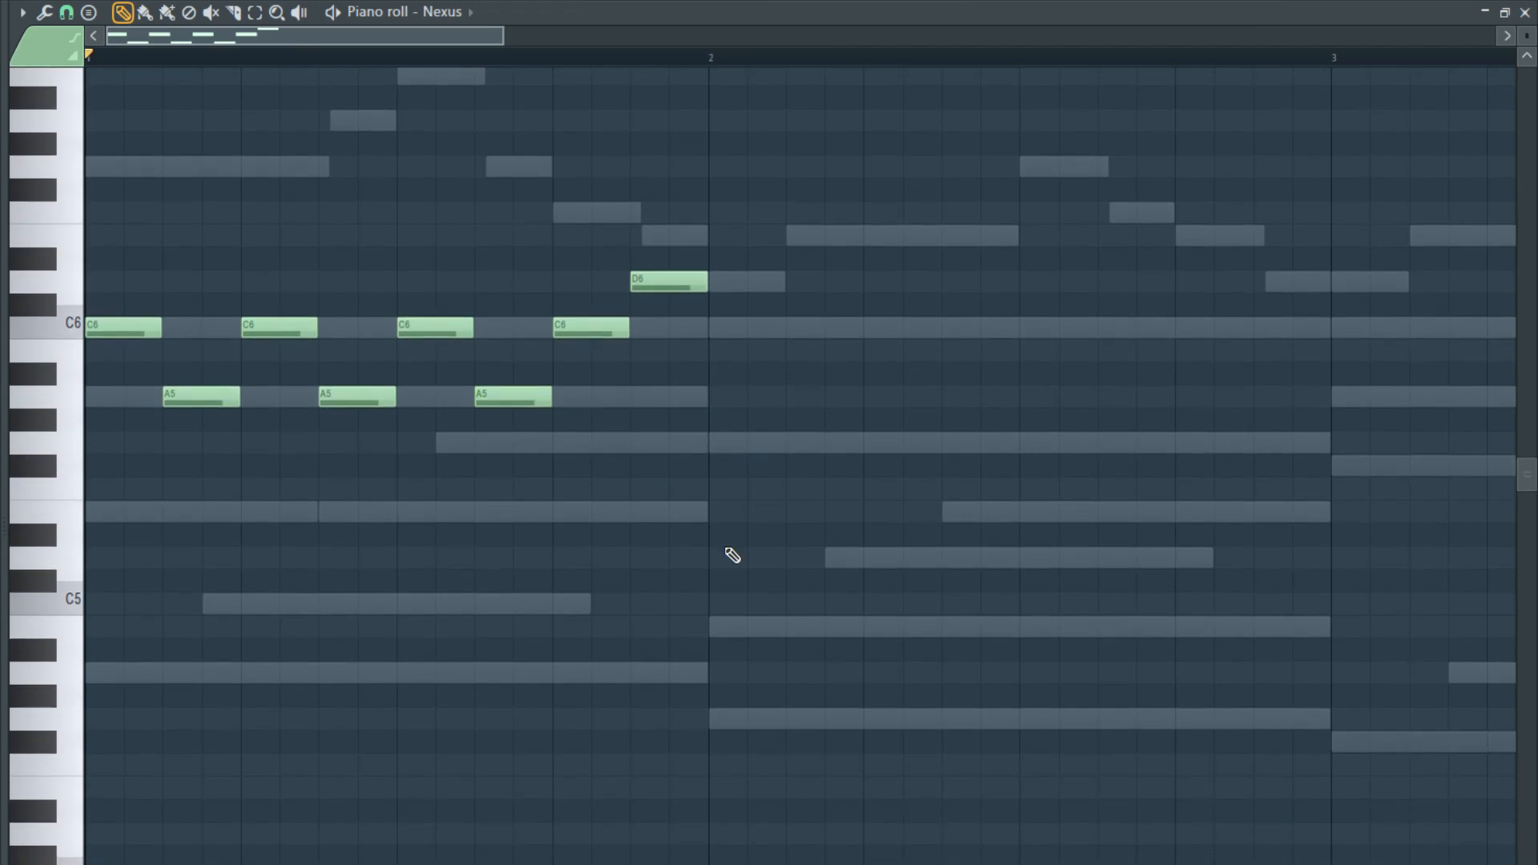
click(713, 719)
right_click(744, 715)
- Fill bar 2 with alternating B5 and G5 notes of two grid steps each, starting on B5
click(713, 351)
click(794, 441)
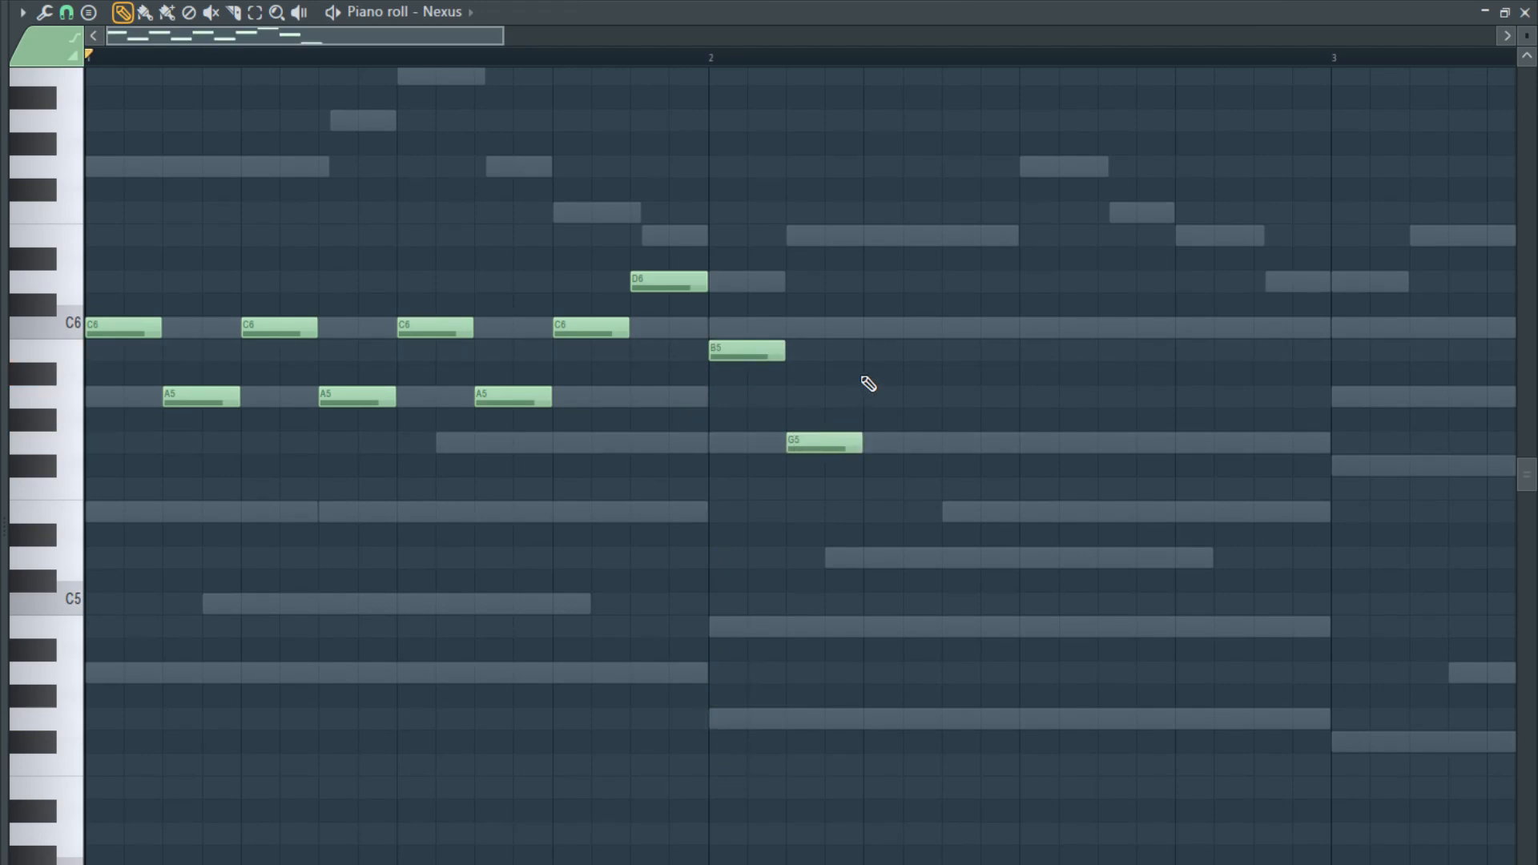
click(872, 353)
click(946, 440)
click(1030, 352)
click(1104, 441)
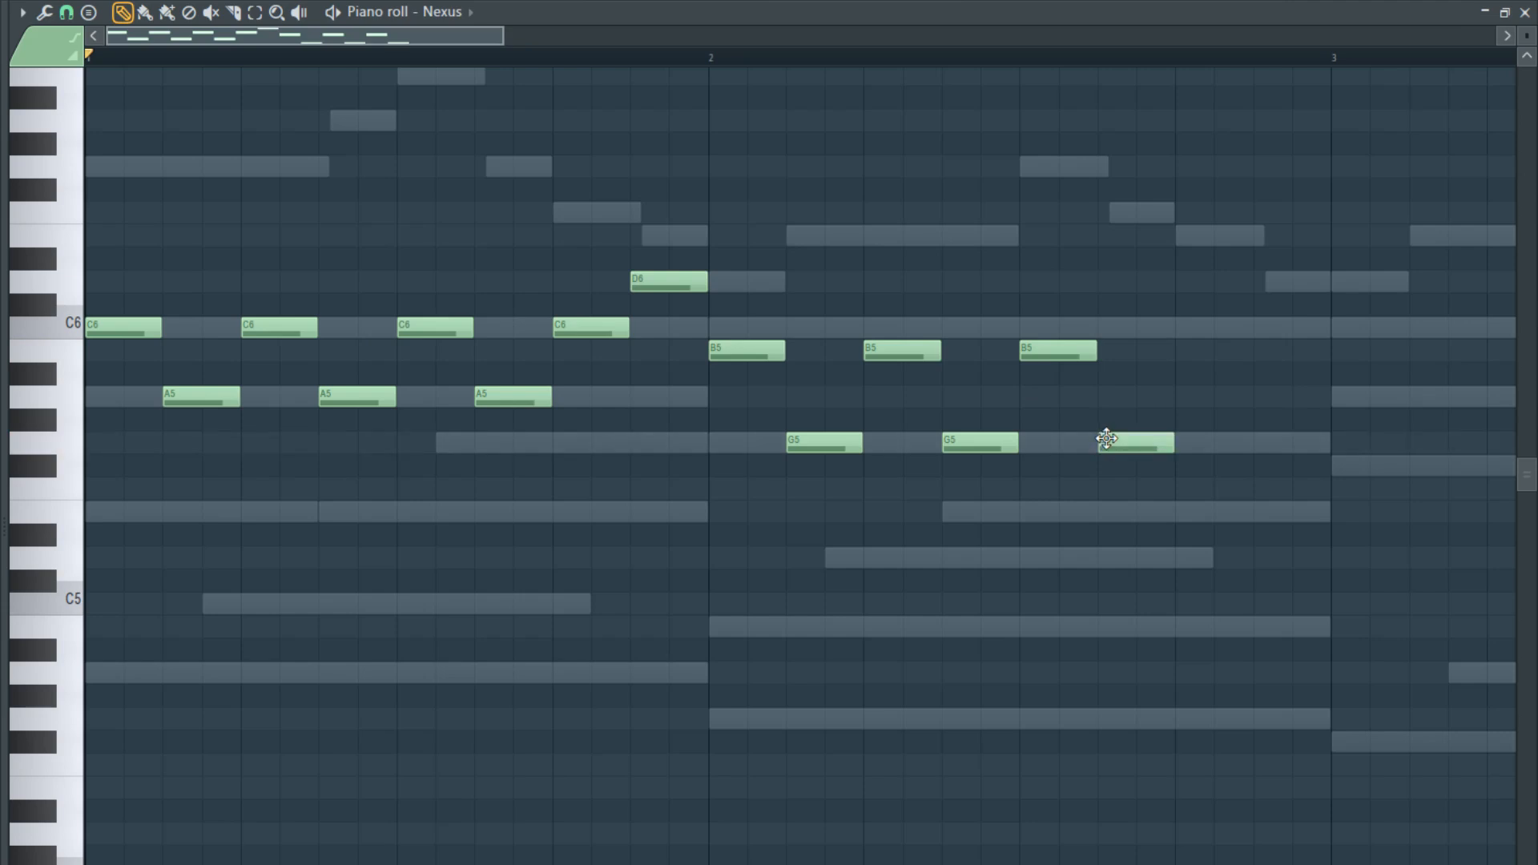
click(1181, 351)
click(1259, 443)
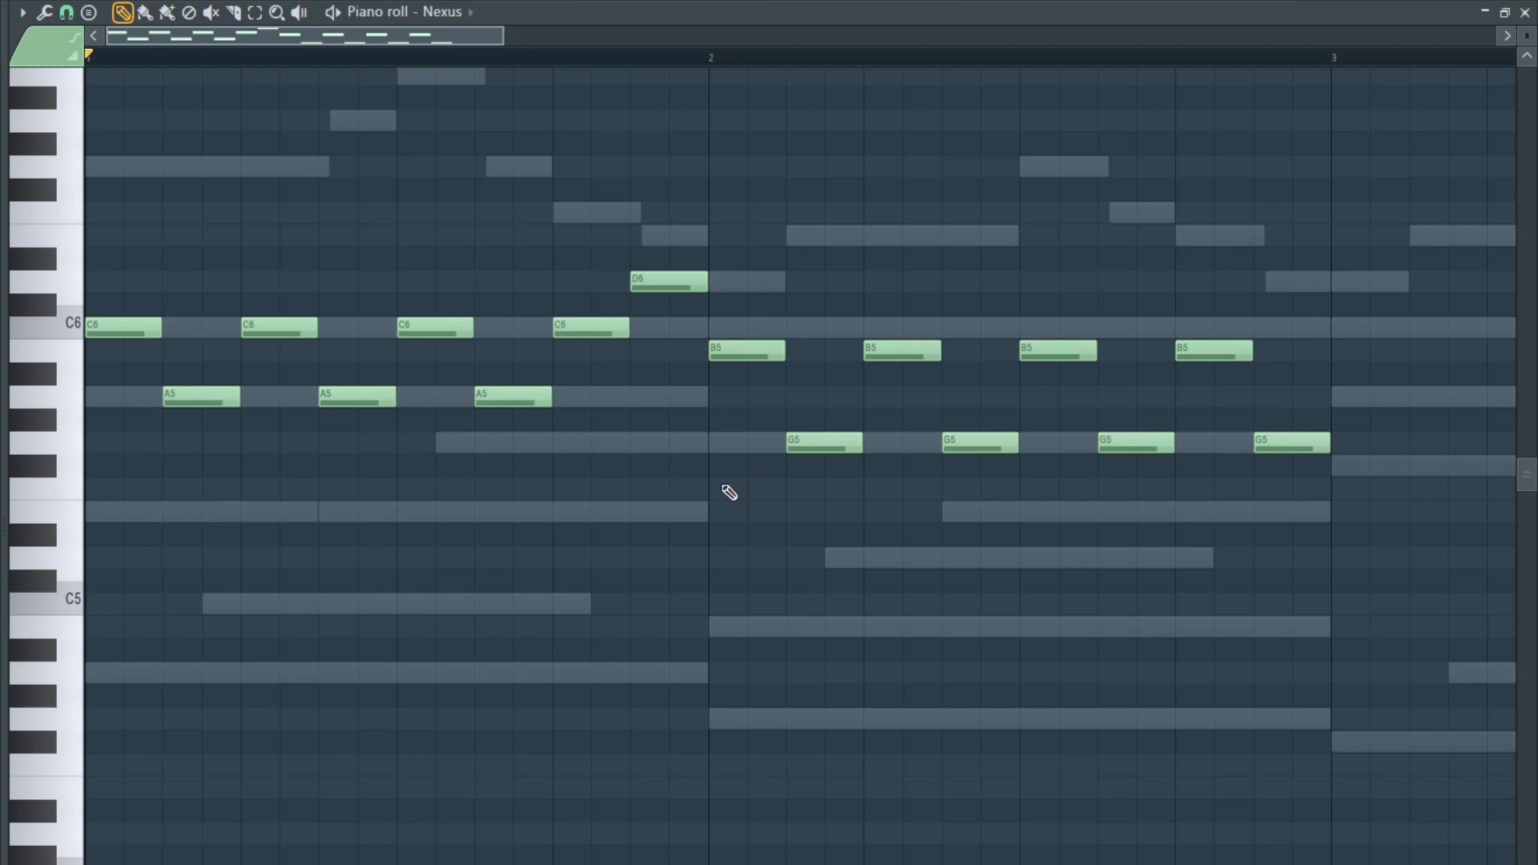
- Play back the first two bars of the Nexus harp part and listen to the arpeggio
key(space)
scroll(725, 487, down, 3)
scroll(721, 484, up, 2)
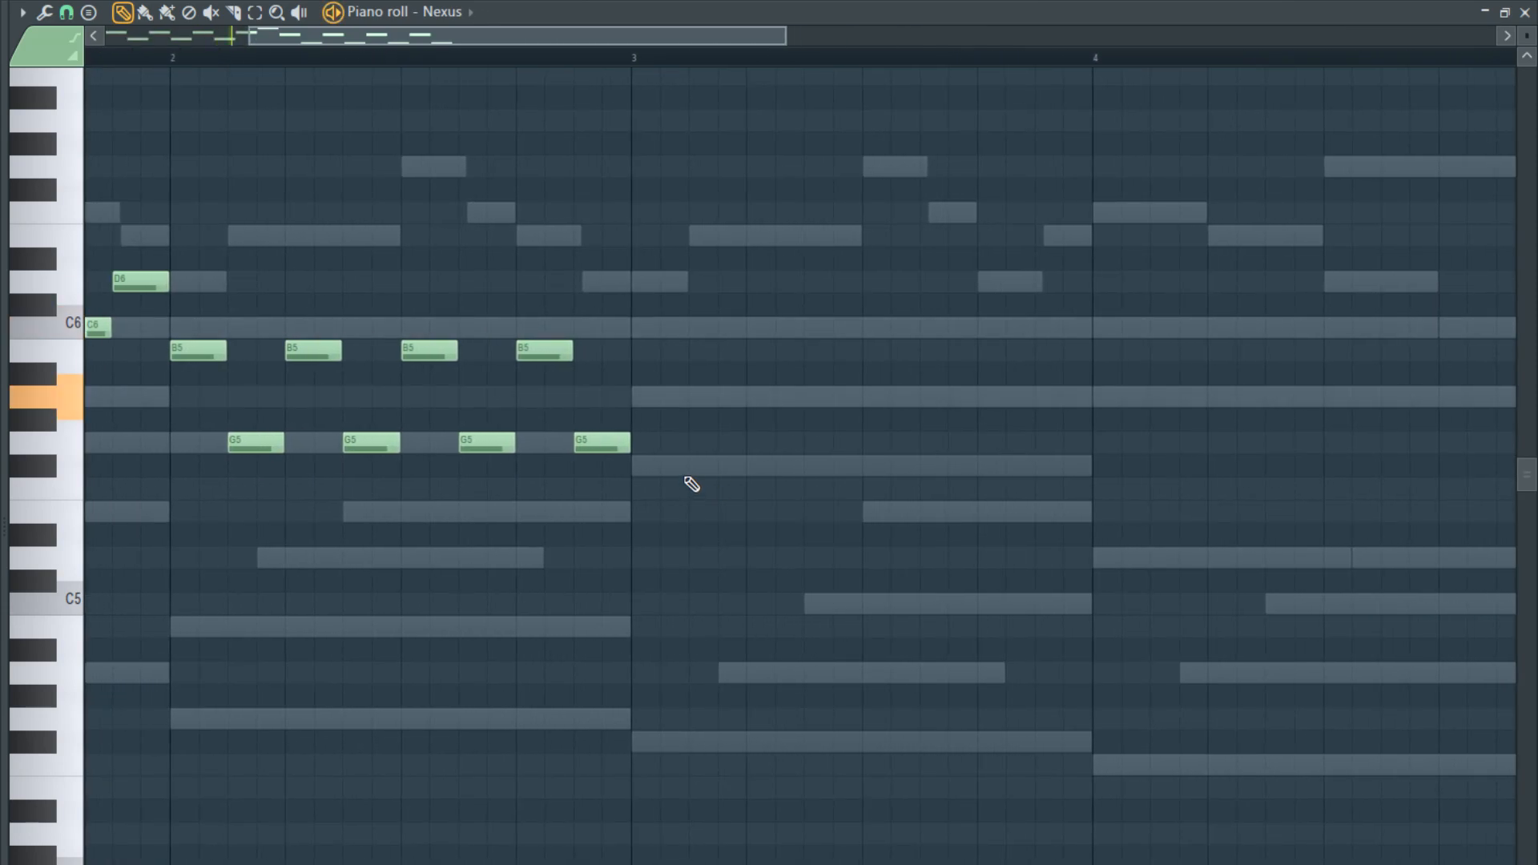
scroll(681, 481, down, 2)
scroll(679, 479, up, 3)
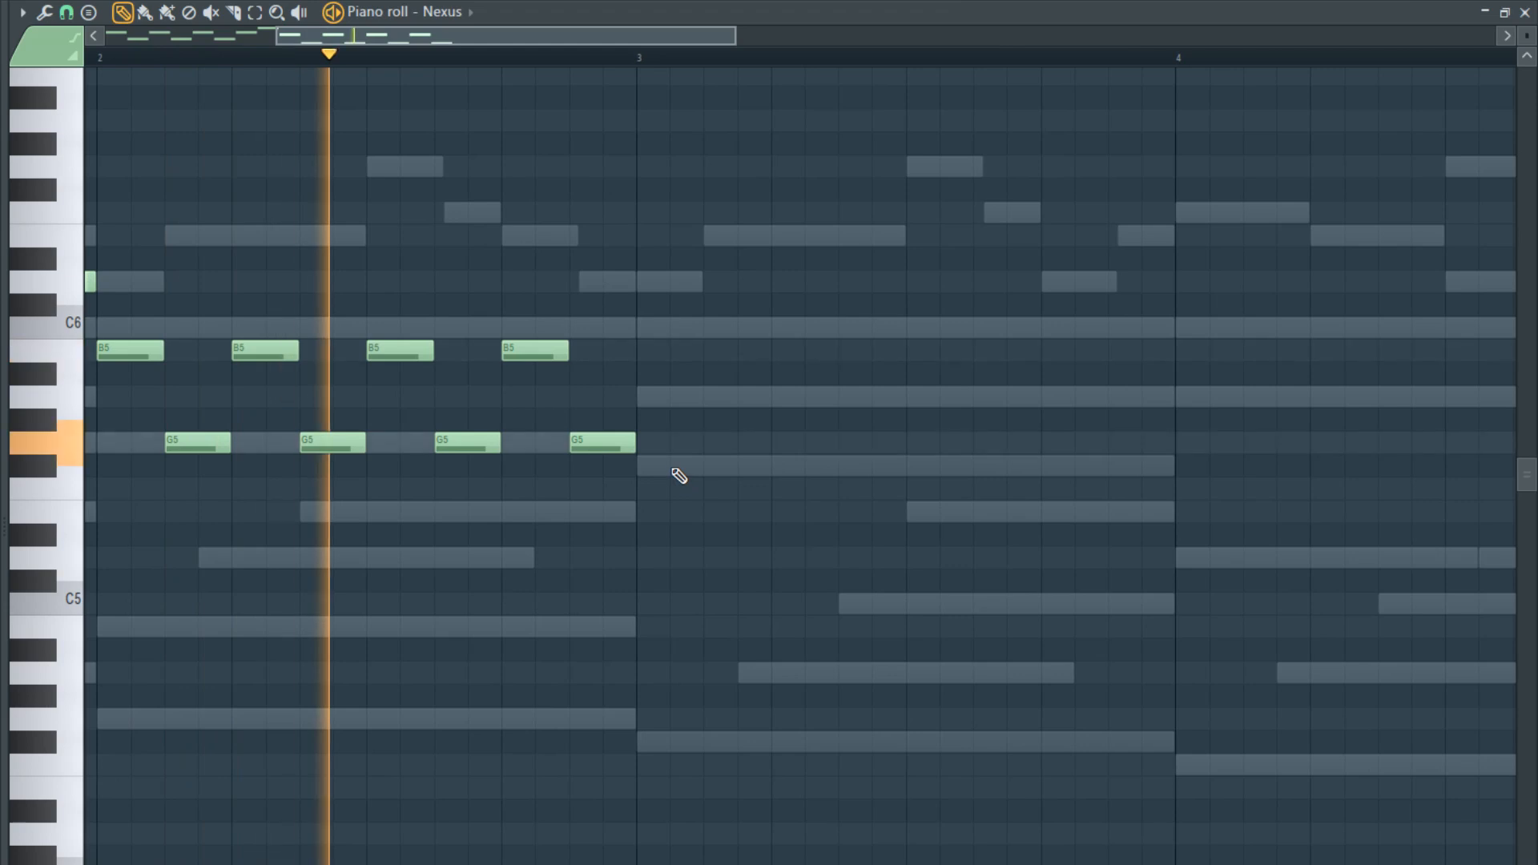
scroll(679, 476, down, 1)
key(space)
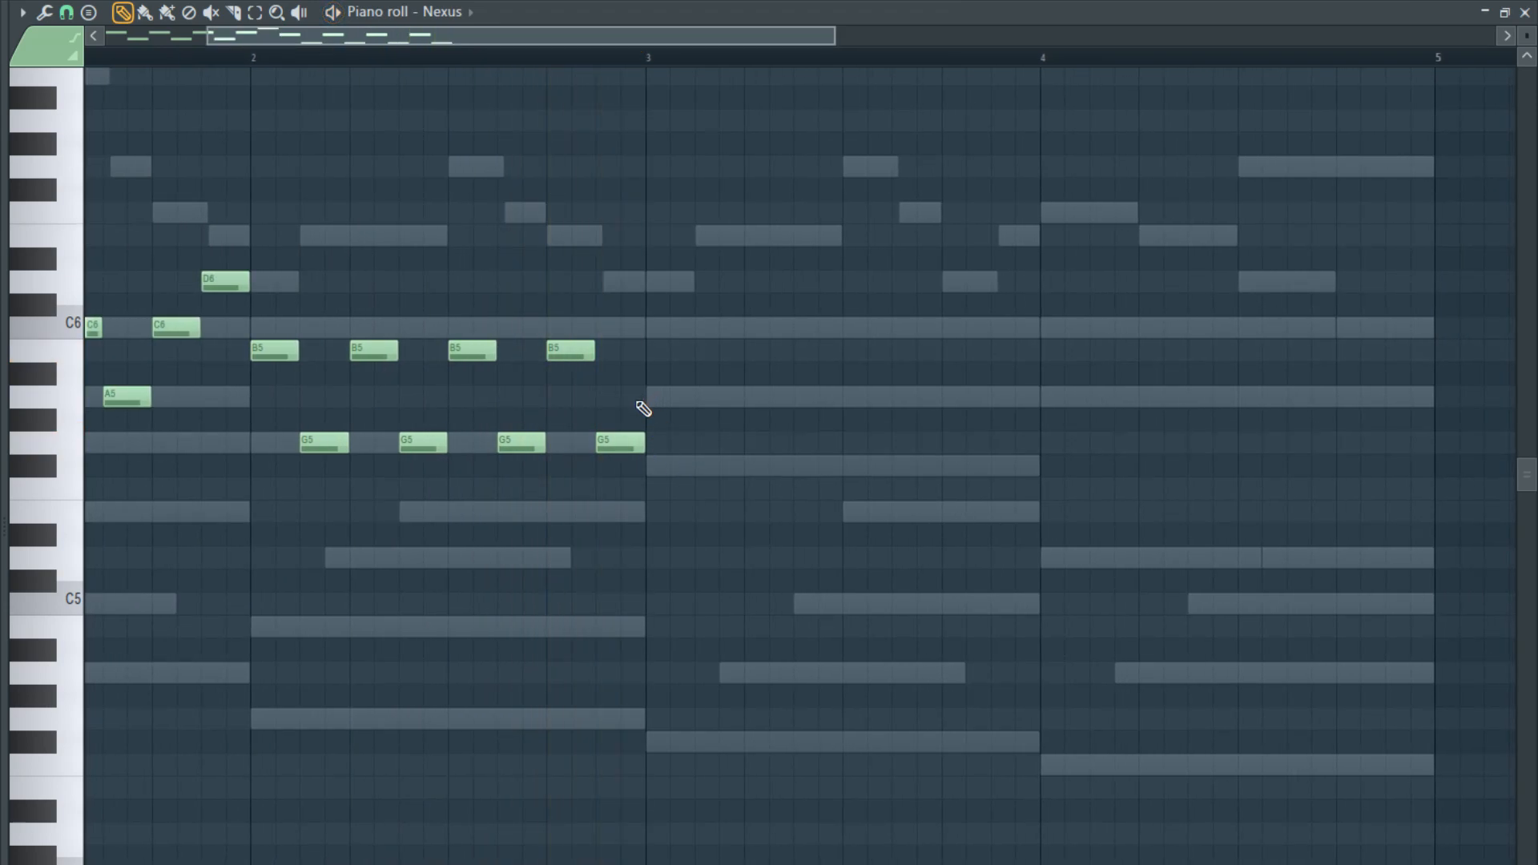
- Fill bar 3 with alternating B5 and G5 notes of two grid steps each, ending the bar on a C6
click(655, 350)
click(703, 442)
click(751, 350)
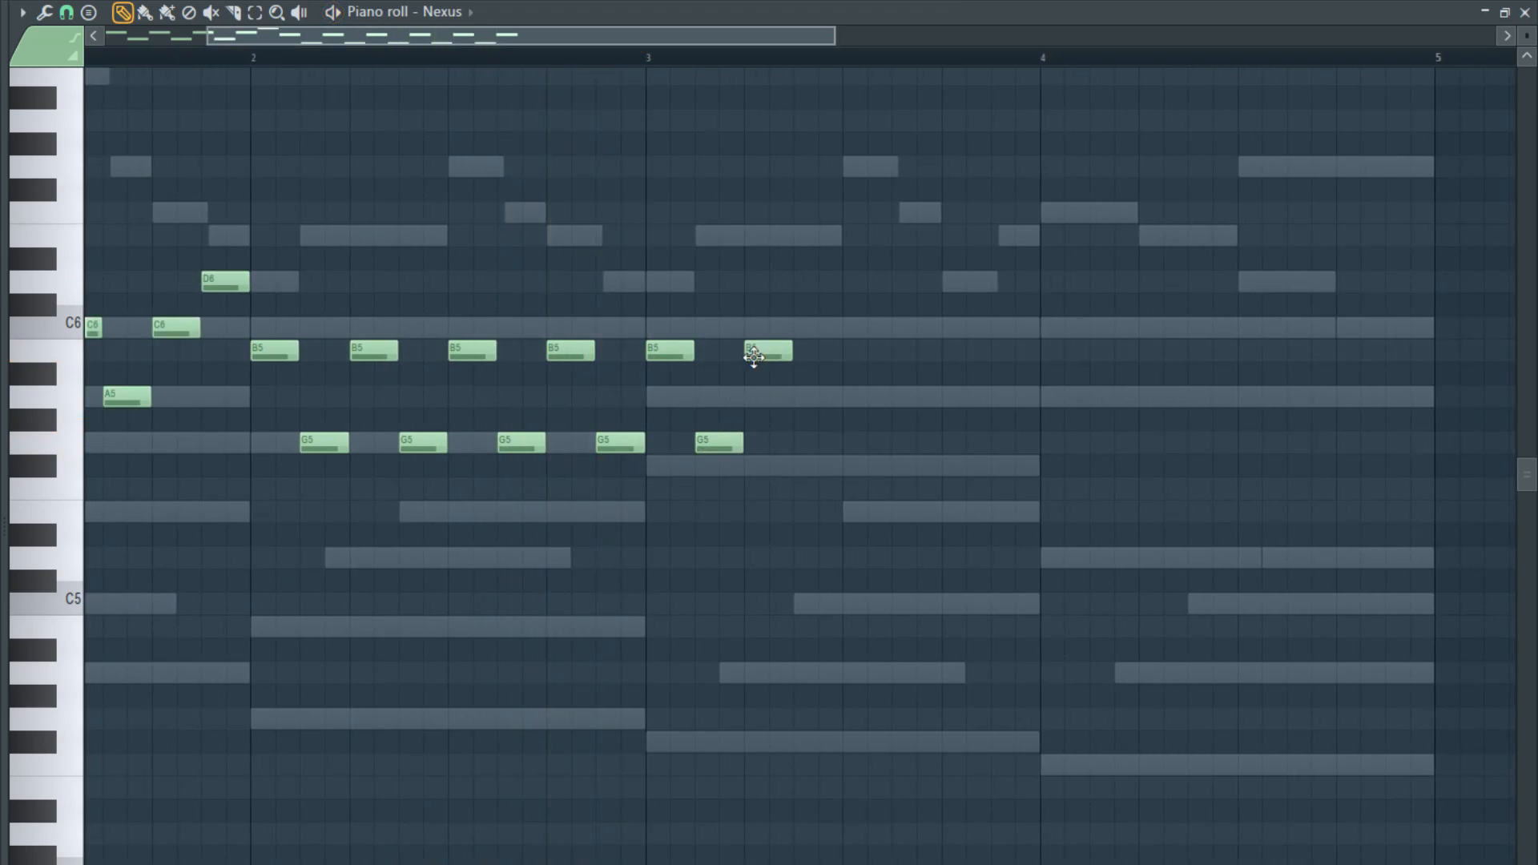
click(800, 442)
click(852, 350)
click(902, 443)
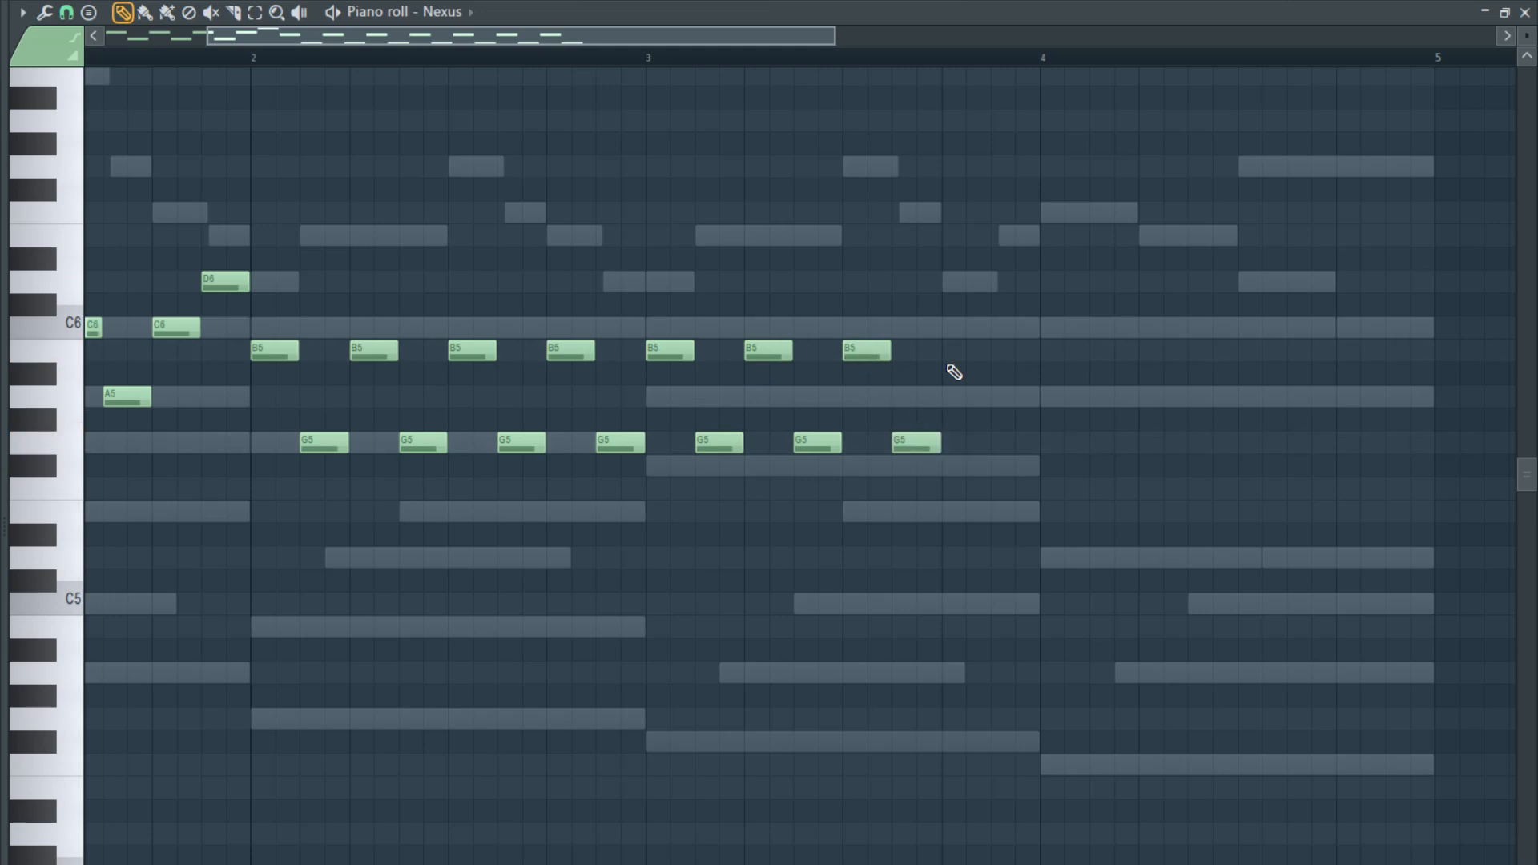
click(952, 351)
click(998, 328)
- Fill bar 4 with alternating A5 and F5 notes of two grid steps each, starting on A5
click(1045, 396)
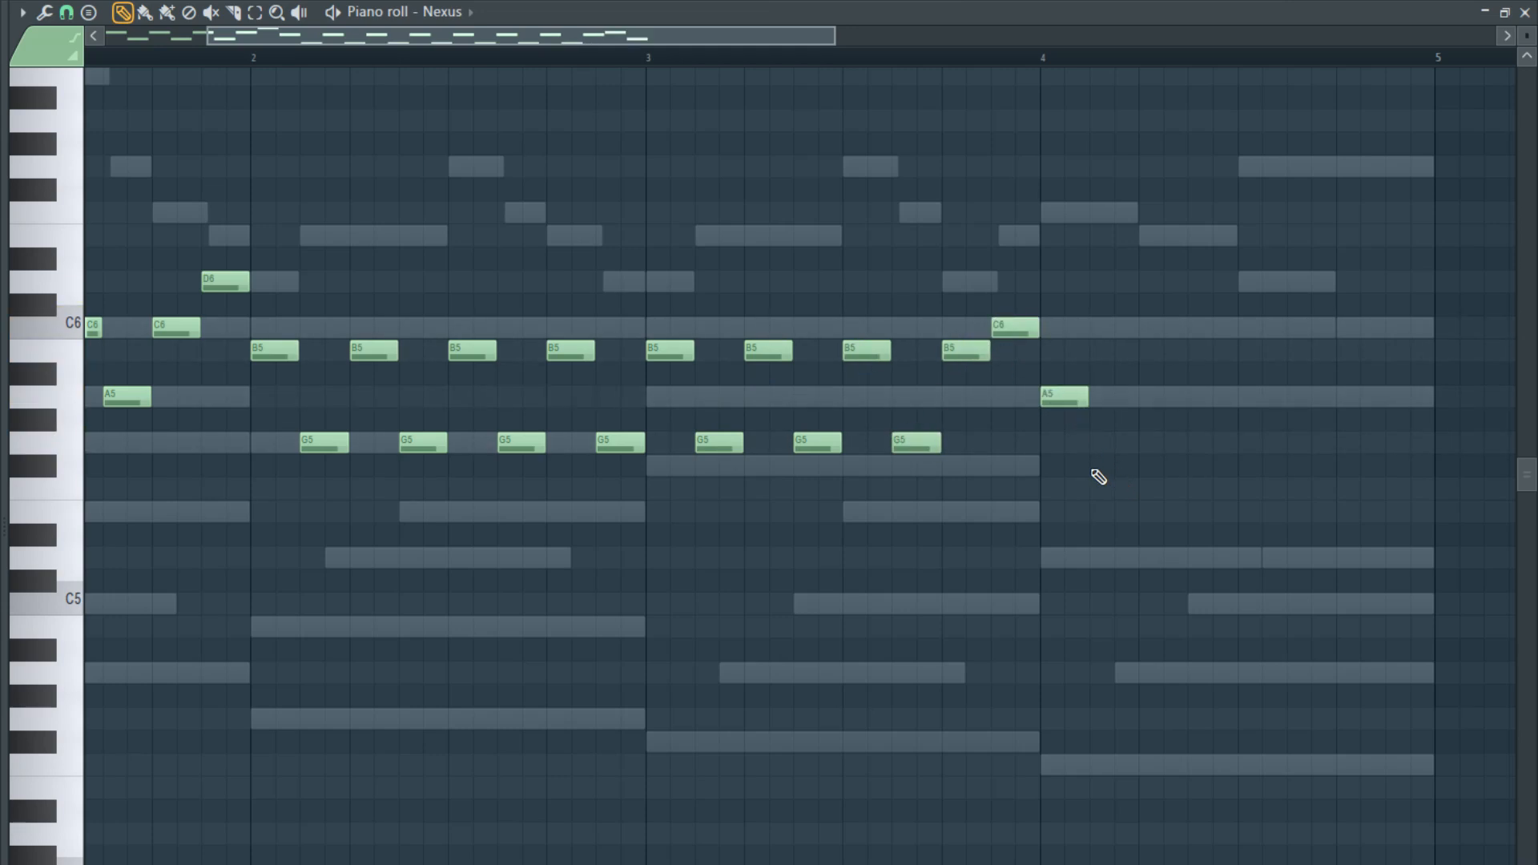
drag(1093, 468, 1153, 395)
drag(1154, 396, 1249, 406)
drag(1248, 406, 1350, 405)
- Add a lower voice in bar 1 with three alternating pairs of E5 and C5, followed by G5 and E5
scroll(133, 441, down, 2)
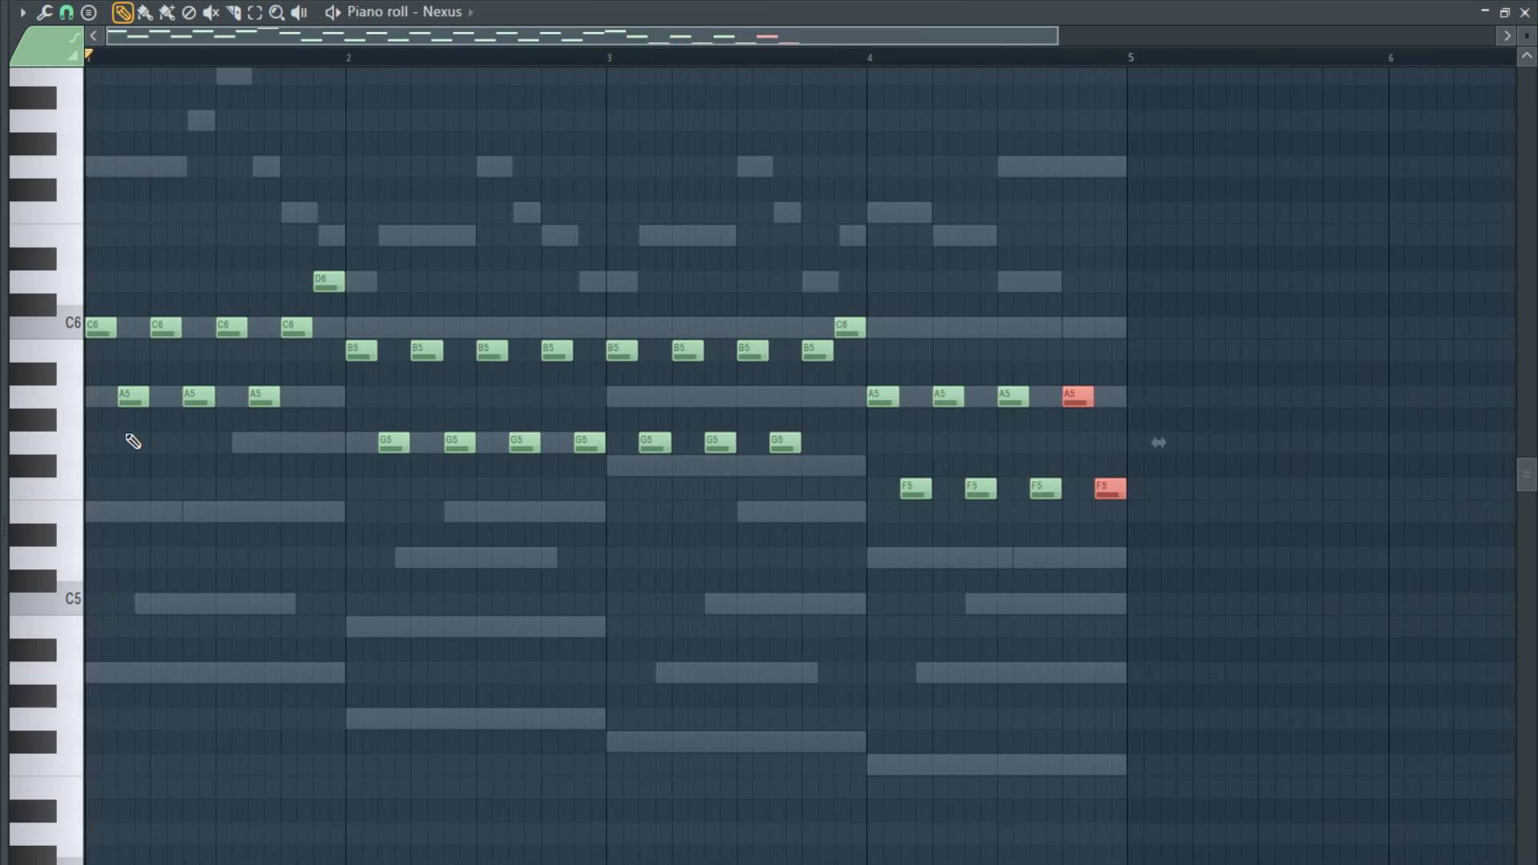
scroll(133, 442, up, 3)
click(120, 512)
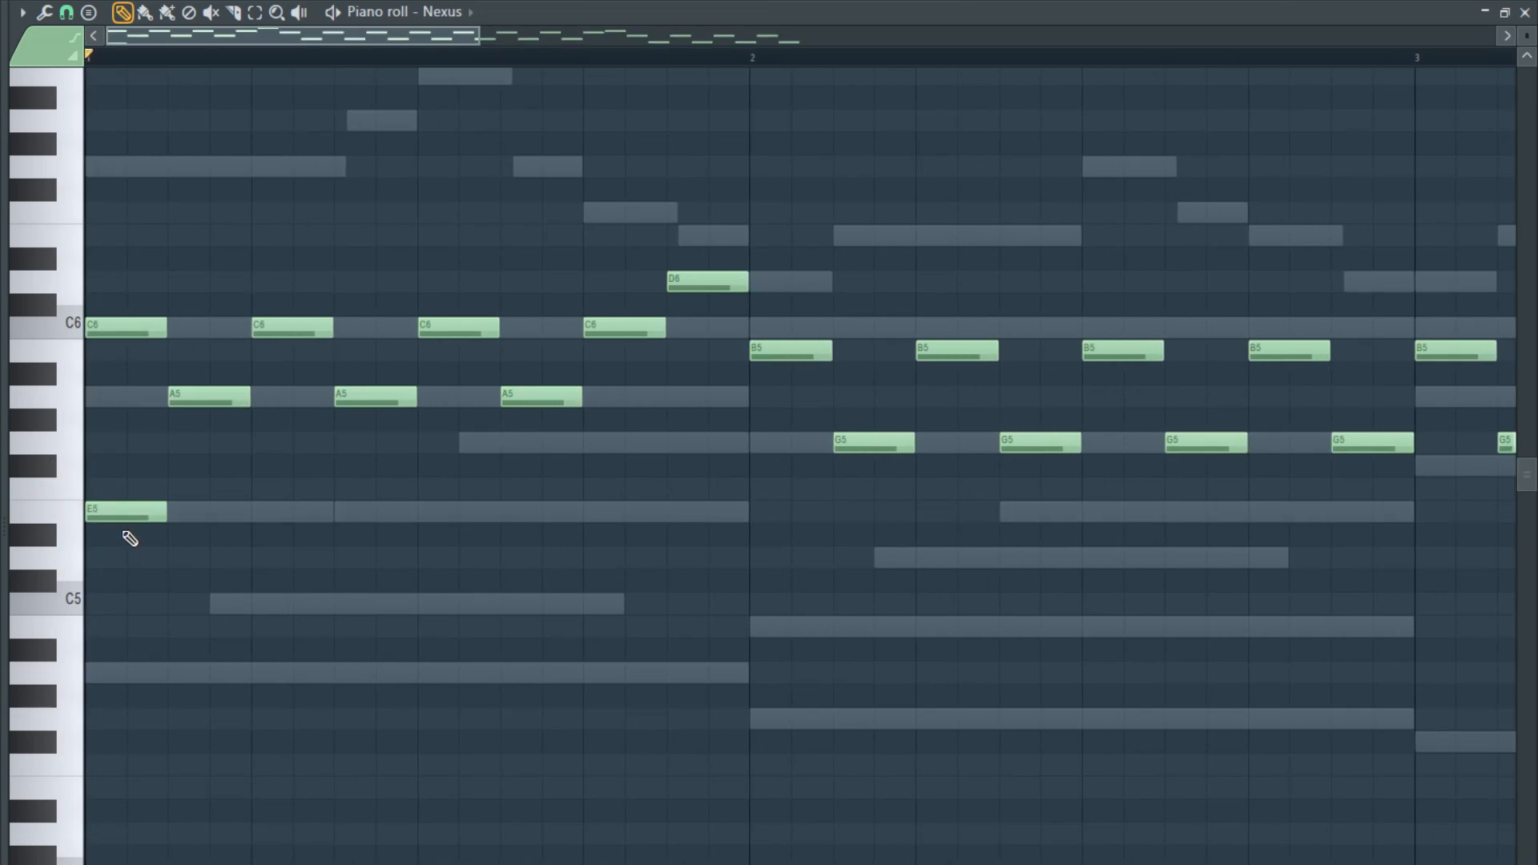
click(177, 603)
click(261, 512)
click(338, 605)
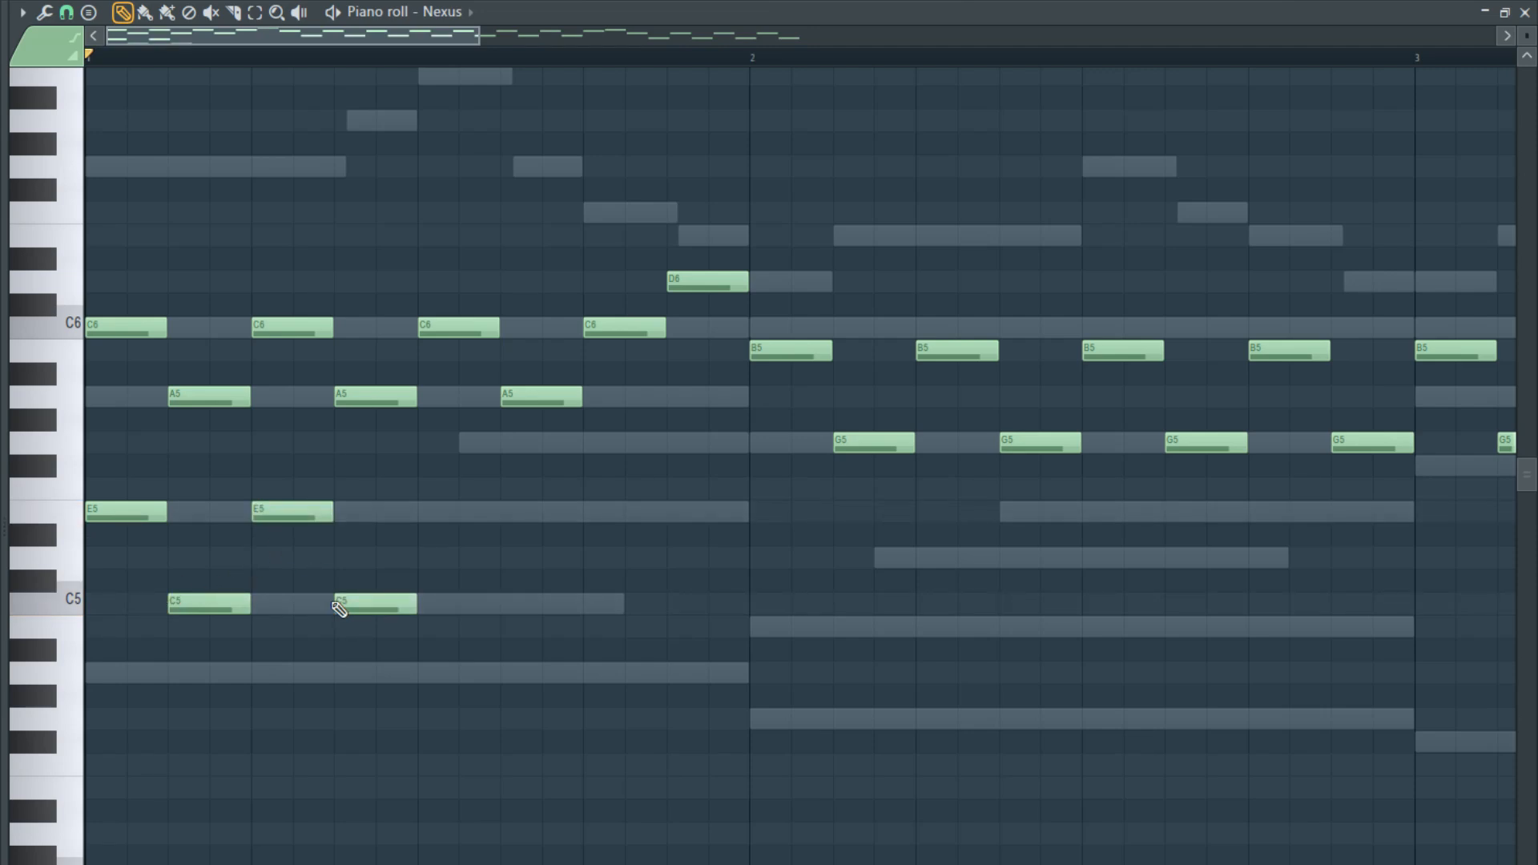
click(429, 513)
click(513, 604)
click(593, 443)
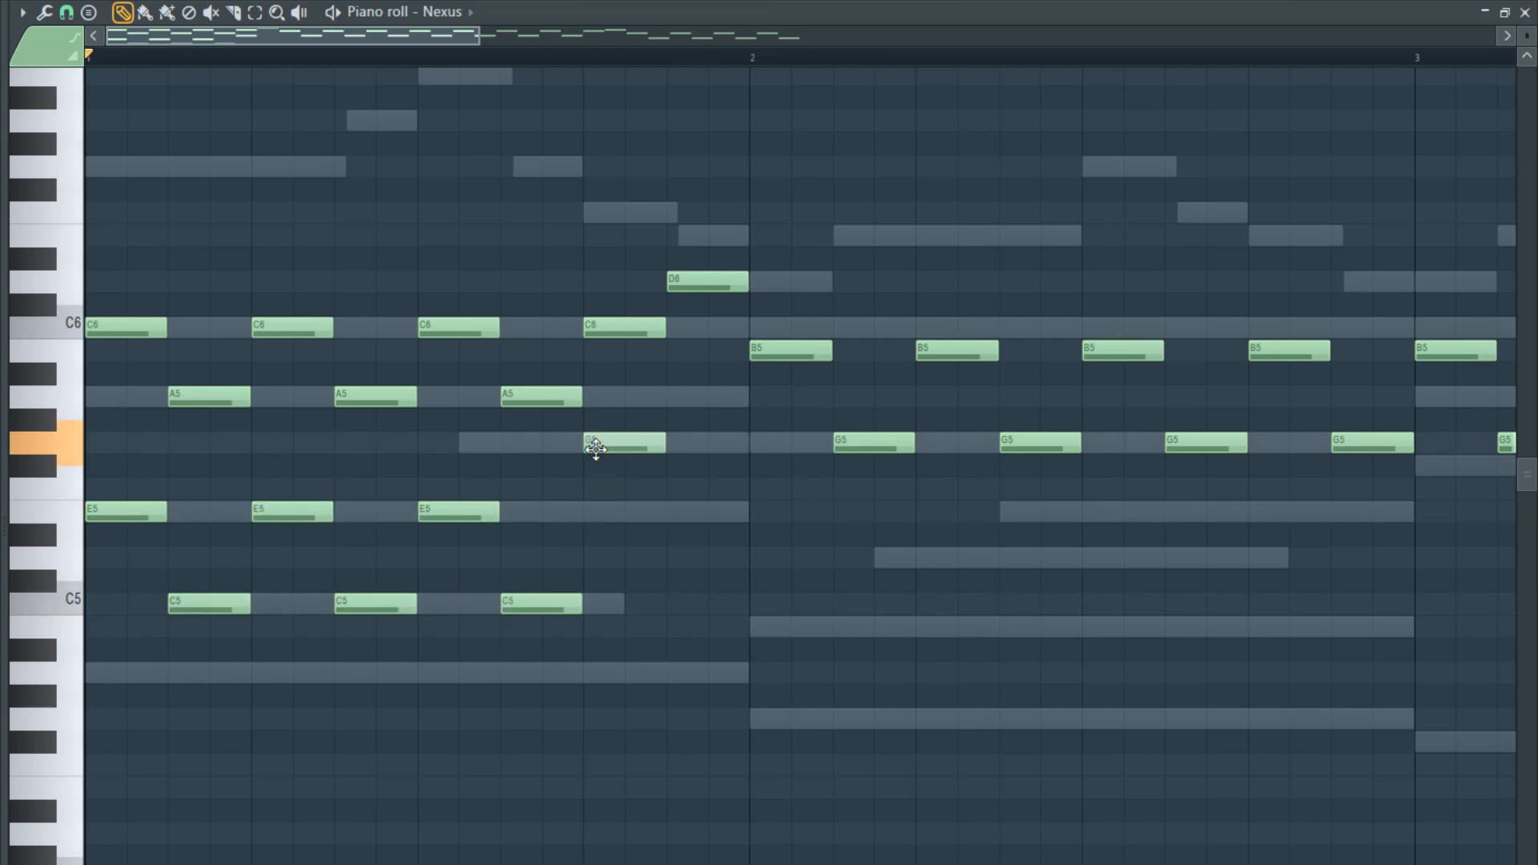
click(688, 513)
- Begin bar 2's lower voice with three alternating pairs of D5 and B4, each note two grid steps long
click(753, 559)
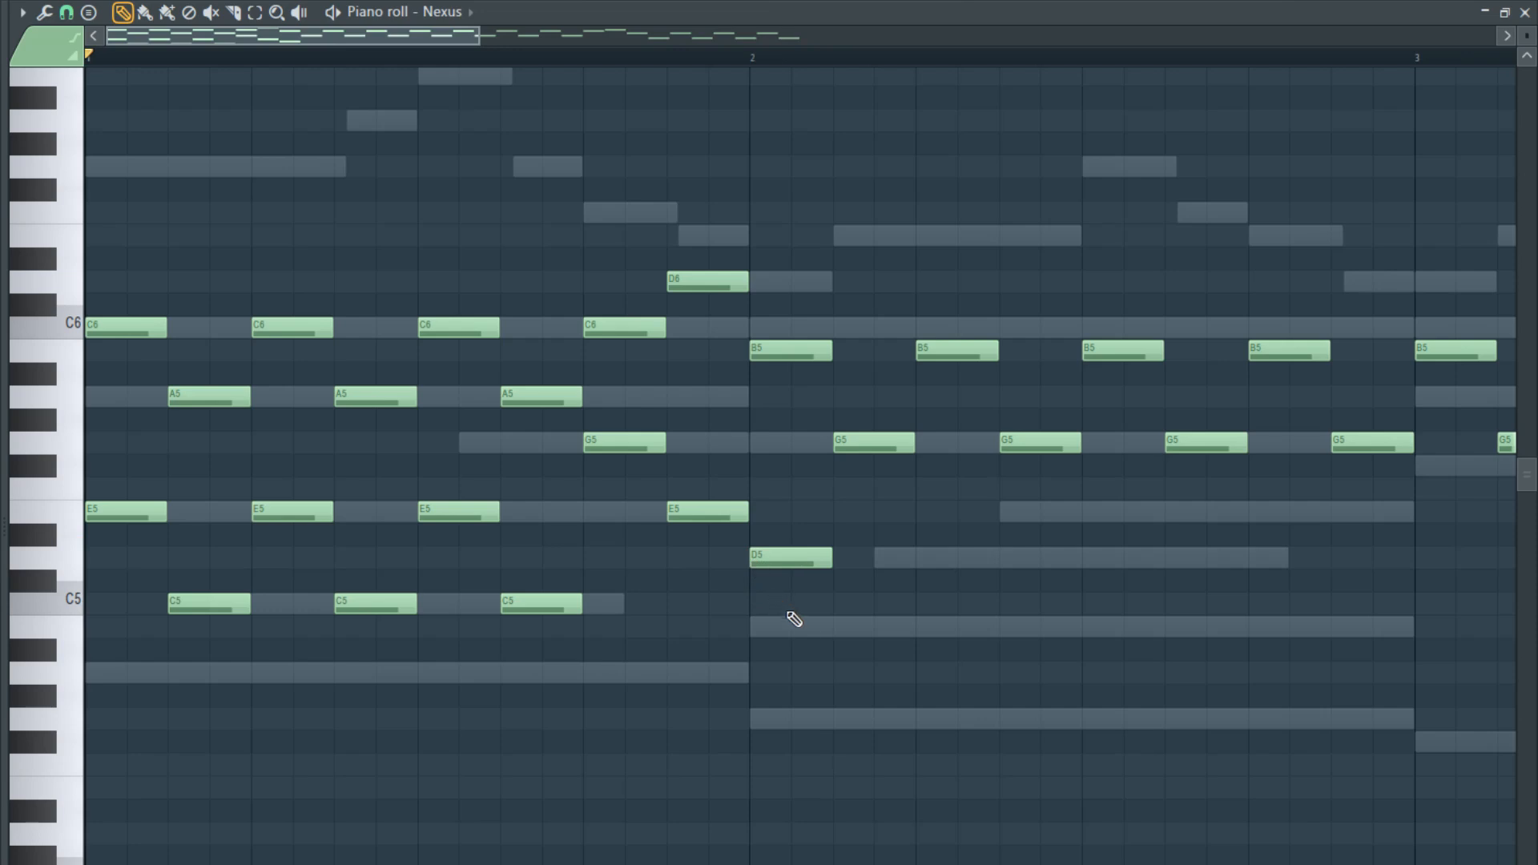
click(851, 628)
click(930, 558)
click(1009, 628)
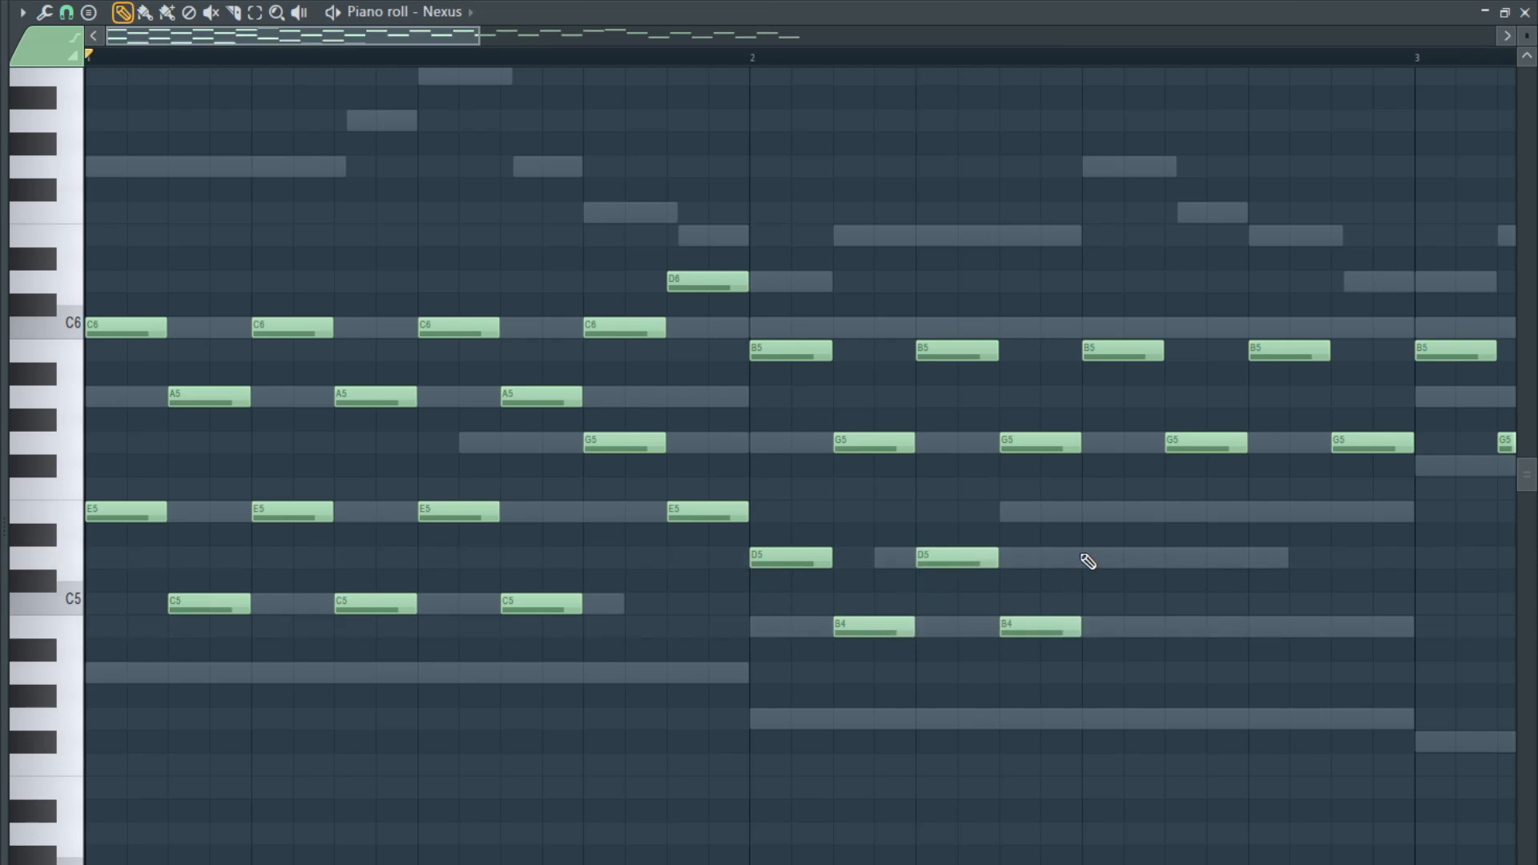
click(1092, 558)
click(1178, 650)
right_click(1213, 654)
mouse_move(1177, 630)
mouse_down()
mouse_move(1161, 631)
mouse_move(1185, 631)
mouse_up()
- Finish bar 2's lower voice with a two-step B4 followed by a D5 and an E5 of one grid step each
click(1251, 629)
click(1336, 511)
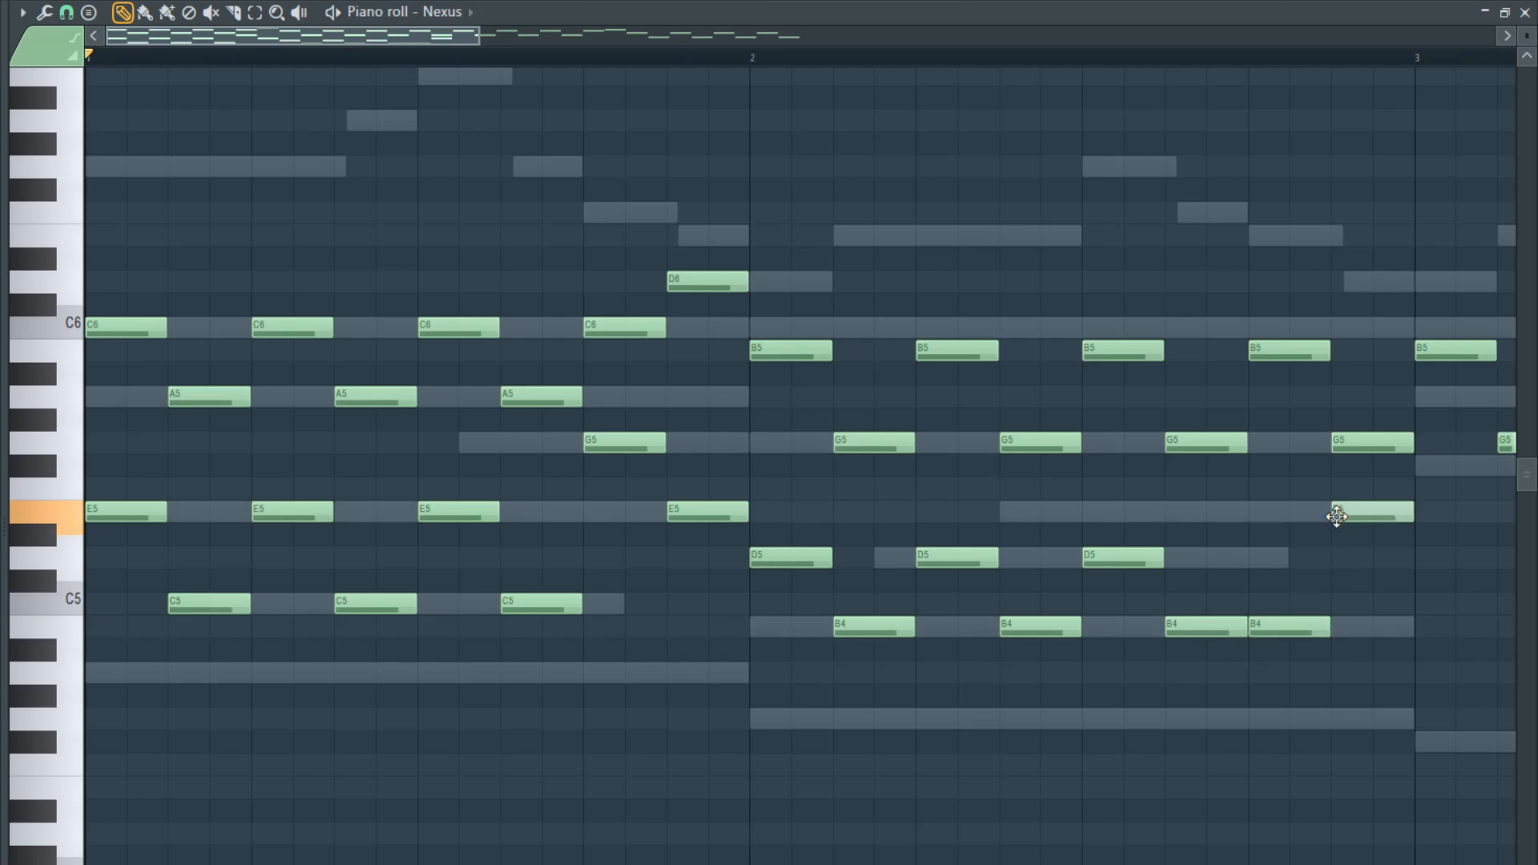
drag(1354, 517, 1332, 558)
- Audition bar 3 from its start and try an F#5 note for the lower voice
scroll(1375, 519, down, 6)
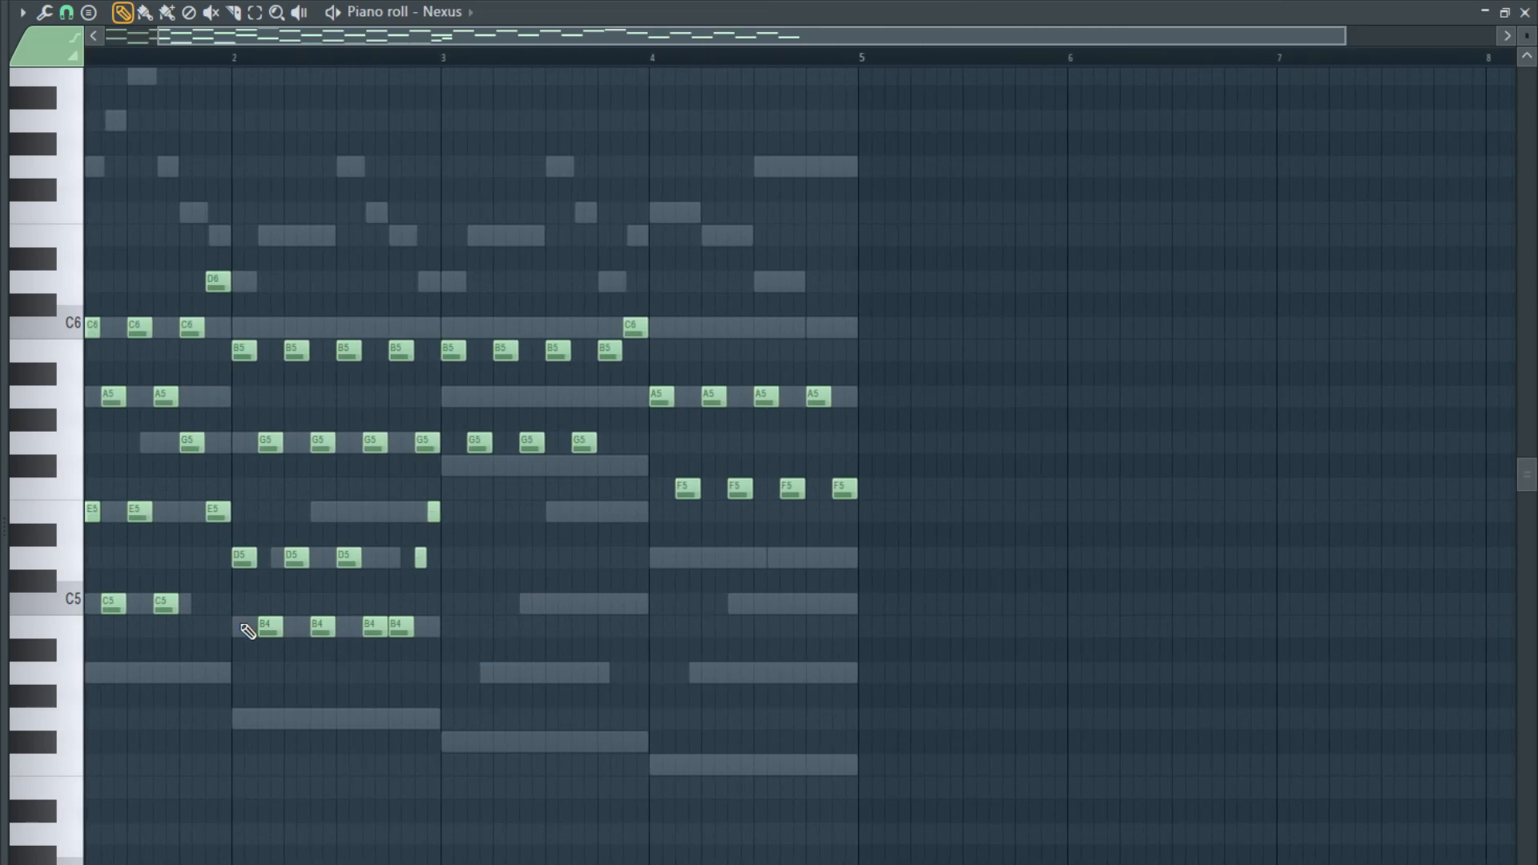
scroll(515, 659, up, 6)
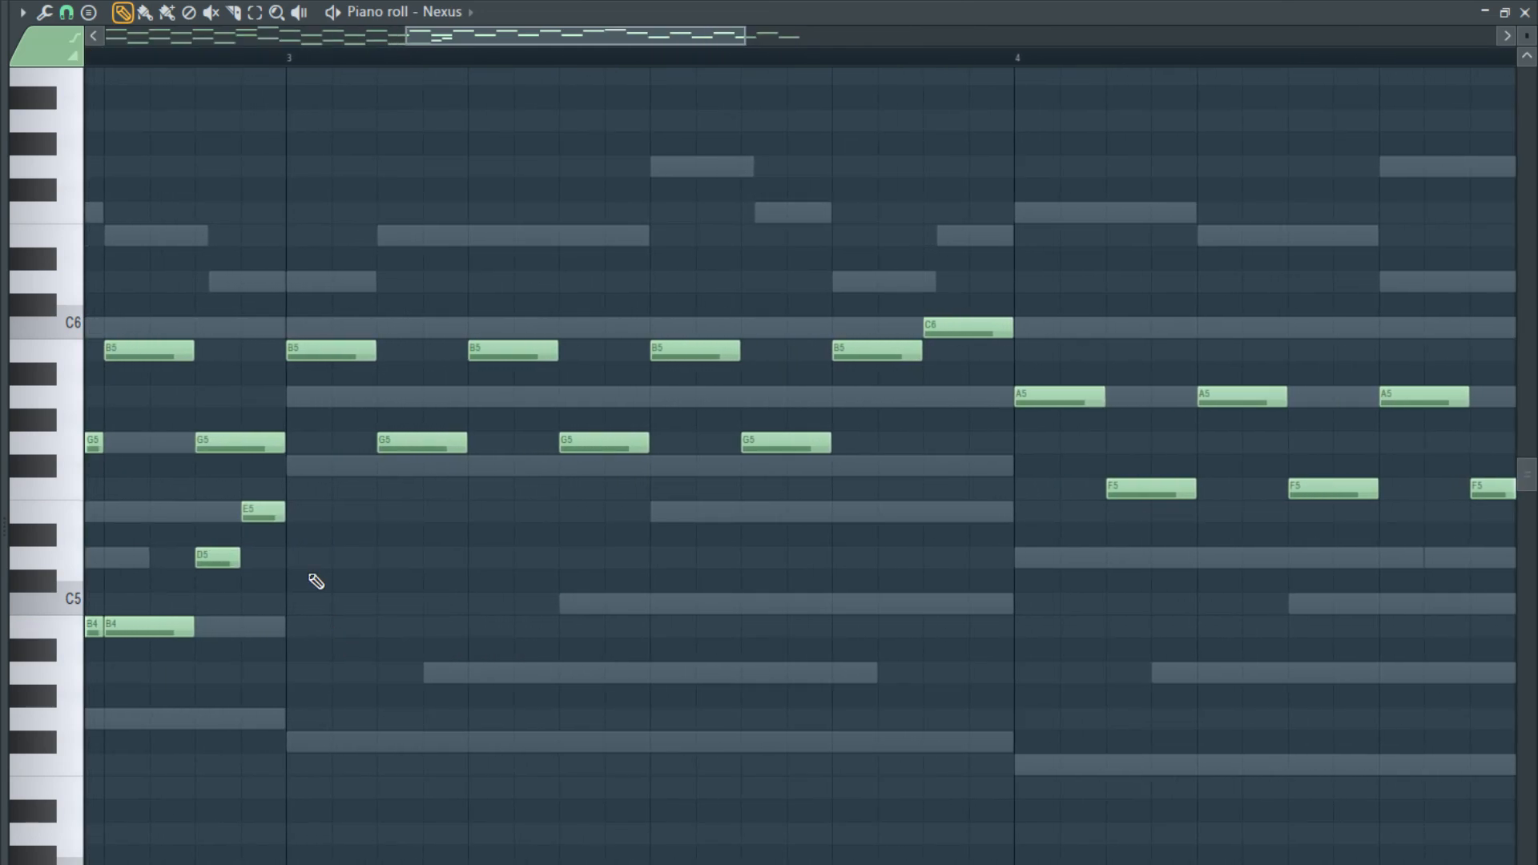
click(282, 62)
key(space)
key(space)
click(412, 463)
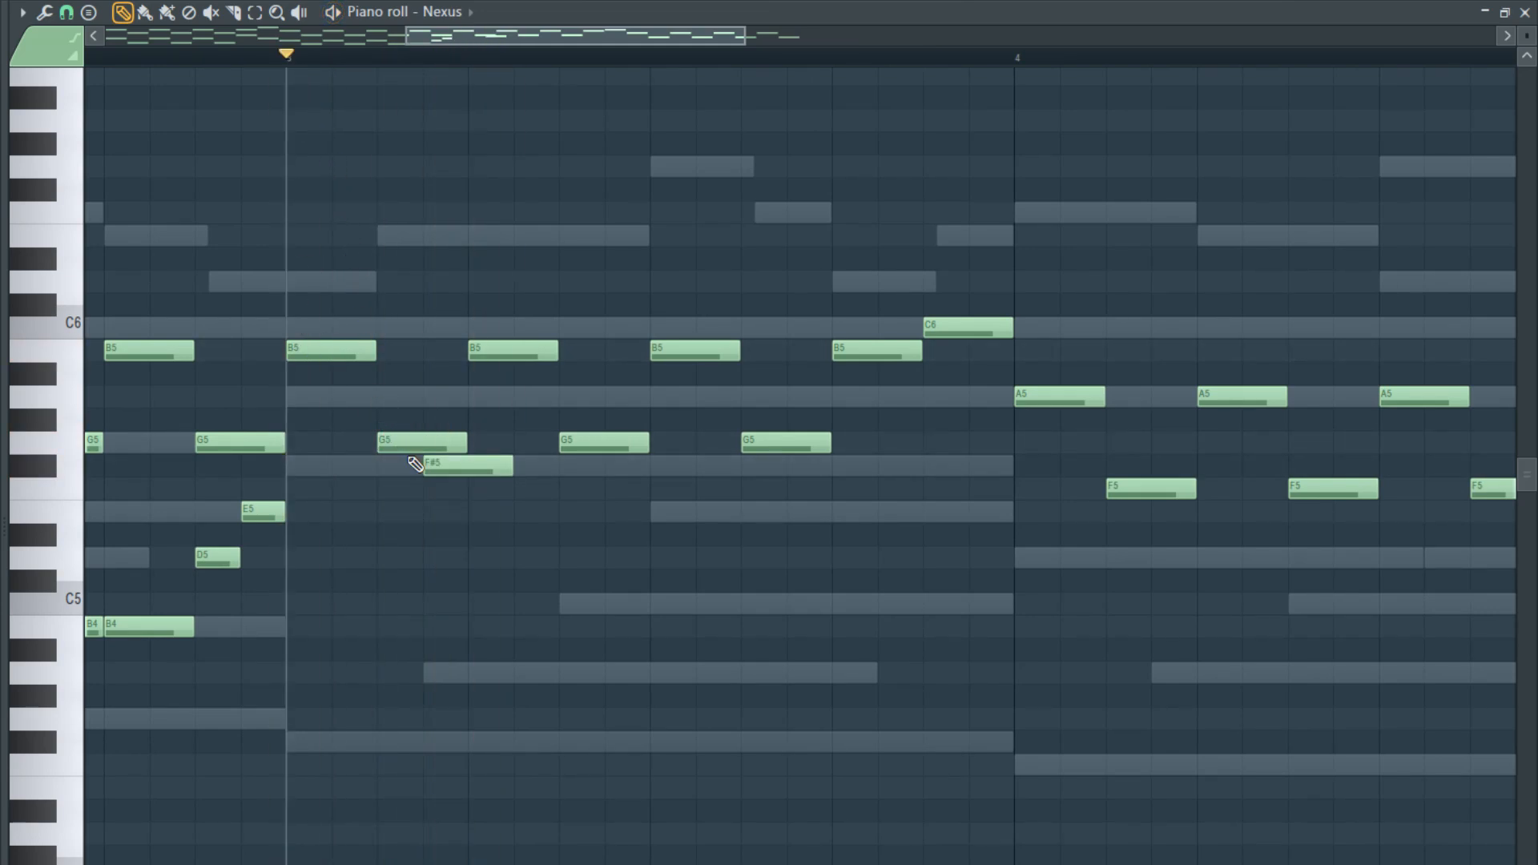
right_click(429, 464)
key(space)
key(space)
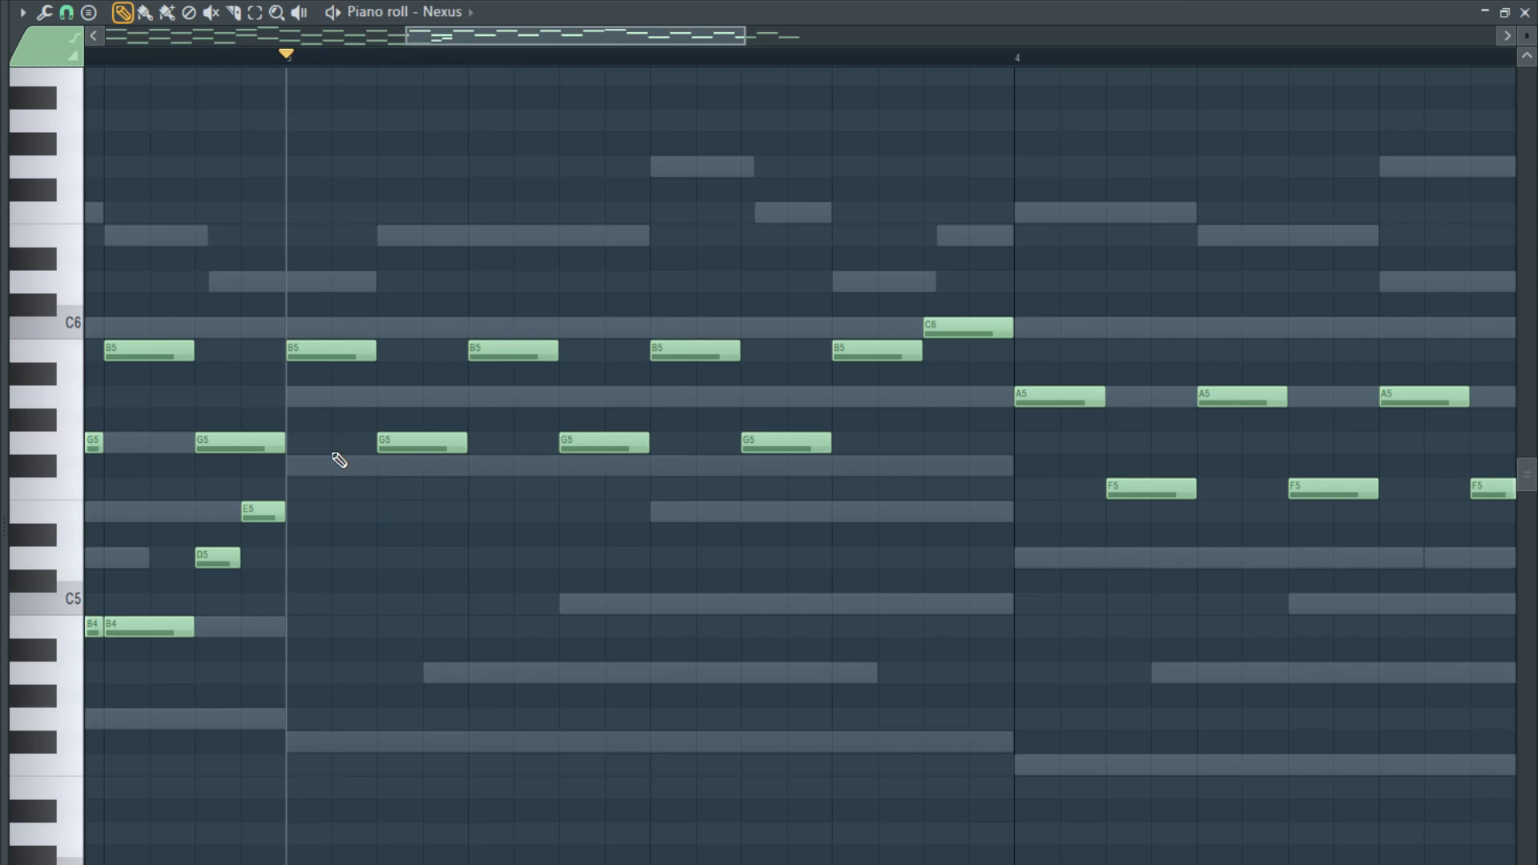
key(space)
key(space)
- Try E5 and B4 at bar 3's start, then end bar 2's lower voice on a two-step D5 without the E5
mouse_move(311, 632)
mouse_down()
mouse_move(295, 676)
mouse_move(298, 615)
mouse_up()
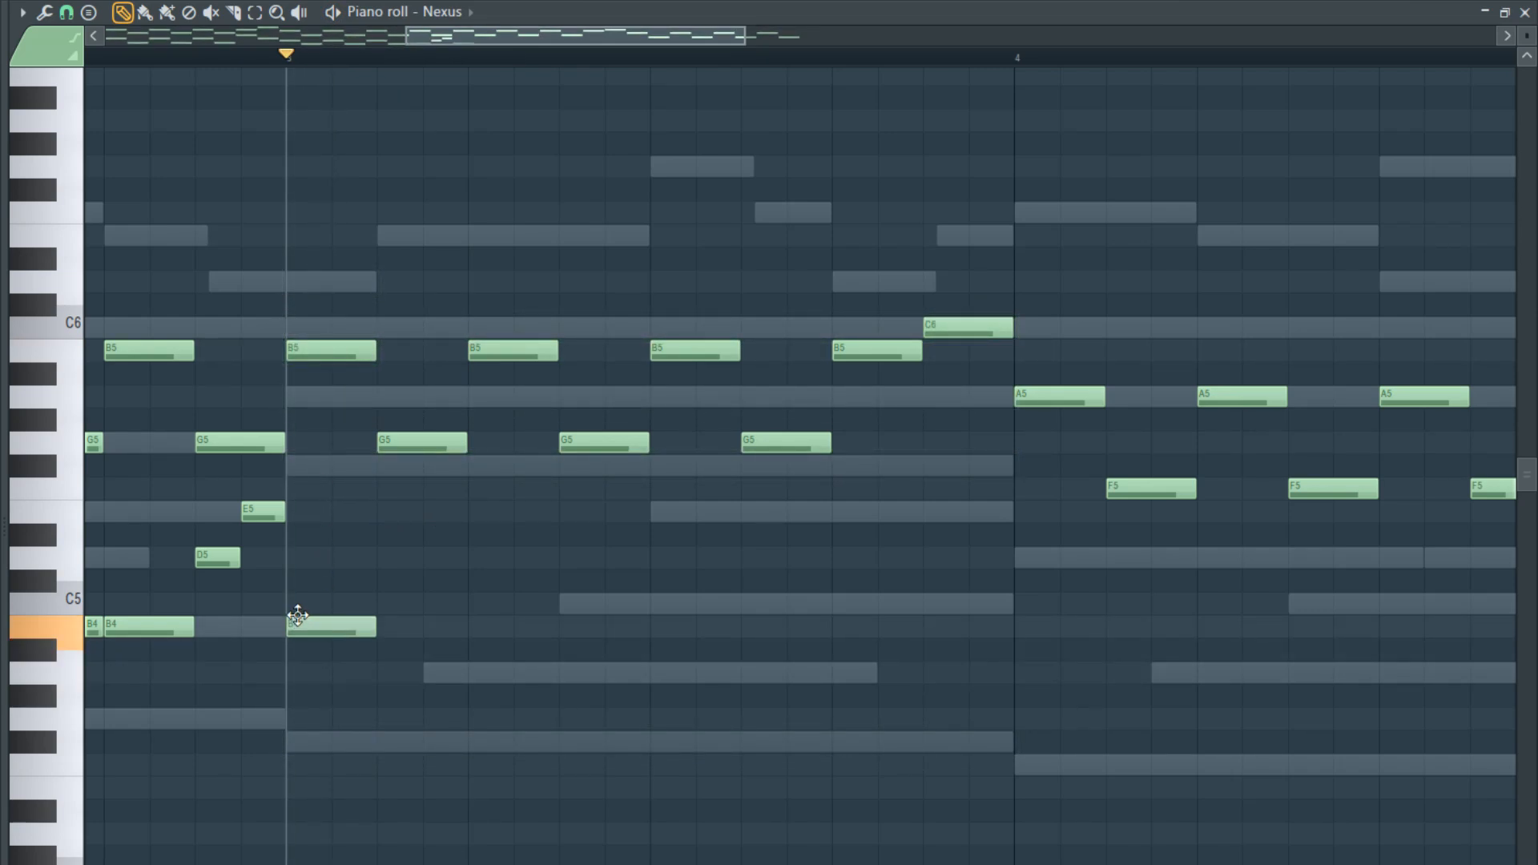
drag(359, 554, 373, 503)
drag(469, 476, 490, 619)
right_click(499, 625)
right_click(617, 516)
drag(440, 517, 338, 526)
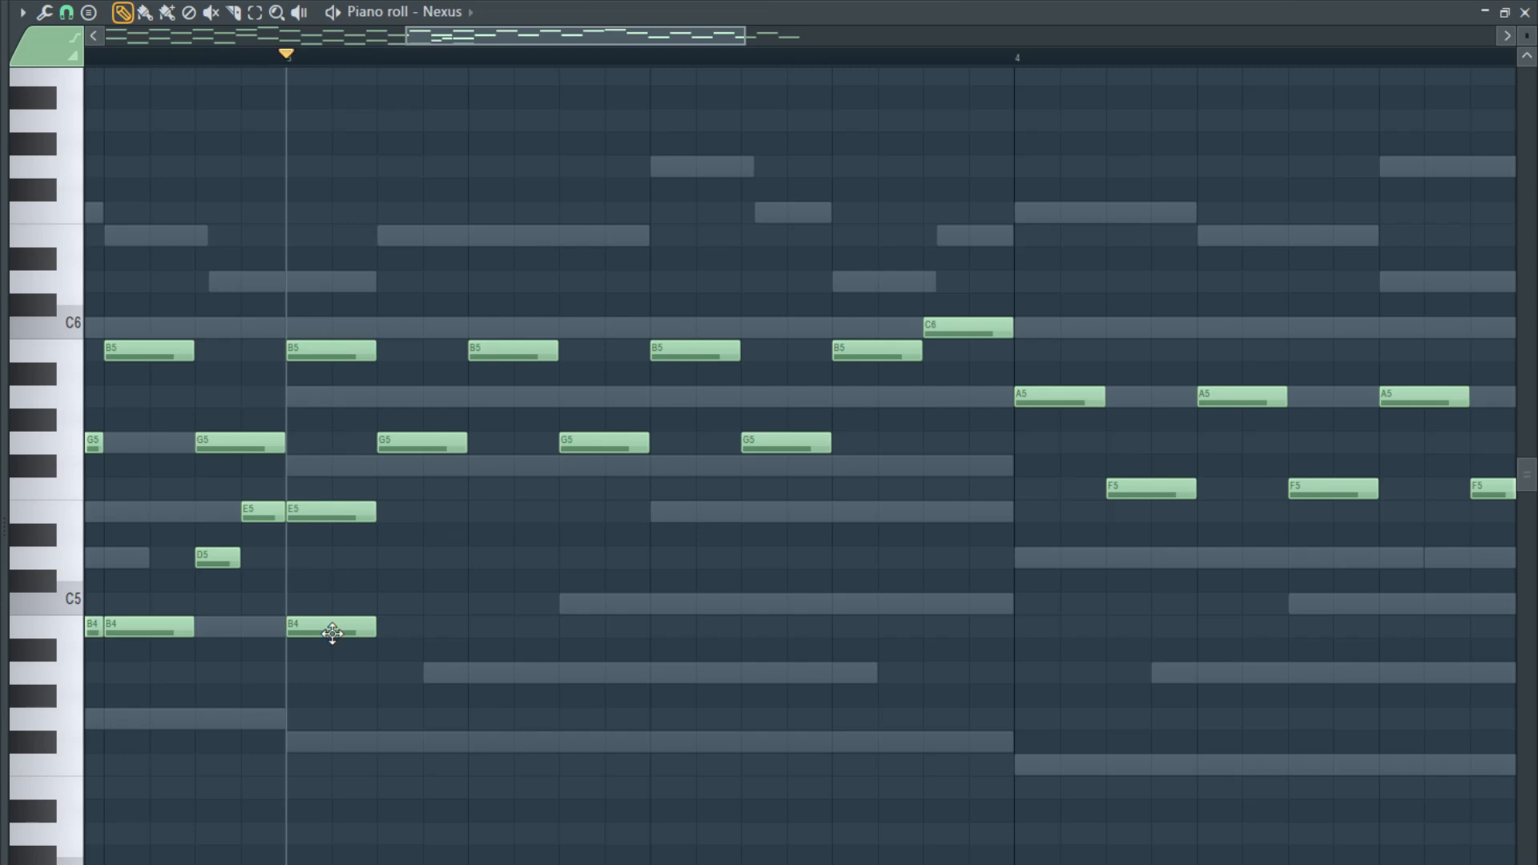
right_click(333, 634)
right_click(321, 517)
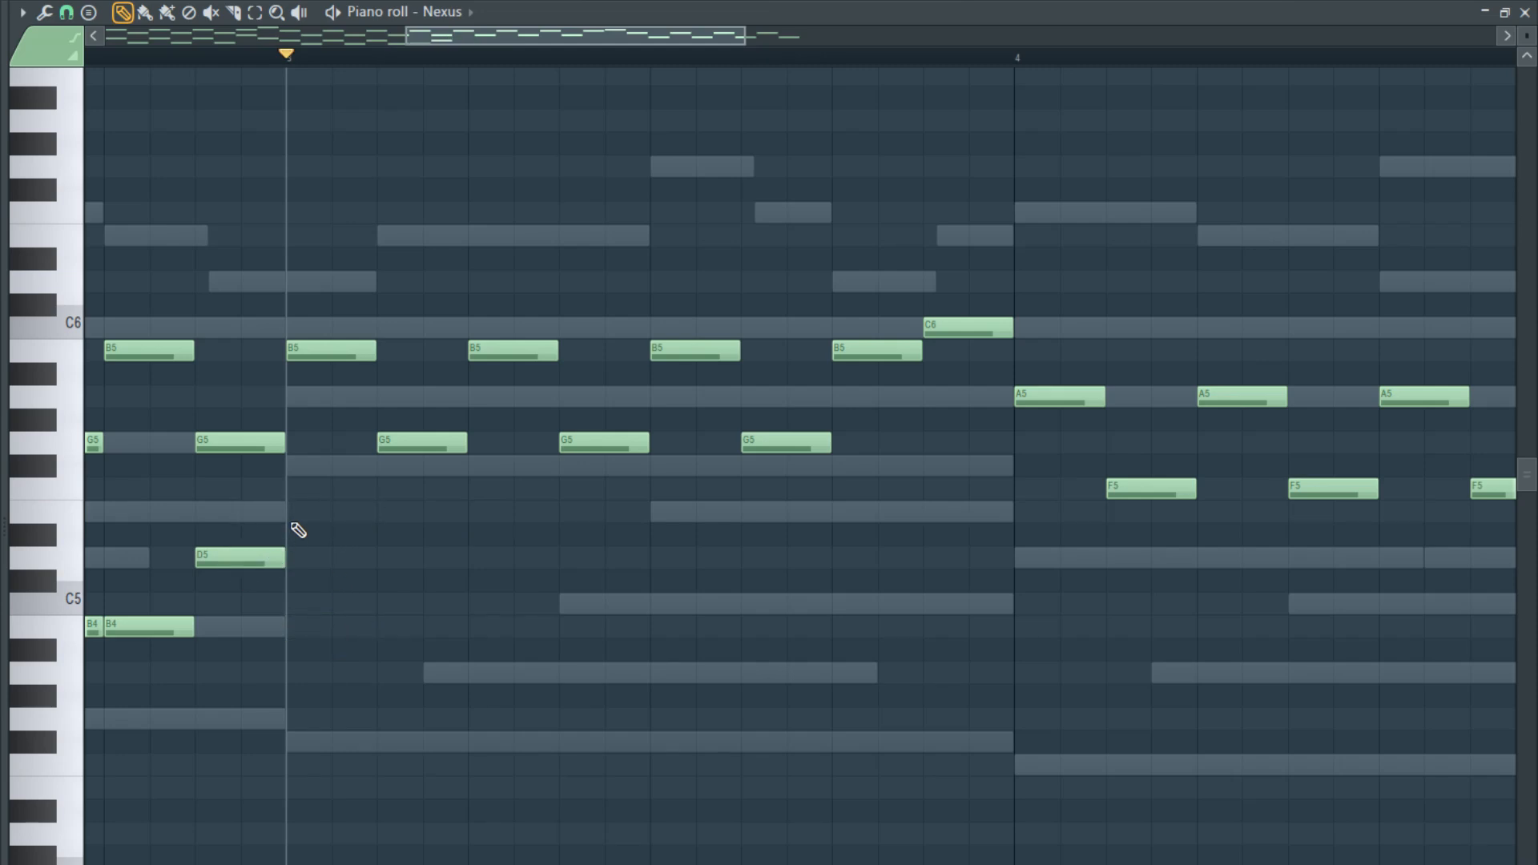
- Fill bar 3's lower voice with four alternating pairs of E5 and B4, each note two grid steps long
click(379, 630)
drag(445, 658, 322, 517)
drag(317, 519, 862, 521)
scroll(841, 529, down, 4)
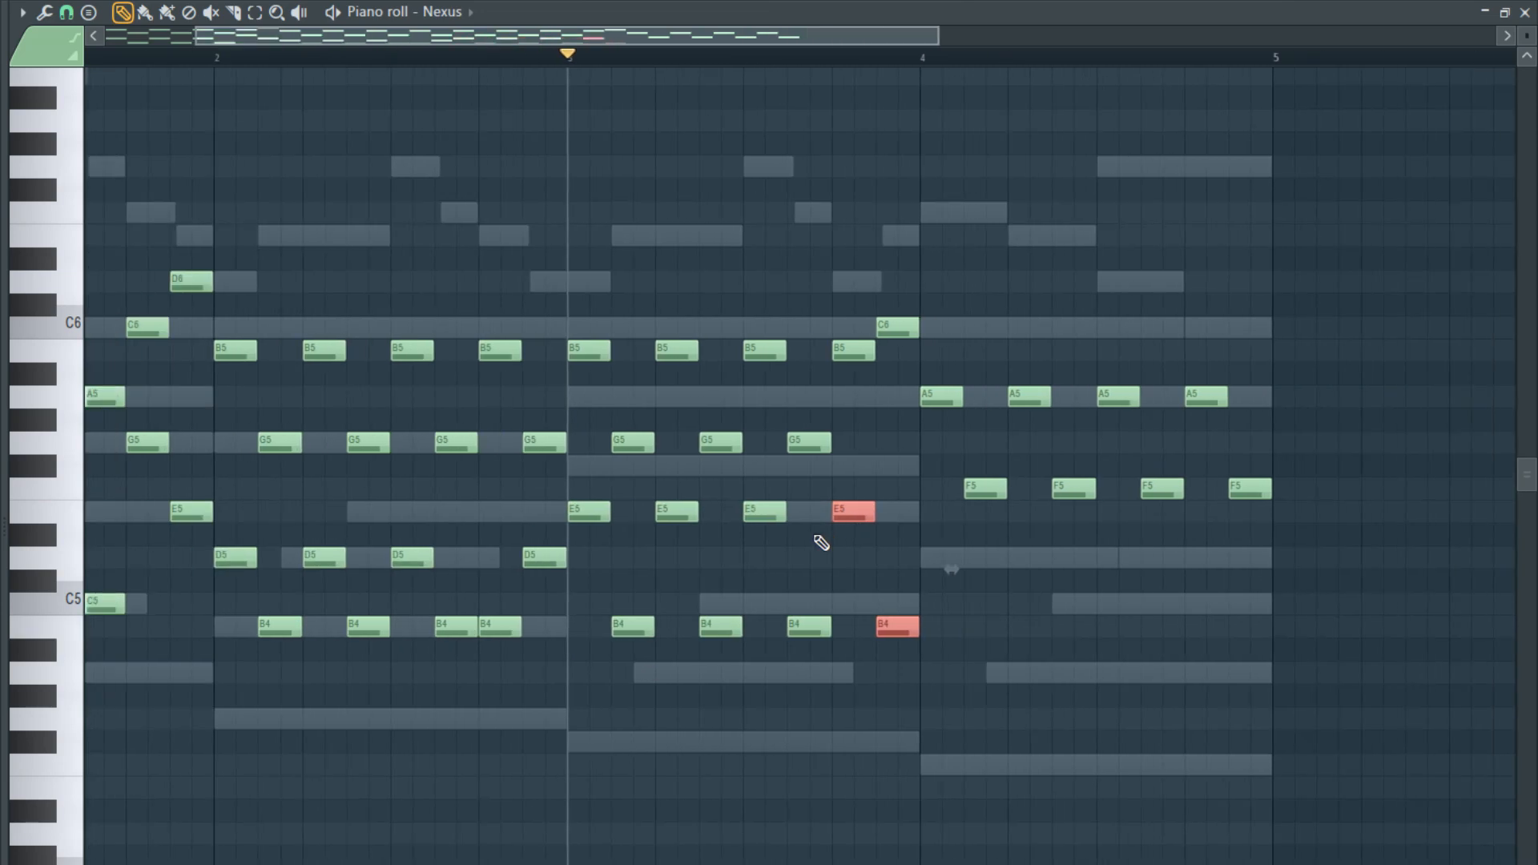
- Fill bar 4's lower voice with four alternating pairs of D5 and B4, each note two grid steps long
scroll(369, 575, up, 4)
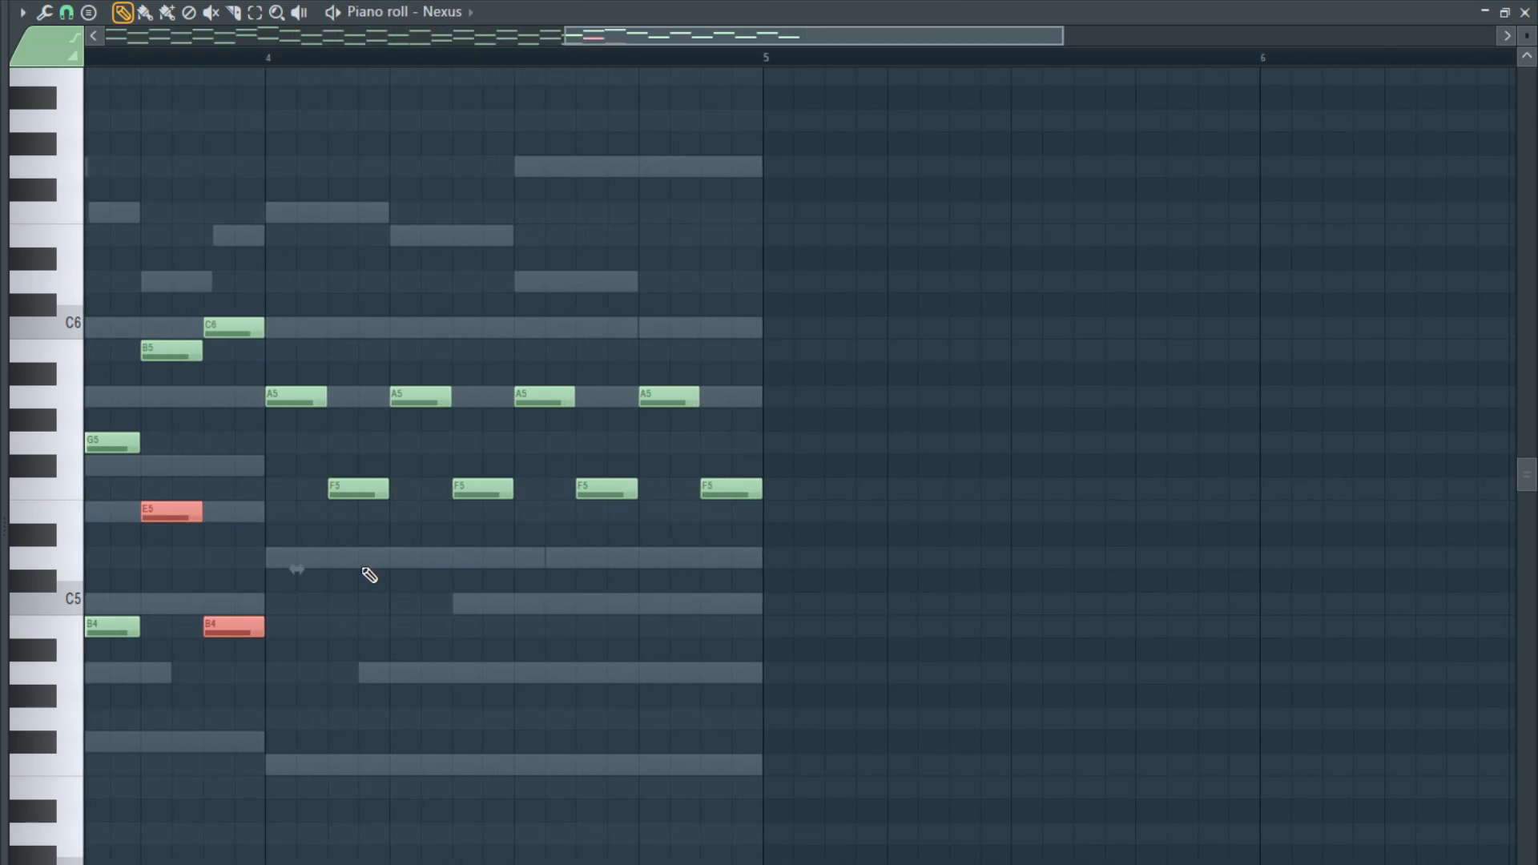
click(288, 559)
scroll(347, 628, up, 3)
click(352, 673)
mouse_move(391, 683)
mouse_down()
mouse_move(238, 529)
mouse_move(378, 685)
mouse_move(343, 591)
mouse_move(371, 644)
mouse_up()
click(479, 649)
right_click(477, 648)
drag(361, 633, 238, 561)
drag(274, 563, 857, 566)
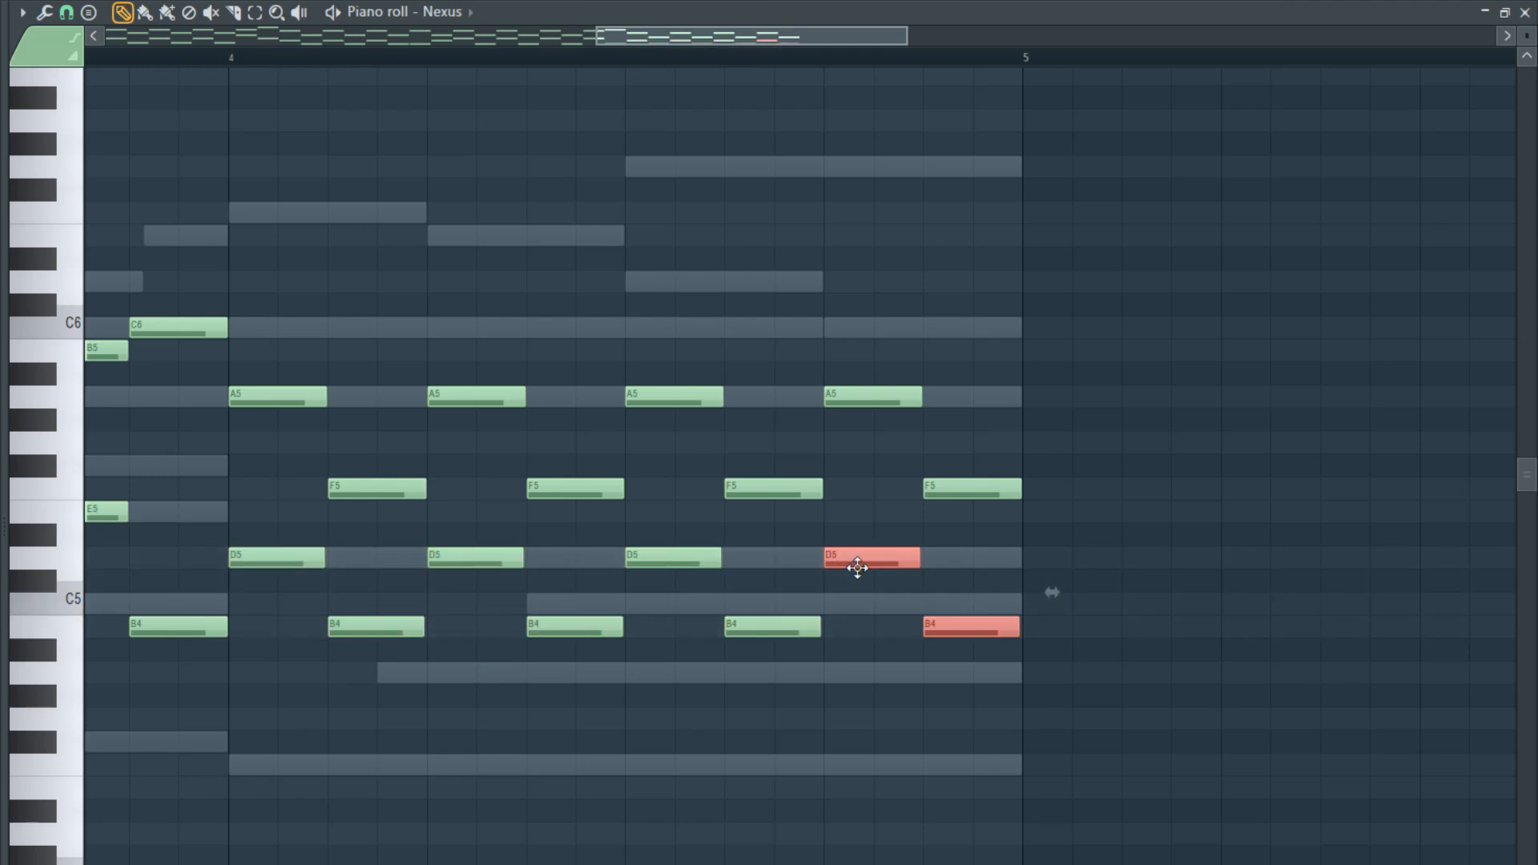
- Play the finished four-bar Nexus arpeggio from bar 1
scroll(825, 572, down, 4)
key(space)
key(space)
click(88, 57)
key(space)
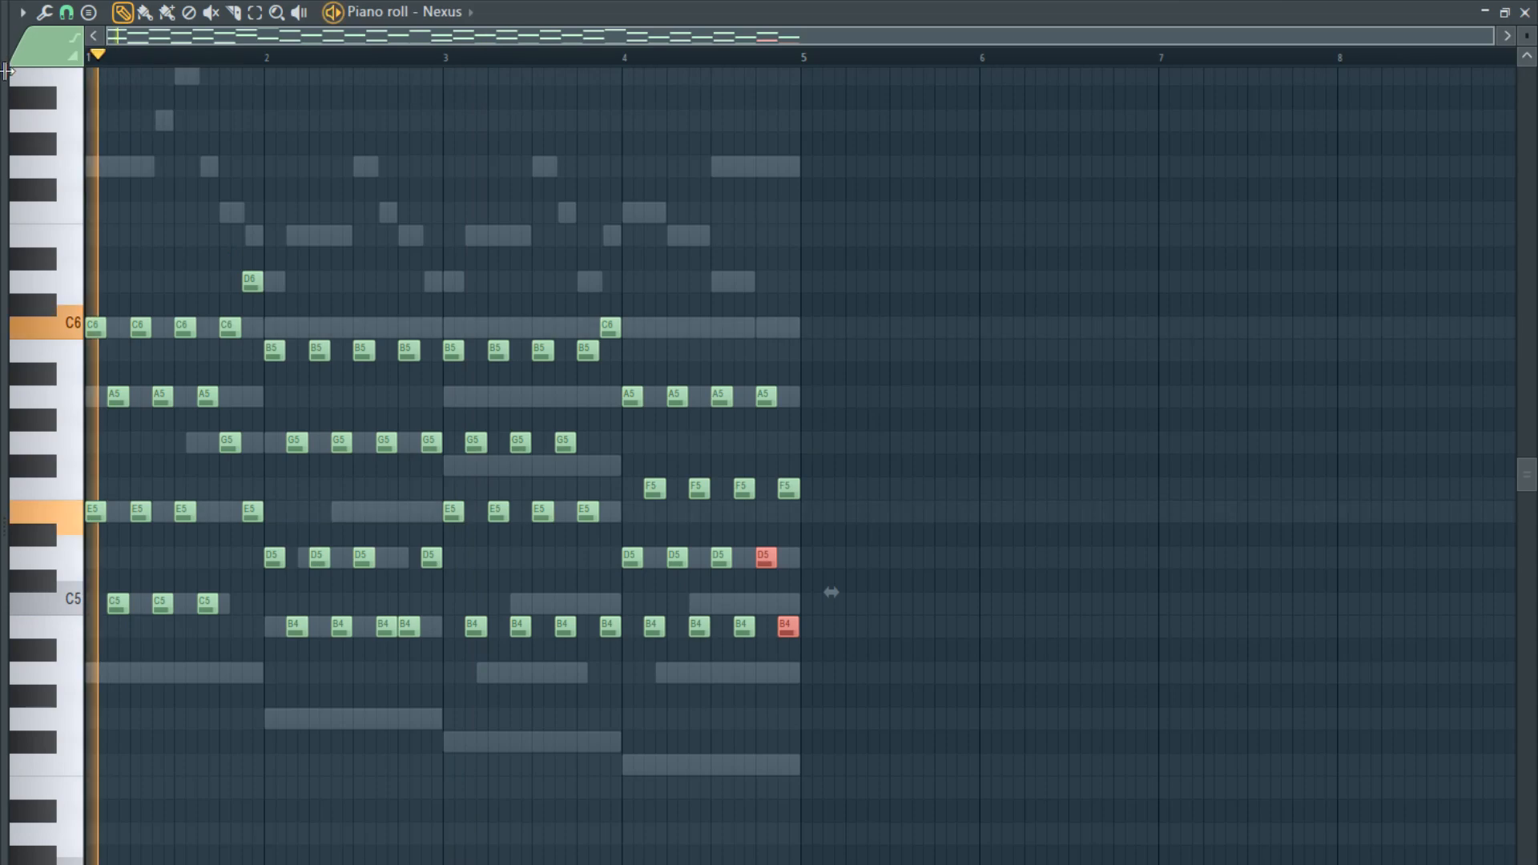
- Route the Nexus channel to mixer track 19 and lower that track's volume fader
key(F7)
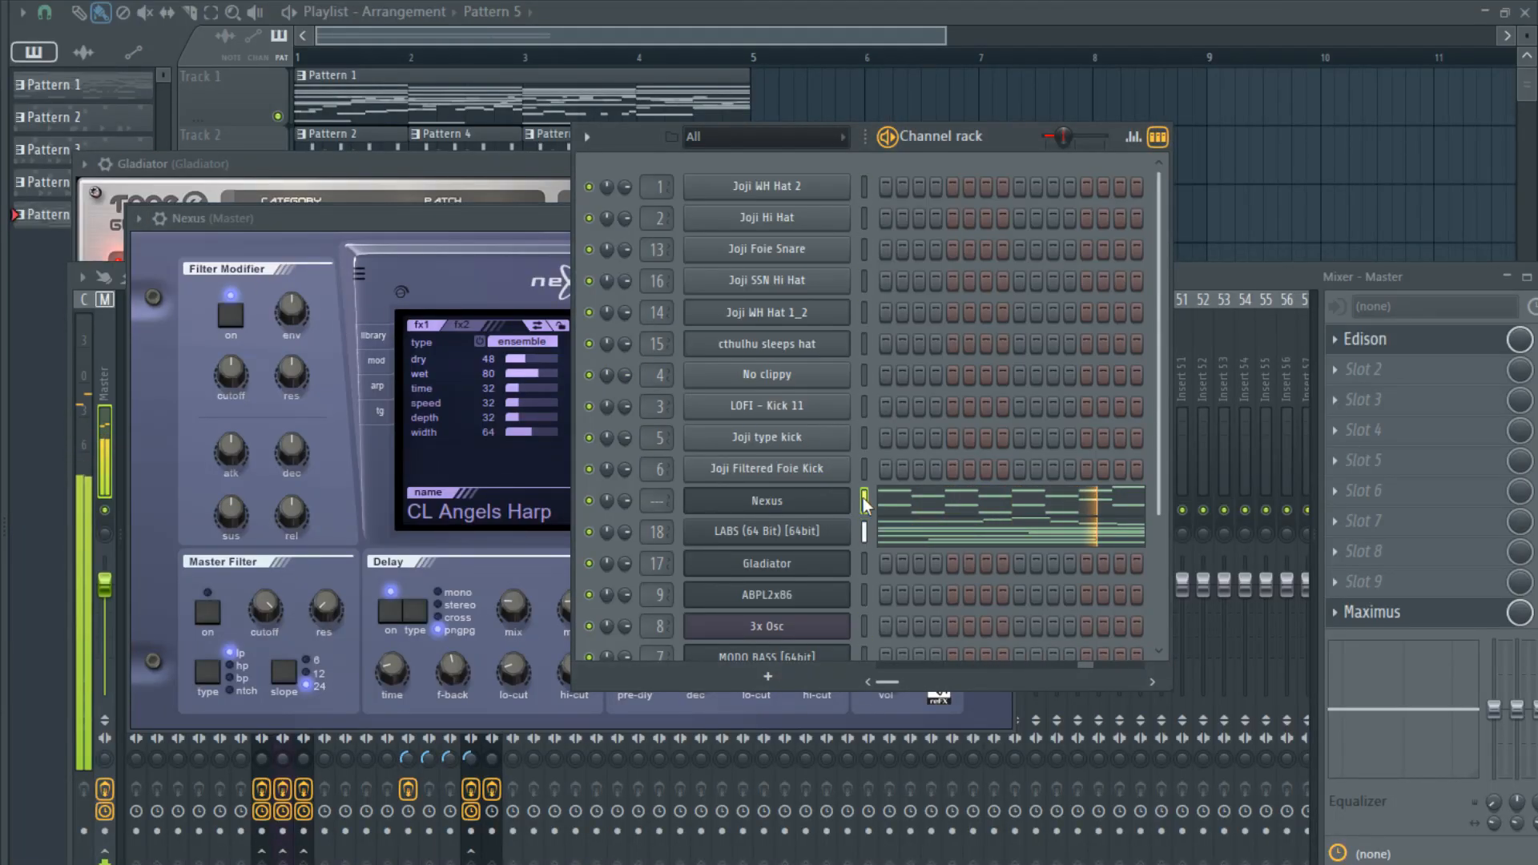
key(ctrl+l)
drag(517, 581, 513, 662)
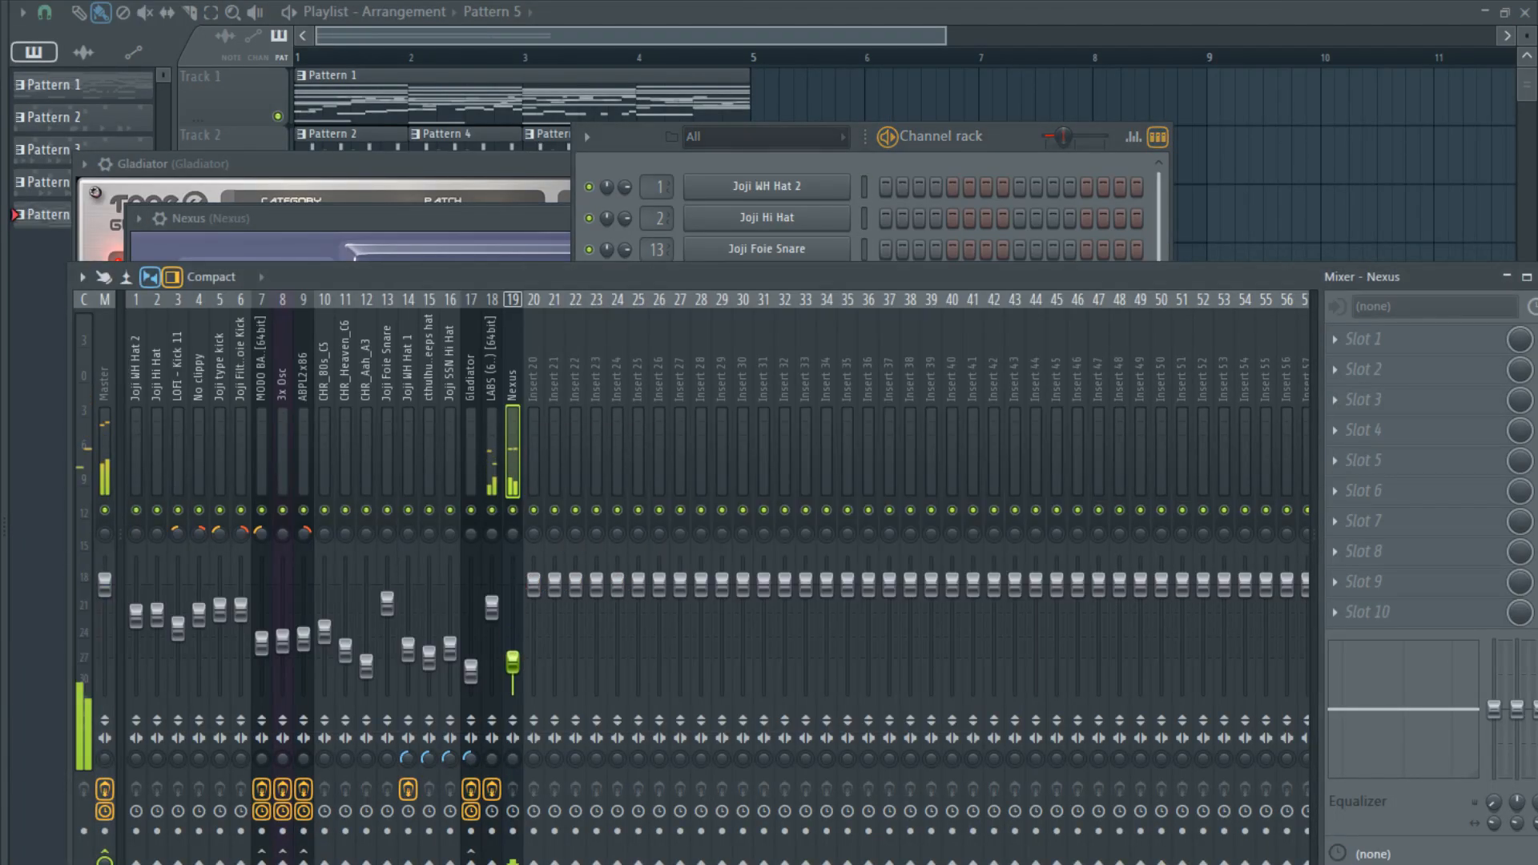
- Adjust the stereo separation of the Nexus mixer track
click(498, 206)
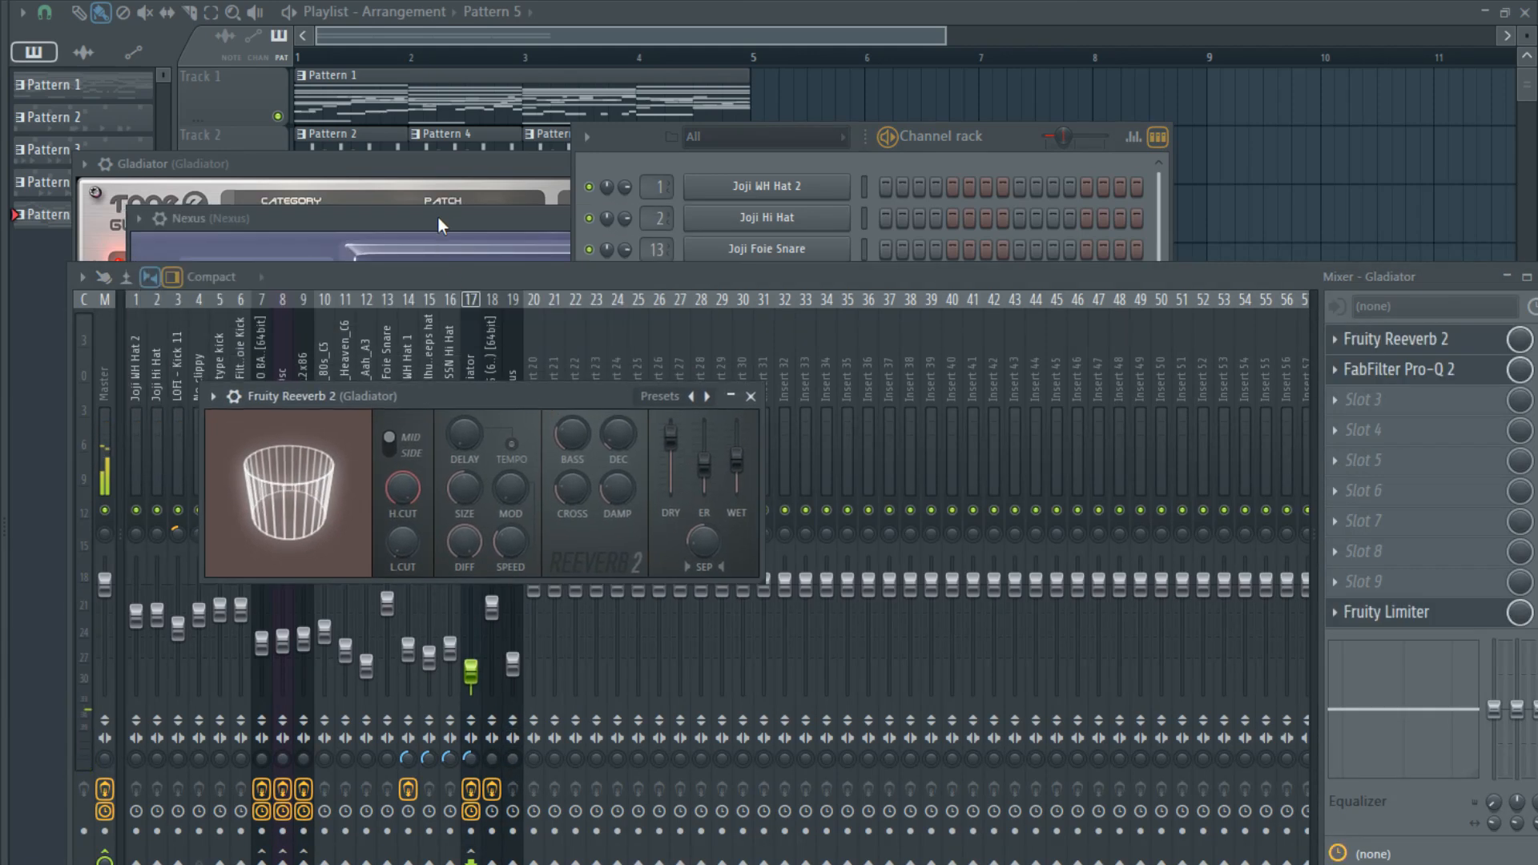
click(438, 217)
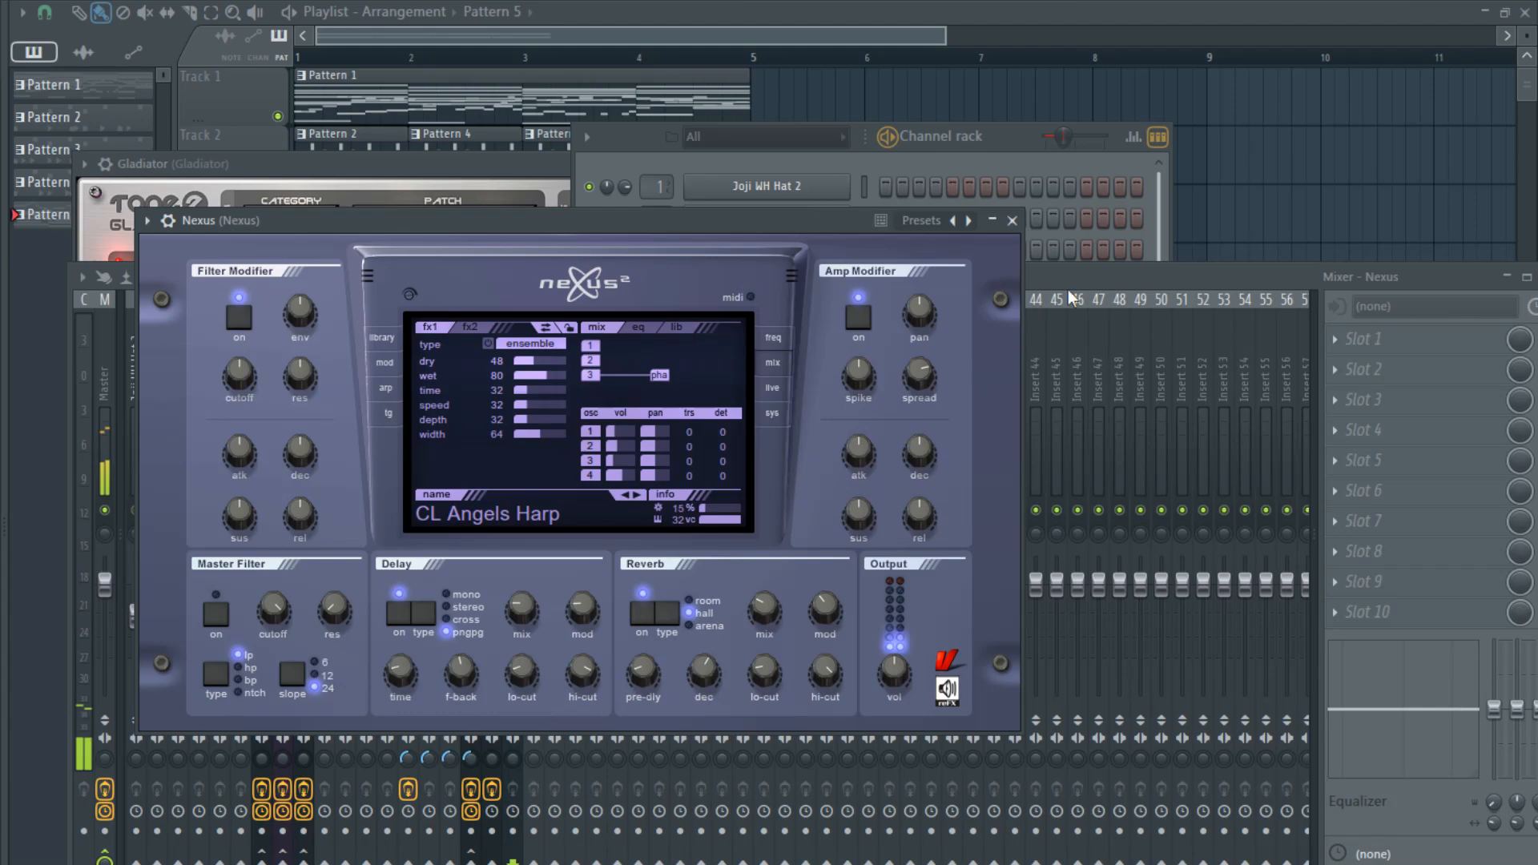
drag(1093, 277, 1036, 169)
drag(454, 650, 455, 667)
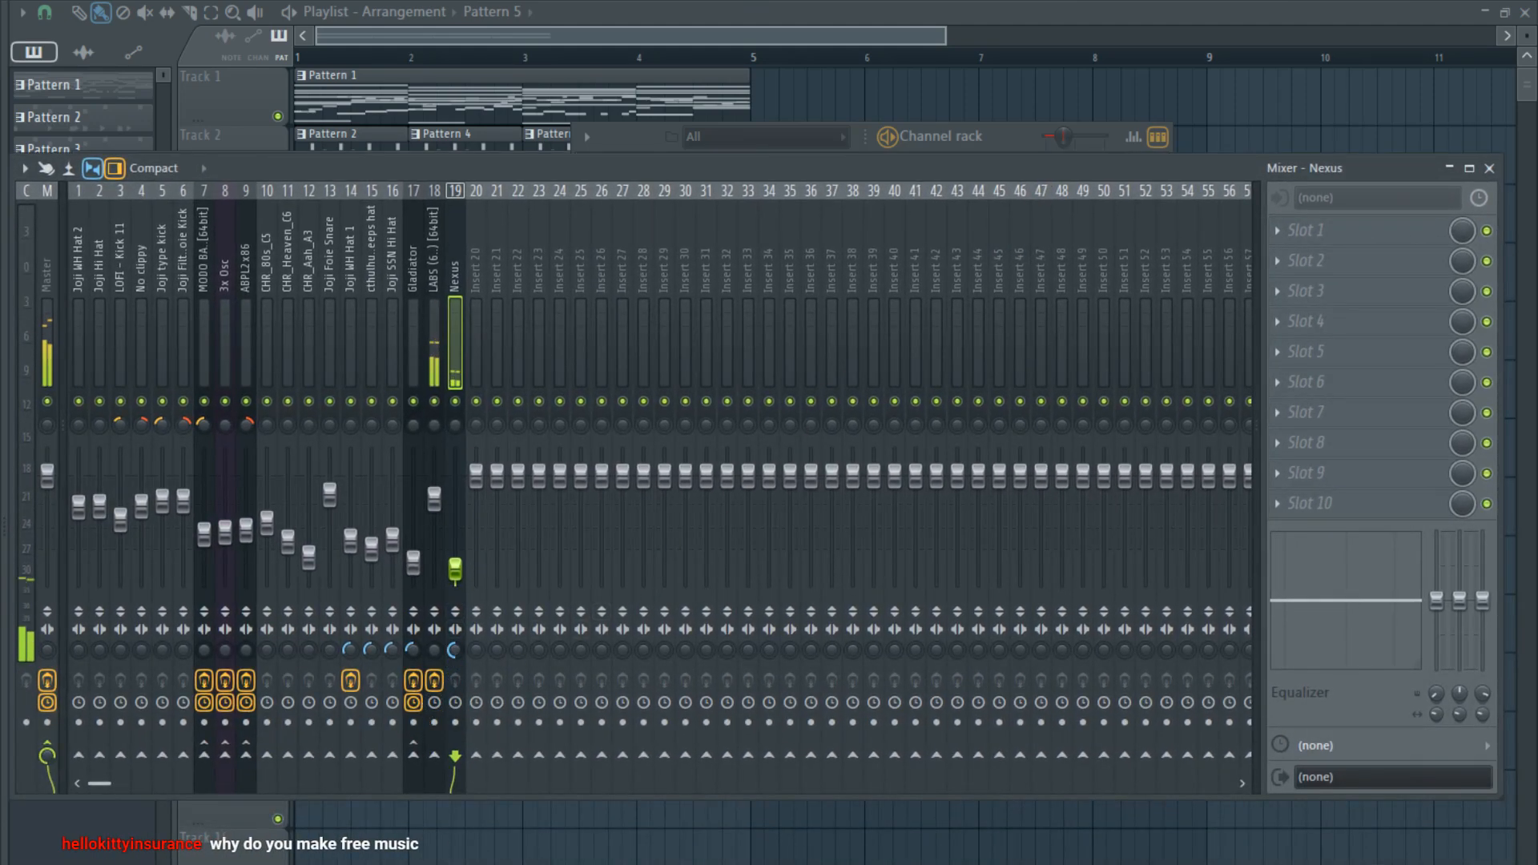
- Load the Classical preset CL Tapestrings in Nexus and set its amp modifier release to 10
drag(560, 167, 622, 633)
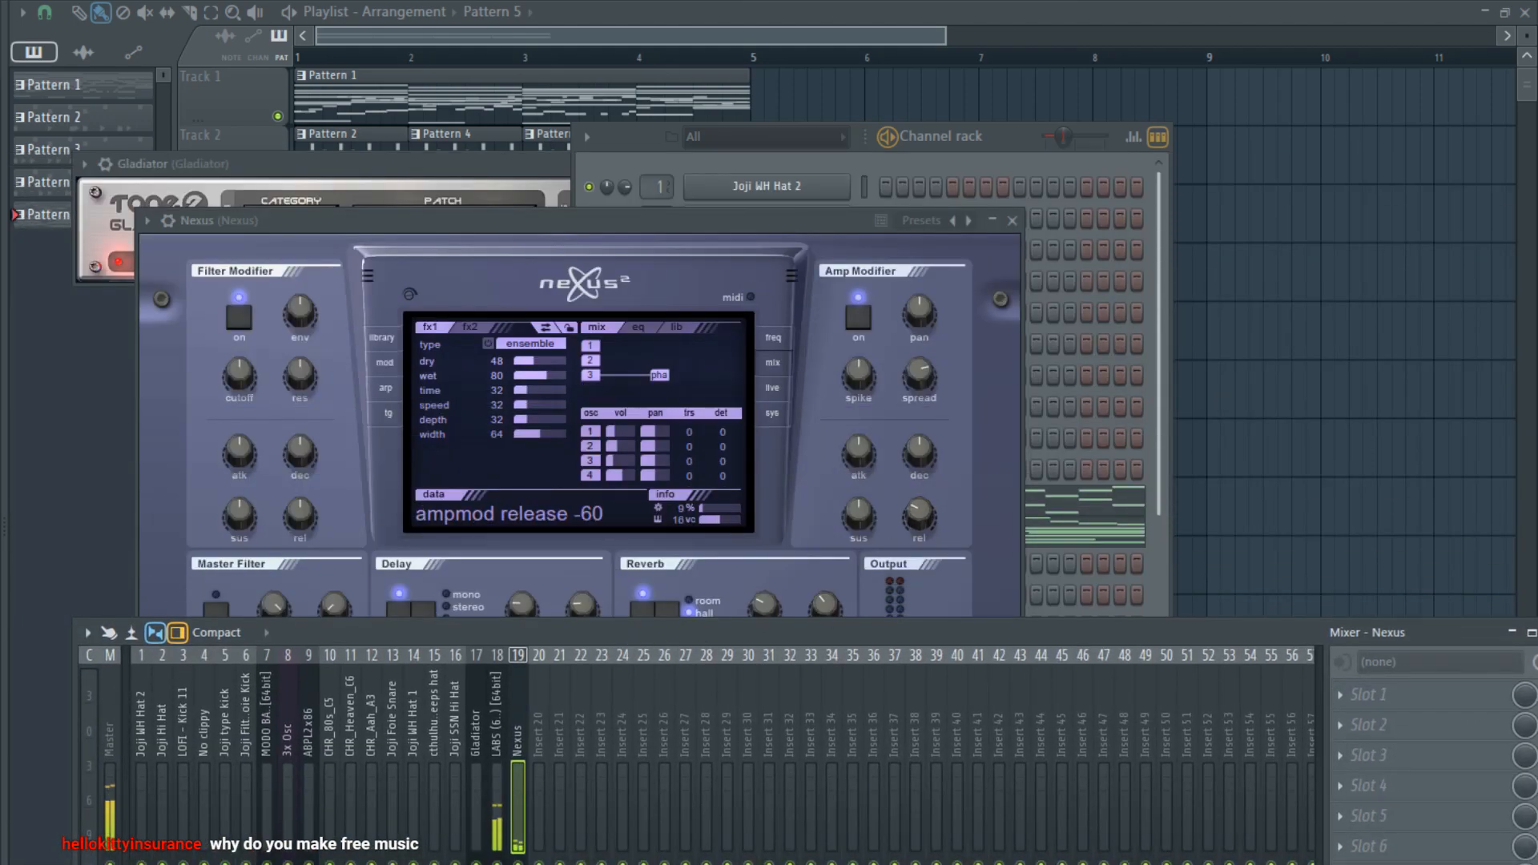
click(383, 339)
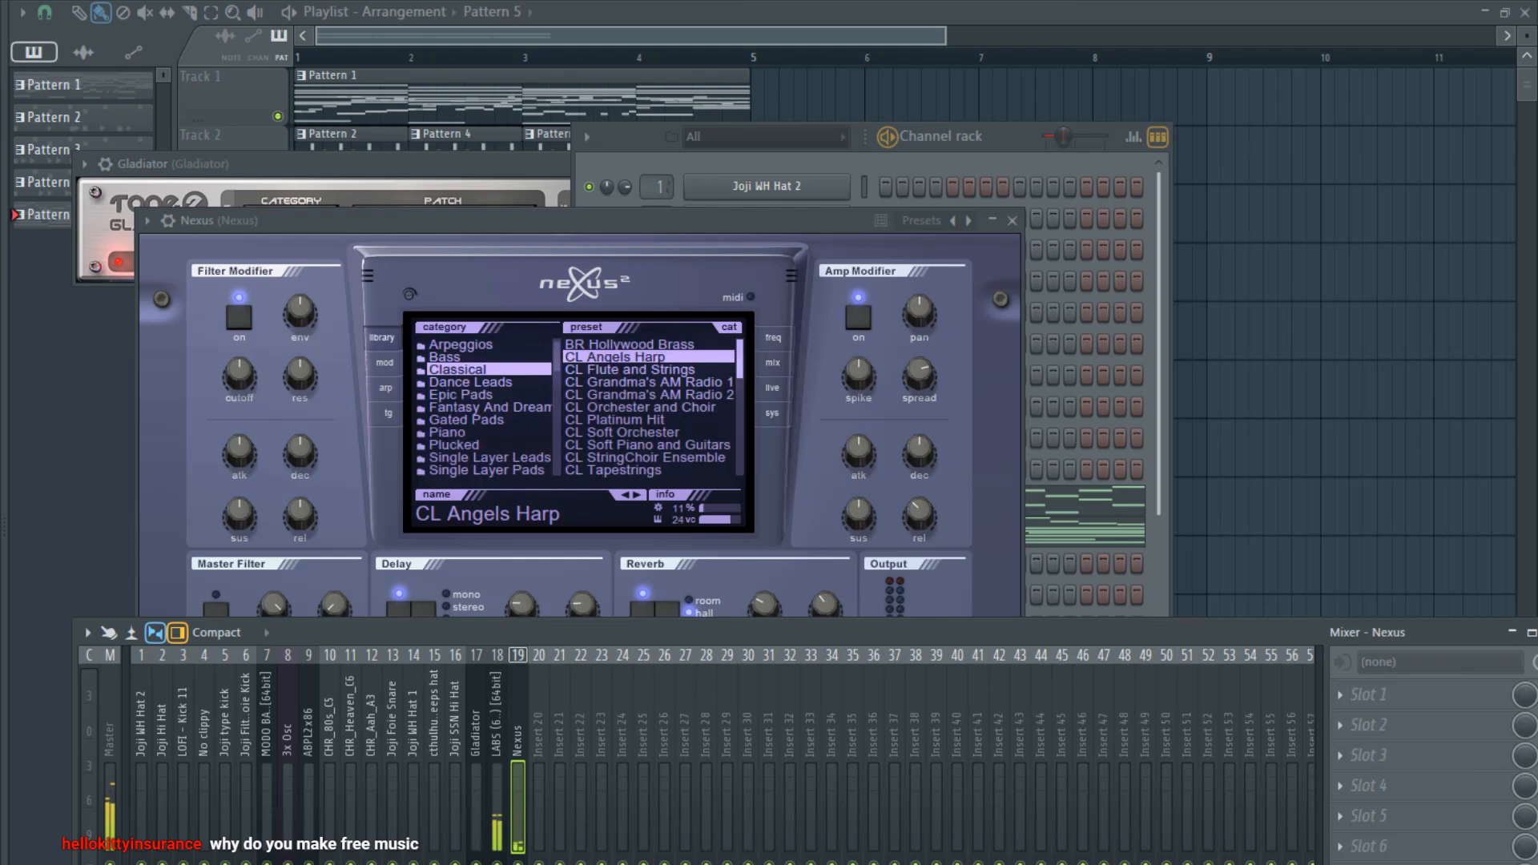
click(615, 470)
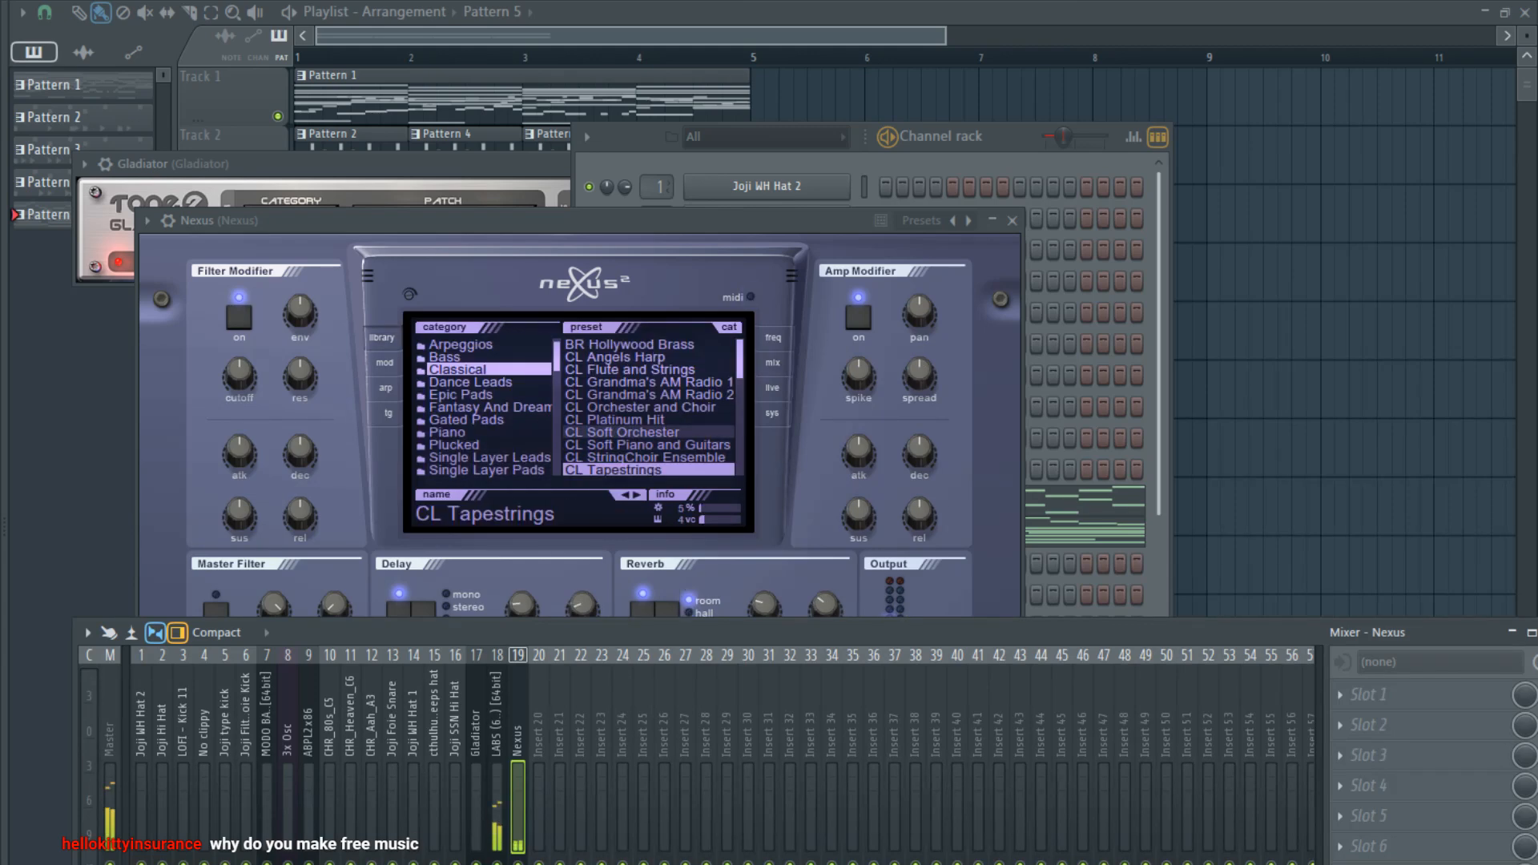
mouse_move(859, 452)
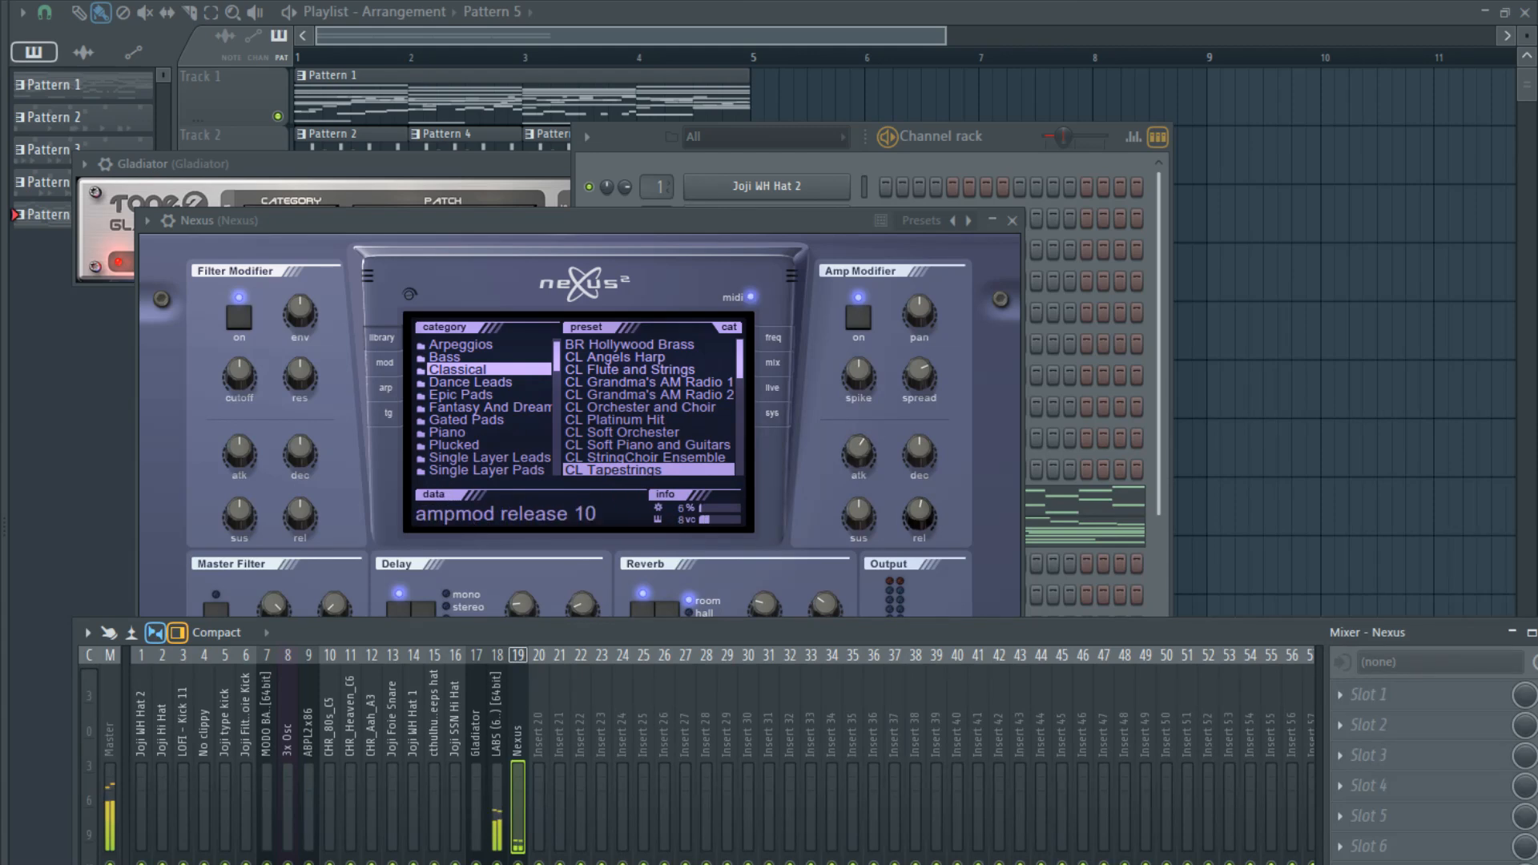
drag(682, 853, 669, 709)
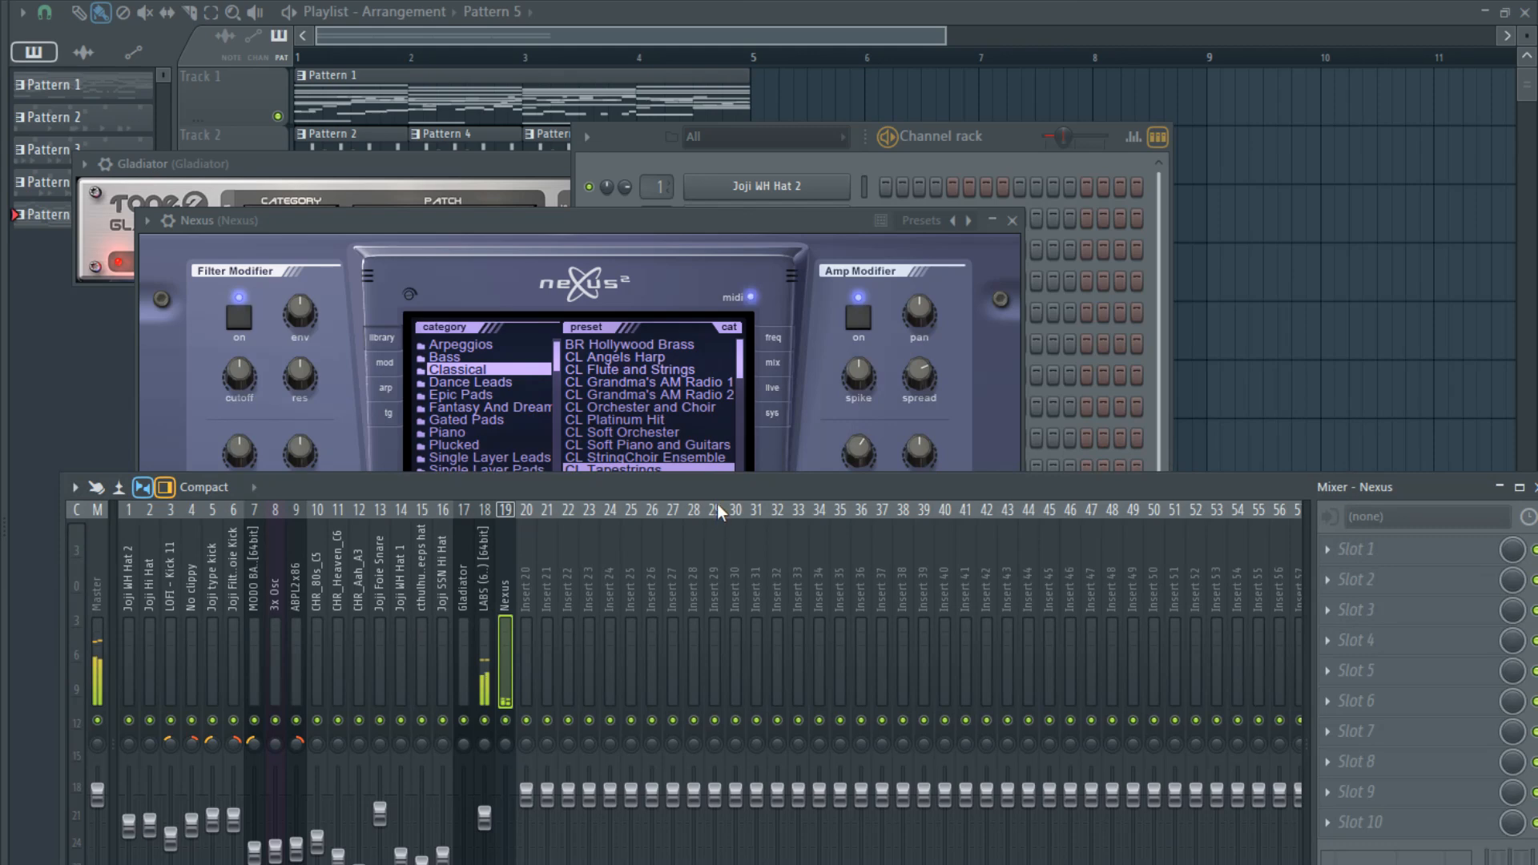
- Place Pattern 5 at bar 1 of Track 1 in the playlist and shift the existing clips to start at bar 5
click(471, 58)
scroll(267, 223, up, 2)
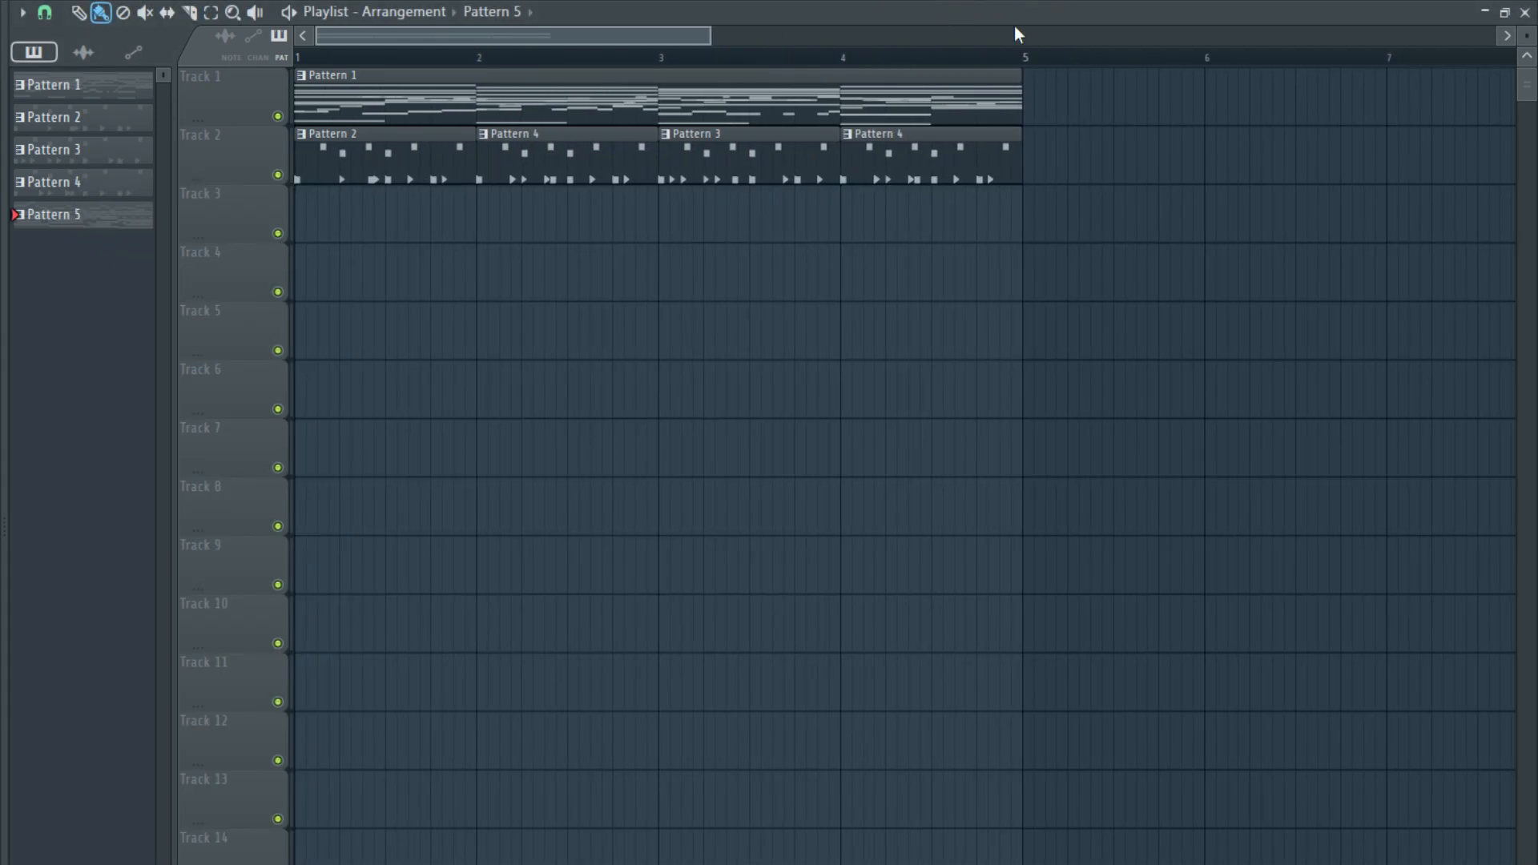
mouse_move(548, 274)
mouse_down()
mouse_move(426, 233)
mouse_move(356, 187)
mouse_up()
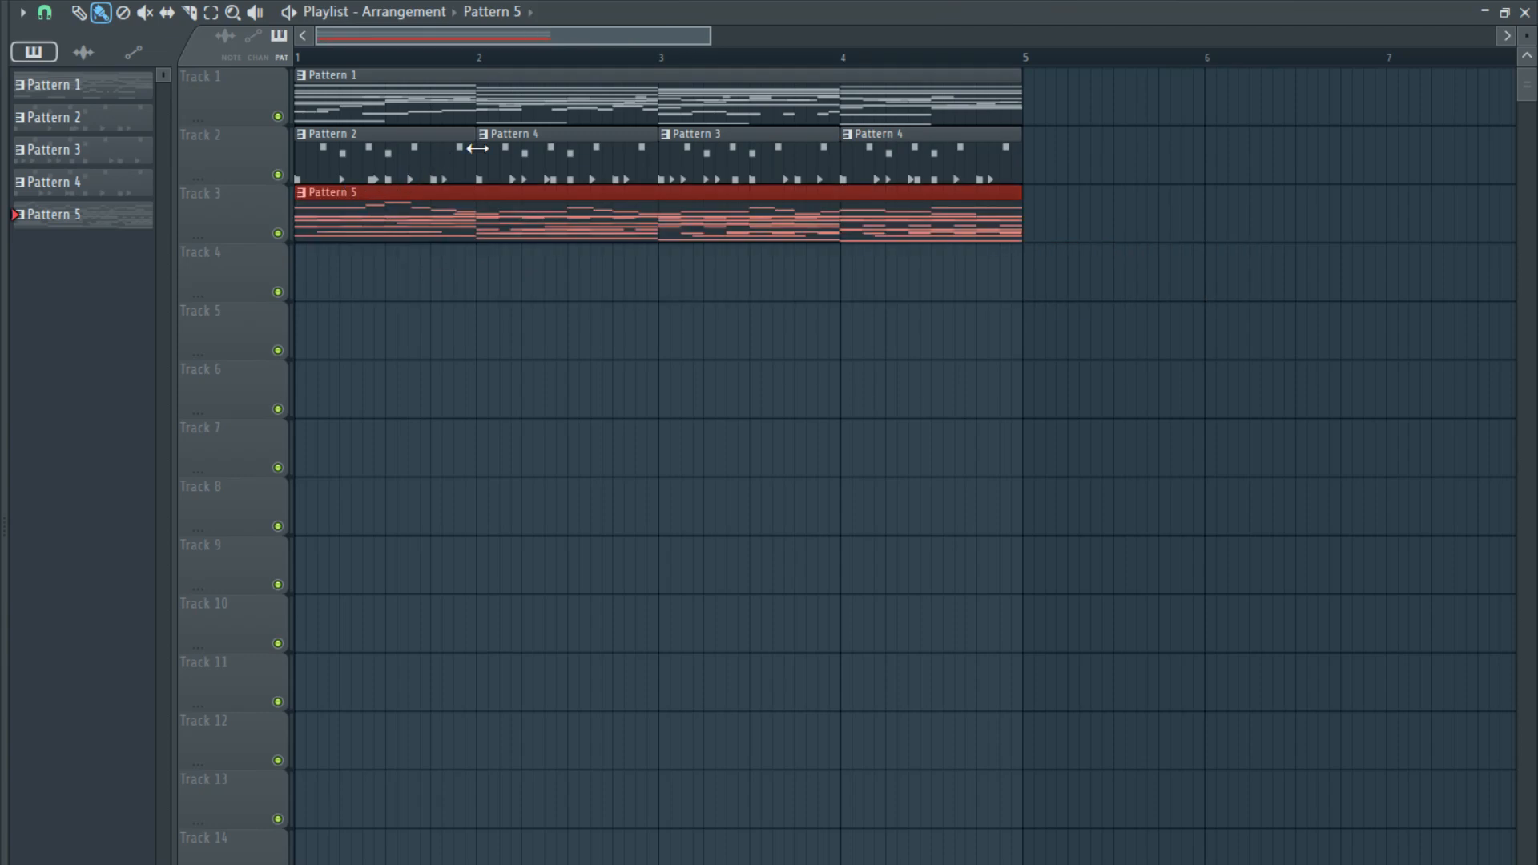
drag(1013, 160, 1069, 96)
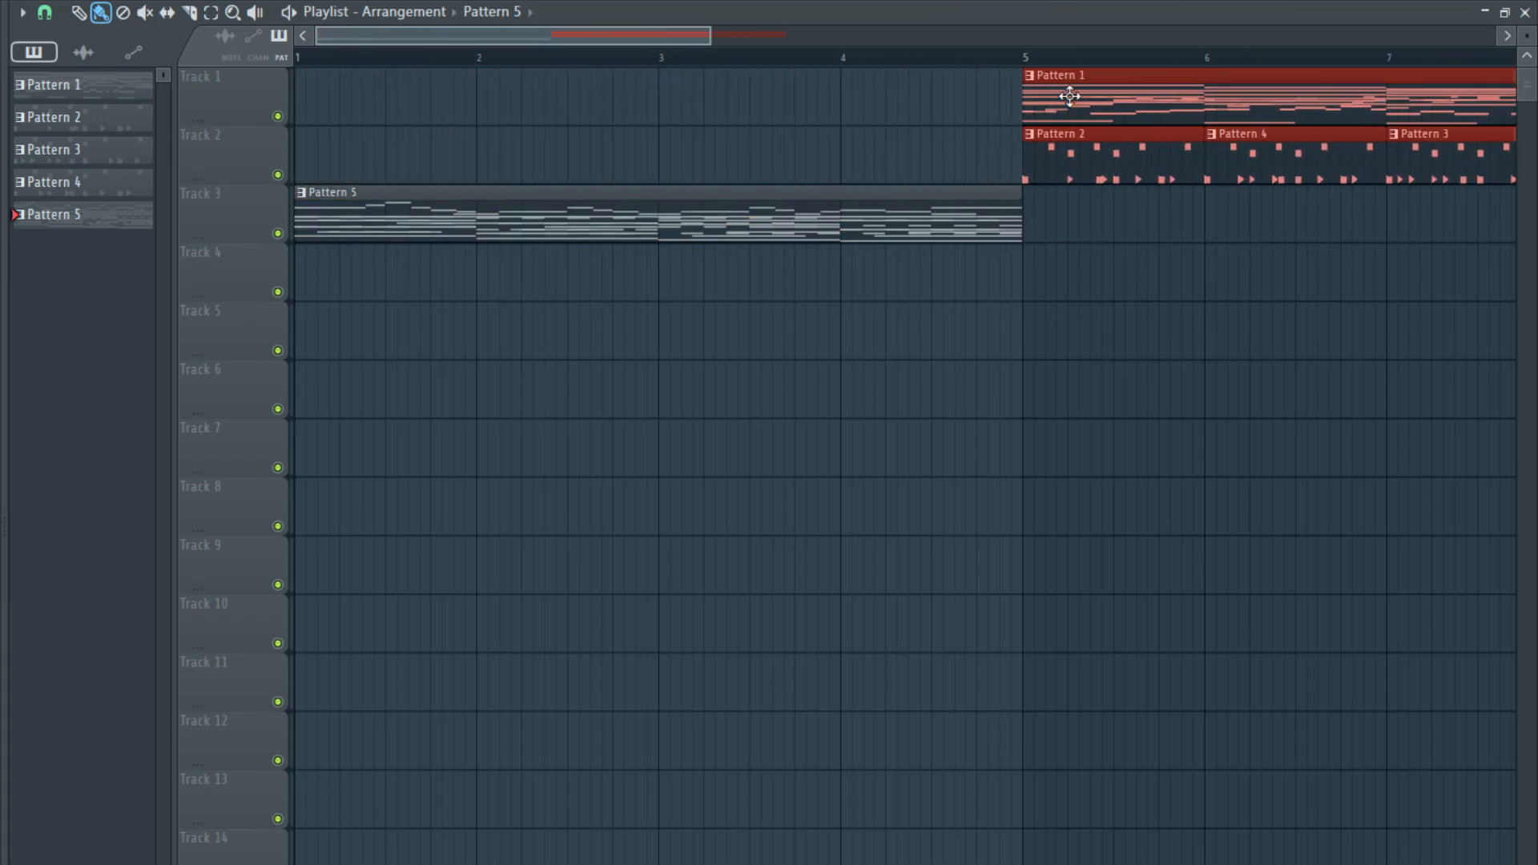
drag(922, 200, 345, 75)
scroll(501, 160, down, 5)
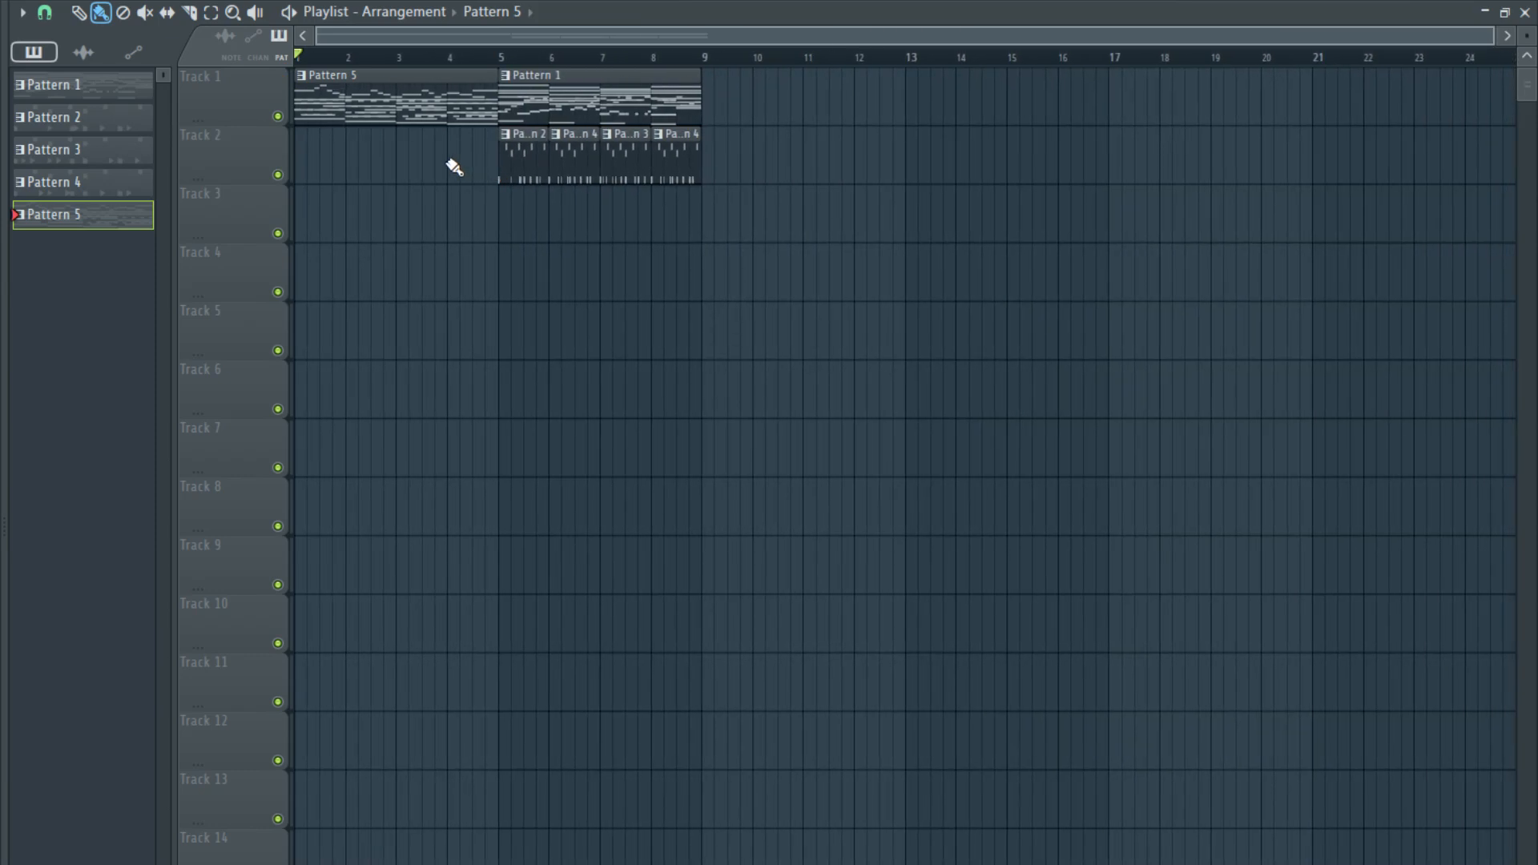
- During playback, add Fruity Reeverb 2 to slot 1 of the Nexus mixer track, raise its high cut to maximum and increase the wet level
key(space)
scroll(401, 156, up, 3)
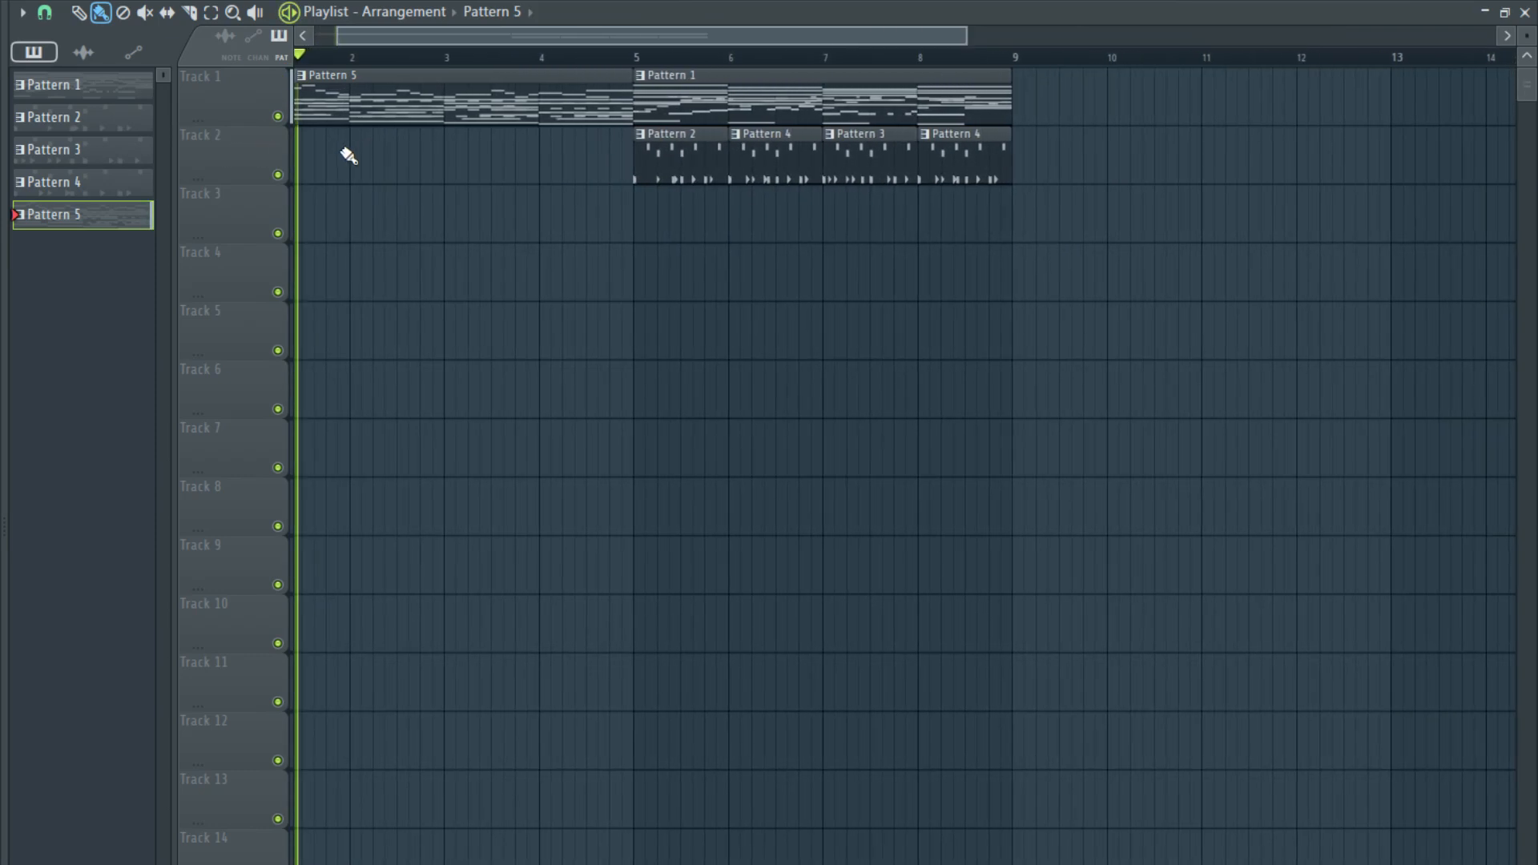
key(F9)
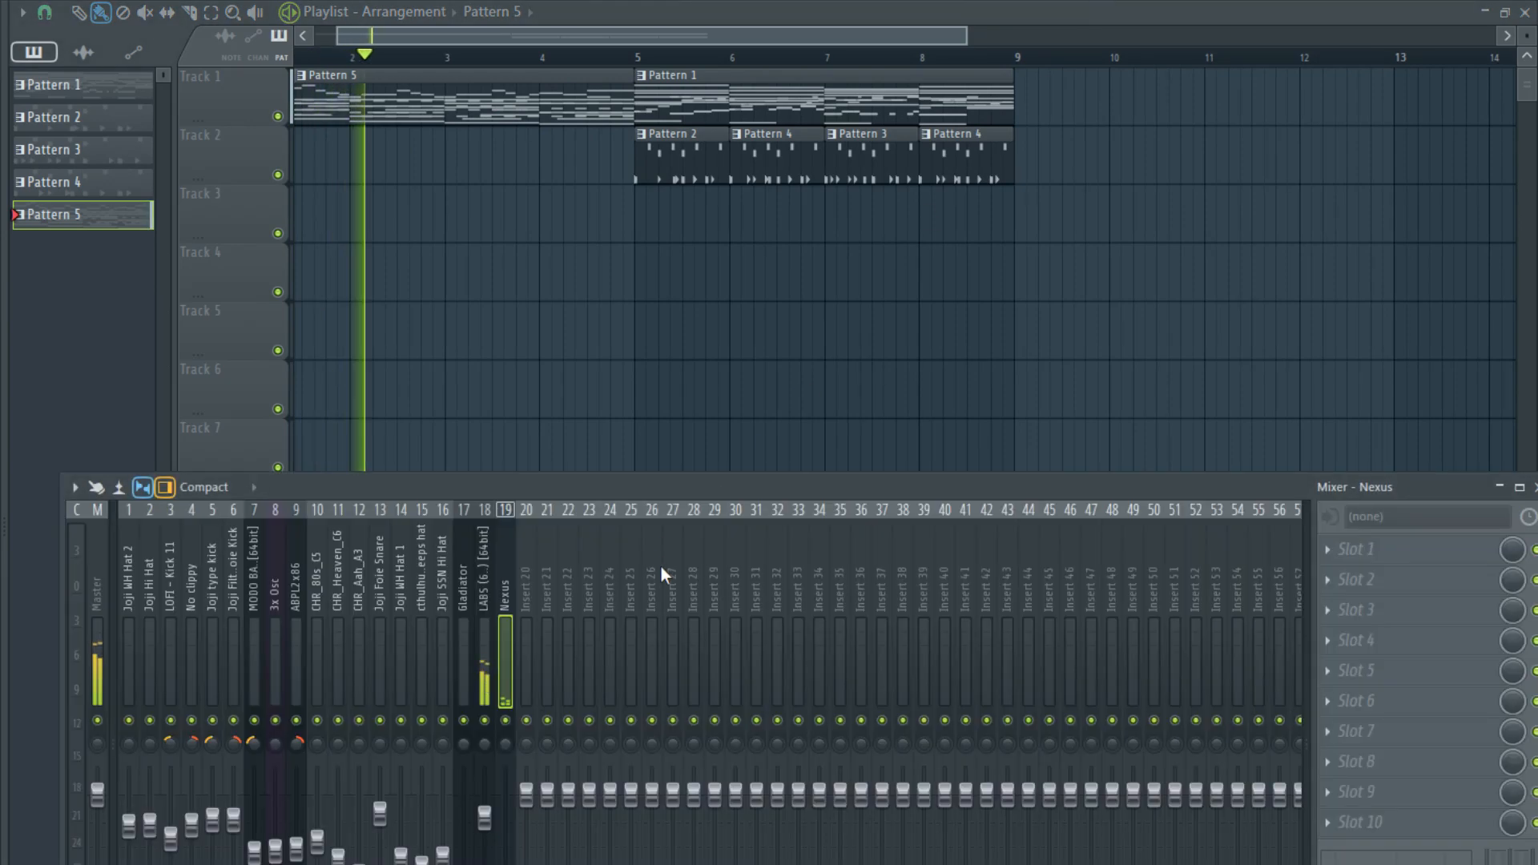
click(1333, 553)
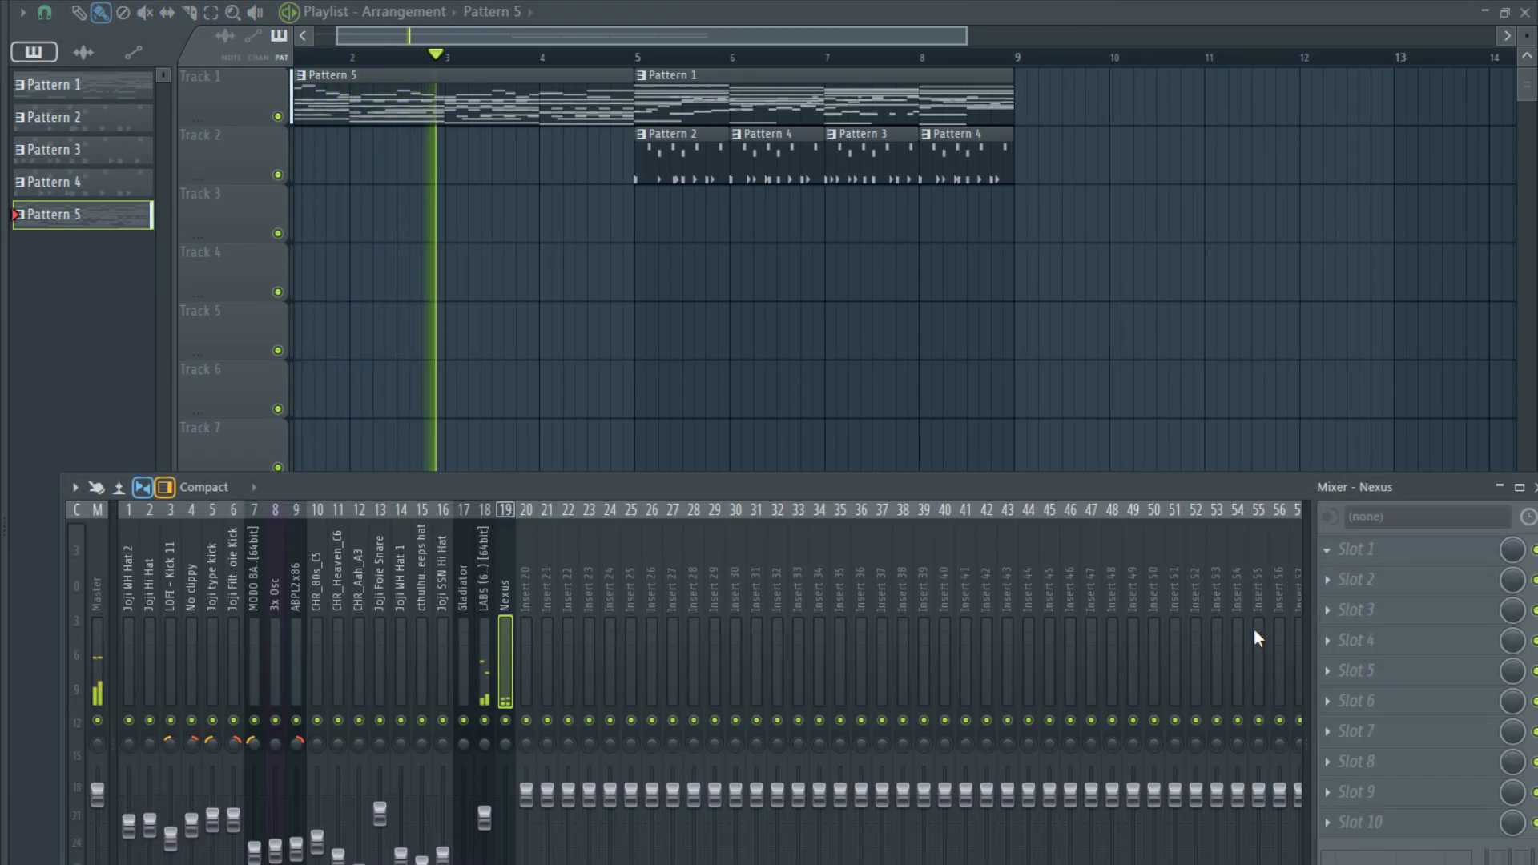
click(1085, 740)
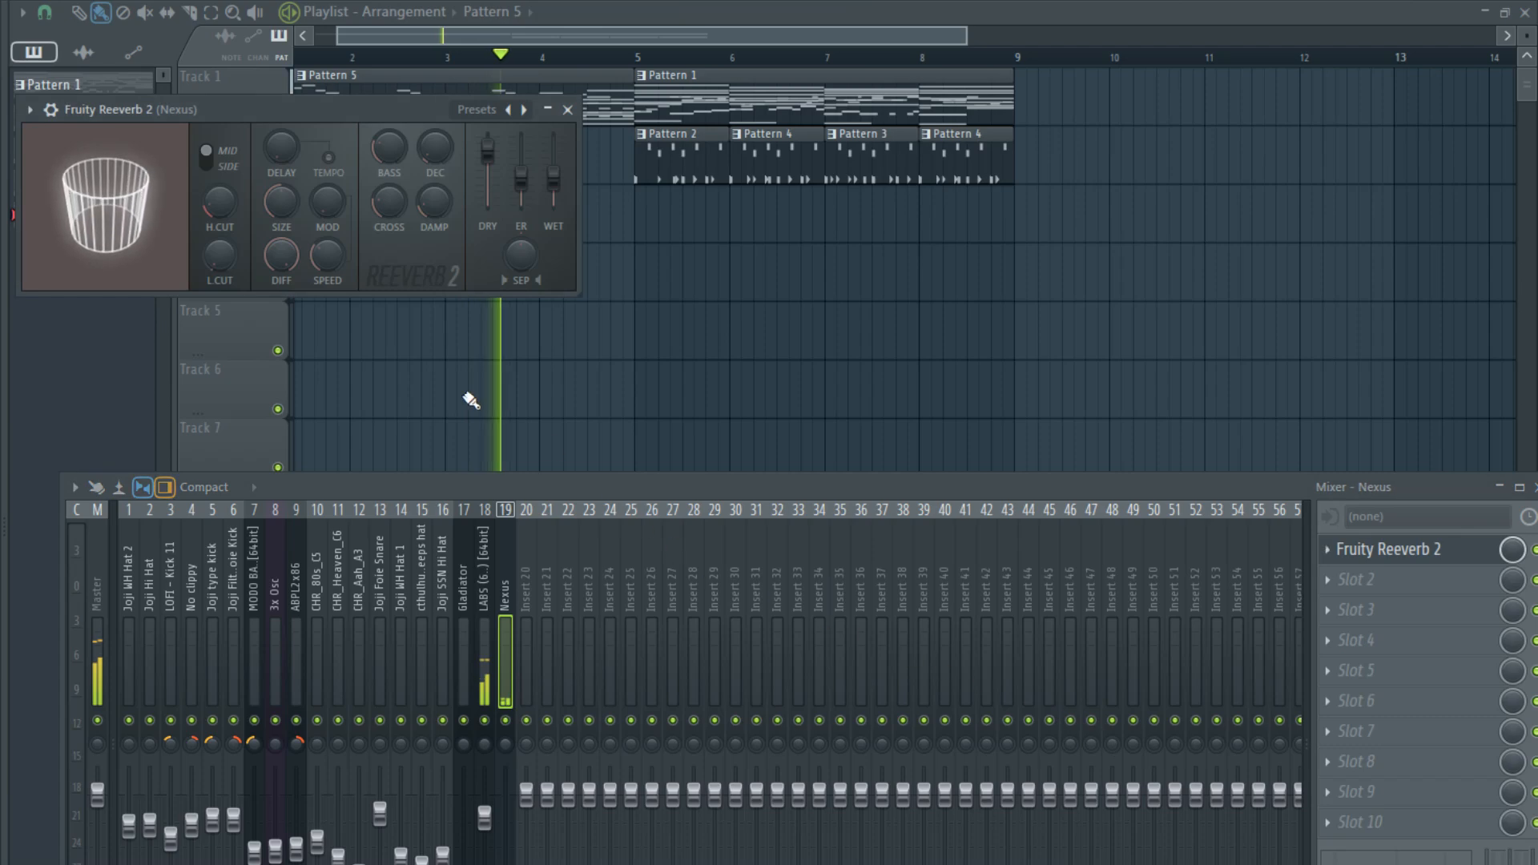
drag(219, 204, 219, 120)
drag(552, 178, 553, 170)
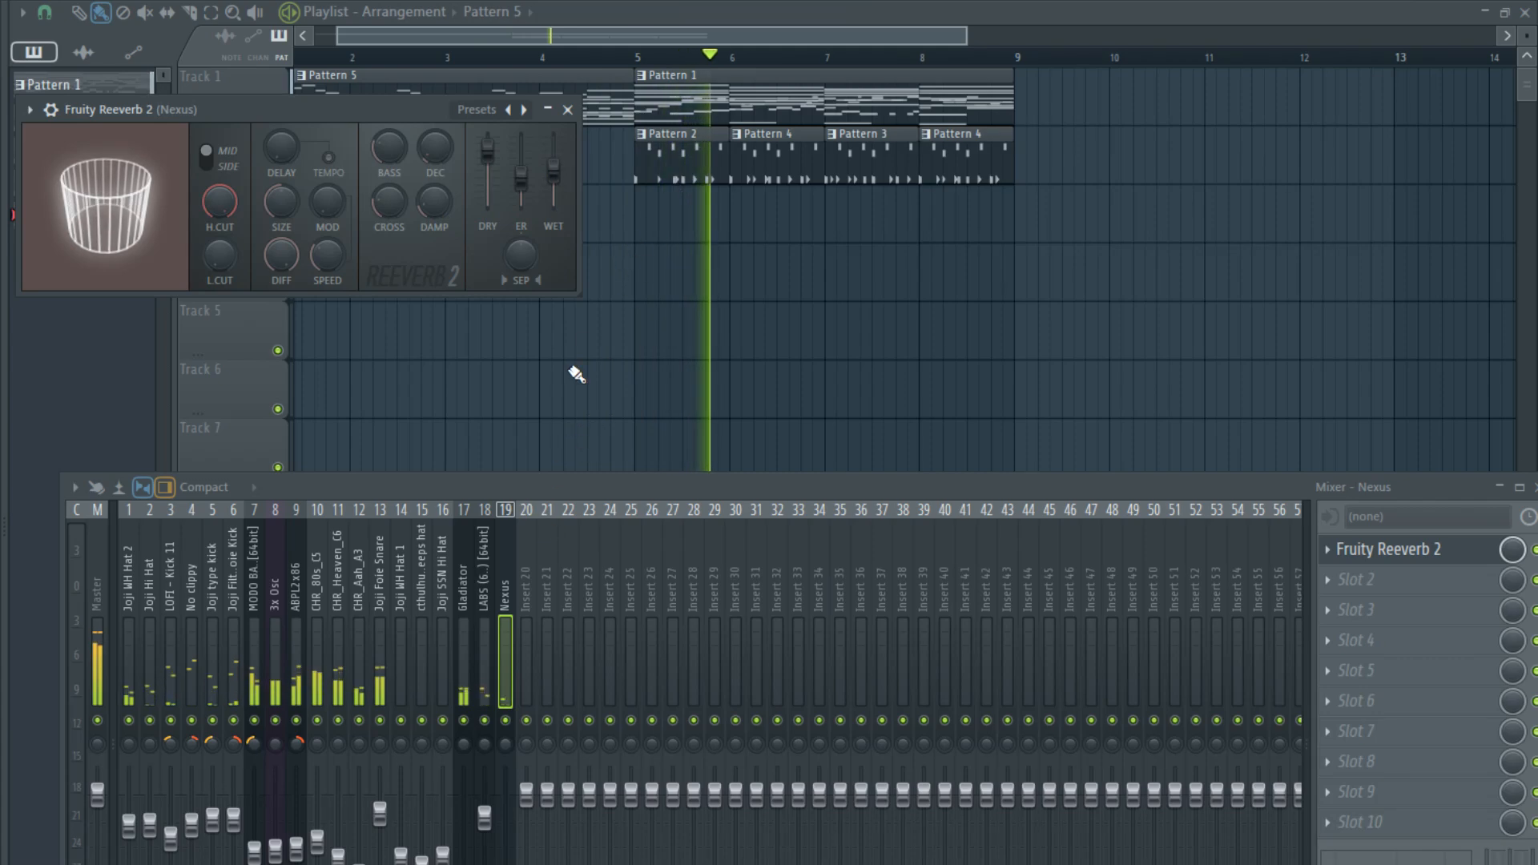
- Listen to the transition into the full section starting at bar 5, then stop playback
click(742, 36)
scroll(681, 252, down, 2)
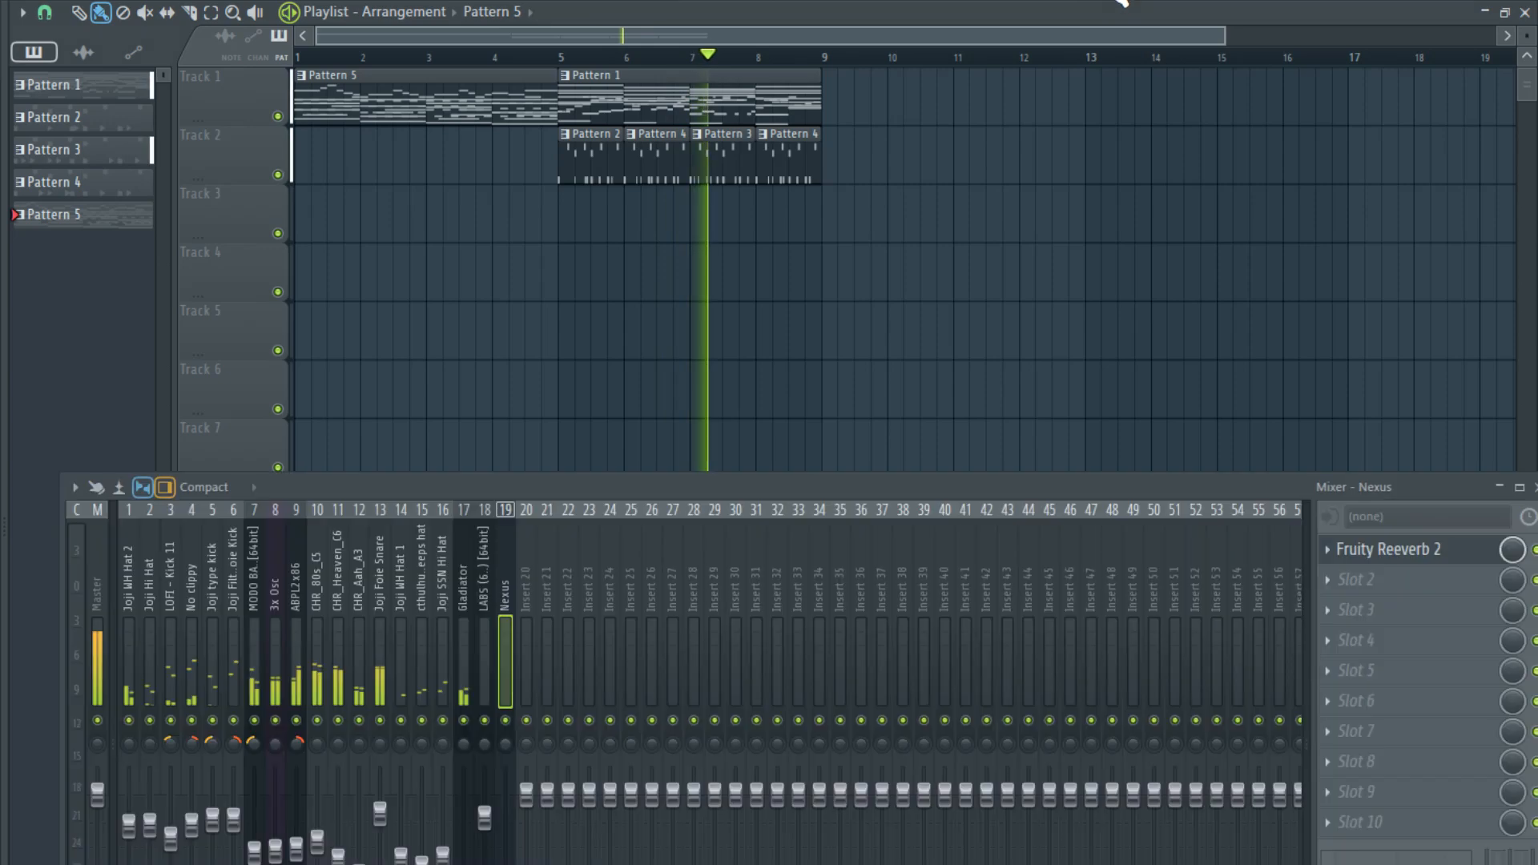
key(F9)
key(space)
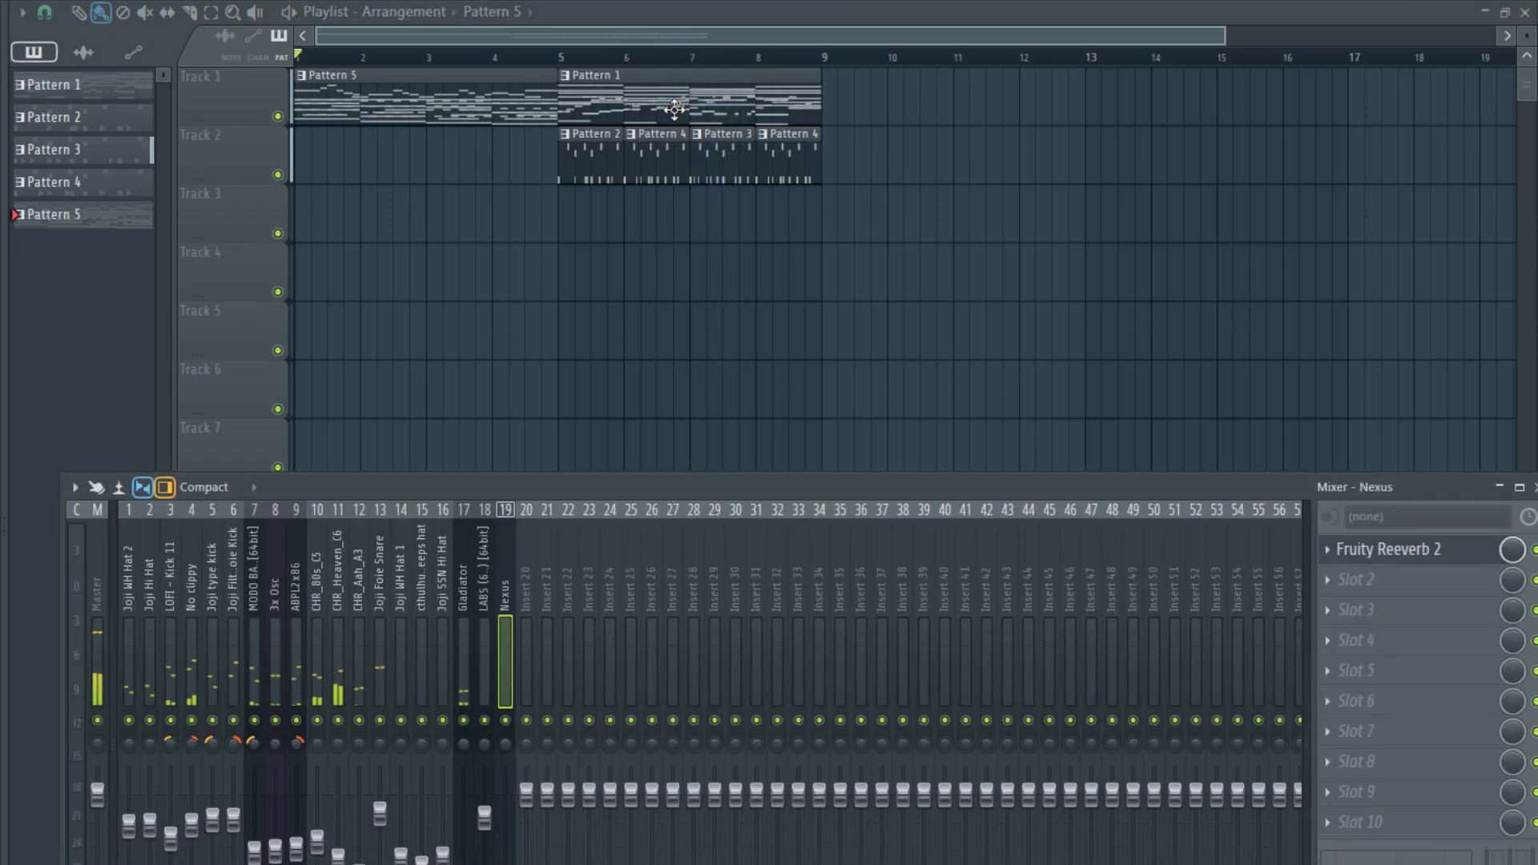
- Open Pattern 1's channels and add a second 3x Osc below MODO BASS with oscillator 1 set to a saw wave
double_click(678, 114)
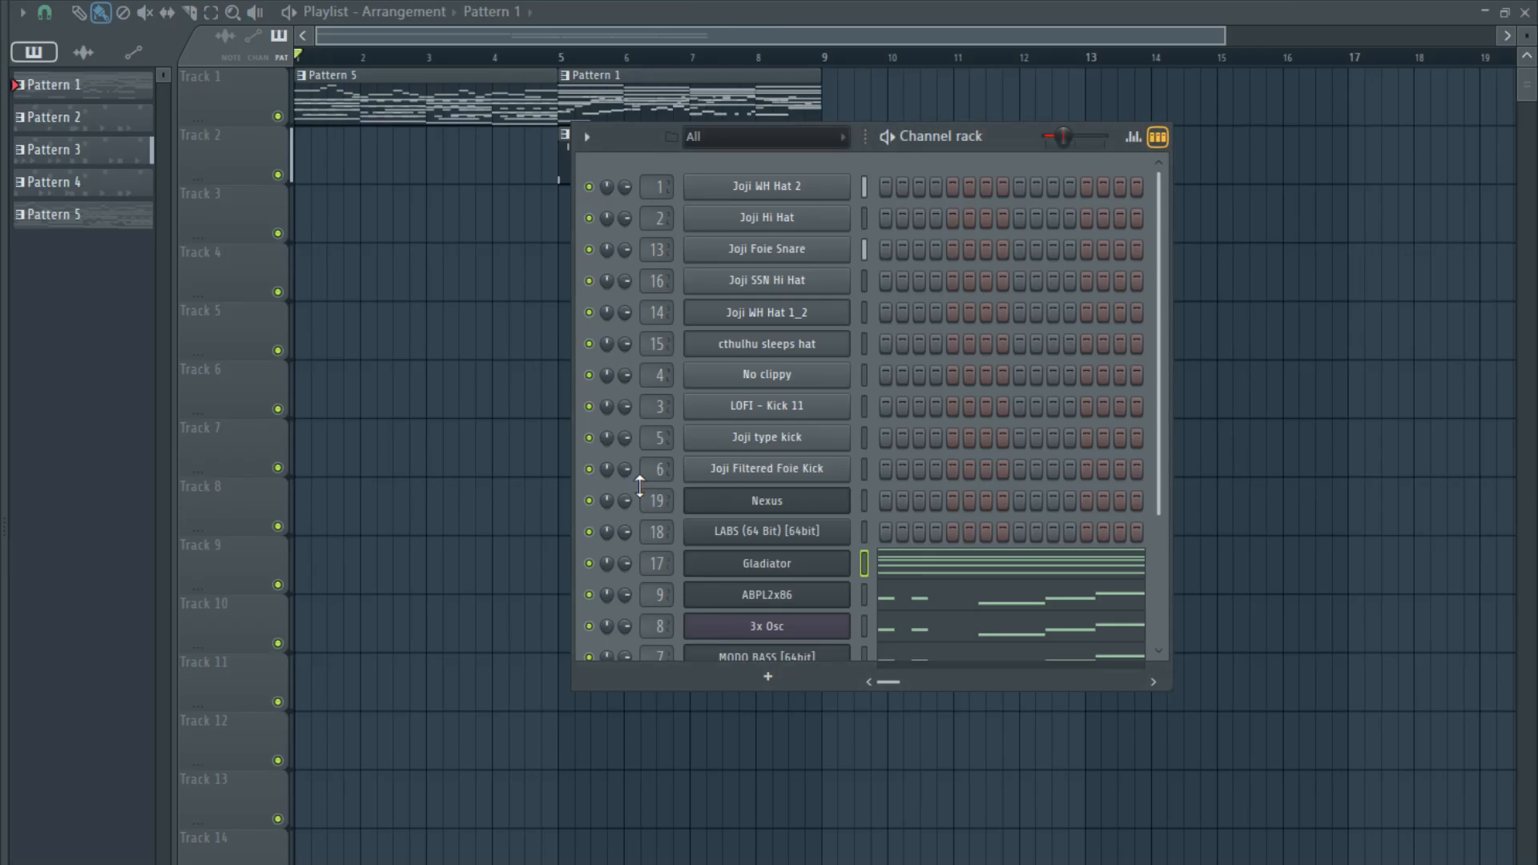
scroll(877, 555, down, 4)
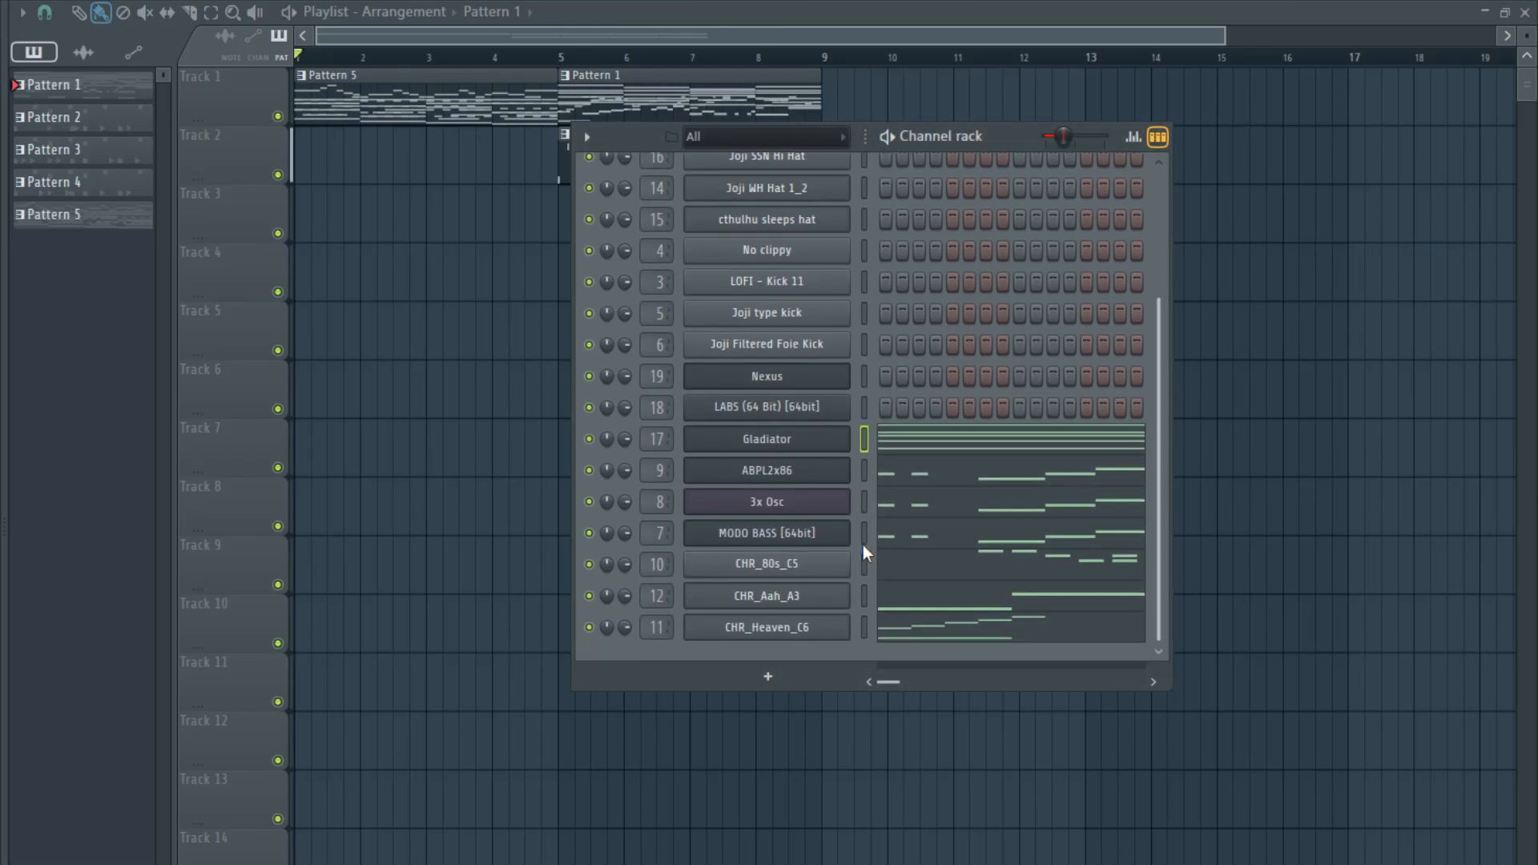
scroll(865, 517, up, 4)
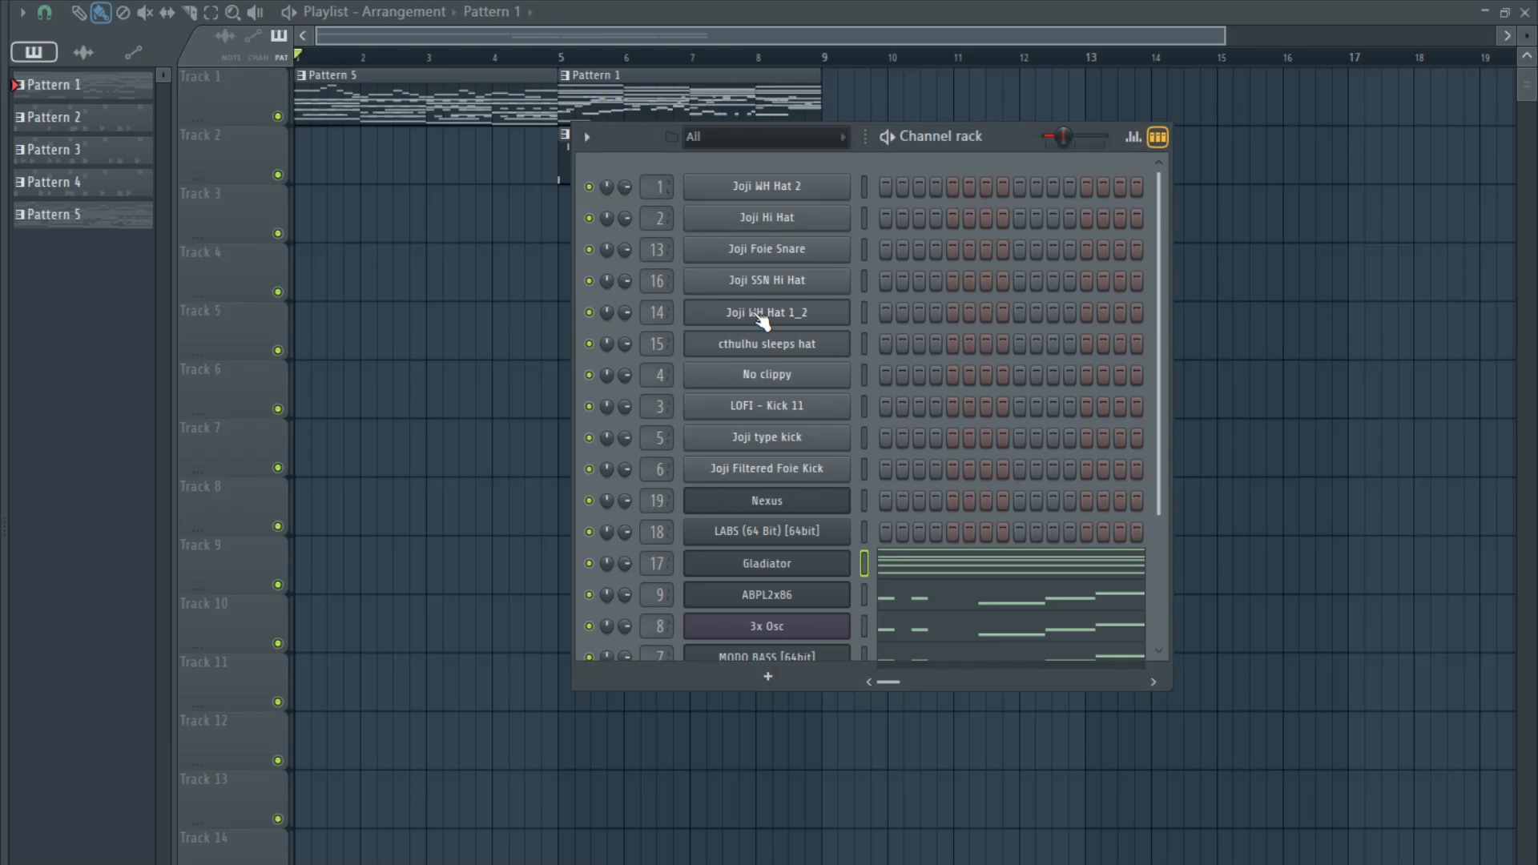
scroll(882, 501, down, 4)
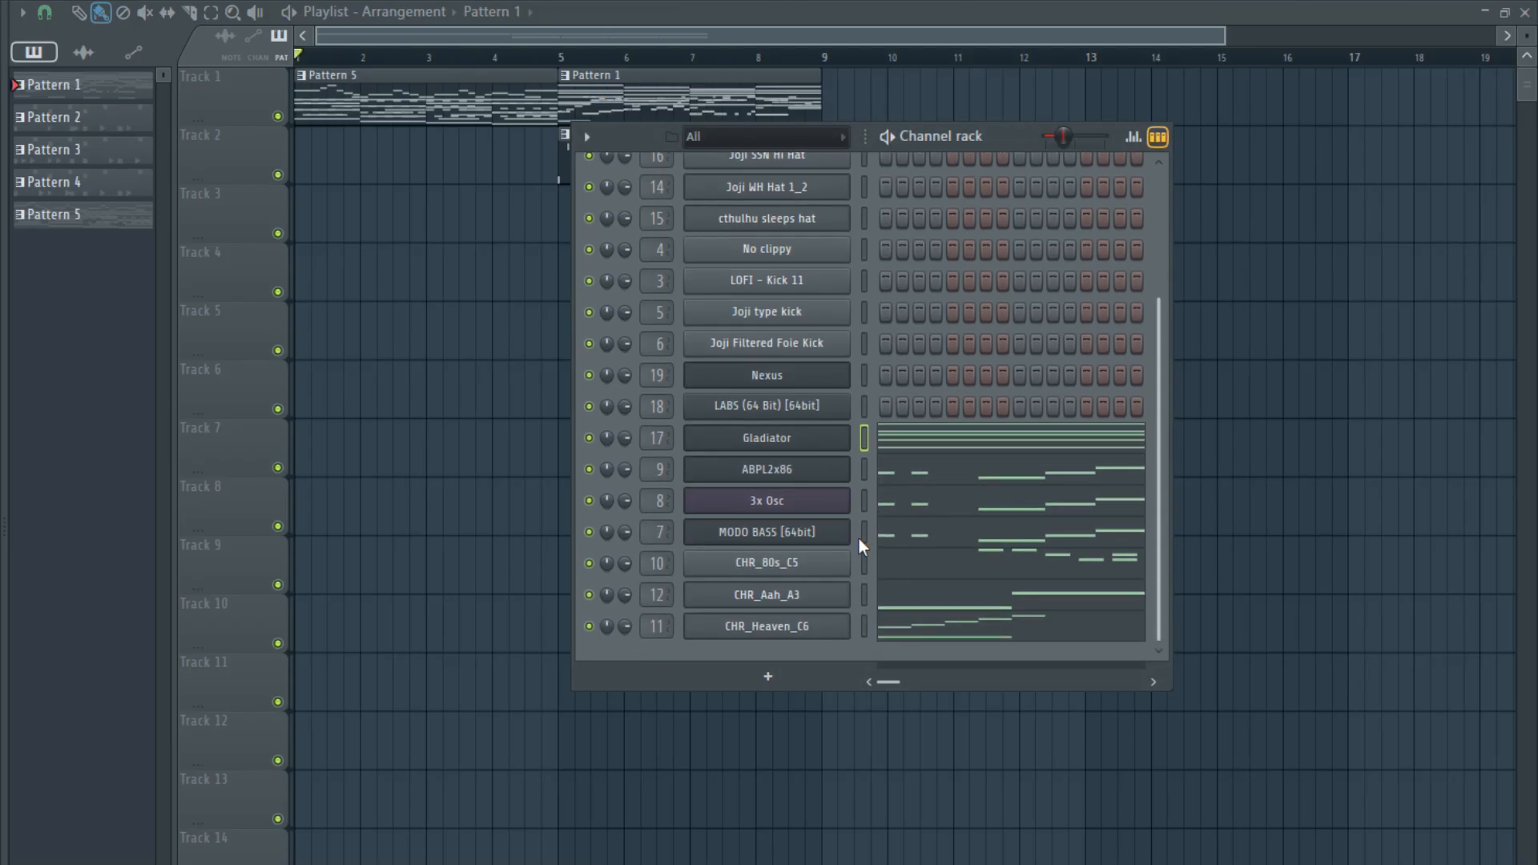
scroll(863, 535, up, 1)
scroll(863, 555, down, 1)
click(866, 571)
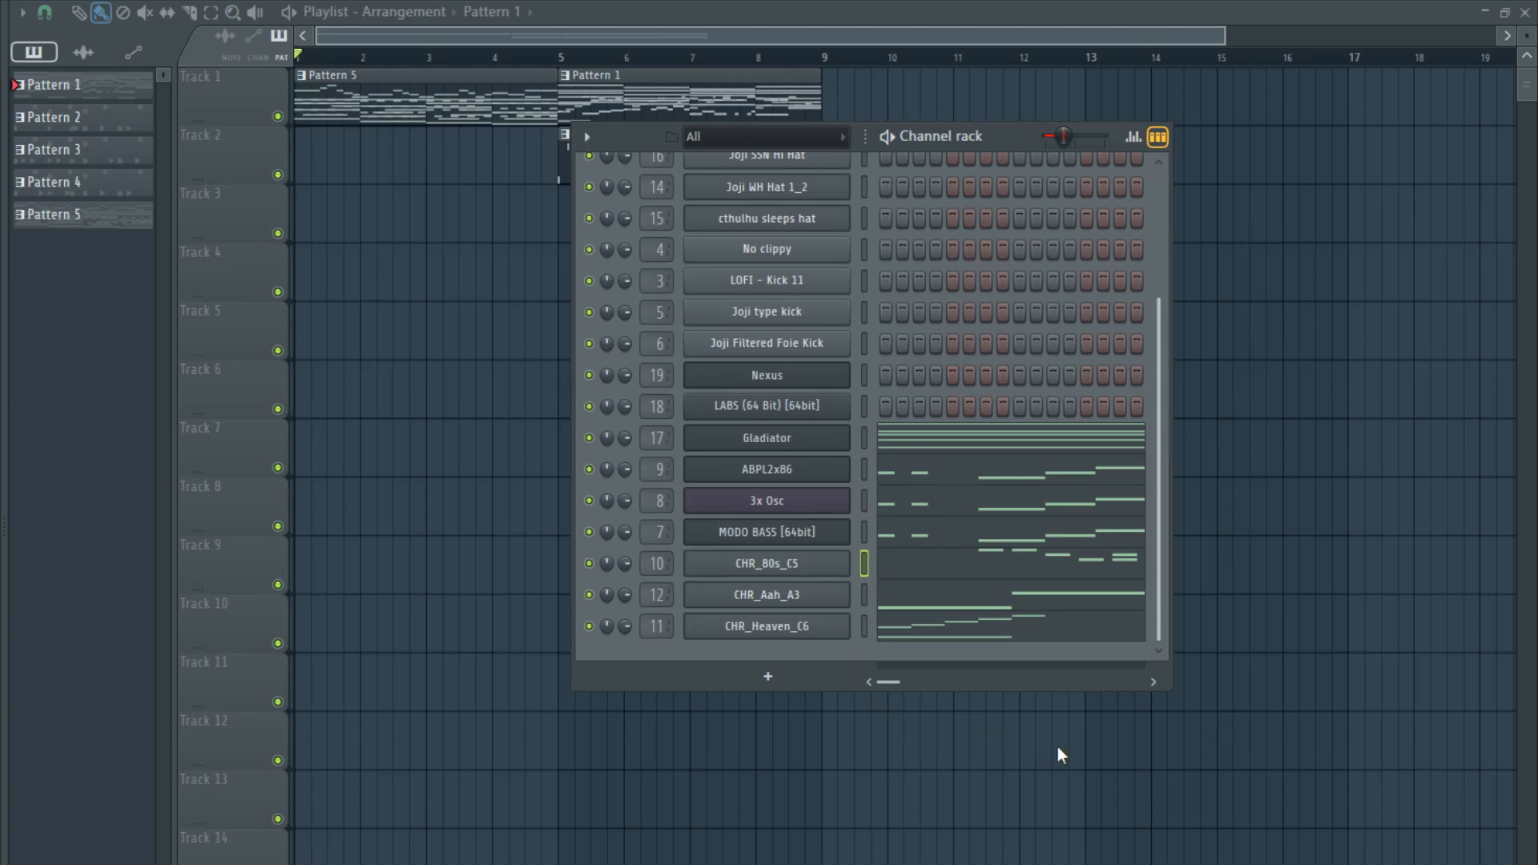
click(1207, 782)
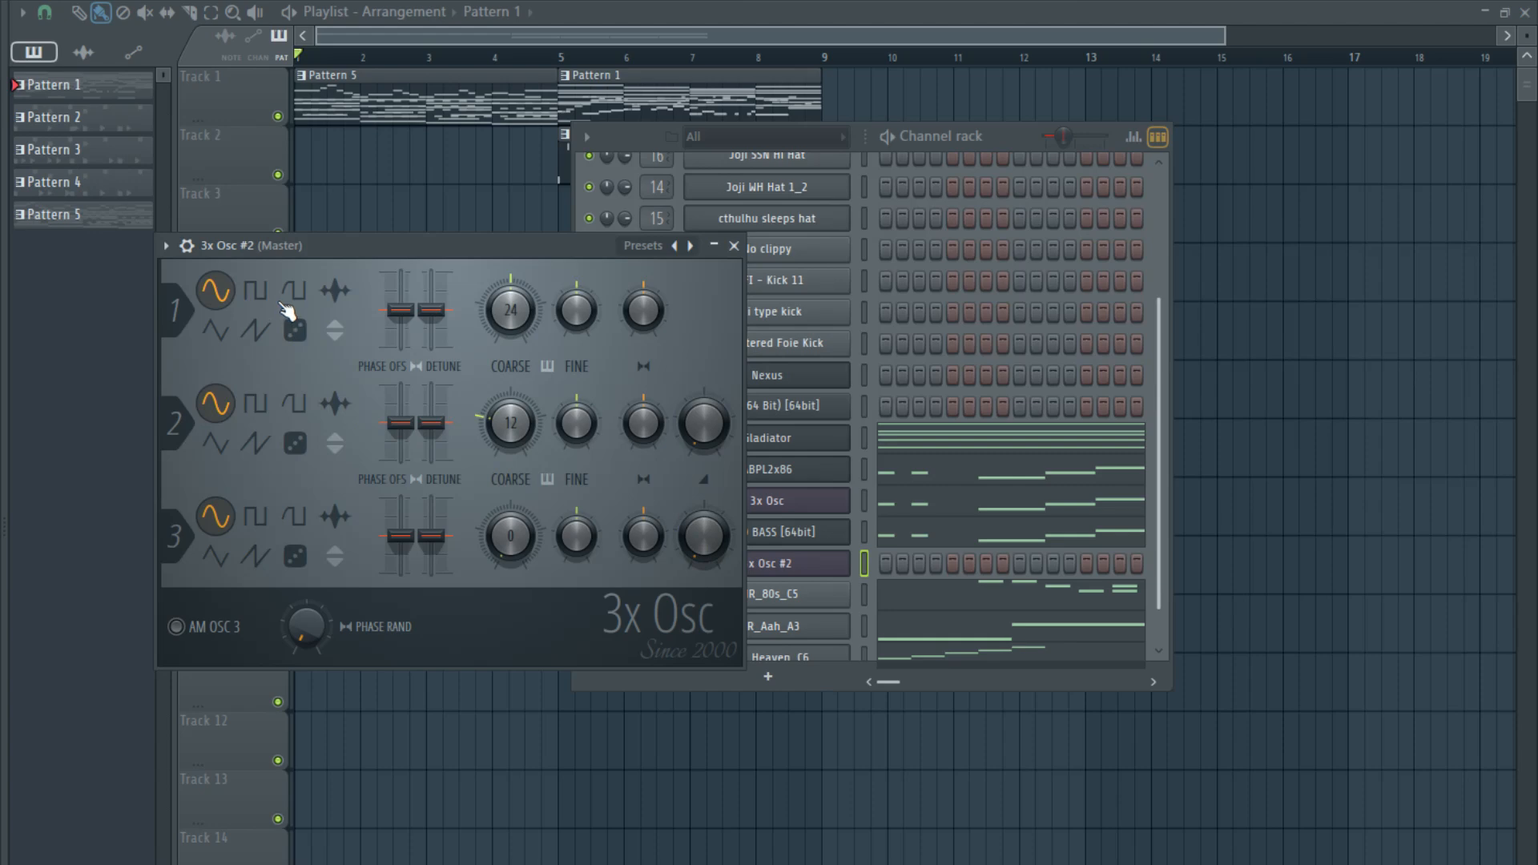
- Paste the CHR_80s_C5 melody into the 3x Osc #2 channel and play the song from bar 5 to check it
click(866, 563)
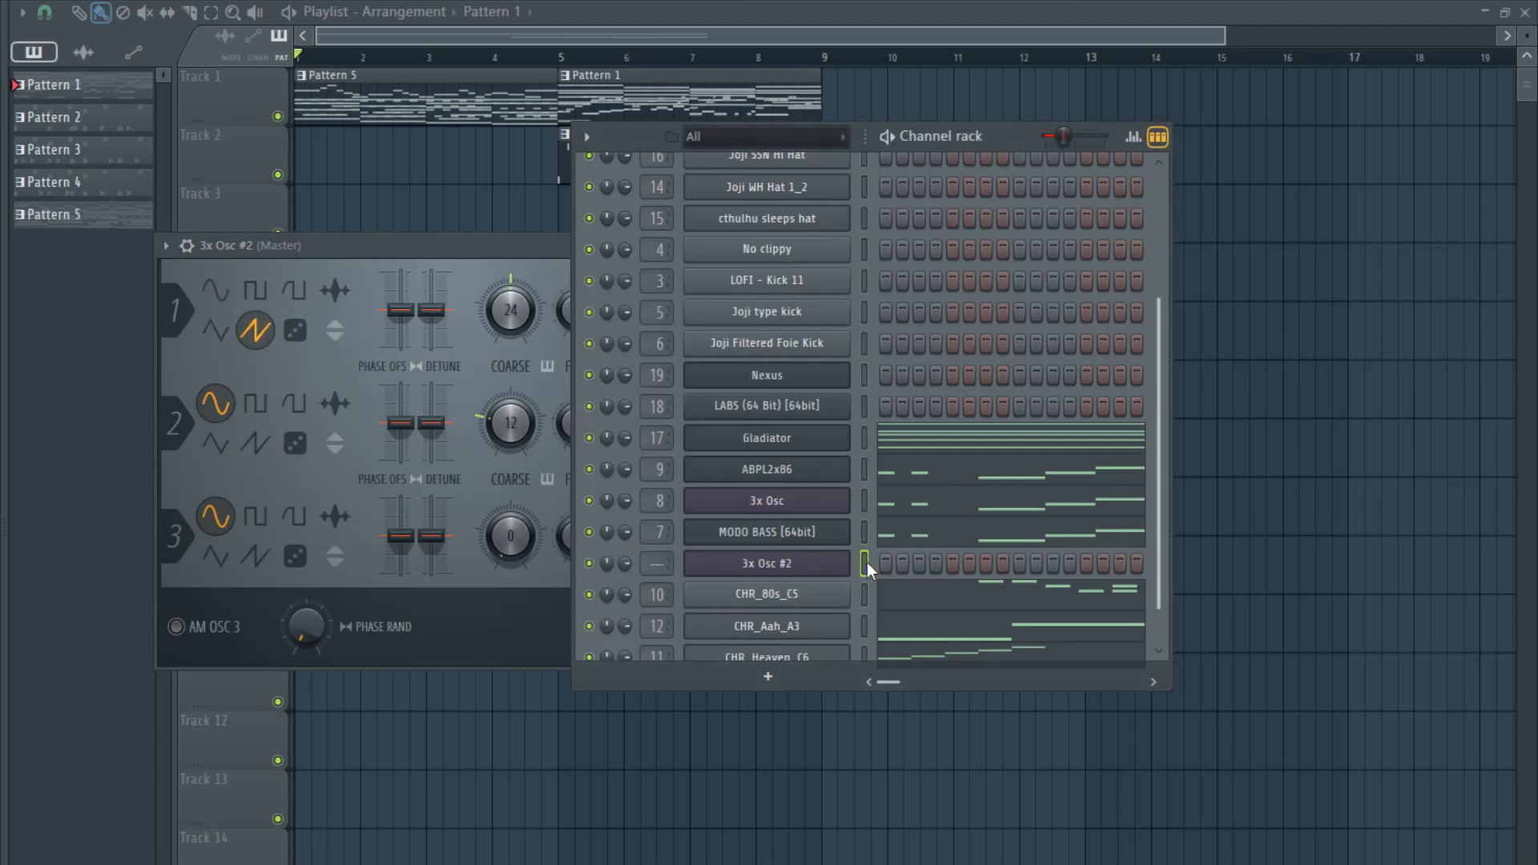
key(ctrl+v)
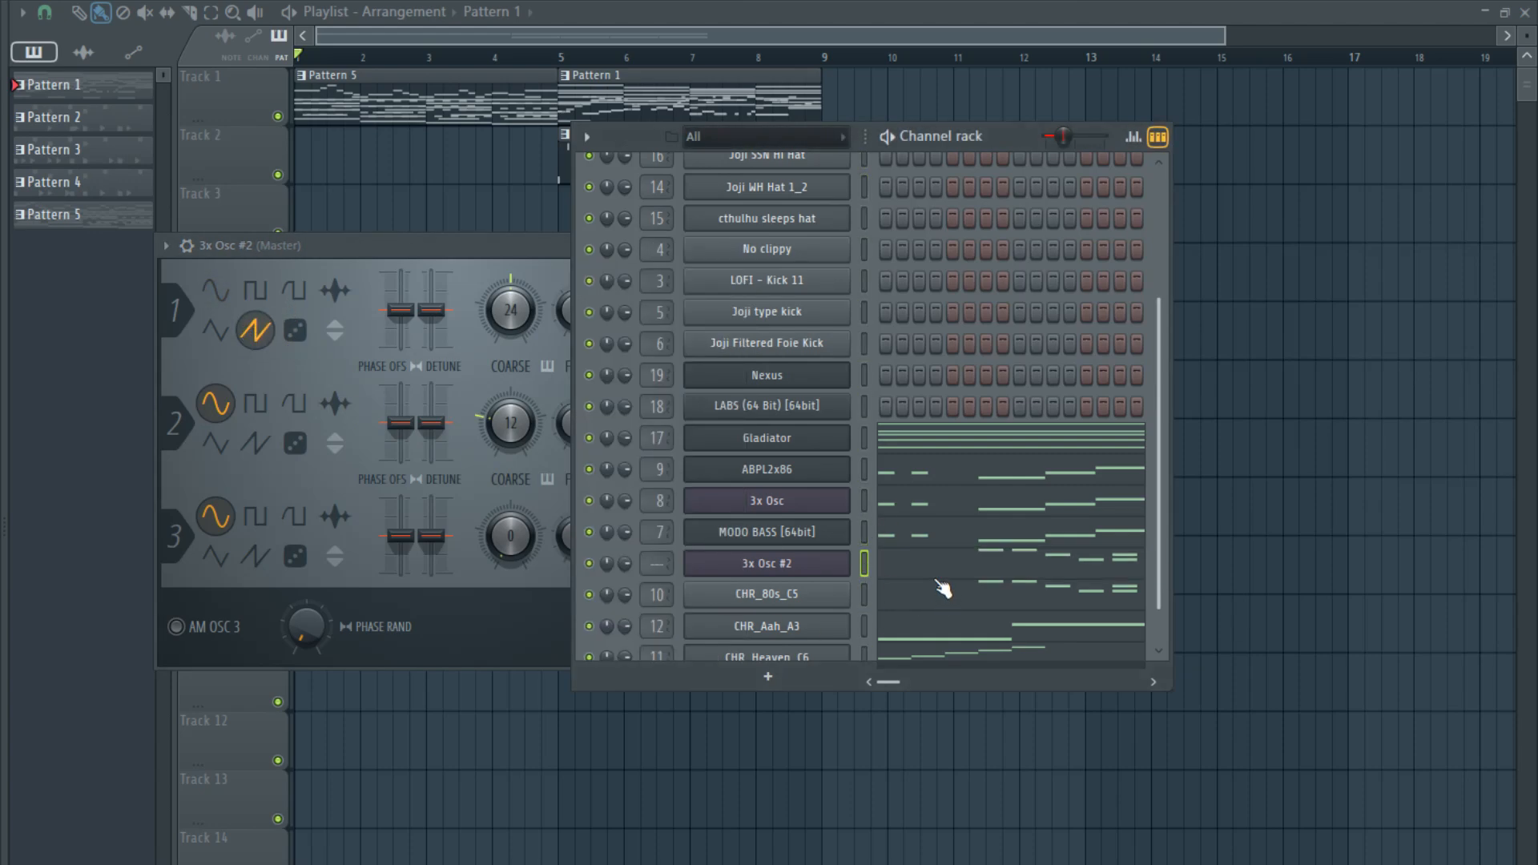
click(771, 567)
key(space)
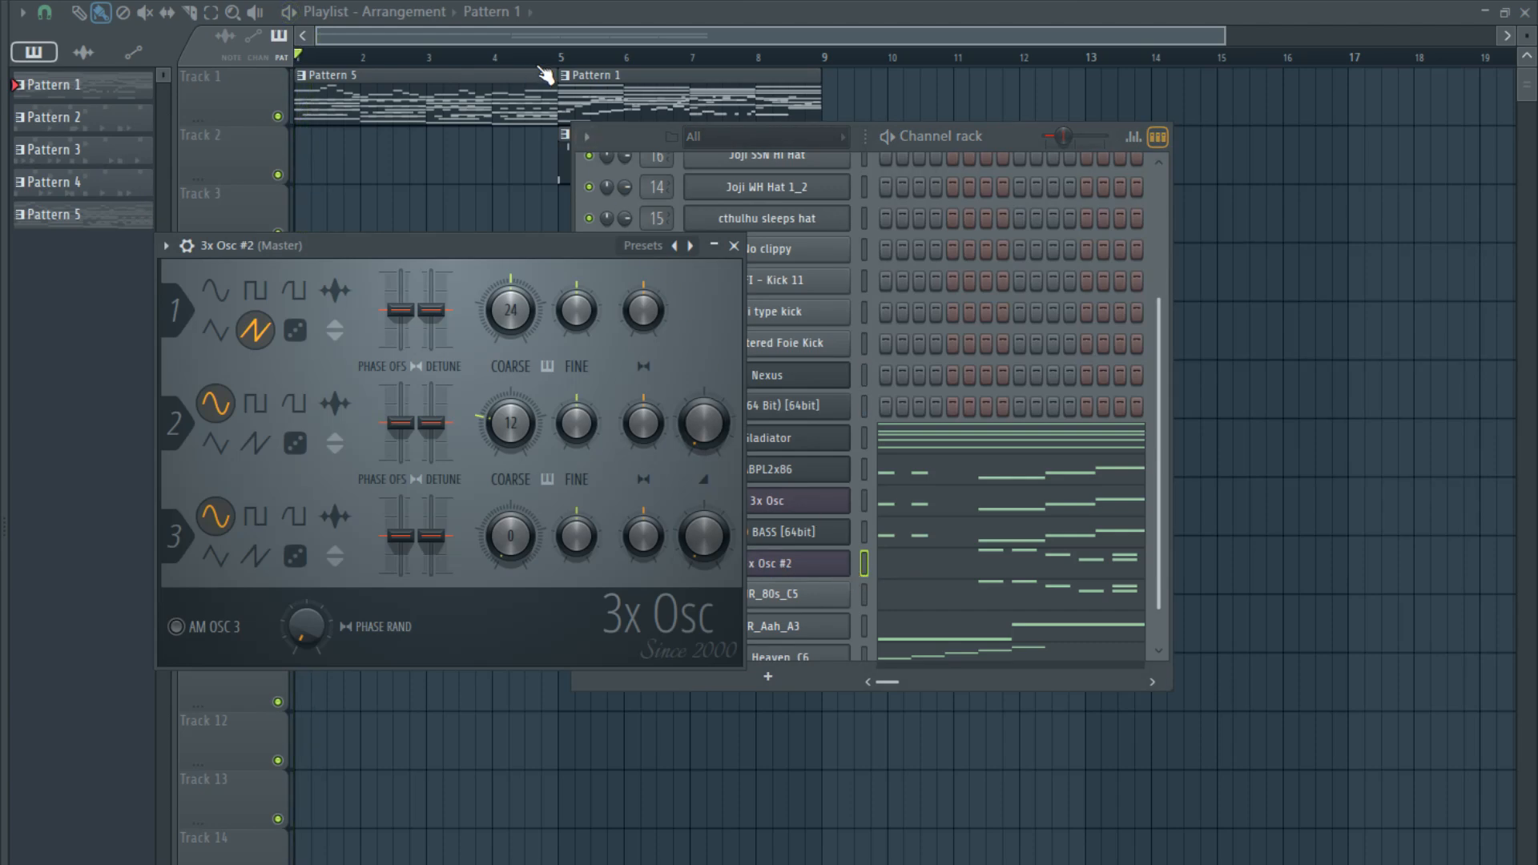
click(561, 59)
key(space)
click(1070, 2)
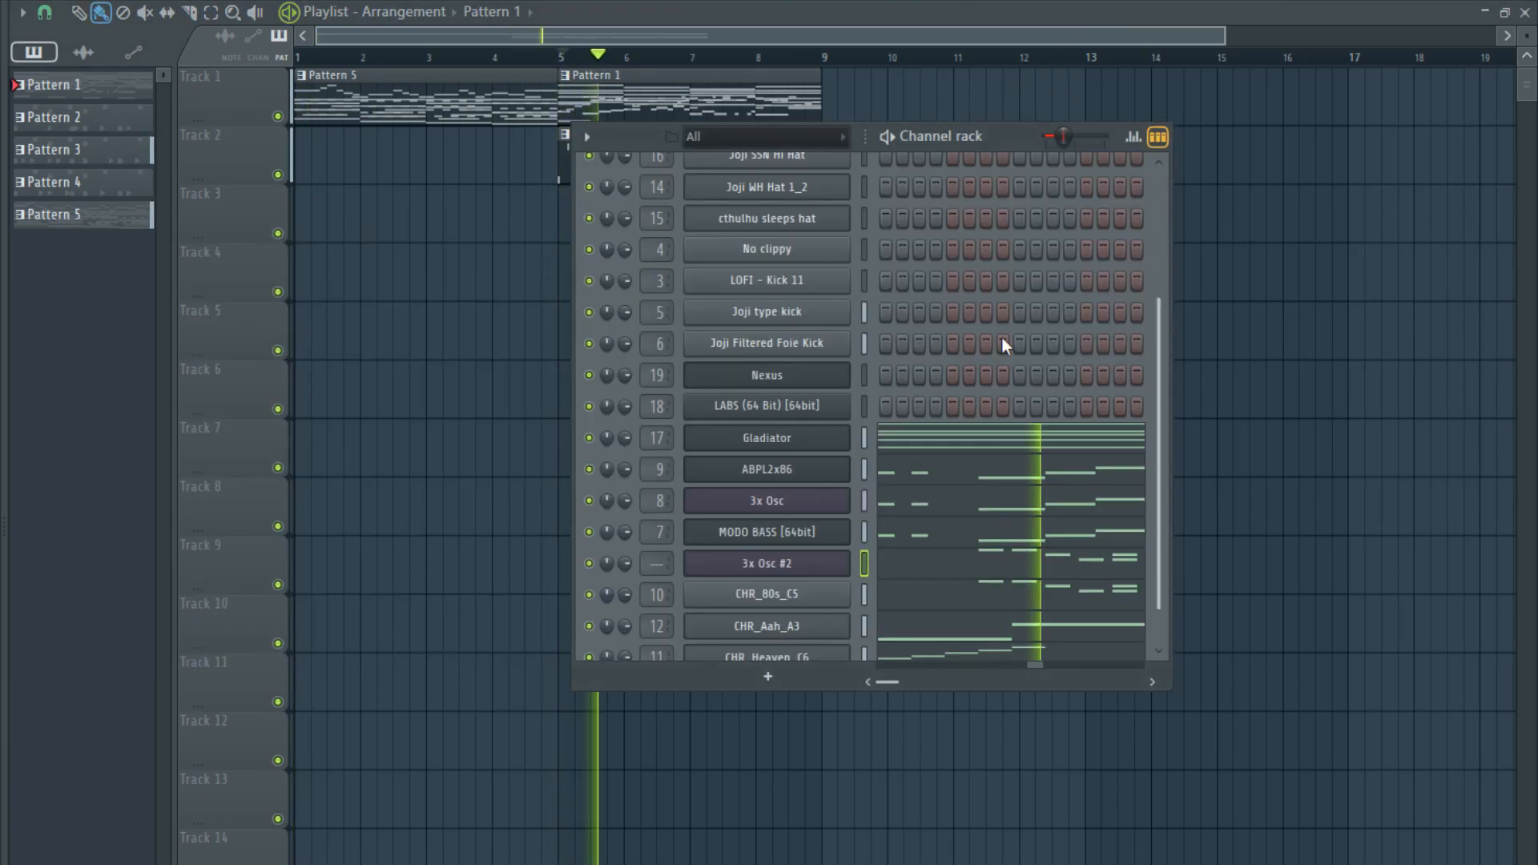
click(915, 569)
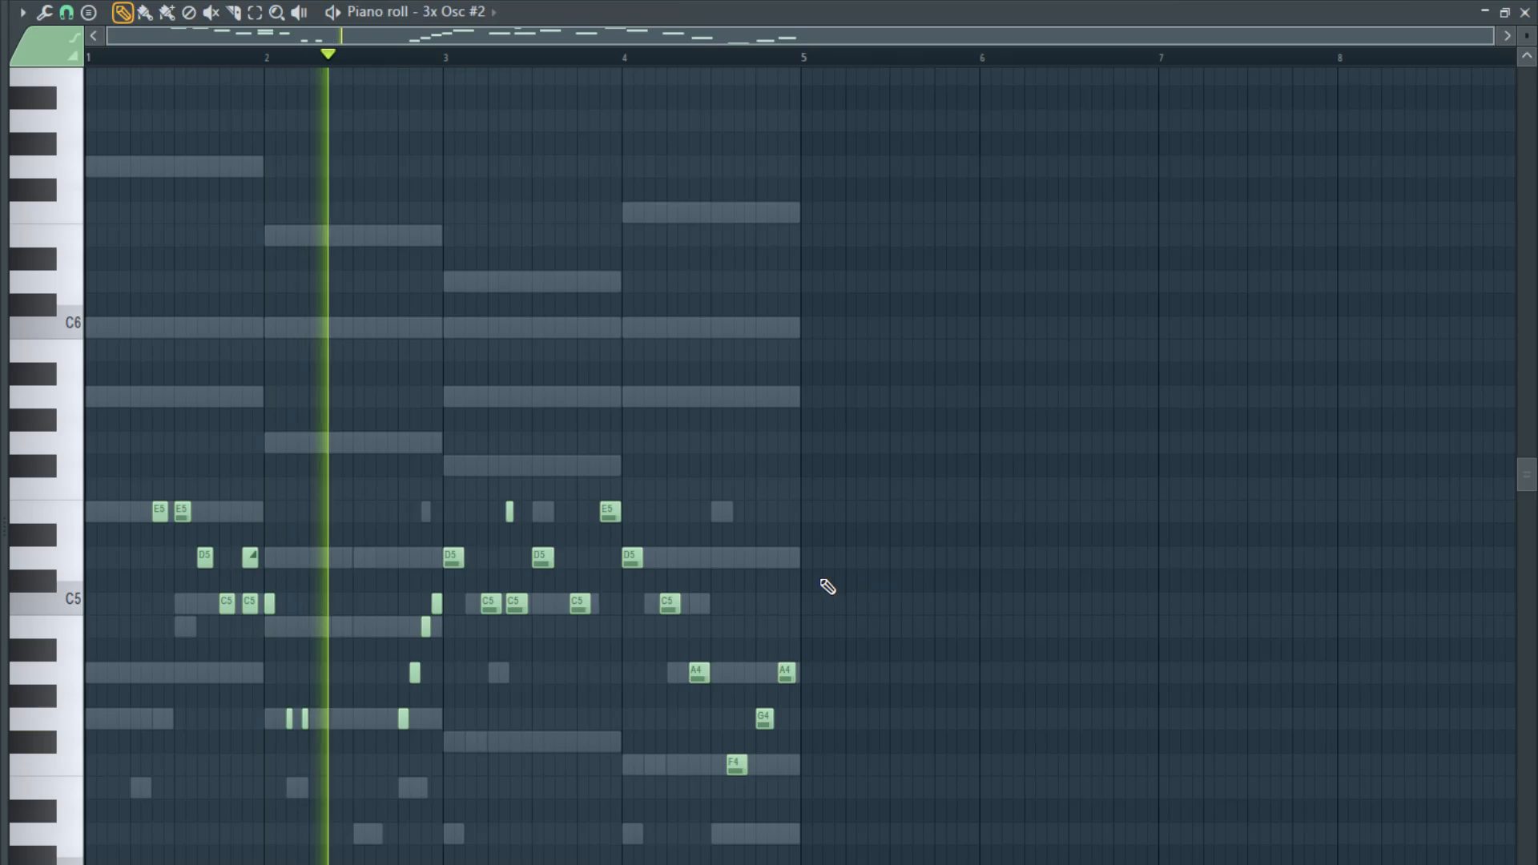
key(Escape)
- Enable the volume envelope of 3x Osc #2 and shorten its attack and release
click(804, 568)
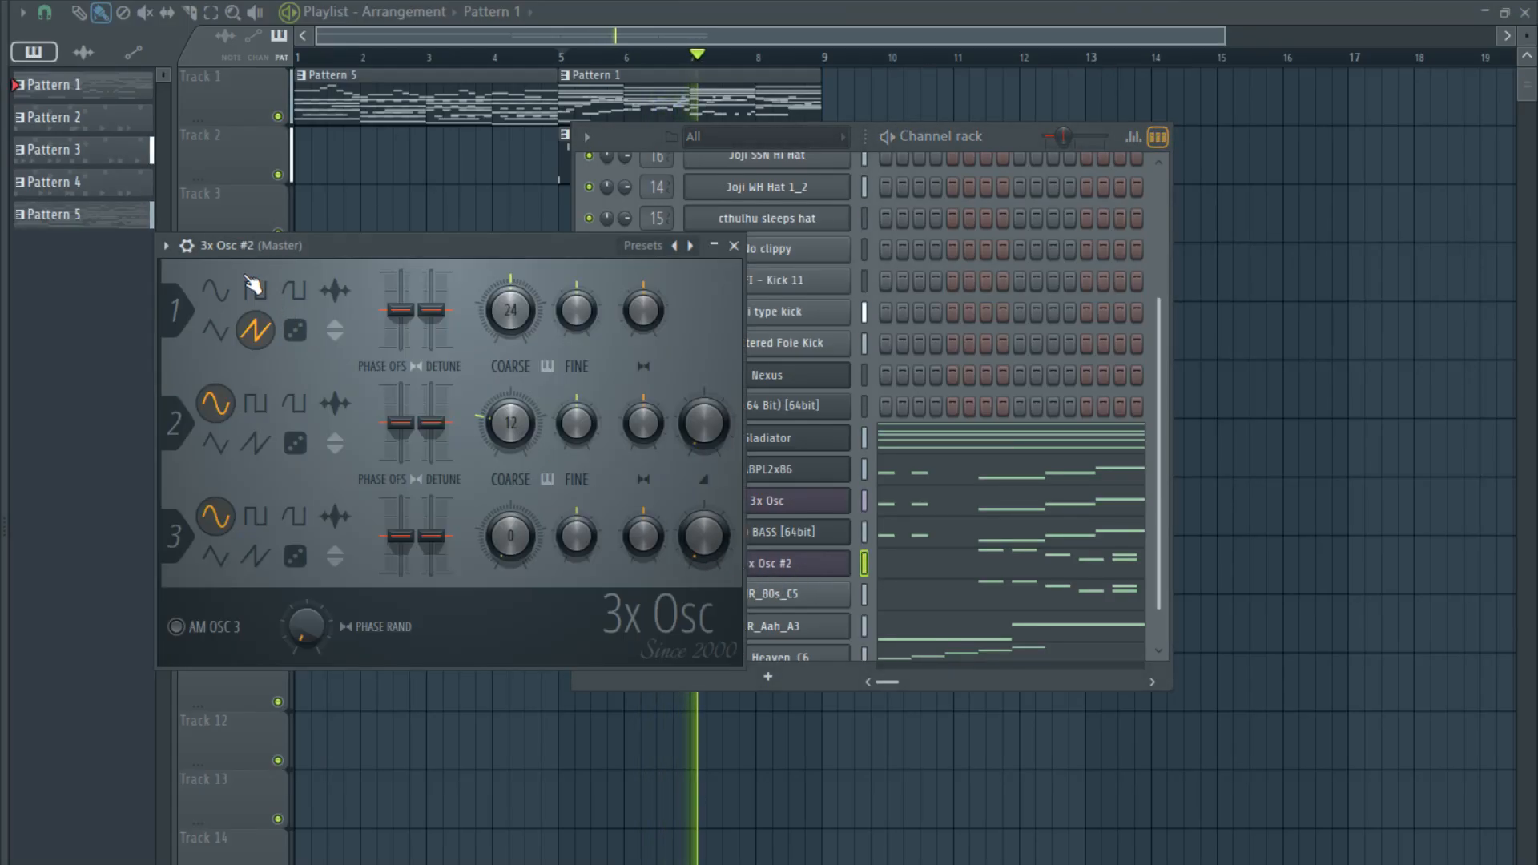
click(186, 245)
click(273, 282)
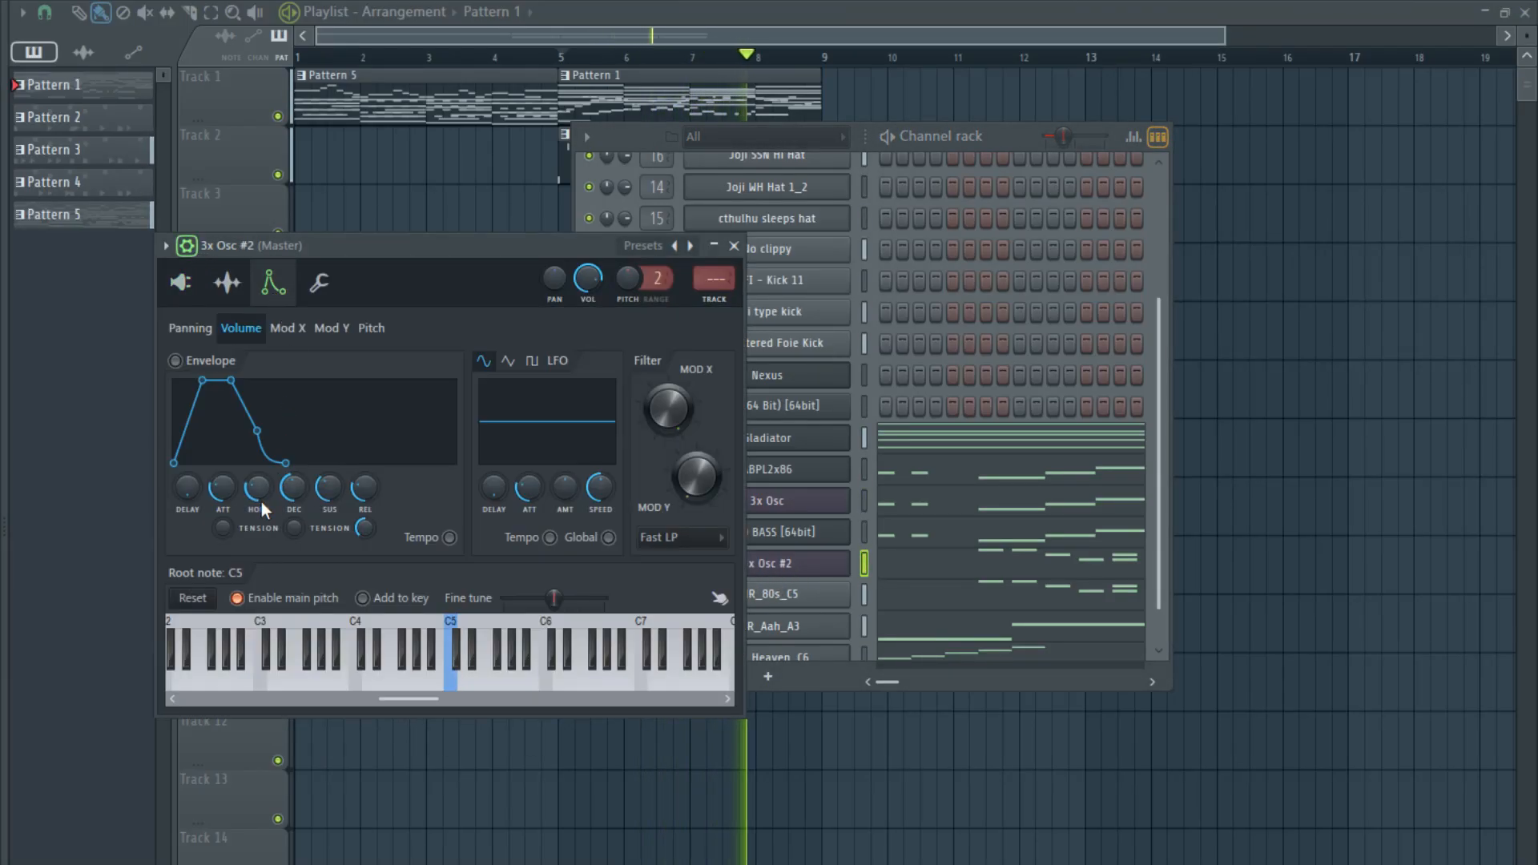
drag(258, 490, 222, 530)
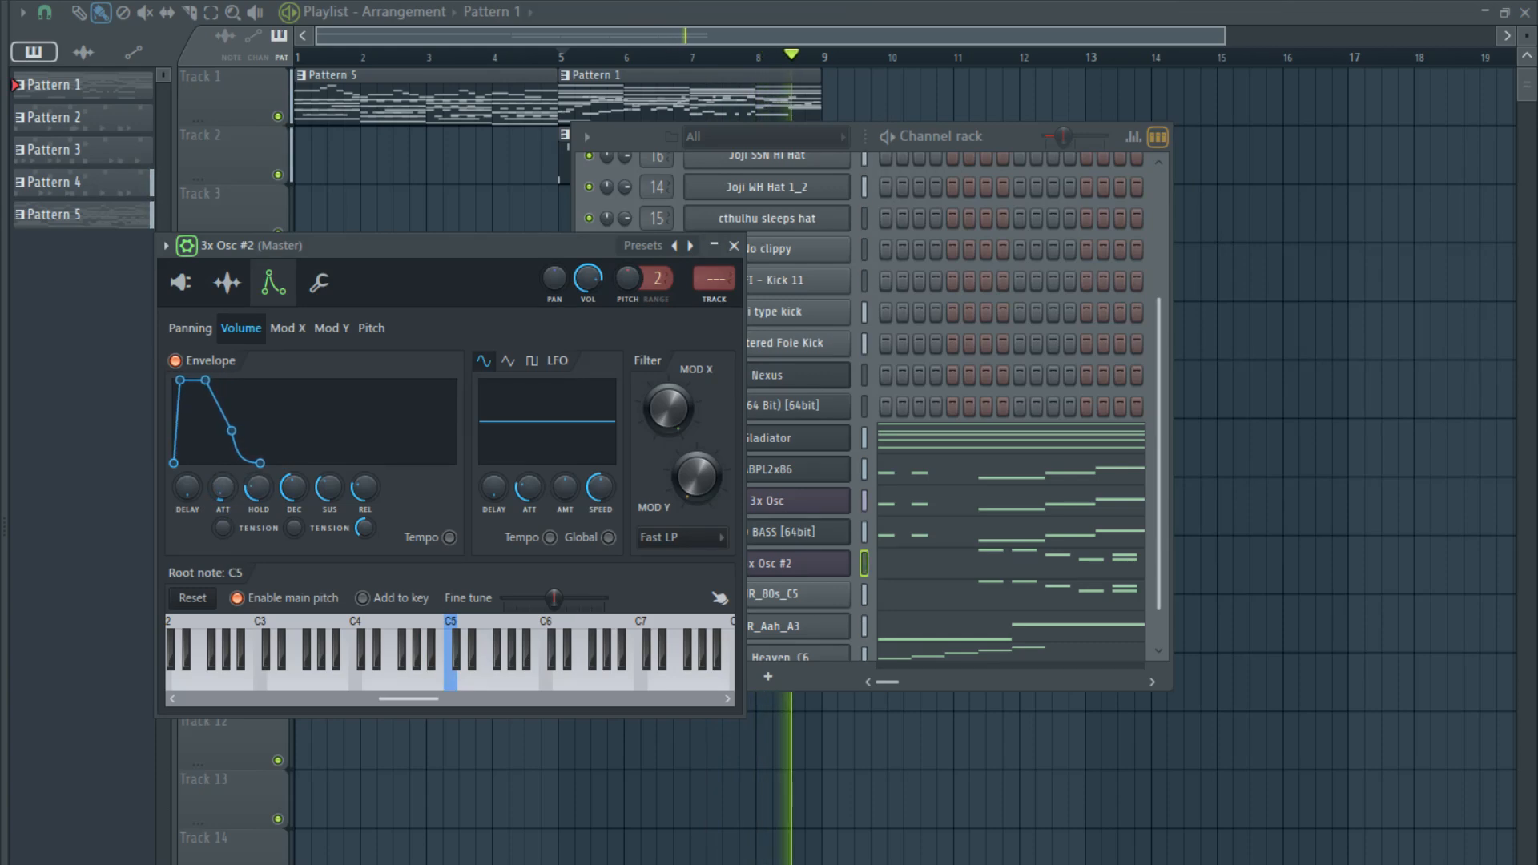
drag(373, 497, 373, 513)
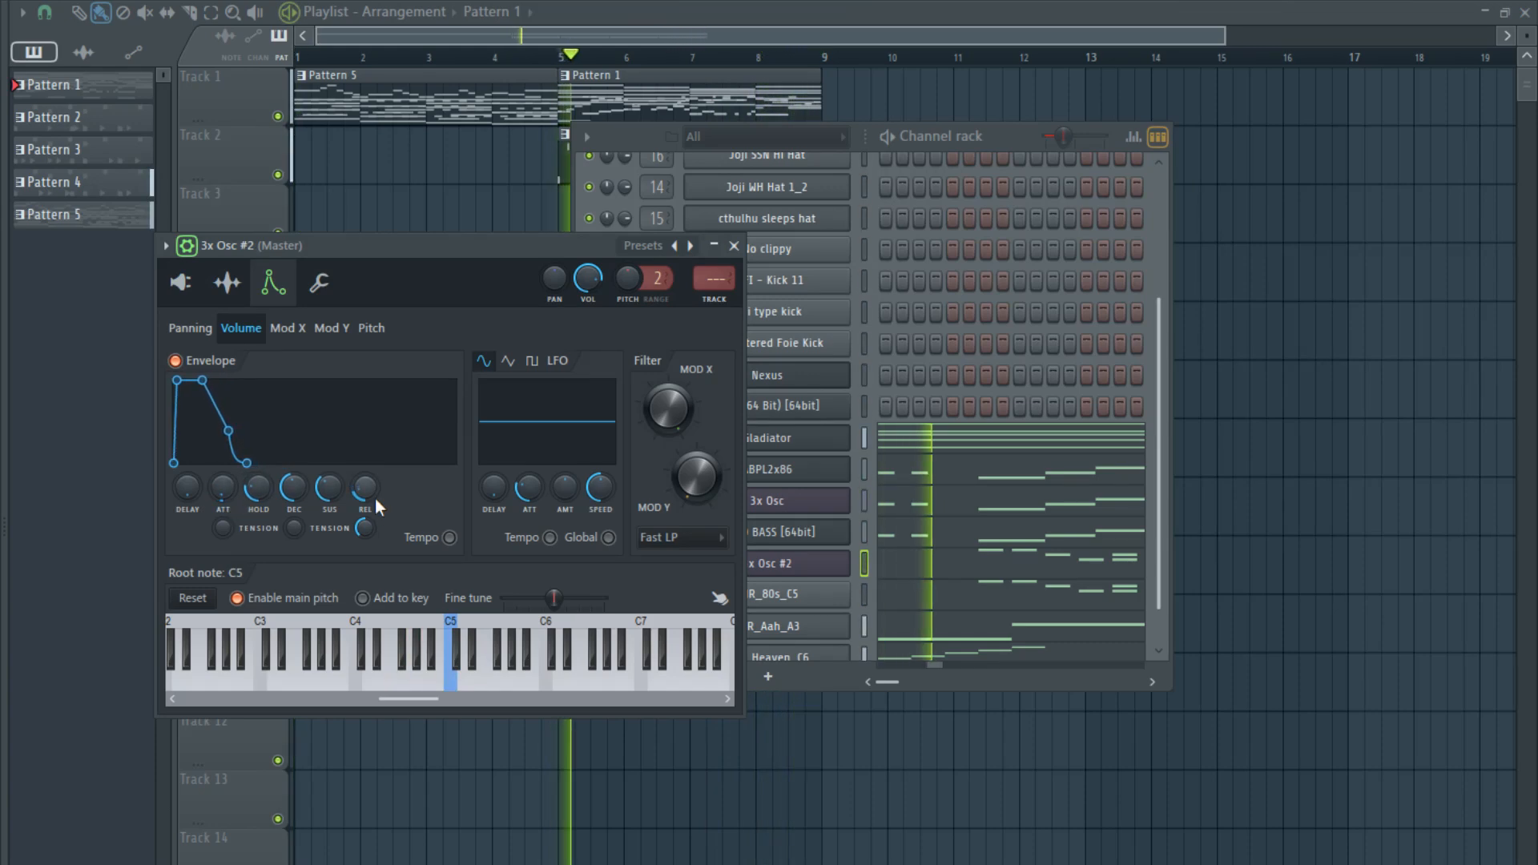
- Set a playback loop in the playlist over the full section from bar 5 to bar 9
click(781, 35)
scroll(771, 104, up, 3)
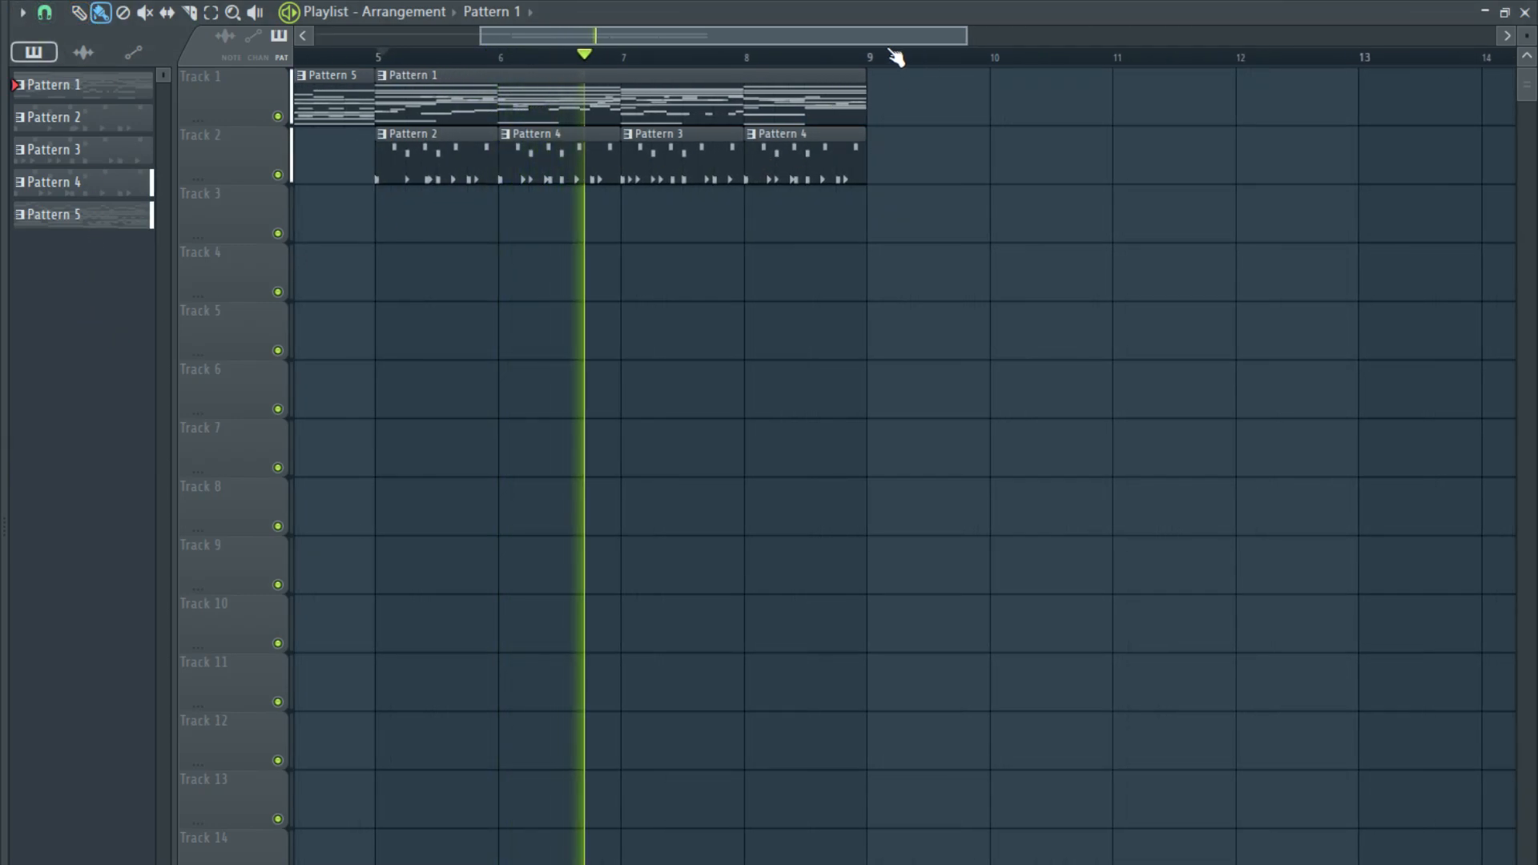
drag(896, 58, 375, 57)
- Route 3x Osc #2 to mixer track 20 and lower that track's volume fader
key(F6)
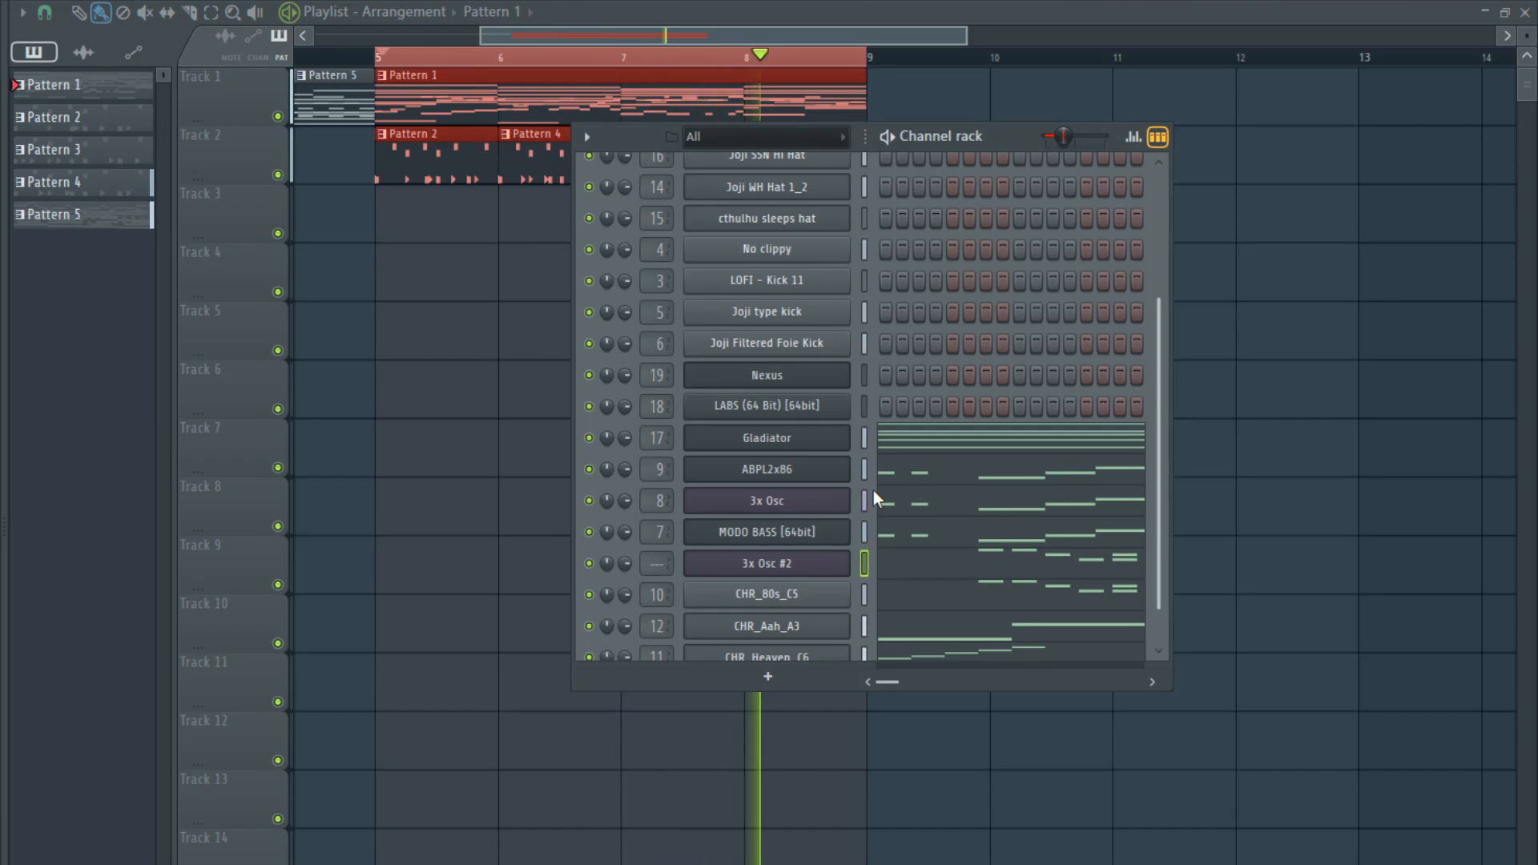
key(F9)
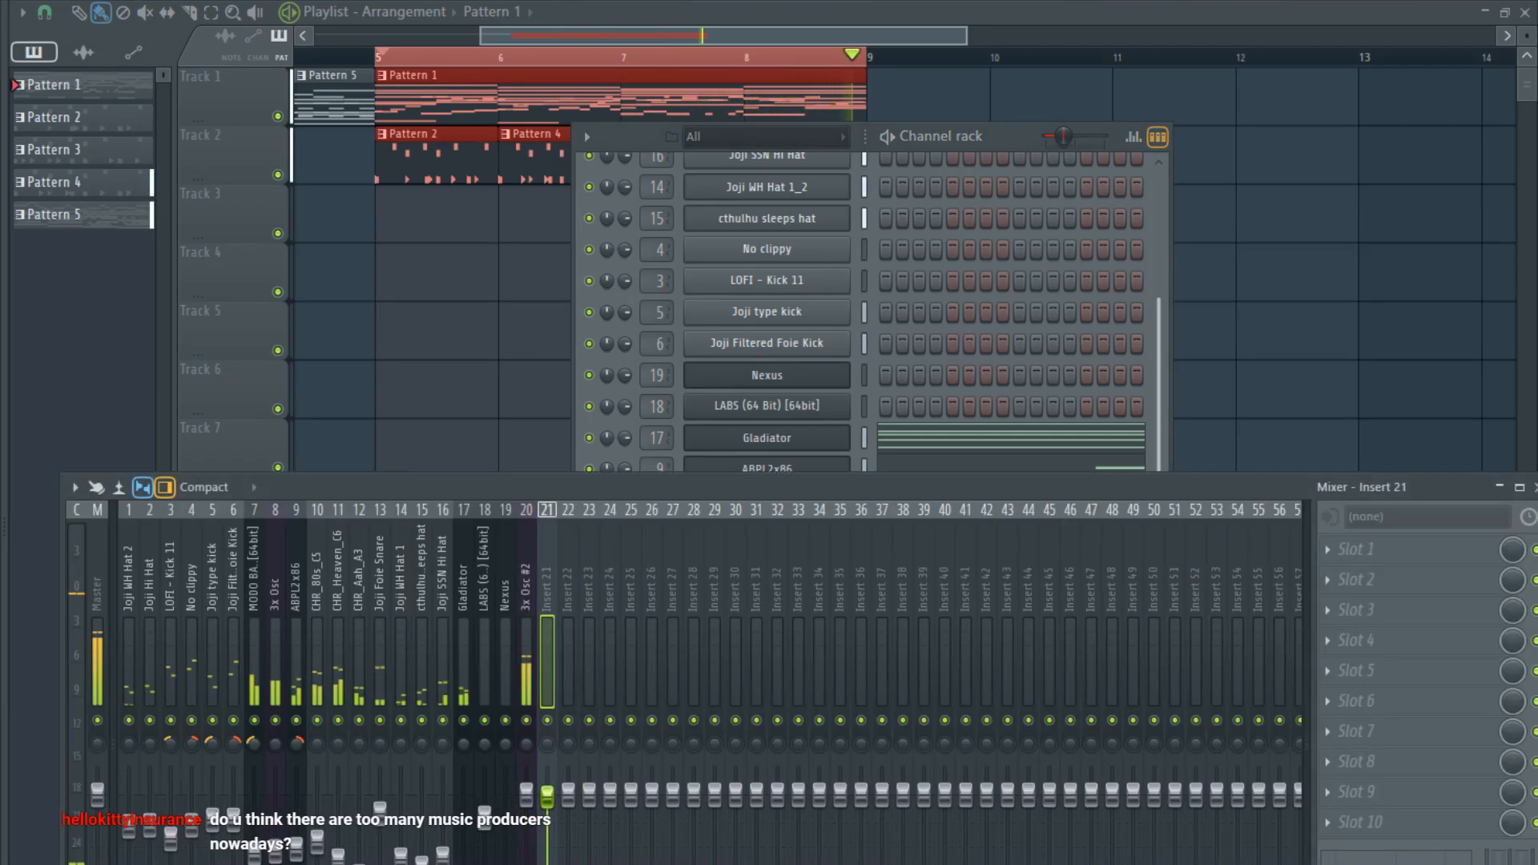
drag(527, 793, 526, 863)
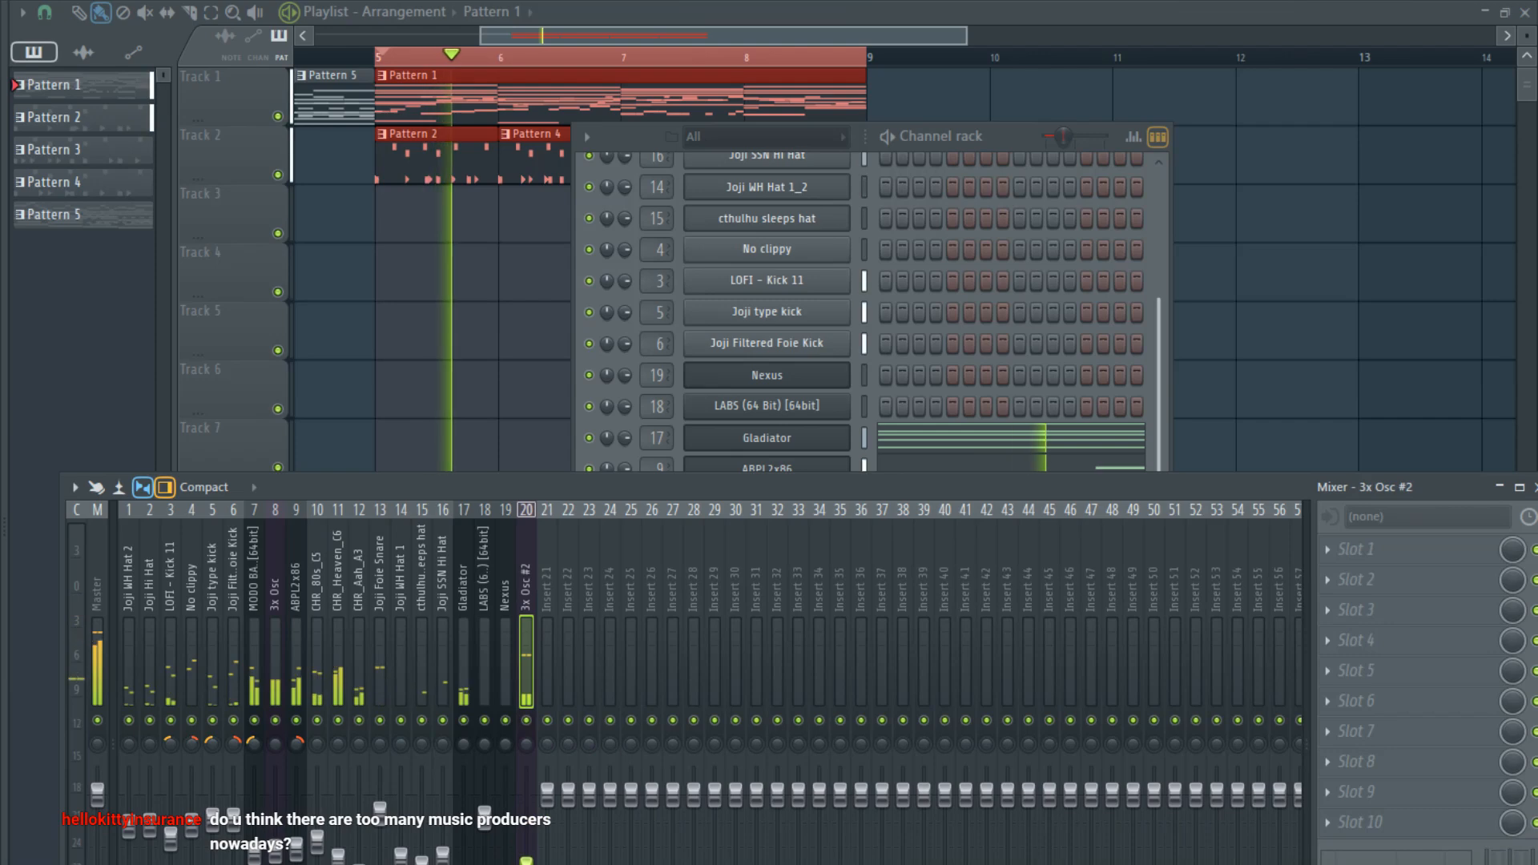
- Try the 3x Osc #2 melody one octave lower, and move the notes back up an octave
click(1059, 441)
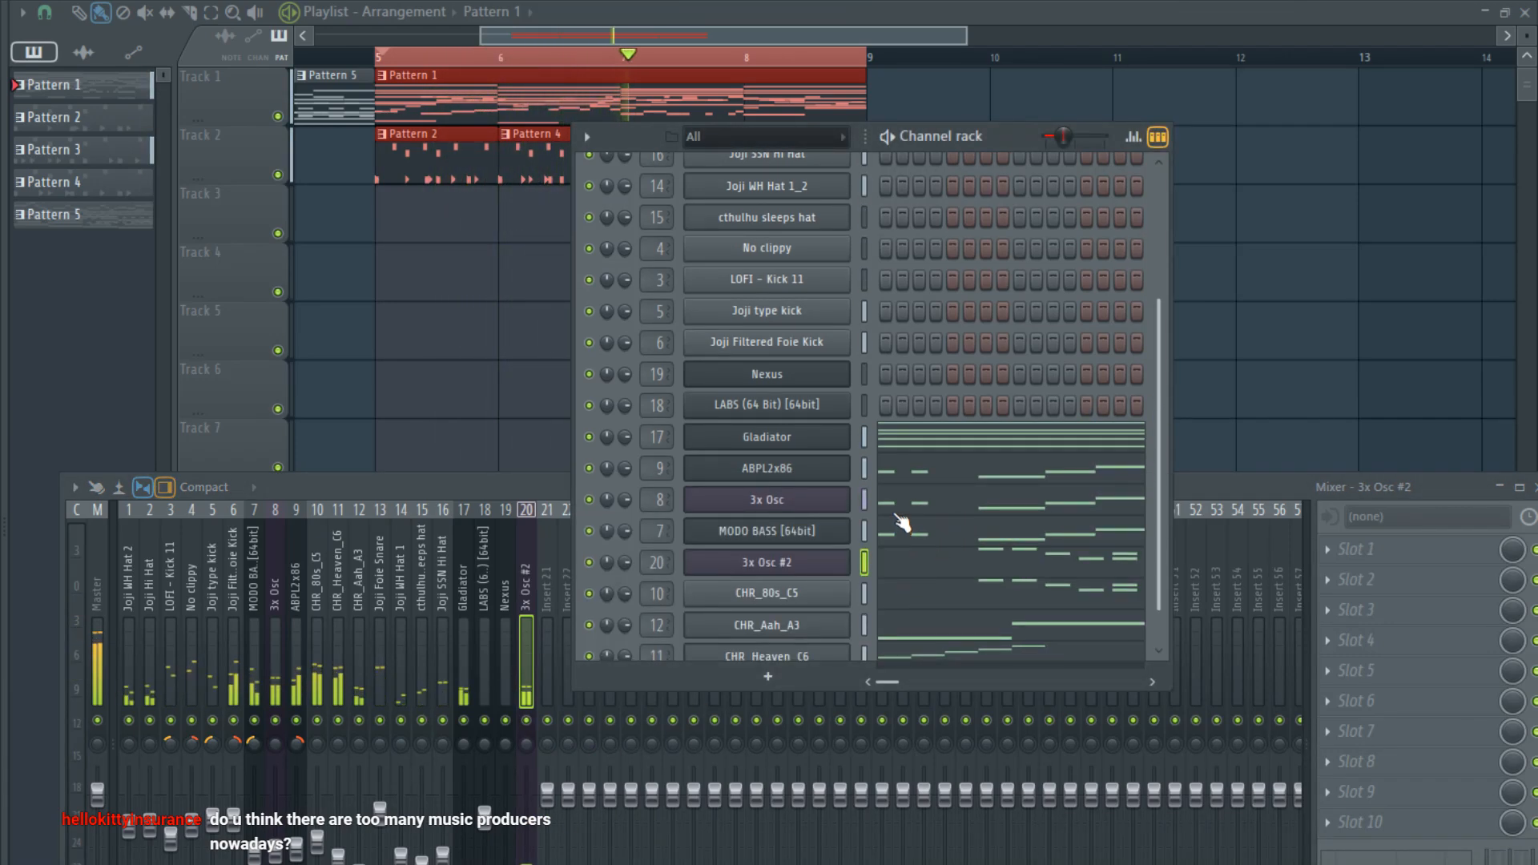
click(887, 569)
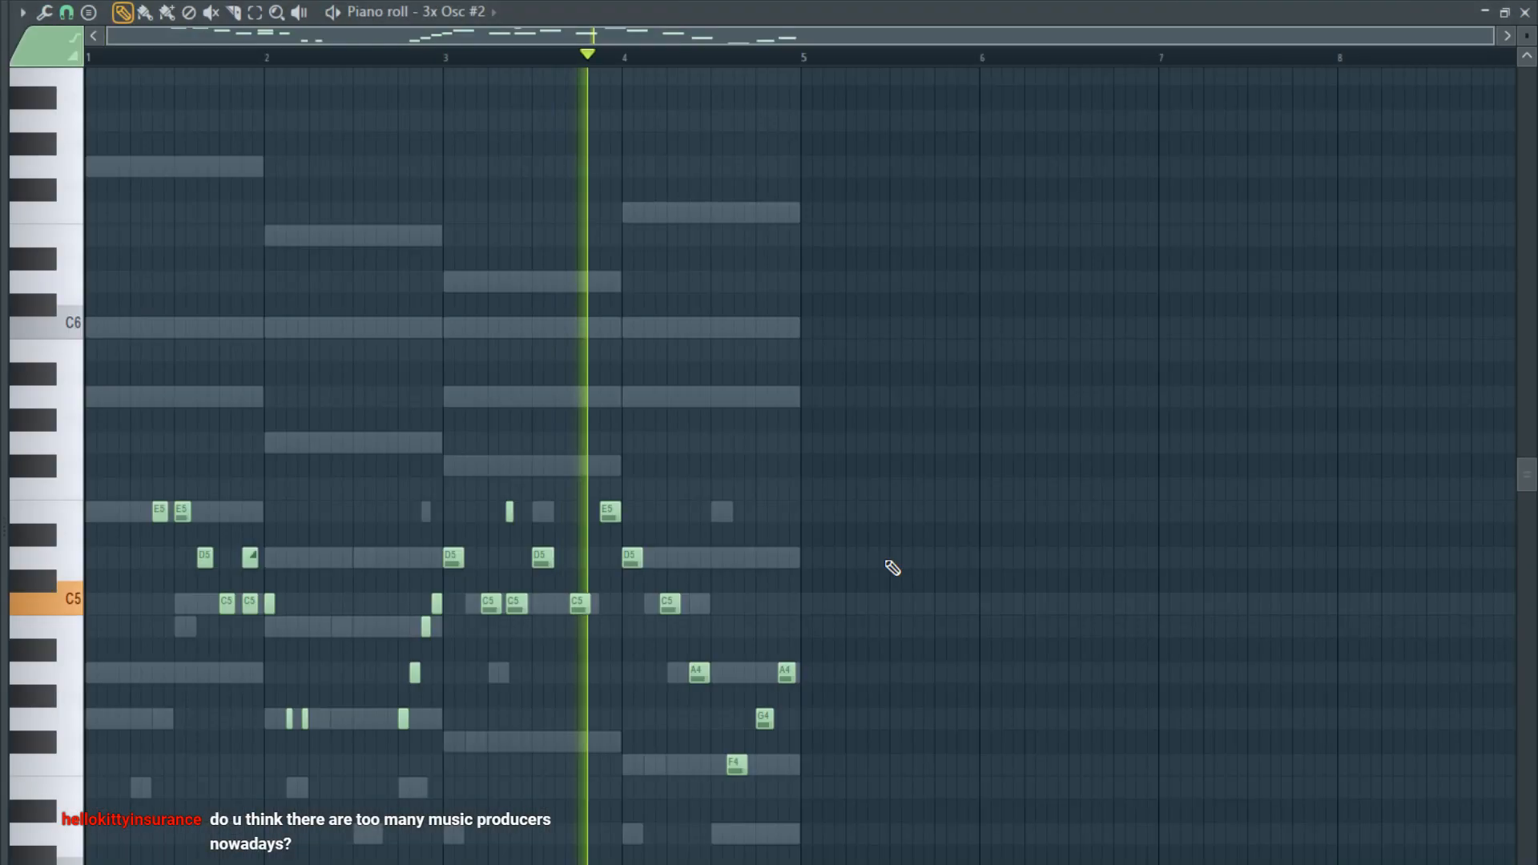
scroll(489, 609, down, 4)
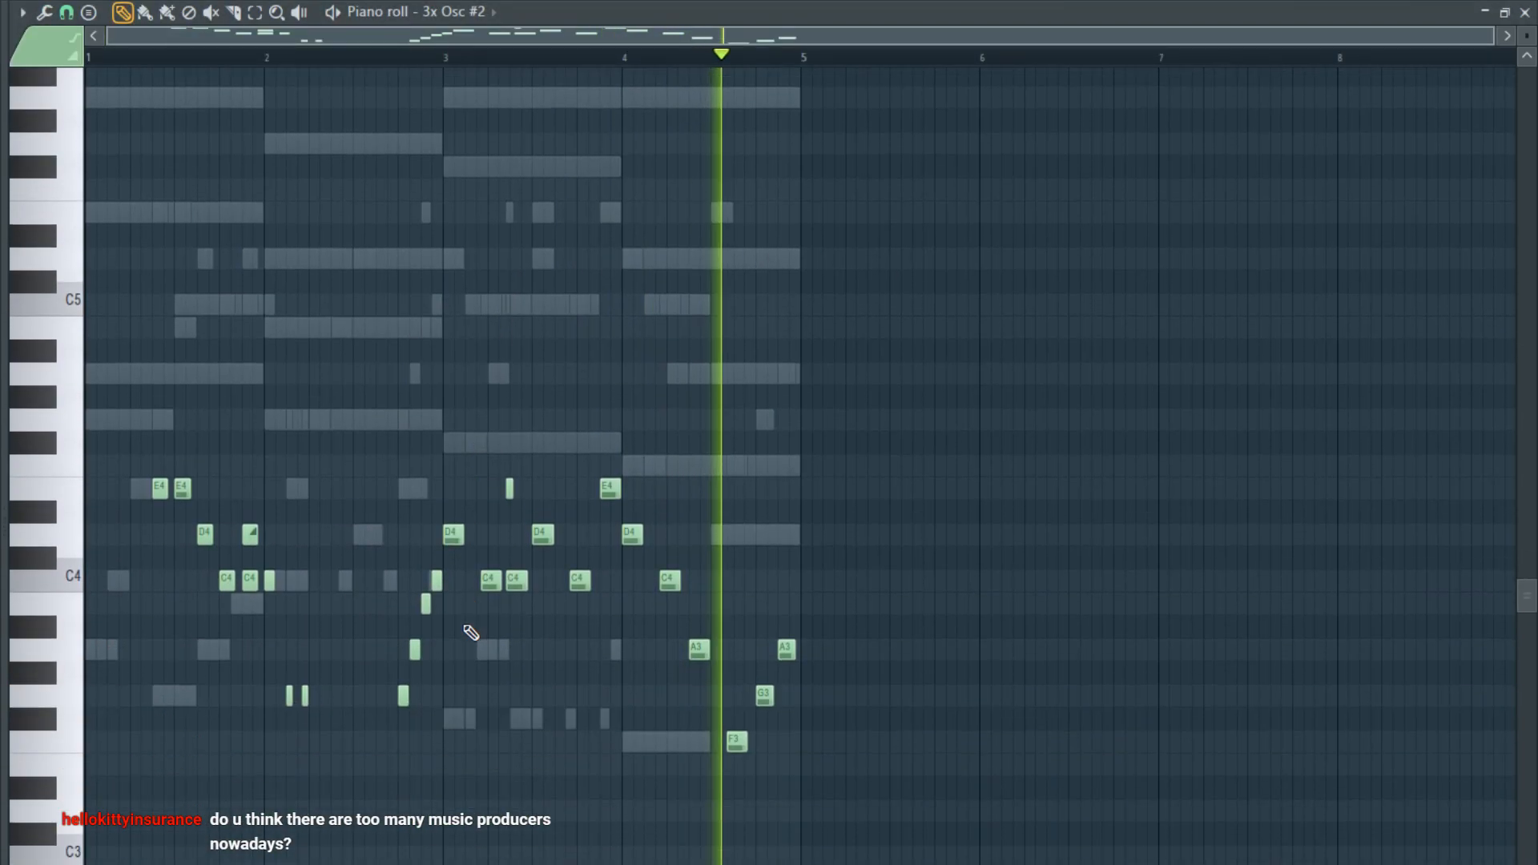
scroll(471, 632, down, 1)
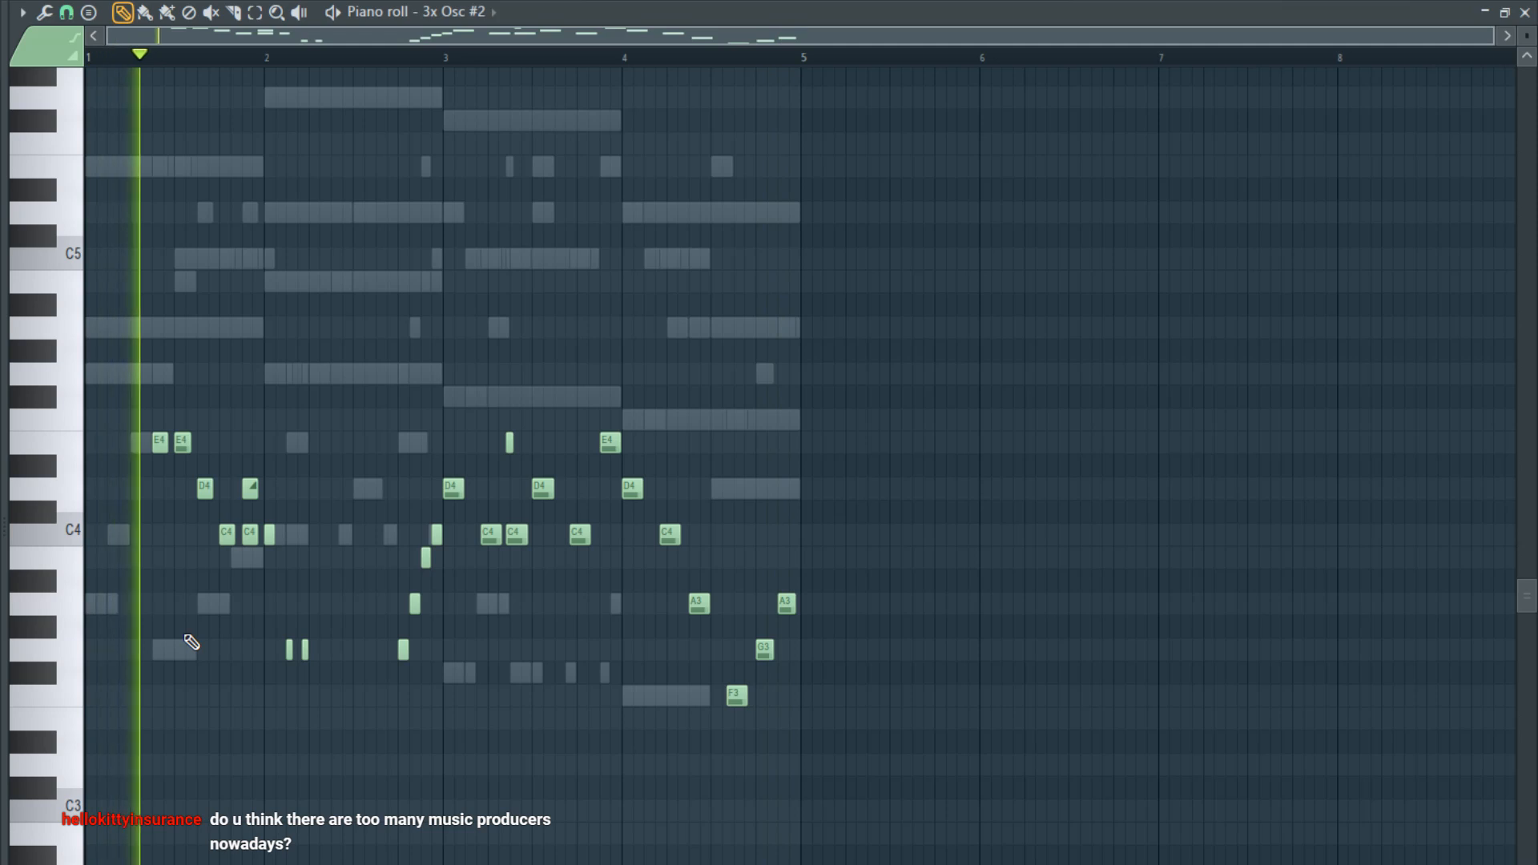
key(ctrl+Up)
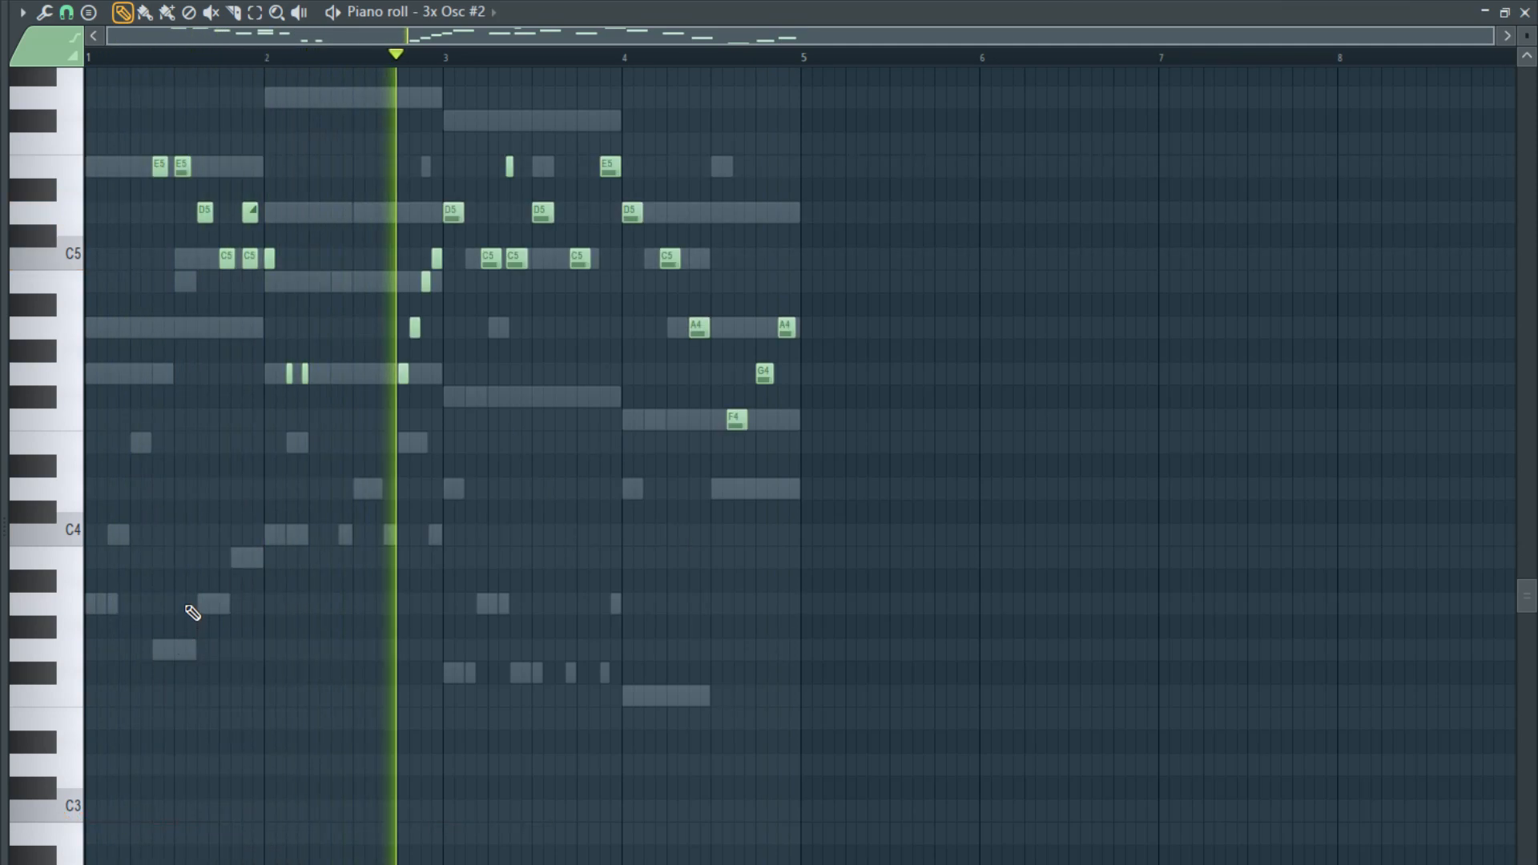
click(1526, 12)
- Compare triangle and square waves on oscillator 1 of 3x Osc #2 while adjusting its mixer level, and keep the triangle
click(763, 571)
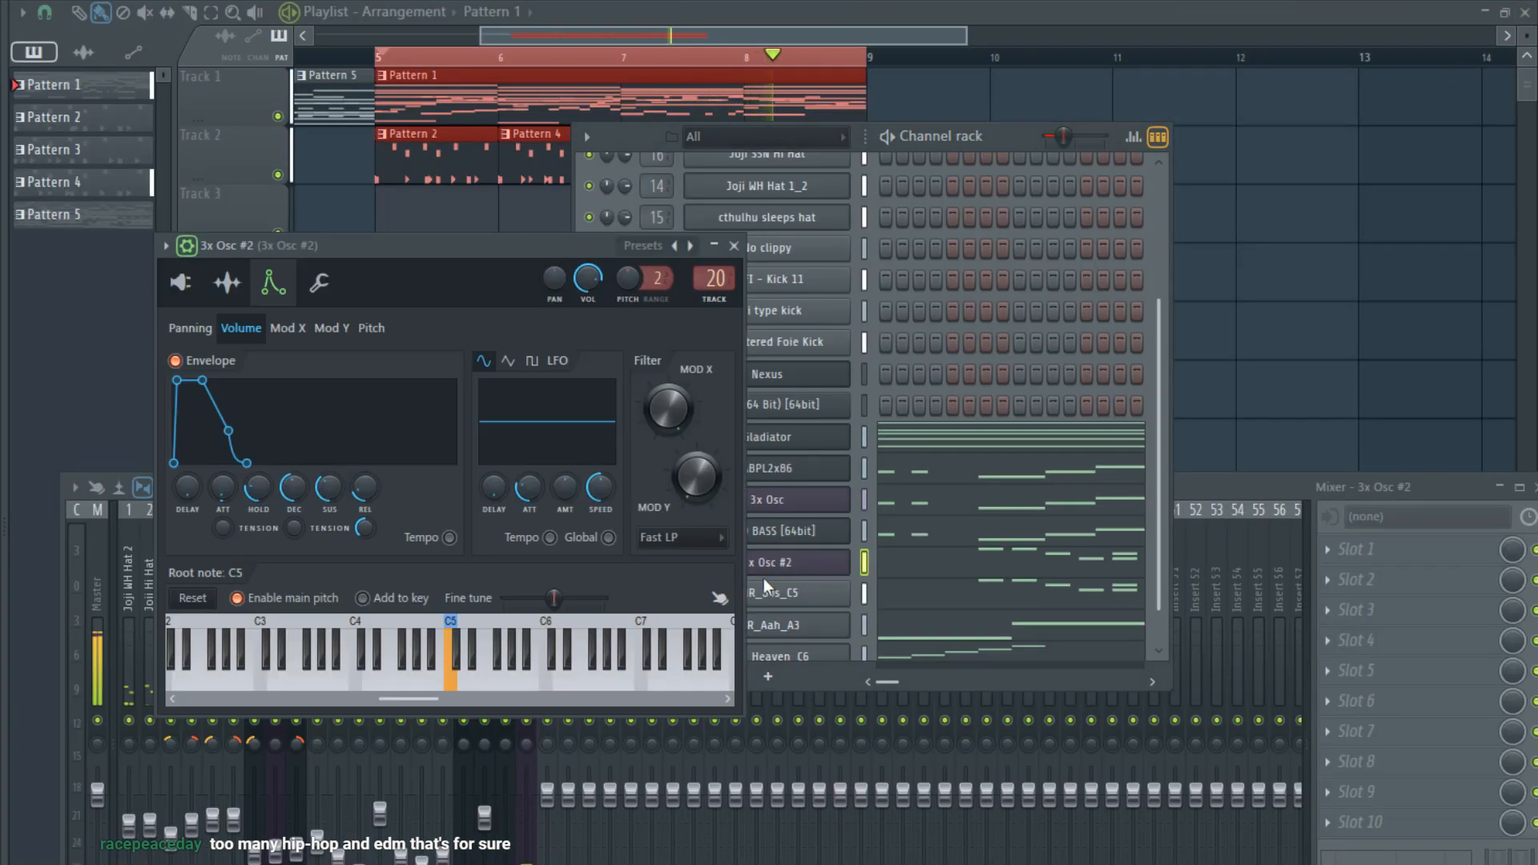
click(180, 282)
click(218, 379)
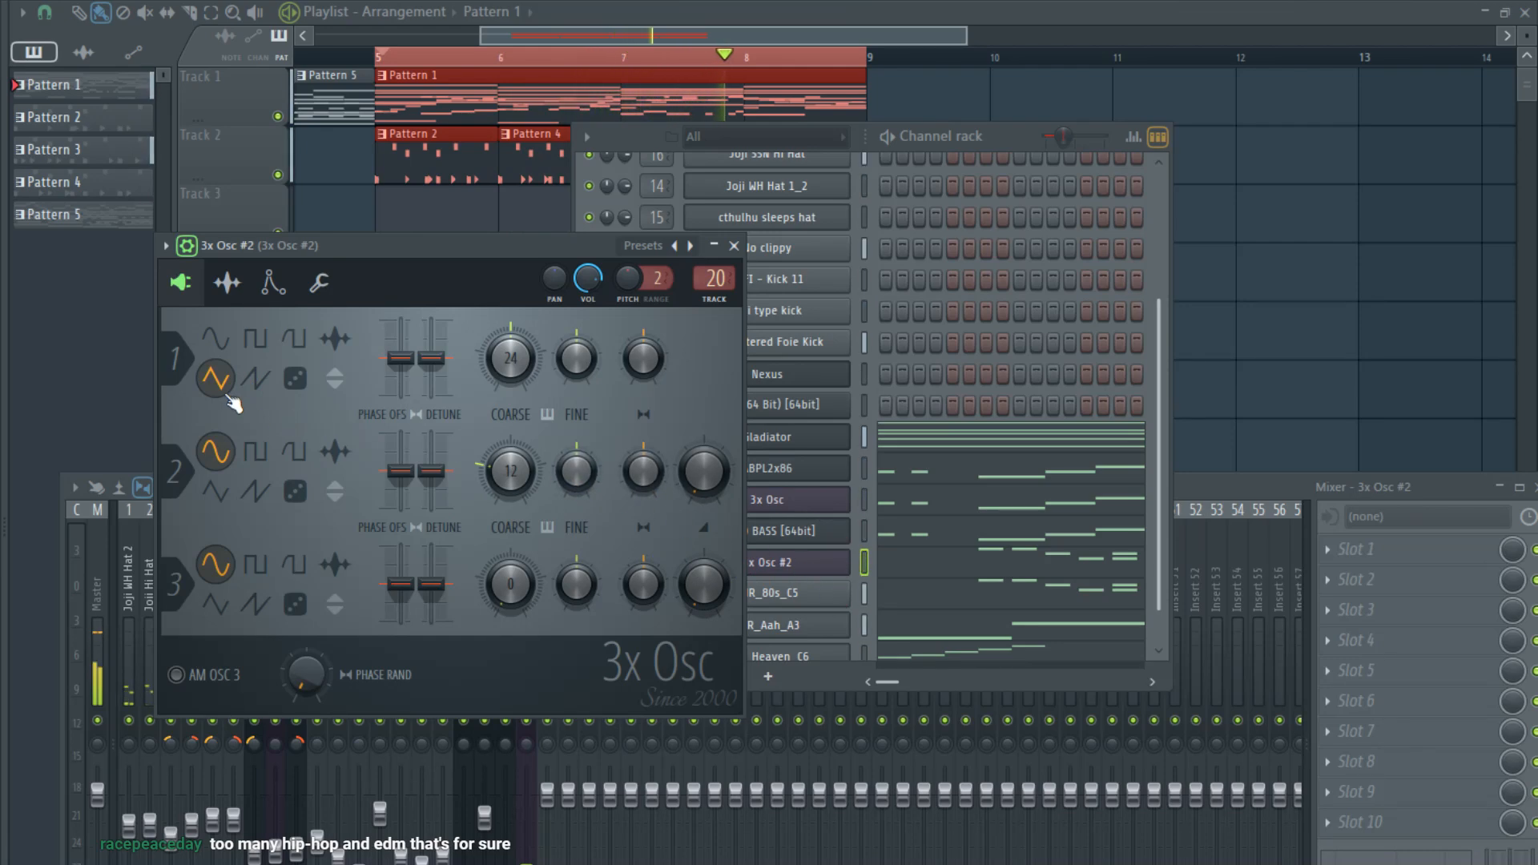
click(491, 767)
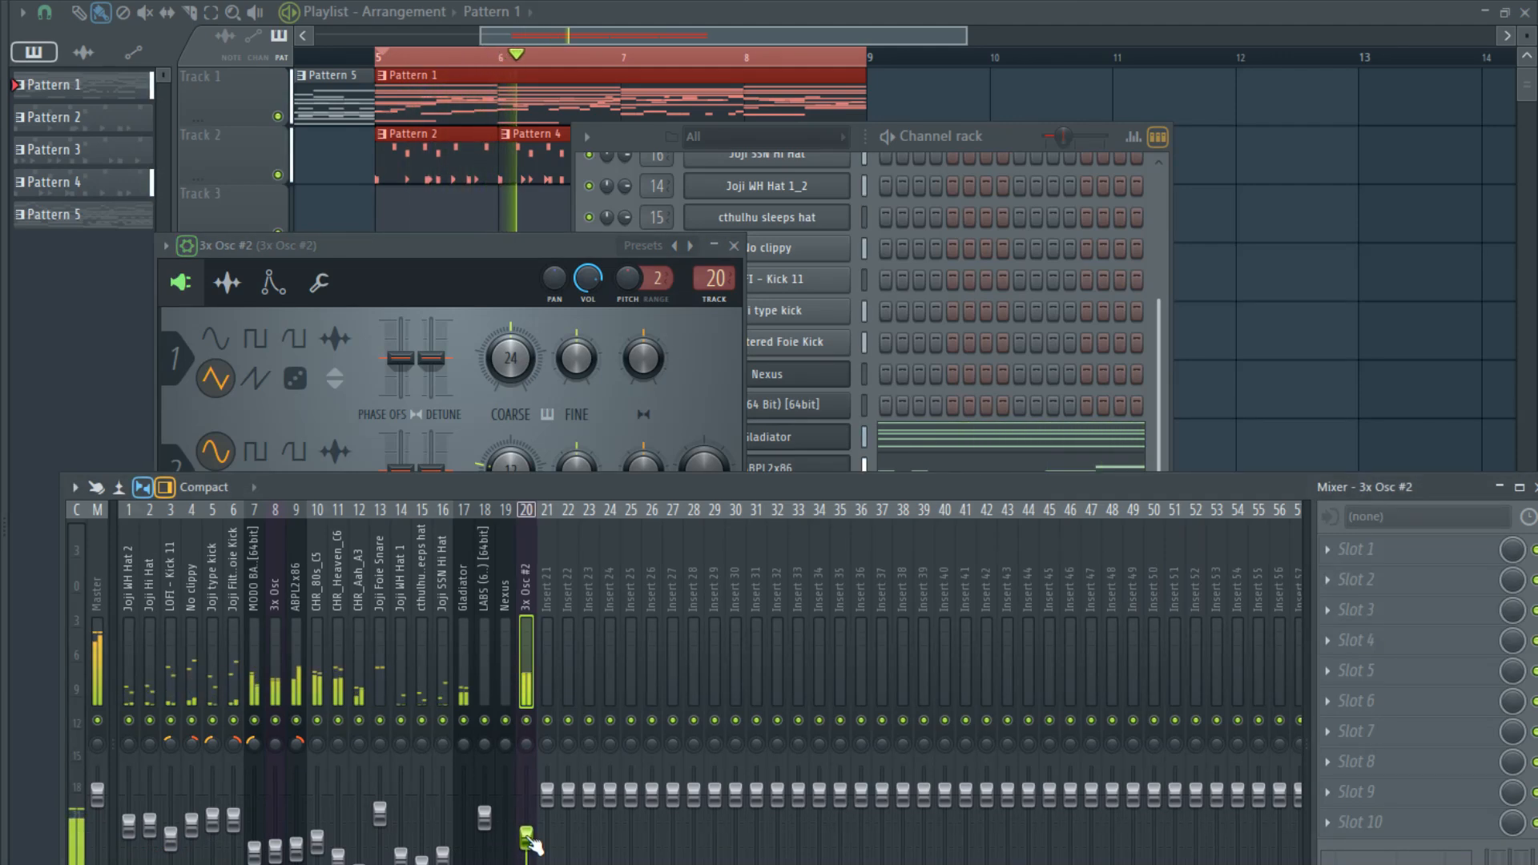
click(255, 338)
click(473, 751)
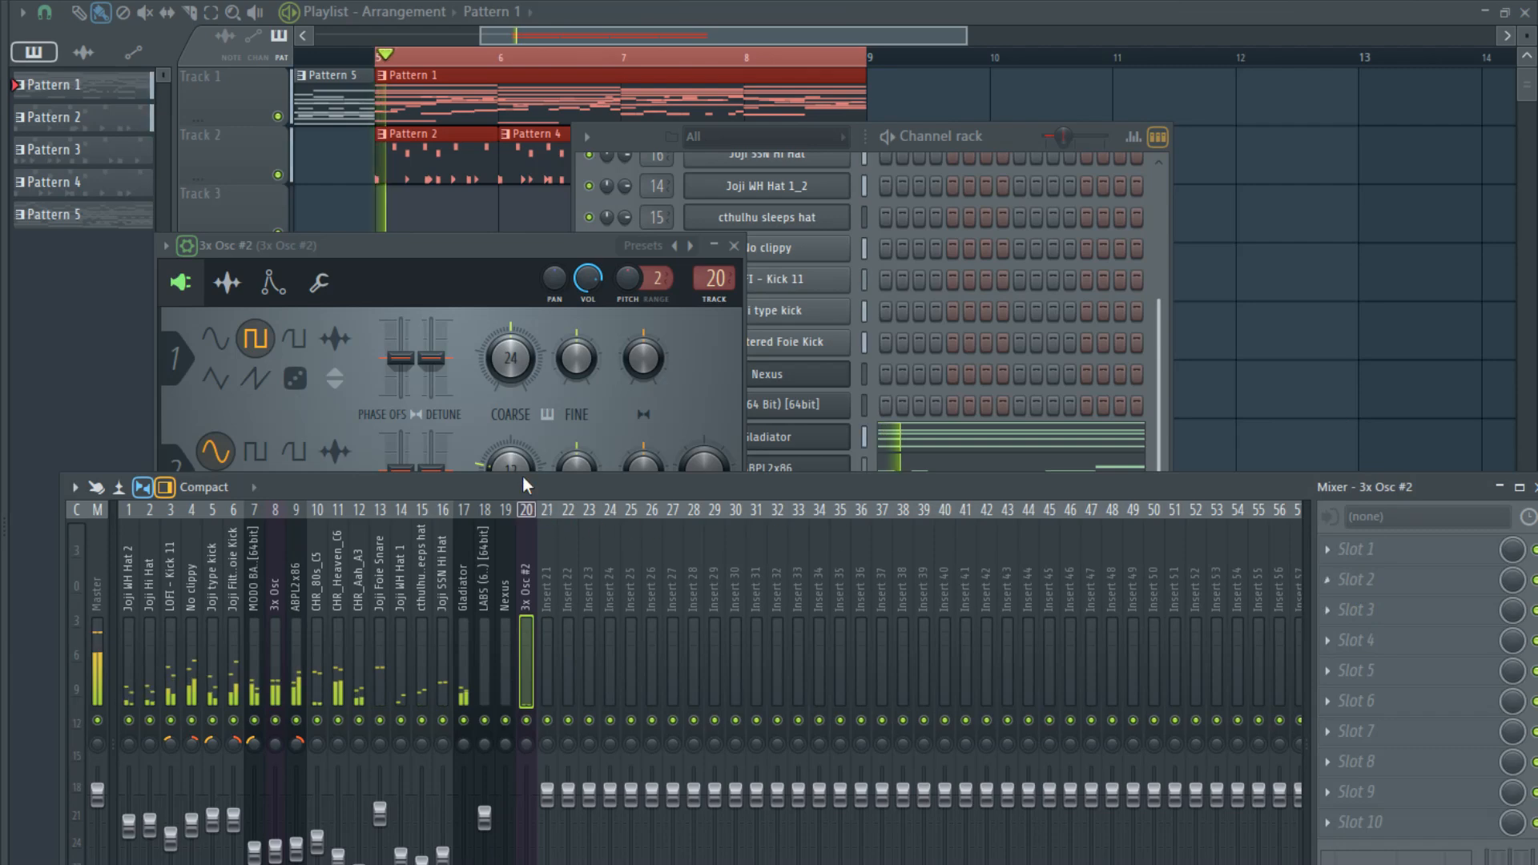
click(214, 378)
- Add CamelCrusher to slot 1 of the 3x Osc #2 mixer track and raise its tube and mech distortion
click(1343, 548)
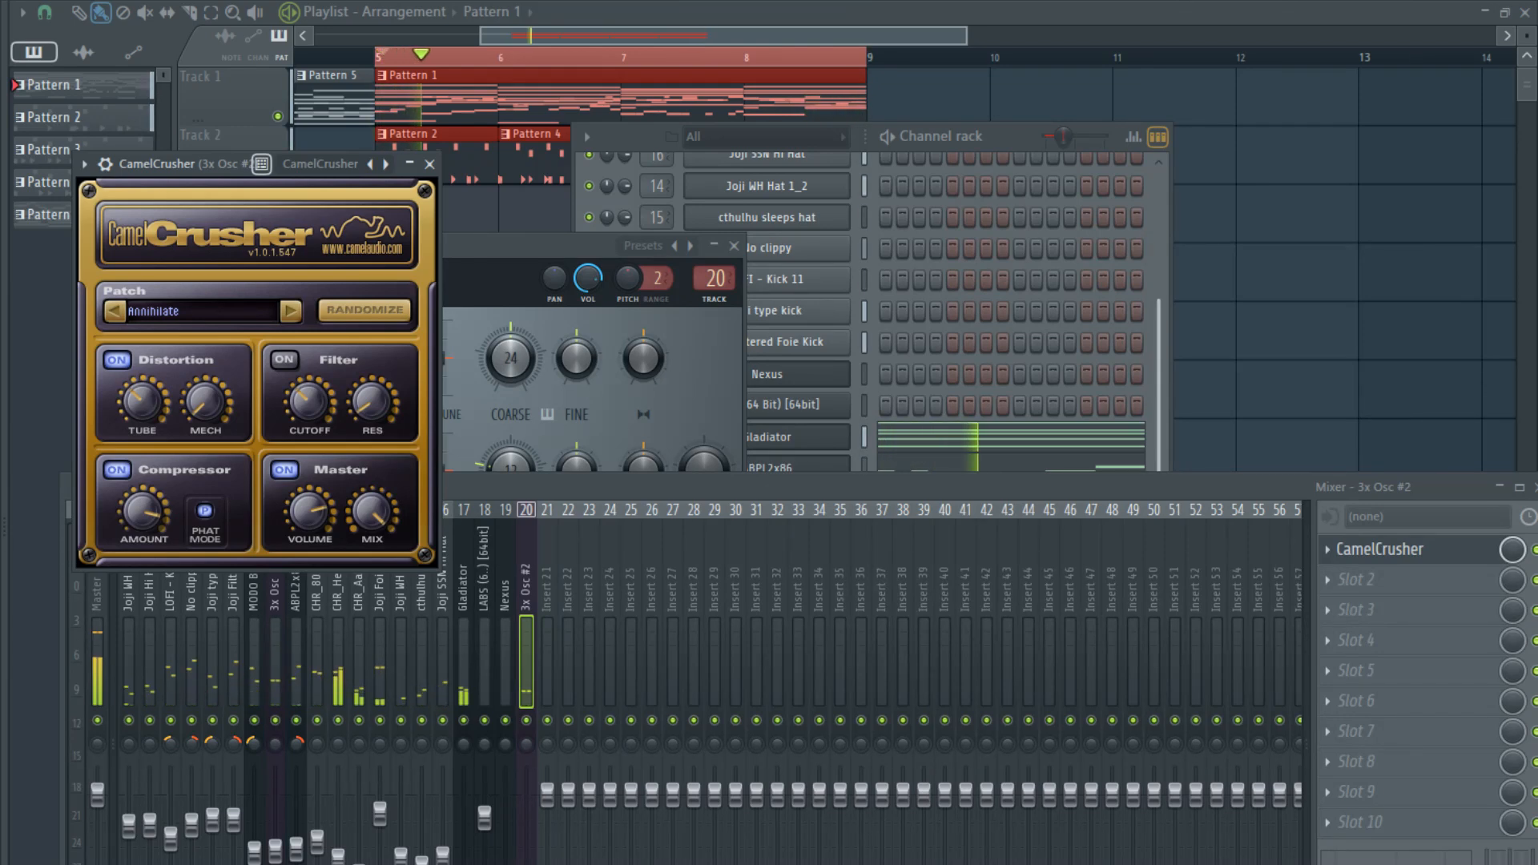
drag(199, 163, 338, 142)
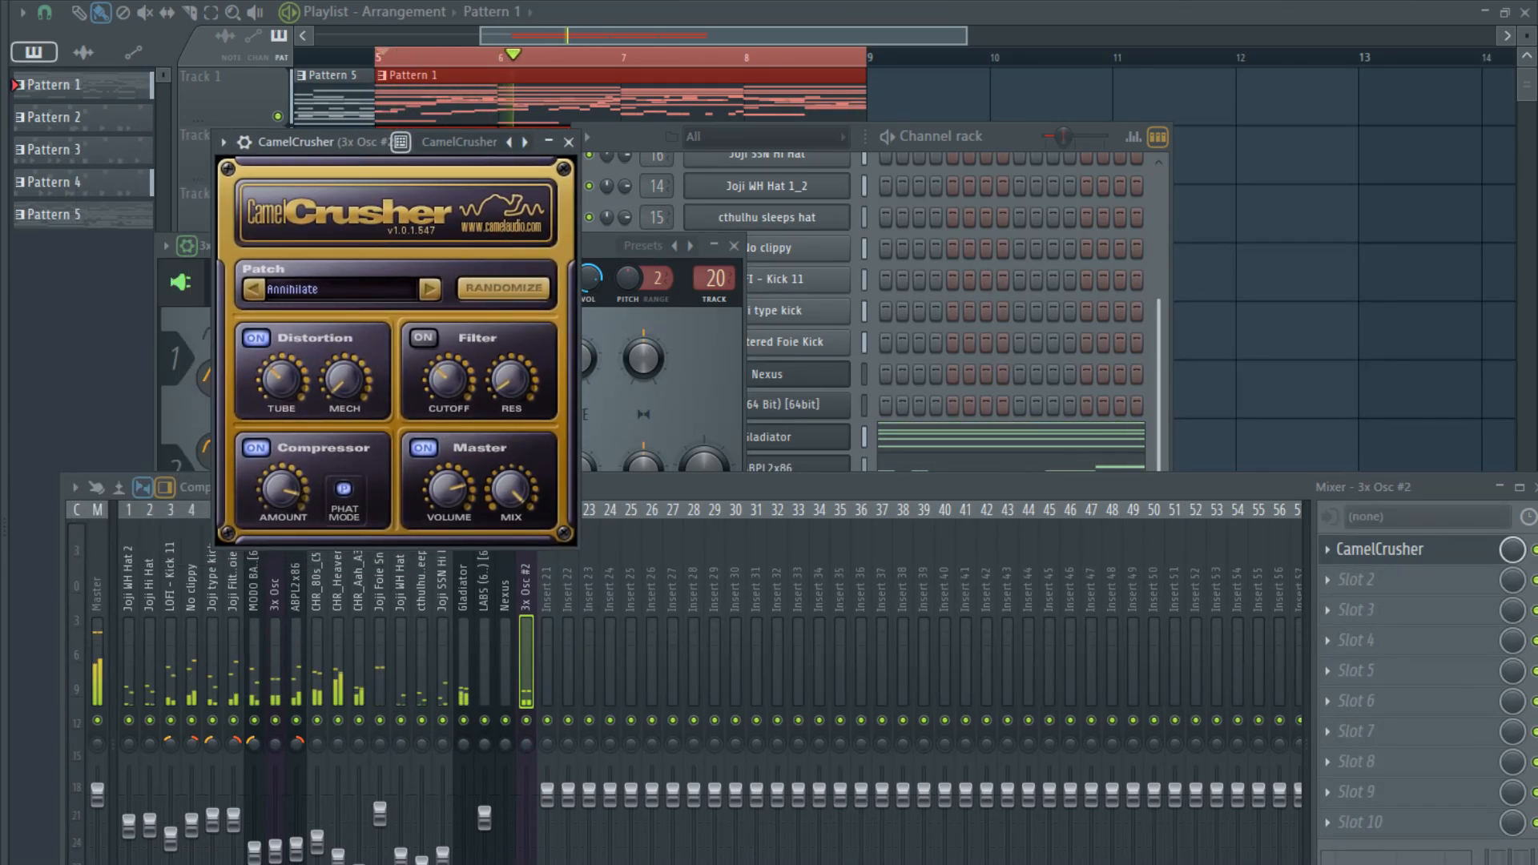
click(397, 732)
key(space)
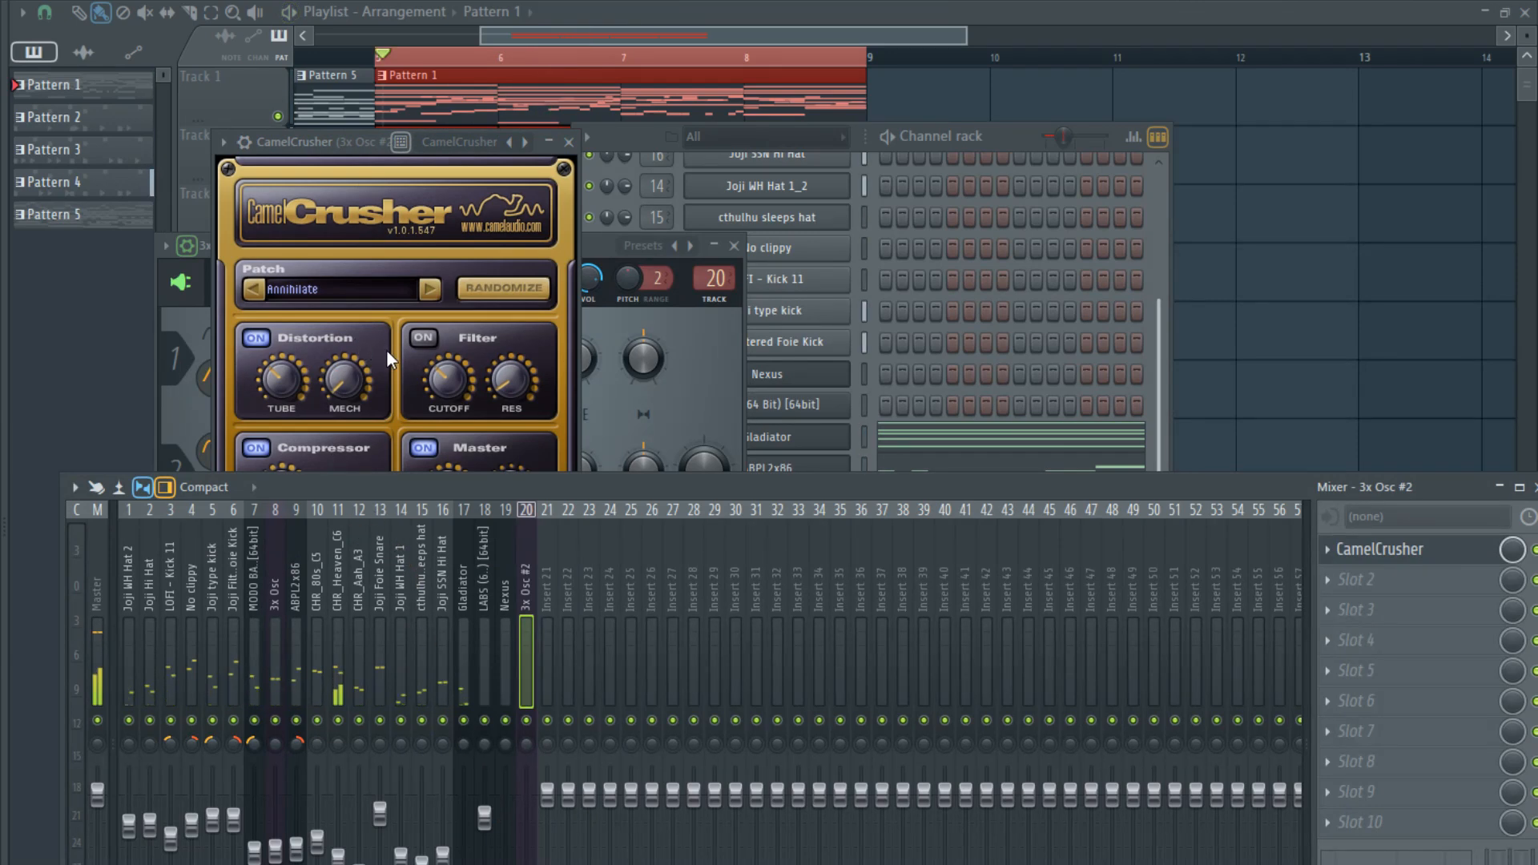
drag(345, 149, 402, 113)
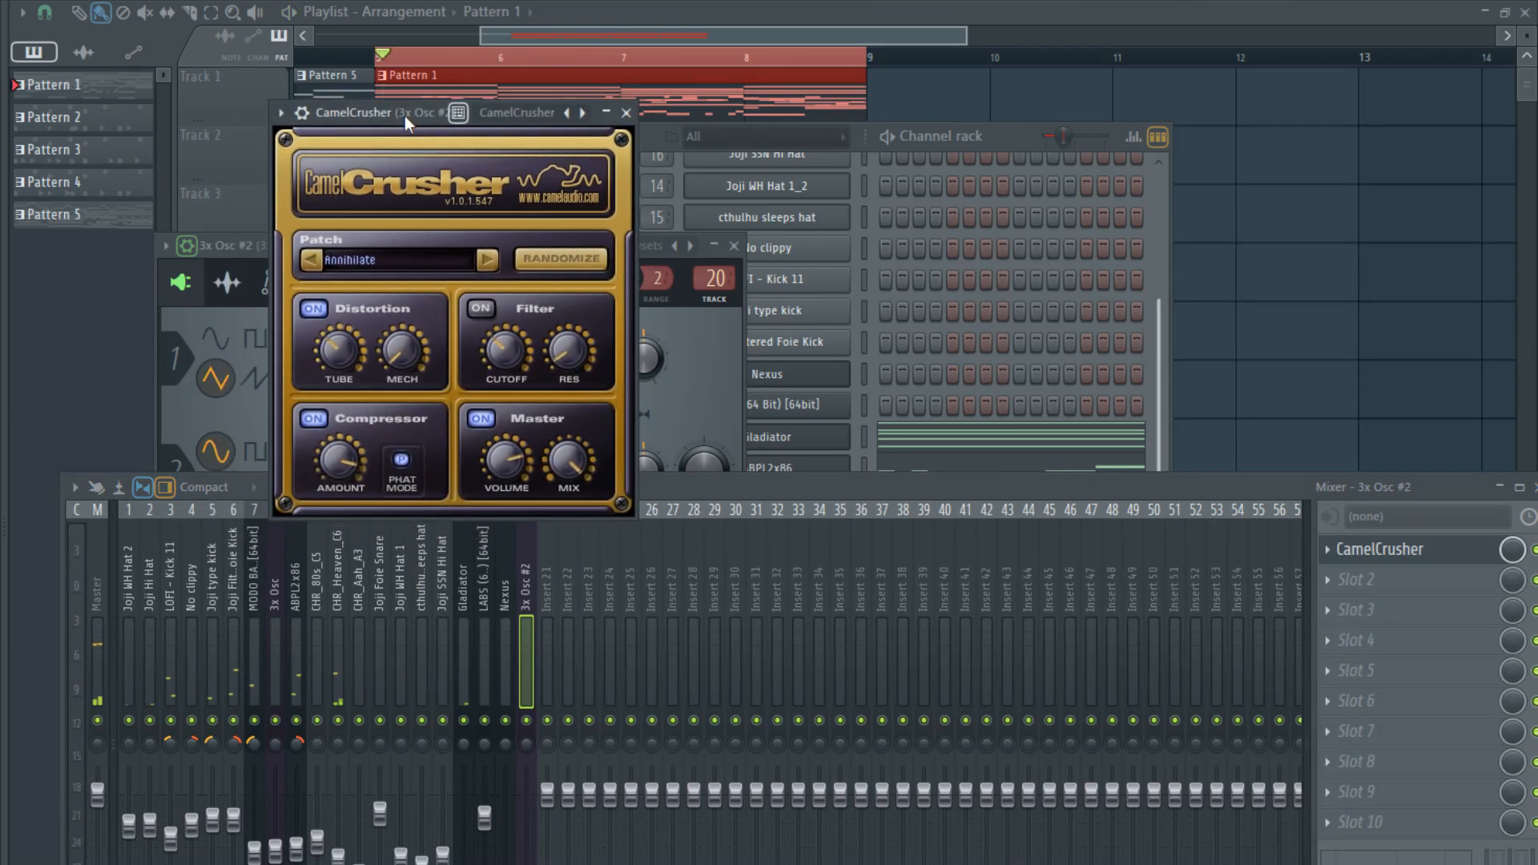
key(space)
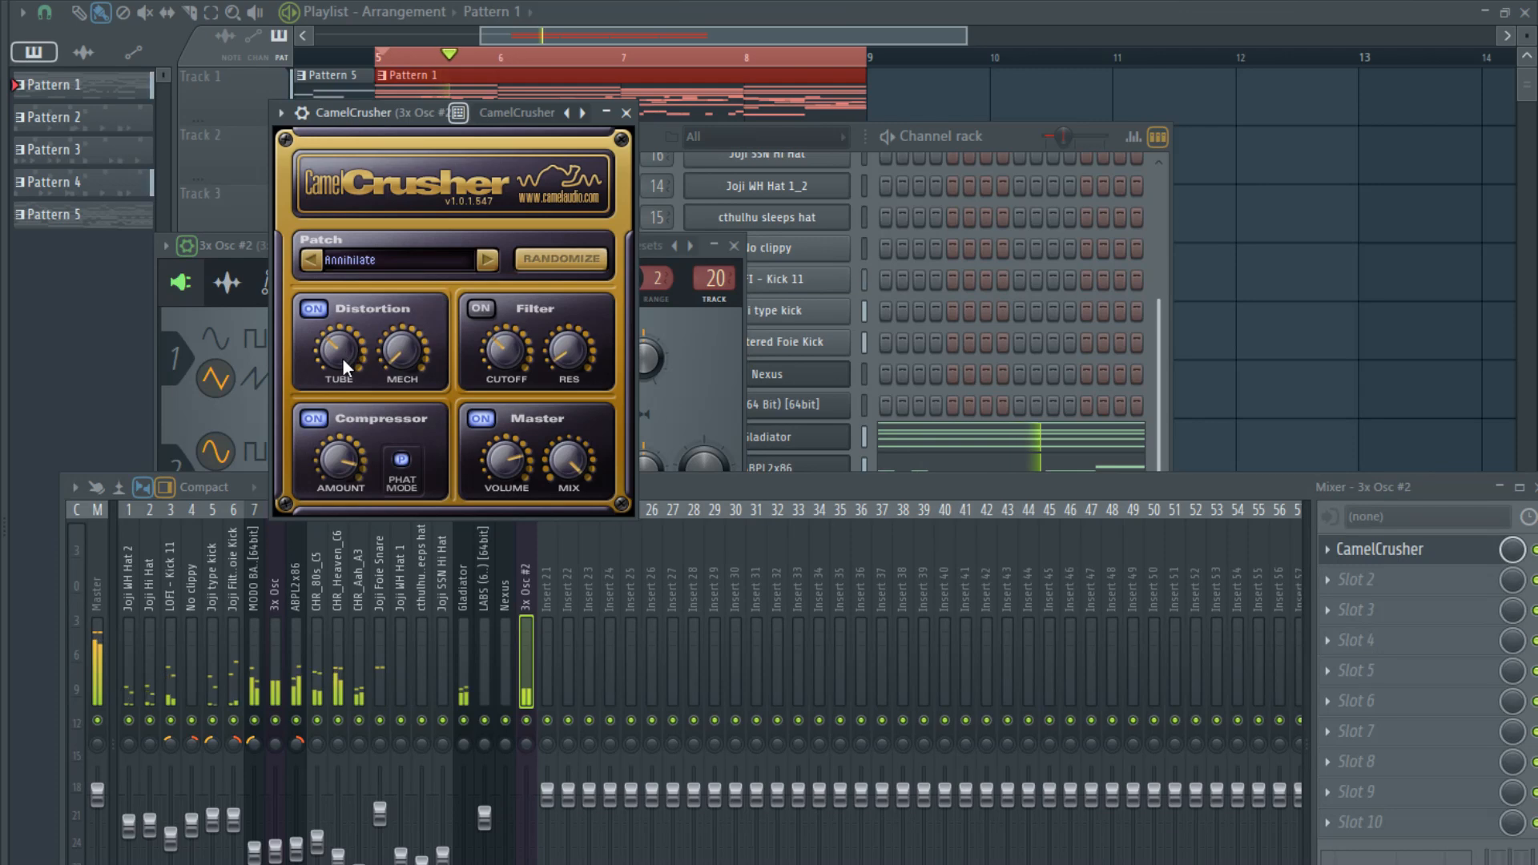
drag(343, 357, 353, 340)
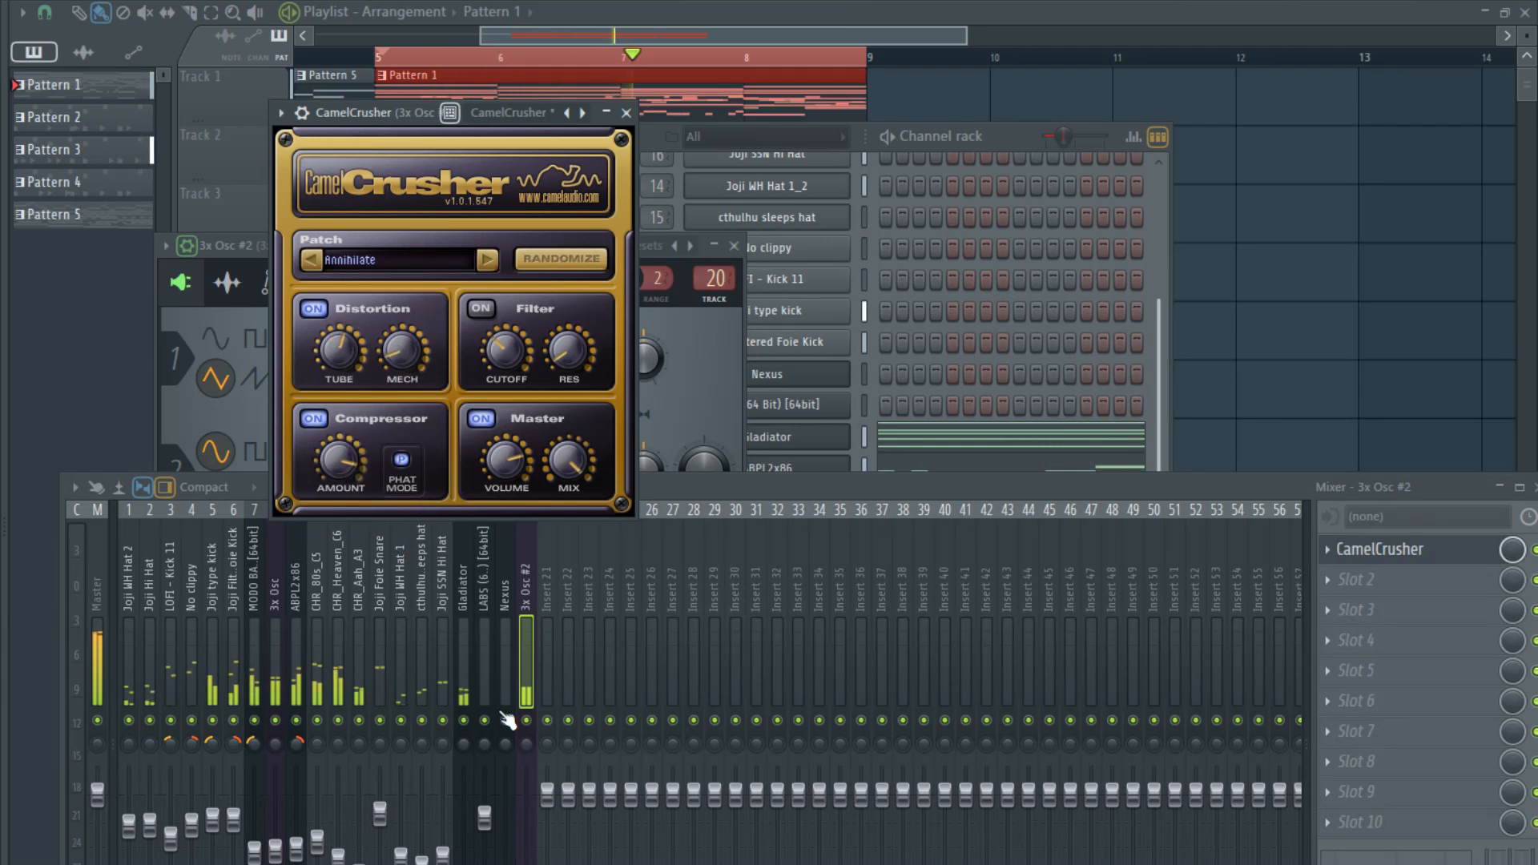
- Adjust the 3x Osc #2 mixer track's fader and load Fruity Love Philter into slot 2
click(525, 858)
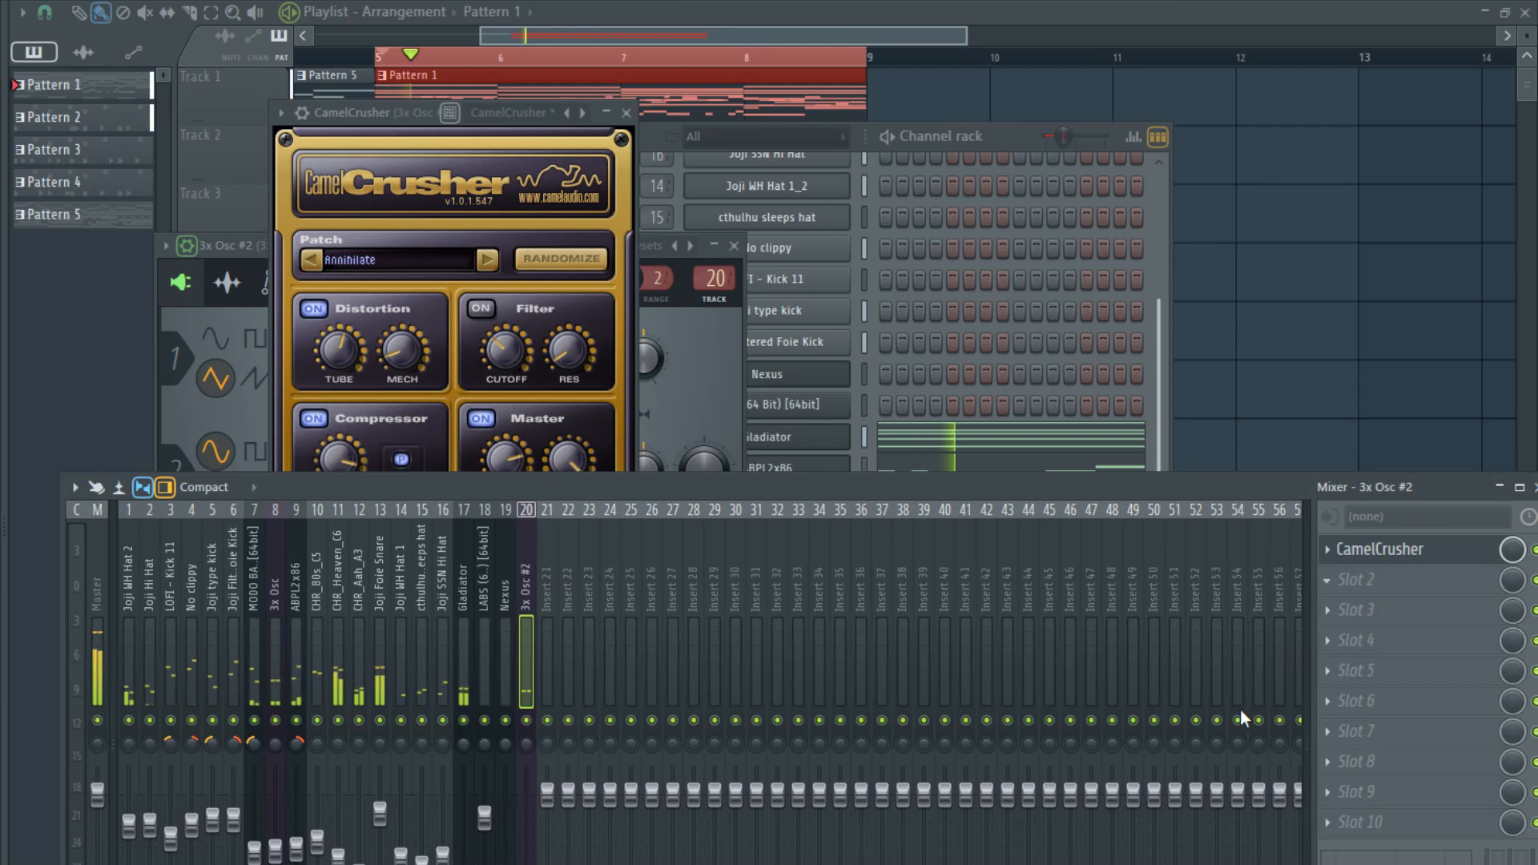
click(1079, 800)
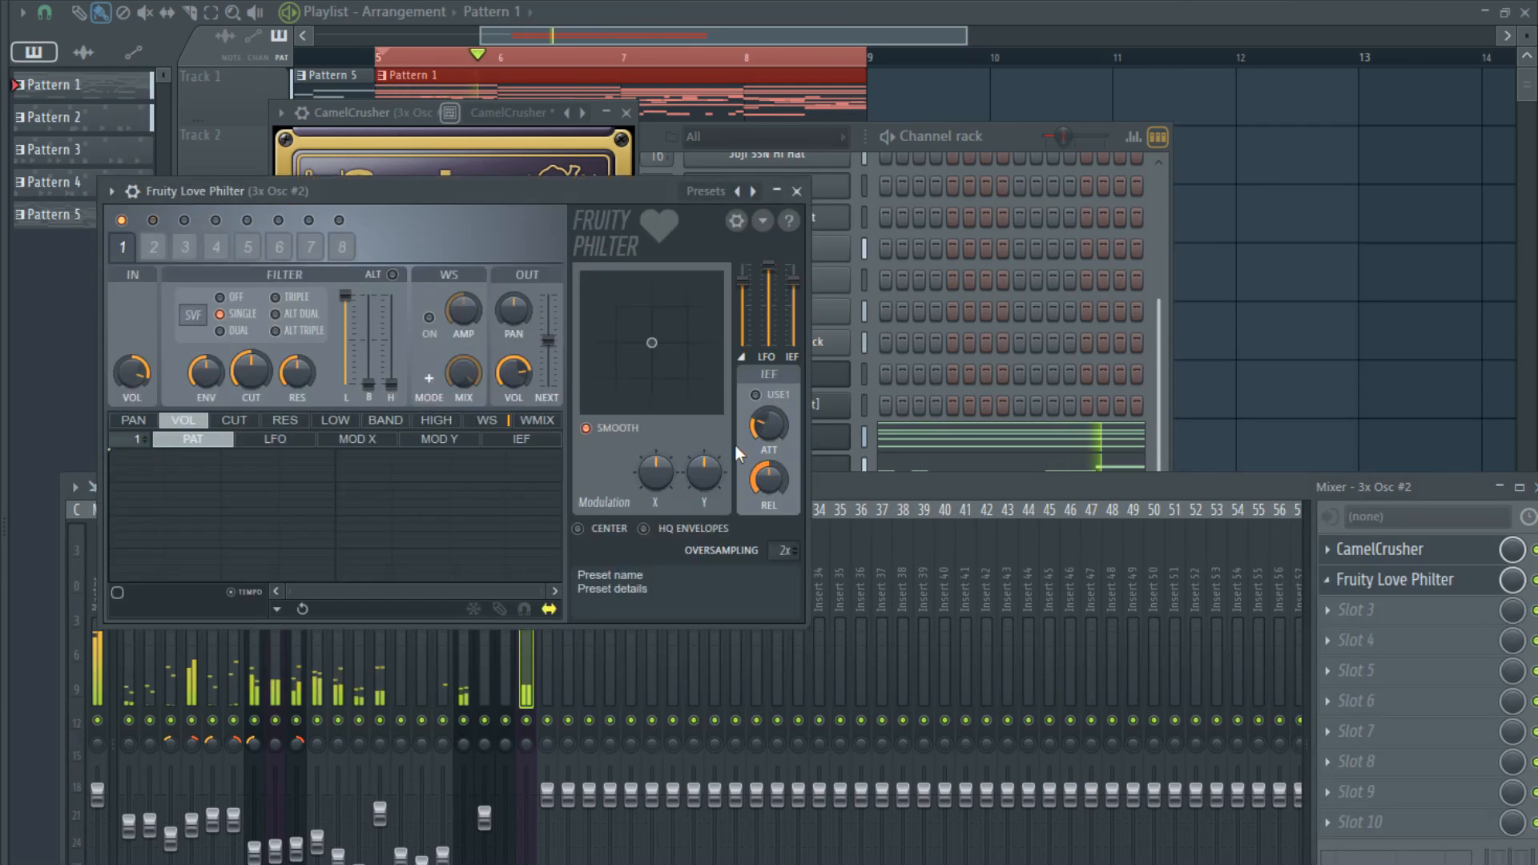
- Load the Stereoizer preset in Fruity Love Philter on the 3x Osc #2 track
right_click(755, 192)
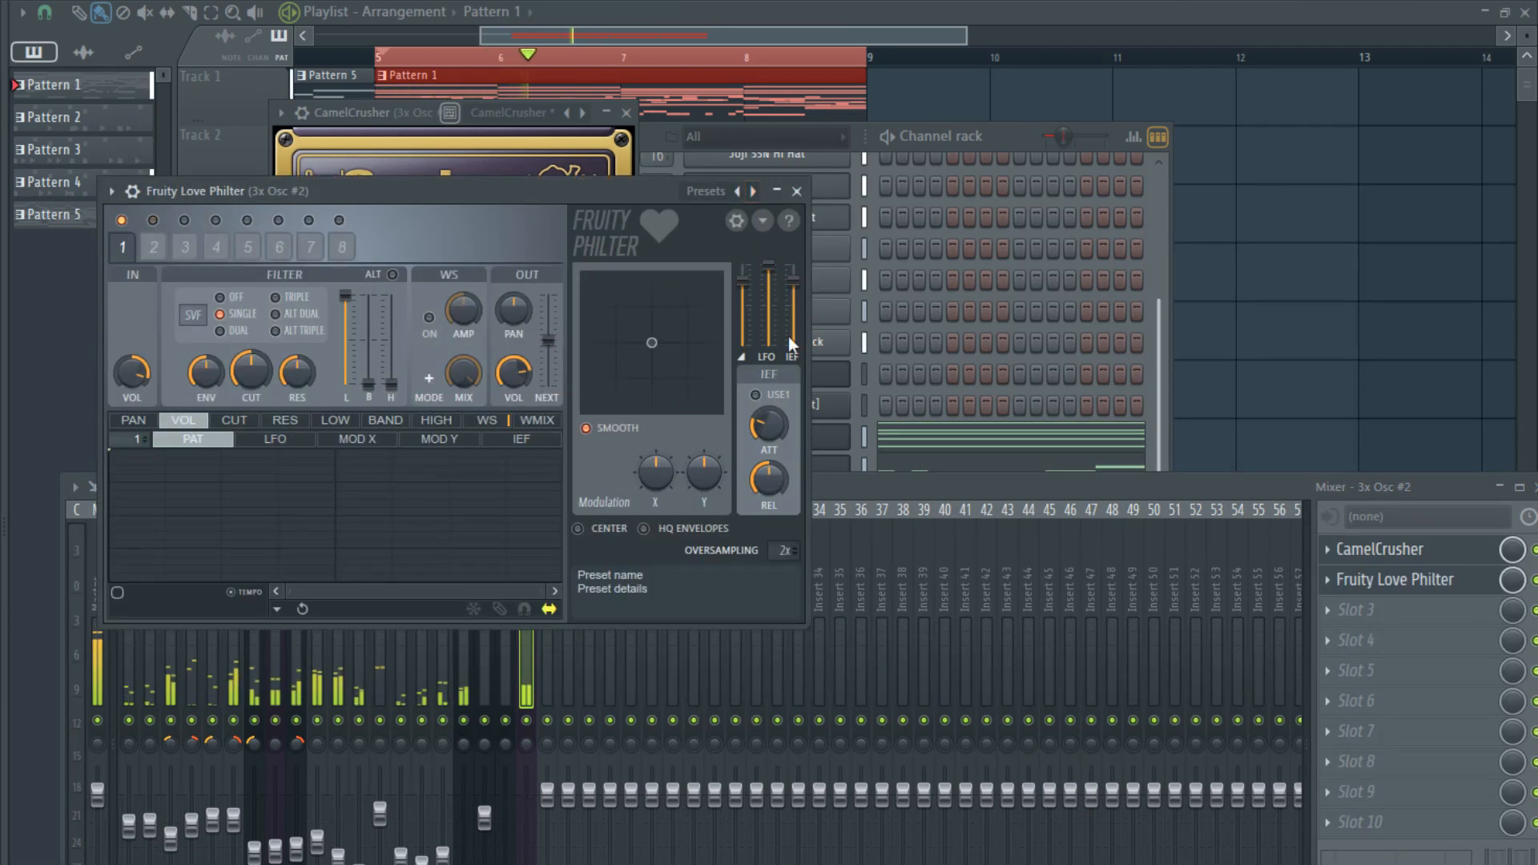
click(815, 519)
click(843, 492)
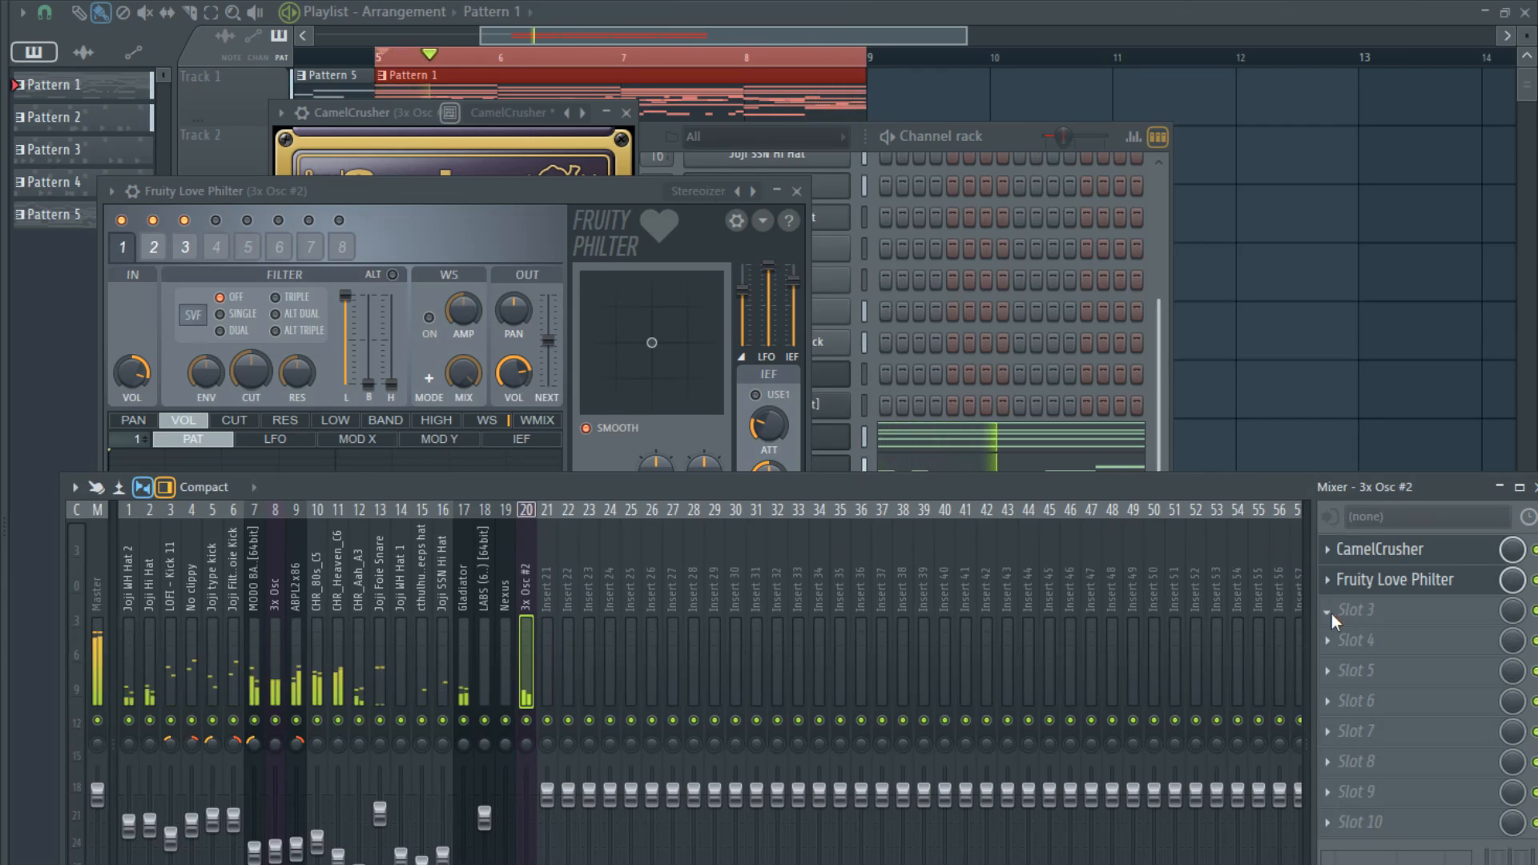
- Add Fruity Reeverb 2 to slot 3 of the 3x Osc #2 mixer track, maximize its high cut, and adjust its damping and wet level
click(1086, 777)
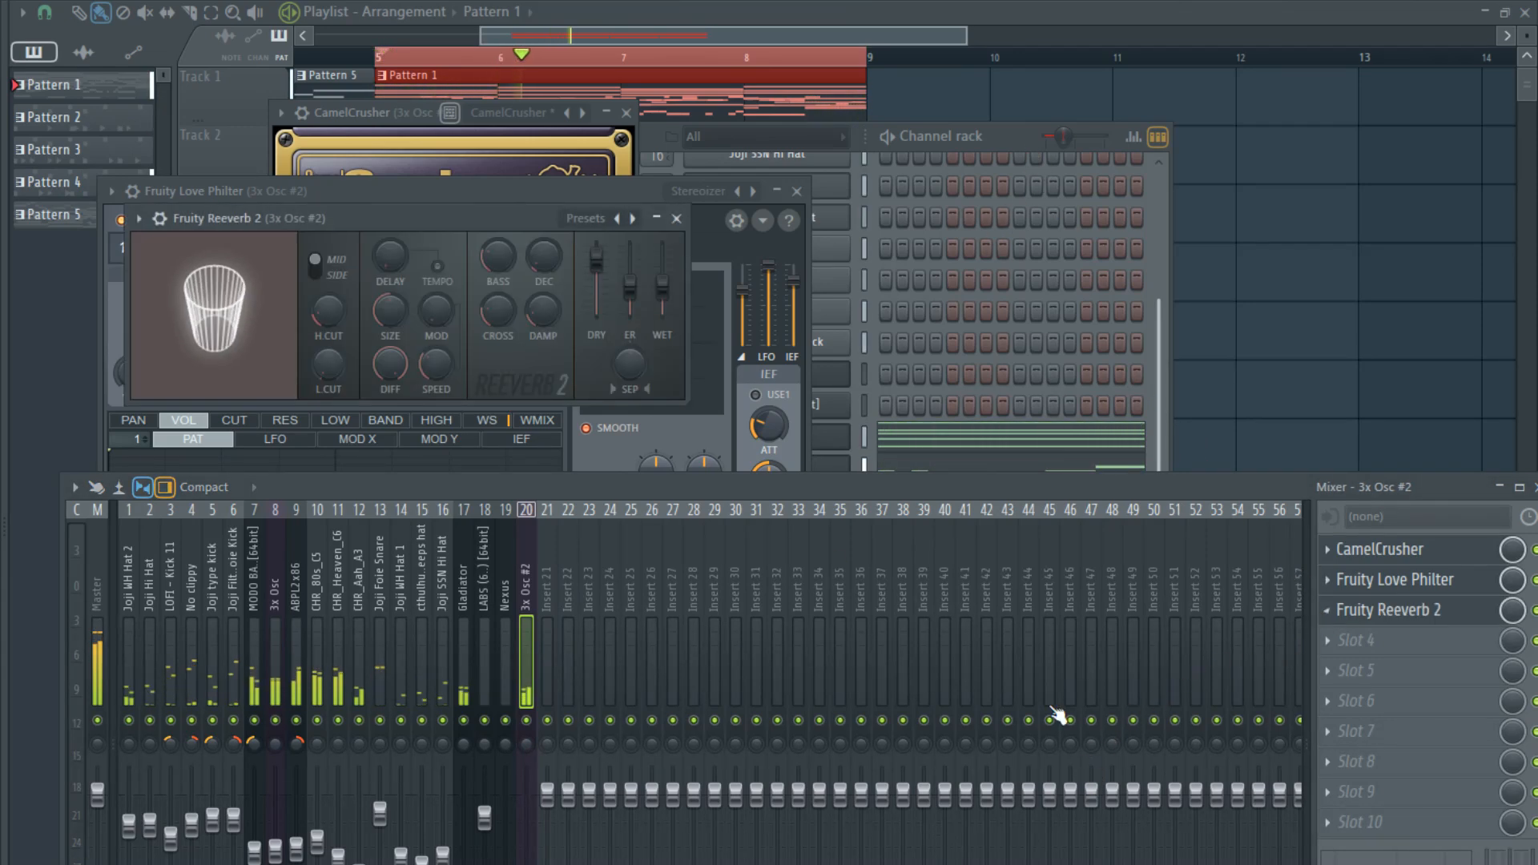
drag(328, 365, 329, 249)
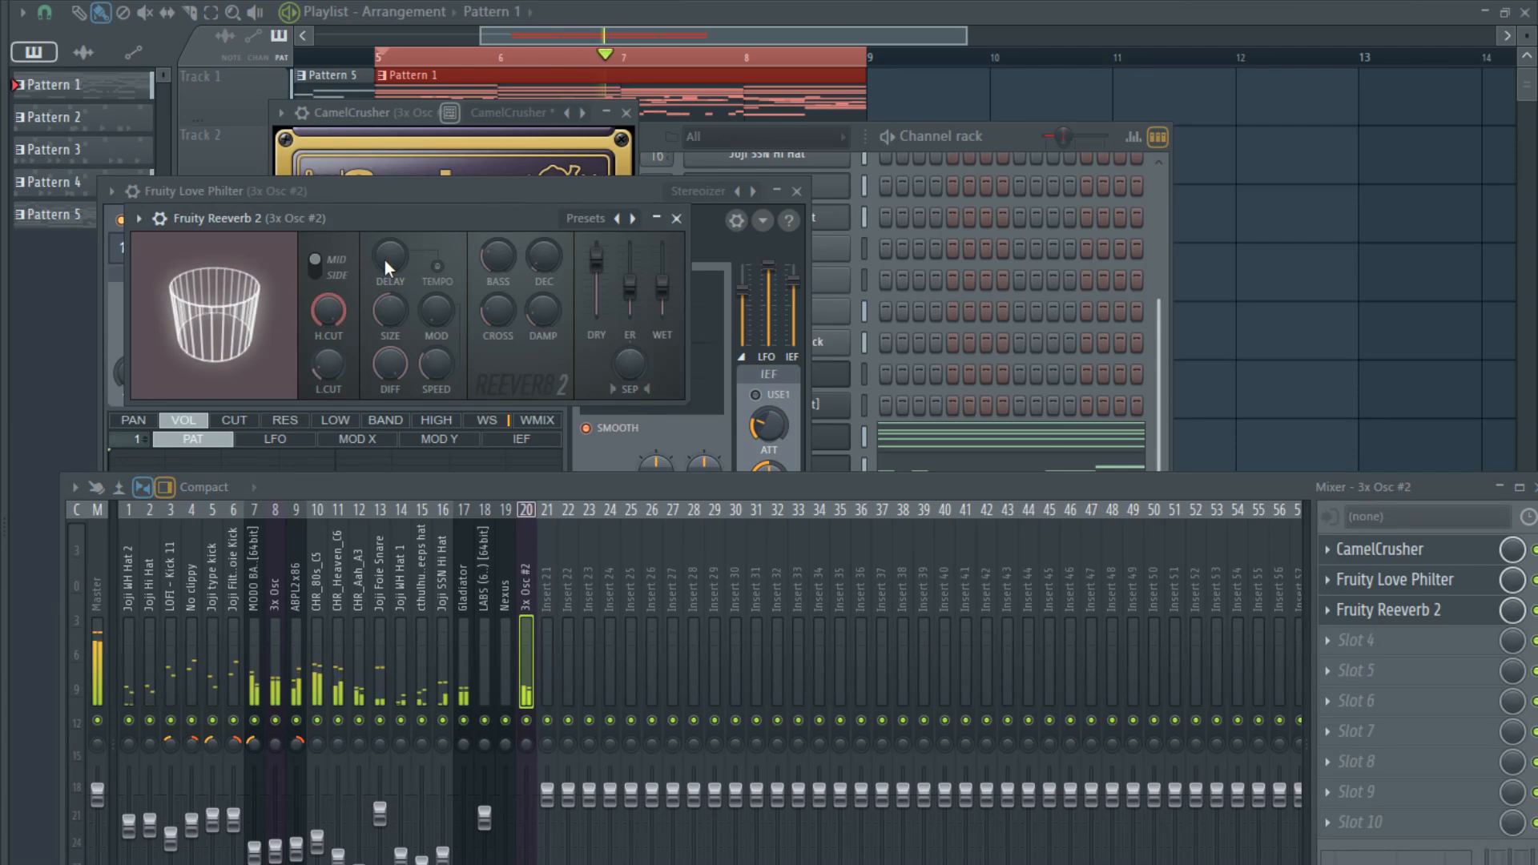
drag(551, 322, 551, 311)
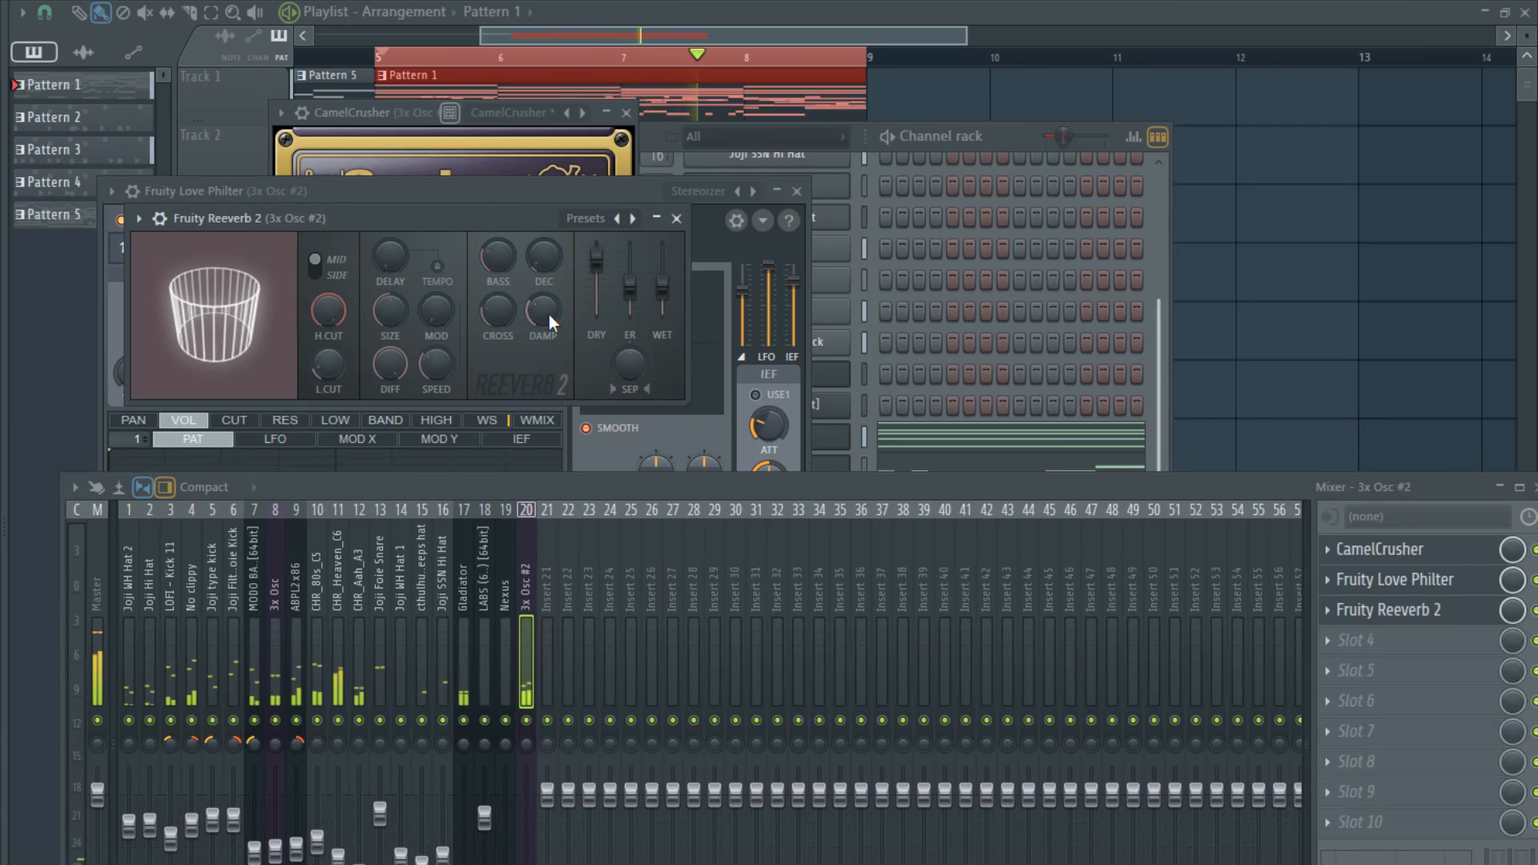
drag(667, 313, 662, 290)
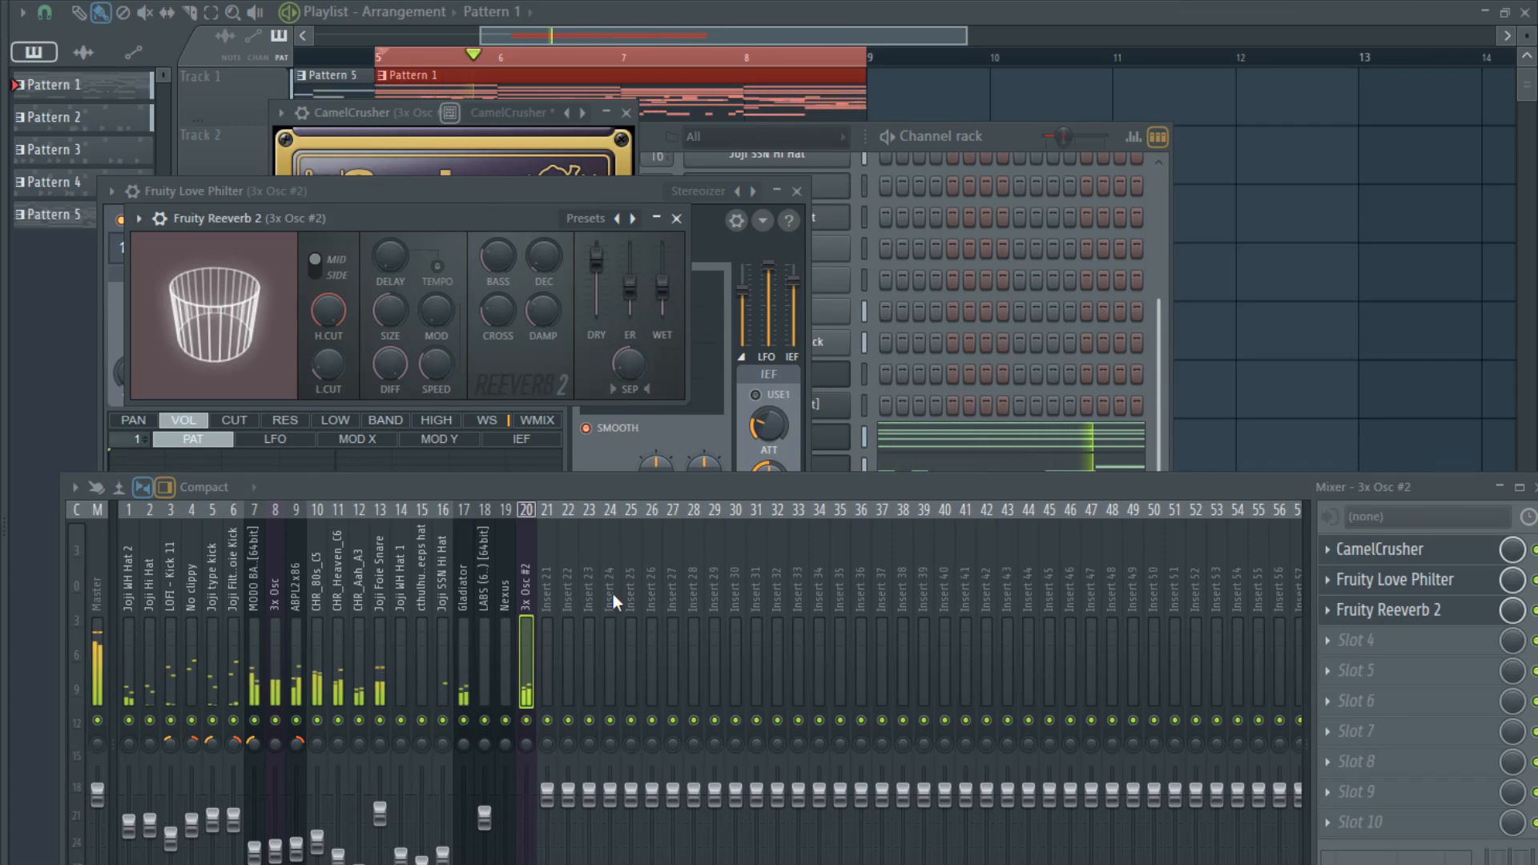
- Review the mixer levels, the channel rack and the whole playlist arrangement while the full section plays
drag(613, 485, 598, 315)
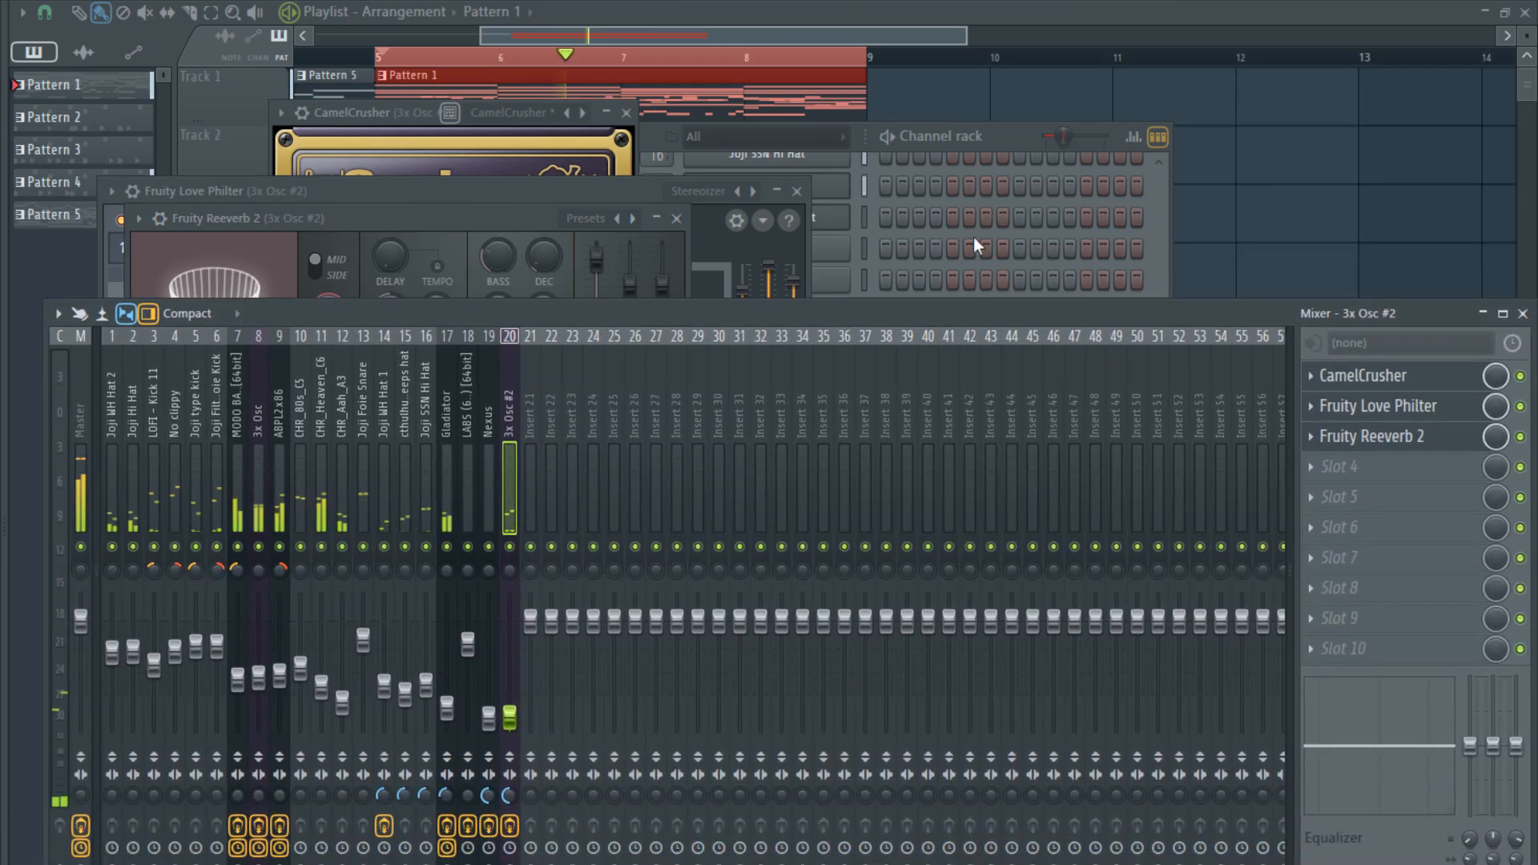
click(1010, 136)
scroll(917, 471, up, 4)
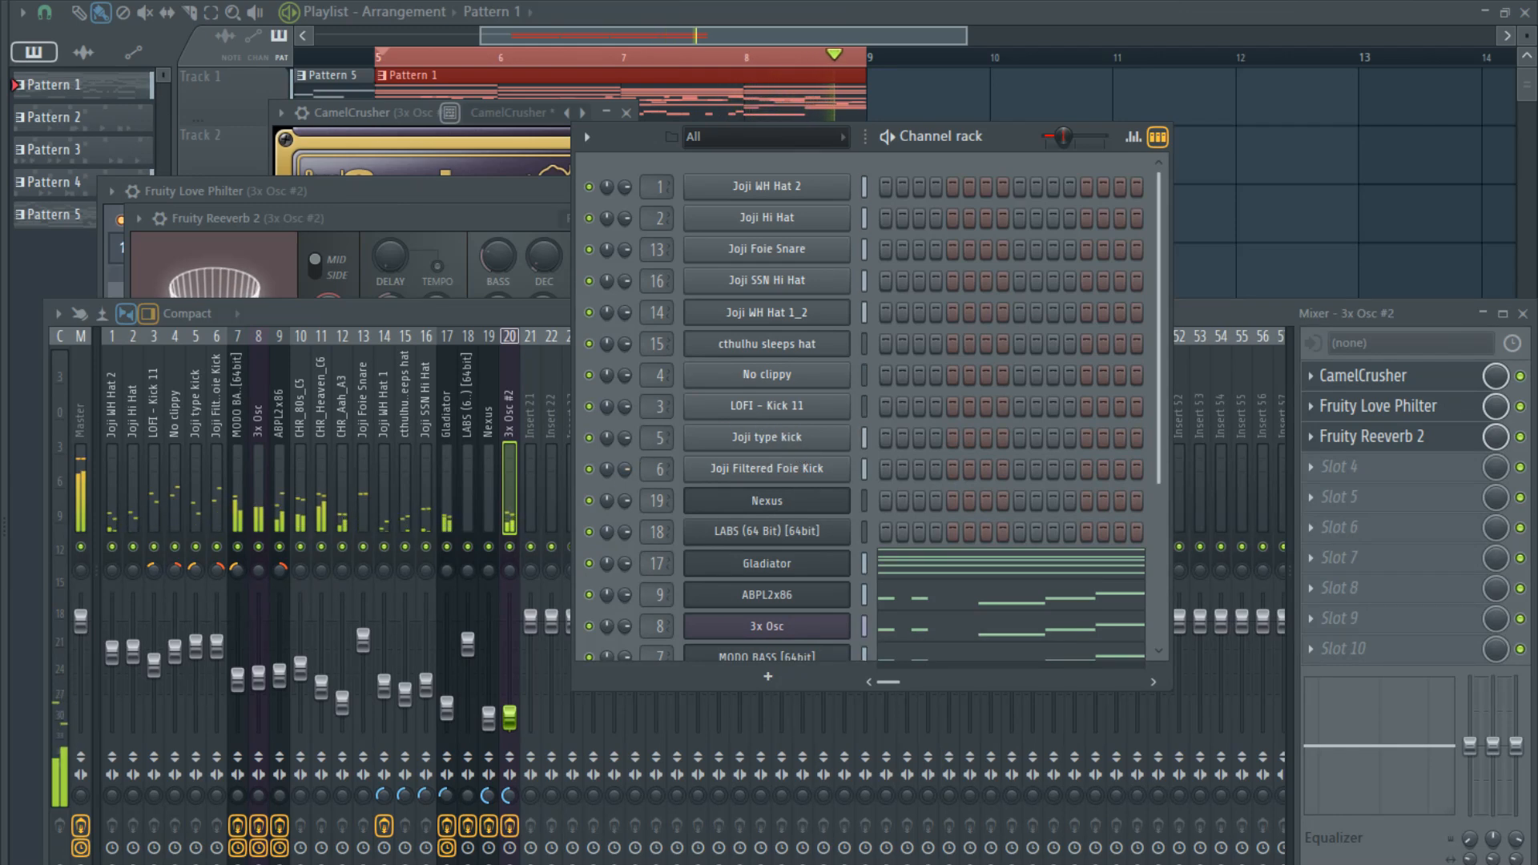
click(569, 34)
scroll(513, 304, down, 3)
scroll(517, 324, down, 2)
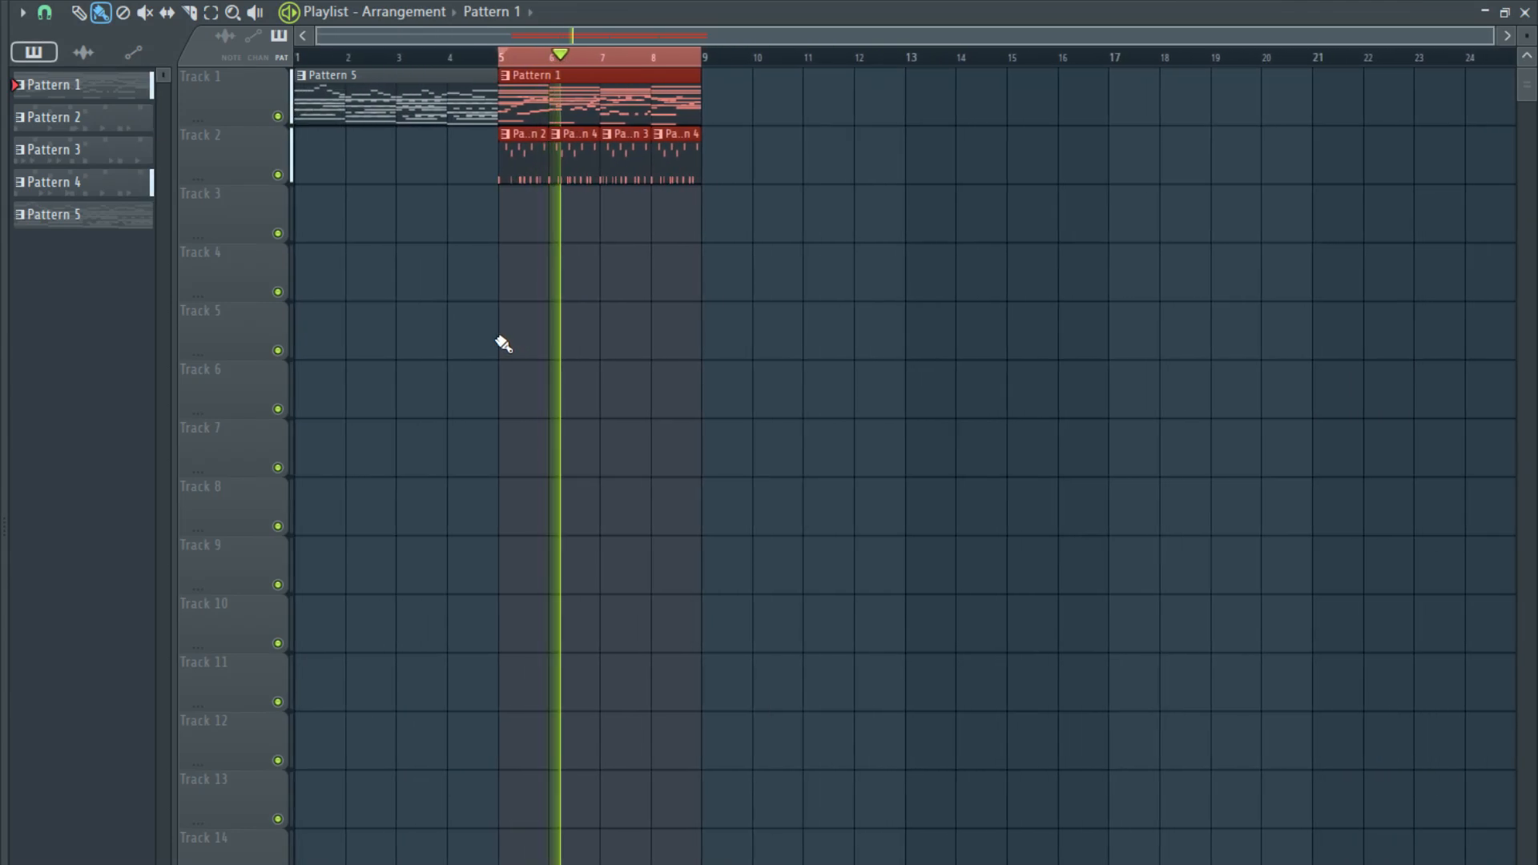
scroll(416, 312, up, 1)
drag(476, 34, 449, 35)
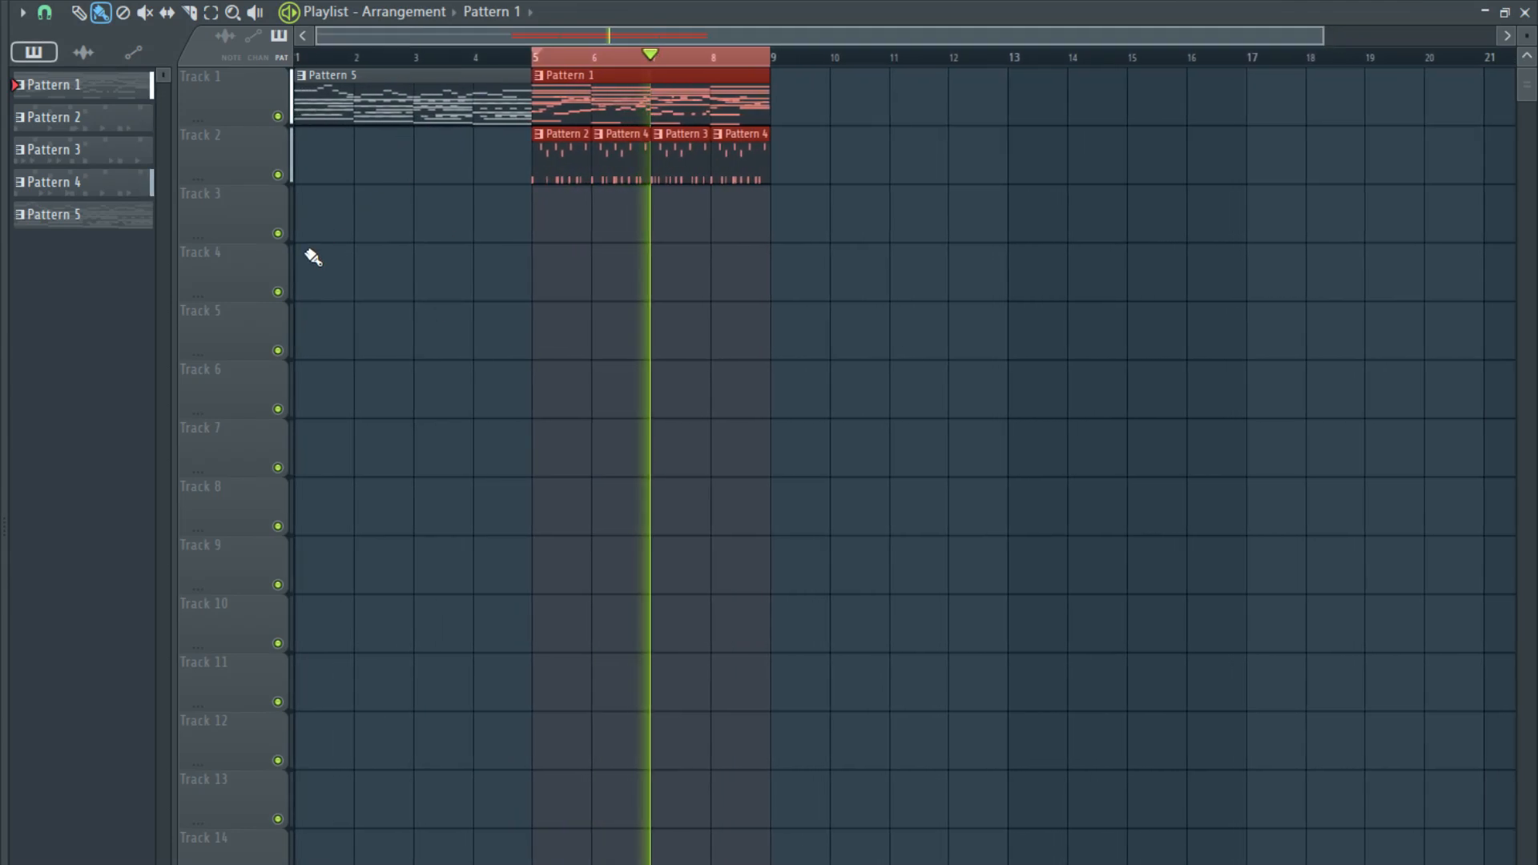
scroll(309, 253, up, 2)
scroll(353, 144, up, 1)
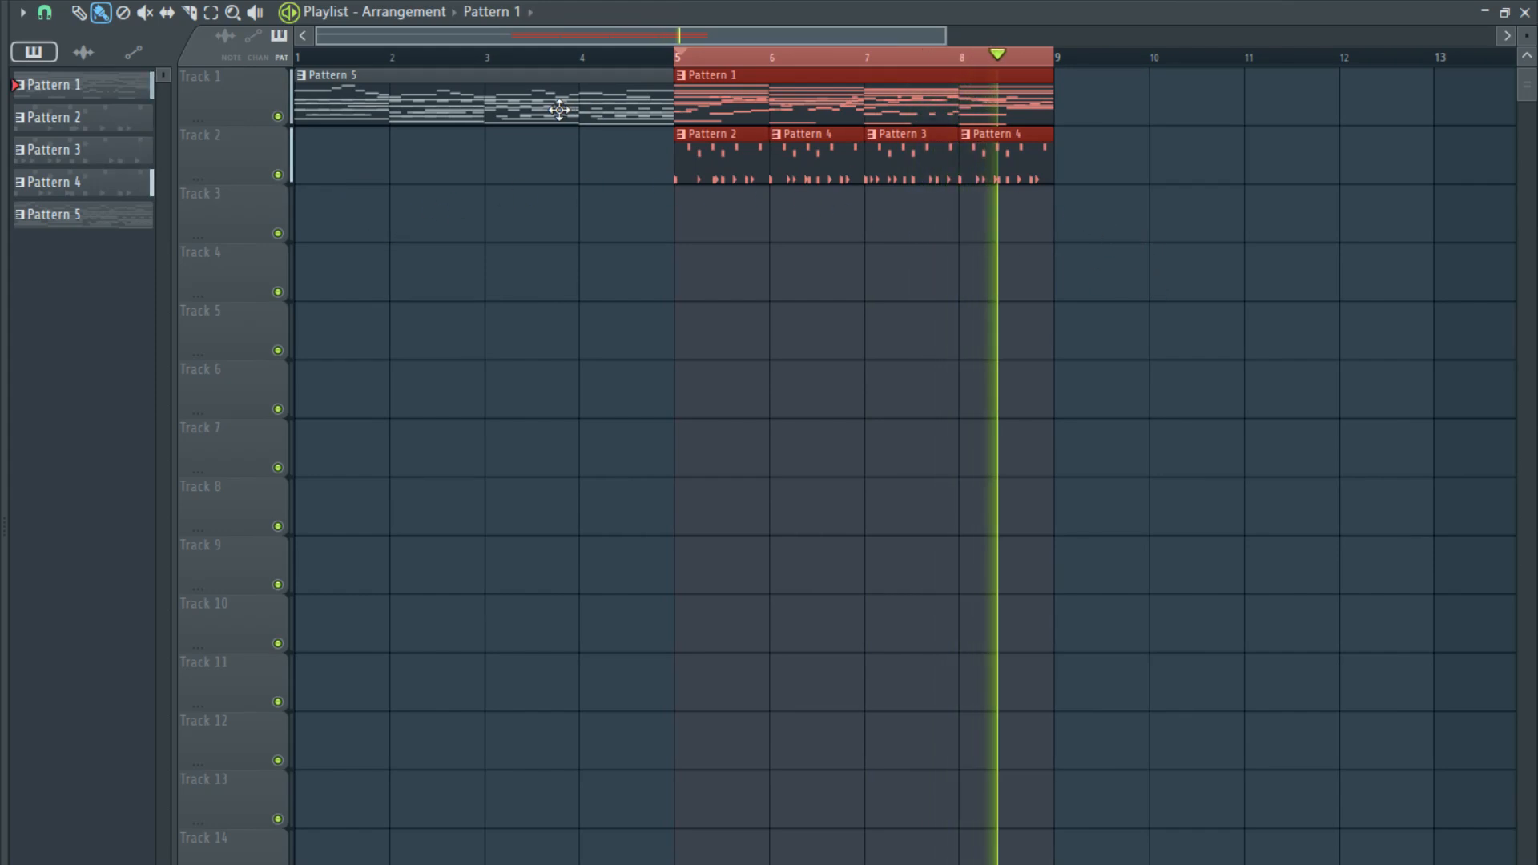
- Restart playback from bar 1, clearing the playlist time selection so the intro runs on into the full section
key(space)
drag(342, 59, 205, 58)
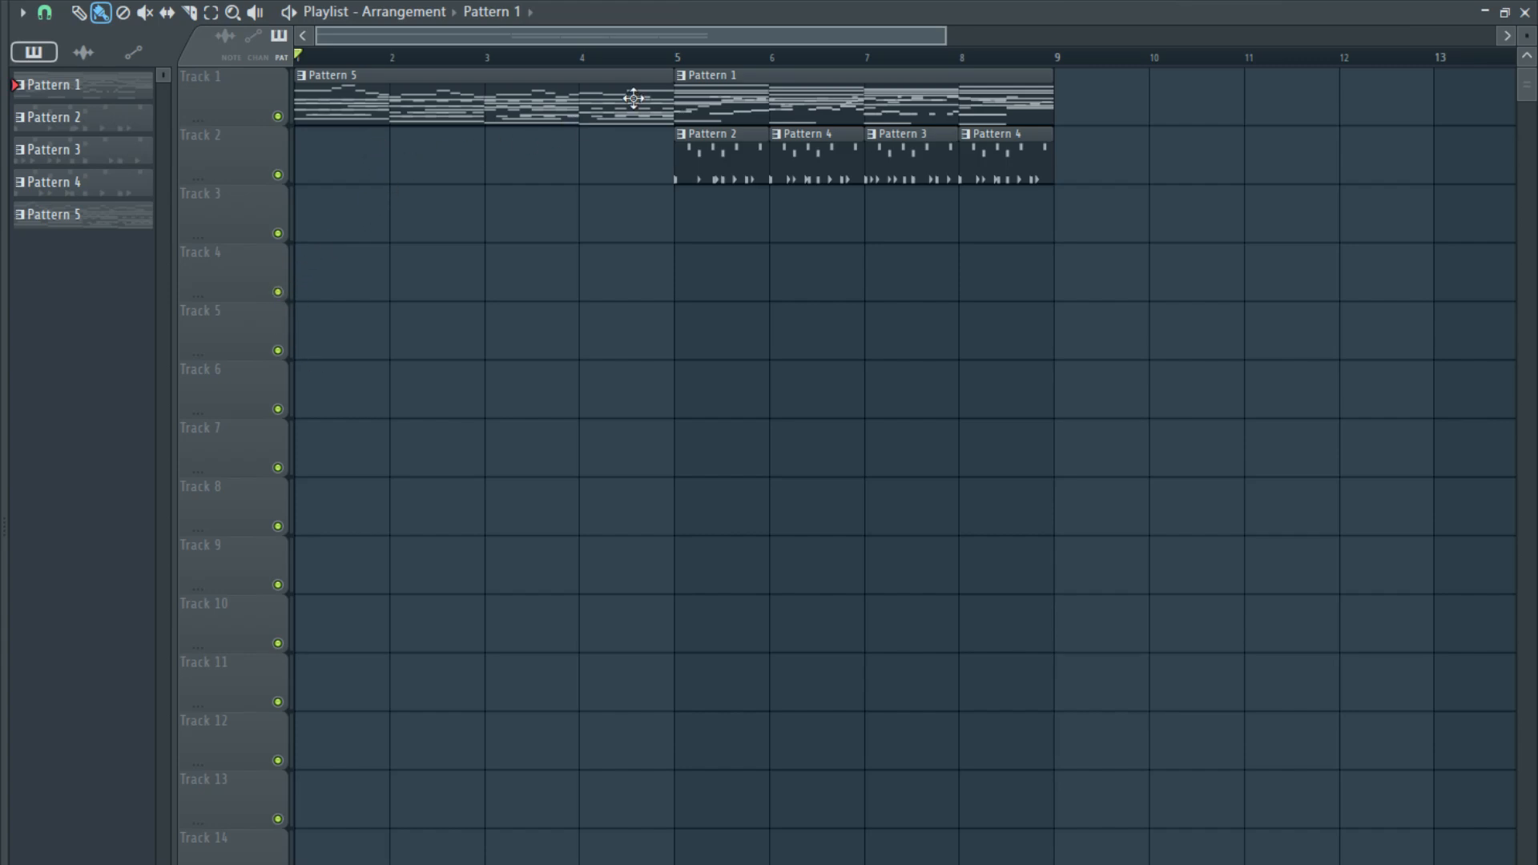
drag(655, 74, 297, 75)
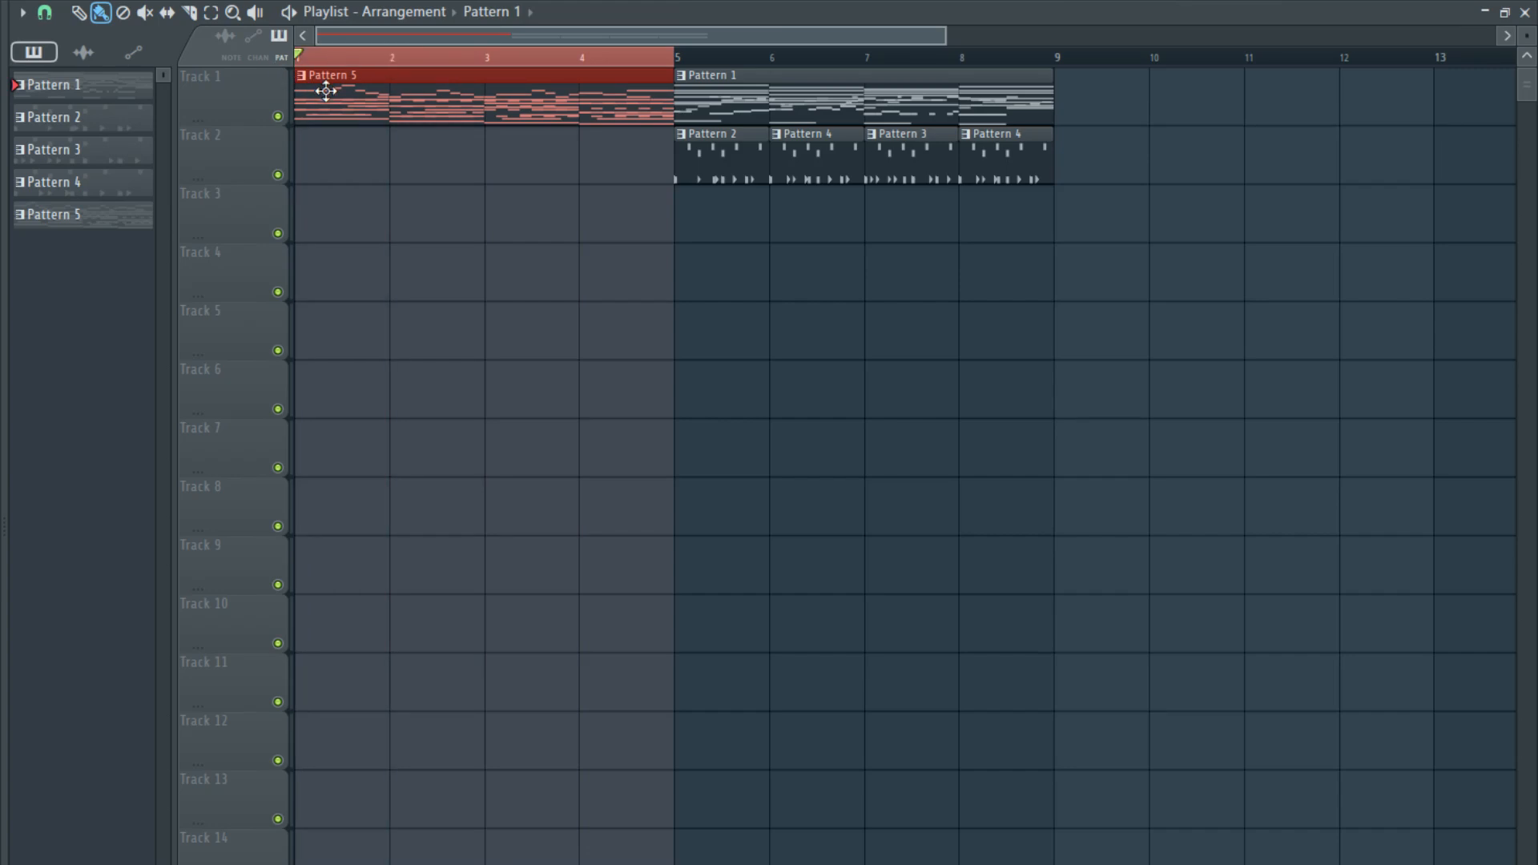
scroll(301, 192, up, 4)
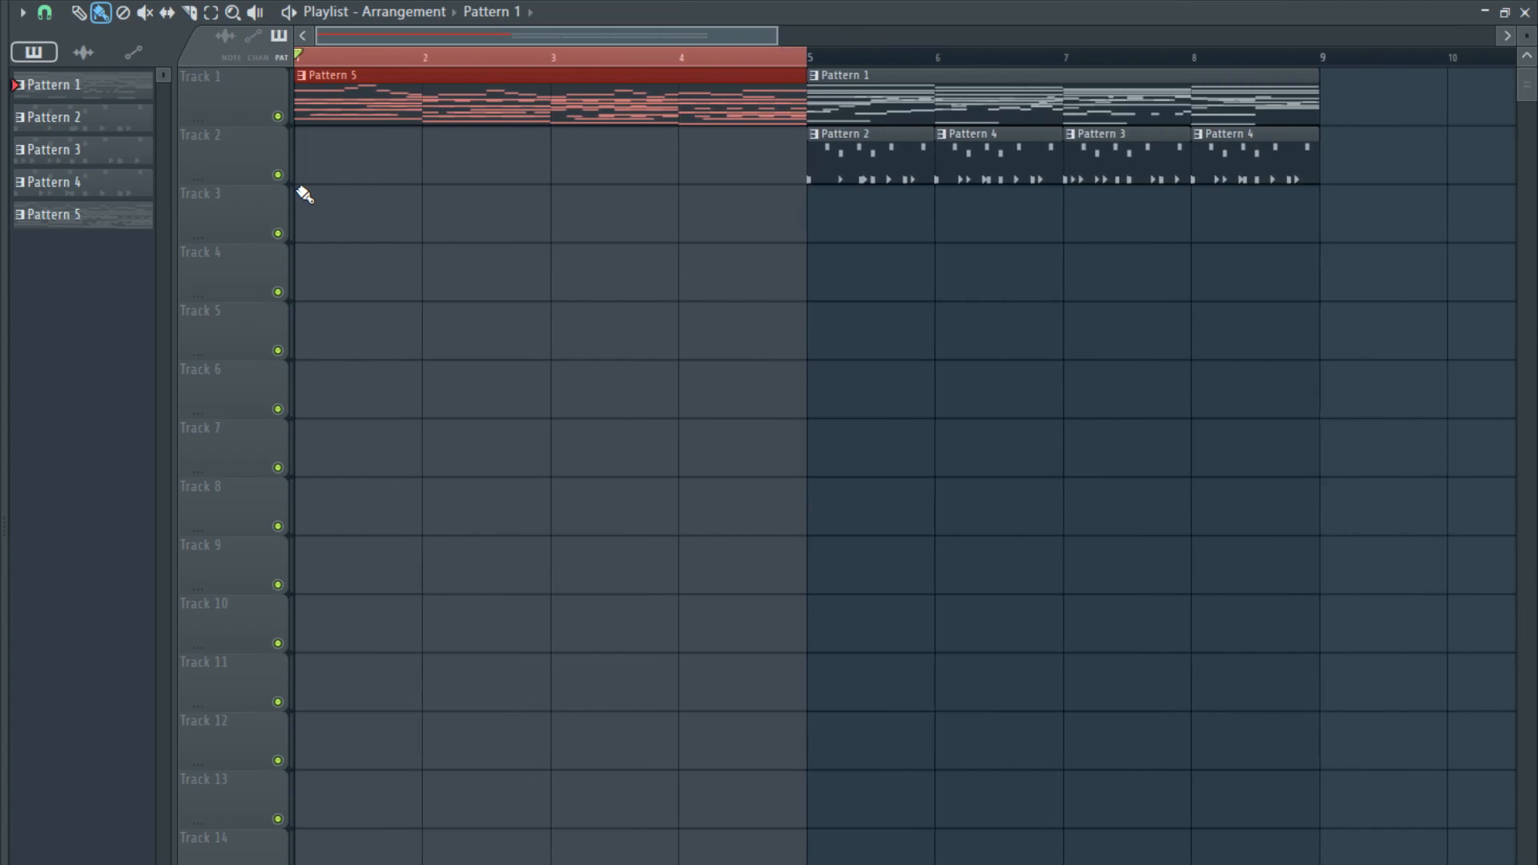
scroll(359, 157, down, 3)
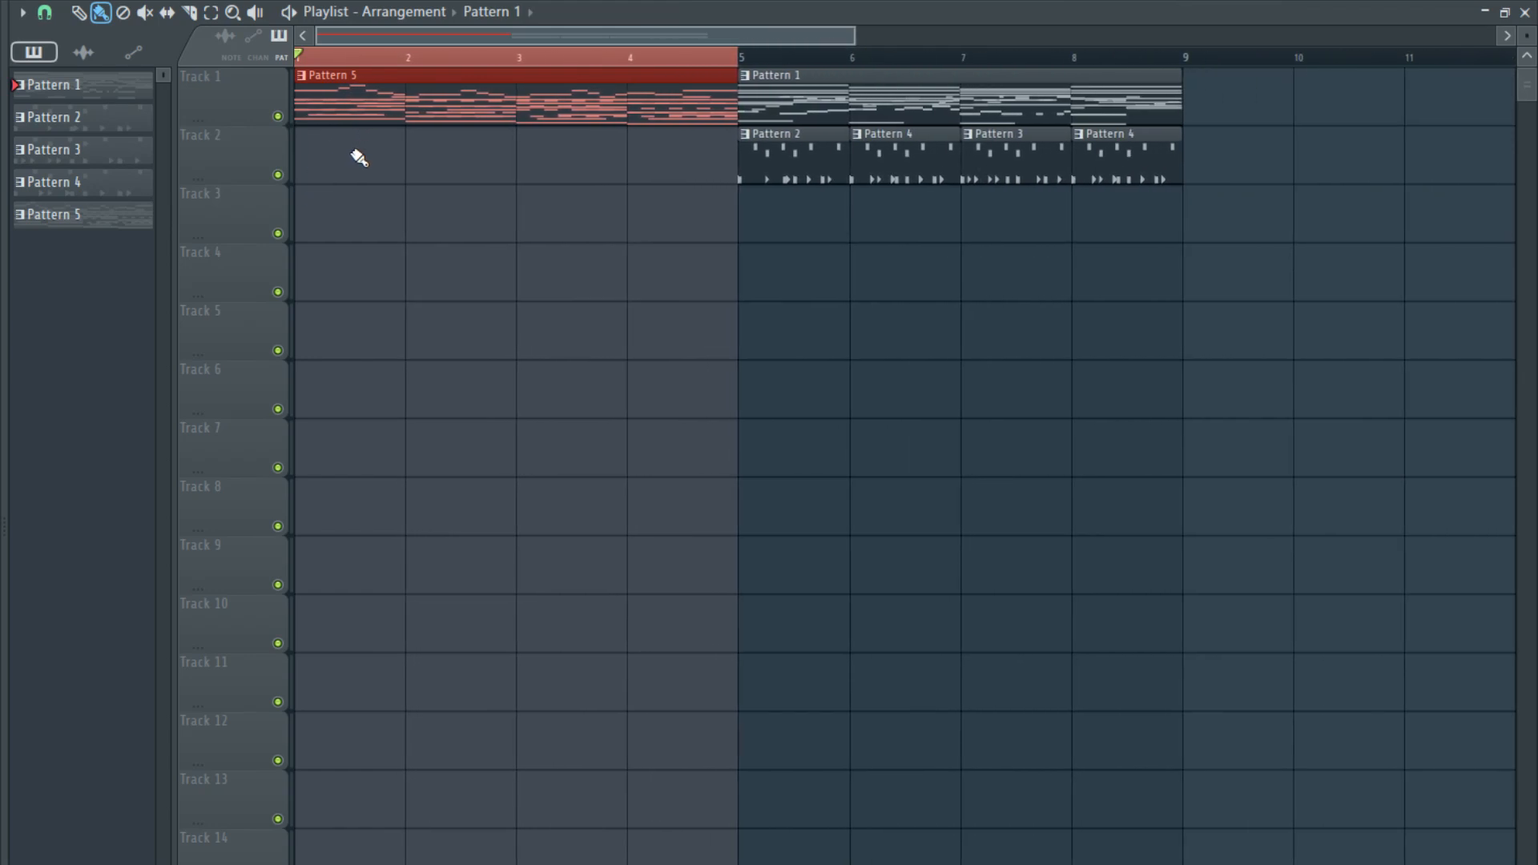
key(space)
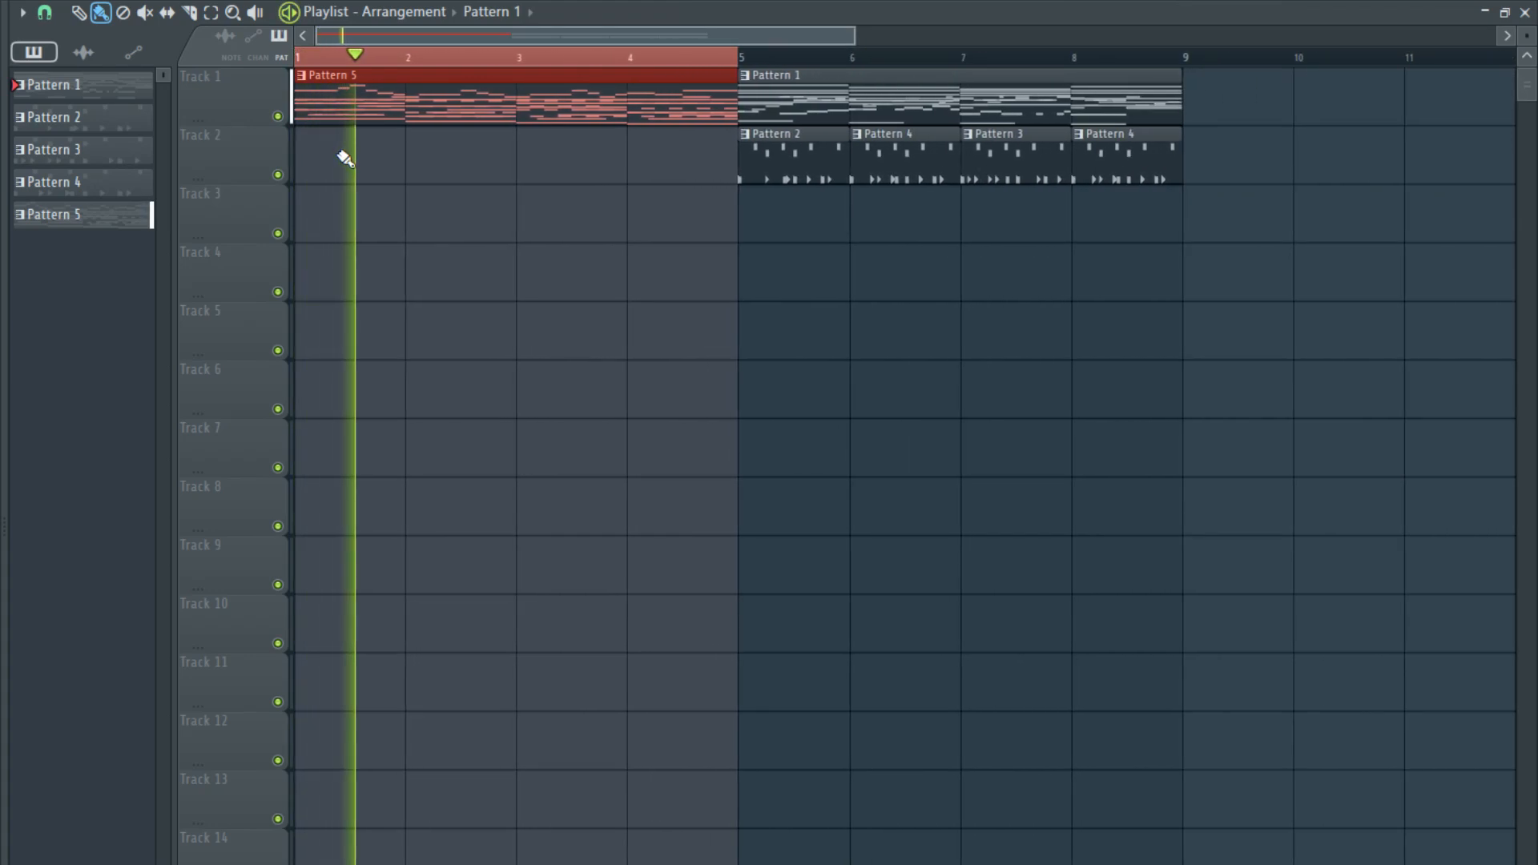
key(ctrl+d)
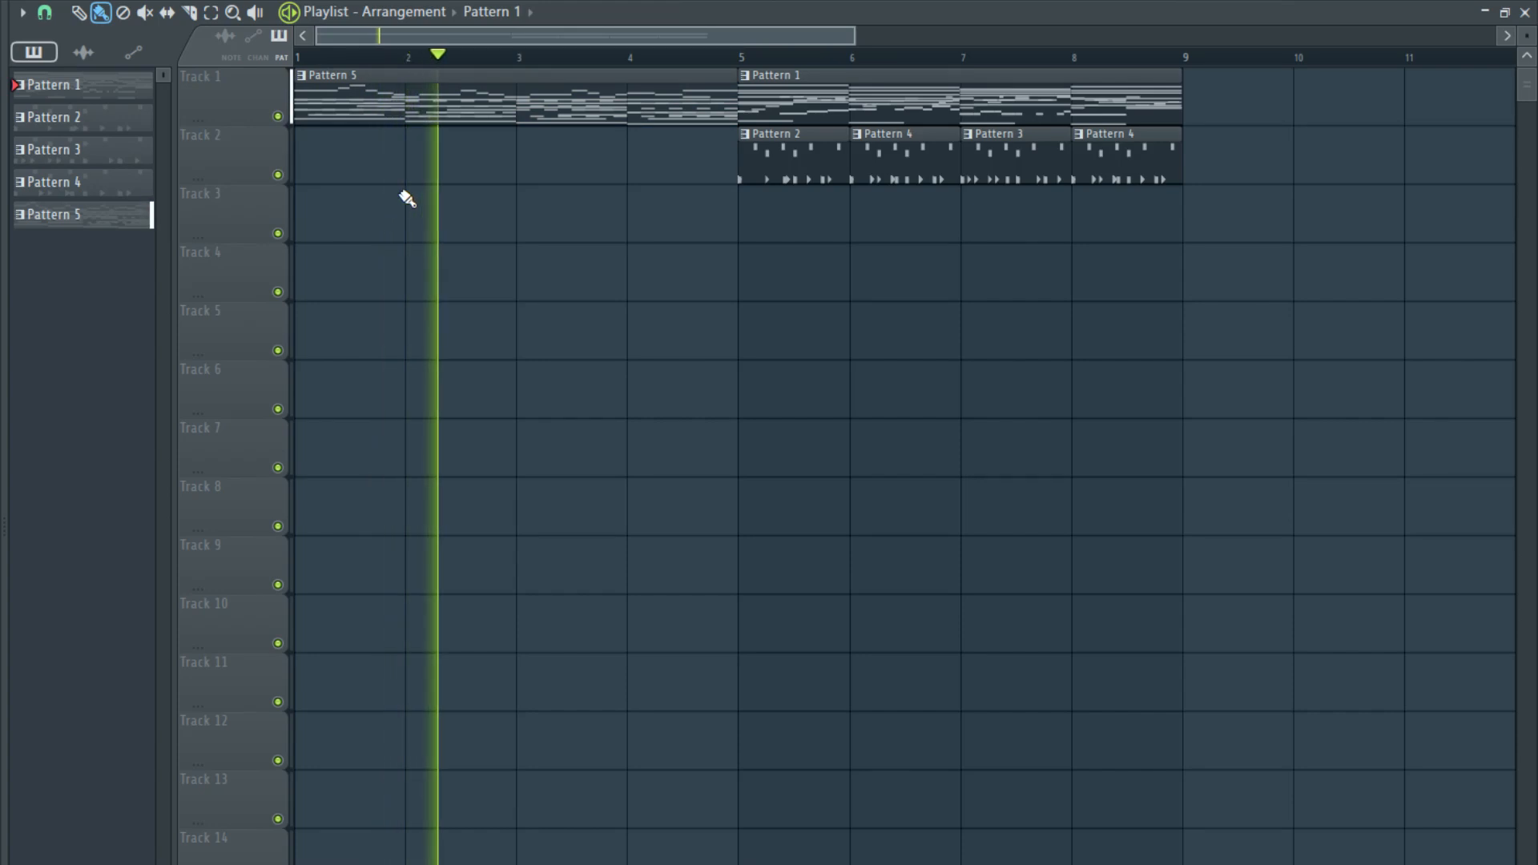
- Open Nexus, adjust its filter modifier cutoff, and create an automation clip for that cutoff in the playlist
key(F6)
scroll(781, 441, down, 5)
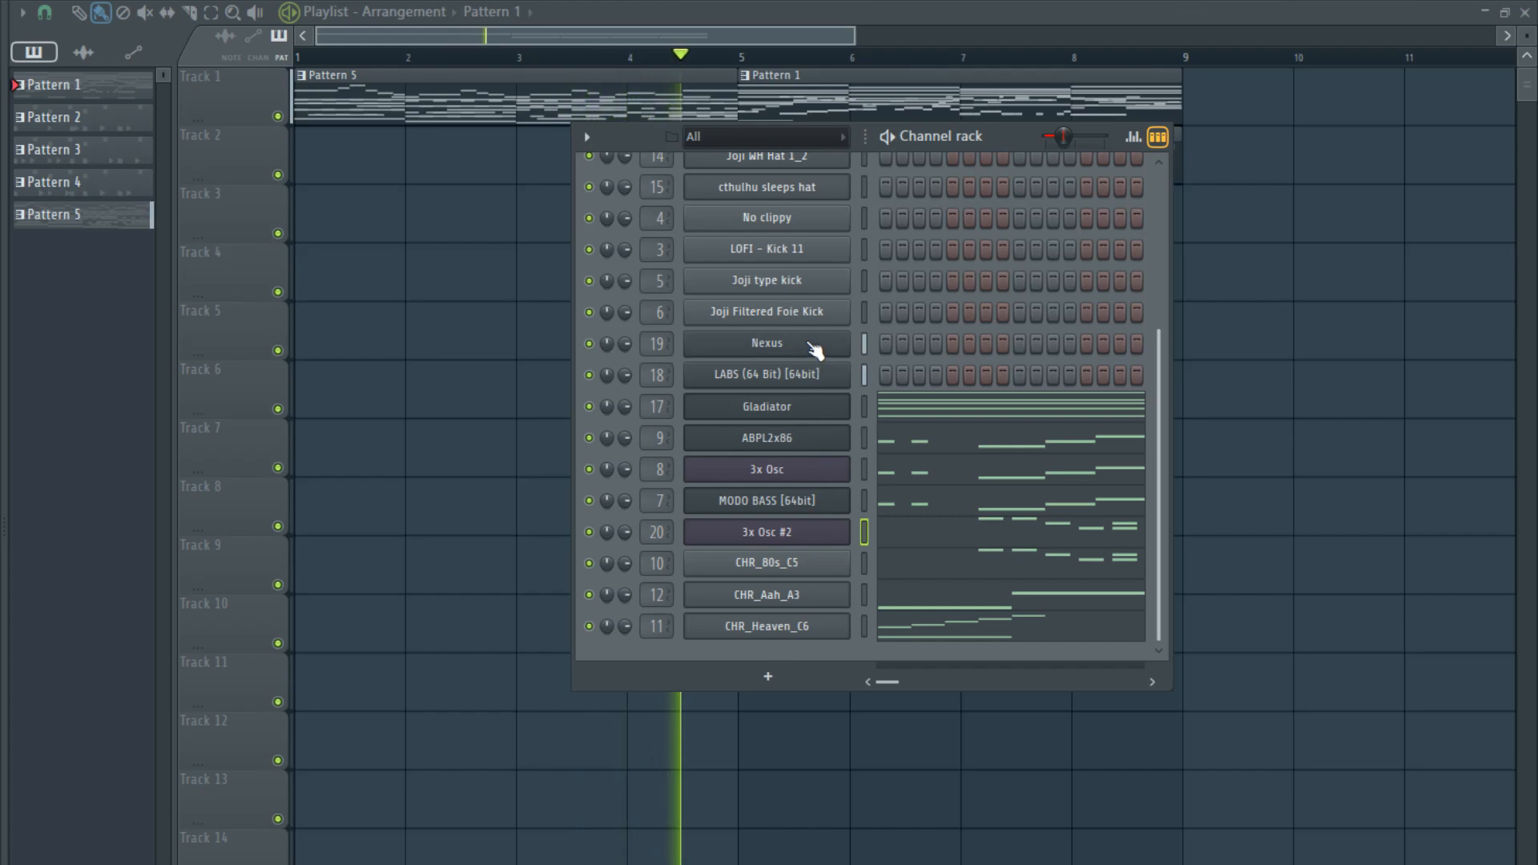
click(782, 343)
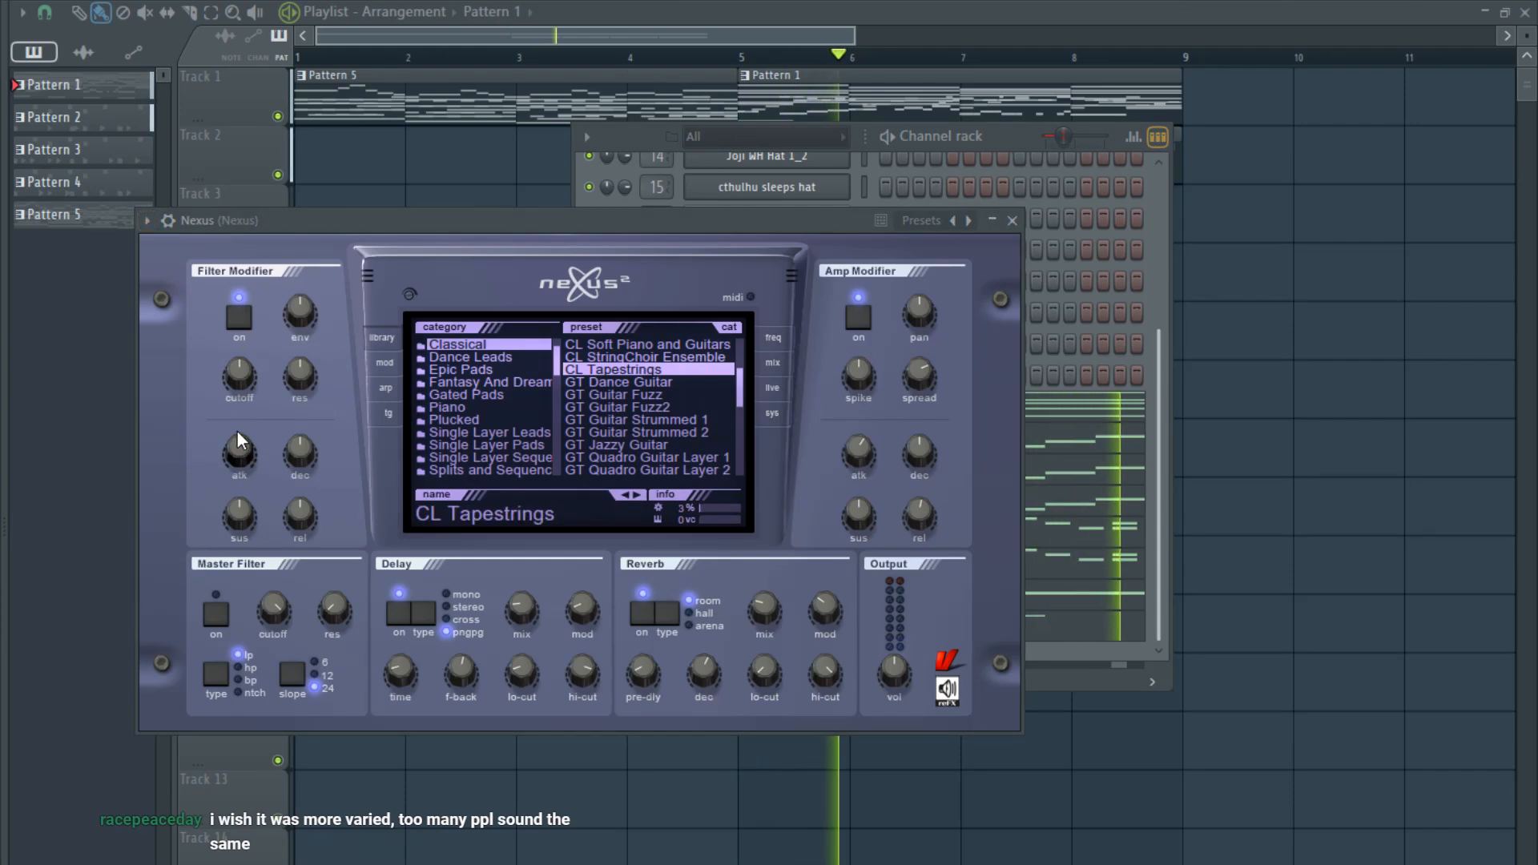
drag(240, 376, 239, 432)
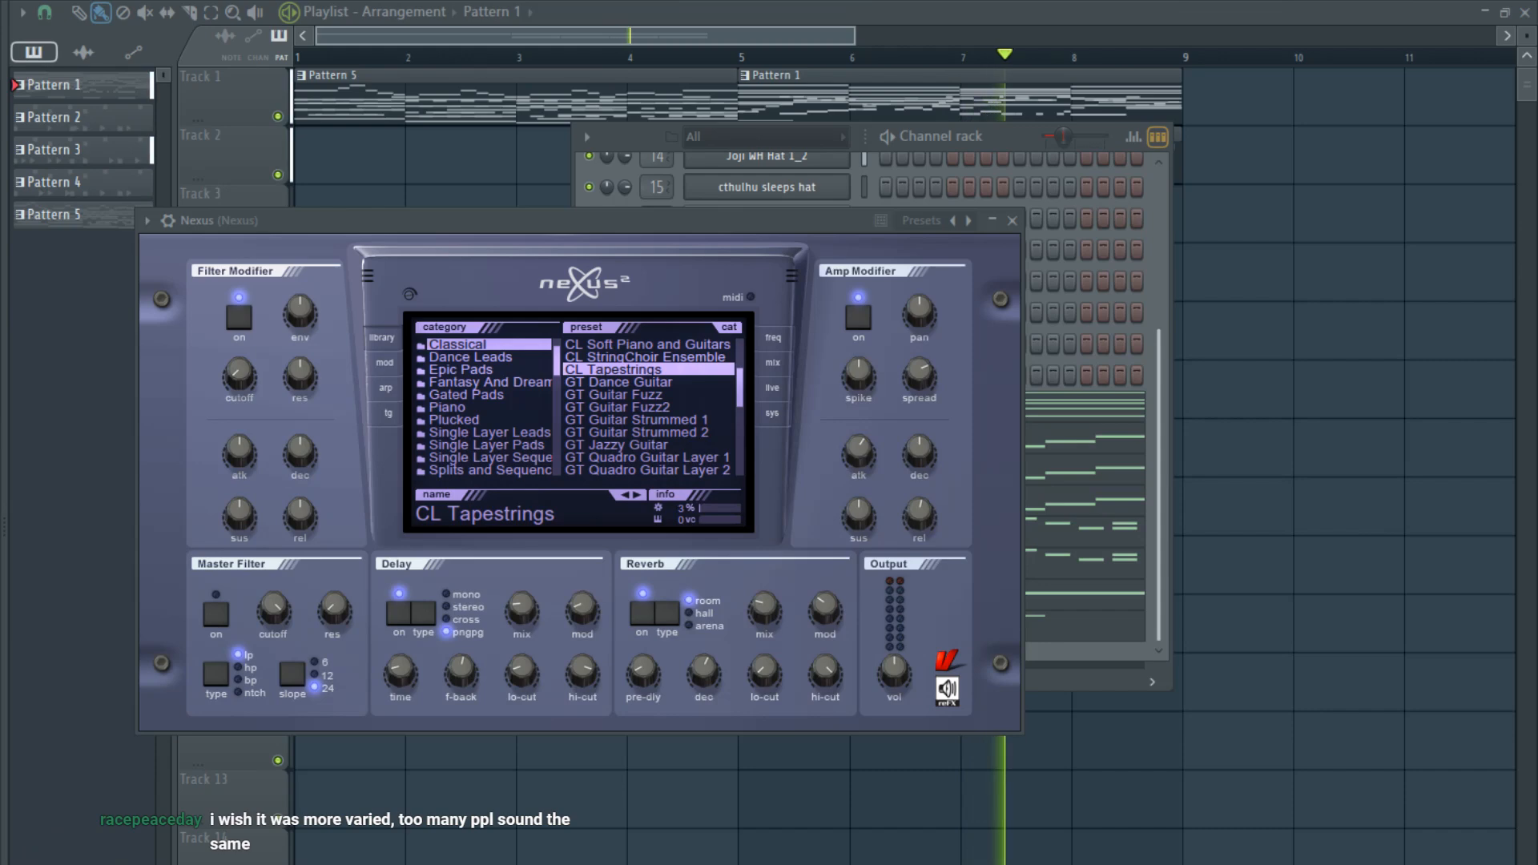
click(288, 189)
click(267, 197)
- Shape the Nexus cutoff automation to rise from bar 1 to a new point at bar 5 and hold that level to bar 9, and audition it
right_click(741, 239)
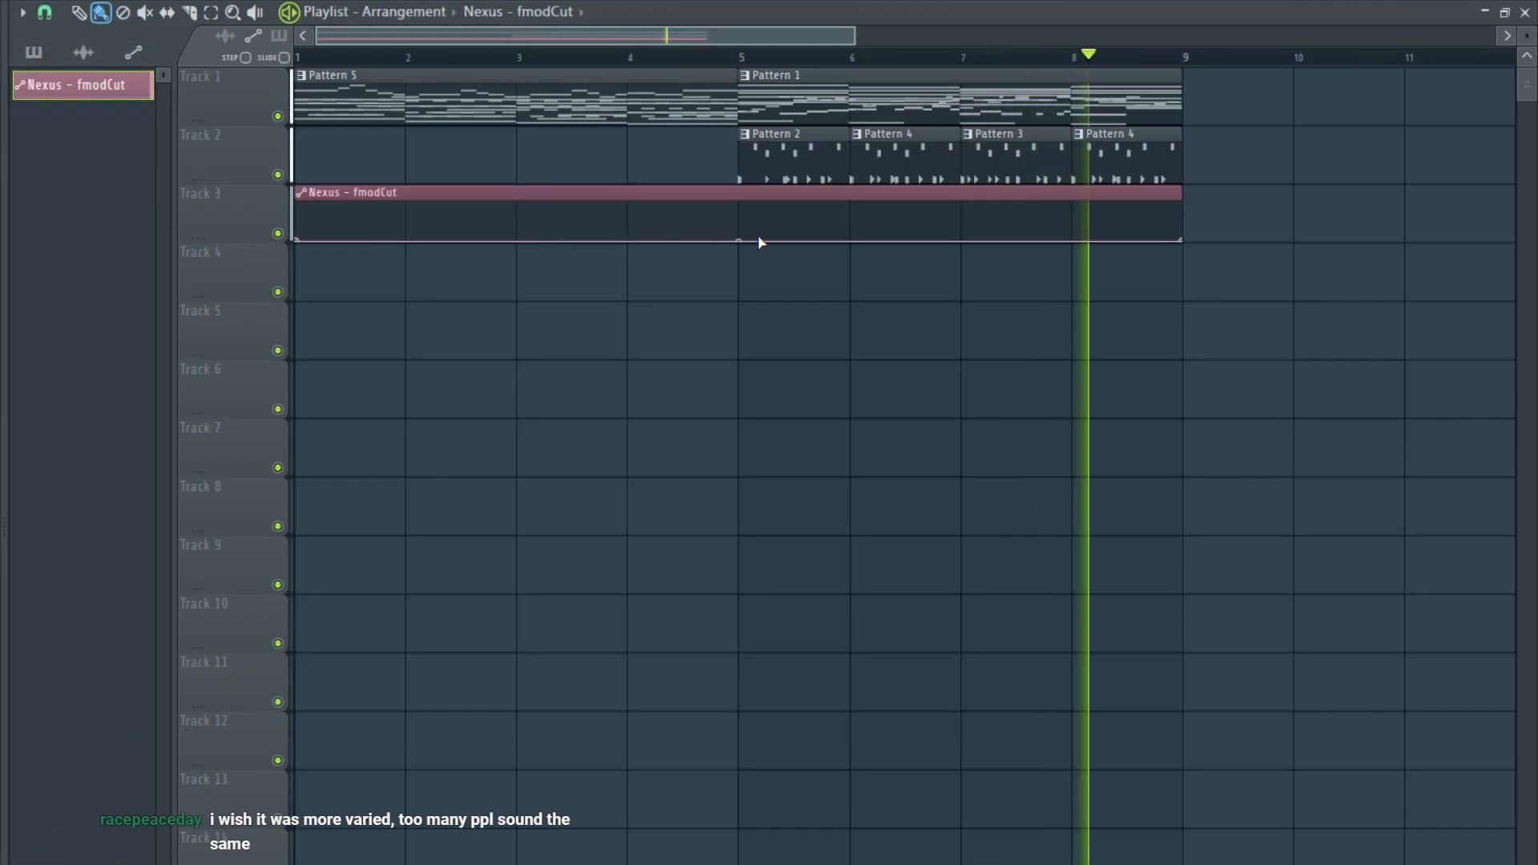
drag(741, 240, 745, 223)
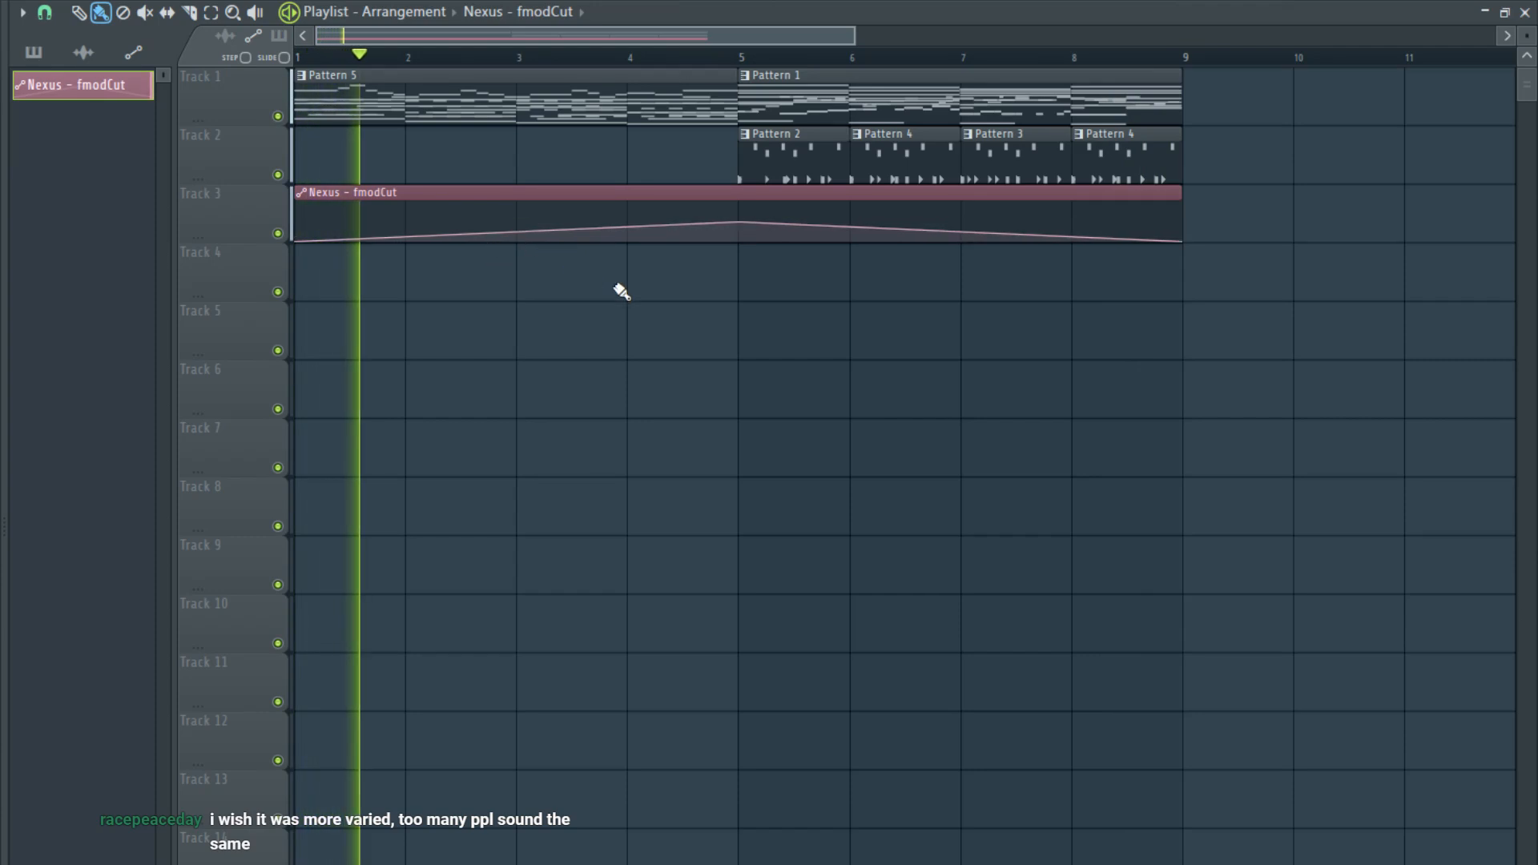
drag(1183, 239, 1186, 225)
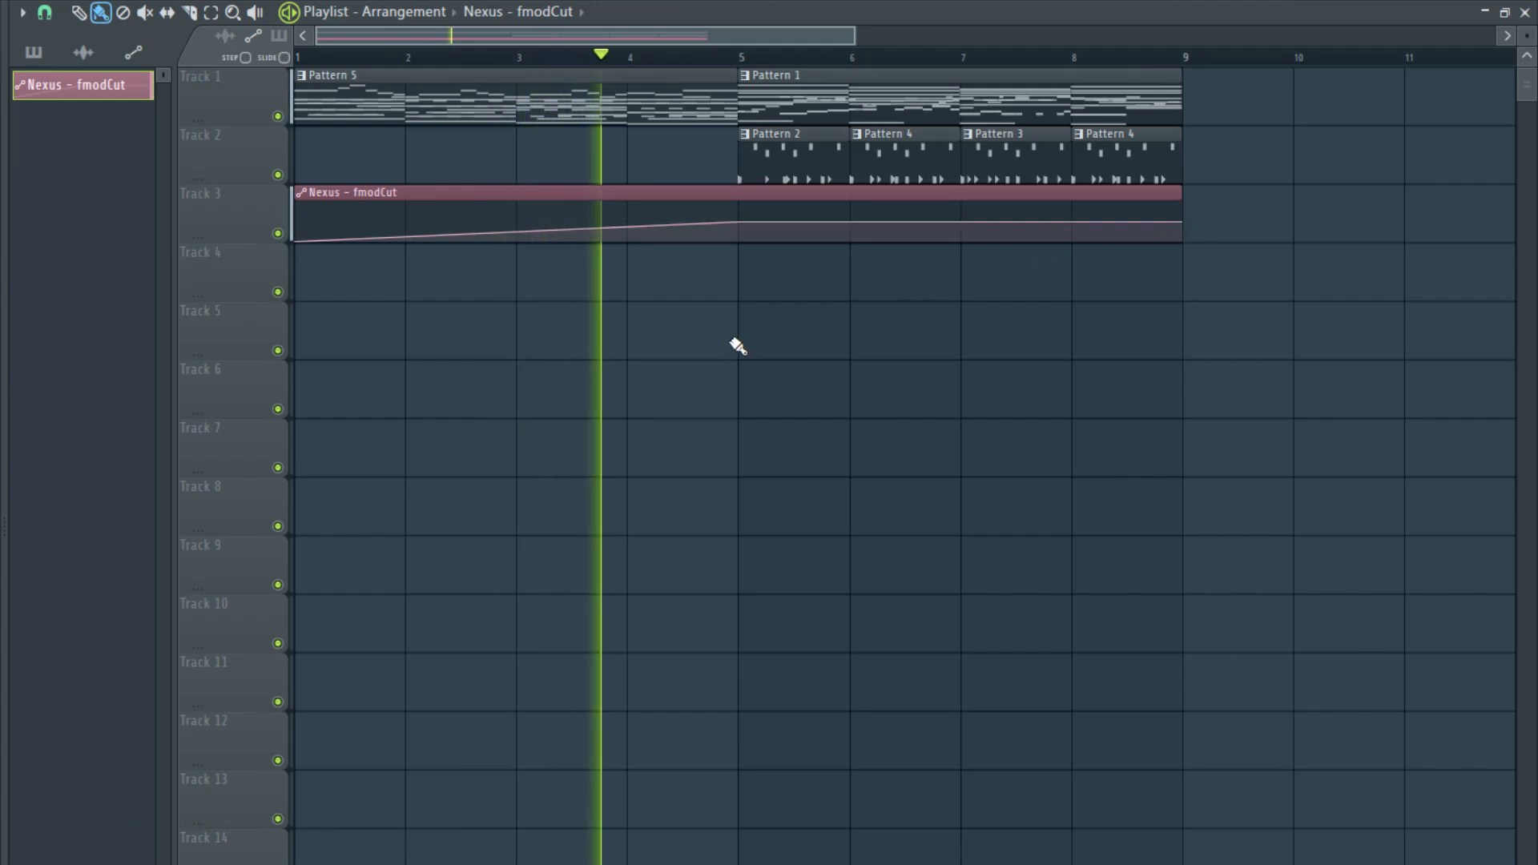
click(297, 57)
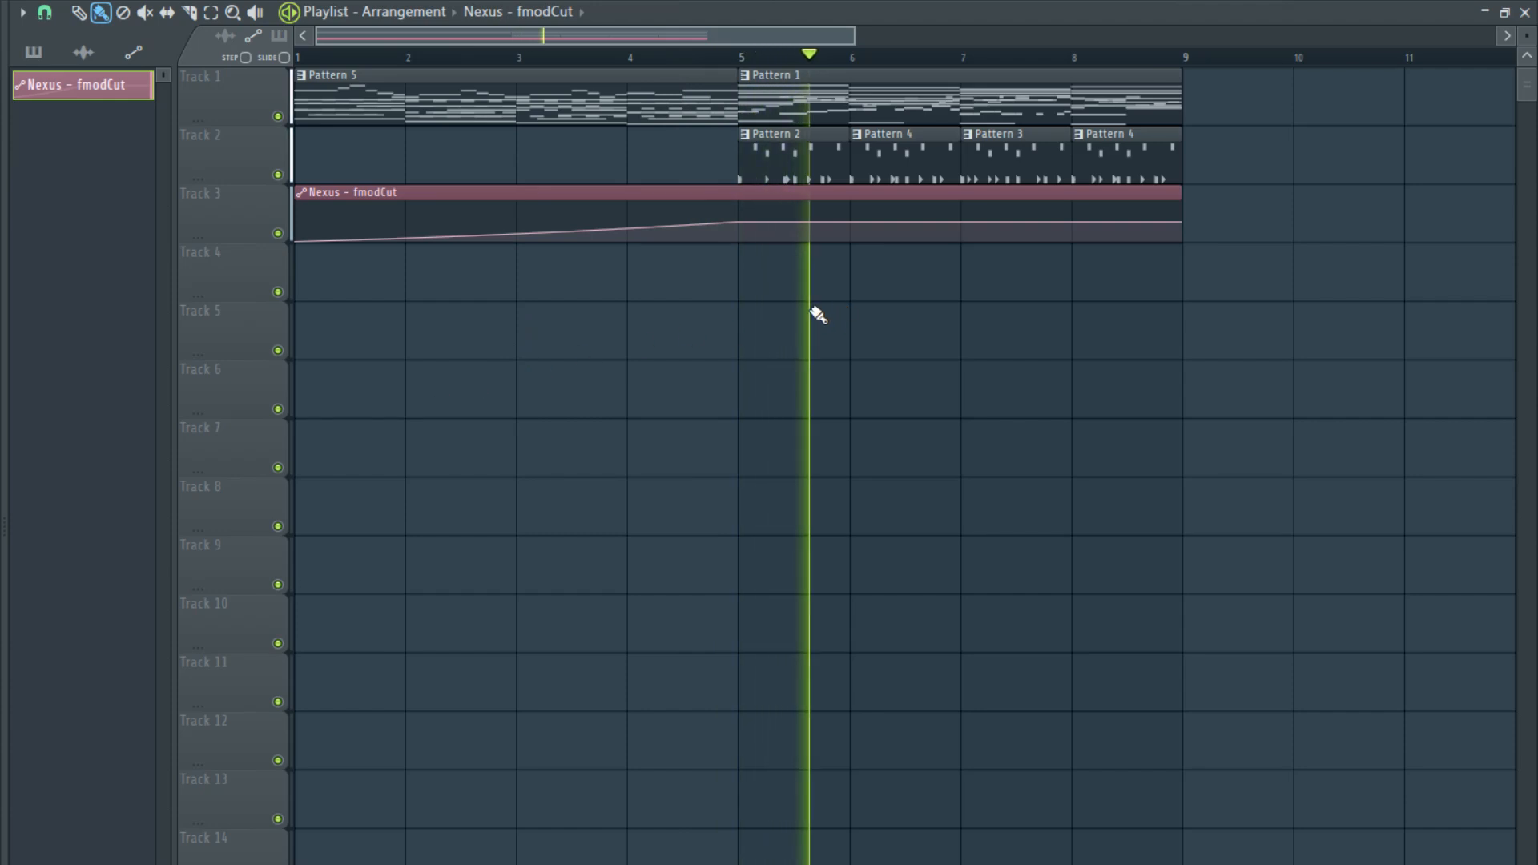
key(space)
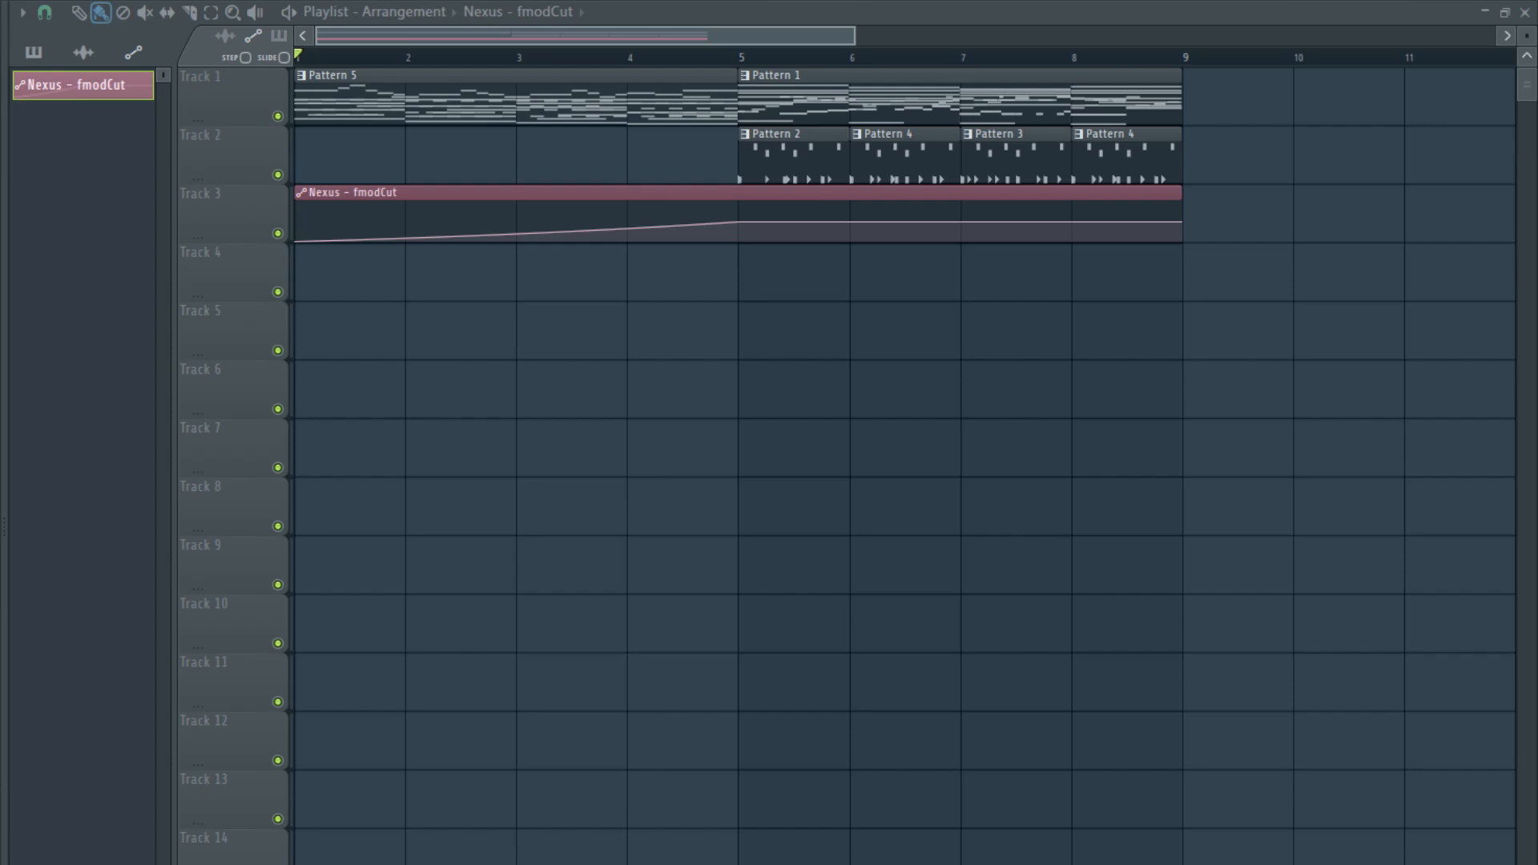
- Add the Crash 2 sample to Track 4, reversed, and position it so its swell peaks at bar 5
drag(281, 560, 882, 275)
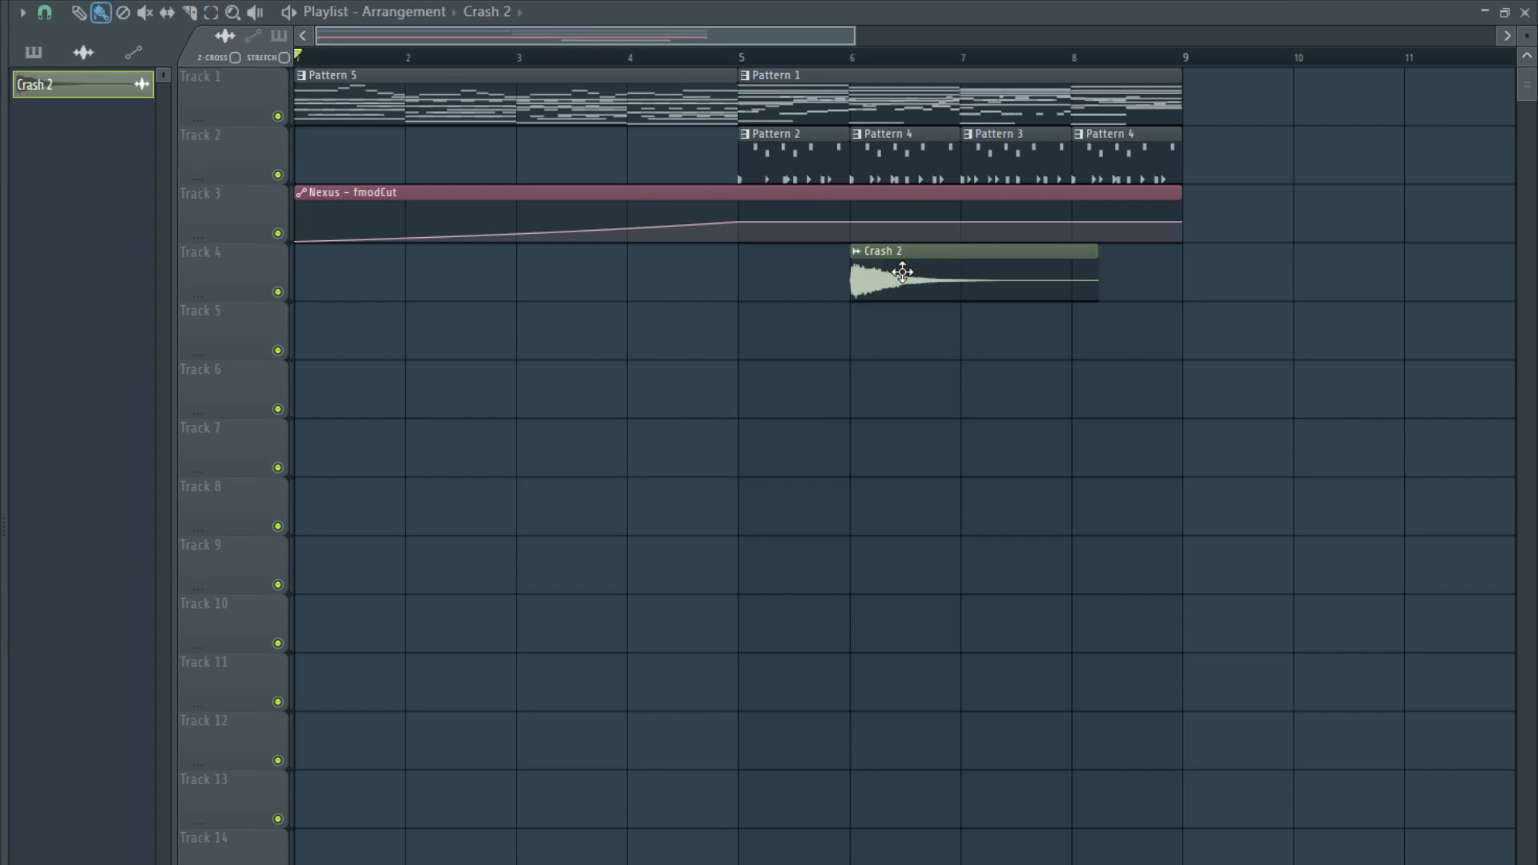
double_click(889, 290)
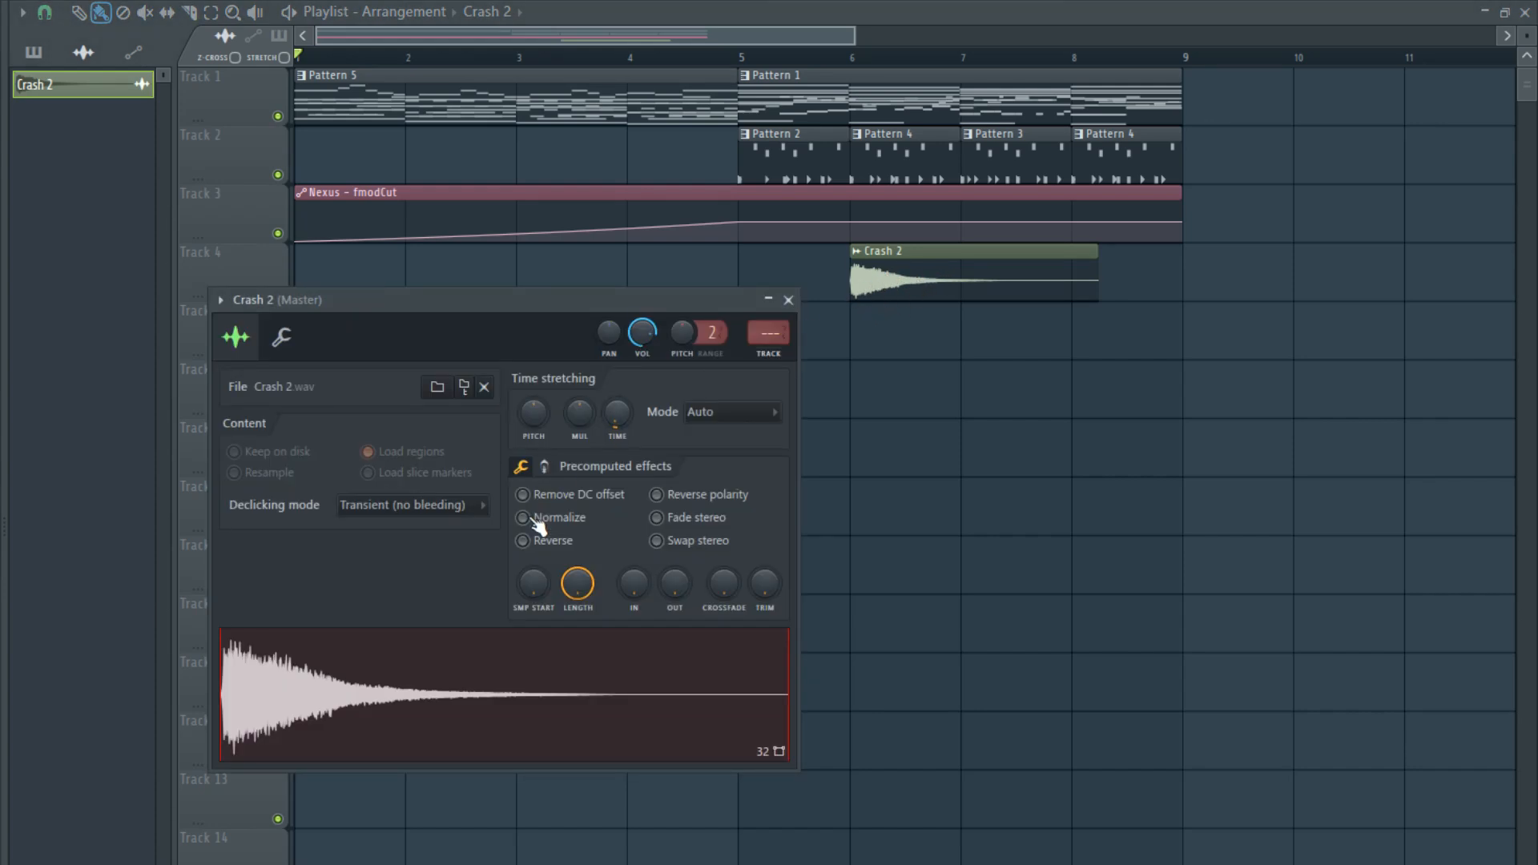
click(523, 541)
key(Escape)
drag(973, 278, 618, 278)
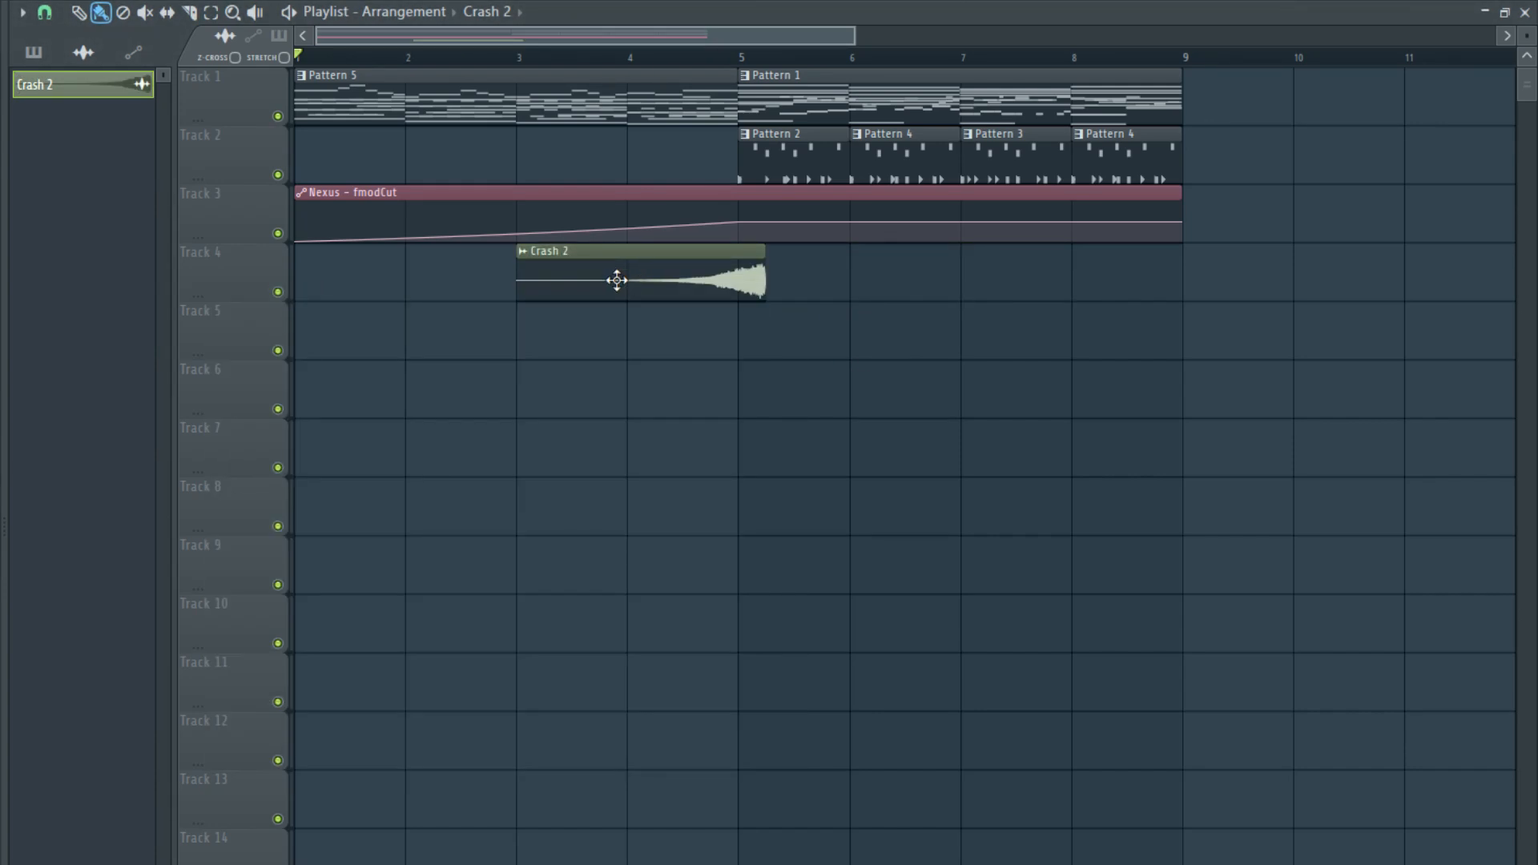
scroll(721, 336, up, 5)
scroll(681, 288, up, 4)
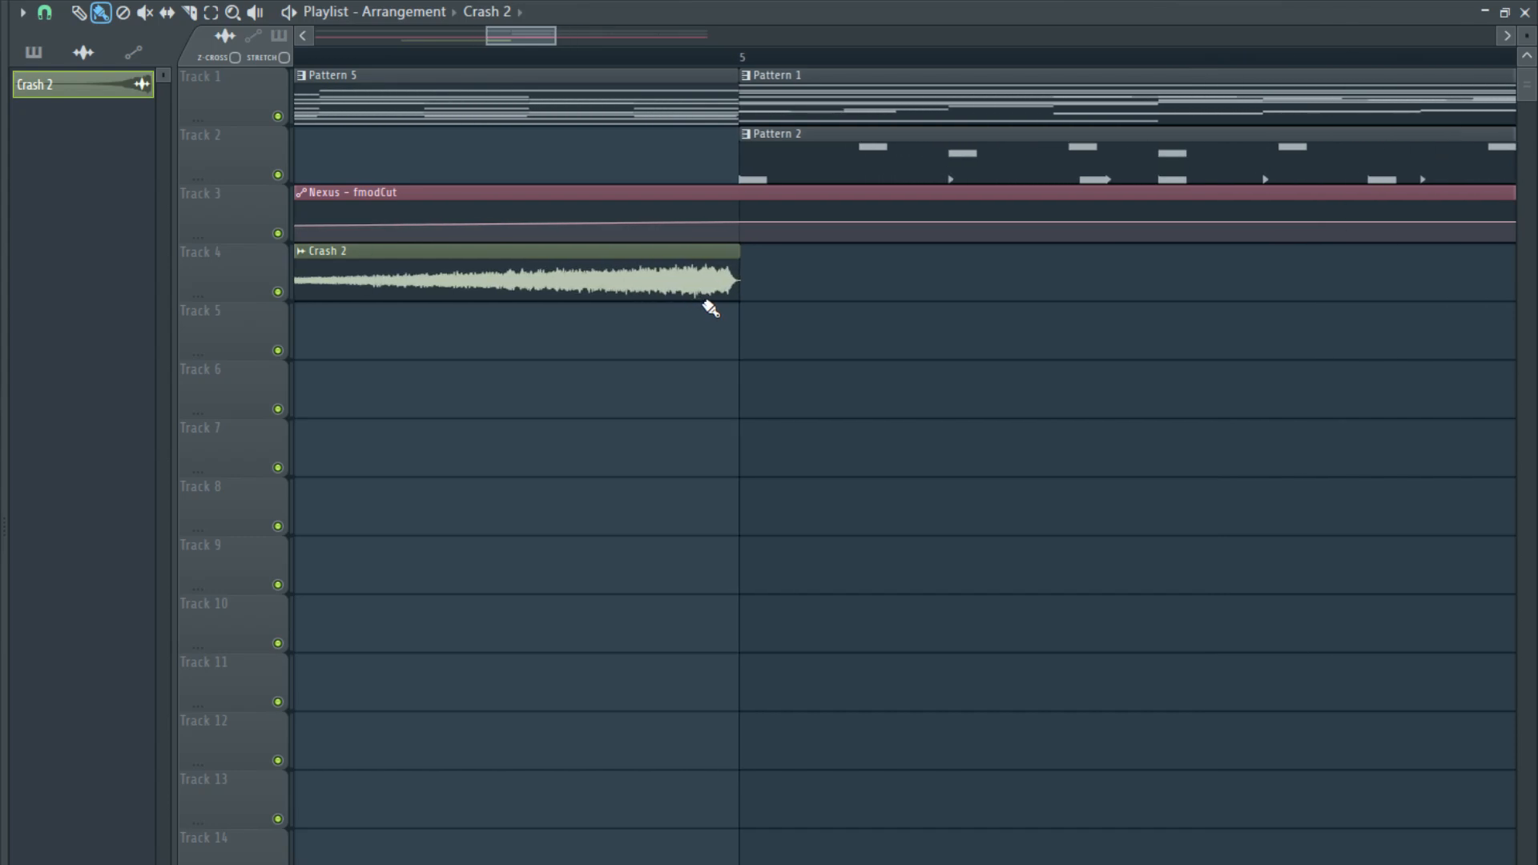
- Route Crash 2 to mixer track 21, lower its fader and widen its stereo separation
double_click(690, 296)
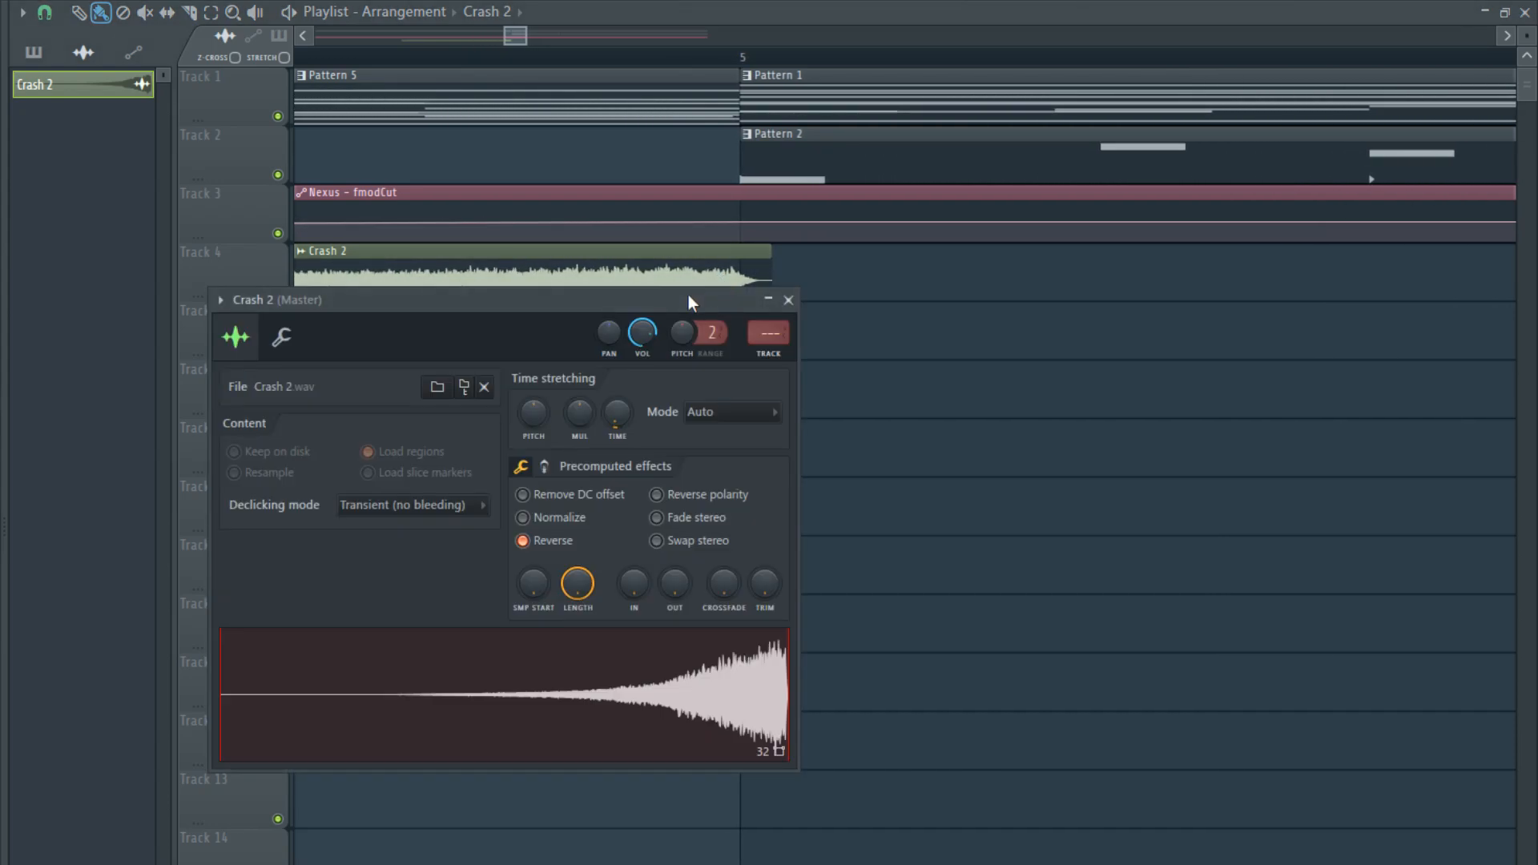
click(213, 301)
key(ctrl+l)
drag(532, 640, 532, 693)
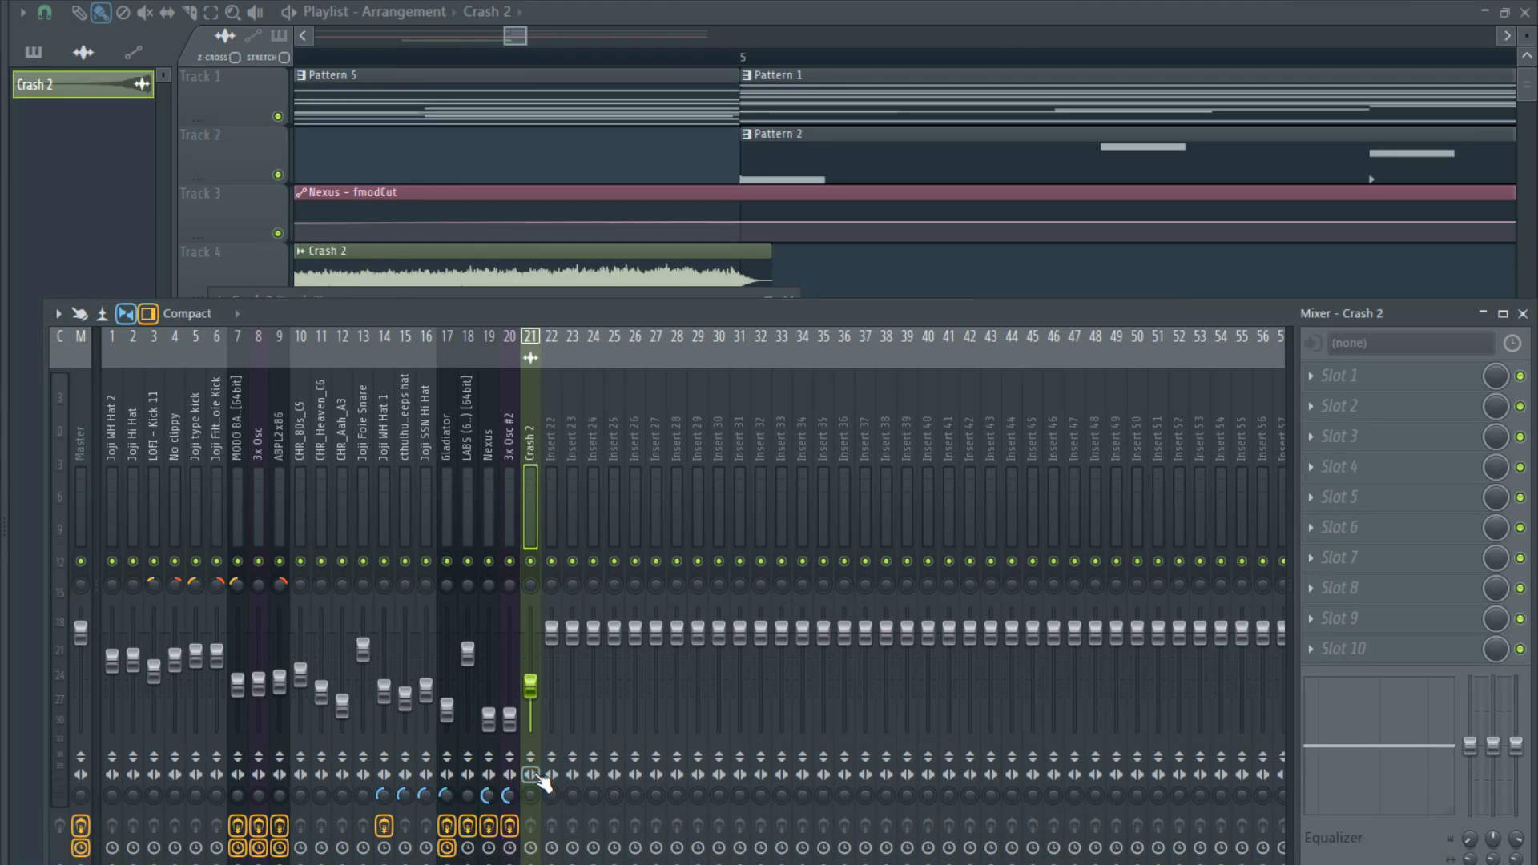
drag(530, 795, 520, 827)
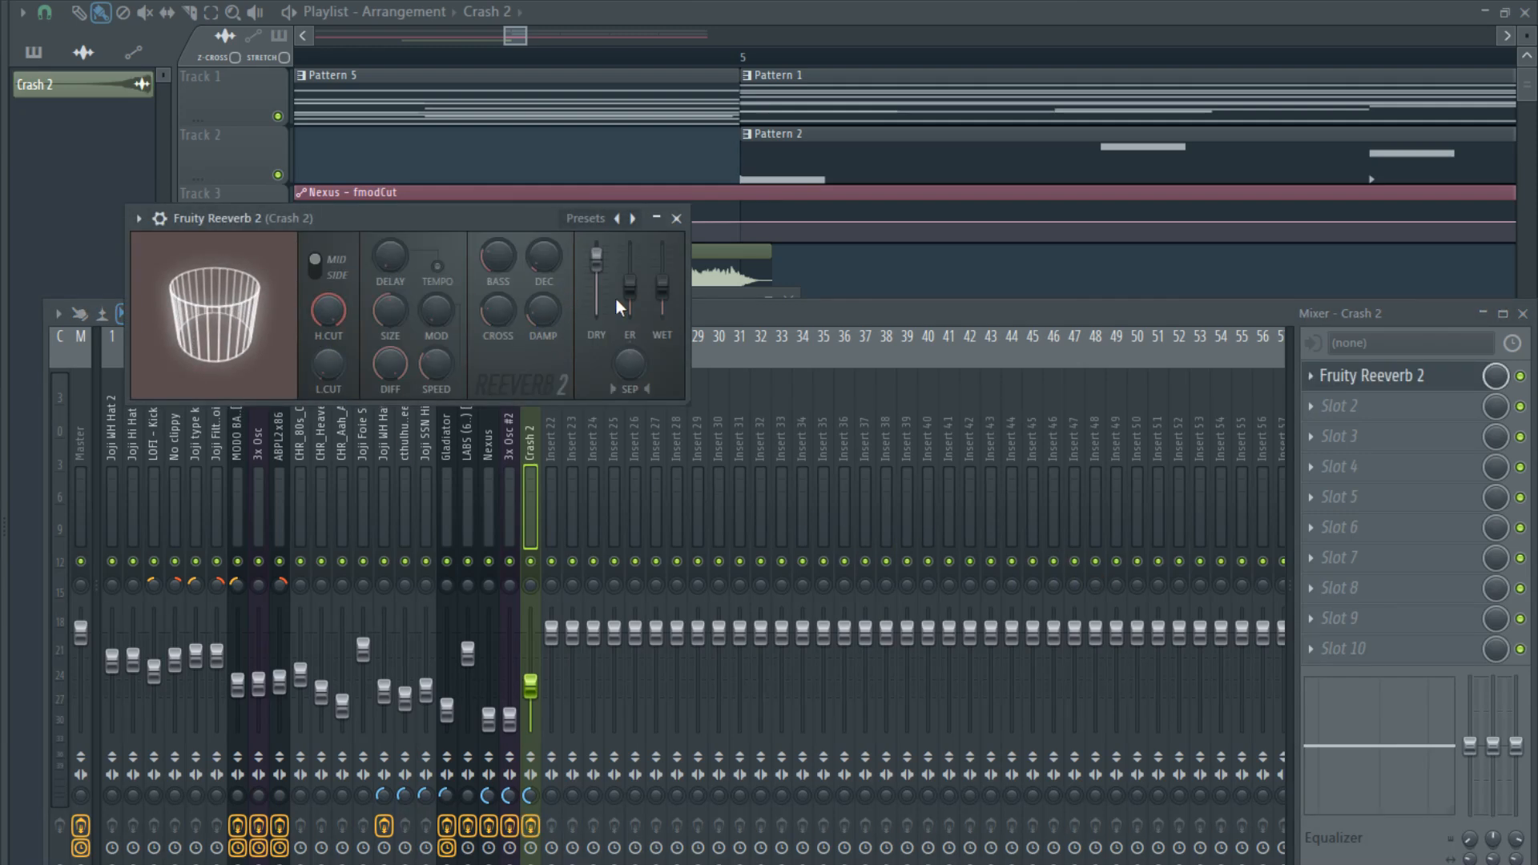
- Add Fruity Reeverb 2 to slot 1 of the Crash 2 track and raise its wet level, decay, damping, high cut and stereo separation
drag(662, 286, 663, 273)
drag(543, 263, 544, 234)
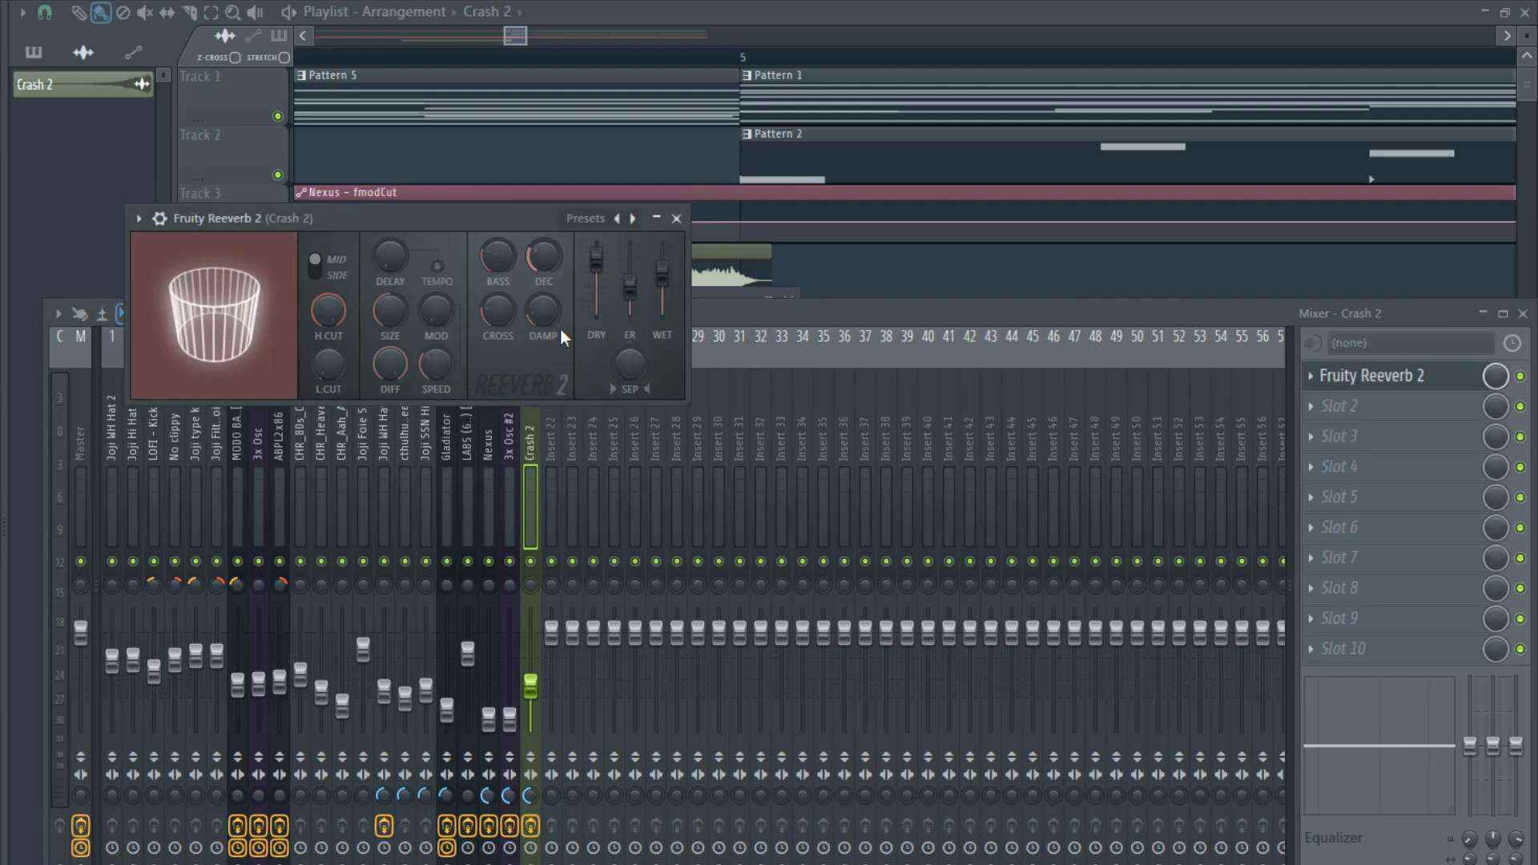
drag(543, 316, 543, 256)
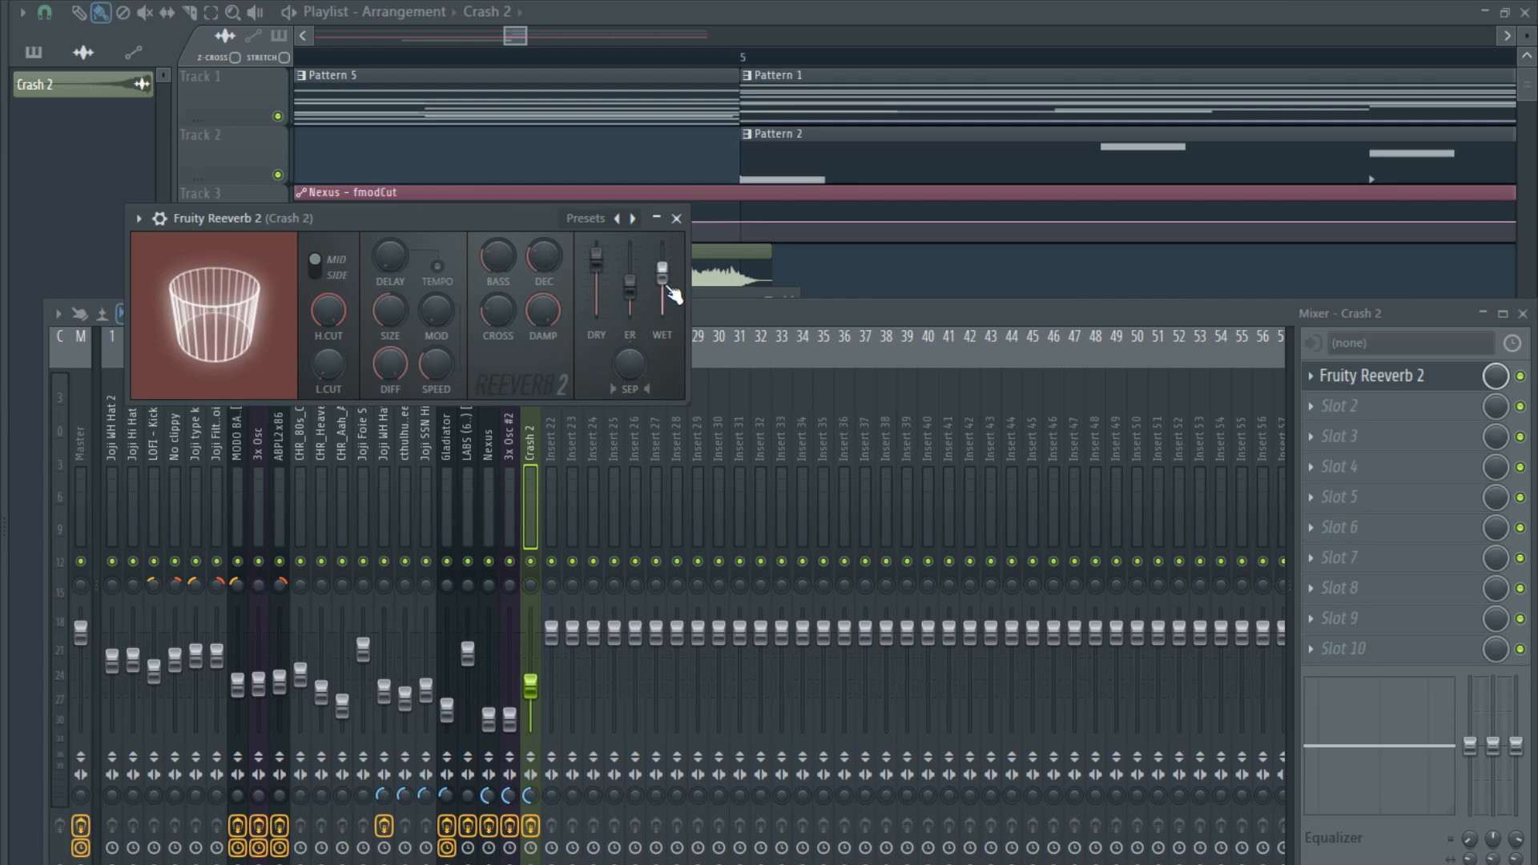
drag(629, 363, 628, 352)
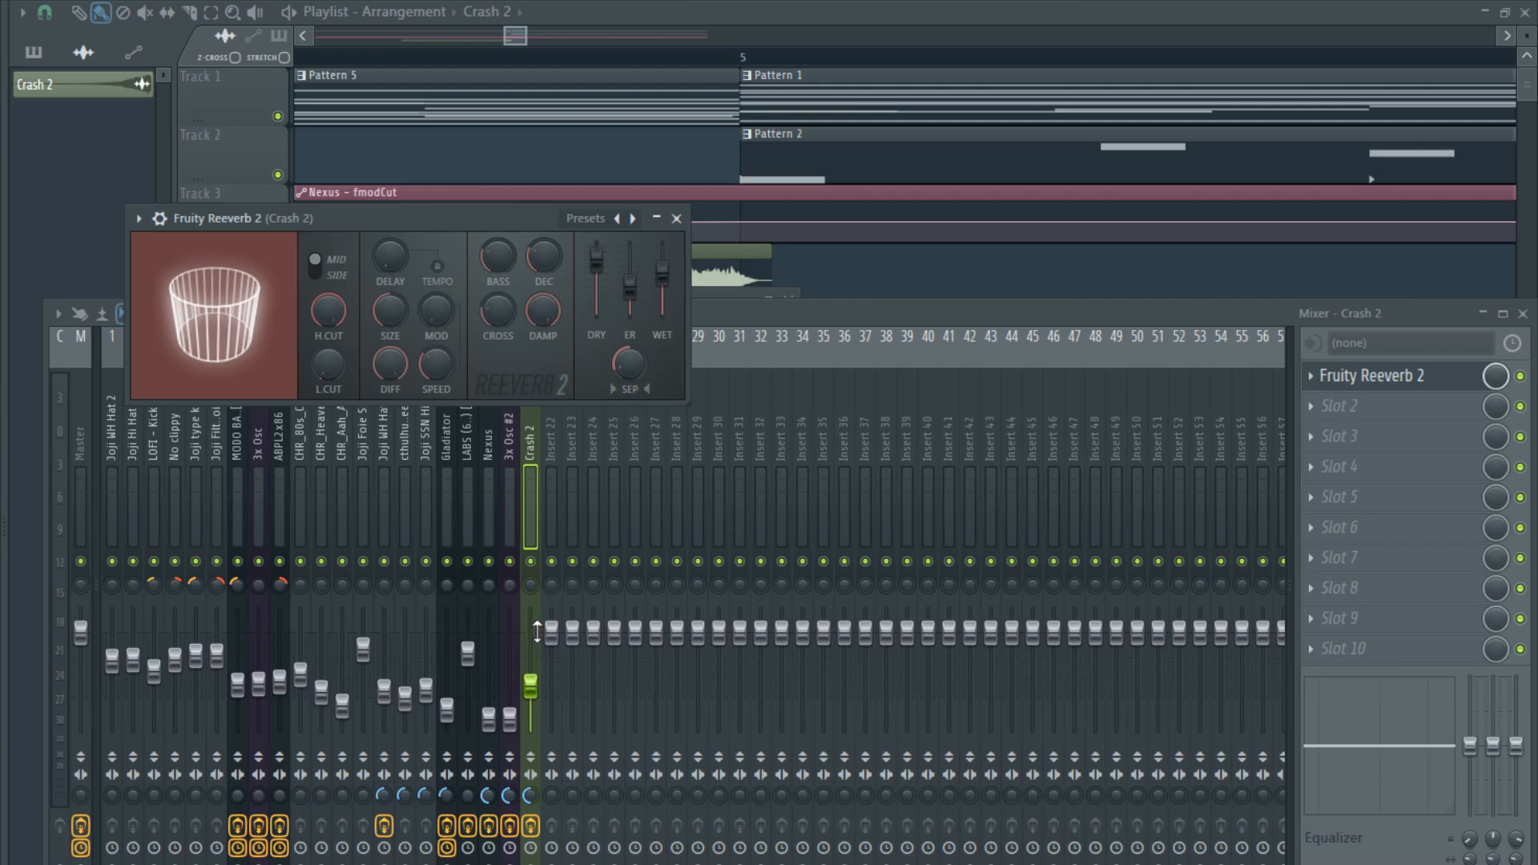
- Sidechain the LOFI - Kick 11 mixer track to Crash 2 and add Fruity Limiter to slot 10 of the Crash 2 track
click(392, 591)
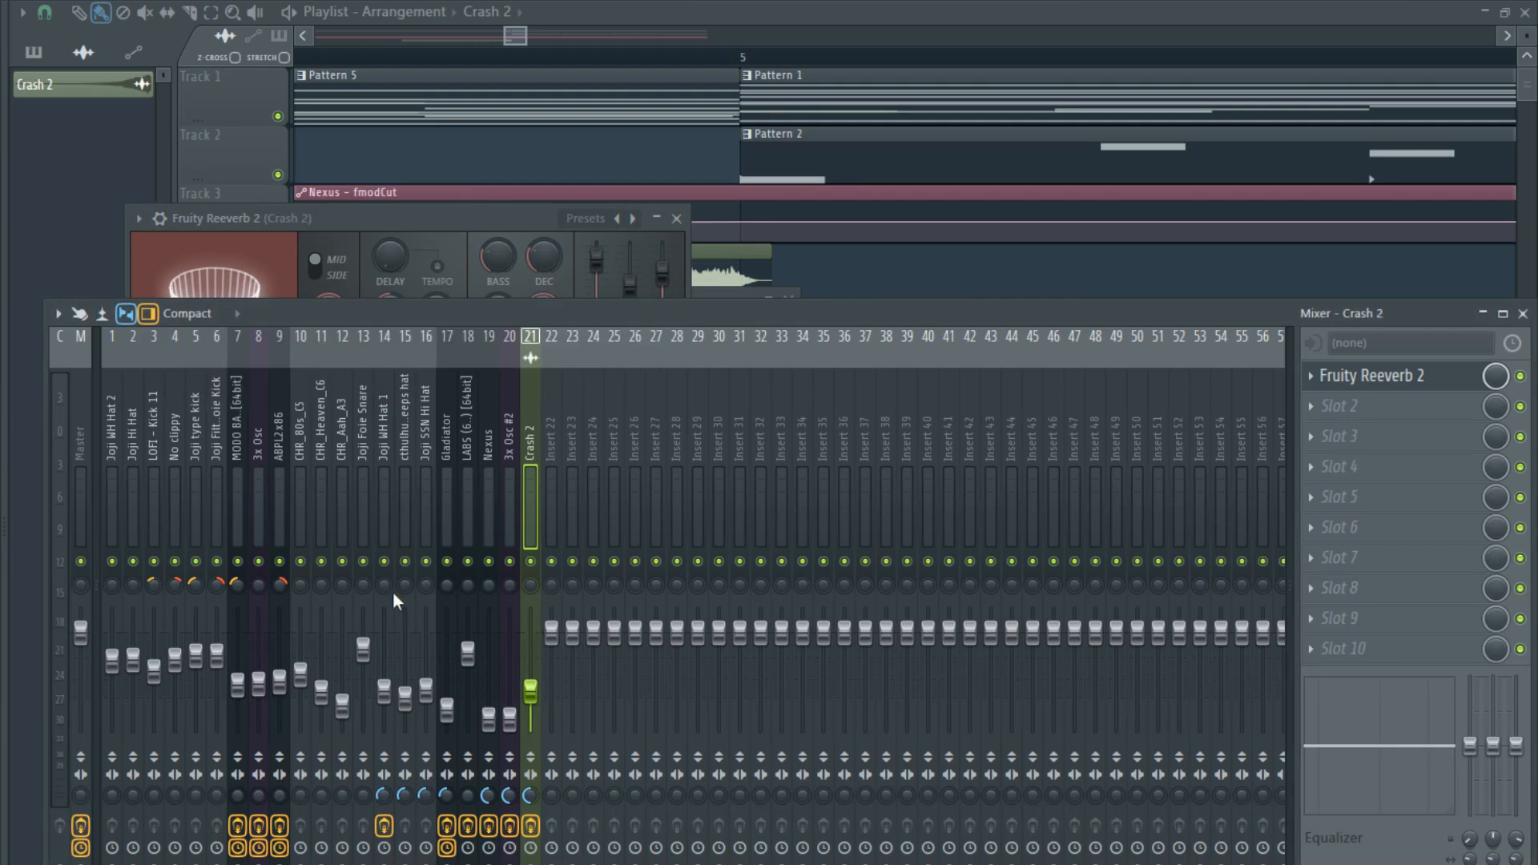
click(151, 514)
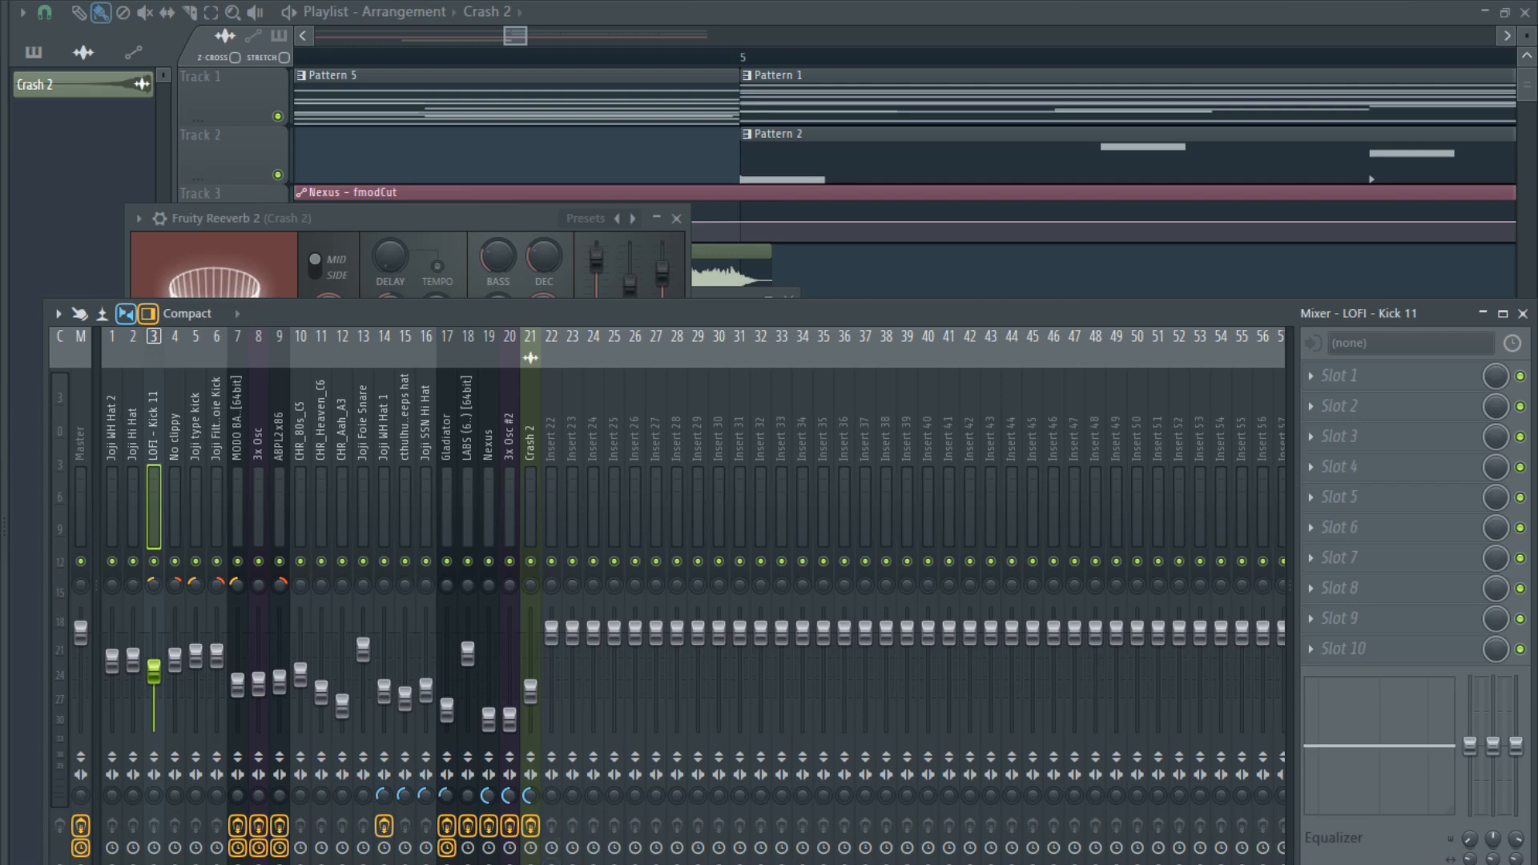
click(536, 523)
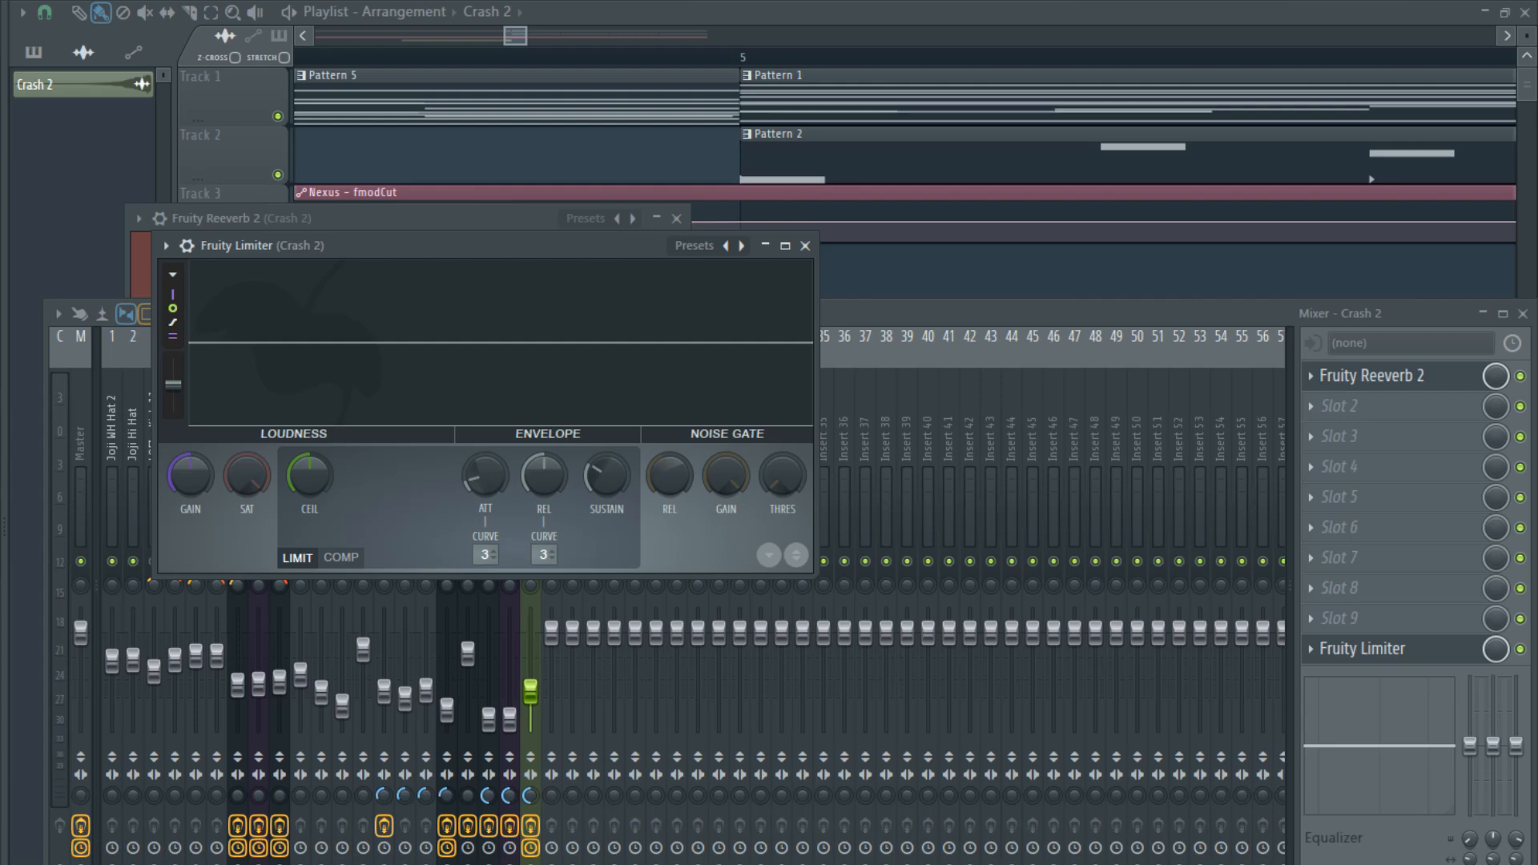
- Play the arrangement from the start and lower the Crash 2 mixer fader further during the transition
click(524, 36)
scroll(481, 443, down, 8)
scroll(476, 463, down, 4)
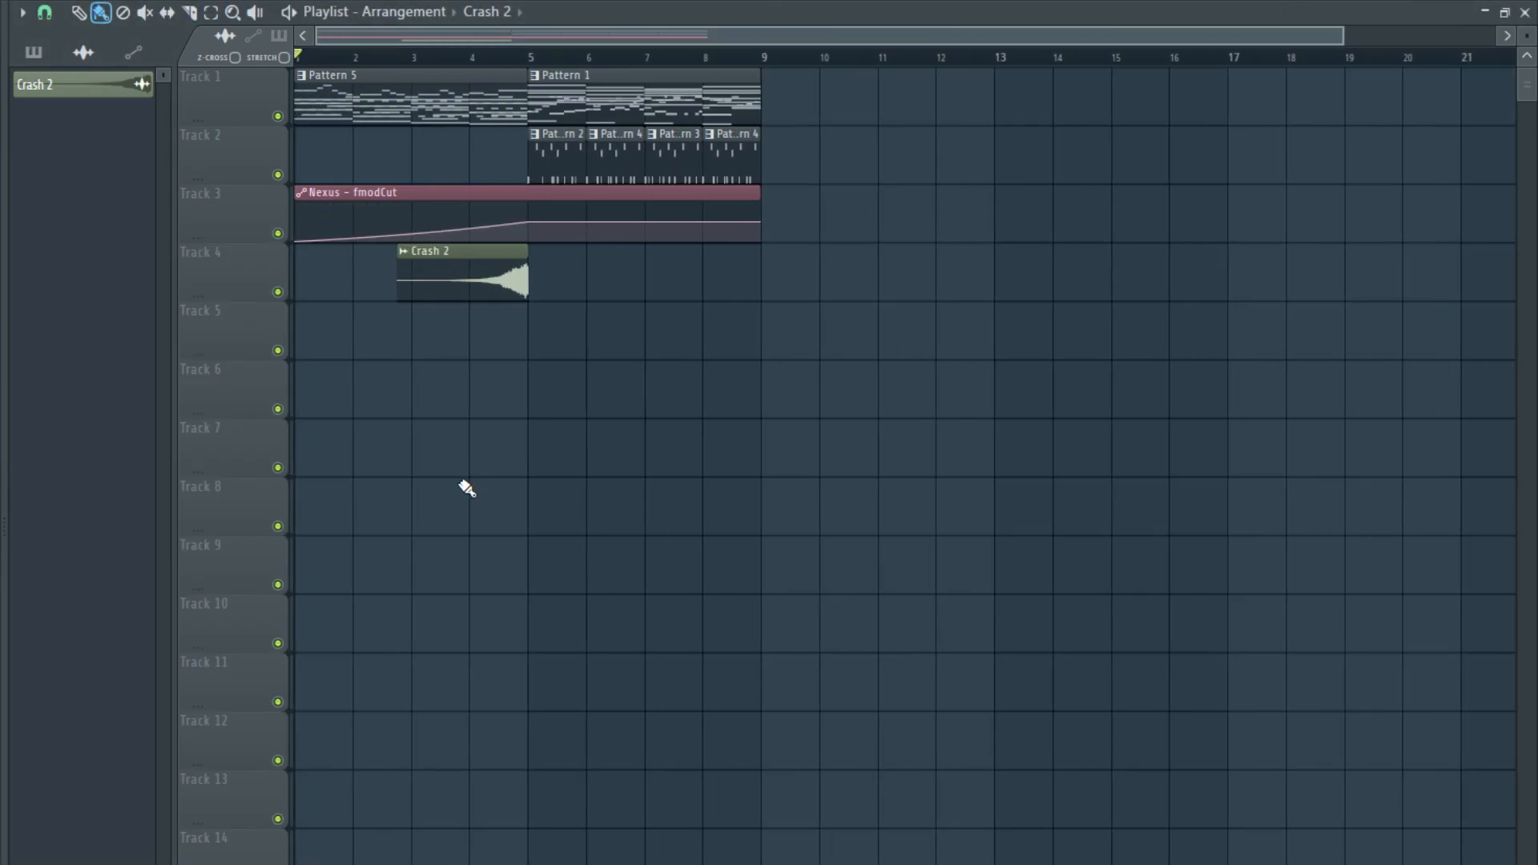
key(space)
key(F9)
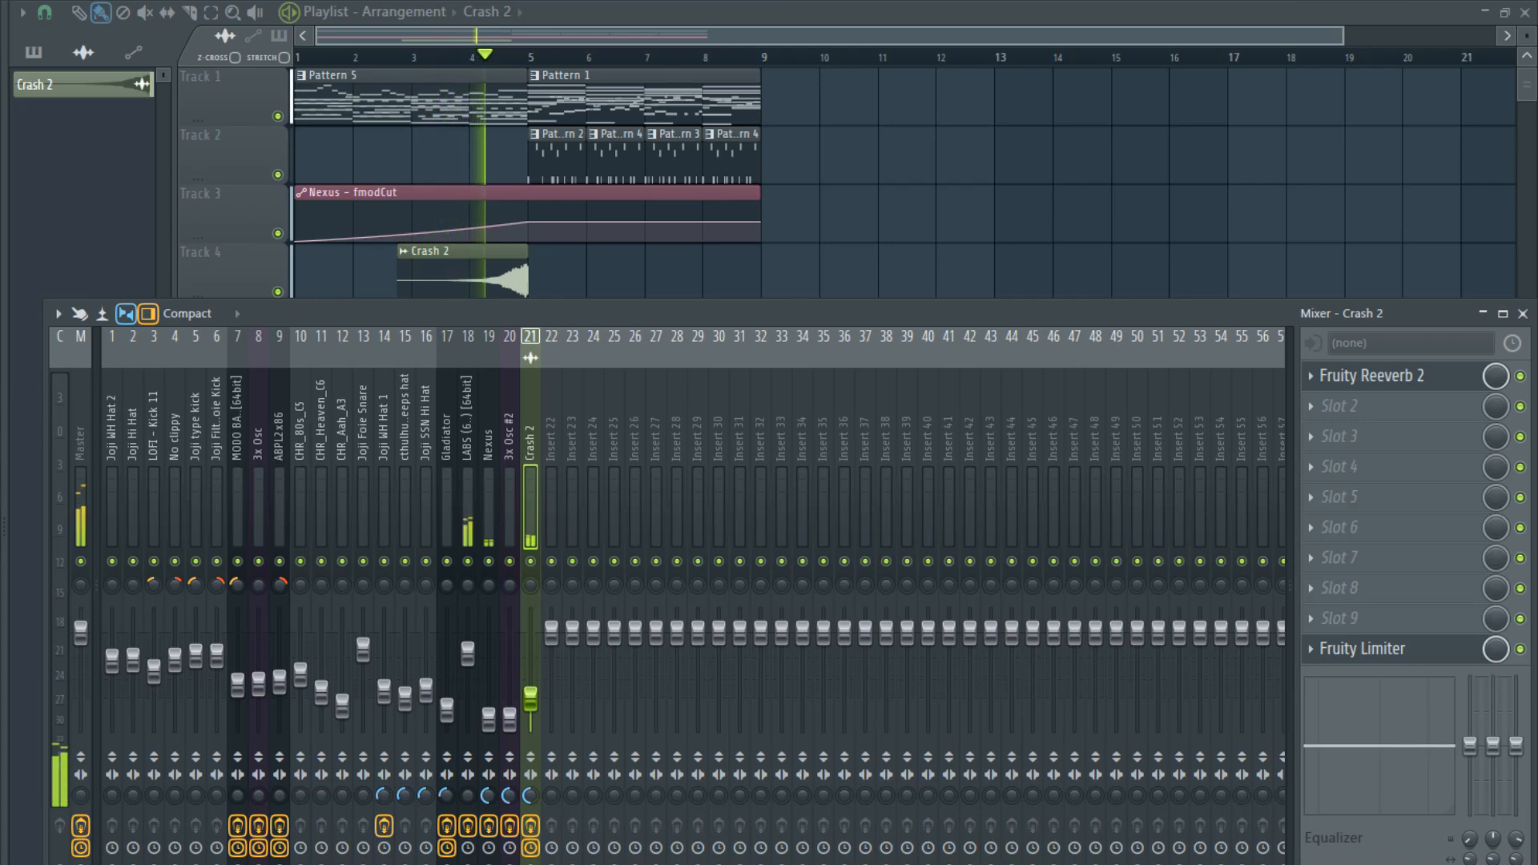
drag(534, 706, 535, 721)
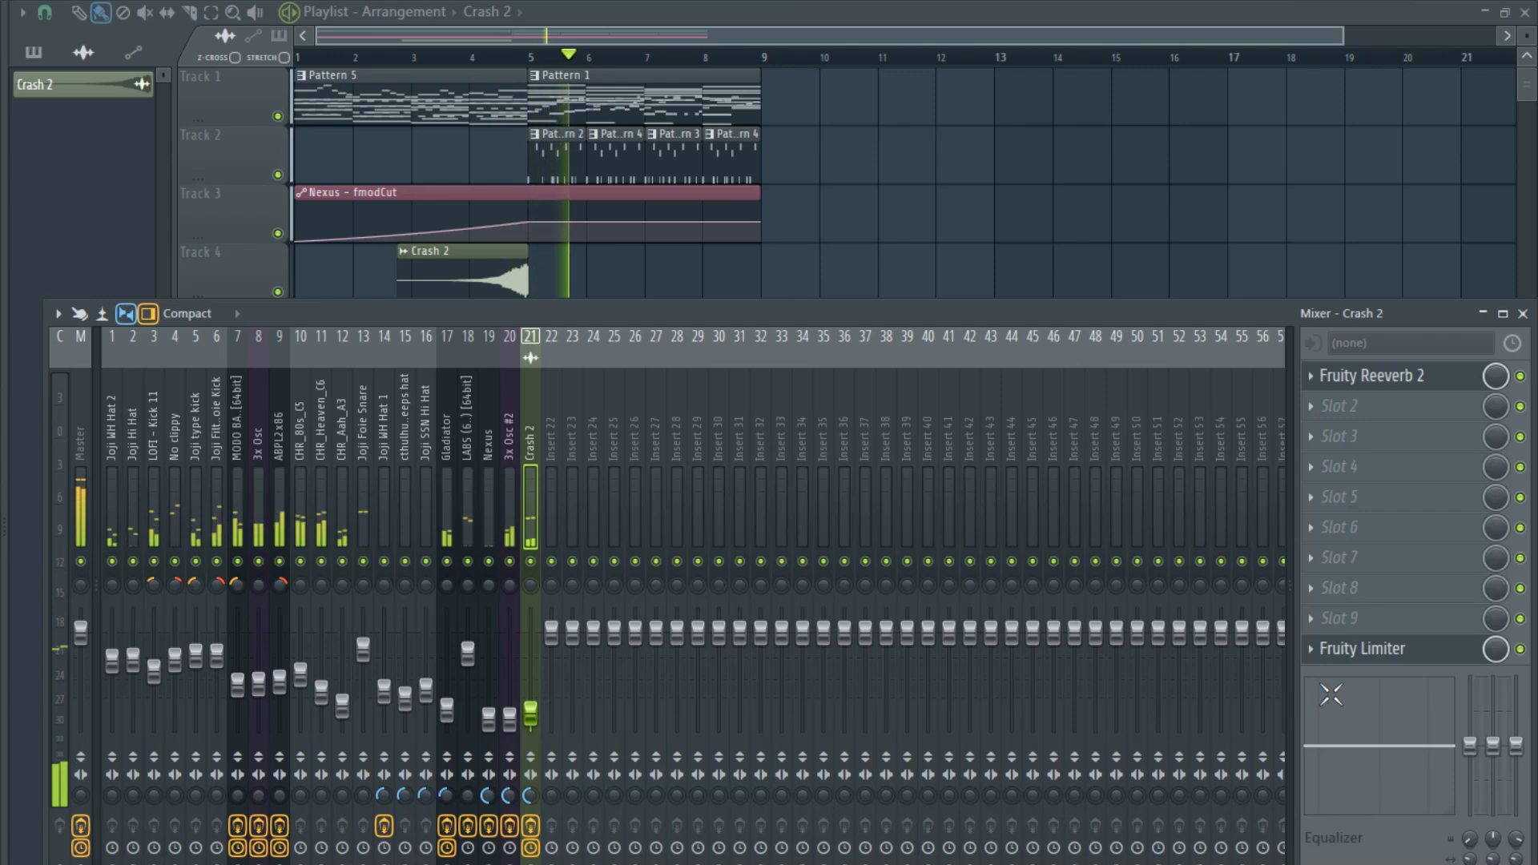
- Set the Crash 2 Fruity Limiter to compressor mode with sidechain input 1, a low threshold and a higher ratio, and audition the ducking
click(1371, 377)
click(1362, 651)
key(space)
click(340, 559)
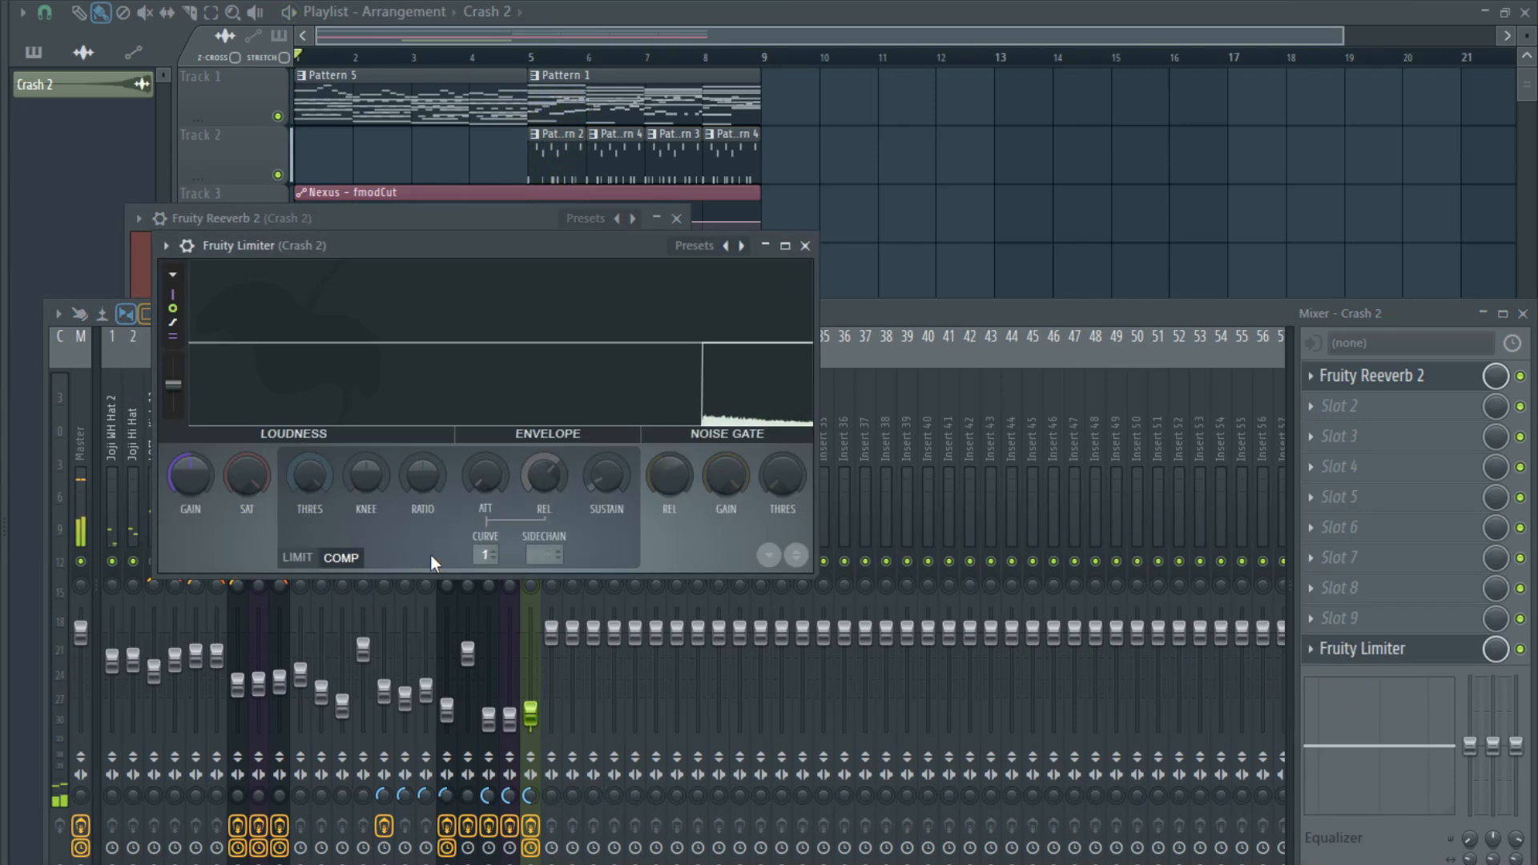
drag(548, 556, 548, 546)
drag(322, 476, 322, 551)
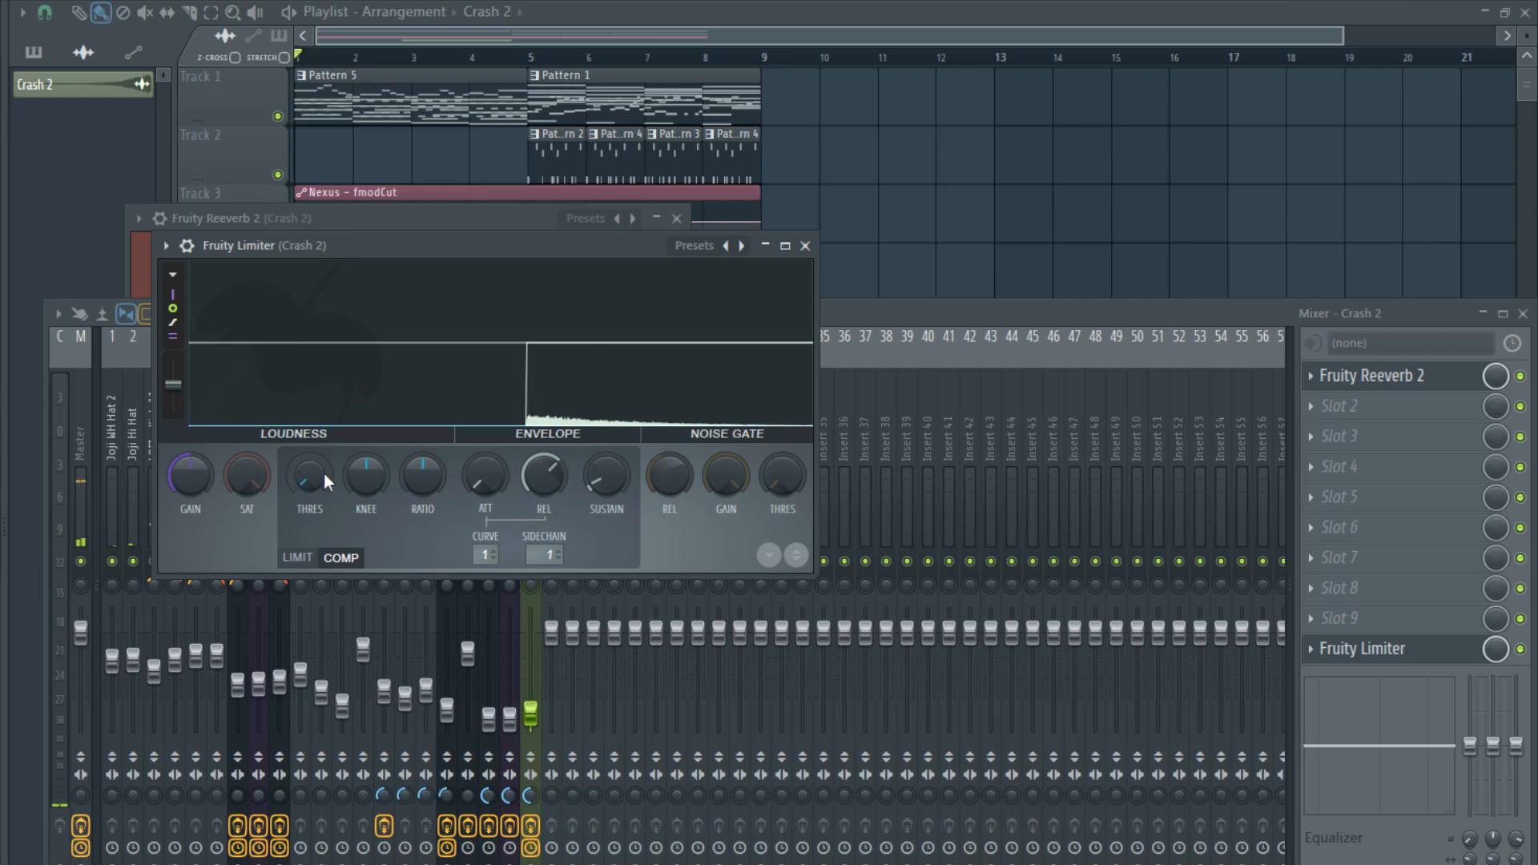
drag(422, 476, 422, 437)
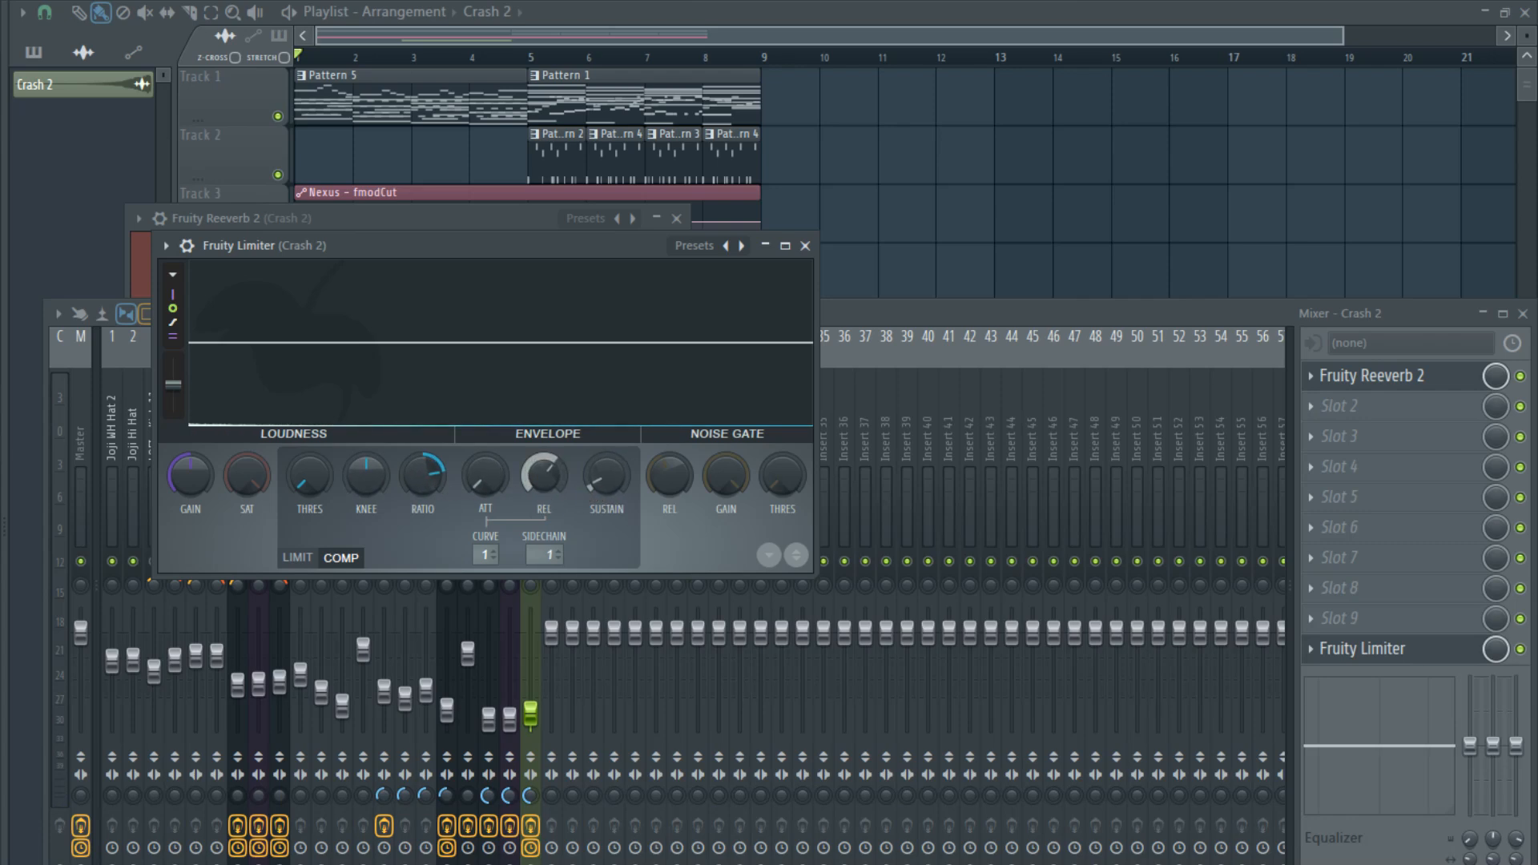
key(space)
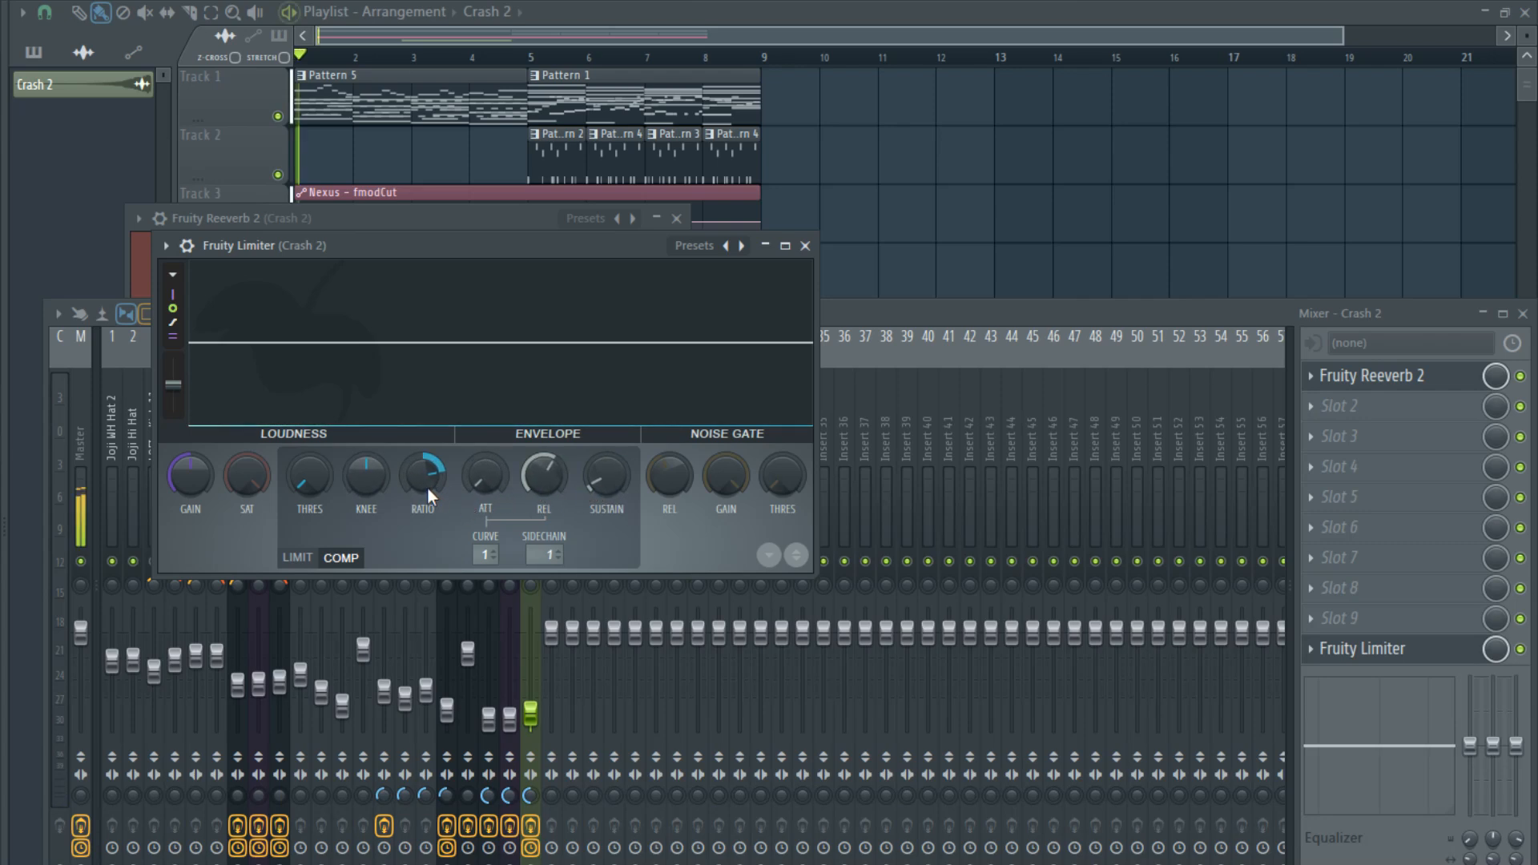
drag(426, 485, 426, 484)
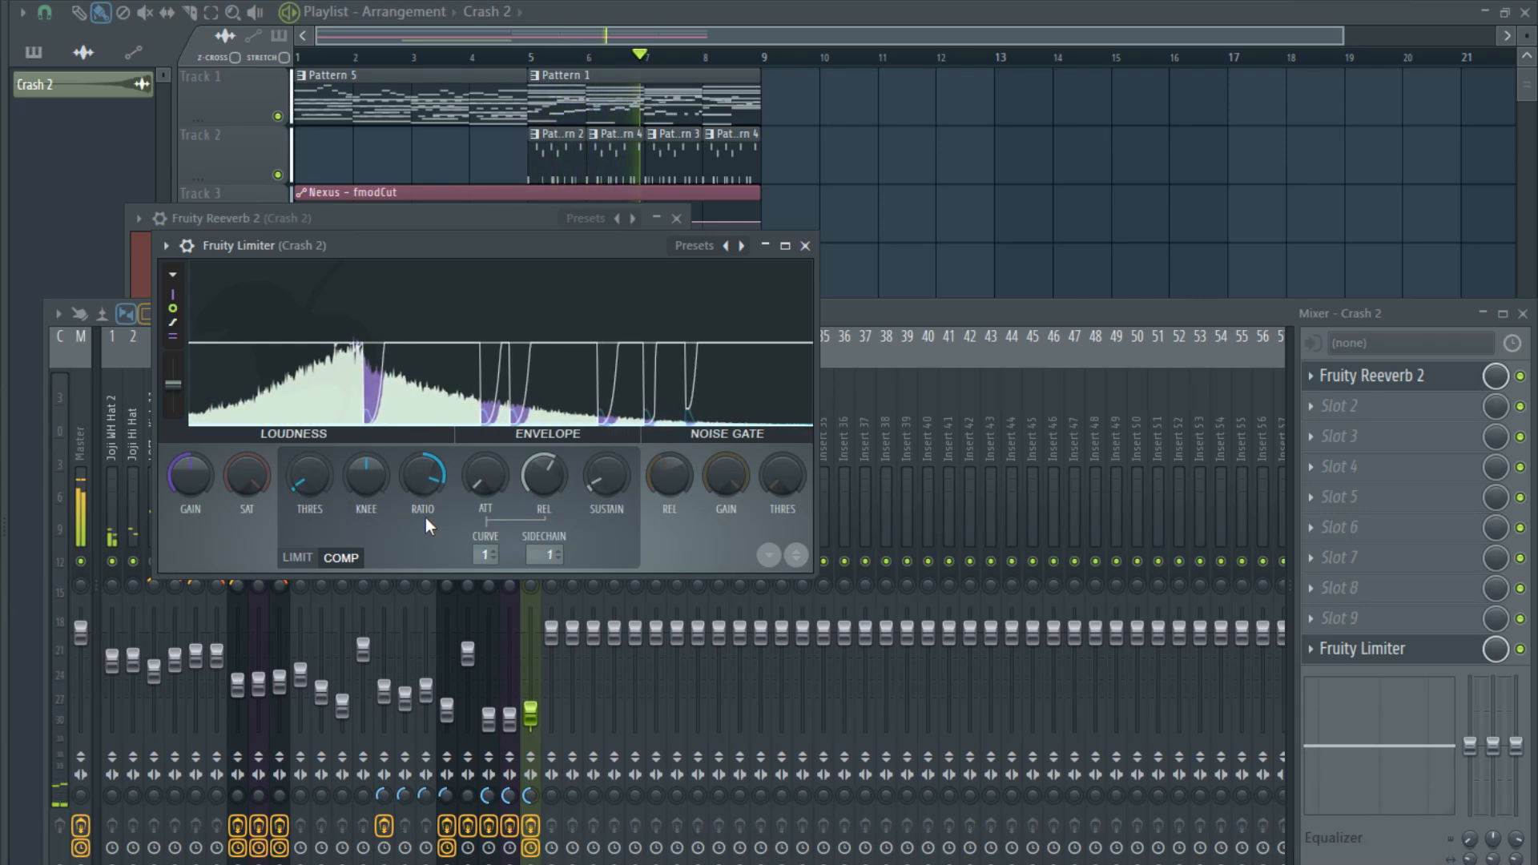
- Listen through the full arrangement in the Playlist to check the intro, reversed crash transition and main section
click(857, 316)
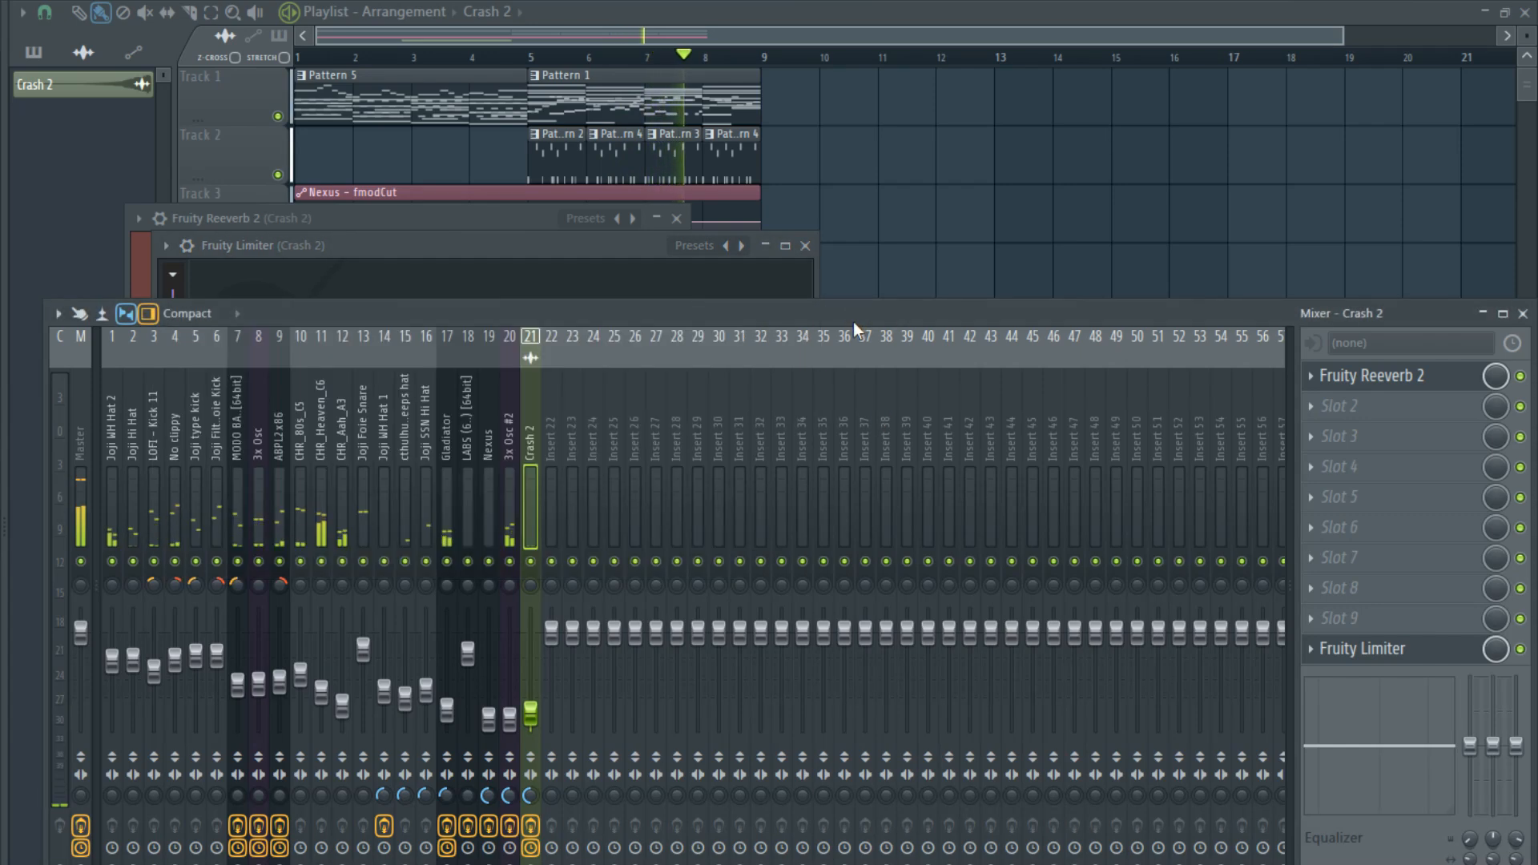
click(701, 38)
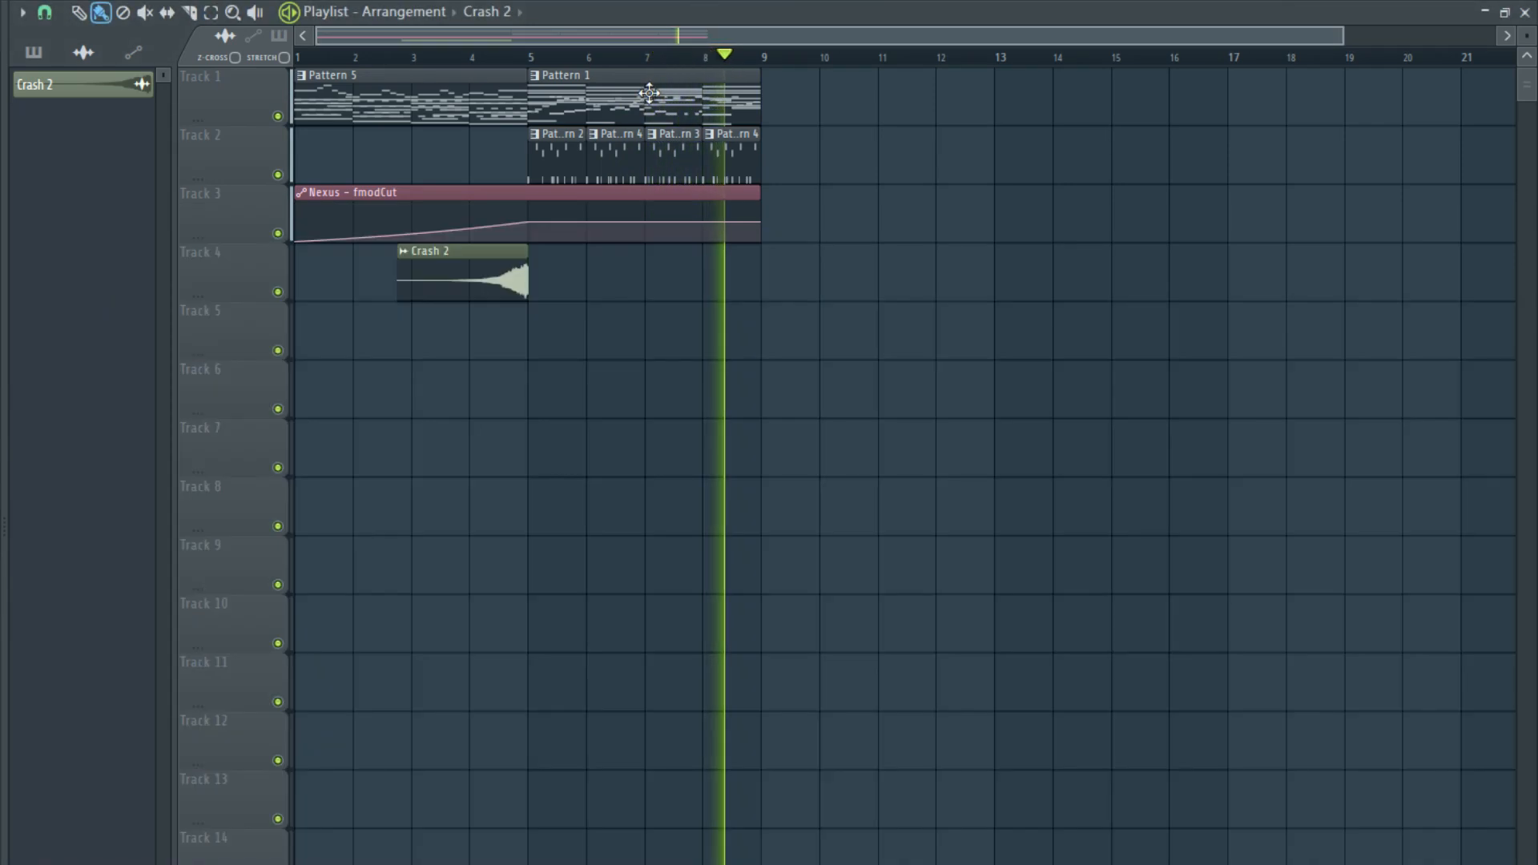
scroll(645, 102, down, 1)
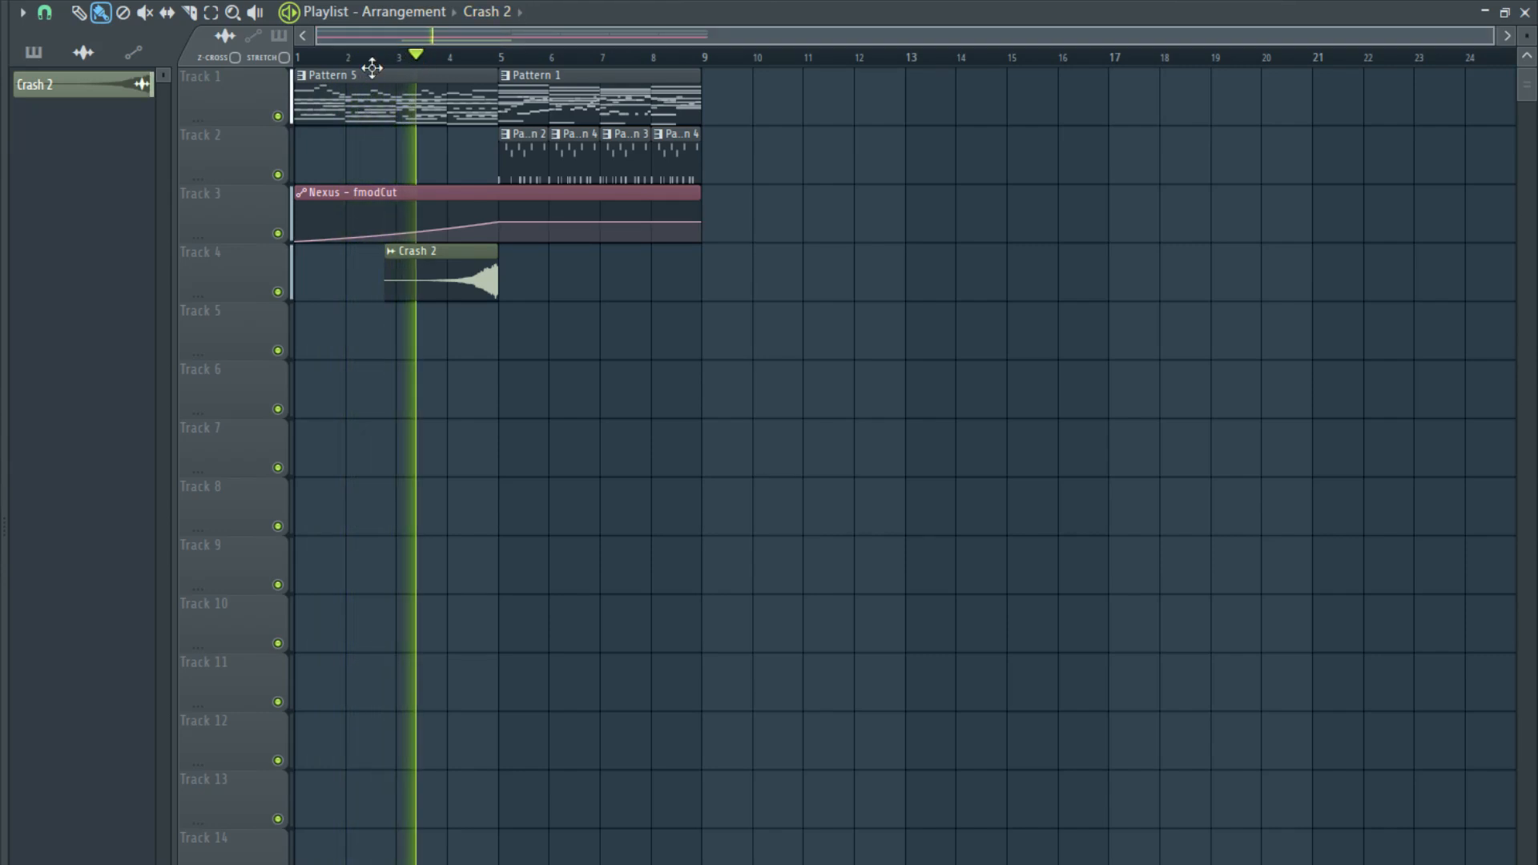
key(space)
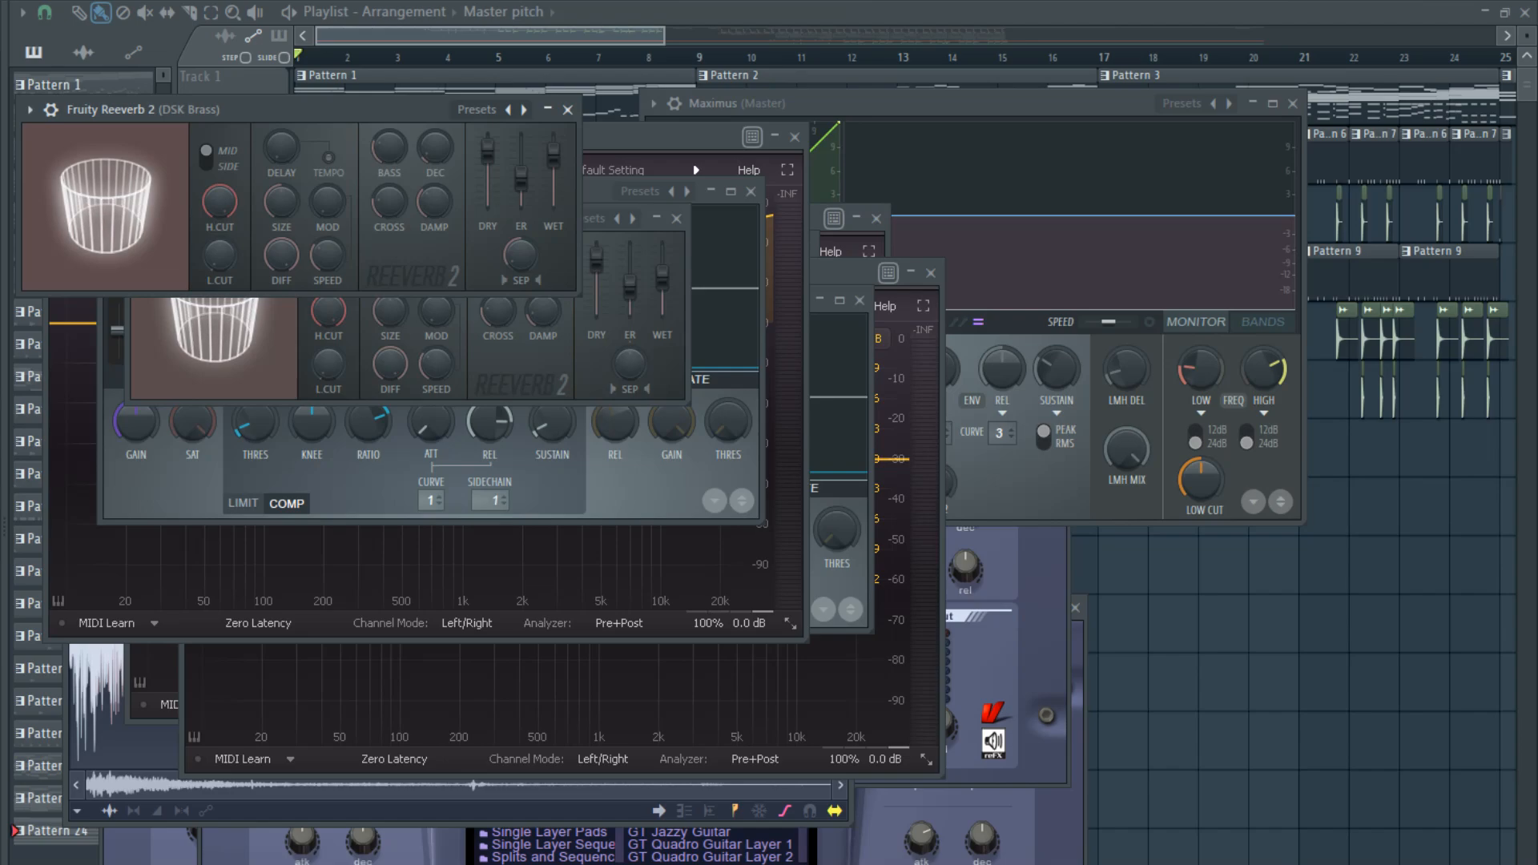
- Play the 24-pattern example project from bar 1 and examine how its tracks and sections are laid out in the Playlist
key(space)
drag(665, 36, 1494, 36)
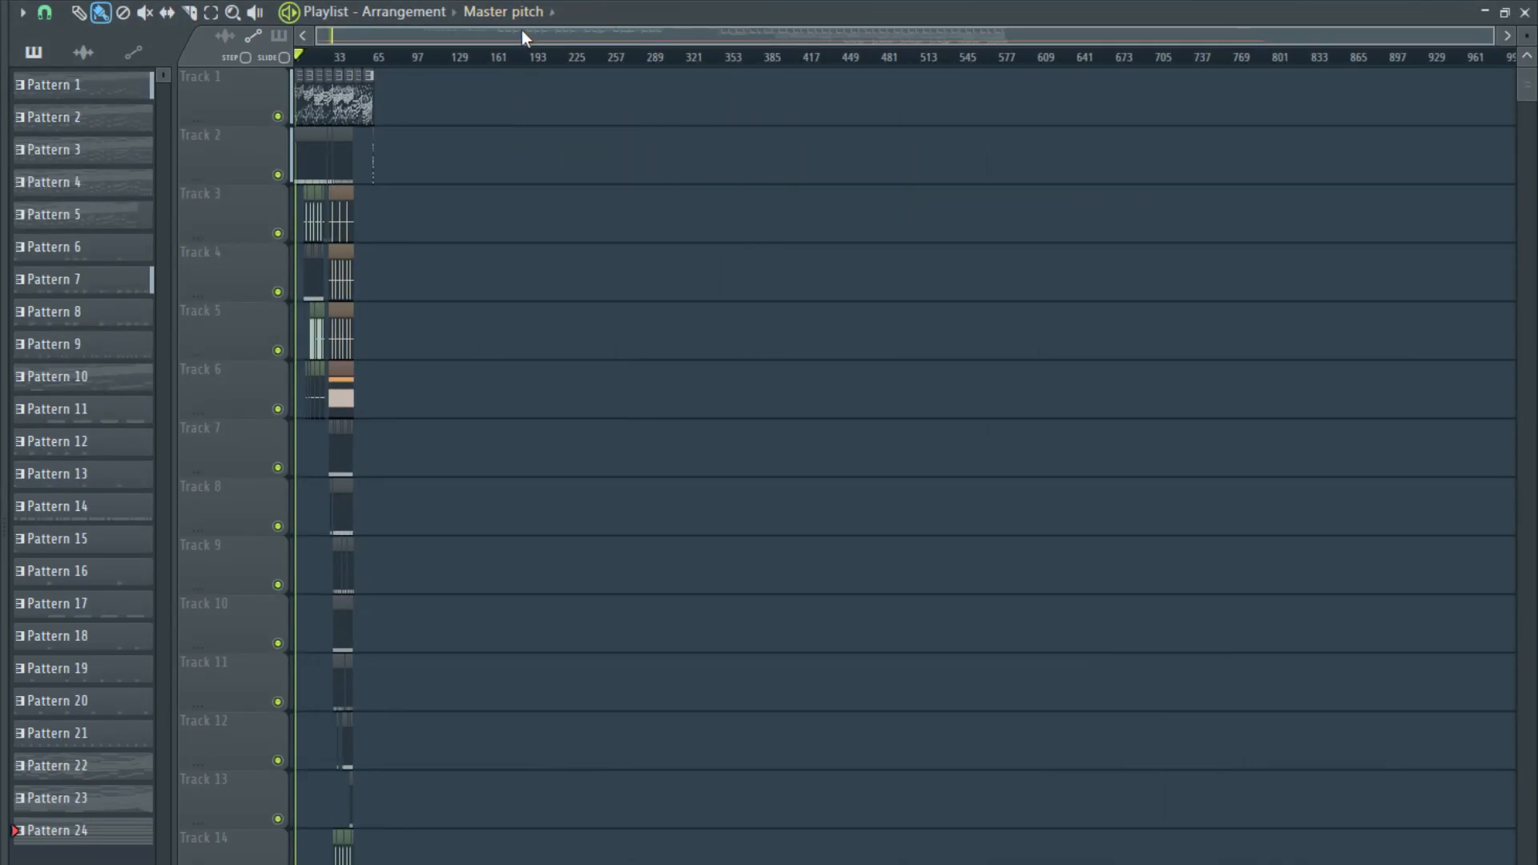
drag(513, 35, 434, 23)
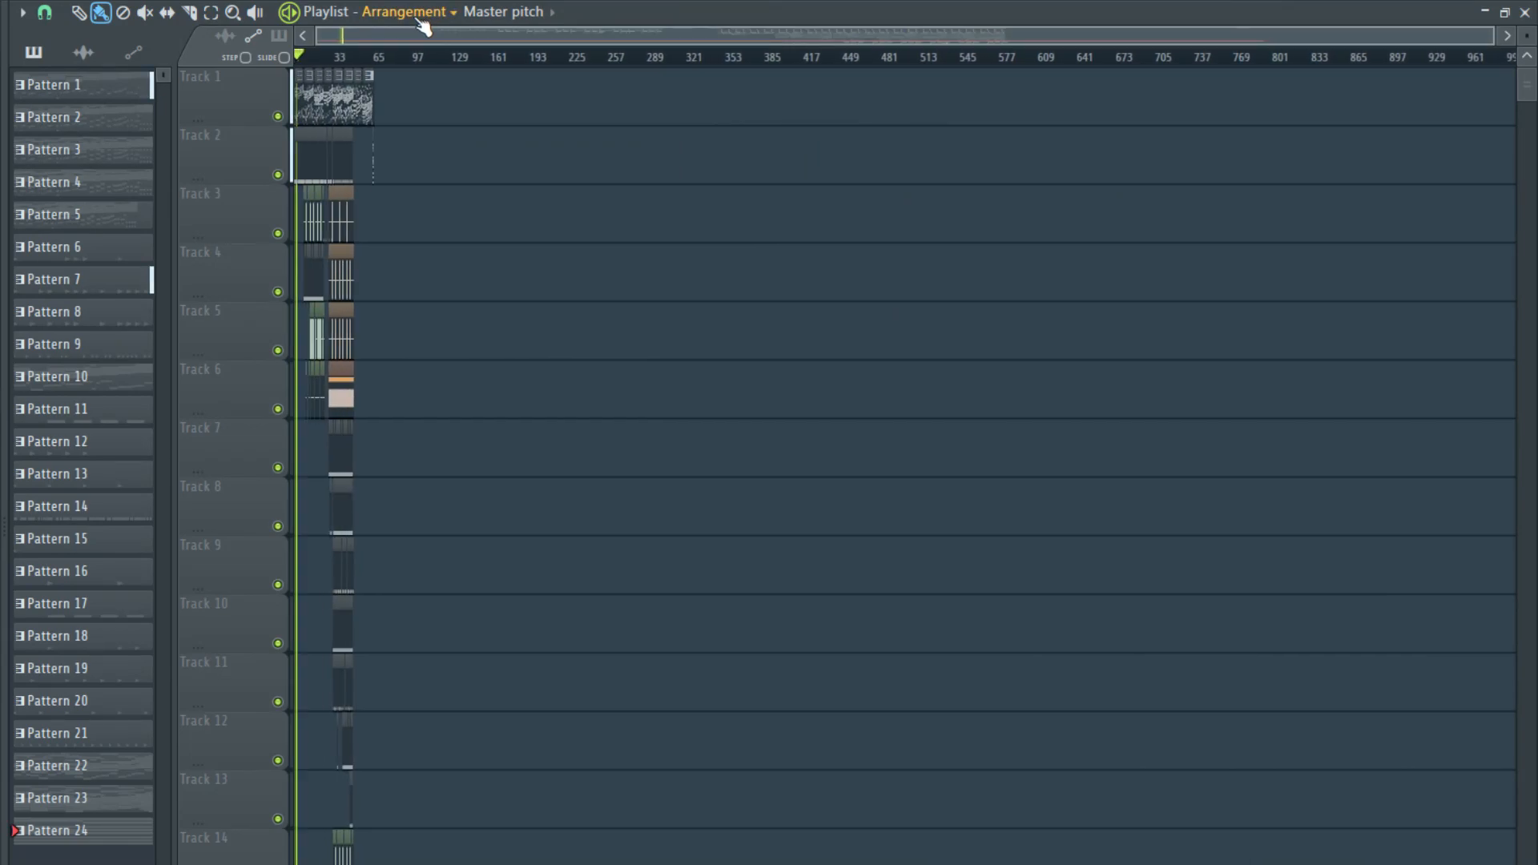
scroll(289, 108, up, 6)
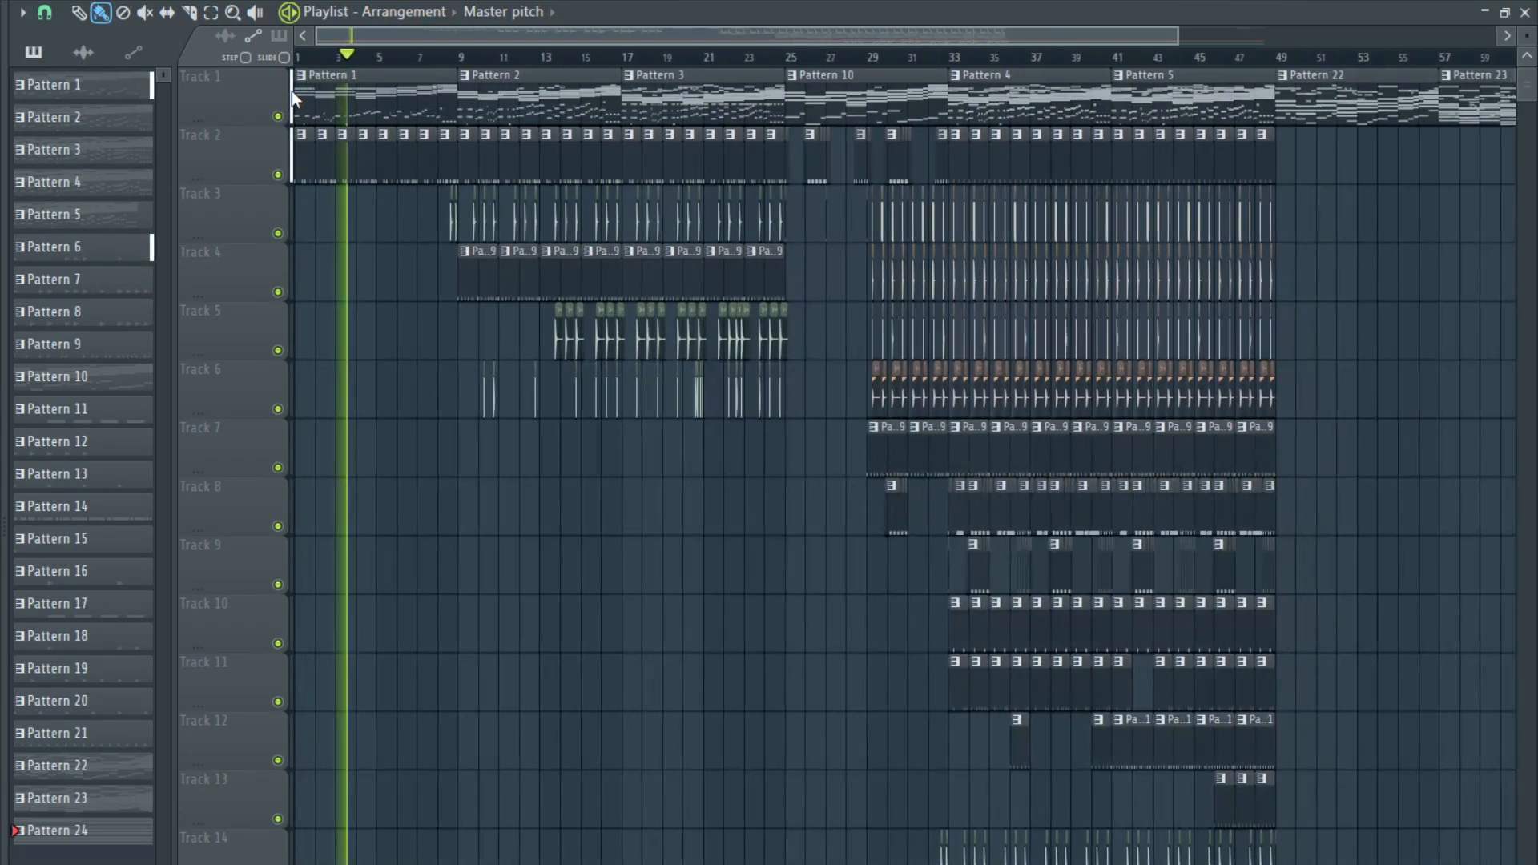
scroll(291, 90, down, 2)
scroll(300, 167, up, 2)
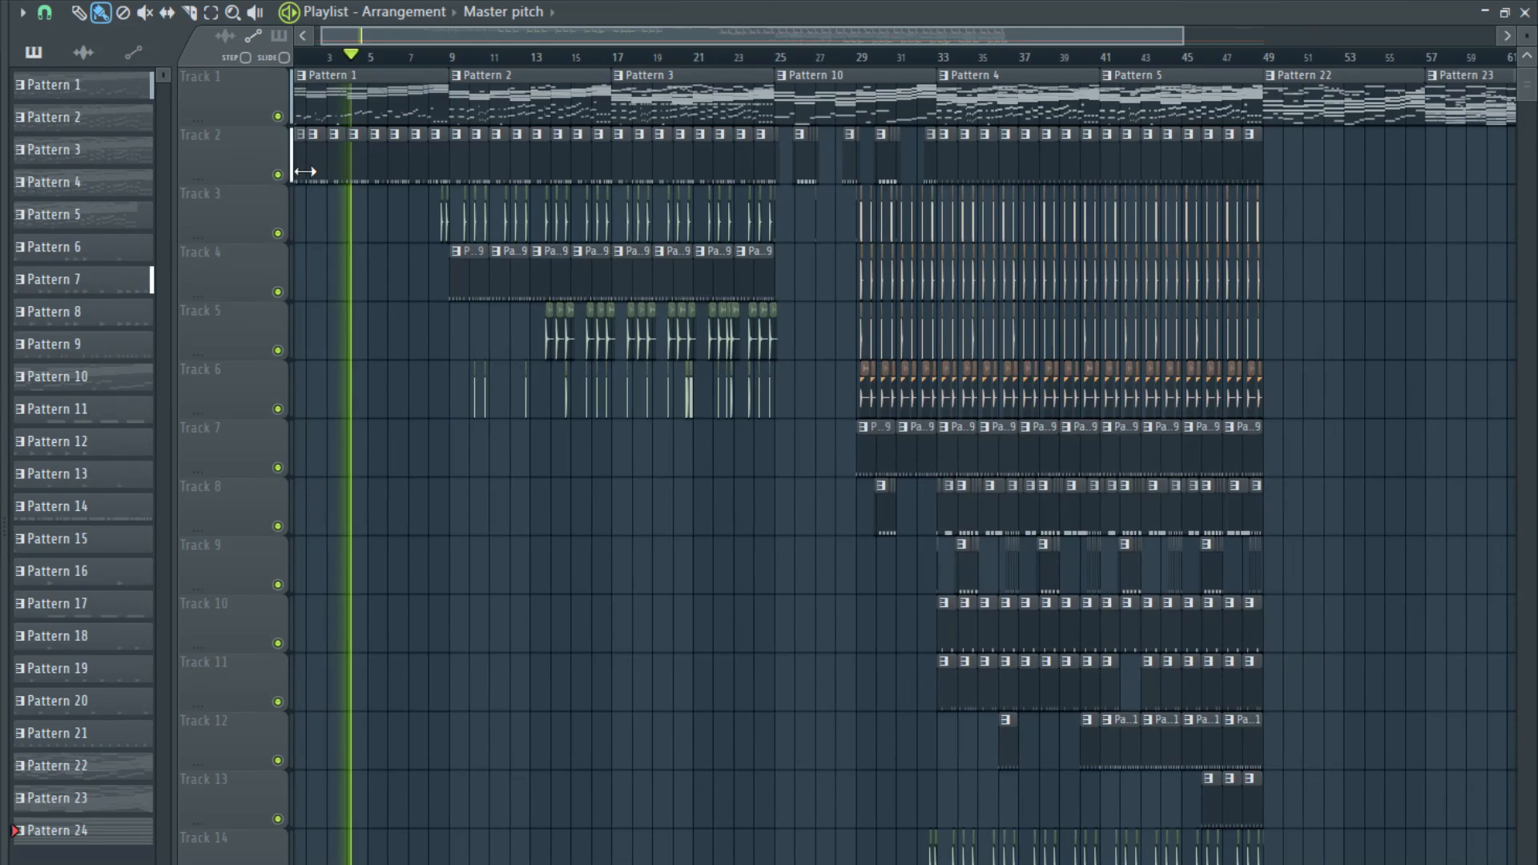
scroll(304, 171, down, 1)
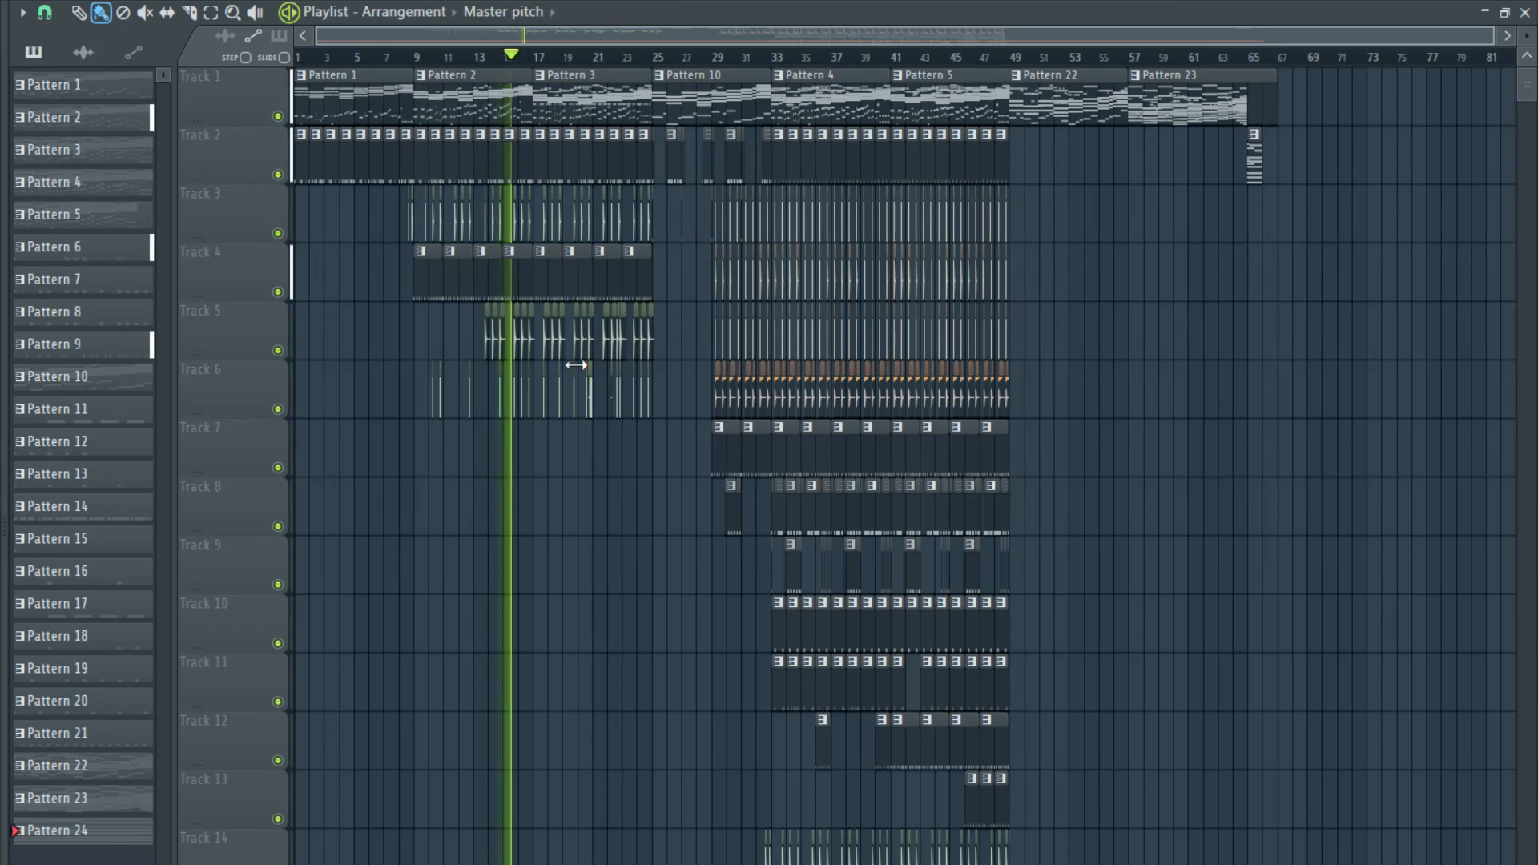
scroll(710, 382, up, 3)
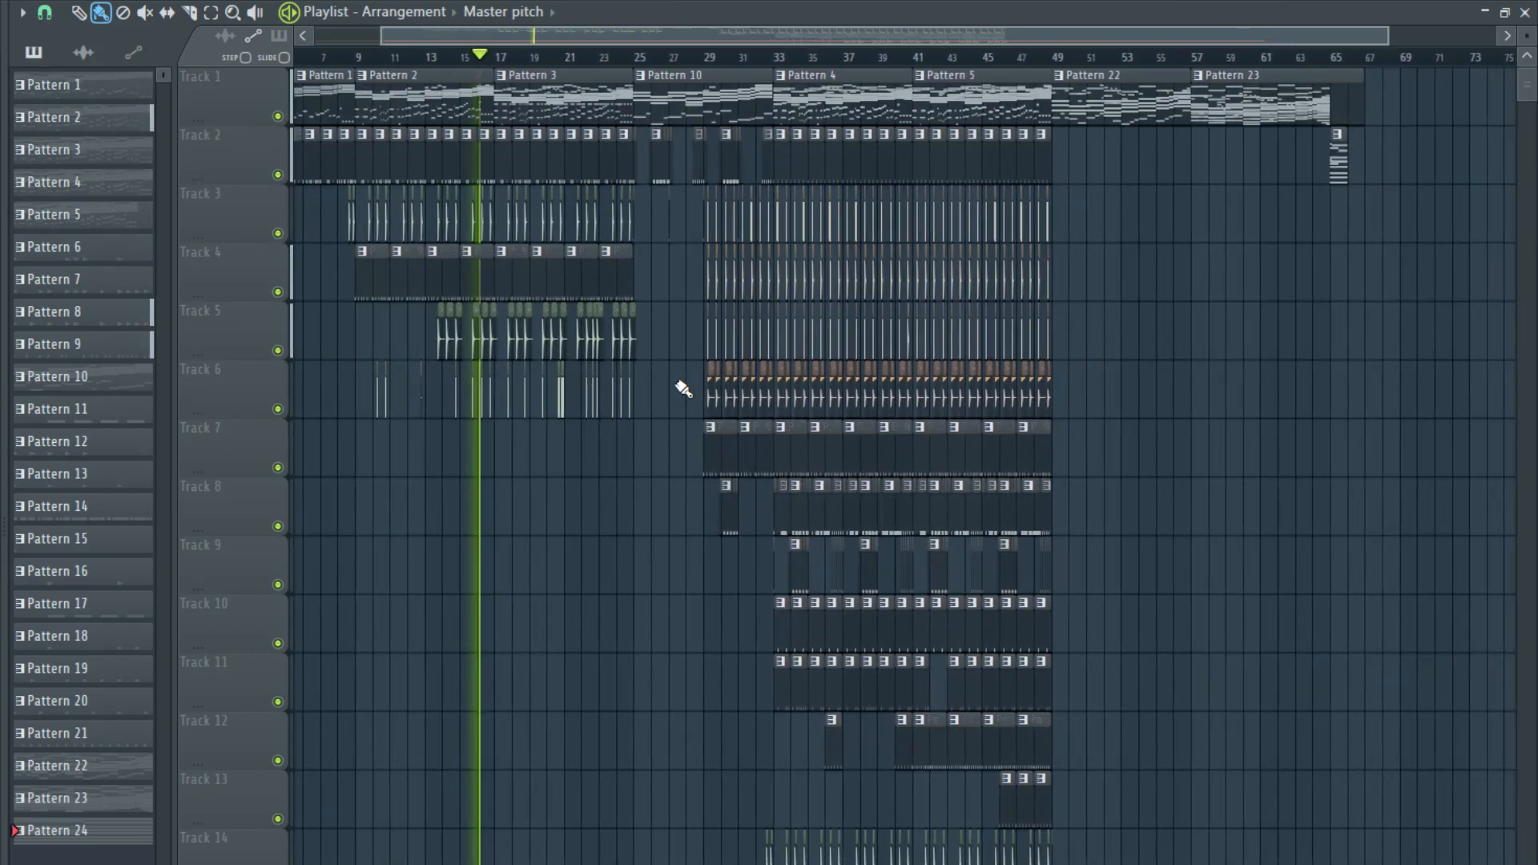
scroll(796, 292, up, 2)
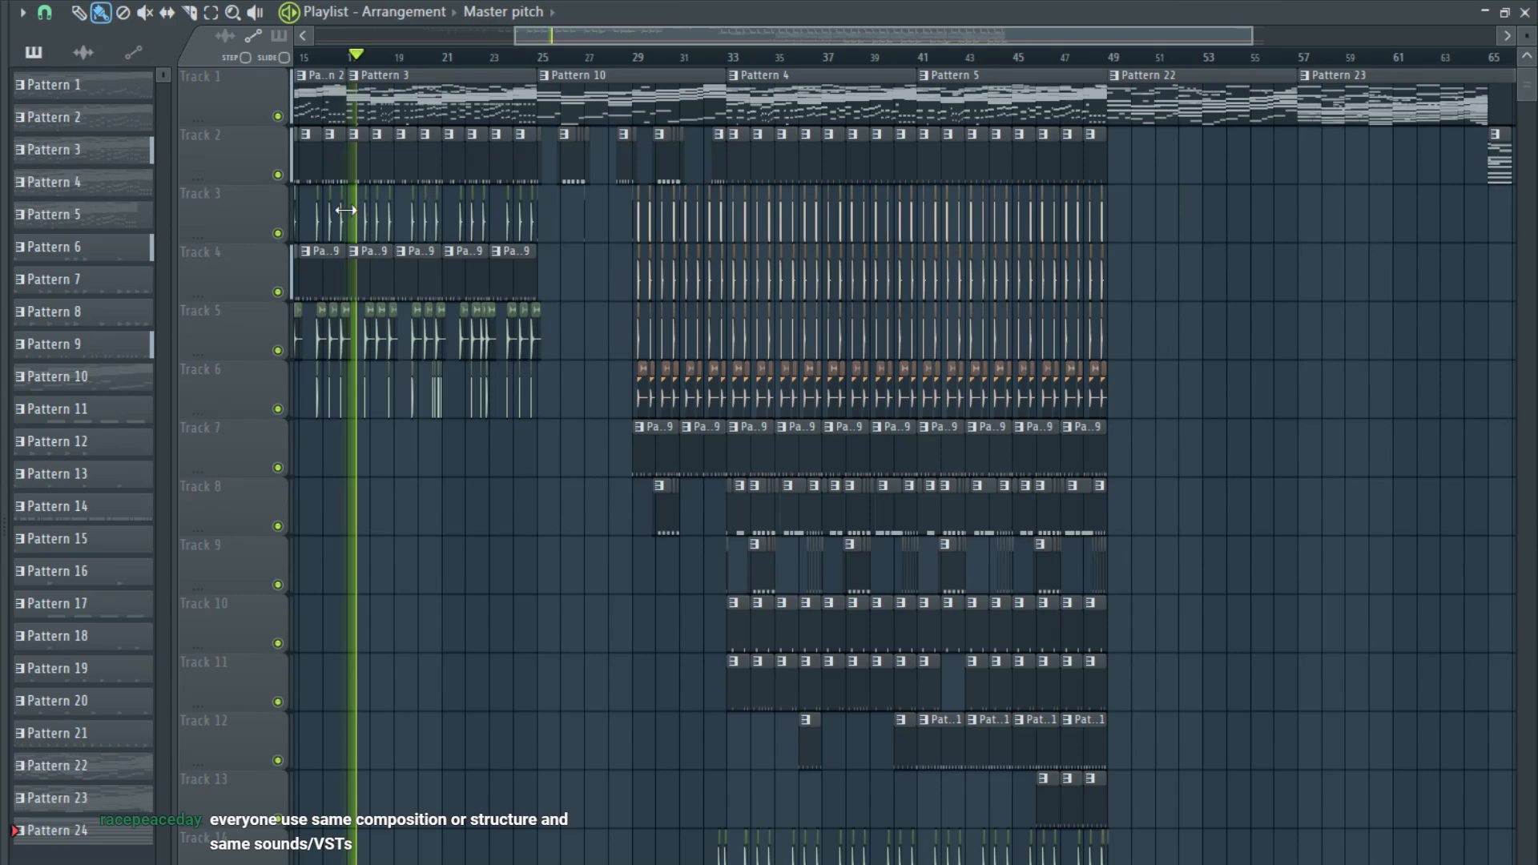
scroll(347, 210, up, 1)
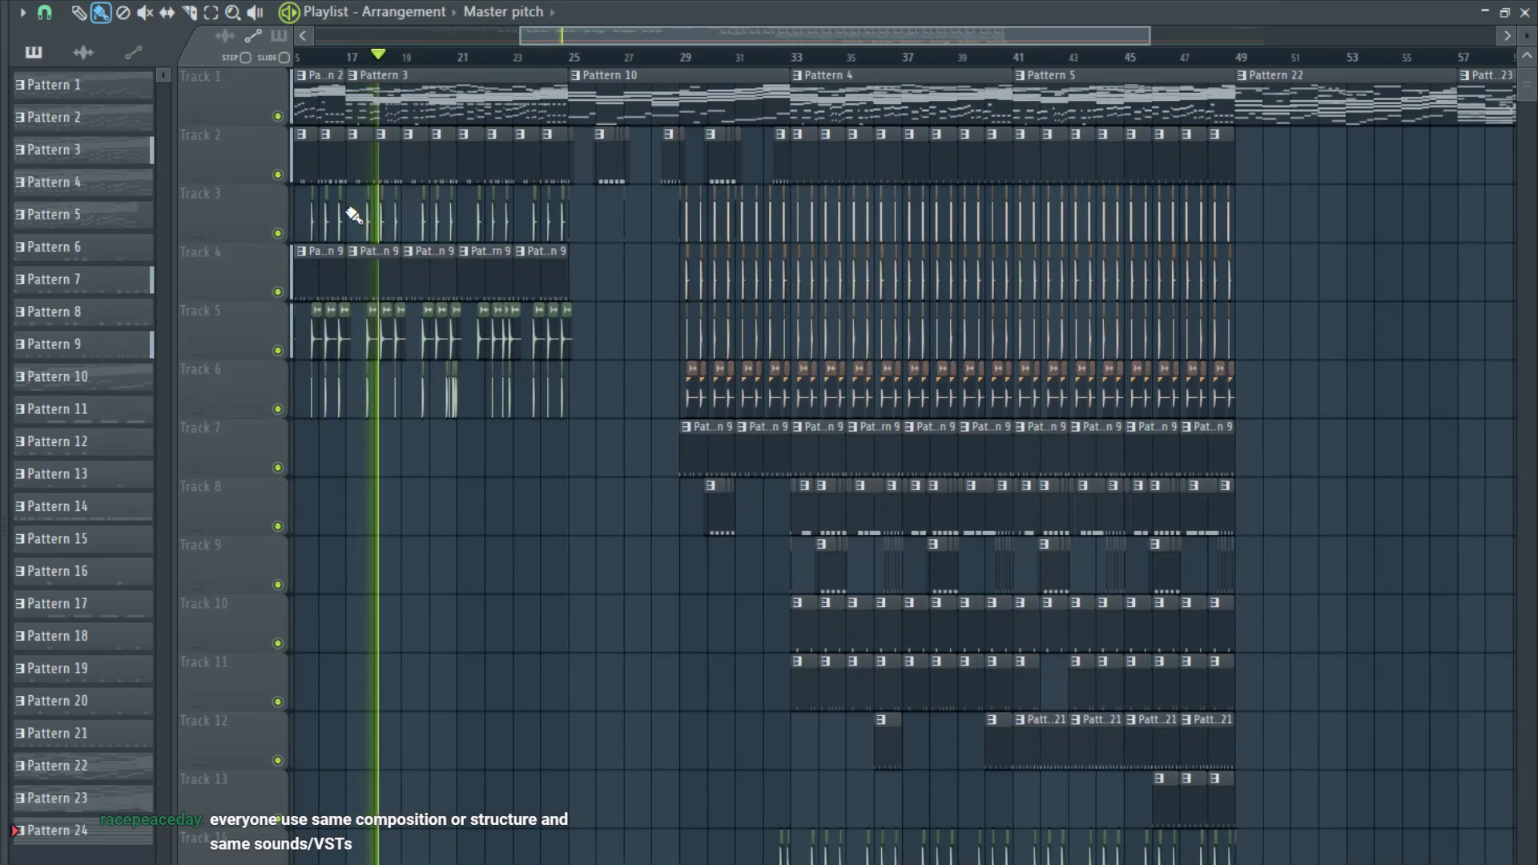
- Play the example arrangement from around bar 41 to its end, examining Patterns 5, 22 and 23, and stop playback
click(1007, 57)
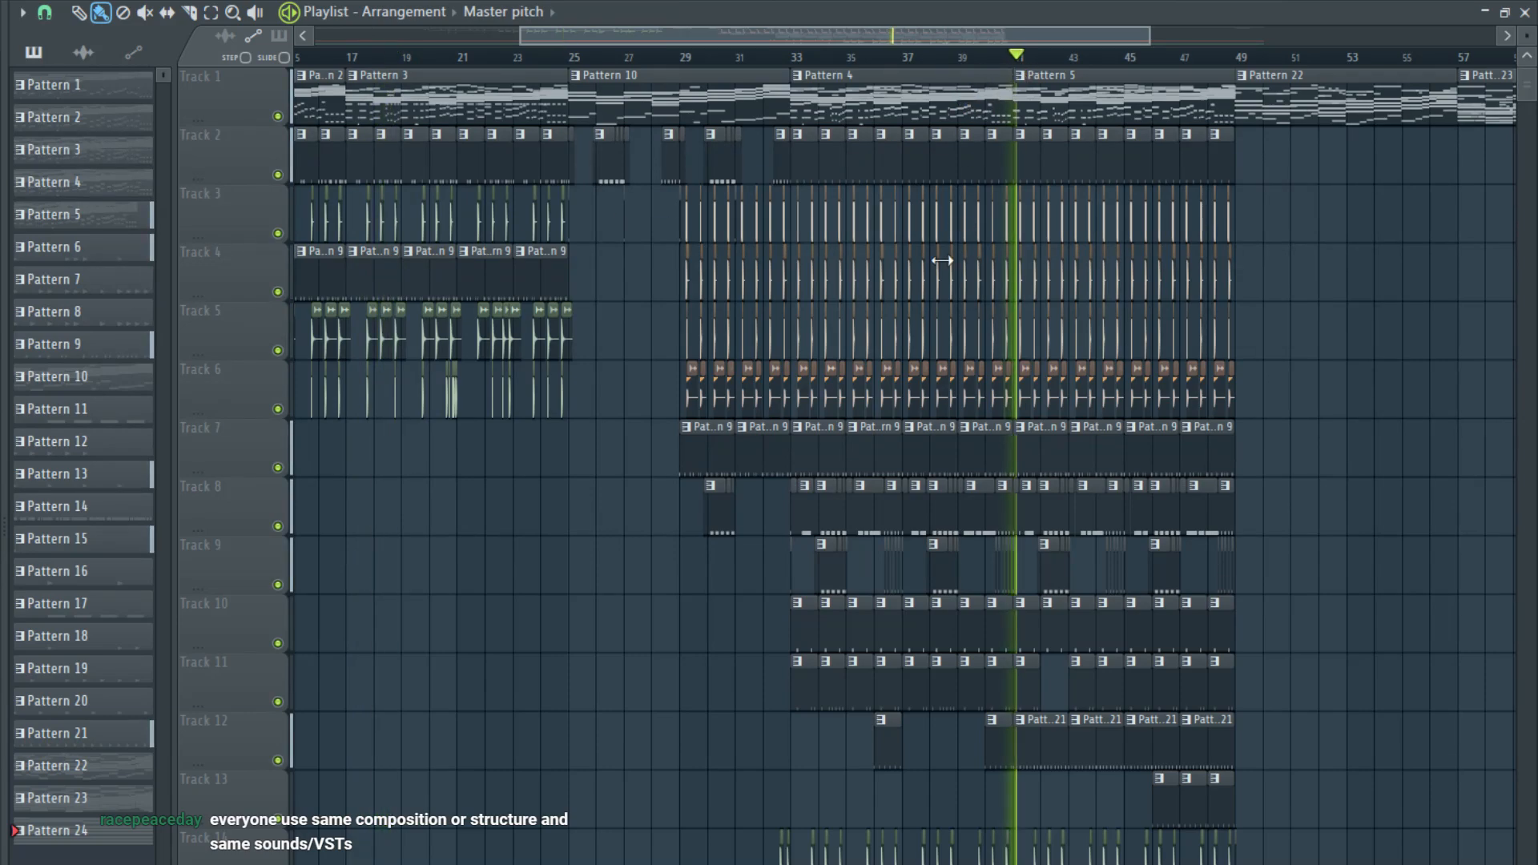
scroll(893, 262, down, 2)
scroll(973, 262, up, 1)
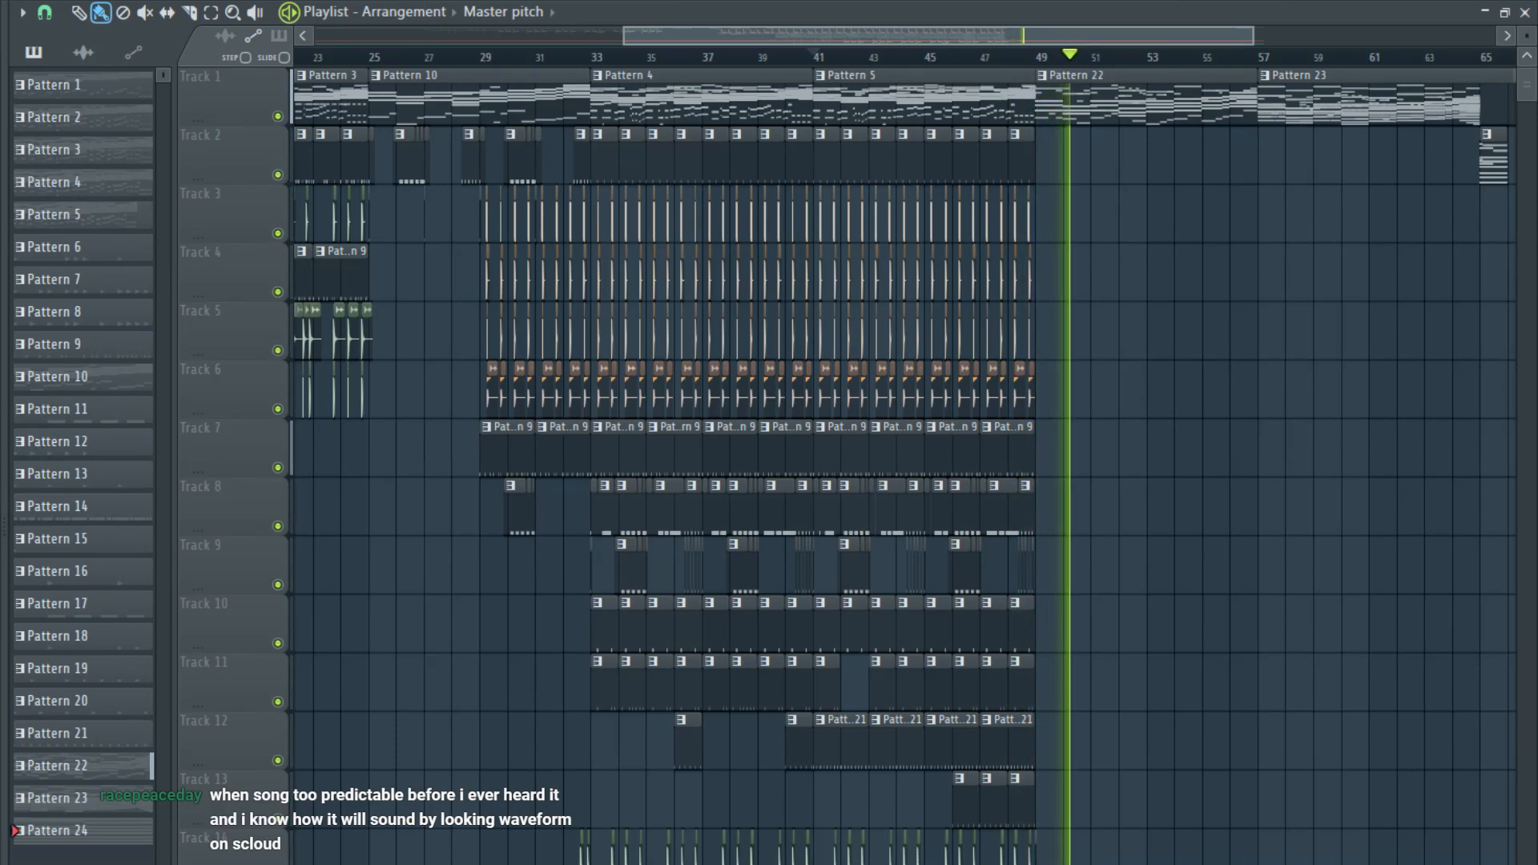
drag(960, 35, 1164, 33)
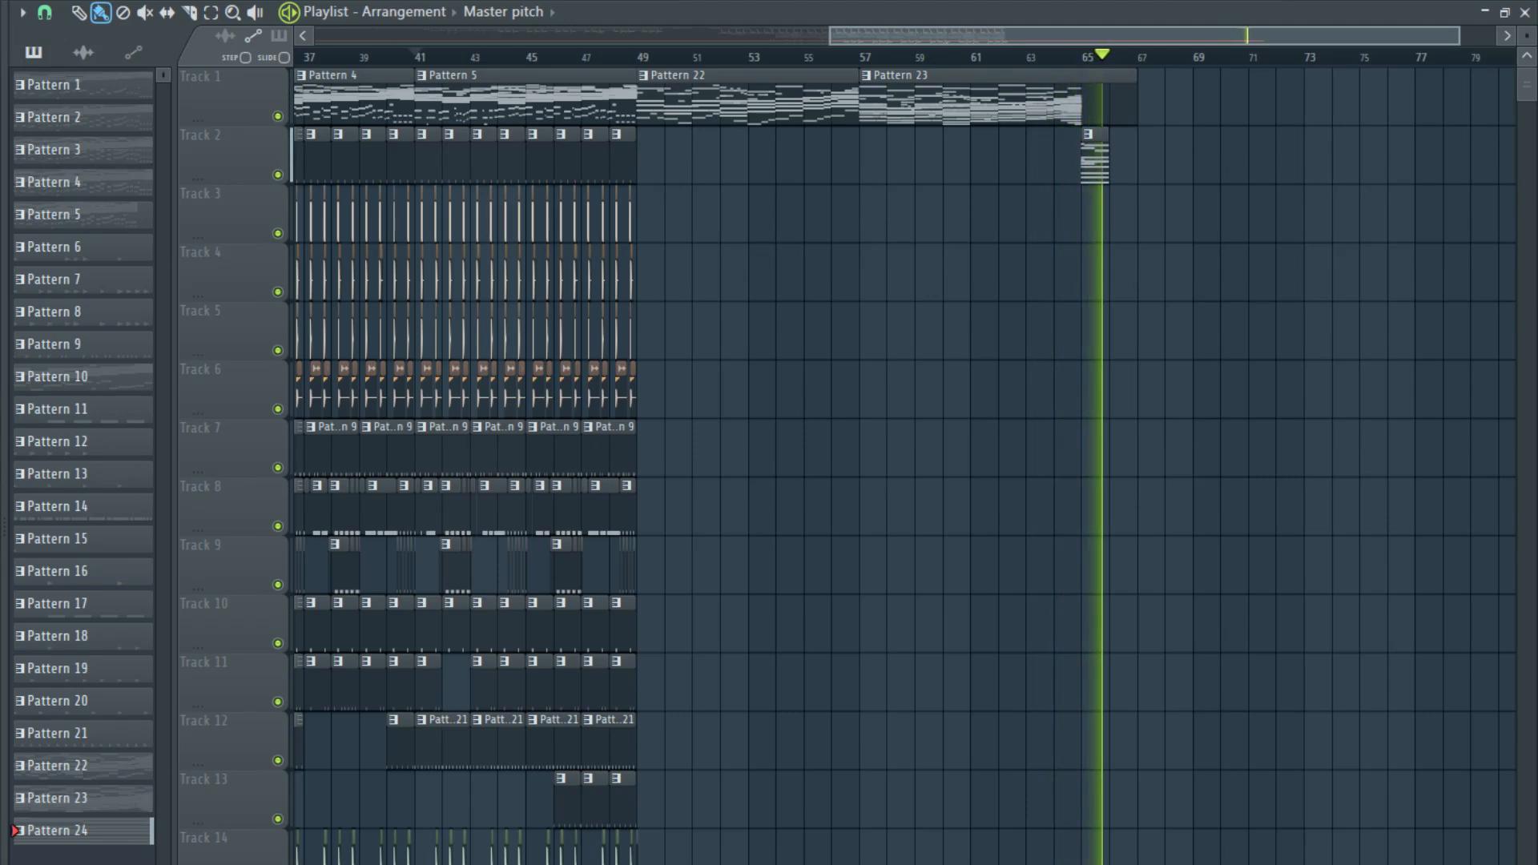
key(space)
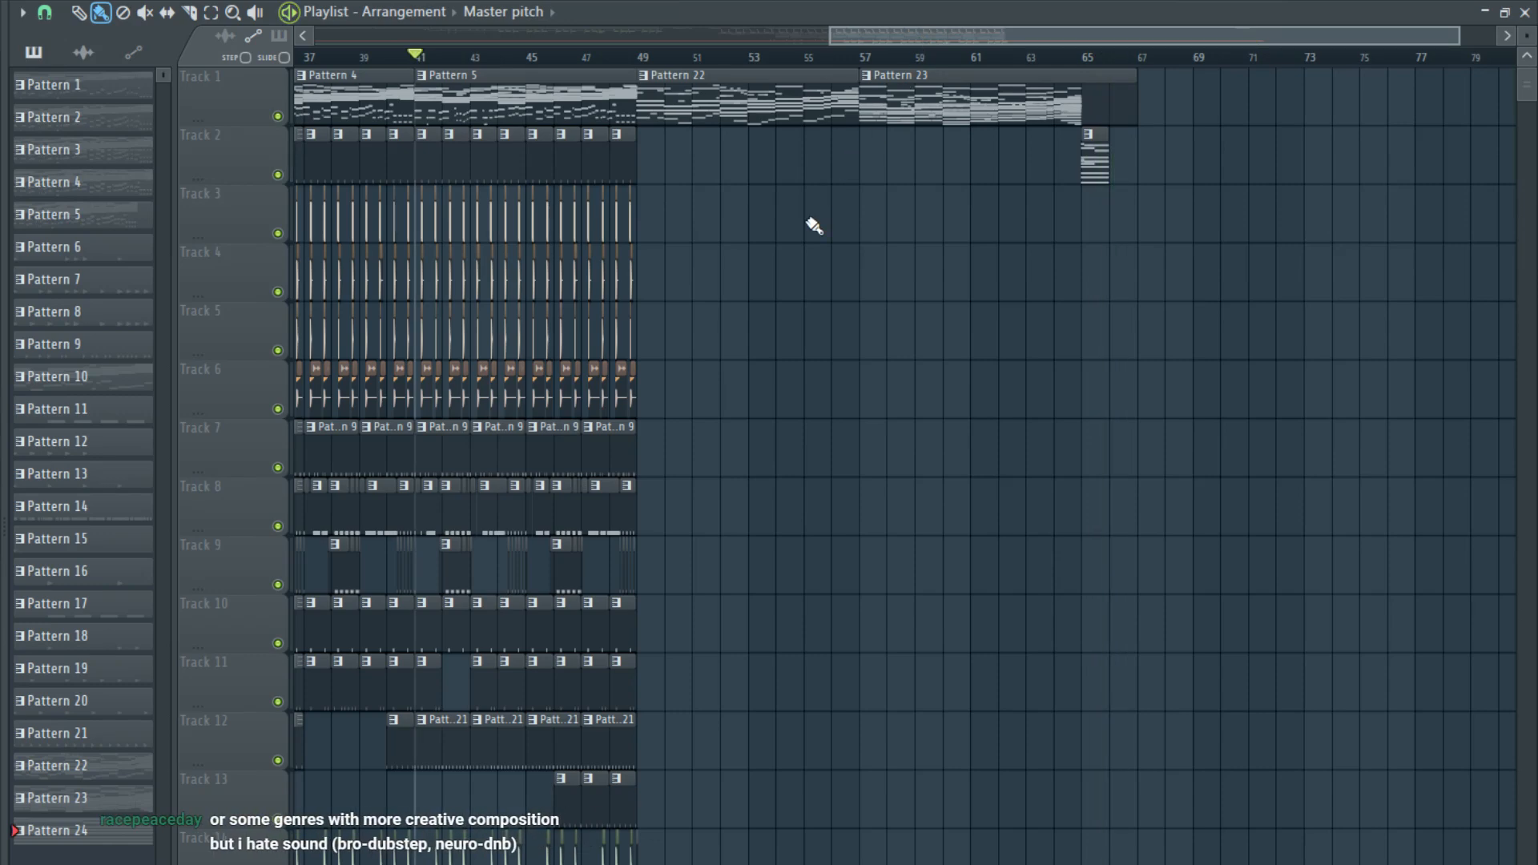
scroll(772, 285, down, 5)
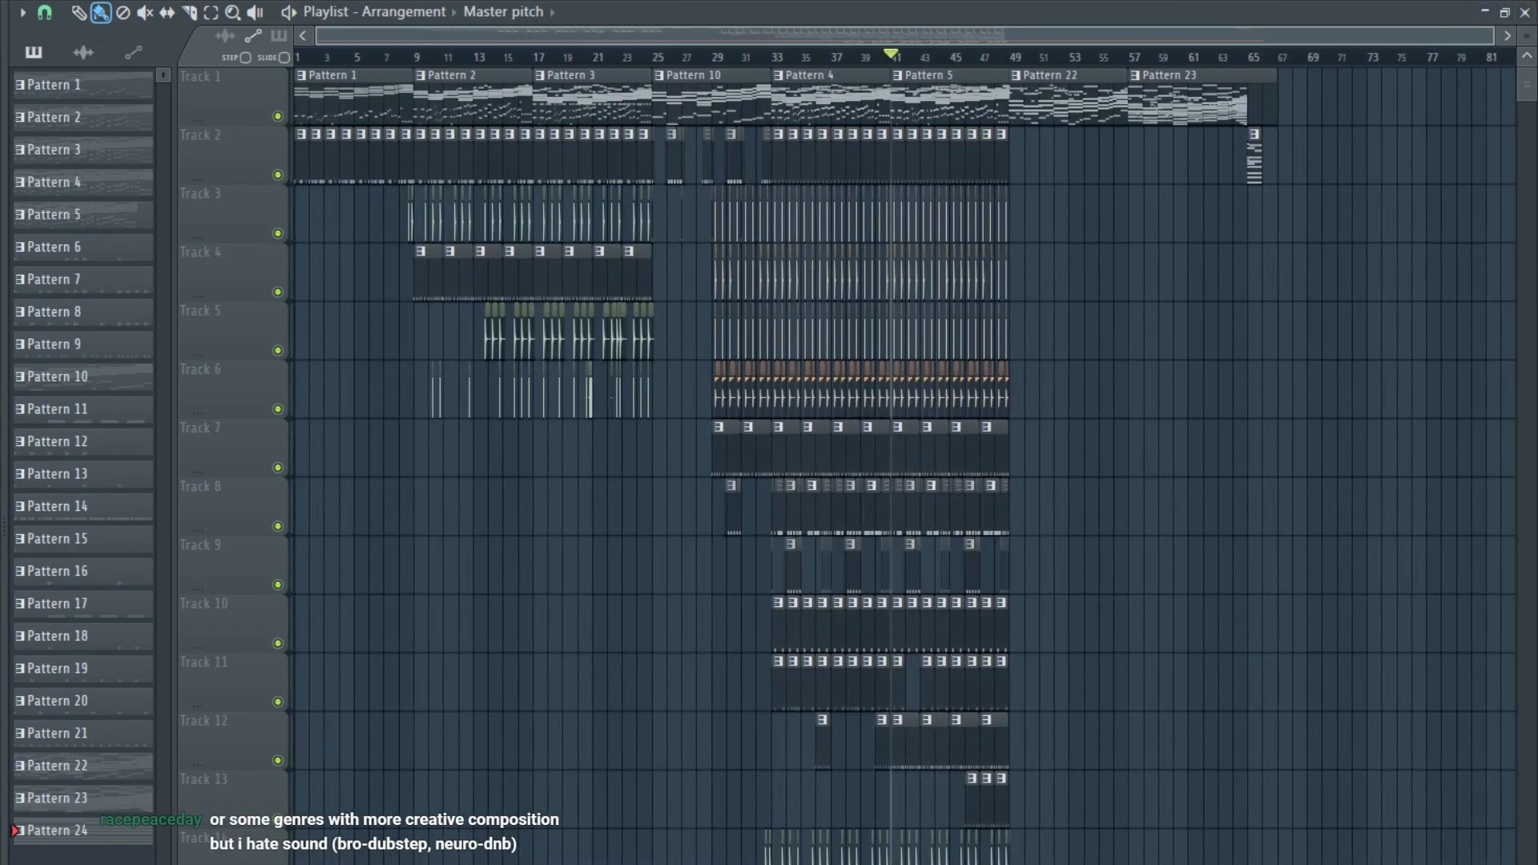